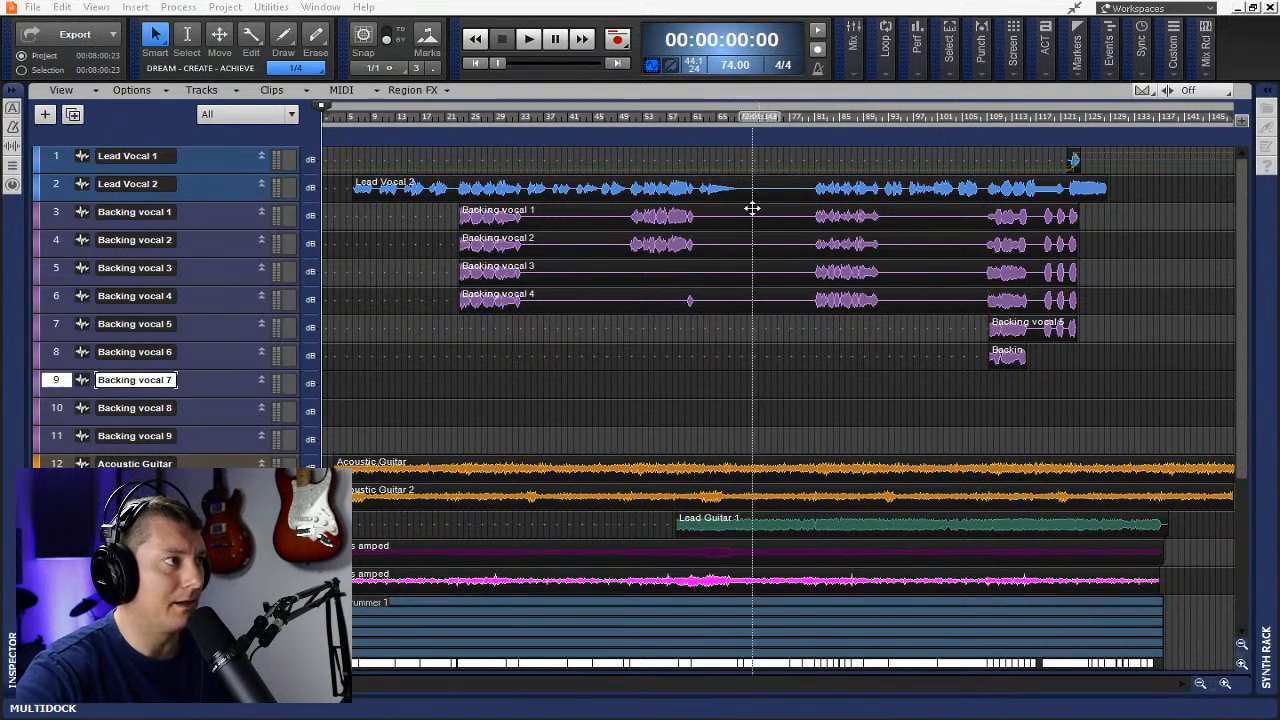
# - Slightly increase the heights of the Lead Vocal 2 and Backing vocal 2 tracks
pyautogui.scroll(-4, 570, 260)
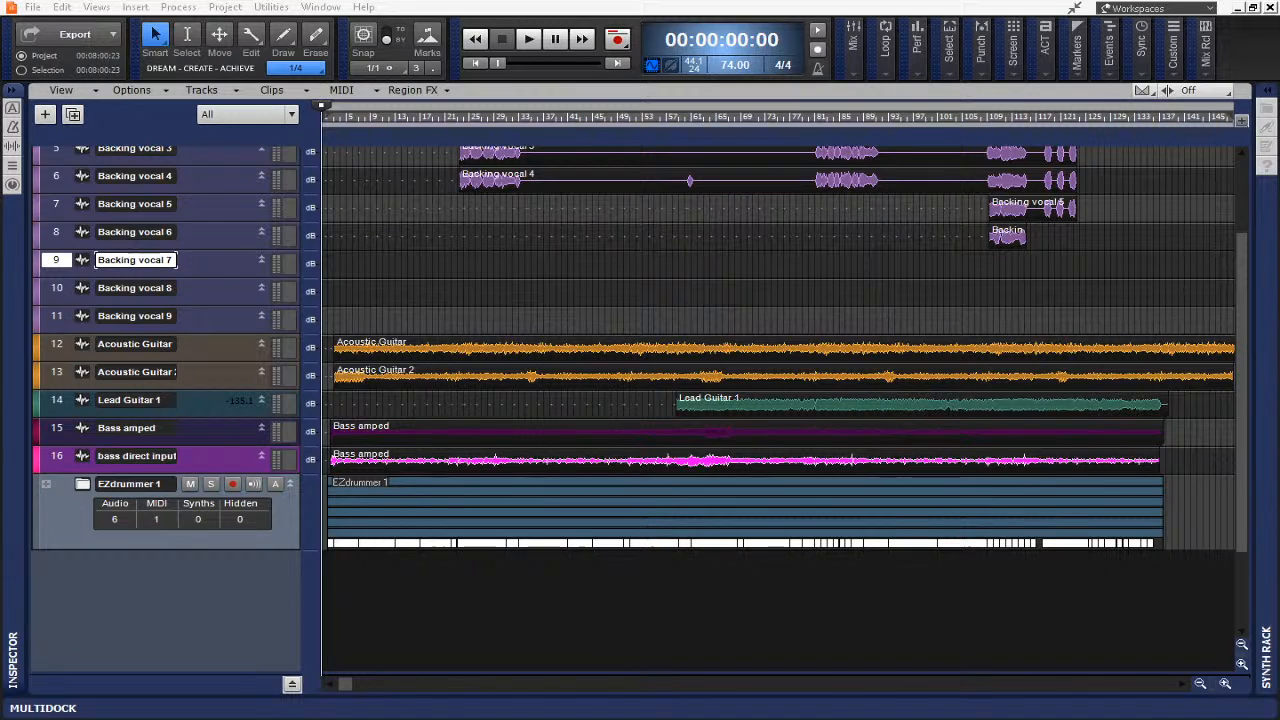
pyautogui.scroll(4, 222, 213)
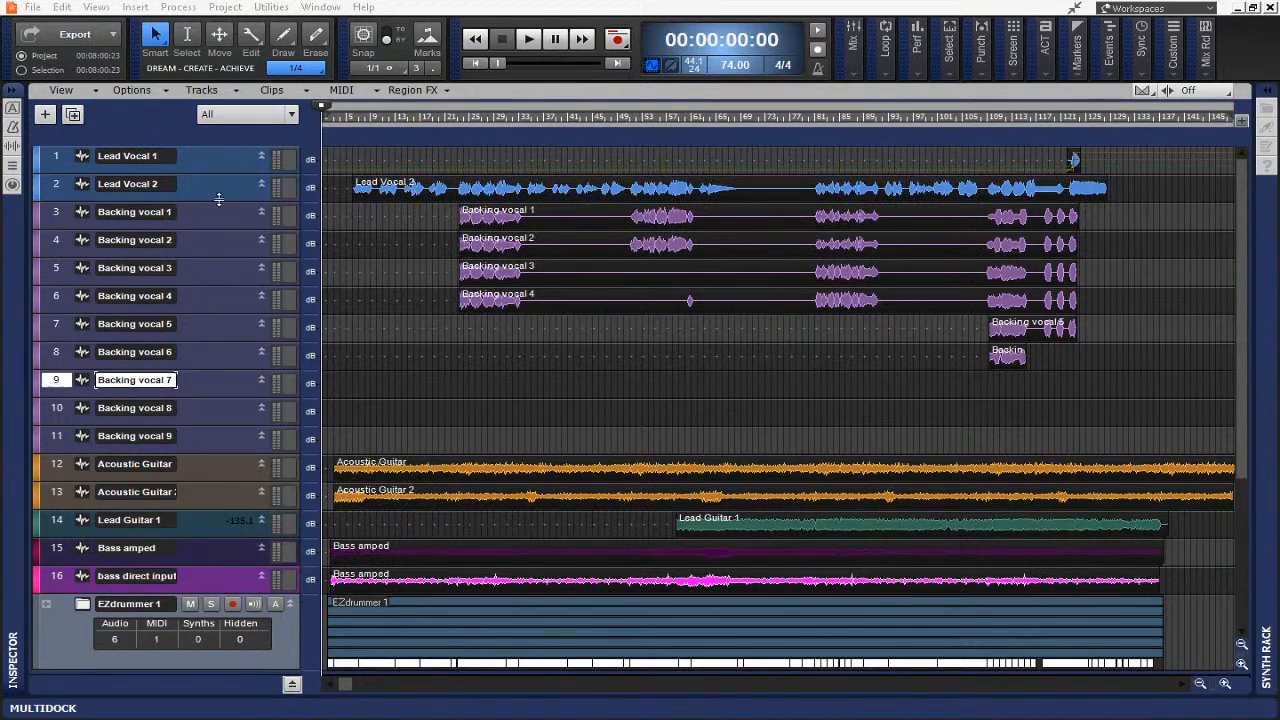
pyautogui.moveTo(223, 202); pyautogui.dragTo(252, 207)
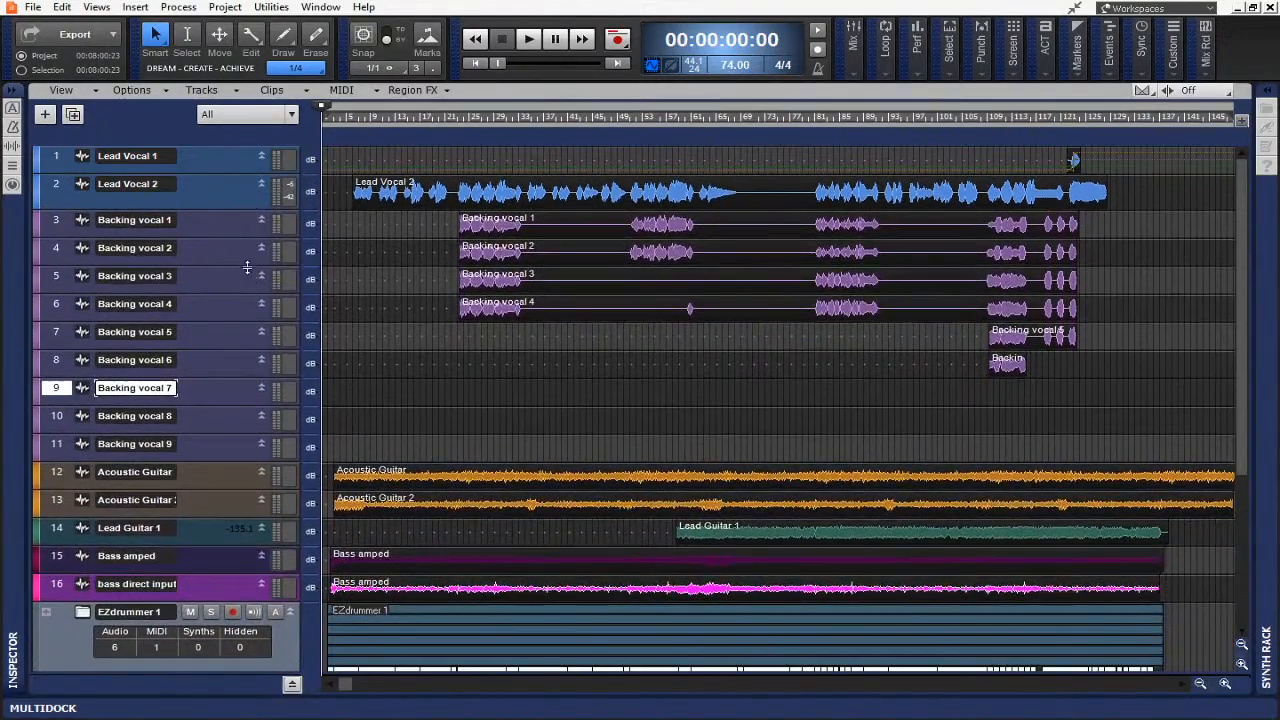
pyautogui.moveTo(247, 264)
pyautogui.mouseDown()
pyautogui.moveTo(252, 443)
pyautogui.moveTo(251, 262)
pyautogui.mouseUp()
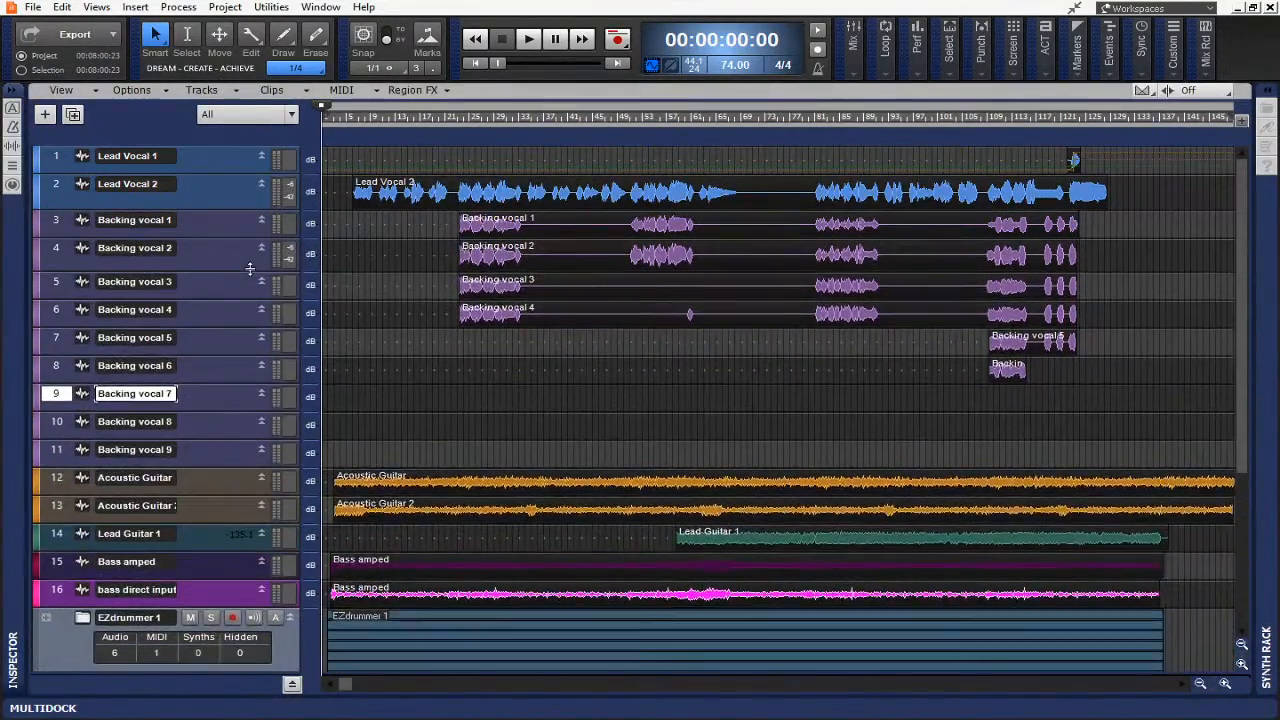
# - Expand the EZdrummer 1 folder, look over the drum tracks inside it, and collapse the folder again
pyautogui.scroll(-3, 485, 467)
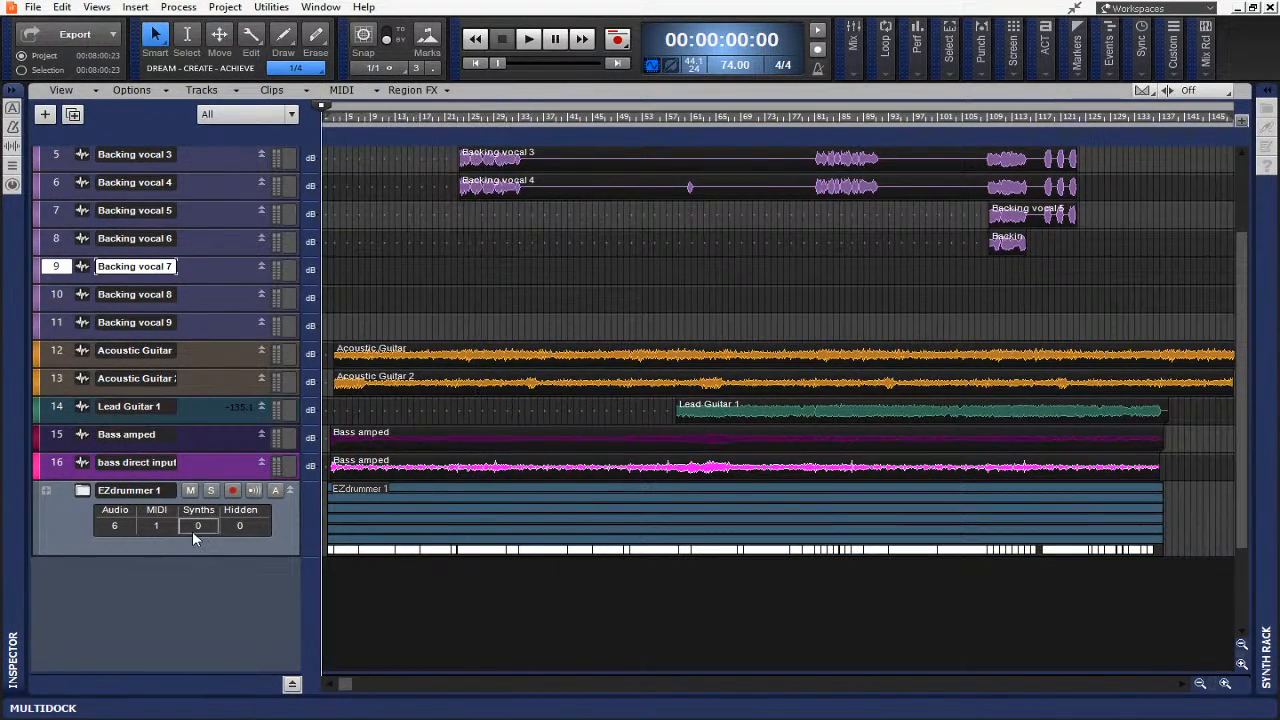
pyautogui.click(46, 491)
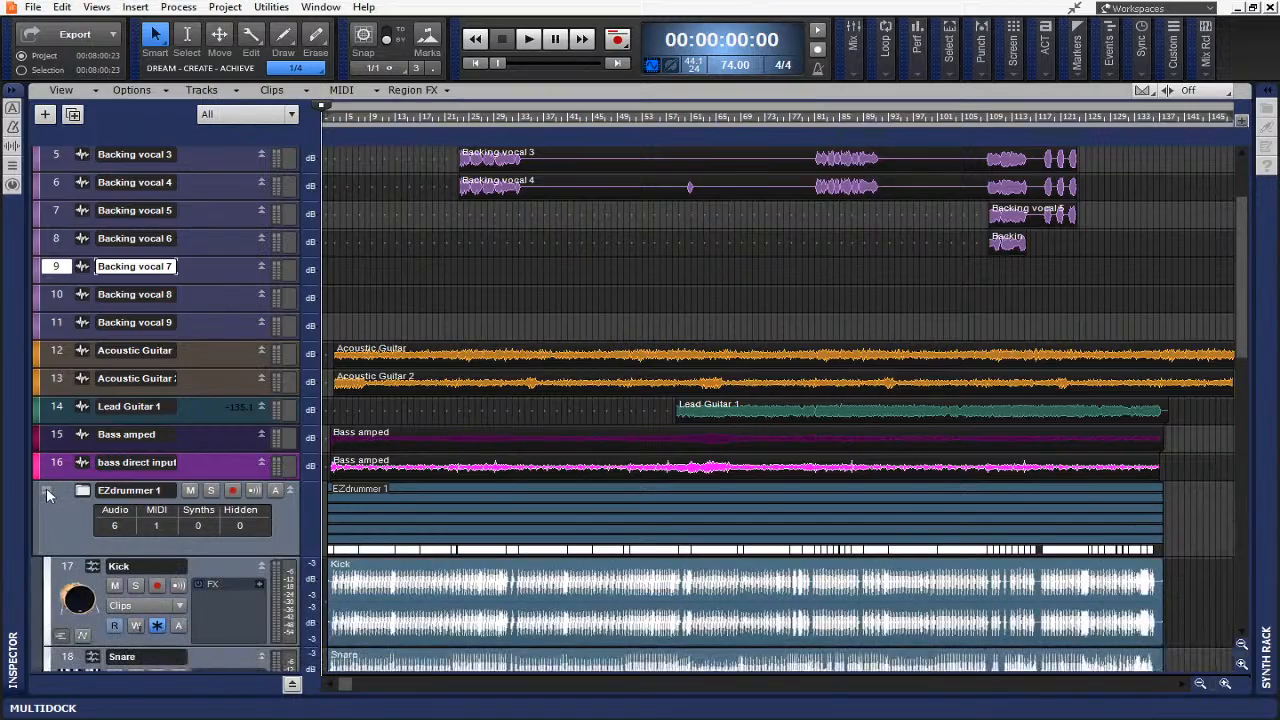
pyautogui.scroll(-12, 46, 491)
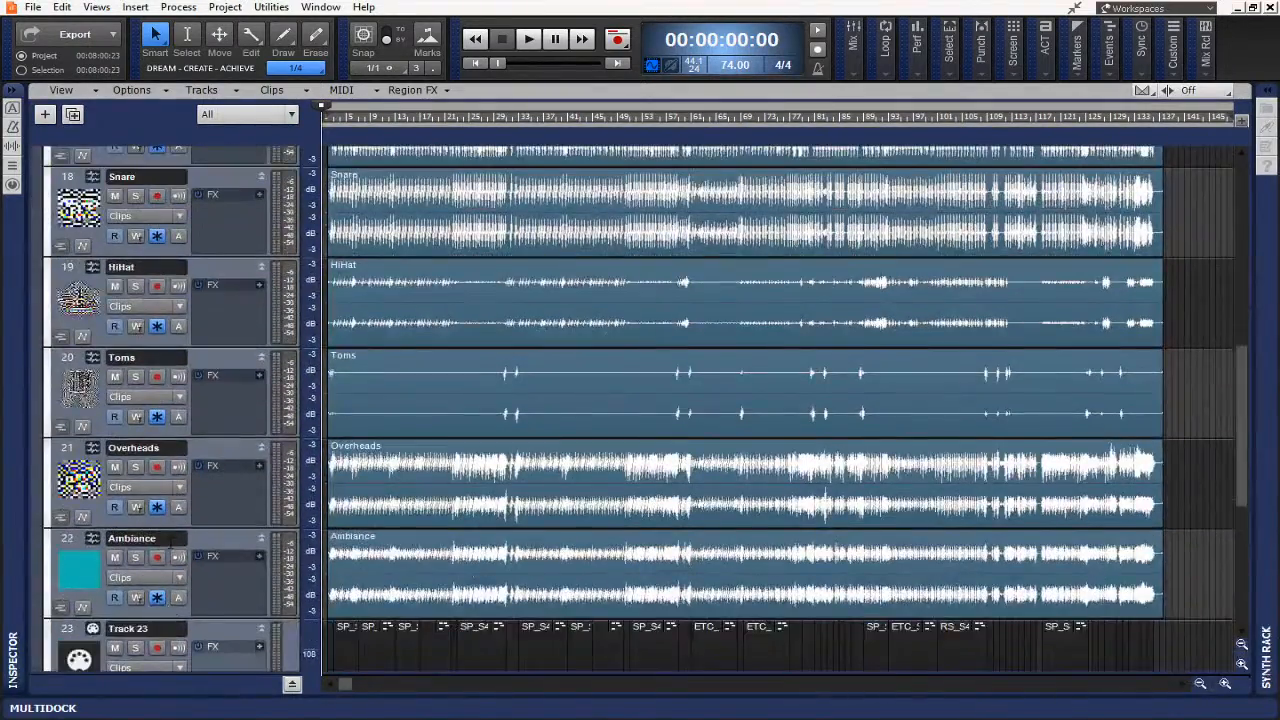
pyautogui.scroll(15, 49, 430)
pyautogui.click(47, 430)
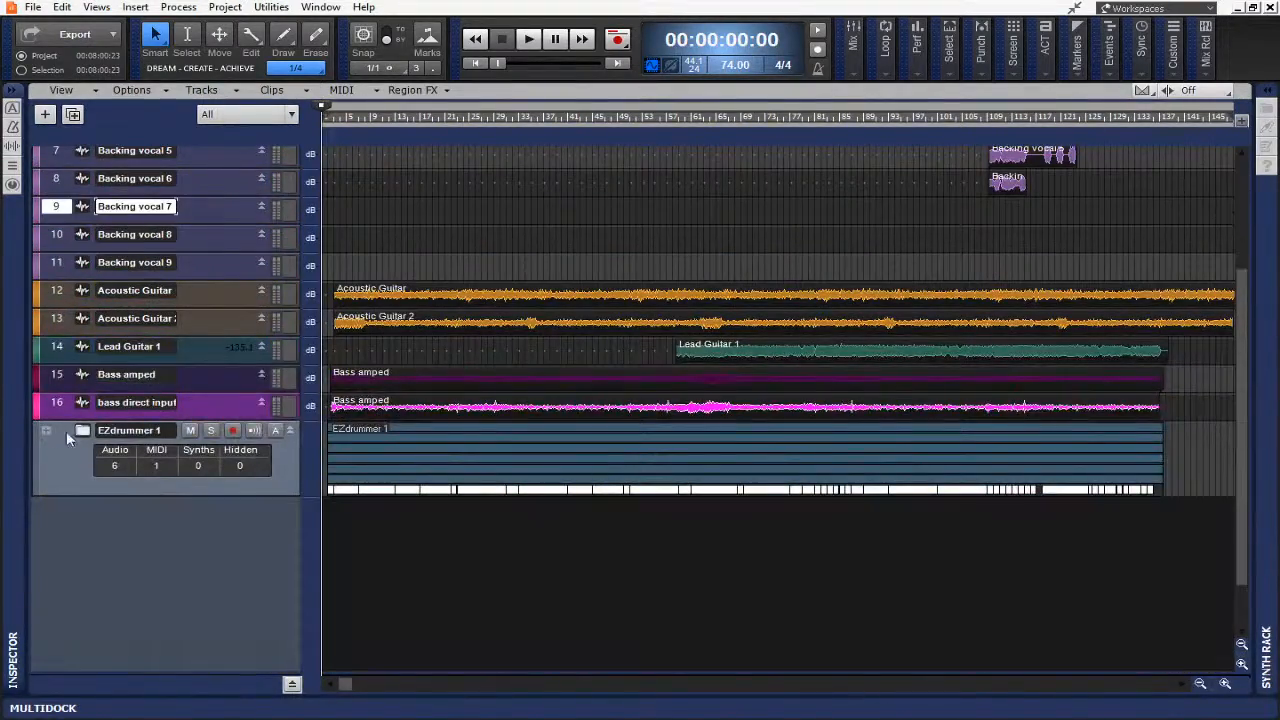
# - Widen the track headers enough to expose each track's mute, solo, record and edit filter controls
pyautogui.moveTo(310, 240); pyautogui.dragTo(521, 236)
pyautogui.moveTo(424, 253); pyautogui.dragTo(470, 177)
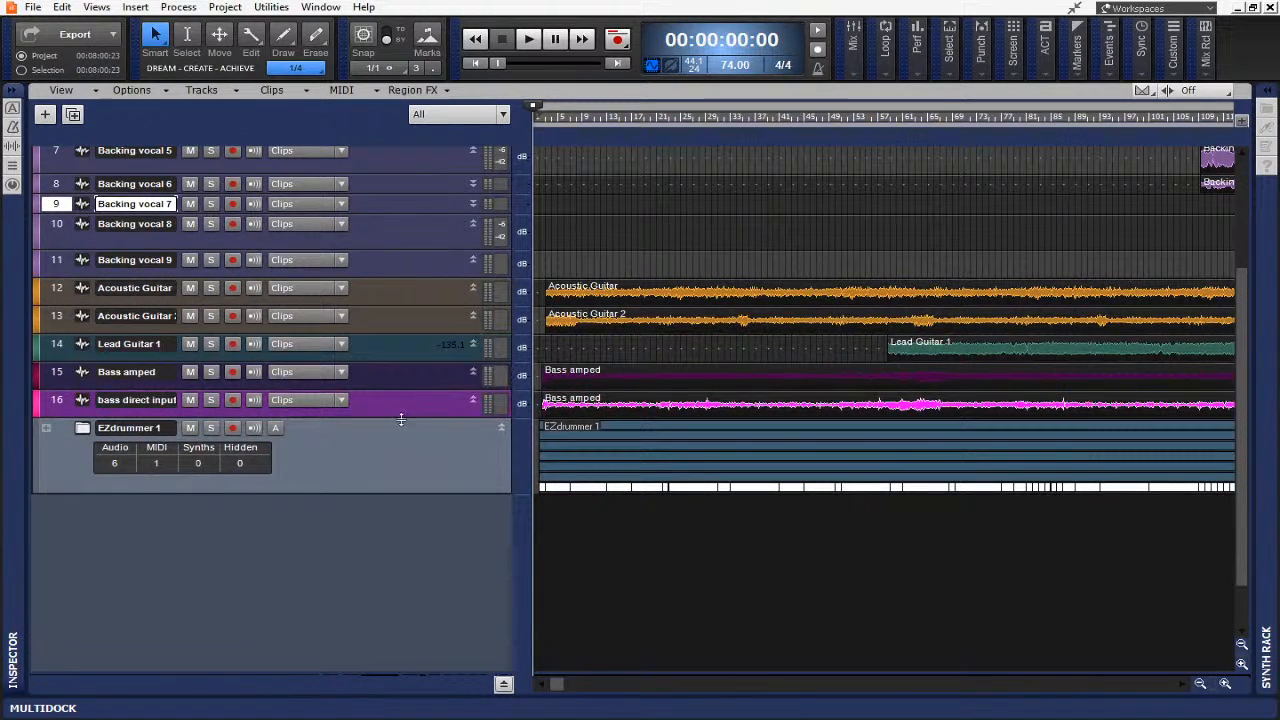
# - Expand the EZdrummer 1 folder, examine the drum tracks' controls and output routing, and collapse the folder again
pyautogui.click(46, 428)
pyautogui.scroll(-5, 395, 490)
pyautogui.scroll(-4, 379, 502)
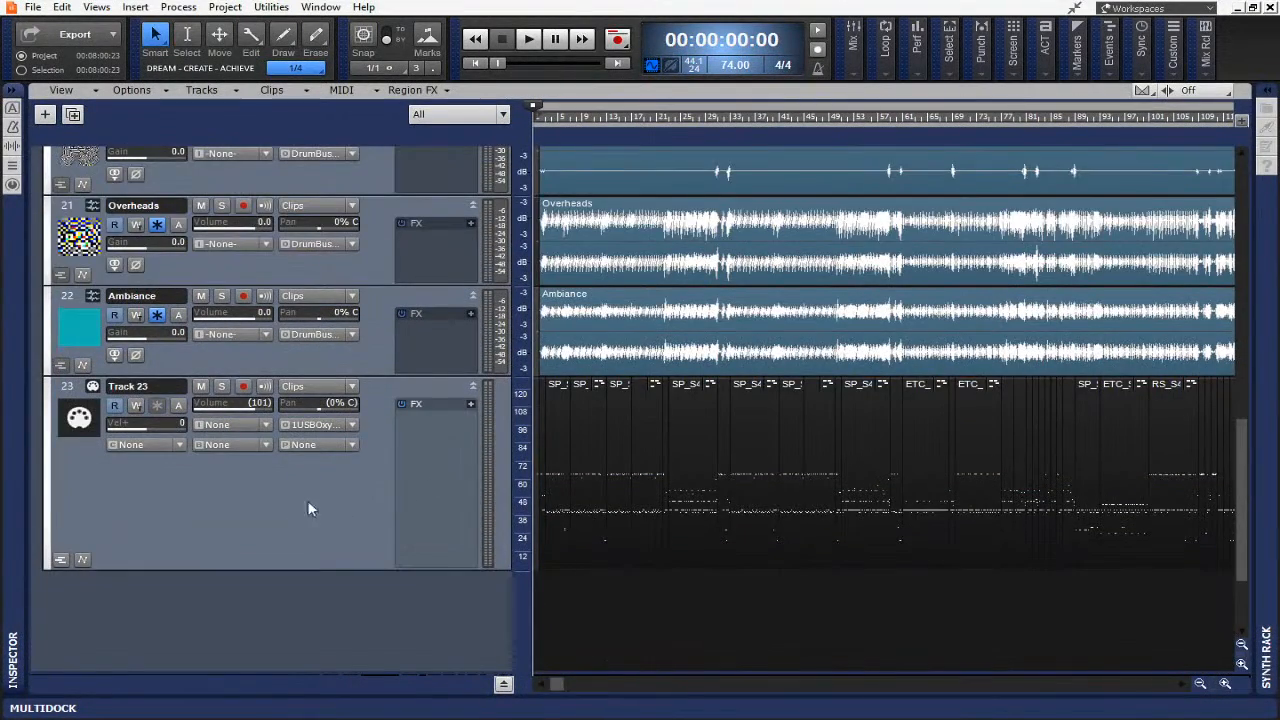
pyautogui.scroll(1, 390, 505)
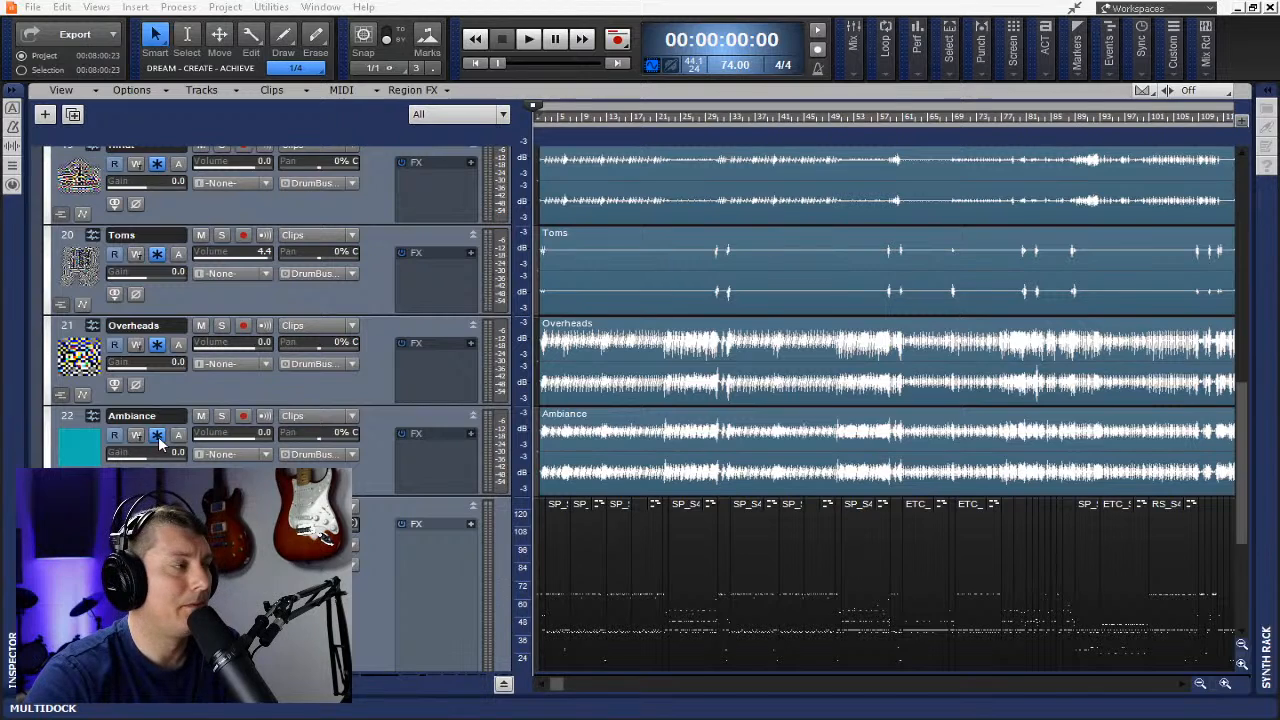
pyautogui.scroll(5, 168, 445)
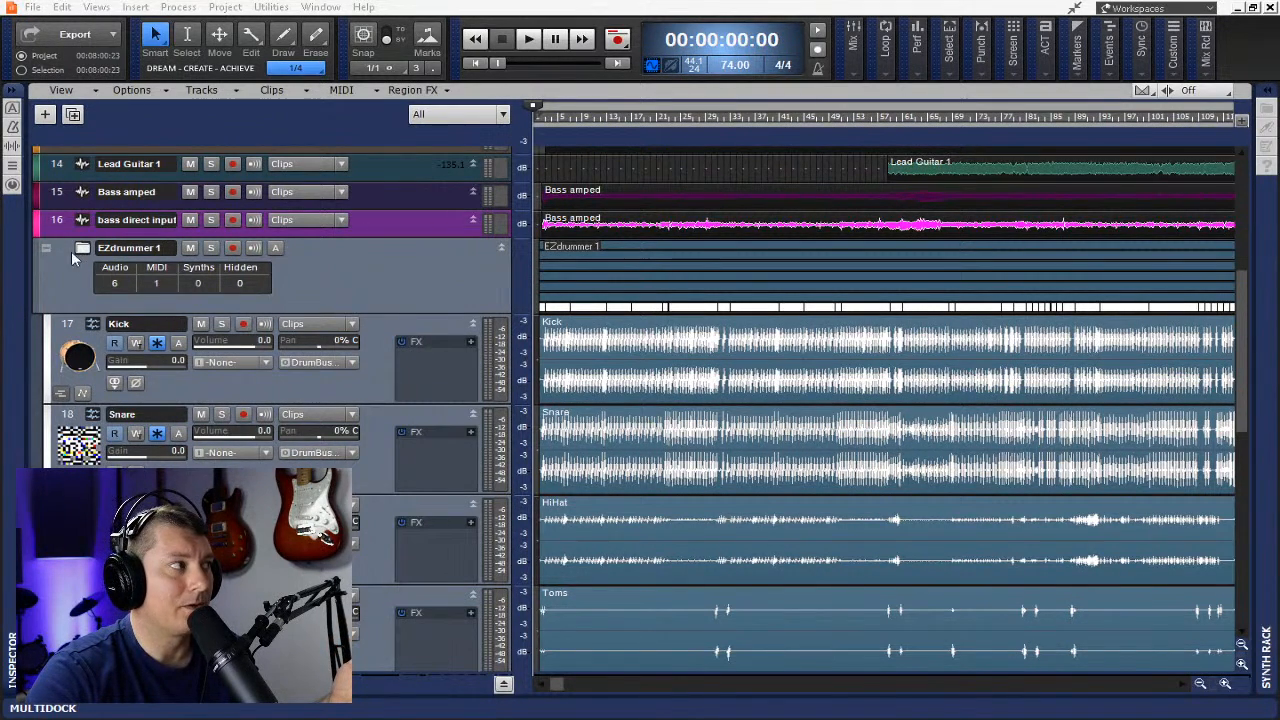
pyautogui.click(46, 255)
pyautogui.click(46, 255)
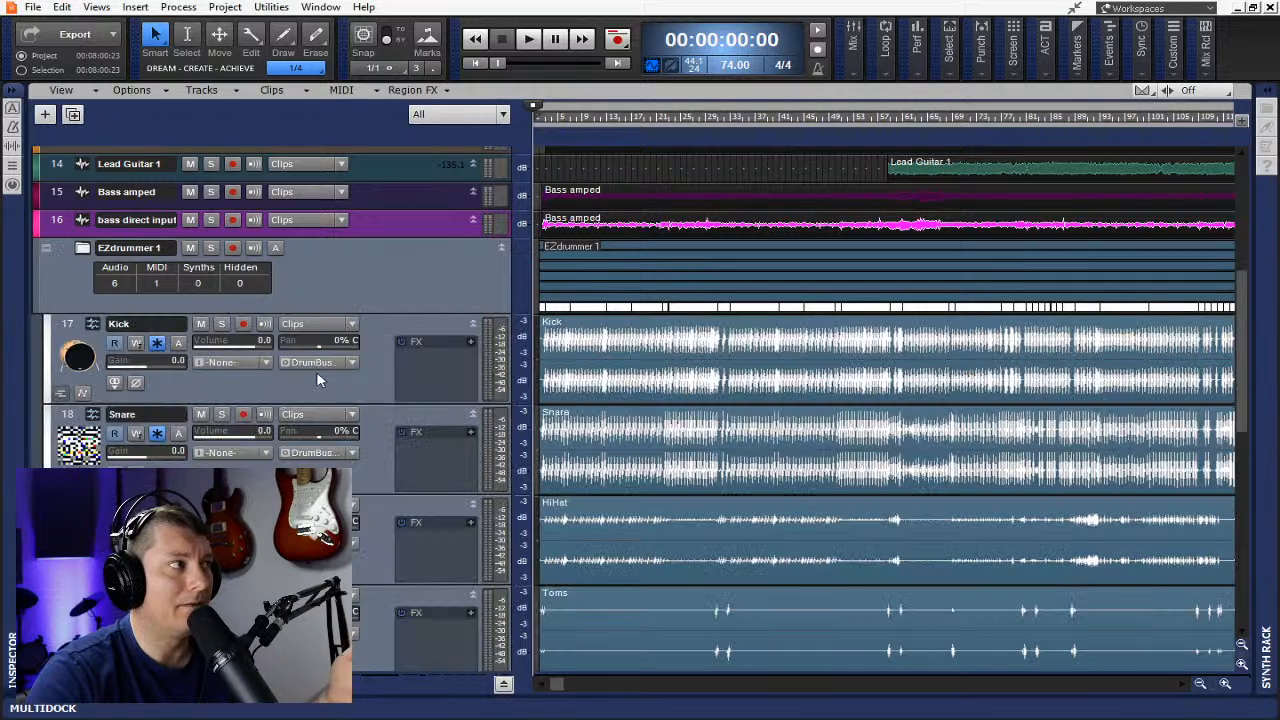
pyautogui.scroll(-3, 316, 372)
pyautogui.scroll(-2, 316, 372)
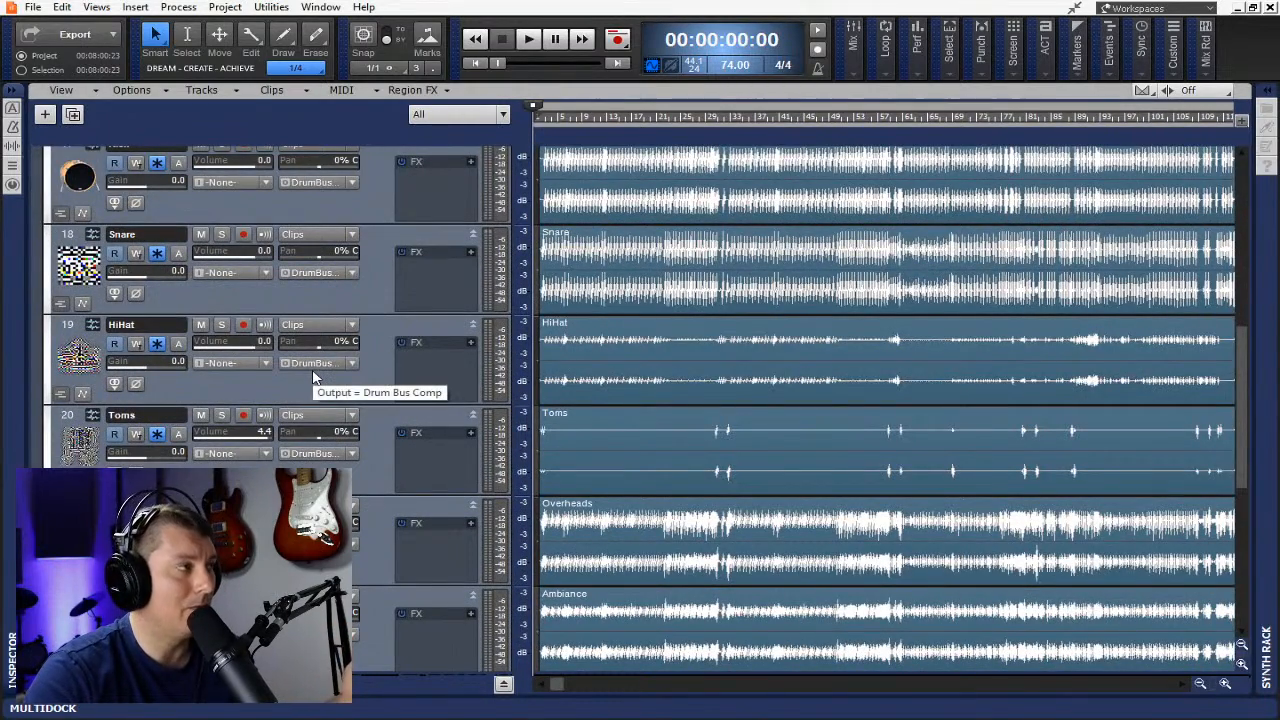
pyautogui.scroll(3, 252, 361)
pyautogui.click(46, 254)
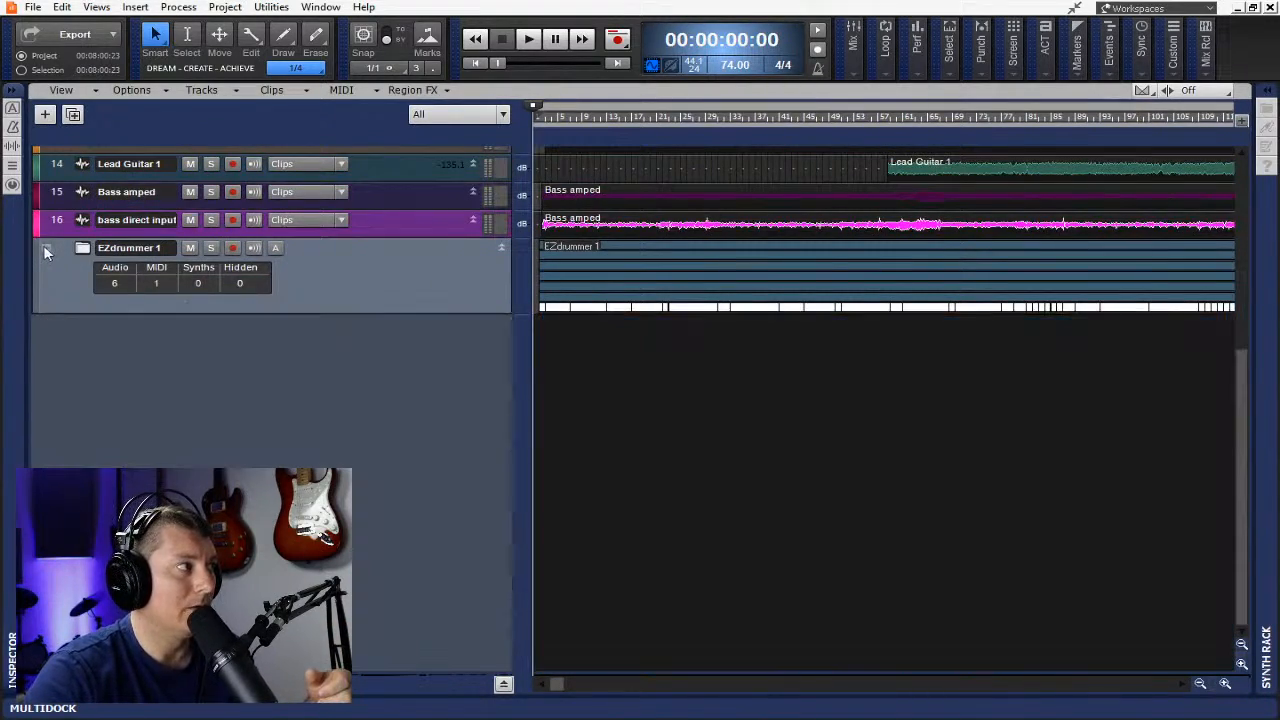
# - Restore the vocal tracks to one uniform compact height
pyautogui.scroll(3, 323, 390)
pyautogui.scroll(3, 323, 390)
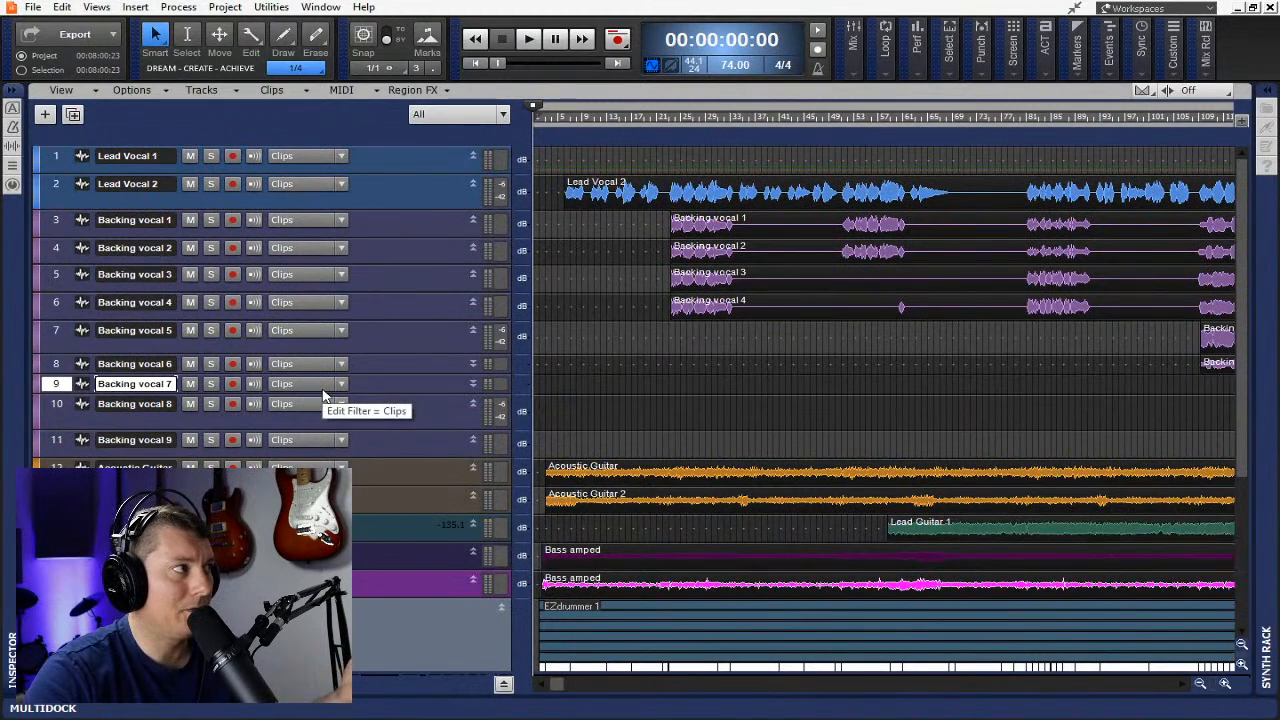
pyautogui.moveTo(352, 373); pyautogui.dragTo(346, 376)
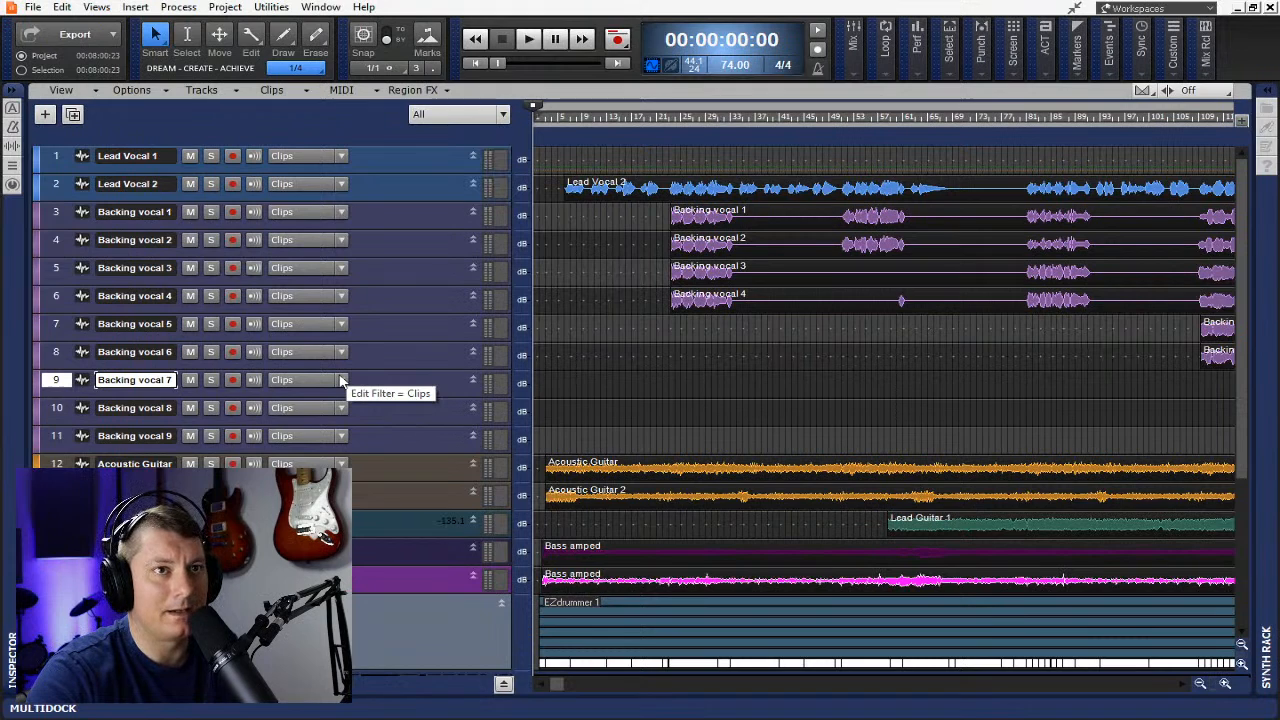
pyautogui.scroll(-3, 330, 378)
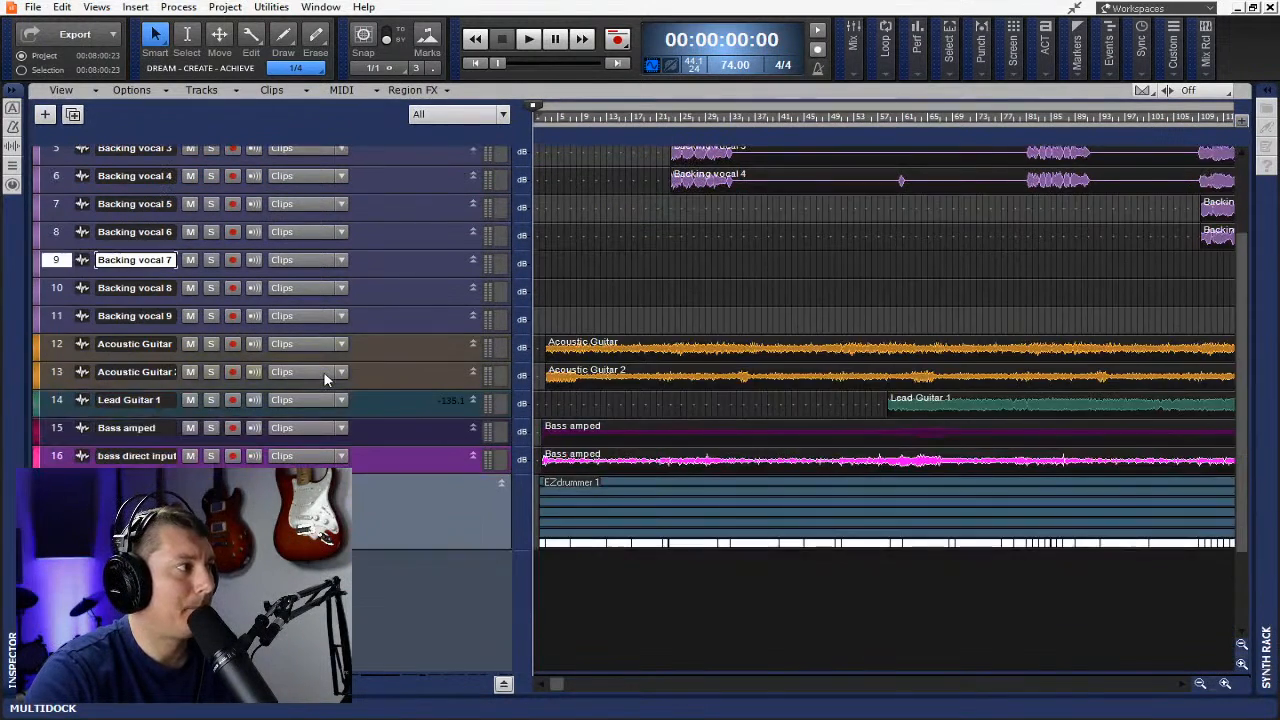
pyautogui.scroll(3, 326, 379)
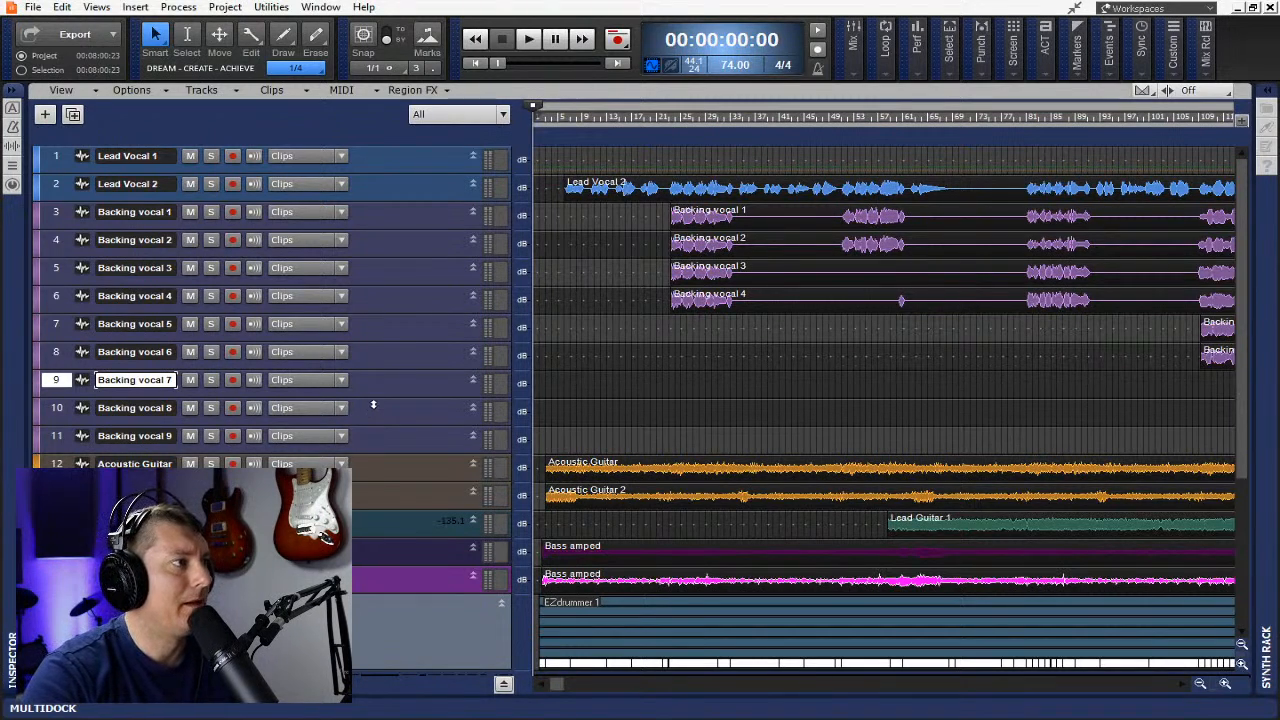
pyautogui.scroll(-6, 434, 354)
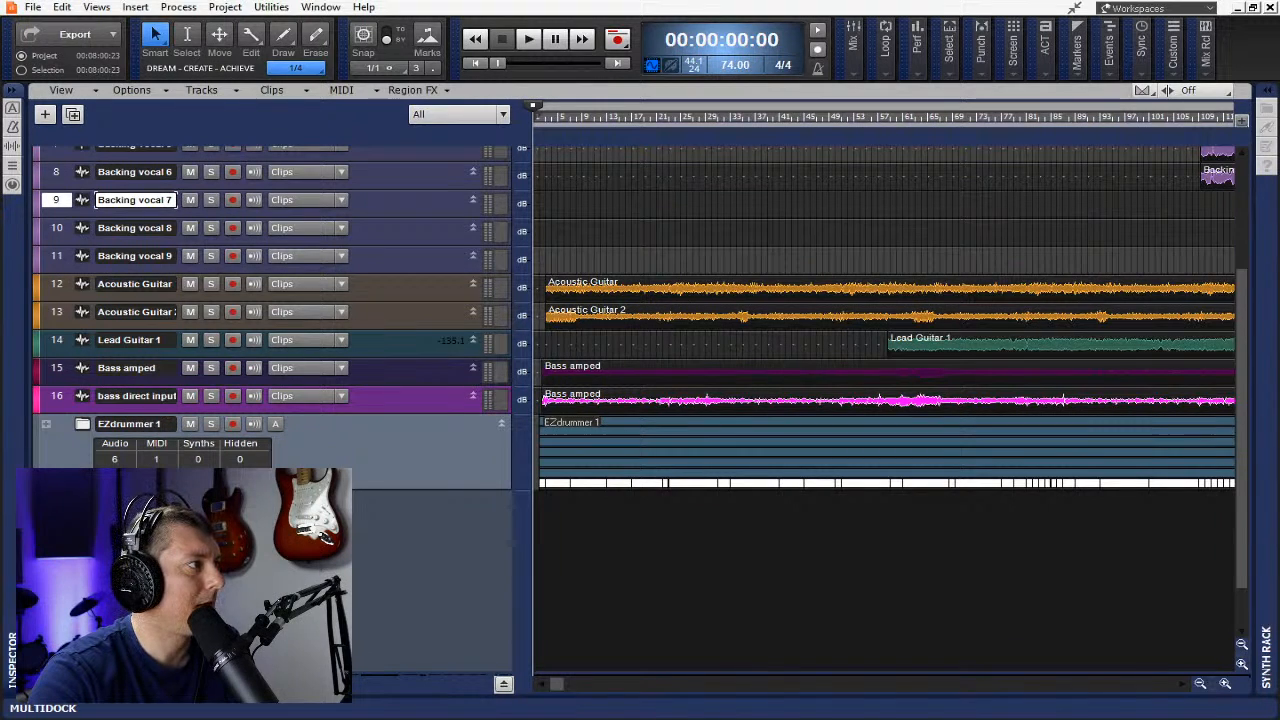
pyautogui.scroll(3, 360, 505)
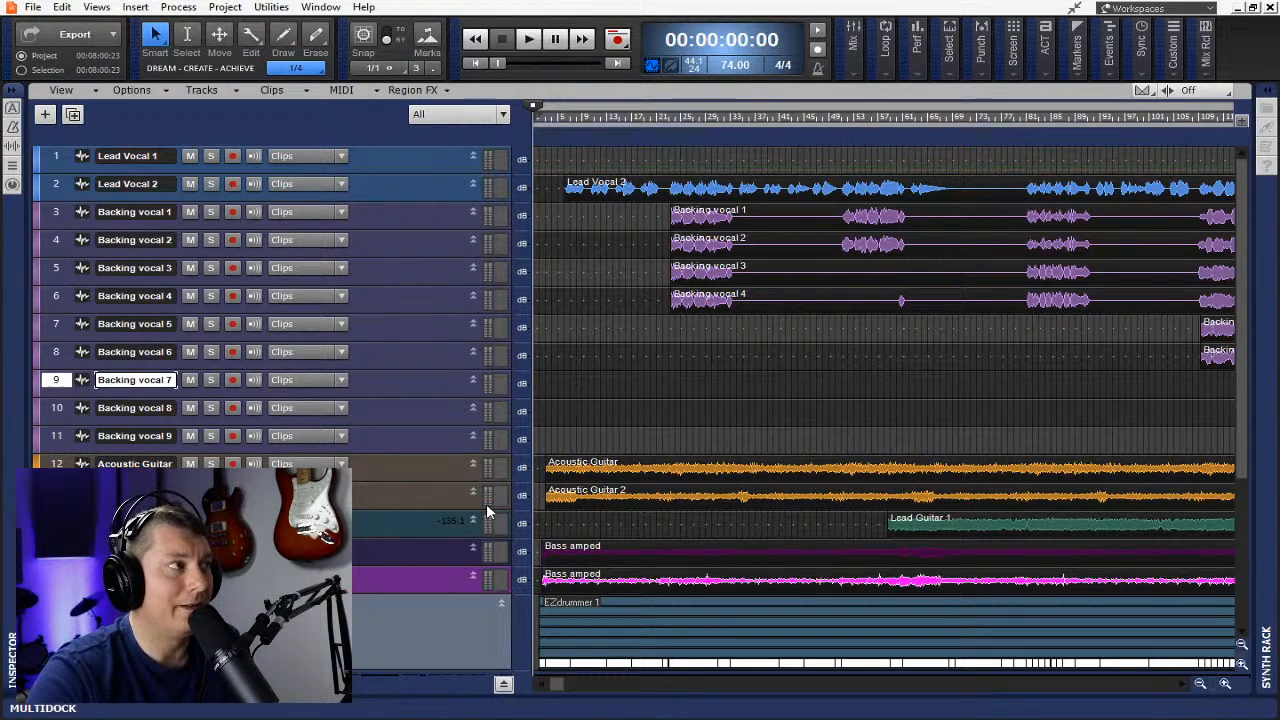
pyautogui.click(131, 90)
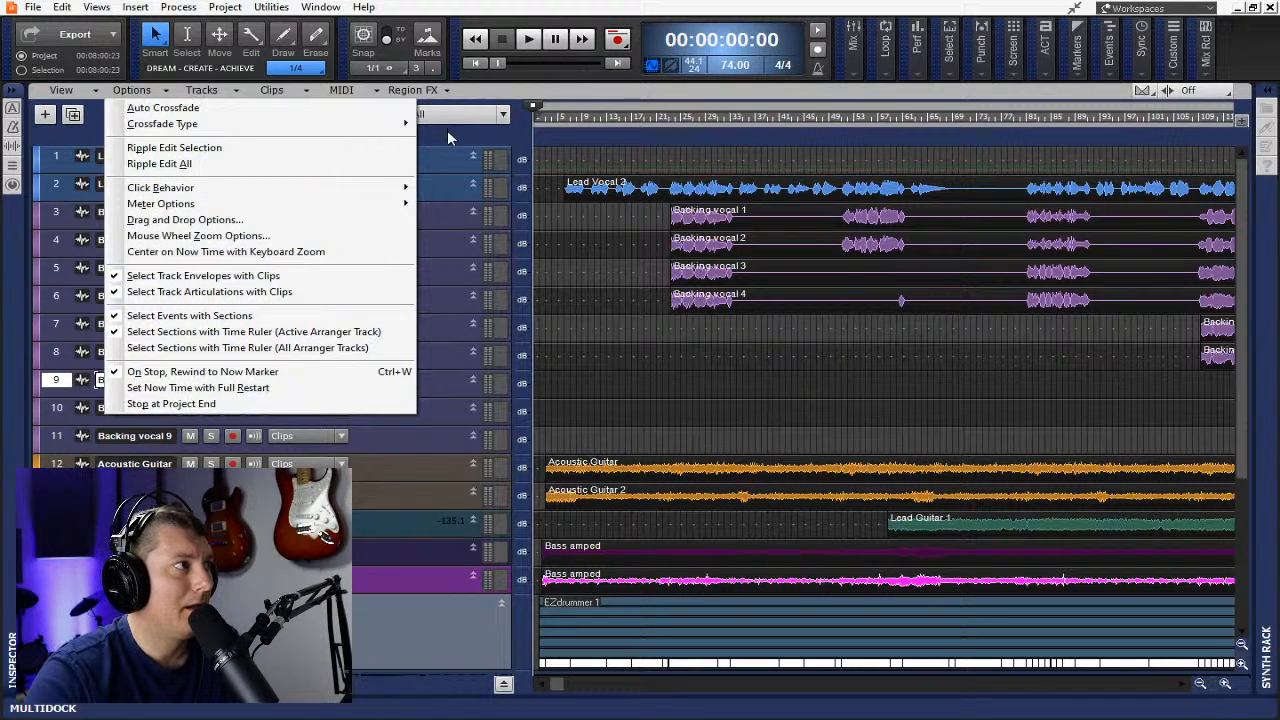
pyautogui.click(448, 138)
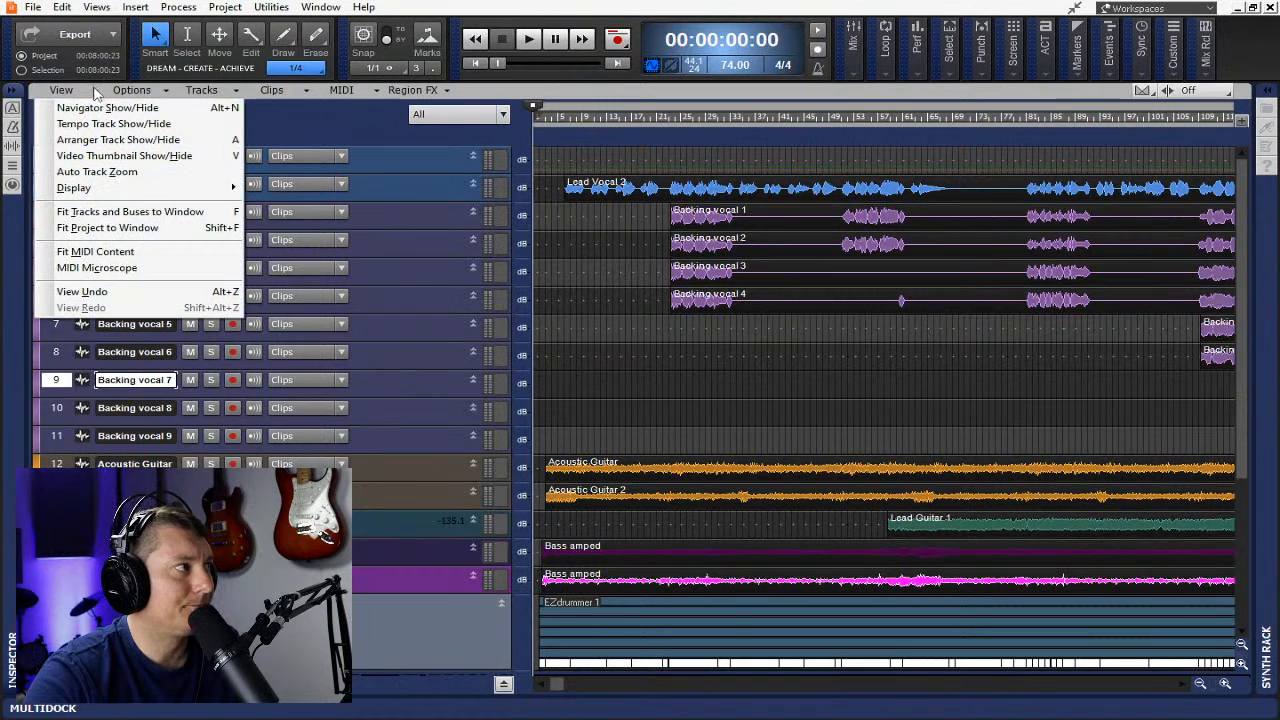
pyautogui.click(338, 156)
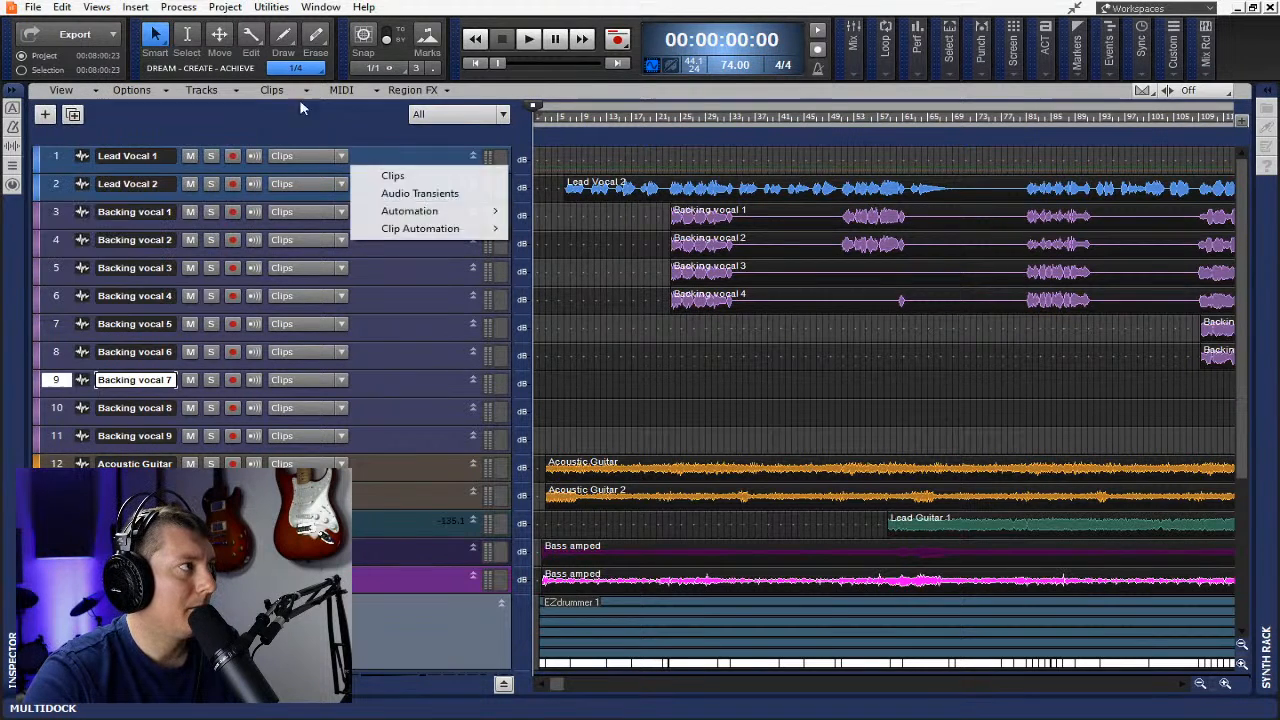
pyautogui.click(100, 8)
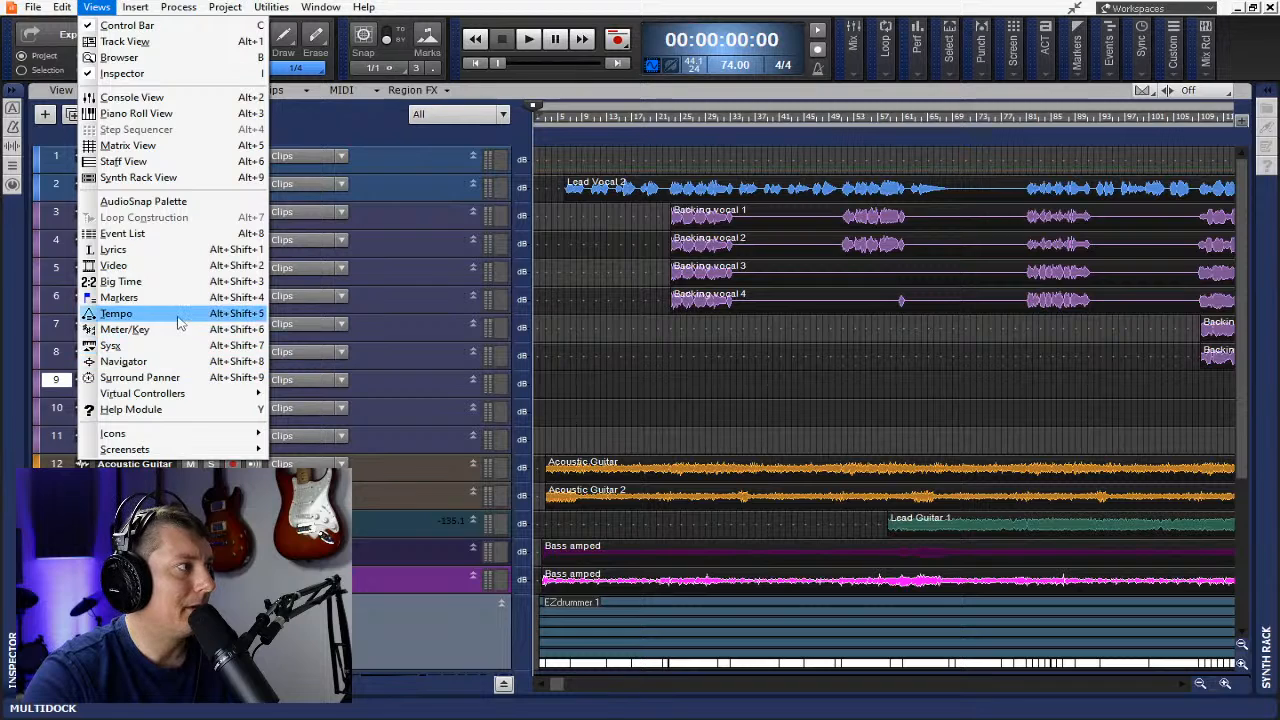
pyautogui.click(358, 123)
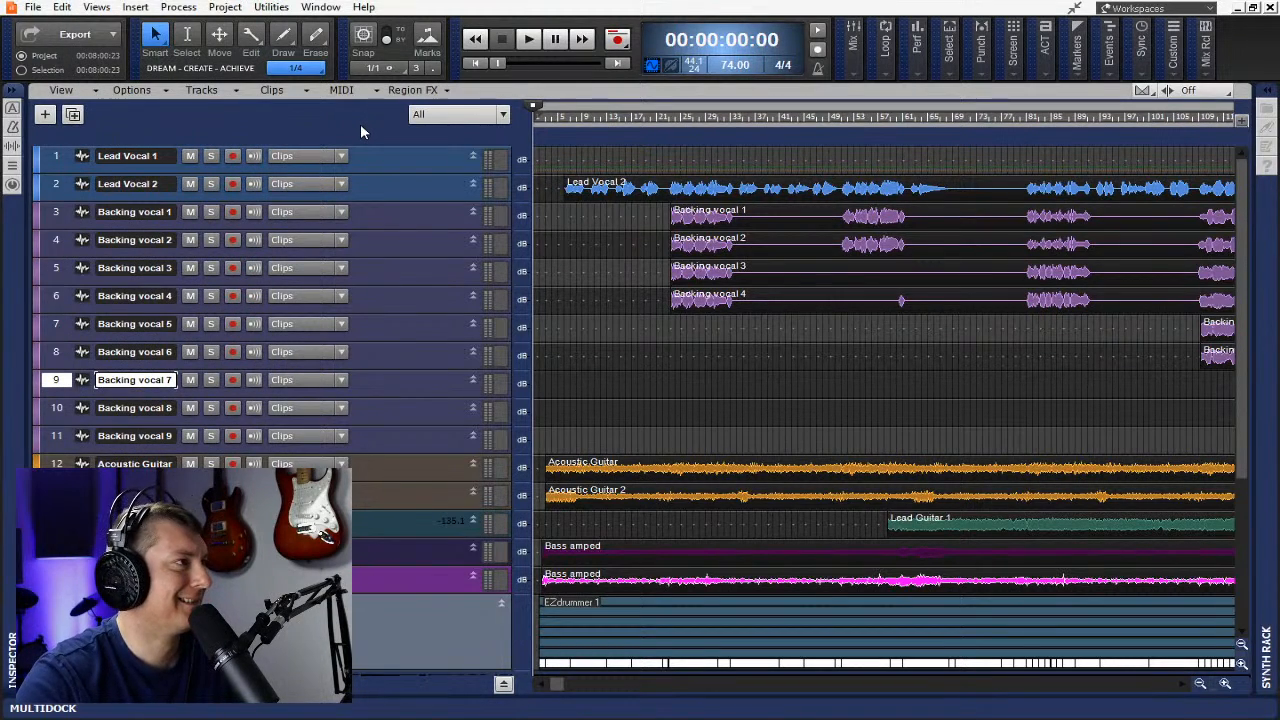
# - Open the Track Manager and look through its full list of tracks, folders and buses
pyautogui.click(300, 90)
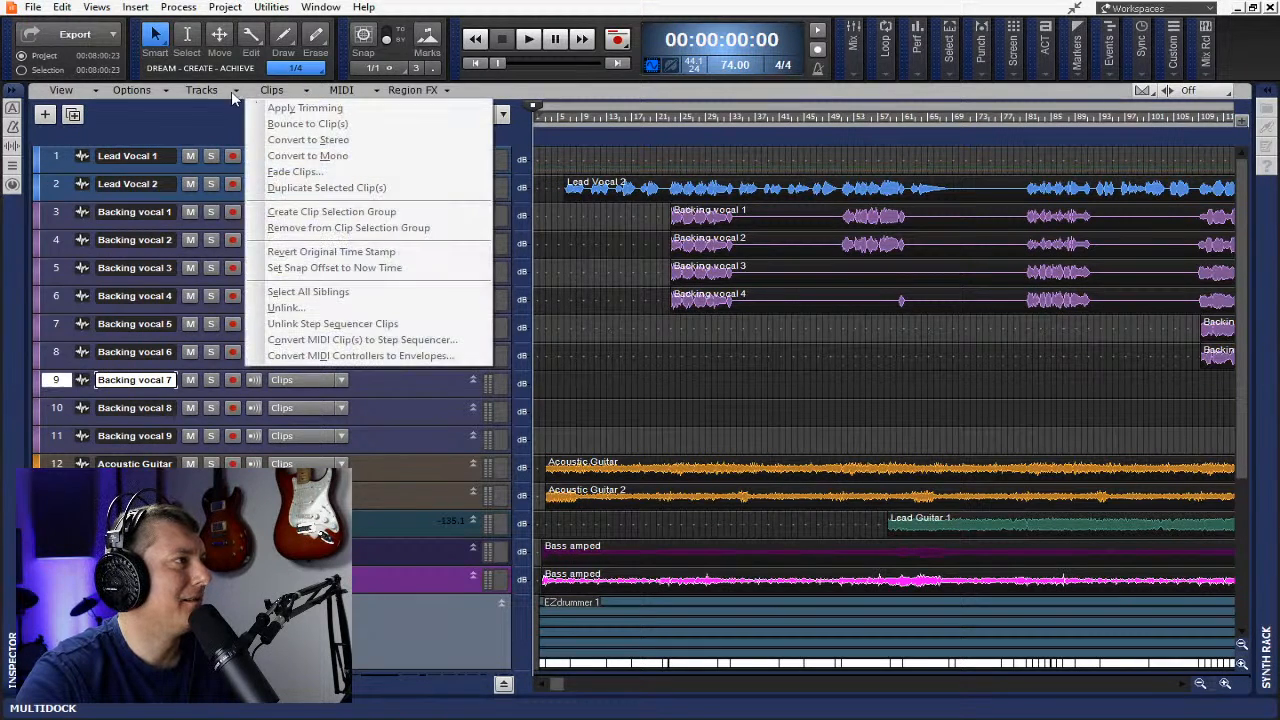
pyautogui.moveTo(222, 95)
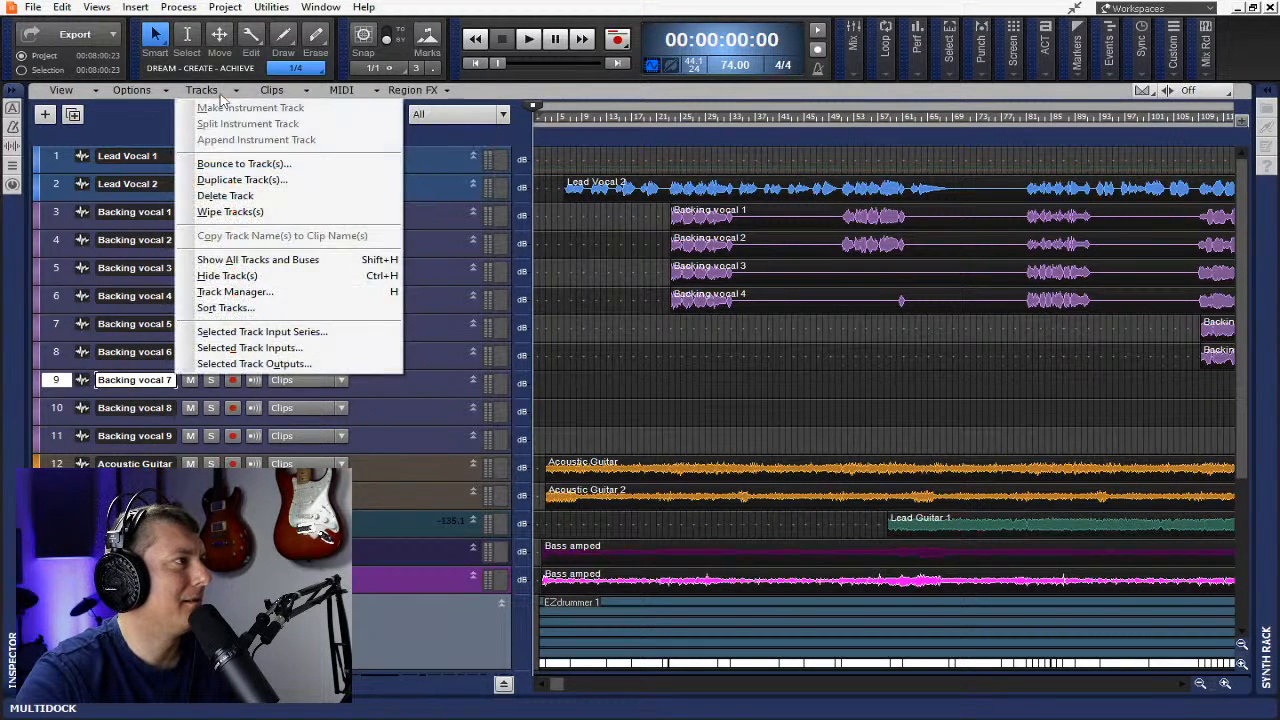
pyautogui.click(233, 292)
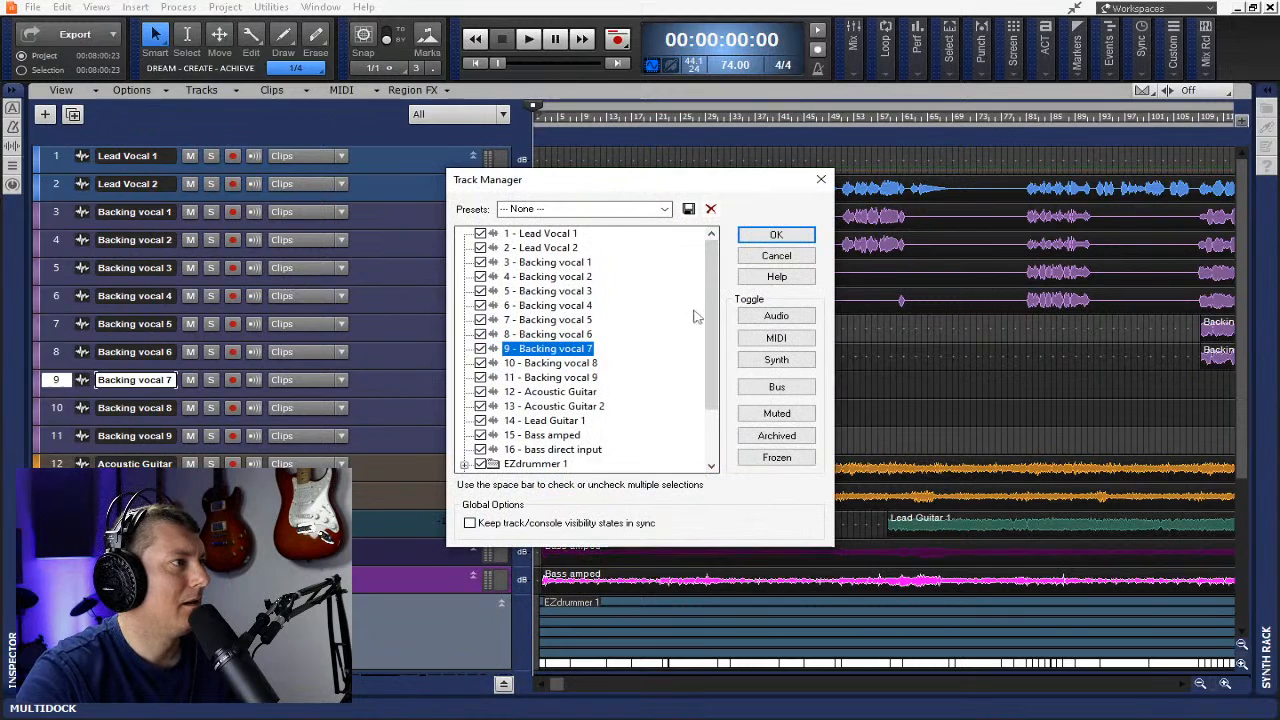
pyautogui.moveTo(712, 296); pyautogui.dragTo(710, 350)
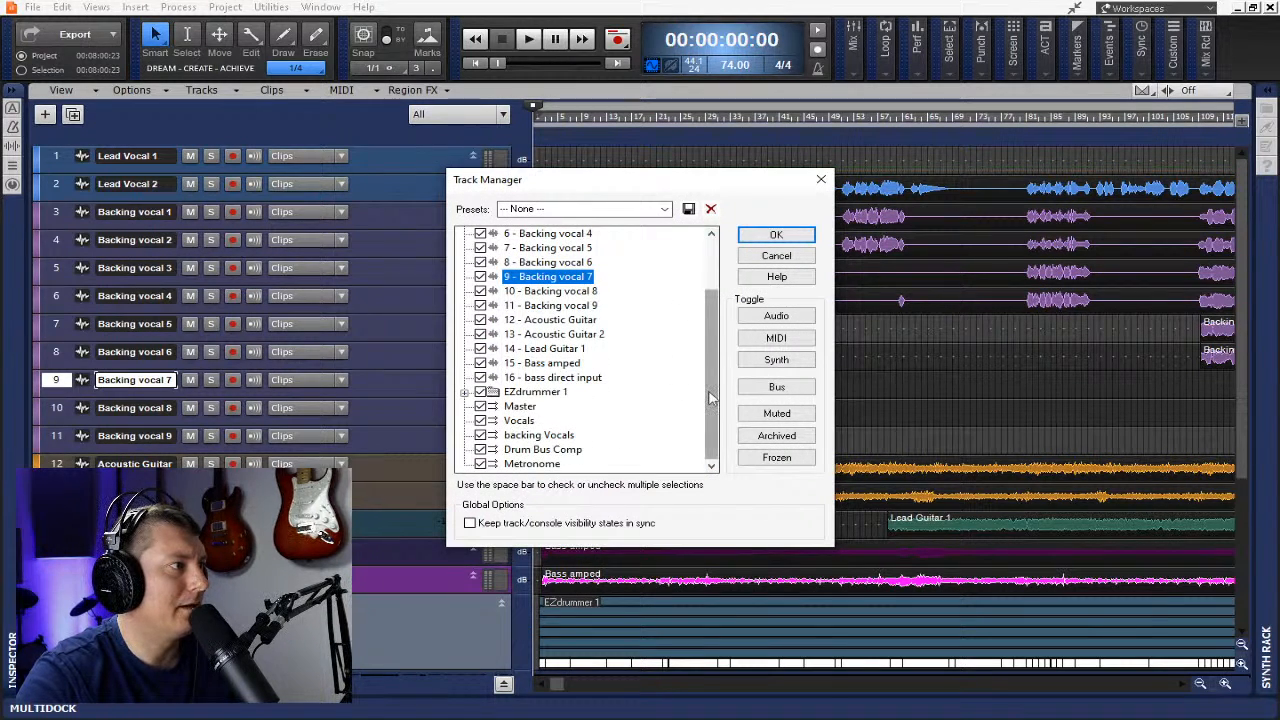
pyautogui.moveTo(709, 410); pyautogui.dragTo(712, 312)
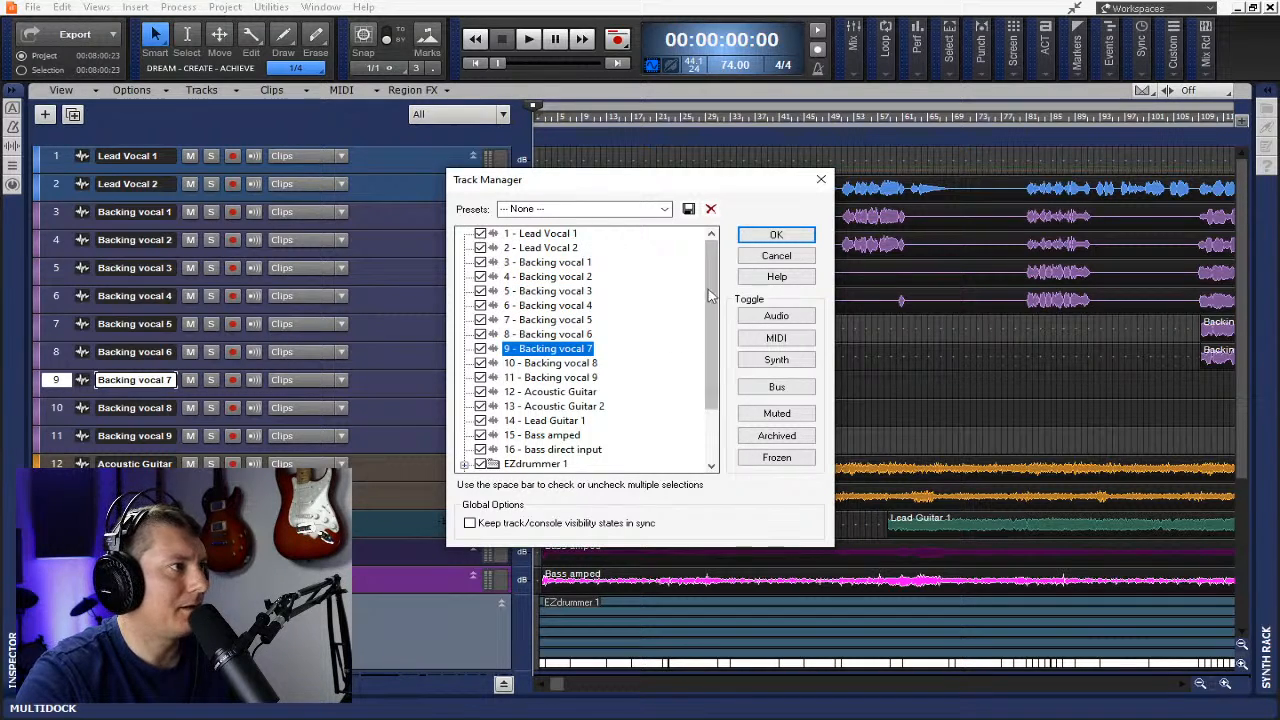
pyautogui.moveTo(712, 288); pyautogui.dragTo(716, 380)
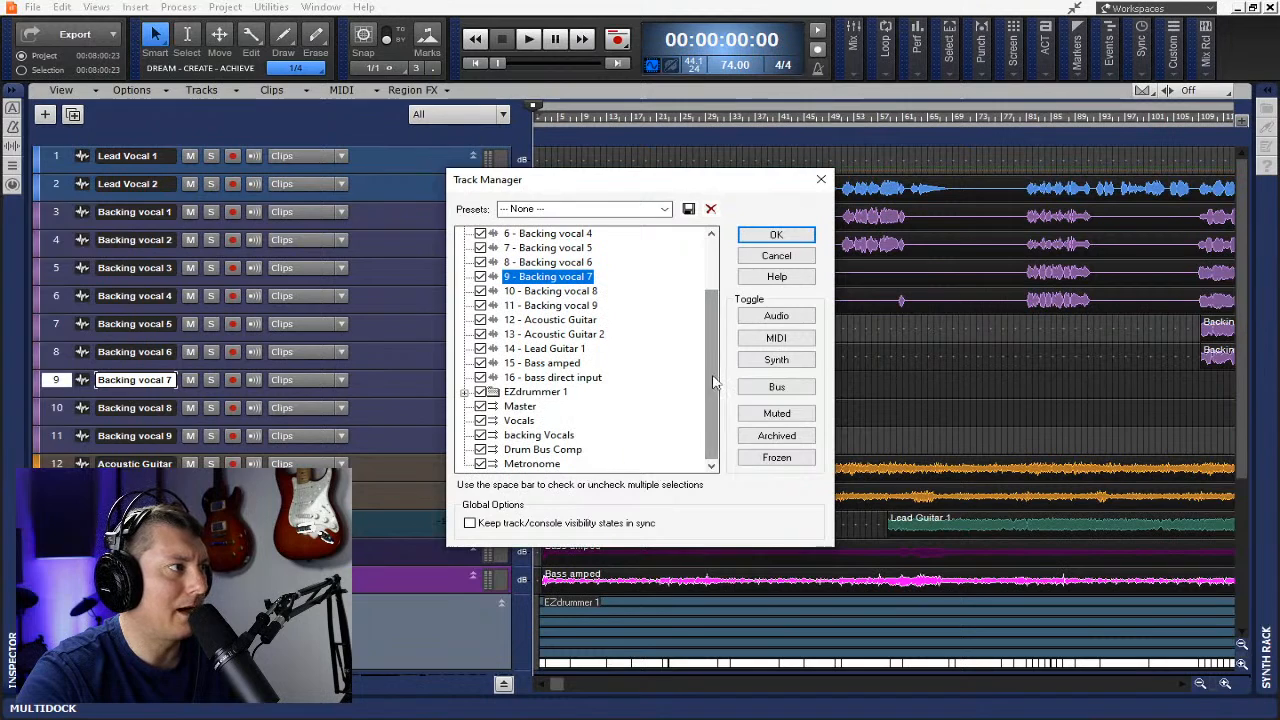
pyautogui.click(482, 407)
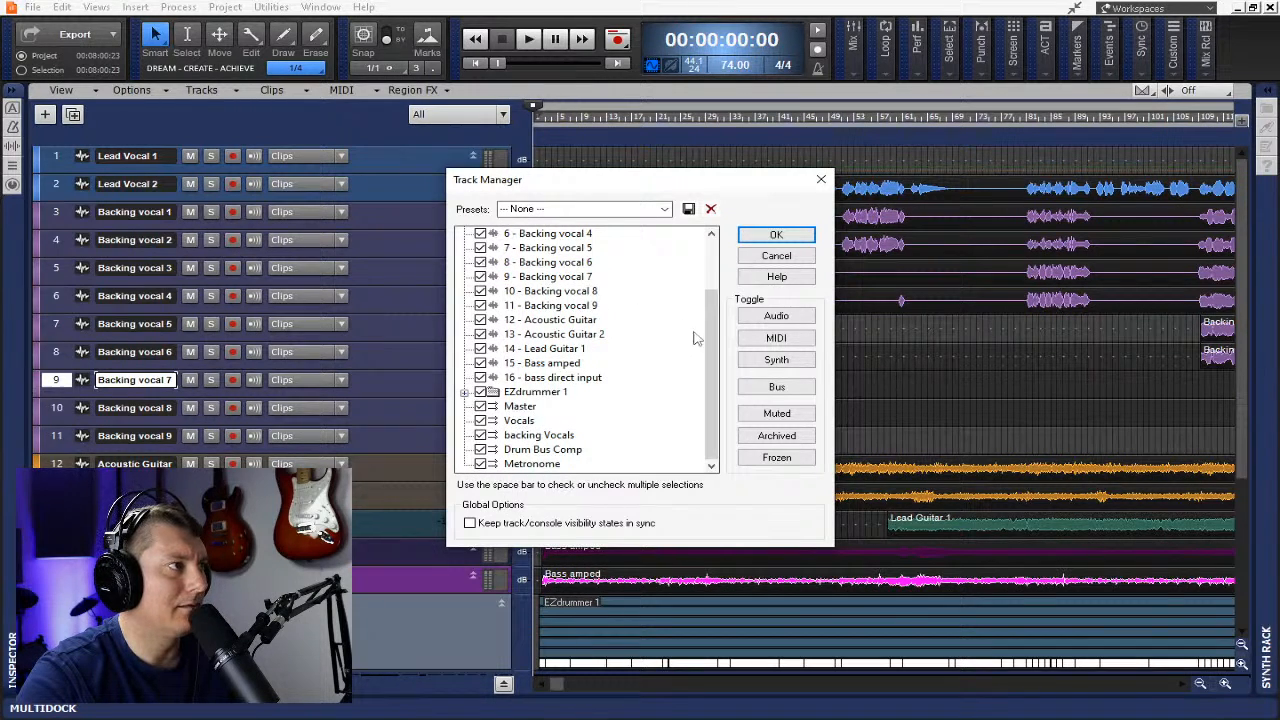
pyautogui.moveTo(710, 335); pyautogui.dragTo(710, 272)
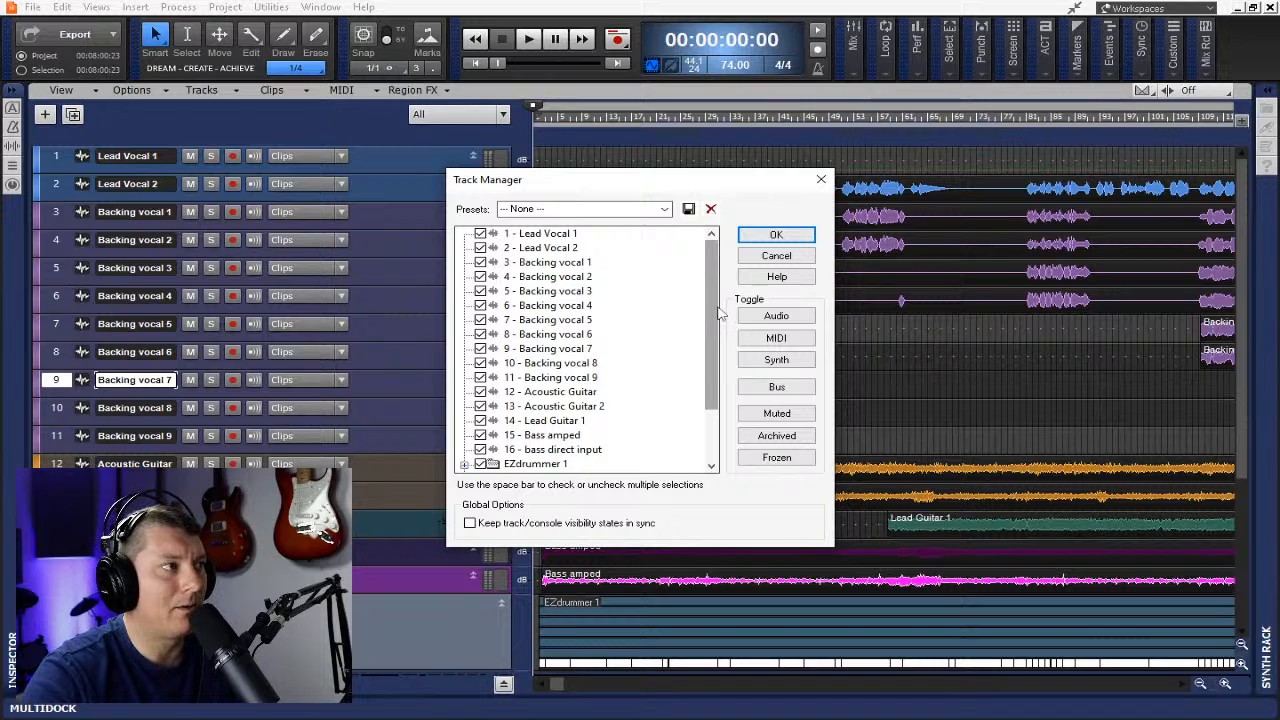
pyautogui.moveTo(716, 290); pyautogui.dragTo(716, 235)
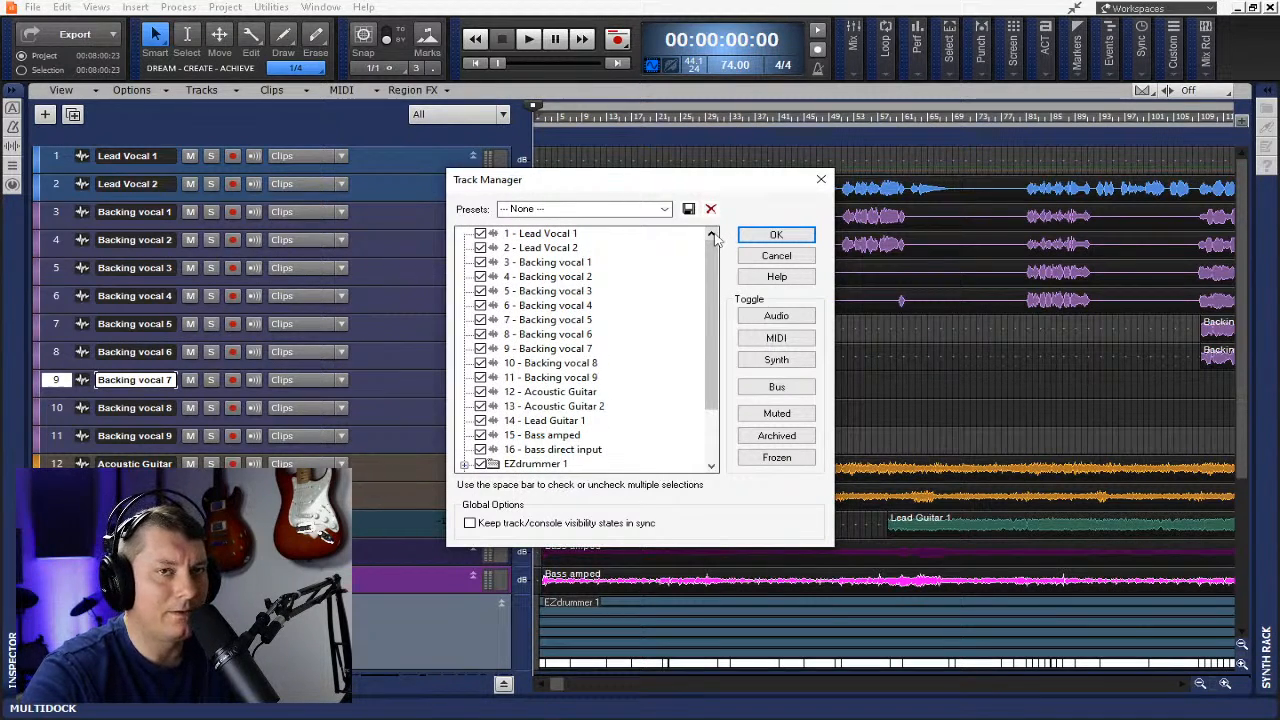
# - Close the Track Manager with its settings accepted and look over the project's tracks for unused ones
pyautogui.click(777, 235)
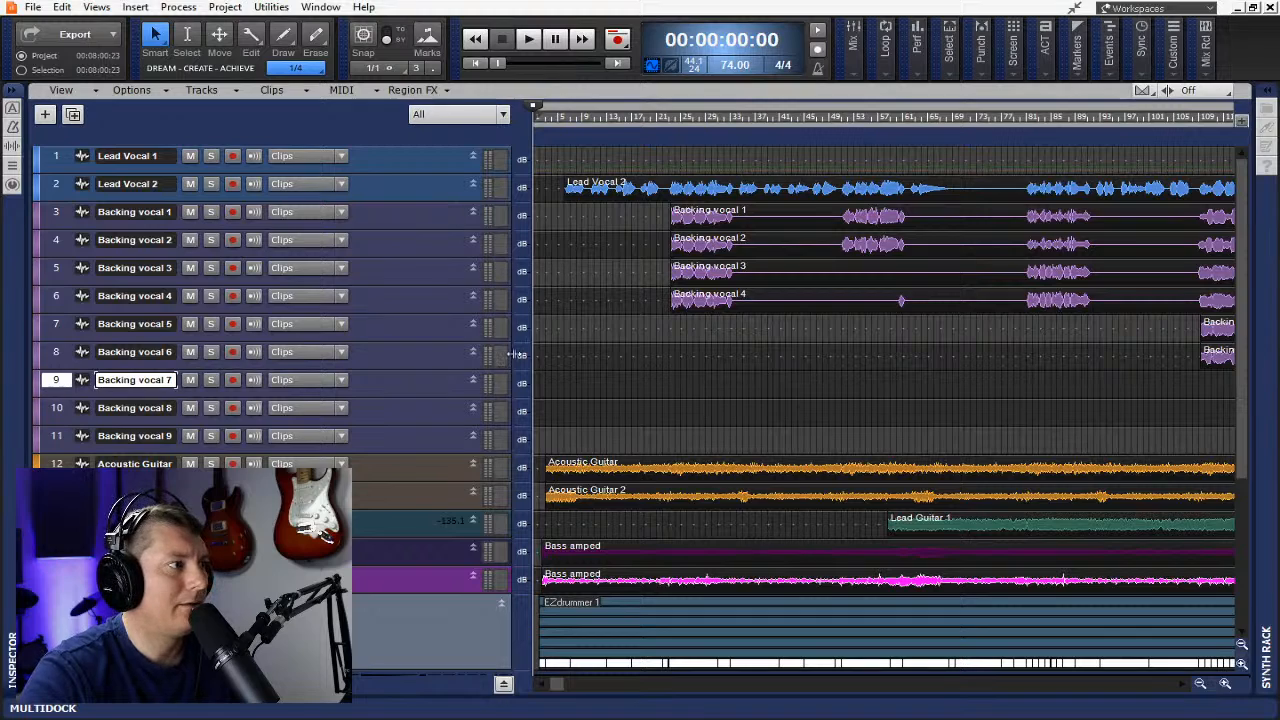
pyautogui.moveTo(557, 686)
pyautogui.mouseDown()
pyautogui.moveTo(613, 687)
pyautogui.moveTo(553, 680)
pyautogui.mouseUp()
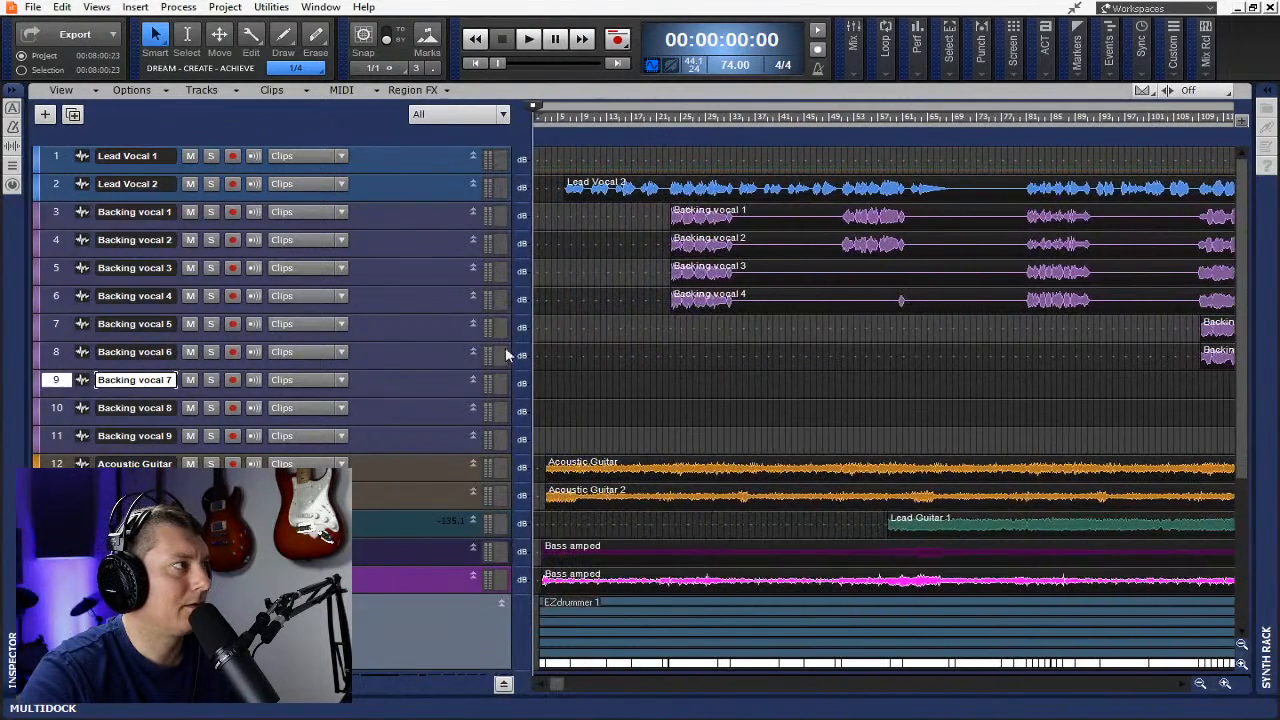
pyautogui.scroll(-2, 616, 380)
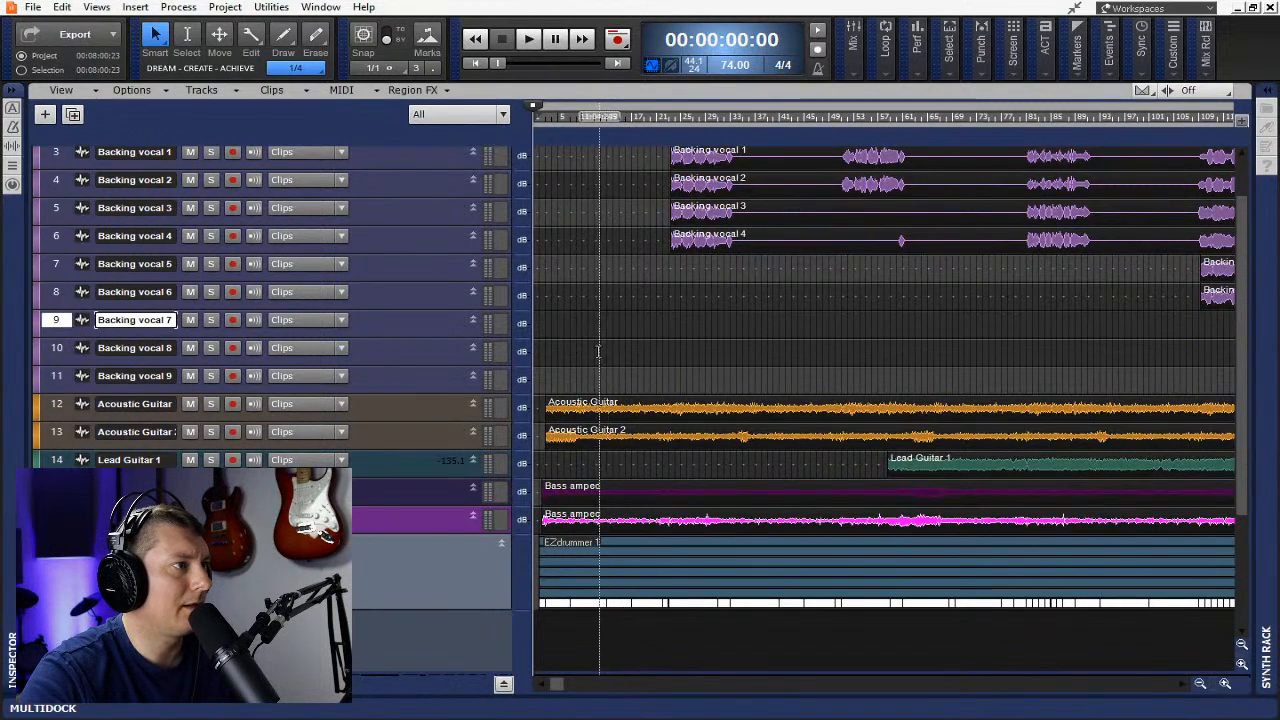
pyautogui.scroll(2, 600, 380)
# - Check the Backing vocal 7, 8 and 9 tracks for audio and delete all three
pyautogui.moveTo(66, 388); pyautogui.dragTo(60, 442)
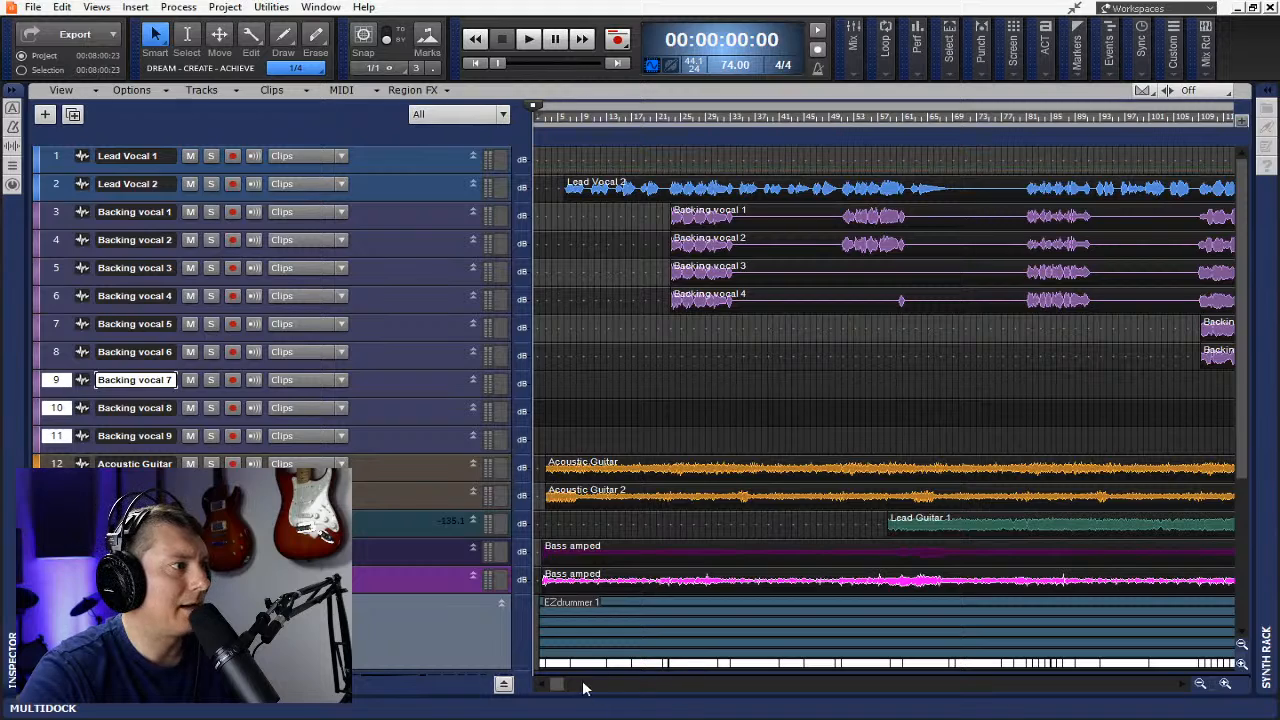
pyautogui.moveTo(560, 686)
pyautogui.mouseDown()
pyautogui.moveTo(752, 687)
pyautogui.moveTo(541, 697)
pyautogui.mouseUp()
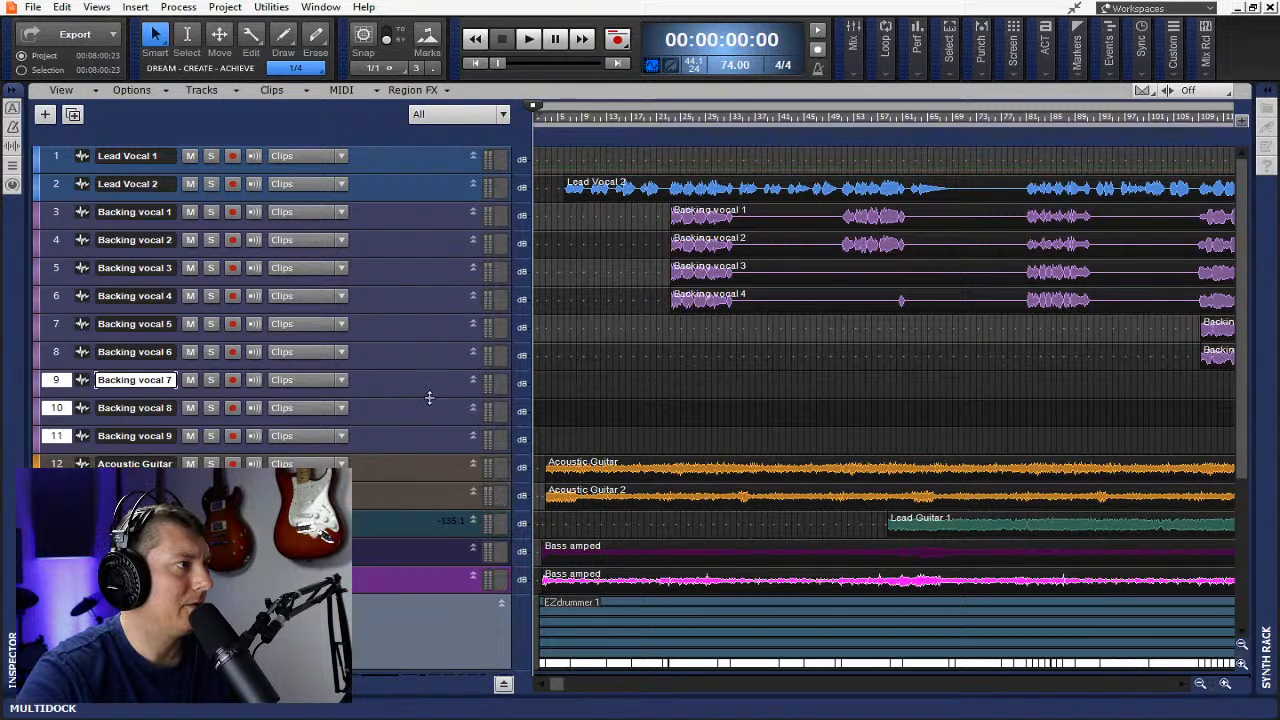
pyautogui.moveTo(429, 398); pyautogui.dragTo(437, 551)
pyautogui.scroll(7, 724, 453)
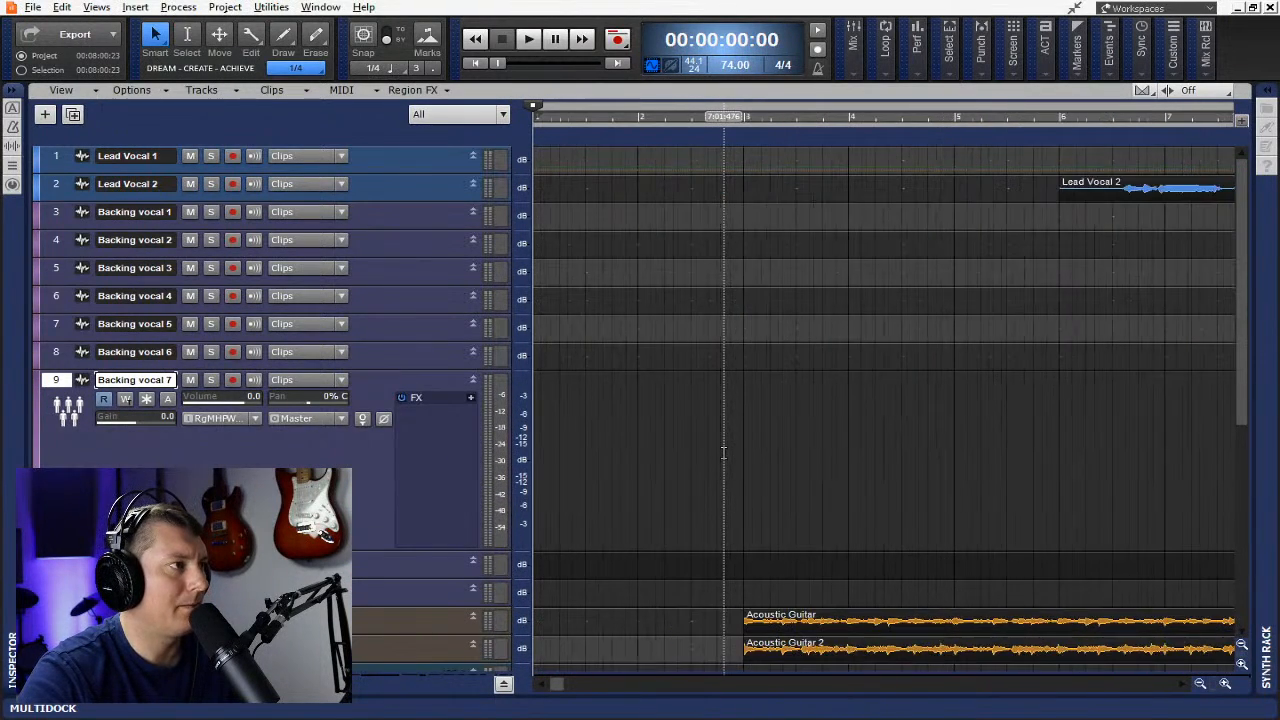
pyautogui.scroll(5, 724, 453)
pyautogui.moveTo(563, 686); pyautogui.dragTo(512, 684)
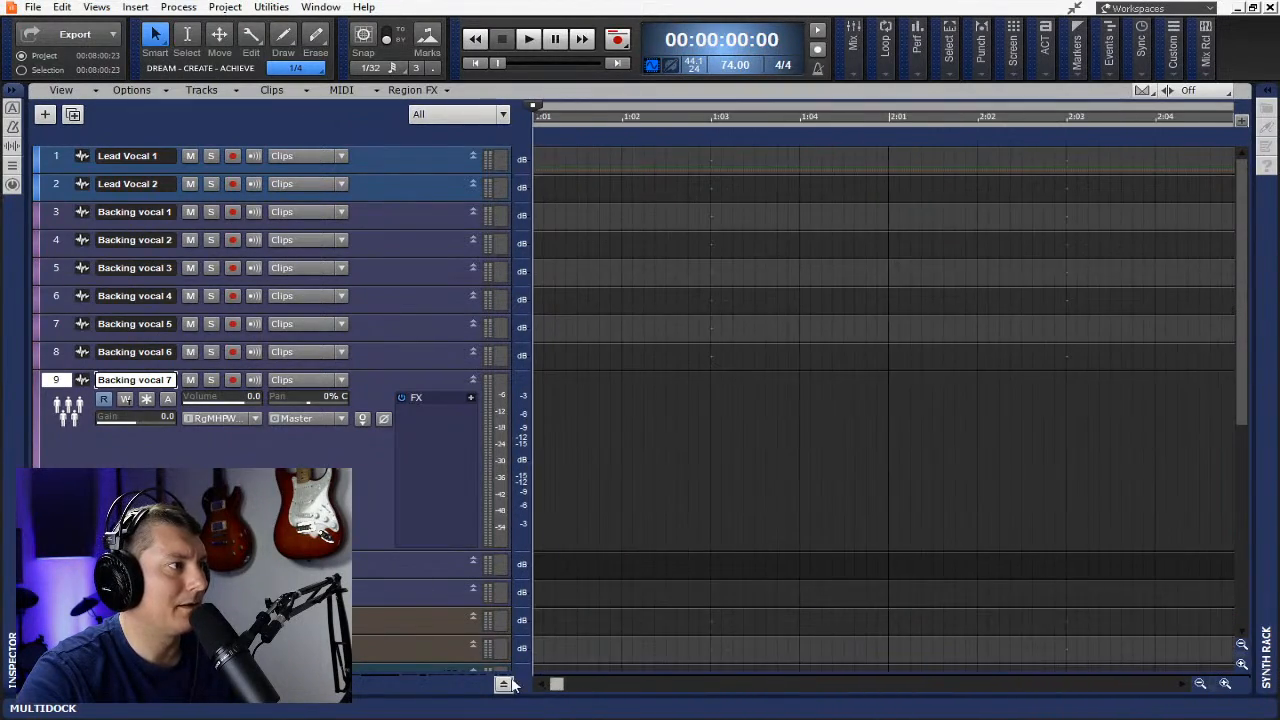
pyautogui.rightClick(60, 387)
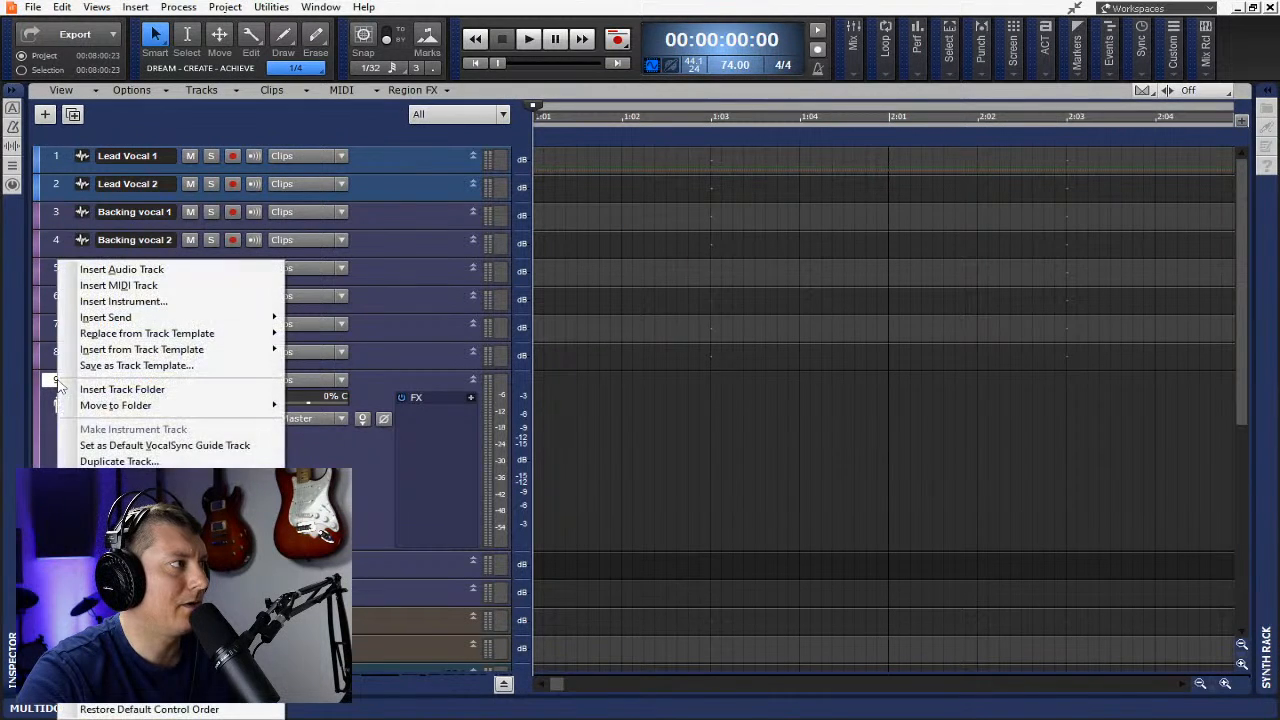
pyautogui.click(110, 477)
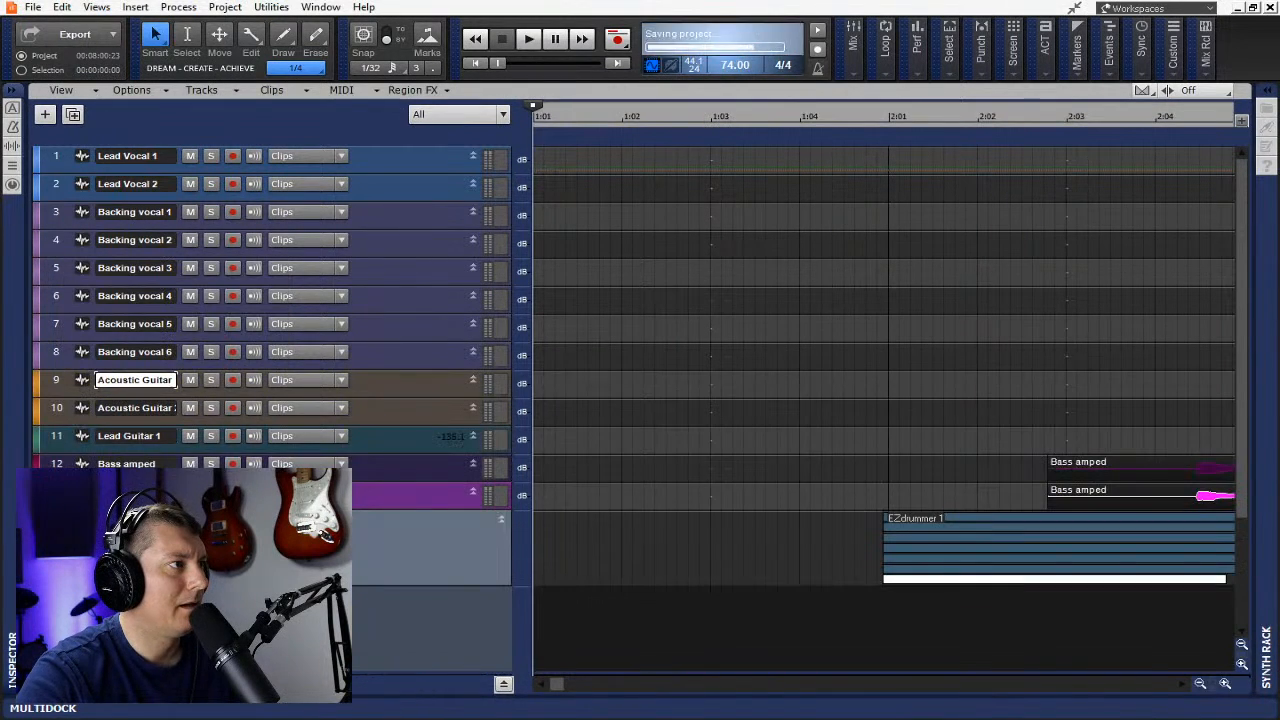
# - Fit the whole project in the timeline with slightly taller tracks and show the bus pane beneath them
pyautogui.hotkey('ctrl', 'Down')
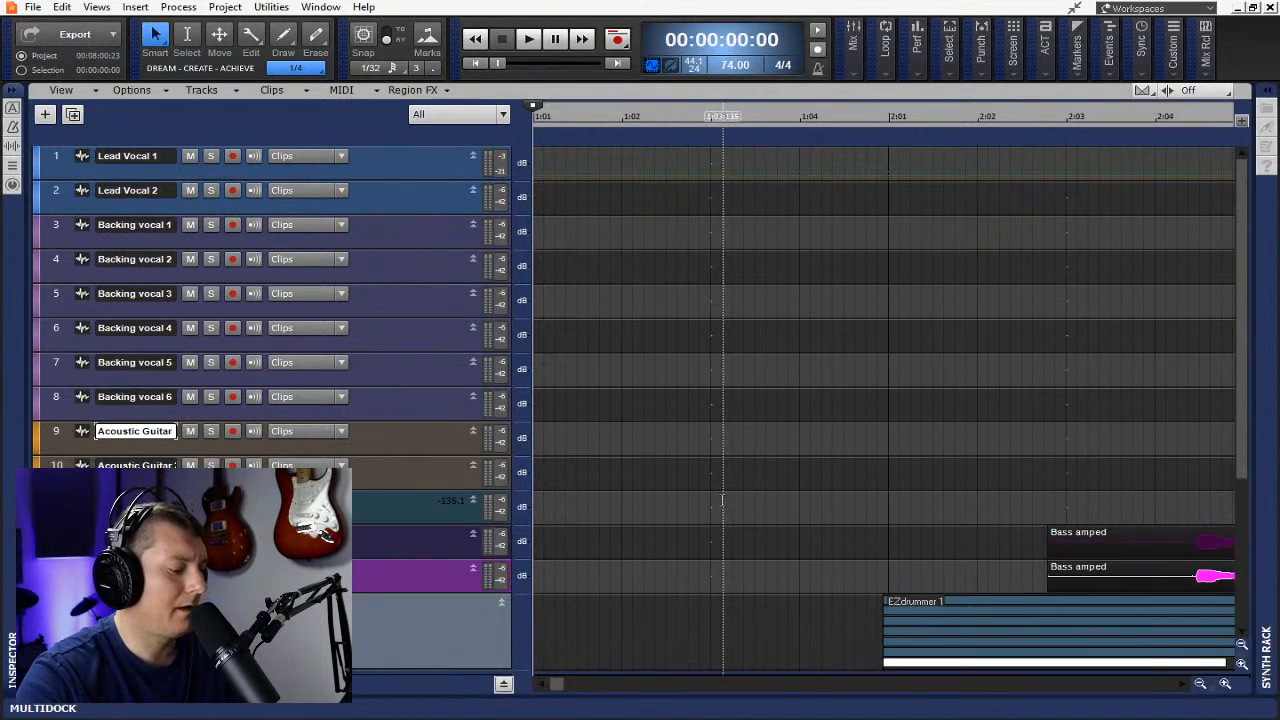
pyautogui.hotkey('shift', 'f')
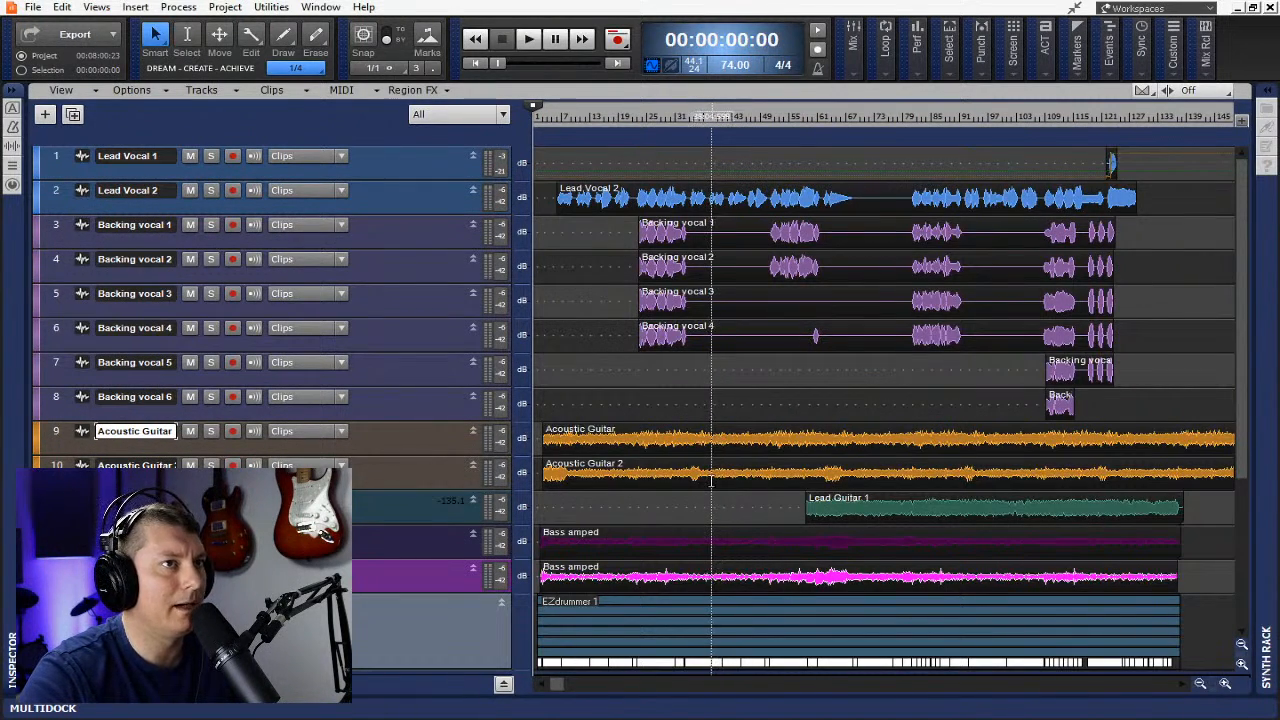
pyautogui.scroll(-3, 722, 452)
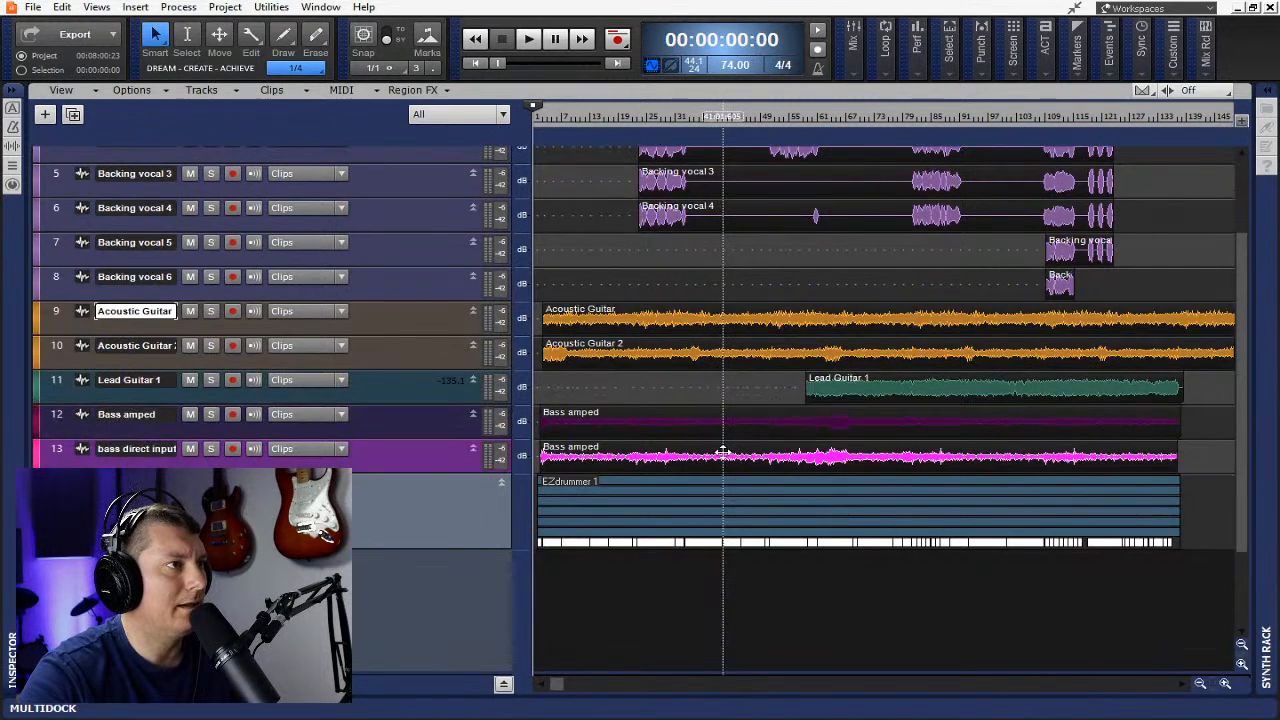
pyautogui.scroll(3, 722, 452)
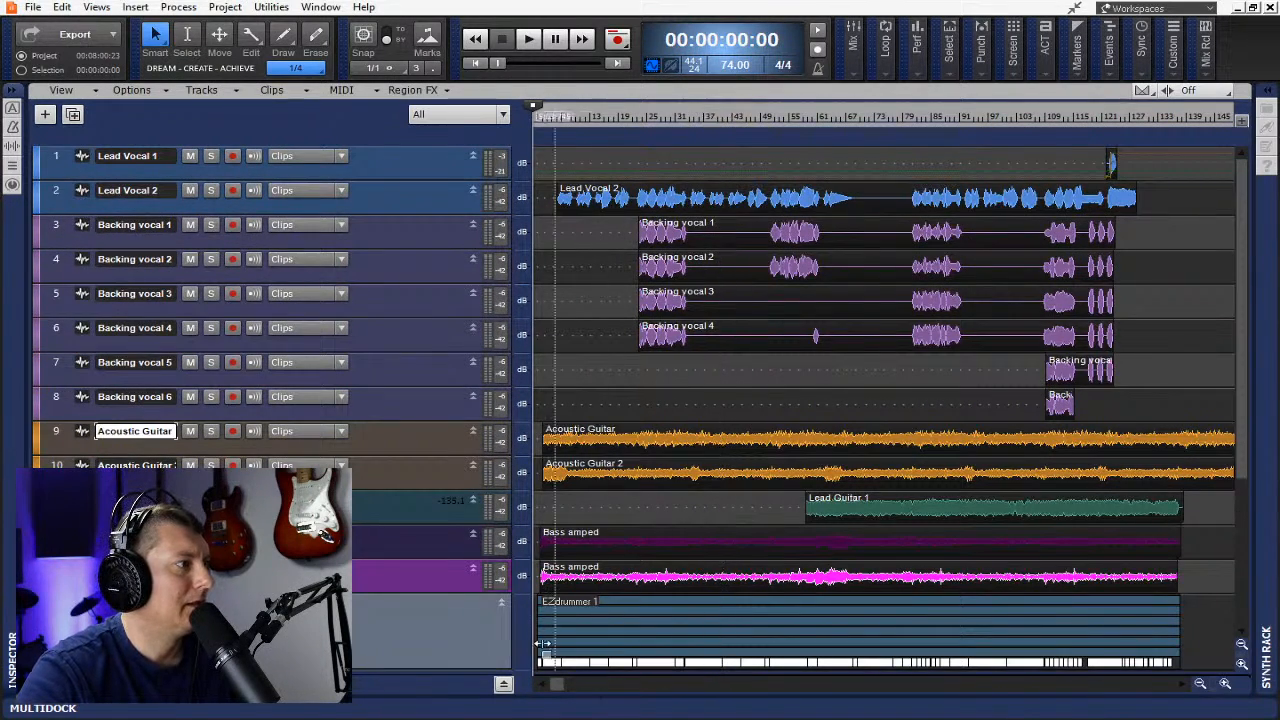
pyautogui.click(504, 685)
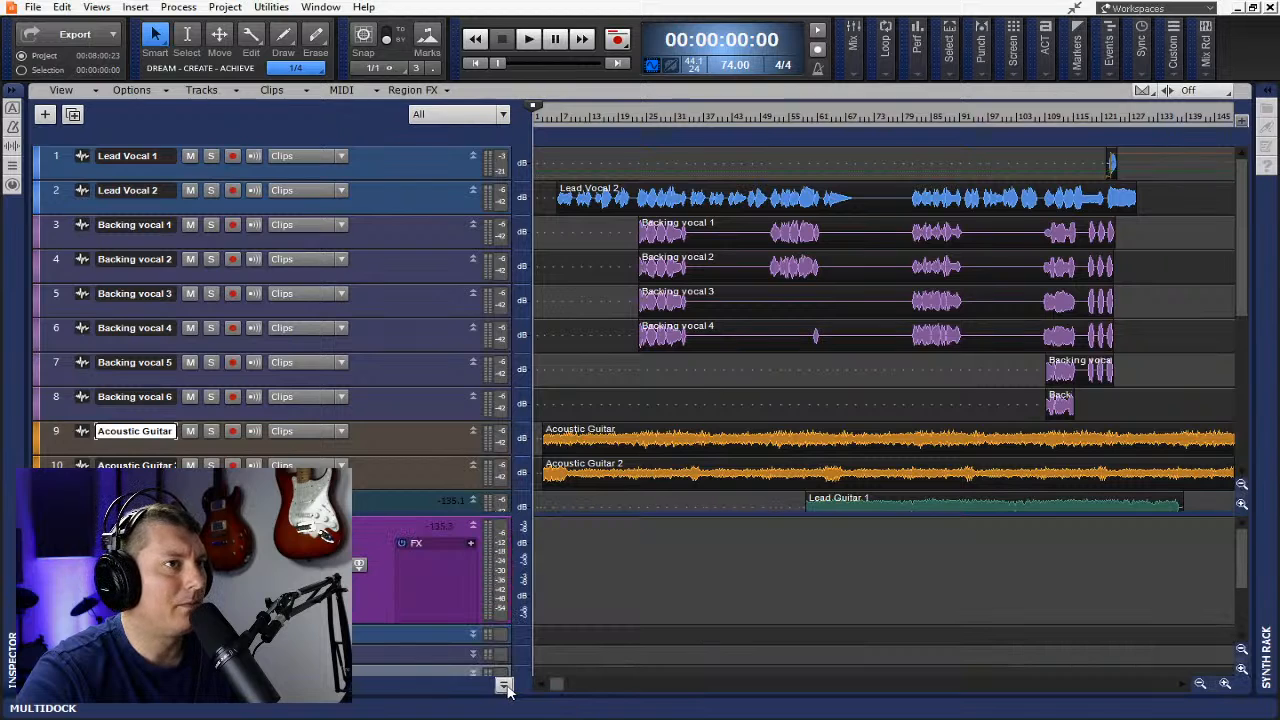
# - Open the Console view in its own full-size window and widen the track strip area over the buses
pyautogui.click(96, 7)
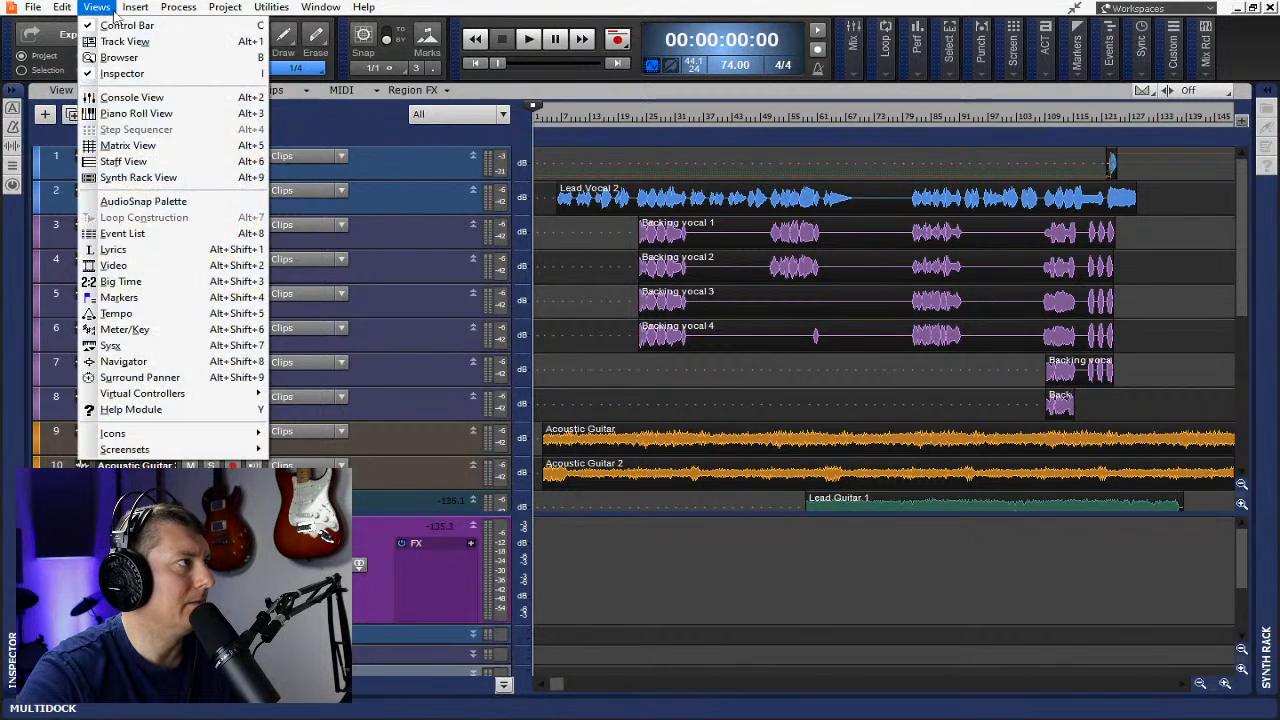
pyautogui.click(125, 97)
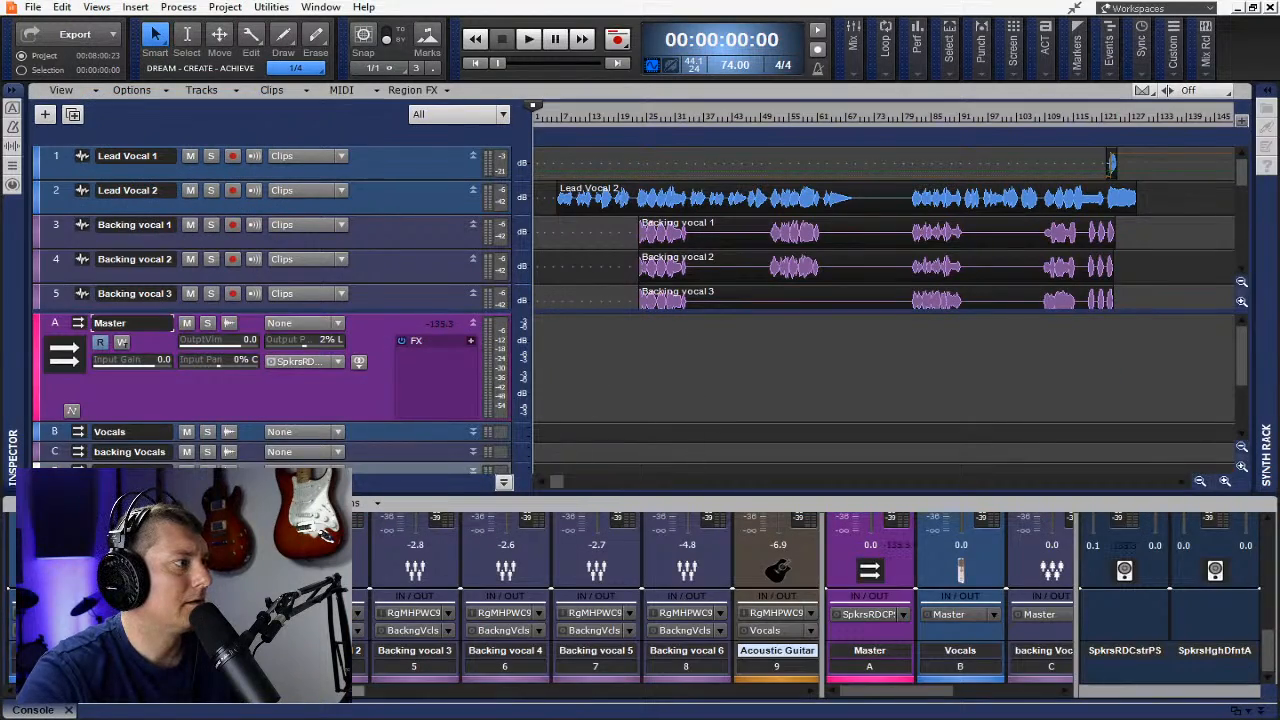
pyautogui.moveTo(40, 710); pyautogui.dragTo(457, 5)
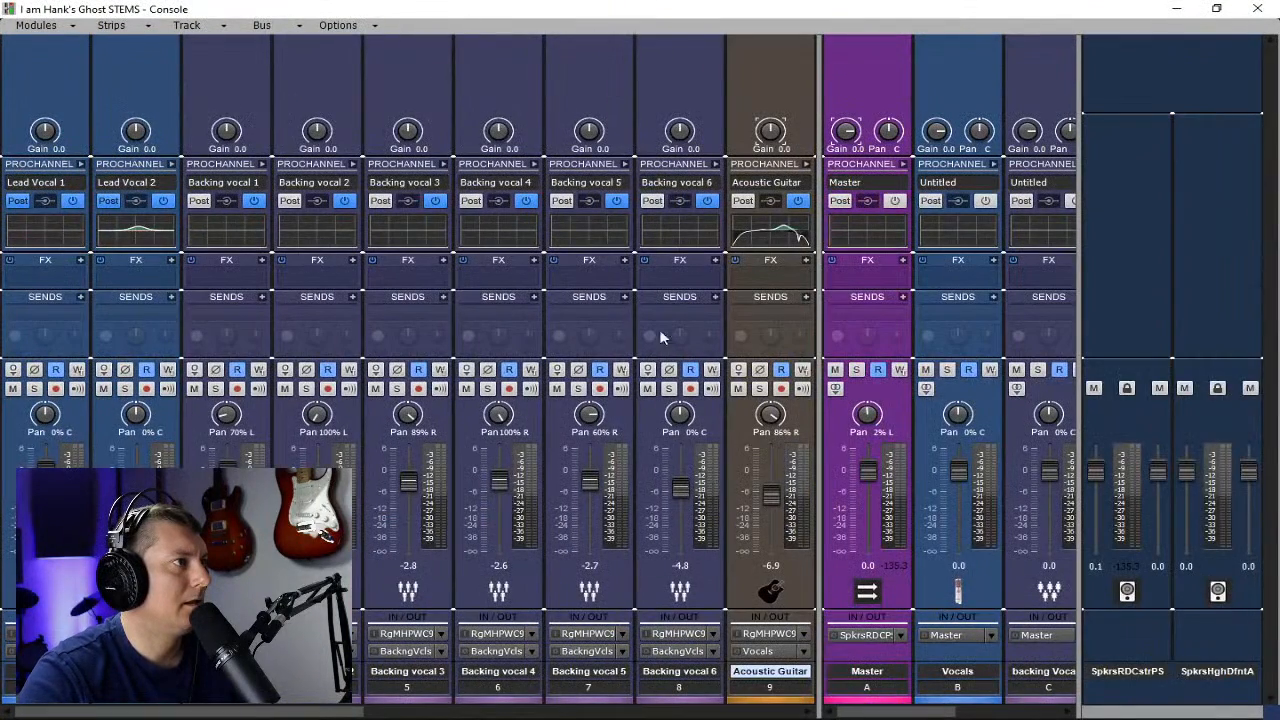
pyautogui.moveTo(817, 260); pyautogui.dragTo(1069, 279)
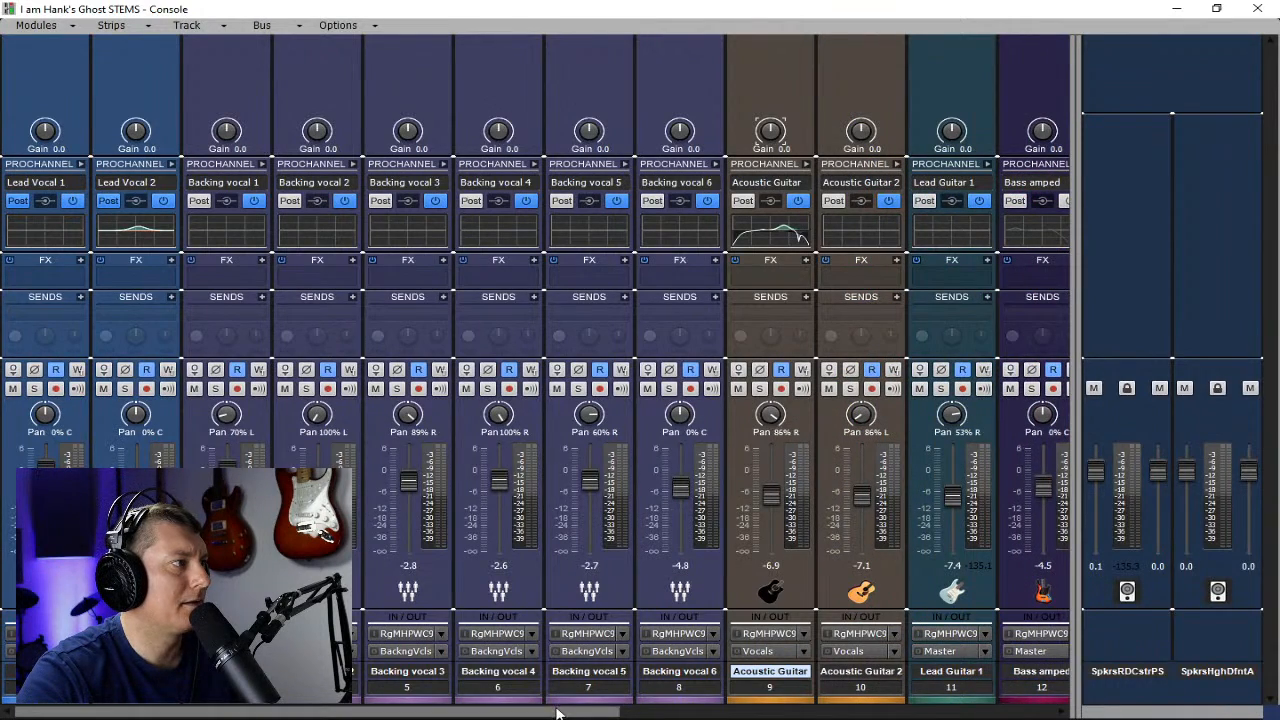
pyautogui.moveTo(560, 711)
pyautogui.mouseDown()
pyautogui.moveTo(1002, 710)
pyautogui.moveTo(545, 714)
pyautogui.mouseUp()
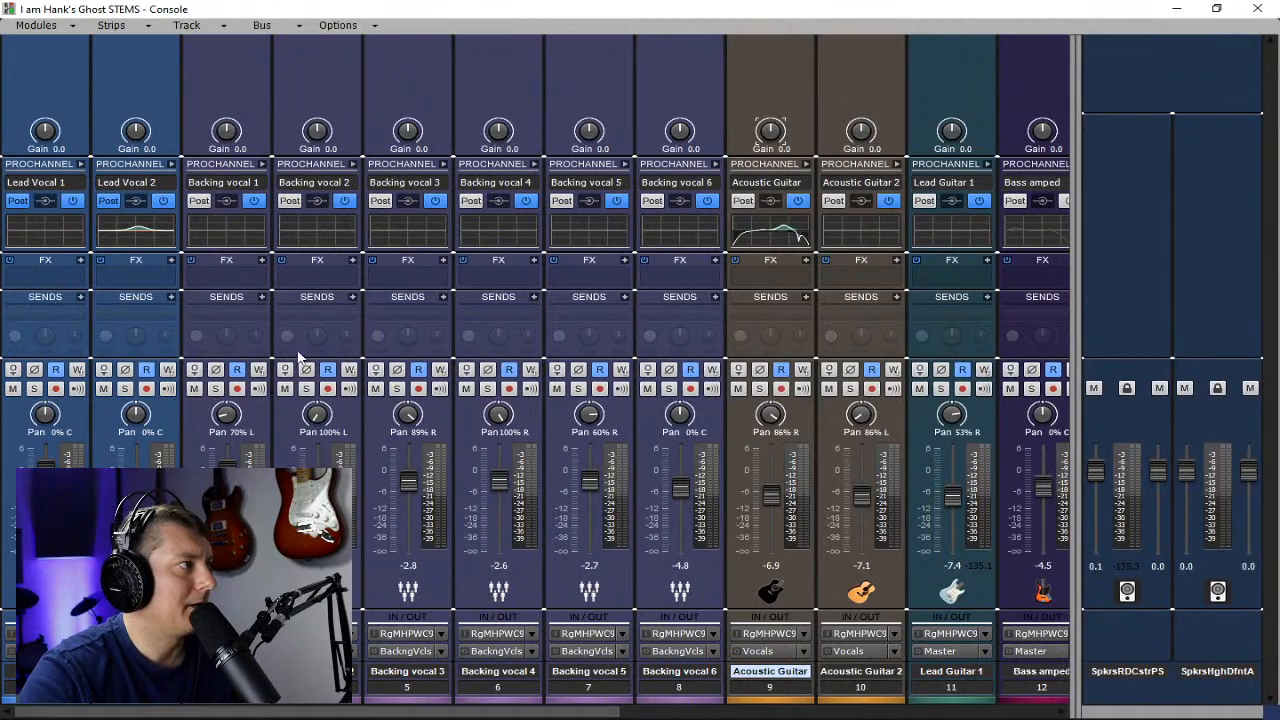
# - Look through the expanded ProChannel modules of Lead Vocal 2, reset its EQ curve to flat, and collapse the ProChannel
pyautogui.click(173, 166)
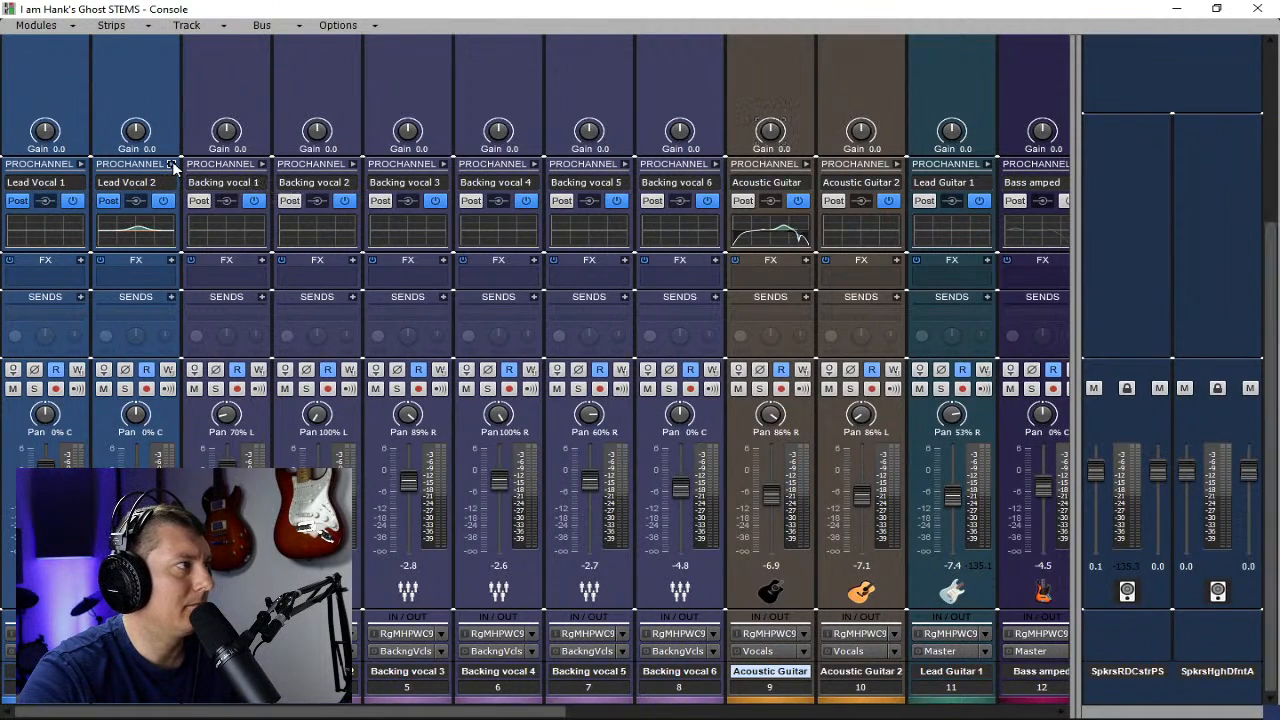
pyautogui.scroll(5, 273, 300)
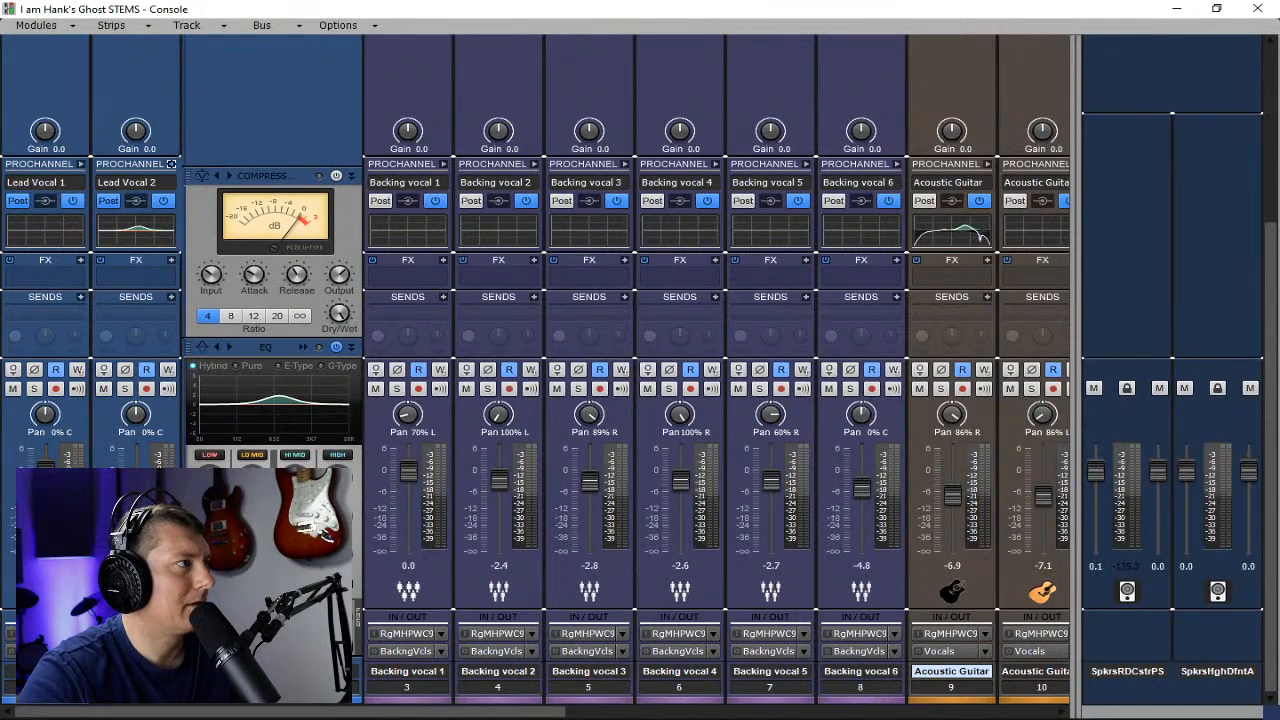
pyautogui.scroll(-5, 273, 300)
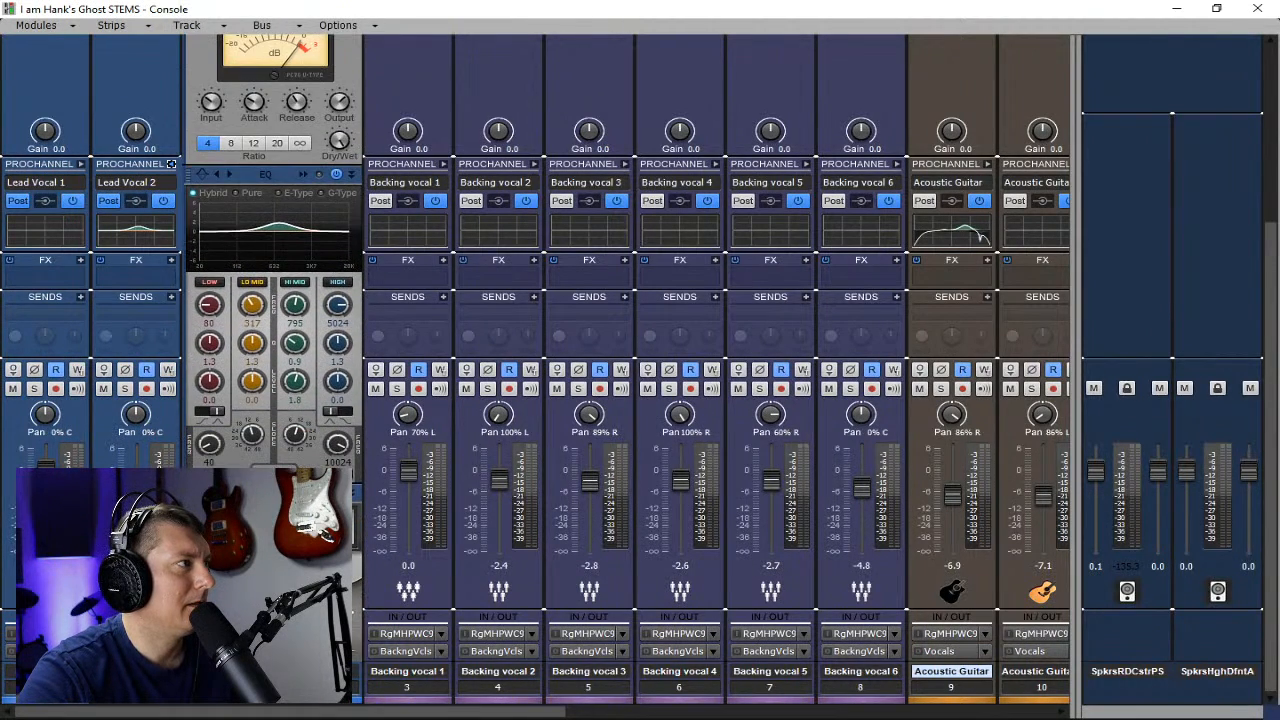
pyautogui.scroll(-5, 273, 300)
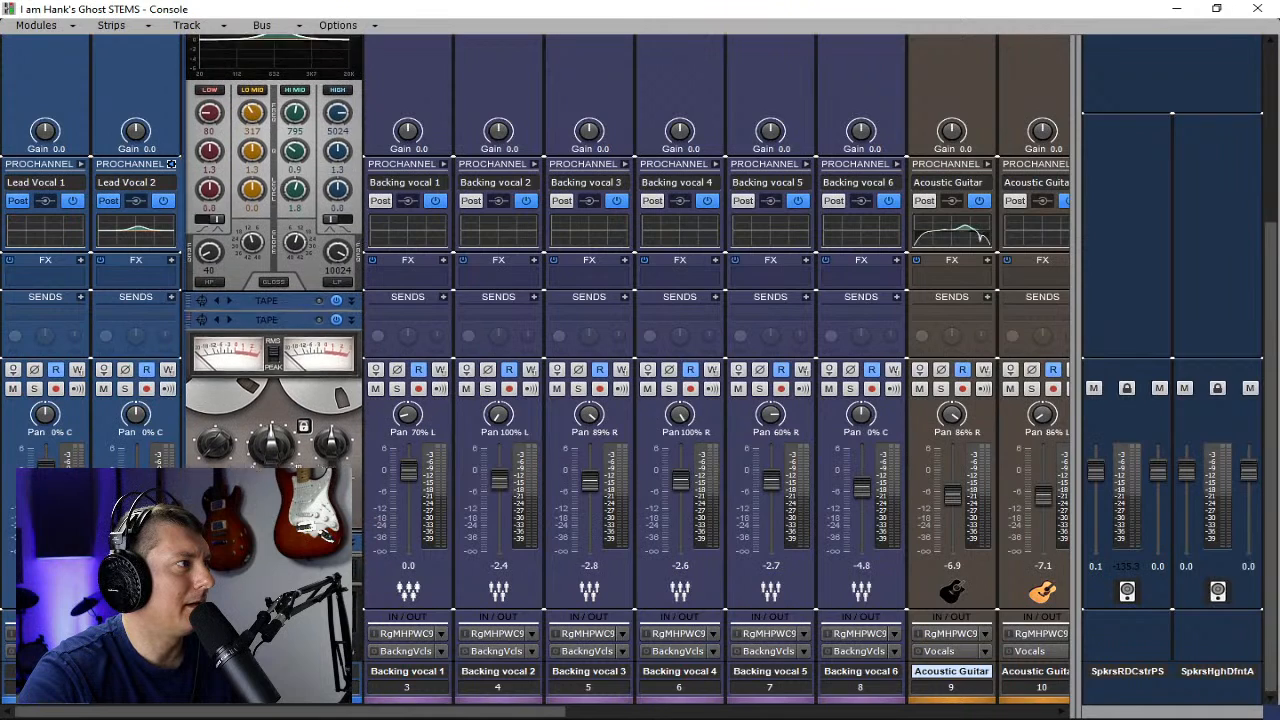
pyautogui.scroll(-3, 273, 300)
pyautogui.scroll(8, 273, 300)
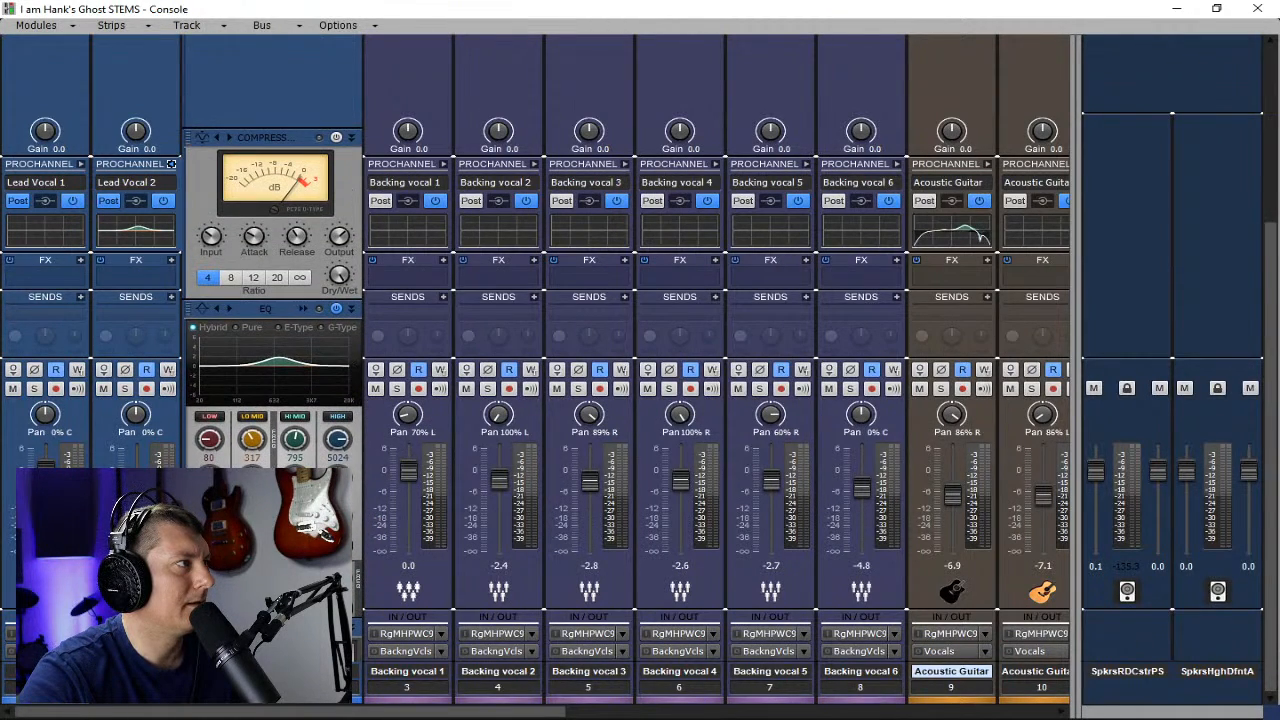
pyautogui.scroll(1, 273, 300)
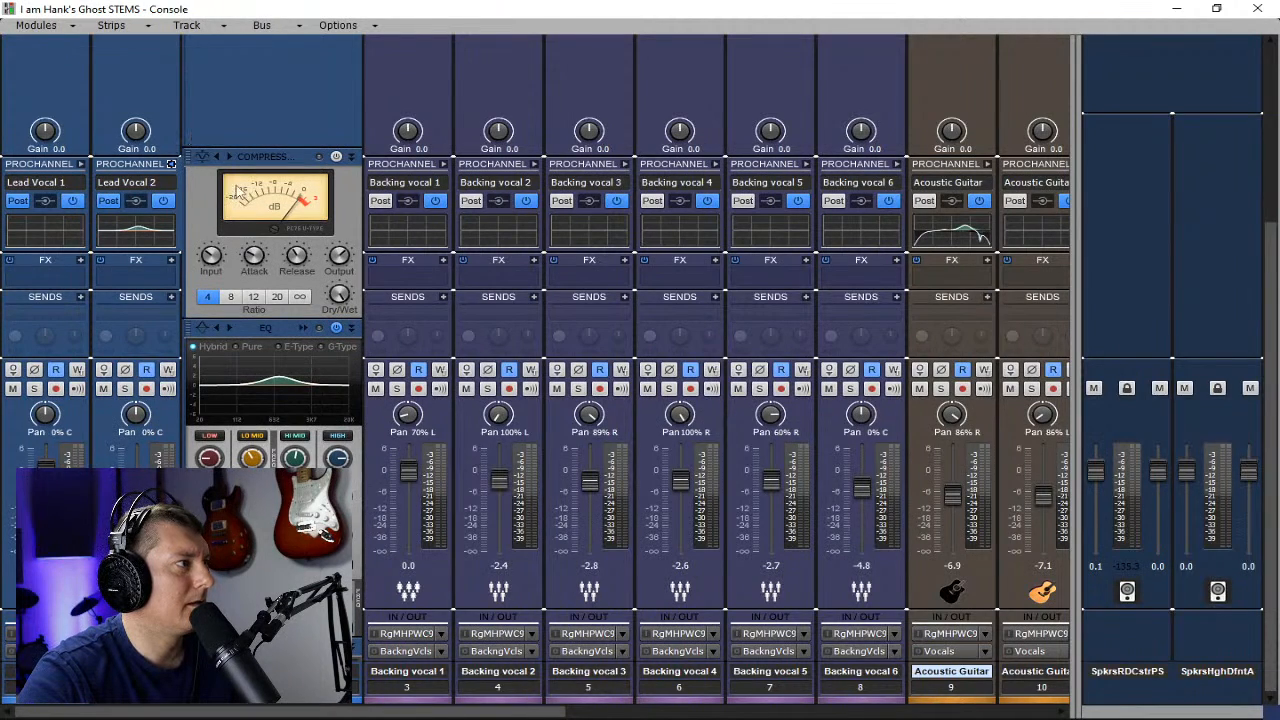
pyautogui.click(303, 328)
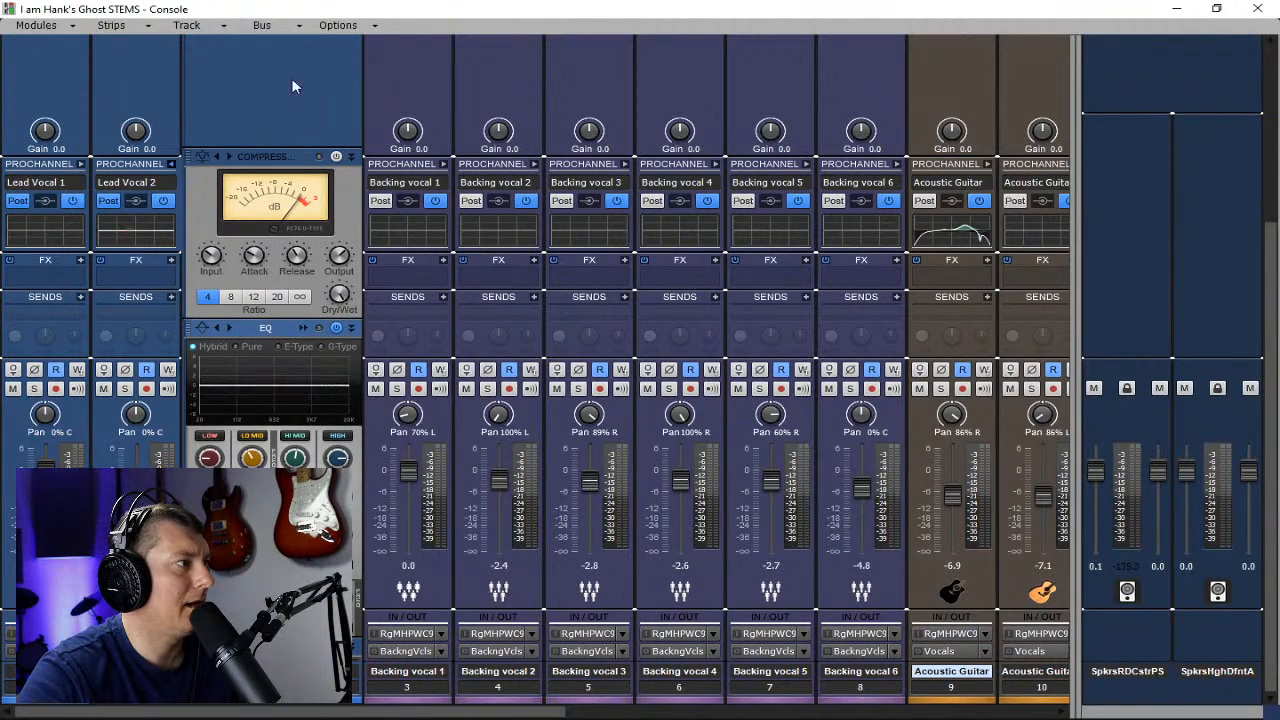
pyautogui.click(172, 166)
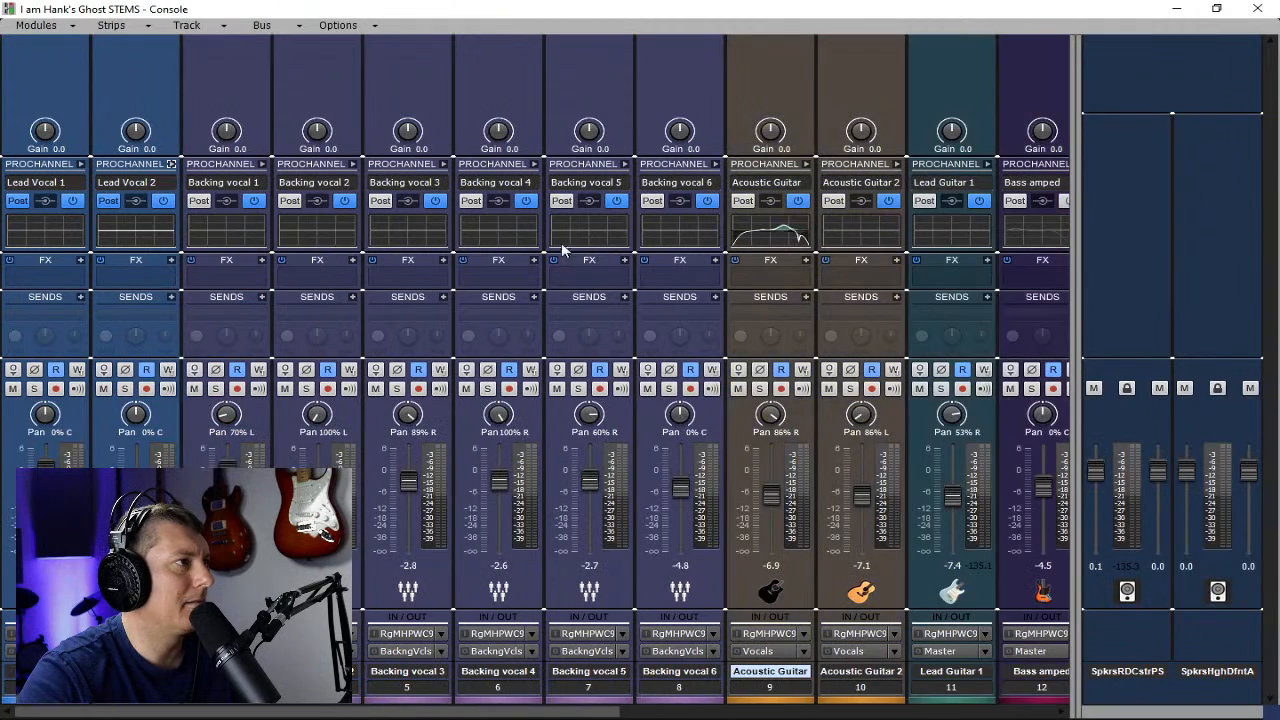
# - Reset the EQ band gains in the Acoustic Guitar track's ProChannel to 0.0 and collapse the ProChannel again
pyautogui.click(806, 164)
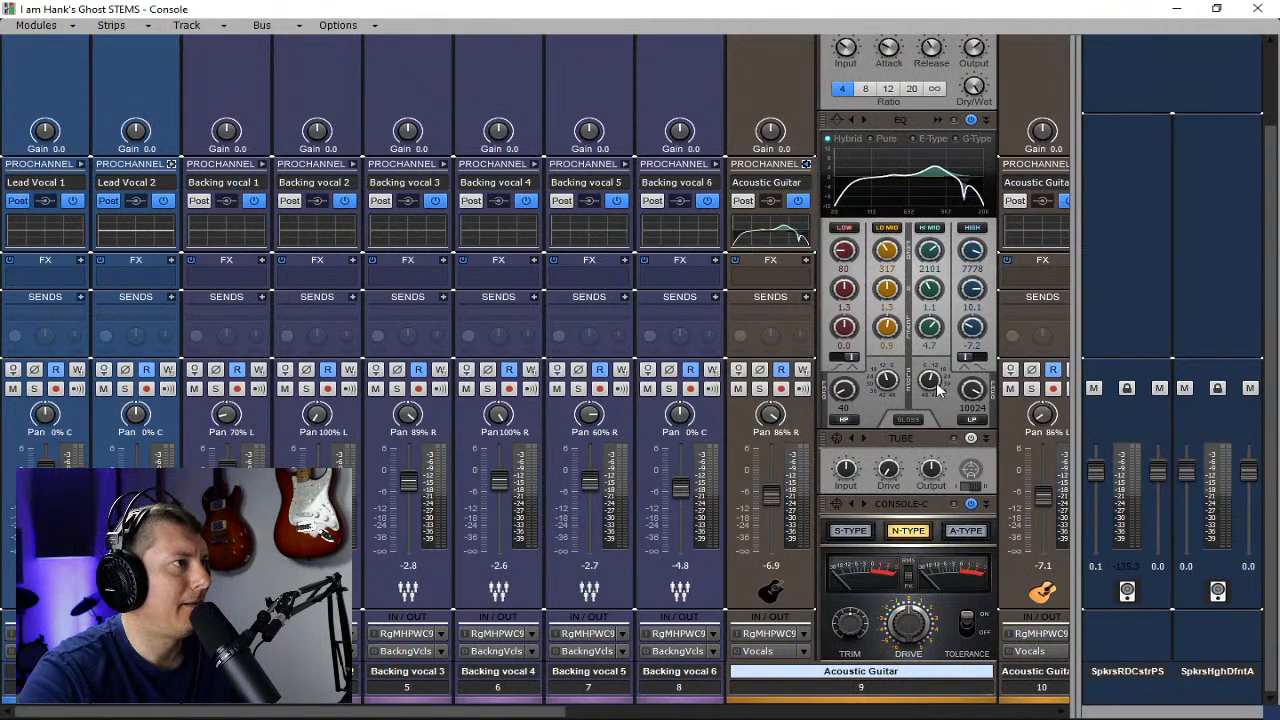
pyautogui.scroll(2, 960, 397)
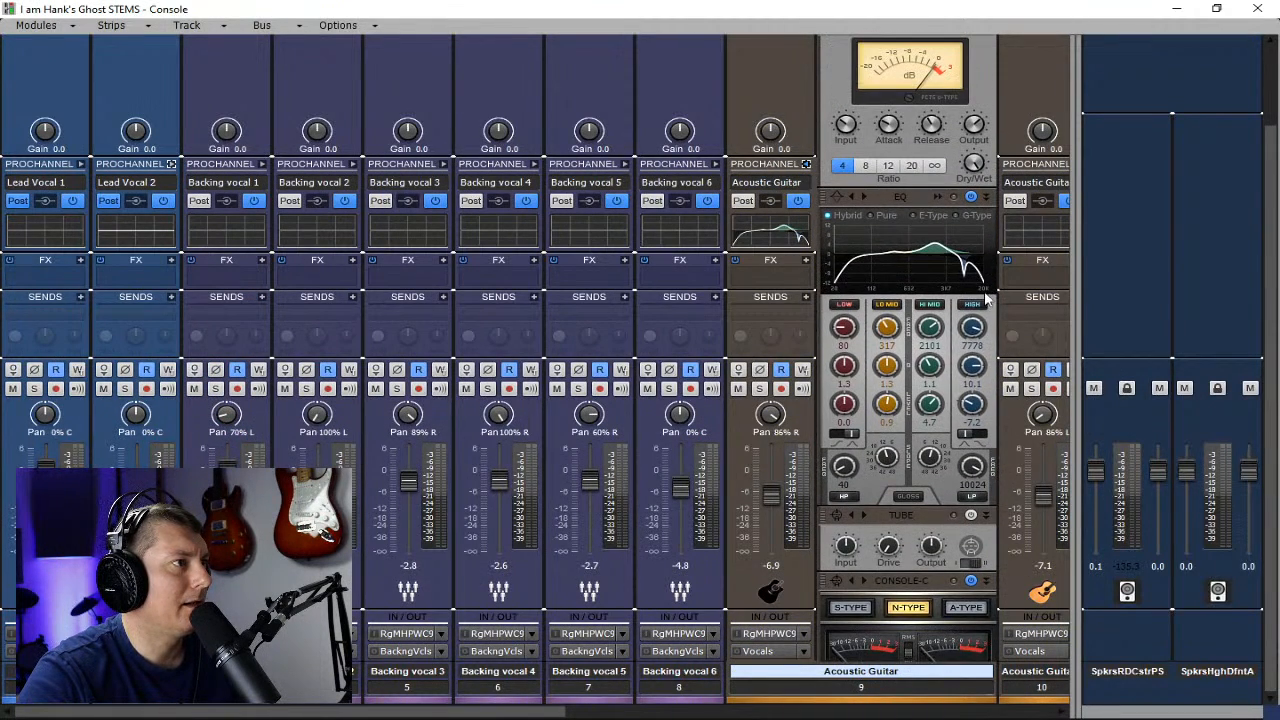
pyautogui.doubleClick(934, 404)
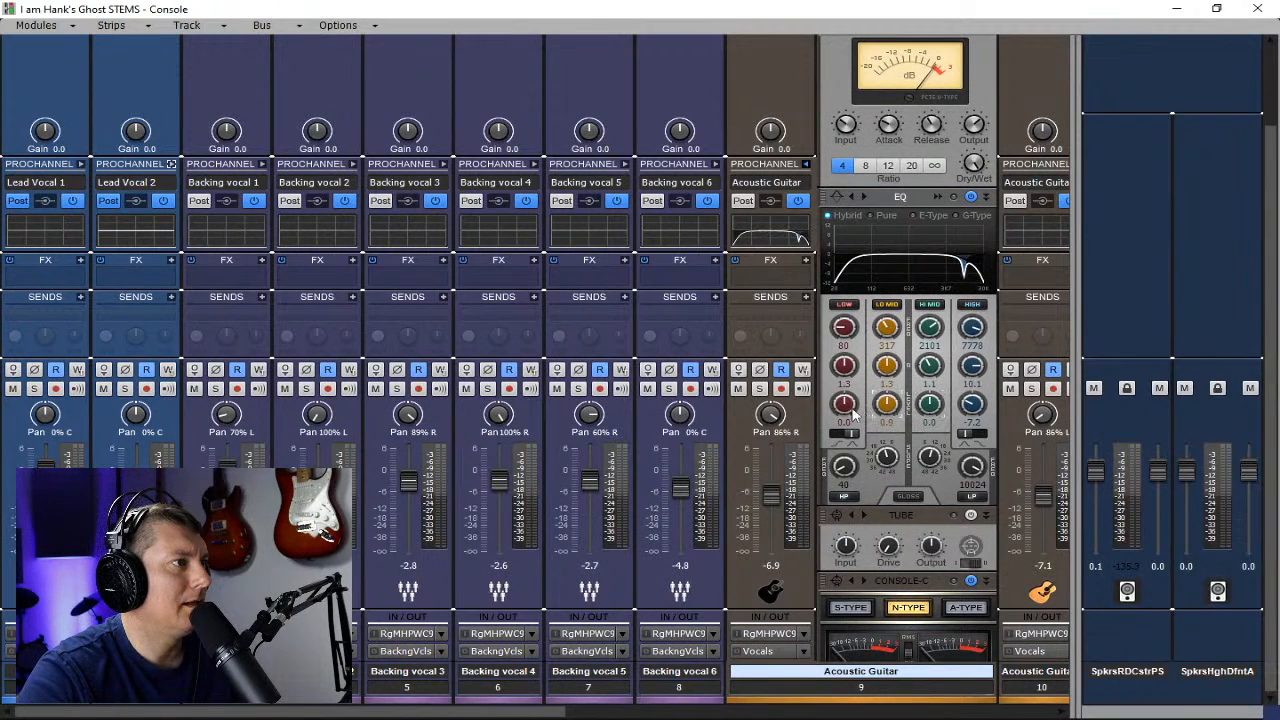
pyautogui.doubleClick(970, 404)
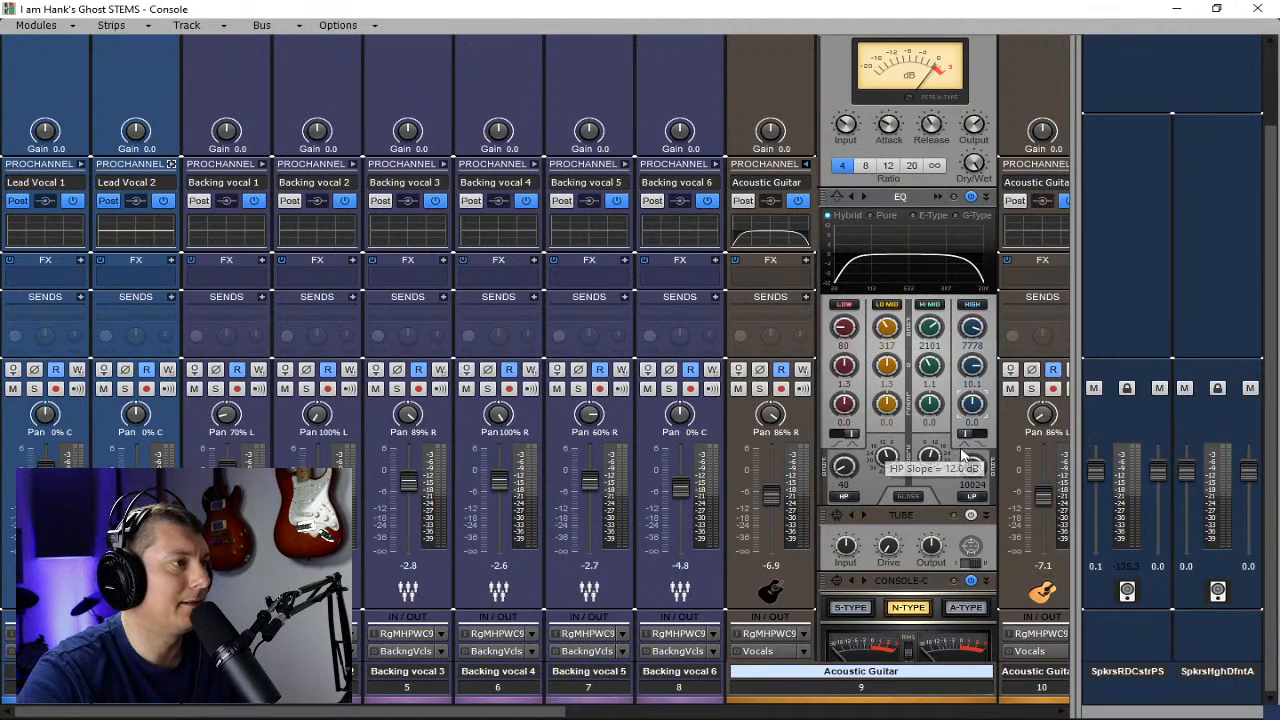
pyautogui.scroll(4, 946, 252)
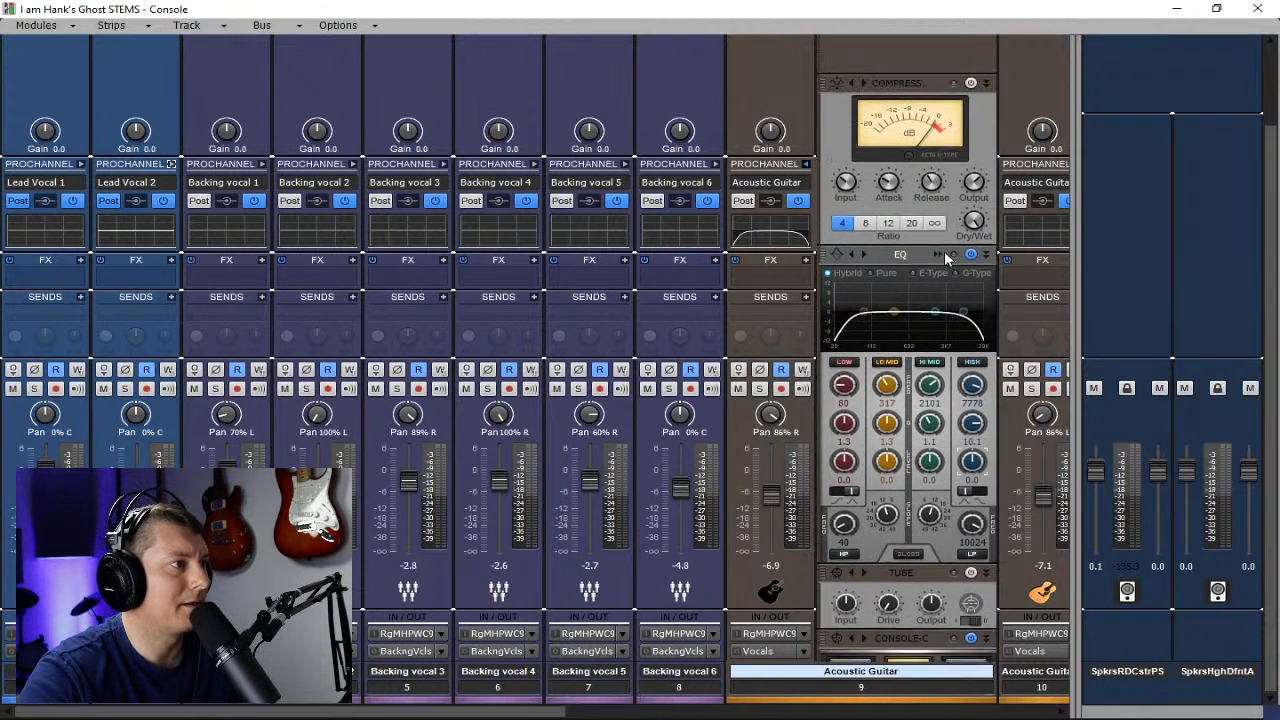
pyautogui.click(808, 164)
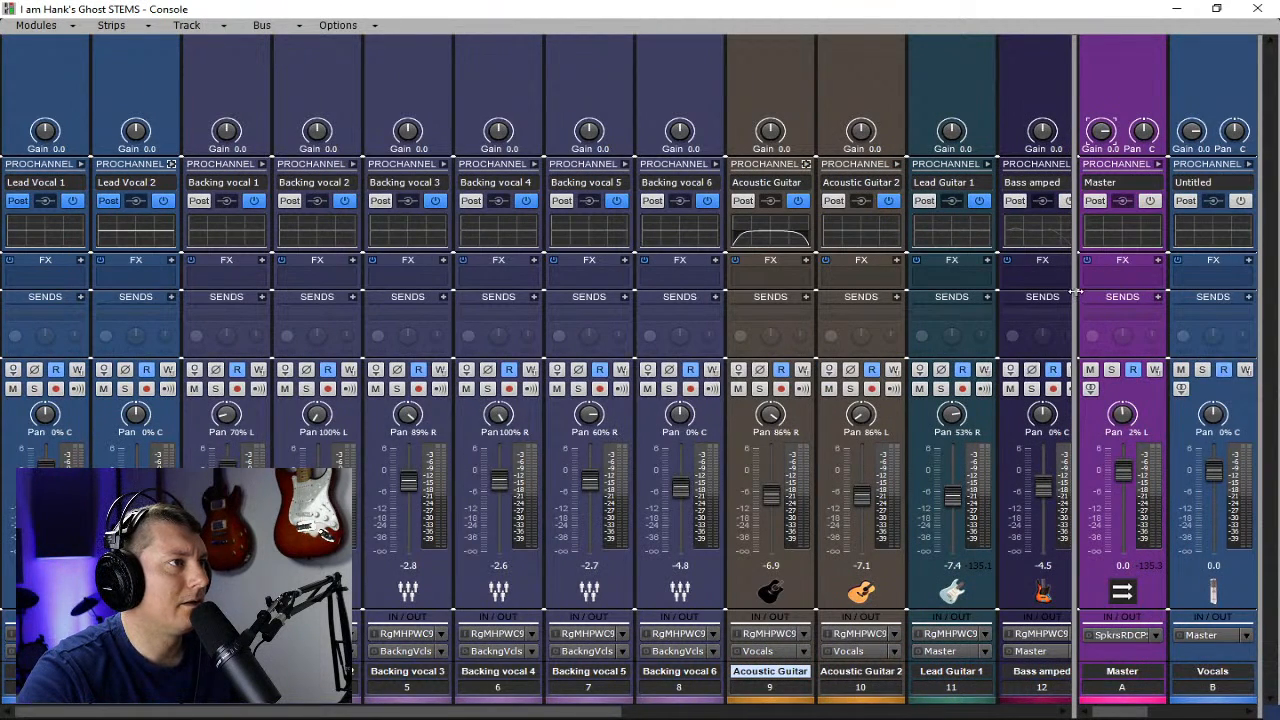
# - Widen the console's track strip area across the full window and bring the drum channels Kick through Ambiance into view
pyautogui.moveTo(1076, 292); pyautogui.dragTo(1250, 311)
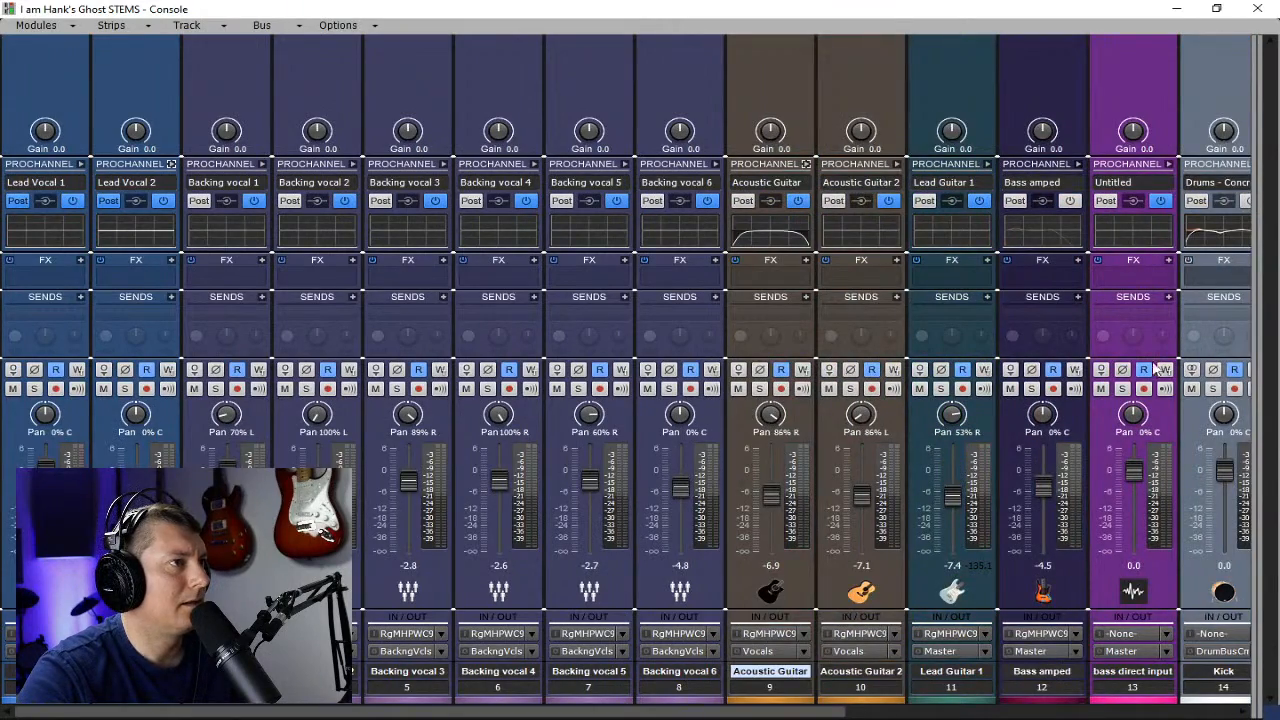
pyautogui.moveTo(660, 712); pyautogui.dragTo(1100, 713)
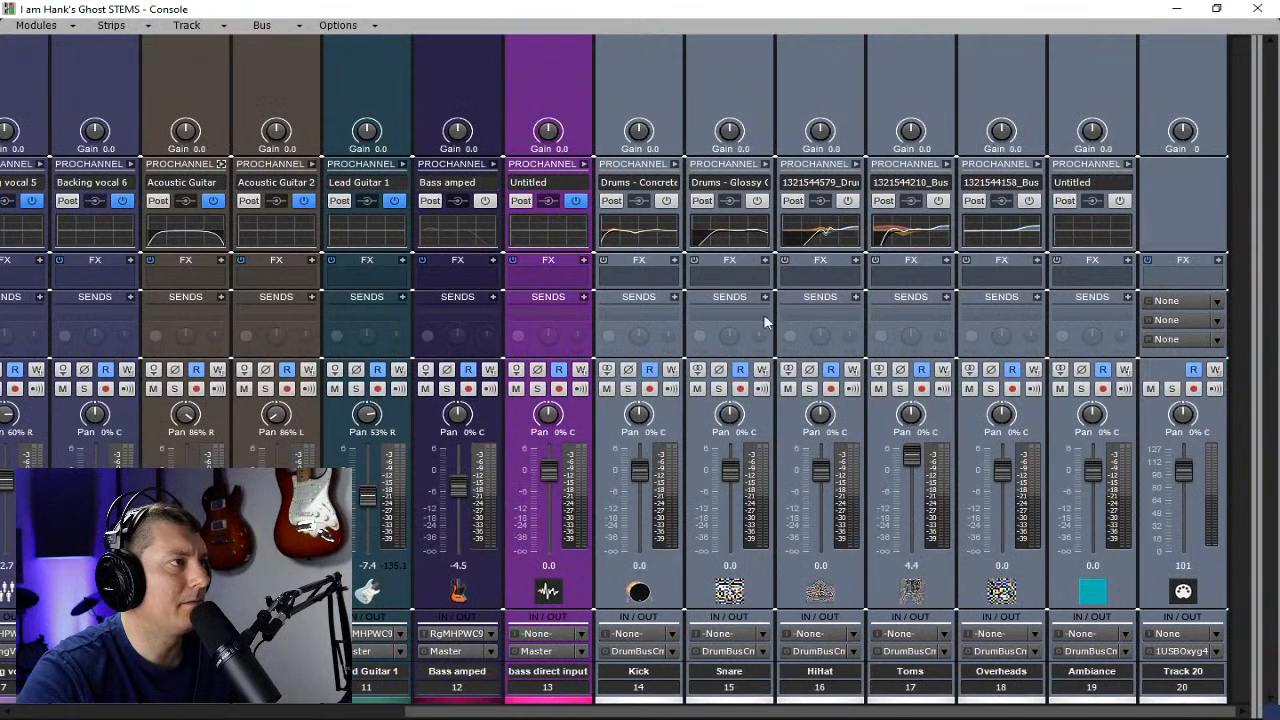
pyautogui.click(675, 164)
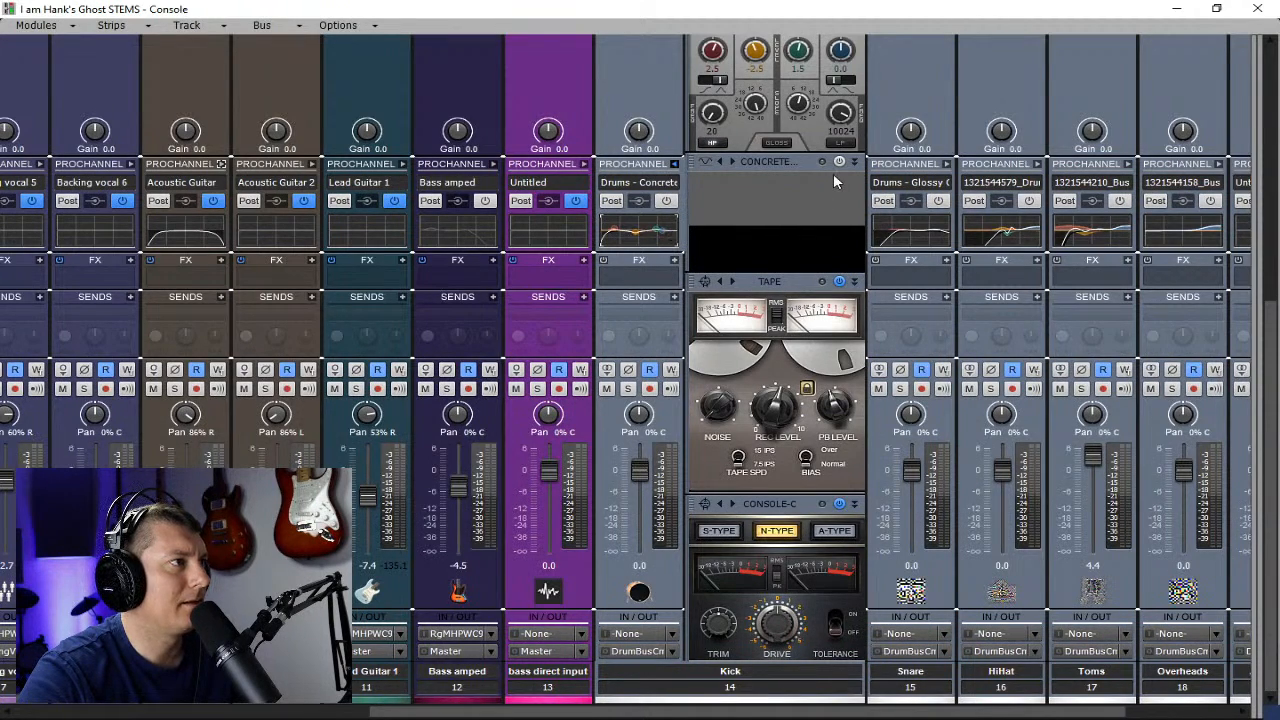
pyautogui.rightClick(793, 159)
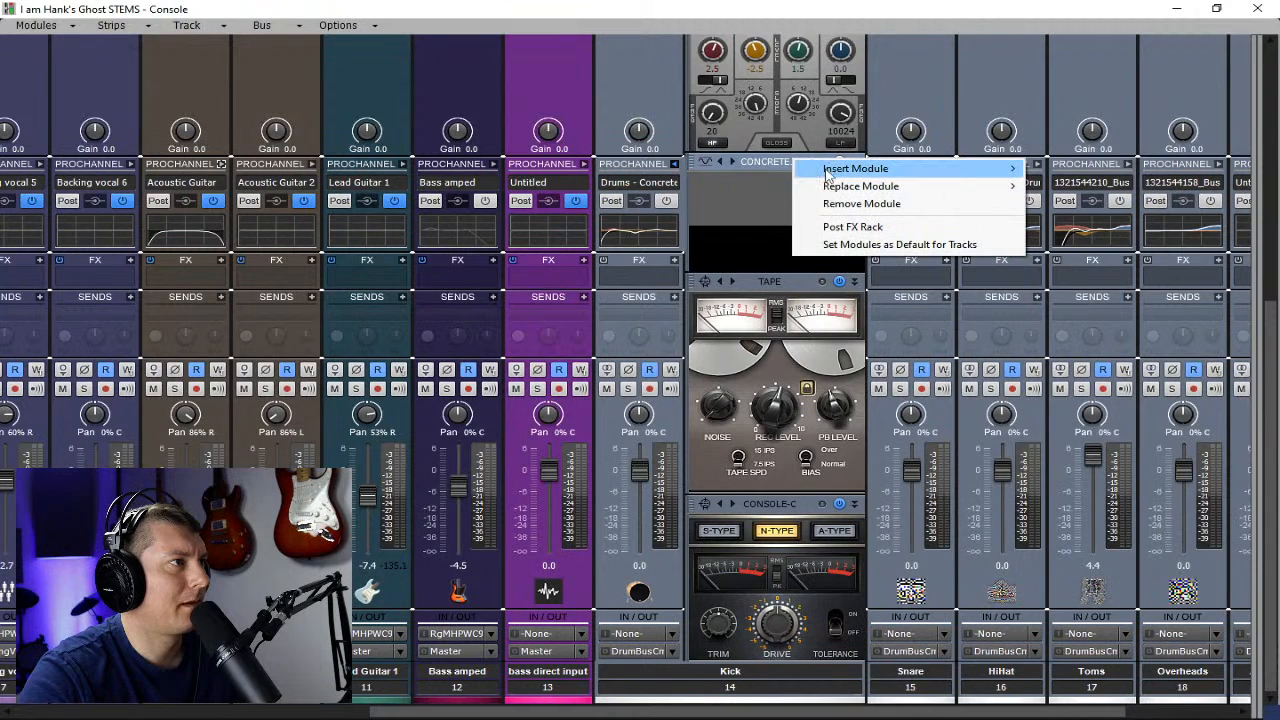
pyautogui.click(720, 190)
pyautogui.click(676, 164)
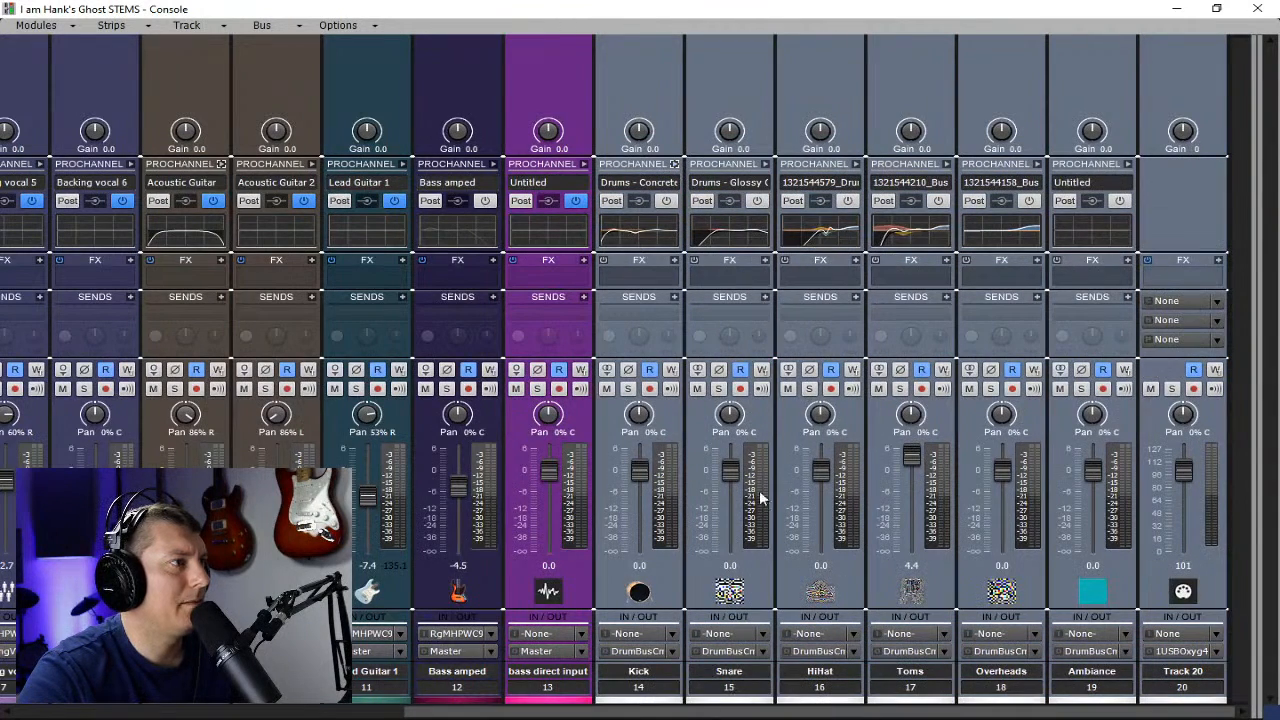
# - Select the channels Kick through Track 20, expand their ProChannels together, and remove the Concrete Limiter module from them
pyautogui.moveTo(660, 703); pyautogui.dragTo(1168, 685)
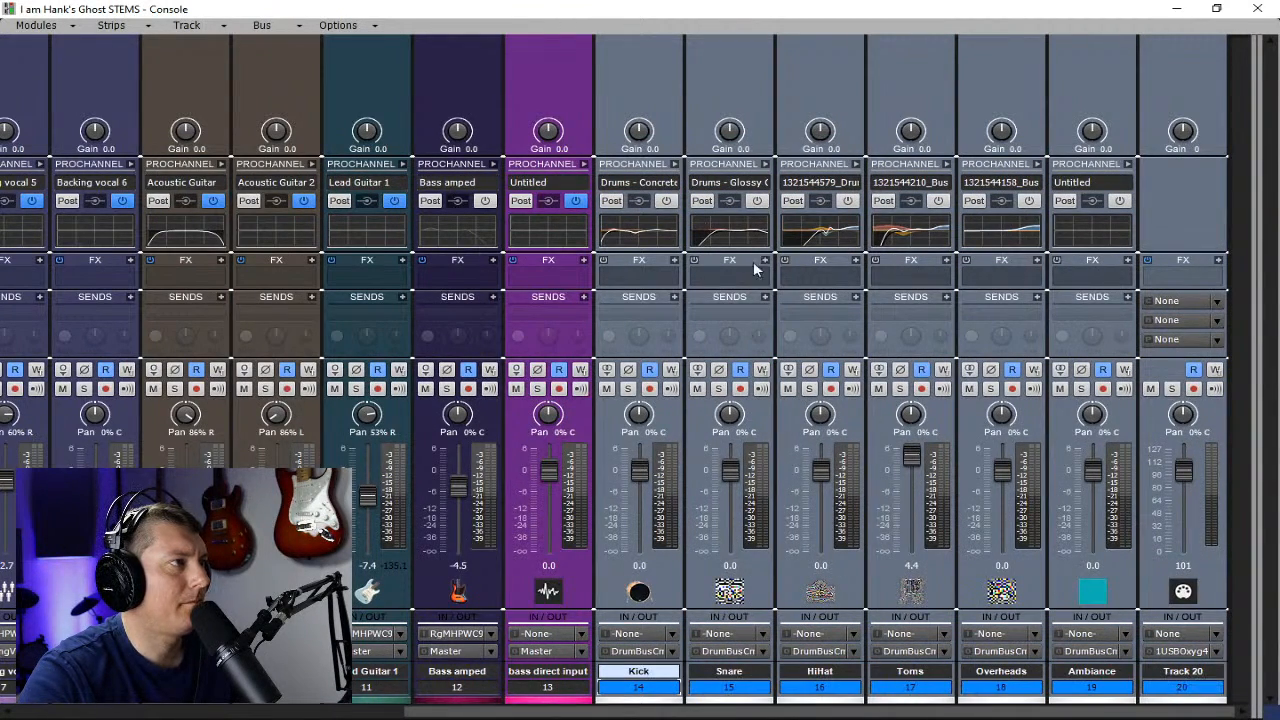
pyautogui.click(677, 163)
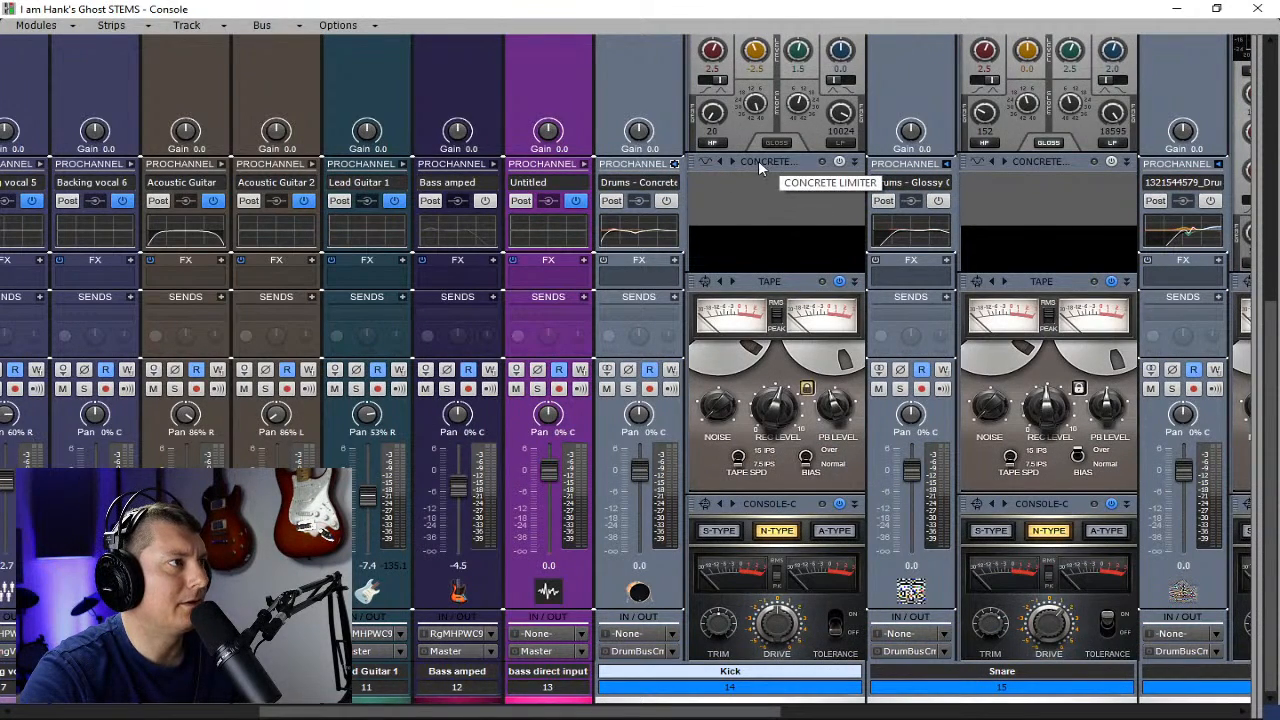
pyautogui.click(854, 163)
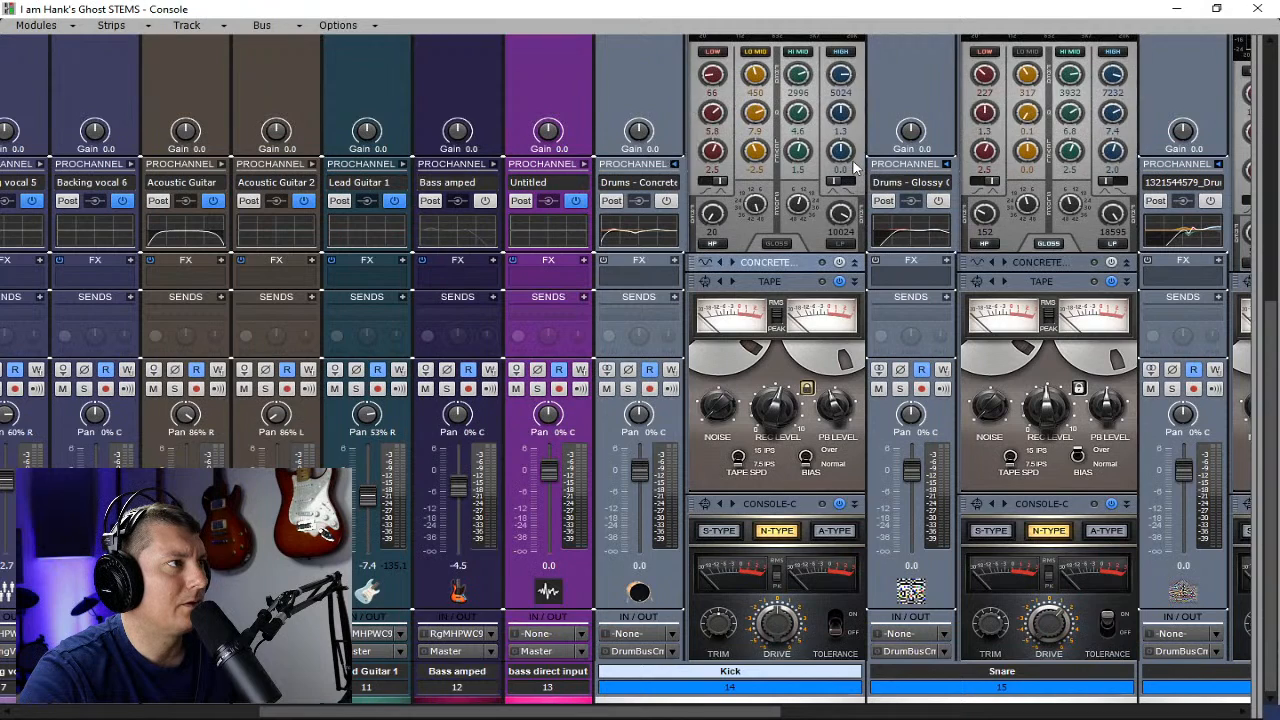
pyautogui.click(855, 265)
pyautogui.rightClick(773, 170)
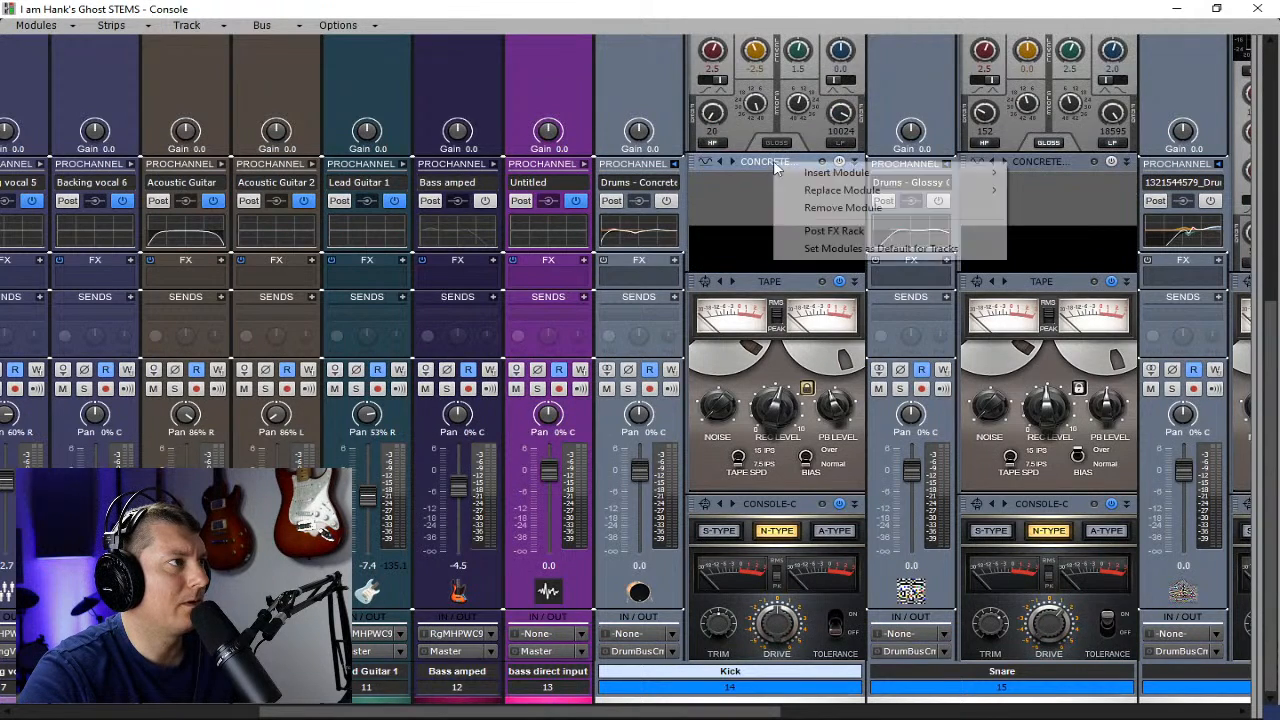
pyautogui.click(841, 210)
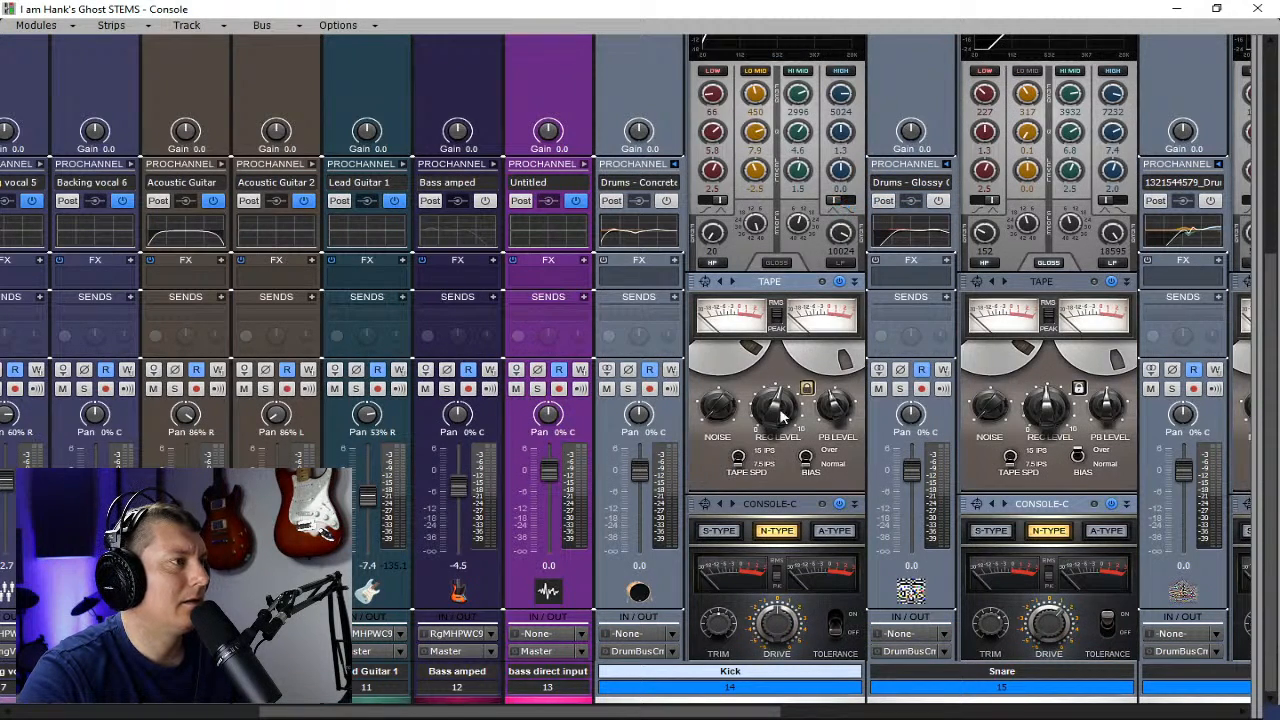
# - Remove the Tape and compressor modules from the ProChannels of the selected drum channels
pyautogui.rightClick(768, 284)
pyautogui.click(810, 328)
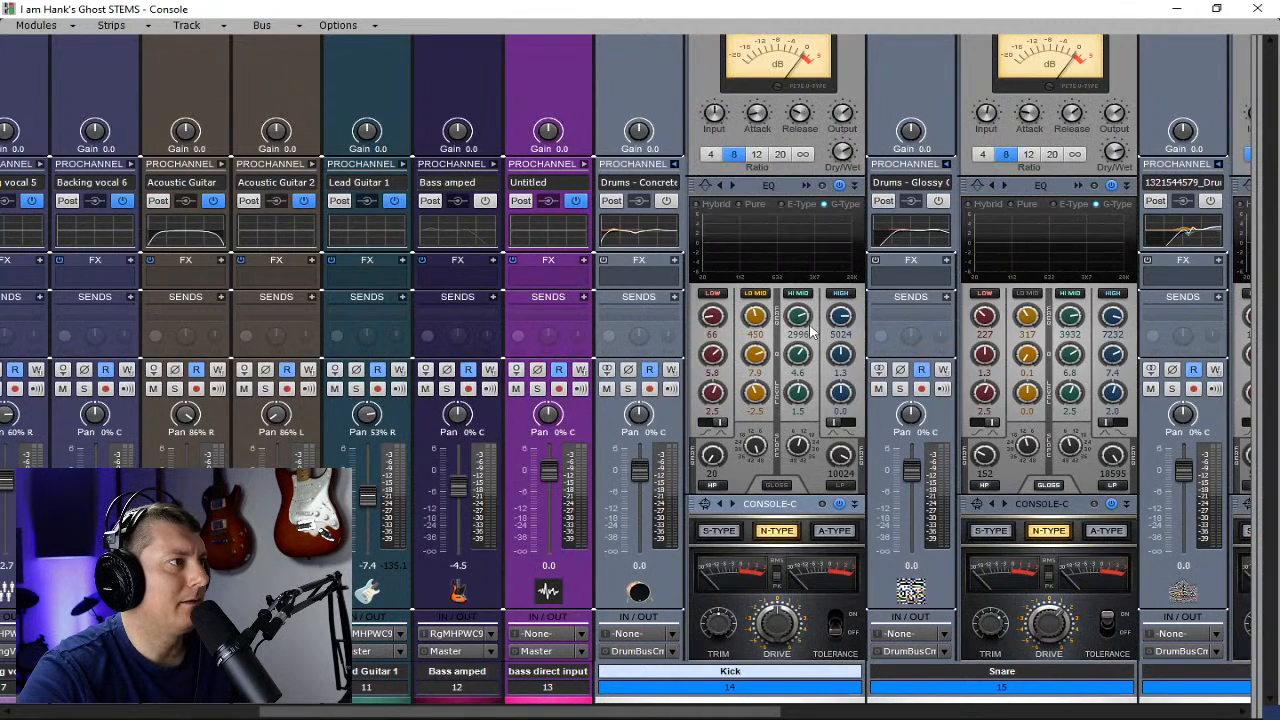
pyautogui.scroll(3, 806, 398)
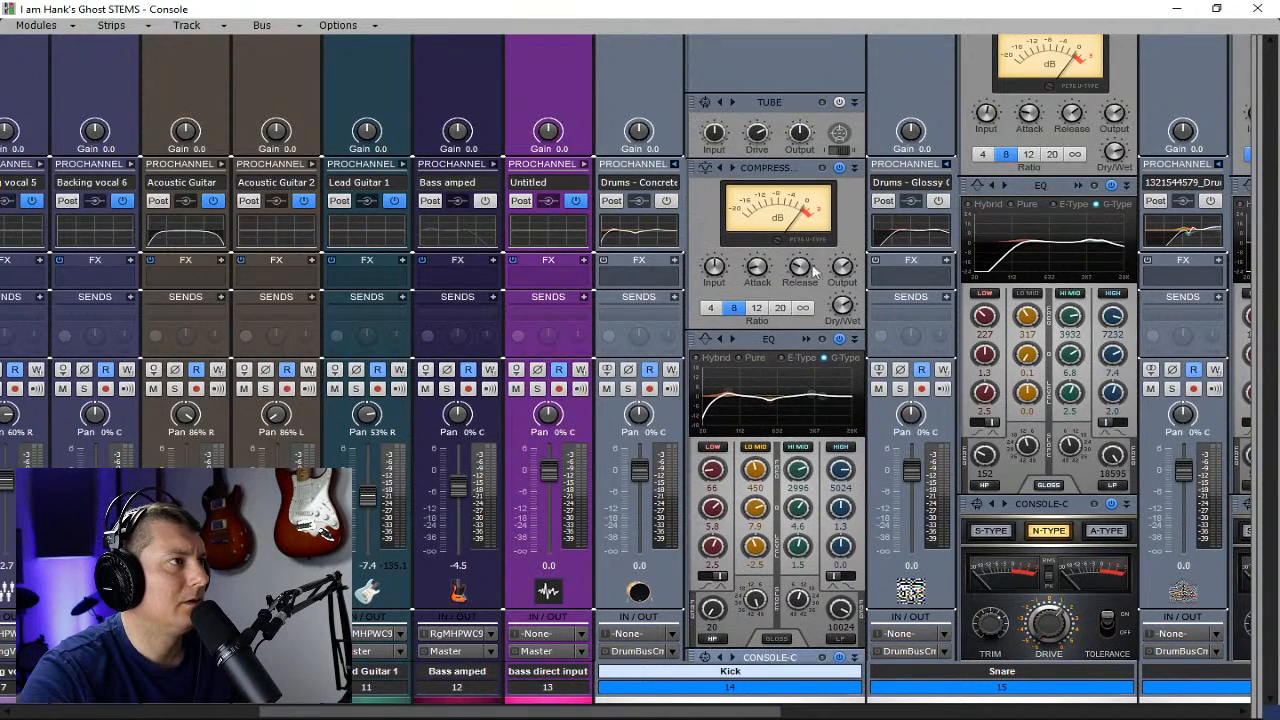
pyautogui.rightClick(766, 172)
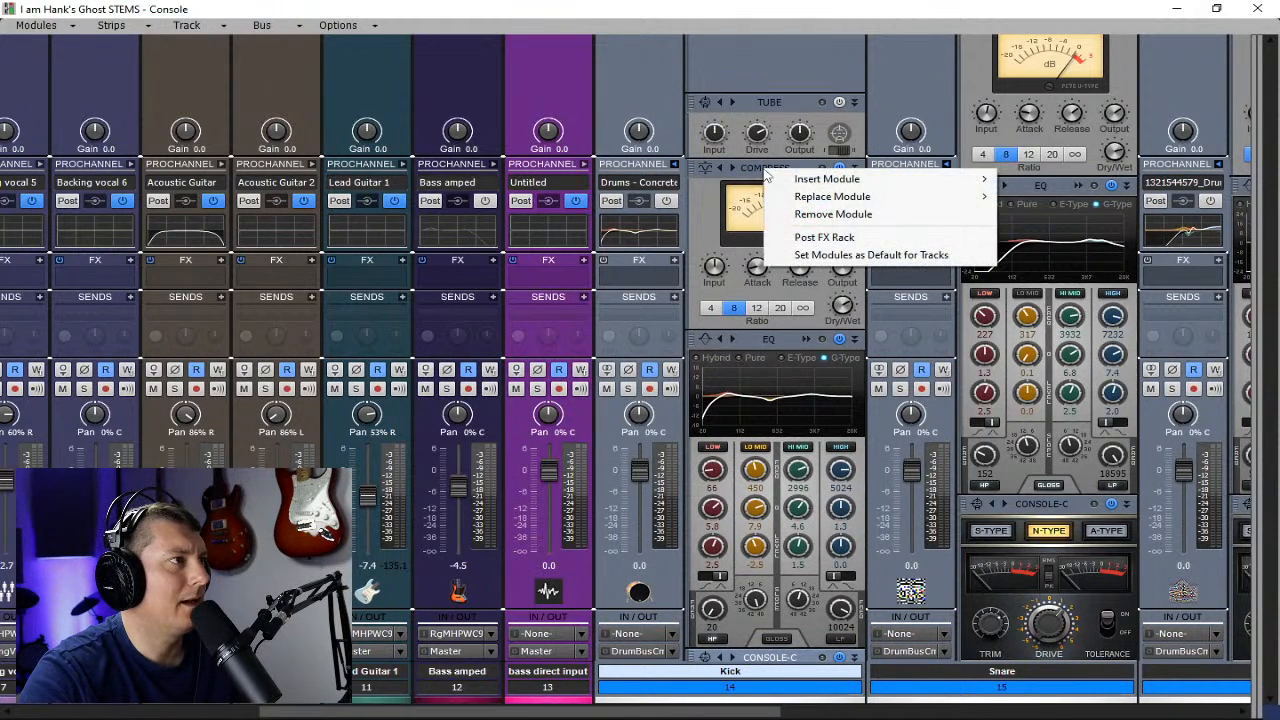
pyautogui.click(812, 212)
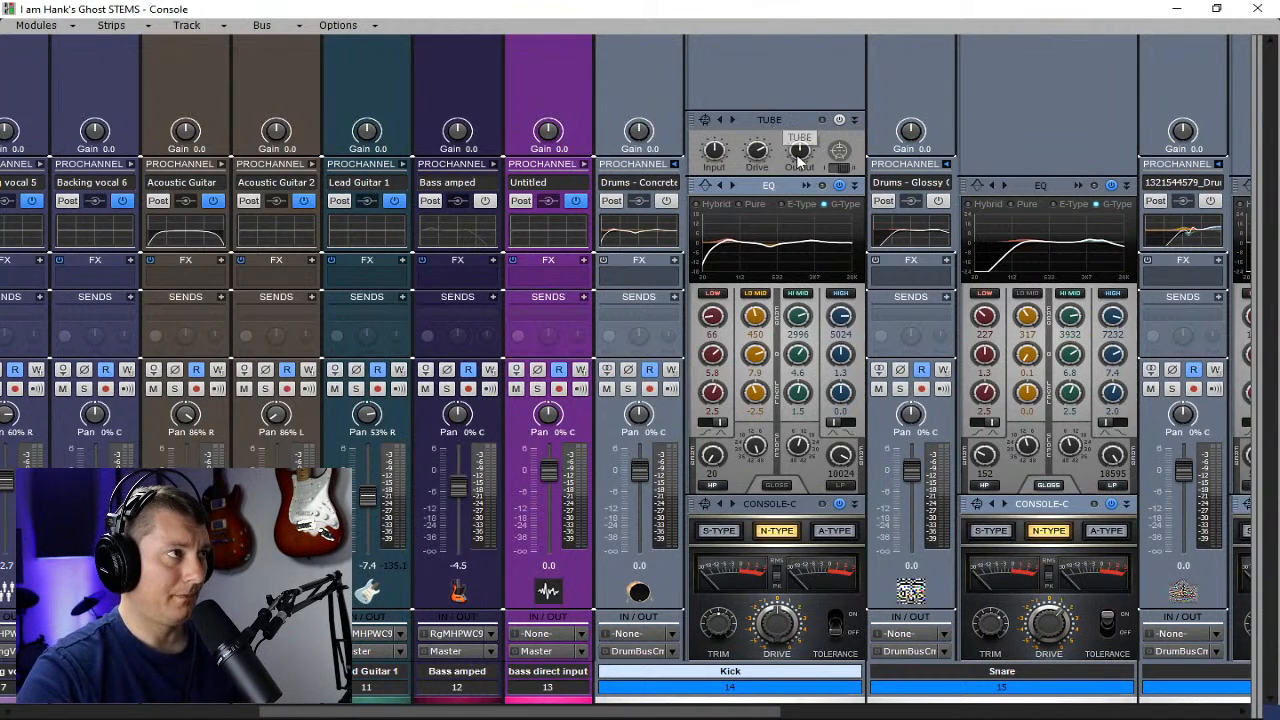
# - Remove the Tube module from the Overheads ProChannel and the Console-C module from the selected drum channels
pyautogui.moveTo(663, 714); pyautogui.dragTo(1137, 714)
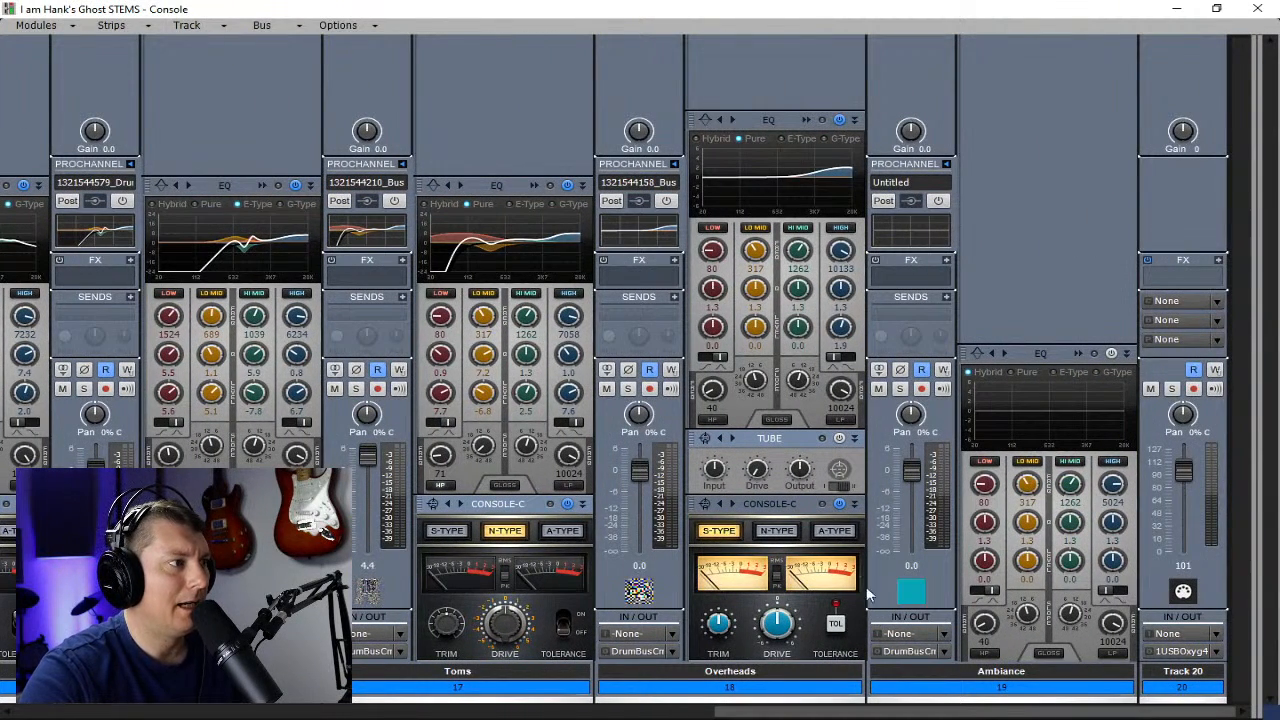
pyautogui.moveTo(917, 713)
pyautogui.mouseDown()
pyautogui.moveTo(882, 713)
pyautogui.moveTo(905, 713)
pyautogui.mouseUp()
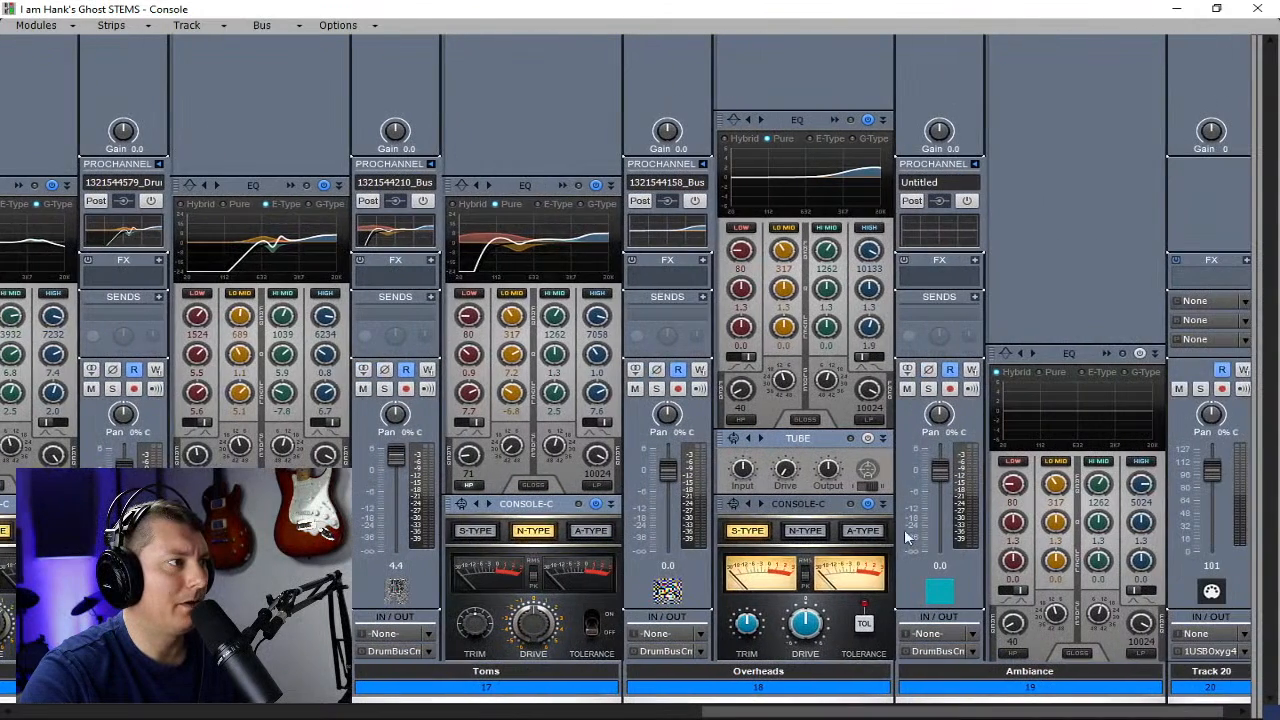
pyautogui.rightClick(812, 446)
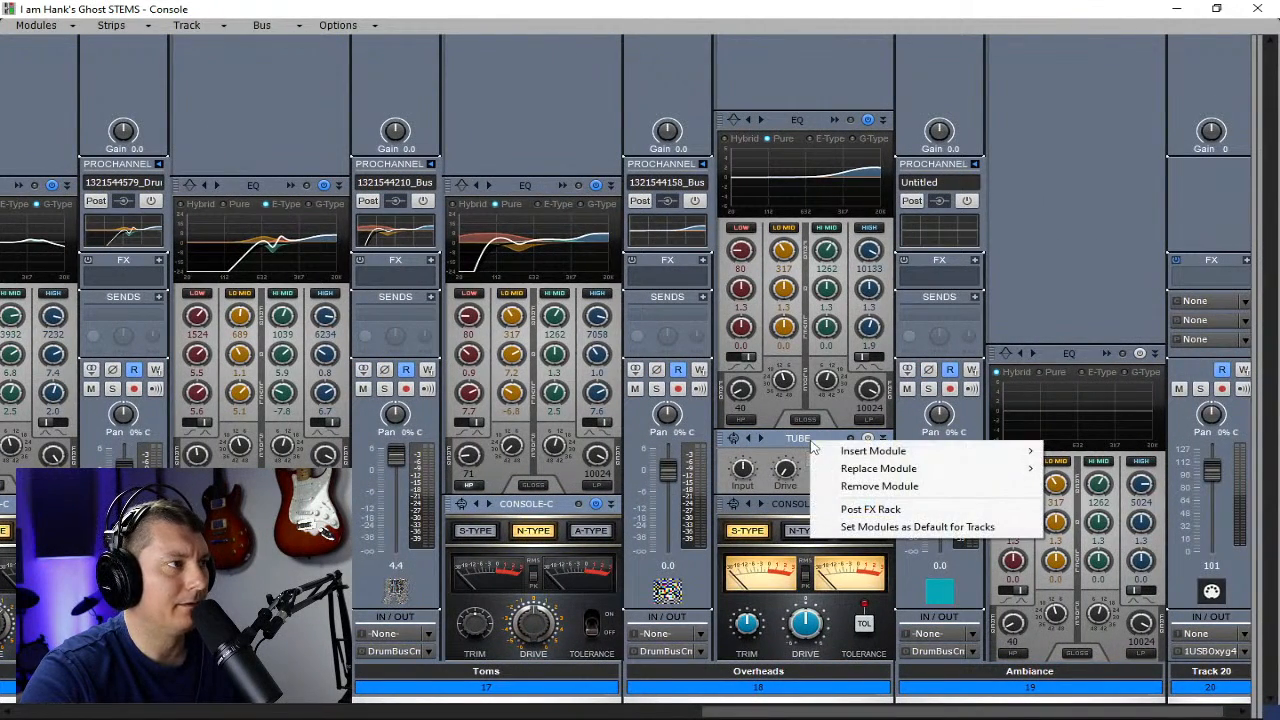
pyautogui.click(880, 486)
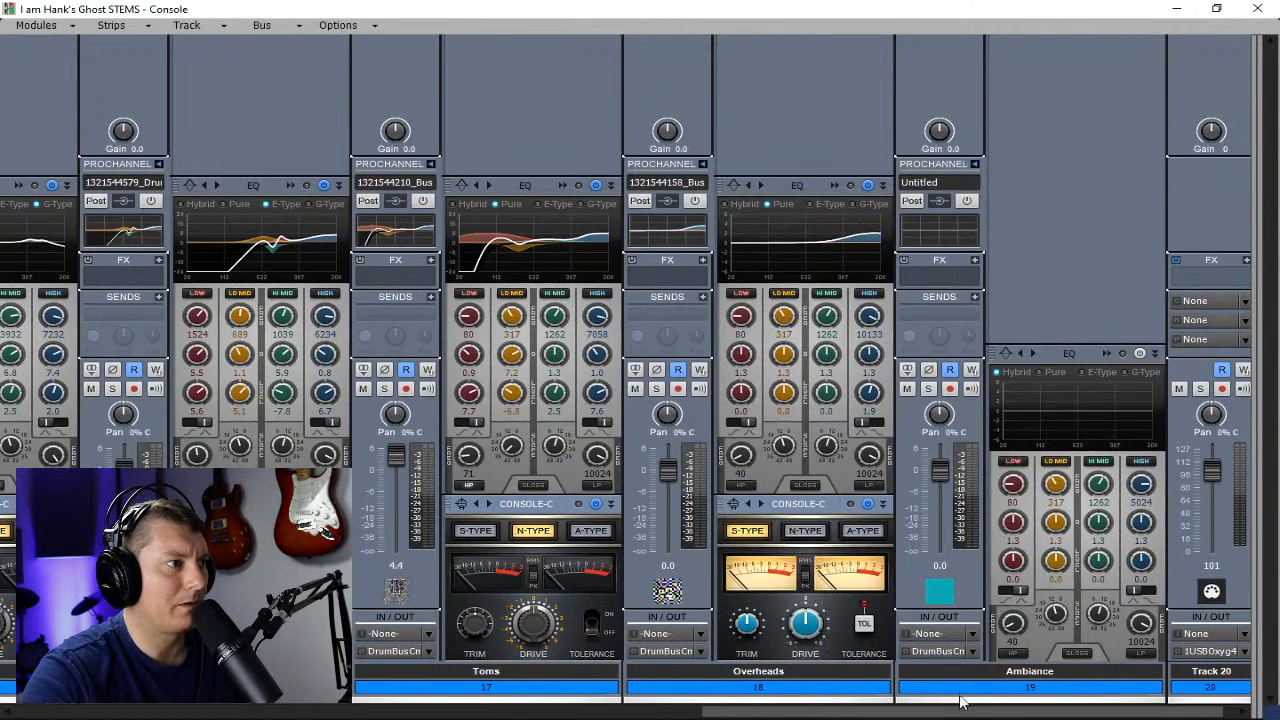
pyautogui.moveTo(960, 712)
pyautogui.mouseDown()
pyautogui.moveTo(530, 716)
pyautogui.moveTo(960, 716)
pyautogui.mouseUp()
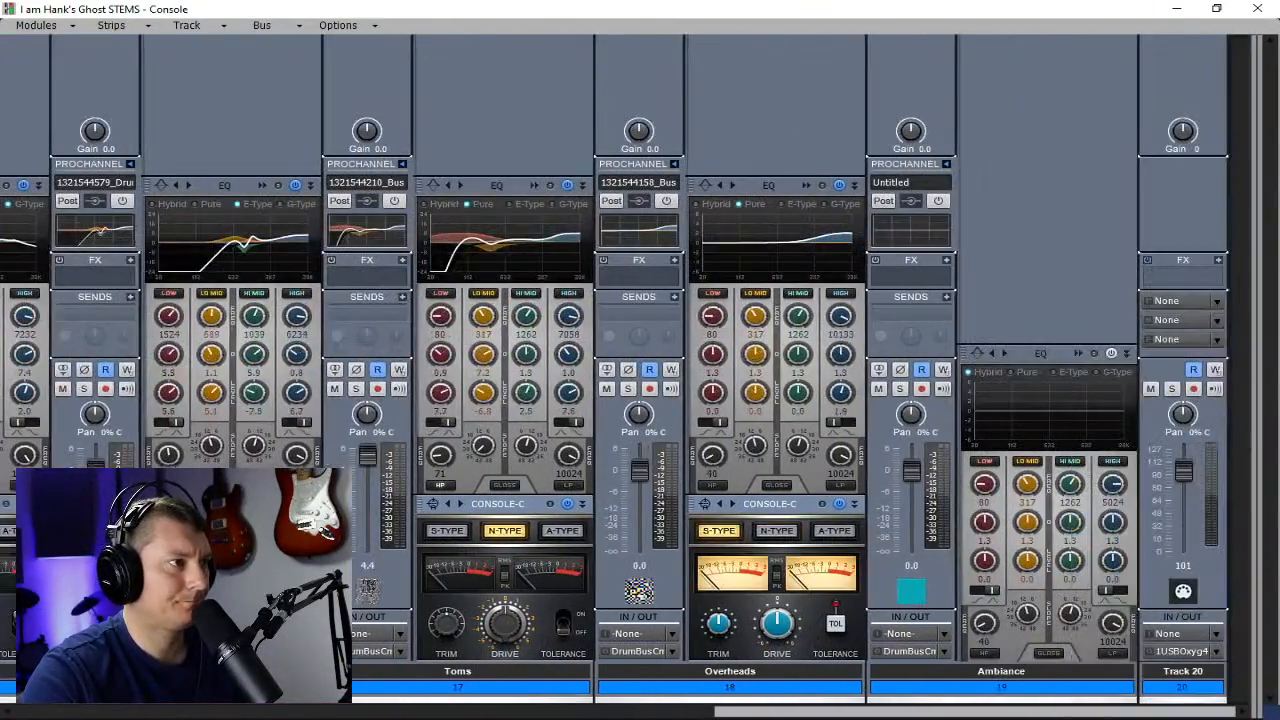
pyautogui.rightClick(773, 503)
pyautogui.click(830, 547)
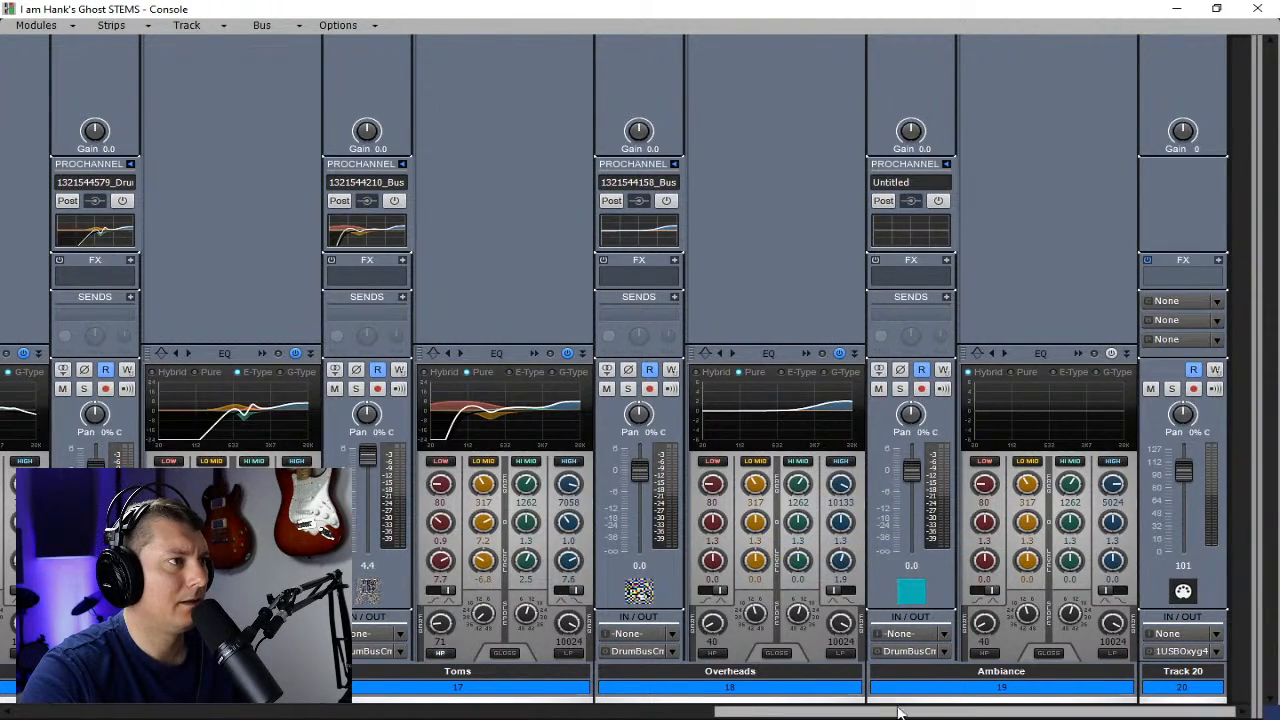
# - Reset the Overheads high band gain and the Snare EQ band gains to 0.0, with Snare through Overheads selected
pyautogui.moveTo(898, 712); pyautogui.dragTo(940, 688)
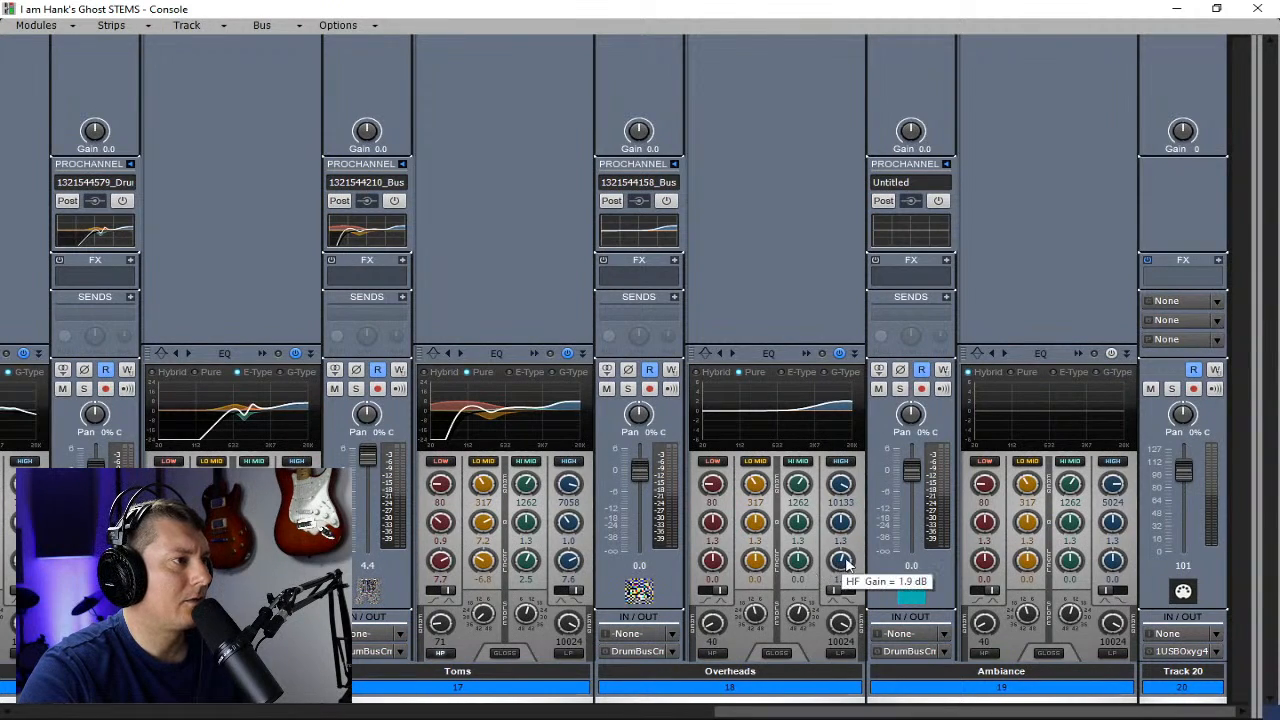
pyautogui.click(838, 685)
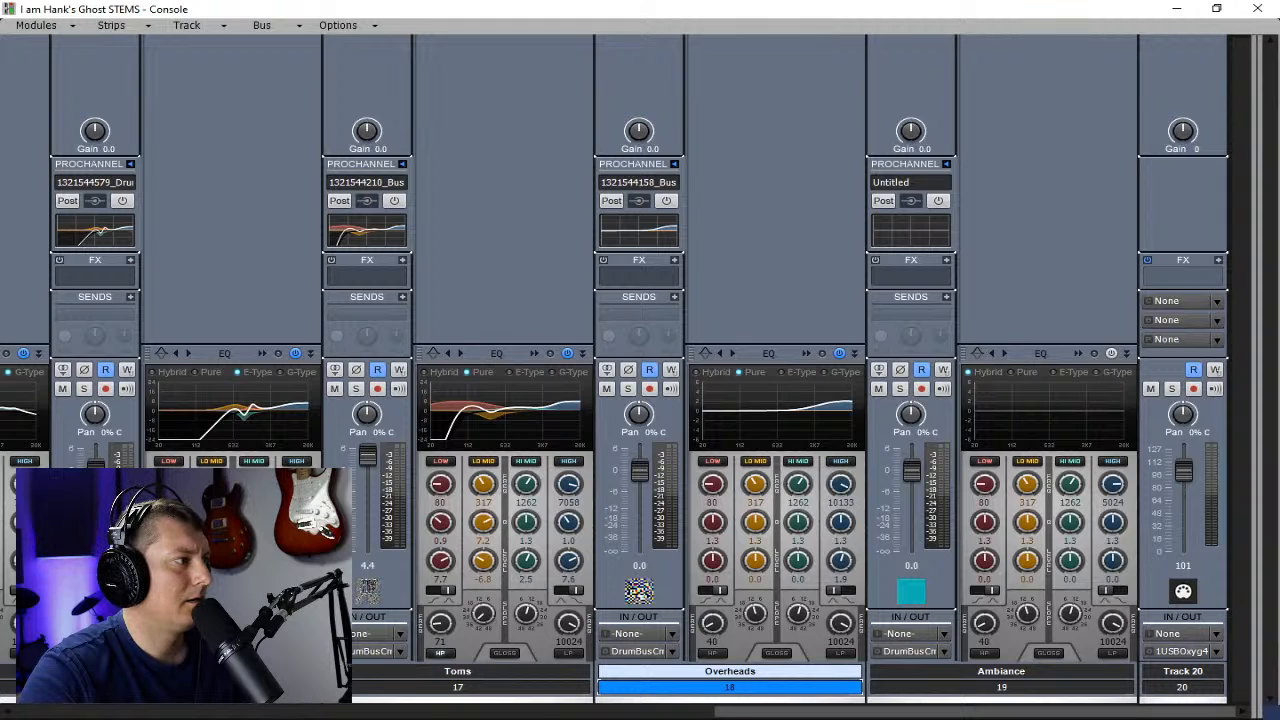
pyautogui.moveTo(720, 712); pyautogui.dragTo(538, 712)
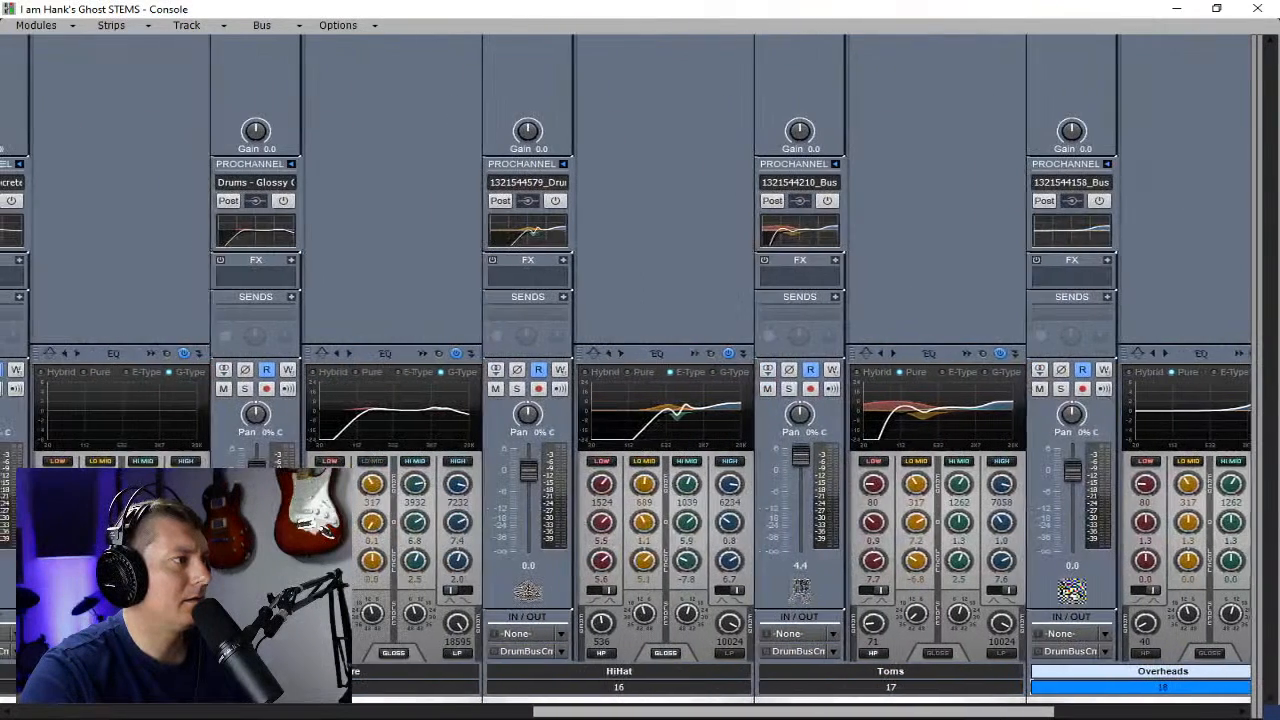
pyautogui.doubleClick(395, 673)
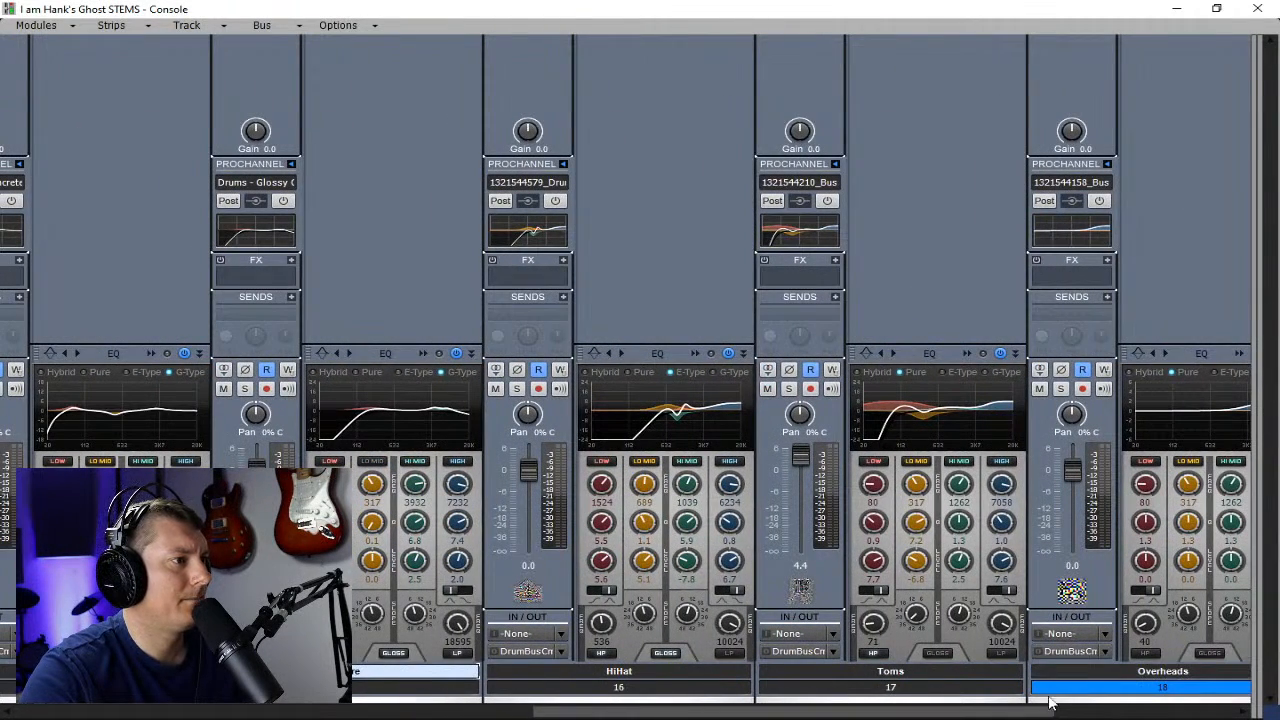
pyautogui.moveTo(1050, 703); pyautogui.dragTo(437, 693)
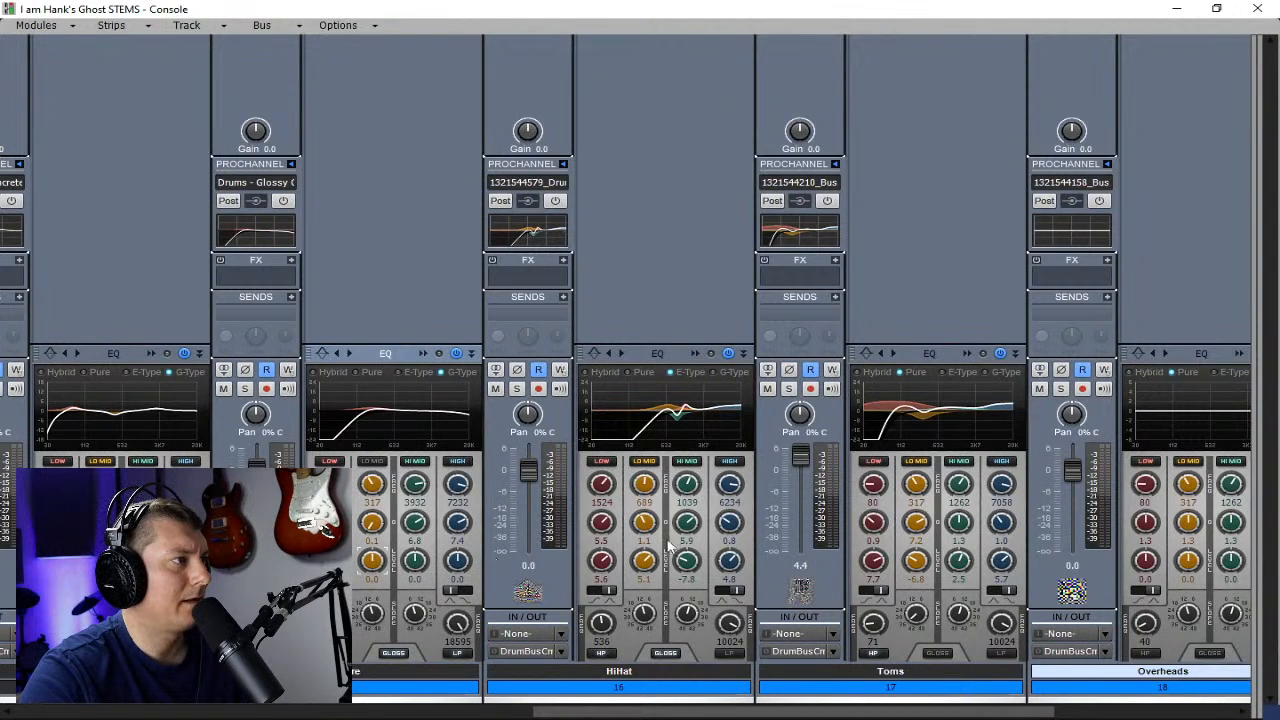
pyautogui.moveTo(372, 565); pyautogui.dragTo(372, 550)
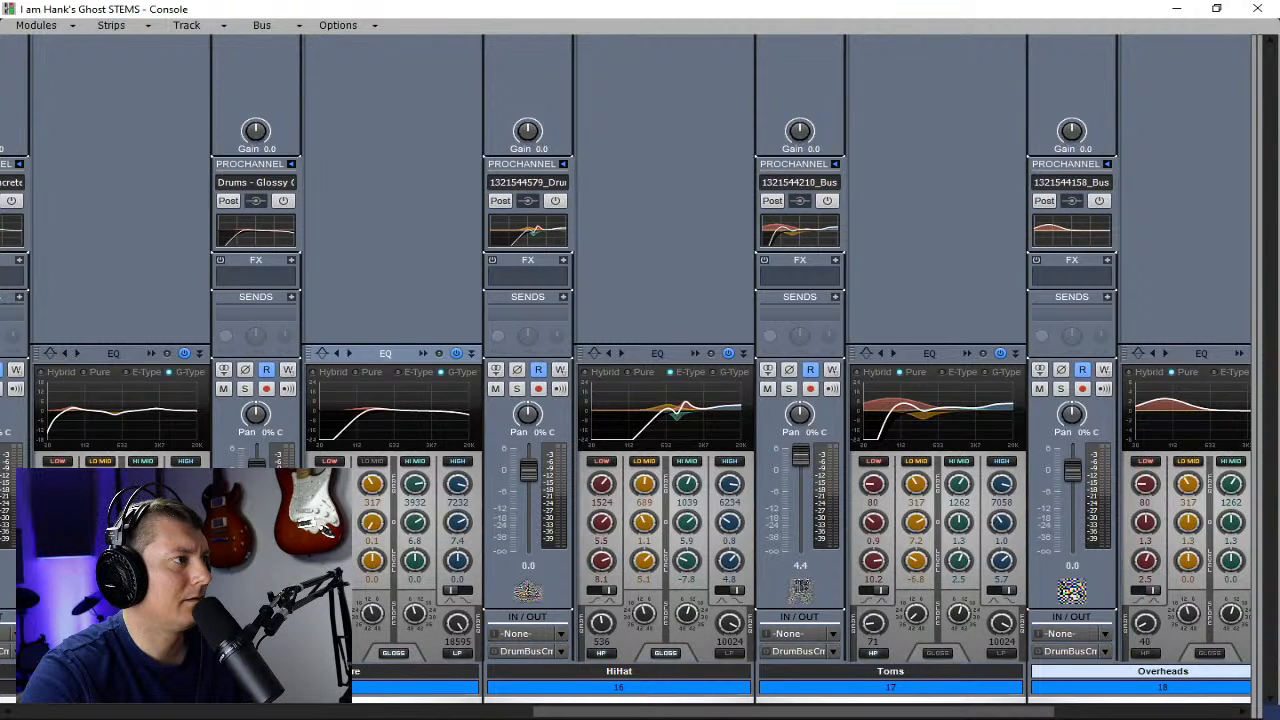
pyautogui.doubleClick(329, 561)
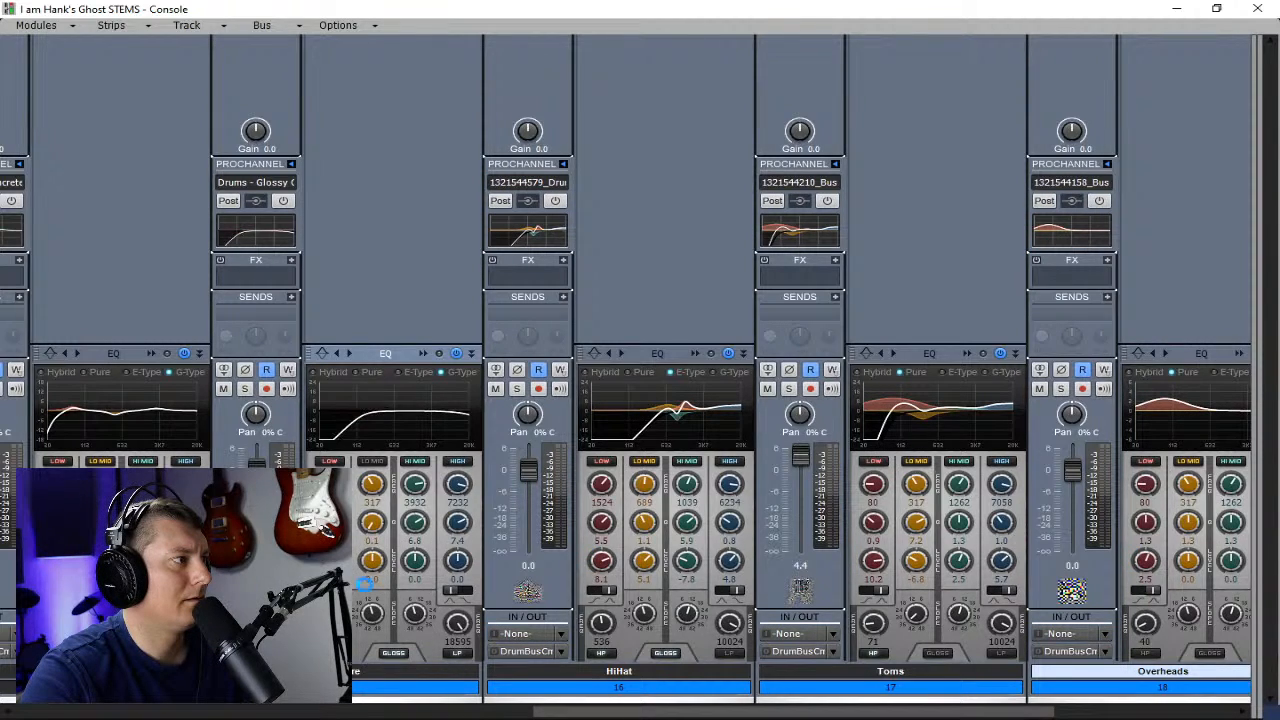
# - Reset the four EQ band gains of the HiHat channel to 0.0
pyautogui.doubleClick(603, 564)
pyautogui.doubleClick(648, 562)
pyautogui.doubleClick(686, 563)
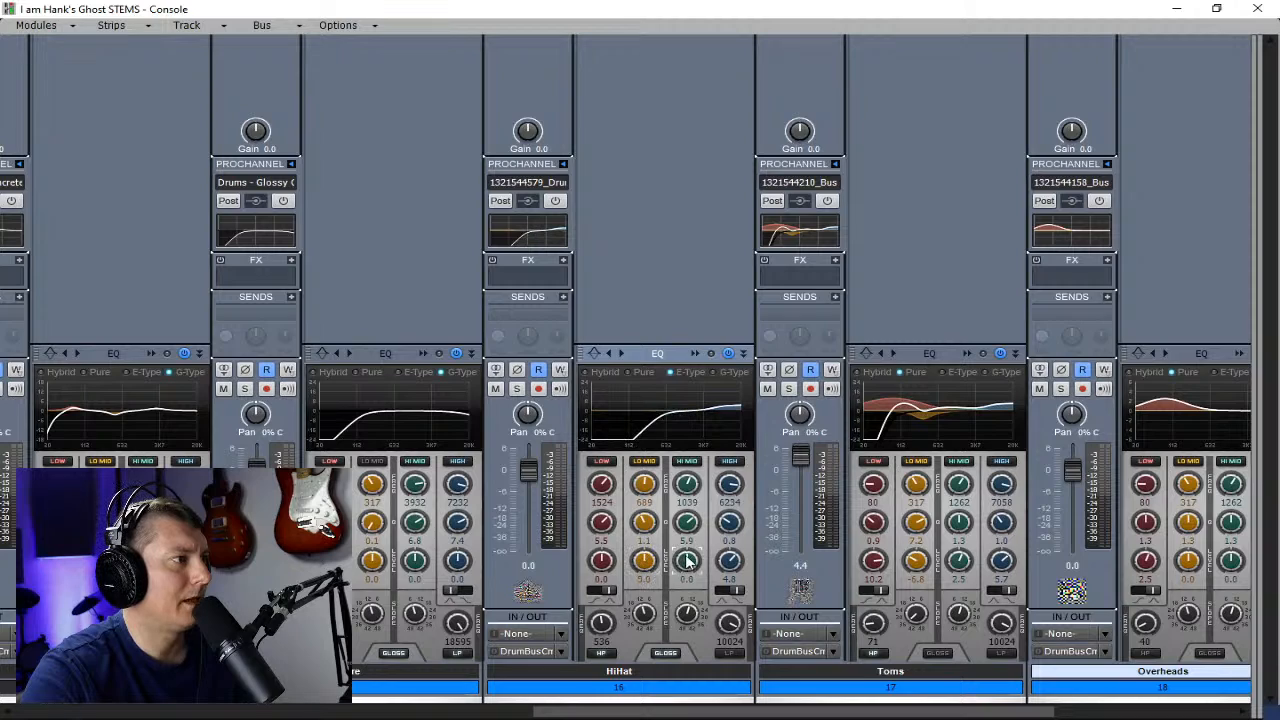
pyautogui.doubleClick(731, 561)
# - Reset the four EQ band gains of the Toms channel to 0.0
pyautogui.doubleClick(873, 561)
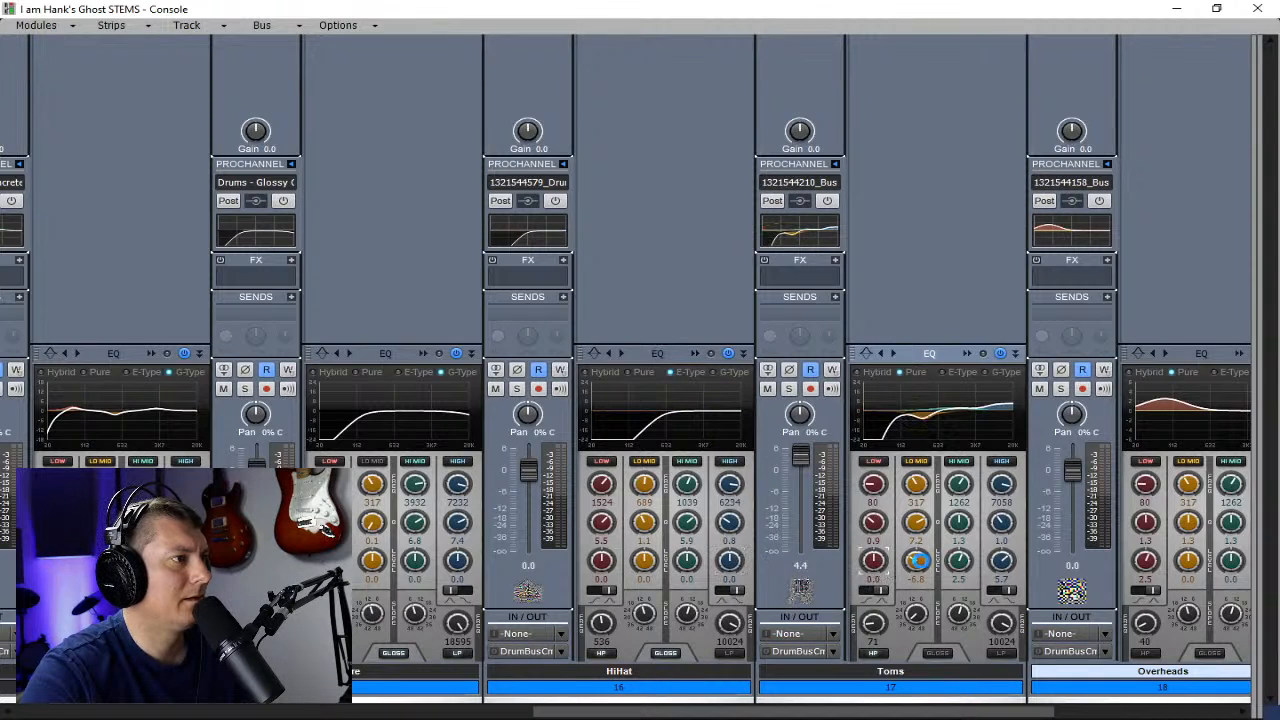
pyautogui.doubleClick(917, 562)
pyautogui.doubleClick(960, 562)
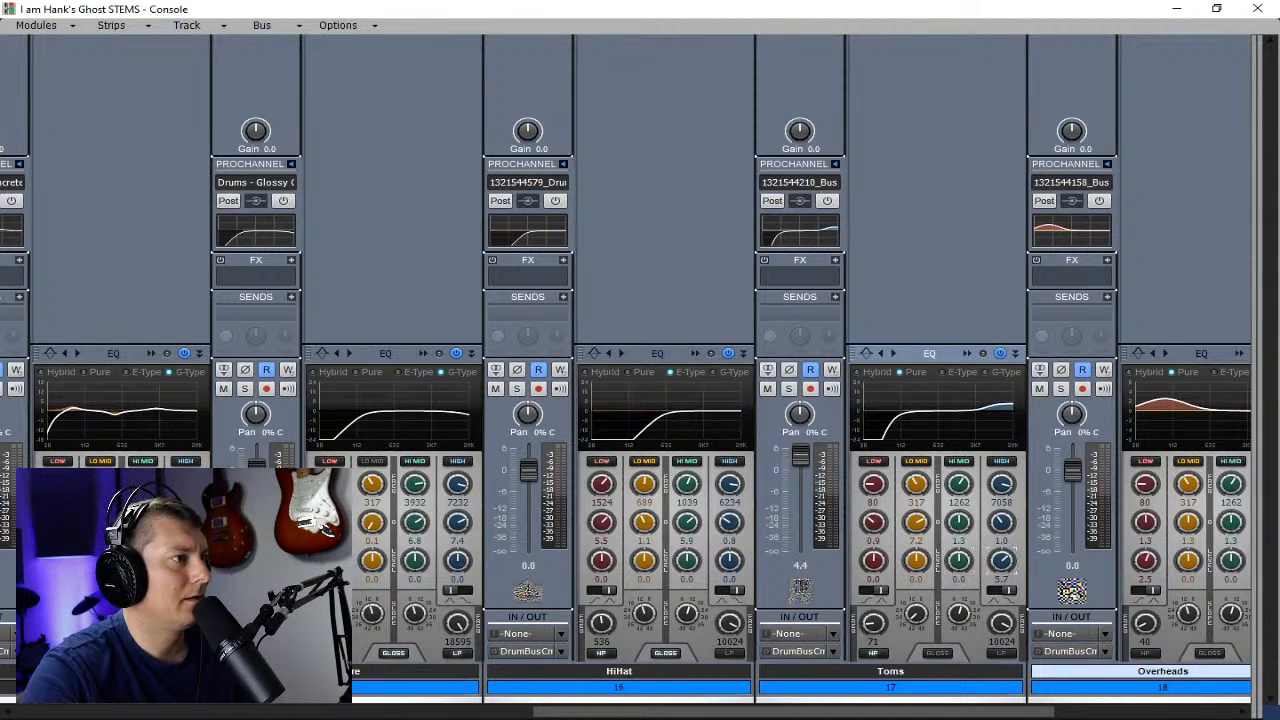
pyautogui.doubleClick(1001, 561)
# - Reset the low band EQ gain of Overheads to 0.0 and switch on the EQ module of the Ambiance channel
pyautogui.doubleClick(1146, 561)
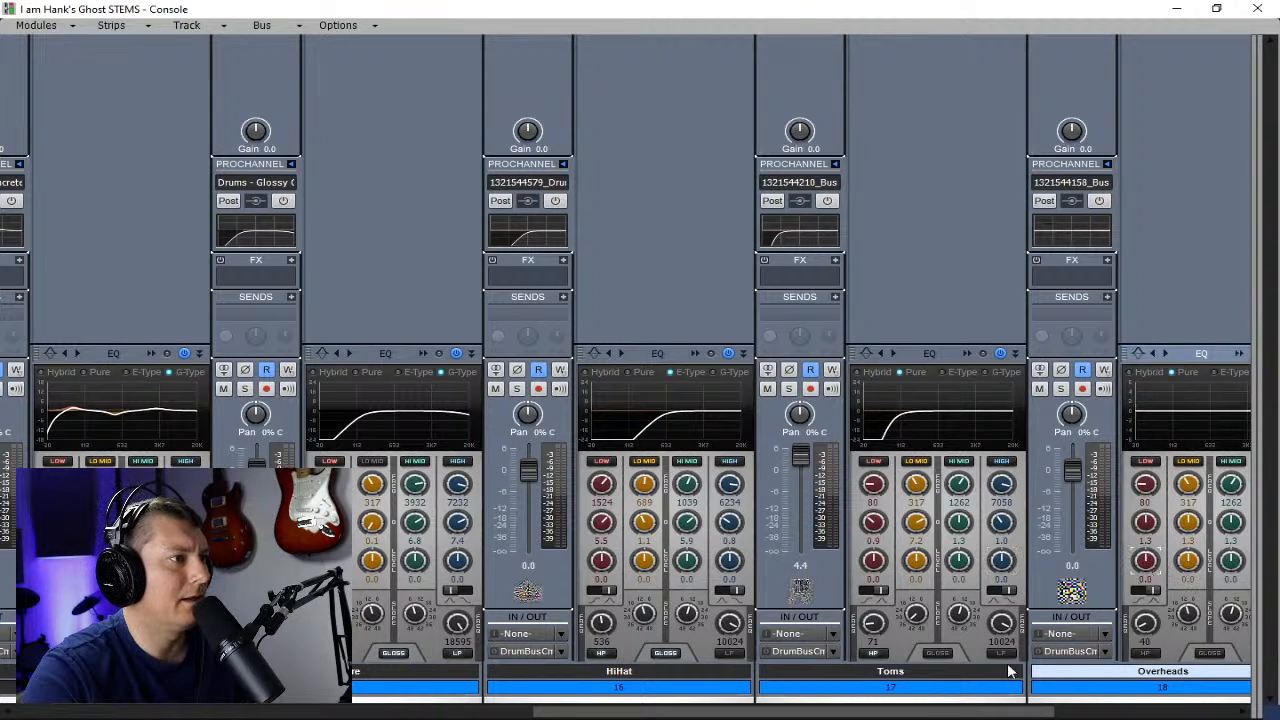
pyautogui.moveTo(972, 712); pyautogui.dragTo(1156, 712)
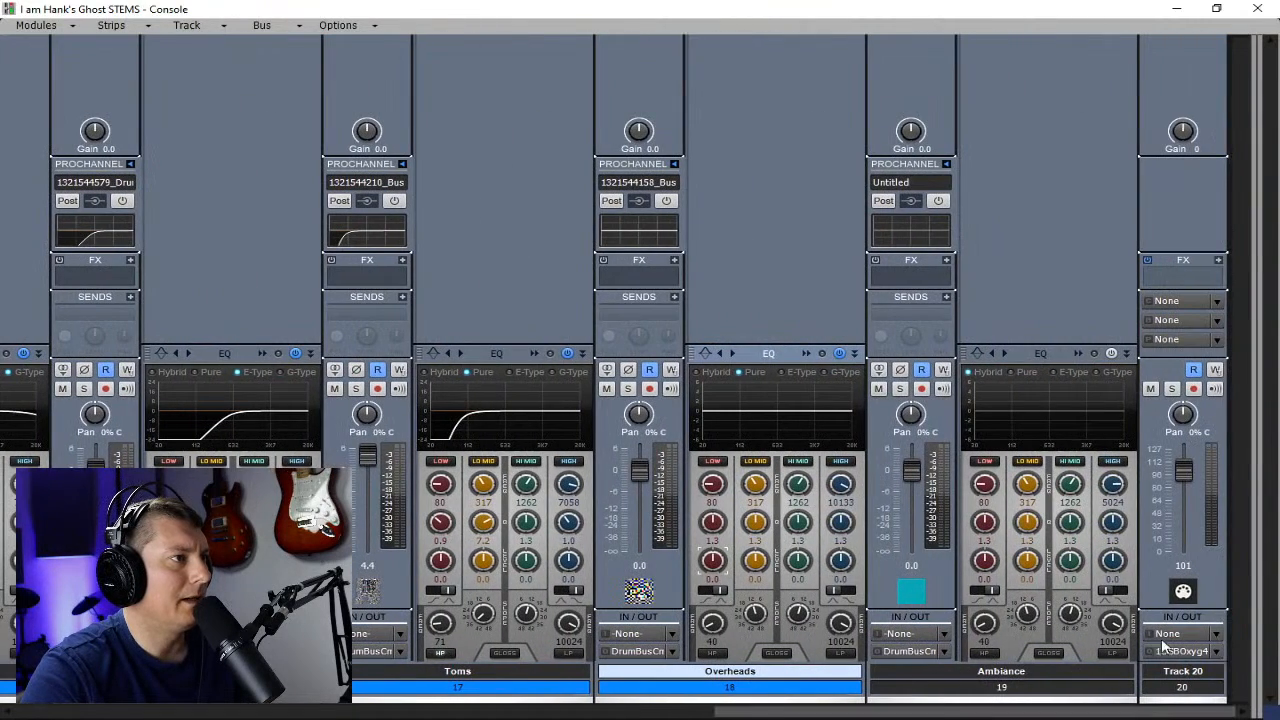
pyautogui.click(1112, 354)
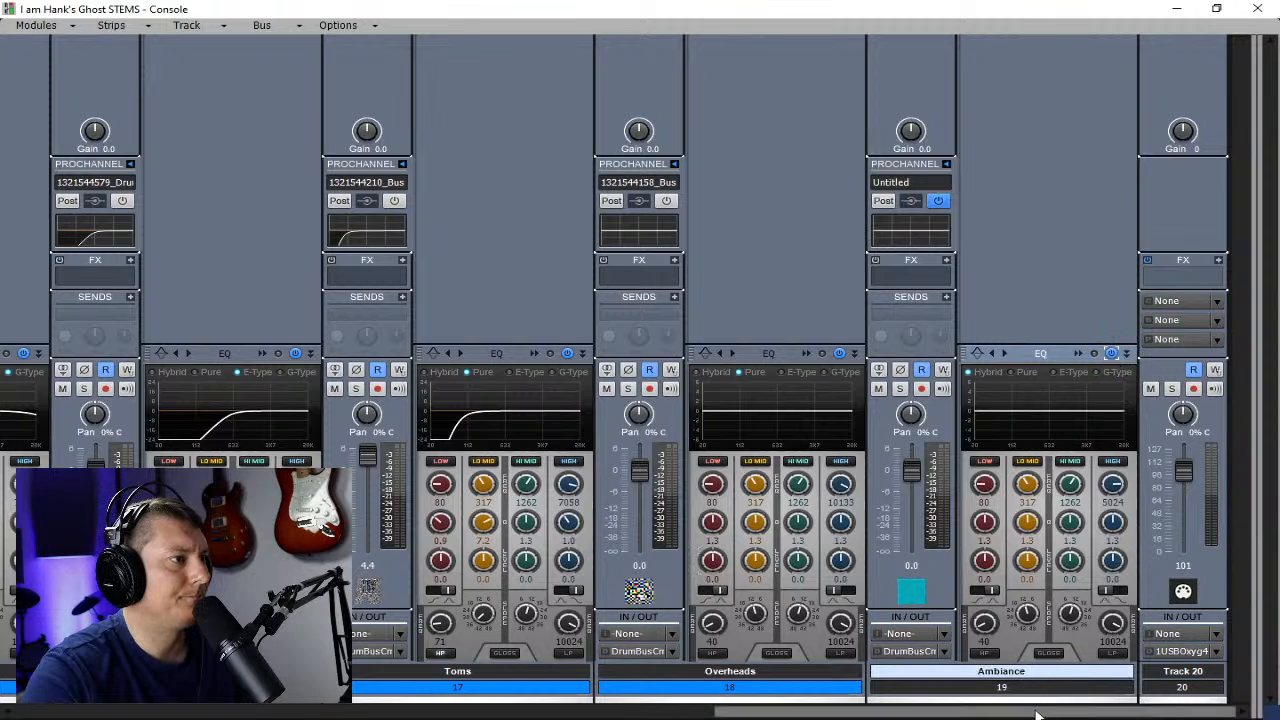
# - Turn the high-pass filter frequency down on Toms, to 21 Hz on HiHat and to 20 Hz on Snare, and bring the Kick EQ into view
pyautogui.moveTo(1030, 712); pyautogui.dragTo(820, 712)
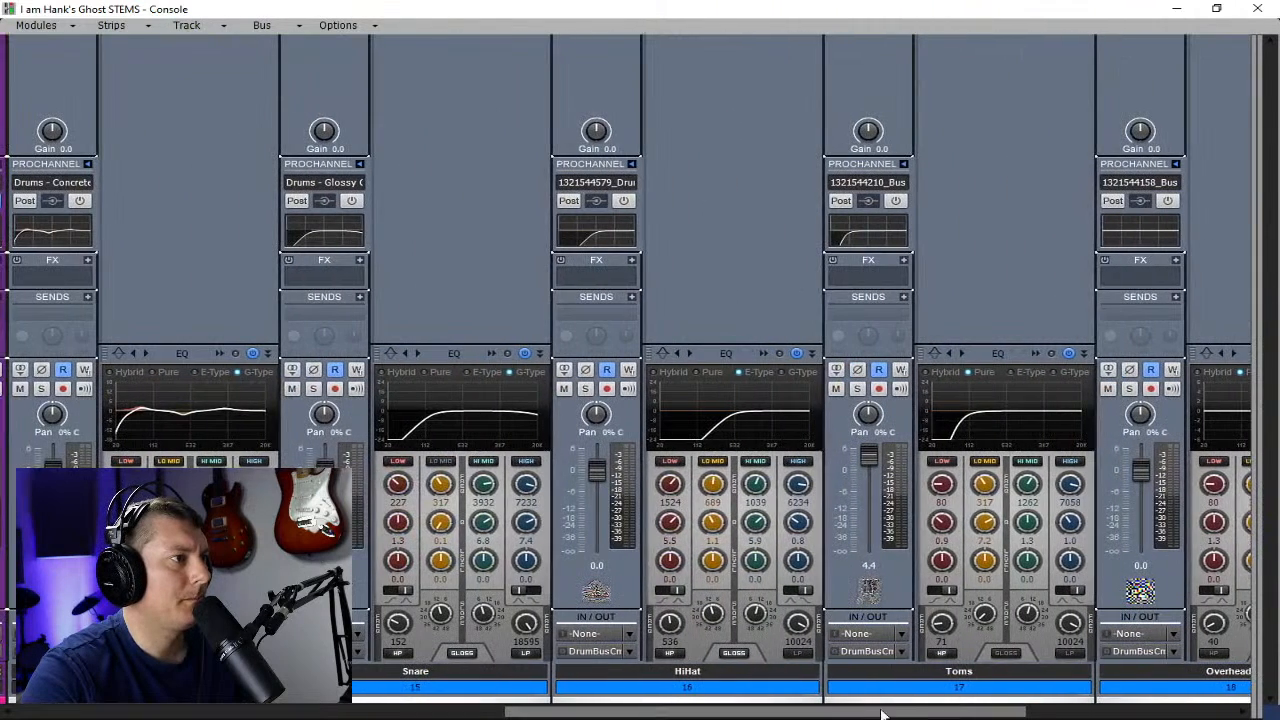
pyautogui.click(945, 654)
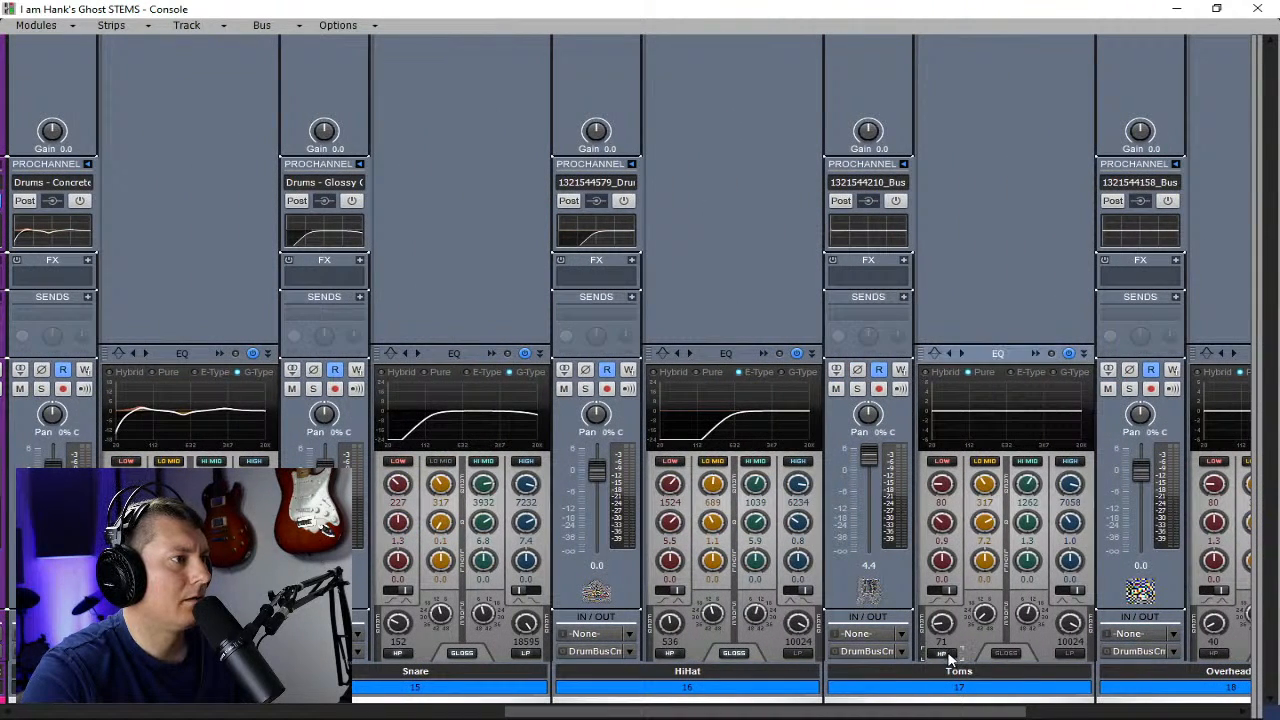
pyautogui.click(948, 656)
pyautogui.moveTo(942, 624); pyautogui.dragTo(788, 635)
pyautogui.moveTo(671, 629); pyautogui.dragTo(671, 695)
pyautogui.moveTo(400, 630); pyautogui.dragTo(400, 690)
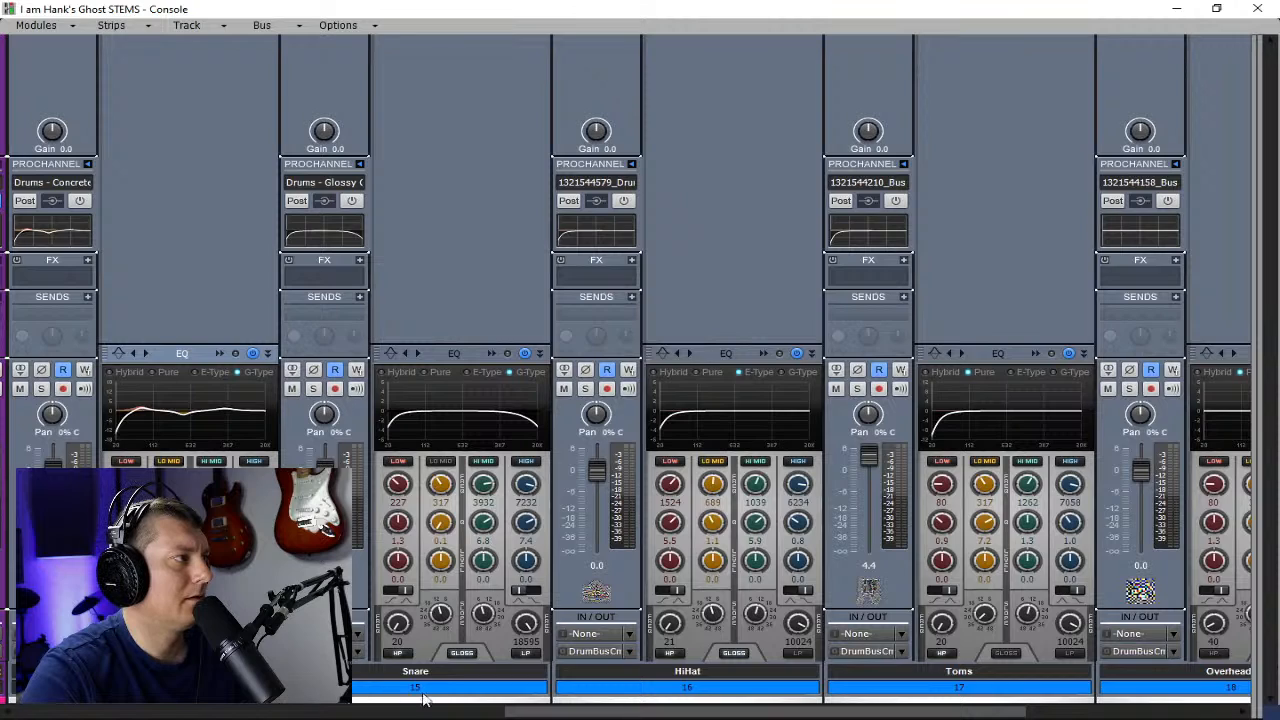
pyautogui.moveTo(580, 710); pyautogui.dragTo(472, 708)
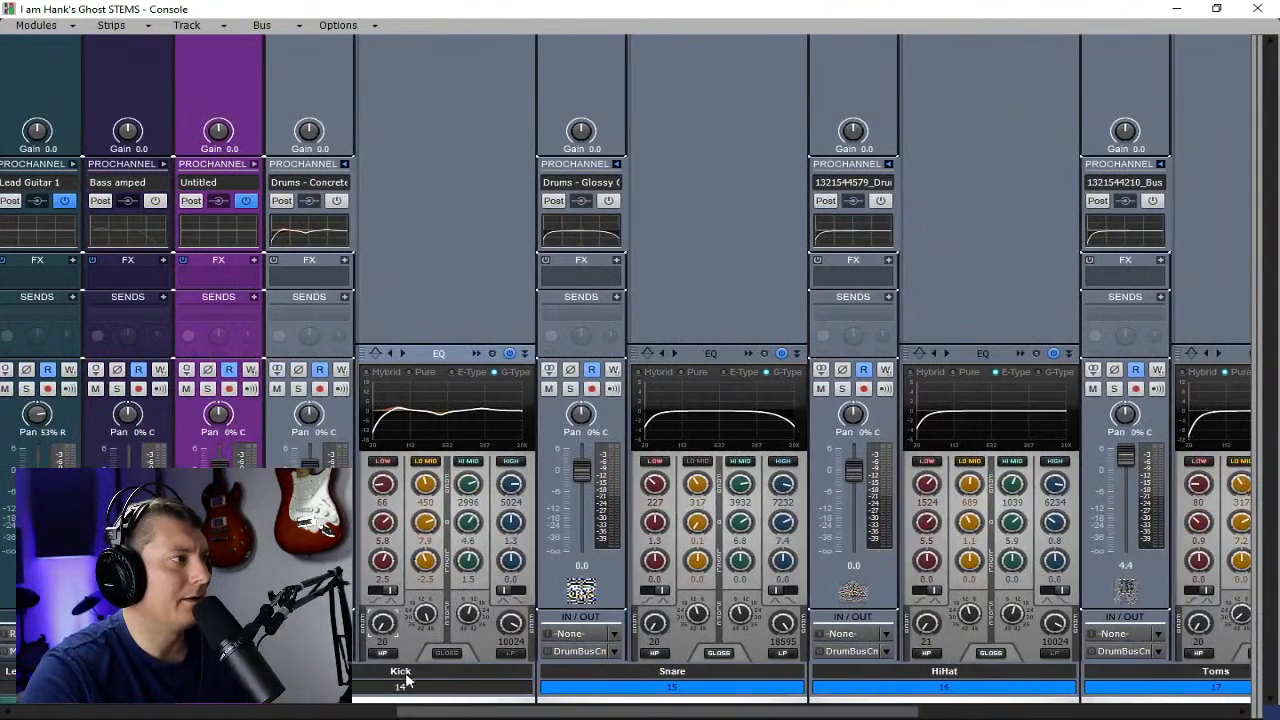
# - Reset the low, low-mid and high-mid EQ gains of the Kick channel to 0.0
pyautogui.doubleClick(426, 561)
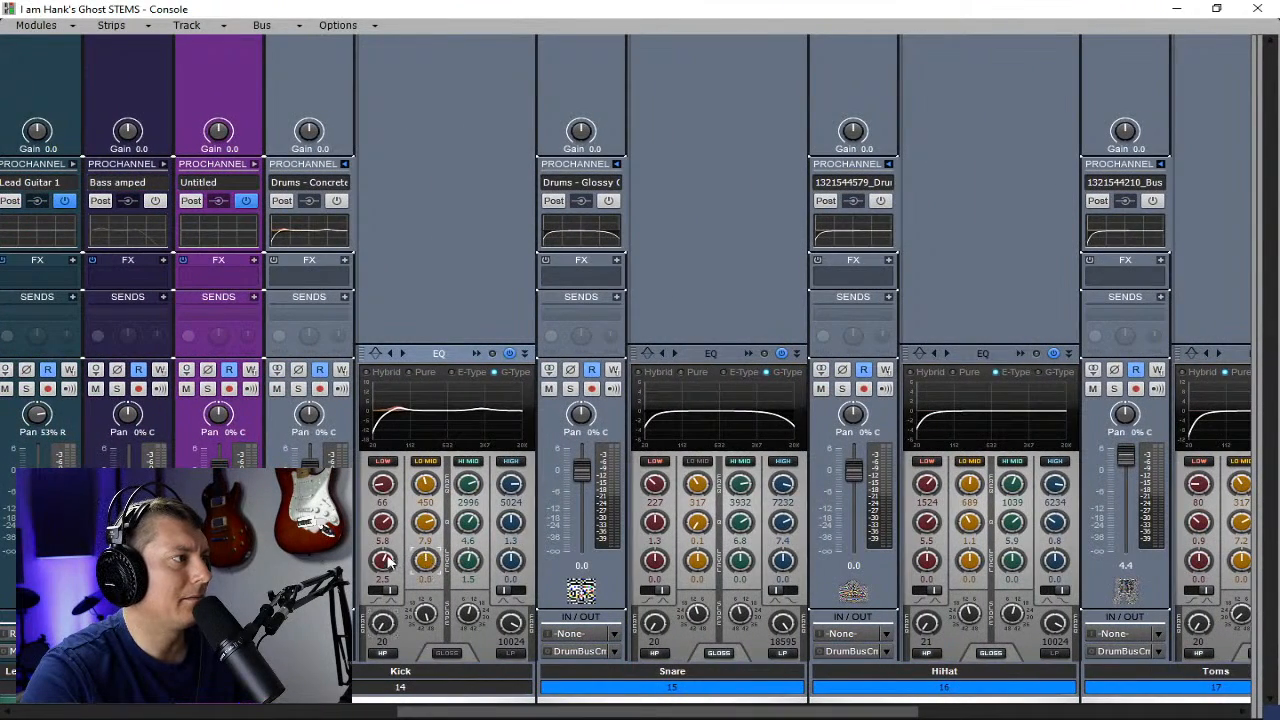
pyautogui.doubleClick(383, 561)
pyautogui.doubleClick(469, 563)
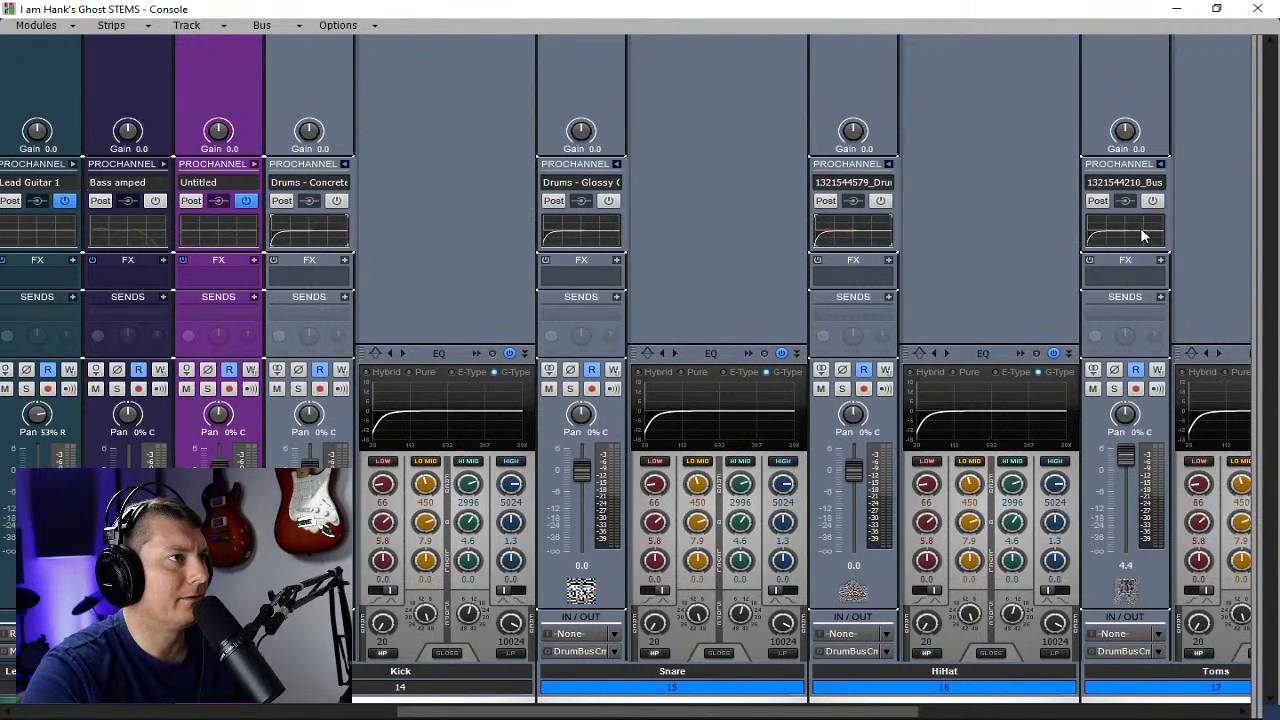
# - Switch on the ProChannels of the selected drum channels and collapse the ProChannel views from Kick through Ambiance
pyautogui.moveTo(810, 712); pyautogui.dragTo(1078, 713)
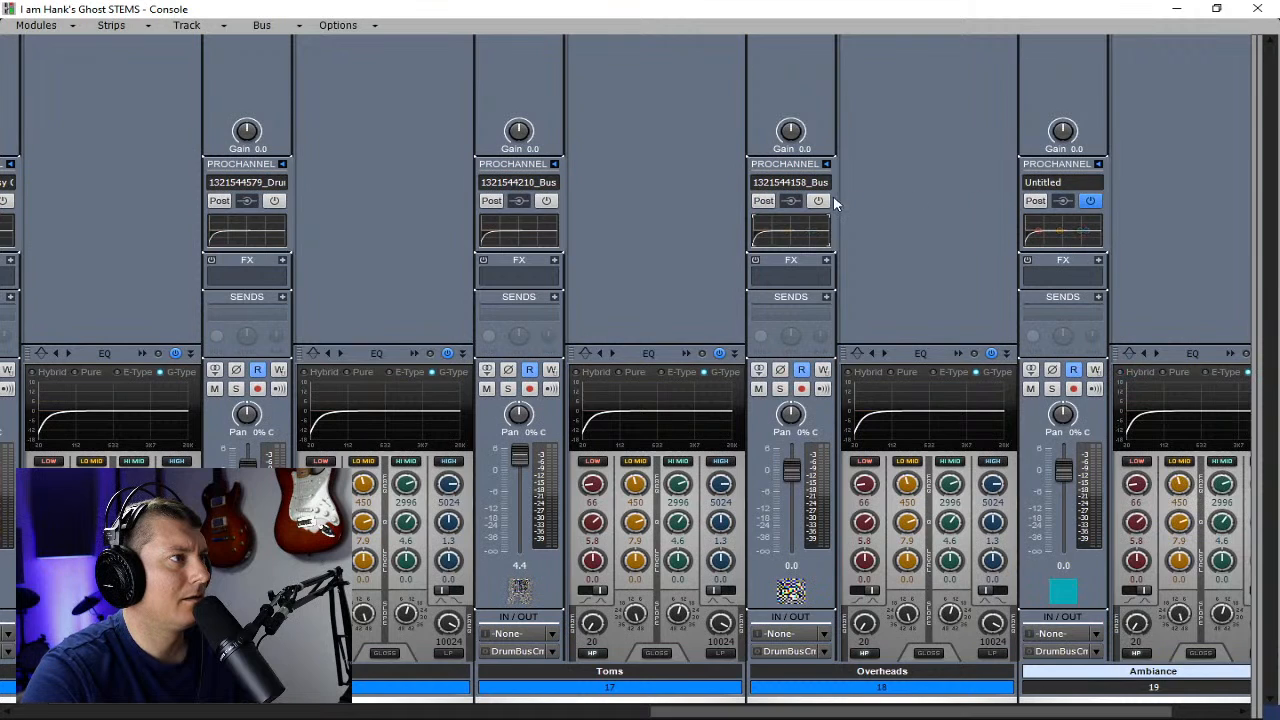
pyautogui.keyDown('ctrl'); pyautogui.click(818, 201); pyautogui.keyUp('ctrl')
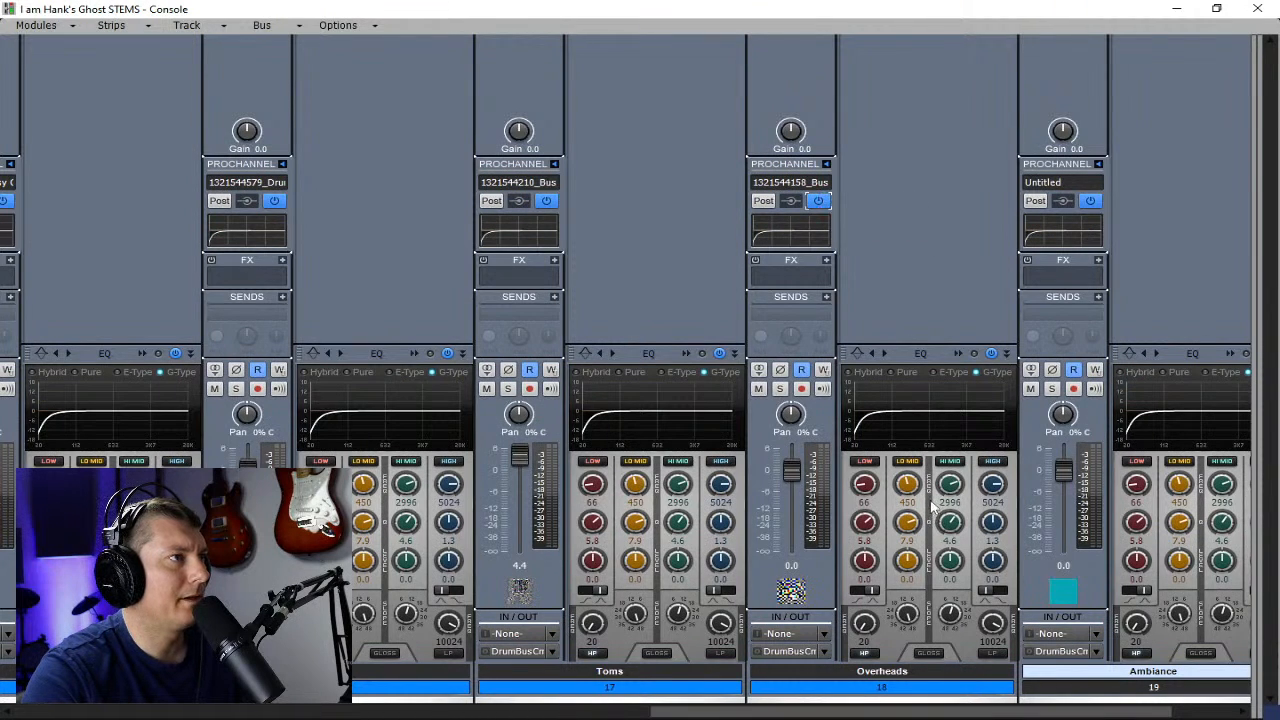
pyautogui.moveTo(1003, 712); pyautogui.dragTo(709, 711)
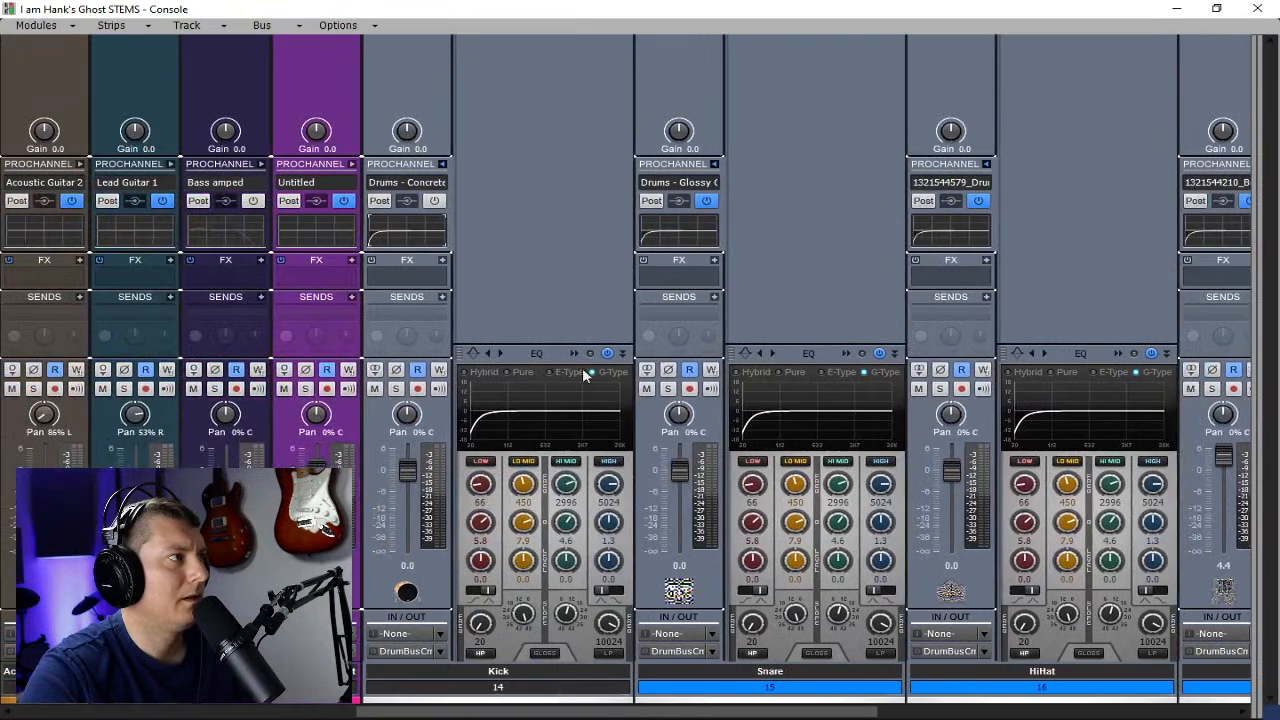
pyautogui.click(444, 165)
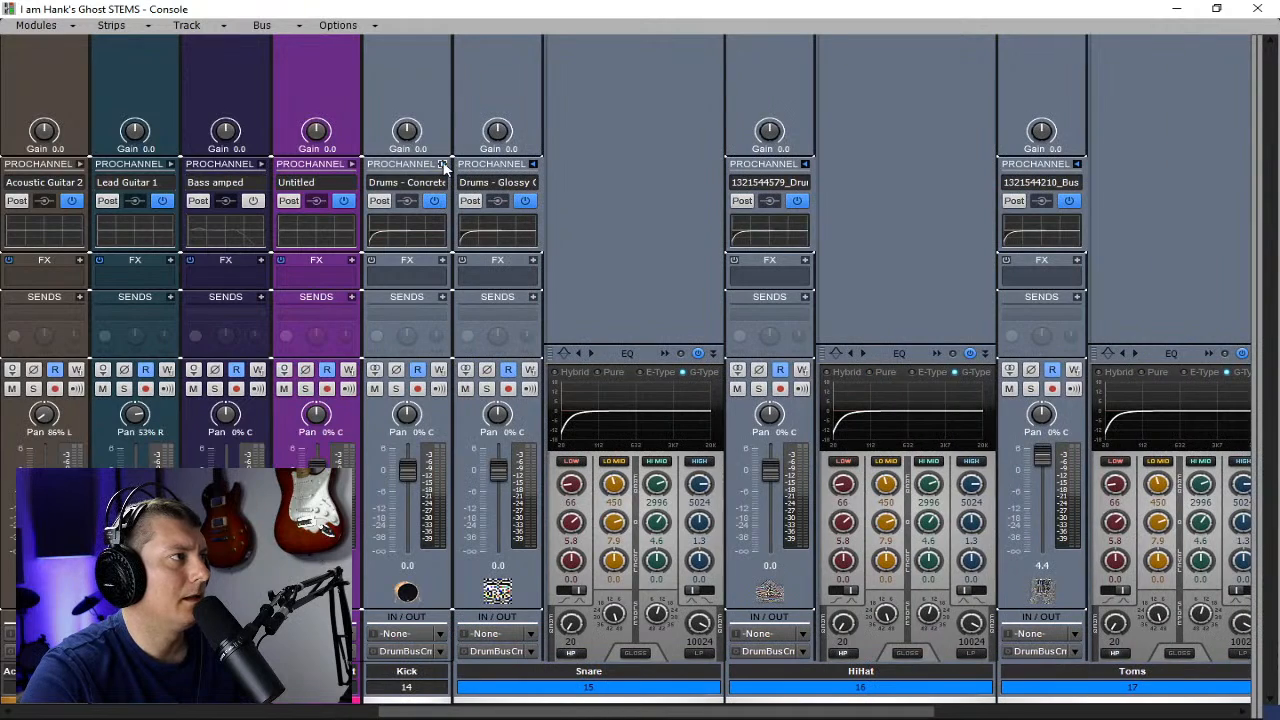
pyautogui.click(533, 165)
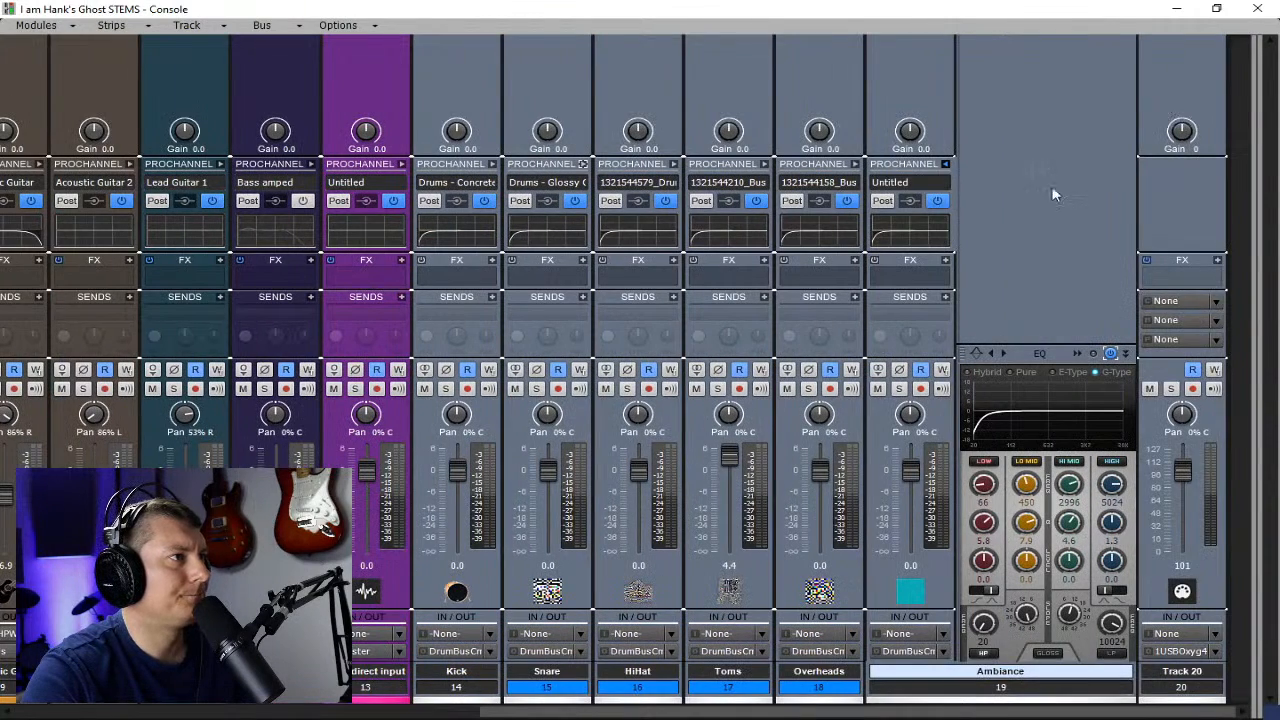
pyautogui.click(945, 166)
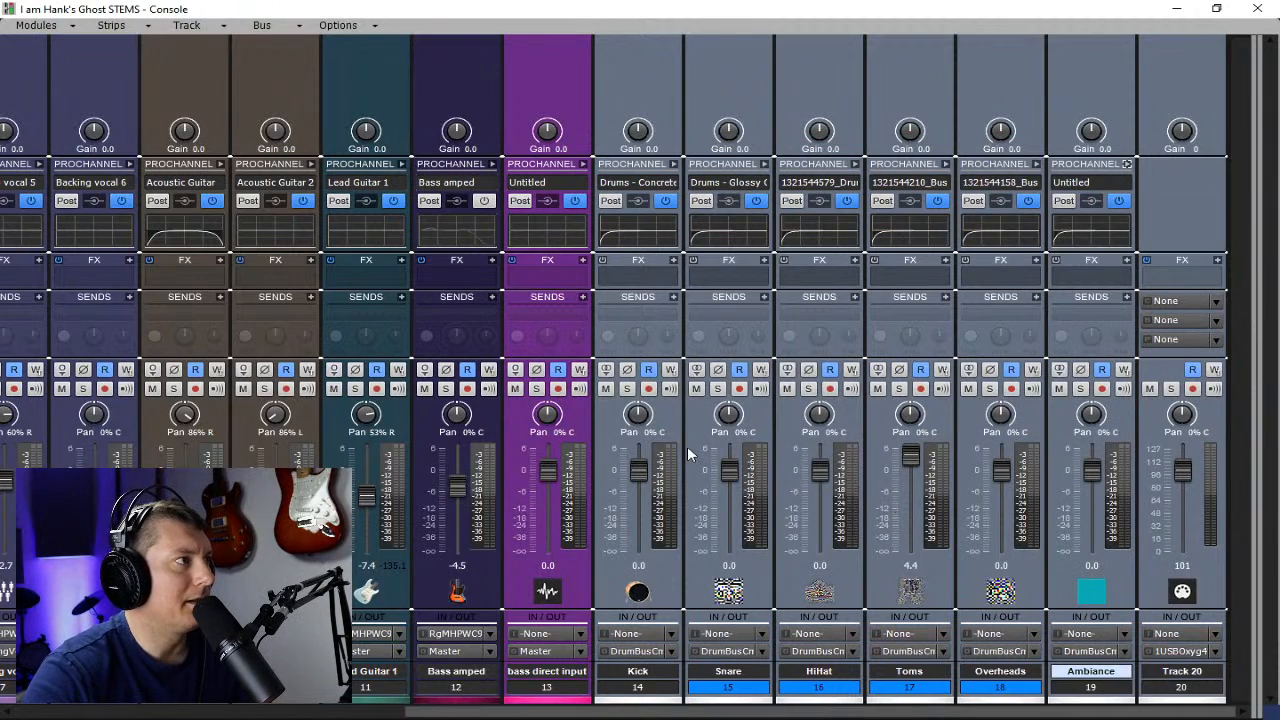
# - Select all tracks from Lead Vocal 1 through bass direct input and expand their ProChannels together
pyautogui.click(492, 164)
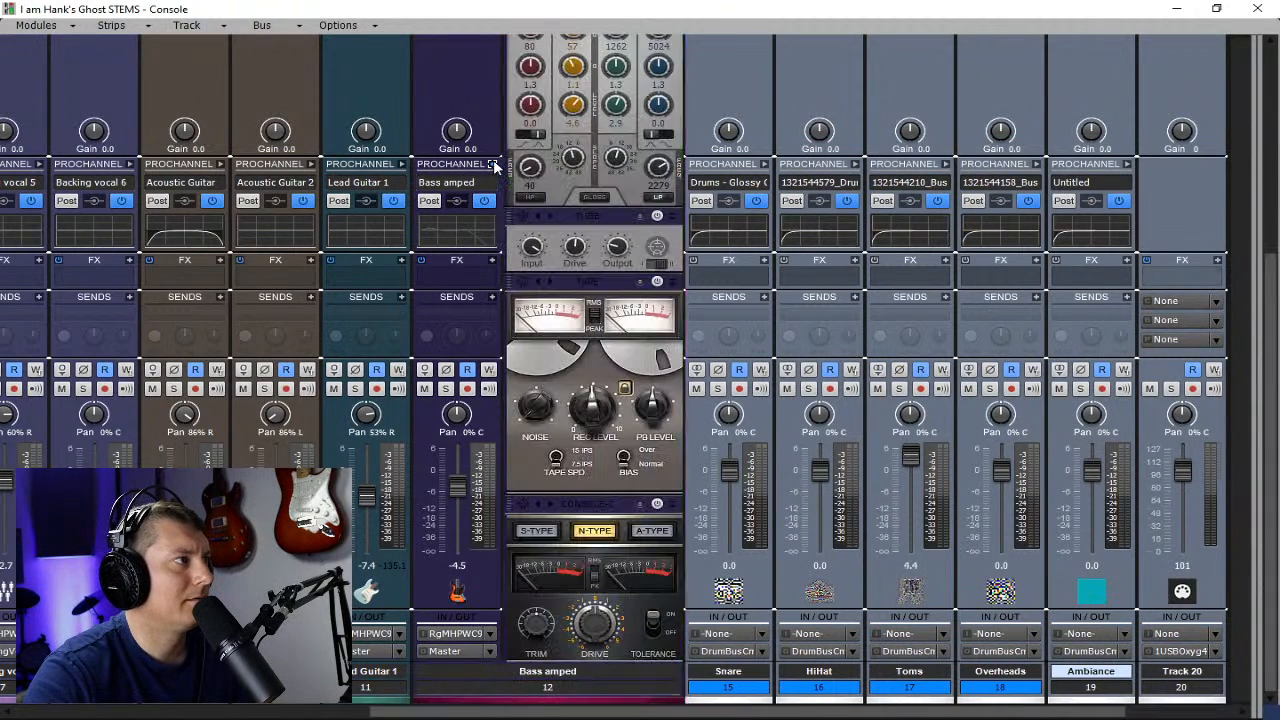
pyautogui.click(492, 164)
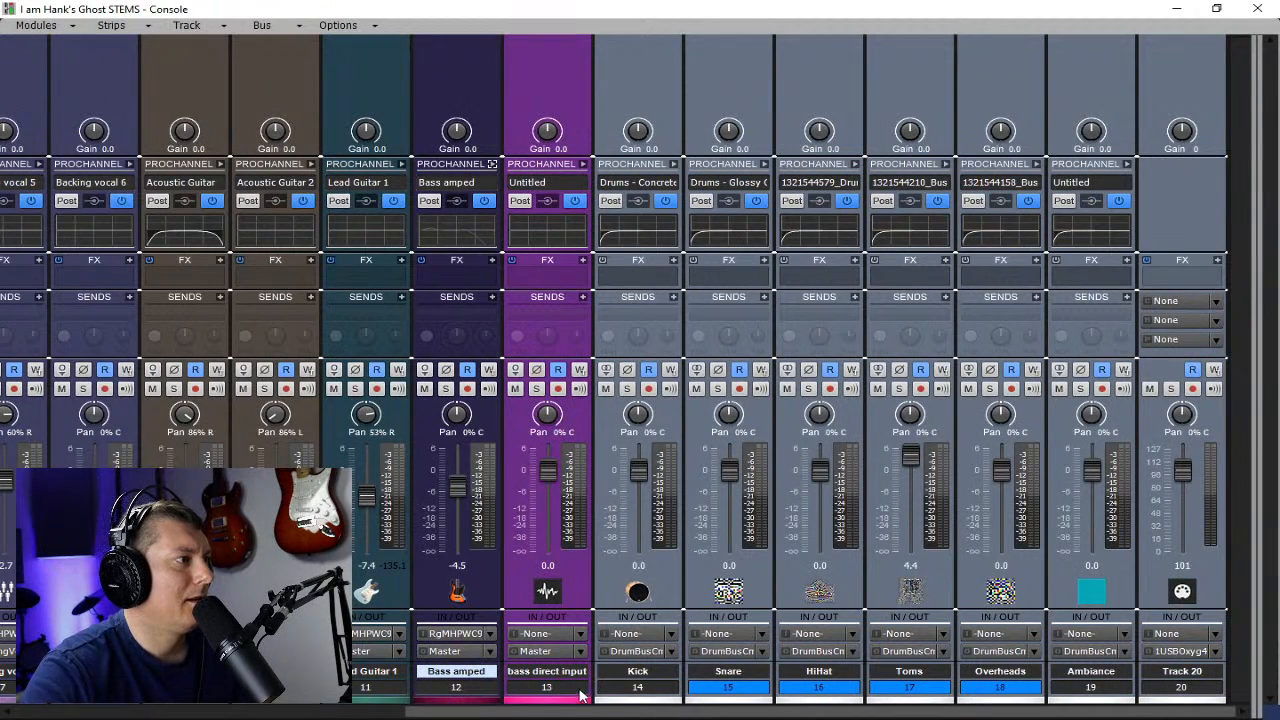
pyautogui.moveTo(580, 695); pyautogui.dragTo(365, 687)
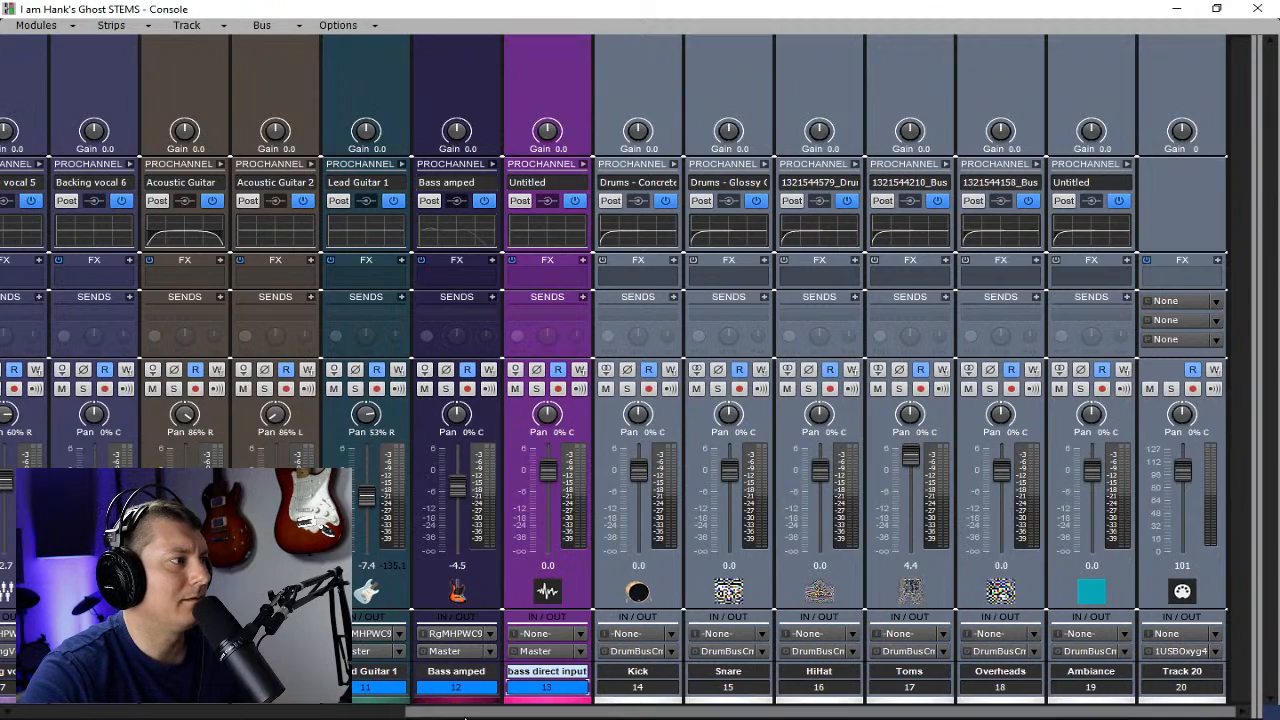
pyautogui.moveTo(416, 713); pyautogui.dragTo(10, 716)
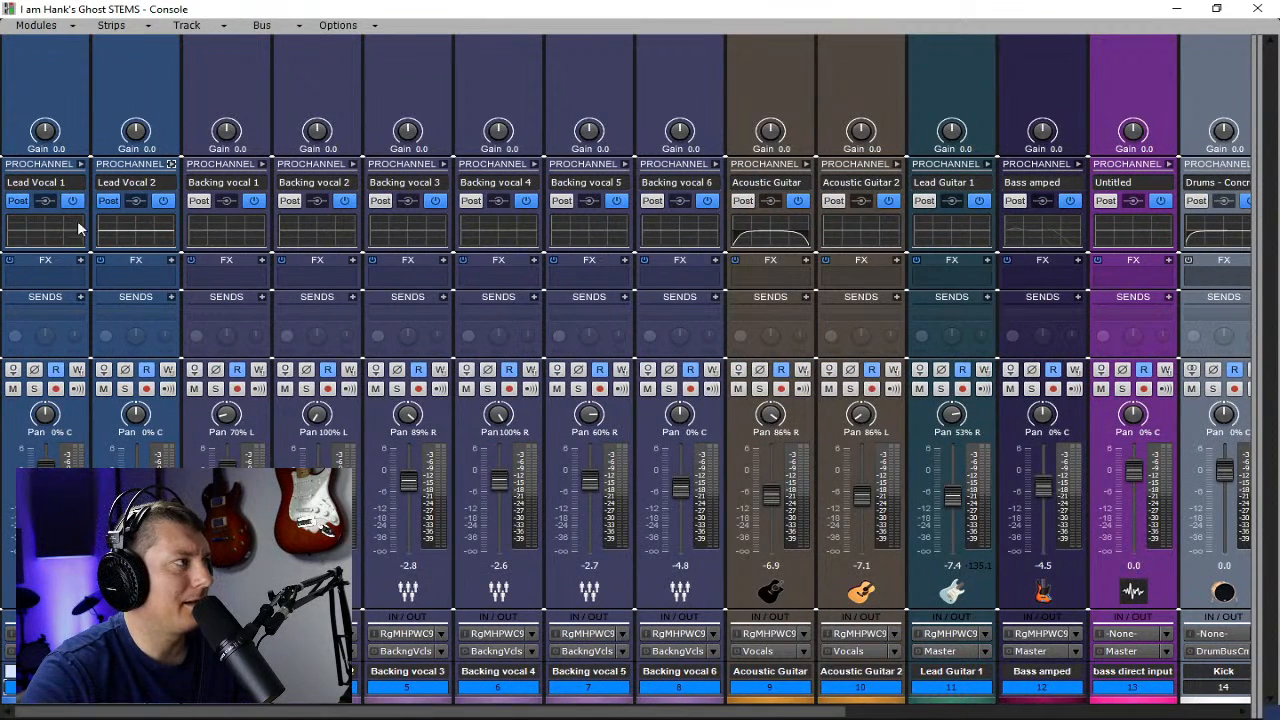
pyautogui.keyDown('ctrl'); pyautogui.click(81, 164); pyautogui.keyUp('ctrl')
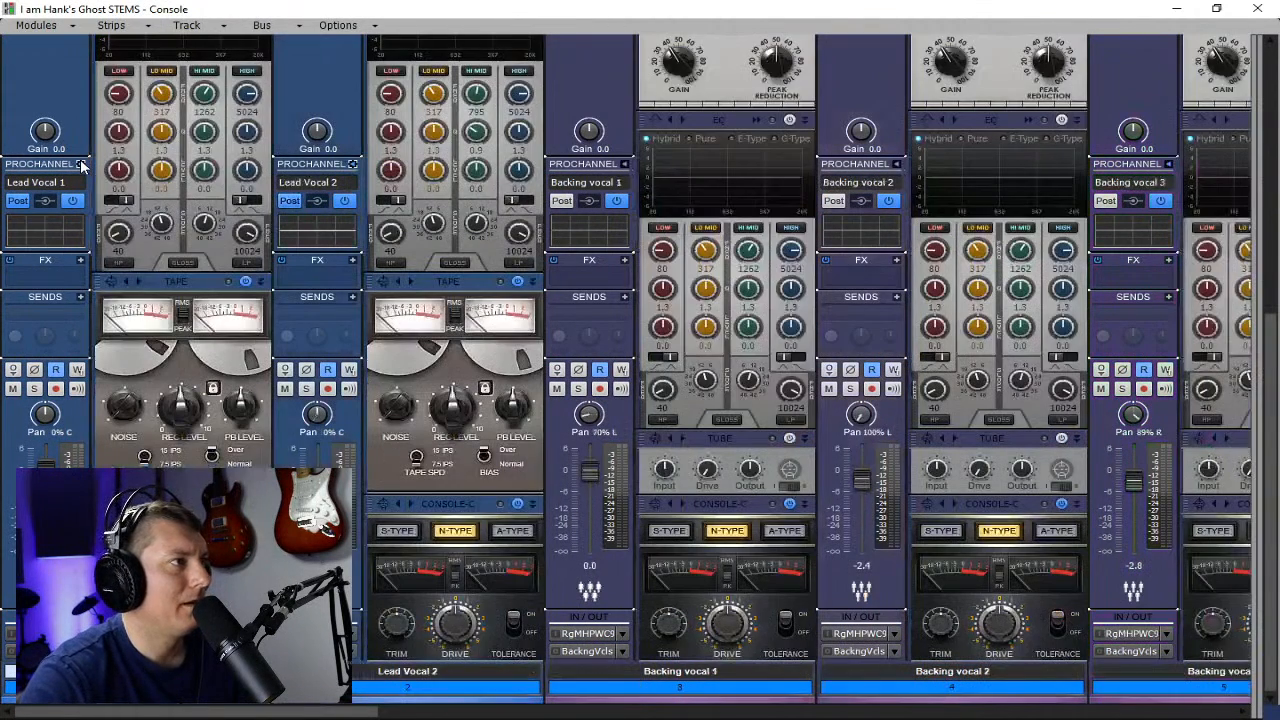
# - Remove the Console-C, Tape and Compressor modules from the ProChannels of all selected tracks
pyautogui.rightClick(178, 501)
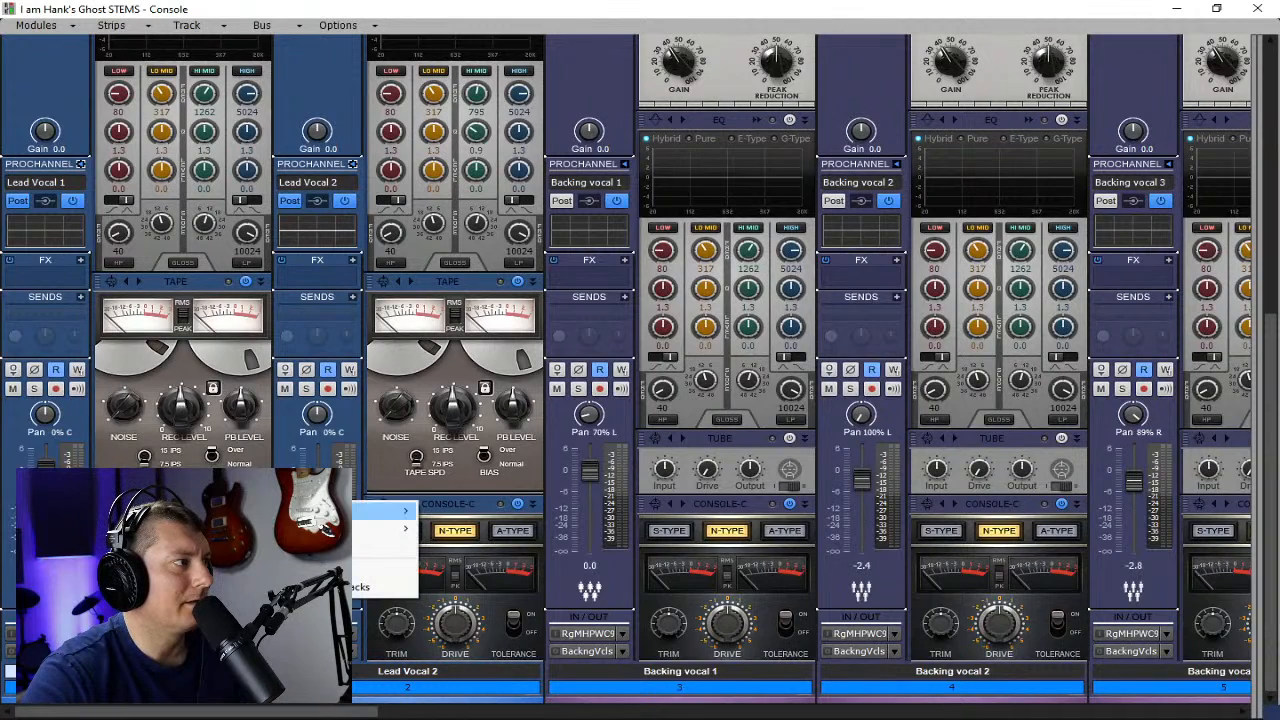
pyautogui.keyDown('ctrl'); pyautogui.click(205, 546); pyautogui.keyUp('ctrl')
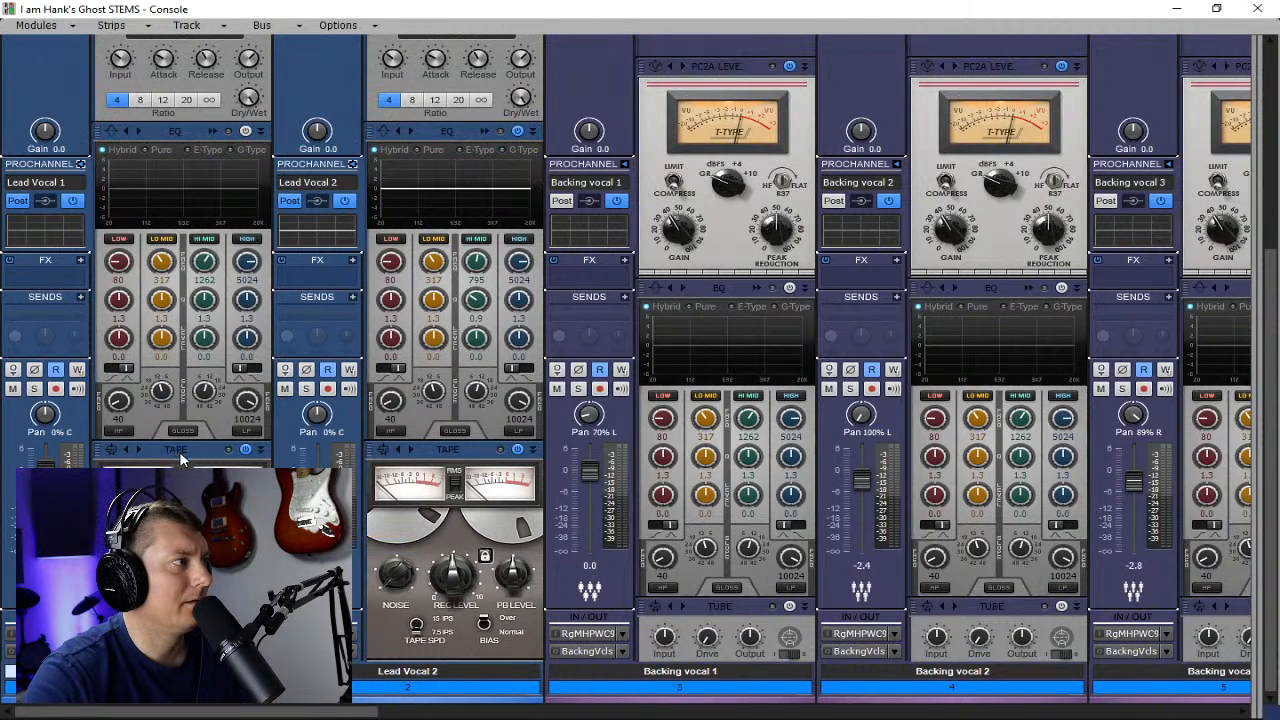
pyautogui.rightClick(179, 452)
pyautogui.keyDown('ctrl'); pyautogui.click(210, 498); pyautogui.keyUp('ctrl')
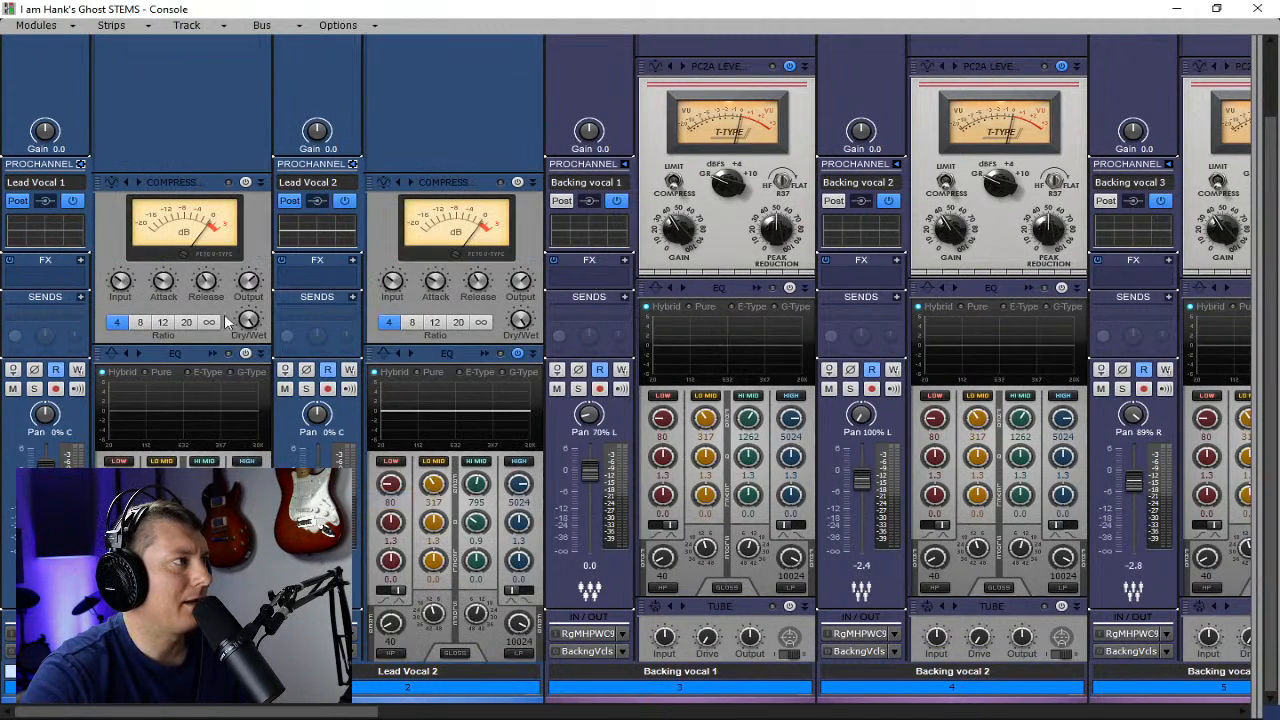
pyautogui.rightClick(172, 186)
pyautogui.keyDown('ctrl'); pyautogui.click(229, 229); pyautogui.keyUp('ctrl')
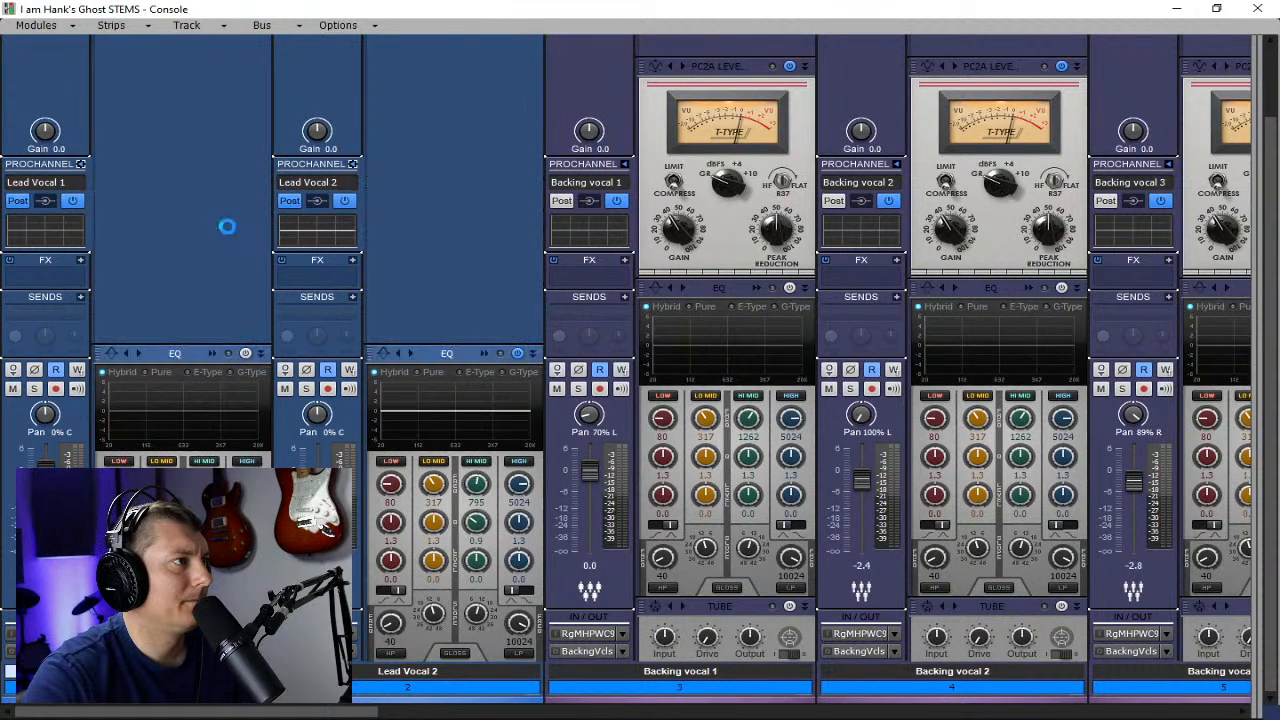
# - Remove the Tube and PC2A leveler modules from the backing vocals and the other selected tracks
pyautogui.rightClick(710, 606)
pyautogui.keyDown('ctrl'); pyautogui.click(760, 647); pyautogui.keyUp('ctrl')
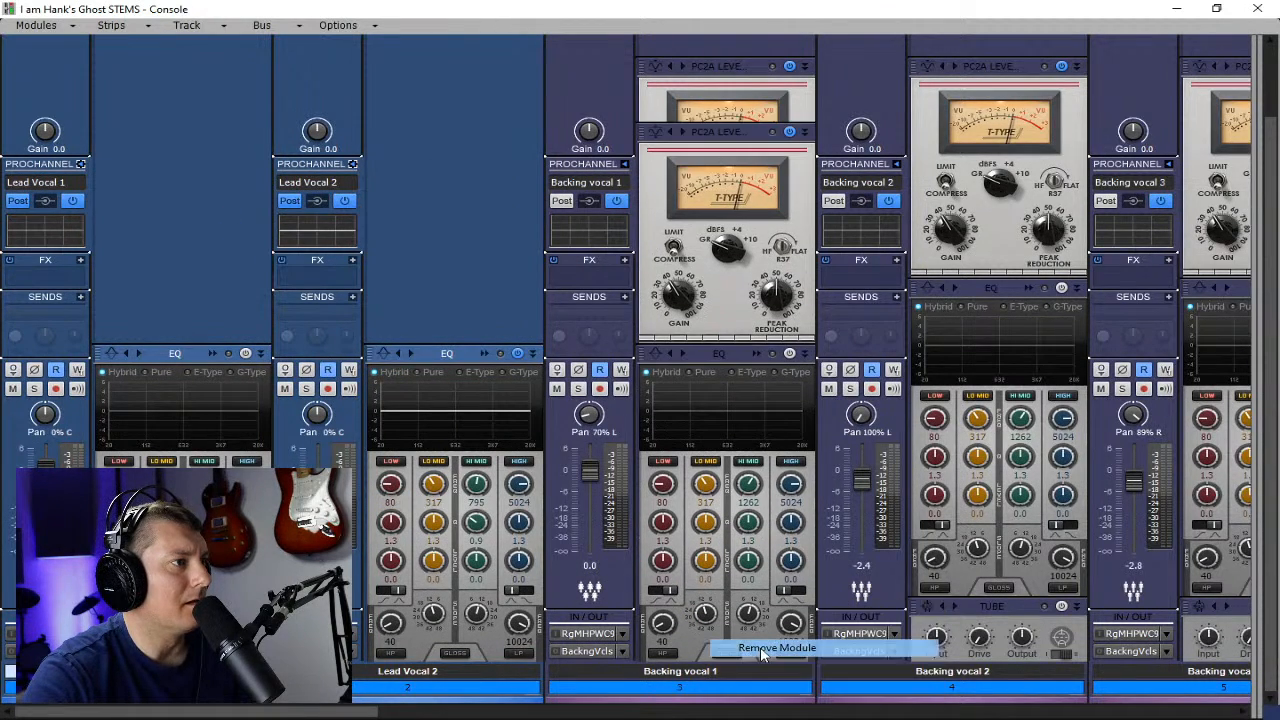
pyautogui.rightClick(704, 131)
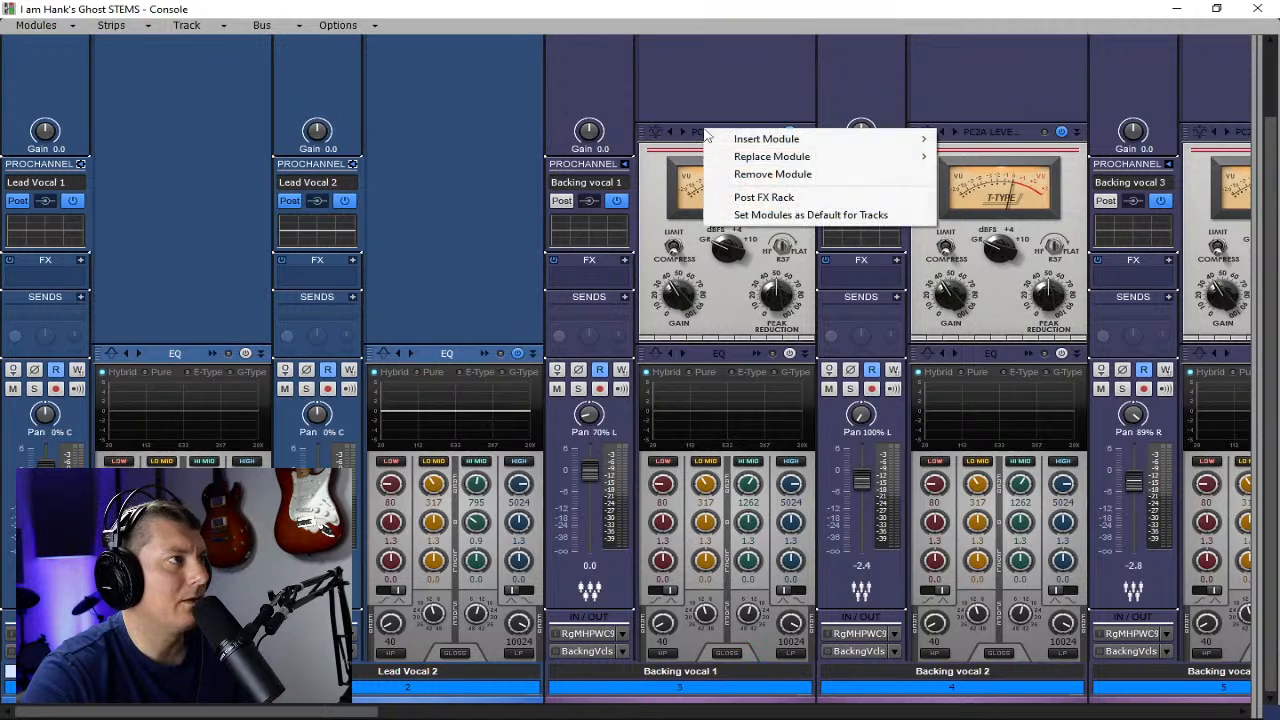
pyautogui.keyDown('ctrl'); pyautogui.click(750, 176); pyautogui.keyUp('ctrl')
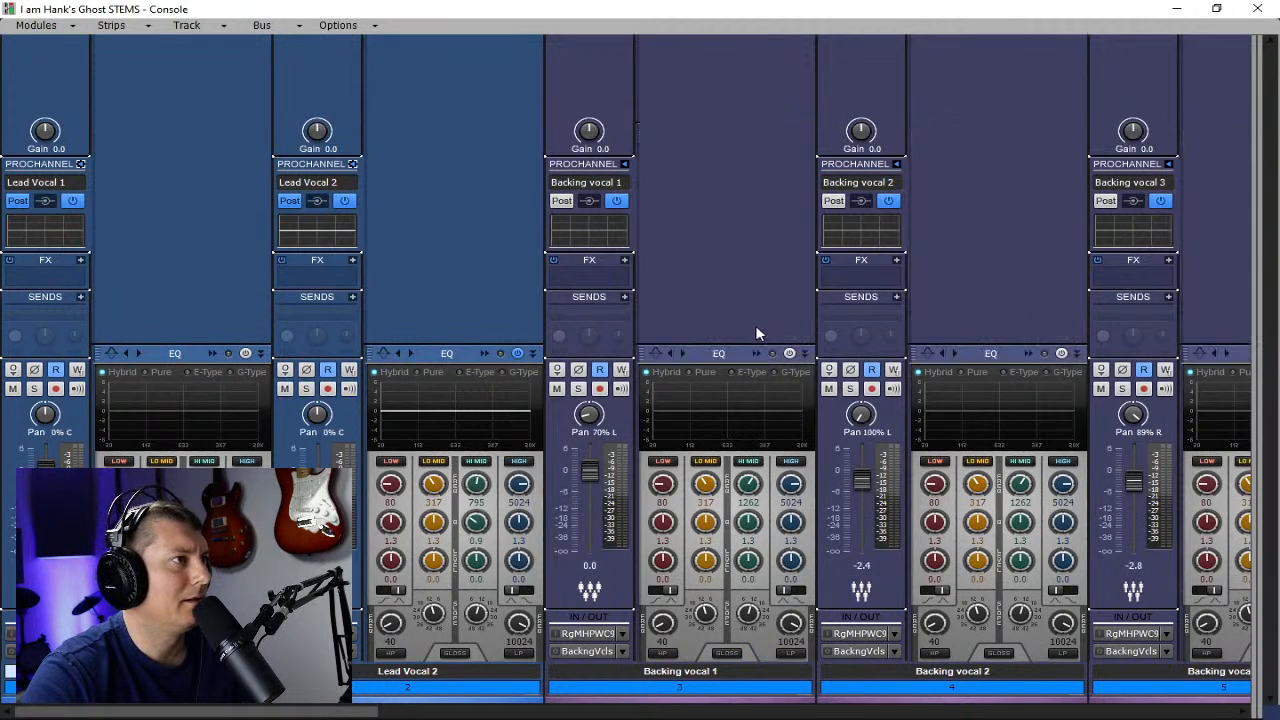
# - Switch on the EQ modules of all selected tracks, including Acoustic Guitar and Lead Vocal 2, and collapse their ProChannels
pyautogui.moveTo(370, 711); pyautogui.dragTo(836, 705)
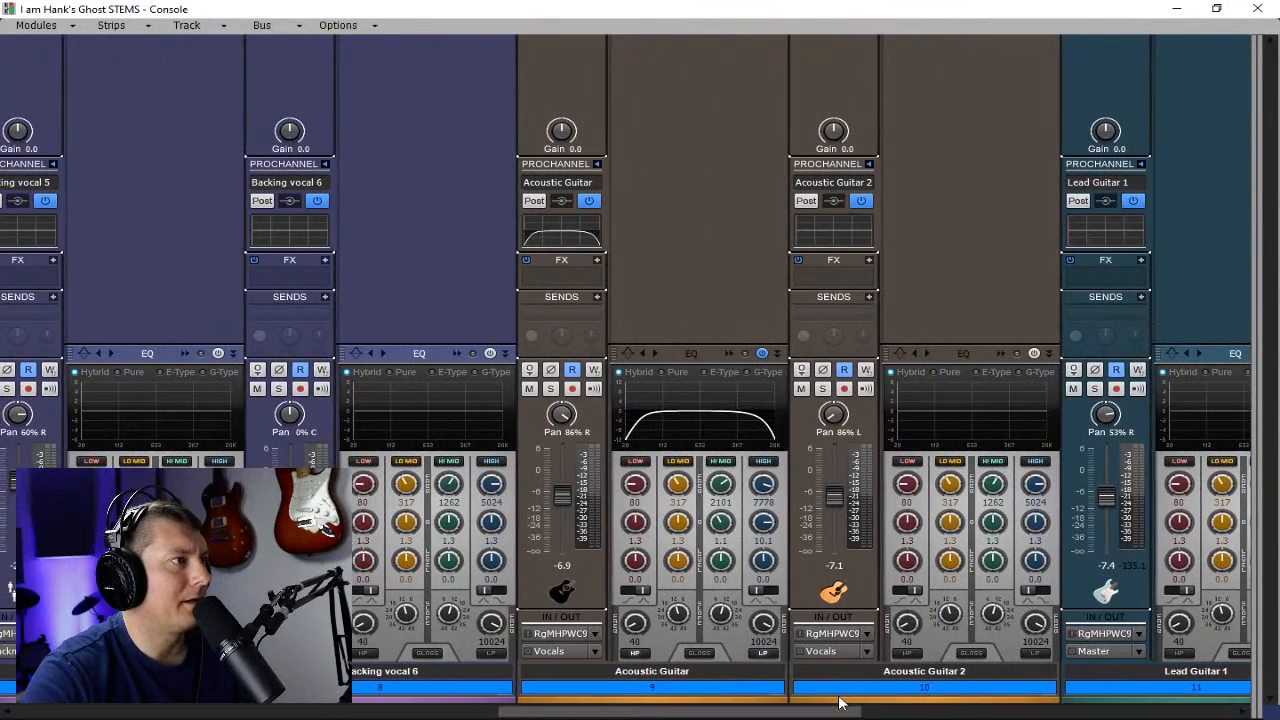
pyautogui.click(1034, 354)
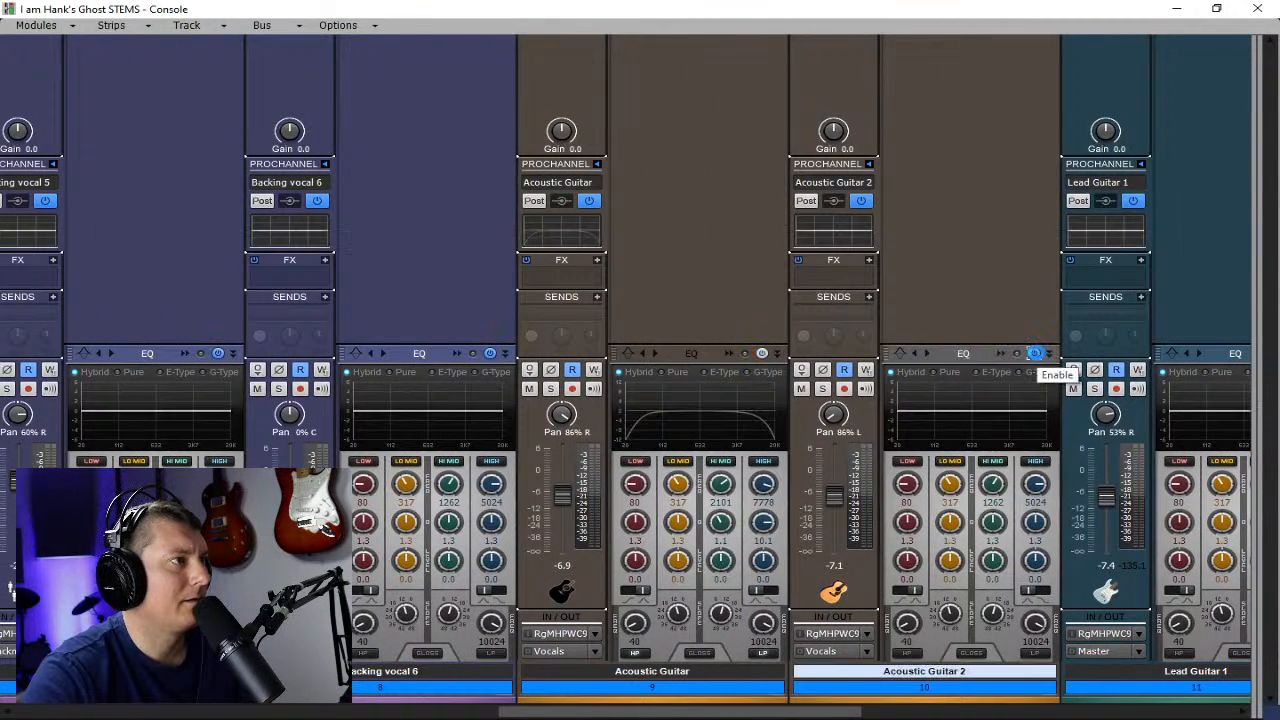
pyautogui.click(762, 355)
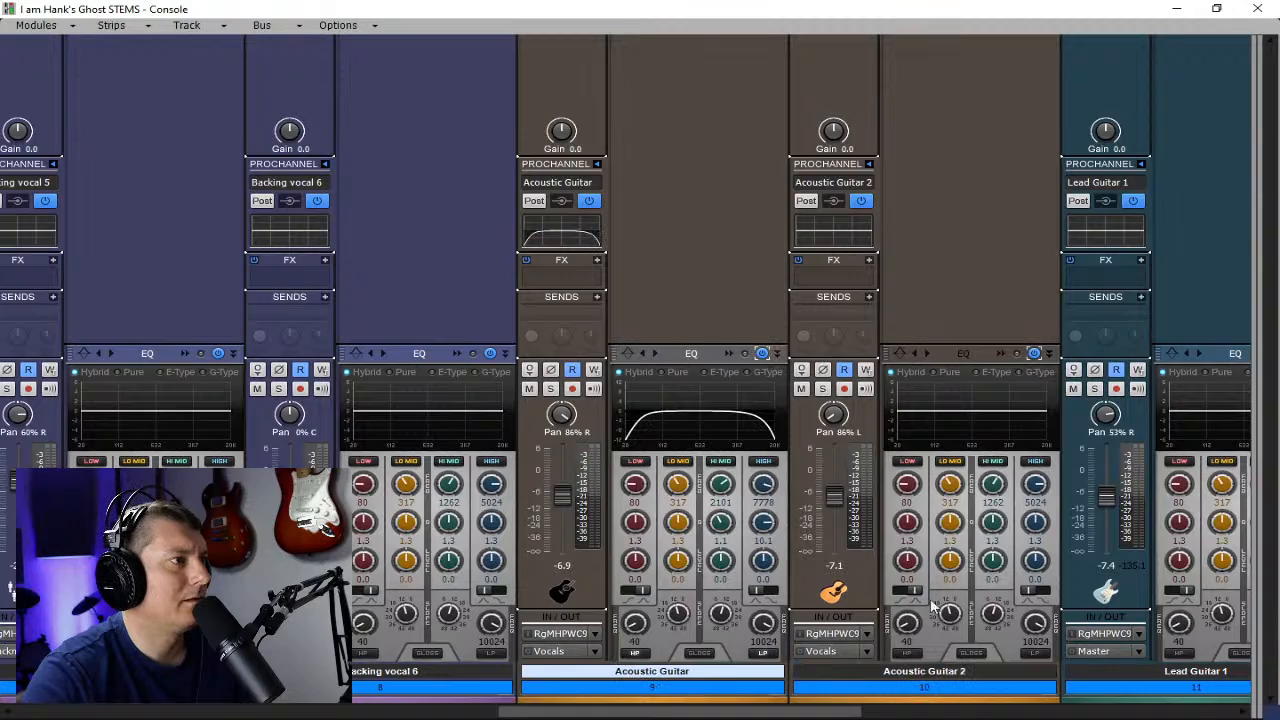
pyautogui.moveTo(845, 711); pyautogui.dragTo(359, 711)
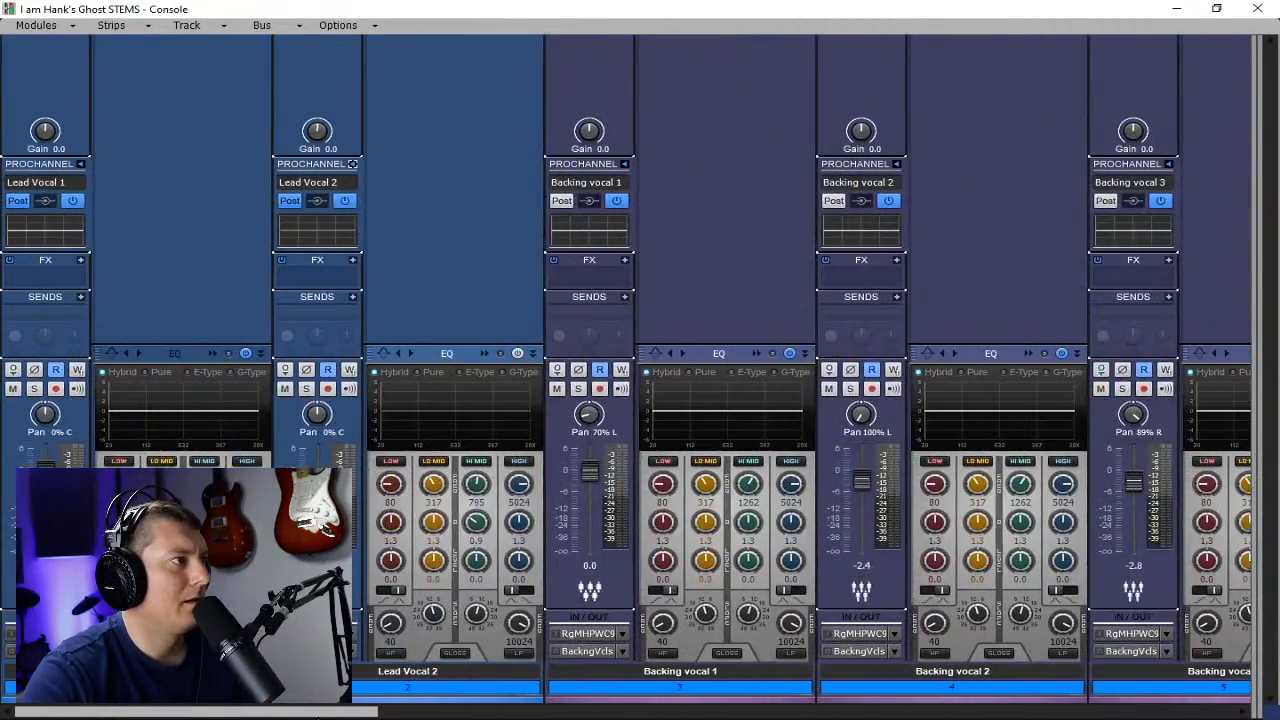
pyautogui.click(517, 354)
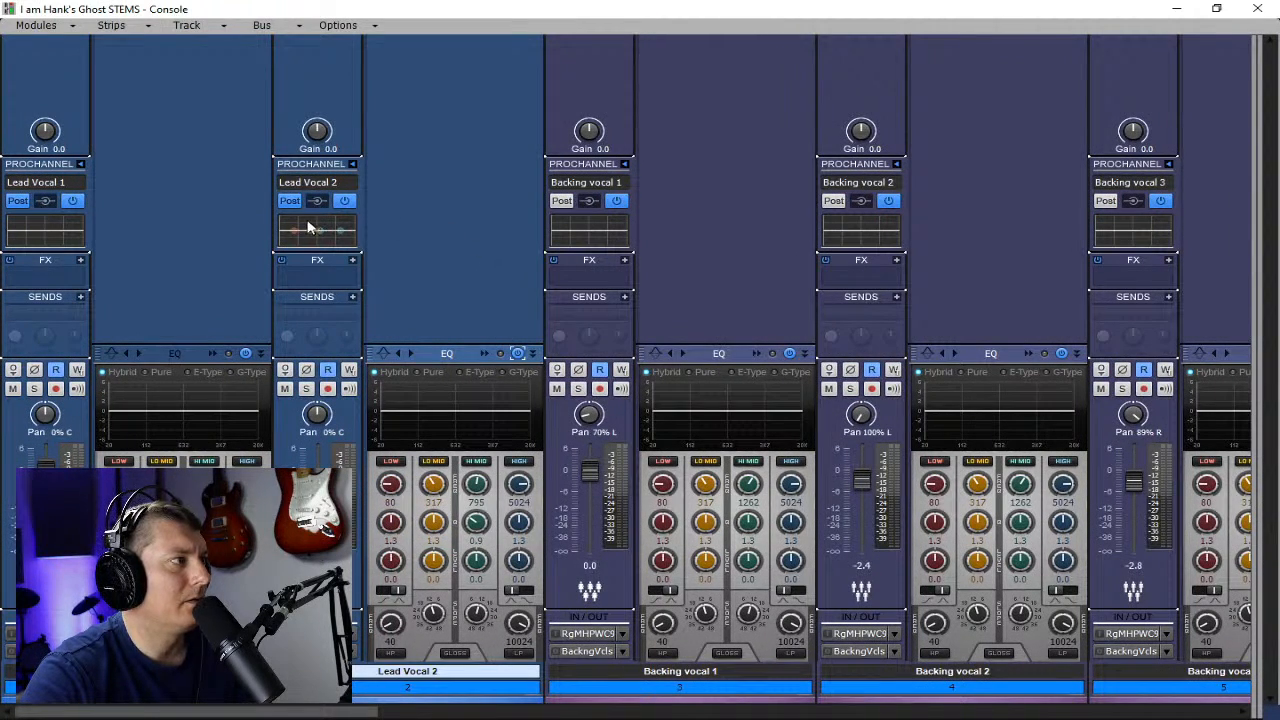
pyautogui.click(80, 166)
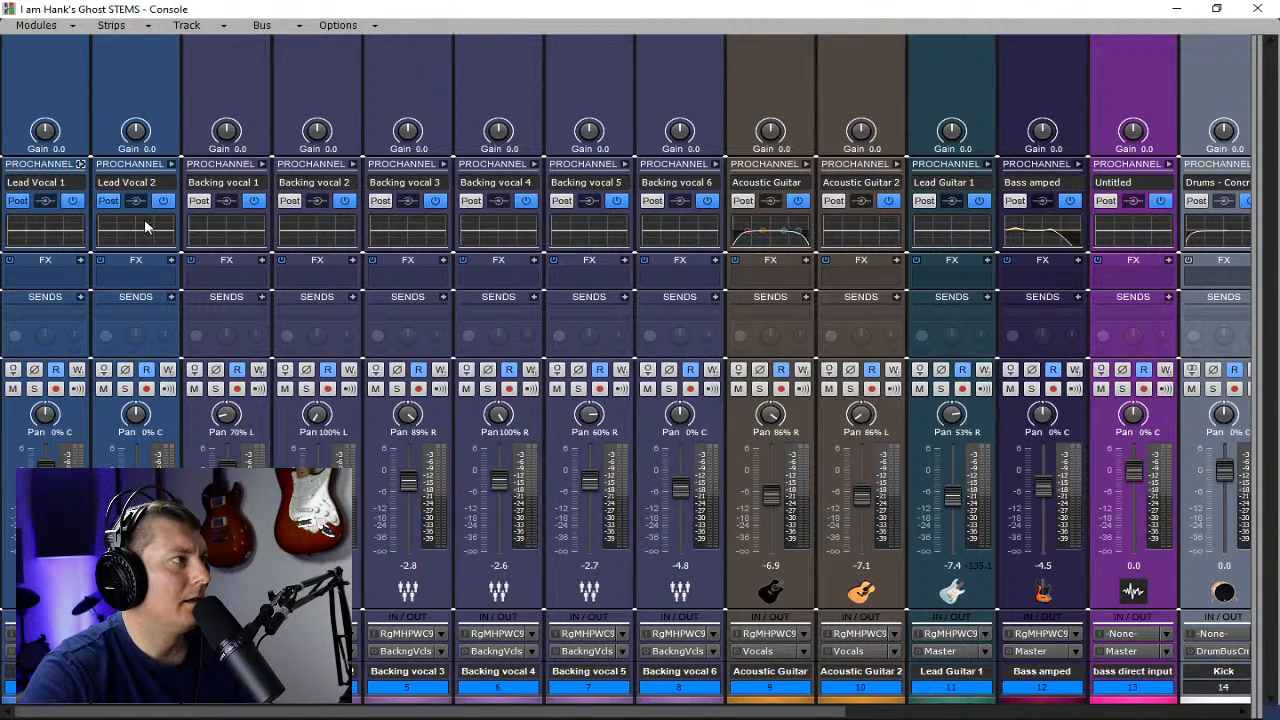
# - Enable the high-pass filter in the Lead Vocal 1 EQ and collapse its ProChannel
pyautogui.click(81, 165)
pyautogui.click(116, 640)
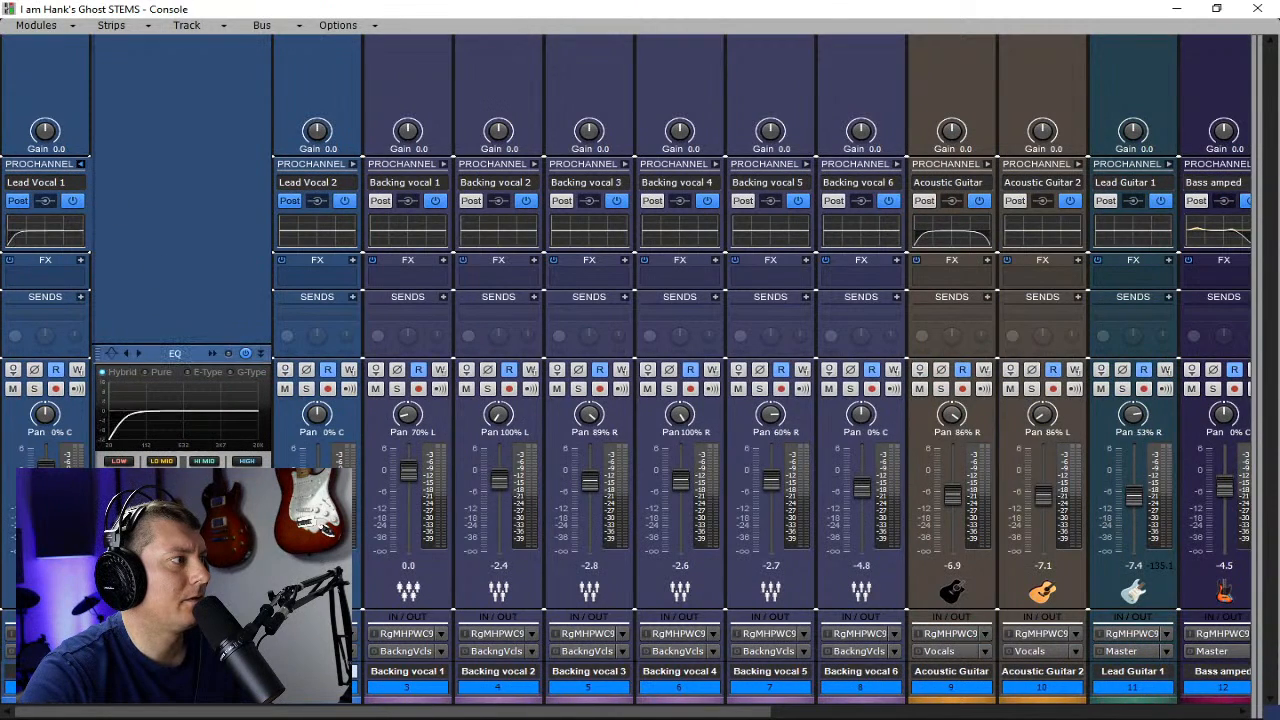
pyautogui.click(80, 165)
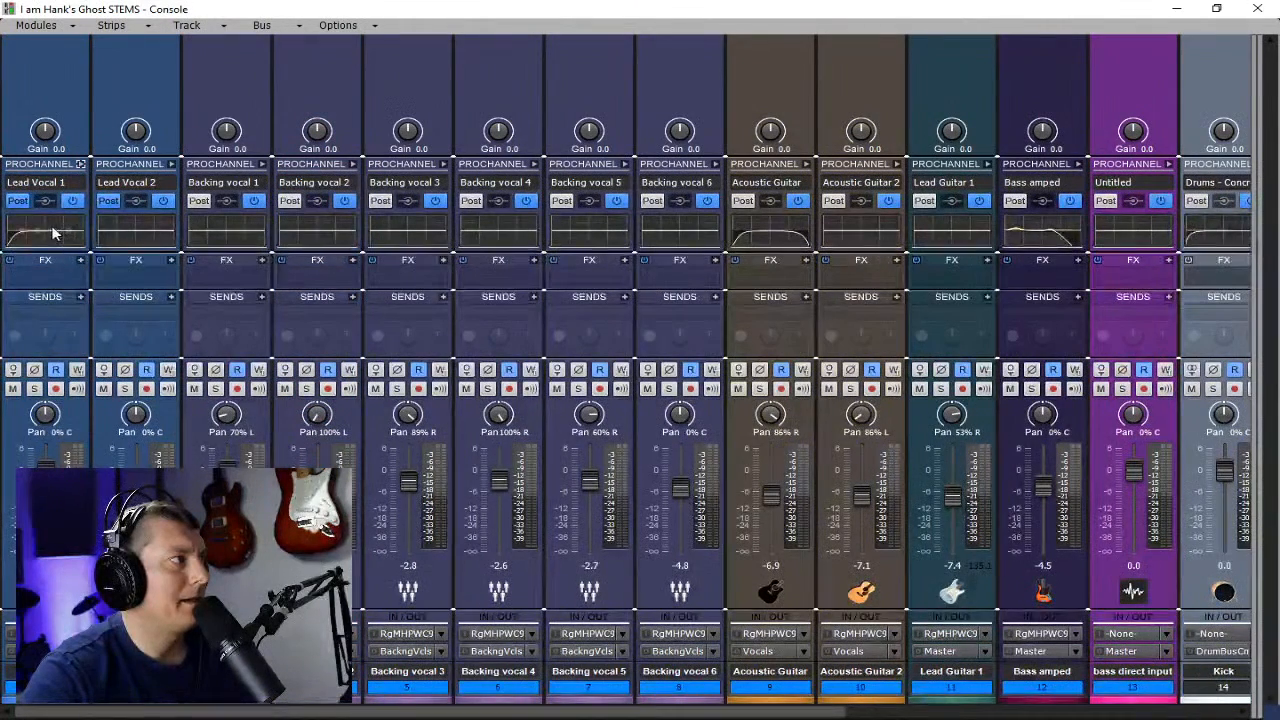
# - Copy the Lead Vocal 1 high-pass EQ curve to the tracks from Lead Vocal 2 through bass direct input
pyautogui.moveTo(134, 231); pyautogui.dragTo(852, 238)
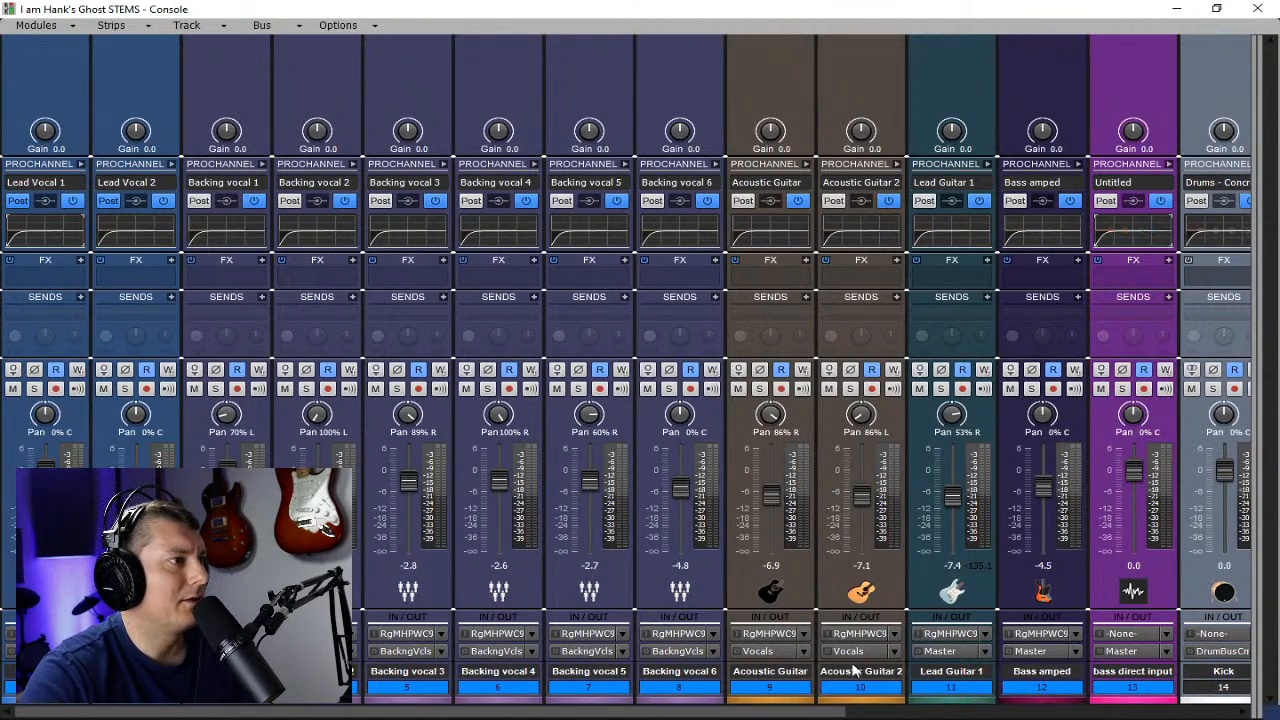
pyautogui.moveTo(815, 711); pyautogui.dragTo(591, 704)
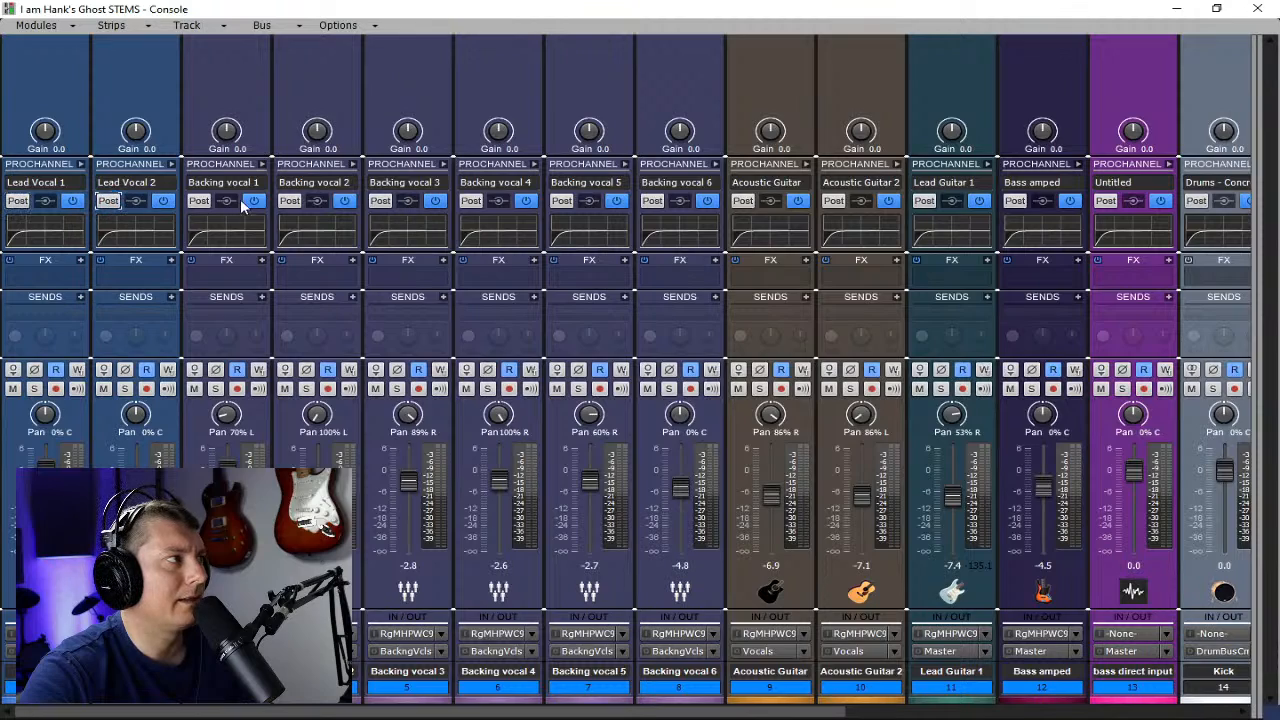
pyautogui.moveTo(297, 710)
pyautogui.mouseDown()
pyautogui.moveTo(705, 716)
pyautogui.moveTo(305, 716)
pyautogui.mouseUp()
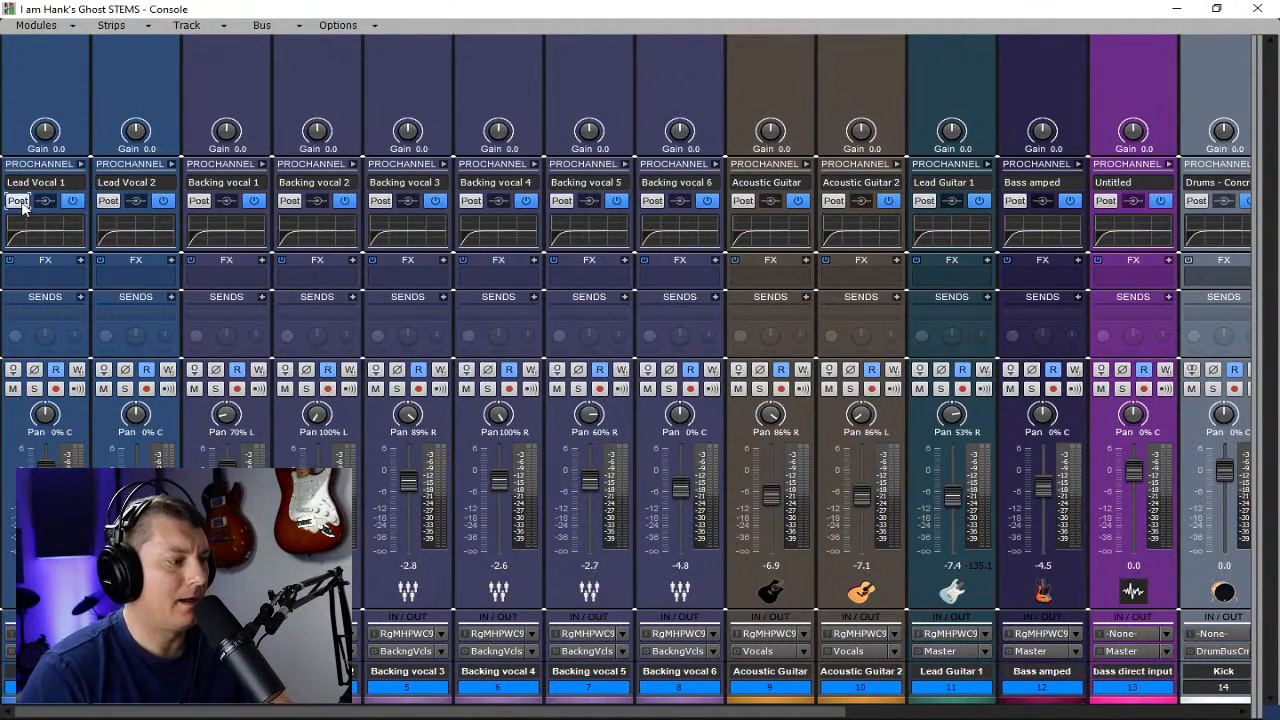
# - Check the expanded EQs of the selected tracks and extend the track selection through Track 20
pyautogui.keyDown('ctrl'); pyautogui.click(80, 164); pyautogui.keyUp('ctrl')
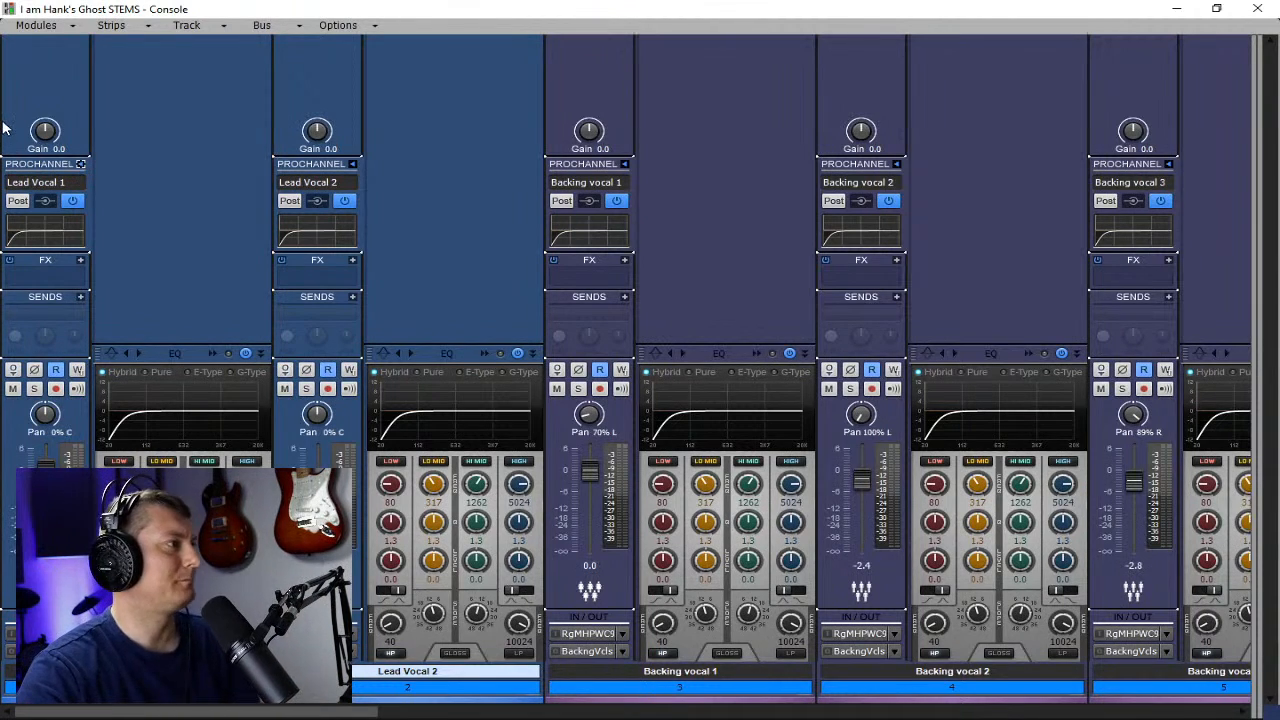
pyautogui.keyDown('ctrl'); pyautogui.click(81, 164); pyautogui.keyUp('ctrl')
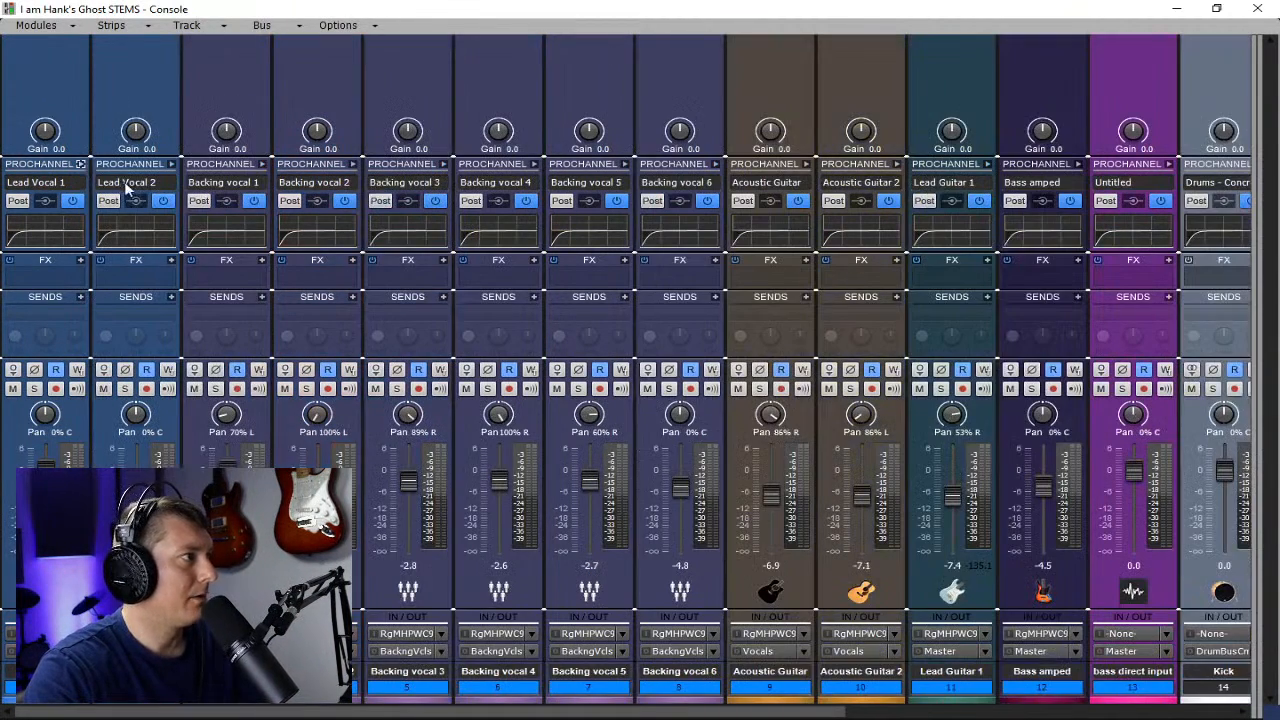
pyautogui.moveTo(305, 707); pyautogui.dragTo(693, 708)
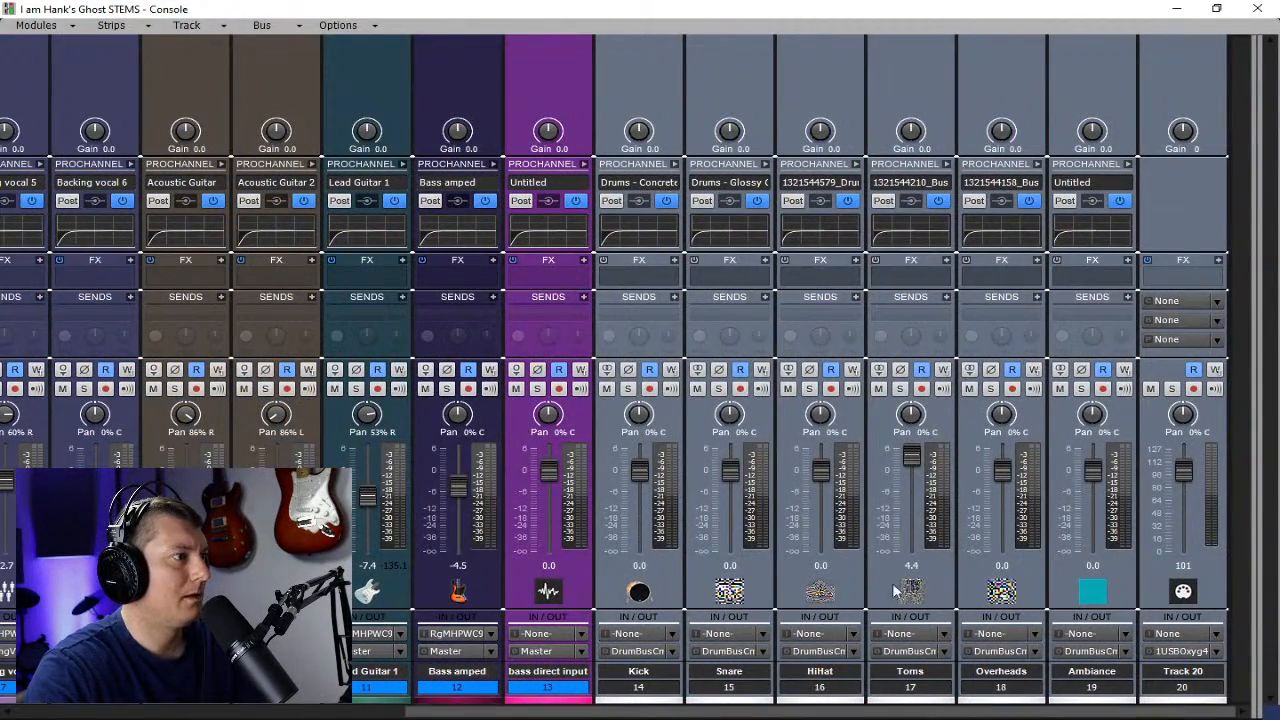
pyautogui.keyDown('shift'); pyautogui.click(1173, 689); pyautogui.keyUp('shift')
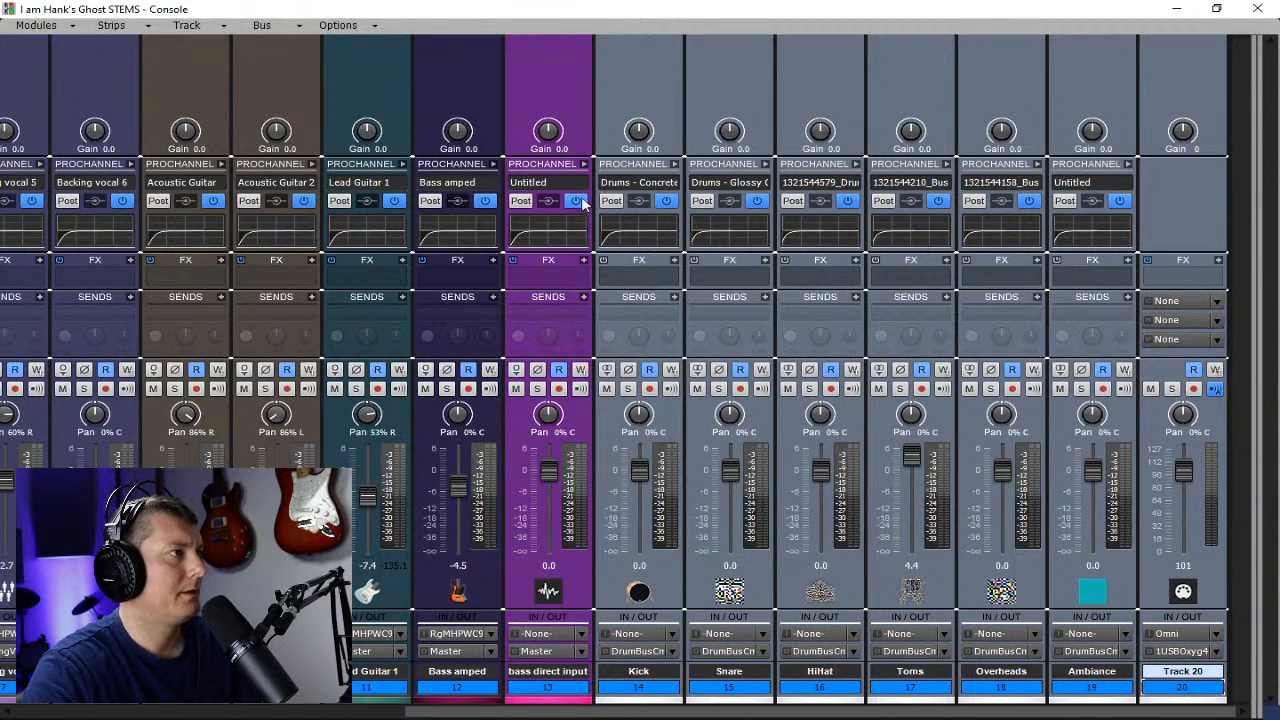
# - Remove the Saturate module from the bass direct input ProChannel and collapse the ProChannels of all selected tracks
pyautogui.click(585, 163)
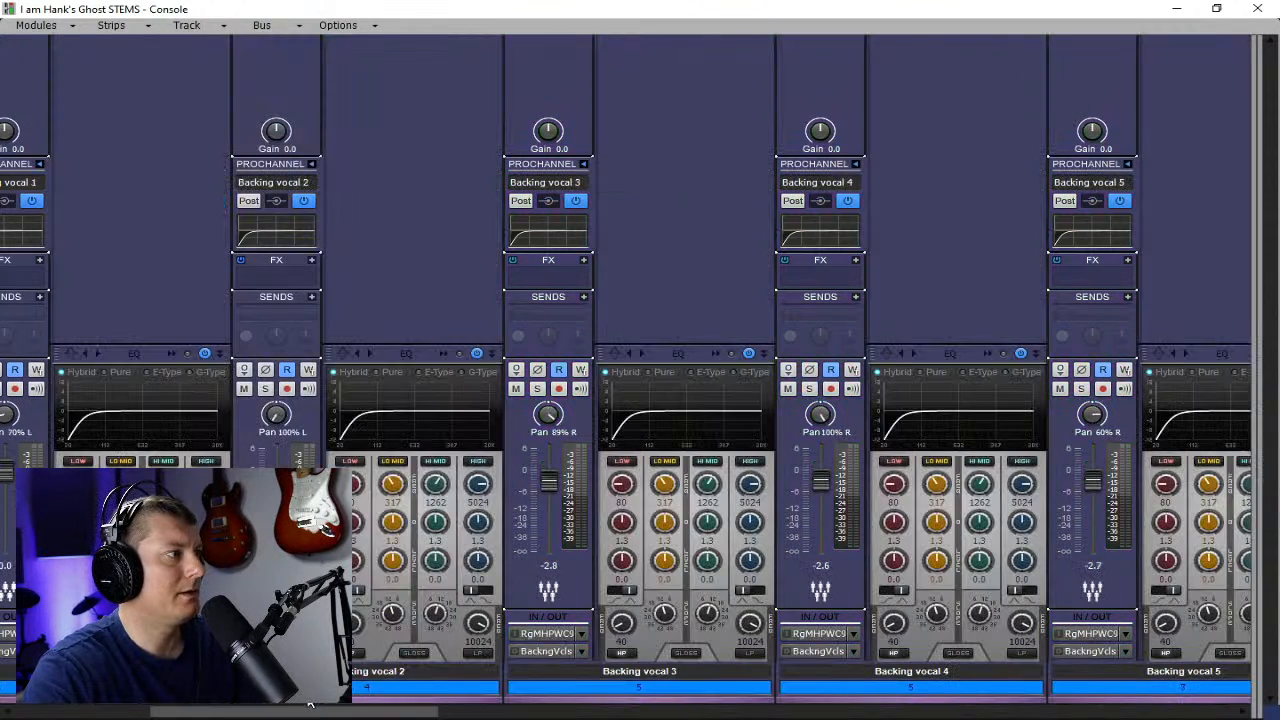
pyautogui.moveTo(231, 712); pyautogui.dragTo(91, 712)
pyautogui.moveTo(218, 712); pyautogui.dragTo(843, 716)
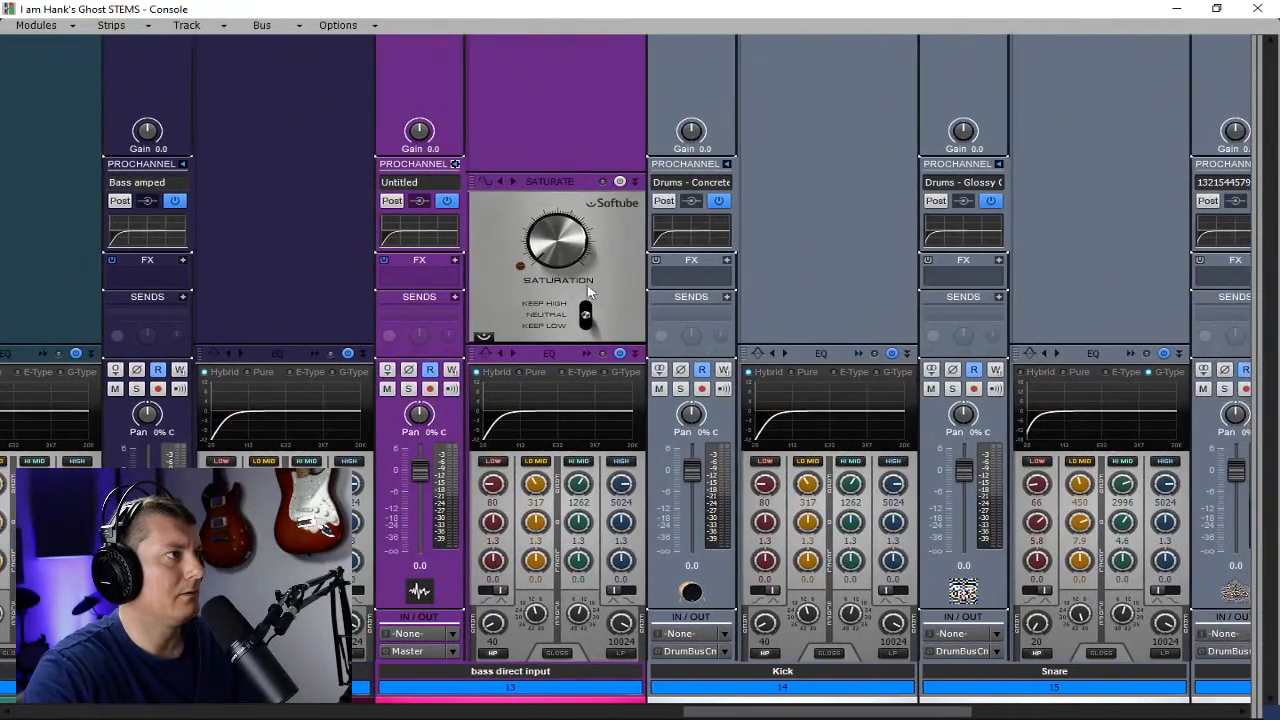
pyautogui.rightClick(542, 183)
pyautogui.click(600, 225)
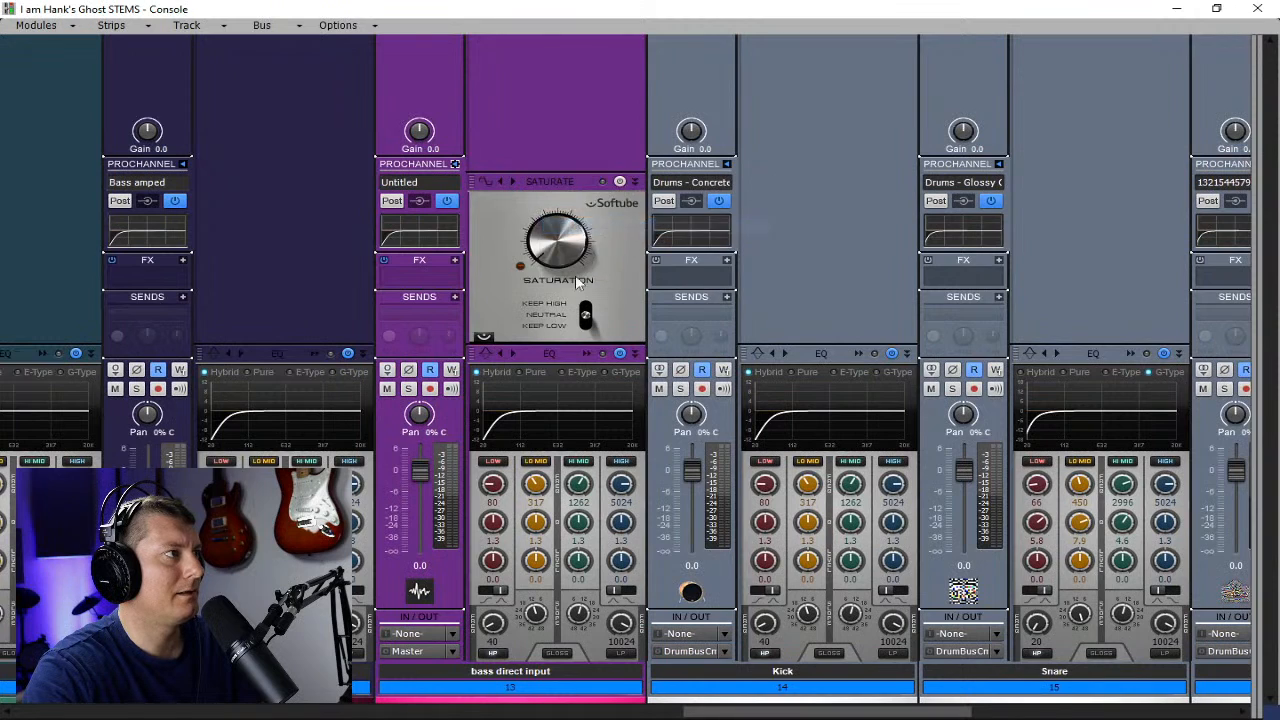
pyautogui.moveTo(720, 714); pyautogui.dragTo(56, 714)
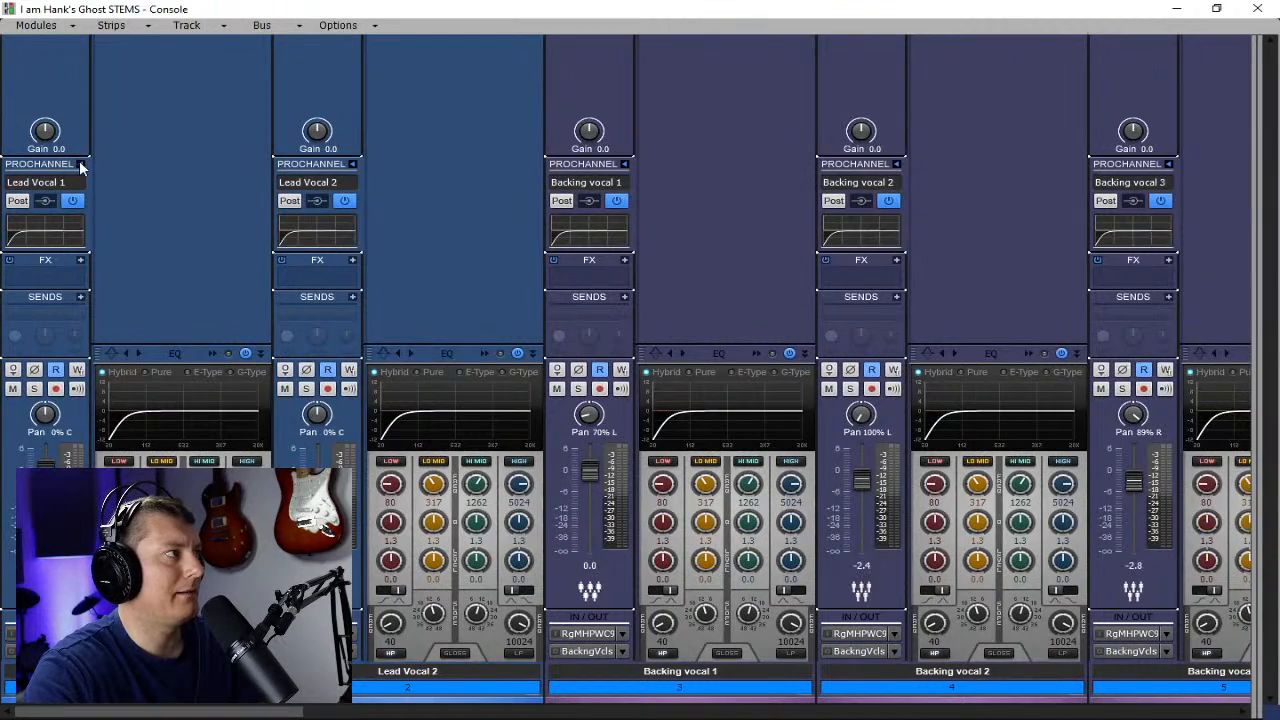
pyautogui.keyDown('ctrl'); pyautogui.click(82, 164); pyautogui.keyUp('ctrl')
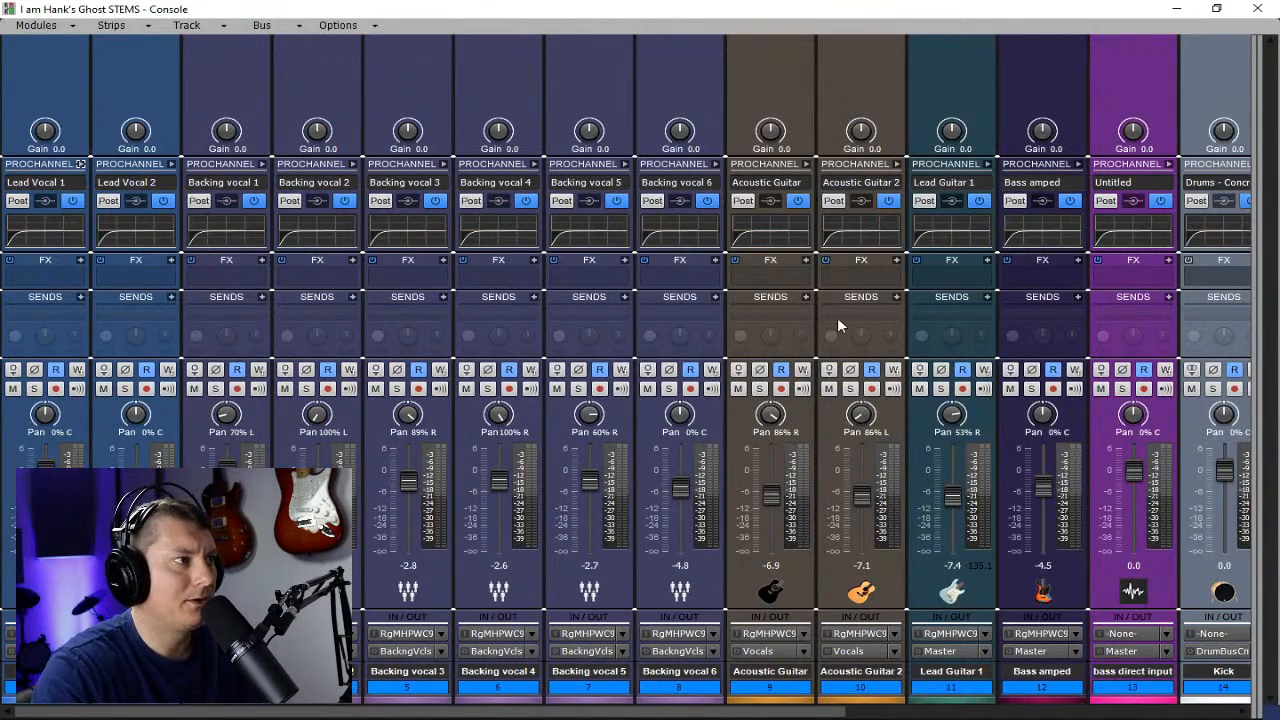
# - Reset the pan to centre on Backing vocals 1 through 5, both acoustic guitars and Lead Guitar 1
pyautogui.moveTo(706, 712)
pyautogui.mouseDown()
pyautogui.moveTo(855, 713)
pyautogui.moveTo(706, 713)
pyautogui.mouseUp()
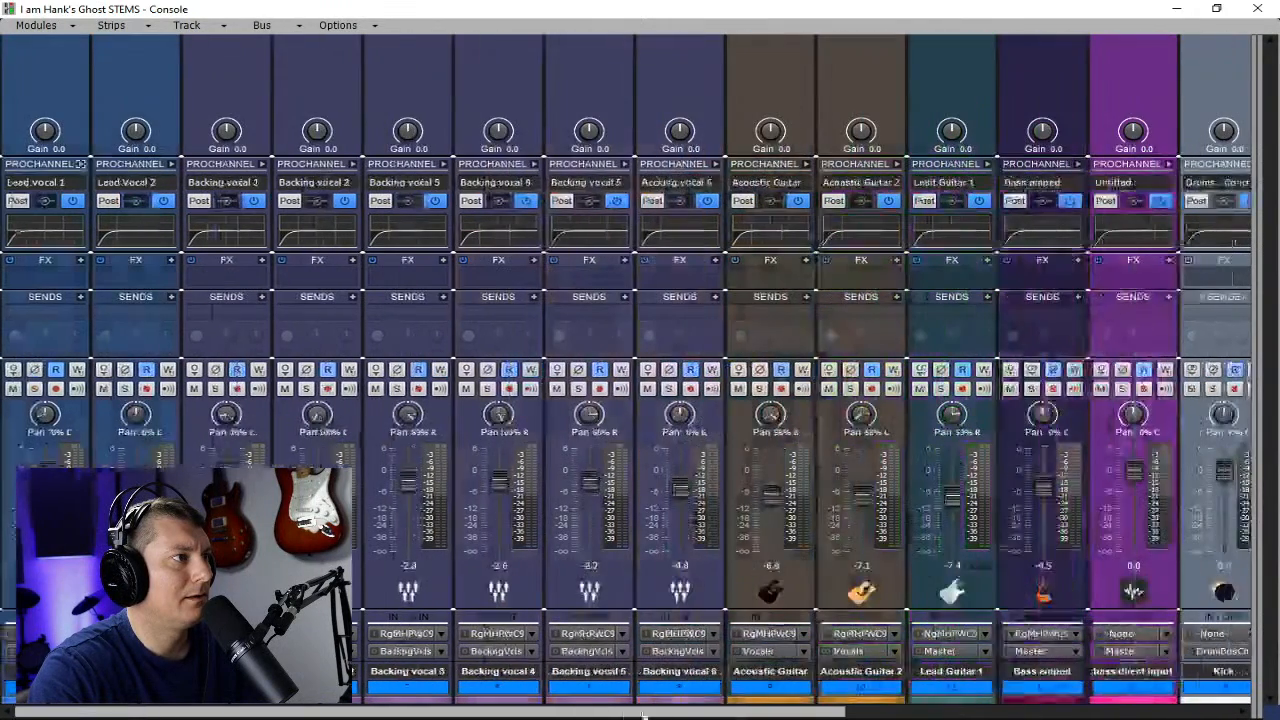
pyautogui.keyDown('alt'); pyautogui.click(226, 414); pyautogui.keyUp('alt')
pyautogui.keyDown('alt'); pyautogui.click(317, 414); pyautogui.keyUp('alt')
pyautogui.keyDown('alt'); pyautogui.click(407, 414); pyautogui.keyUp('alt')
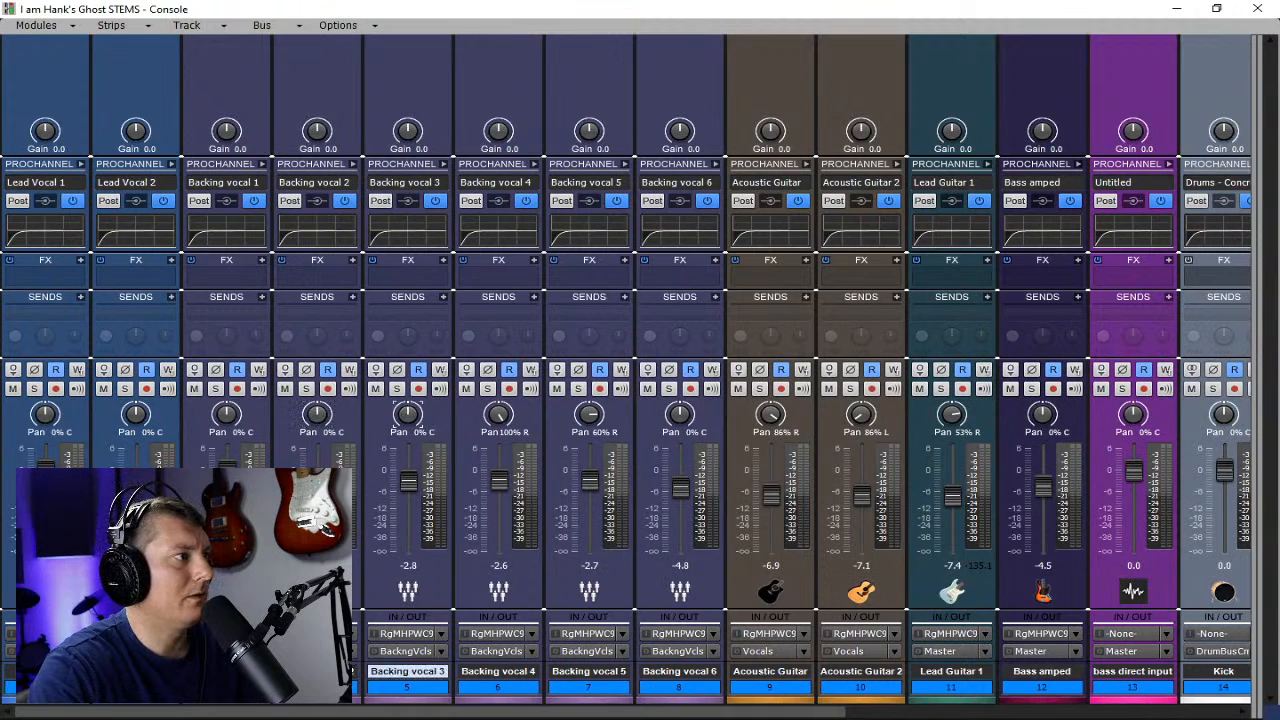
pyautogui.keyDown('alt'); pyautogui.click(498, 414); pyautogui.keyUp('alt')
pyautogui.keyDown('alt'); pyautogui.click(589, 414); pyautogui.keyUp('alt')
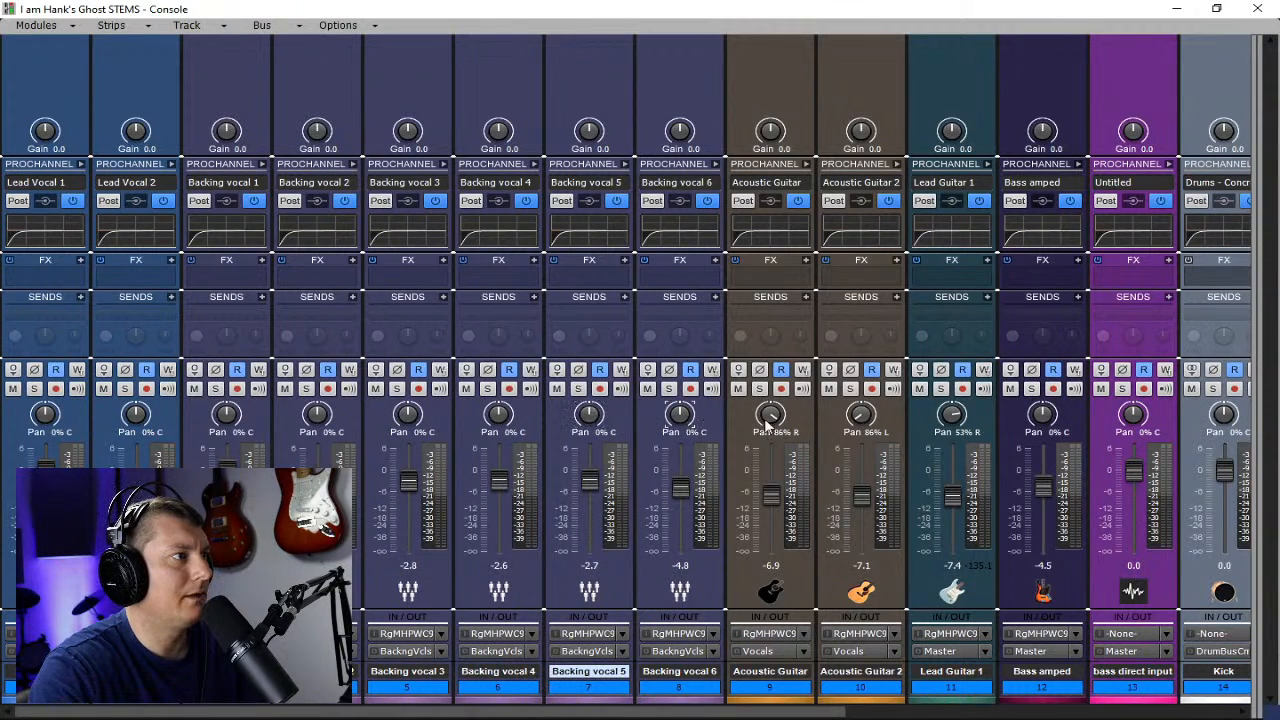
pyautogui.keyDown('alt'); pyautogui.click(770, 414); pyautogui.keyUp('alt')
pyautogui.keyDown('alt'); pyautogui.click(861, 414); pyautogui.keyUp('alt')
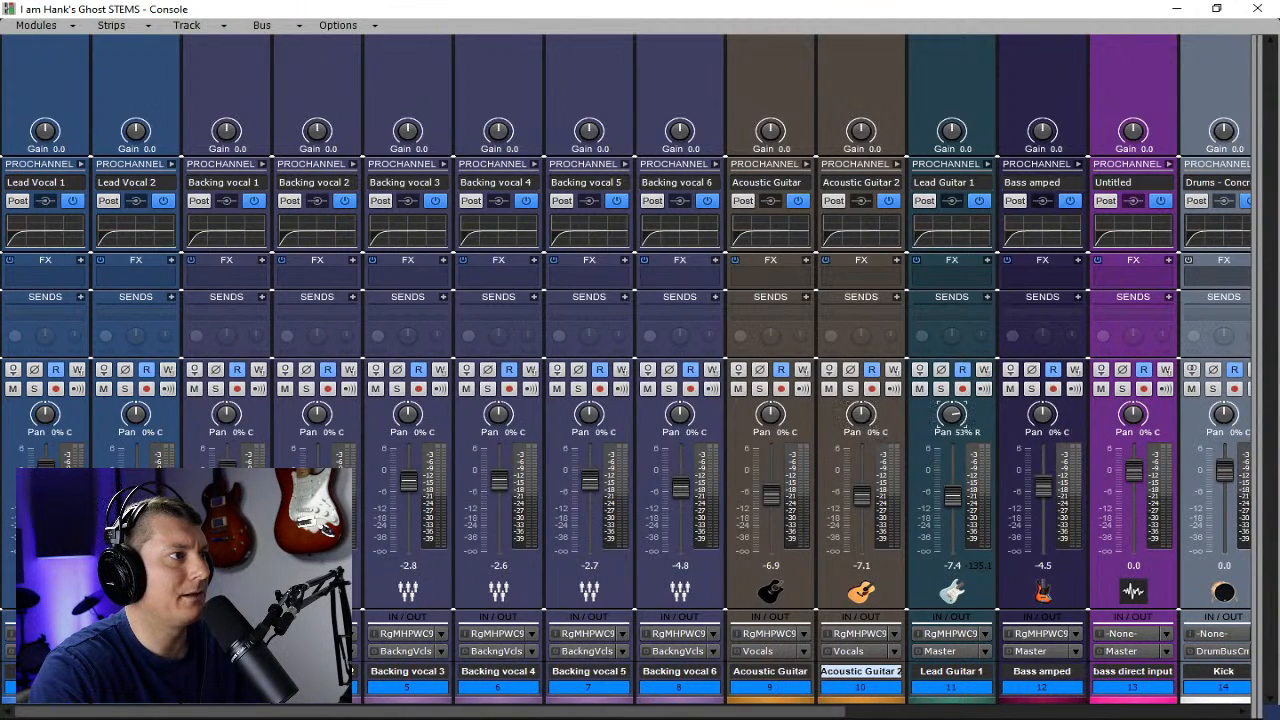
pyautogui.keyDown('alt'); pyautogui.click(952, 414); pyautogui.keyUp('alt')
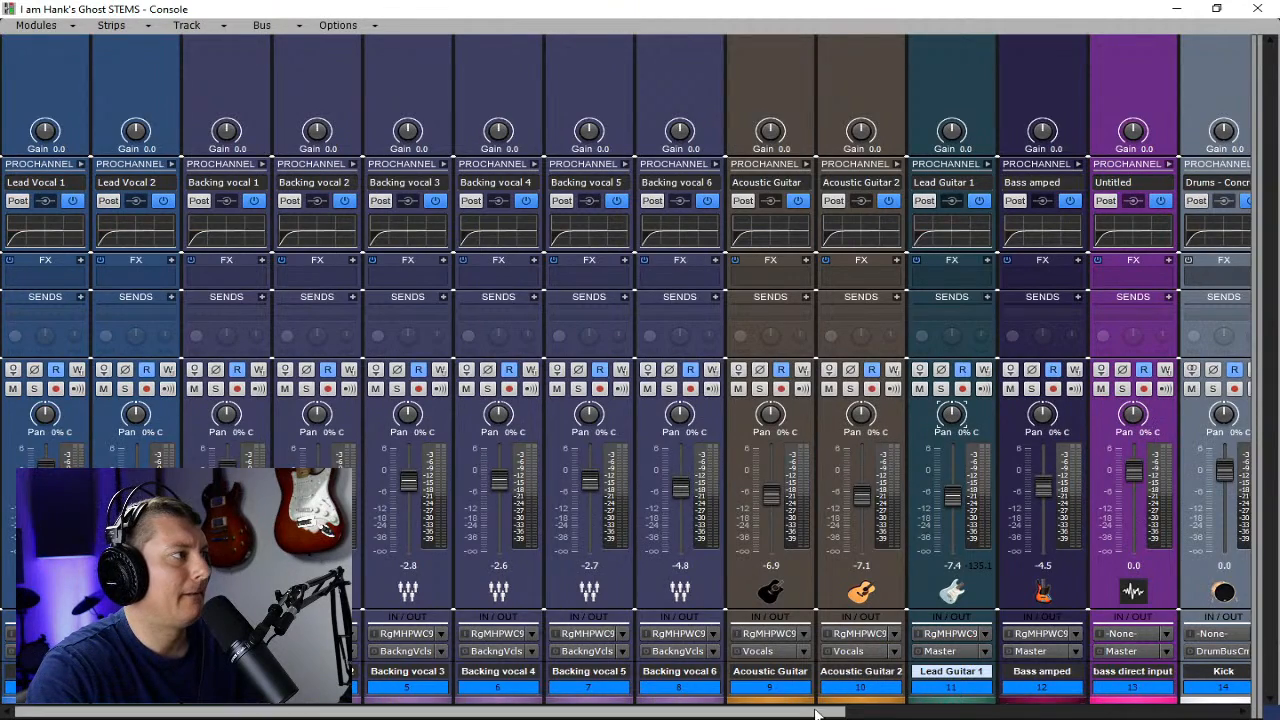
# - Widen the bus pane, select all buses from Master to Metronome and expand their ProChannels
pyautogui.moveTo(815, 712); pyautogui.dragTo(1237, 681)
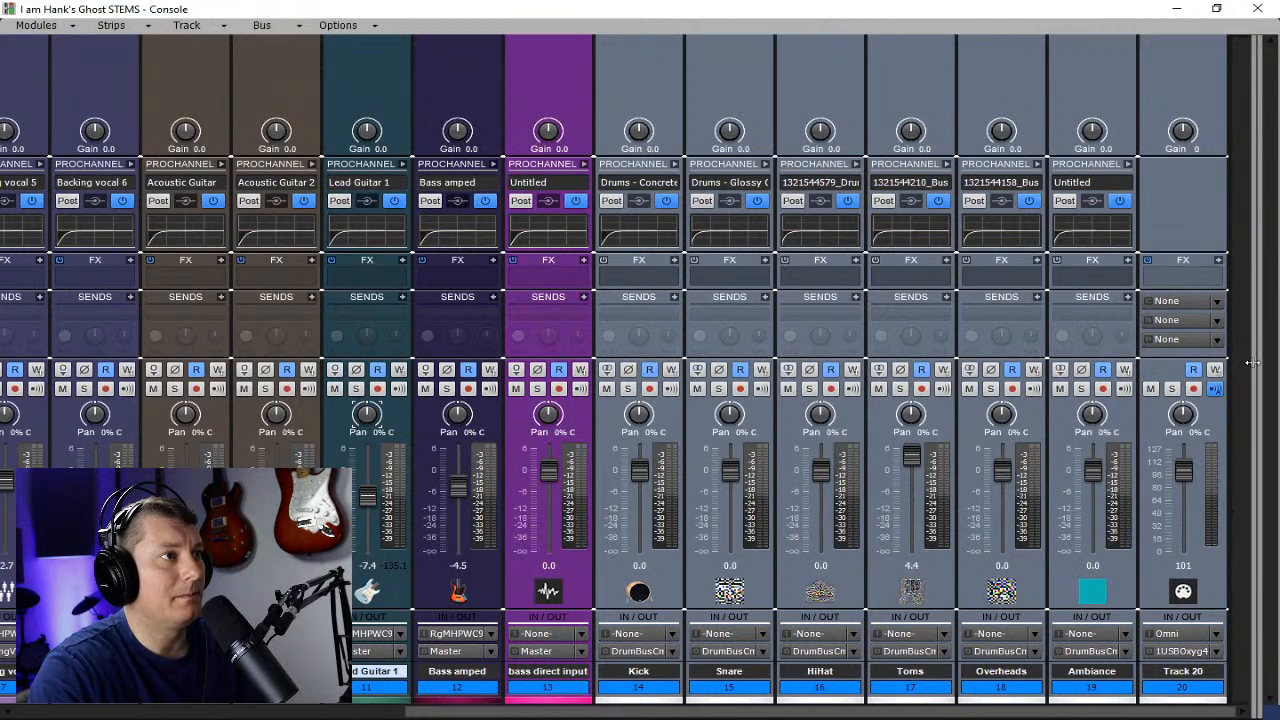
pyautogui.moveTo(1250, 363); pyautogui.dragTo(384, 472)
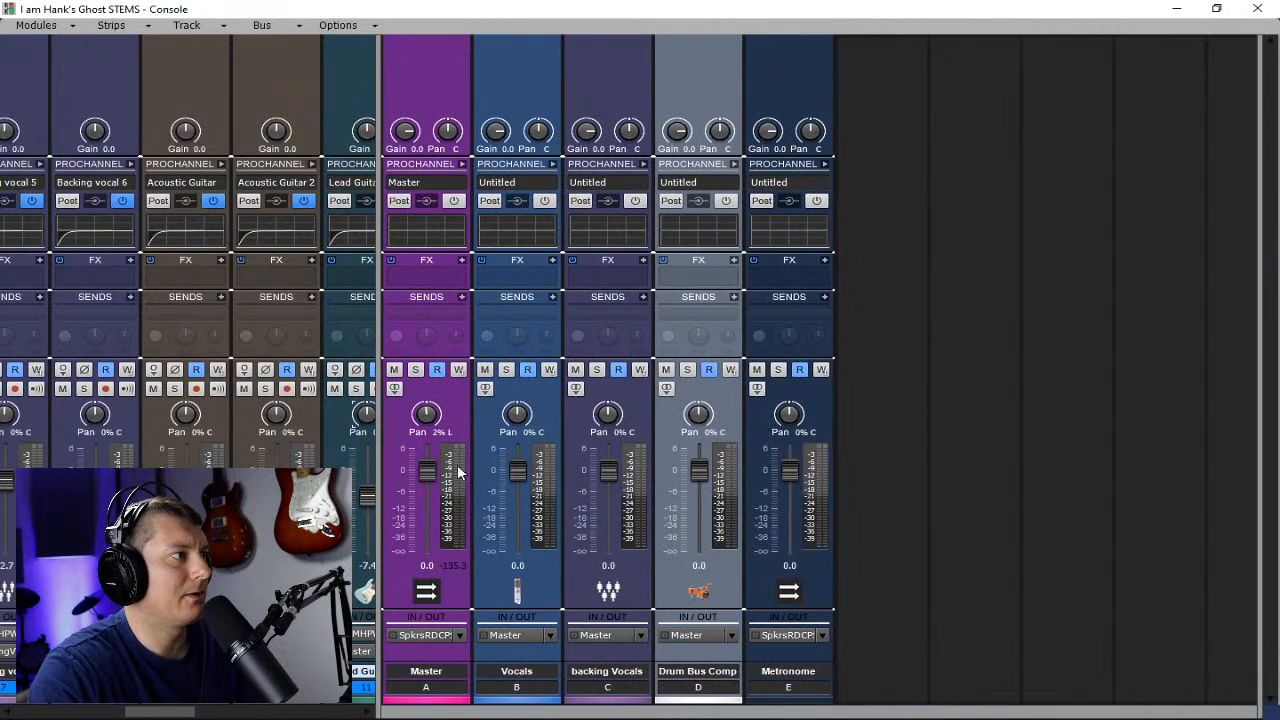
pyautogui.click(468, 689)
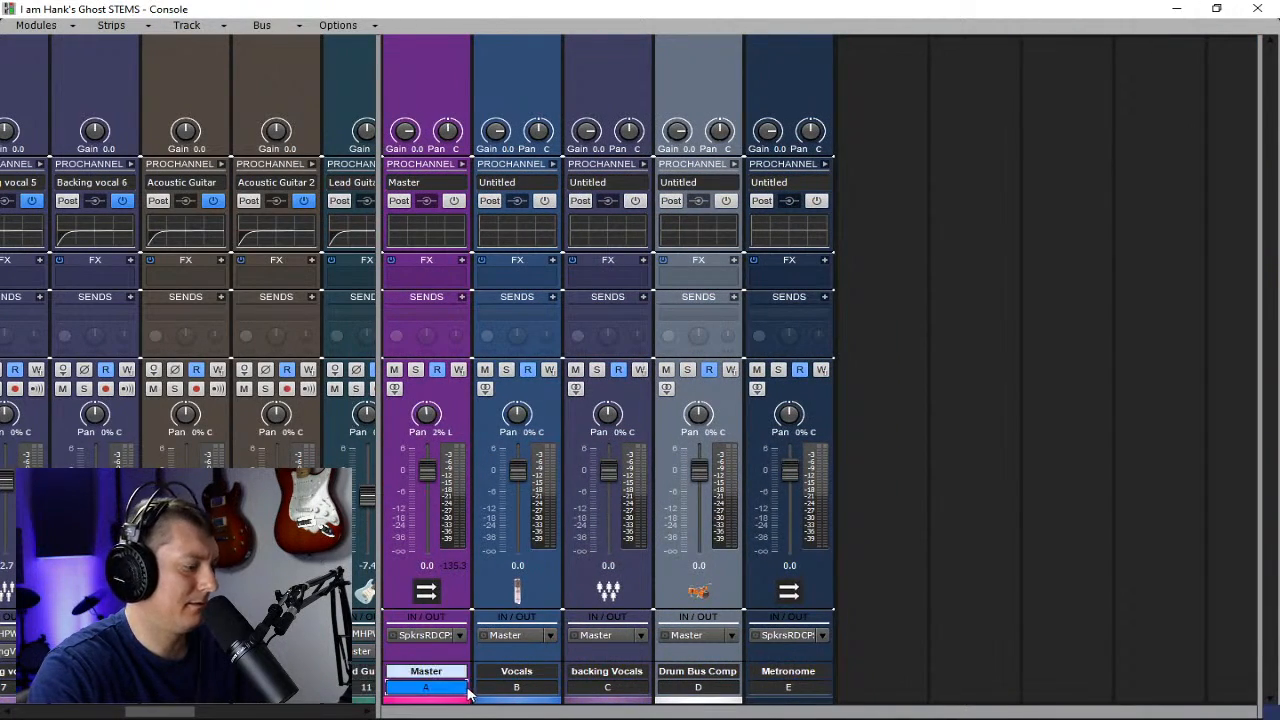
pyautogui.hotkey('ctrl', 'a')
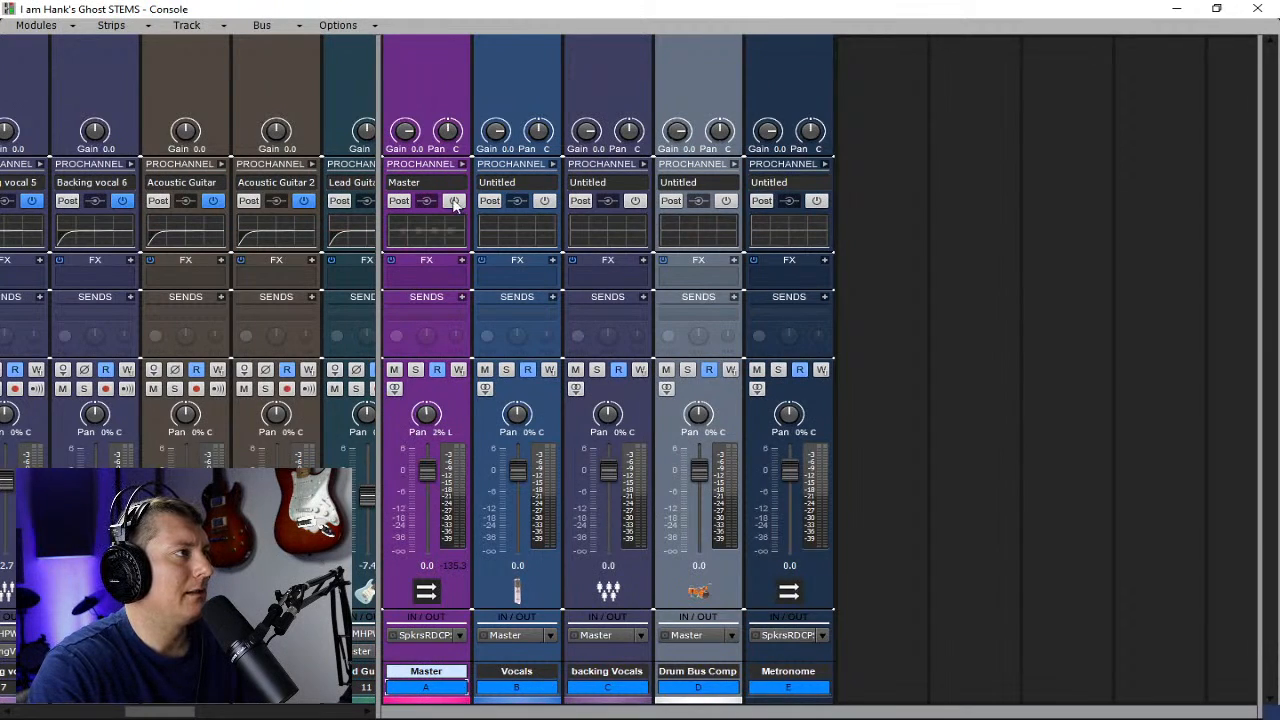
pyautogui.click(462, 163)
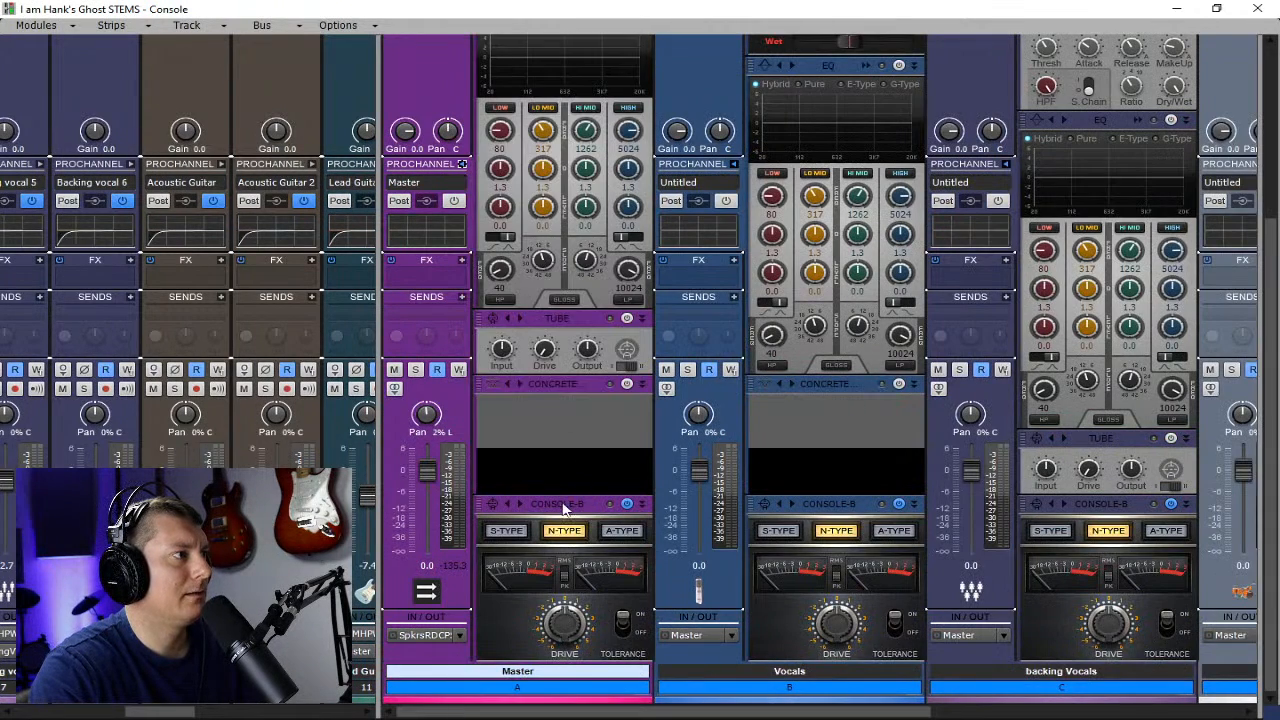
# - Remove the Console-B, Tube and Concrete modules from the ProChannels of the selected buses
pyautogui.rightClick(563, 507)
pyautogui.click(650, 546)
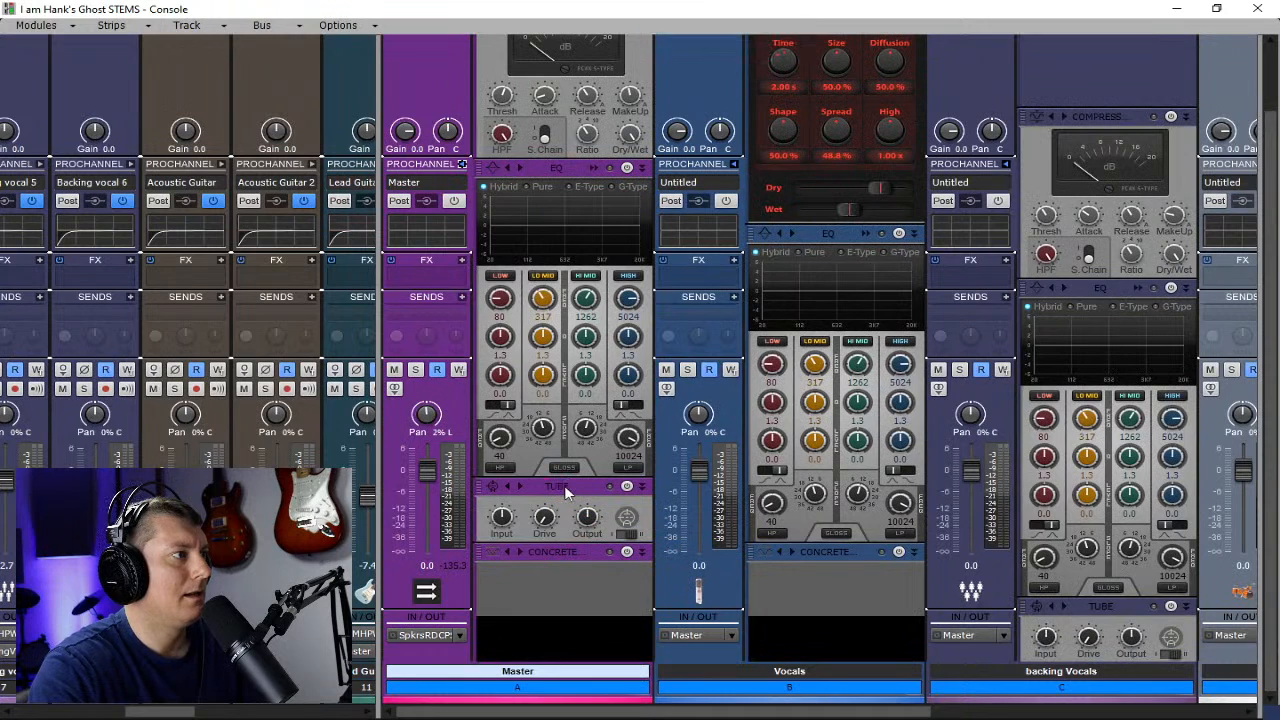
pyautogui.rightClick(565, 492)
pyautogui.click(607, 529)
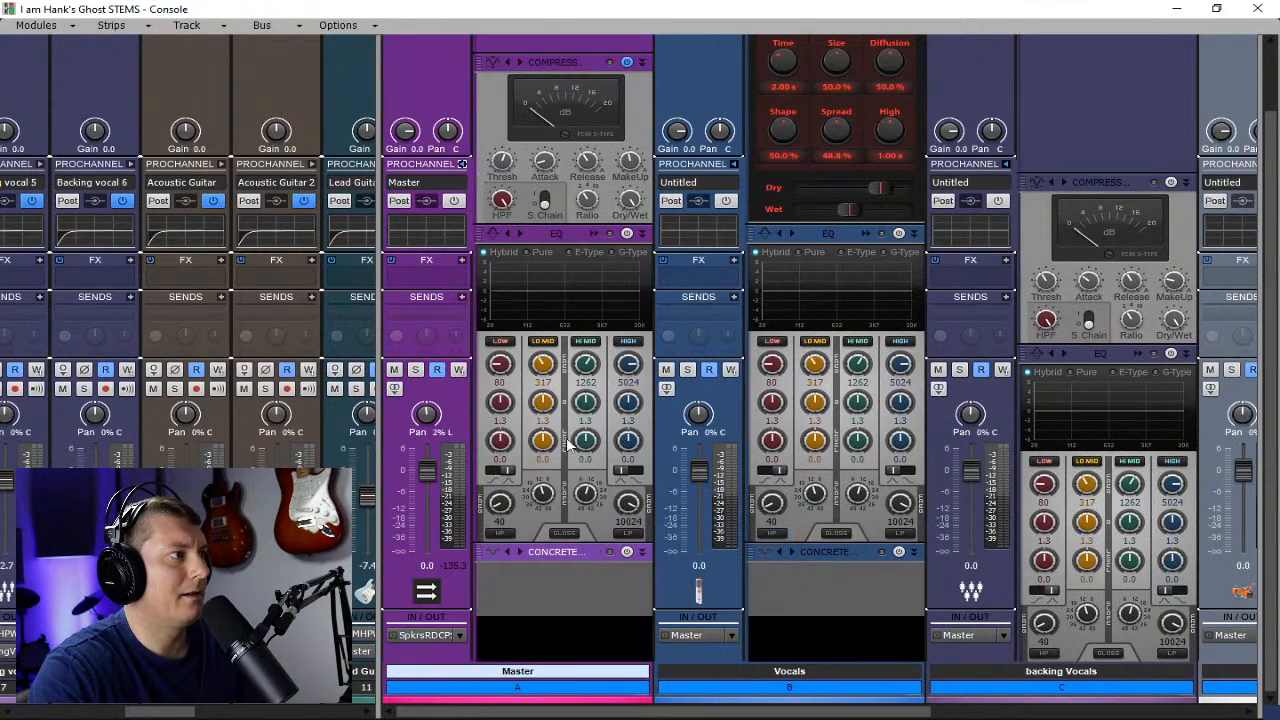
pyautogui.rightClick(564, 552)
pyautogui.click(608, 603)
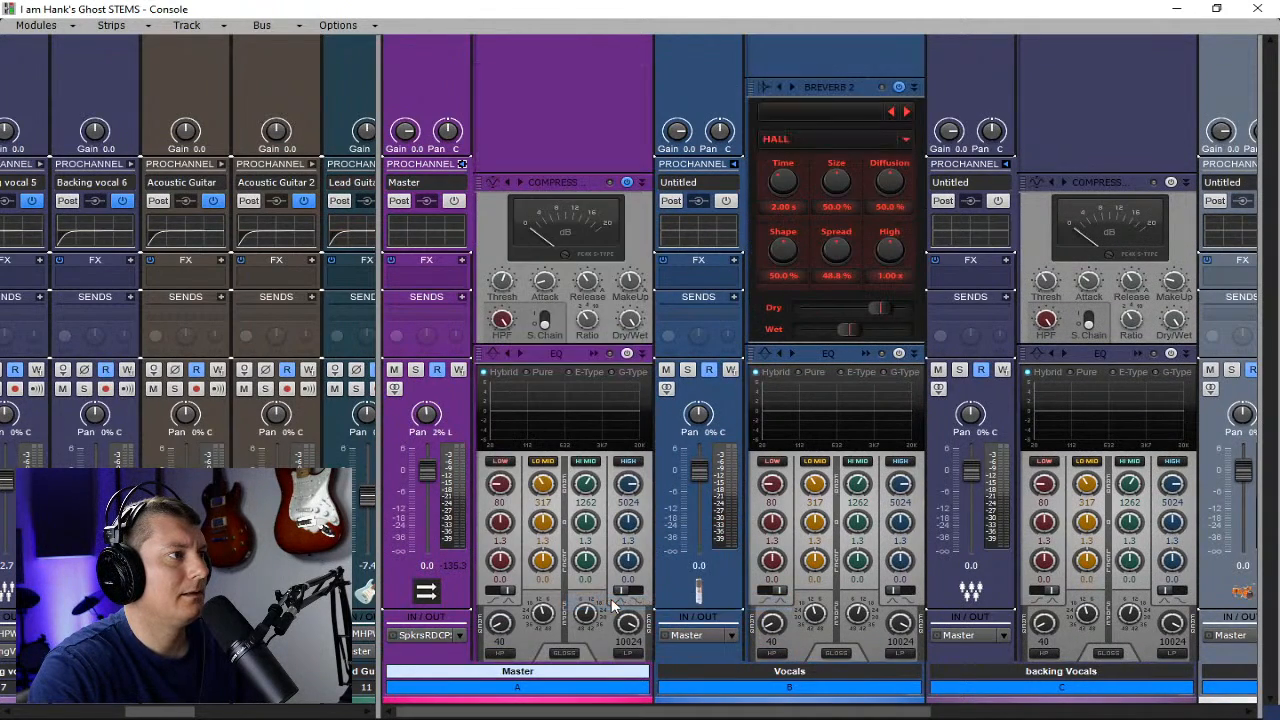
# - Remove the Breverb 2 and compressor modules from the buses so that only the EQ remains
pyautogui.rightClick(814, 85)
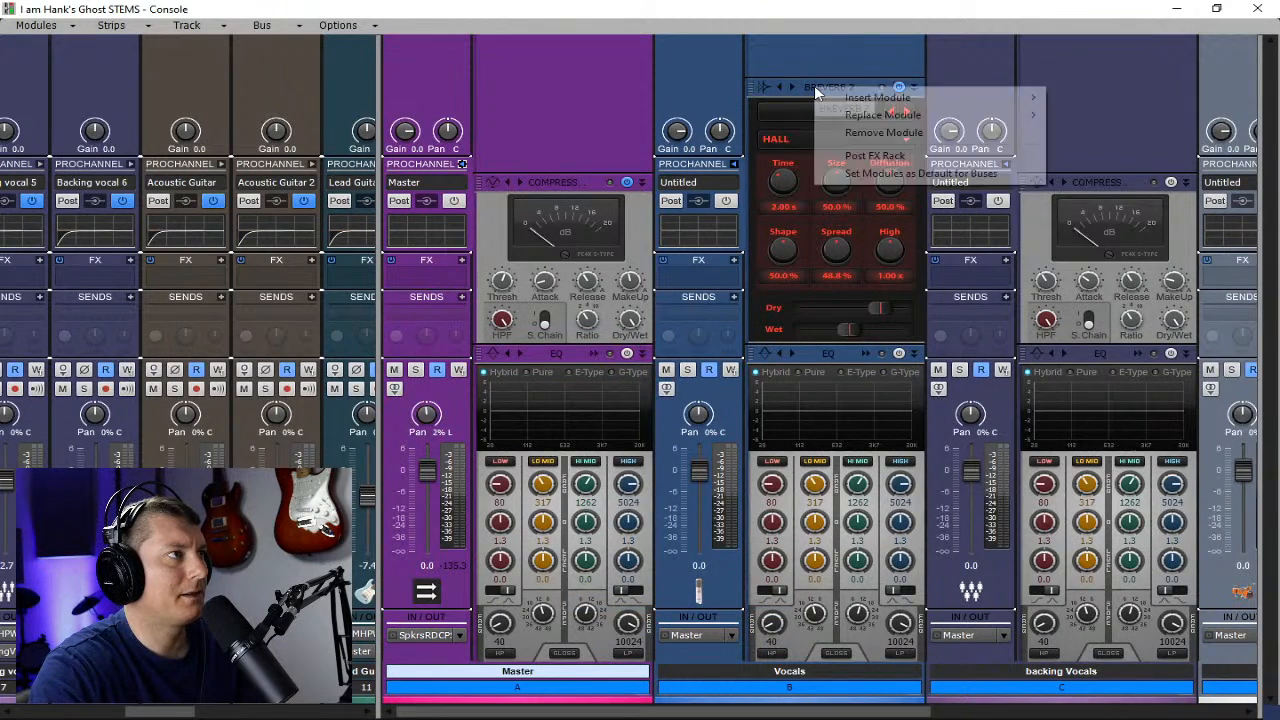
pyautogui.click(855, 131)
pyautogui.rightClick(580, 183)
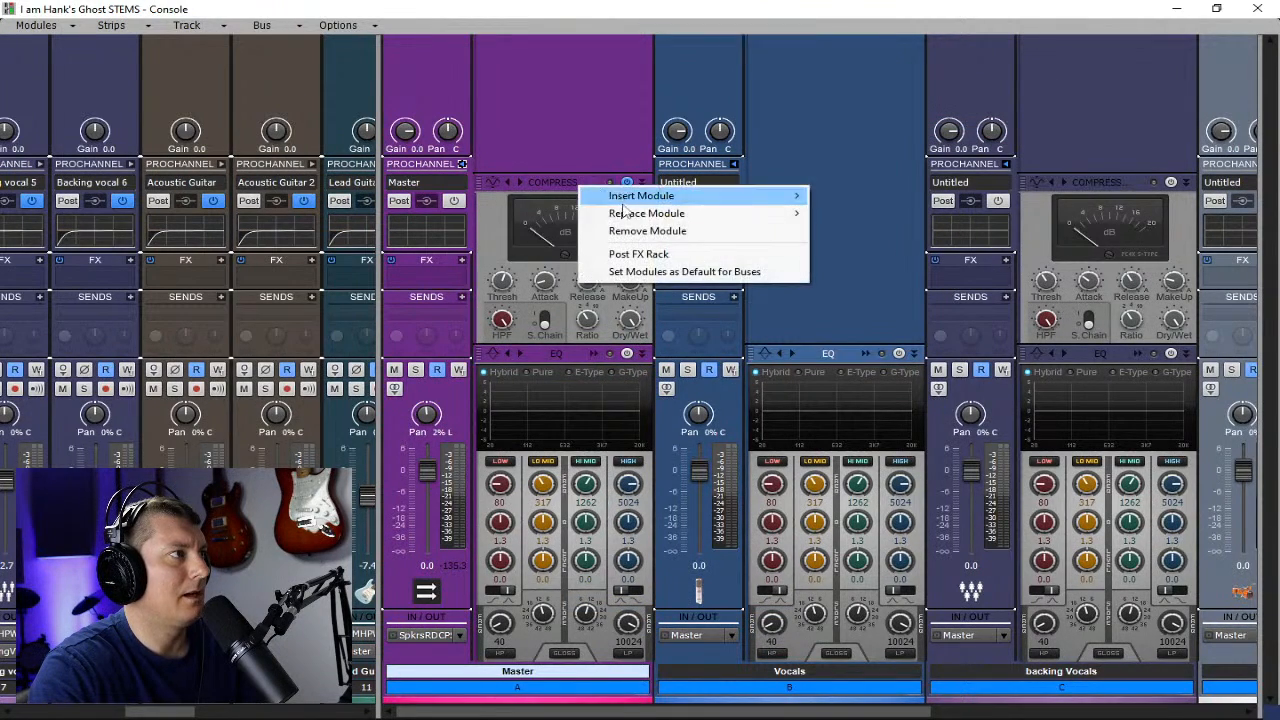
pyautogui.click(641, 231)
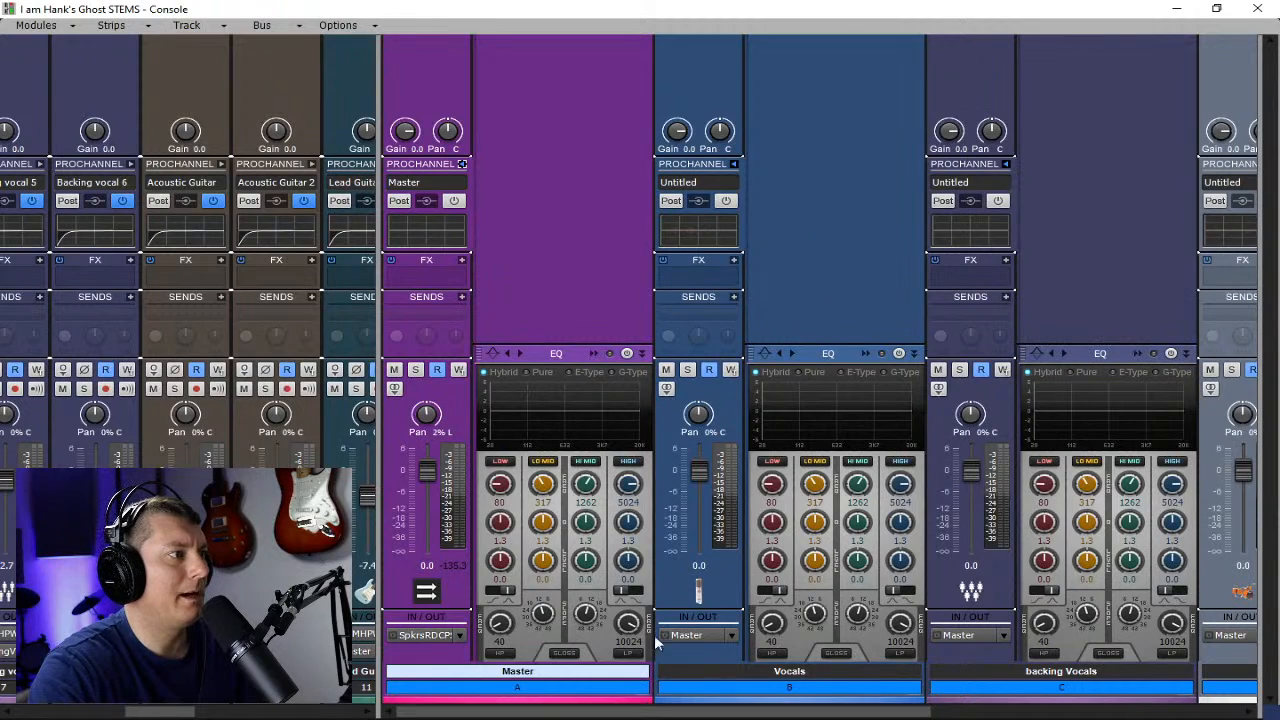
# - Switch on the ProChannels and their EQ modules for all selected buses
pyautogui.moveTo(720, 711); pyautogui.dragTo(972, 713)
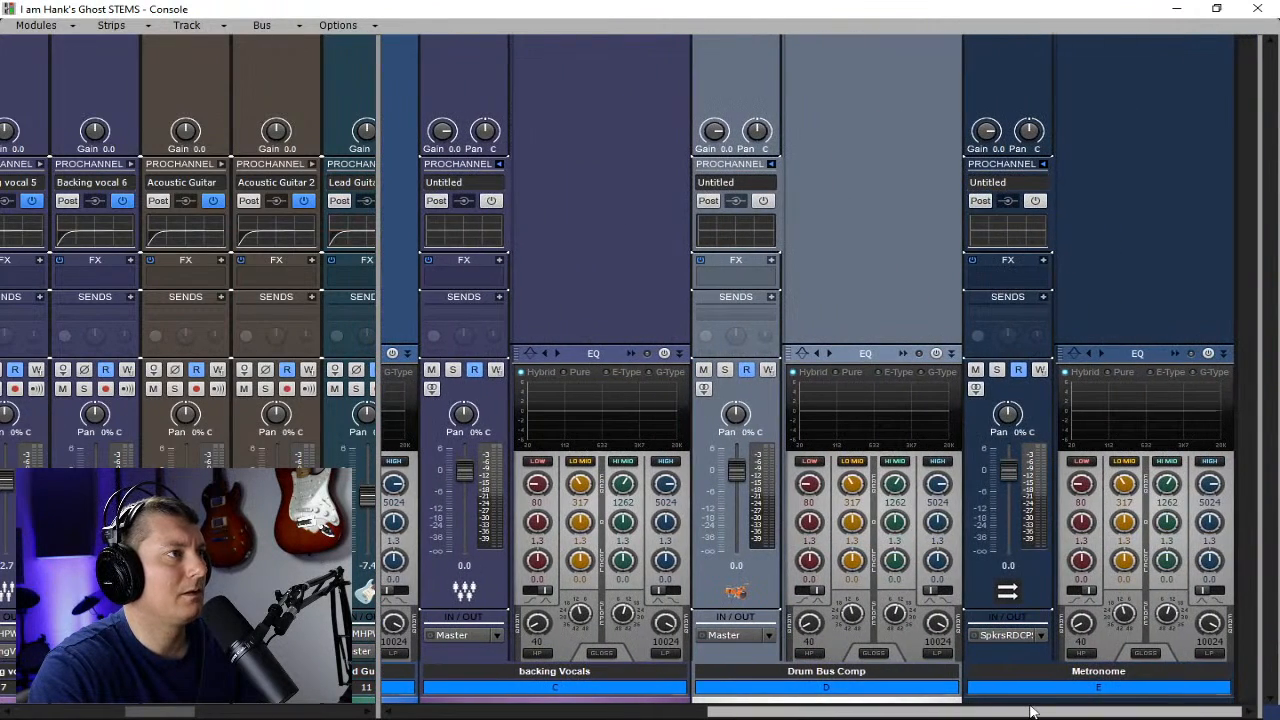
pyautogui.keyDown('ctrl'); pyautogui.click(1035, 200); pyautogui.keyUp('ctrl')
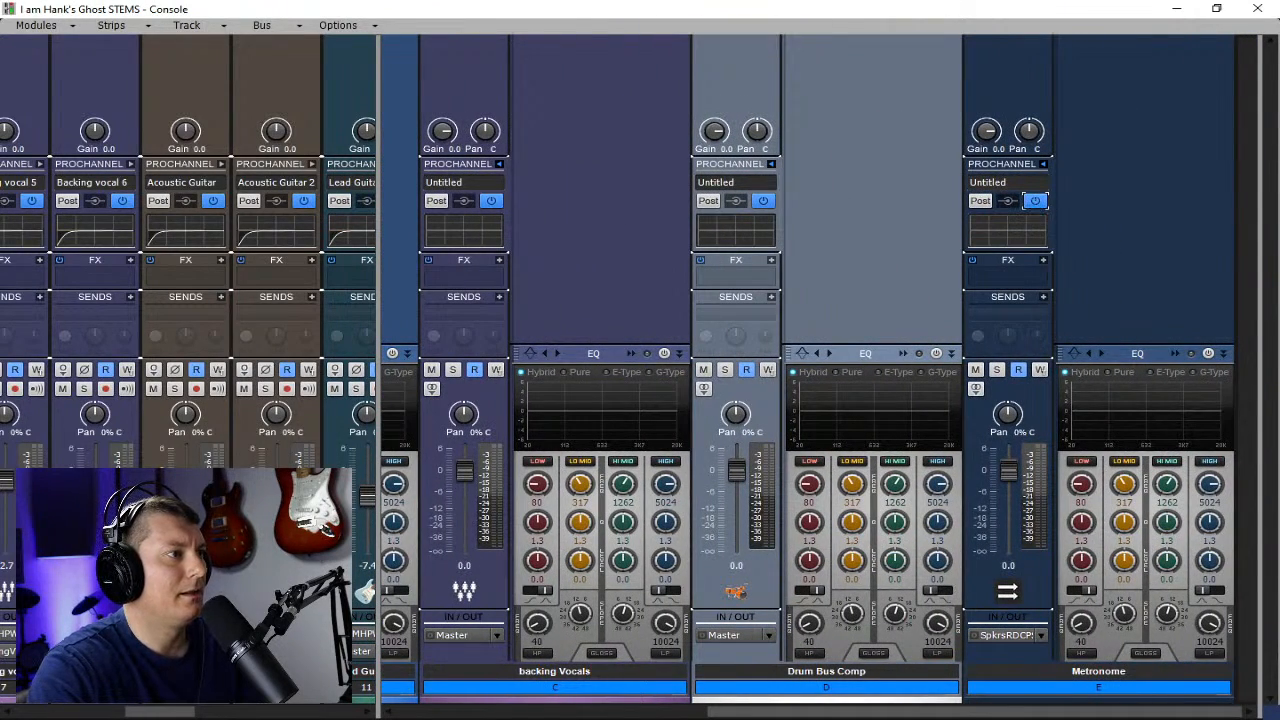
pyautogui.hscroll(-5, 914, 711)
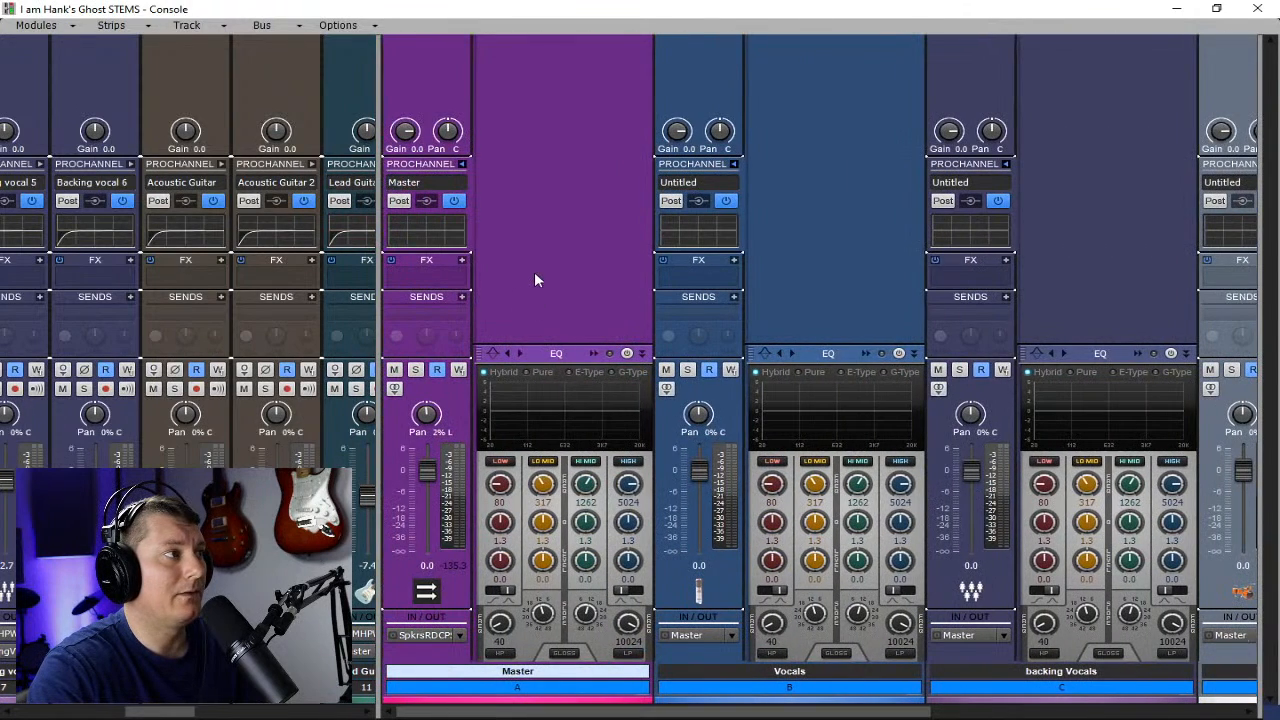
pyautogui.keyDown('ctrl'); pyautogui.click(628, 354); pyautogui.keyUp('ctrl')
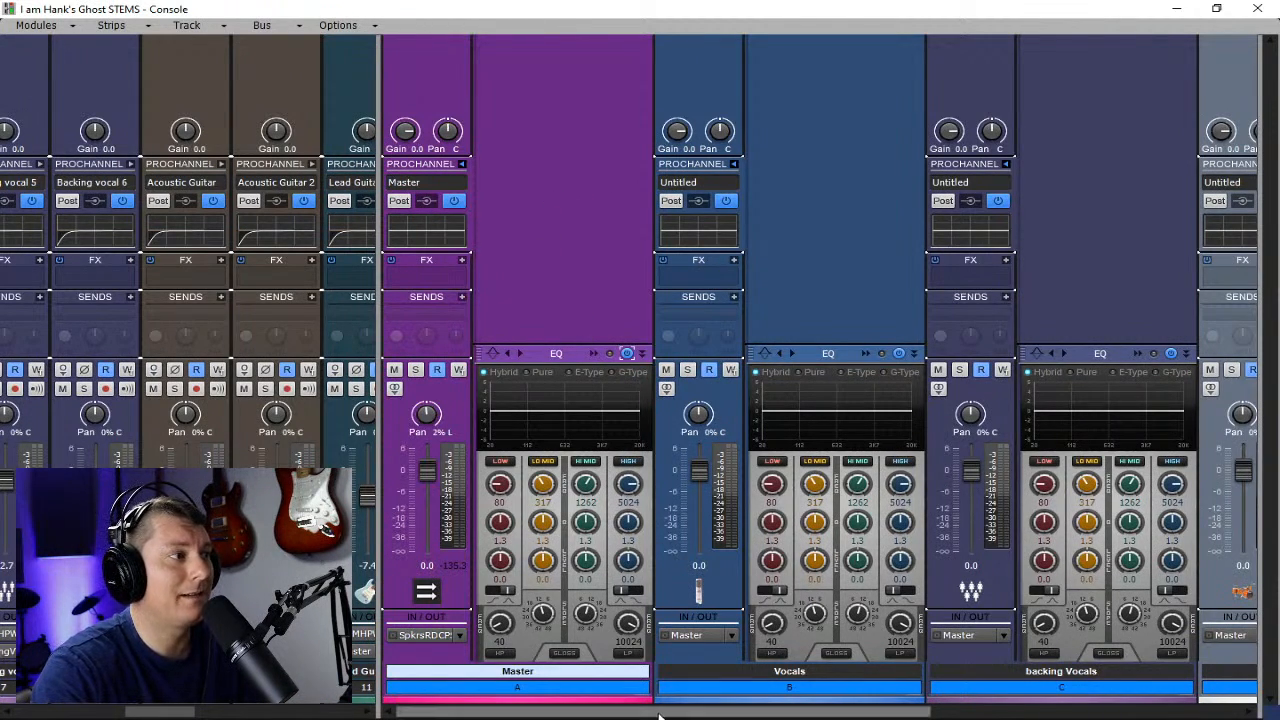
pyautogui.moveTo(768, 712)
pyautogui.mouseDown()
pyautogui.moveTo(1078, 712)
pyautogui.moveTo(770, 712)
pyautogui.mouseUp()
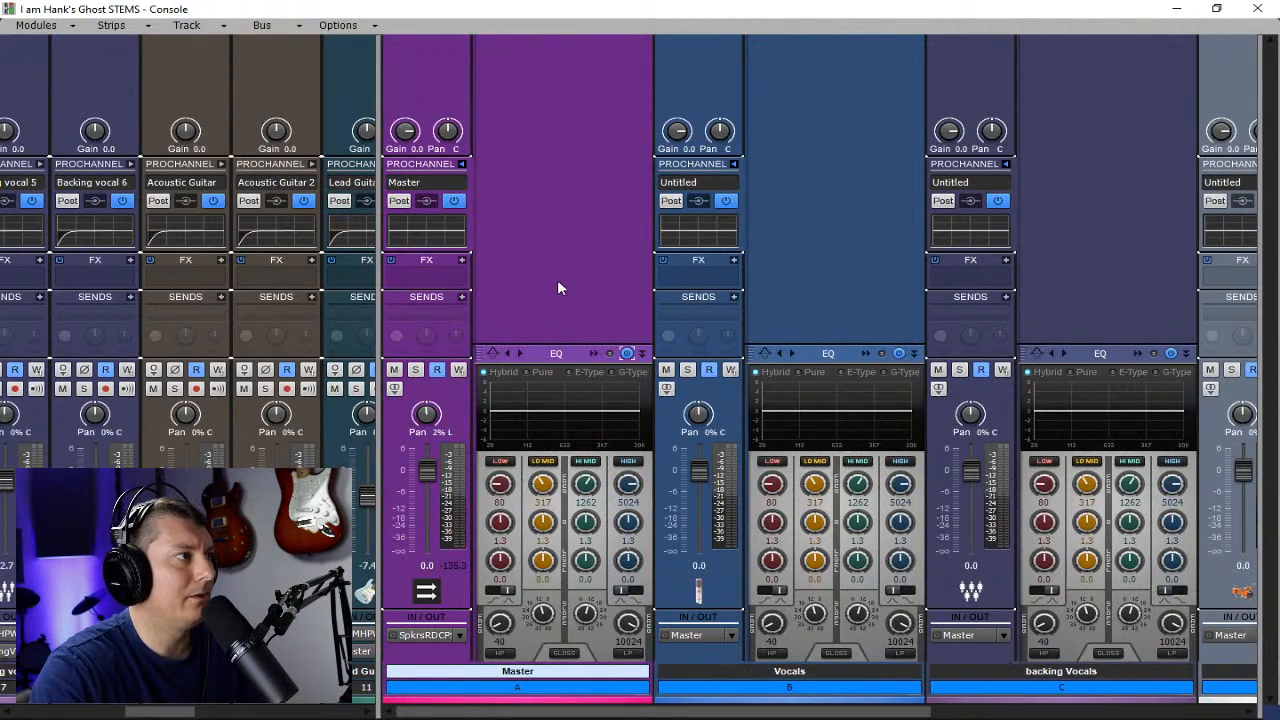
pyautogui.rightClick(529, 254)
pyautogui.moveTo(700, 264)
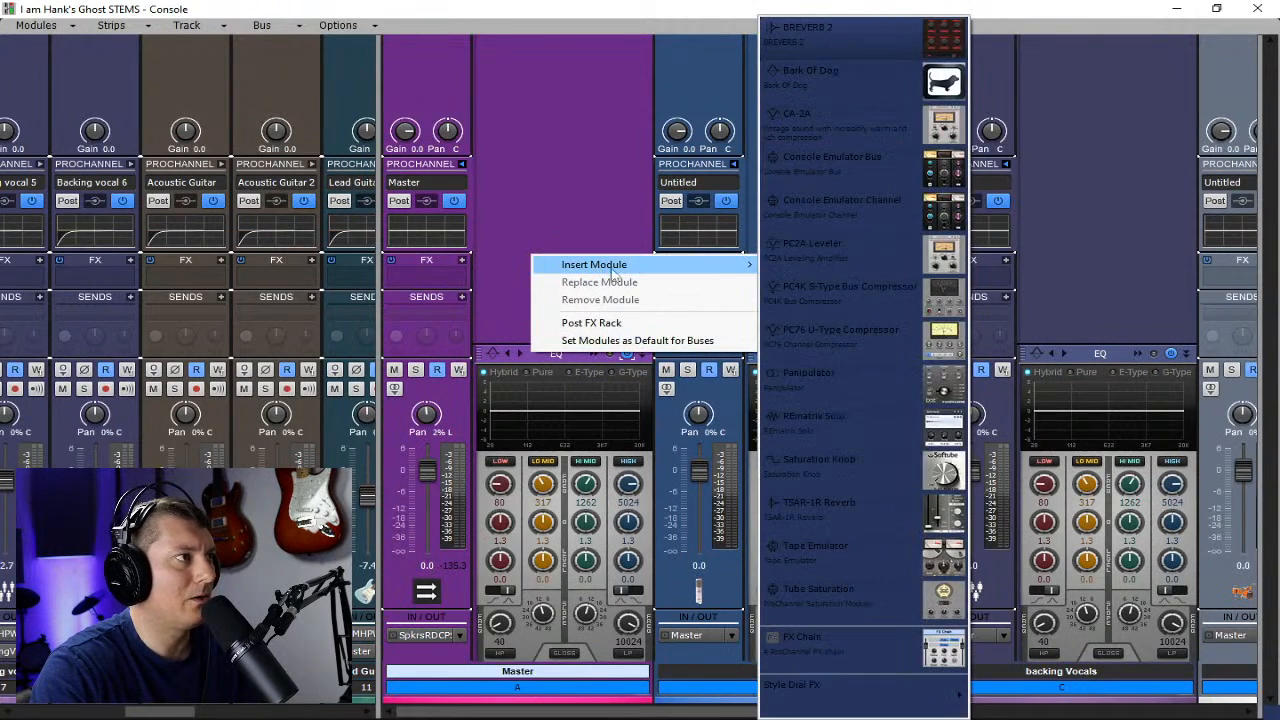
pyautogui.click(867, 297)
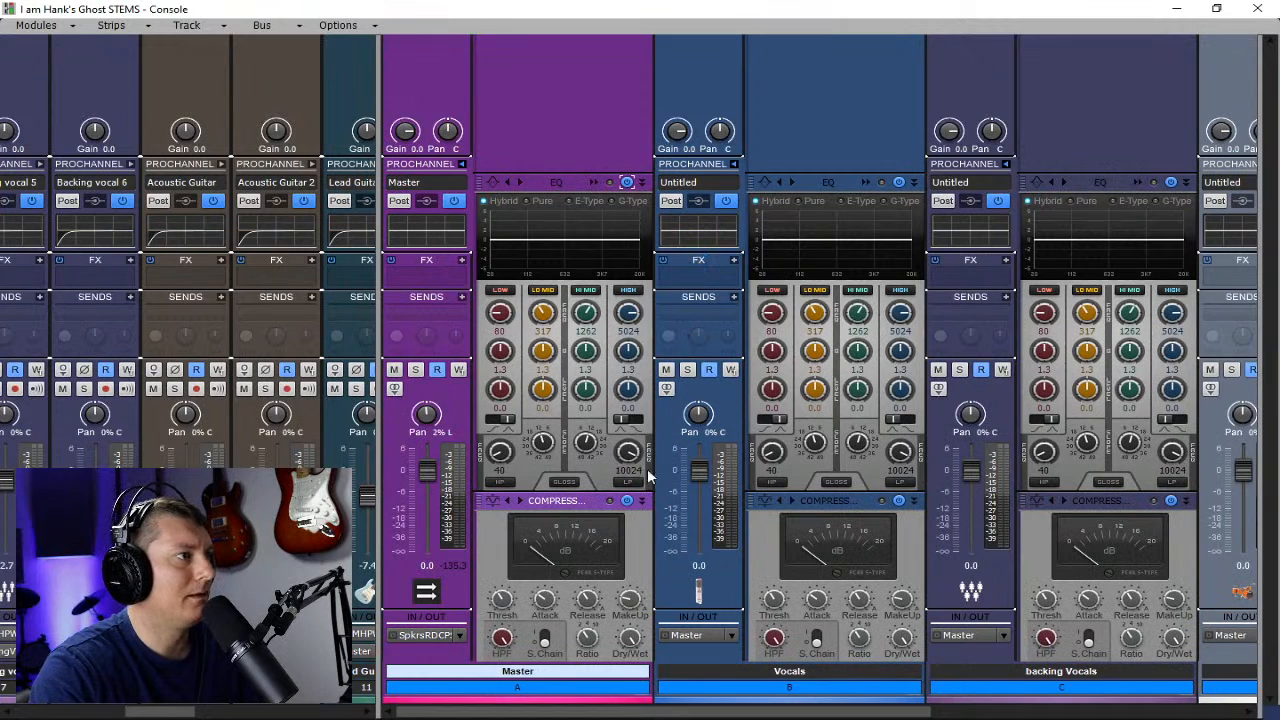
pyautogui.rightClick(589, 510)
pyautogui.click(641, 554)
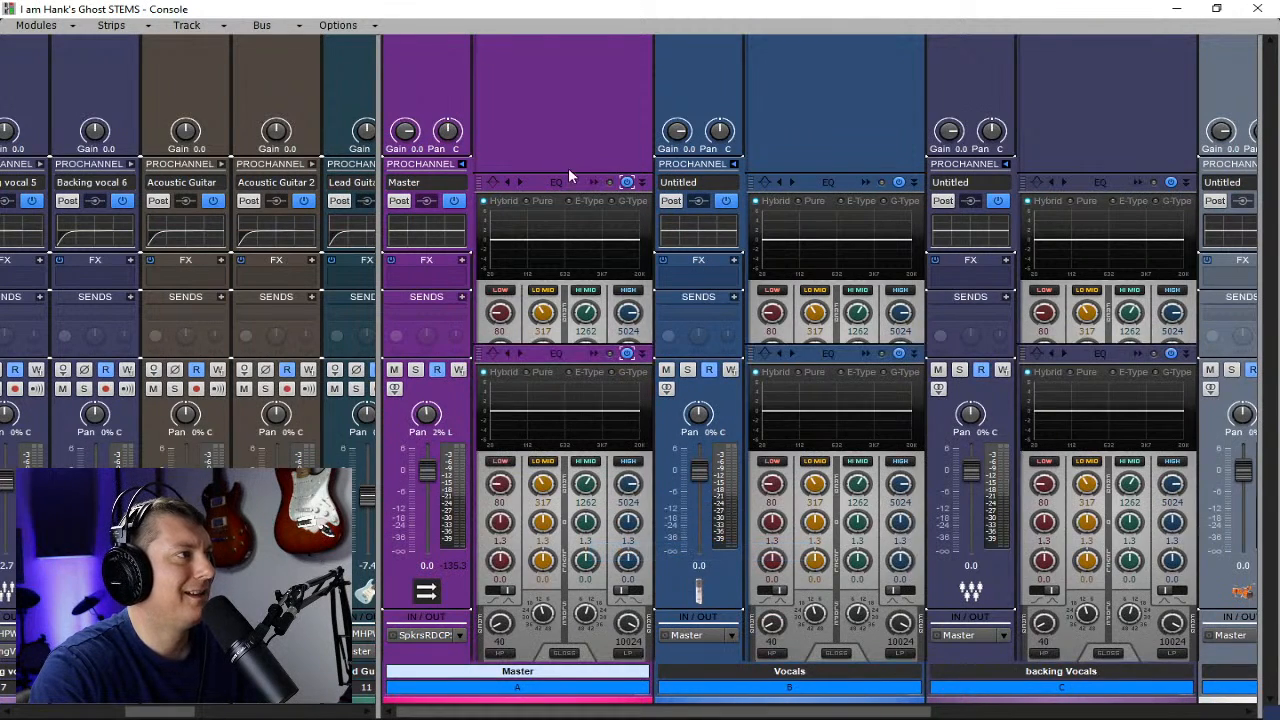
# - Insert a Console Emulator Bus module set to N-Type on all selected buses and collapse their ProChannels
pyautogui.rightClick(565, 240)
pyautogui.moveTo(750, 254)
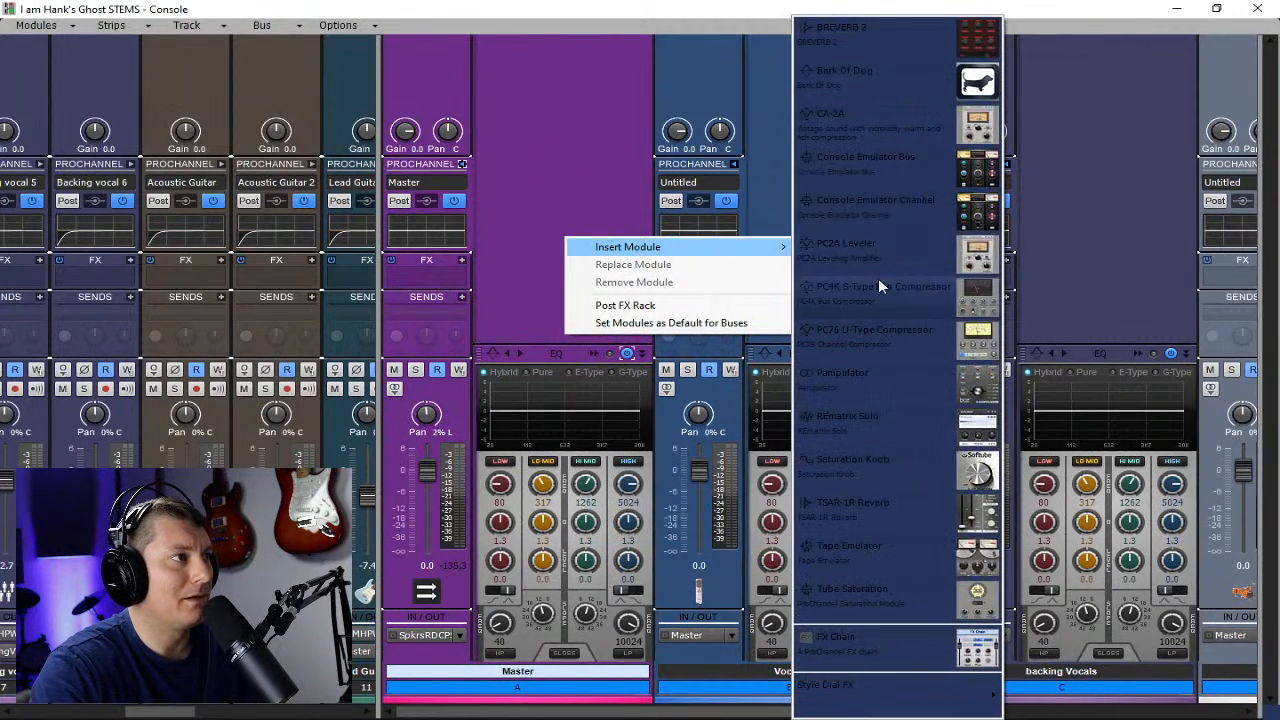
pyautogui.click(897, 160)
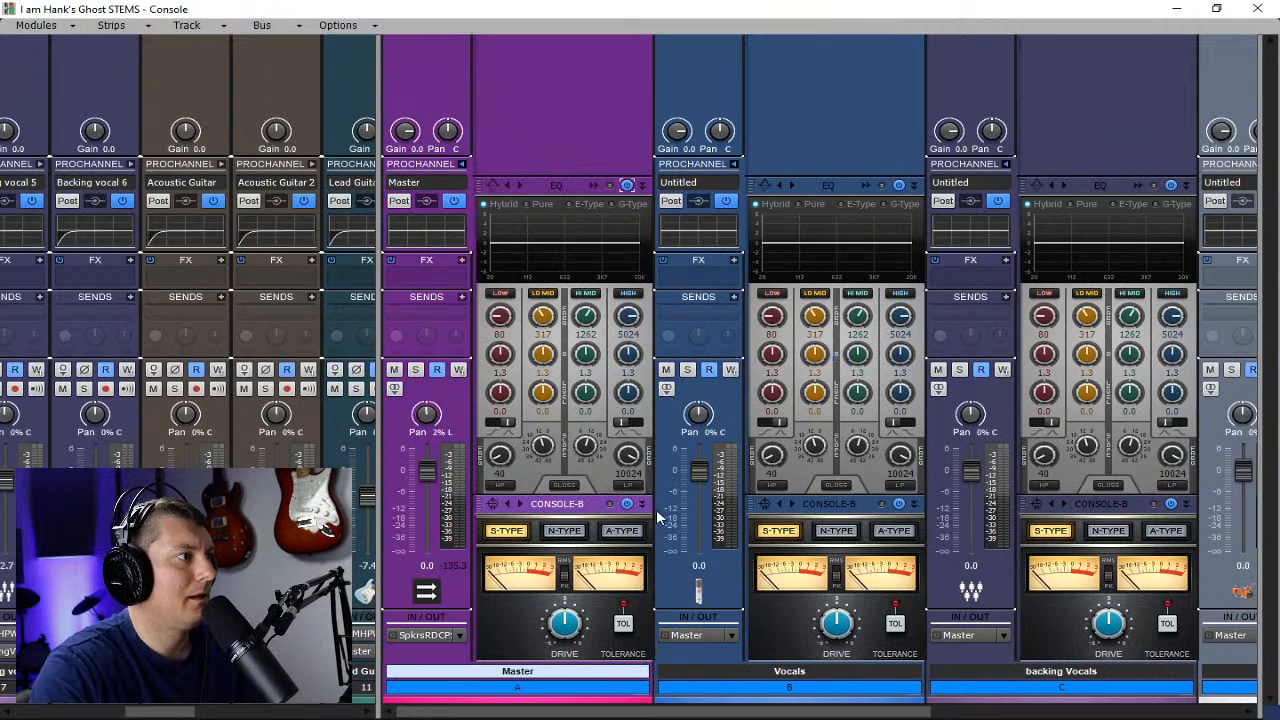
pyautogui.click(621, 531)
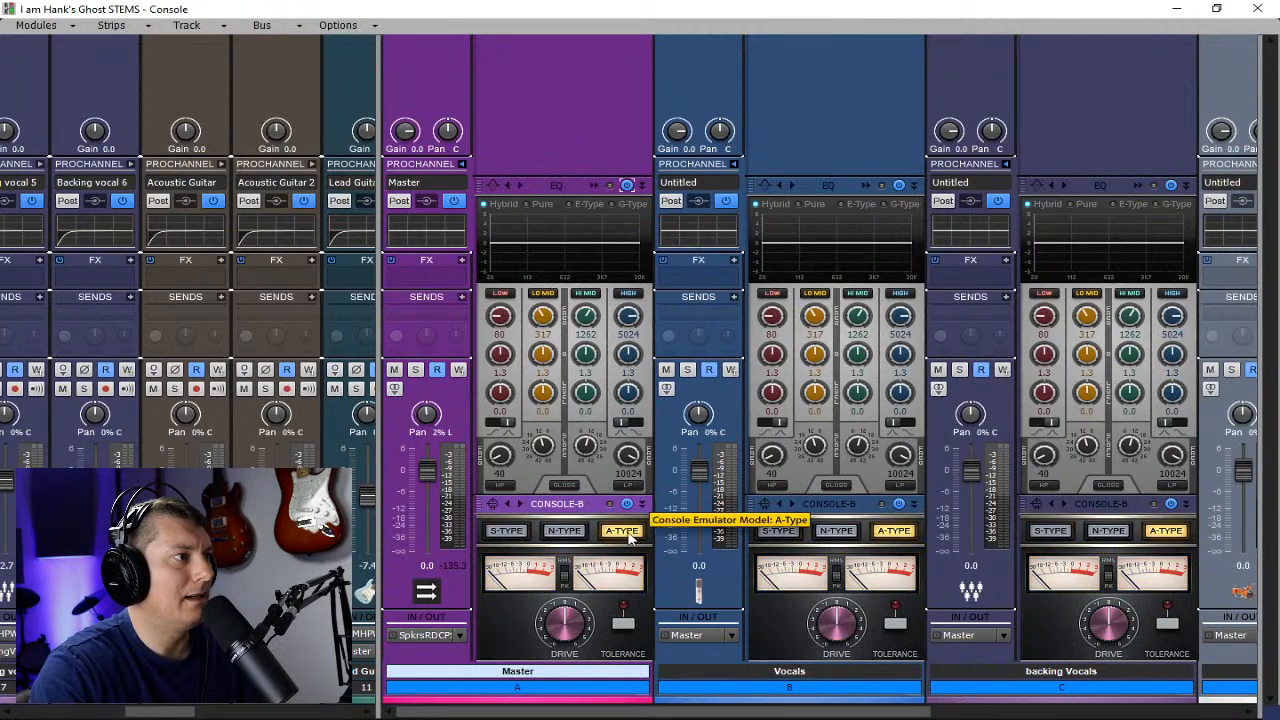
pyautogui.click(578, 532)
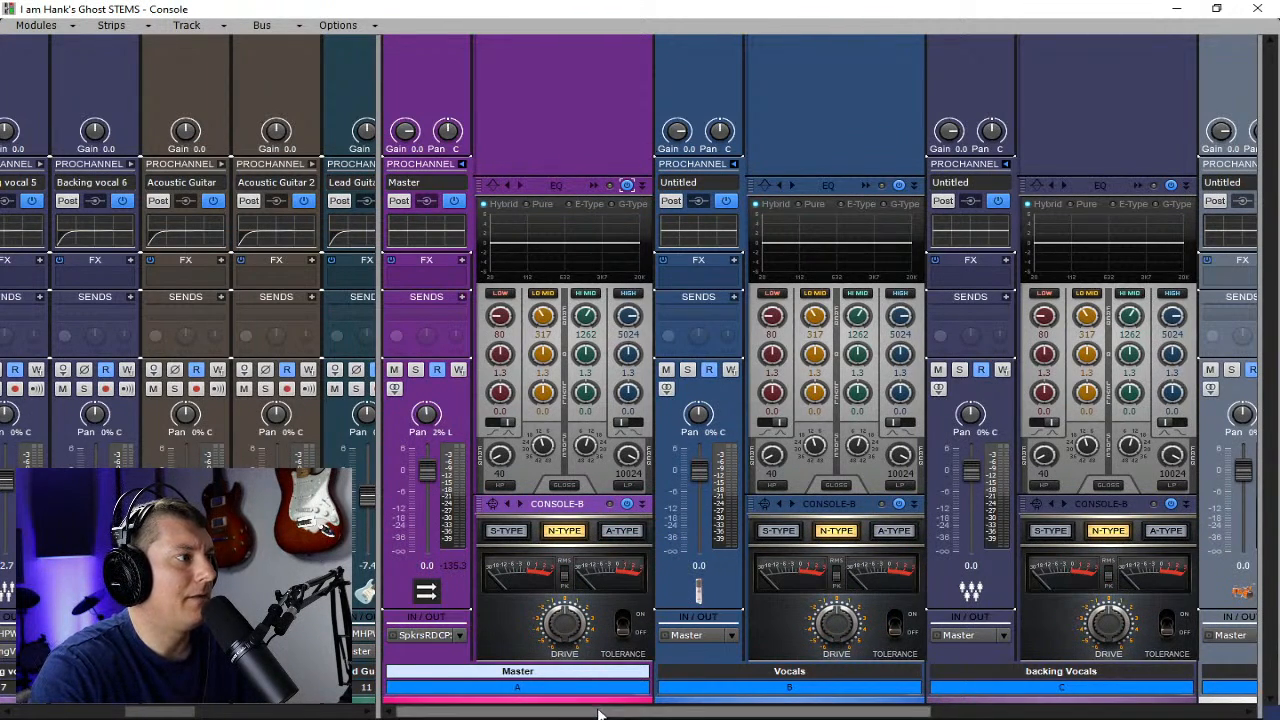
pyautogui.moveTo(712, 713)
pyautogui.mouseDown()
pyautogui.moveTo(1036, 714)
pyautogui.moveTo(725, 713)
pyautogui.mouseUp()
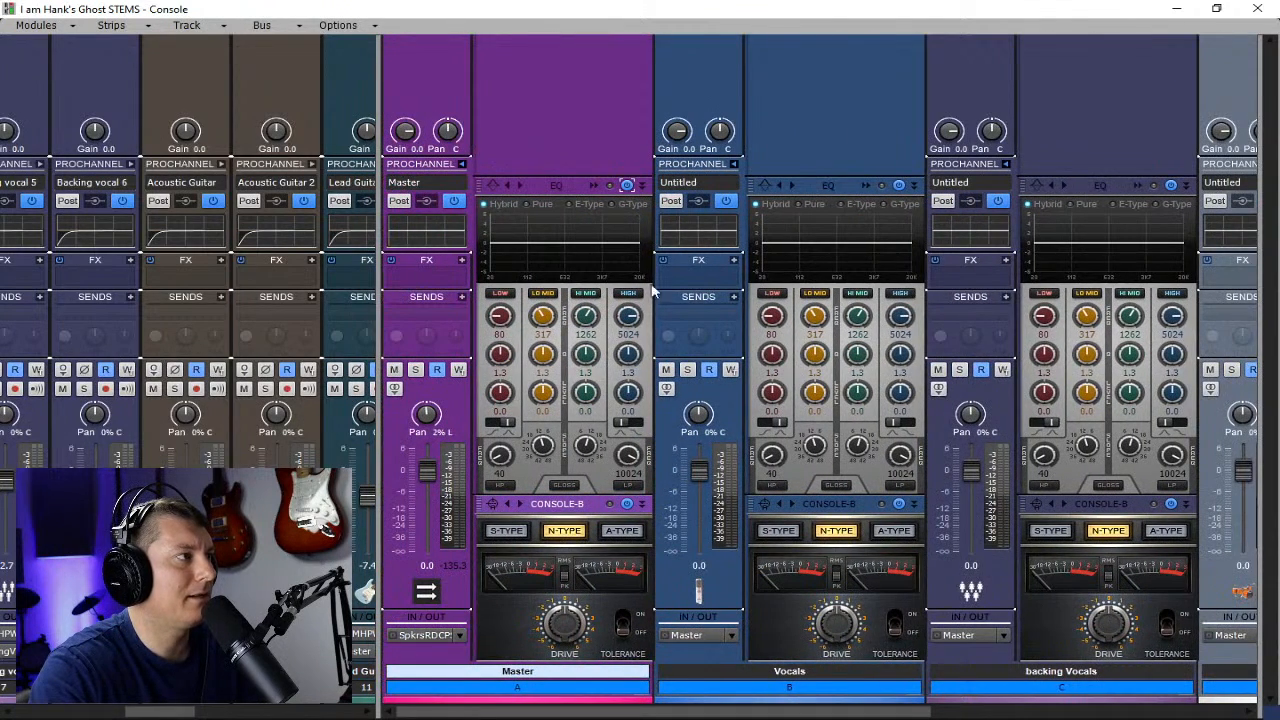
pyautogui.keyDown('ctrl'); pyautogui.click(463, 163); pyautogui.keyUp('ctrl')
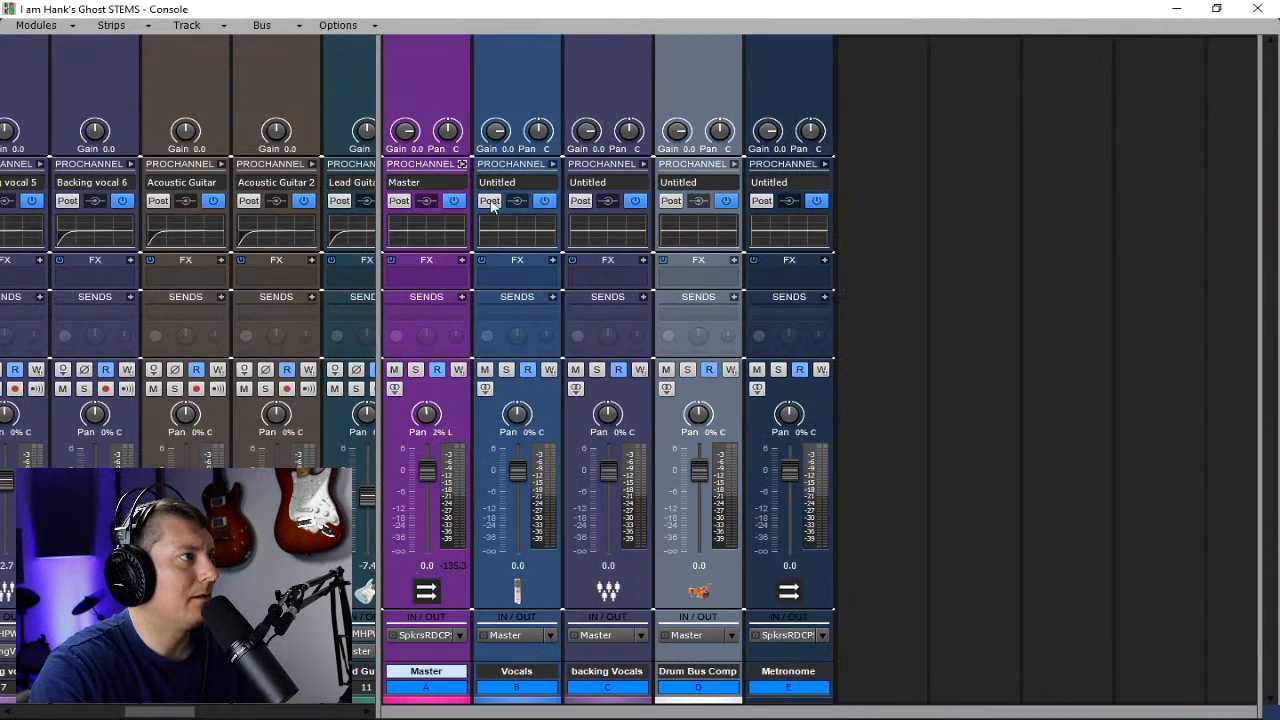
# - Delete the Metronome bus from the console
pyautogui.rightClick(922, 366)
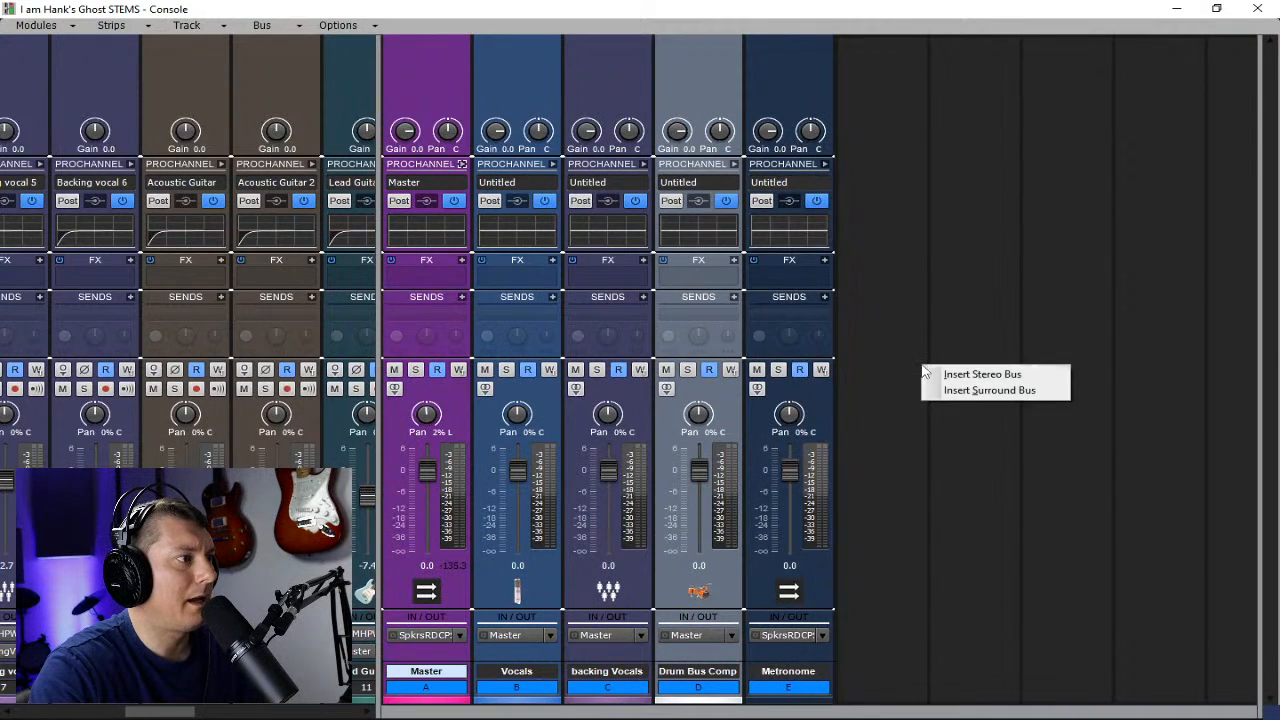
pyautogui.rightClick(820, 600)
pyautogui.click(816, 612)
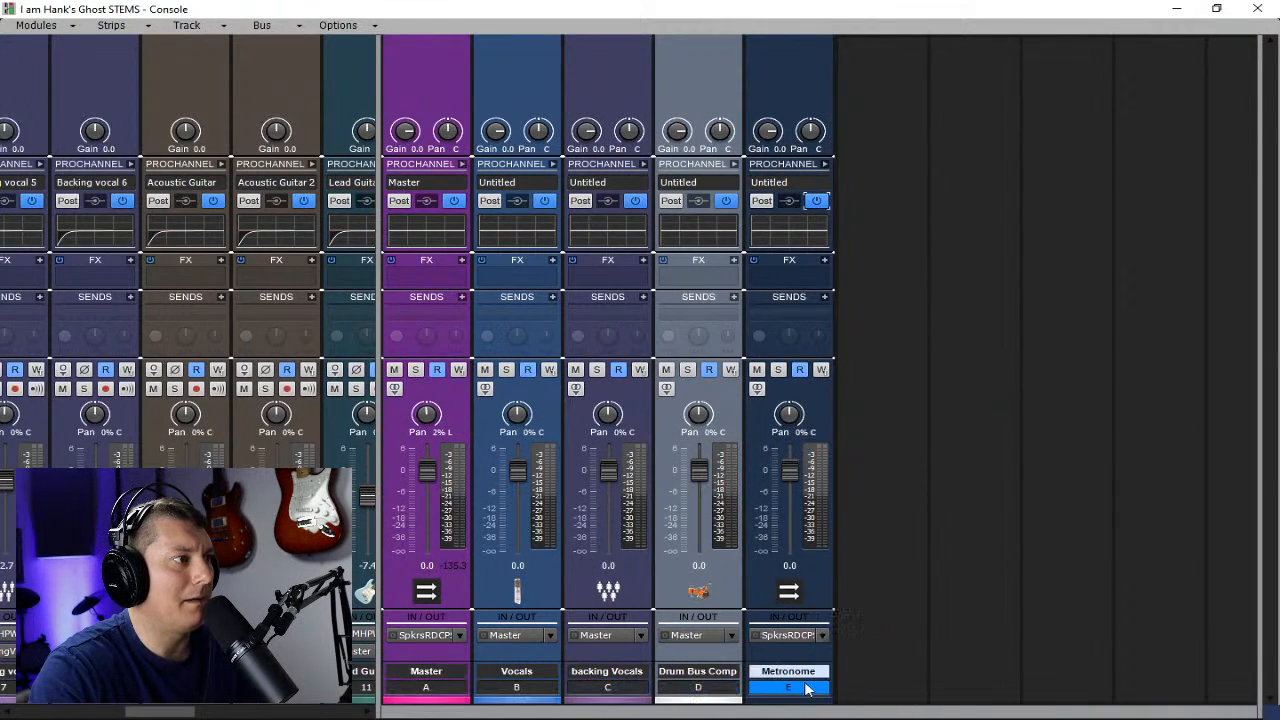
pyautogui.rightClick(818, 588)
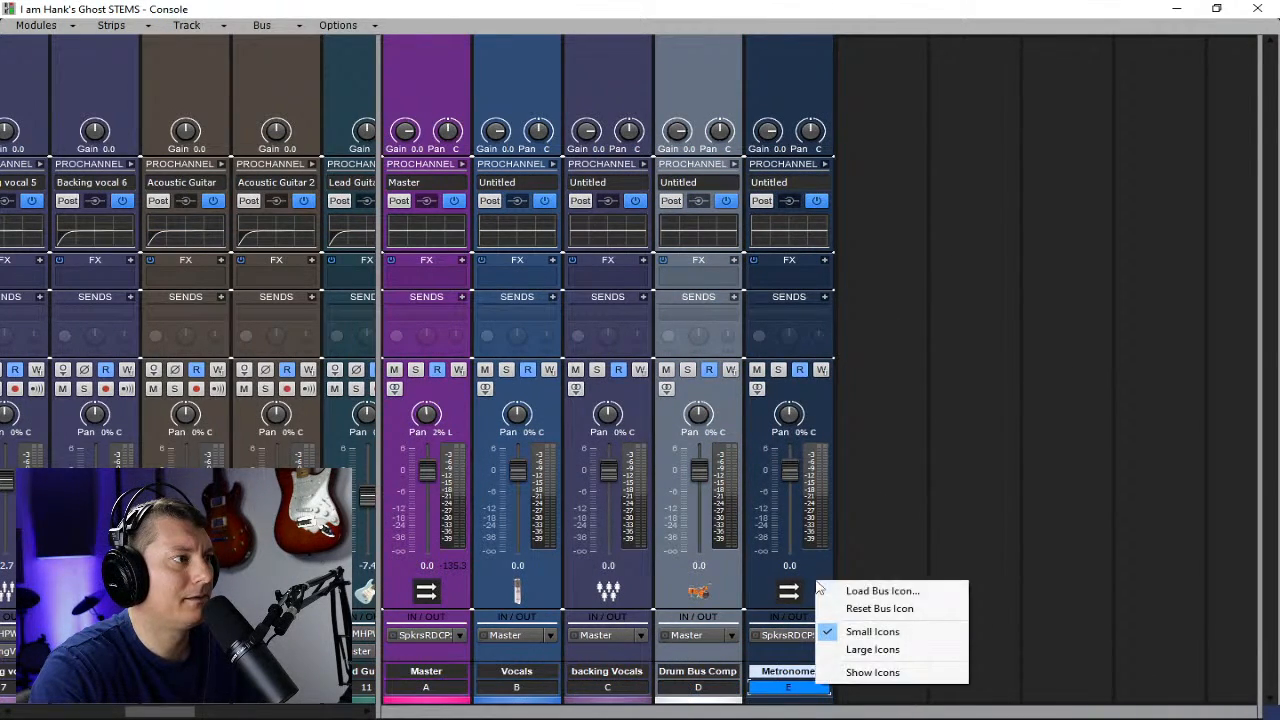
pyautogui.rightClick(825, 384)
pyautogui.click(870, 457)
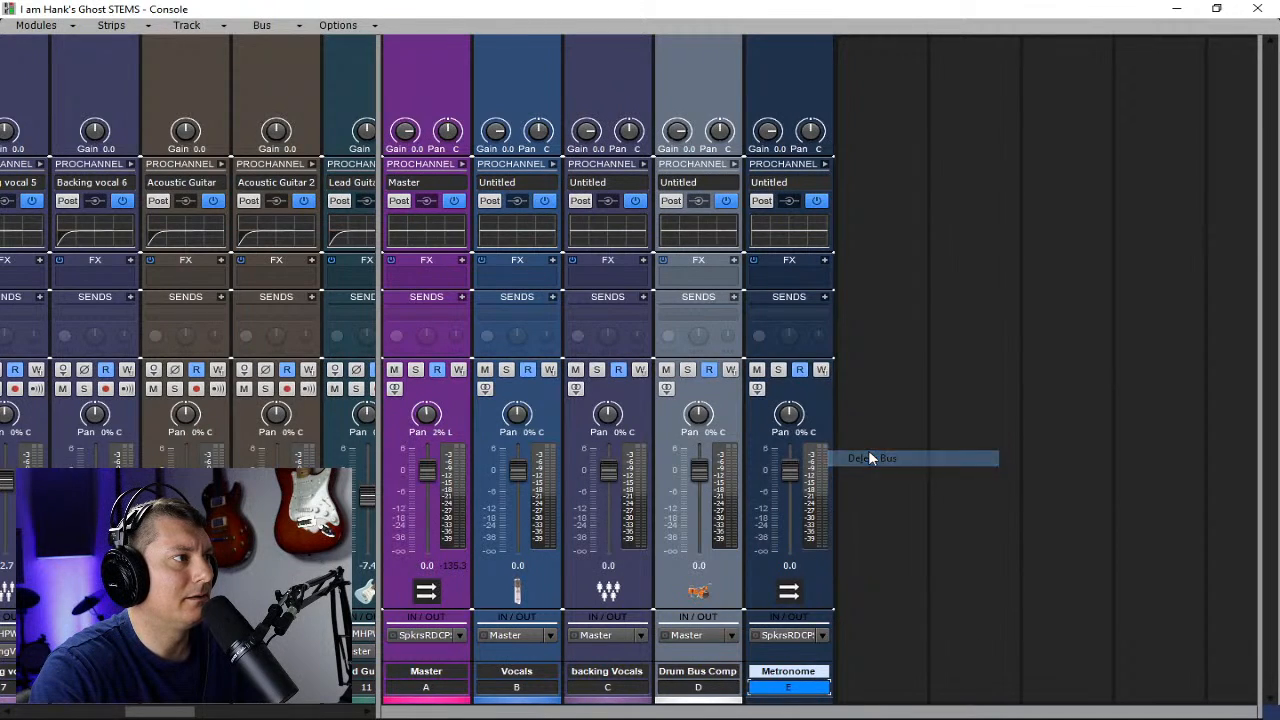
pyautogui.moveTo(705, 528)
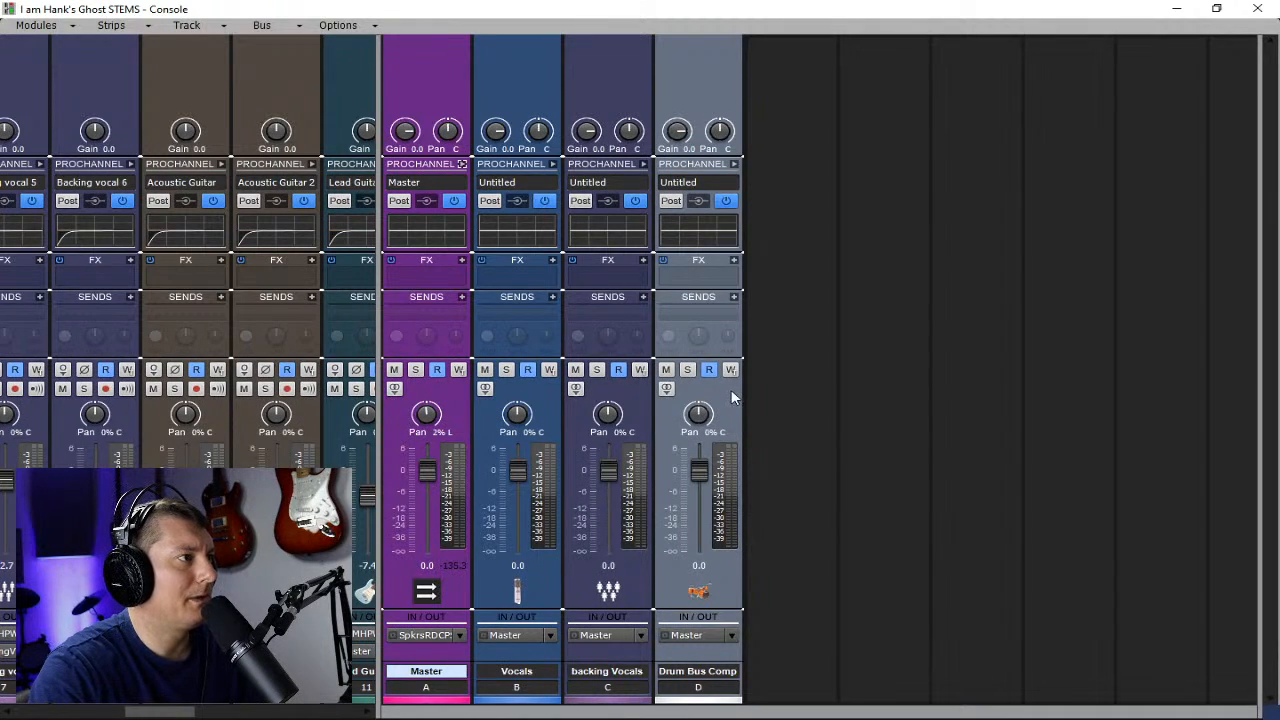
pyautogui.moveTo(730, 390); pyautogui.dragTo(648, 387)
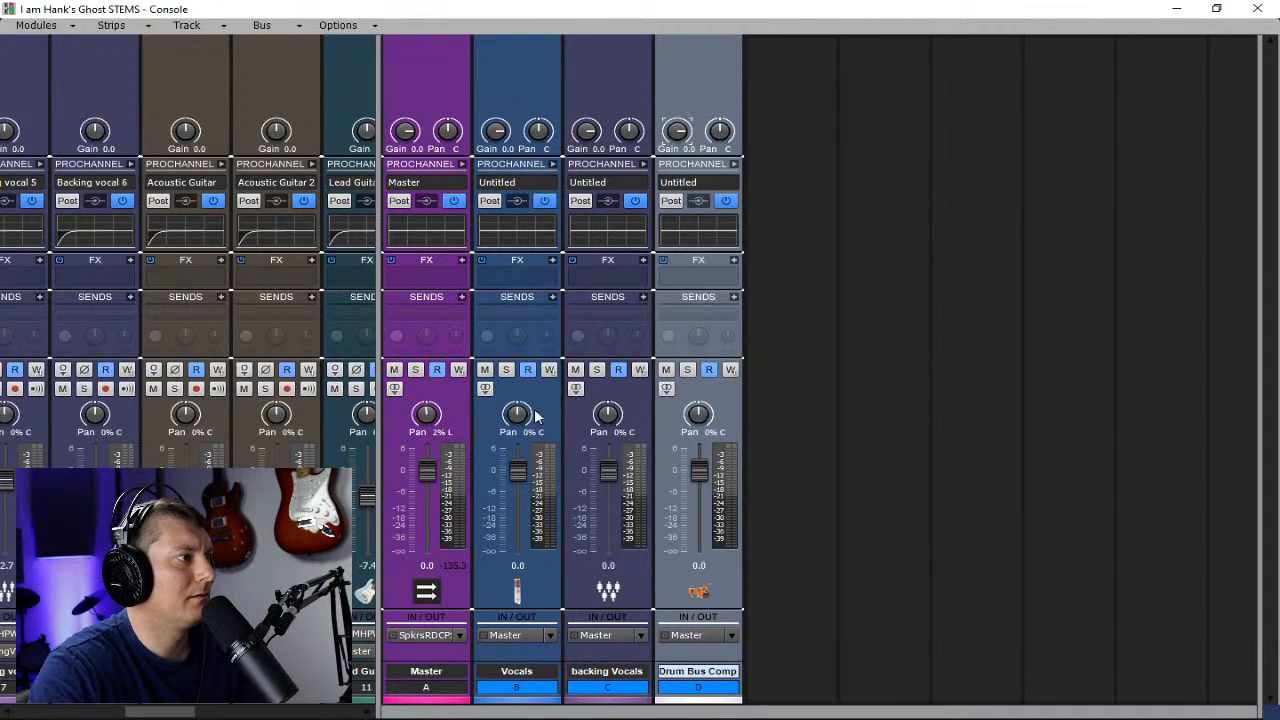
pyautogui.click(534, 687)
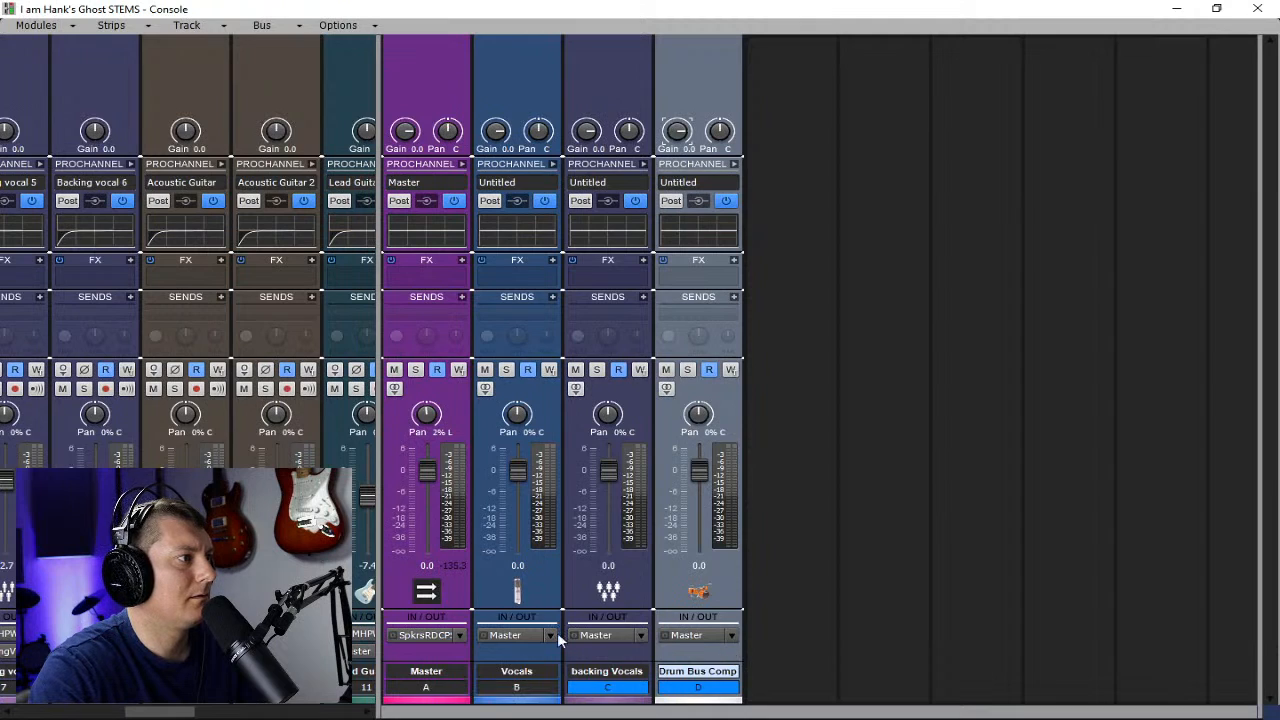
pyautogui.click(720, 690)
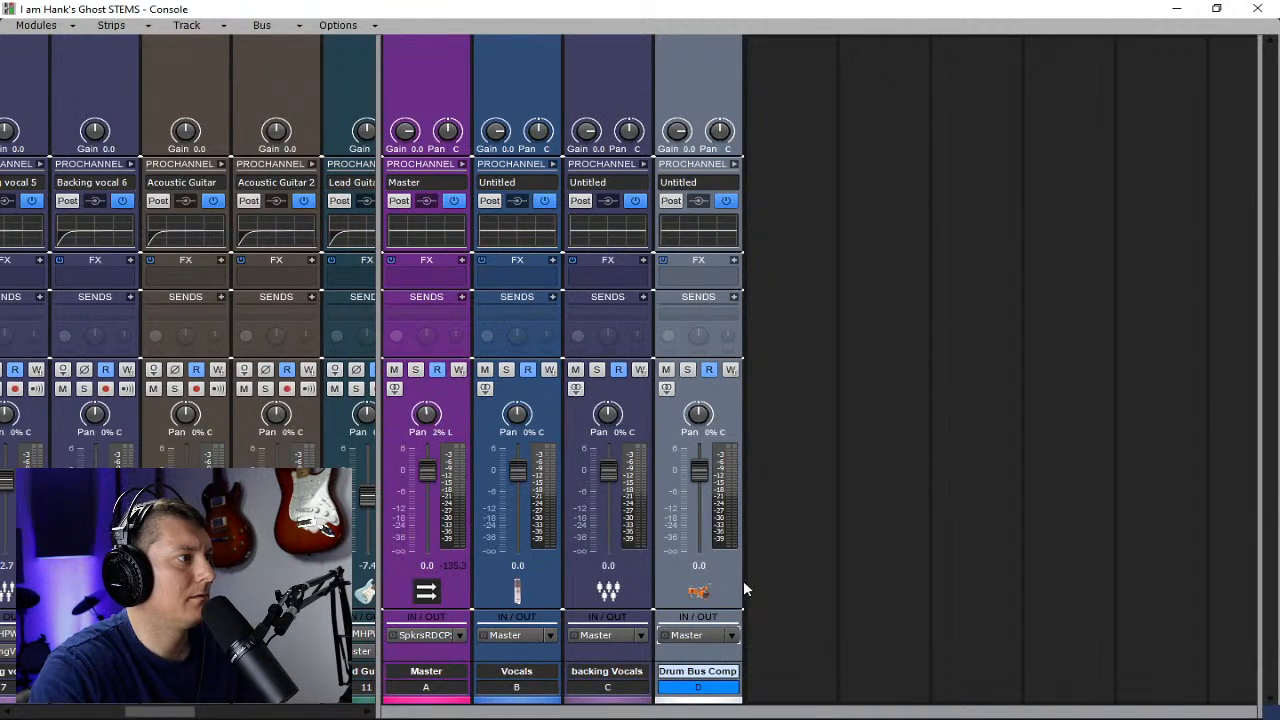
pyautogui.keyDown('ctrl'); pyautogui.click(634, 582); pyautogui.keyUp('ctrl')
pyautogui.keyDown('ctrl'); pyautogui.click(518, 589); pyautogui.keyUp('ctrl')
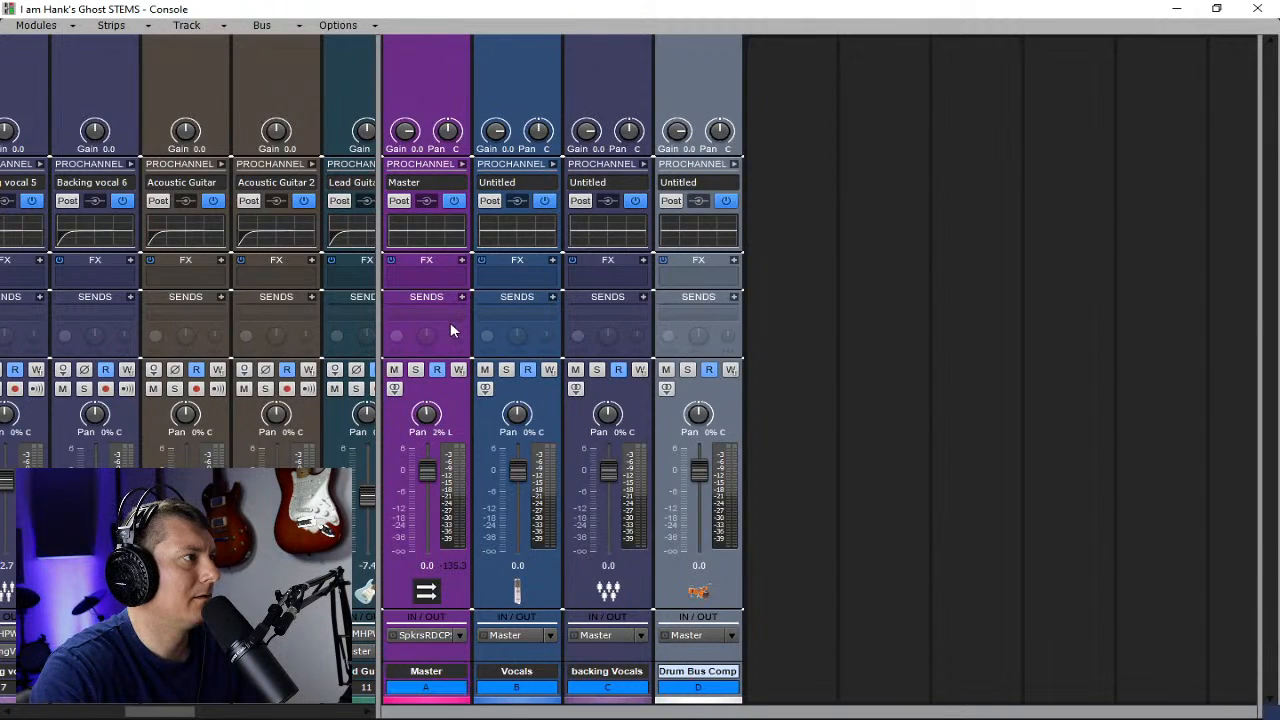
pyautogui.keyDown('ctrl'); pyautogui.click(460, 379); pyautogui.keyUp('ctrl')
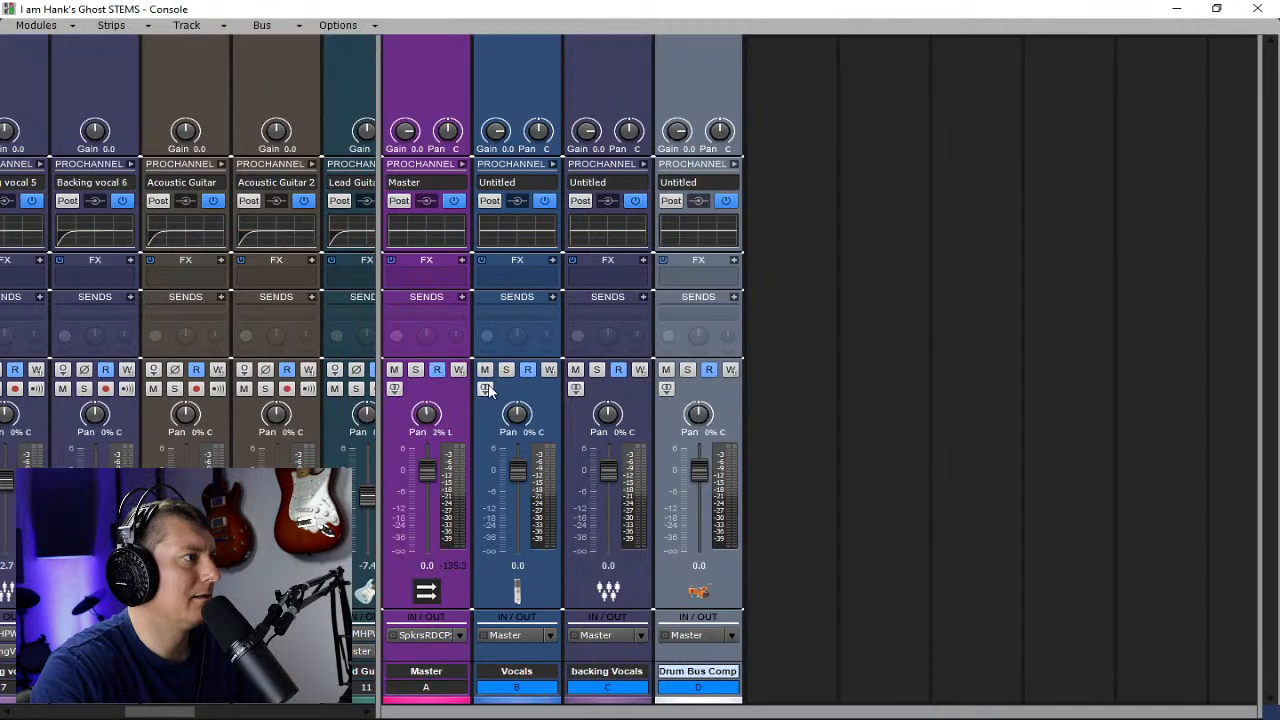
# - Move the Drum Bus Comp bus directly after Master and back behind the backing Vocals bus
pyautogui.click(726, 688)
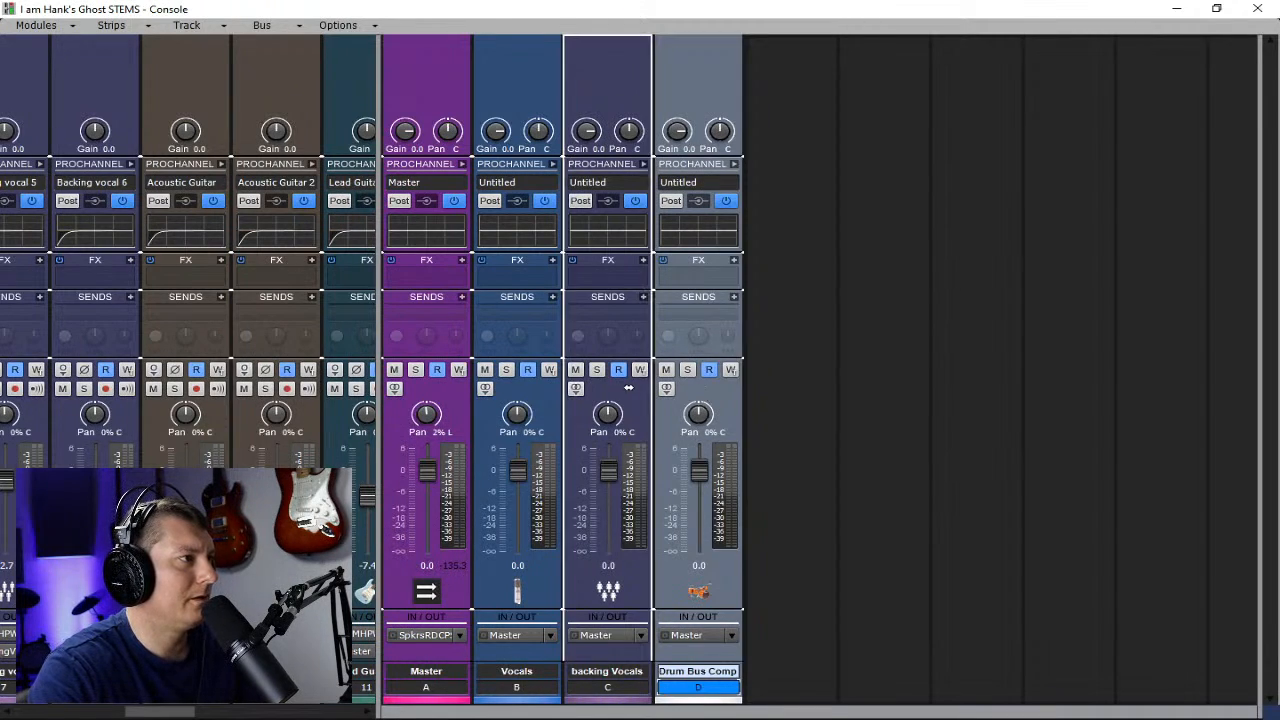
pyautogui.moveTo(628, 387); pyautogui.dragTo(515, 389)
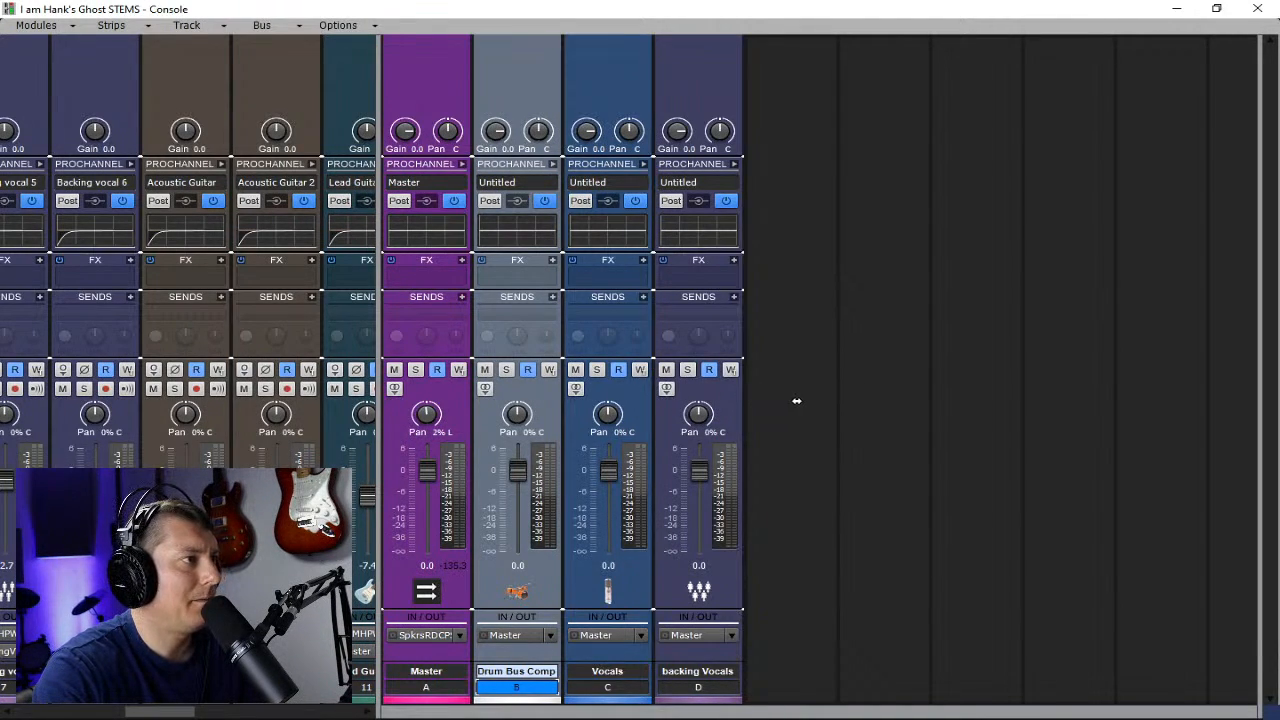
pyautogui.moveTo(537, 402); pyautogui.dragTo(677, 410)
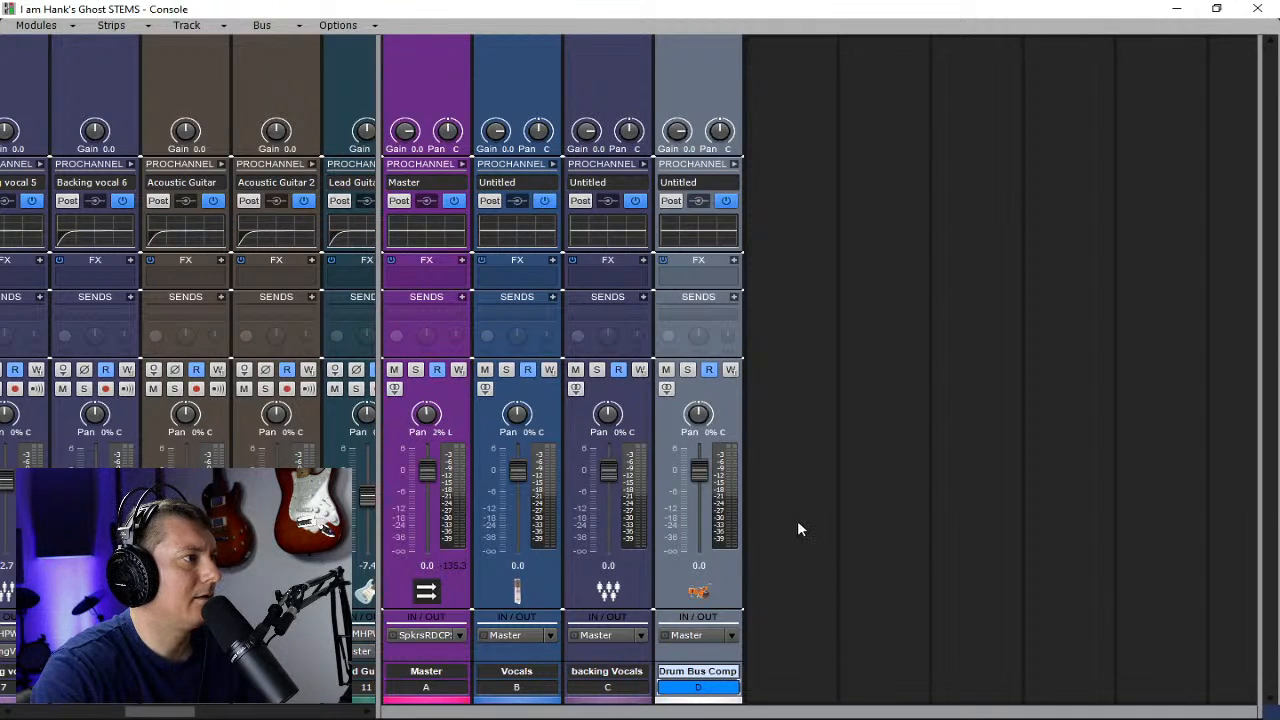
# - Insert a stereo bus after Drum Bus Comp and name it Reverb Short
pyautogui.rightClick(799, 491)
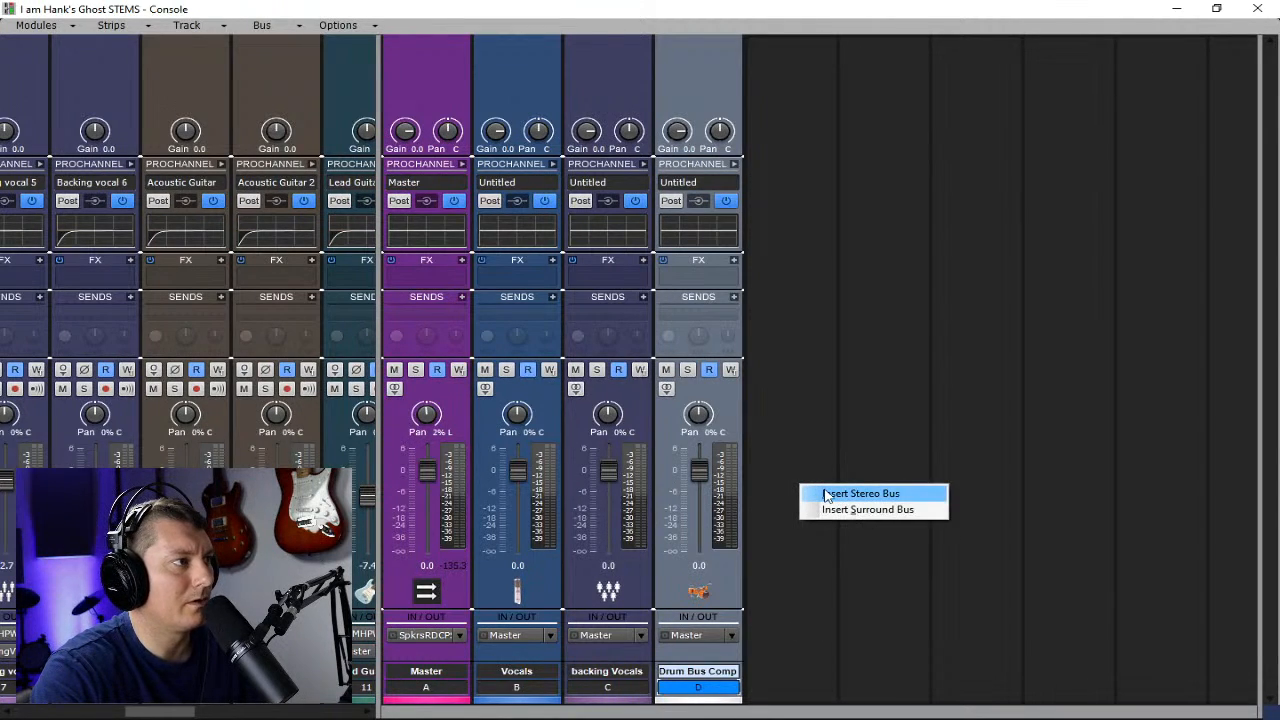
pyautogui.click(826, 494)
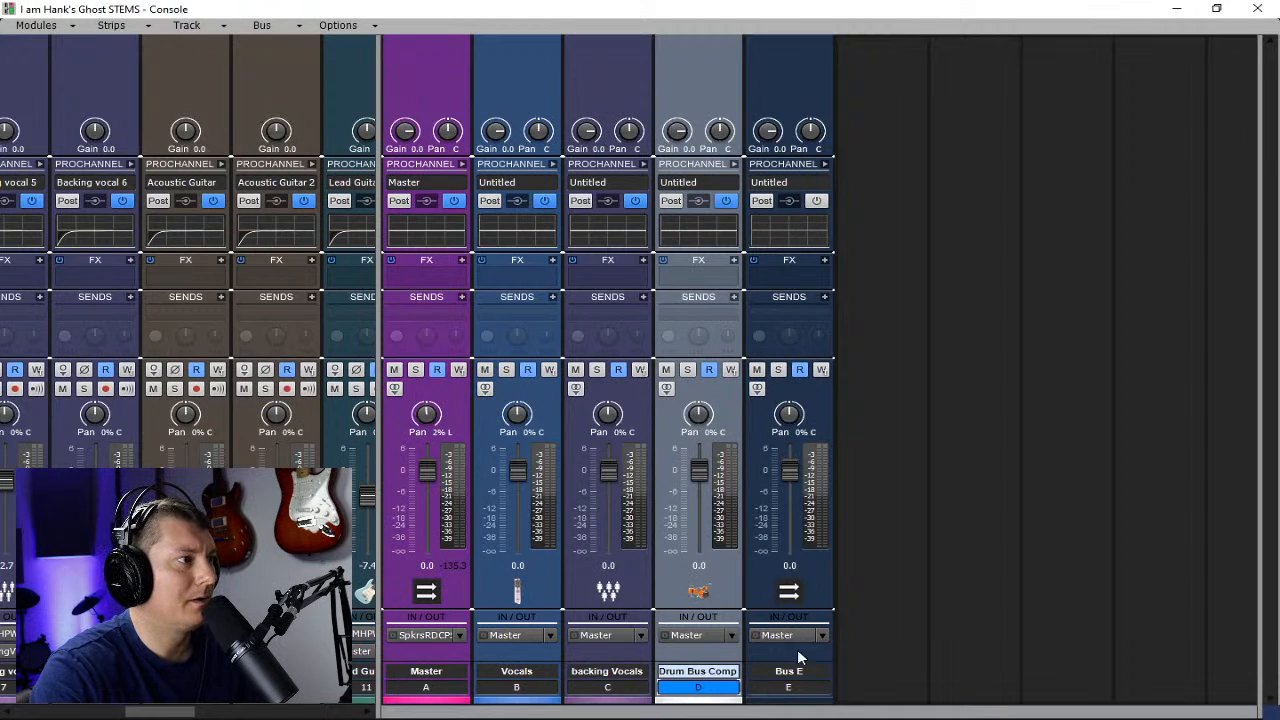
pyautogui.doubleClick(799, 669)
pyautogui.write('Re')
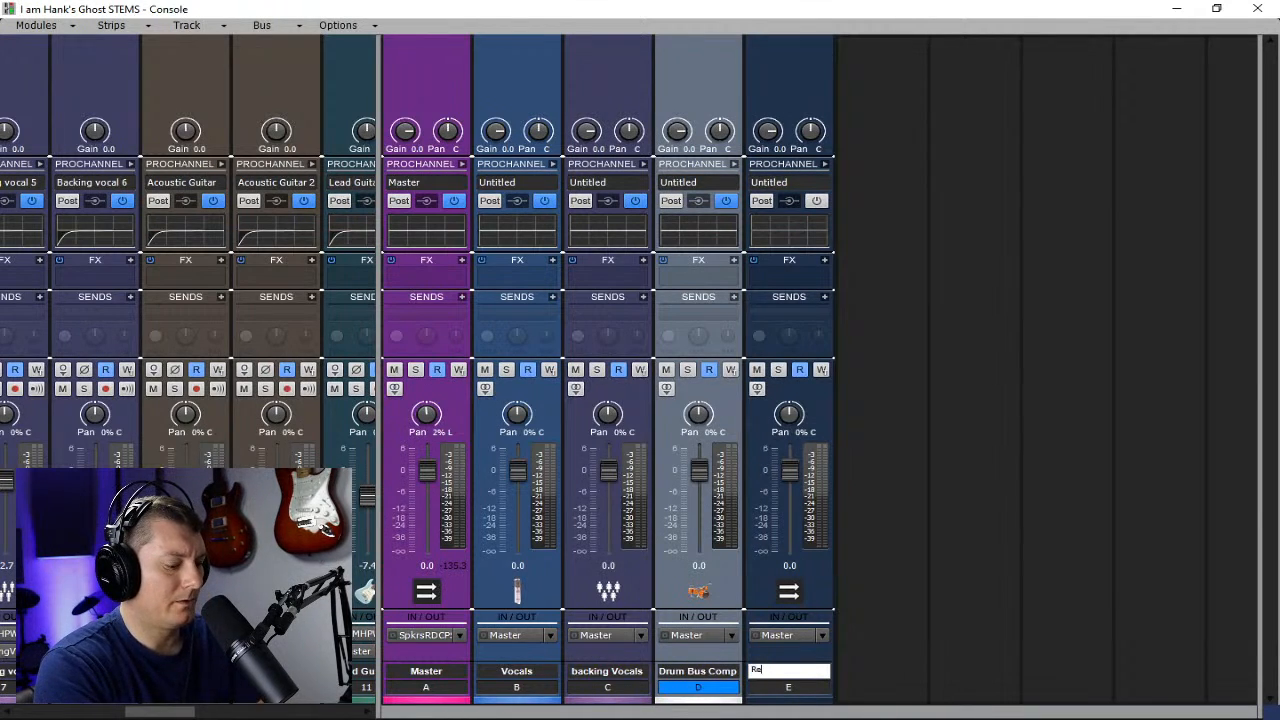
pyautogui.write('verb Short')
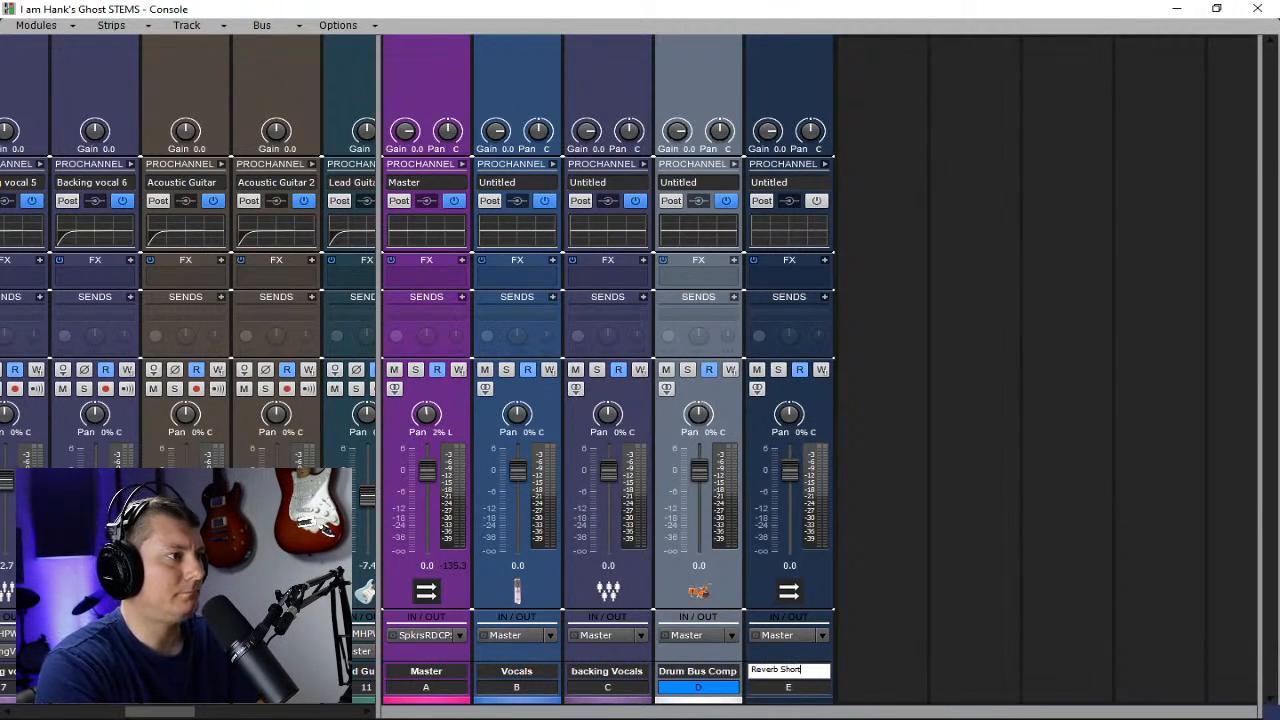
pyautogui.press('Return')
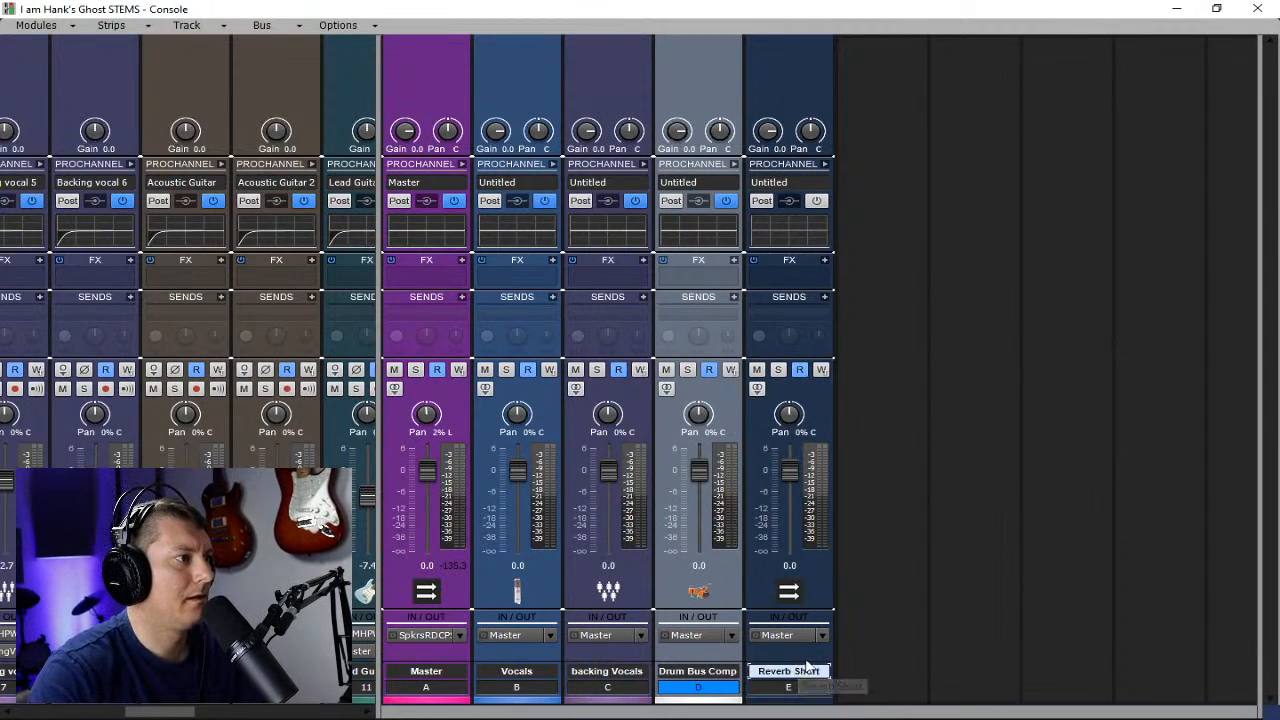
# - Insert another stereo bus after Reverb Short and name it Reverb Med
pyautogui.rightClick(875, 596)
pyautogui.click(910, 604)
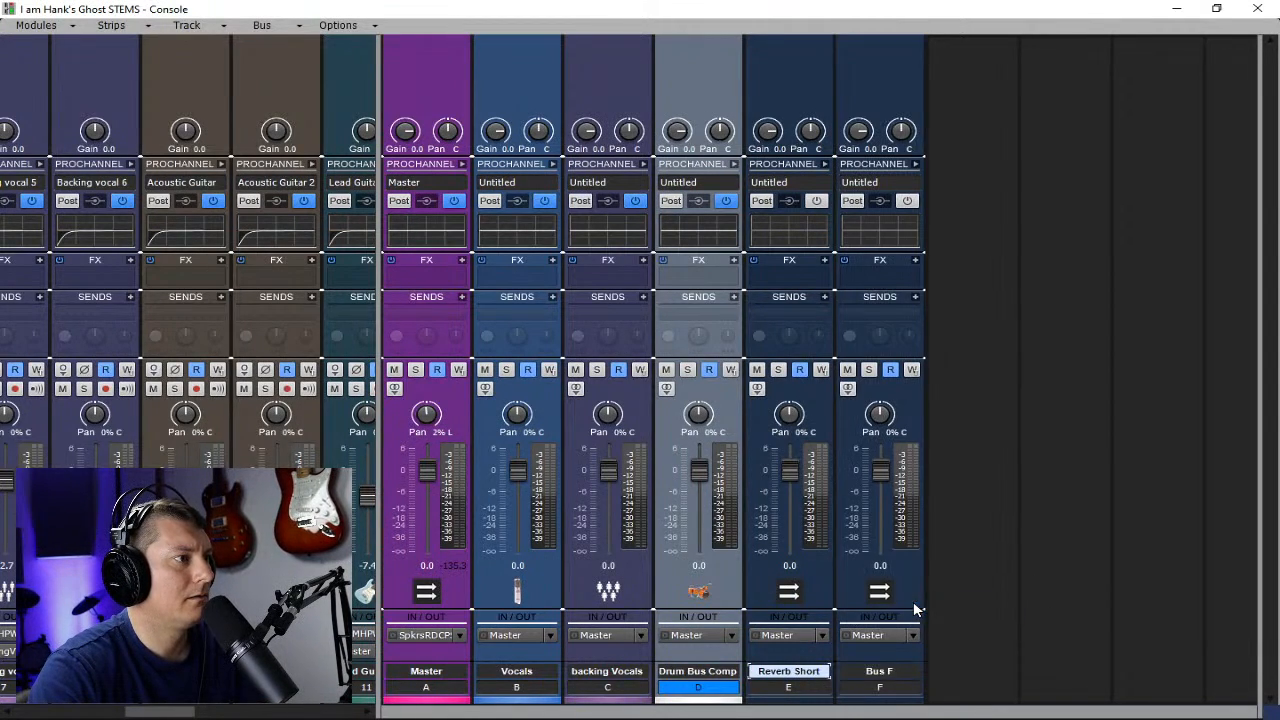
pyautogui.doubleClick(880, 671)
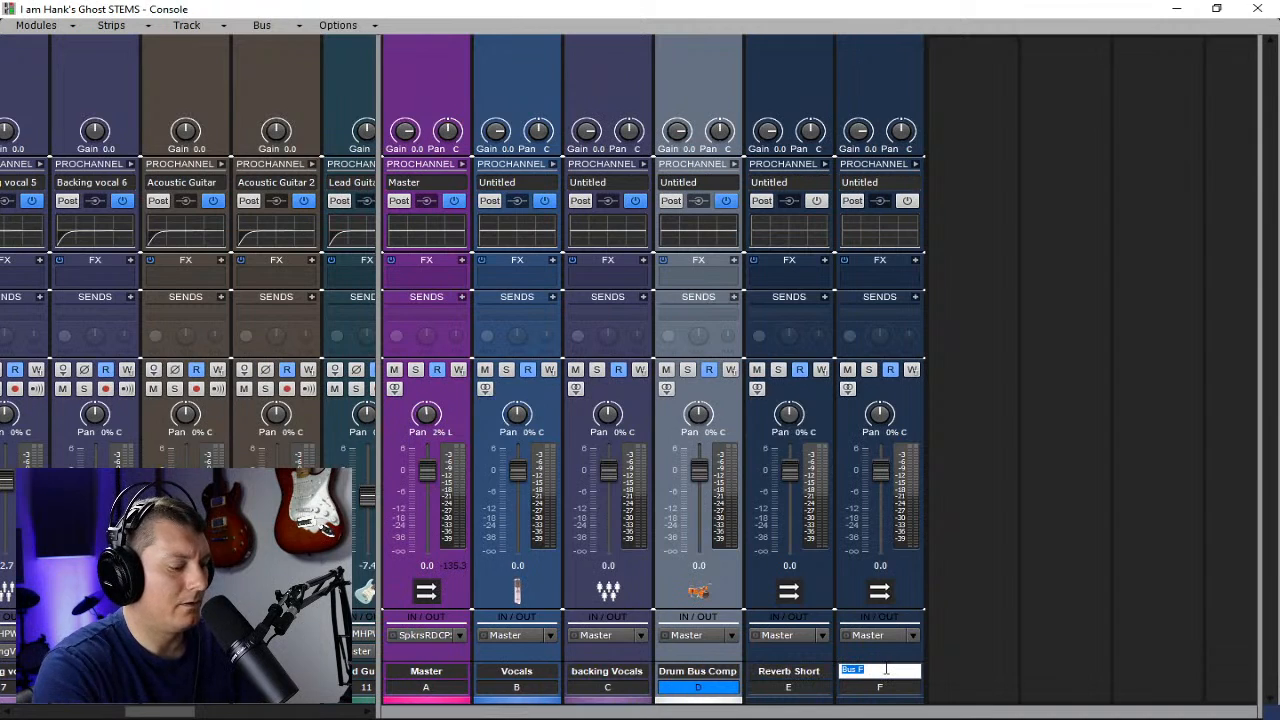
pyautogui.write('Reverb Med')
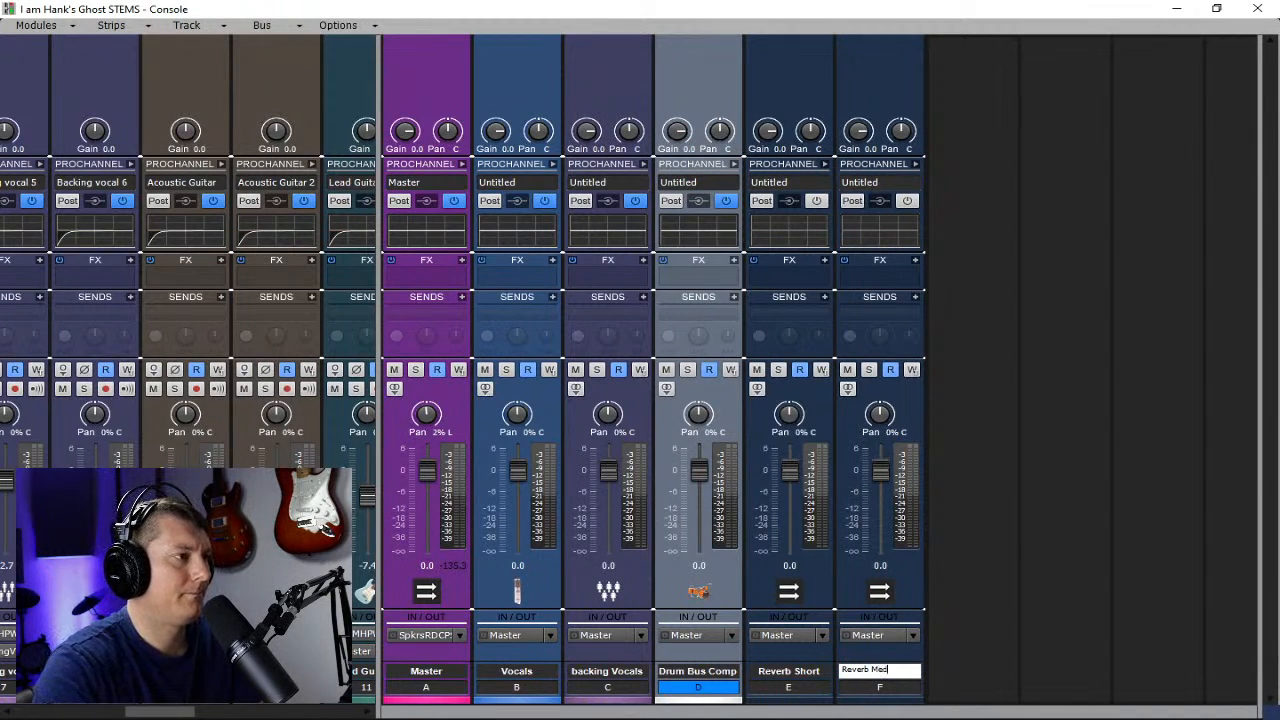
pyautogui.press('Return')
pyautogui.rightClick(905, 601)
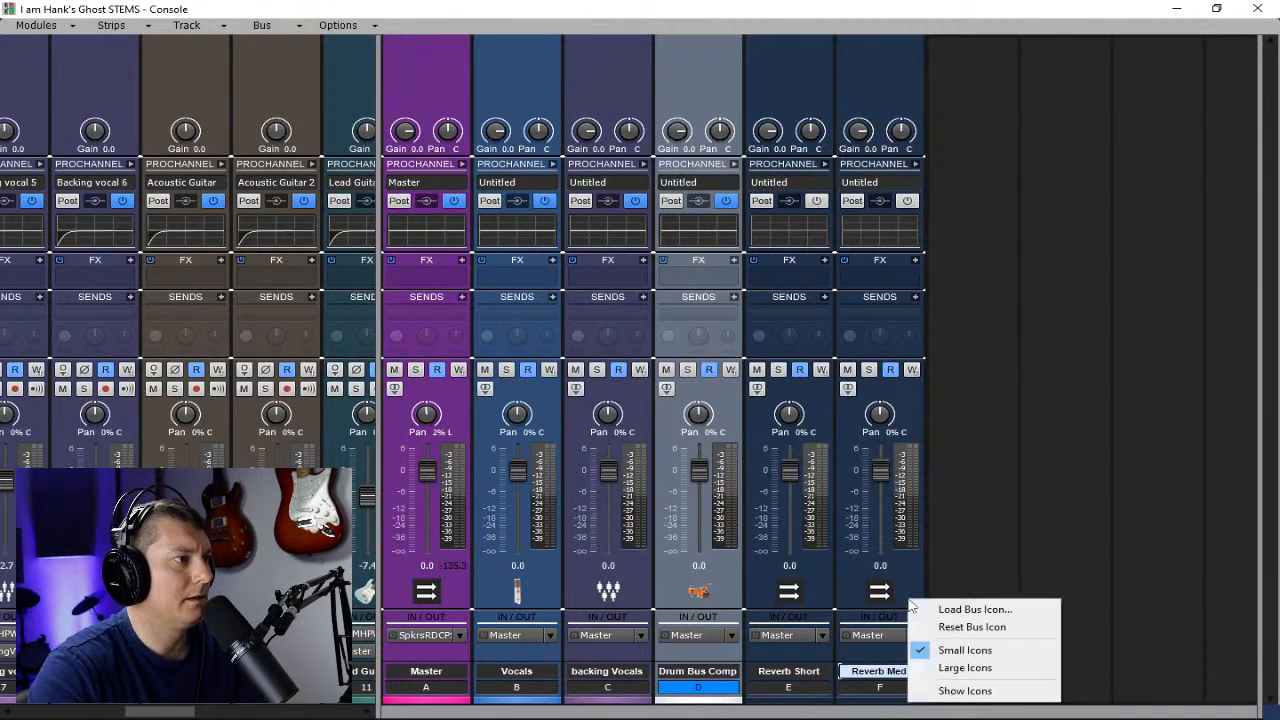
pyautogui.click(950, 608)
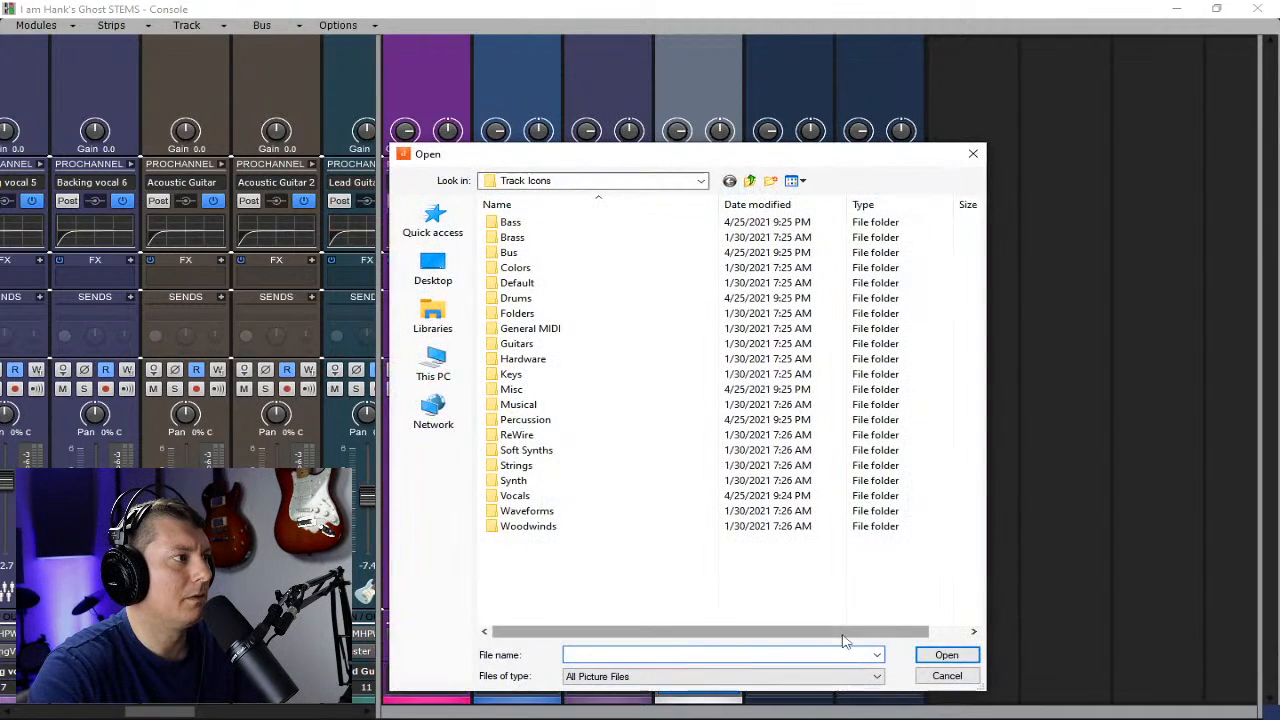
pyautogui.click(947, 676)
# - Insert a third stereo bus after Reverb Med and name it Reverb Long
pyautogui.rightClick(933, 598)
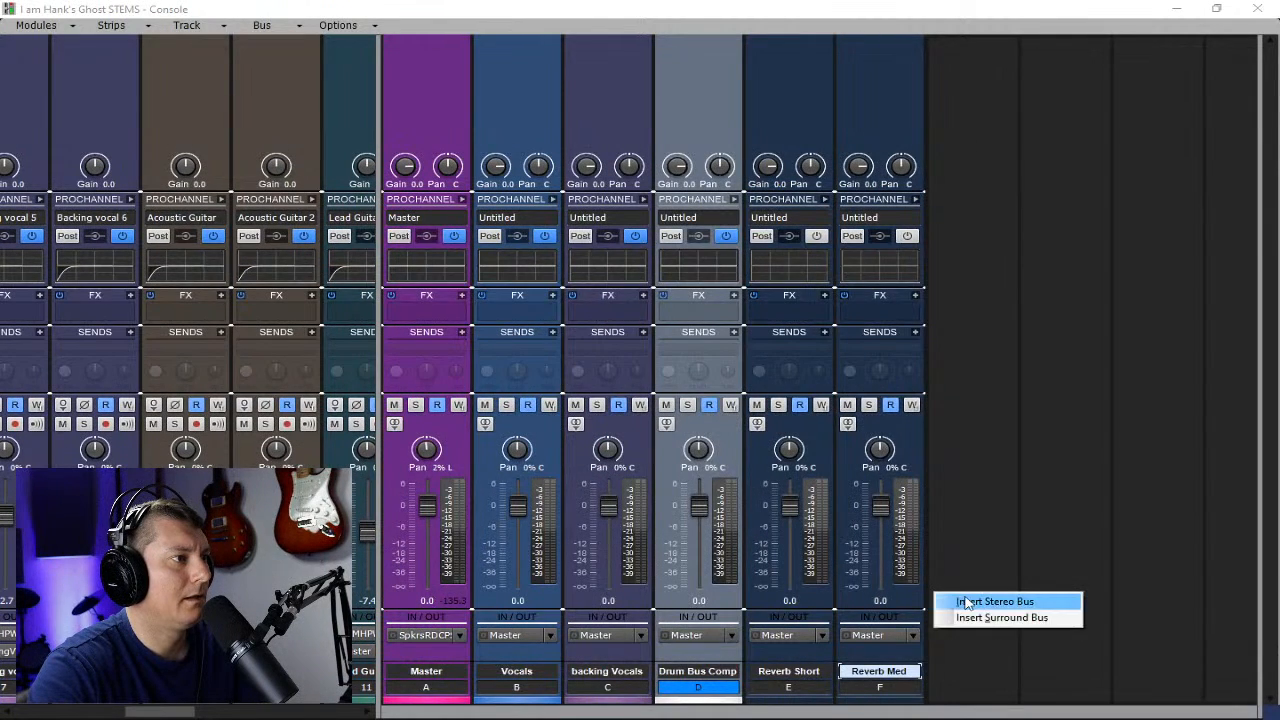
pyautogui.click(985, 600)
pyautogui.doubleClick(962, 667)
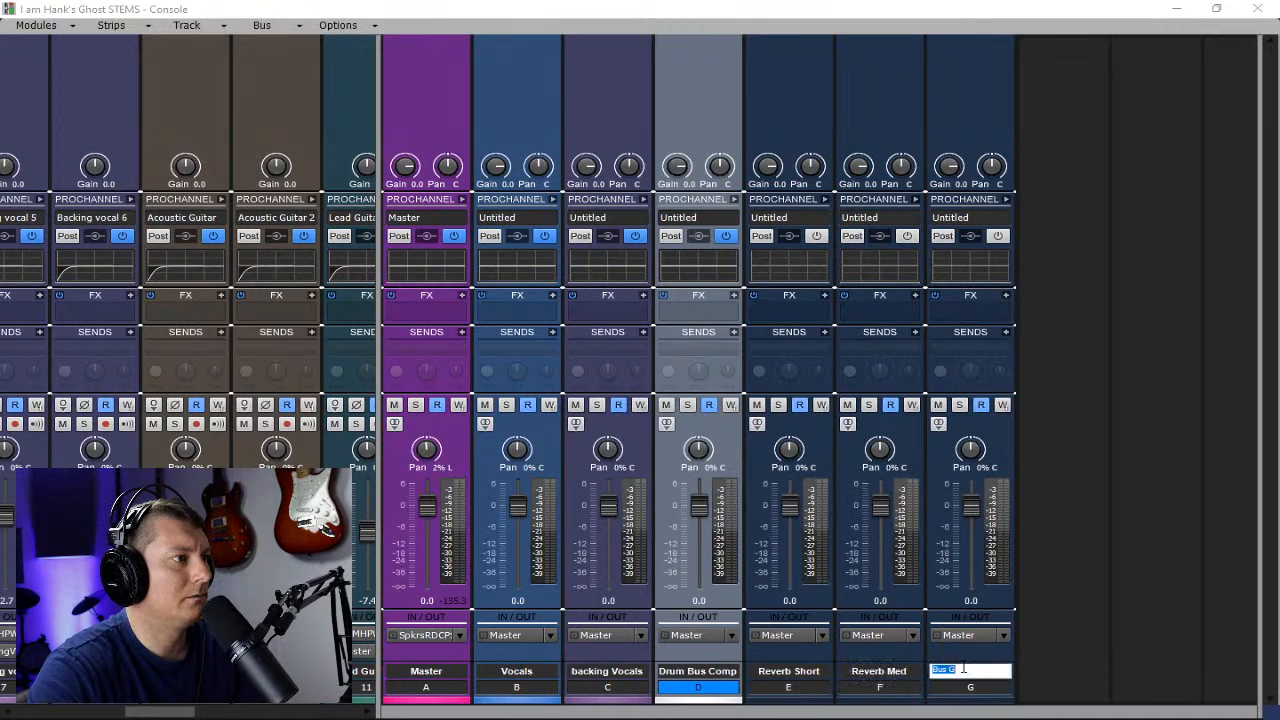
pyautogui.write('Reverb ')
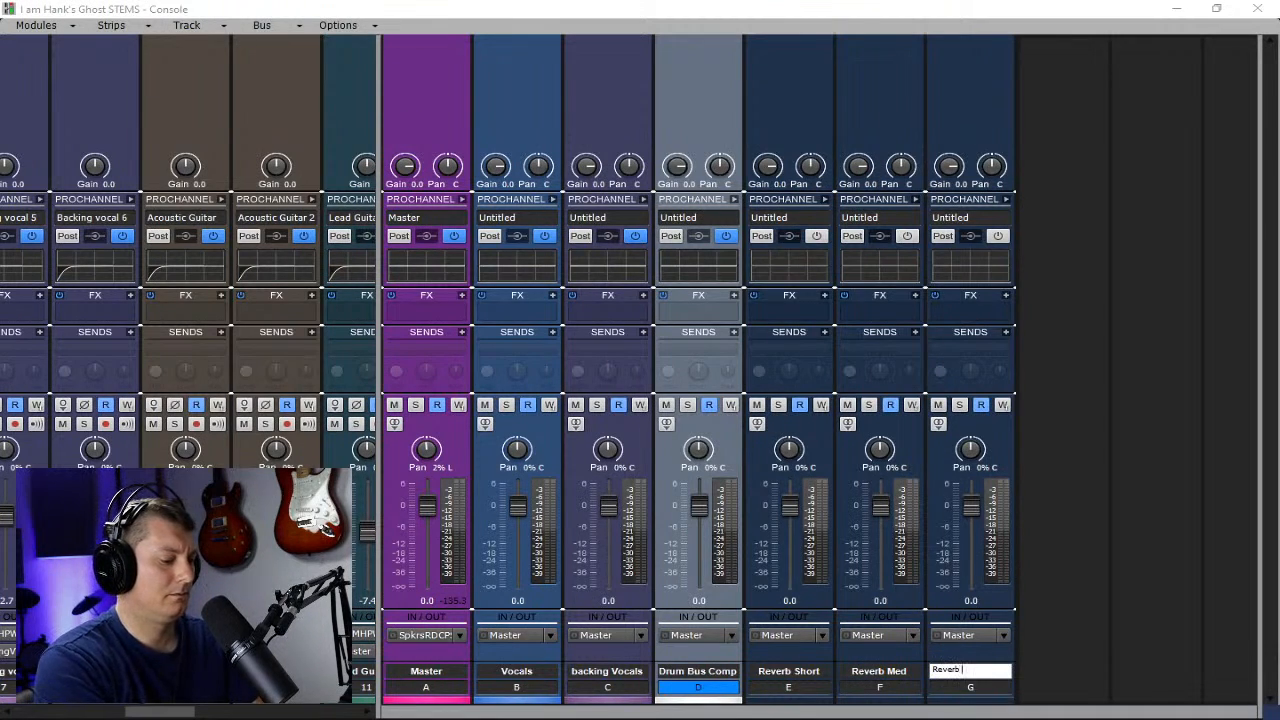
pyautogui.write('Long')
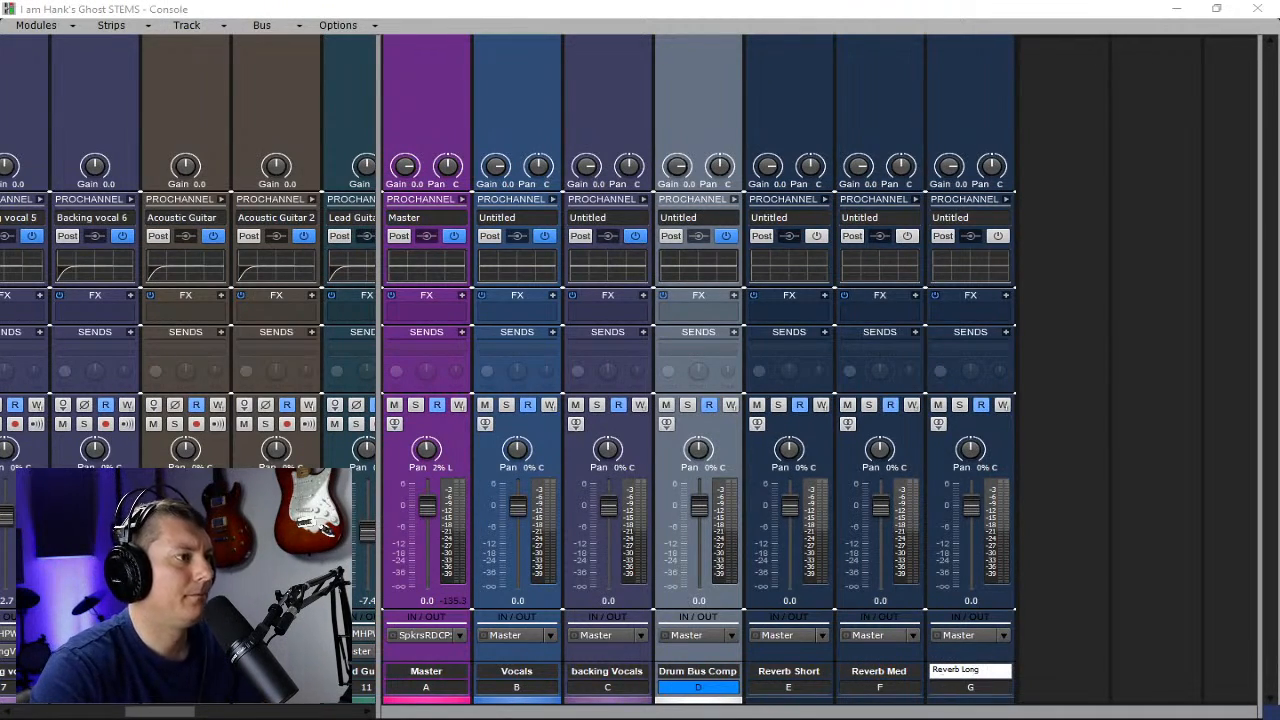
pyautogui.press('Return')
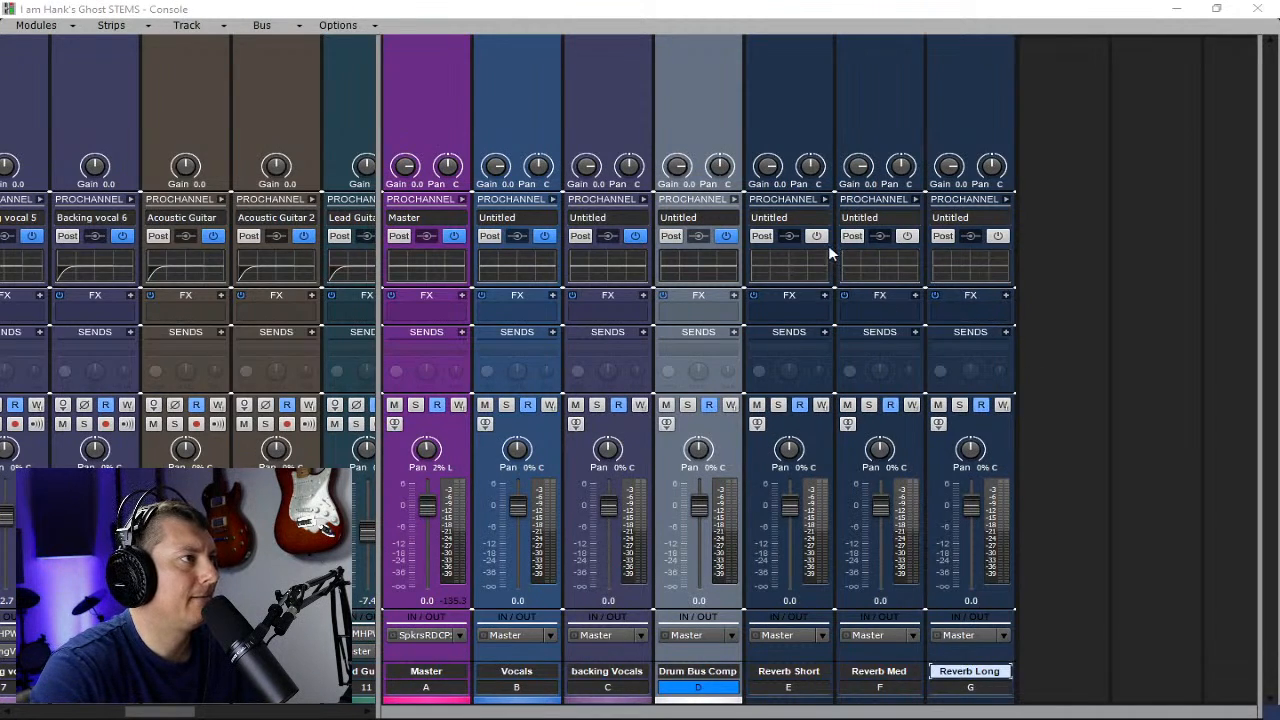
# - Switch on the ProChannels of the Reverb Short, Reverb Med and Reverb Long buses
pyautogui.click(997, 235)
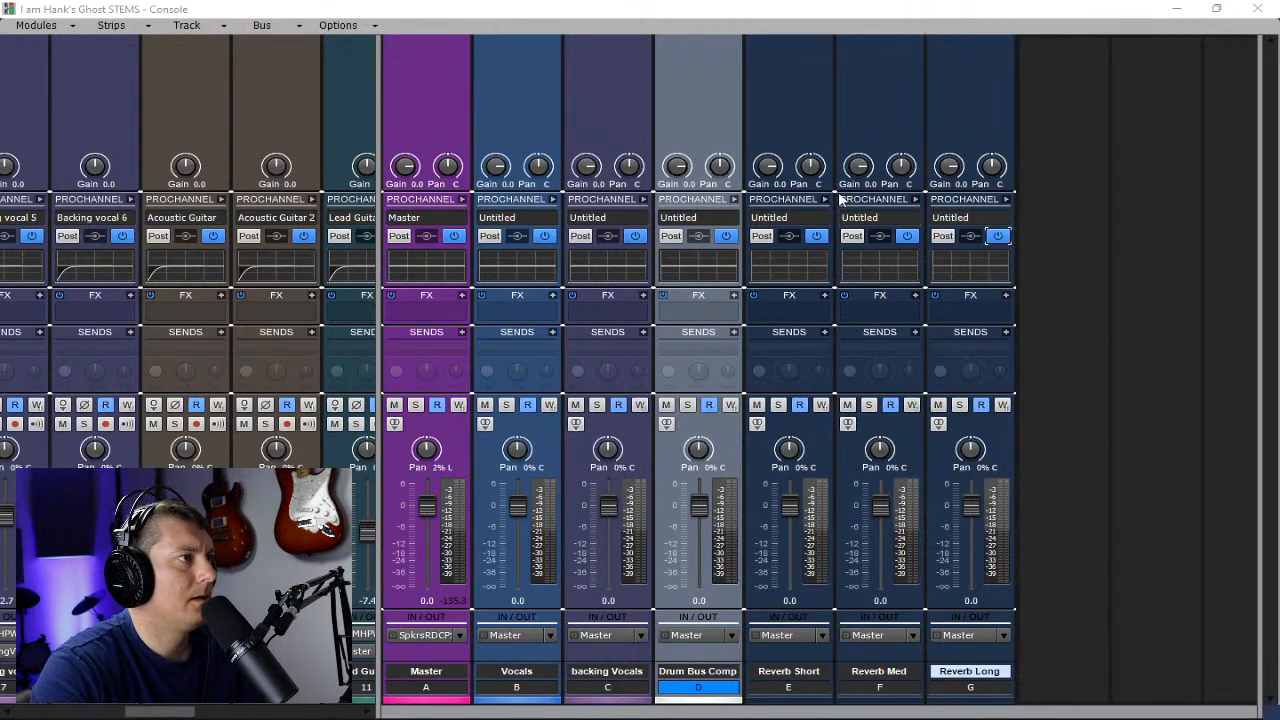
pyautogui.click(826, 201)
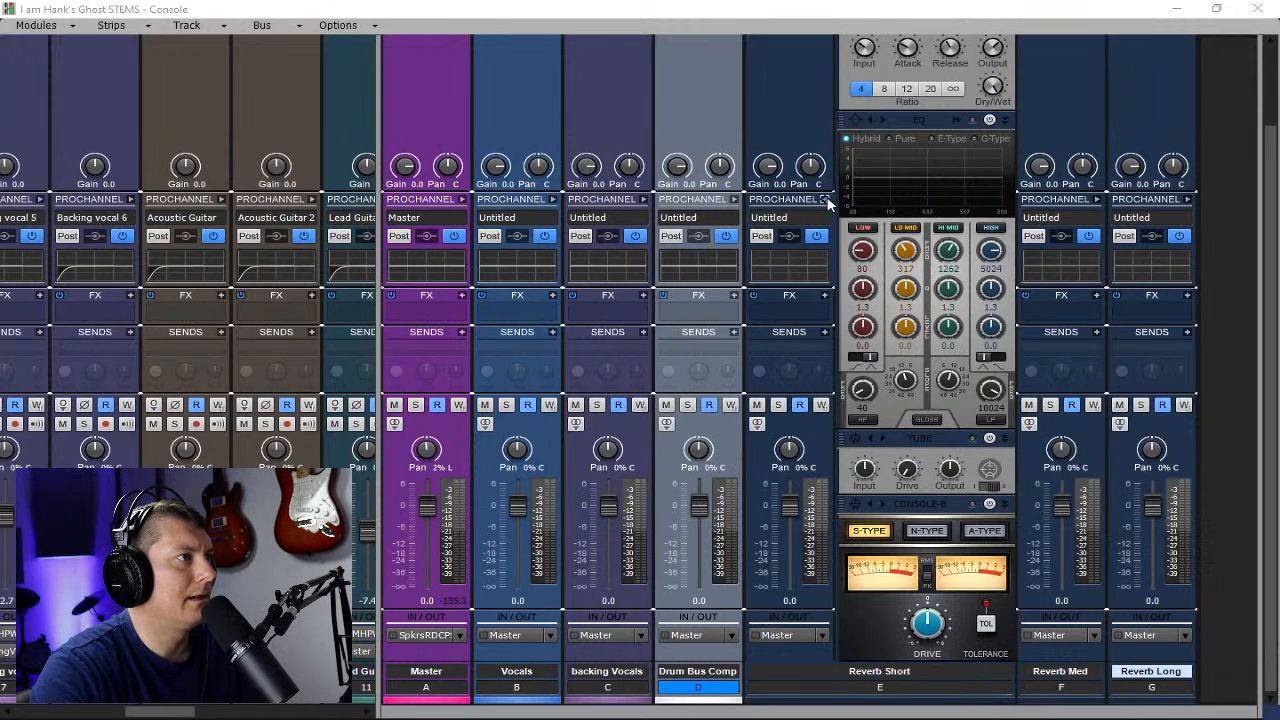
pyautogui.click(826, 201)
# - Select the Reverb Short, Reverb Med and Reverb Long buses and remove the Tube and compressor modules from their ProChannels
pyautogui.moveTo(813, 692); pyautogui.dragTo(964, 695)
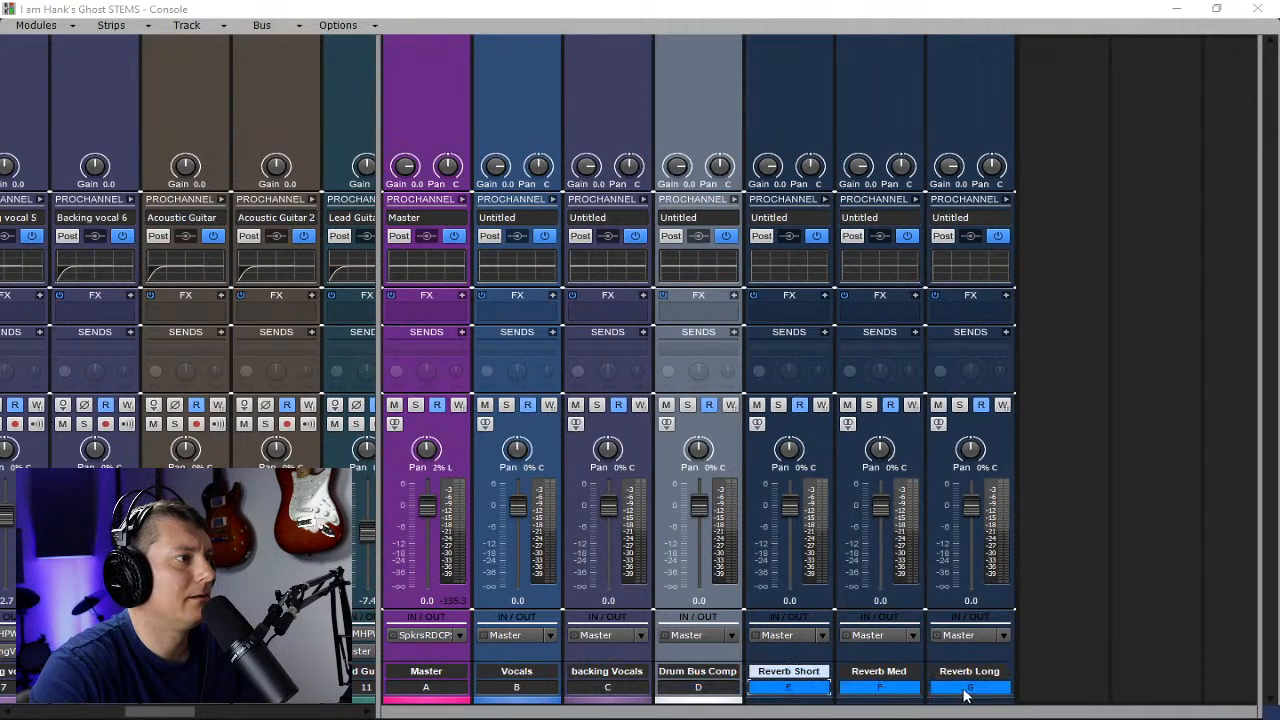
pyautogui.keyDown('ctrl'); pyautogui.click(825, 199); pyautogui.keyUp('ctrl')
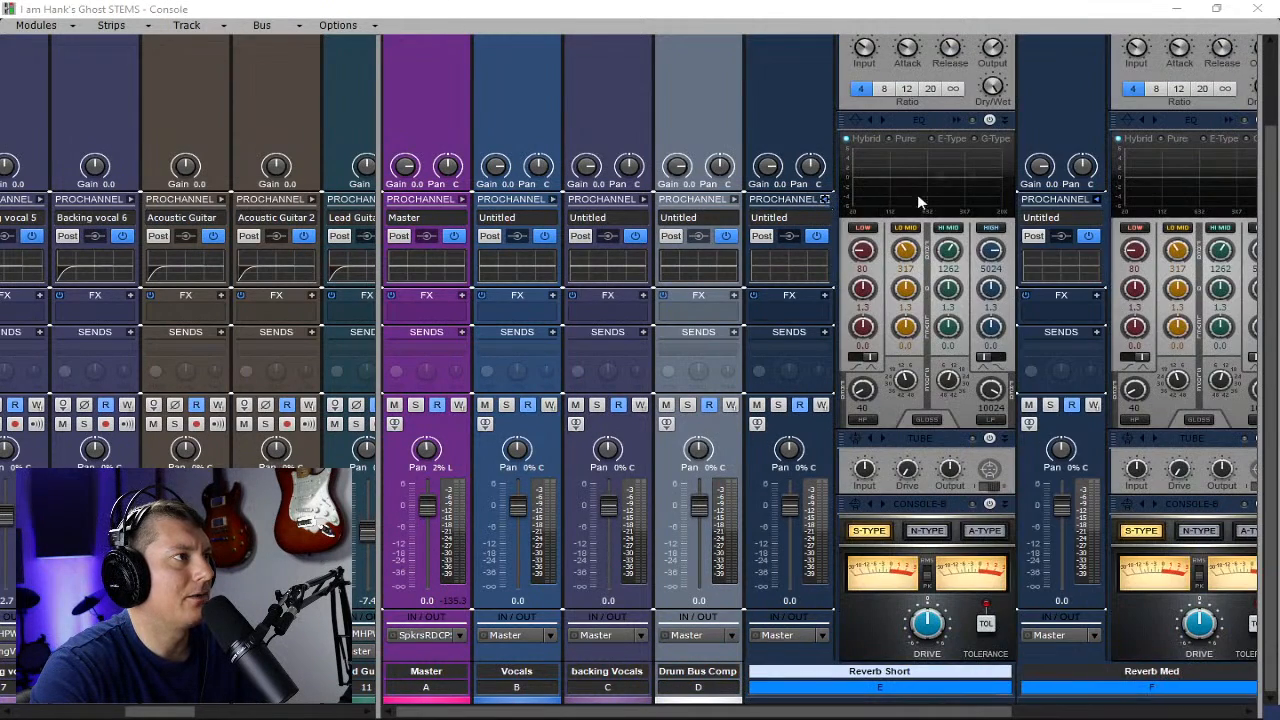
pyautogui.rightClick(906, 507)
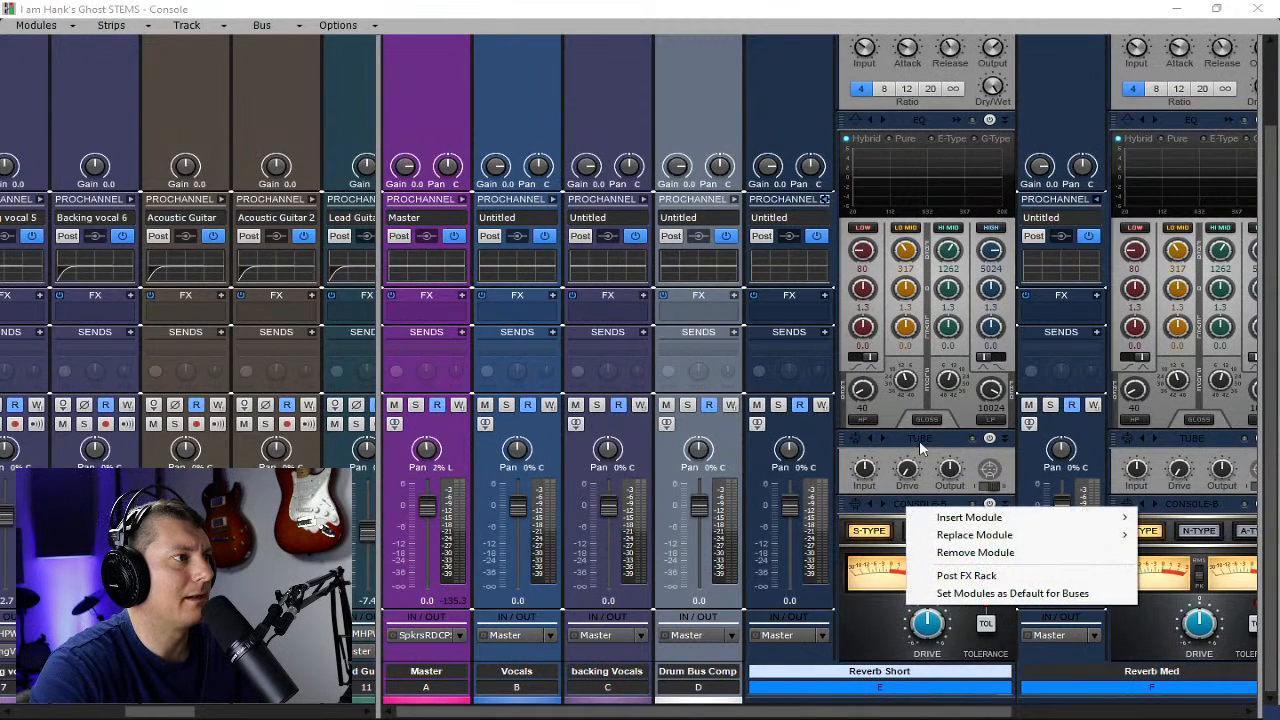
pyautogui.rightClick(919, 438)
pyautogui.click(968, 484)
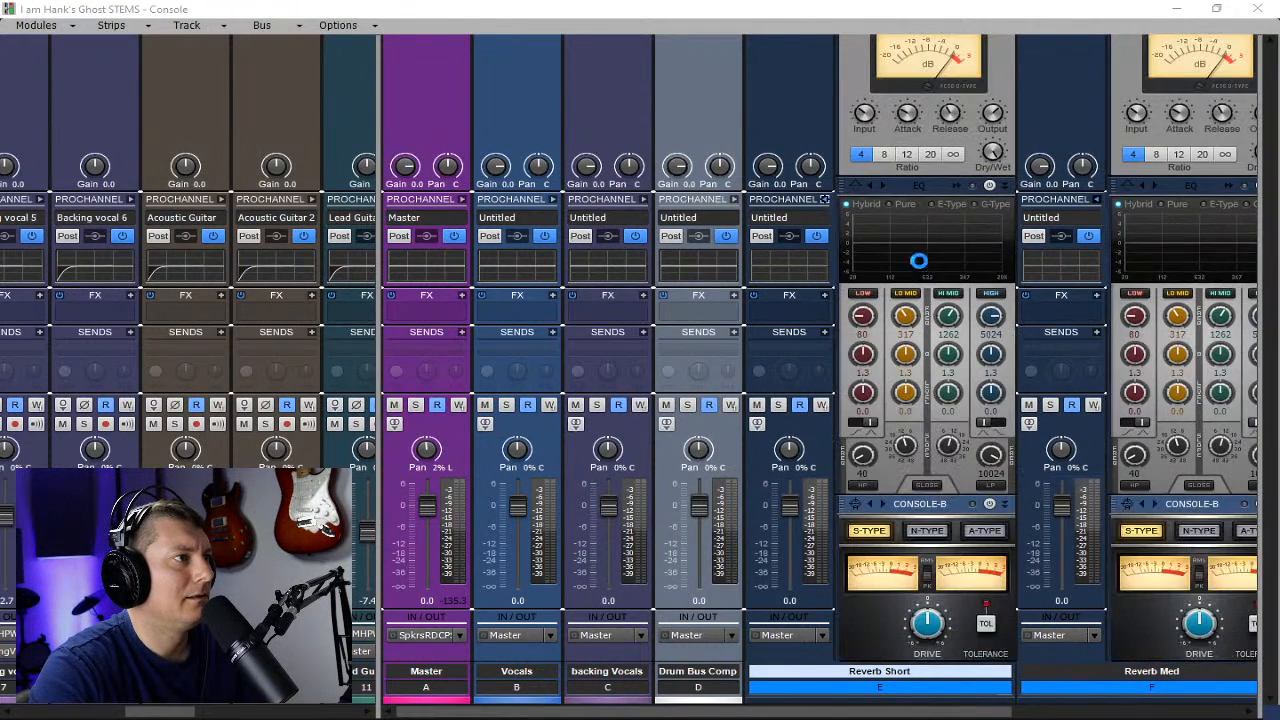
pyautogui.rightClick(908, 74)
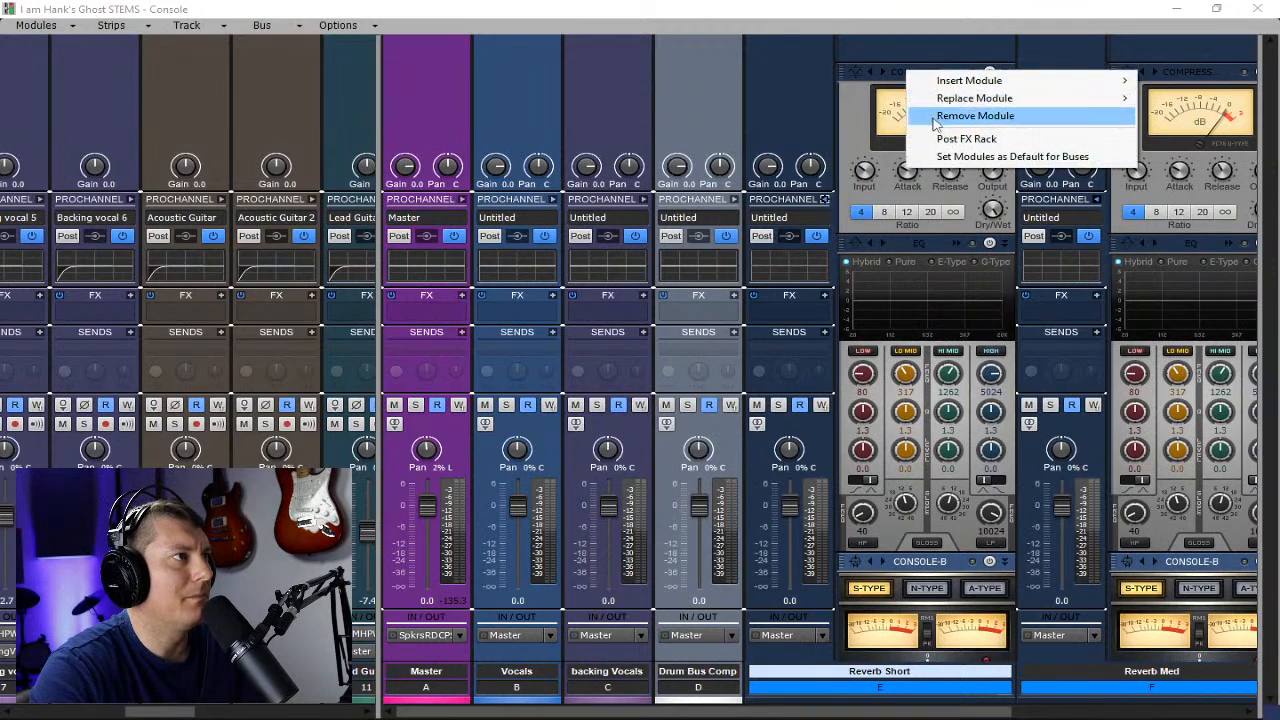
pyautogui.click(940, 117)
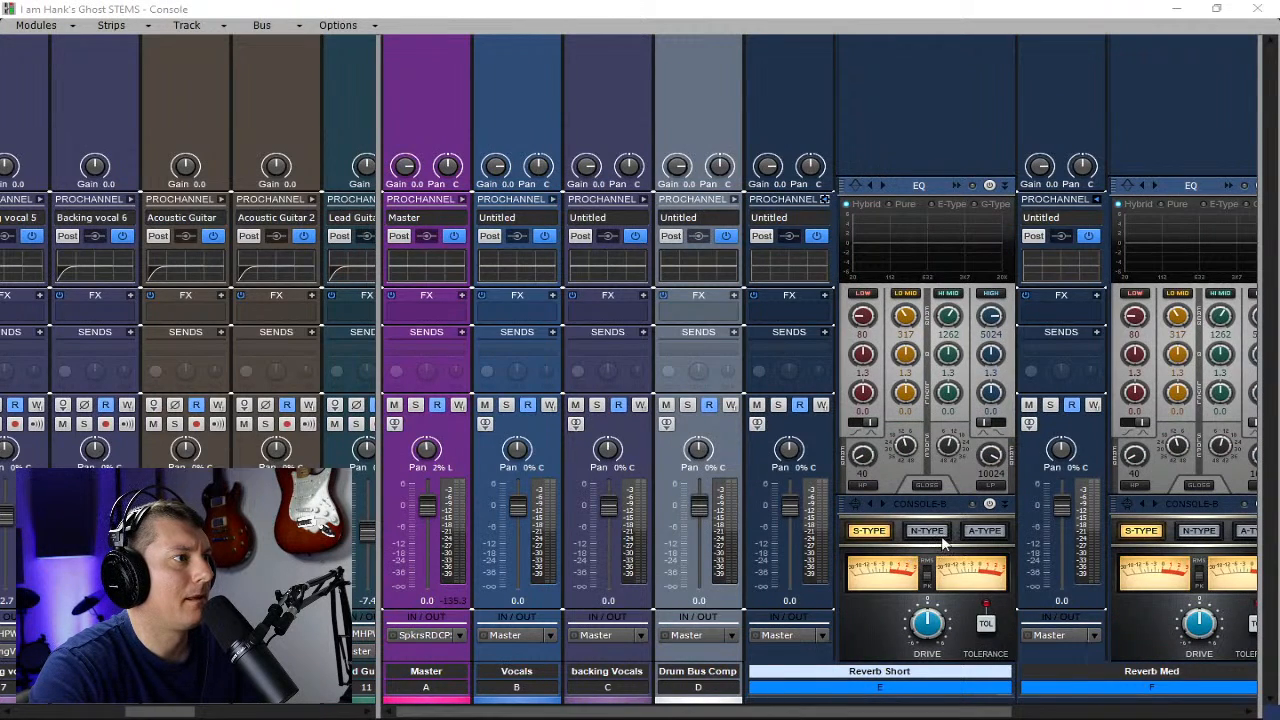
# - Set the console emulator to N-Type on the Reverb Short, Reverb Med and Reverb Long buses, then collapse their ProChannels
pyautogui.click(942, 540)
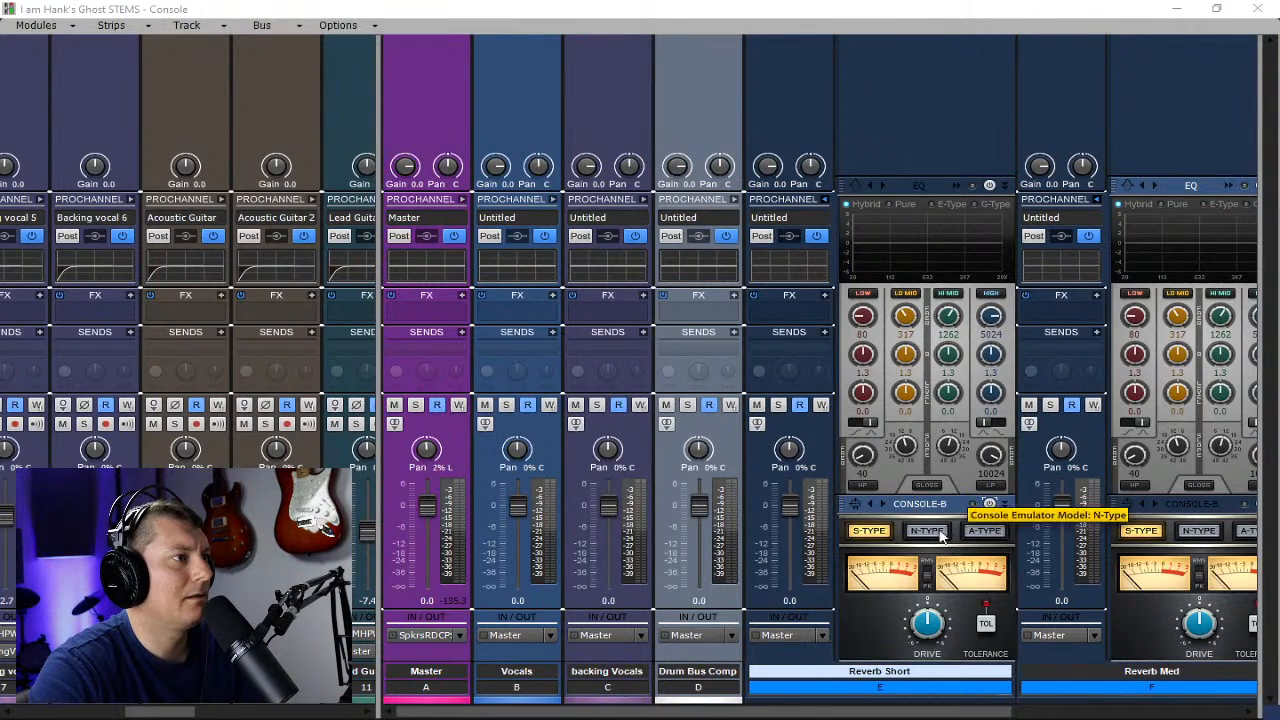
pyautogui.click(936, 531)
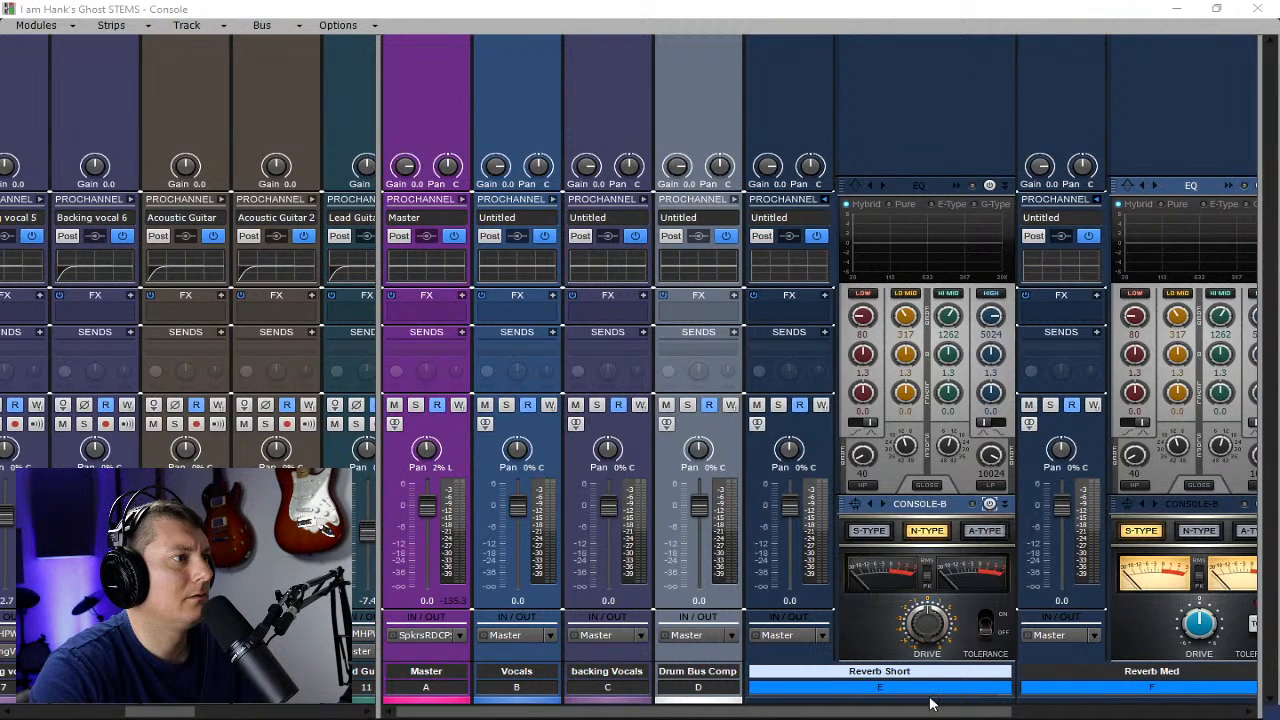
pyautogui.moveTo(930, 714); pyautogui.dragTo(1165, 714)
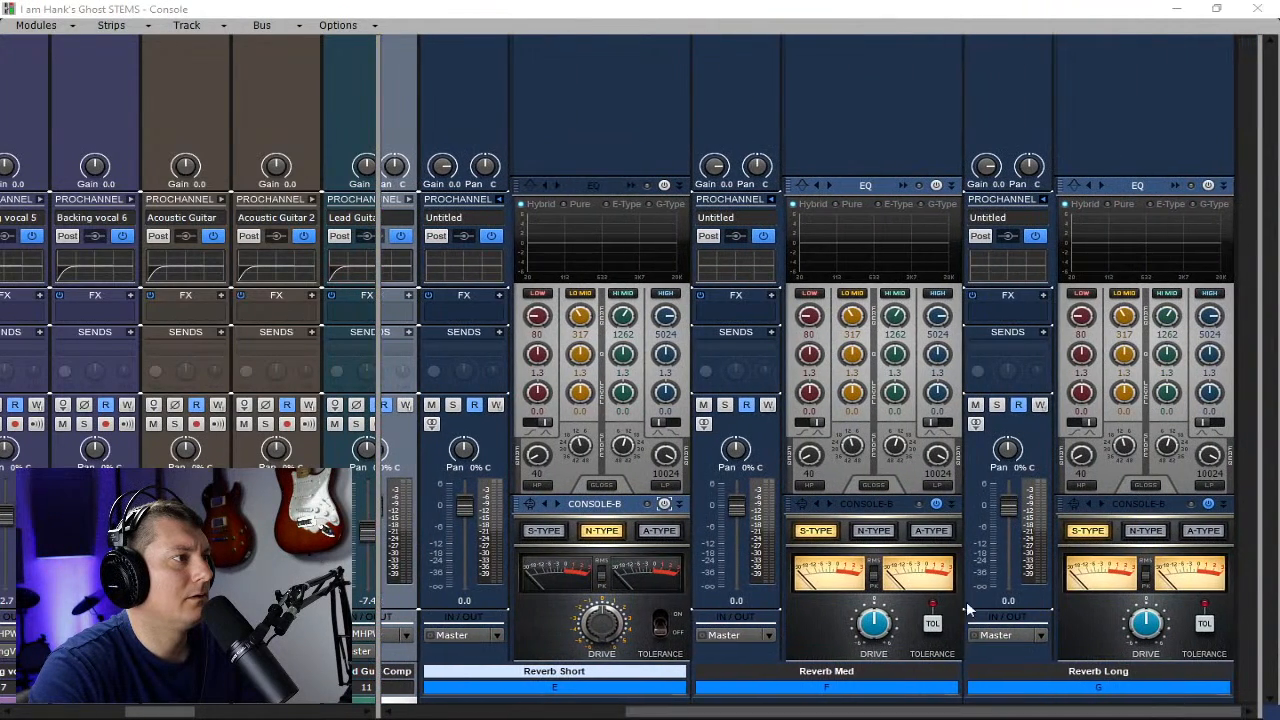
pyautogui.click(873, 530)
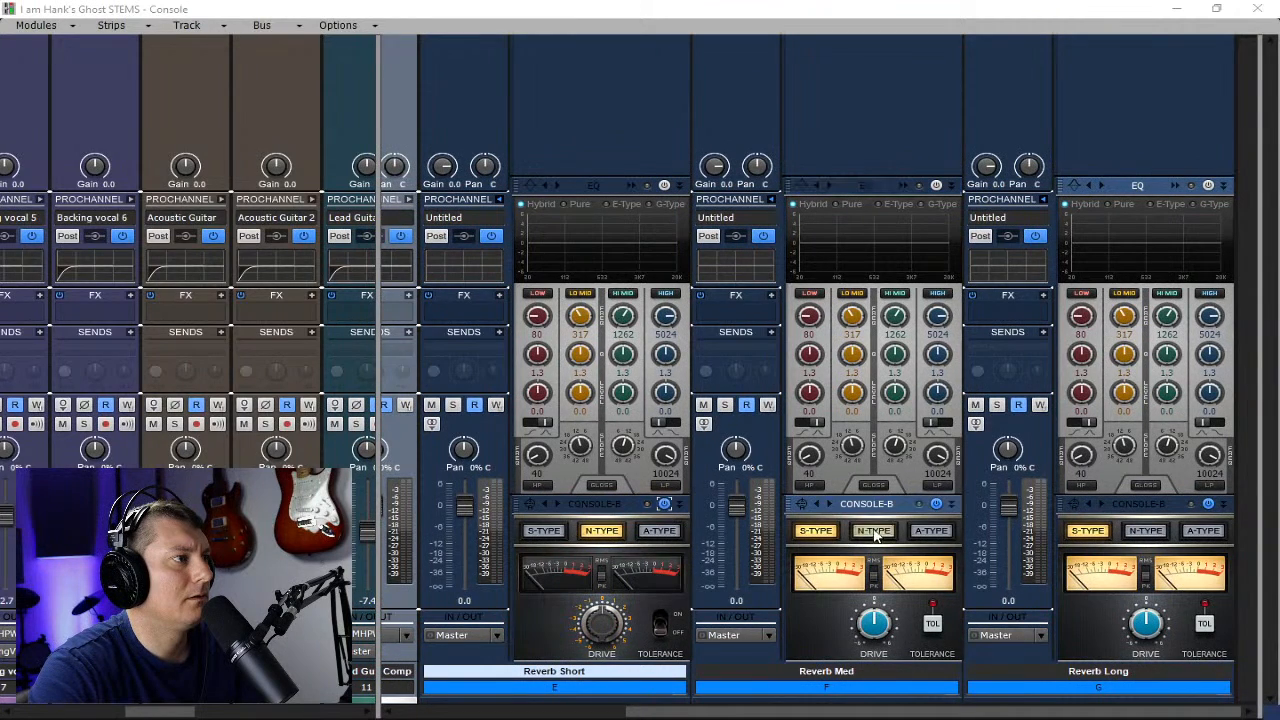
pyautogui.click(1145, 530)
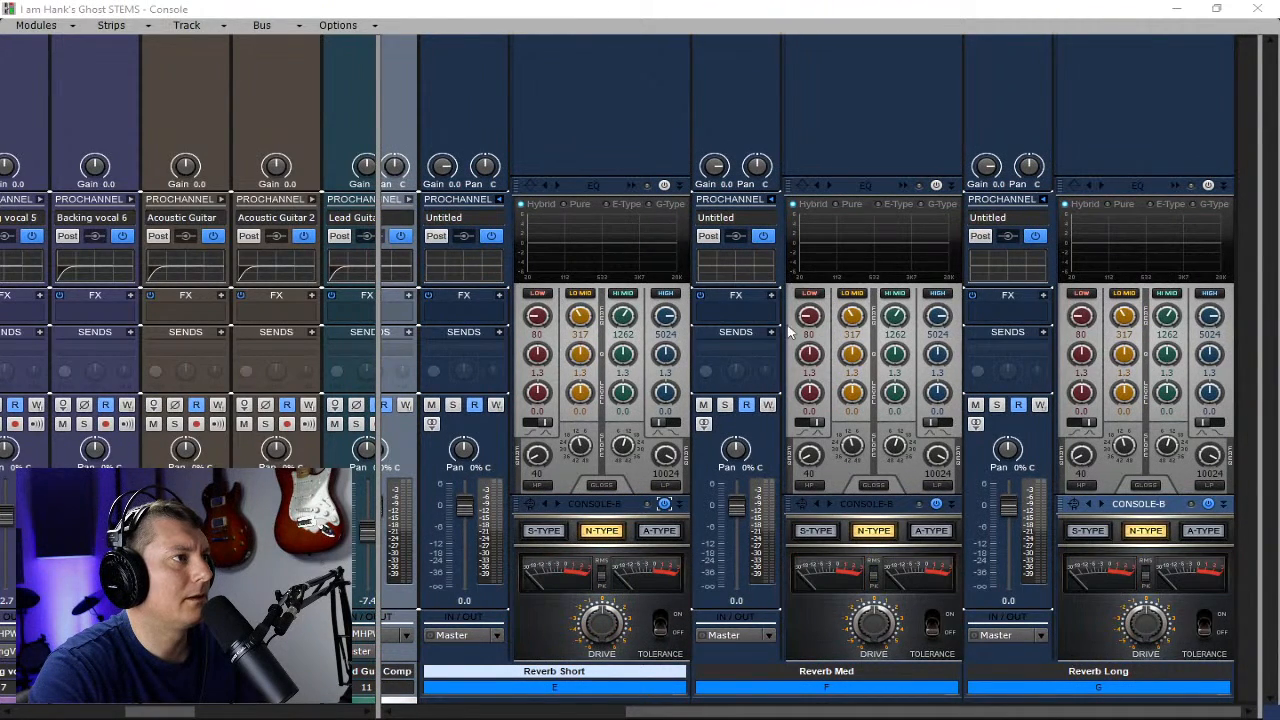
pyautogui.click(502, 199)
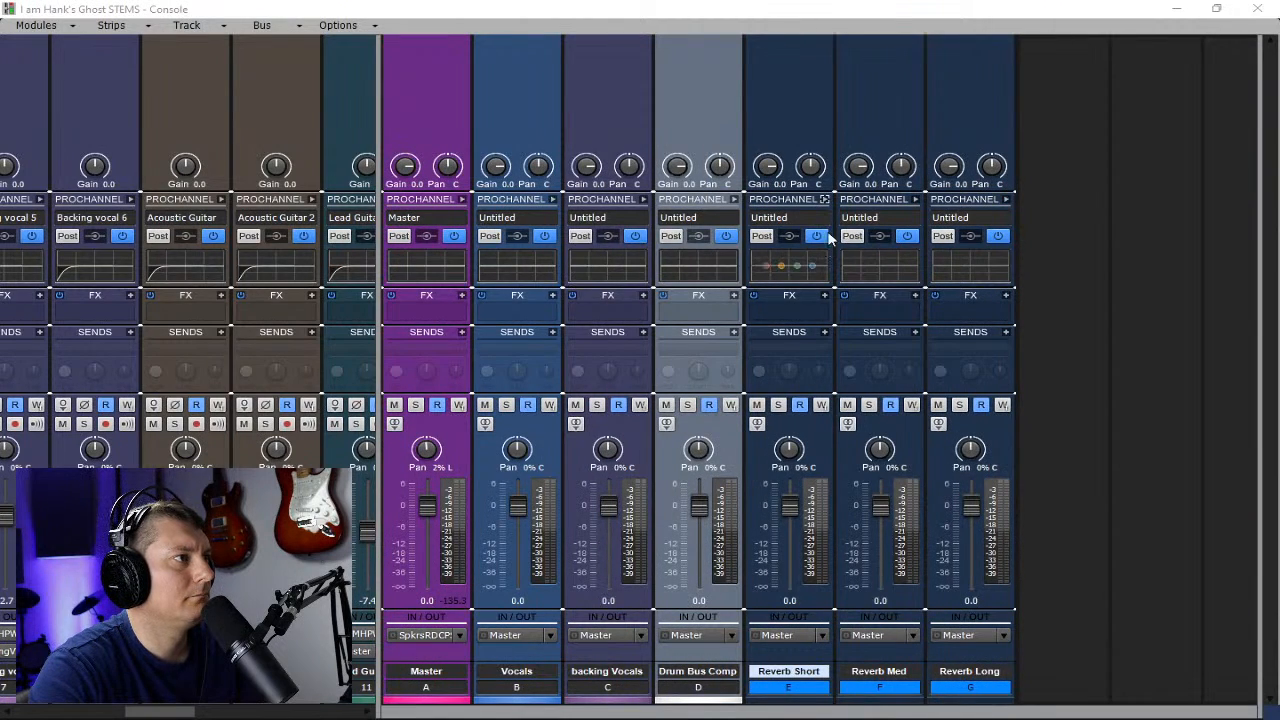
# - Enable Reverb Short's EQ with a high-pass at 100 Hz and a low-pass at 8457 Hz
pyautogui.click(825, 199)
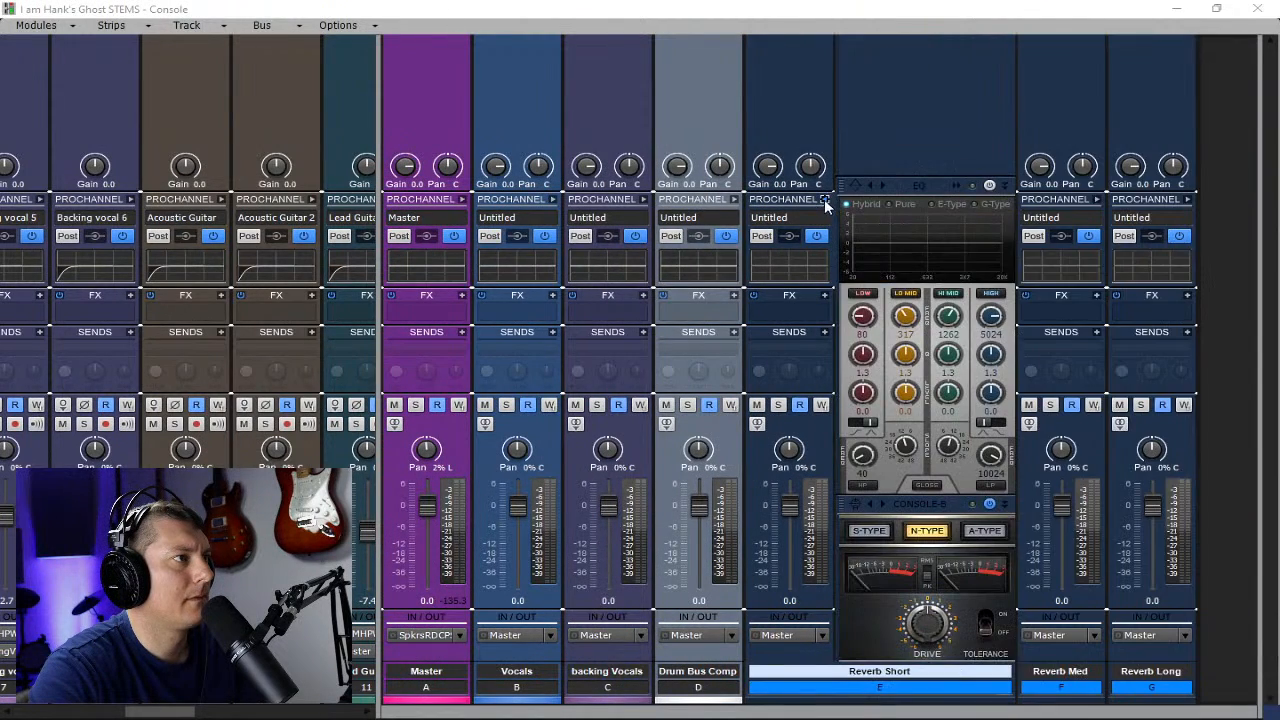
pyautogui.click(989, 187)
pyautogui.click(863, 484)
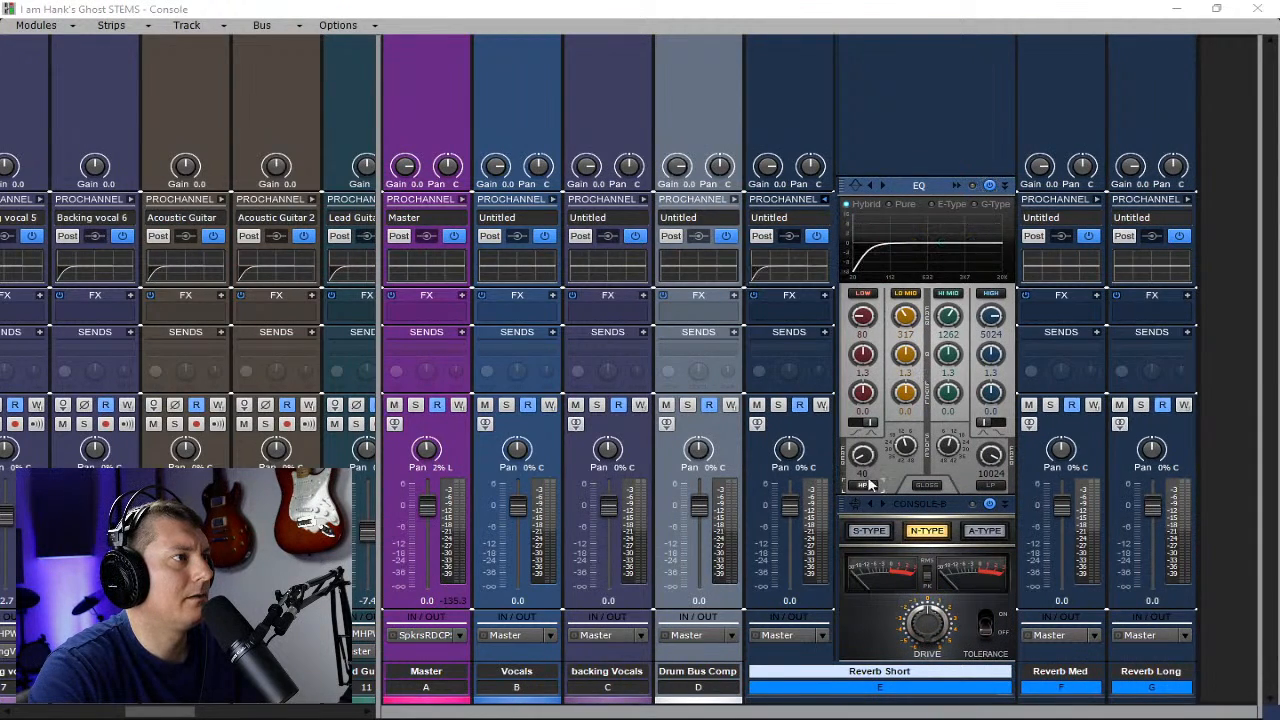
pyautogui.moveTo(862, 455); pyautogui.dragTo(862, 422)
pyautogui.click(991, 485)
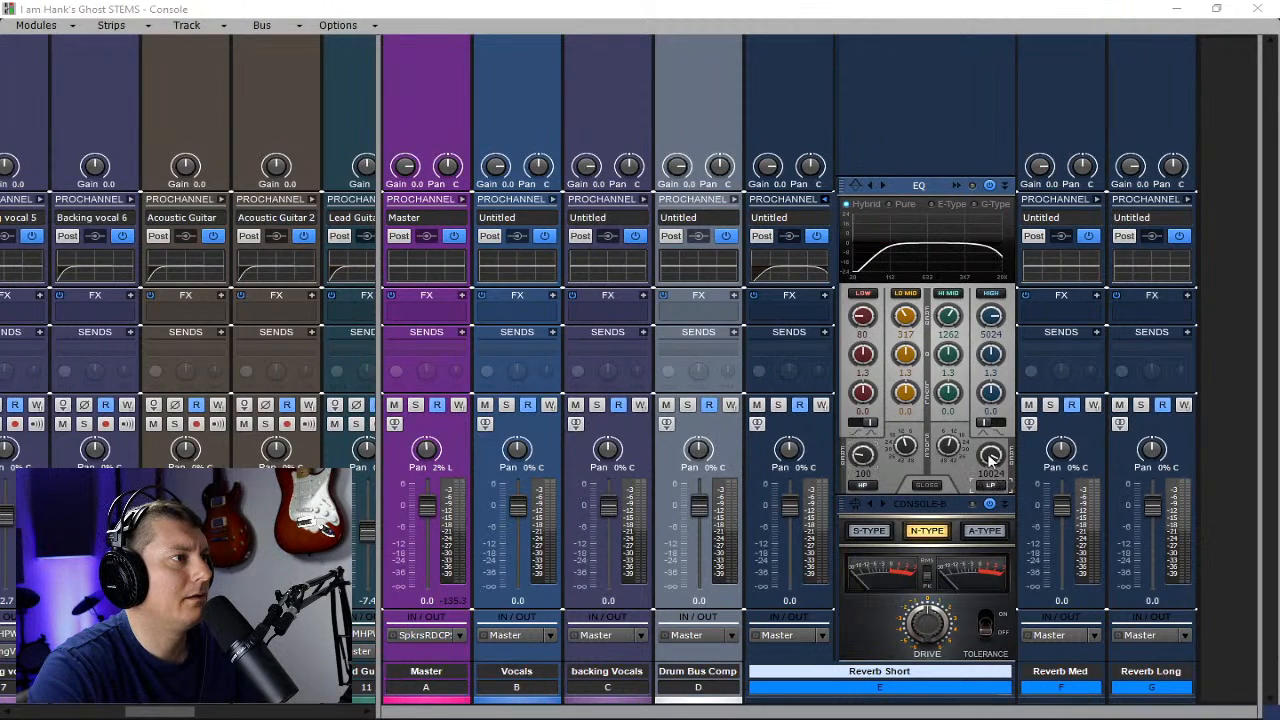
pyautogui.moveTo(991, 455)
pyautogui.mouseDown()
pyautogui.moveTo(991, 466)
pyautogui.moveTo(991, 455)
pyautogui.mouseUp()
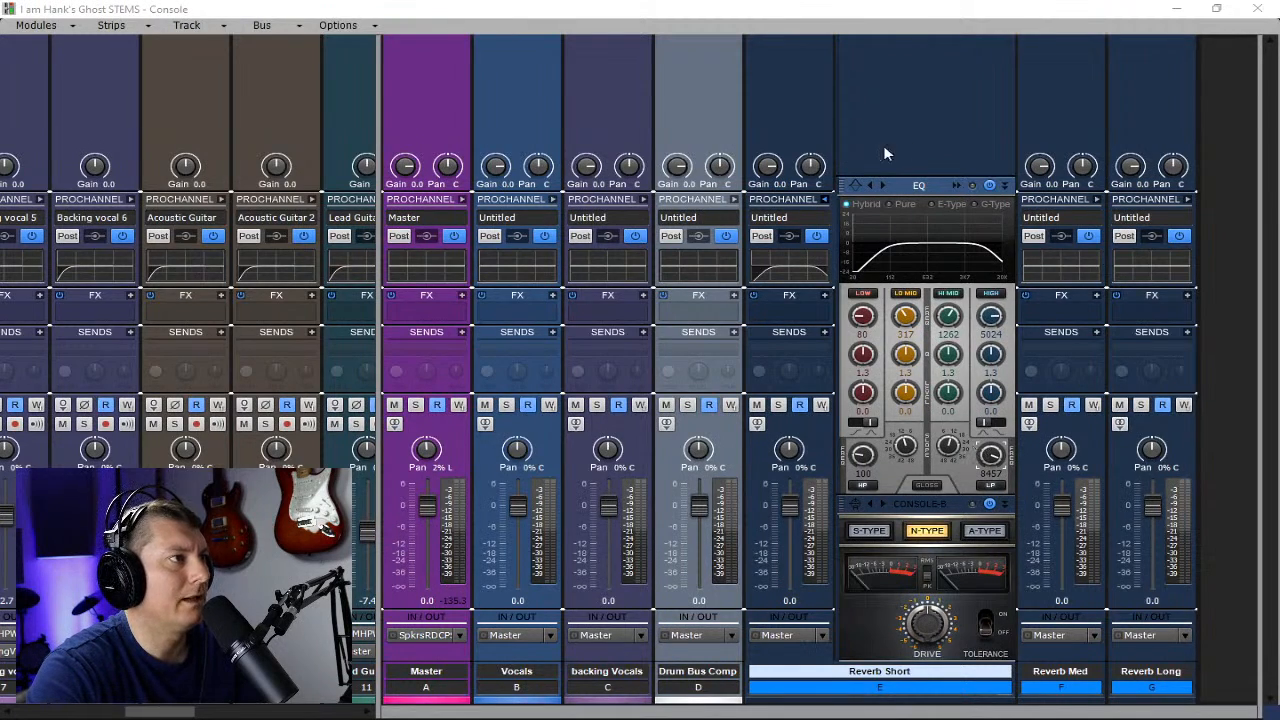
pyautogui.click(826, 199)
# - Copy Reverb Short's EQ settings to Reverb Med and Reverb Long, and check them in Reverb Long's ProChannel
pyautogui.moveTo(794, 262); pyautogui.dragTo(968, 272)
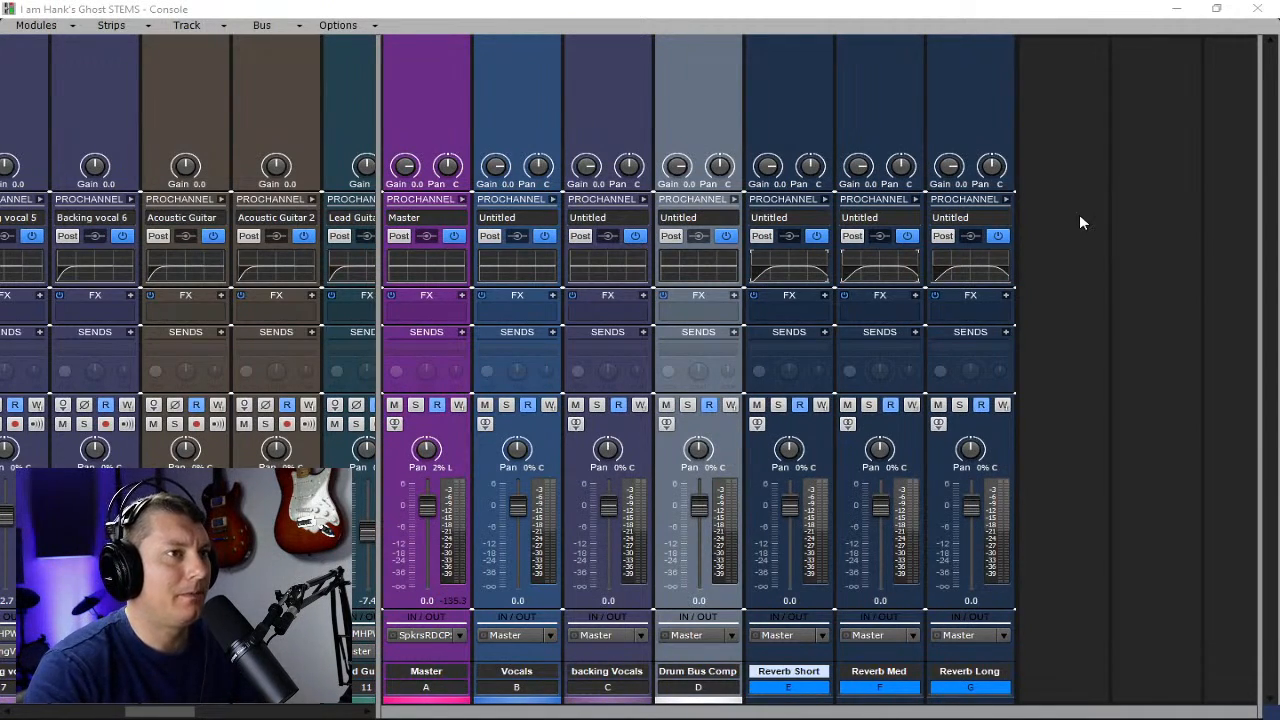
pyautogui.click(1005, 200)
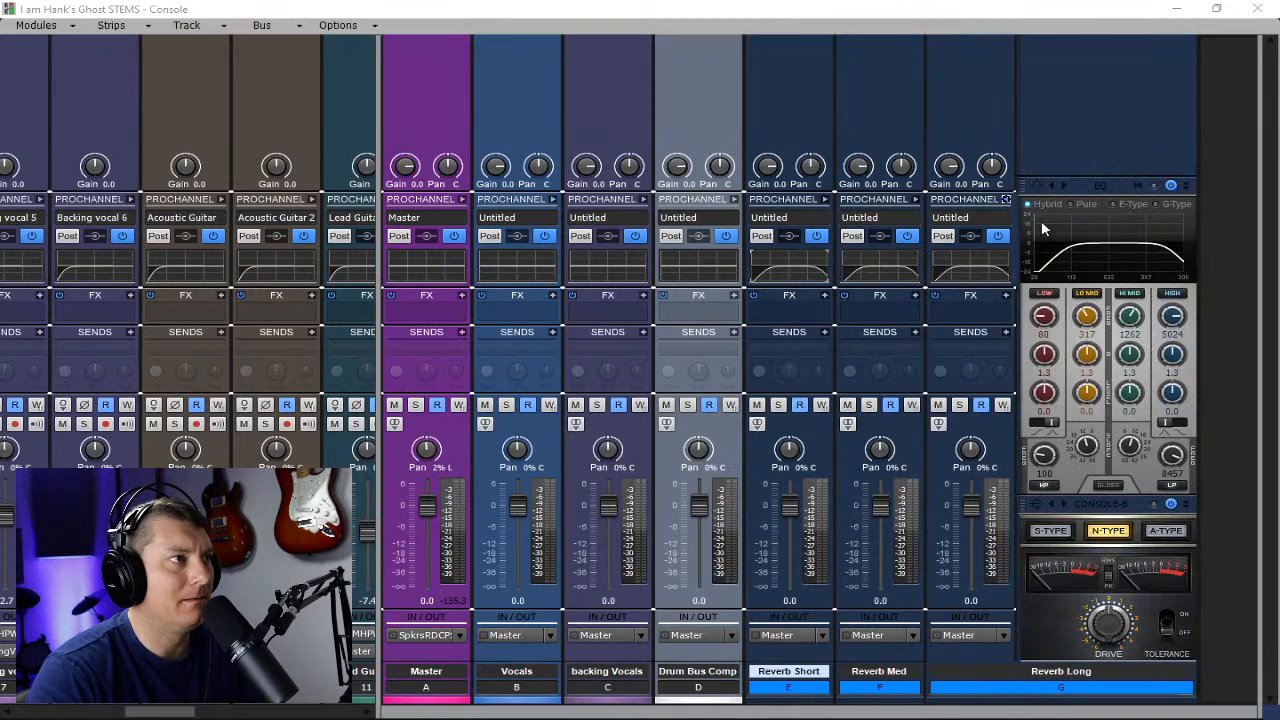
pyautogui.click(1108, 531)
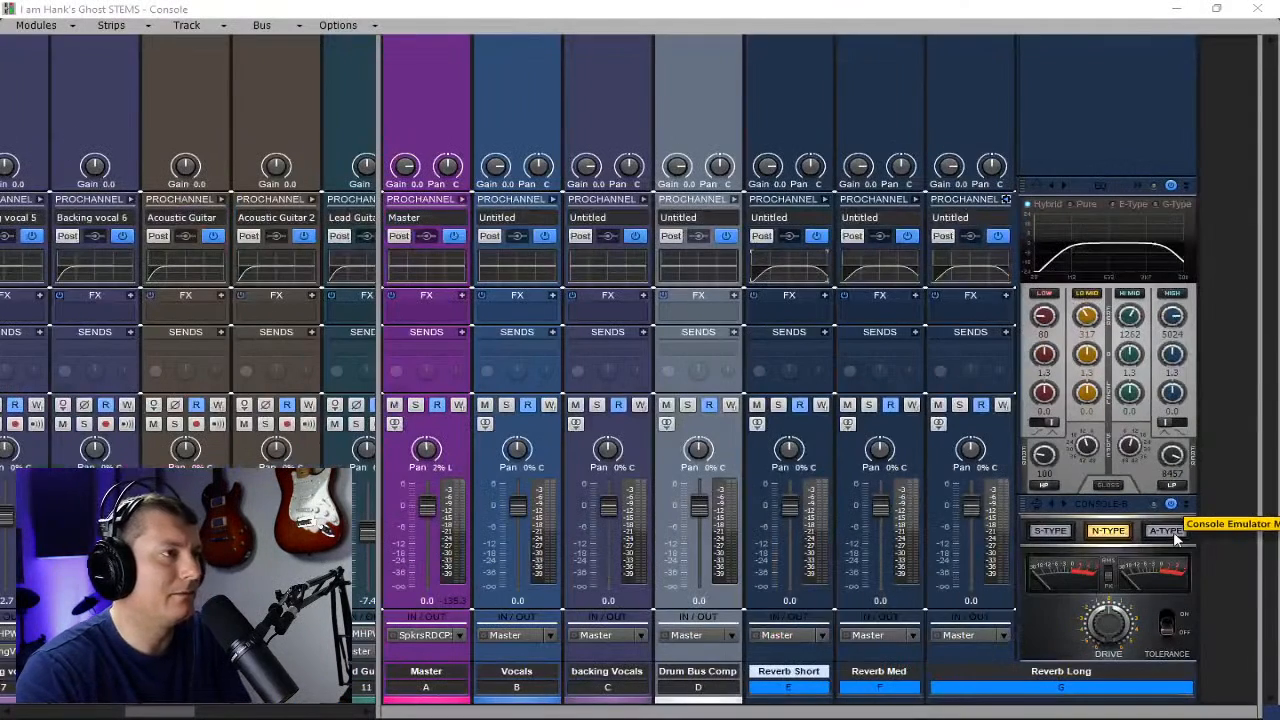
pyautogui.click(1005, 200)
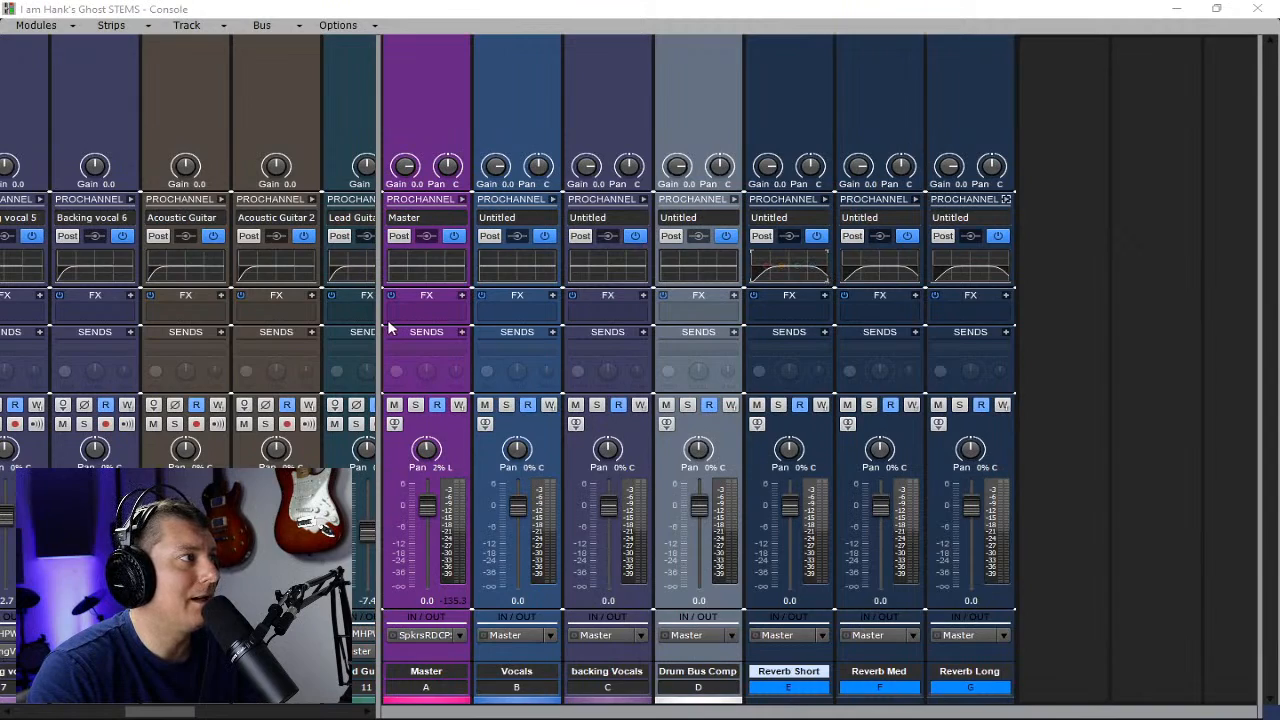
pyautogui.moveTo(381, 320); pyautogui.dragTo(612, 335)
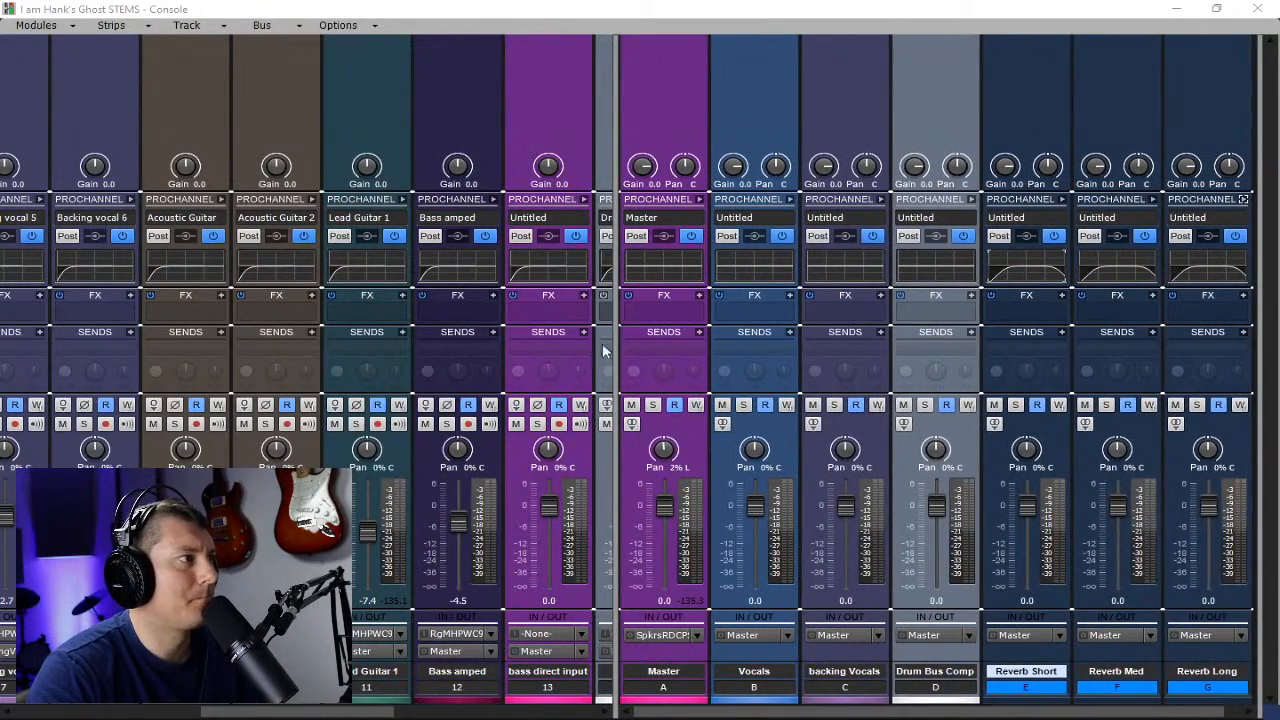
pyautogui.click(1177, 9)
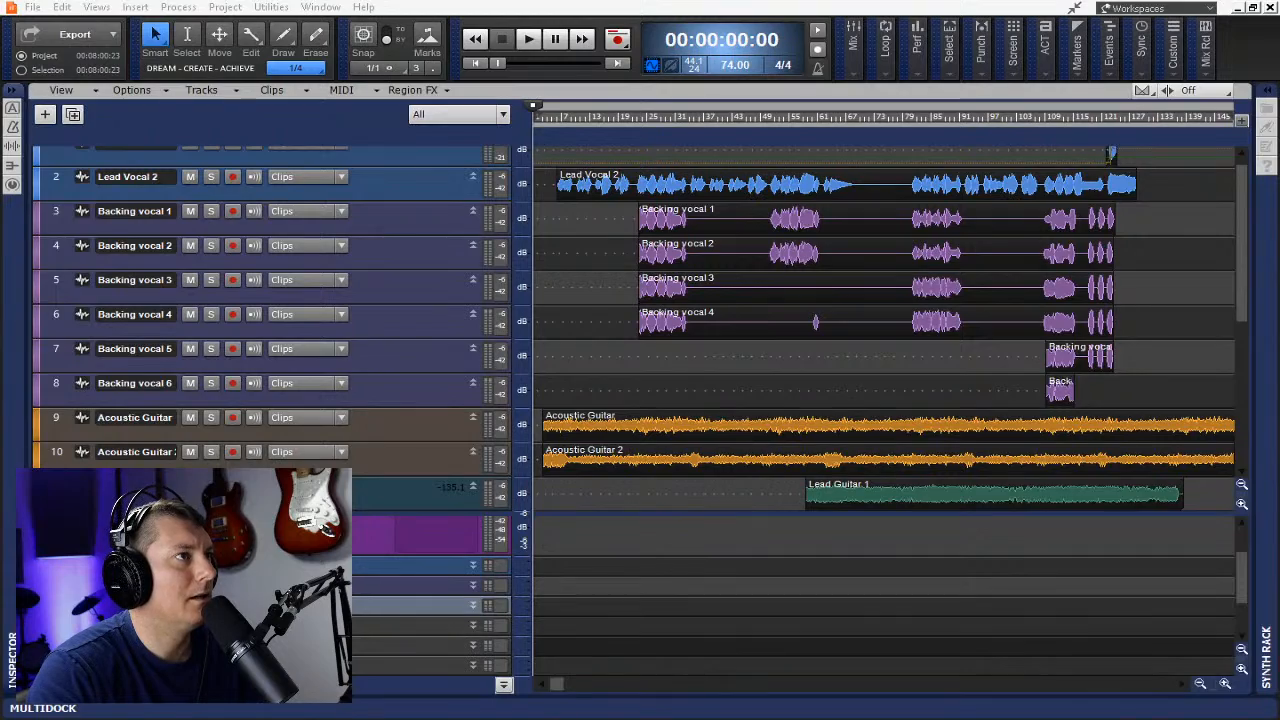
pyautogui.hotkey('alt', '2')
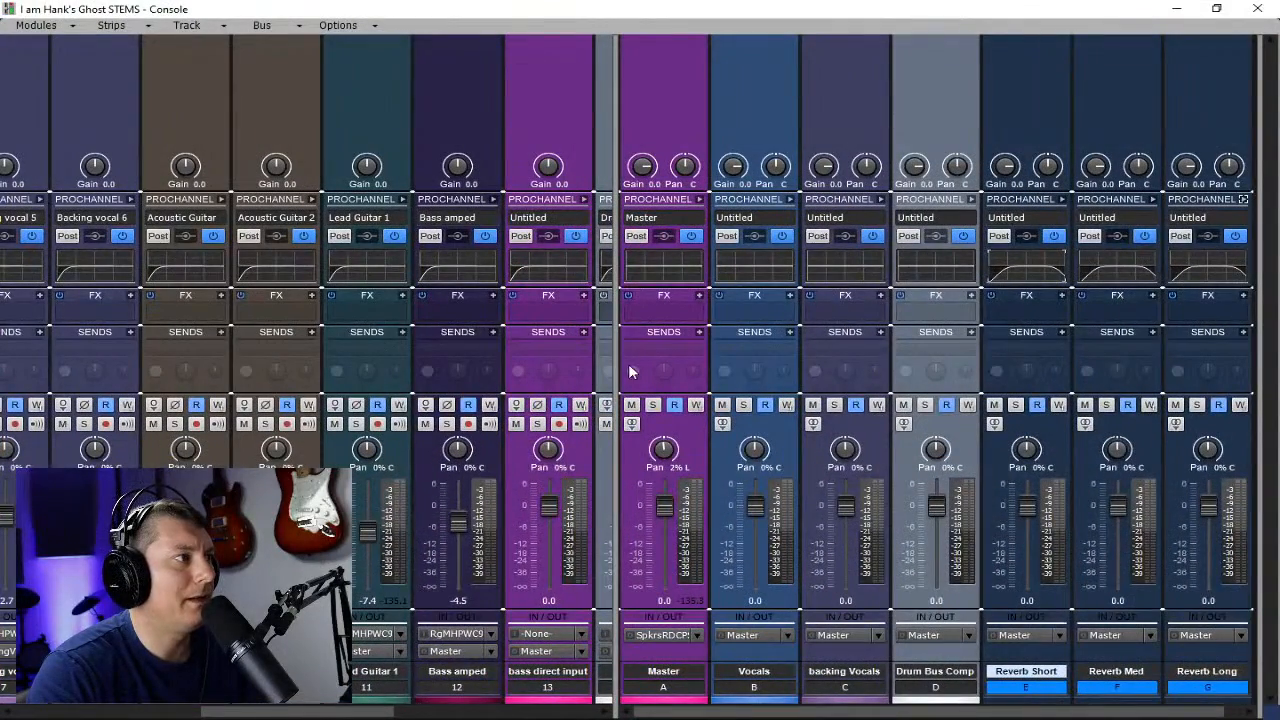
pyautogui.moveTo(615, 348); pyautogui.dragTo(476, 353)
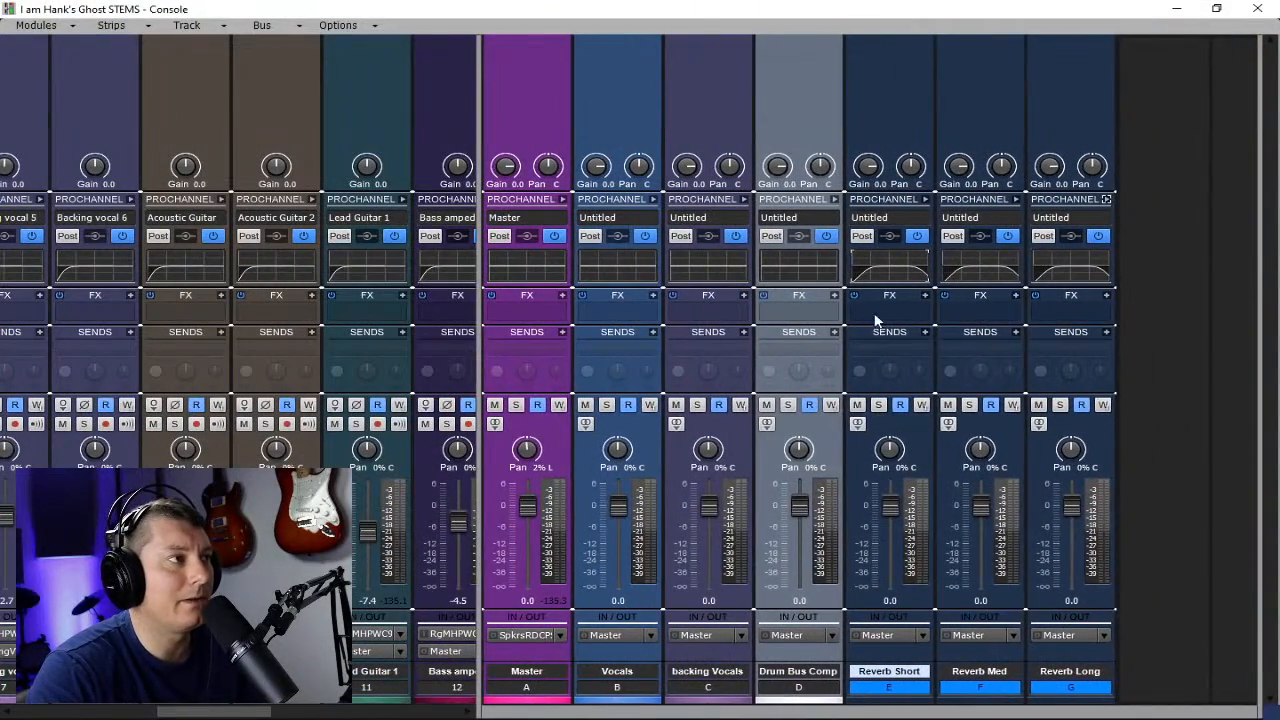
# - Insert the Little Plate reverb in the Reverb Short bus's FX rack and close the plug-in window
pyautogui.click(931, 295)
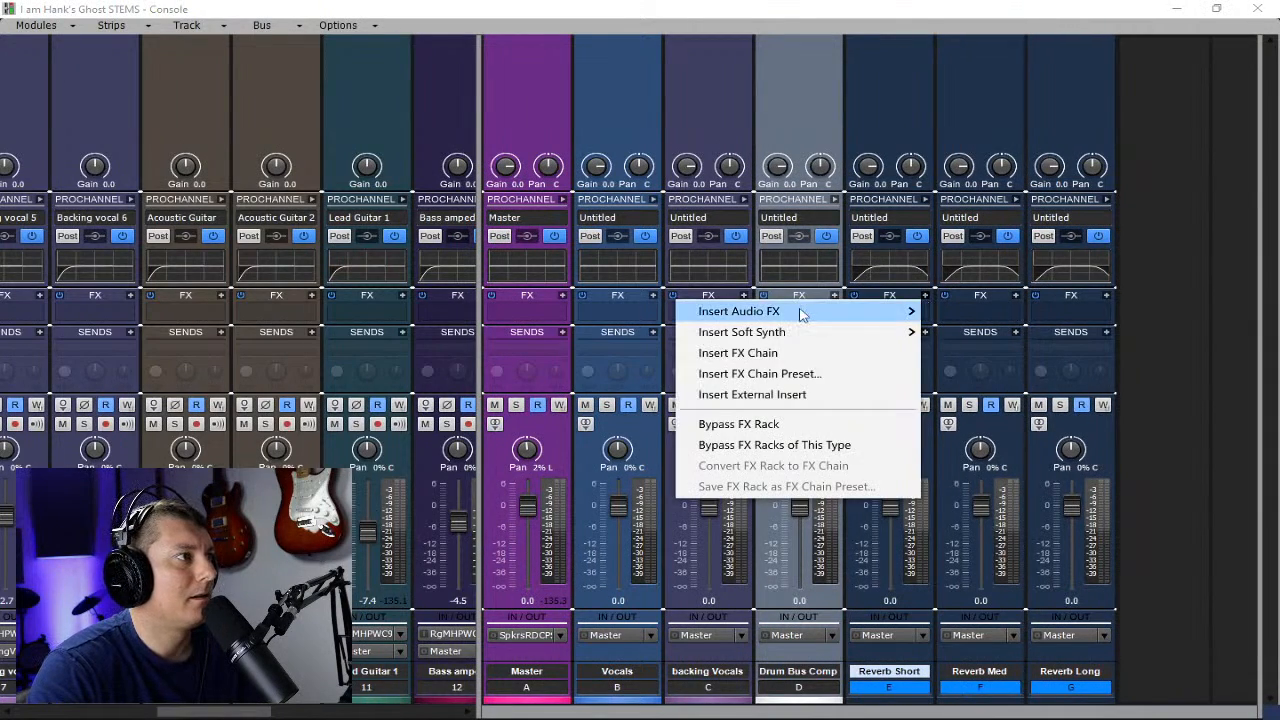
pyautogui.moveTo(800, 314)
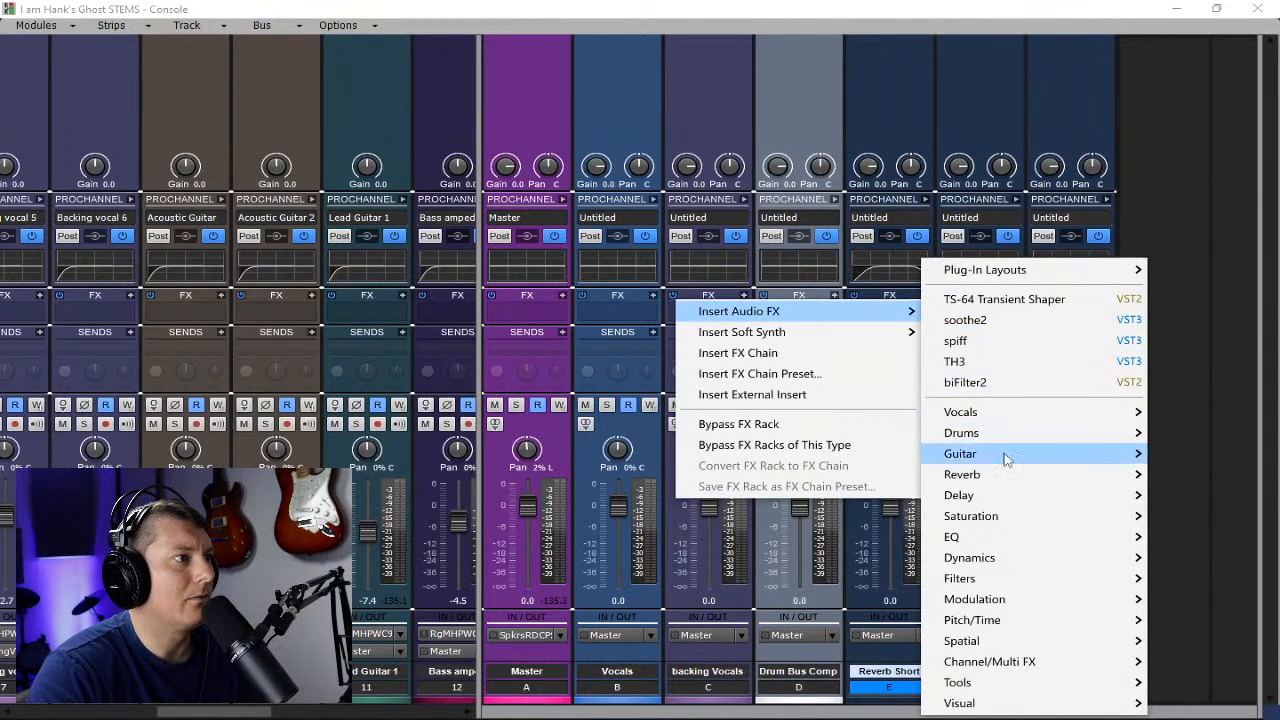
pyautogui.moveTo(1010, 480)
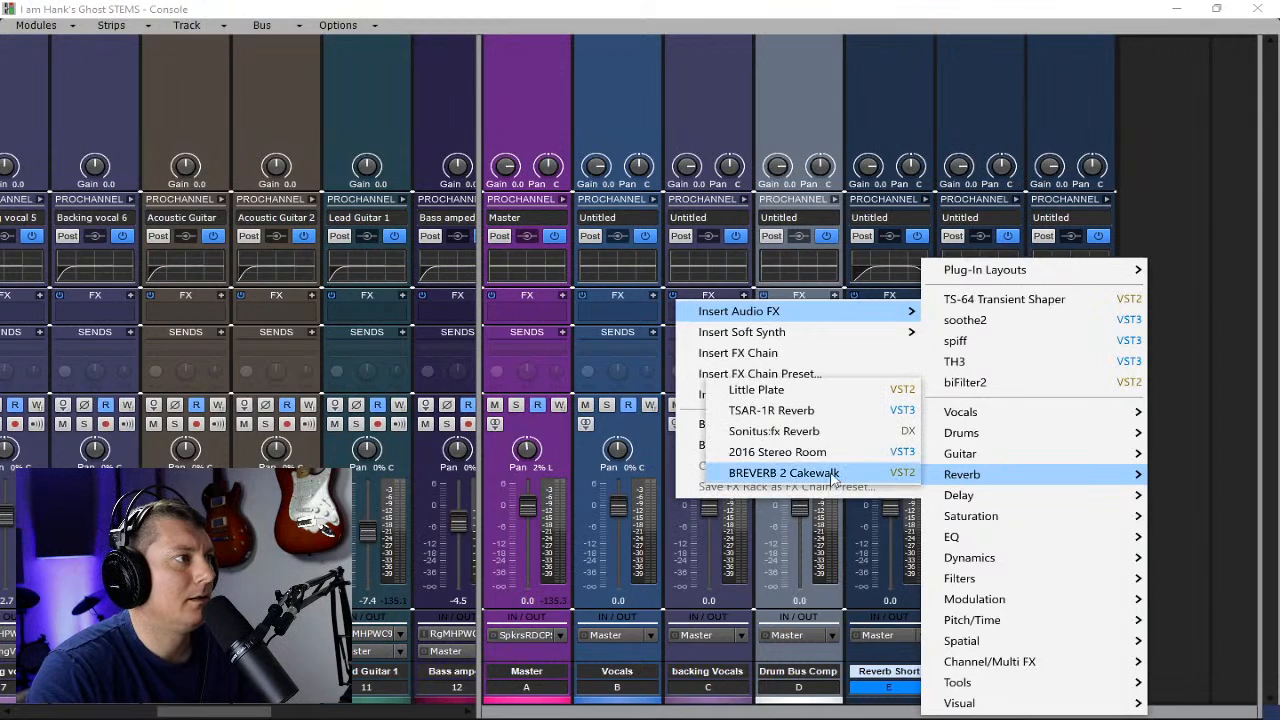
pyautogui.click(815, 392)
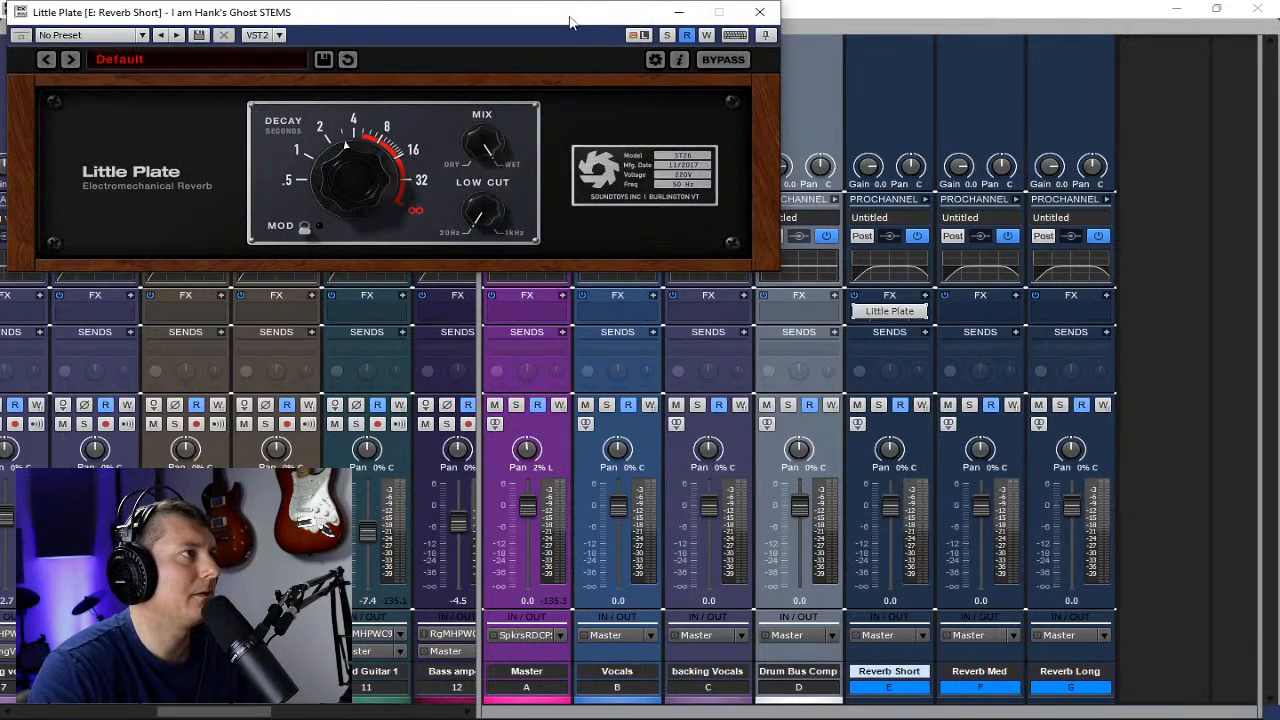
pyautogui.moveTo(570, 22); pyautogui.dragTo(876, 163)
pyautogui.click(1063, 157)
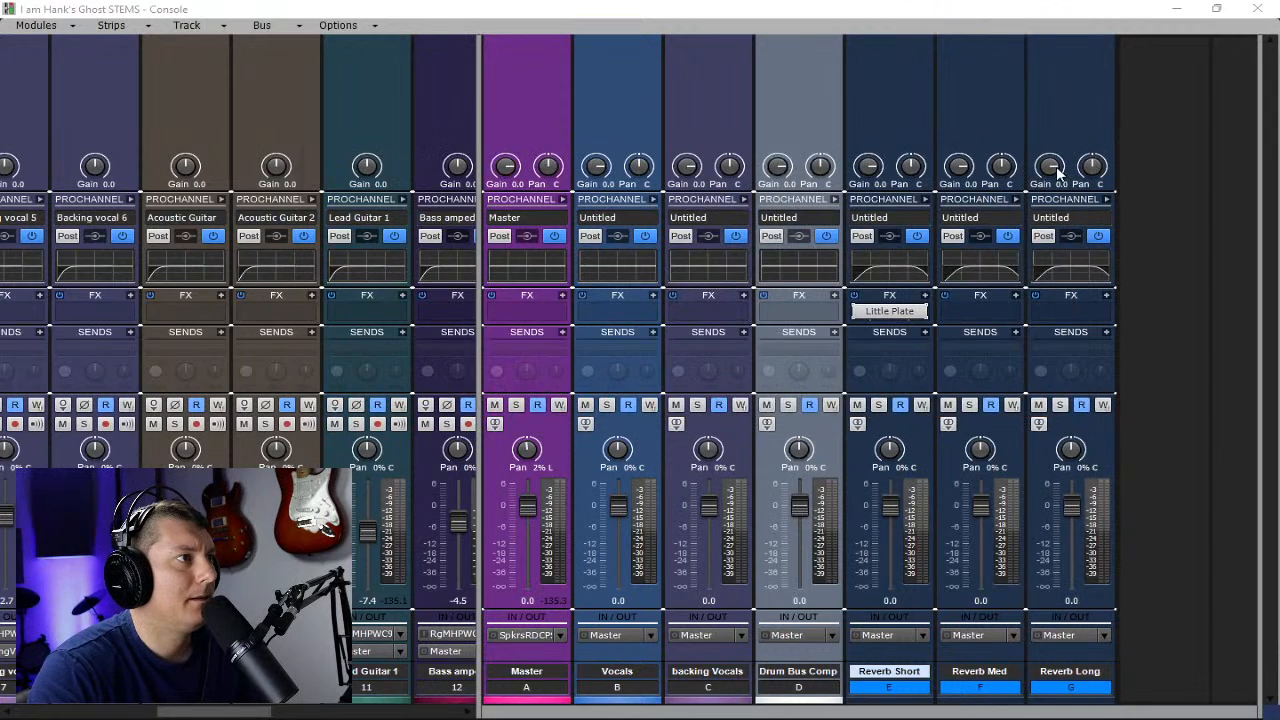
# - Insert the 2016 Stereo Room reverb on the Reverb Med bus, close its window, and copy the effect to Reverb Long
pyautogui.rightClick(1018, 303)
pyautogui.moveTo(907, 342)
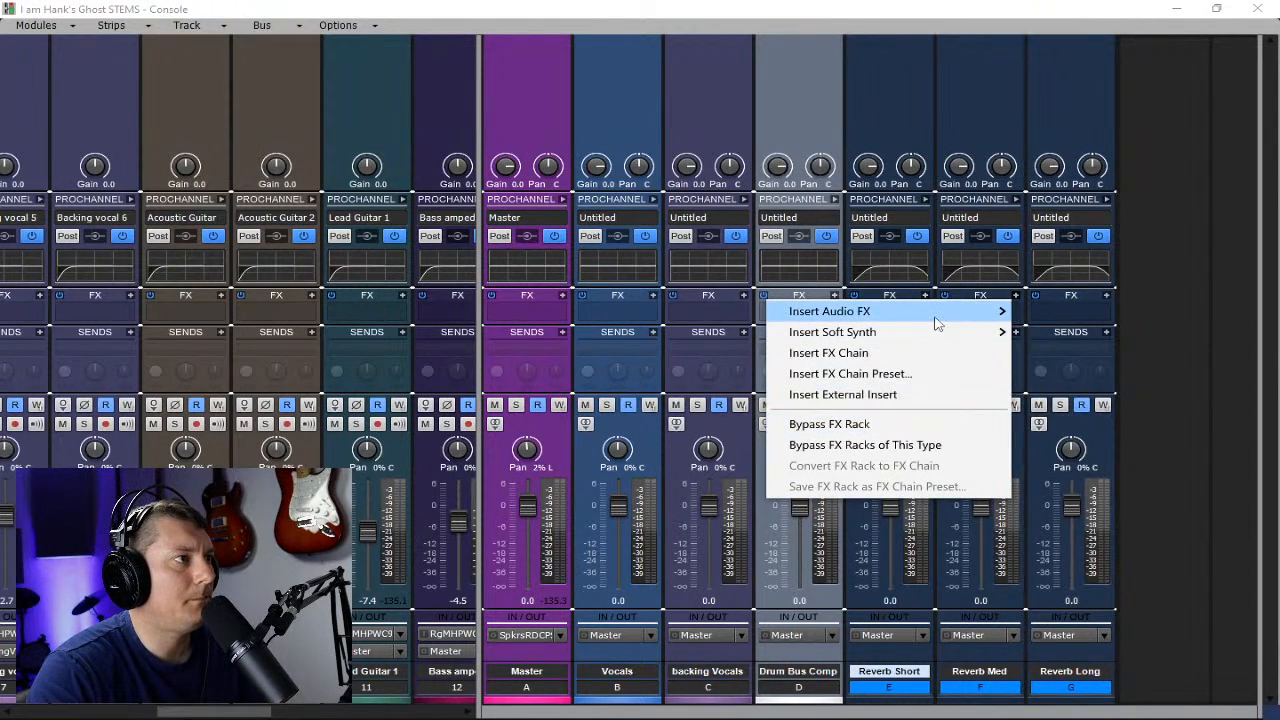
pyautogui.moveTo(975, 315)
pyautogui.moveTo(1085, 478)
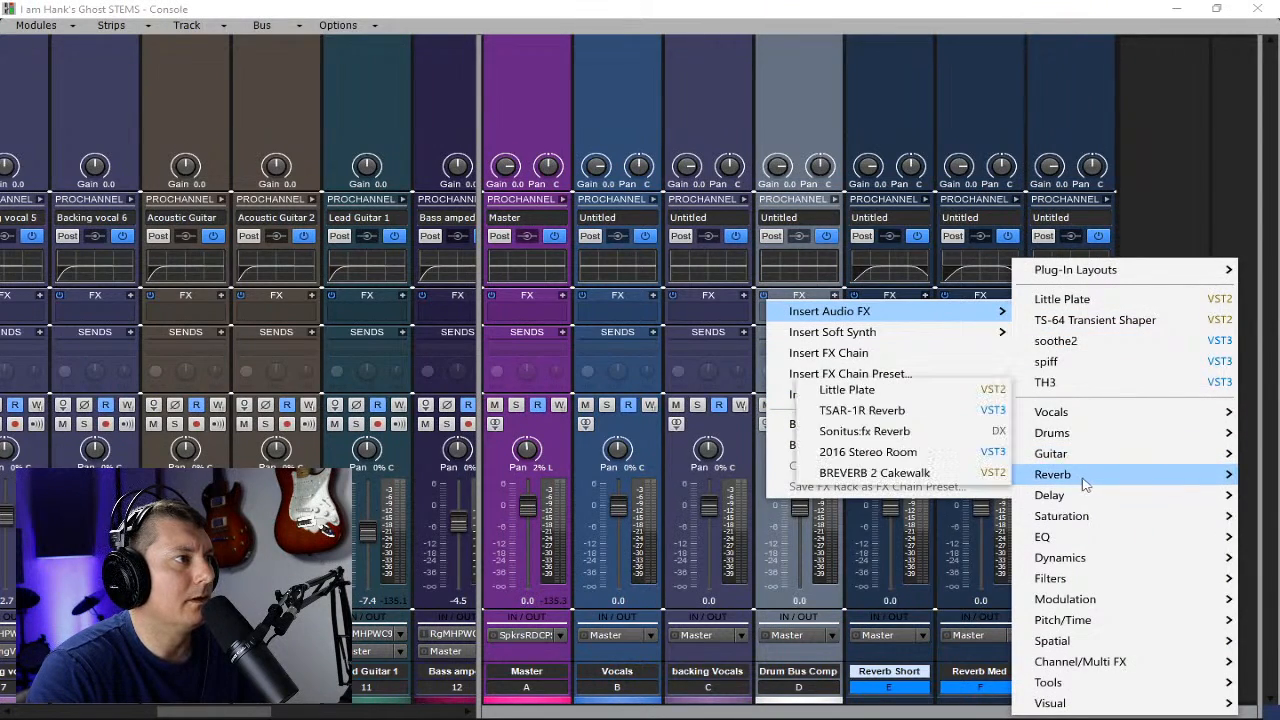
pyautogui.click(908, 452)
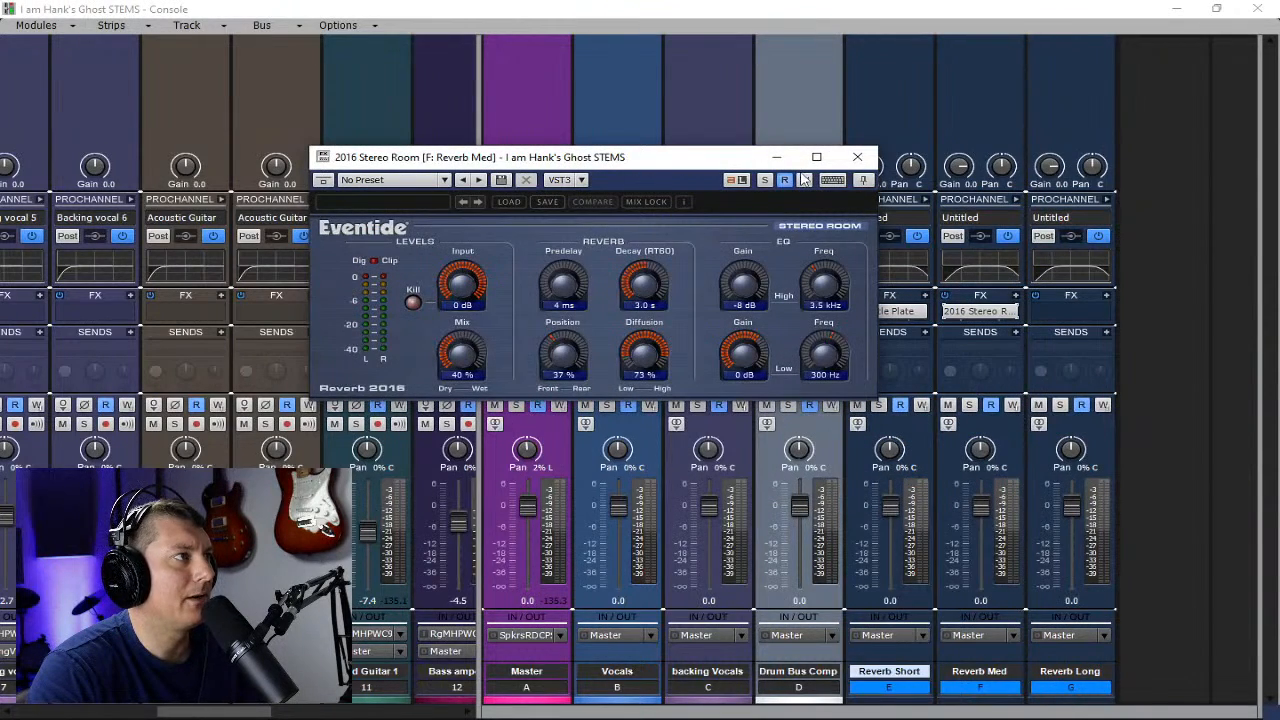
pyautogui.click(857, 158)
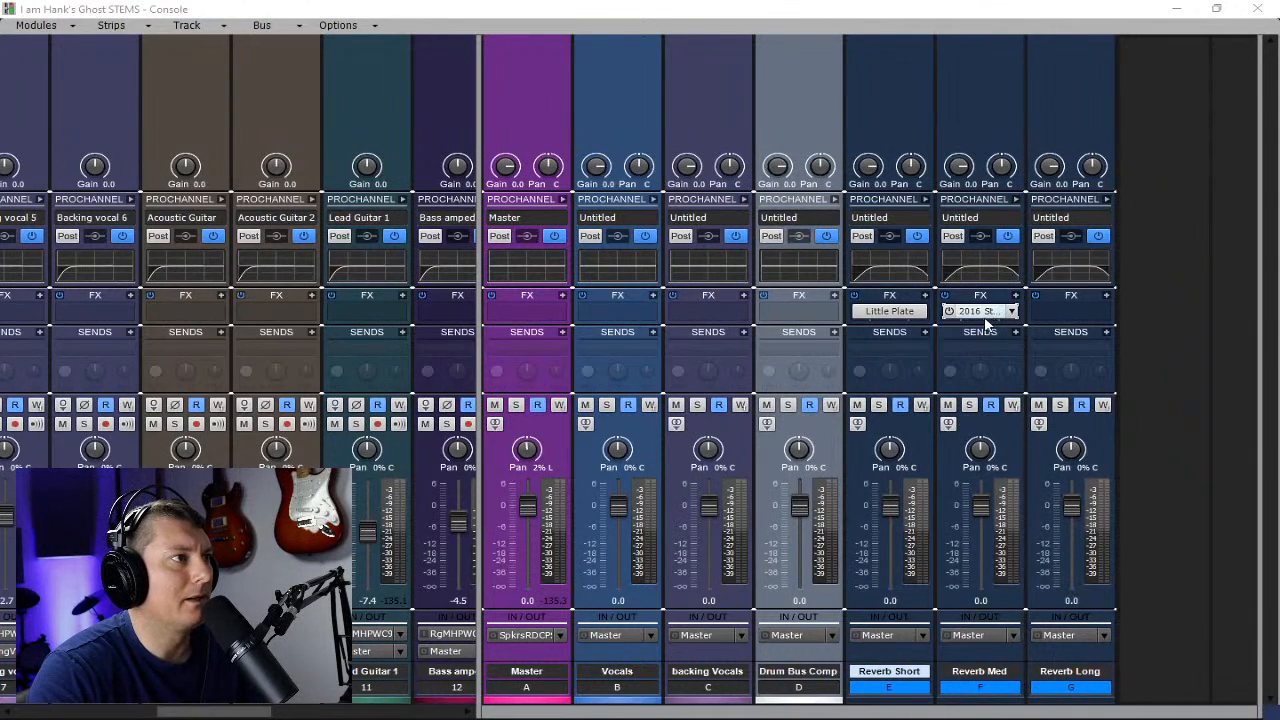
pyautogui.moveTo(978, 312); pyautogui.dragTo(1055, 316)
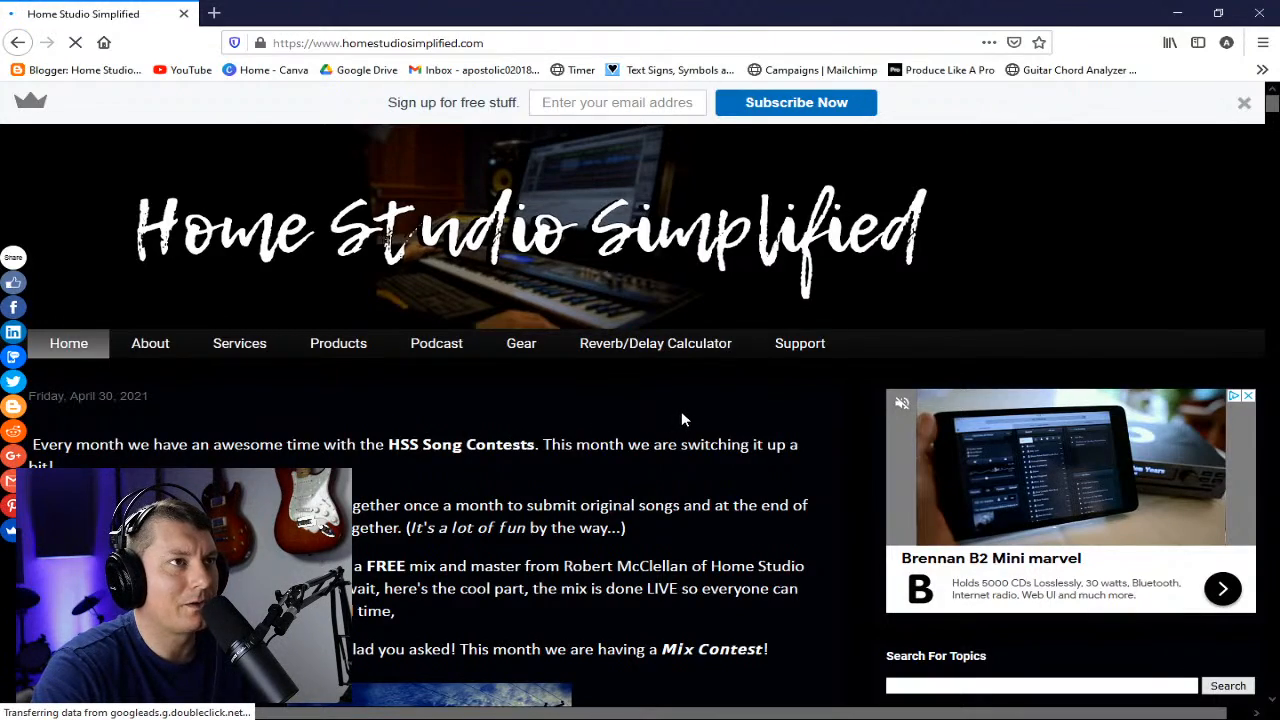
# - Look through the Home Studio Simplified homepage's mix contest post, including the competition details, prize and FAQ
pyautogui.scroll(-5, 684, 418)
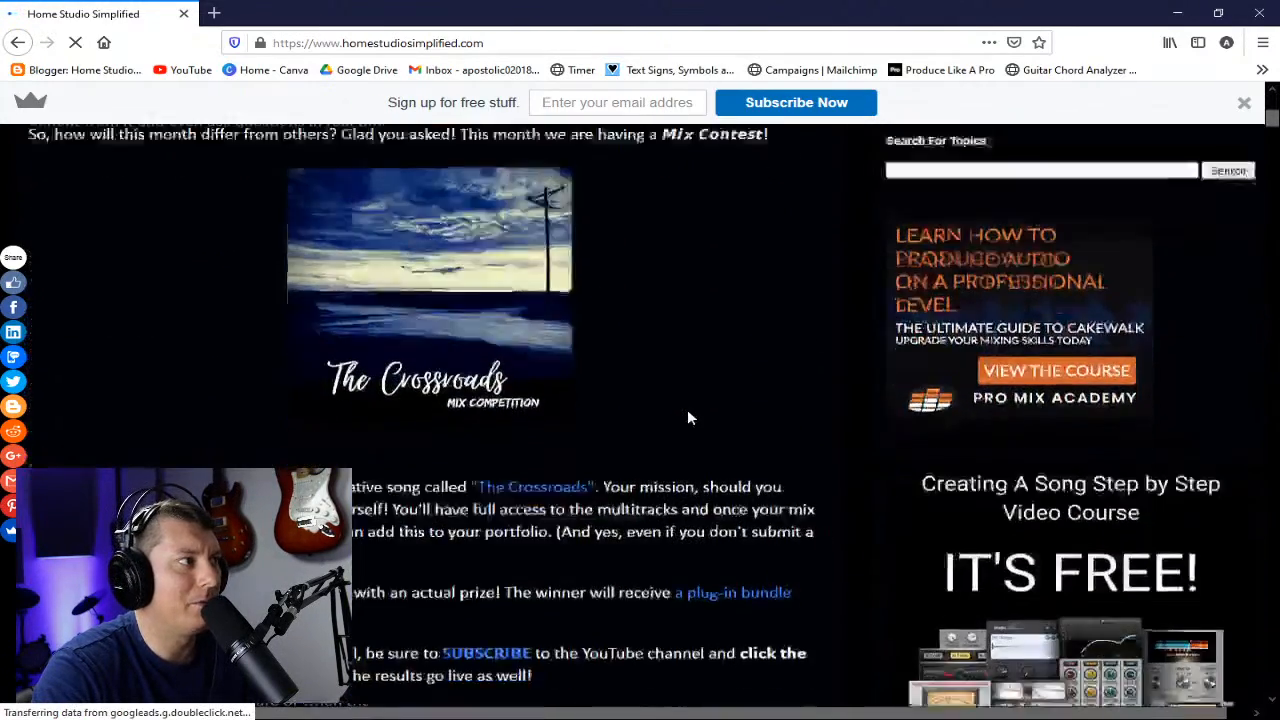
pyautogui.scroll(-5, 687, 418)
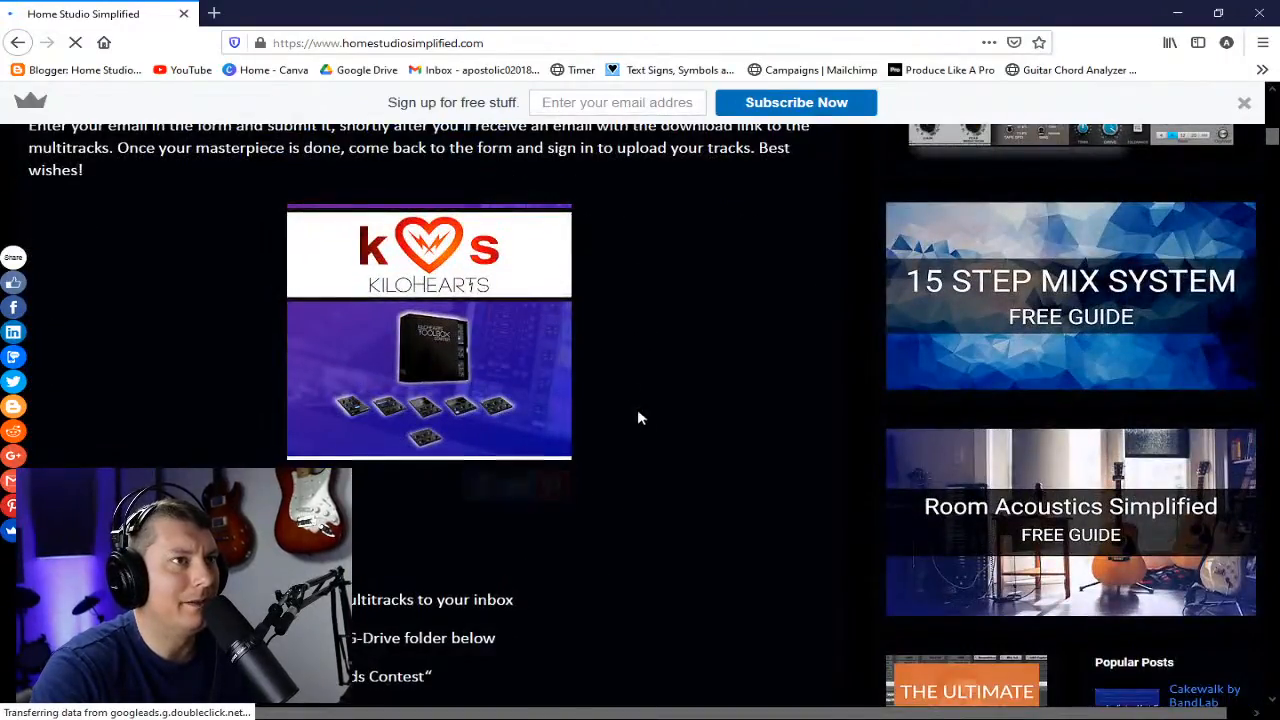
pyautogui.scroll(-8, 640, 418)
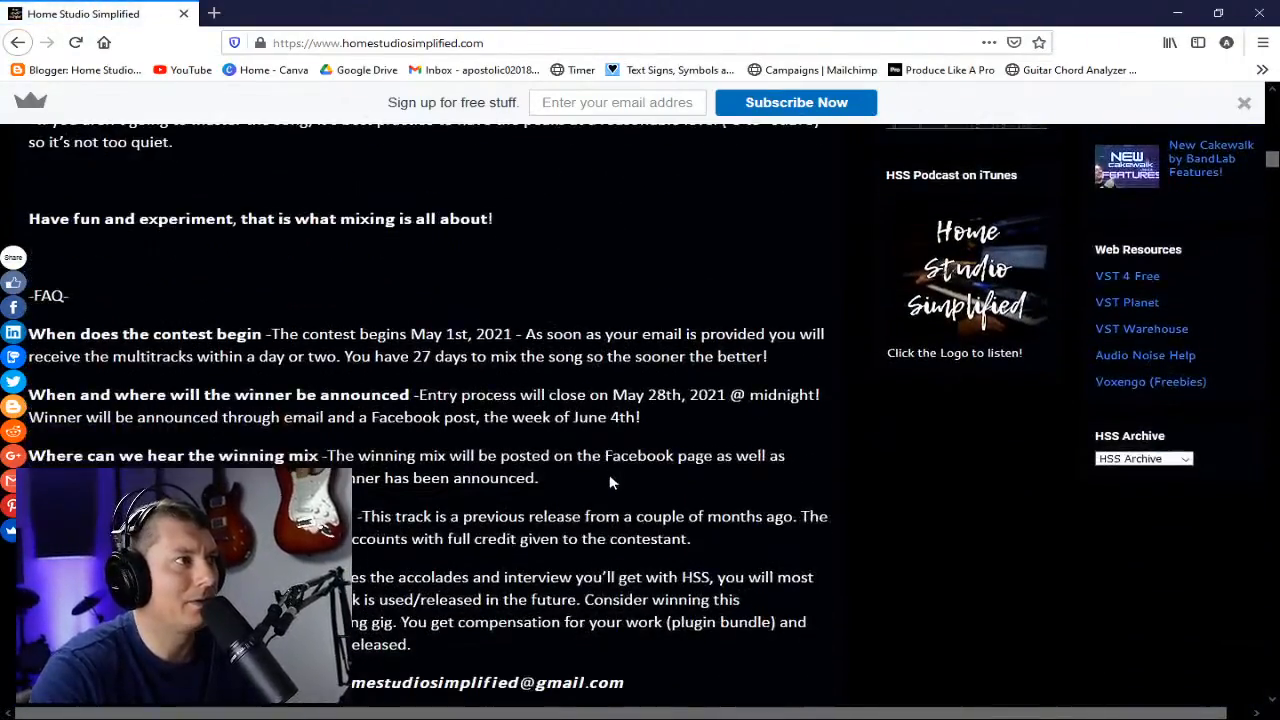
pyautogui.scroll(9, 586, 495)
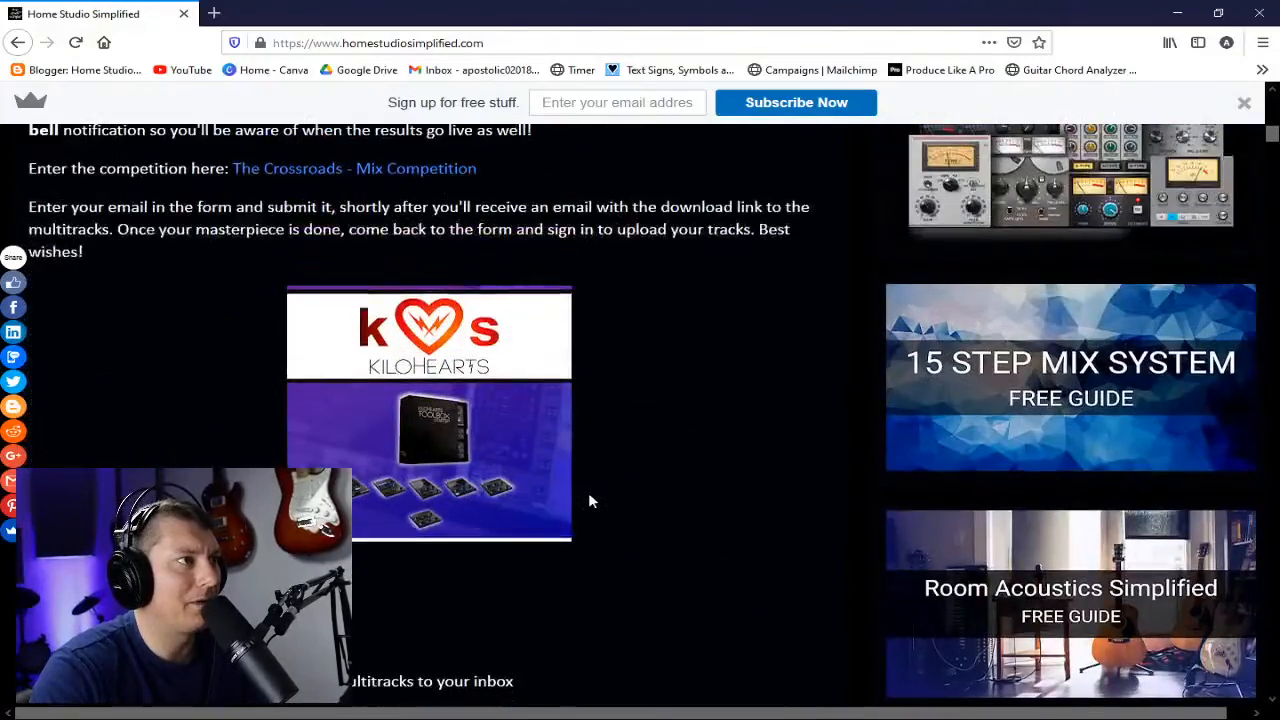
pyautogui.scroll(4, 588, 492)
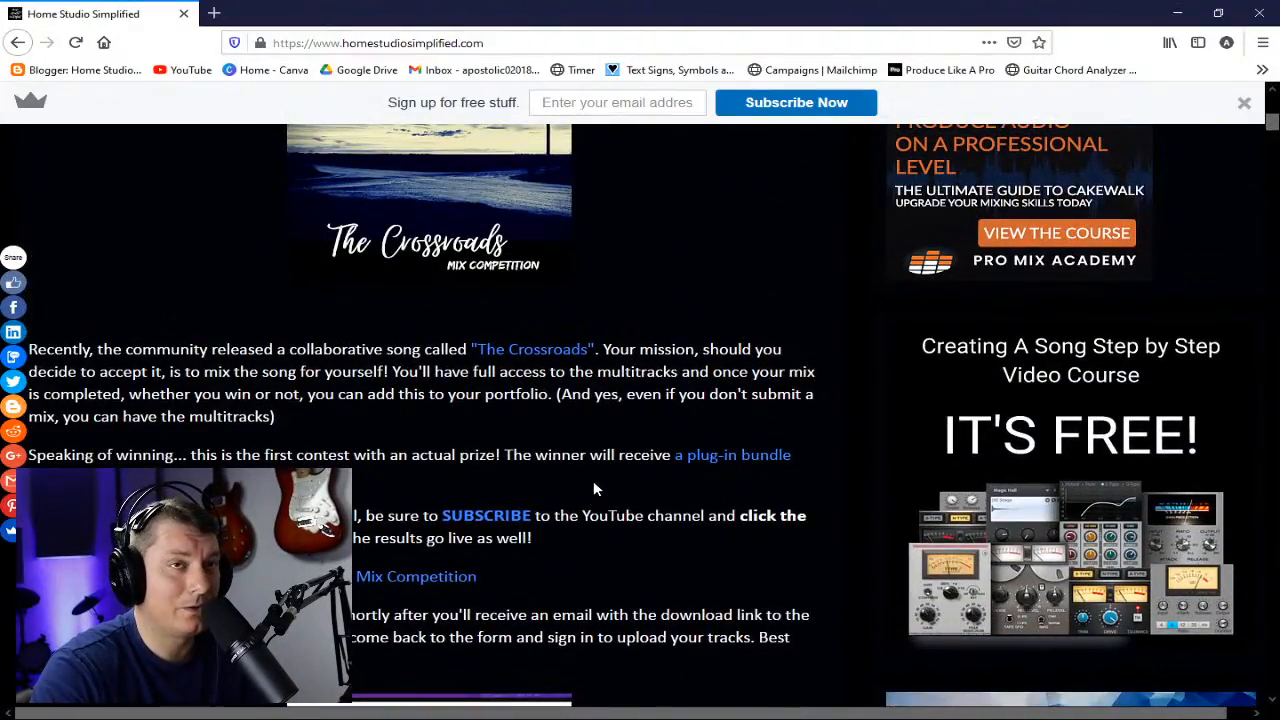
pyautogui.scroll(3, 595, 480)
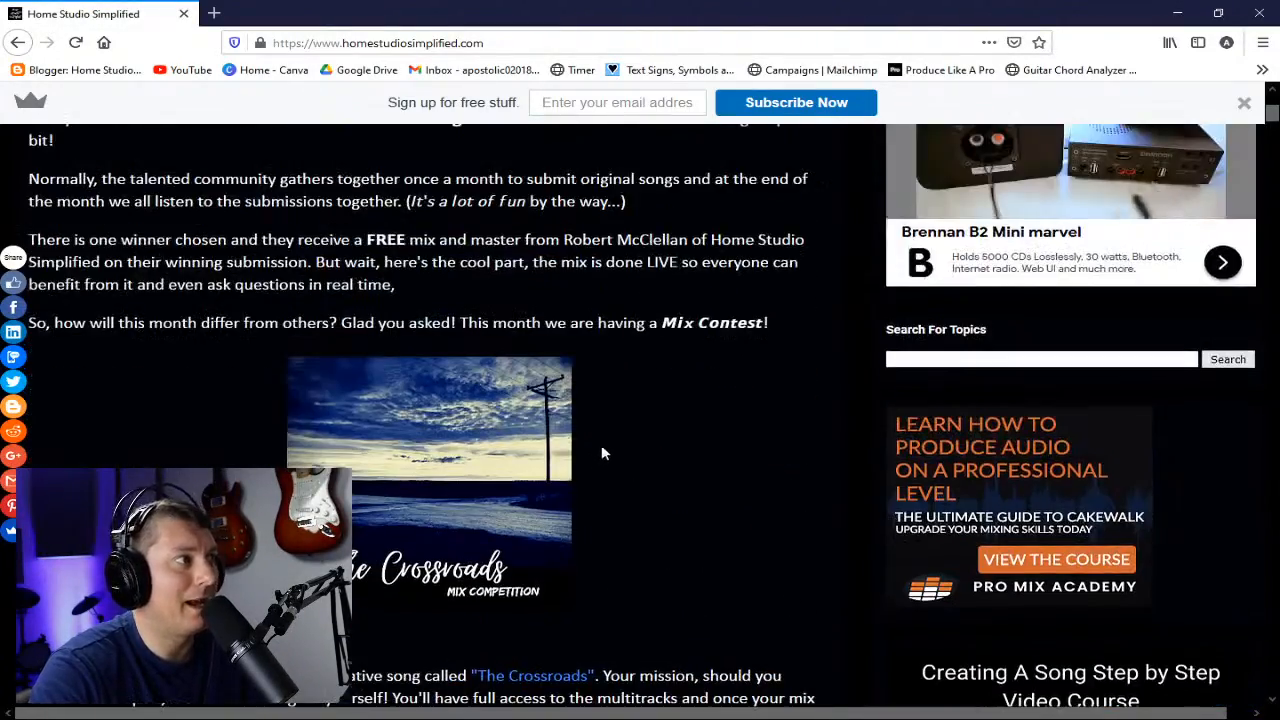
pyautogui.scroll(-6, 601, 460)
pyautogui.scroll(-15, 600, 468)
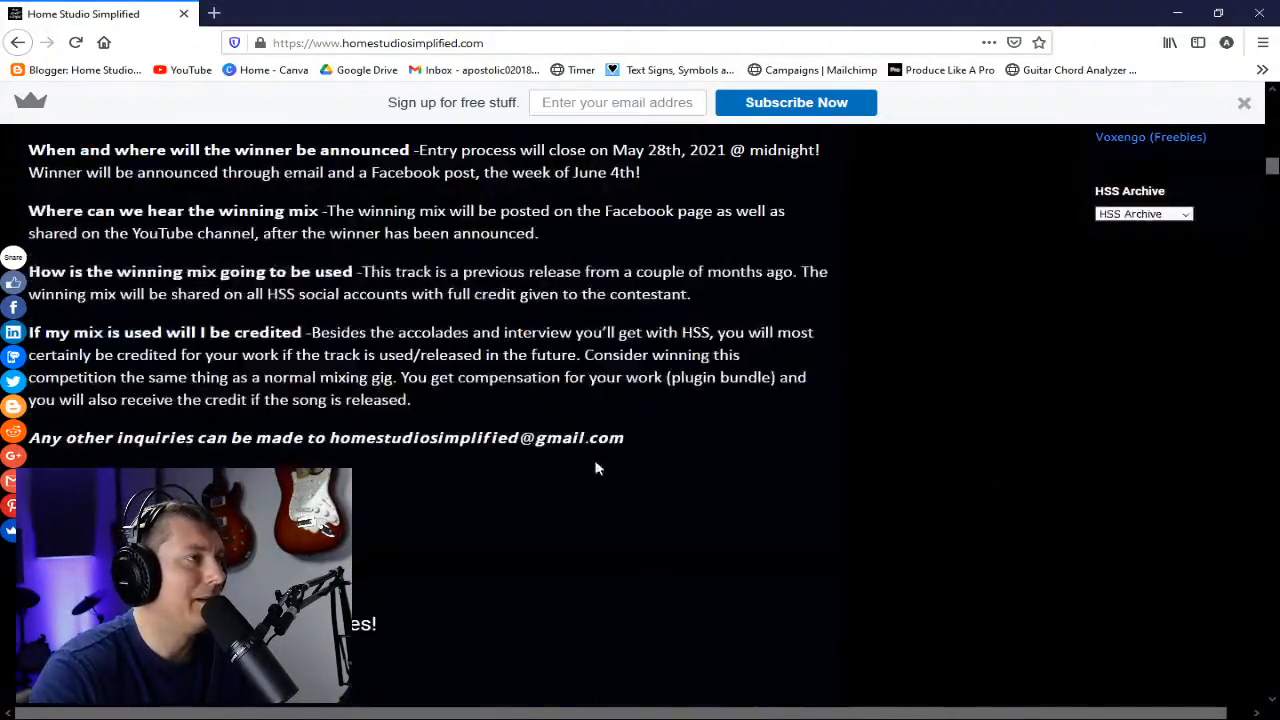
pyautogui.scroll(20, 595, 468)
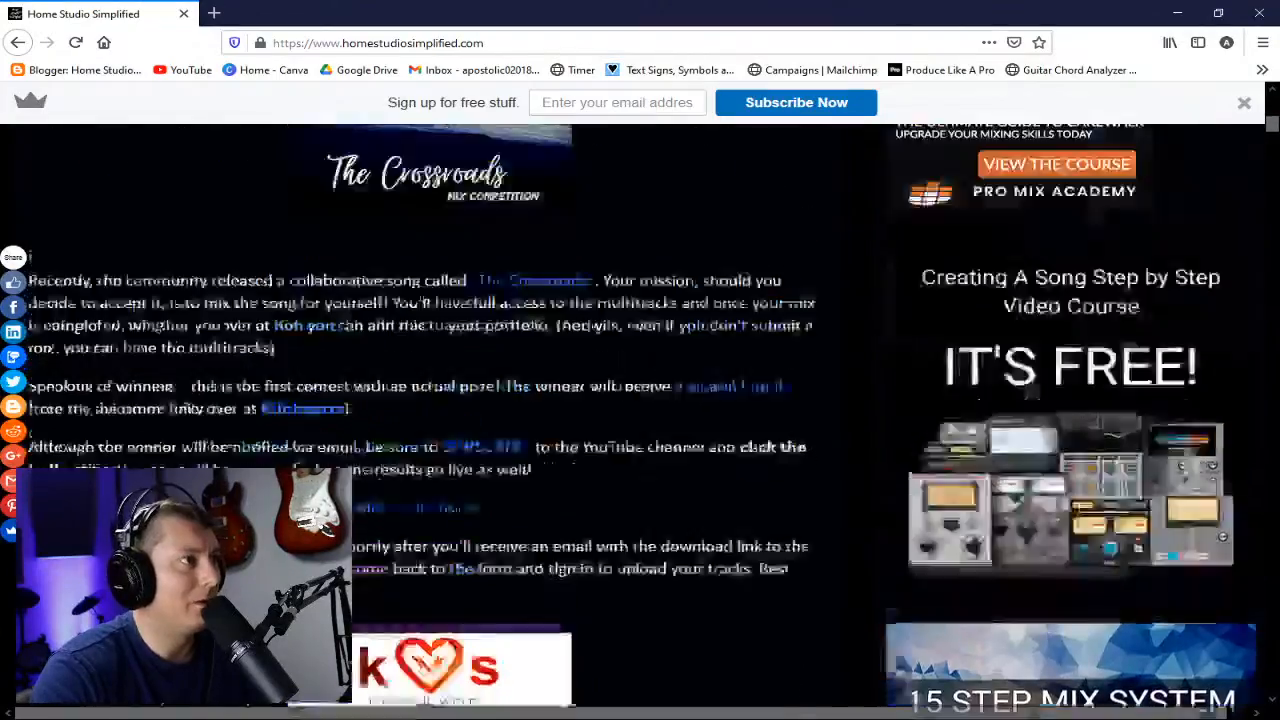
pyautogui.scroll(-4, 597, 470)
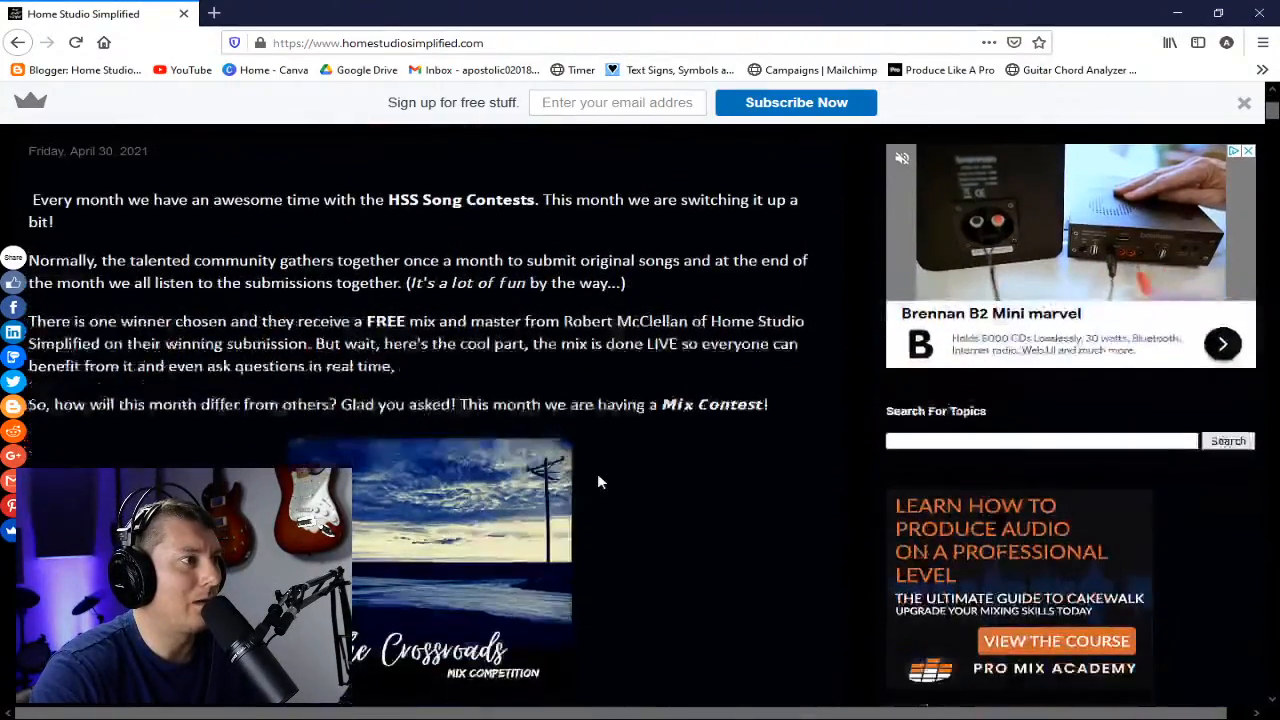
pyautogui.scroll(1, 597, 473)
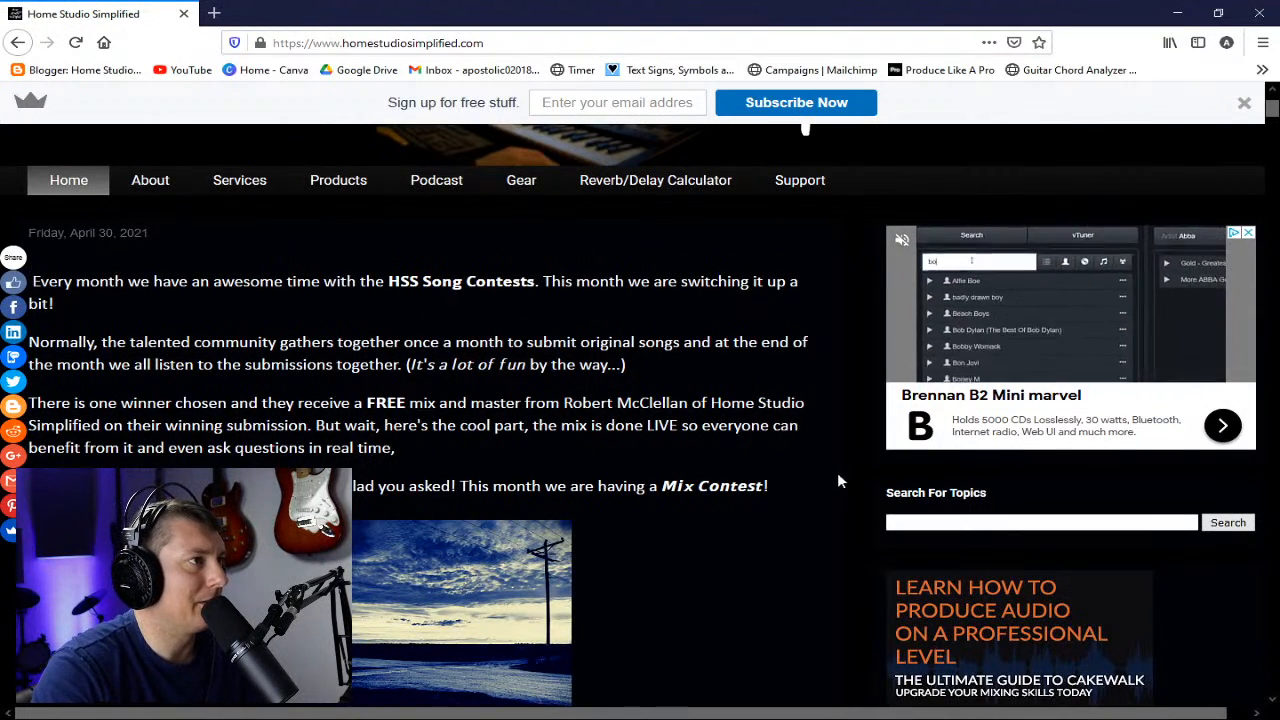
pyautogui.scroll(2, 646, 400)
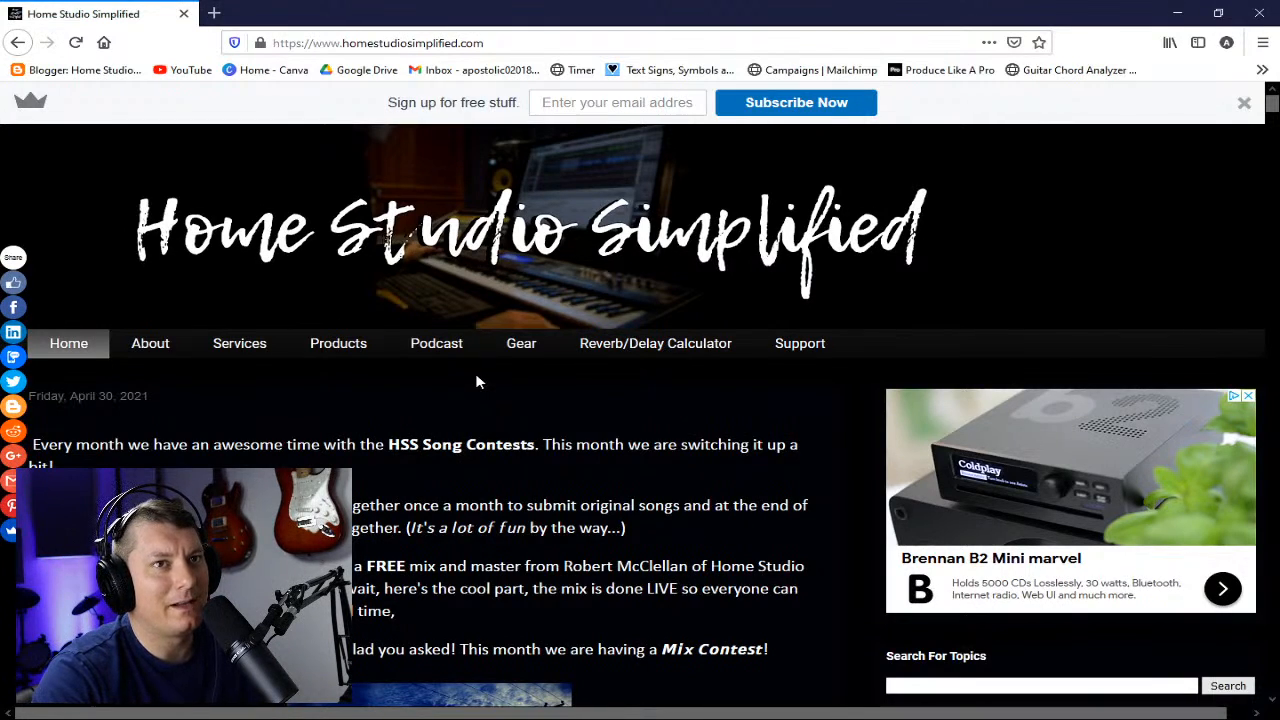
pyautogui.scroll(-2, 460, 381)
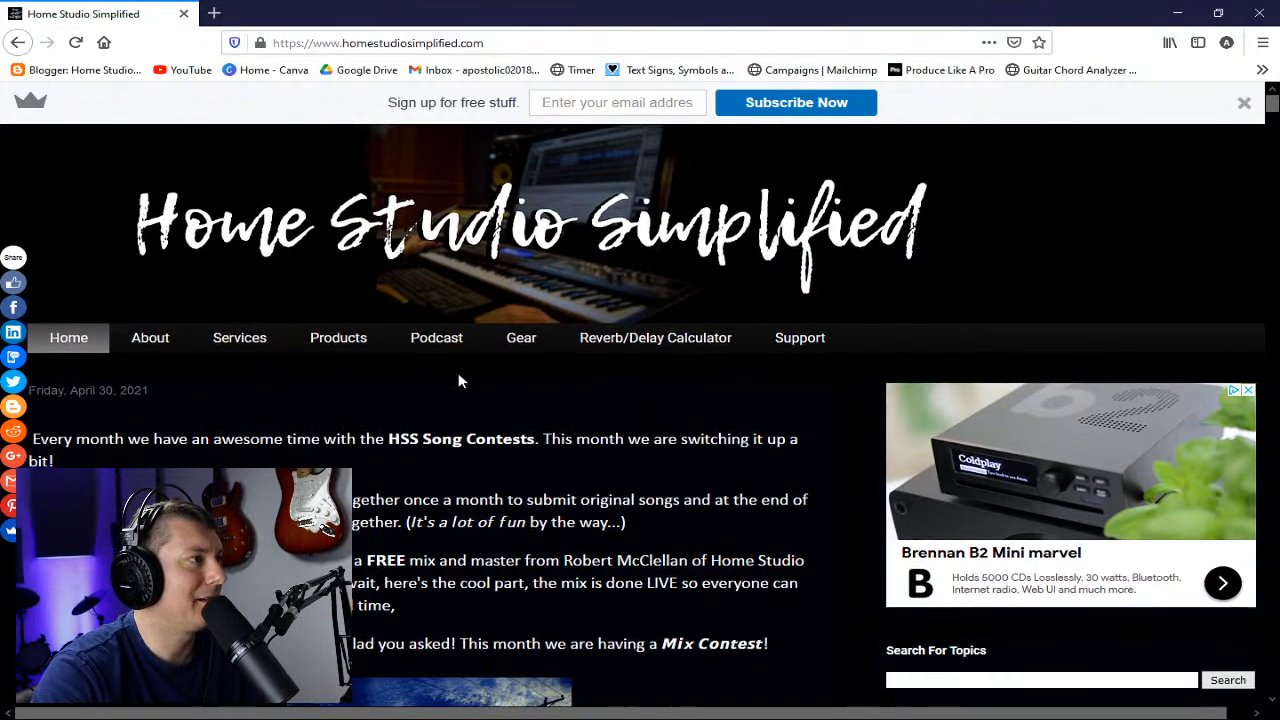
pyautogui.scroll(-2, 458, 378)
pyautogui.scroll(2, 458, 378)
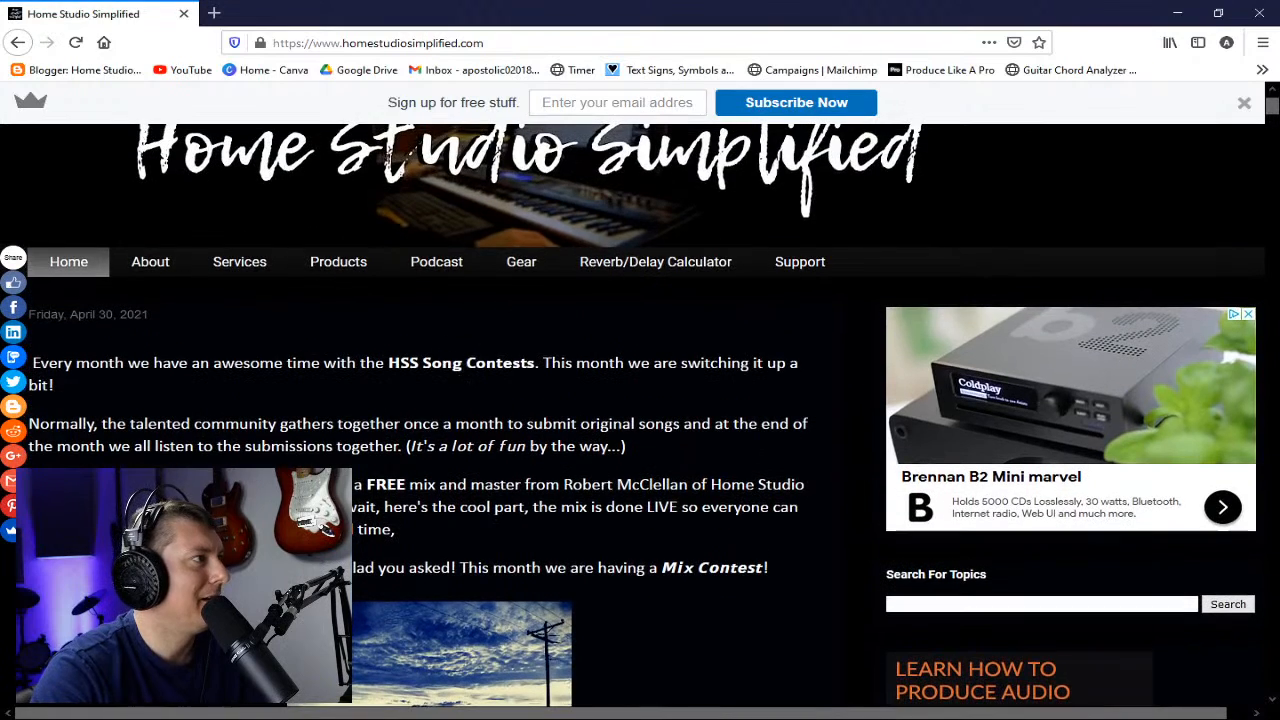
# - Calculate the regular quarter-note duration at 74 beats per minute with the site's Reverb/Delay Calculator, and close the browser
pyautogui.click(650, 270)
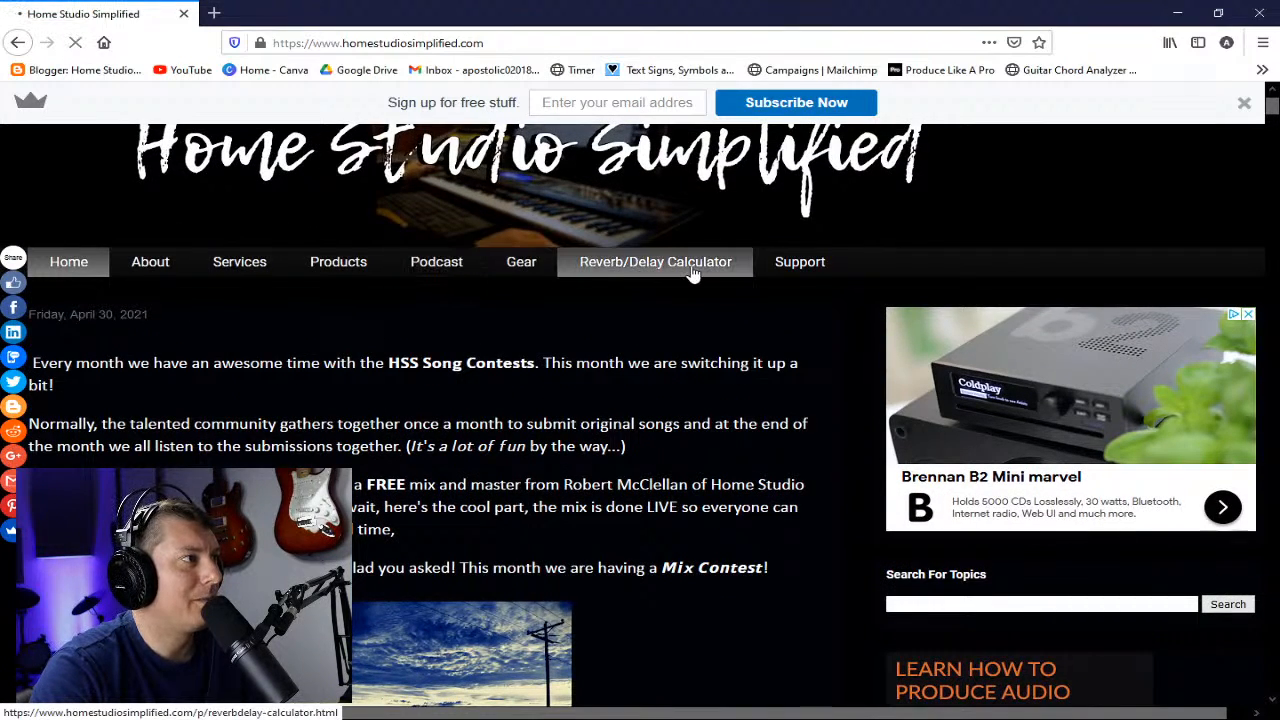
pyautogui.scroll(-6, 670, 363)
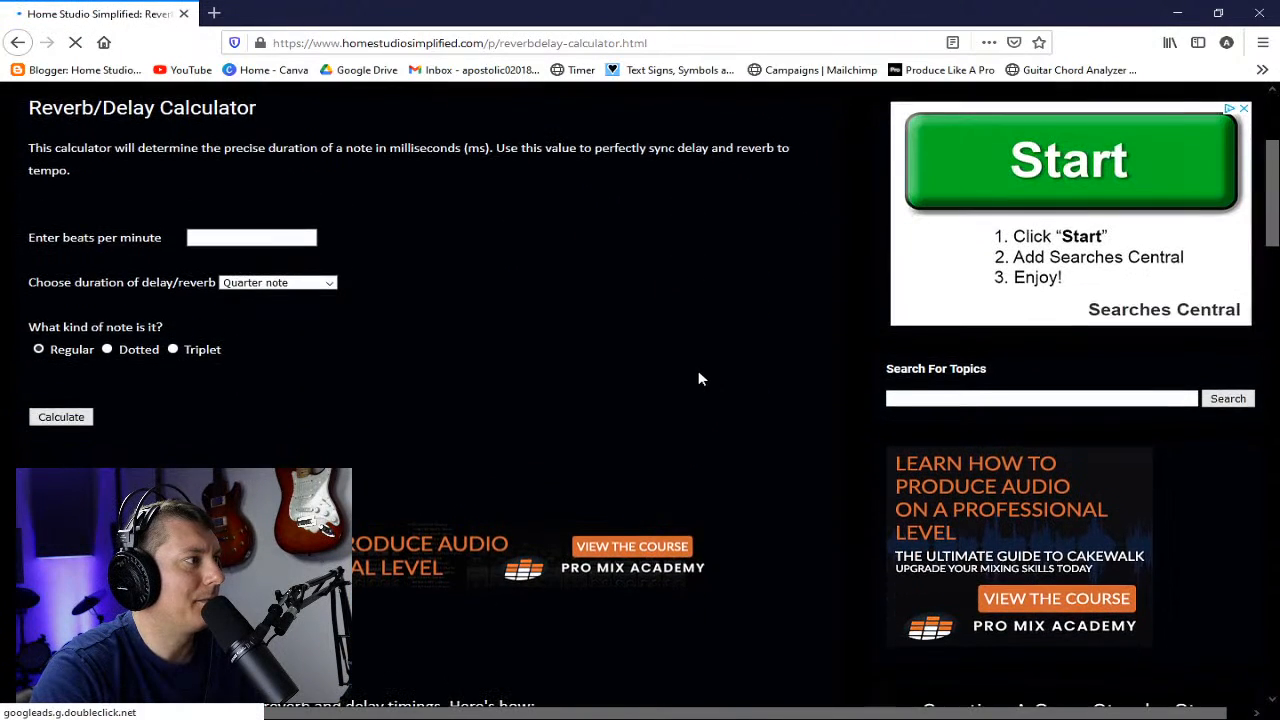
pyautogui.click(293, 237)
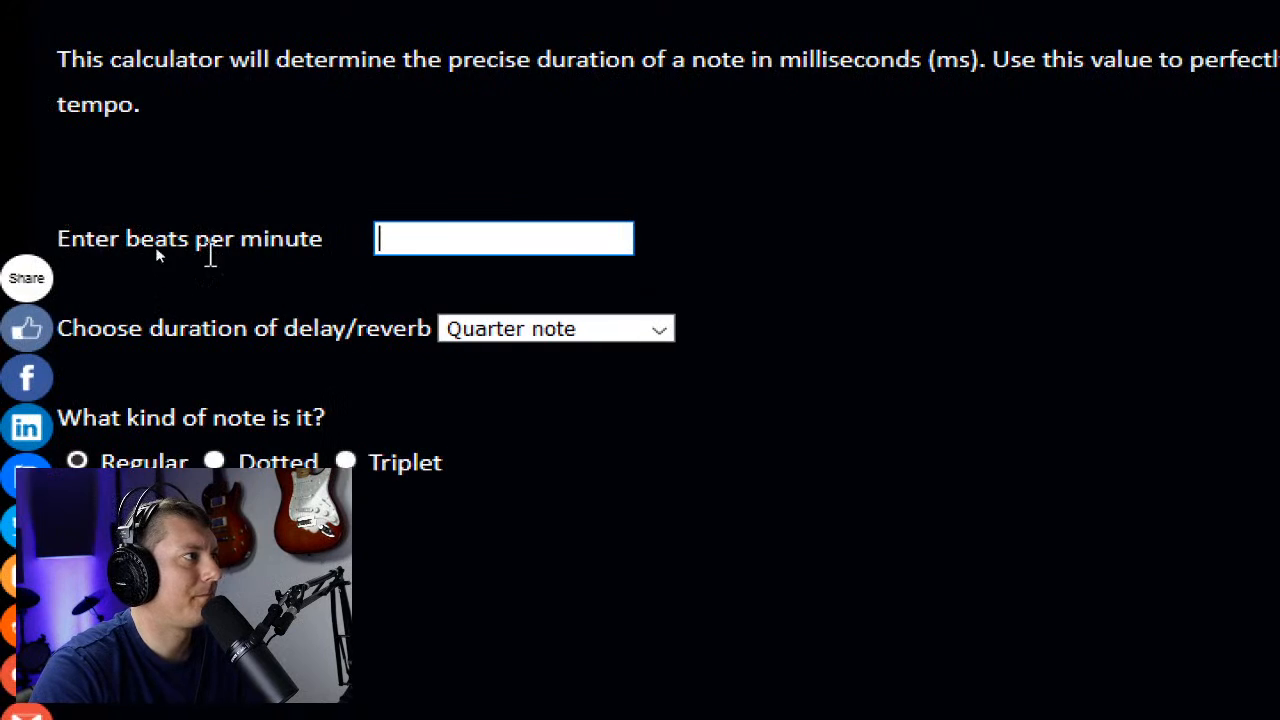
pyautogui.write('74')
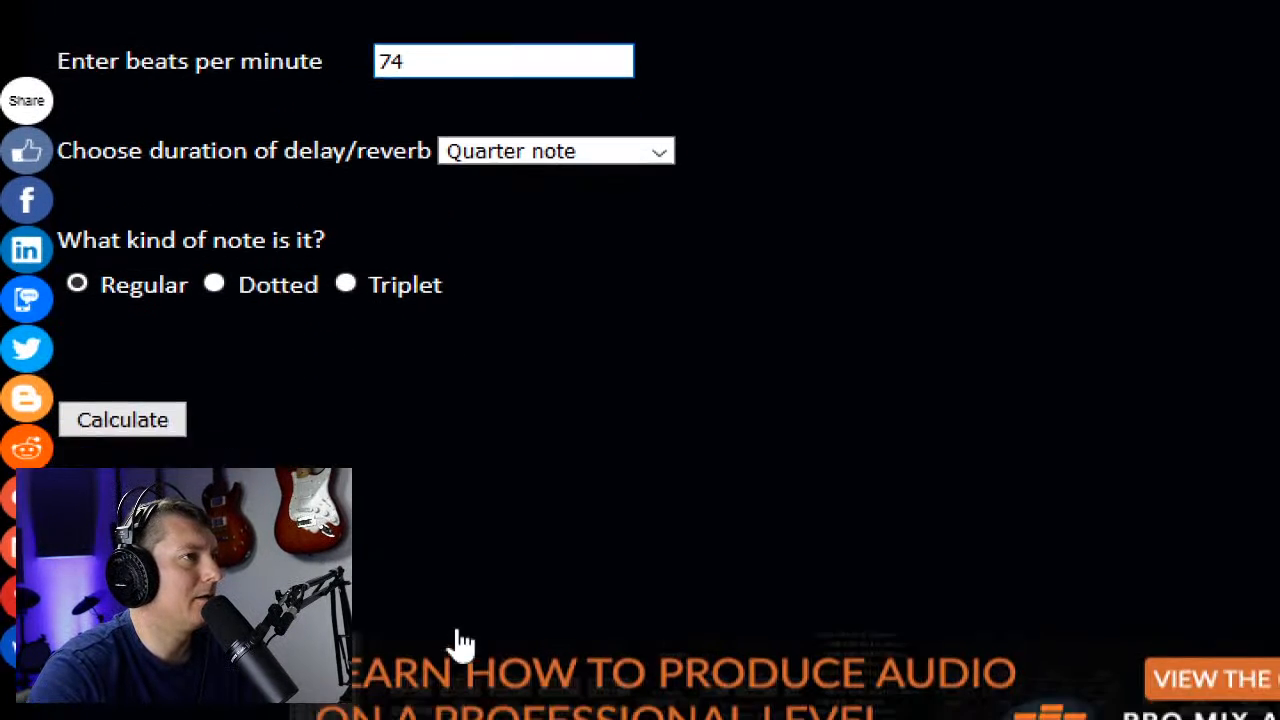
pyautogui.click(124, 347)
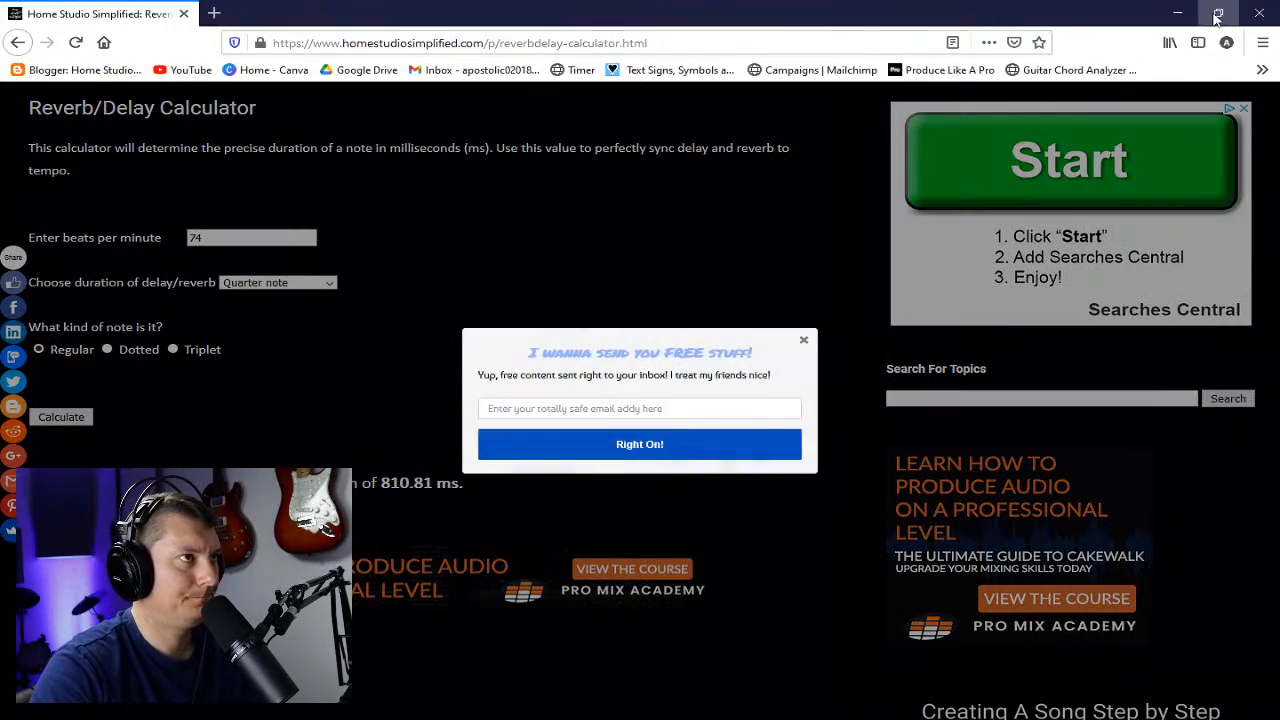
pyautogui.click(1259, 13)
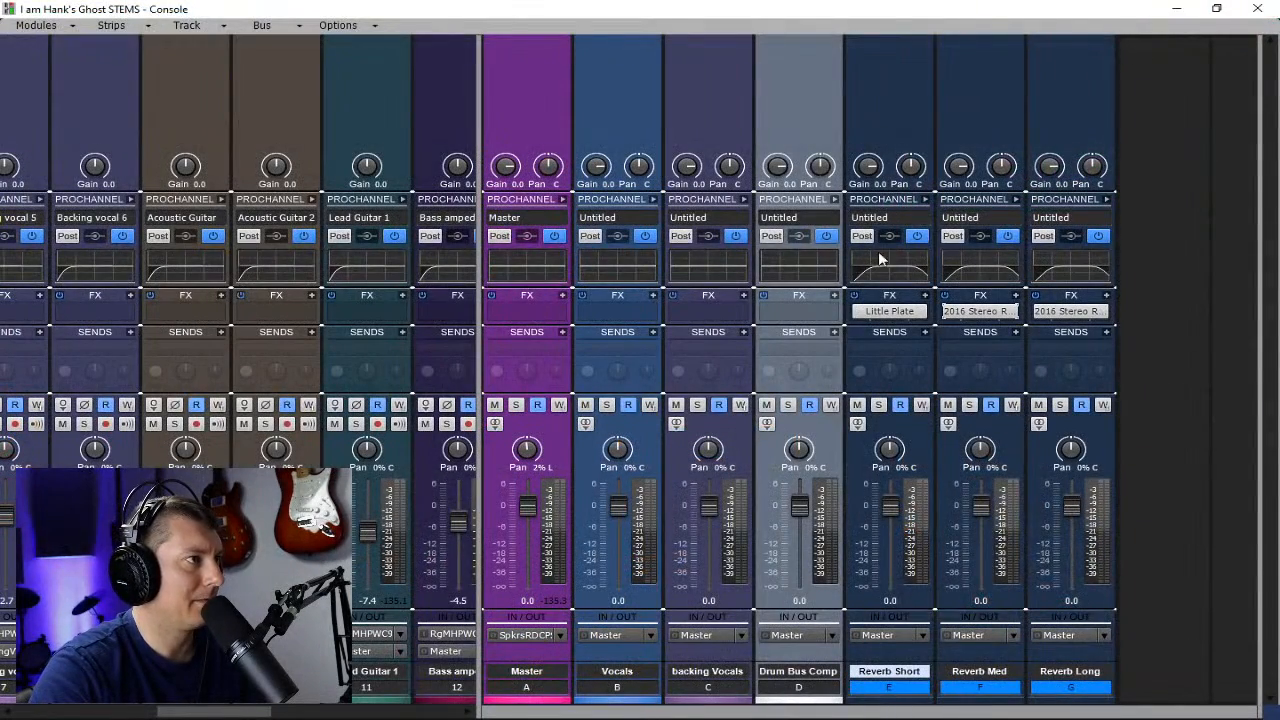
# - Open Little Plate on the Reverb Short bus and divide 811 by 2 in the Calculator app
pyautogui.doubleClick(889, 311)
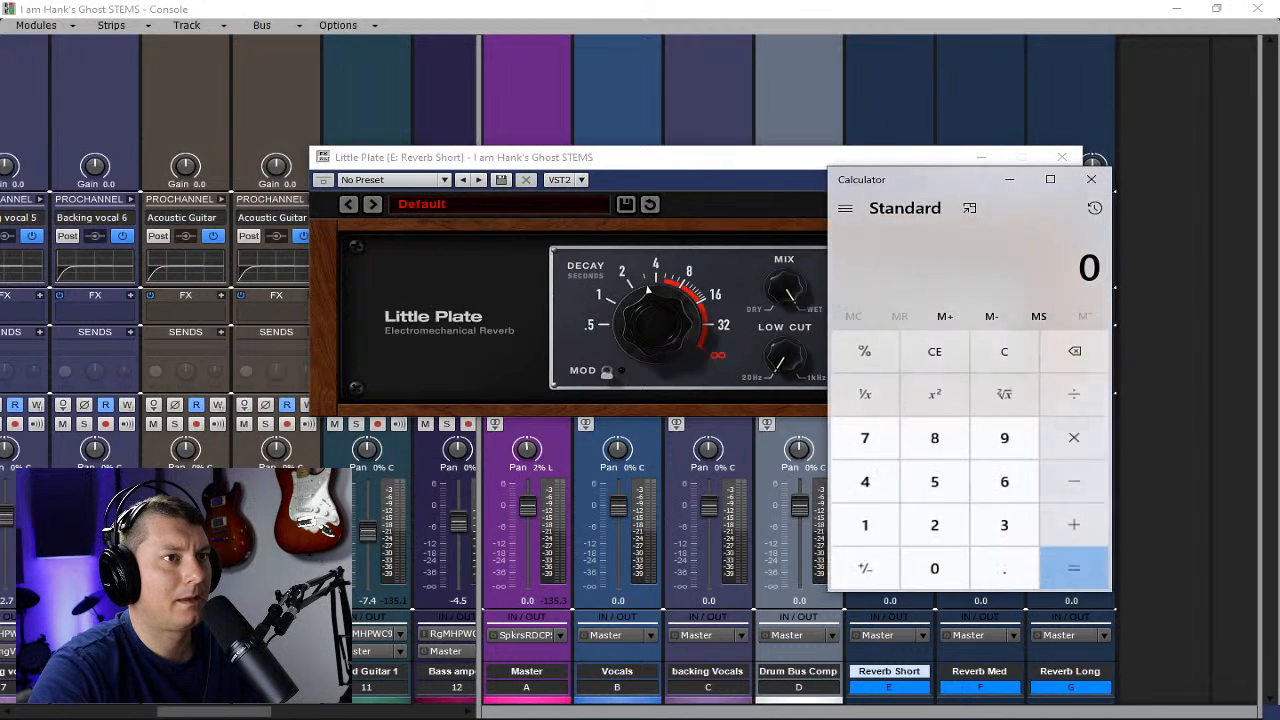
pyautogui.click(955, 443)
pyautogui.click(950, 443)
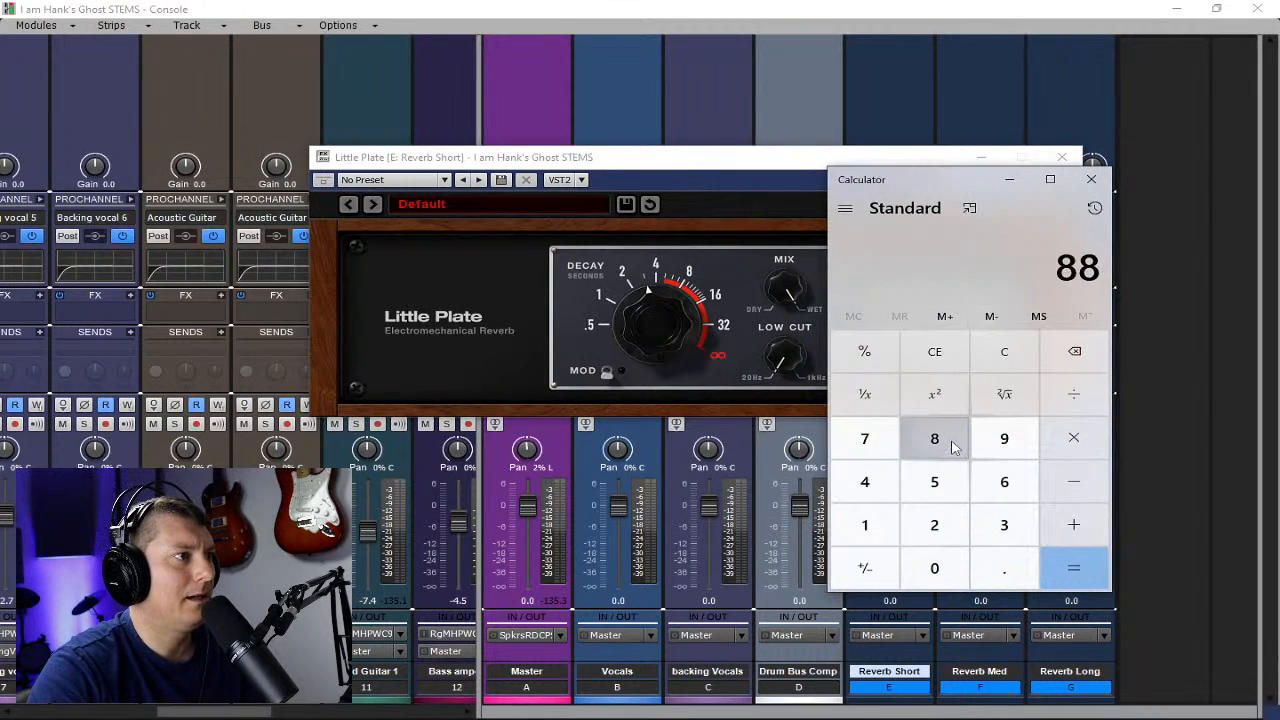
pyautogui.click(1076, 352)
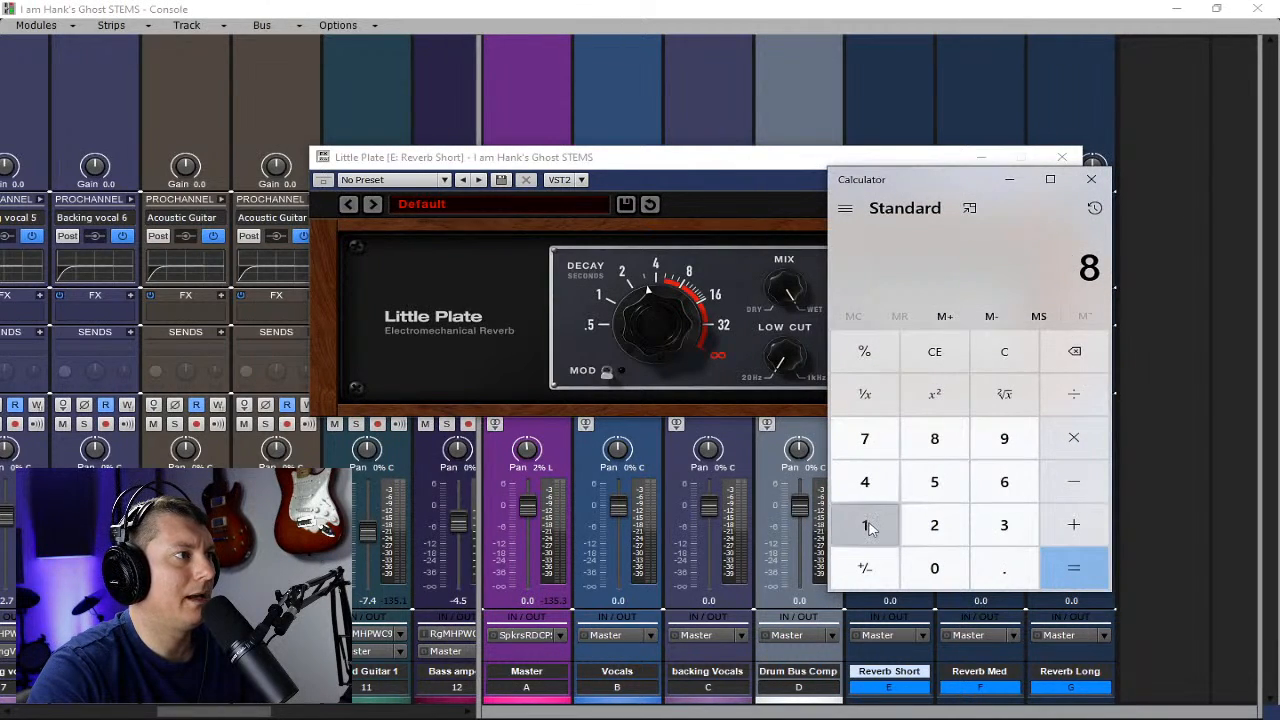
pyautogui.doubleClick(866, 525)
pyautogui.click(1100, 400)
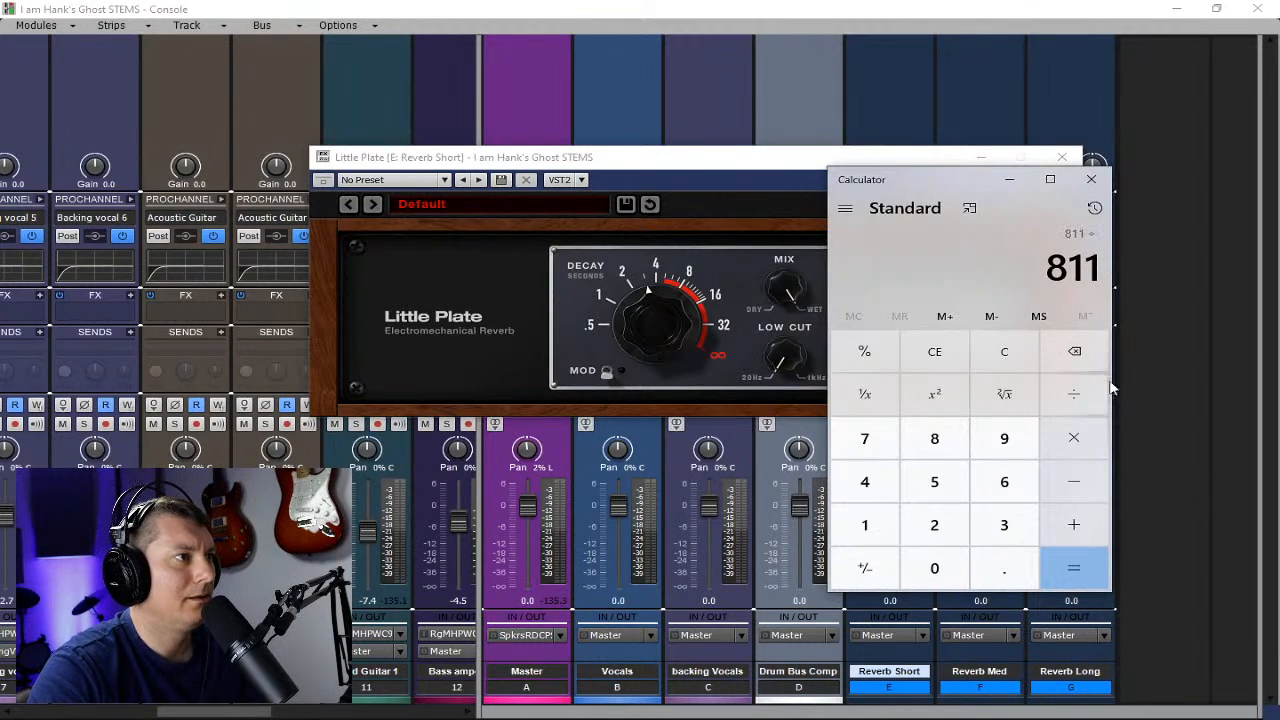
pyautogui.click(945, 528)
pyautogui.click(1083, 578)
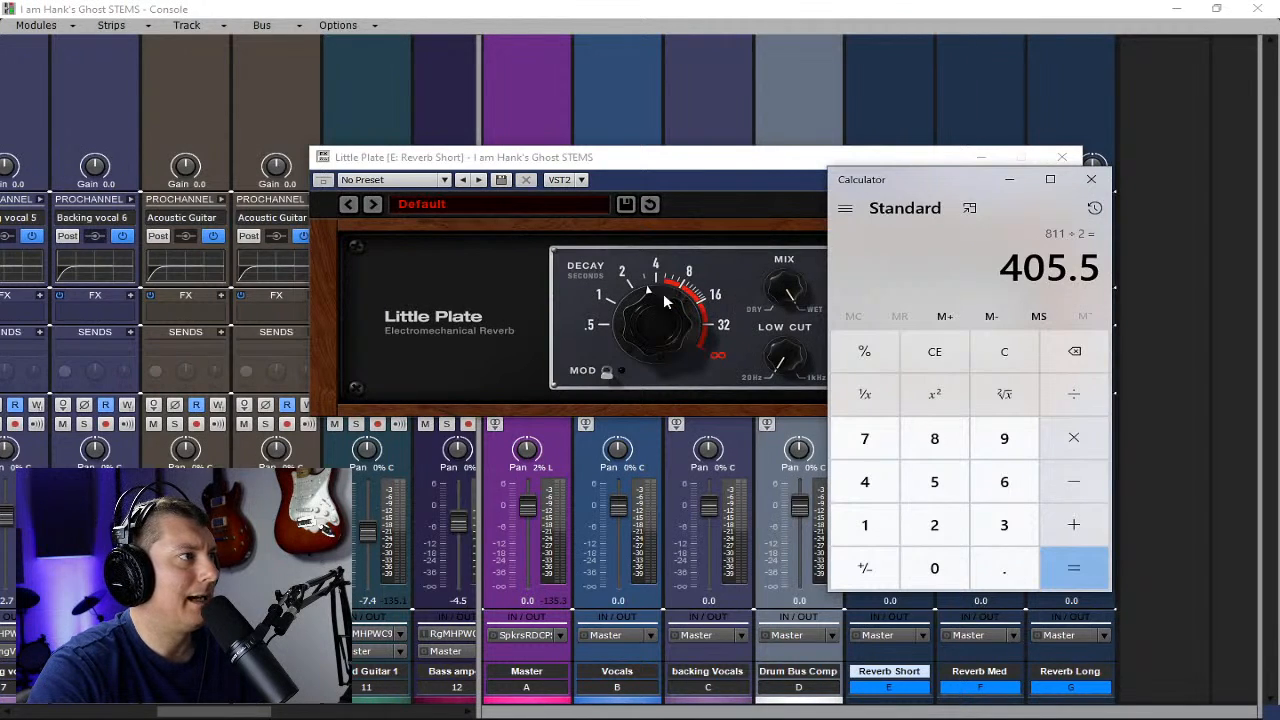
# - Load Little Plate's Air Plate preset on Reverb Short, lower its decay to between 0.5 and 1 second, and close the plug-in
pyautogui.moveTo(763, 163); pyautogui.dragTo(589, 131)
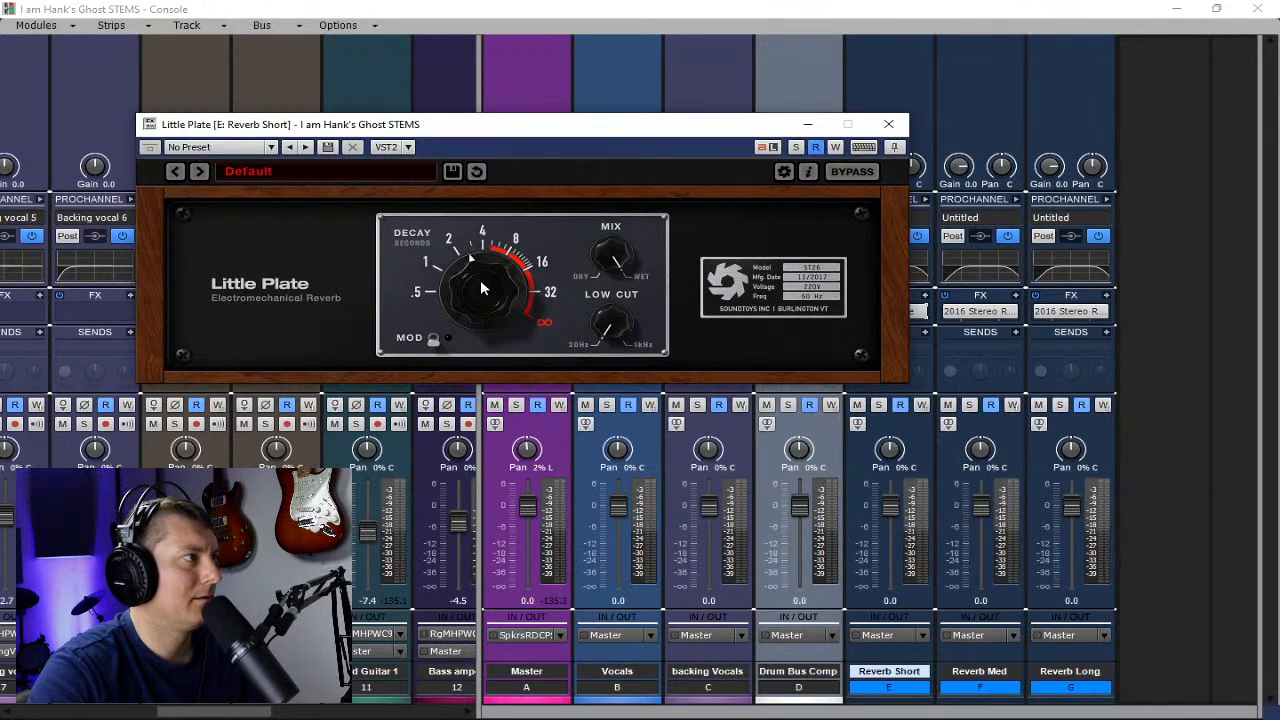
pyautogui.moveTo(480, 279)
pyautogui.mouseDown()
pyautogui.moveTo(484, 316)
pyautogui.moveTo(487, 293)
pyautogui.moveTo(482, 316)
pyautogui.moveTo(475, 302)
pyautogui.mouseUp()
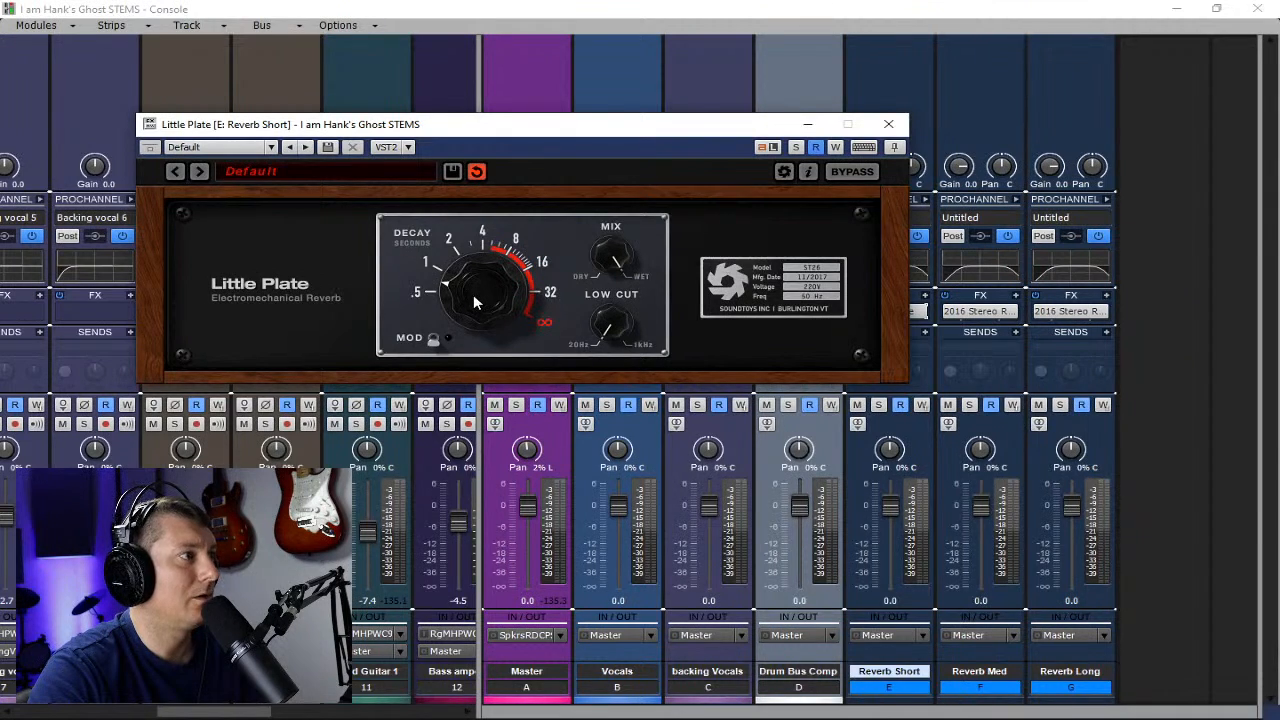
pyautogui.click(408, 175)
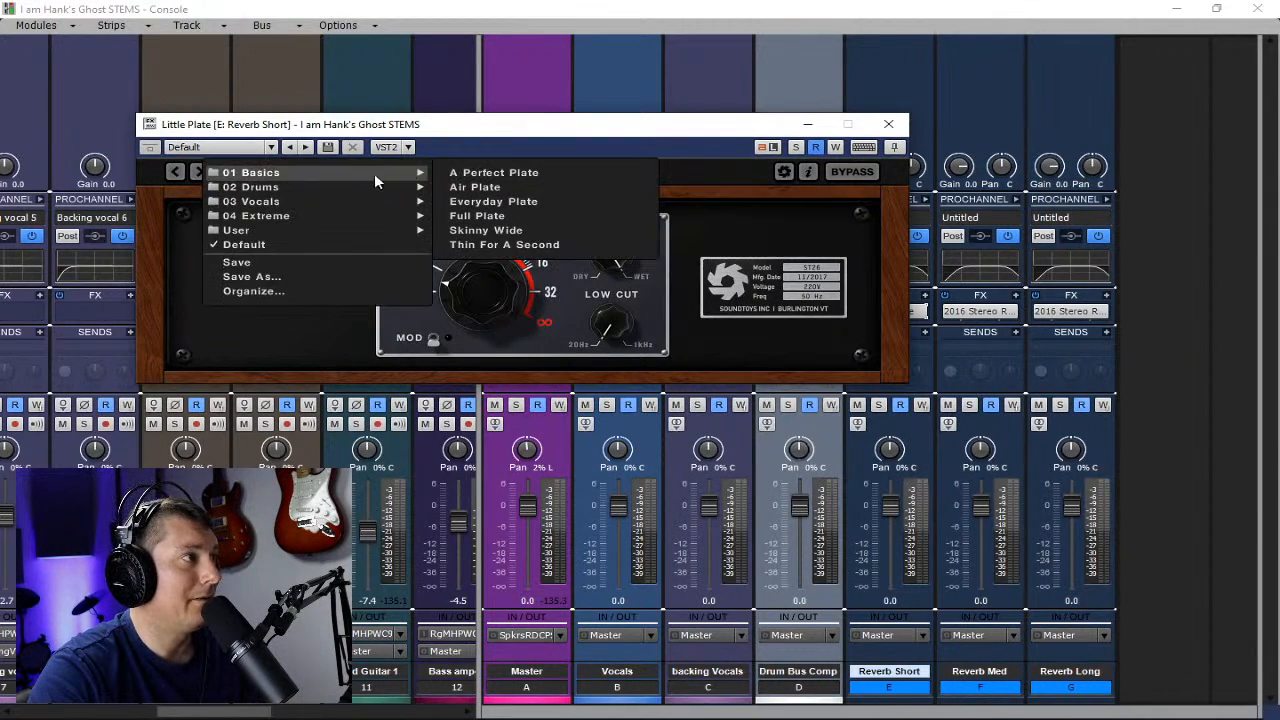
pyautogui.moveTo(302, 186)
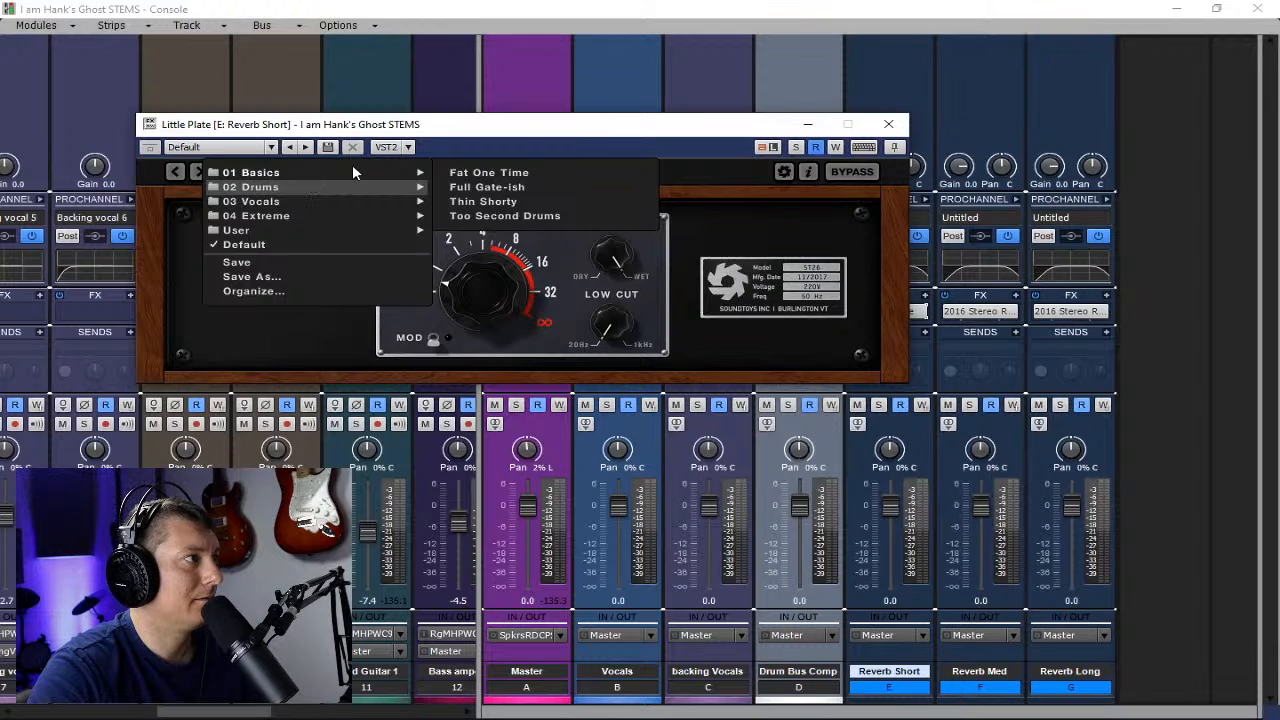
pyautogui.moveTo(386, 176)
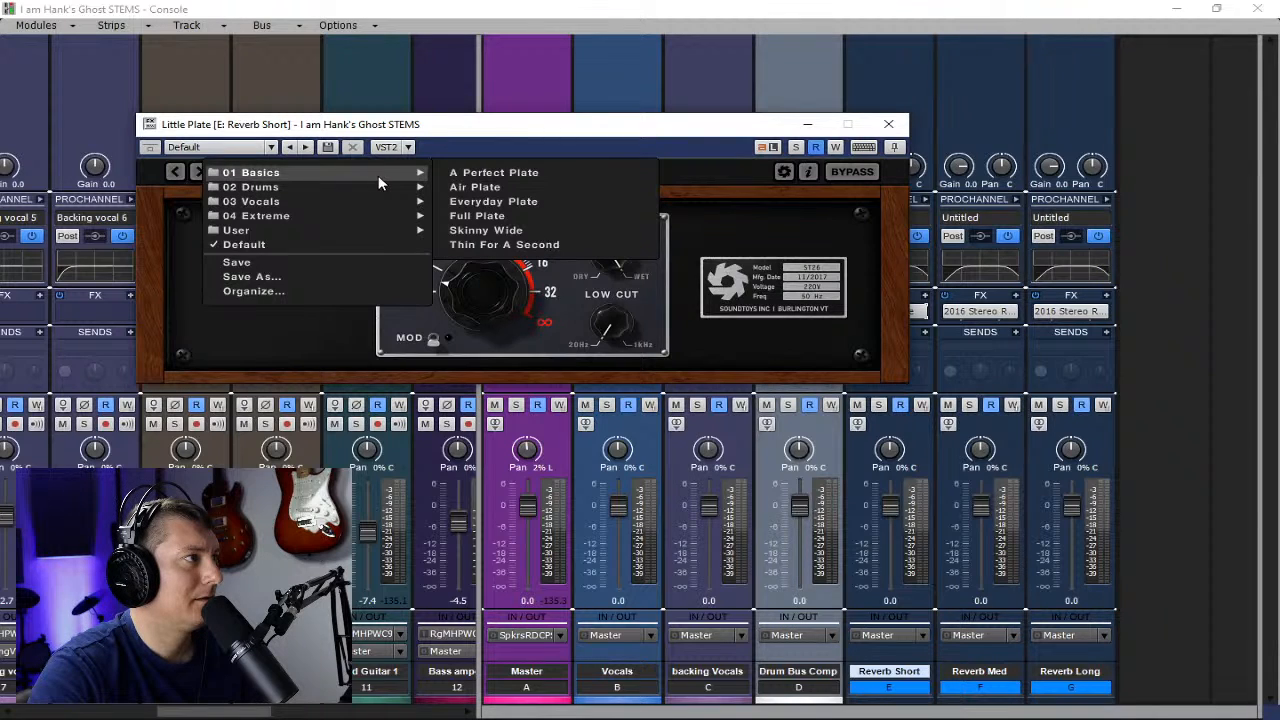
pyautogui.click(472, 187)
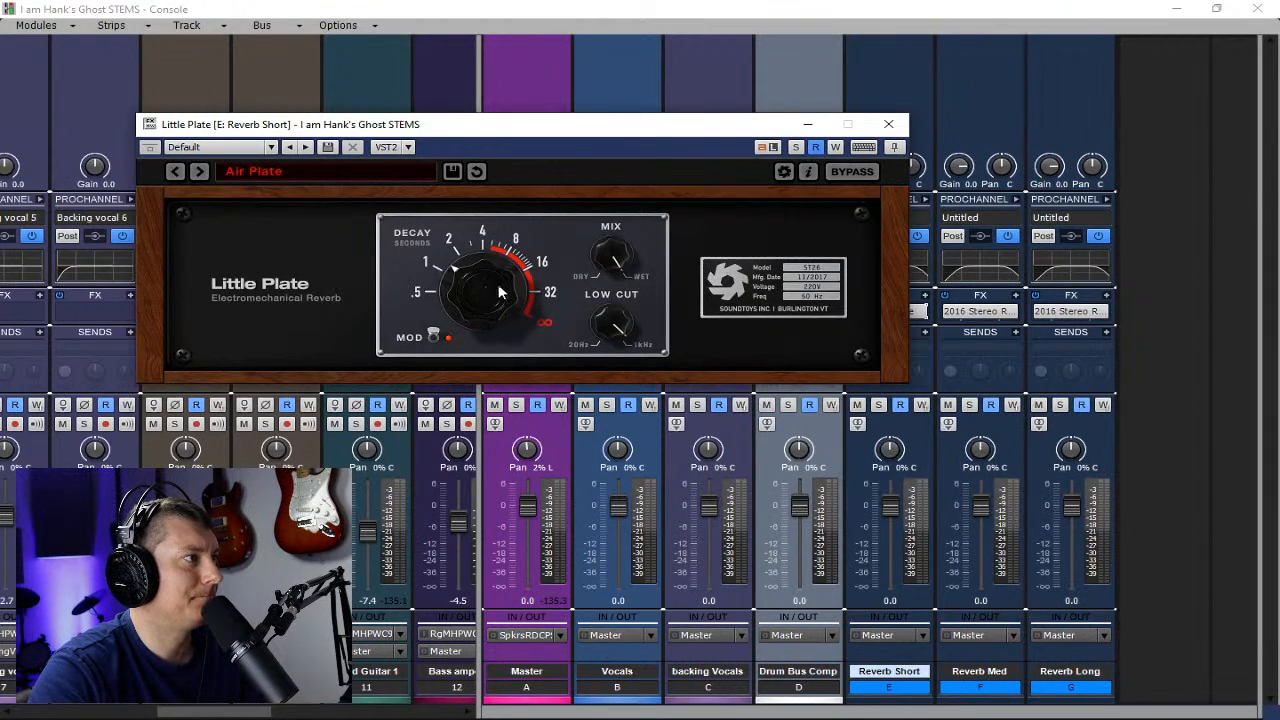
pyautogui.moveTo(472, 279); pyautogui.dragTo(477, 308)
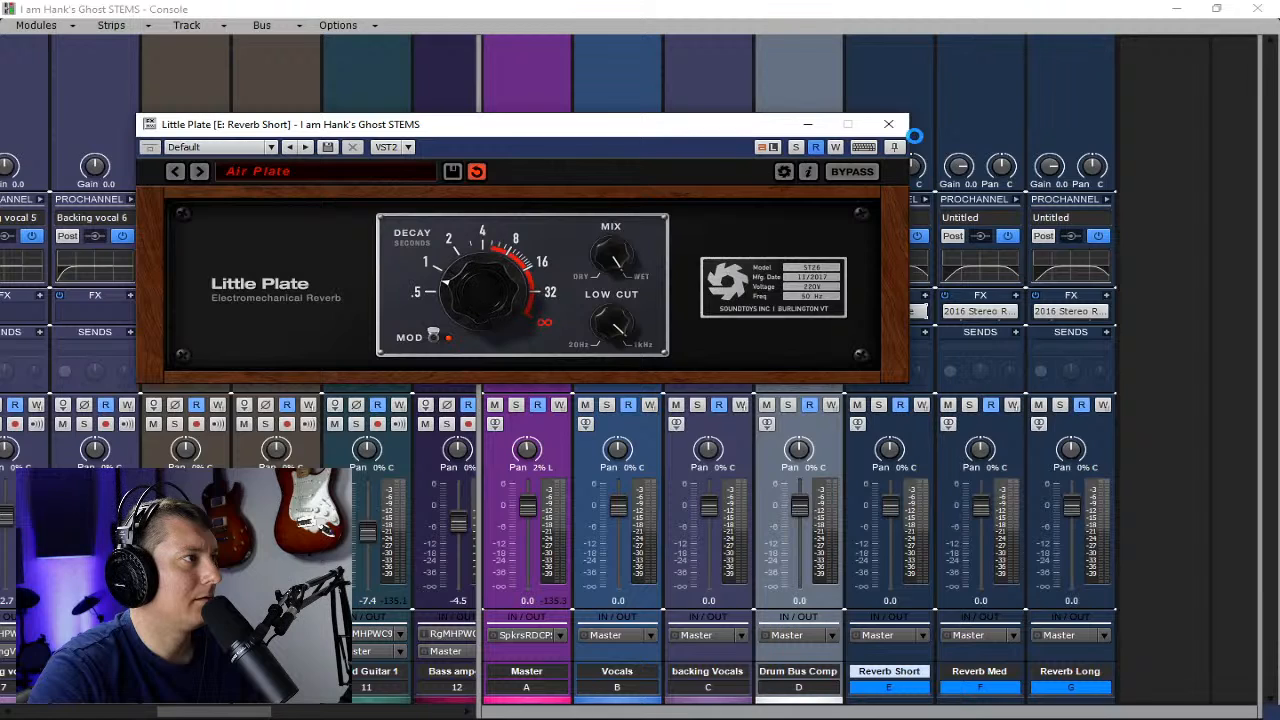
pyautogui.click(888, 124)
# - Set the 2016 Stereo Room decay on the Reverb Med bus to 811 ms and close the plug-in
pyautogui.doubleClick(978, 312)
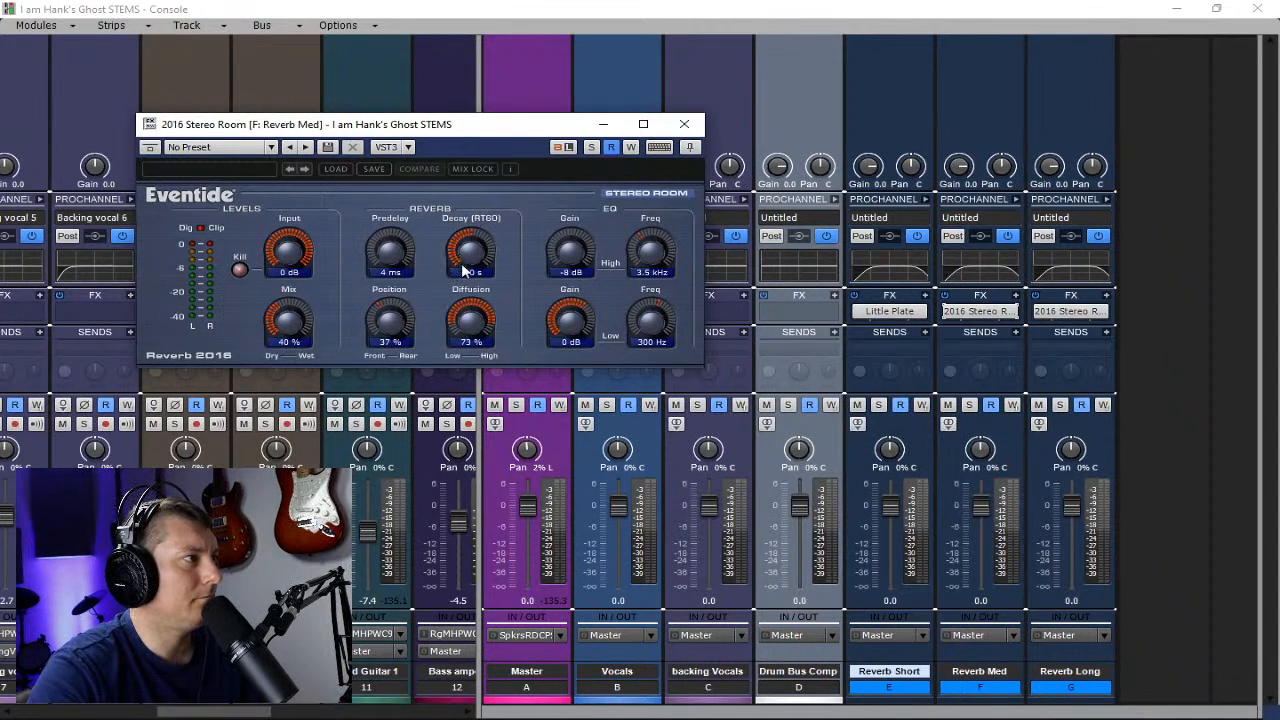
pyautogui.click(473, 276)
pyautogui.click(470, 255)
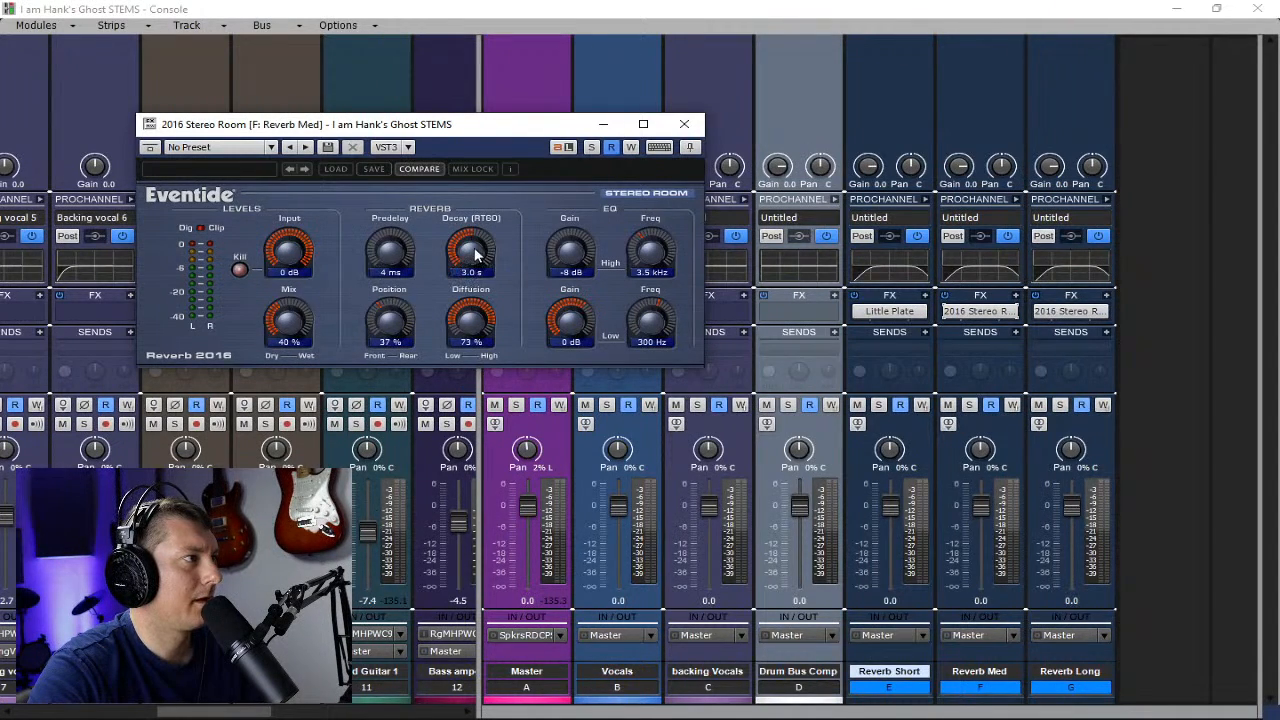
pyautogui.moveTo(470, 255); pyautogui.dragTo(480, 315)
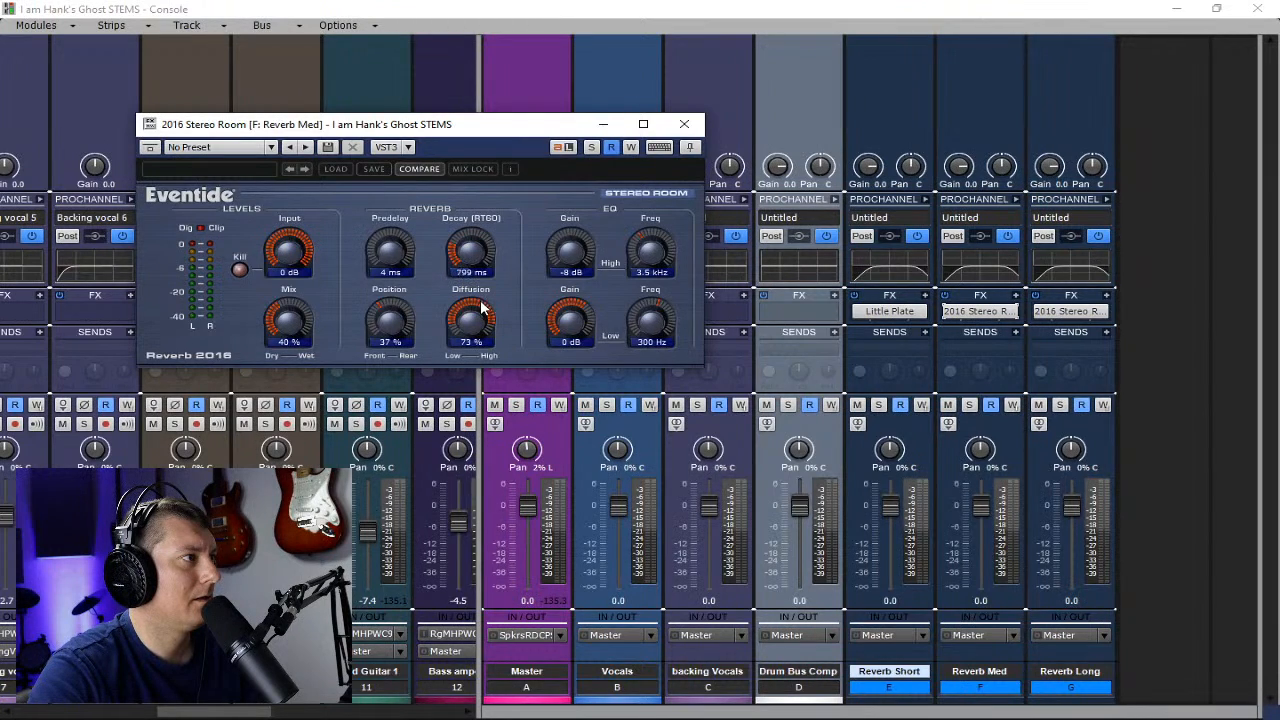
pyautogui.click(468, 273)
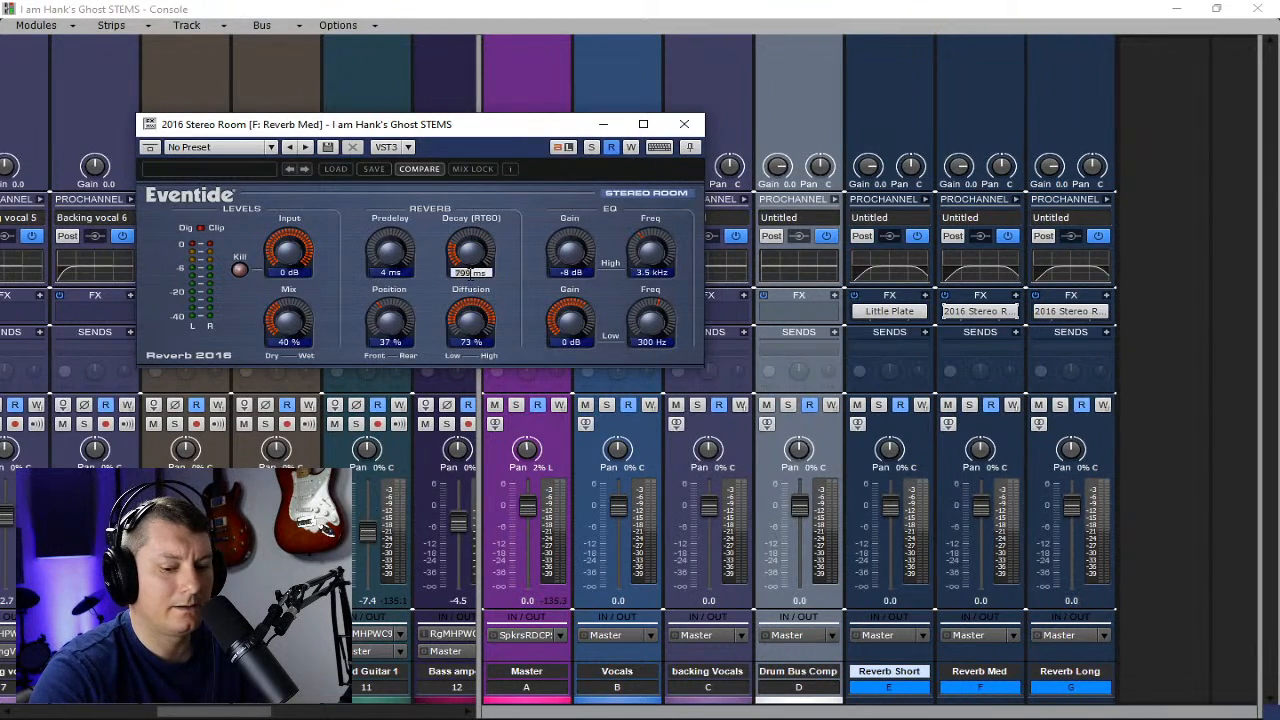
pyautogui.write('811')
pyautogui.press('Return')
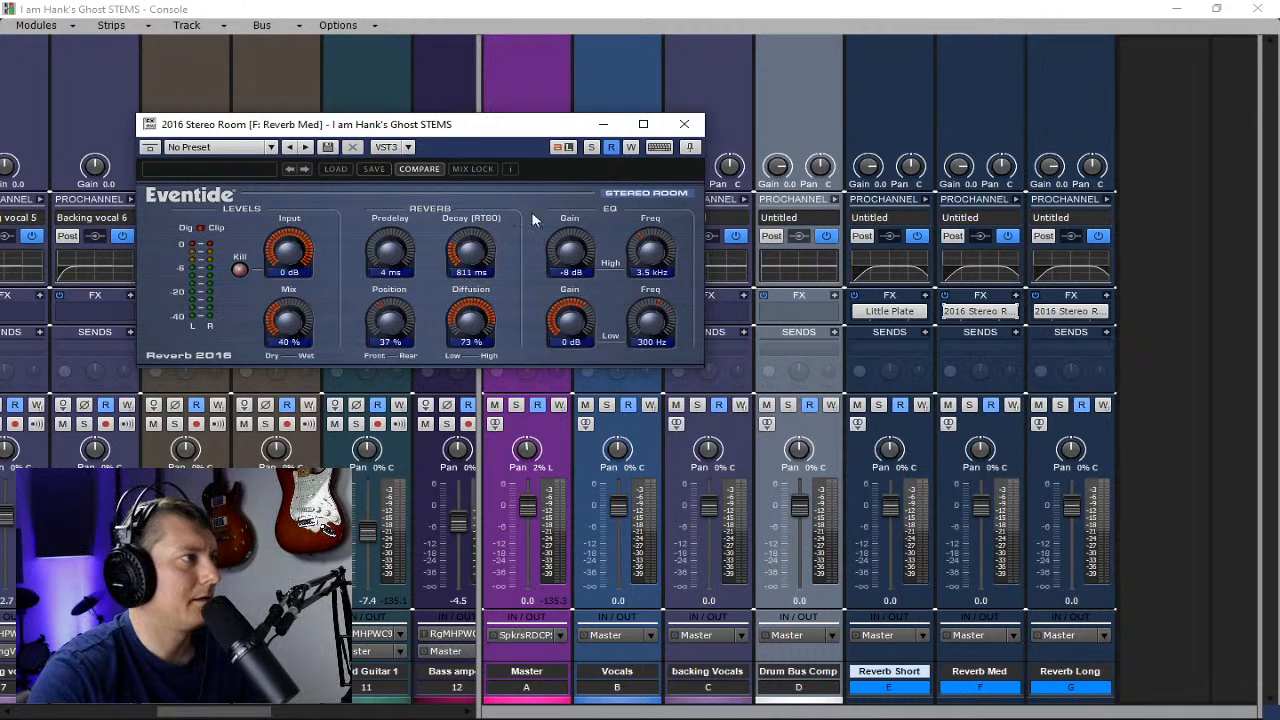
pyautogui.click(685, 132)
# - Calculate 405.5 × 8 in the Calculator app and adjust the 2016 Stereo Room decay on the Reverb Long bus accordingly
pyautogui.doubleClick(1068, 312)
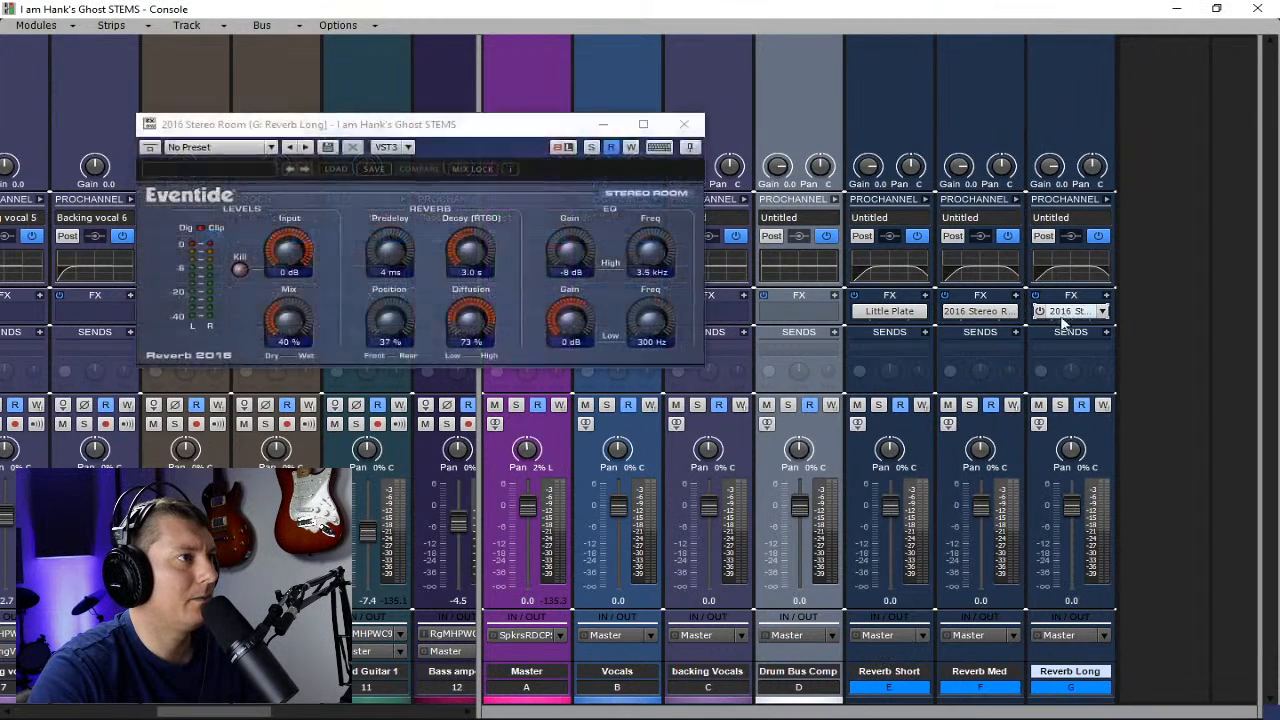
pyautogui.doubleClick(1068, 311)
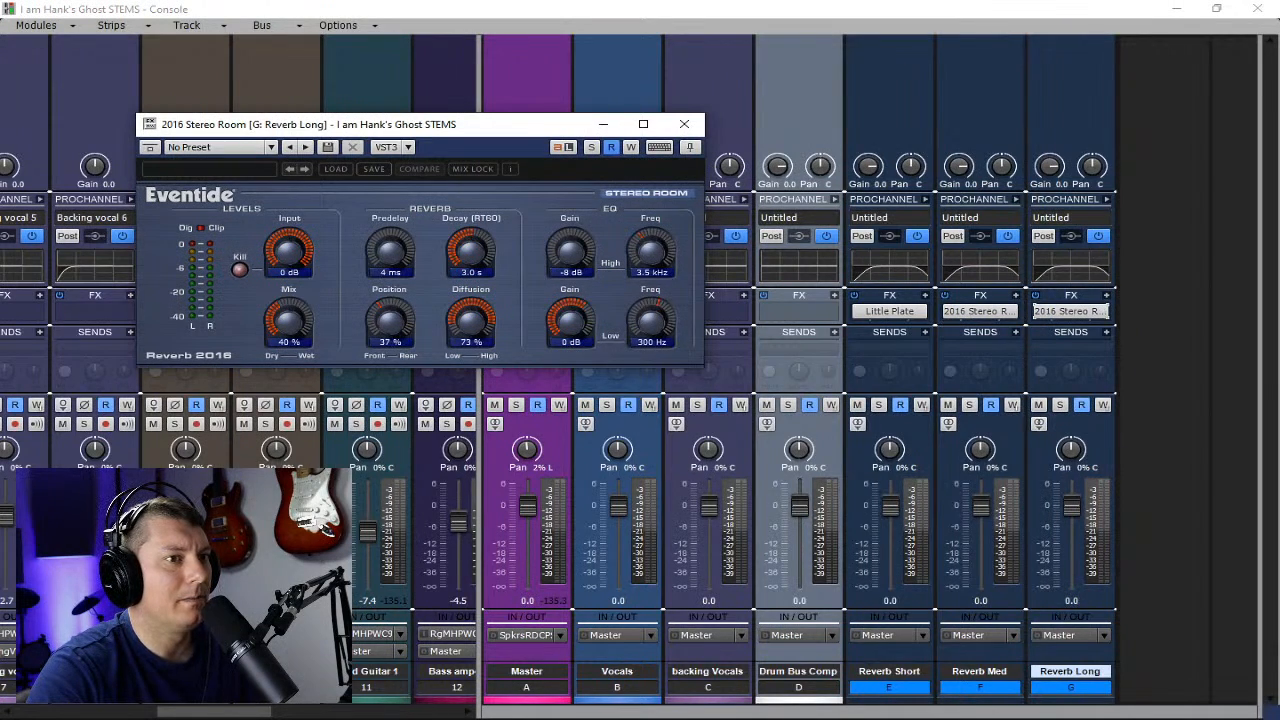
pyautogui.hotkey('alt', 'Tab')
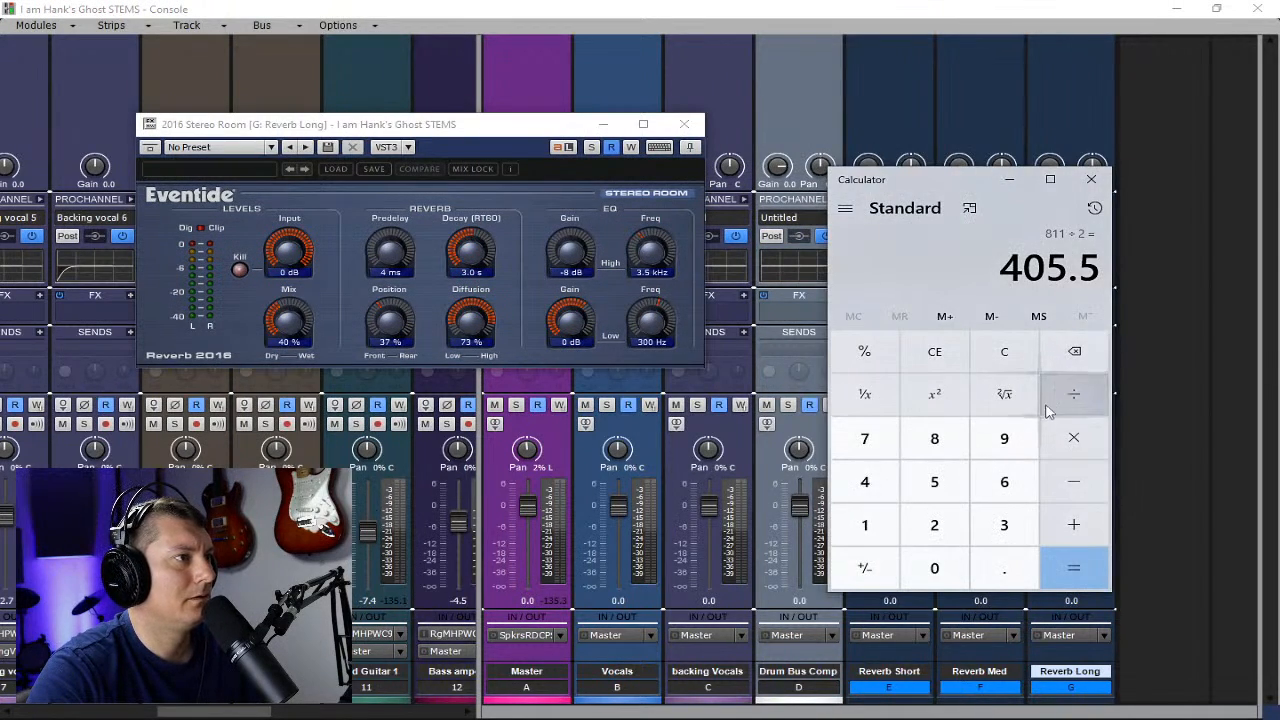
pyautogui.click(1073, 438)
pyautogui.click(934, 438)
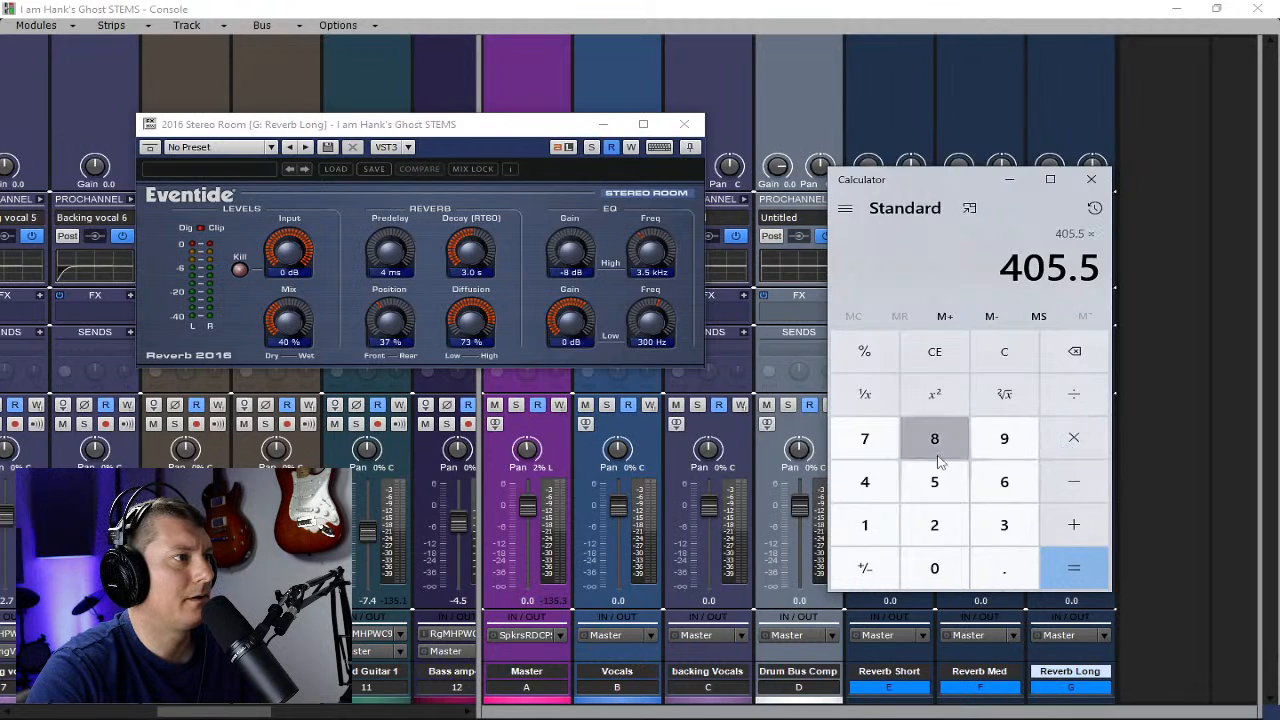
pyautogui.click(1086, 568)
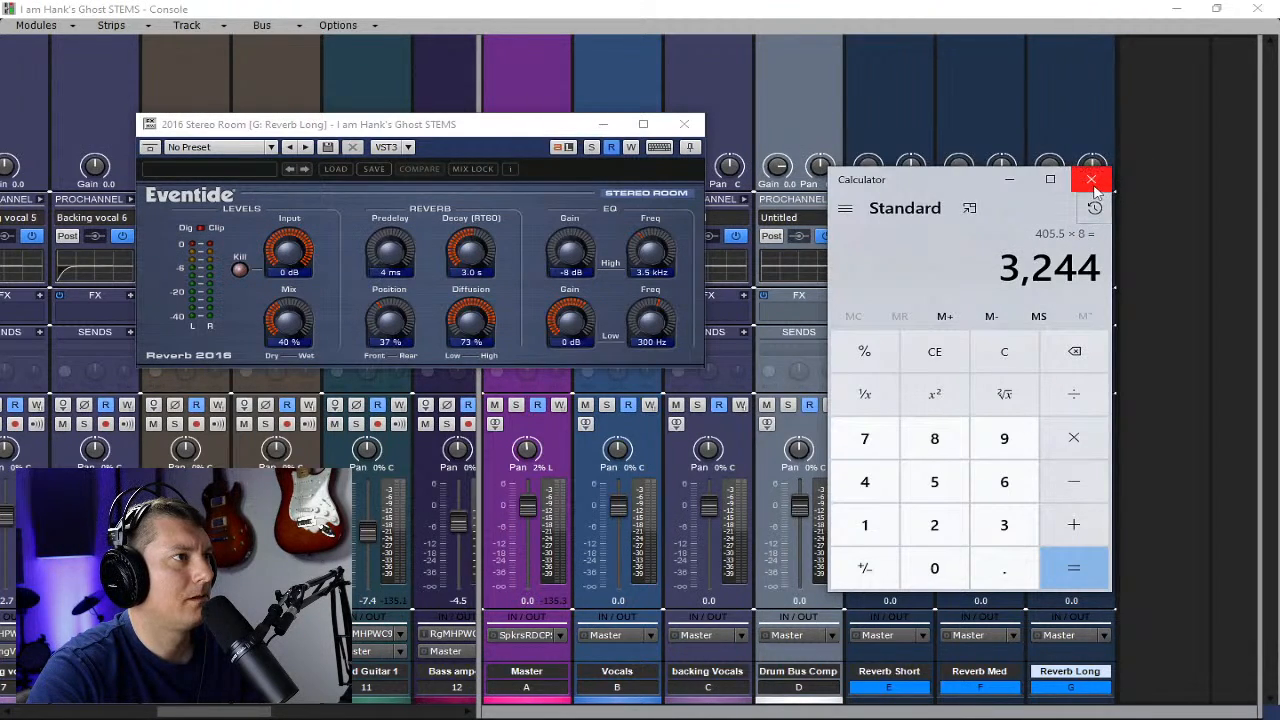
pyautogui.click(1092, 182)
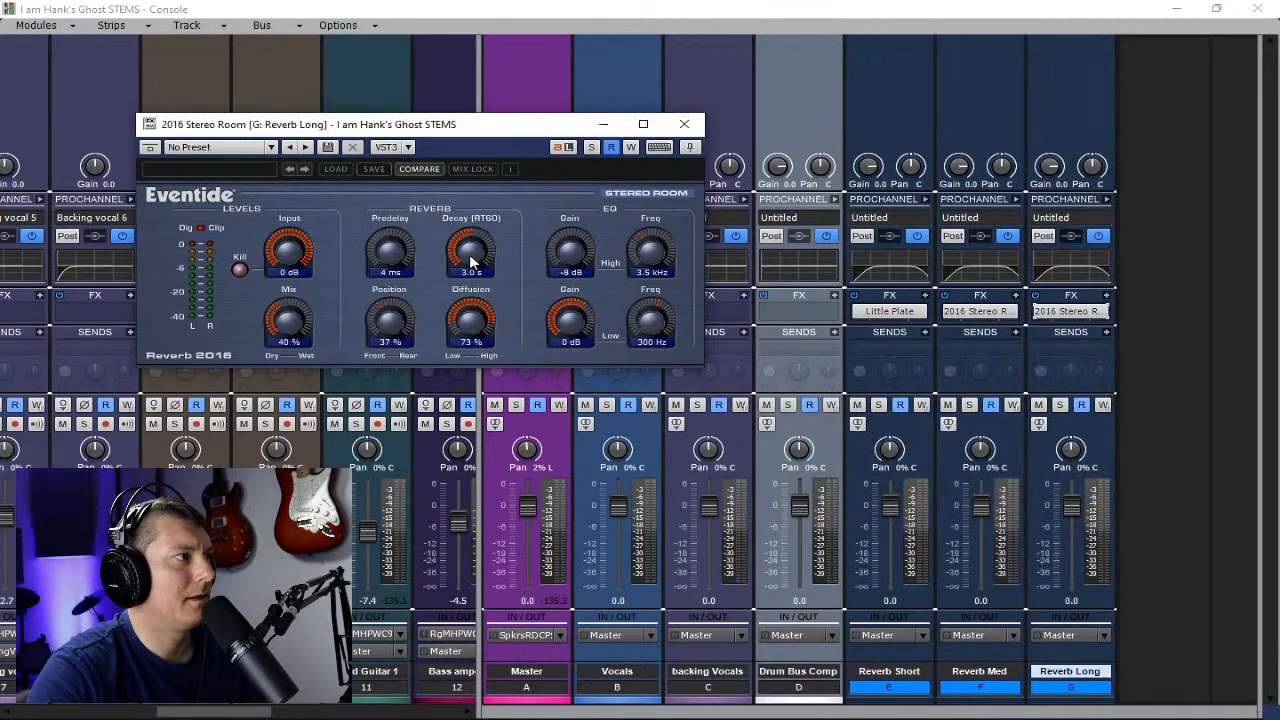
pyautogui.scroll(2, 469, 256)
pyautogui.click(684, 124)
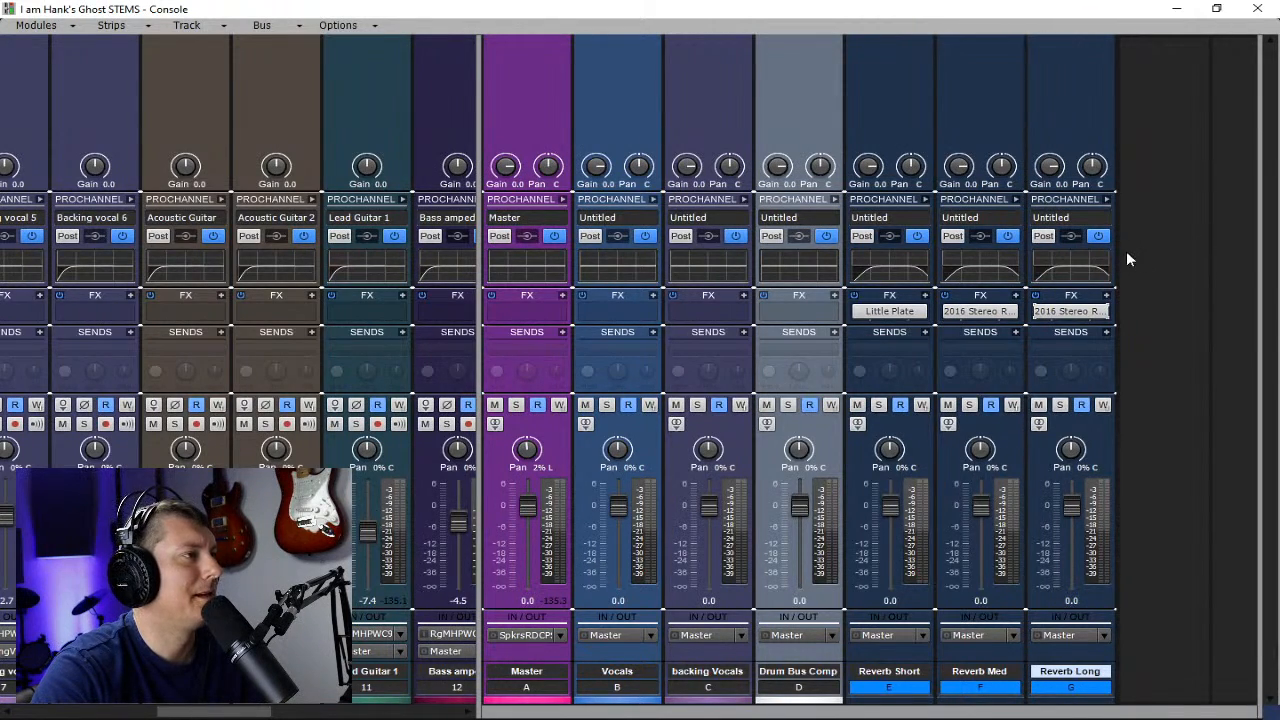
# - Extend the console's track area over the buses and lower the faders of all tracks together to -INF
pyautogui.moveTo(485, 287); pyautogui.dragTo(1236, 287)
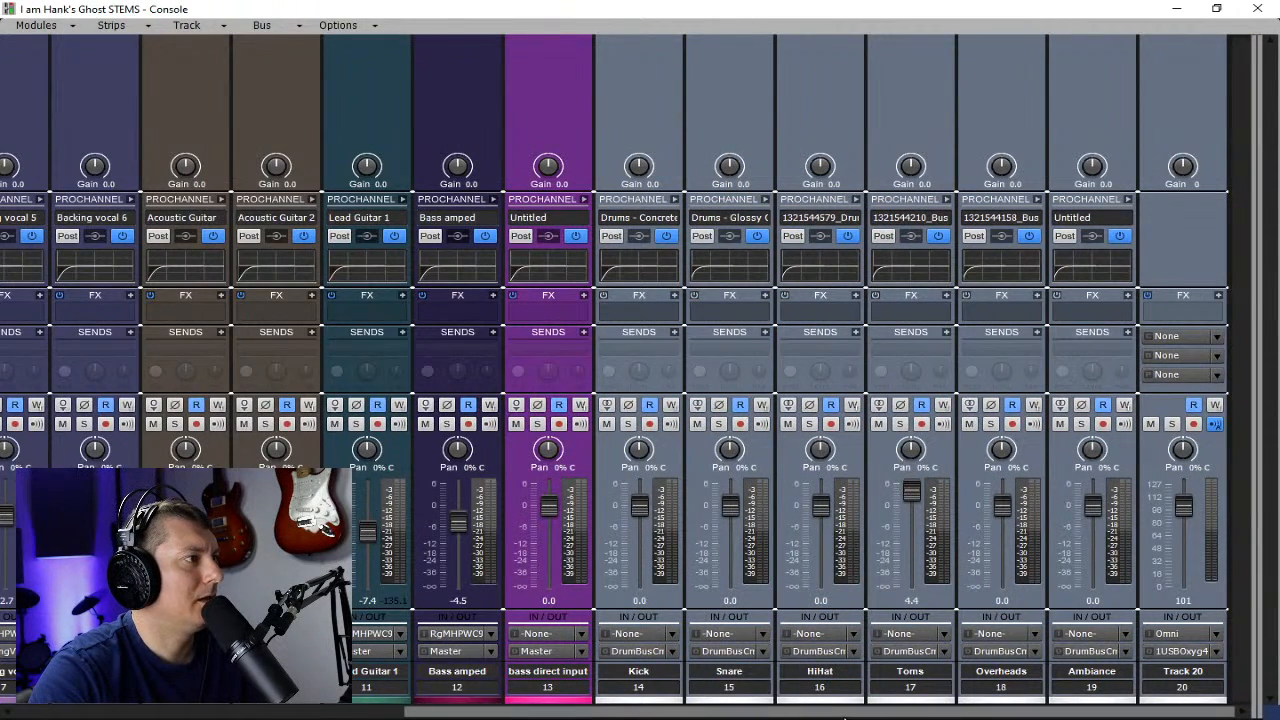
pyautogui.moveTo(908, 716); pyautogui.dragTo(520, 716)
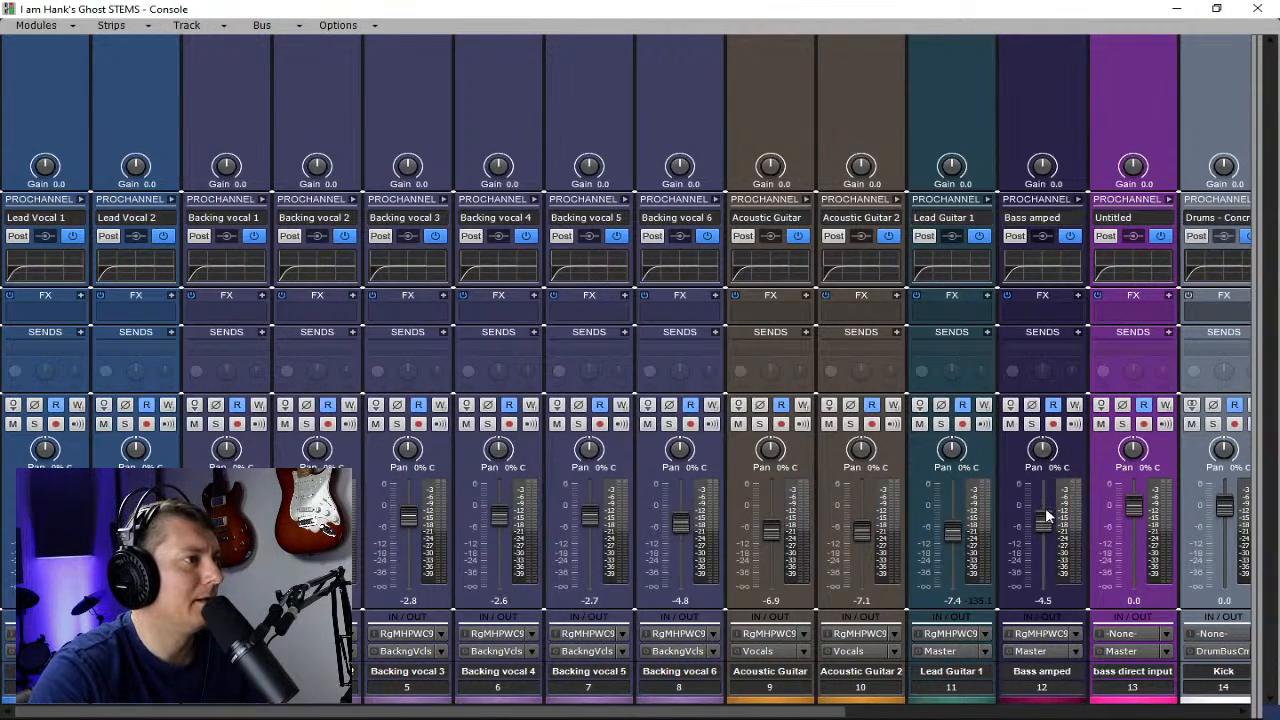
pyautogui.moveTo(1047, 515)
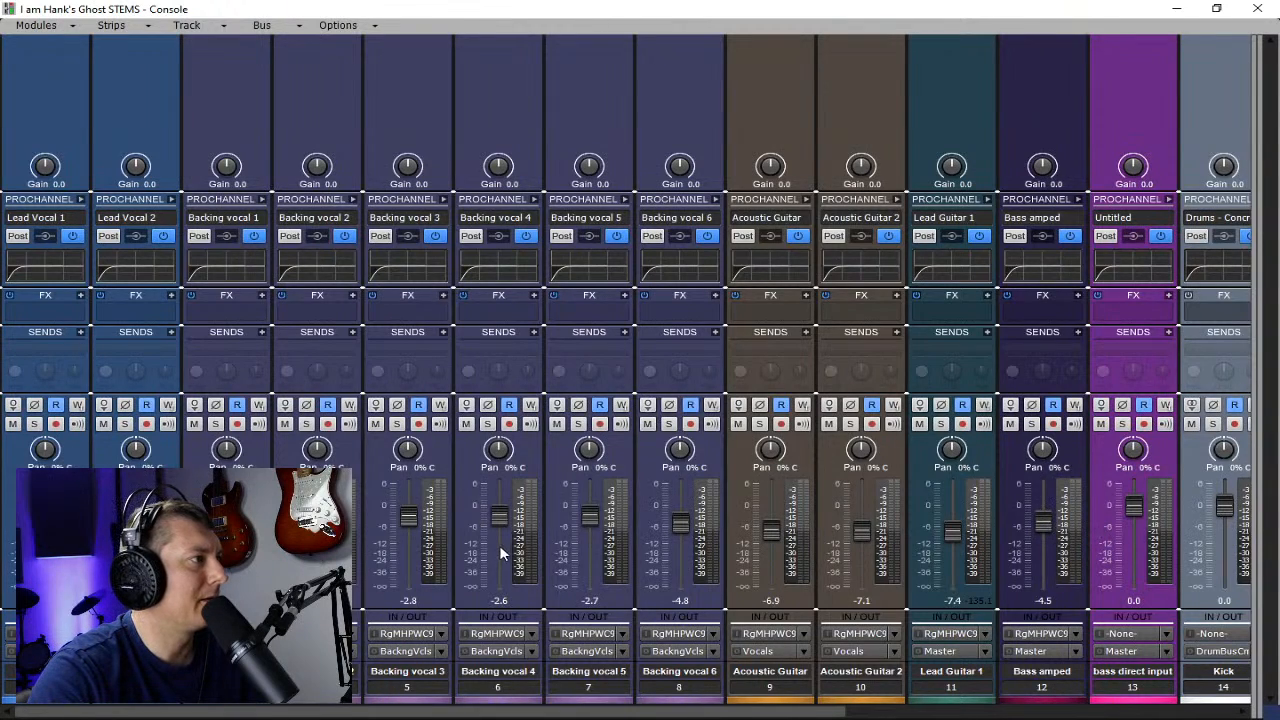
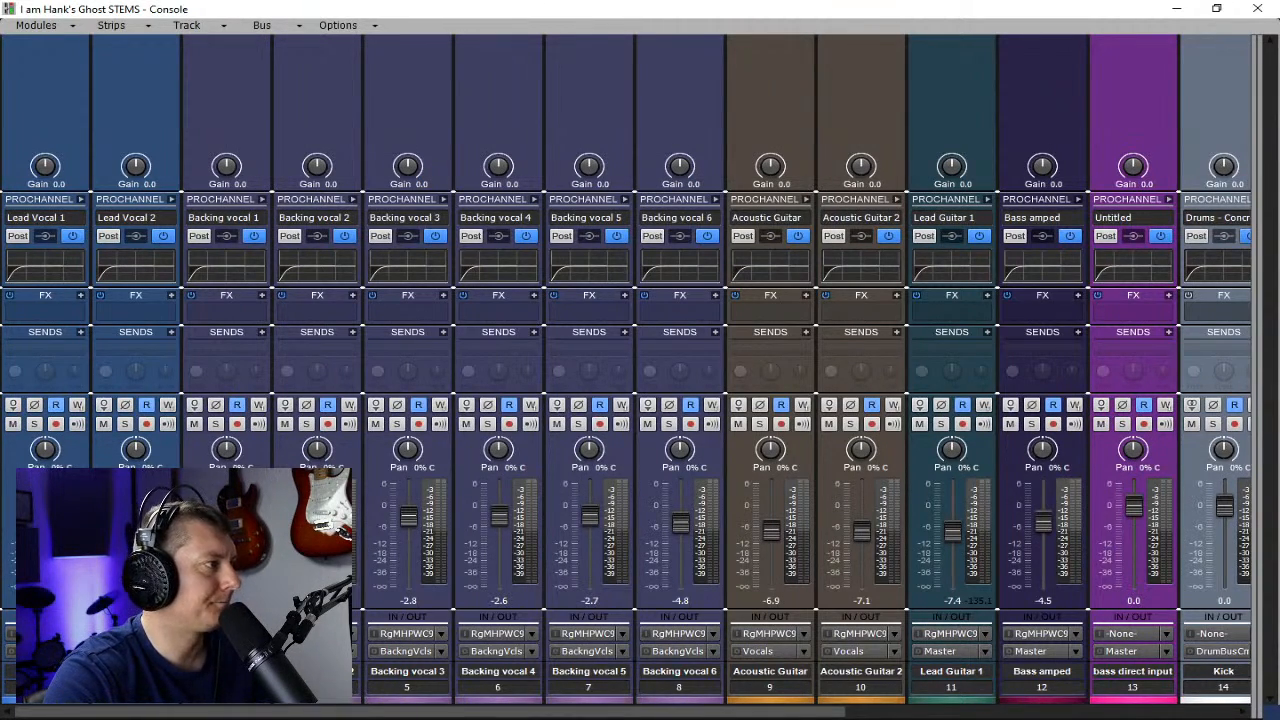
pyautogui.hotkey('ctrl', 'a')
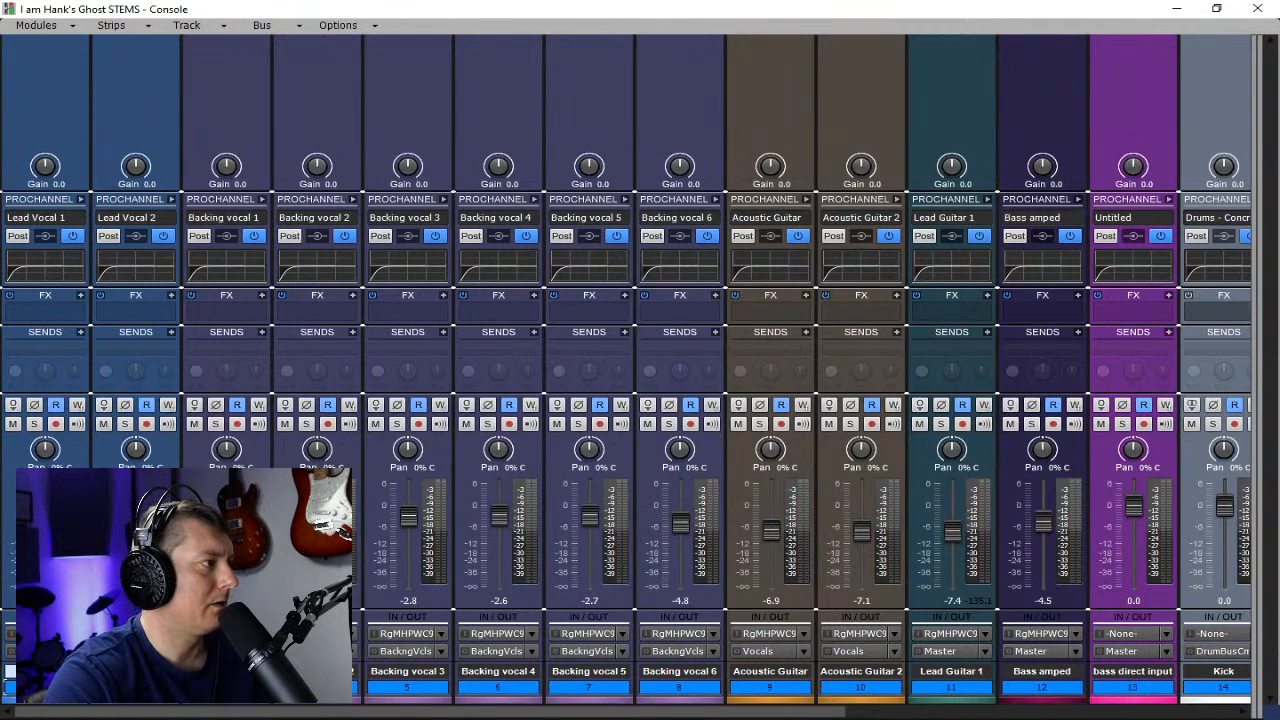
pyautogui.moveTo(46, 516); pyautogui.dragTo(46, 590)
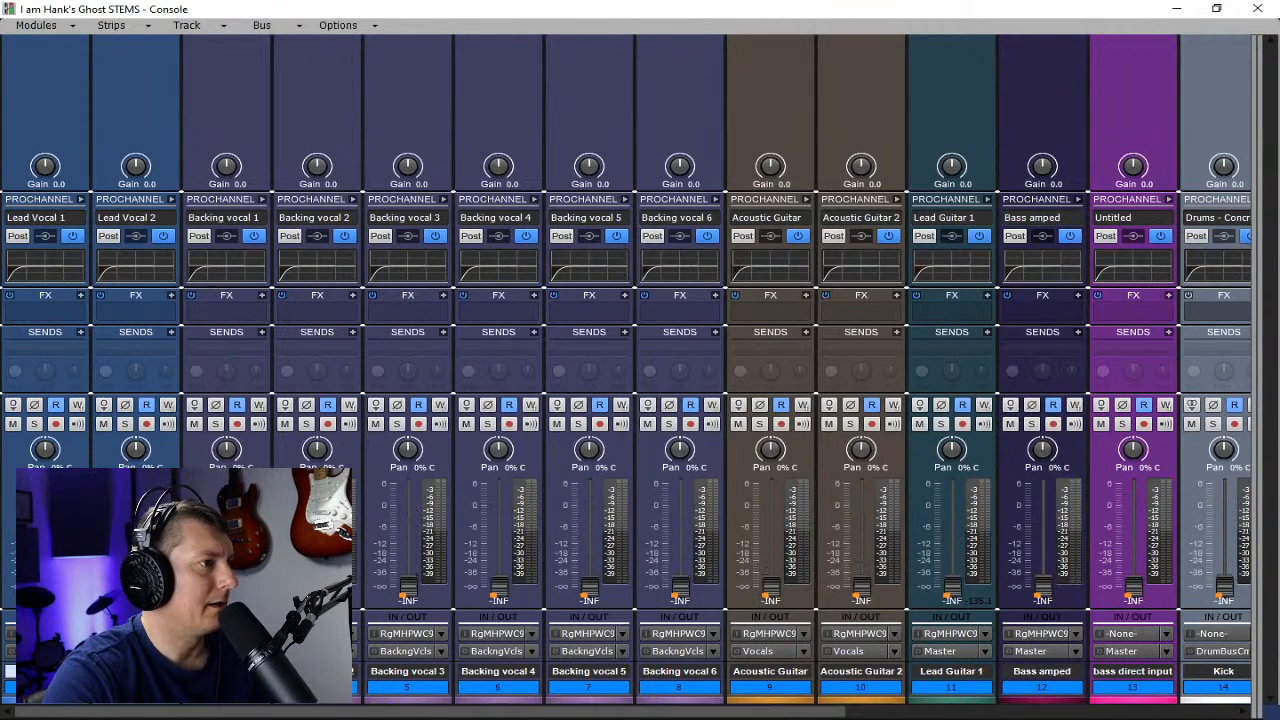
# - Inspect the faders of the drum tracks and of the bus strips in the console
pyautogui.moveTo(181, 705); pyautogui.dragTo(489, 705)
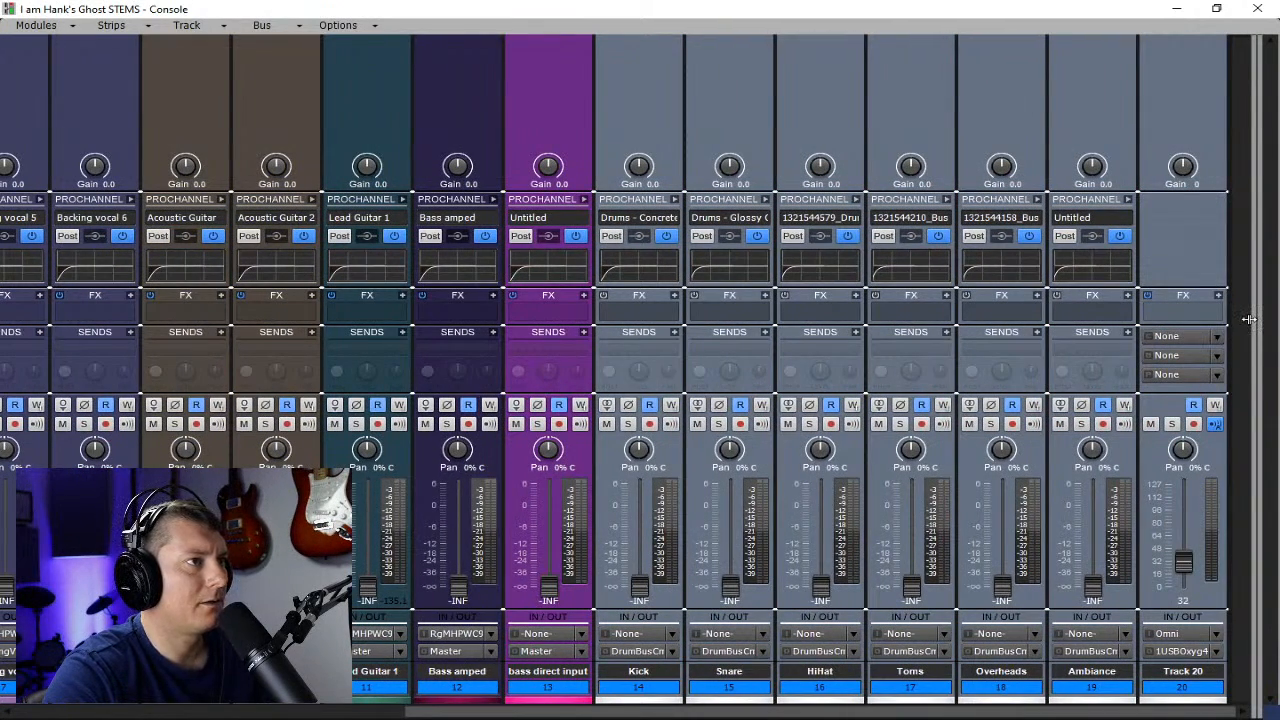
pyautogui.moveTo(1252, 261); pyautogui.dragTo(676, 302)
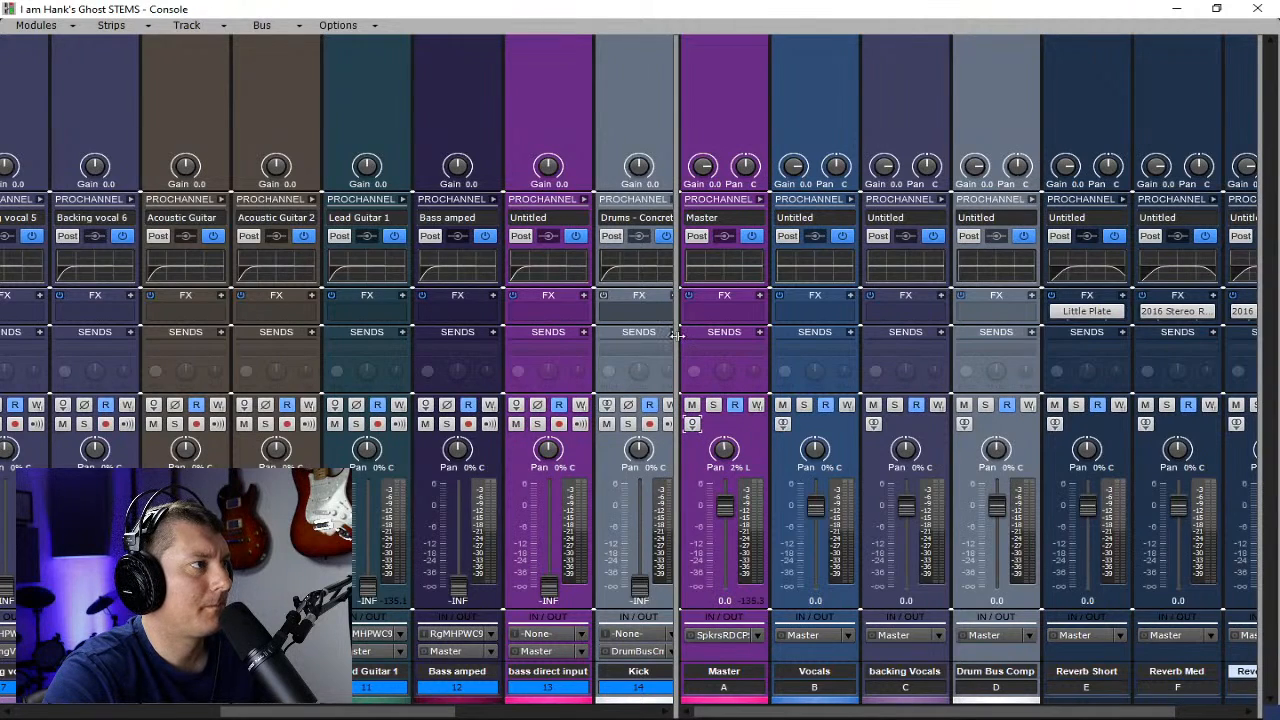
pyautogui.moveTo(677, 335); pyautogui.dragTo(1232, 335)
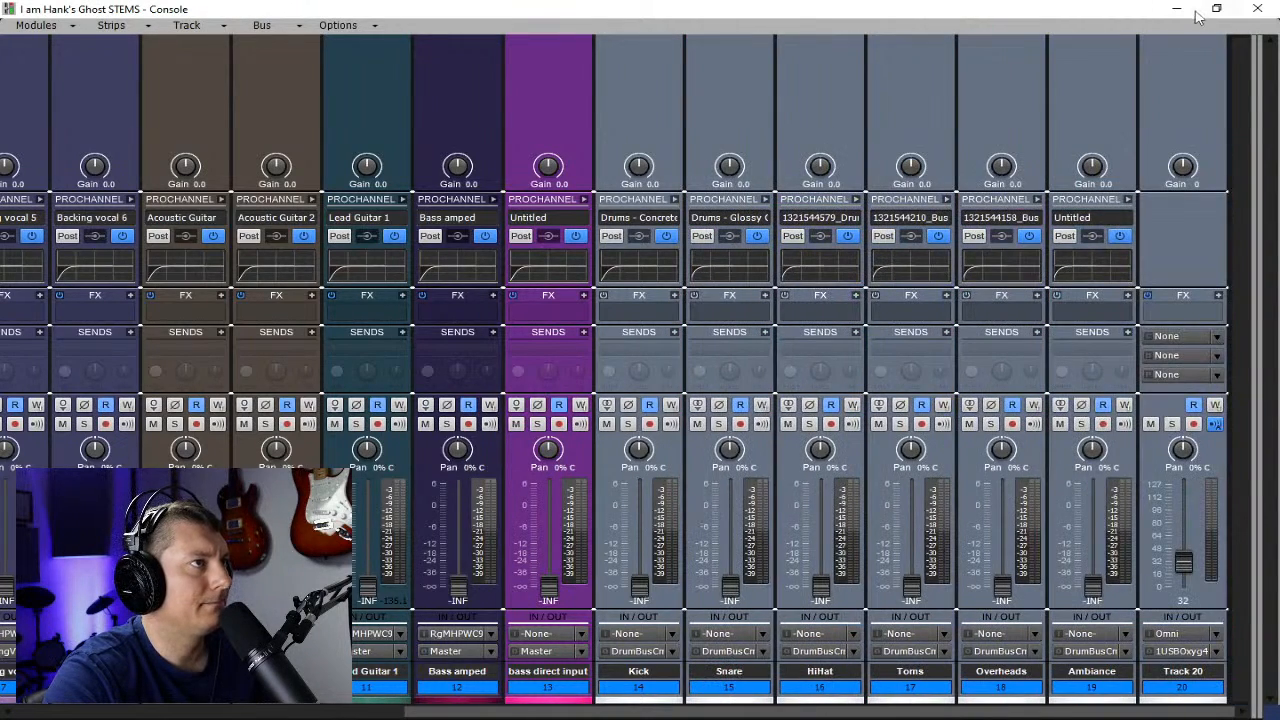
# - Close the Console window and hide the bus pane below the project's track list
pyautogui.click(1256, 10)
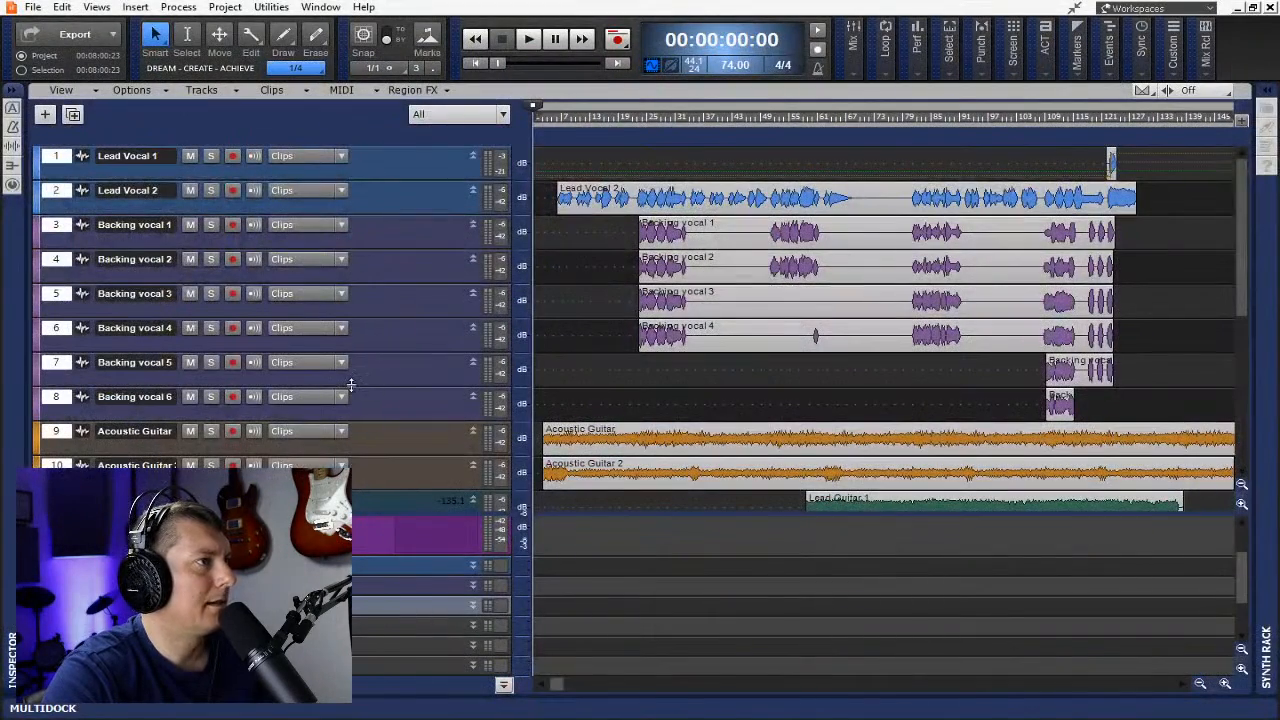
pyautogui.scroll(-8, 484, 415)
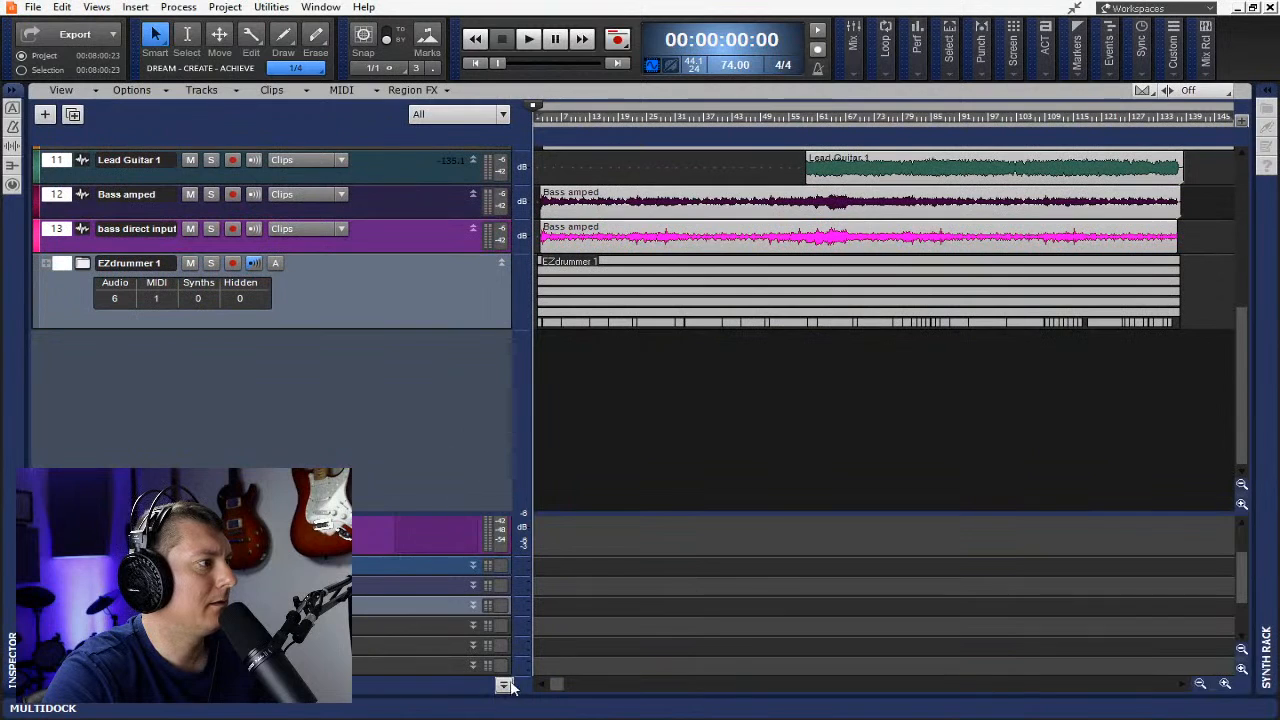
pyautogui.click(504, 685)
pyautogui.scroll(9, 364, 468)
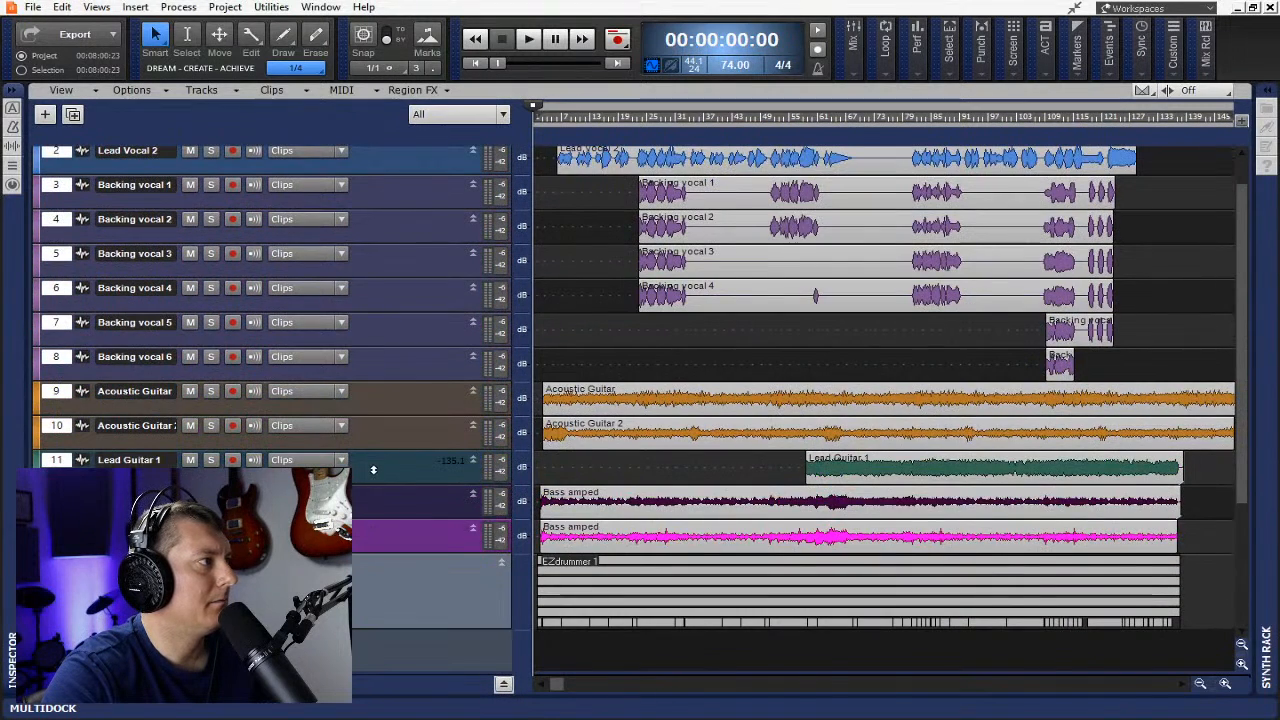
pyautogui.scroll(-2, 374, 470)
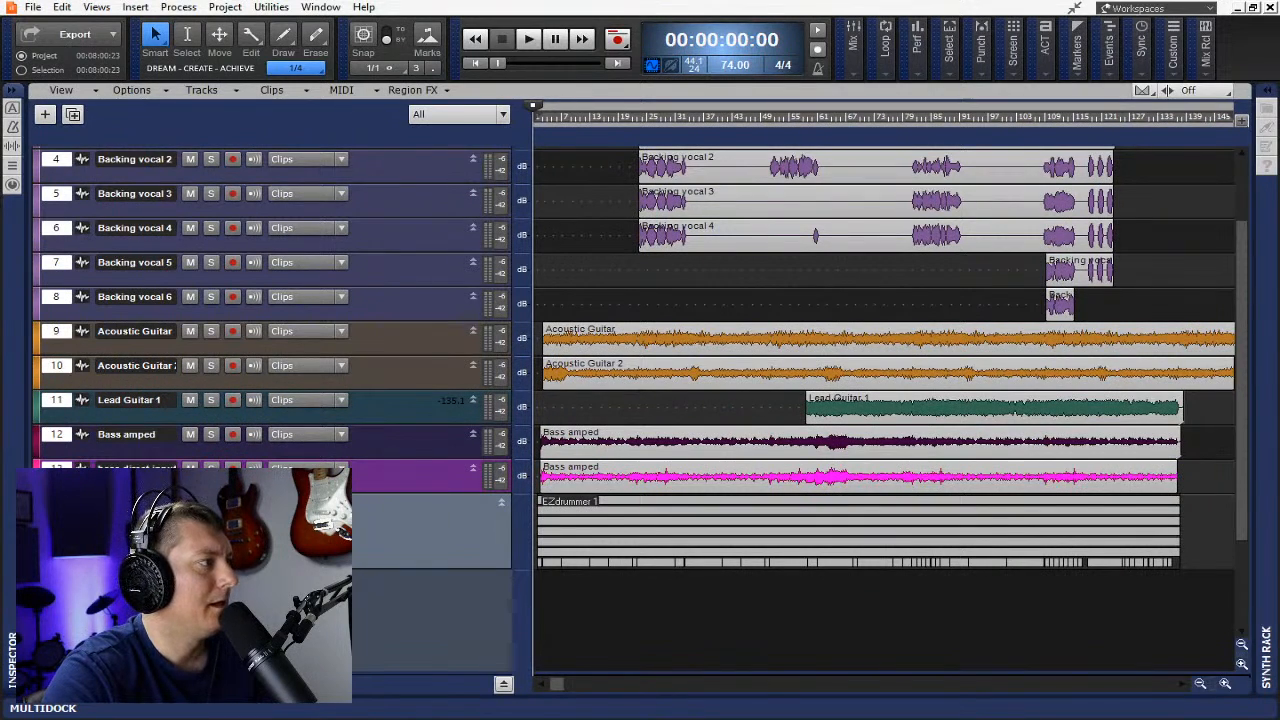
pyautogui.scroll(-2, 387, 529)
pyautogui.rightClick(486, 555)
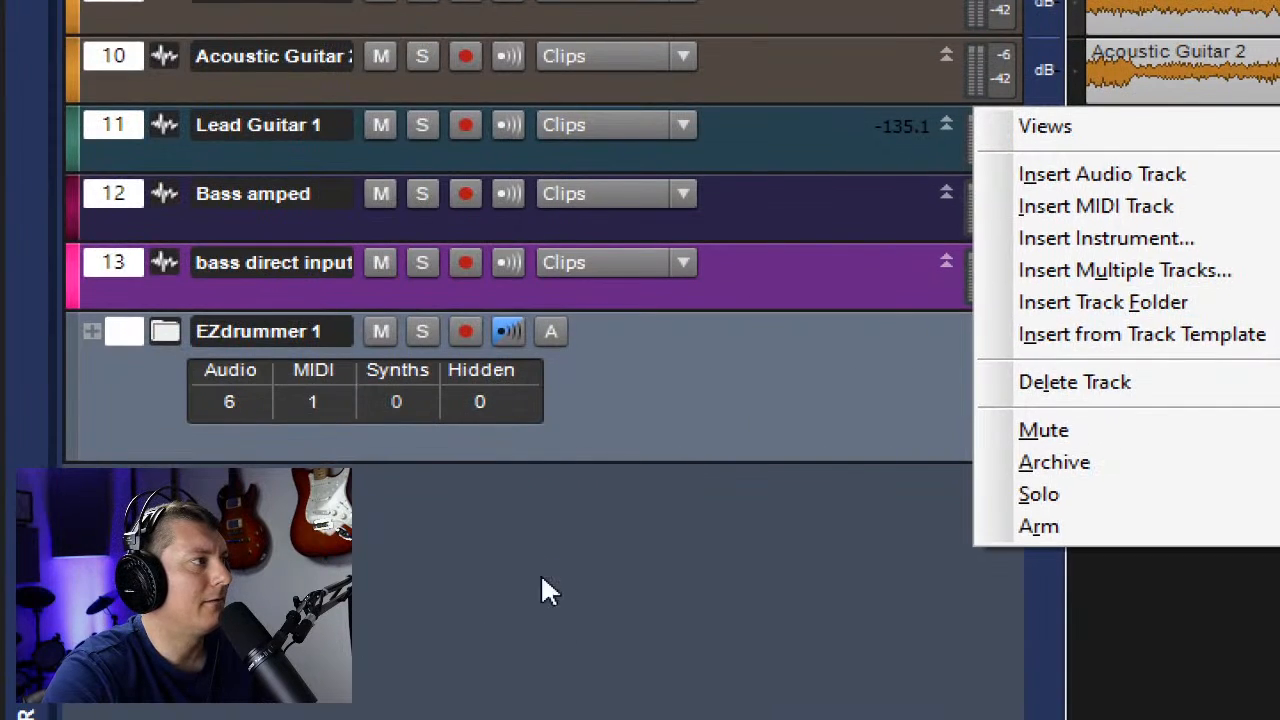
pyautogui.click(541, 577)
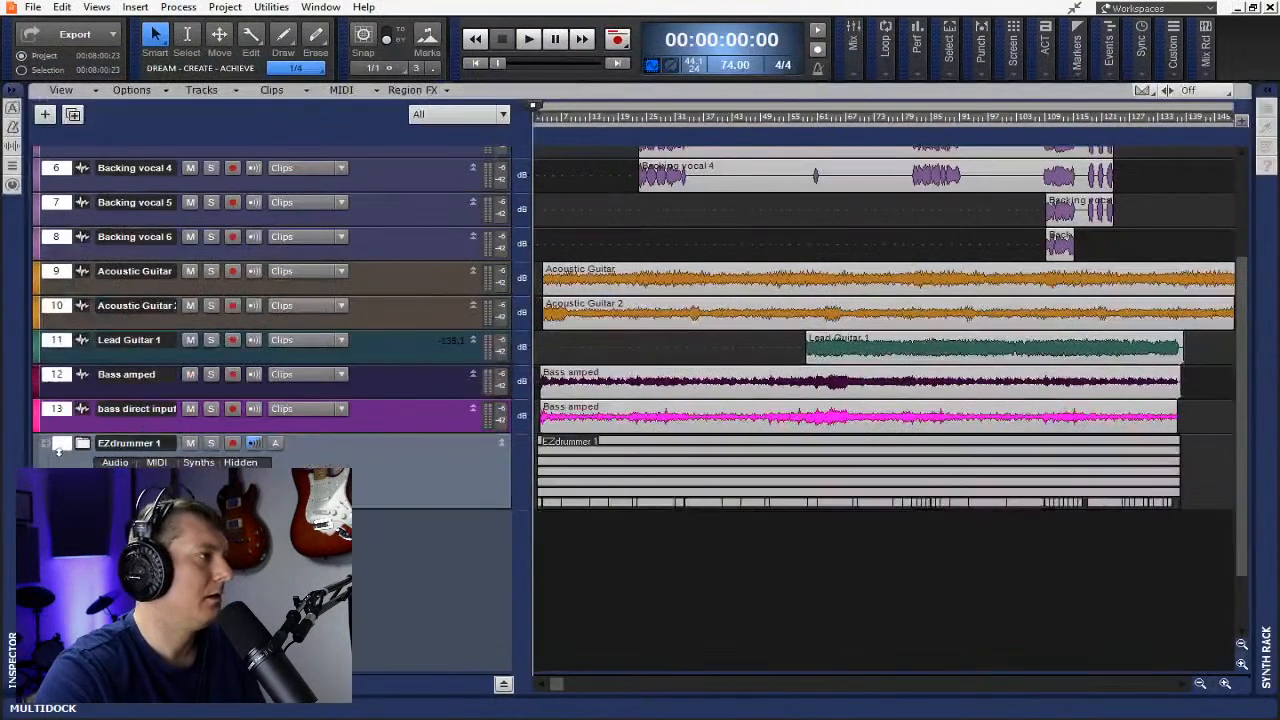
# - Expand the EZdrummer 1 folder, look over its individual drum tracks, and collapse the folder again
pyautogui.click(45, 444)
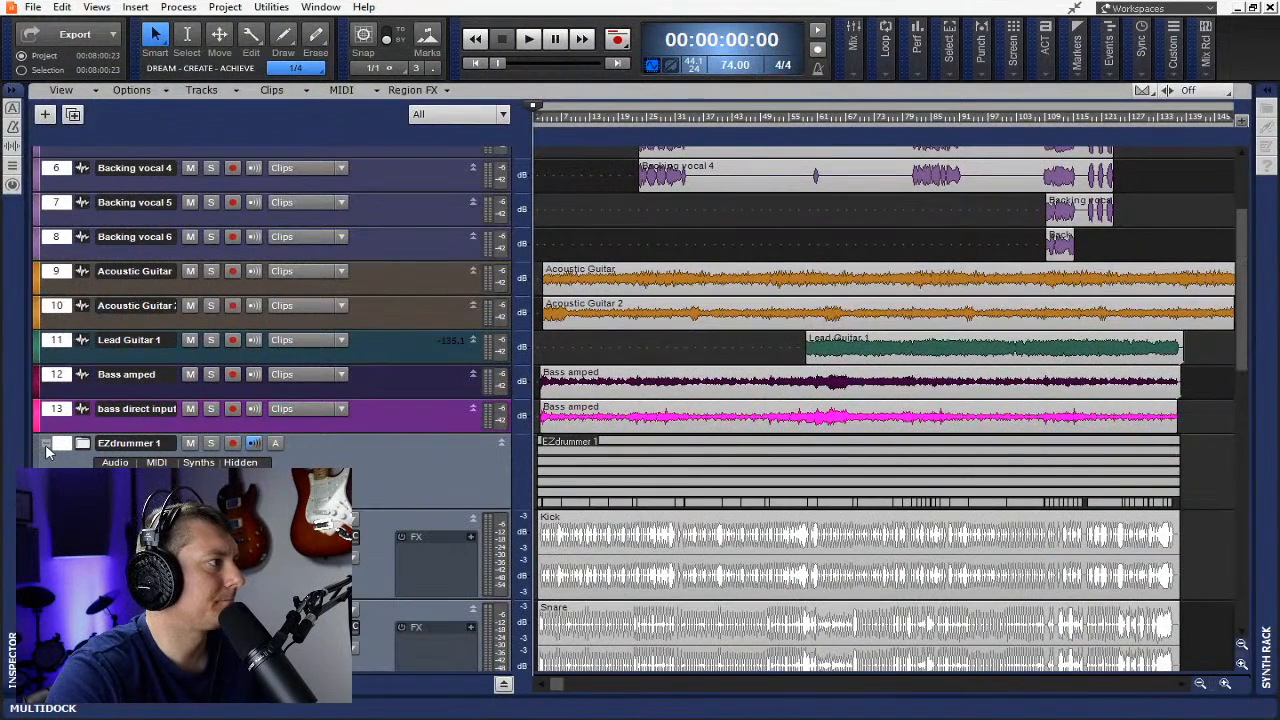
pyautogui.scroll(-5, 268, 461)
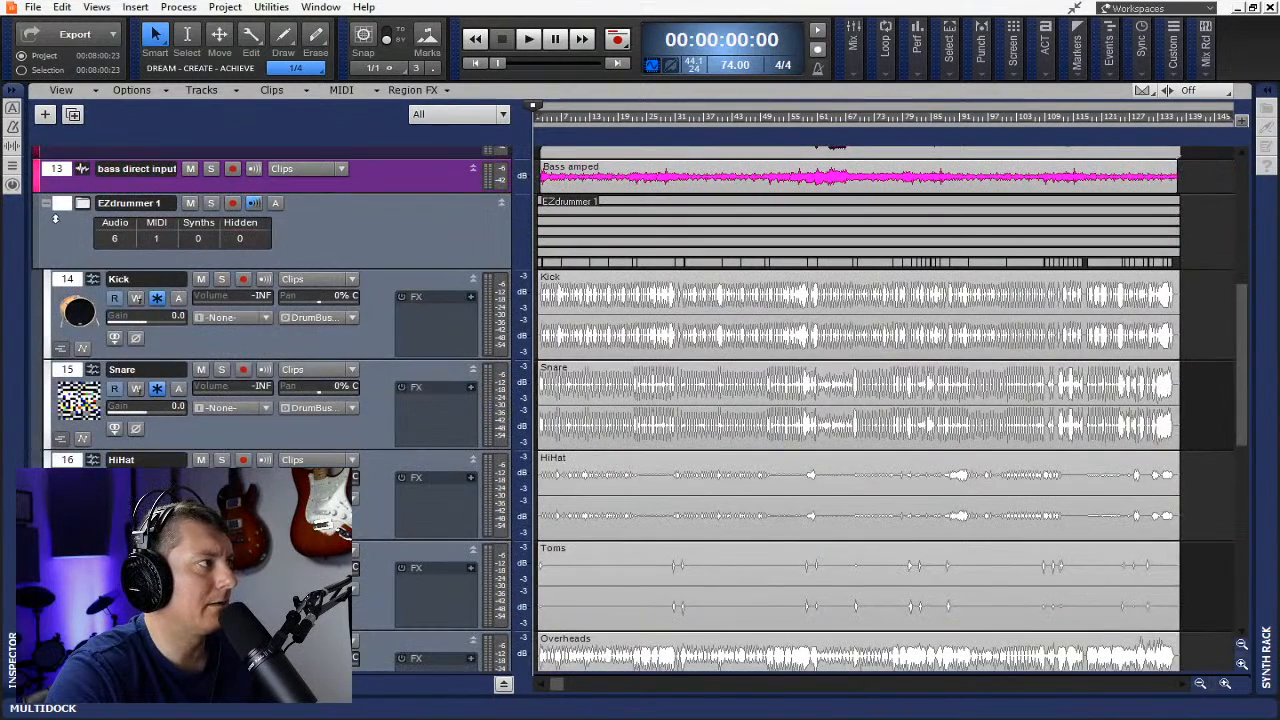
pyautogui.click(45, 203)
pyautogui.click(46, 203)
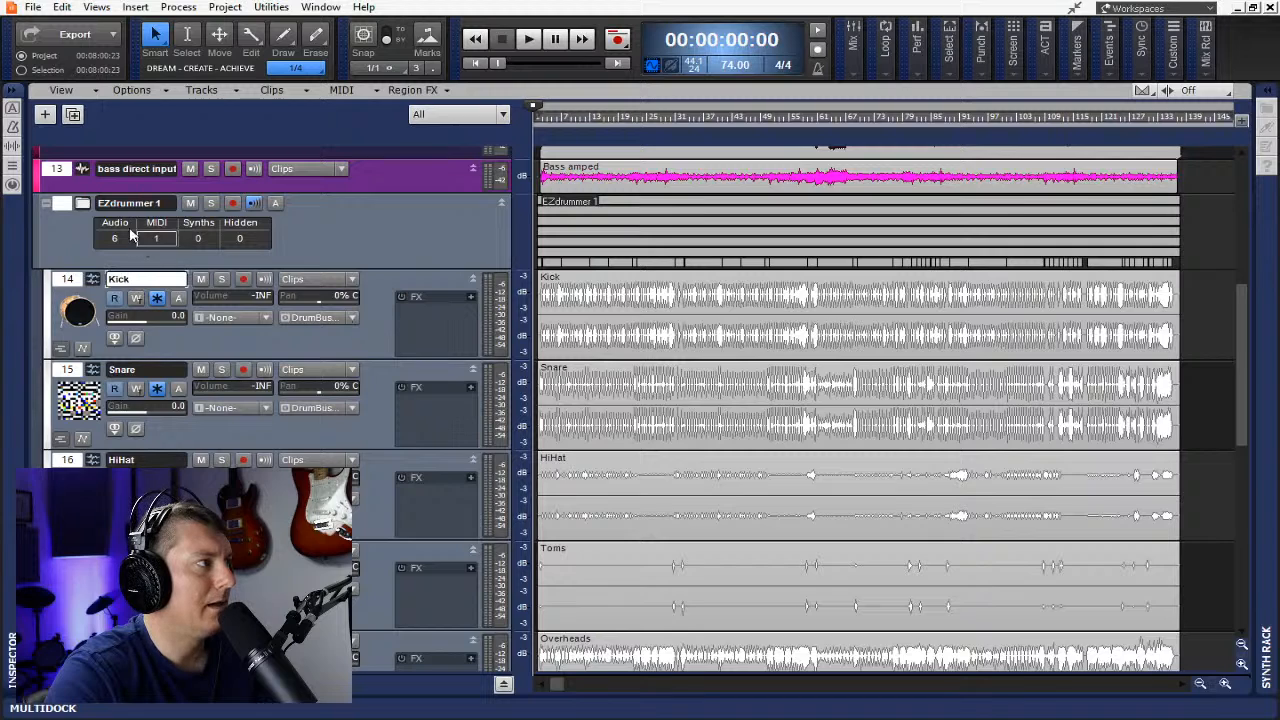
pyautogui.scroll(1, 128, 235)
pyautogui.scroll(1, 127, 243)
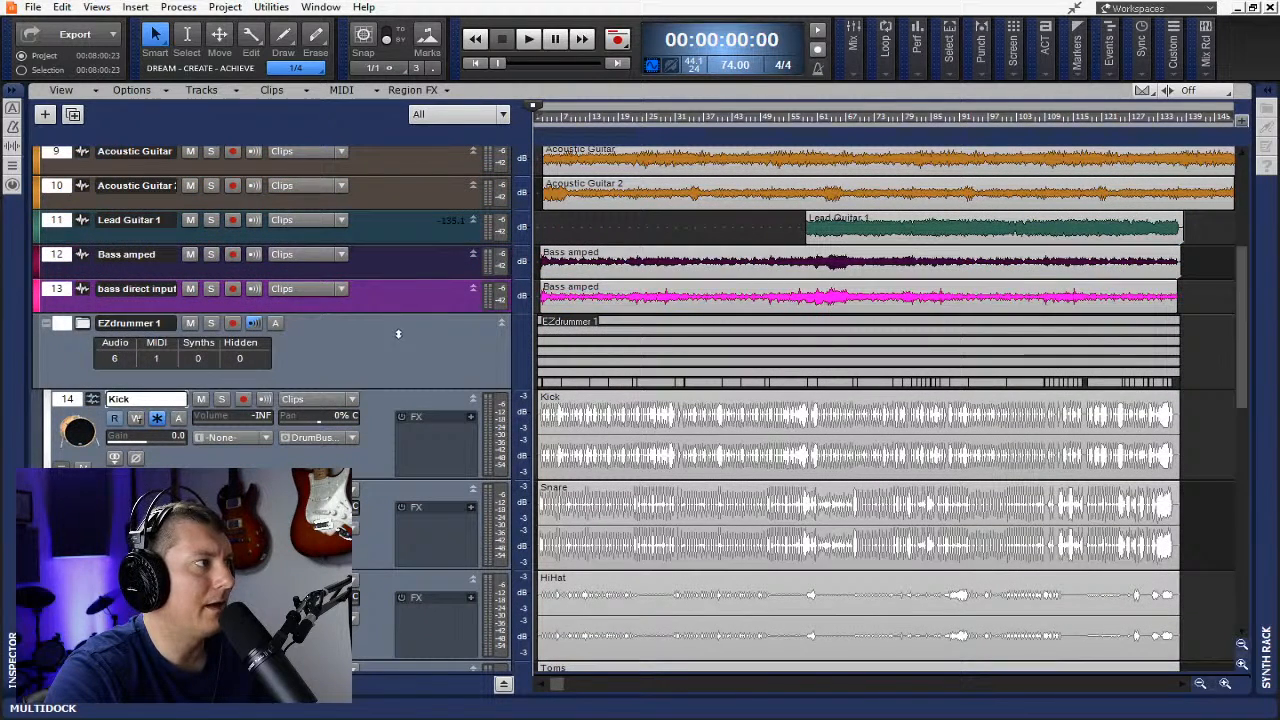
pyautogui.click(45, 325)
# - Clear the clip selection in the timeline and return the playhead to the start of the project
pyautogui.scroll(-1, 338, 458)
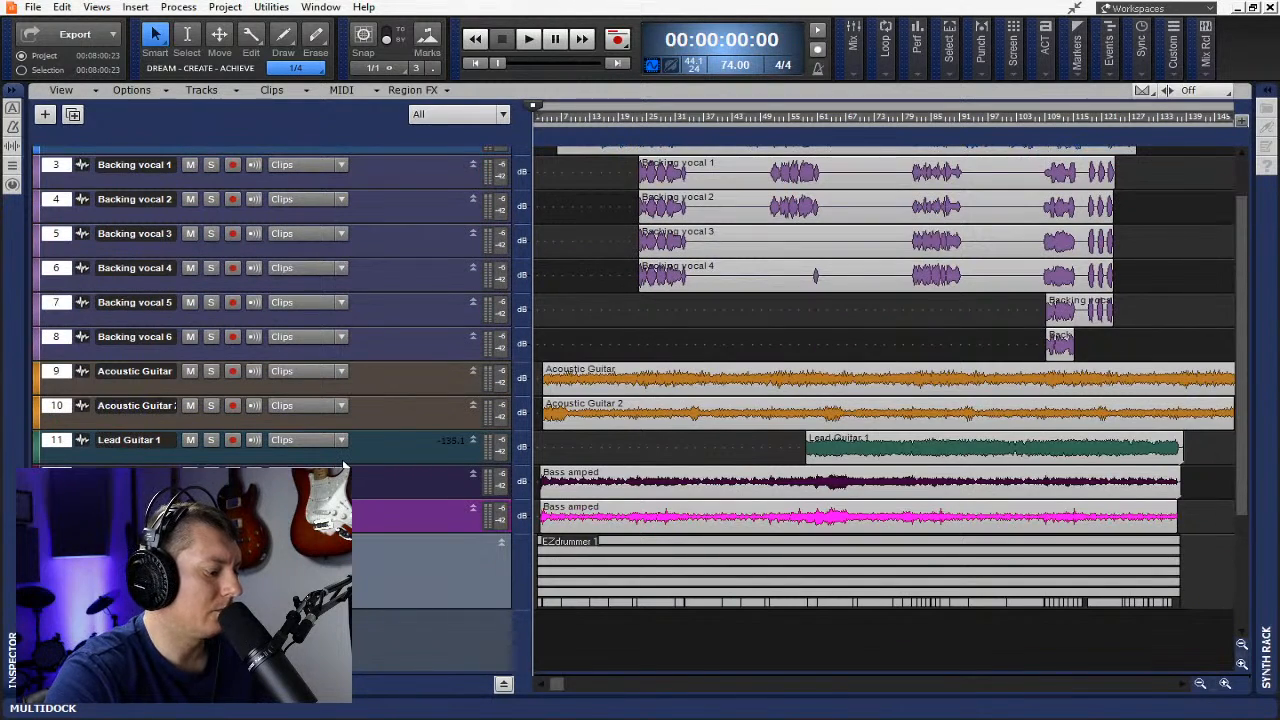
pyautogui.scroll(1, 543, 420)
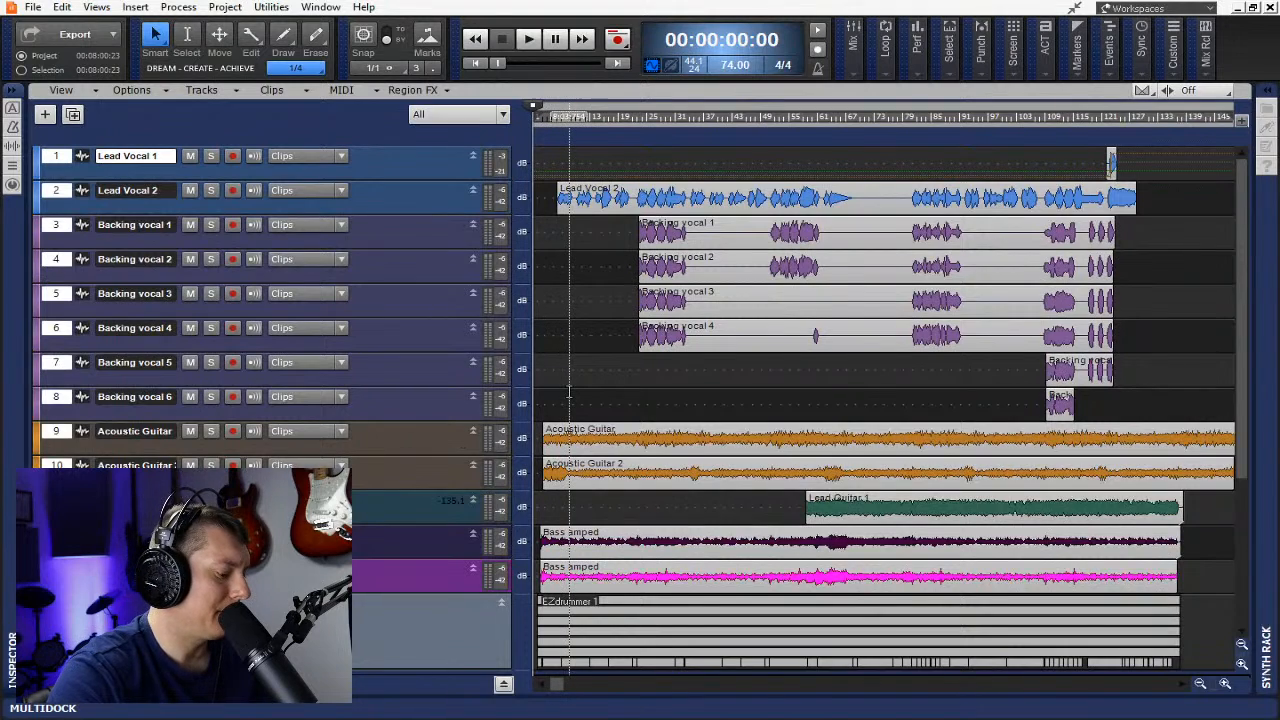
pyautogui.click(573, 392)
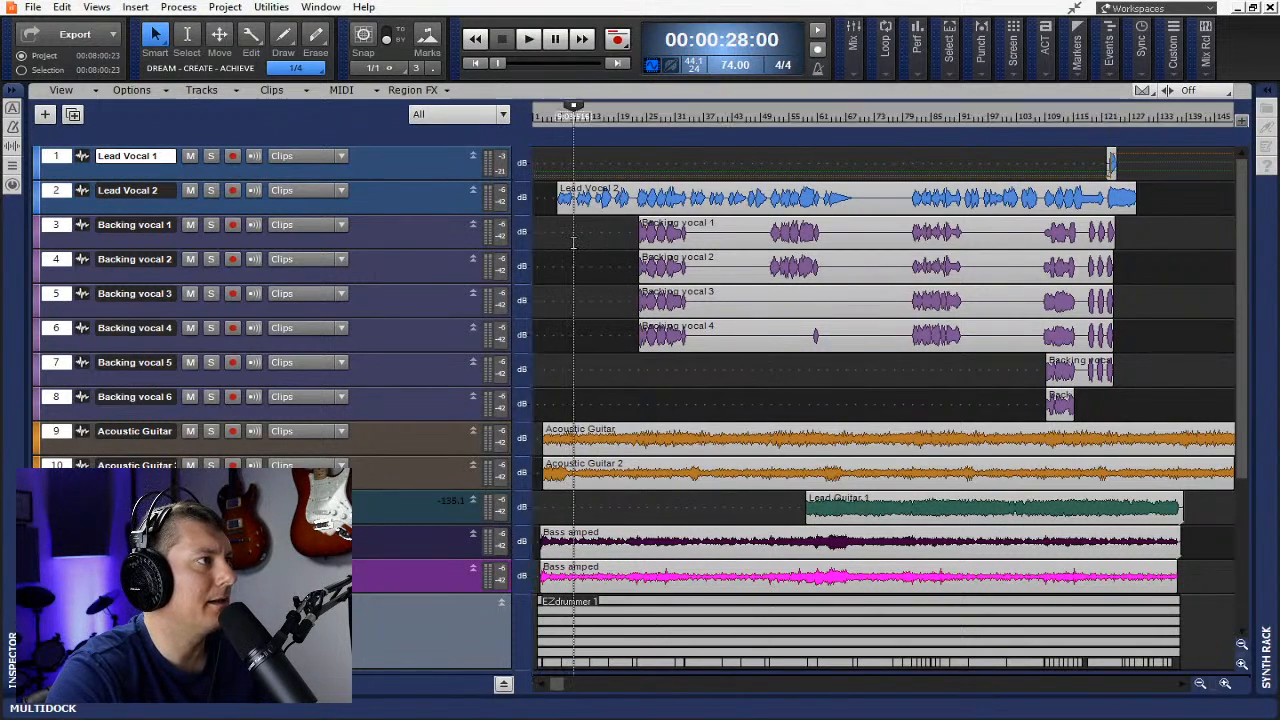
pyautogui.press('w')
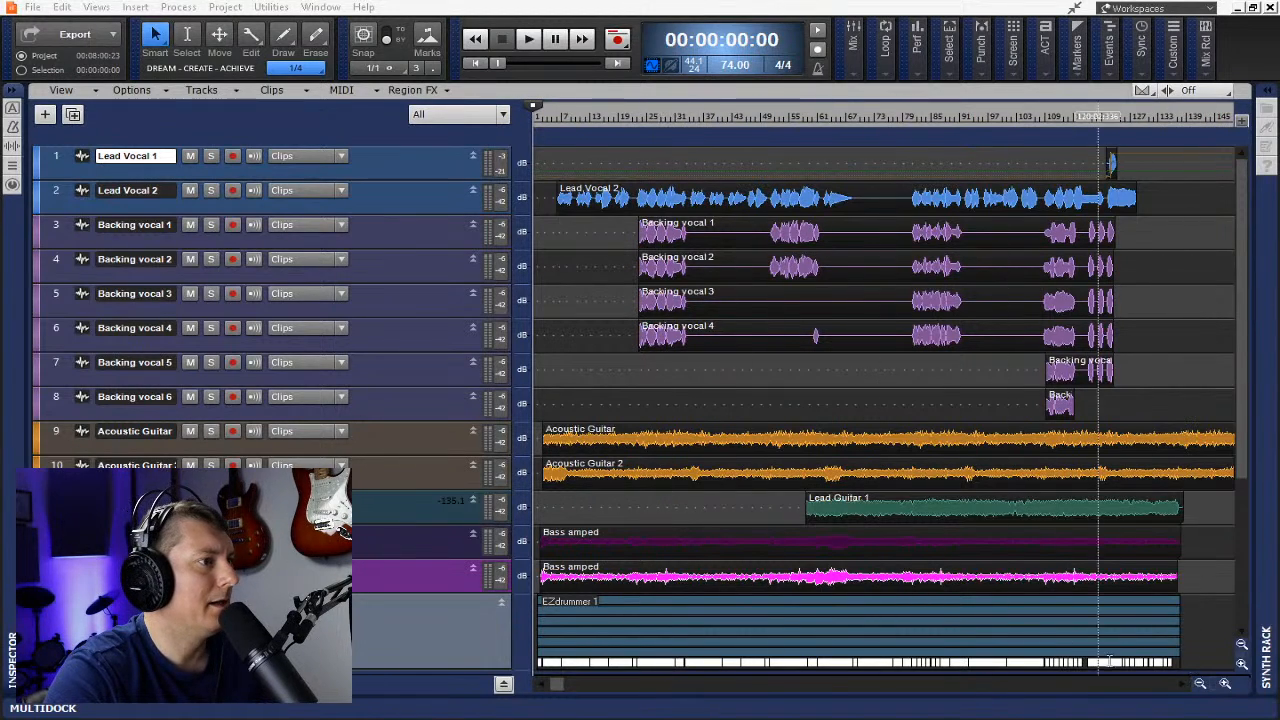
# - Open the Console full screen, inspect the fully lowered faders of the drum channel strips, and minimize the window
pyautogui.click(96, 7)
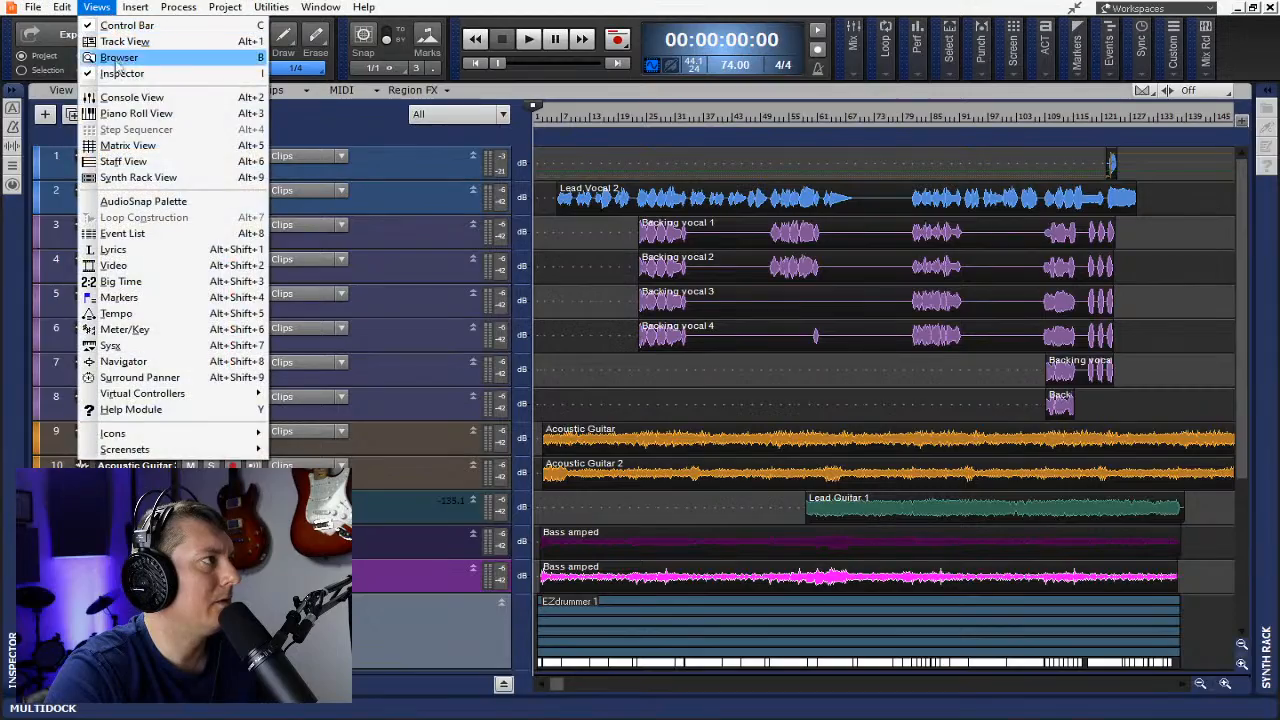
pyautogui.click(130, 97)
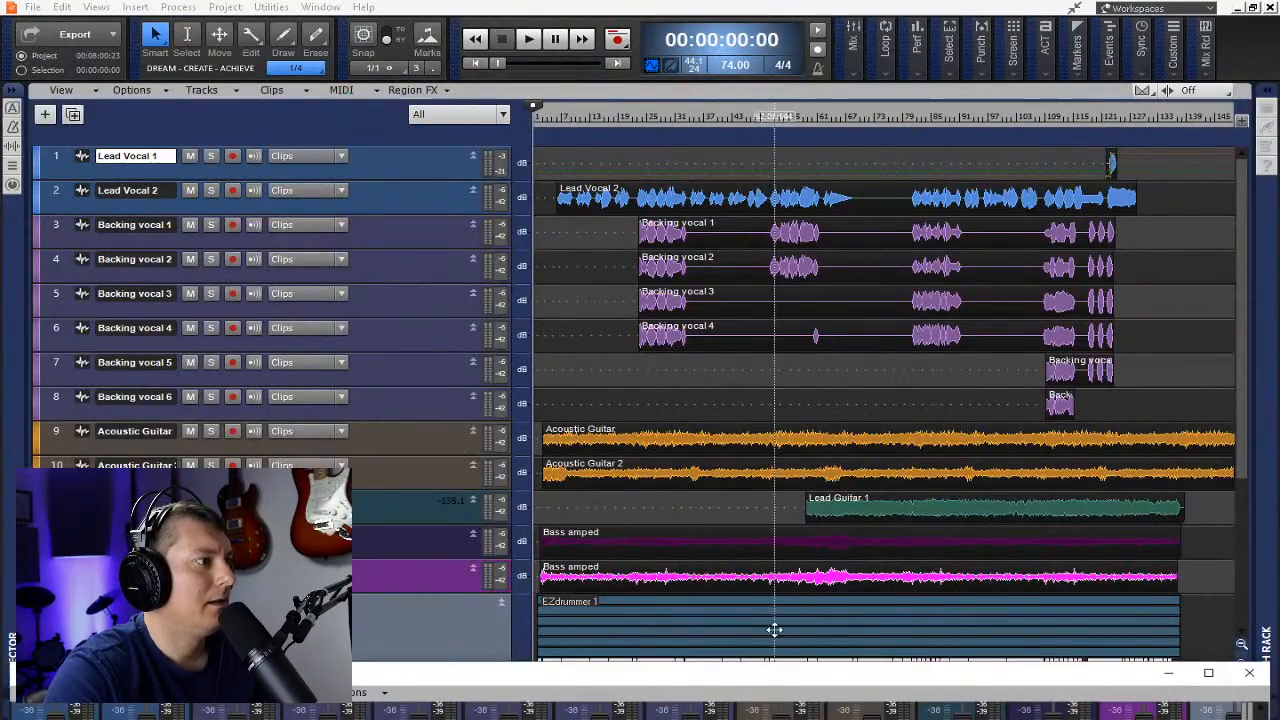
pyautogui.moveTo(773, 677); pyautogui.dragTo(677, 6)
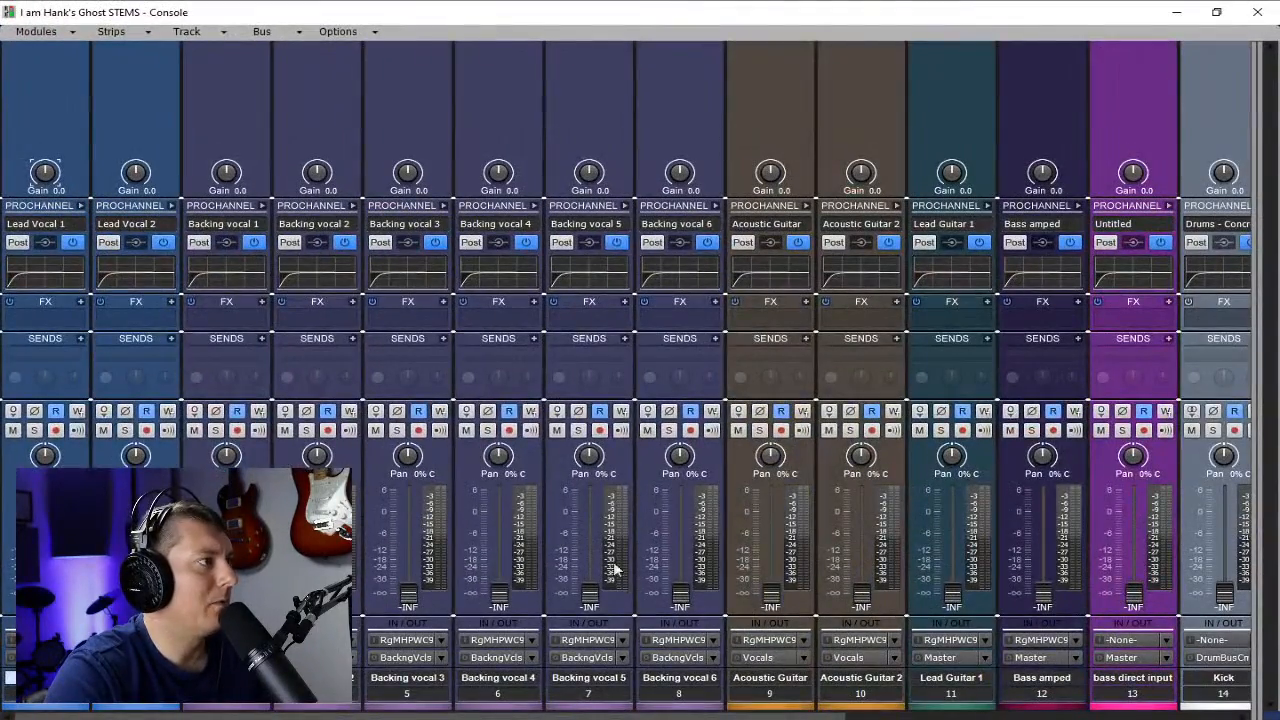
pyautogui.moveTo(614, 714); pyautogui.dragTo(1008, 710)
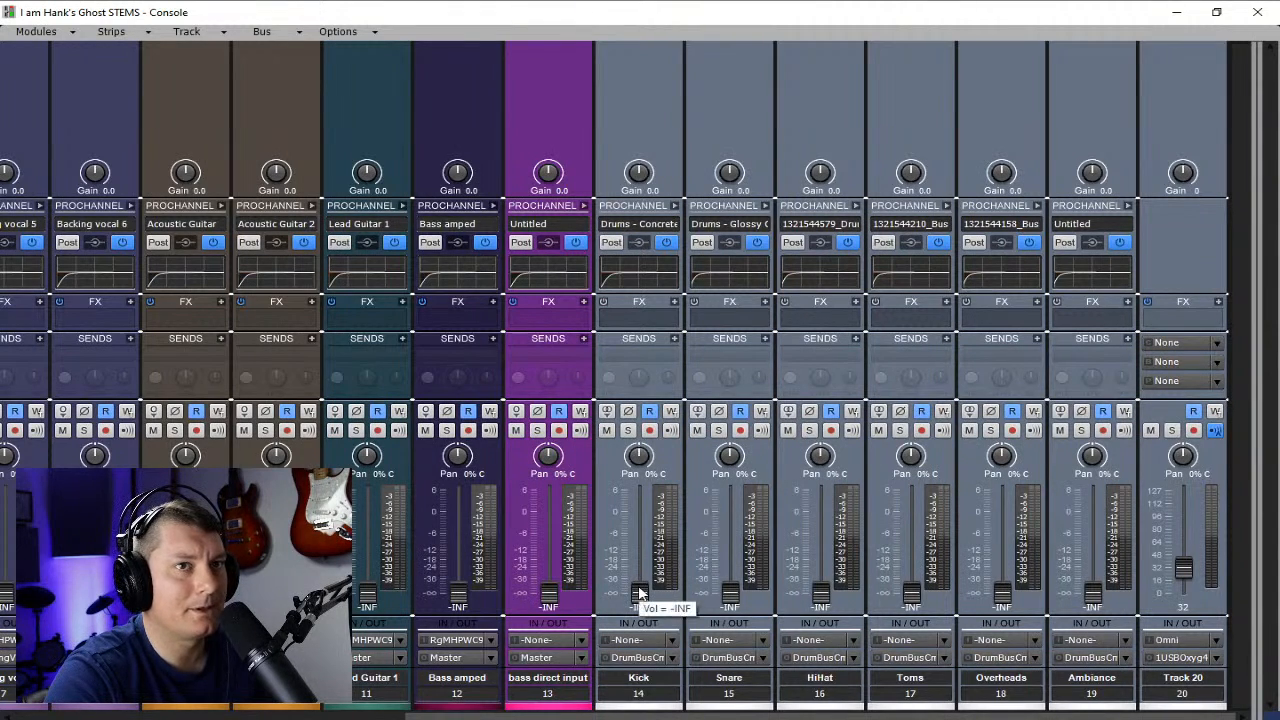
pyautogui.click(1175, 12)
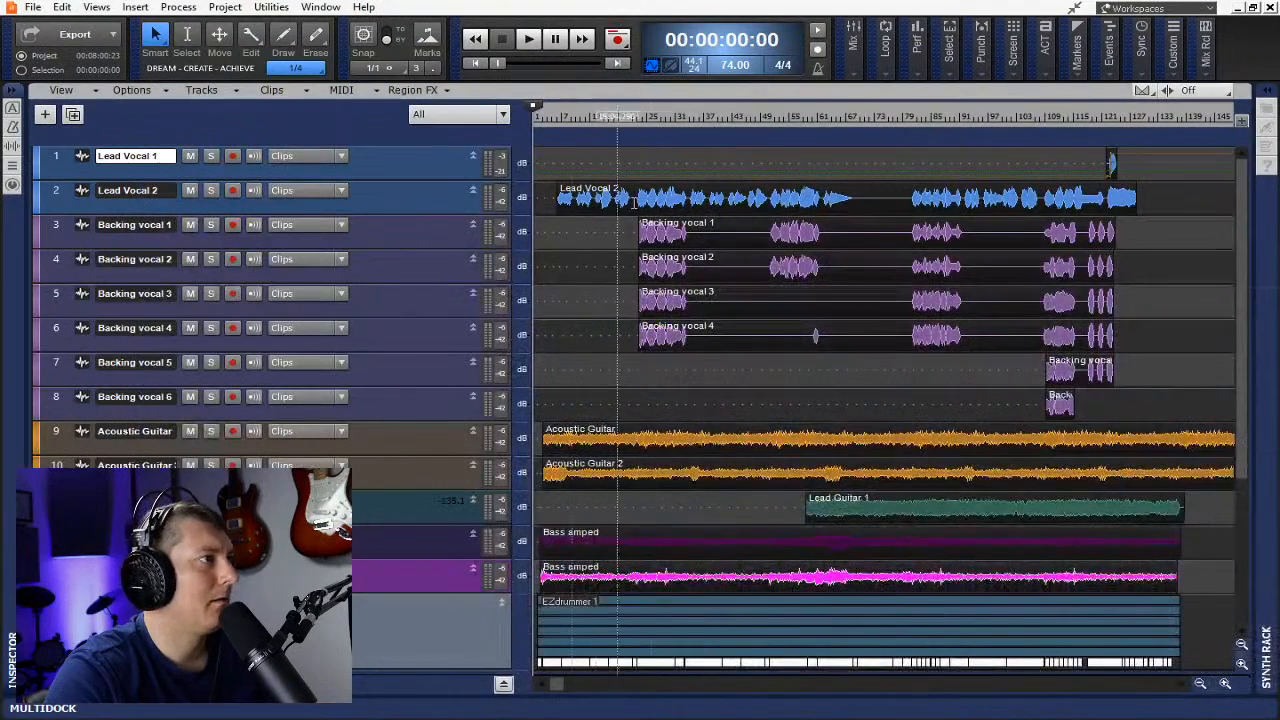
# - Select the EZdrummer 1 clips in the timeline and play the project from the start with the Console maximized
pyautogui.scroll(-5, 860, 420)
pyautogui.scroll(2, 931, 414)
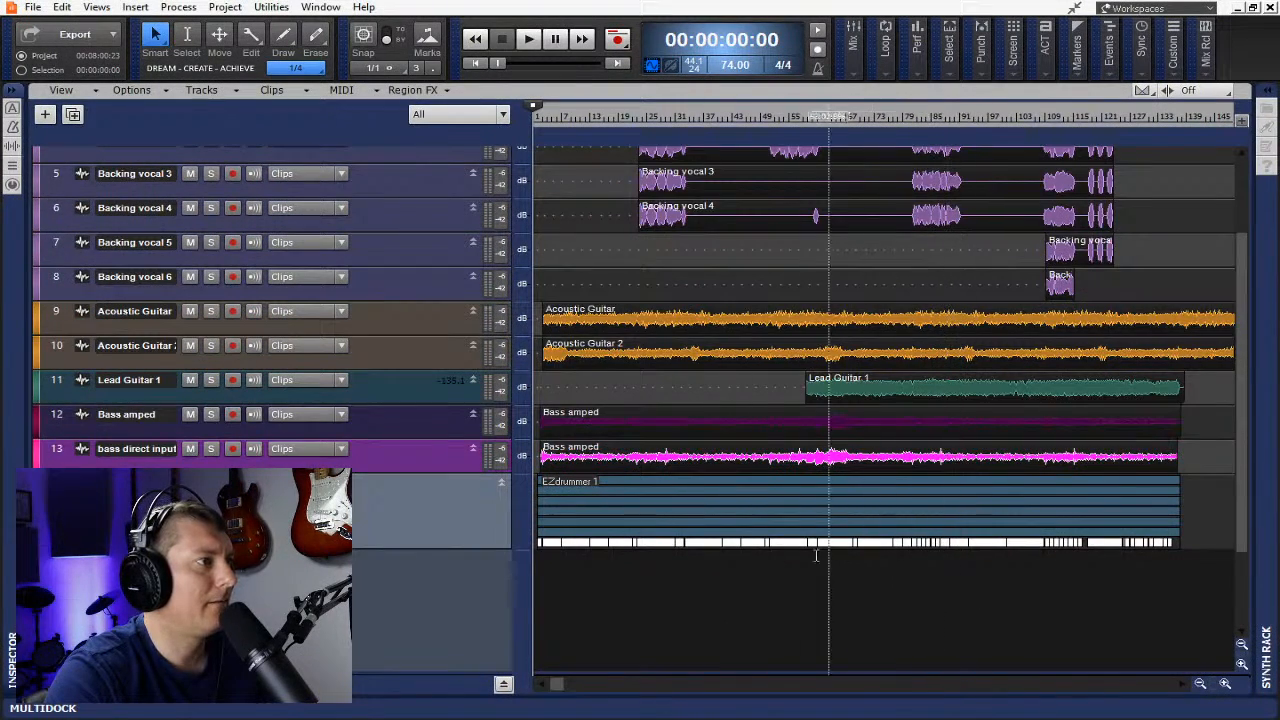
pyautogui.click(806, 480)
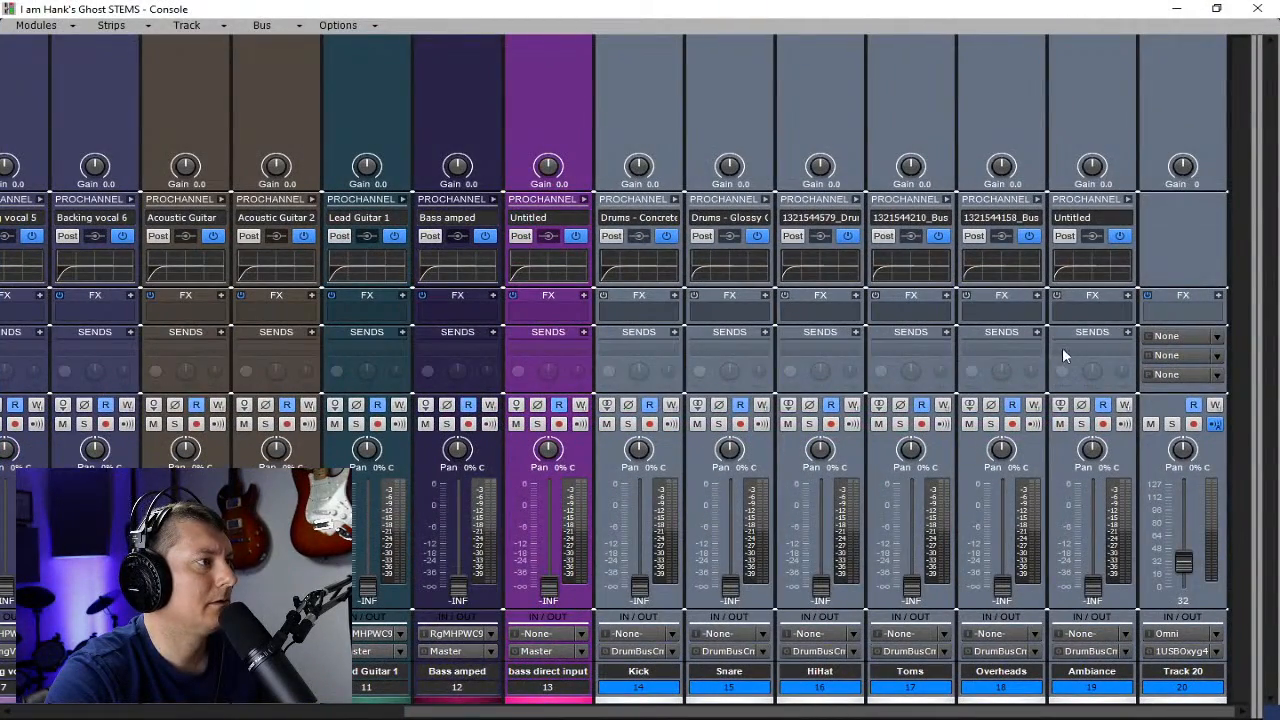
pyautogui.doubleClick(1120, 17)
pyautogui.press('space')
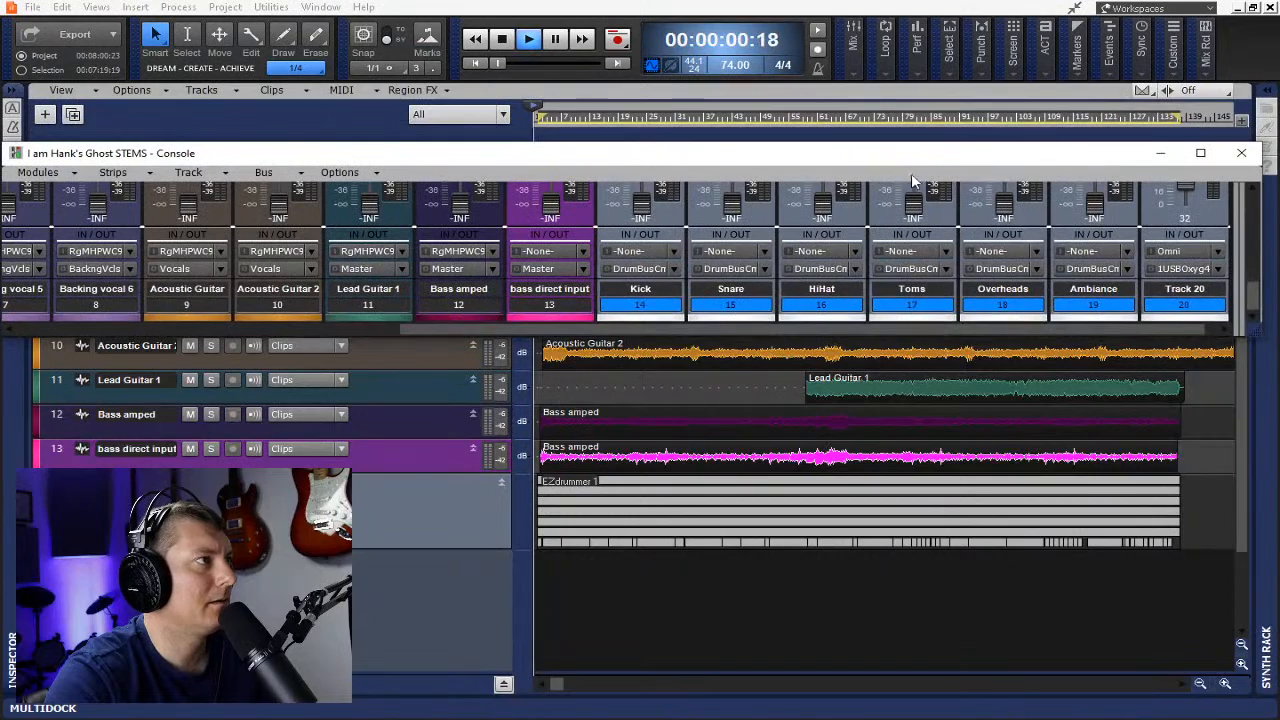
pyautogui.moveTo(930, 163); pyautogui.dragTo(920, 3)
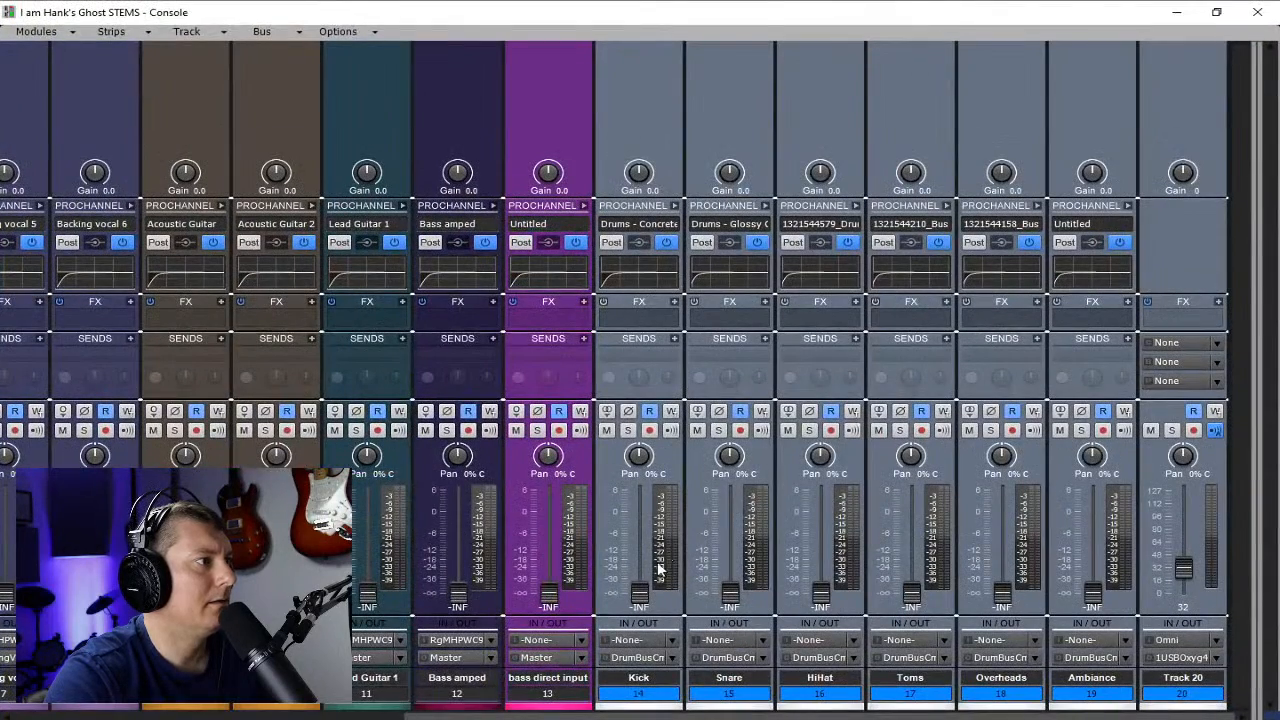
# - Bring the Kick fader up to about -6.4 dB and the Track 20 volume up to 101 during playback
pyautogui.moveTo(640, 593); pyautogui.dragTo(640, 514)
pyautogui.moveTo(1188, 568); pyautogui.dragTo(1189, 529)
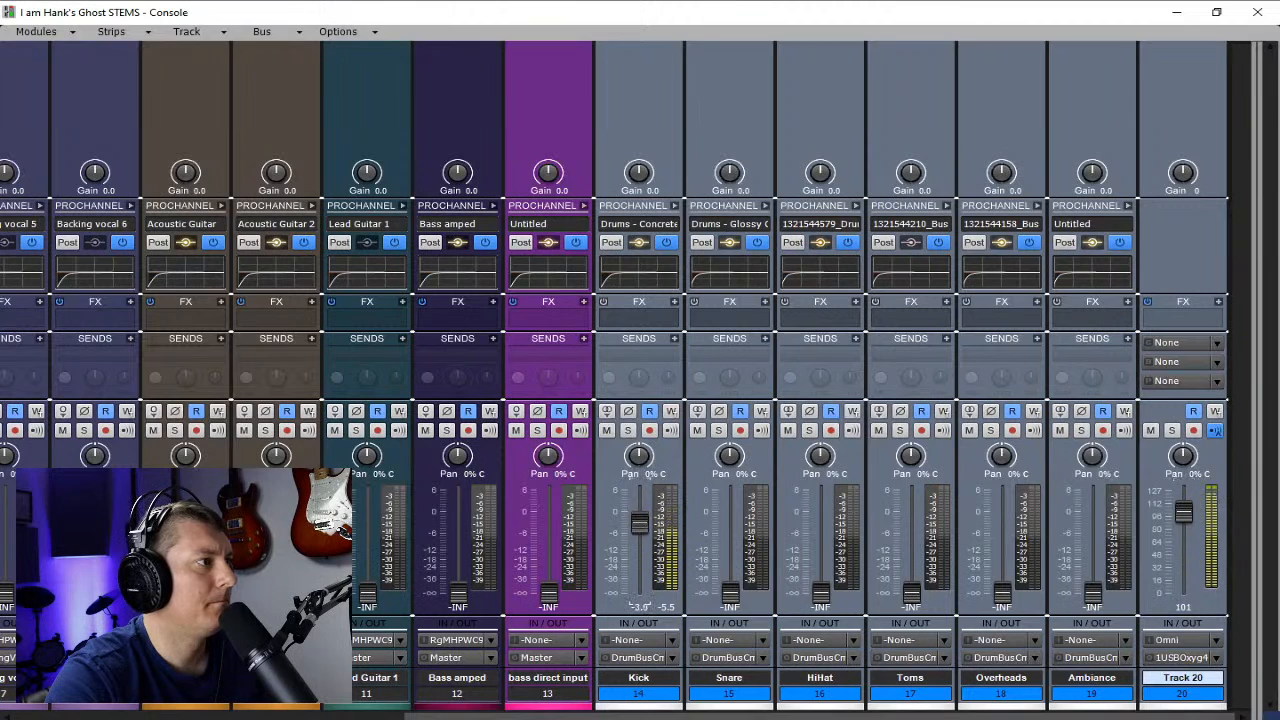
pyautogui.rightClick(634, 518)
pyautogui.click(617, 506)
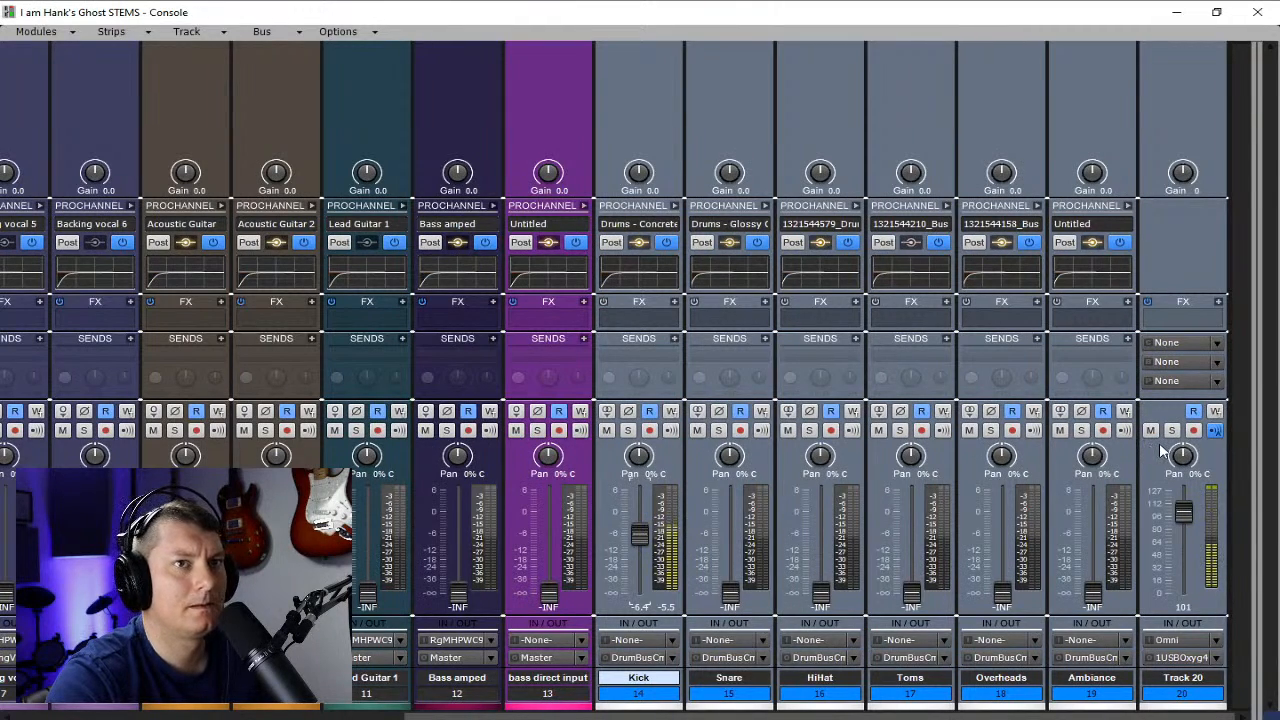
# - Widen the bus pane to show the Master strip, and raise the Snare fader to about -6.7 dB and HiHat to about -15.3 dB
pyautogui.moveTo(1251, 400); pyautogui.dragTo(1163, 427)
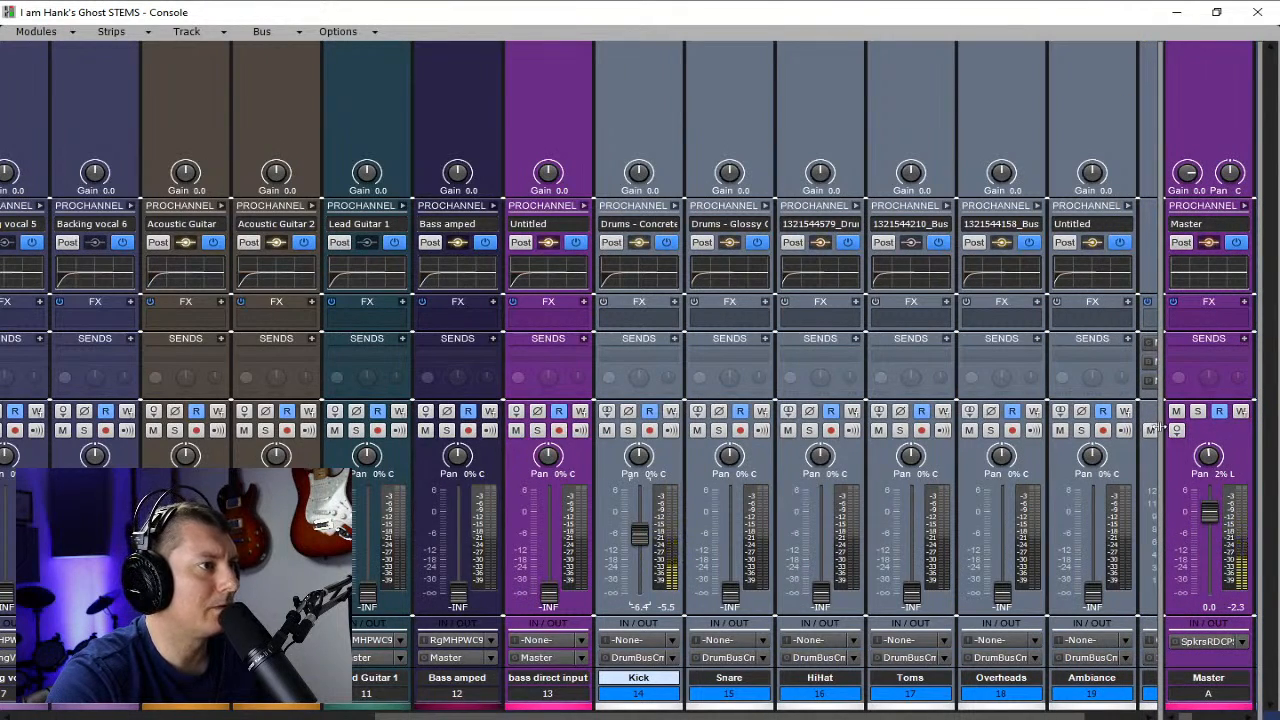
pyautogui.moveTo(730, 595); pyautogui.dragTo(730, 535)
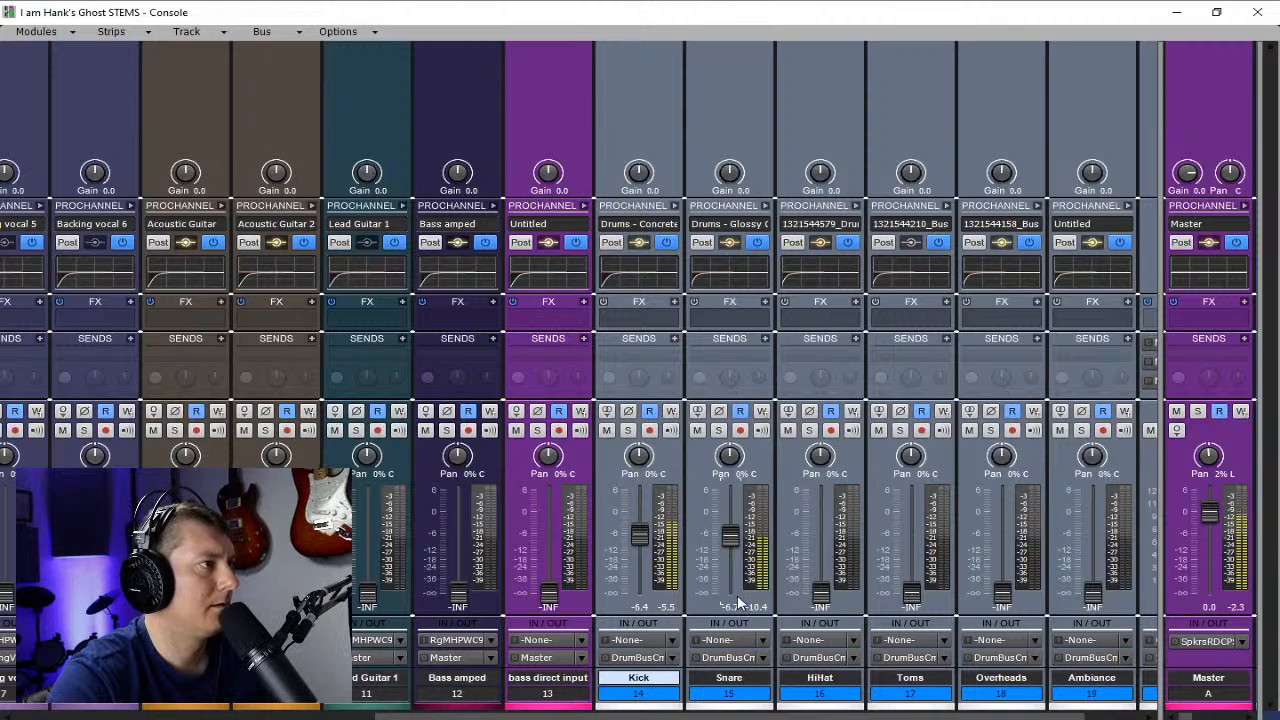
pyautogui.moveTo(820, 595); pyautogui.dragTo(820, 553)
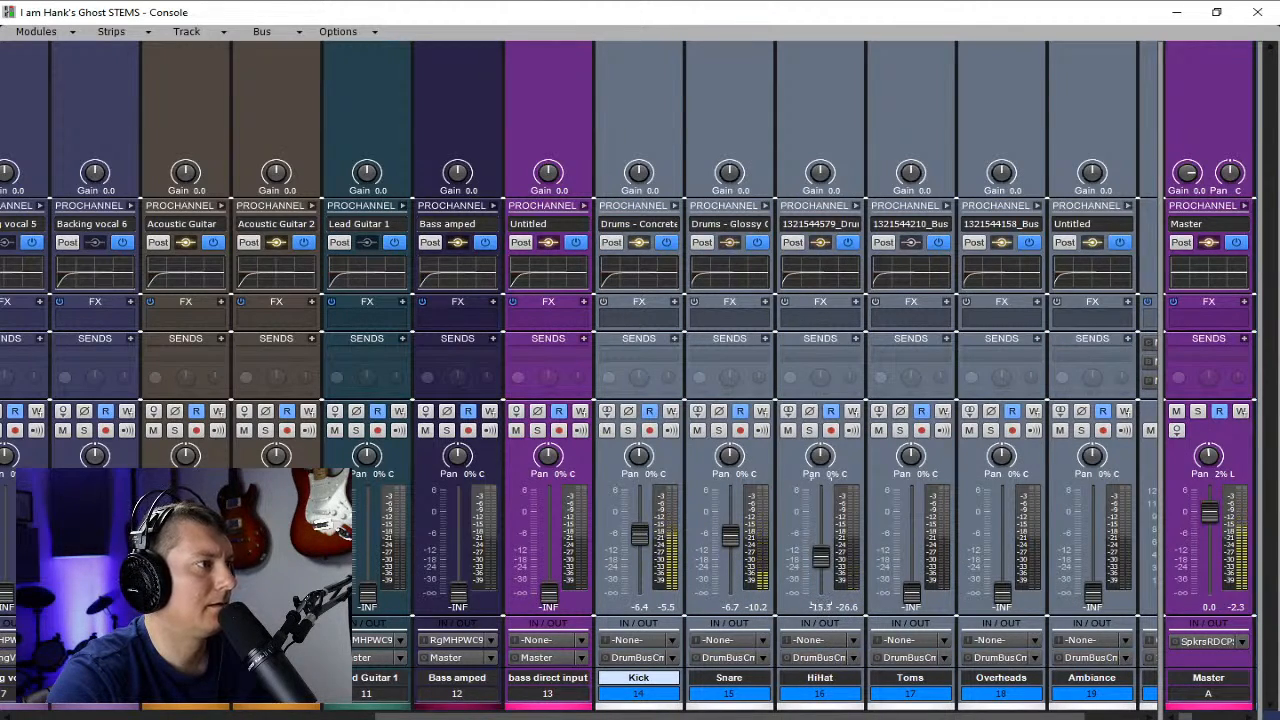
pyautogui.moveTo(911, 594)
pyautogui.mouseDown()
pyautogui.moveTo(911, 558)
pyautogui.moveTo(911, 594)
pyautogui.mouseUp()
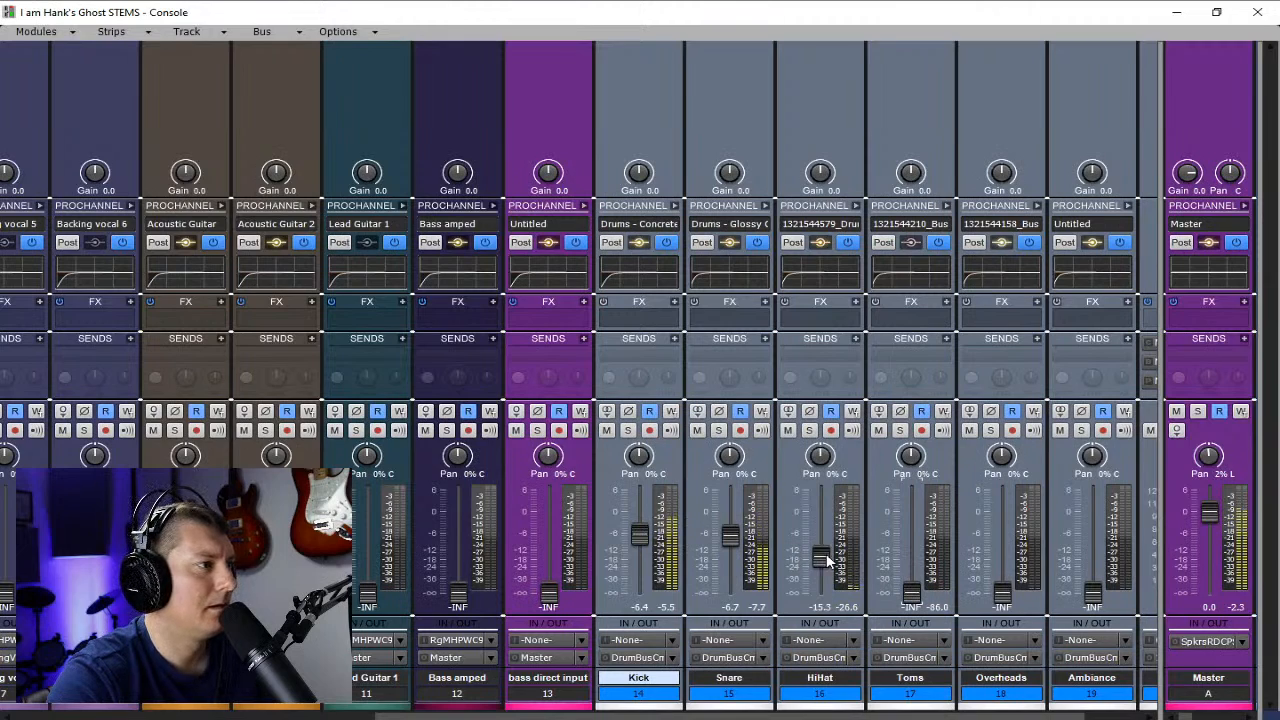
# - Pull the HiHat fader down and bring it back up to about -13.5 dB by ear
pyautogui.scroll(-10, 826, 562)
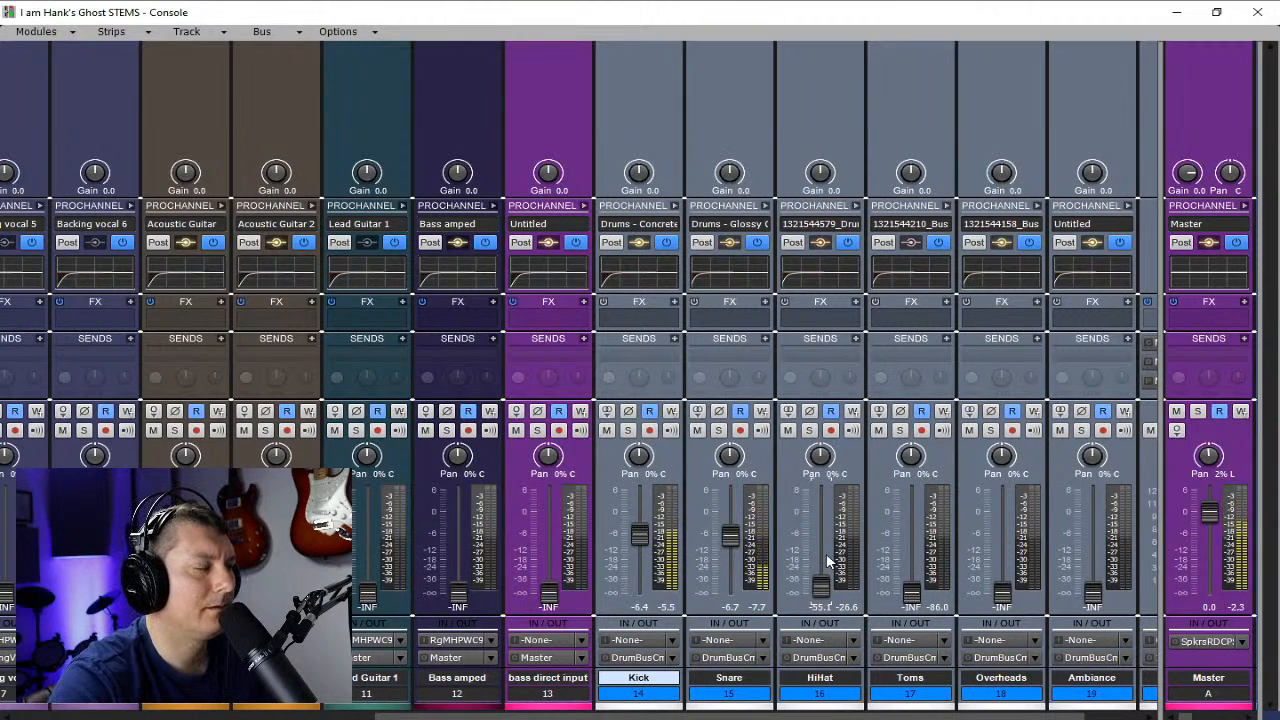
pyautogui.moveTo(826, 596); pyautogui.dragTo(826, 567)
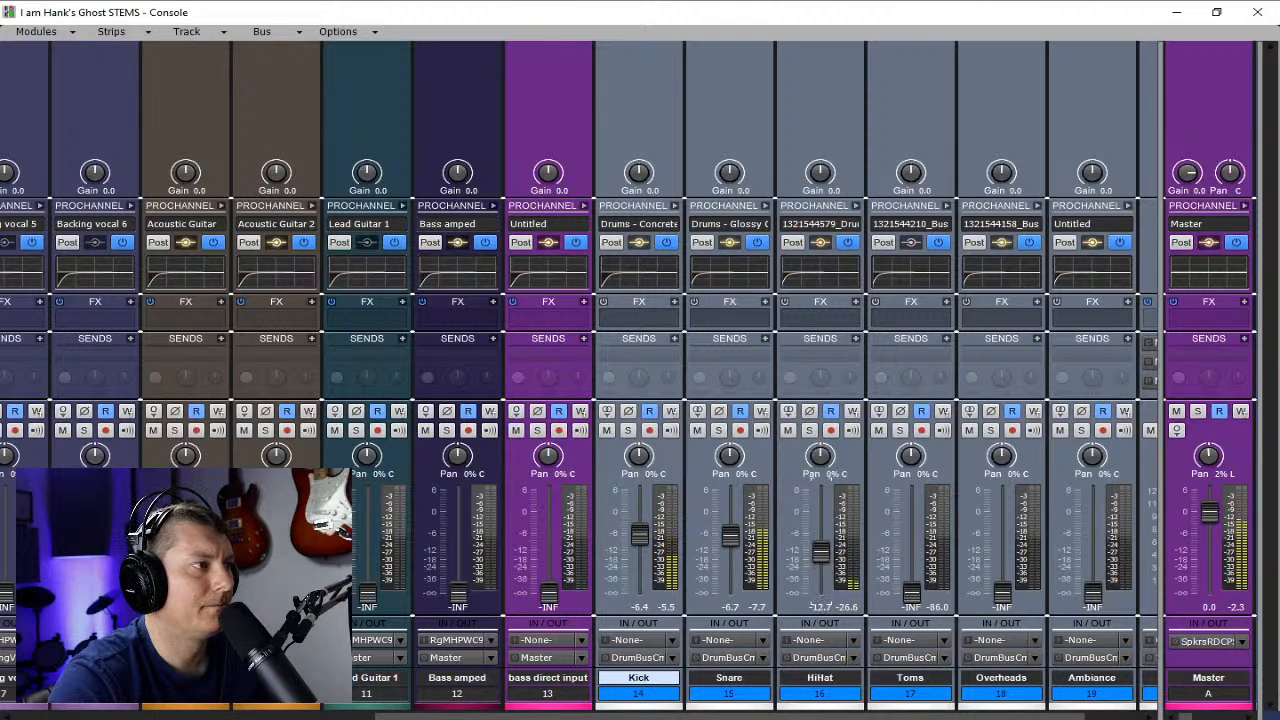
pyautogui.rightClick(815, 598)
pyautogui.press('Escape')
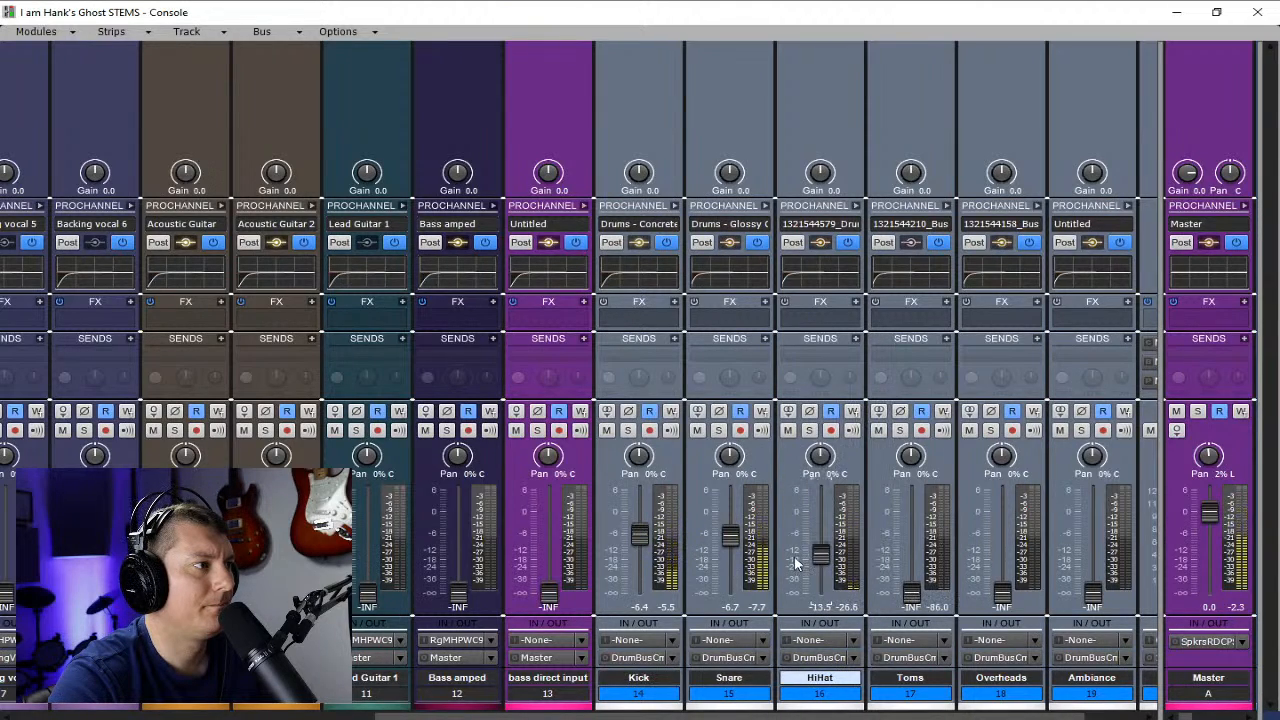
# - Raise the remaining drum faders to about -5.6 dB for Toms, -6.4 dB for Overheads and -17.8 dB for Ambiance
pyautogui.moveTo(913, 594); pyautogui.dragTo(913, 532)
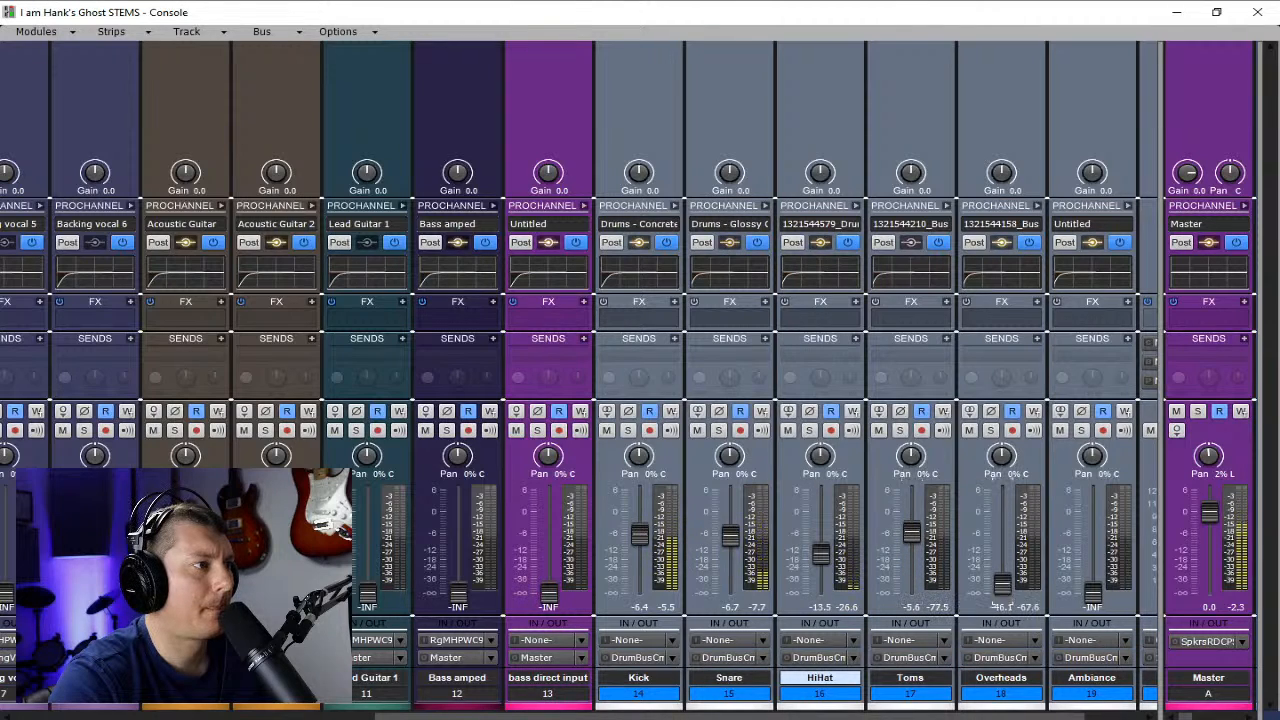
pyautogui.moveTo(1001, 592); pyautogui.dragTo(1001, 535)
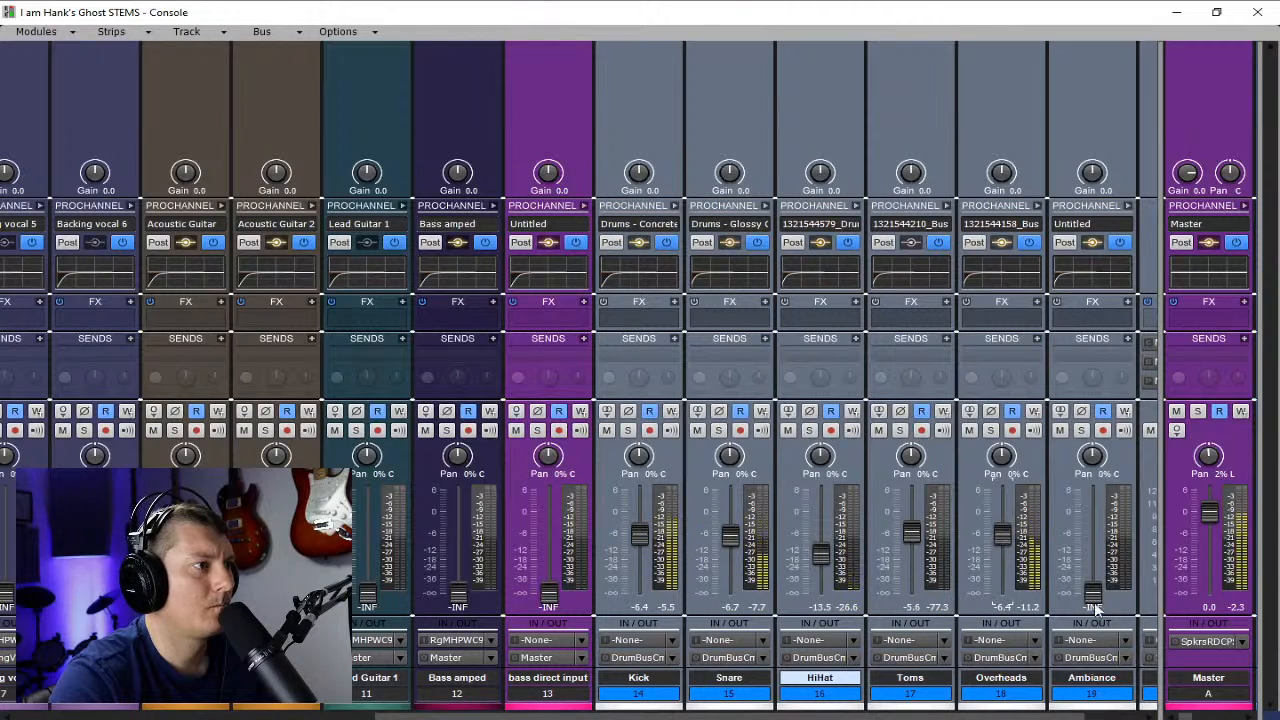
pyautogui.moveTo(1092, 593); pyautogui.dragTo(1092, 561)
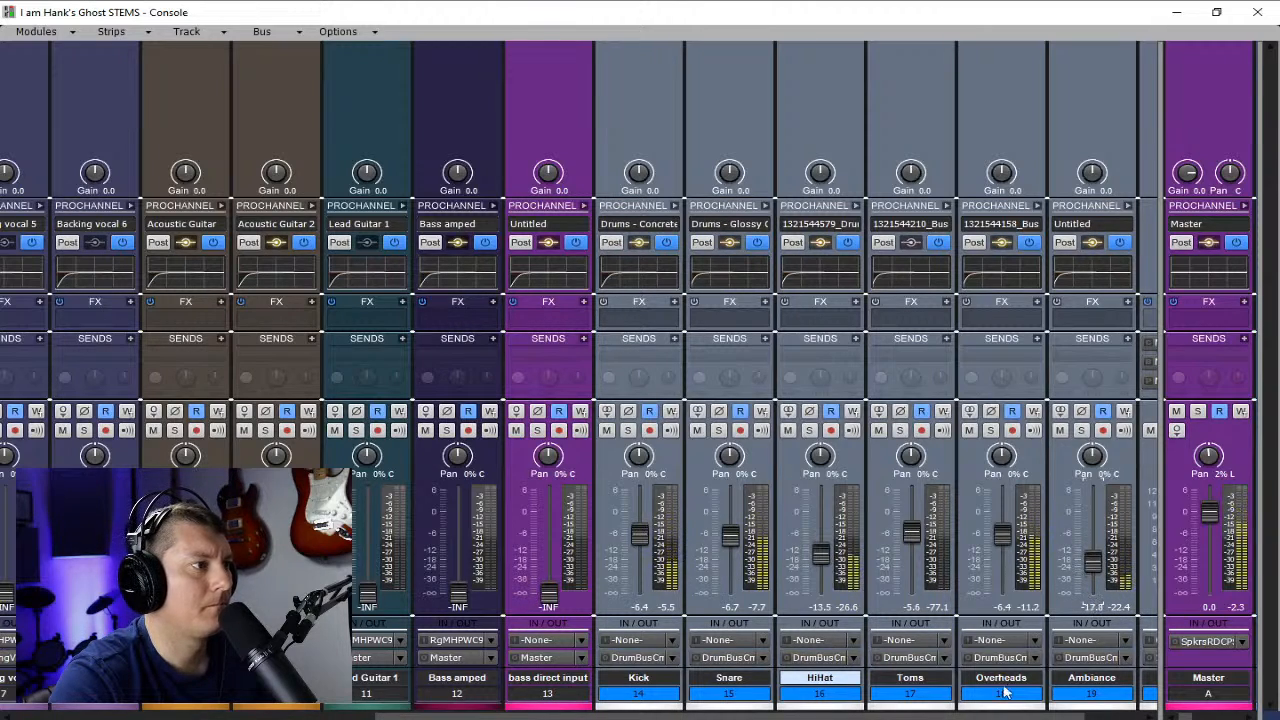
# - Rebalance the drum faders to about -8.9 dB for Kick, -8.5 for Snare, -12.9 for HiHat, -8.9 for Toms and -5.6 for Overheads
pyautogui.moveTo(897, 715); pyautogui.dragTo(955, 715)
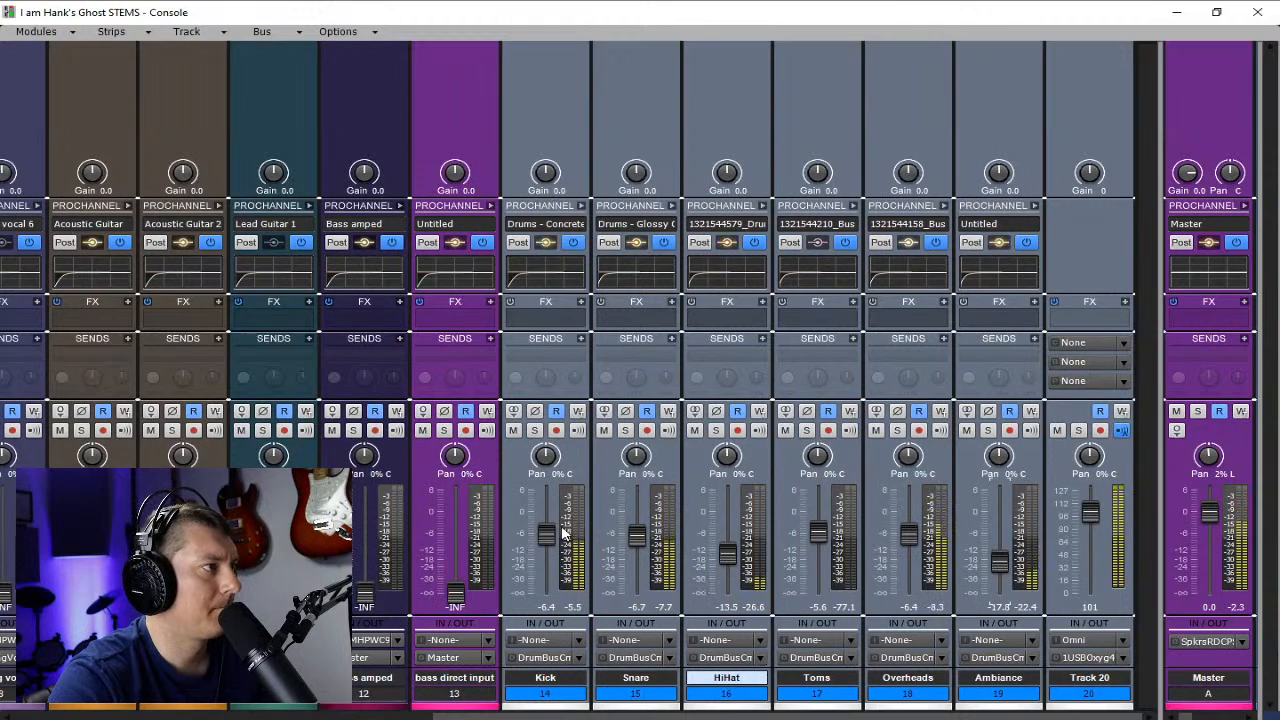
pyautogui.moveTo(548, 541)
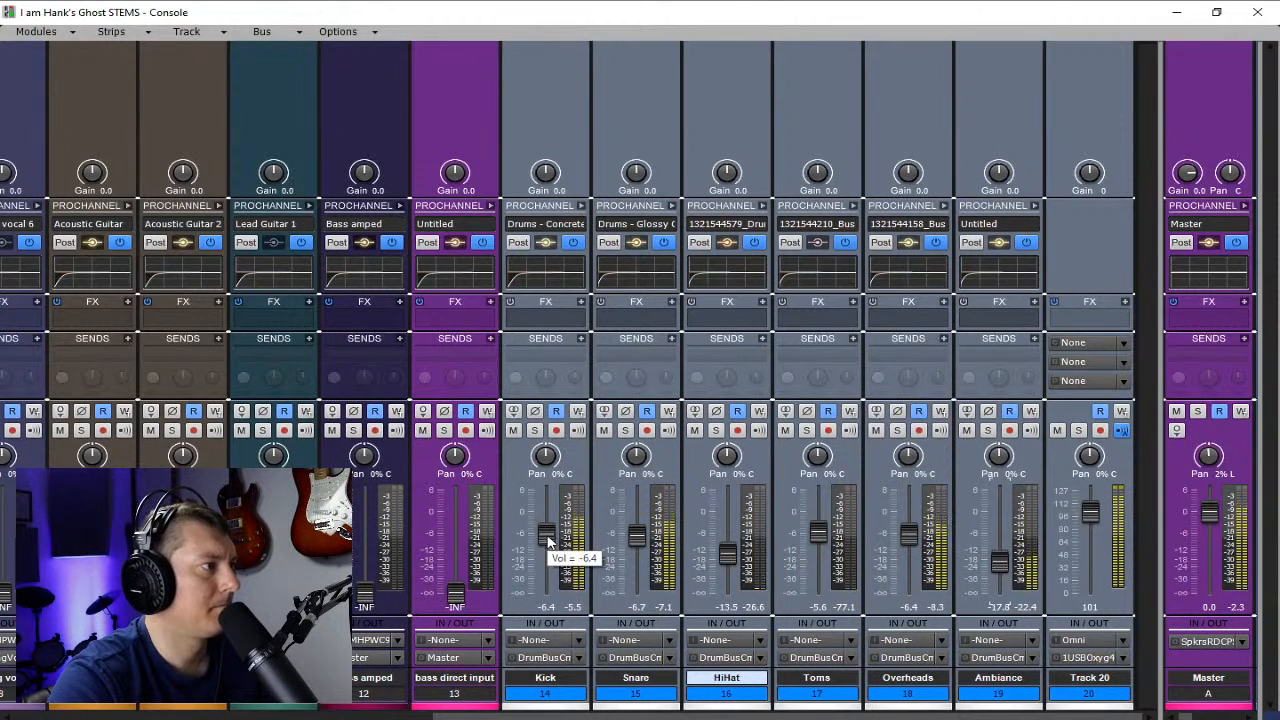
pyautogui.moveTo(548, 541); pyautogui.dragTo(548, 552)
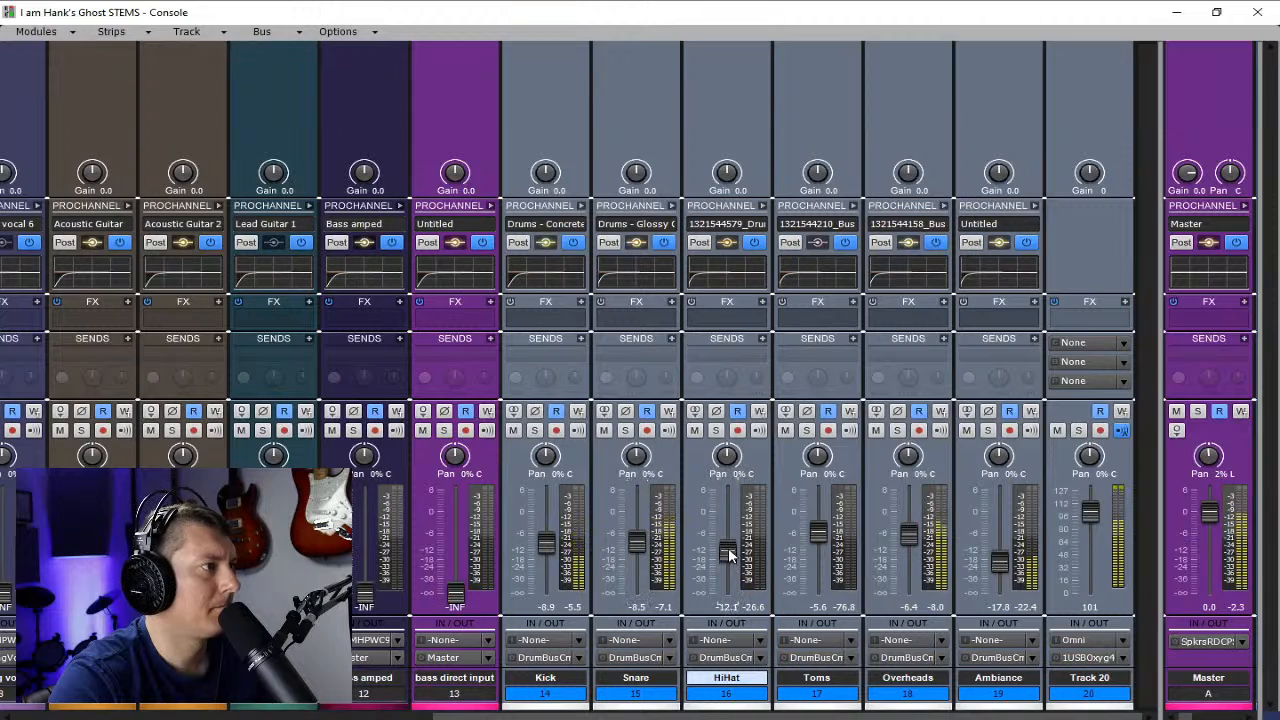
pyautogui.moveTo(729, 552); pyautogui.dragTo(729, 555)
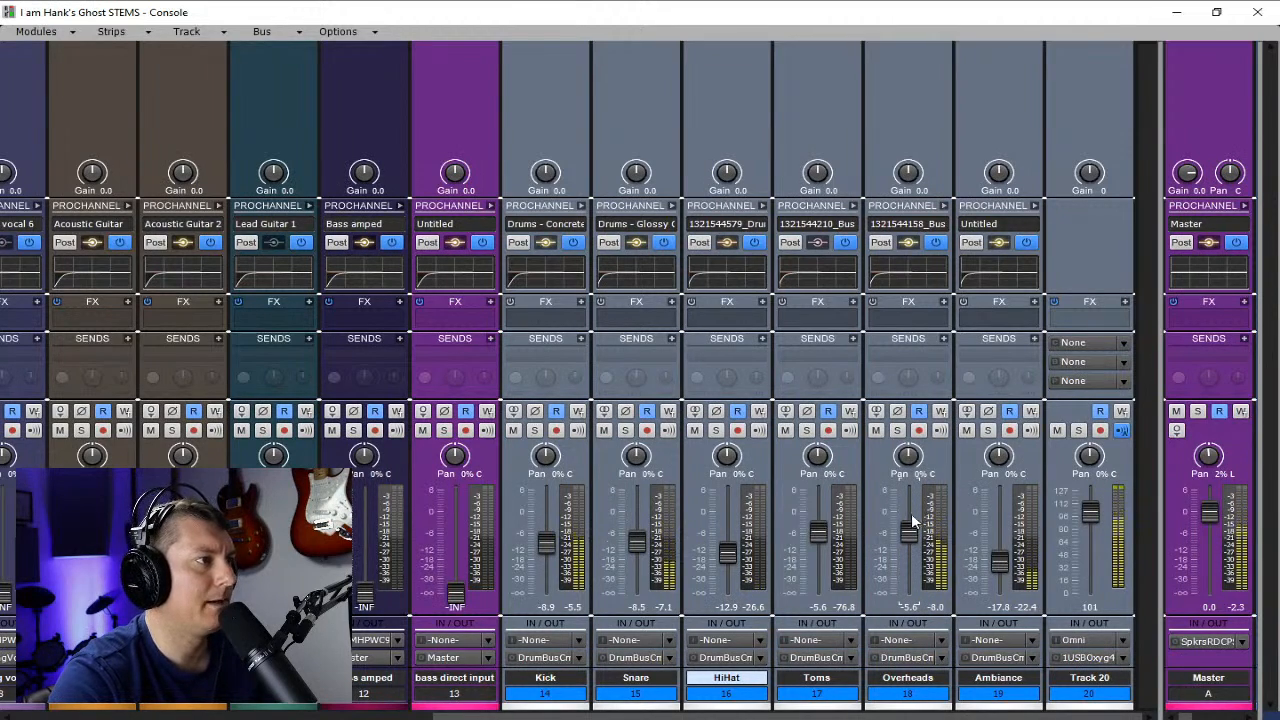
pyautogui.moveTo(818, 533); pyautogui.dragTo(818, 538)
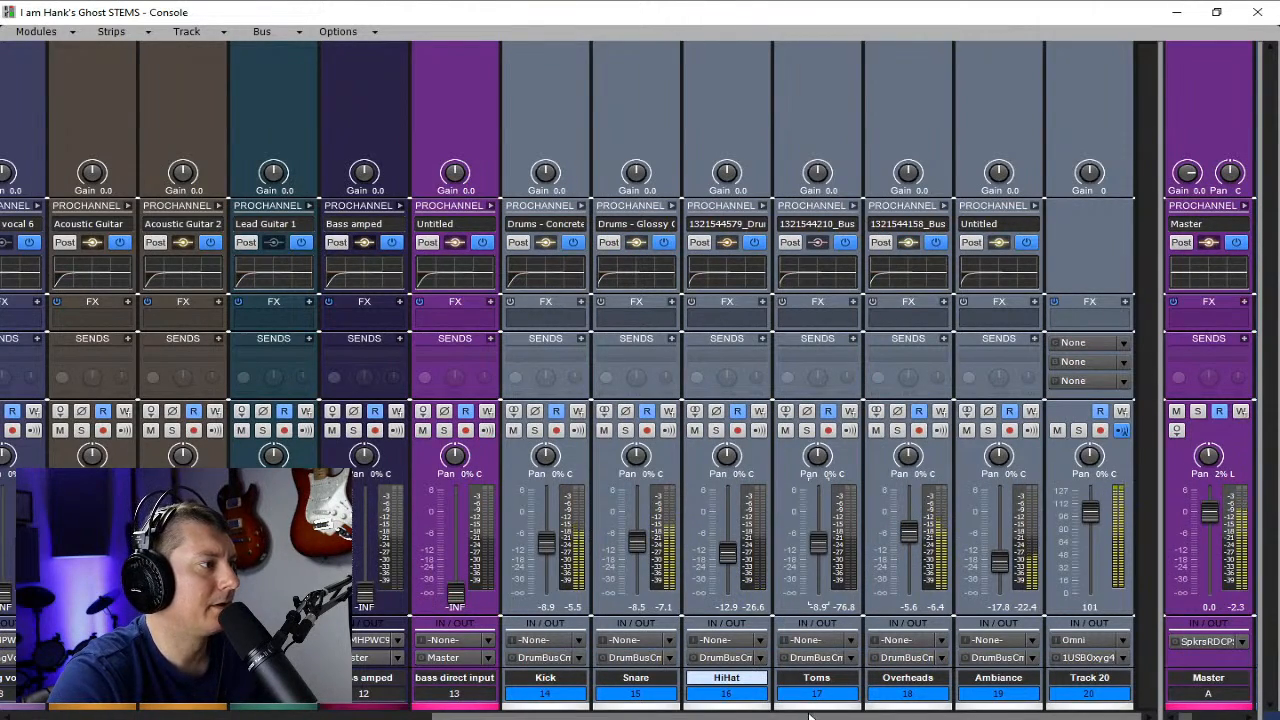
pyautogui.moveTo(810, 716)
pyautogui.mouseDown()
pyautogui.moveTo(660, 716)
pyautogui.moveTo(800, 716)
pyautogui.mouseUp()
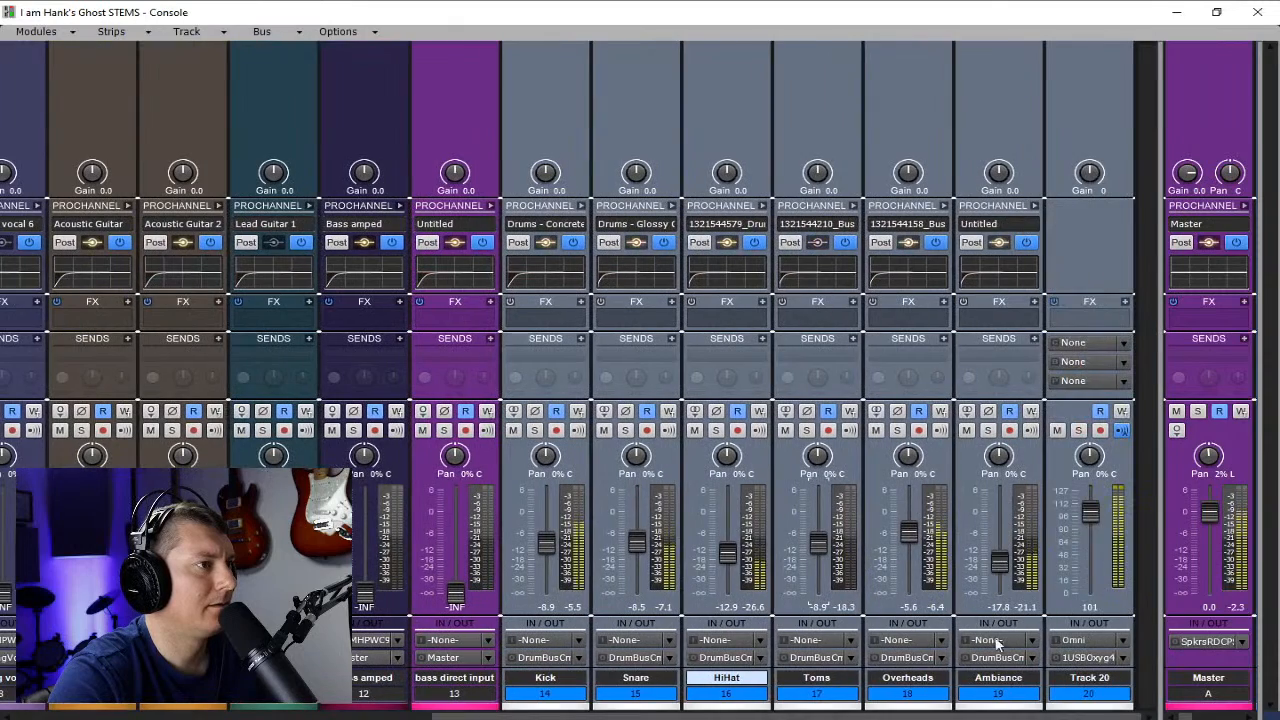
# - Check the bus strip levels, and raise the Bass amped fader to about -5.9 dB and the bass direct input fader to about -9.3 dB
pyautogui.moveTo(1150, 497); pyautogui.dragTo(703, 497)
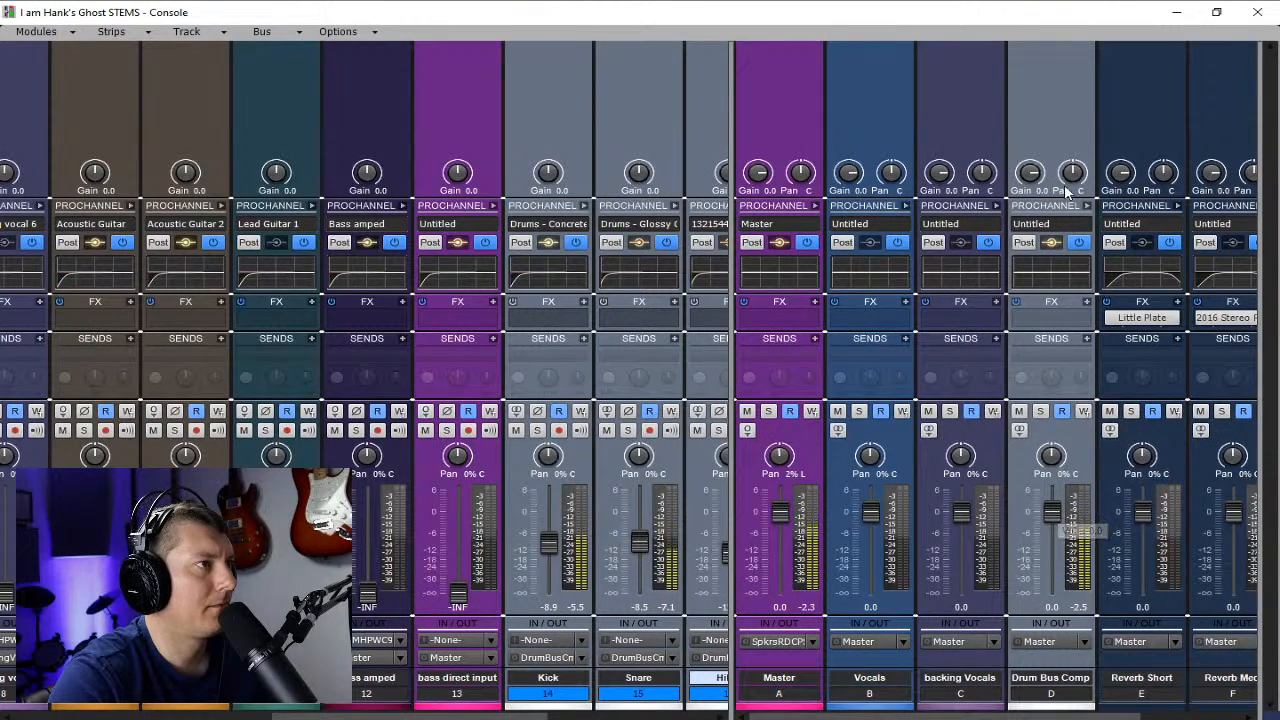
pyautogui.moveTo(737, 591); pyautogui.dragTo(1160, 567)
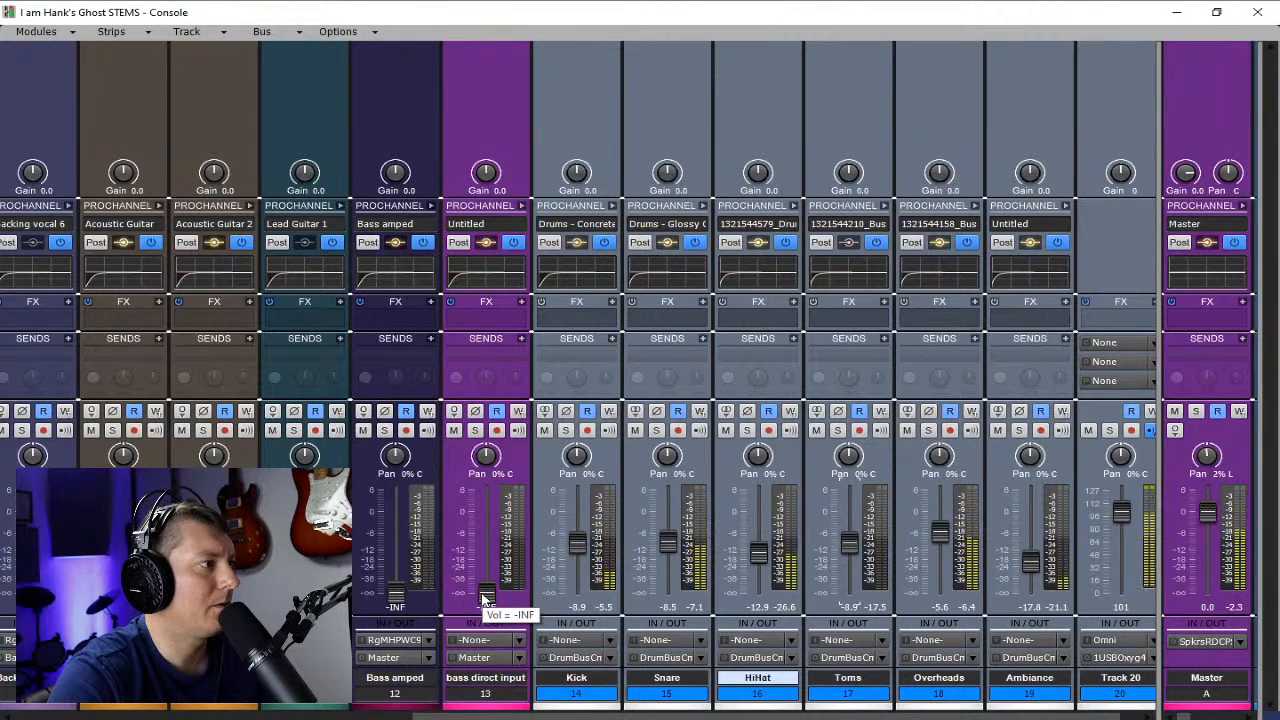
pyautogui.moveTo(486, 595); pyautogui.dragTo(486, 531)
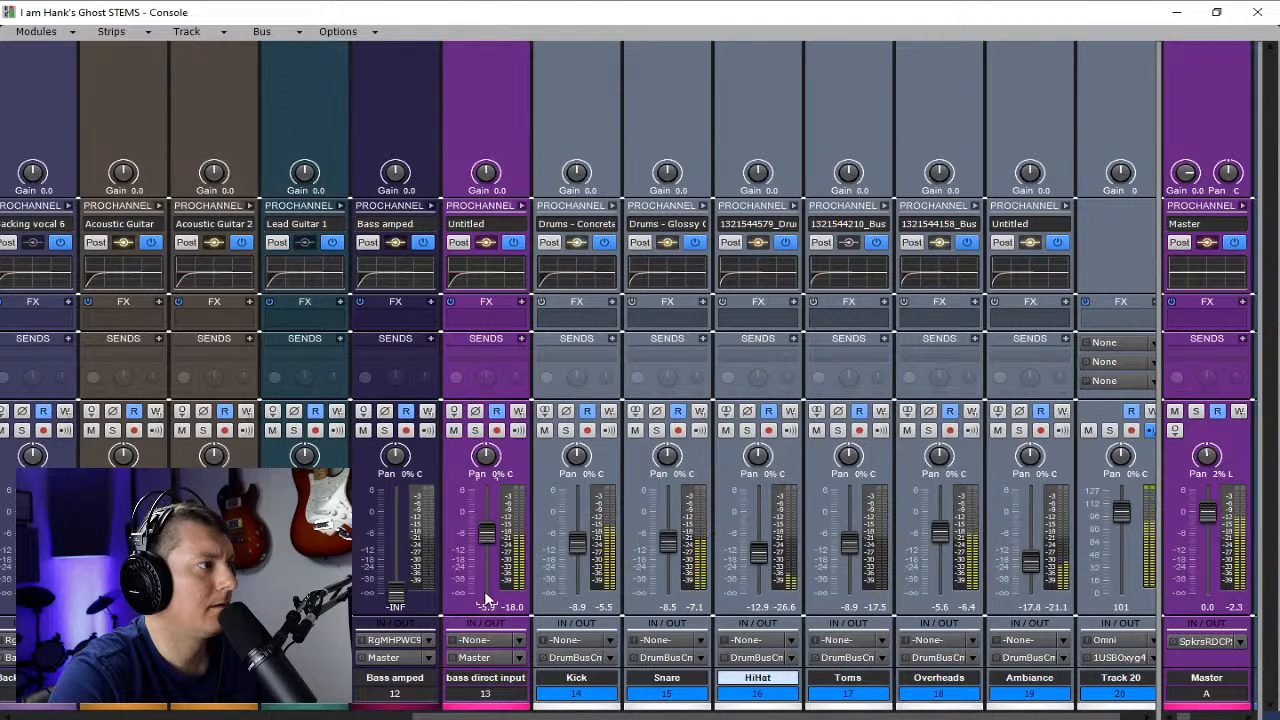
pyautogui.moveTo(396, 592); pyautogui.dragTo(396, 542)
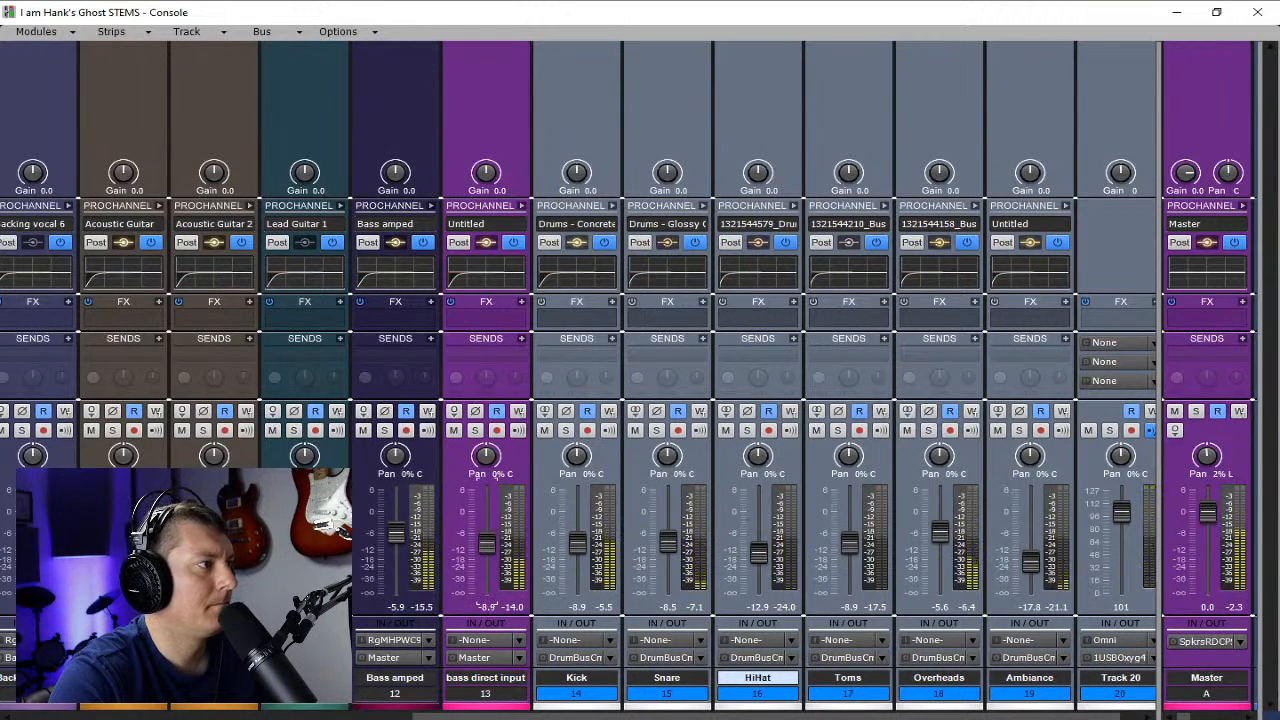
pyautogui.moveTo(486, 543); pyautogui.dragTo(486, 546)
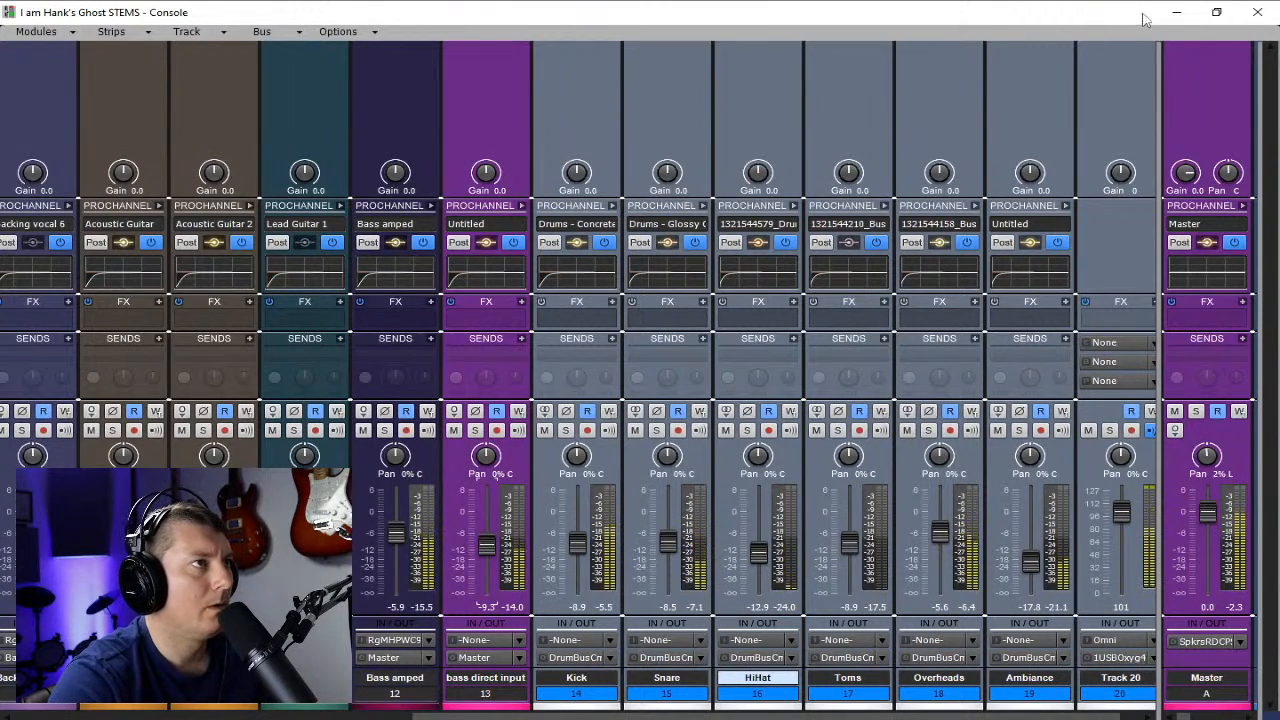
# - Minimize the Console, stop playback, and enlarge the bass direct input track in the project's track list
pyautogui.click(1176, 12)
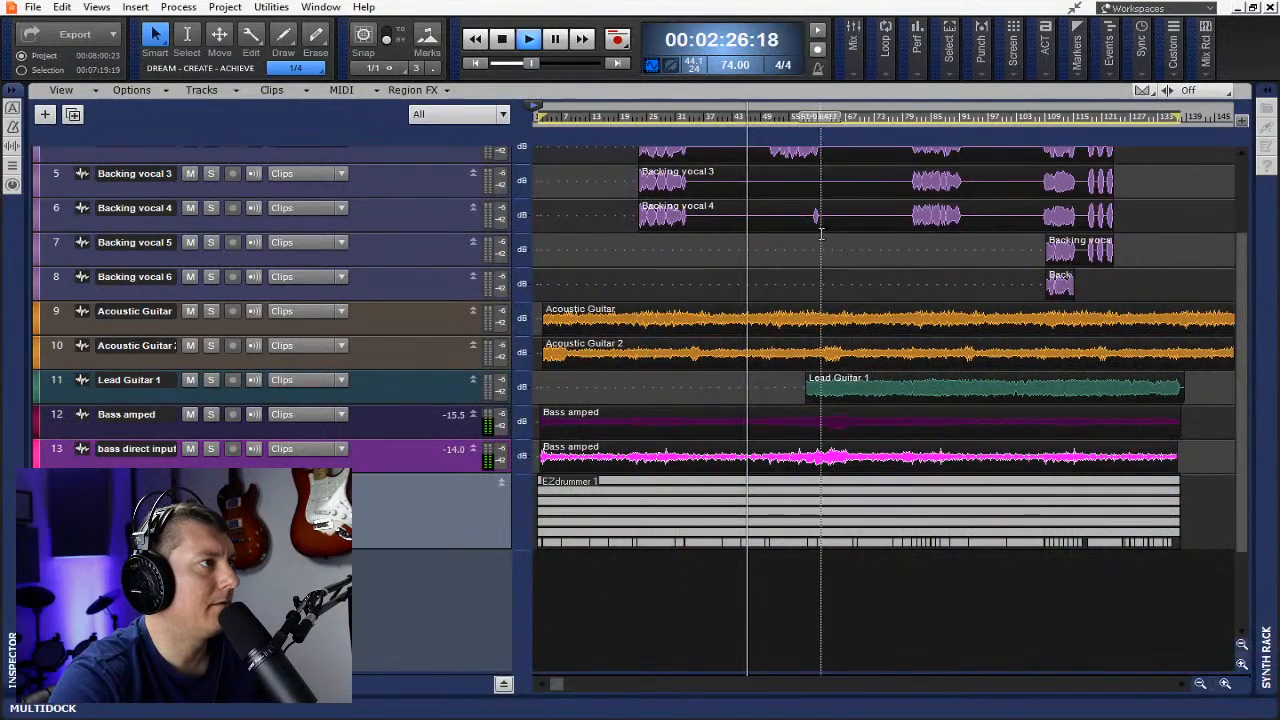
pyautogui.scroll(4, 437, 450)
pyautogui.scroll(-2, 437, 450)
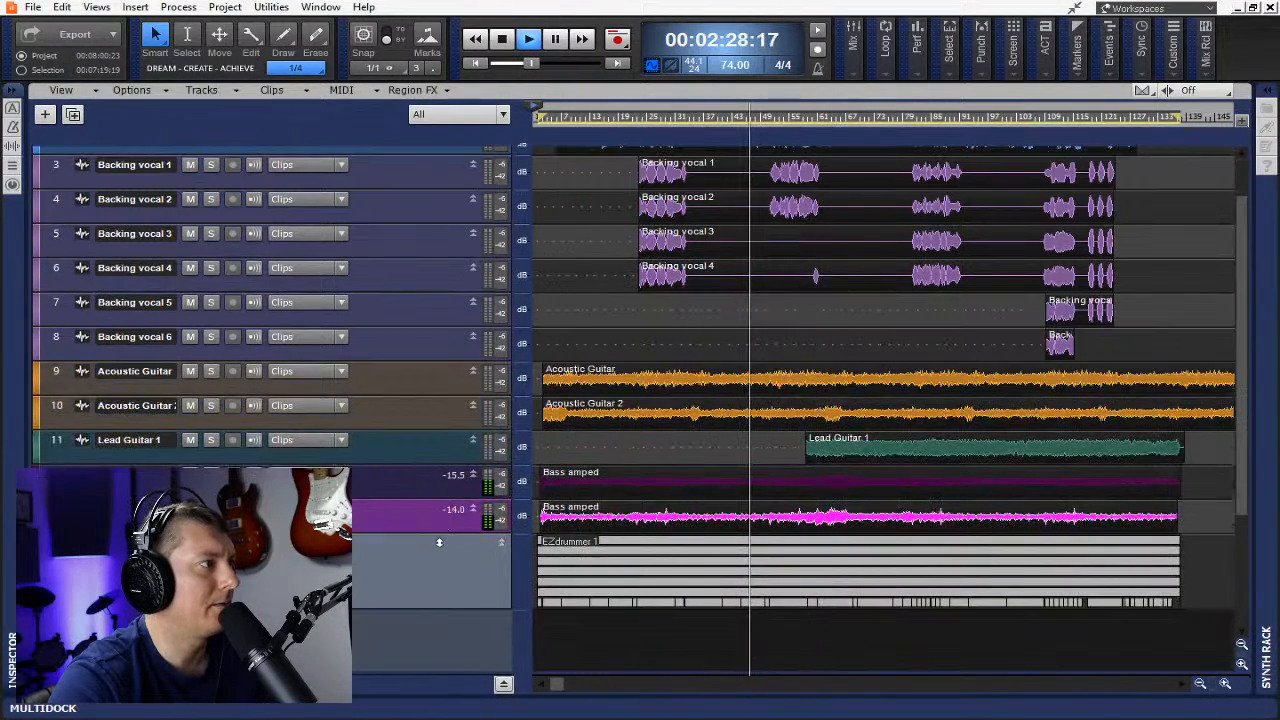
pyautogui.press('space')
pyautogui.moveTo(440, 536); pyautogui.dragTo(450, 592)
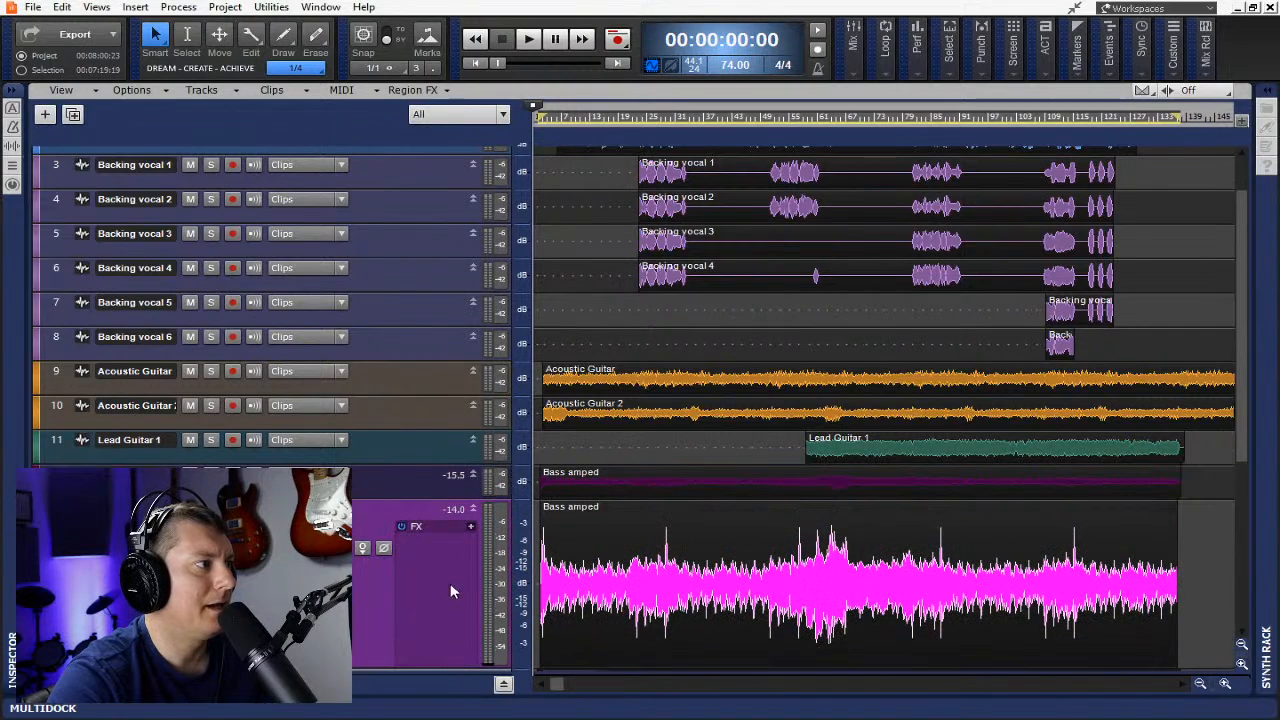
# - Enlarge the Bass amped track and closely compare its waveform with the bass direct input's around measure 3, beat 2
pyautogui.moveTo(434, 498); pyautogui.dragTo(452, 650)
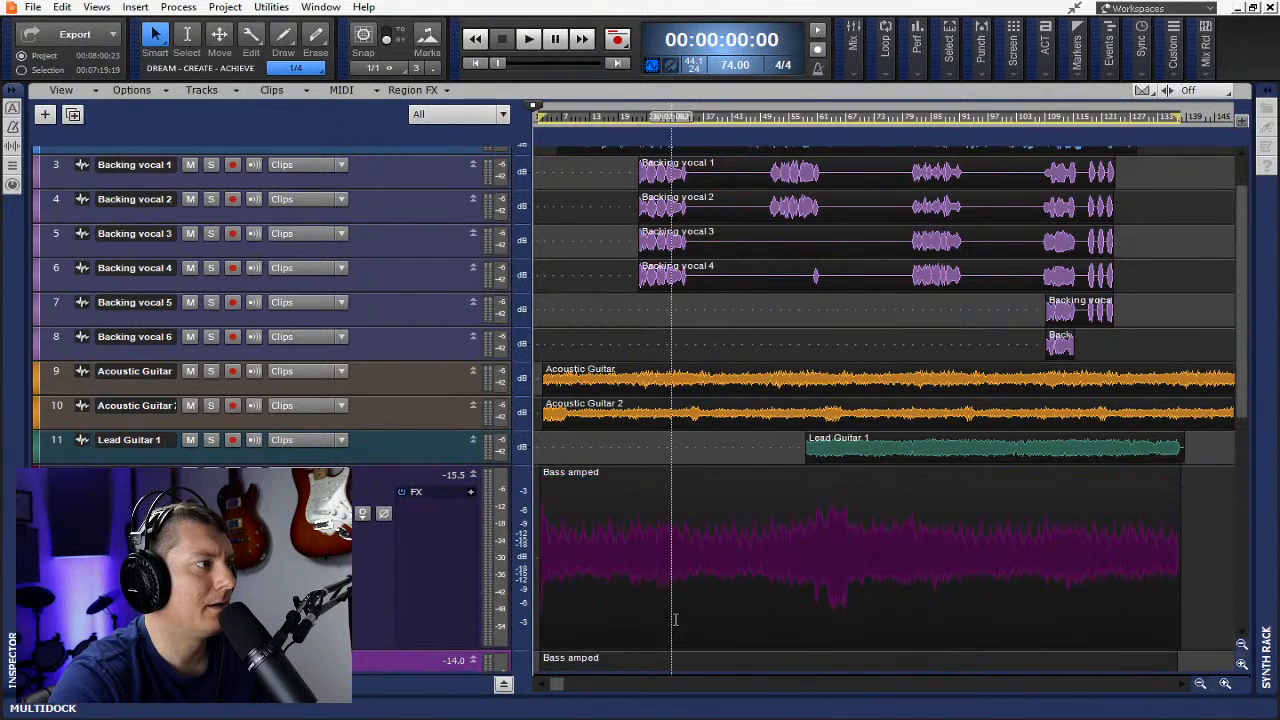
pyautogui.click(1224, 684)
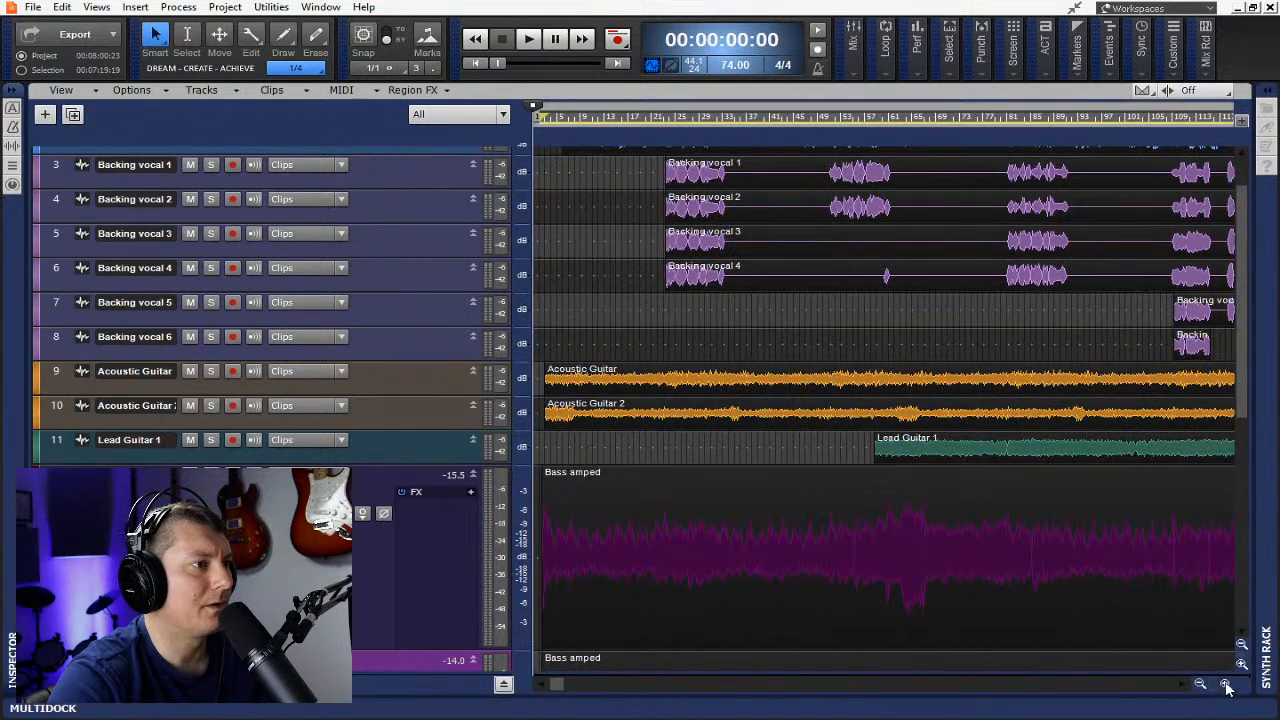
pyautogui.click(855, 117)
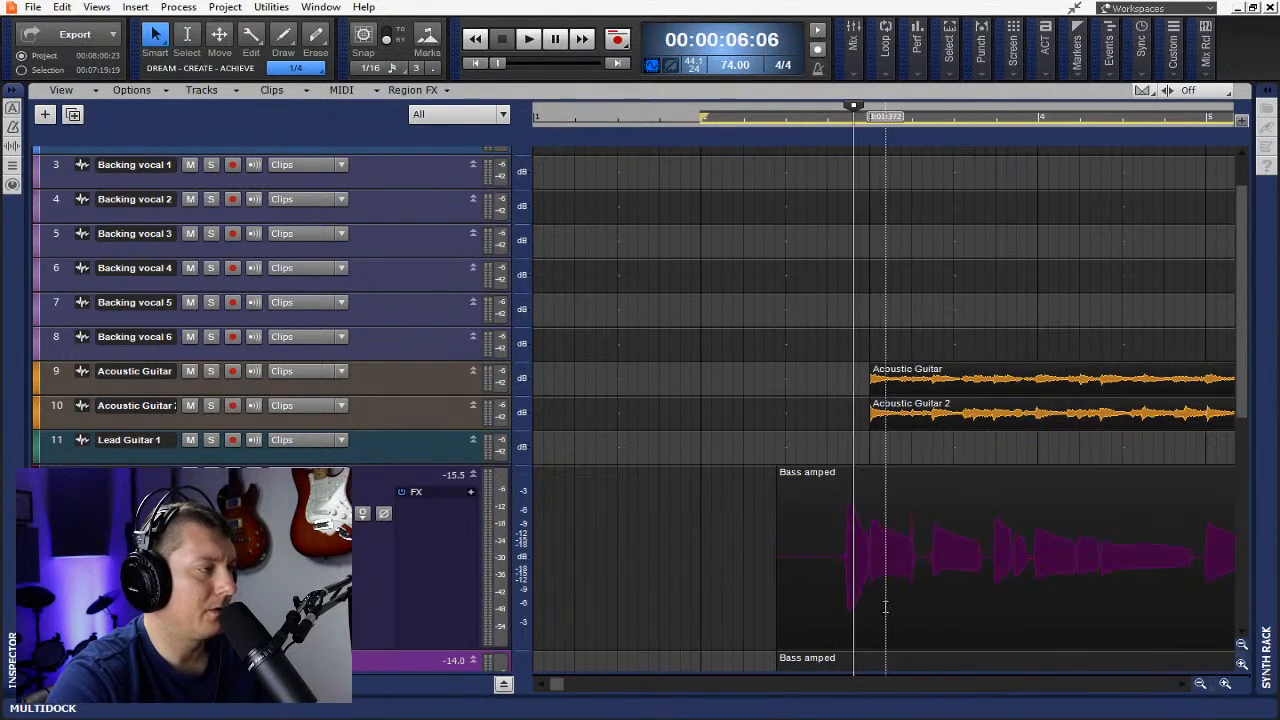
pyautogui.scroll(10, 886, 600)
pyautogui.scroll(3, 857, 608)
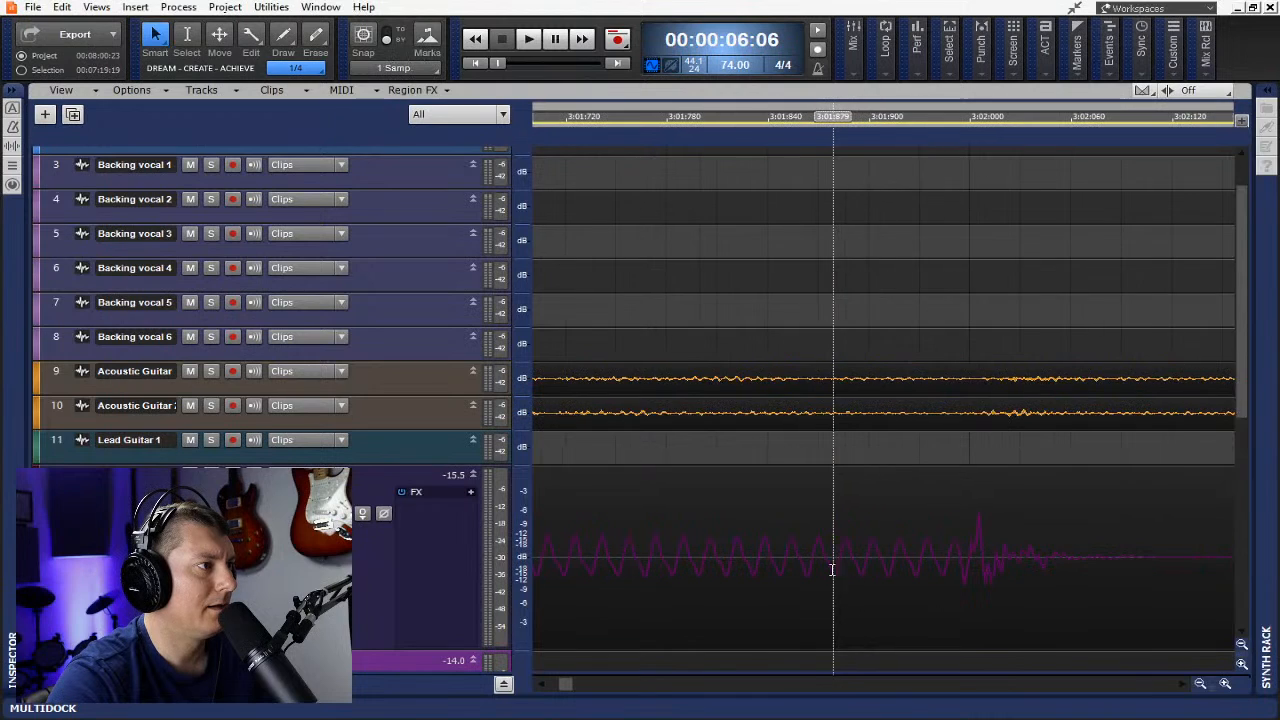
pyautogui.click(975, 578)
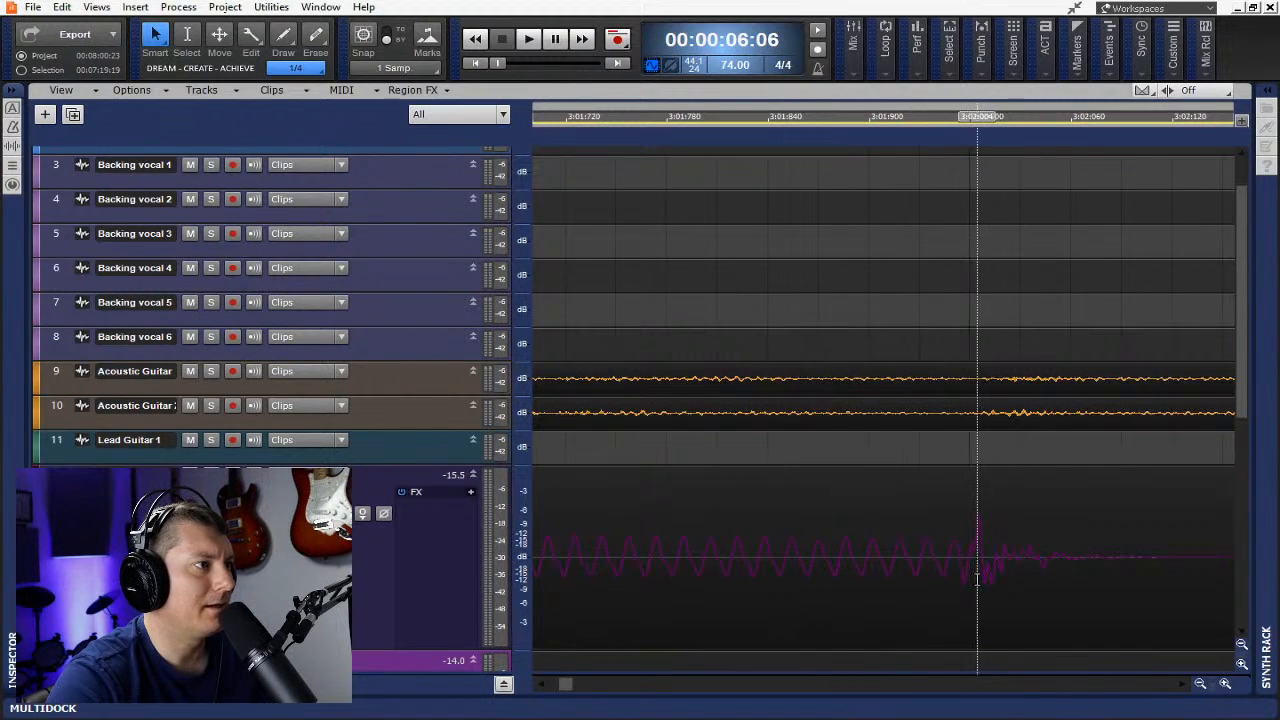
pyautogui.click(977, 578)
pyautogui.scroll(-3, 1000, 585)
pyautogui.scroll(-3, 1010, 590)
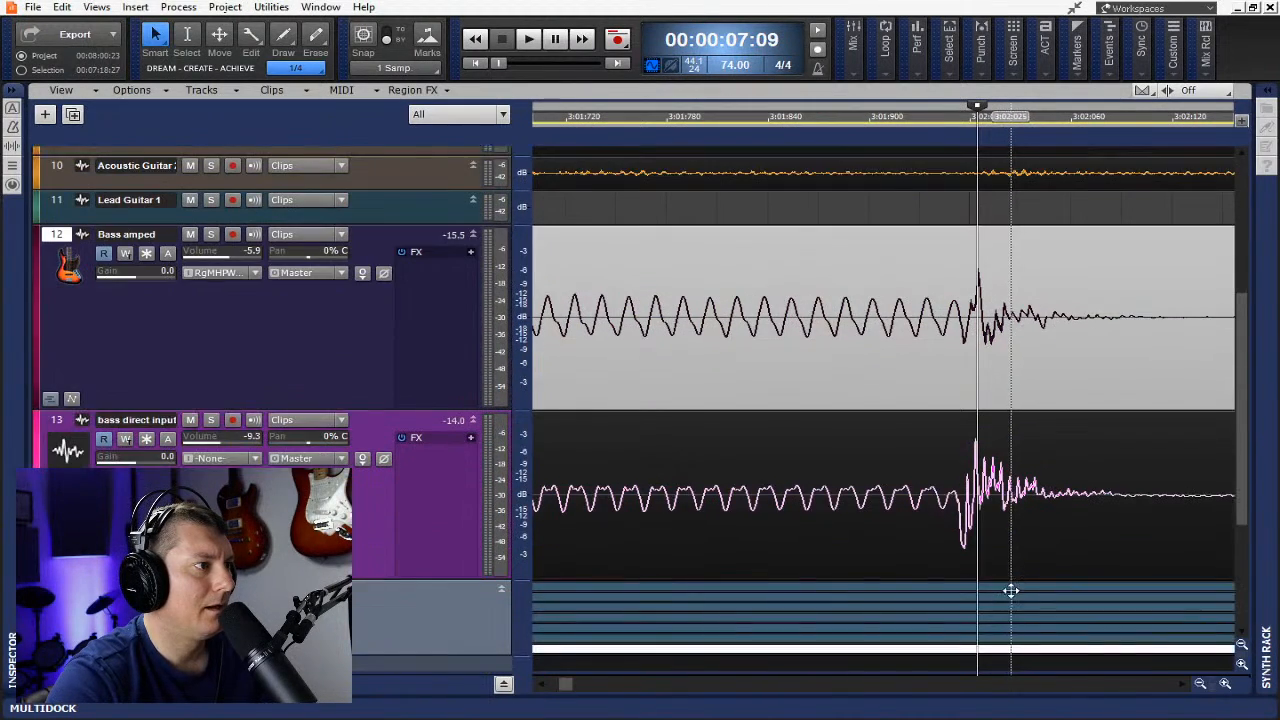
pyautogui.scroll(4, 1006, 575)
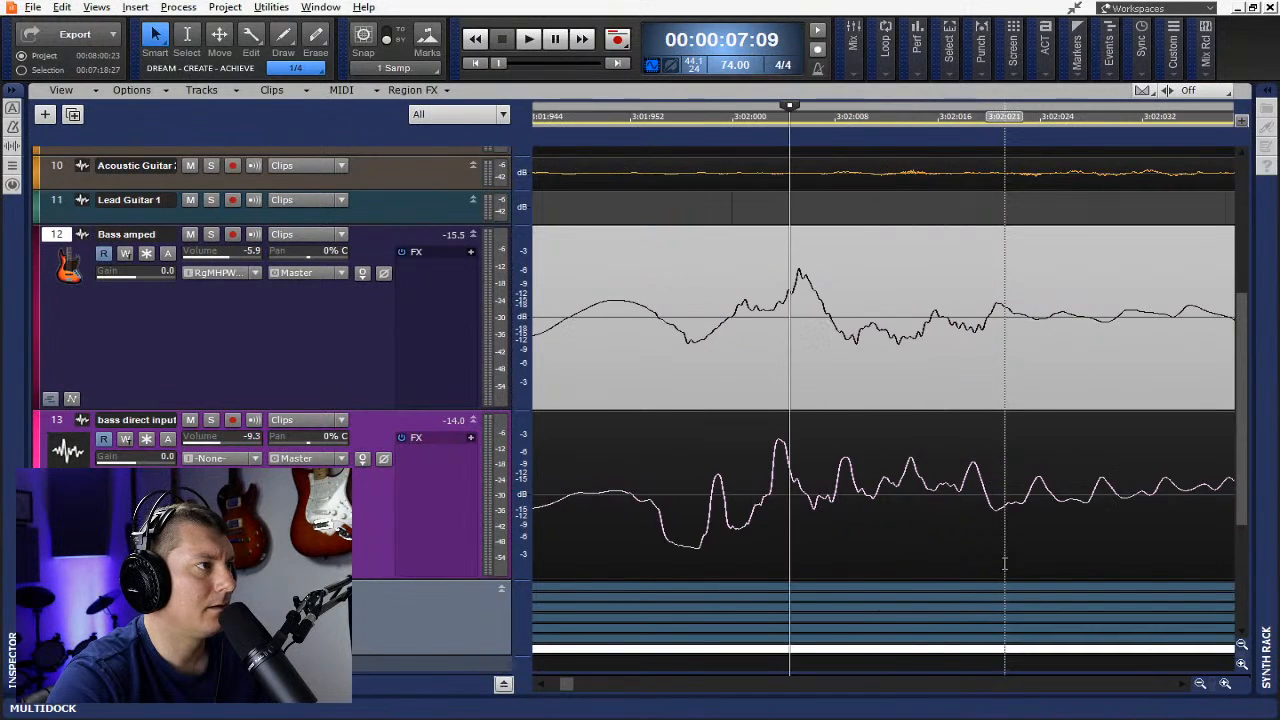
pyautogui.scroll(-2, 1005, 565)
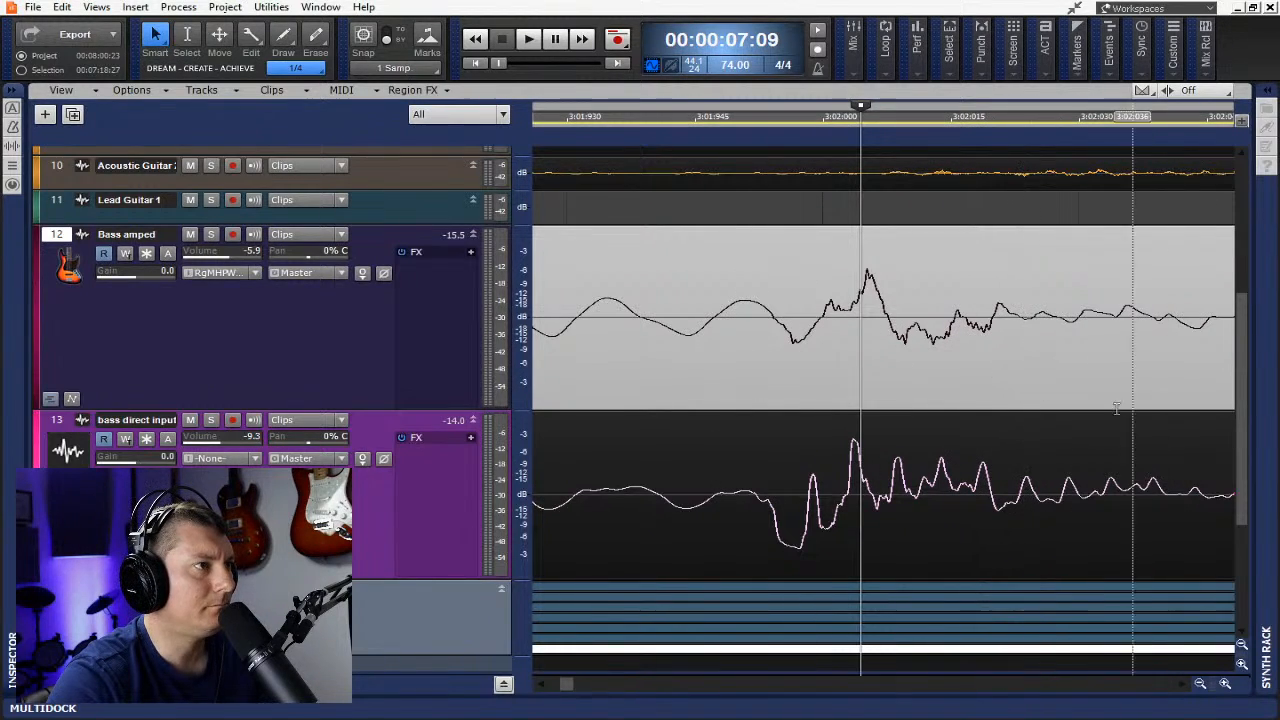
# - Compare the phase of the two bass waveforms around measures 31 and 39 and at the first bass note
pyautogui.moveTo(566, 686); pyautogui.dragTo(686, 686)
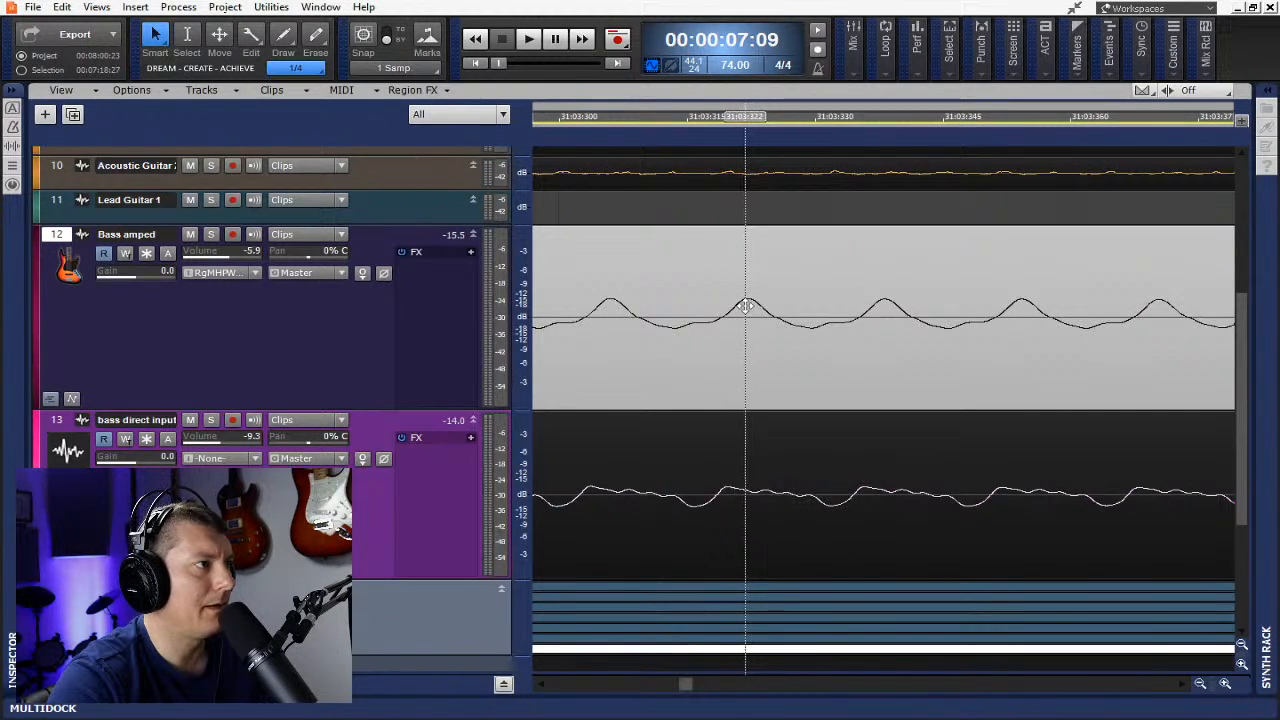
pyautogui.moveTo(686, 686); pyautogui.dragTo(721, 686)
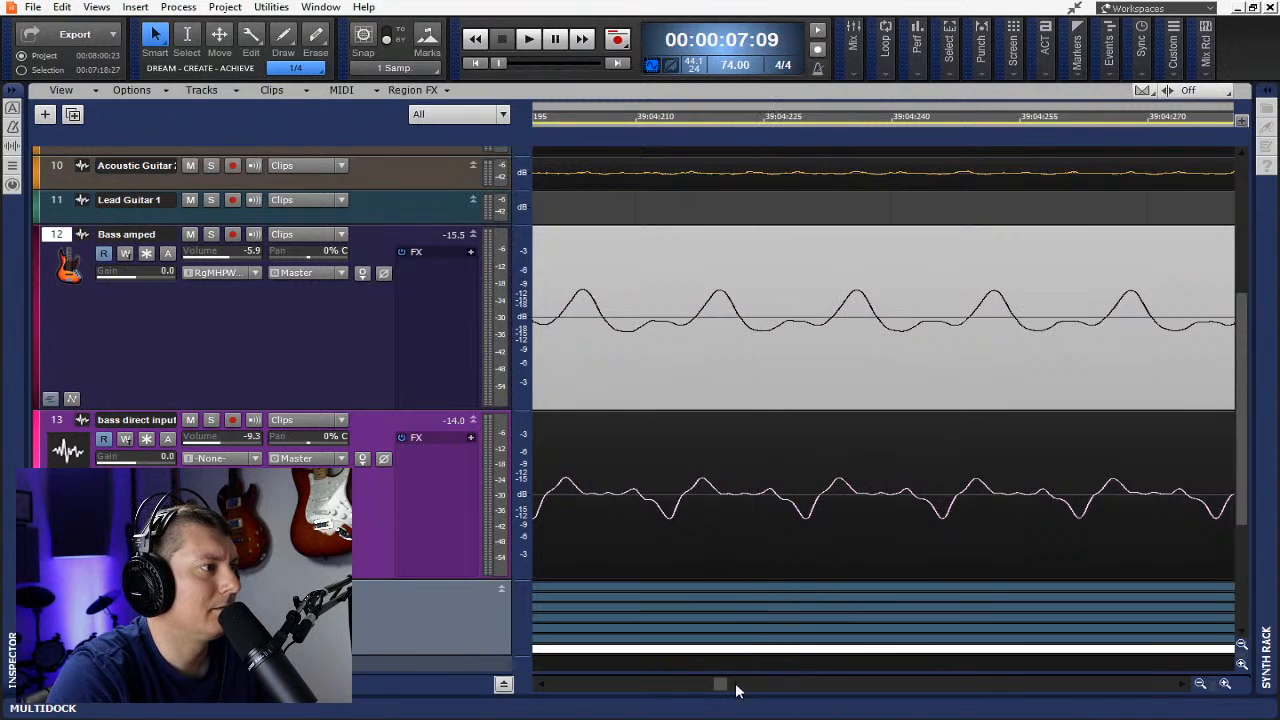
pyautogui.moveTo(720, 686); pyautogui.dragTo(560, 686)
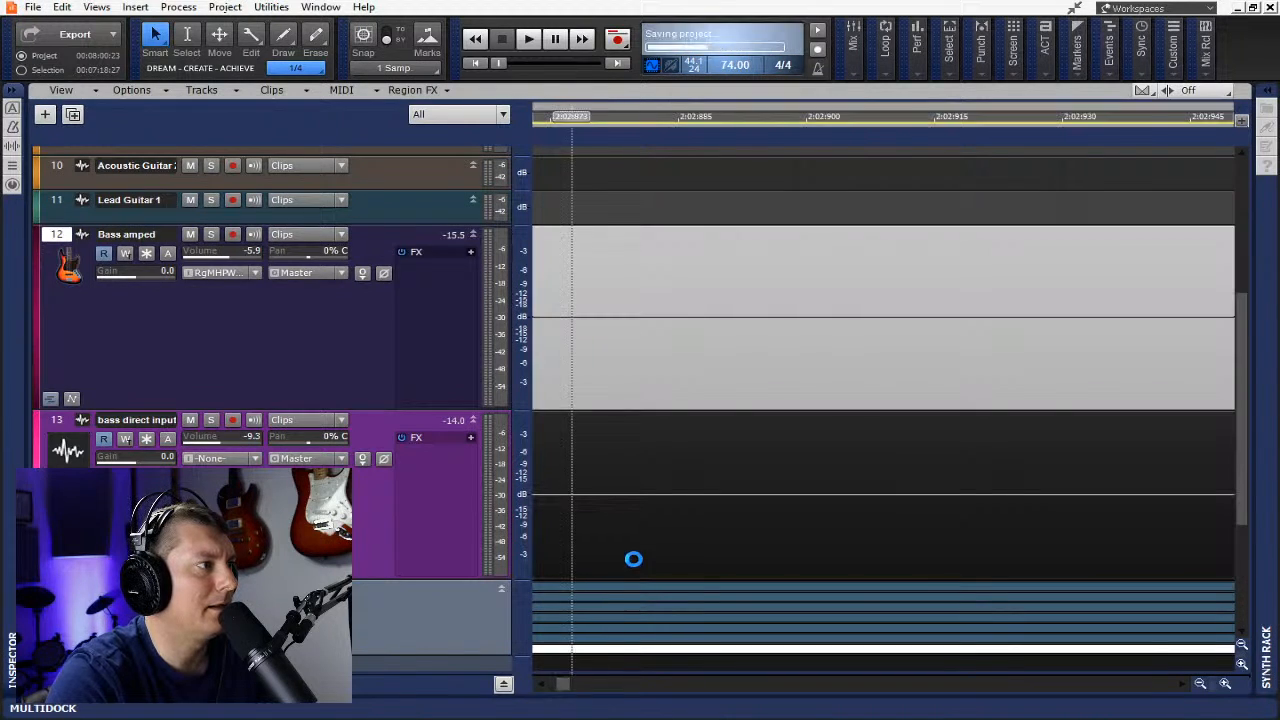
pyautogui.scroll(-3, 636, 527)
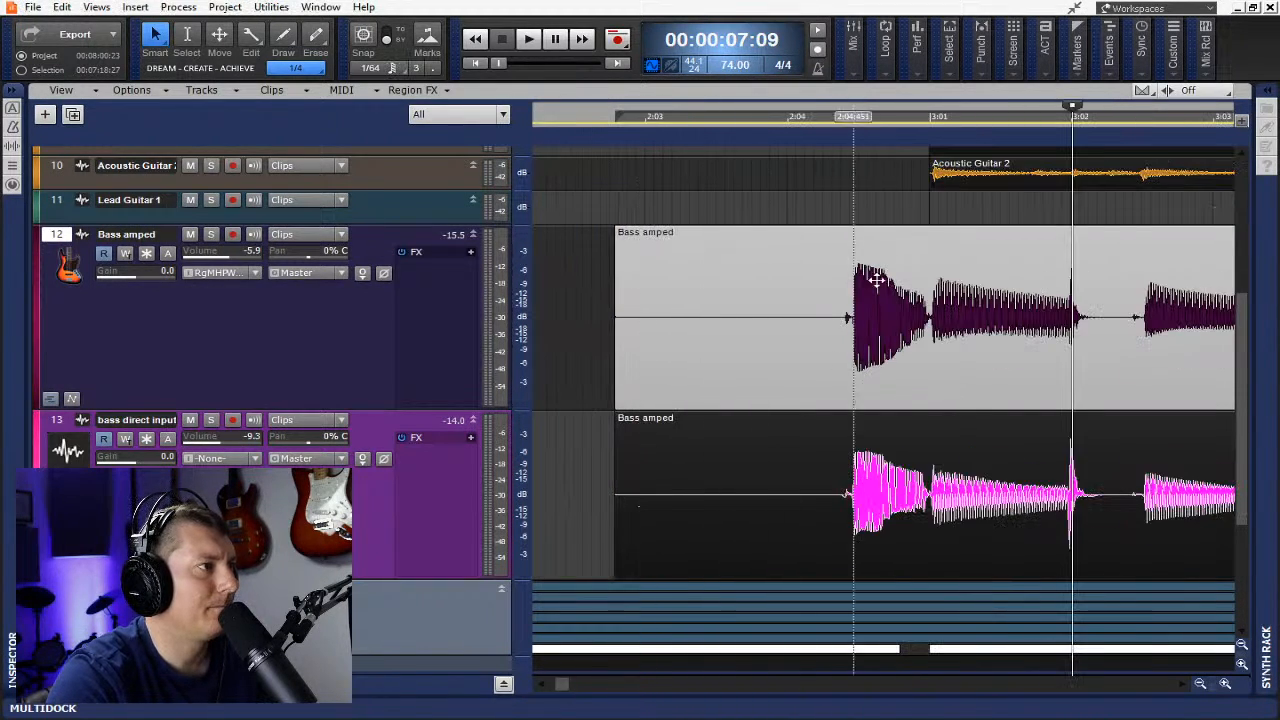
pyautogui.scroll(2, 877, 457)
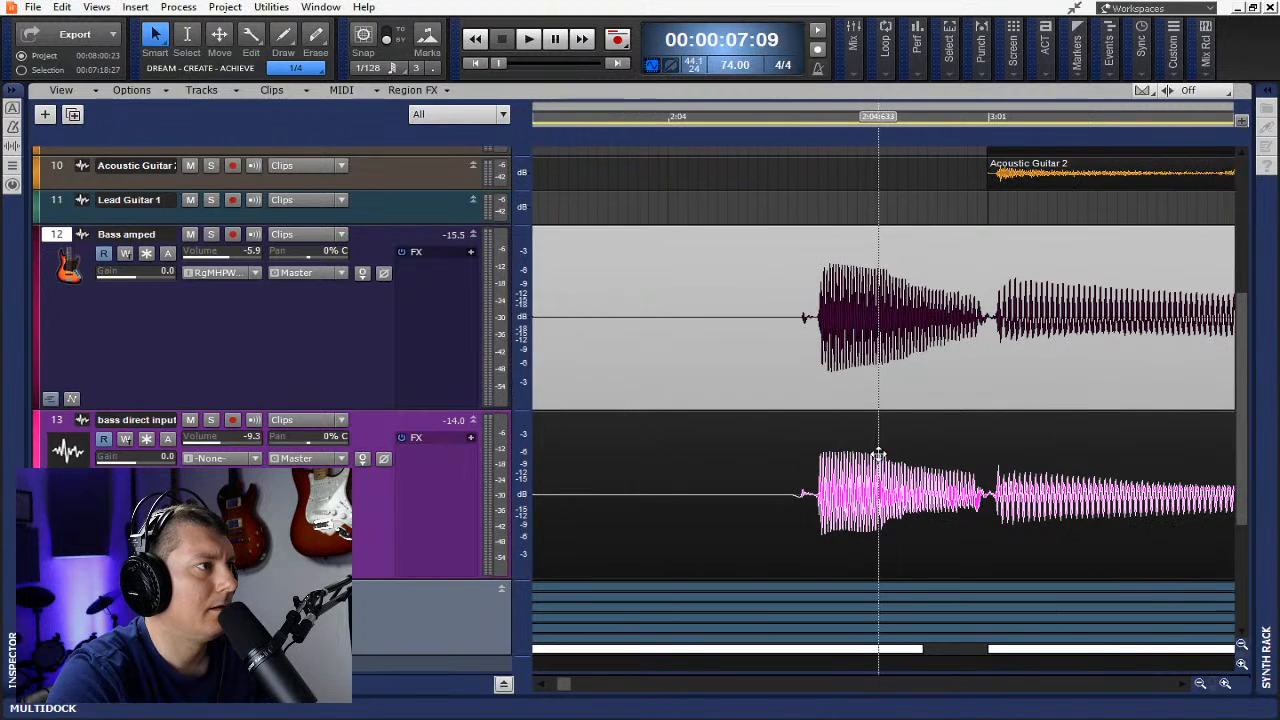
pyautogui.scroll(2, 840, 510)
# - Shift the bass direct input clip slightly later so its first note's onset lines up with the Bass amped waveform
pyautogui.click(787, 500)
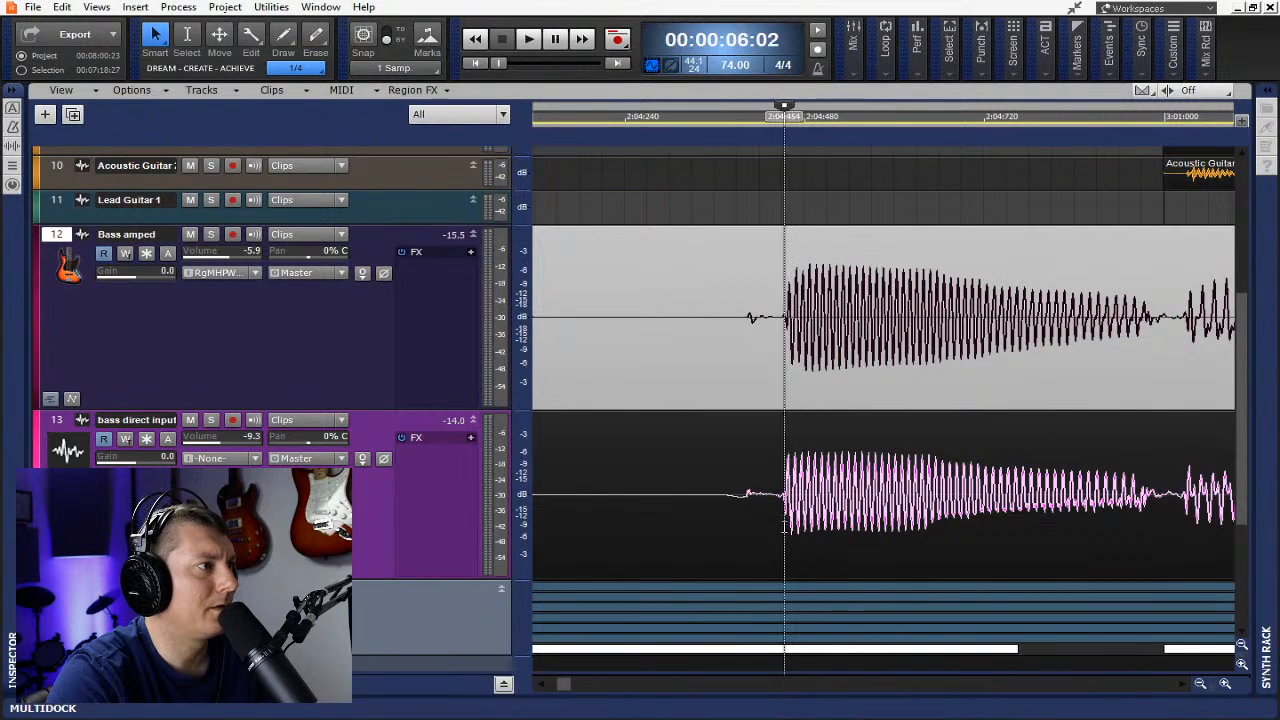
pyautogui.scroll(2, 827, 553)
pyautogui.scroll(1, 827, 553)
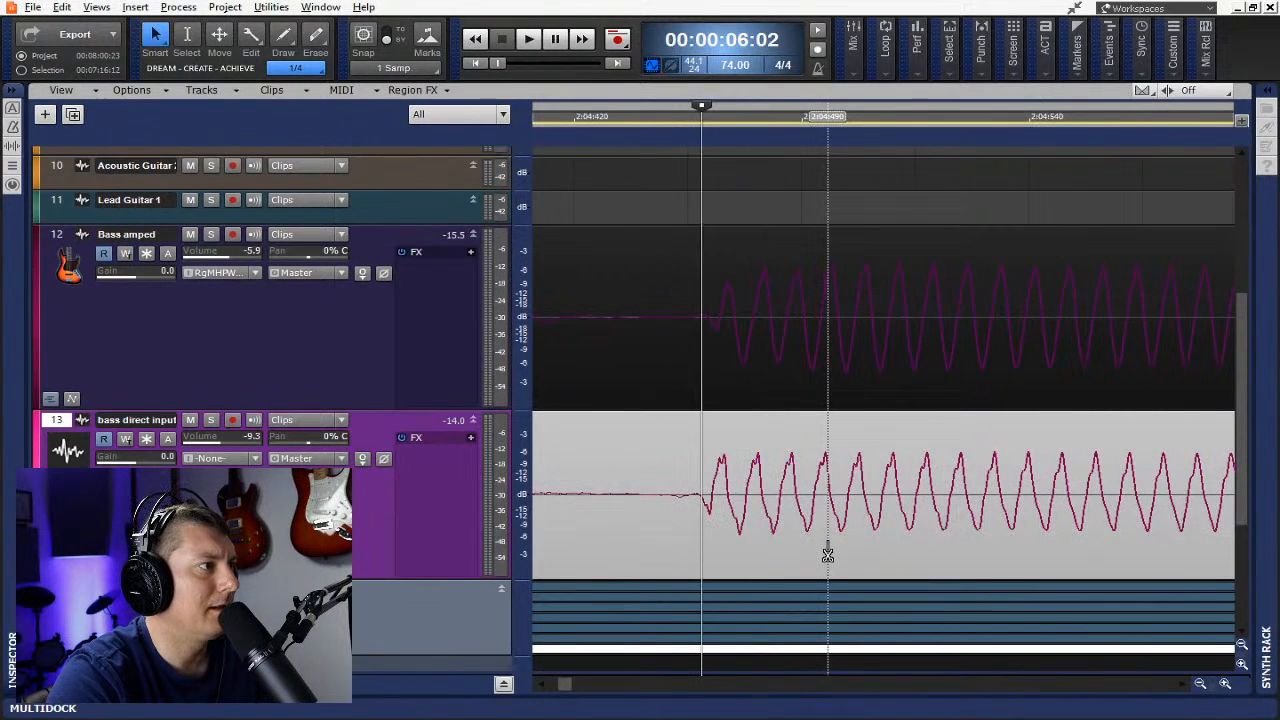
pyautogui.scroll(1, 827, 553)
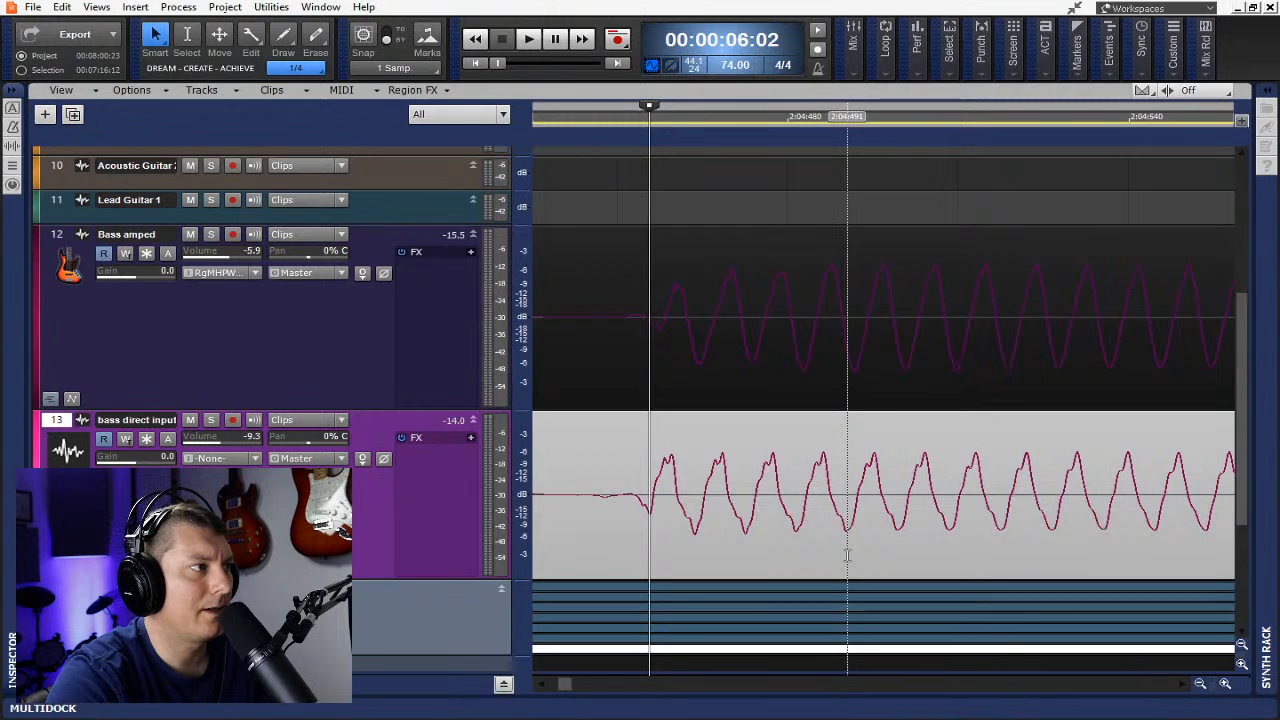
pyautogui.scroll(1, 847, 554)
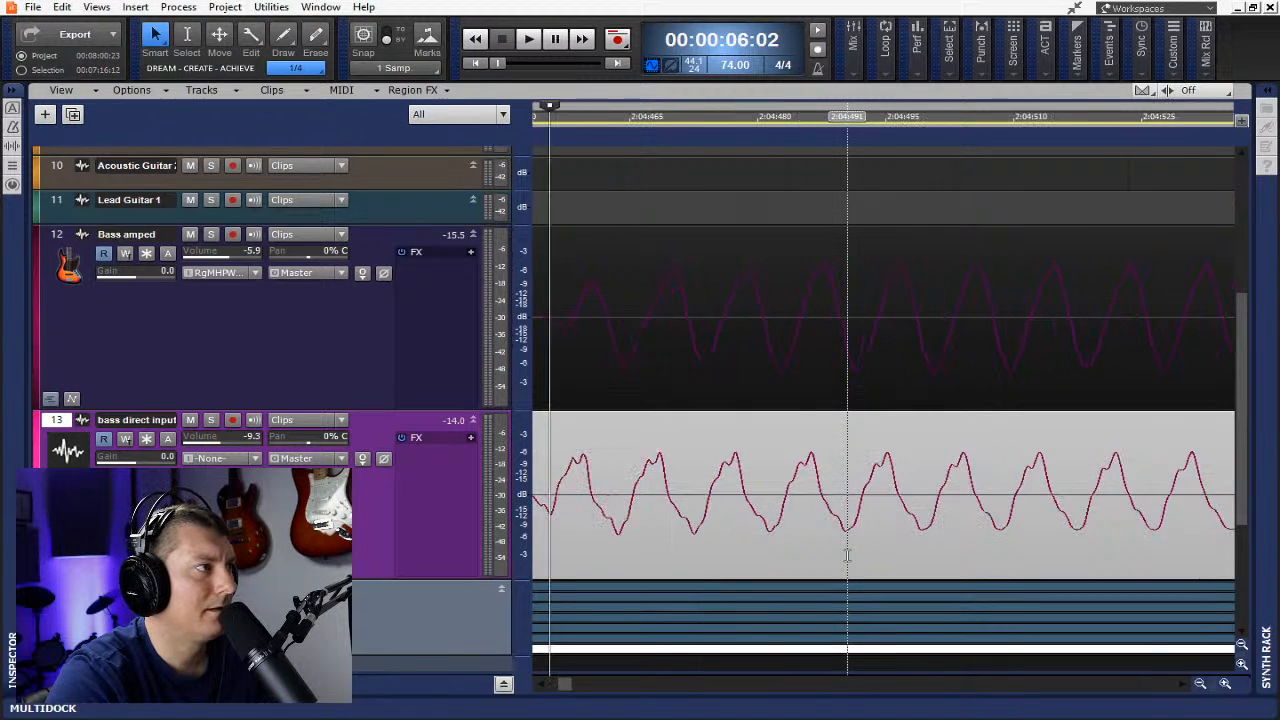
pyautogui.scroll(-1, 847, 554)
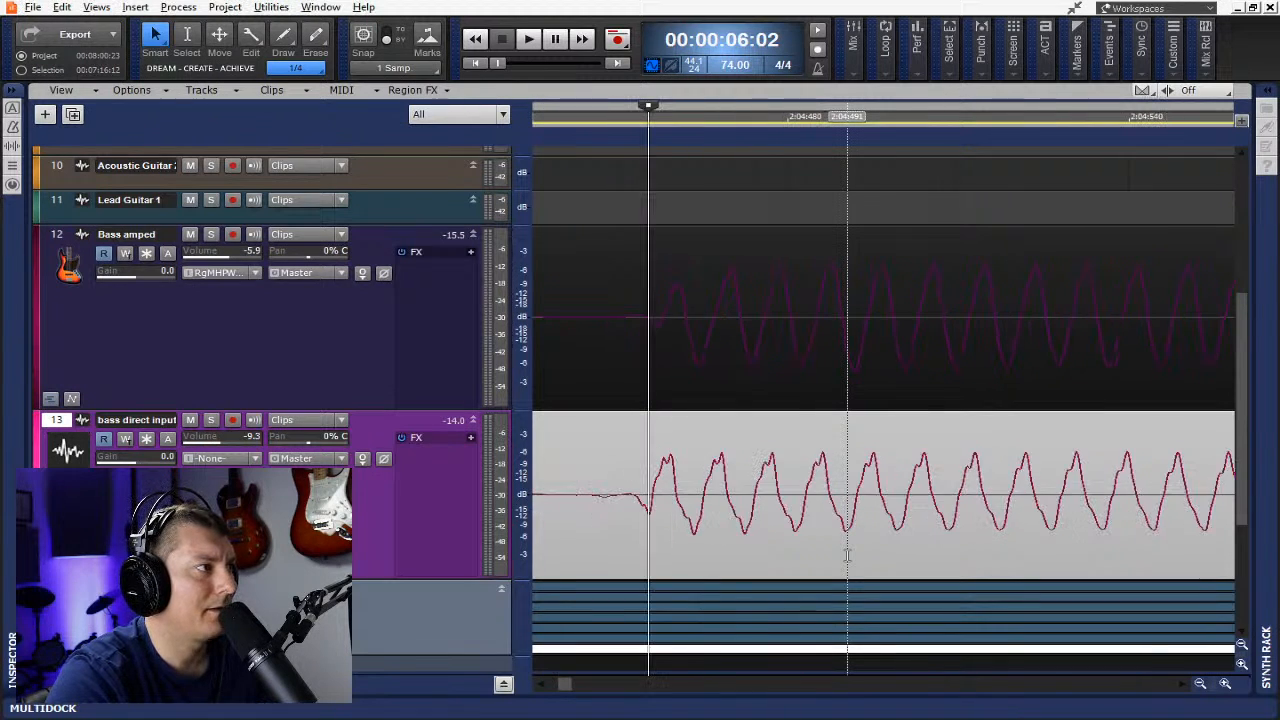
pyautogui.click(658, 375)
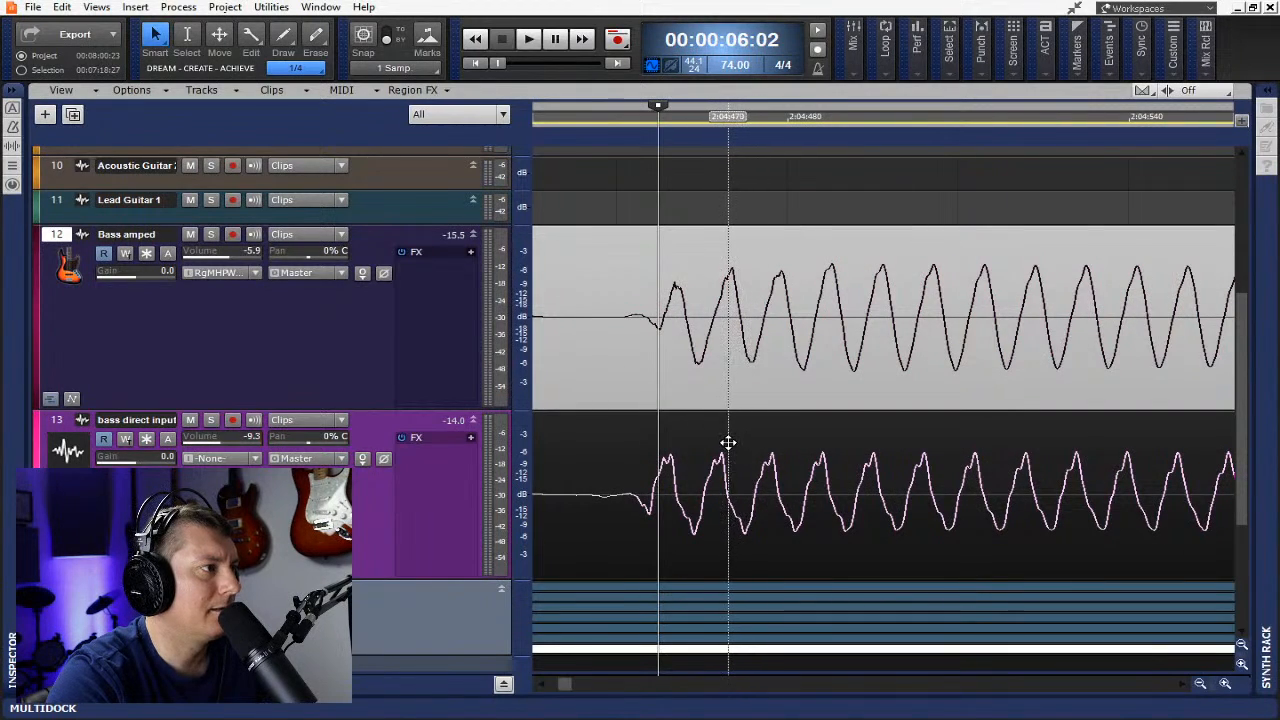
pyautogui.click(728, 443)
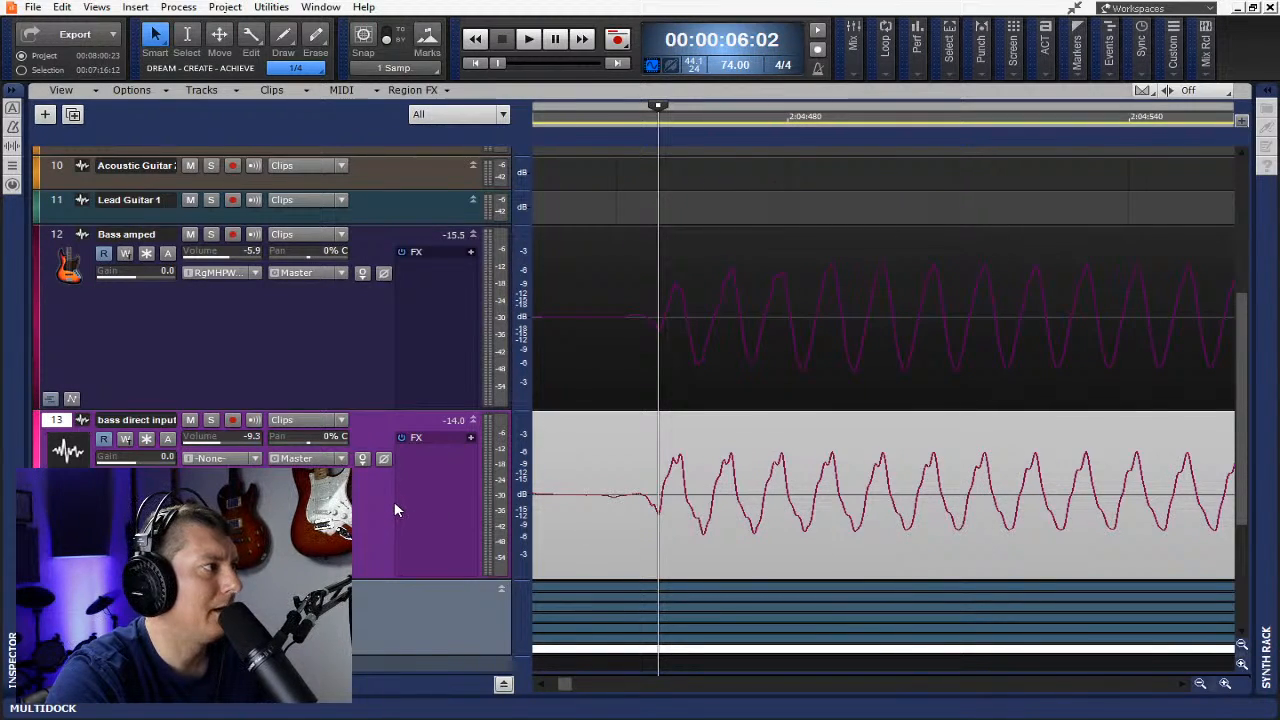
# - Play back the aligned bass tracks and check their levels against the drums in the Console
pyautogui.click(531, 41)
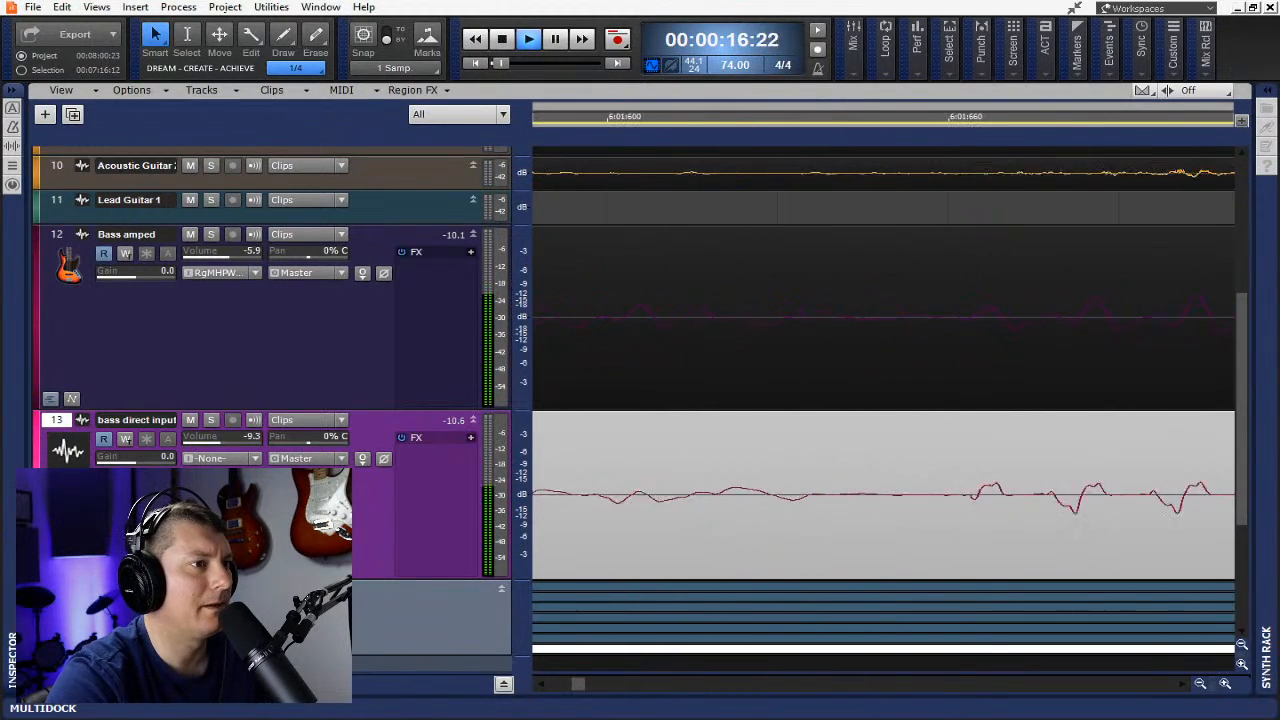
pyautogui.hotkey('alt', '2')
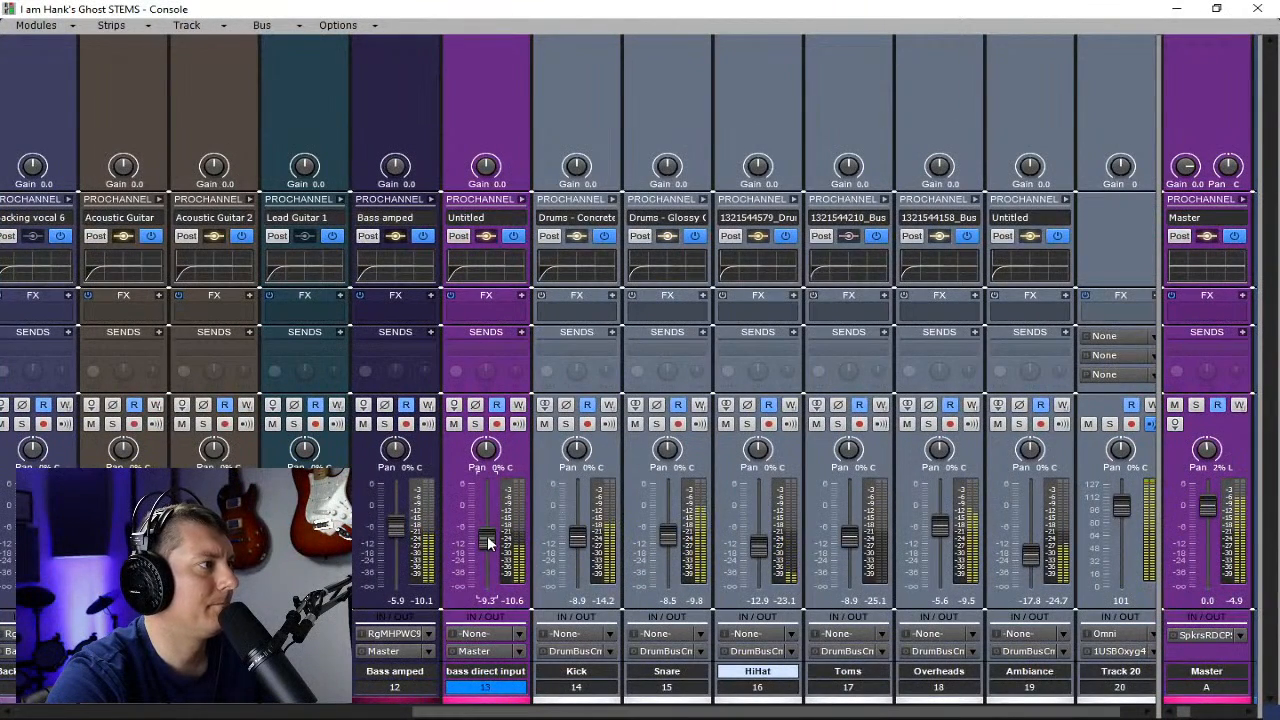
pyautogui.moveTo(489, 541)
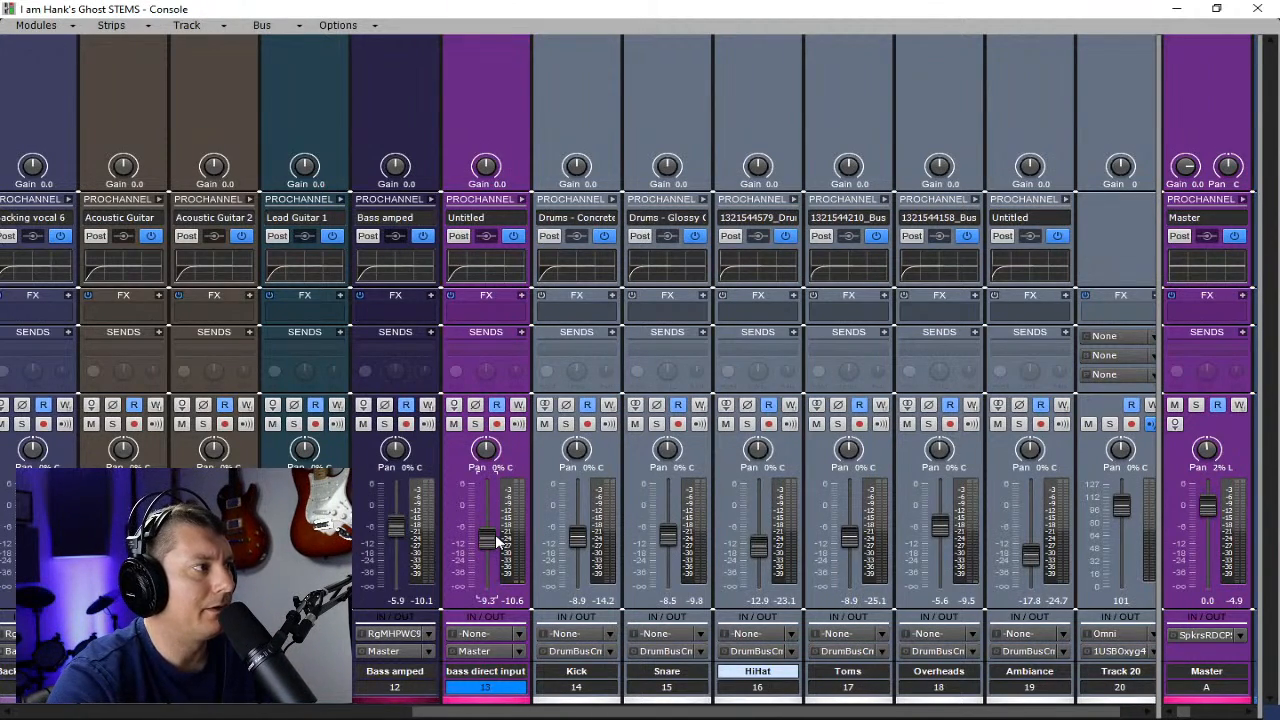
# - During playback, raise the Acoustic Guitar fader to about -6.7 dB and the Acoustic Guitar 2 fader to about -7.4 dB
pyautogui.moveTo(700, 712); pyautogui.dragTo(368, 712)
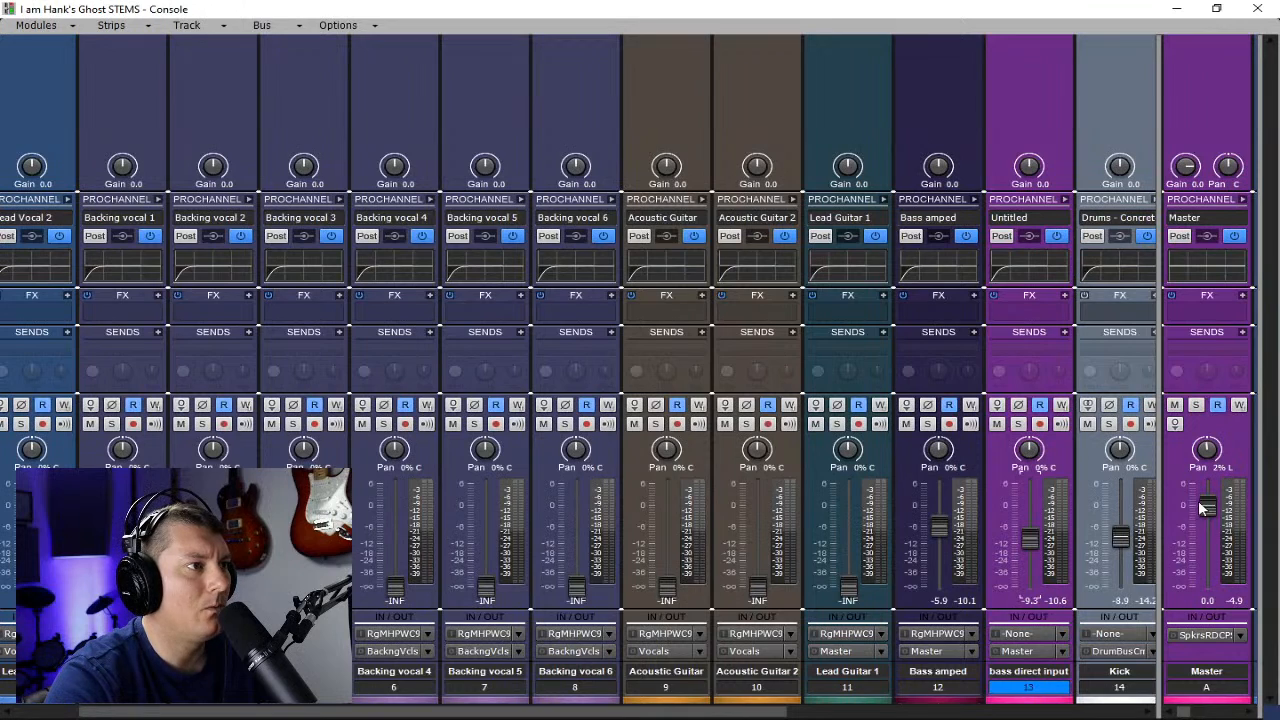
pyautogui.press('space')
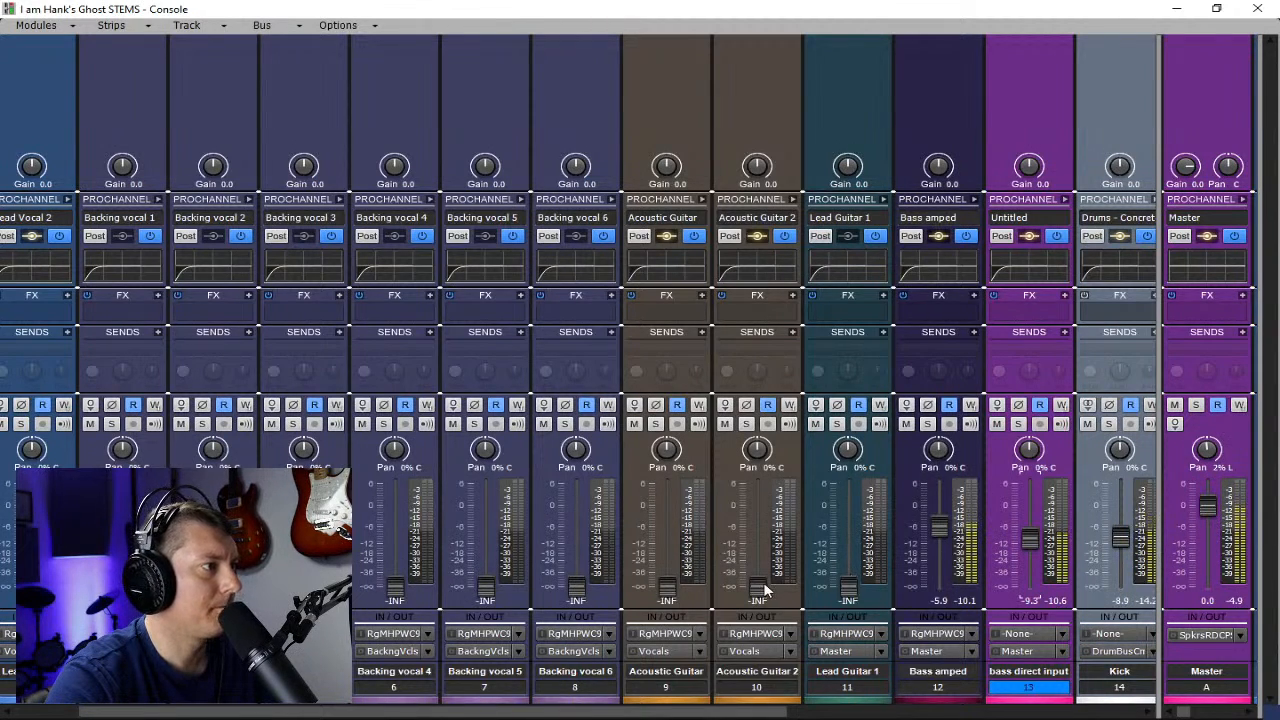
pyautogui.moveTo(764, 590); pyautogui.dragTo(764, 527)
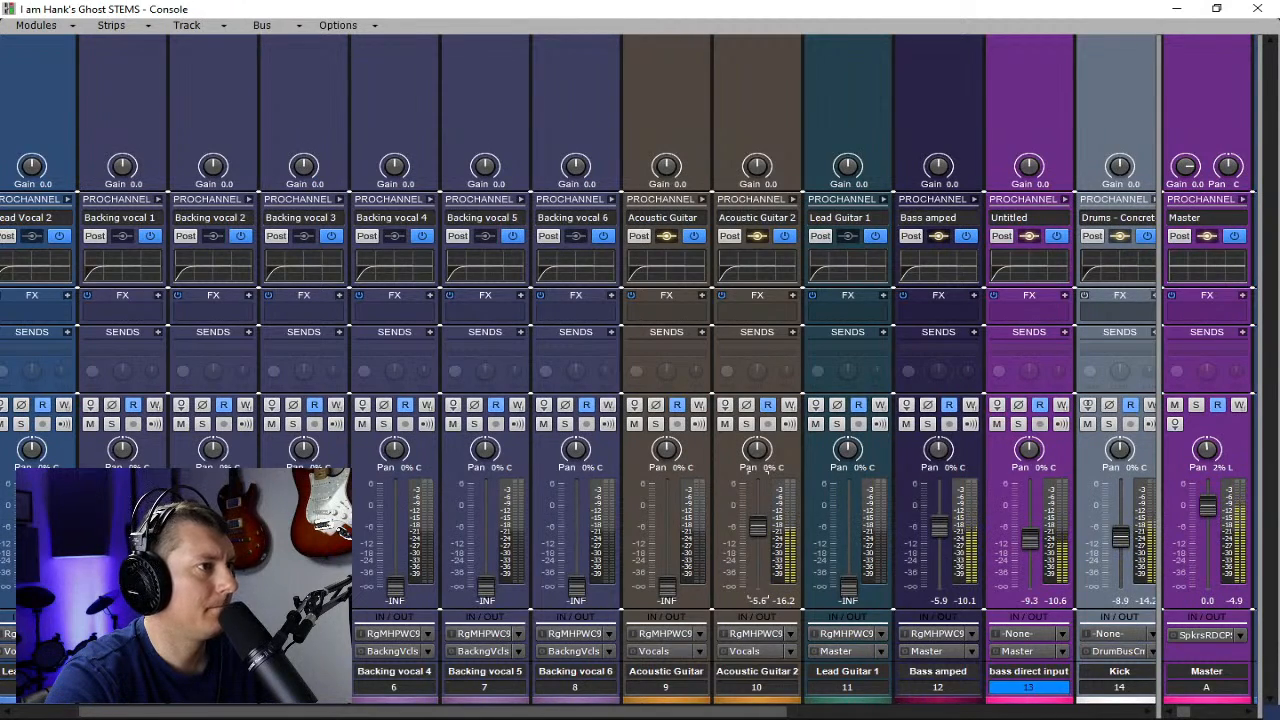
pyautogui.moveTo(667, 585); pyautogui.dragTo(667, 530)
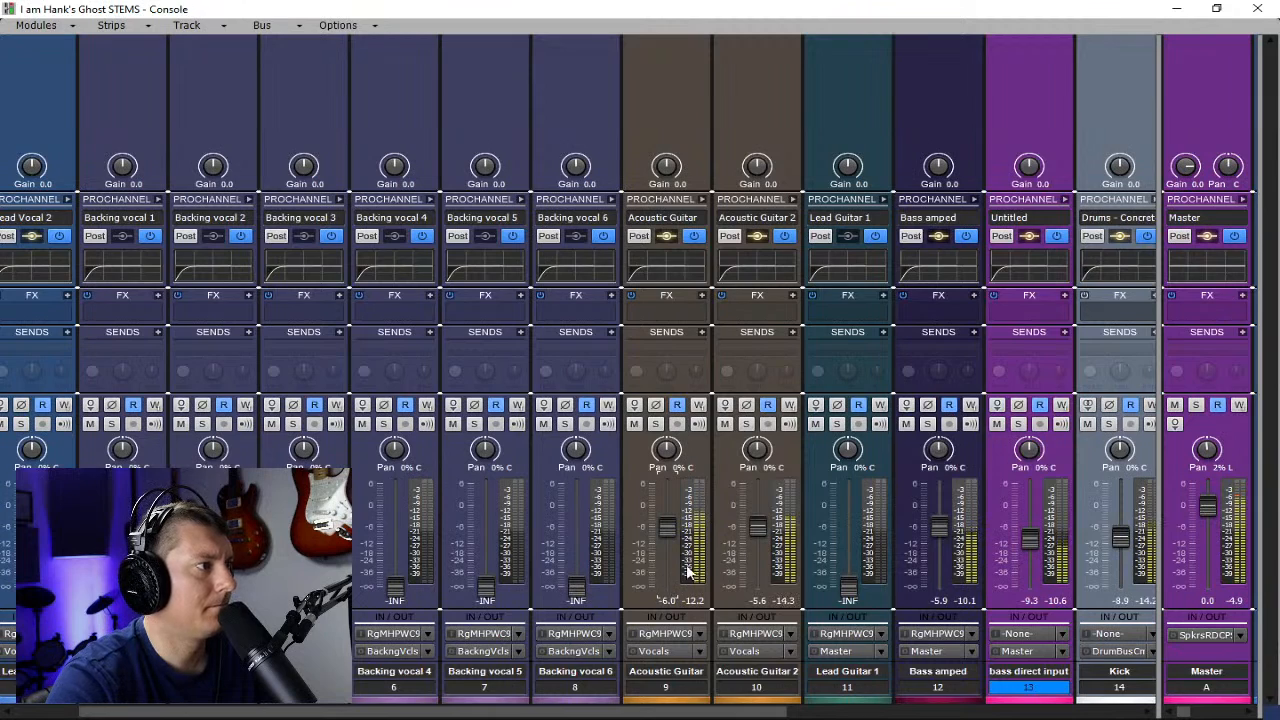
pyautogui.moveTo(666, 528); pyautogui.dragTo(666, 530)
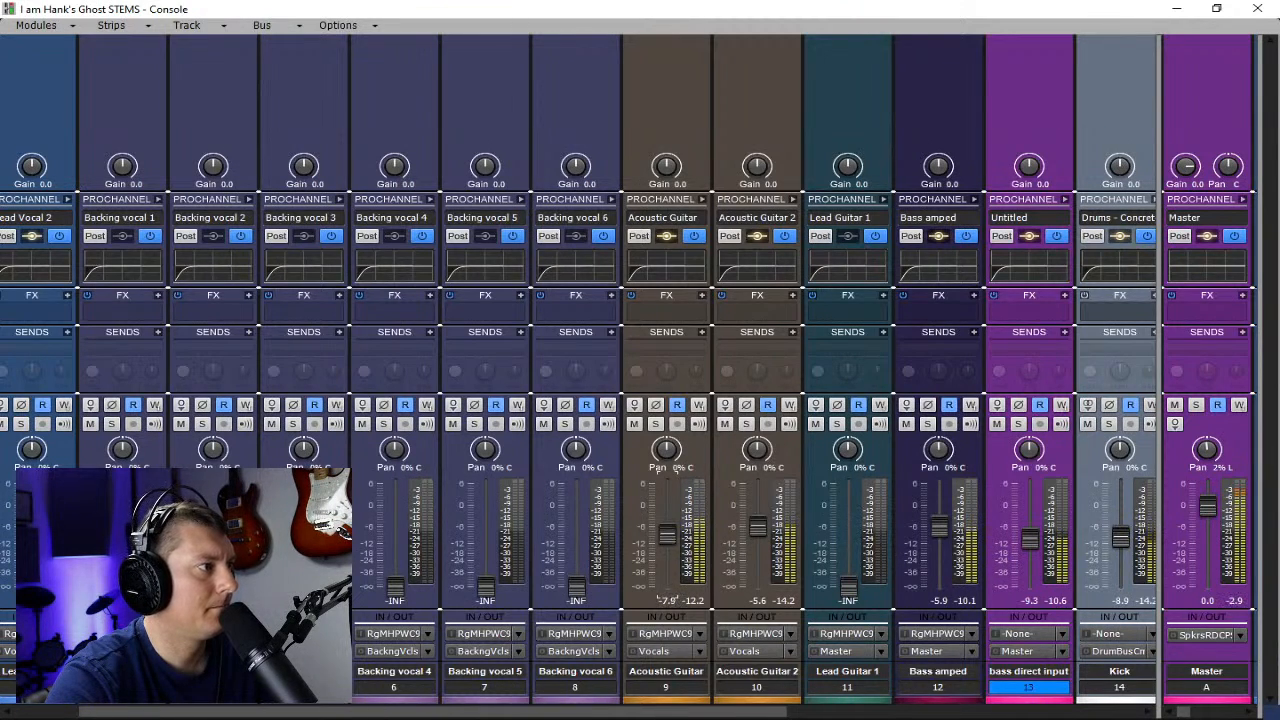
pyautogui.moveTo(757, 531); pyautogui.dragTo(757, 534)
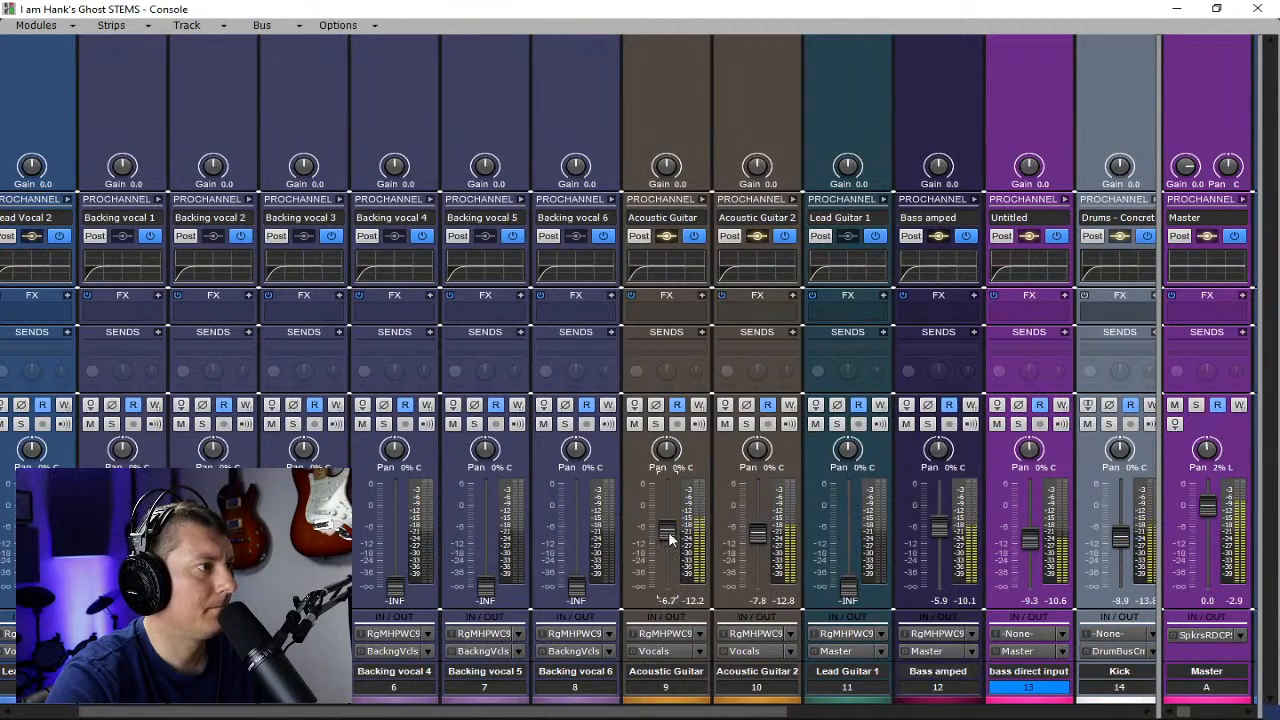
pyautogui.moveTo(758, 536)
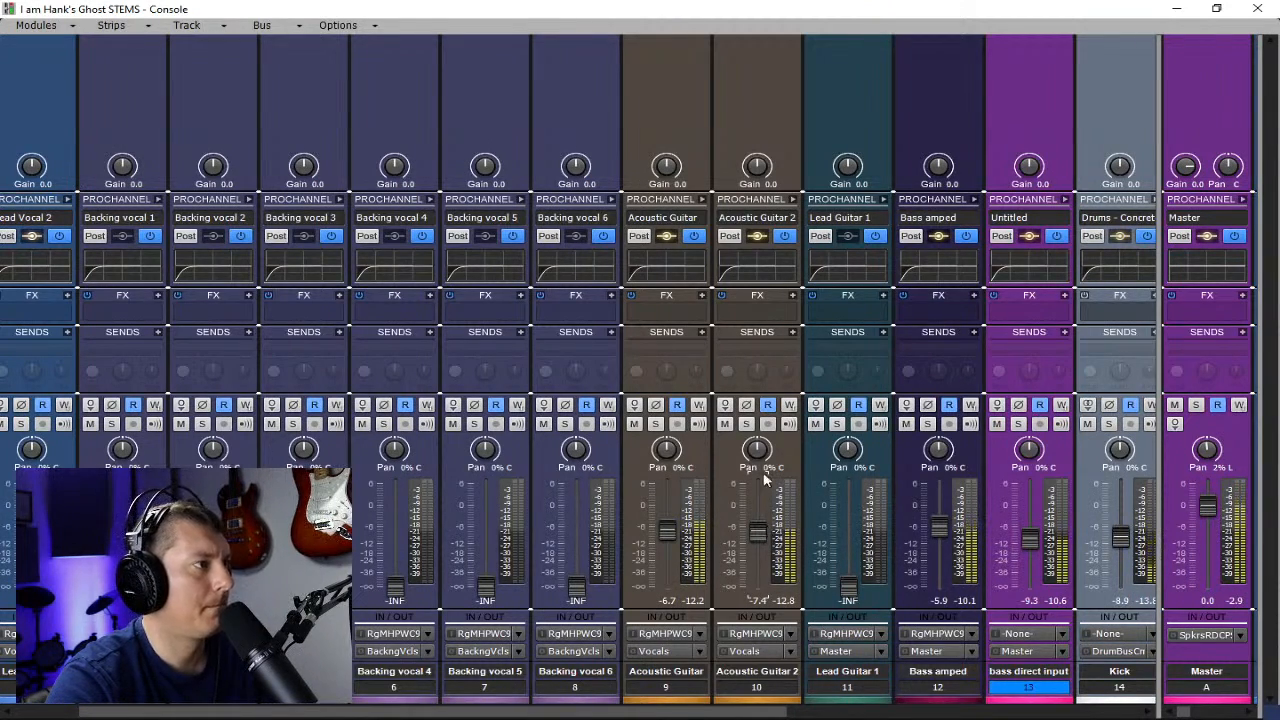
# - Solo both acoustic guitar tracks for listening, stop playback and minimize the Console
pyautogui.click(746, 424)
pyautogui.click(658, 424)
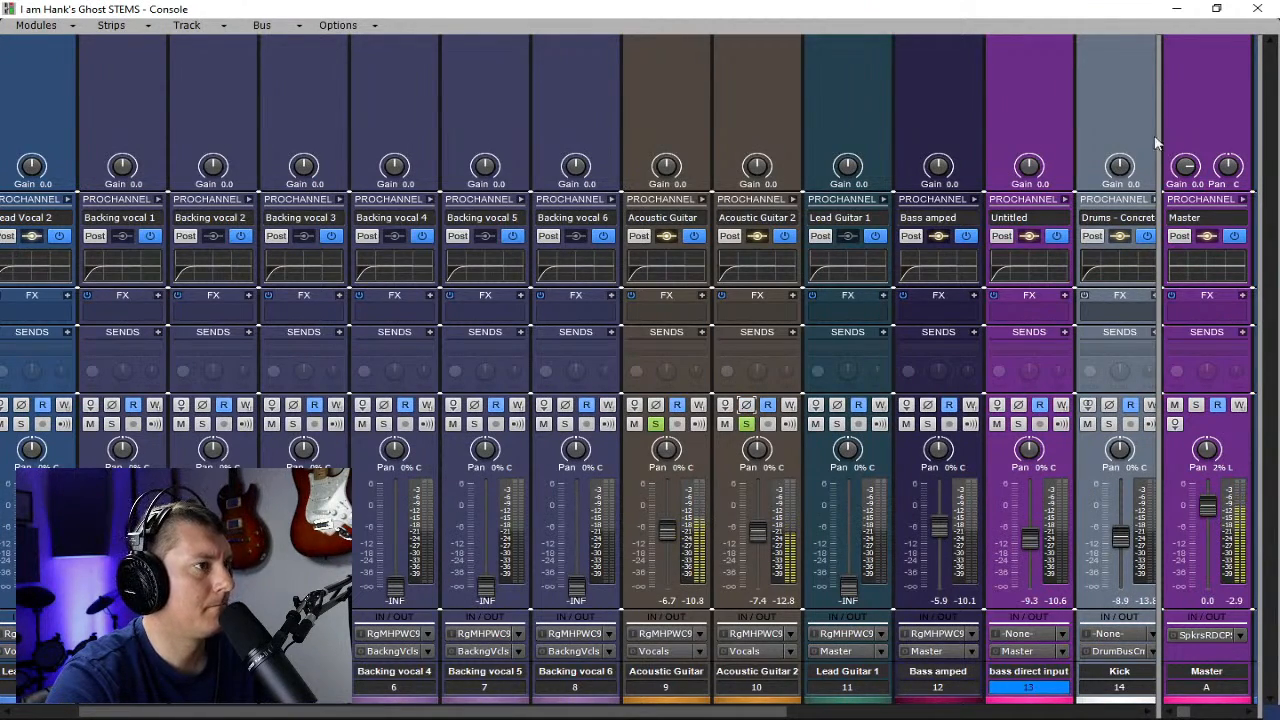
pyautogui.click(1176, 9)
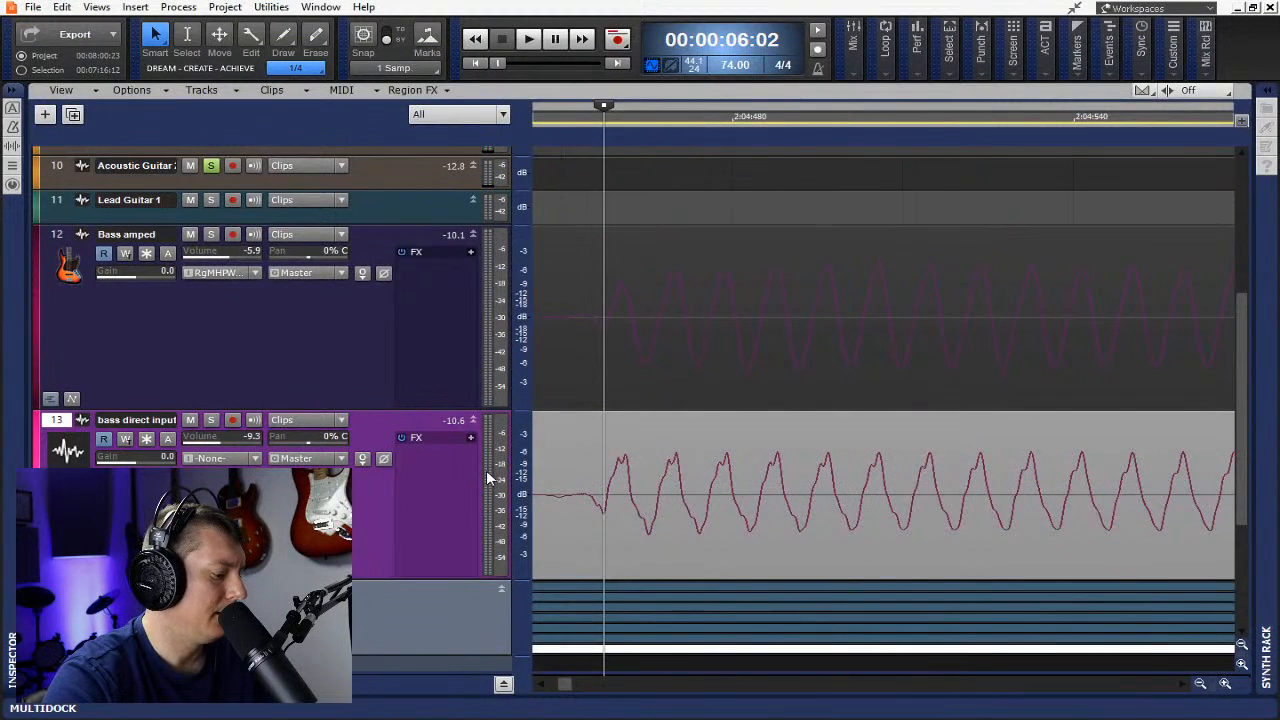
# - Enlarge the Acoustic Guitar and Acoustic Guitar 2 tracks in height so their waveforms can be compared in detail
pyautogui.scroll(5, 560, 475)
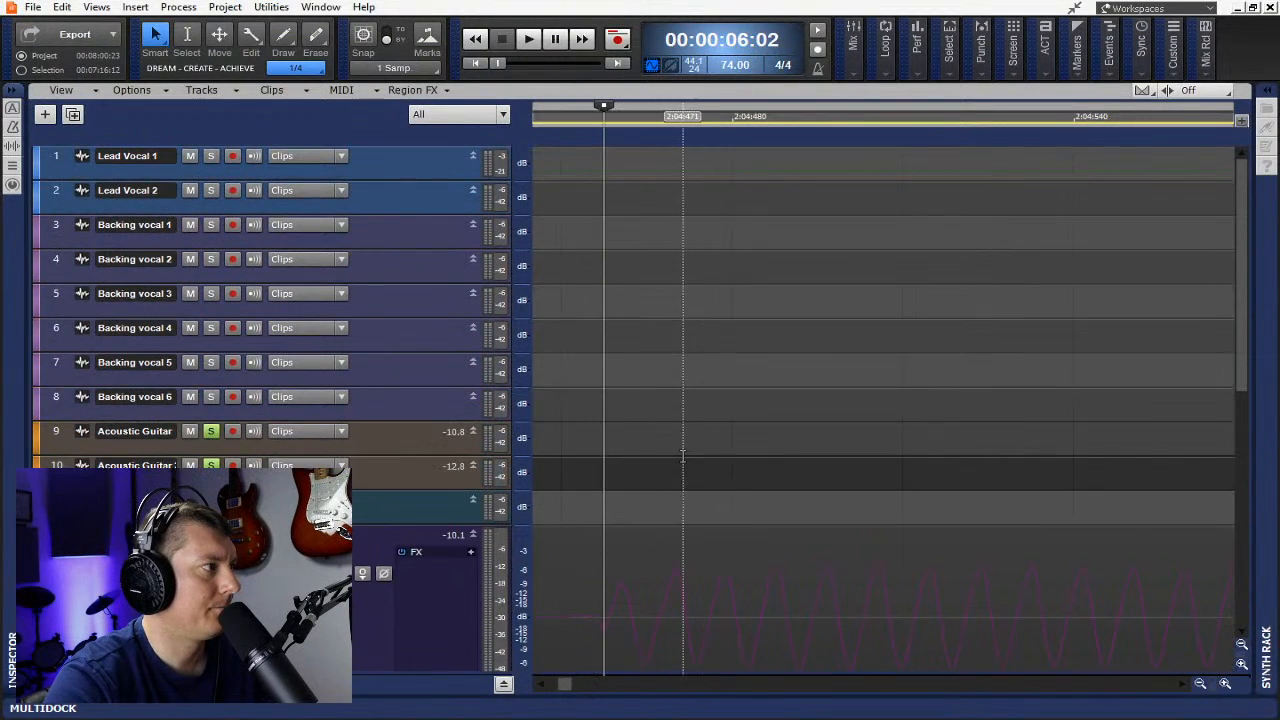
pyautogui.moveTo(563, 683); pyautogui.dragTo(598, 683)
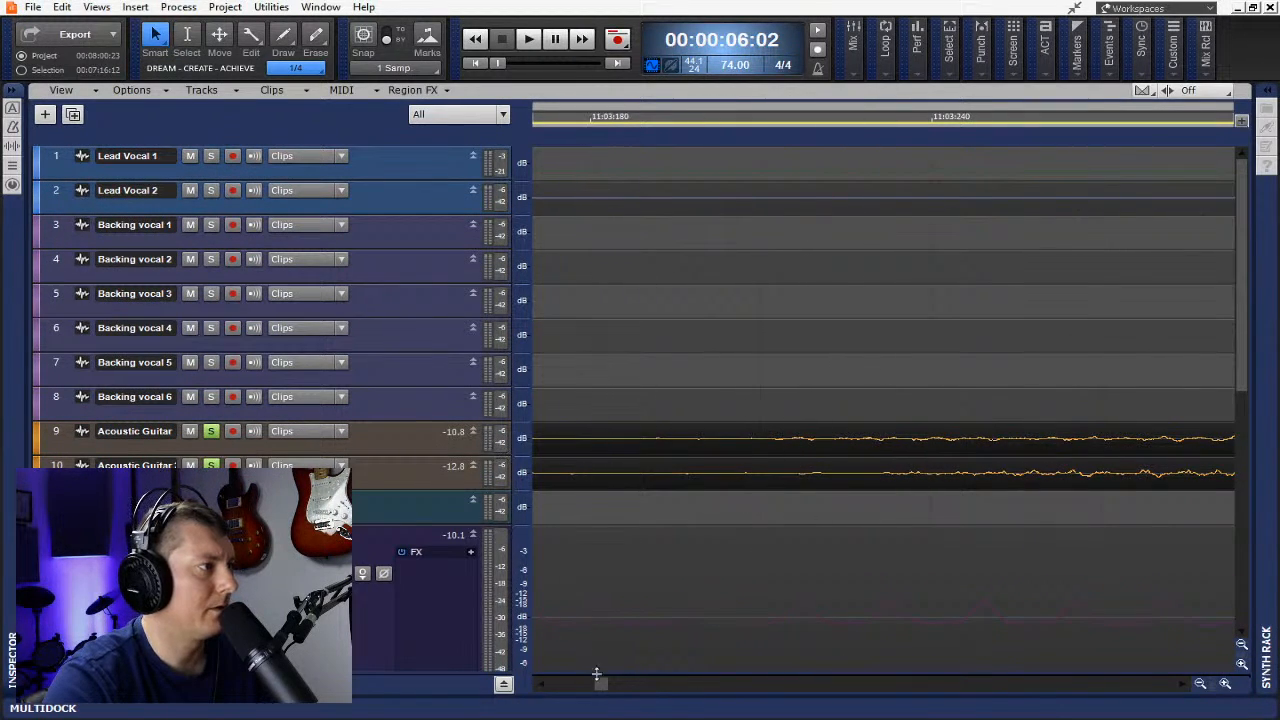
pyautogui.moveTo(600, 683); pyautogui.dragTo(626, 684)
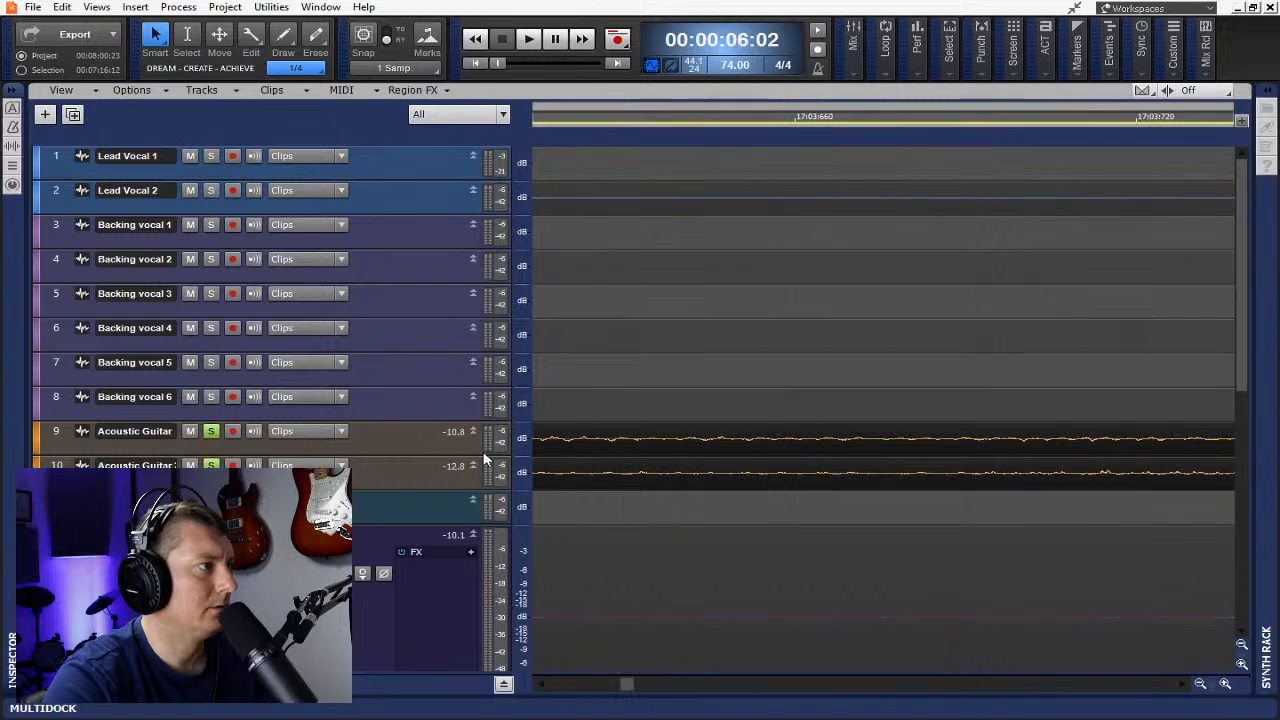
pyautogui.moveTo(461, 457); pyautogui.dragTo(477, 565)
pyautogui.scroll(-1, 470, 490)
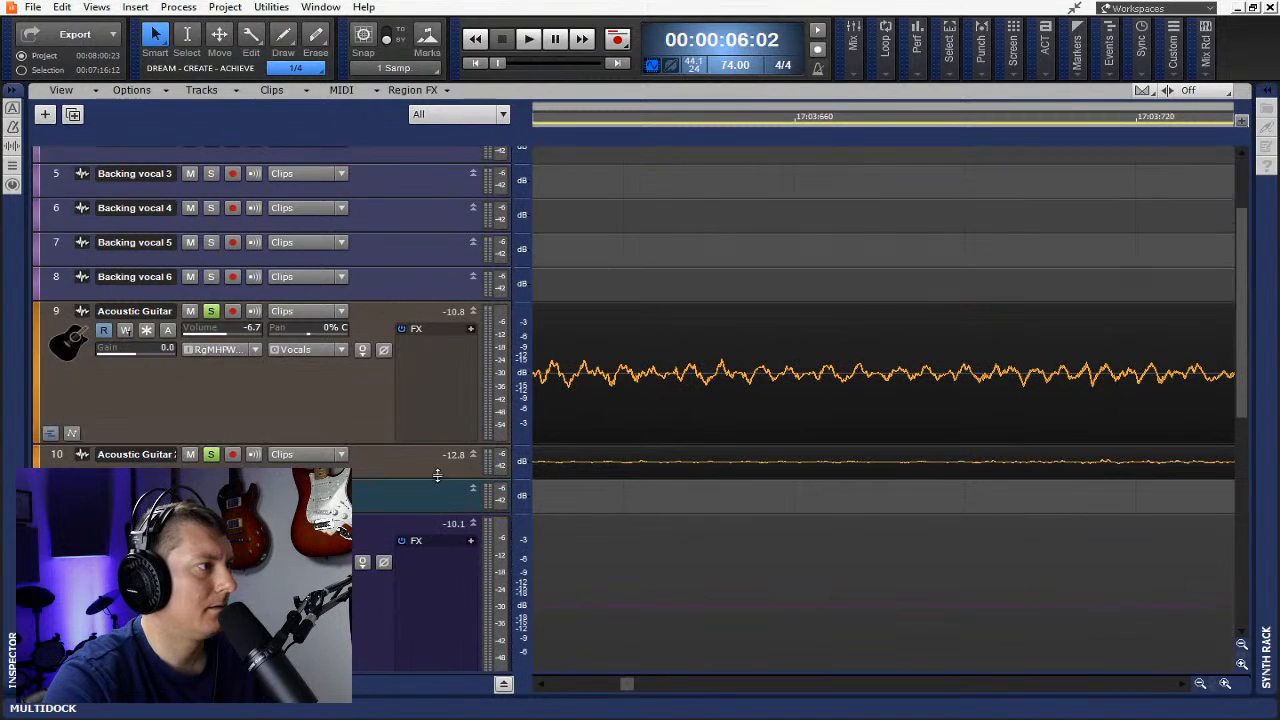
pyautogui.moveTo(437, 476); pyautogui.dragTo(442, 666)
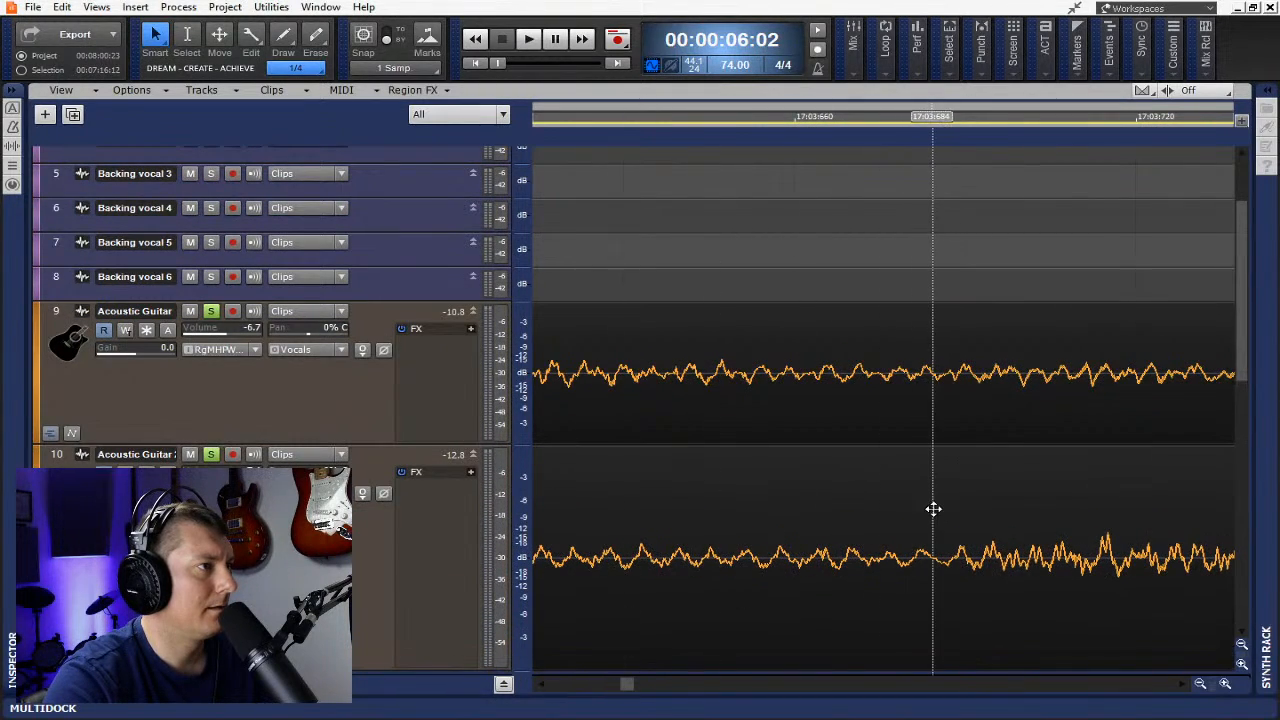
# - Compare the timing of the two acoustic guitar waveforms in measure 17 and at their clip starts in measure 3
pyautogui.click(960, 552)
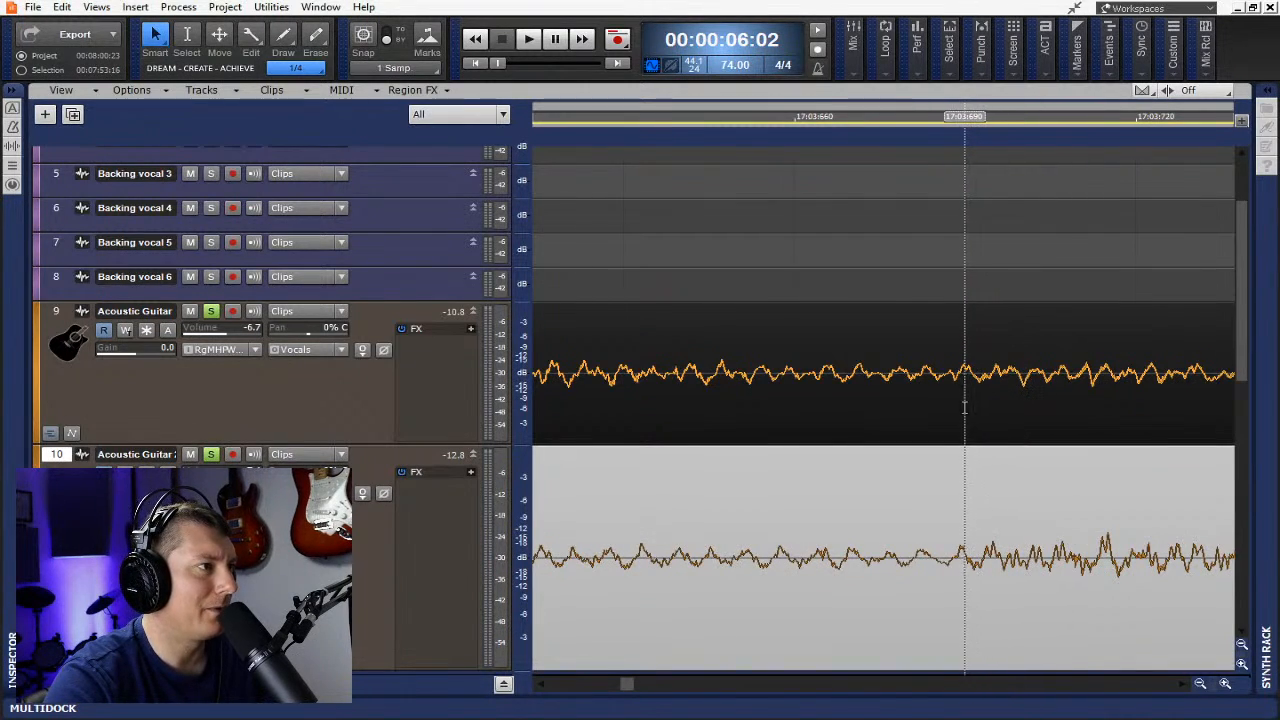
pyautogui.click(963, 405)
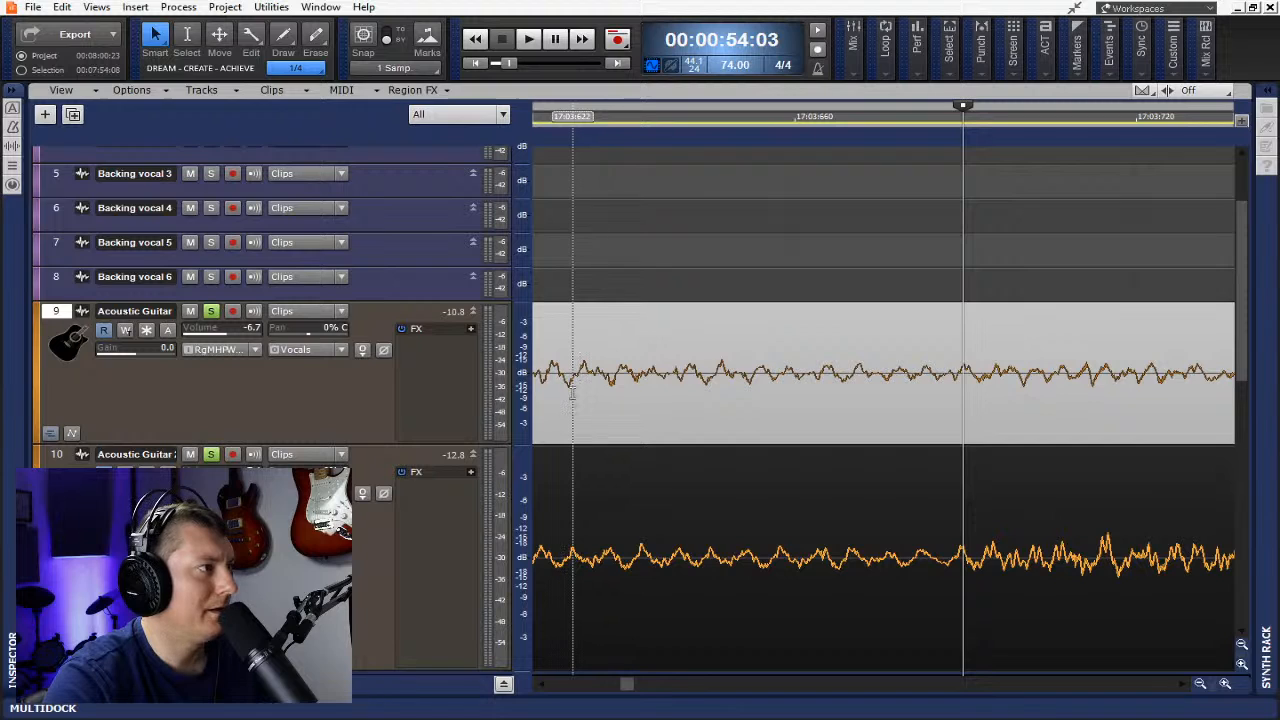
pyautogui.moveTo(628, 685); pyautogui.dragTo(565, 694)
pyautogui.scroll(-3, 738, 617)
pyautogui.scroll(-2, 738, 617)
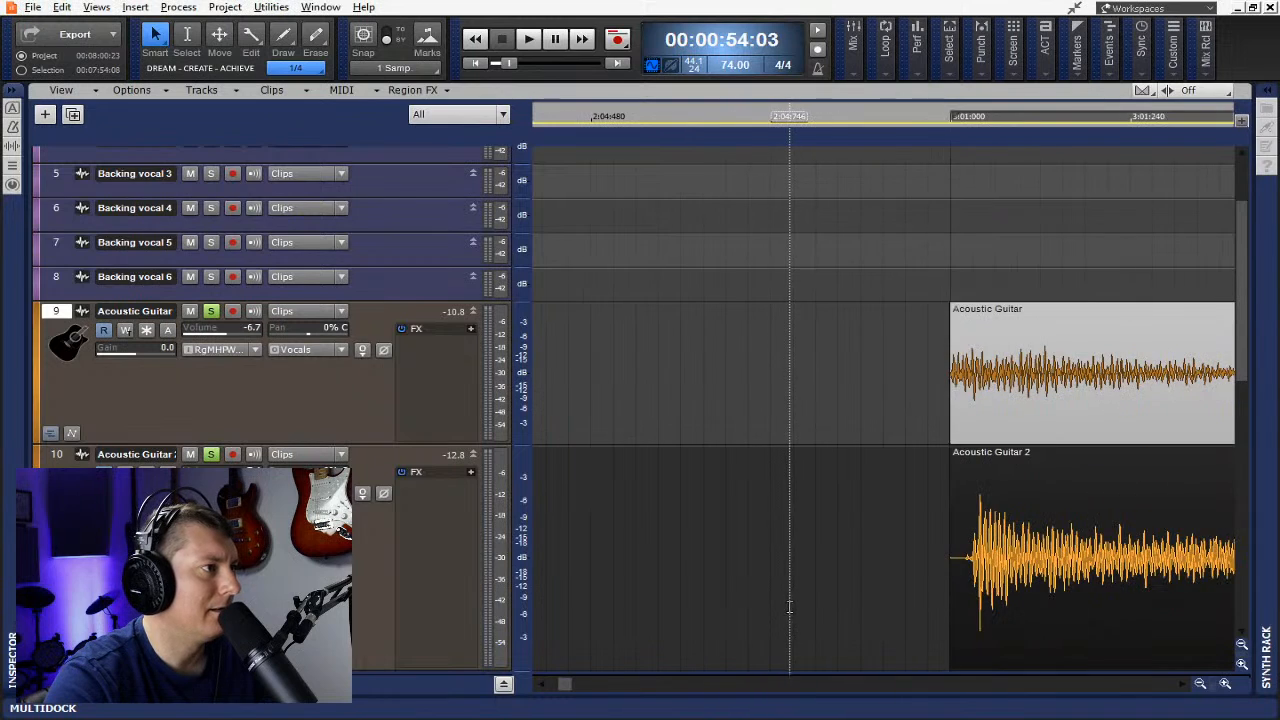
pyautogui.click(977, 125)
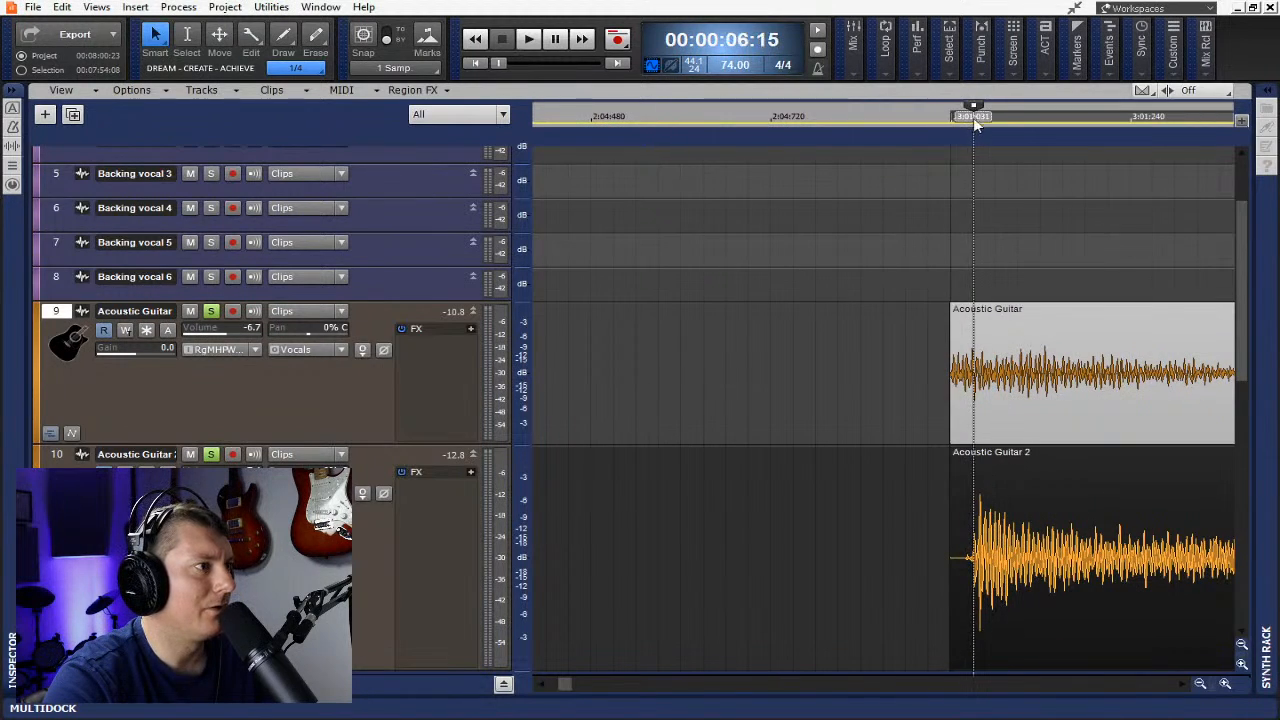
pyautogui.scroll(3, 1000, 514)
pyautogui.scroll(1, 1005, 518)
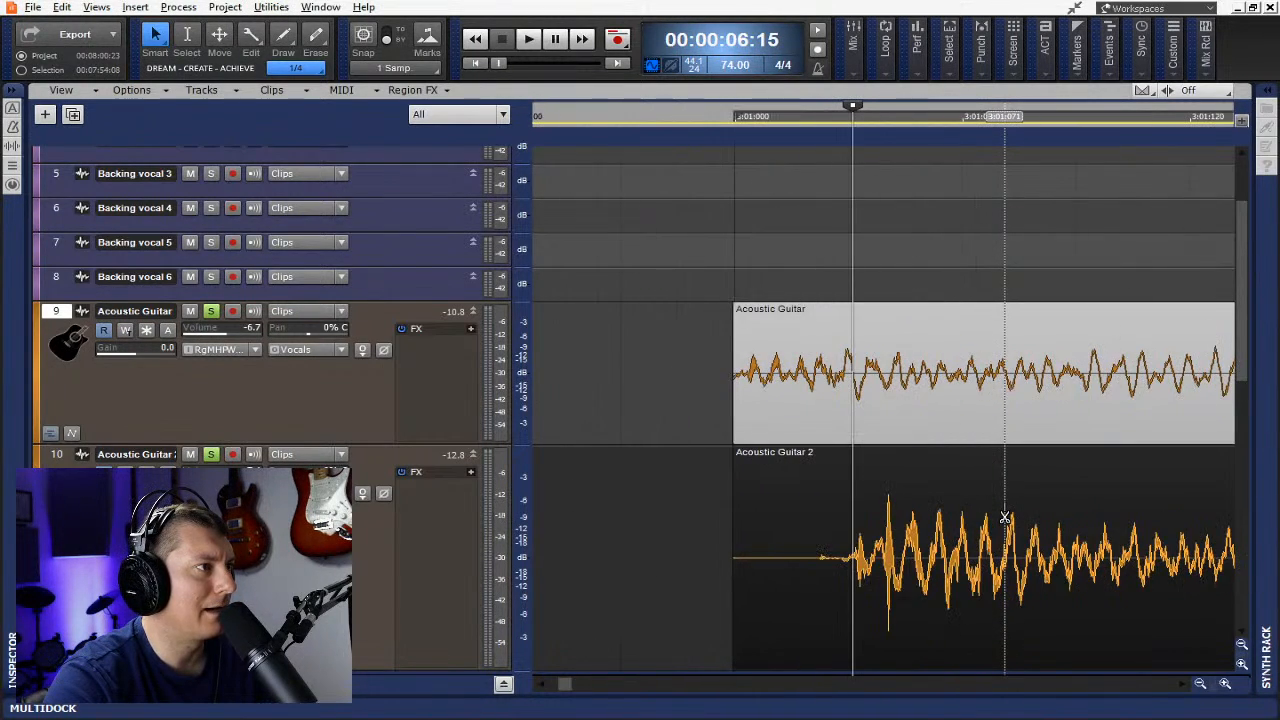
pyautogui.scroll(1, 1005, 518)
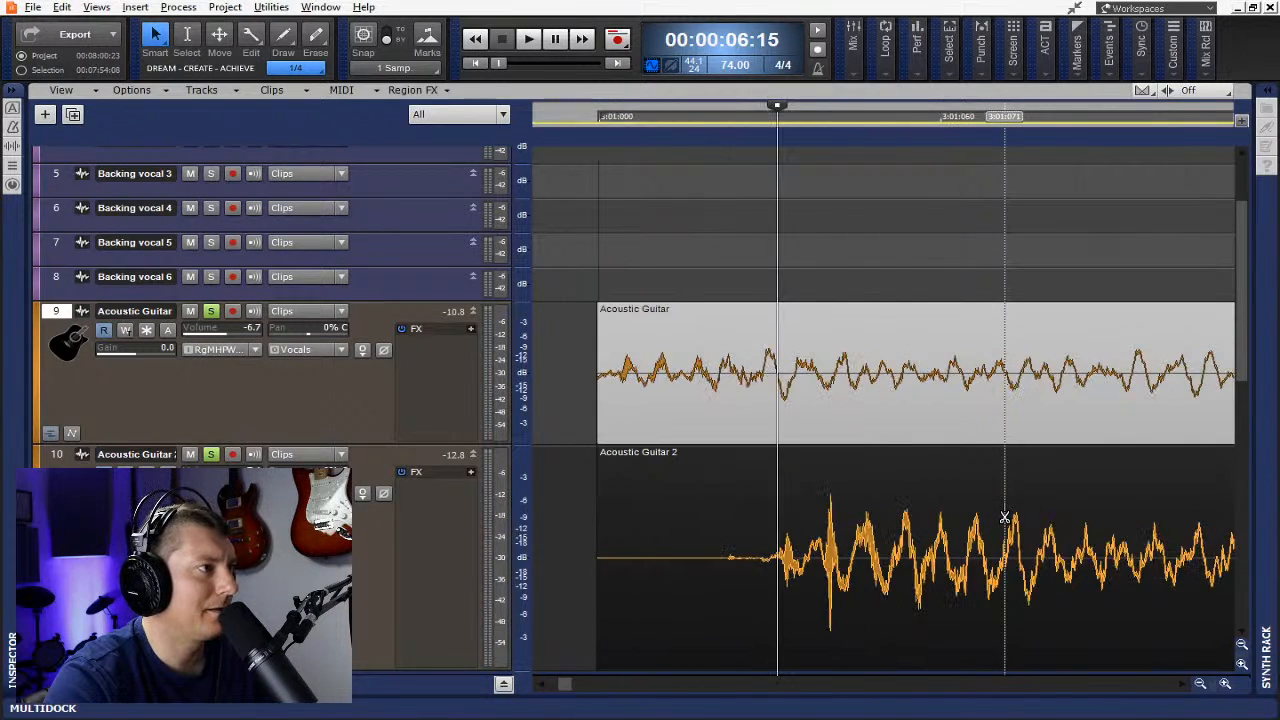
pyautogui.scroll(1, 1005, 518)
pyautogui.scroll(-1, 1005, 518)
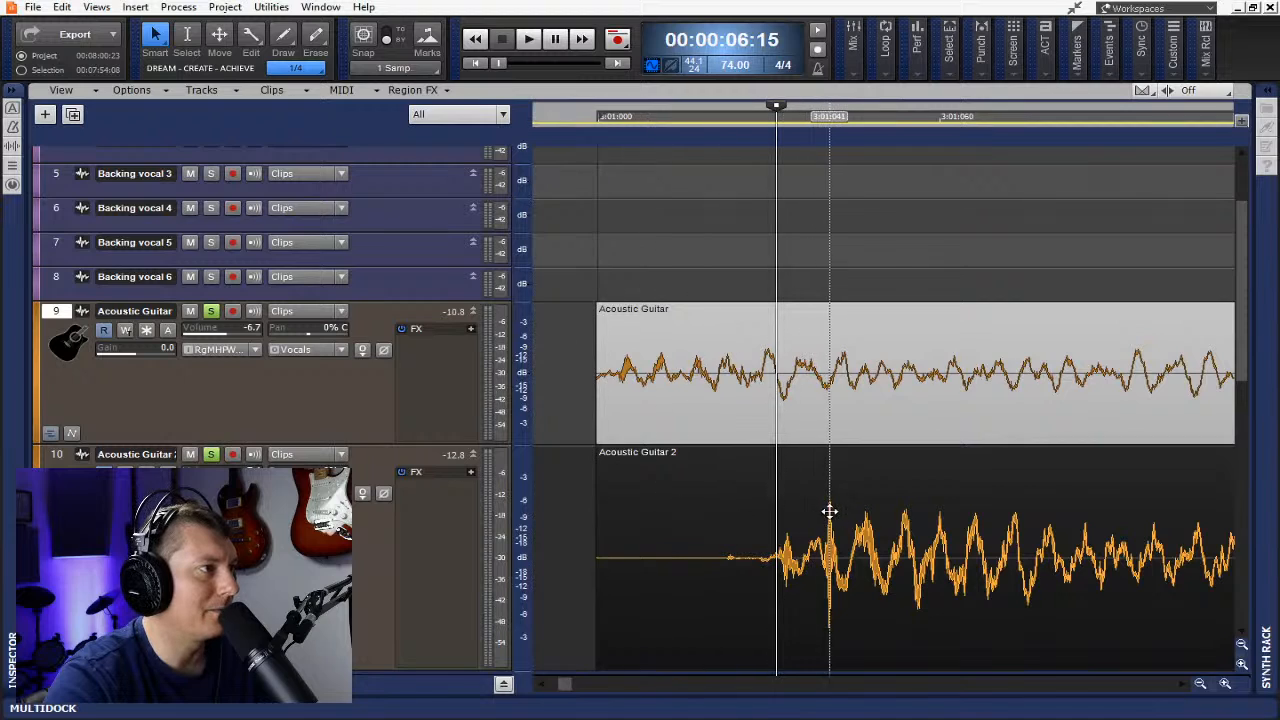
pyautogui.scroll(1, 816, 543)
pyautogui.scroll(1, 822, 560)
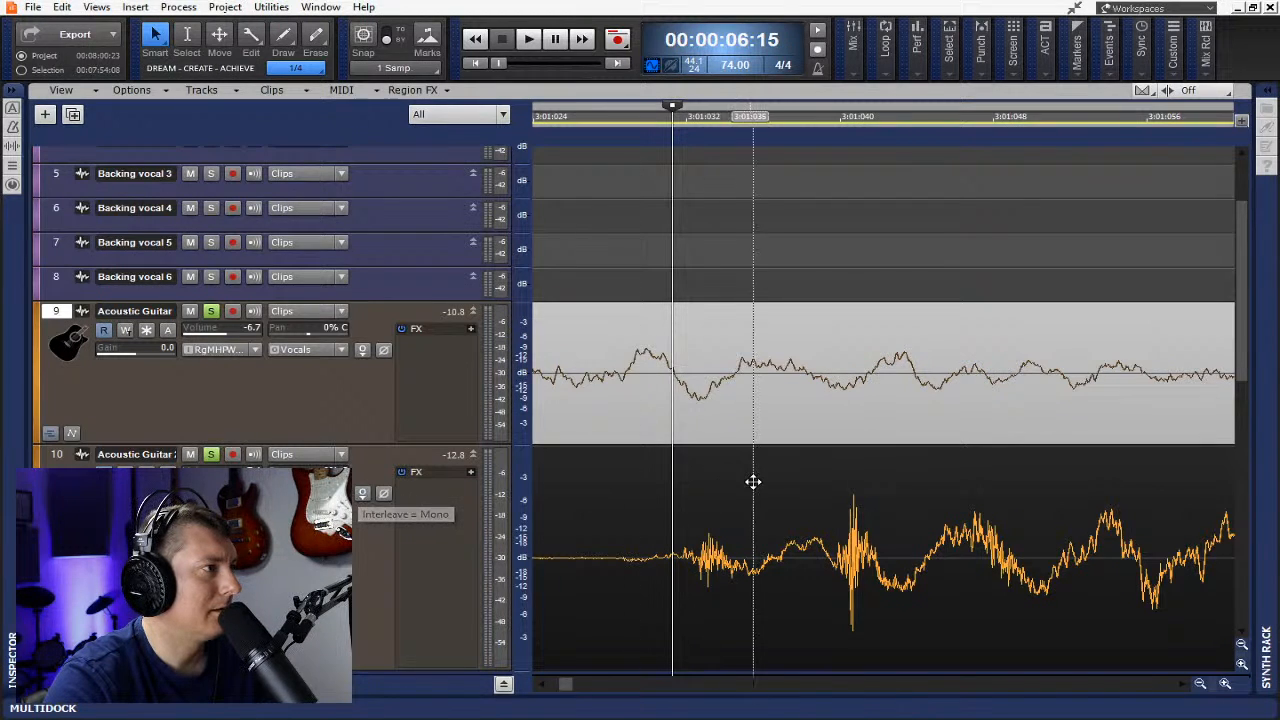
# - Examine how the attacks of both acoustic guitars line up on the strum near beat 2 of measure 3
pyautogui.scroll(-5, 747, 502)
pyautogui.scroll(-3, 747, 502)
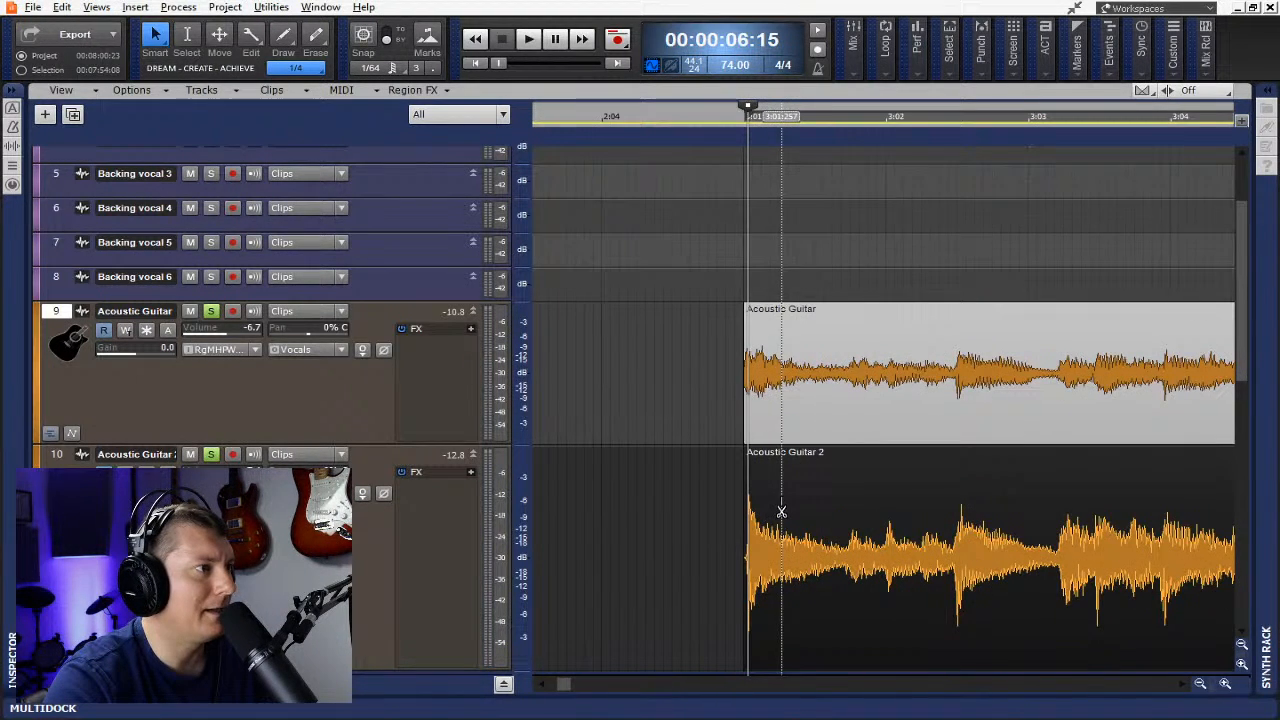
pyautogui.click(960, 510)
pyautogui.scroll(4, 975, 525)
pyautogui.scroll(5, 975, 525)
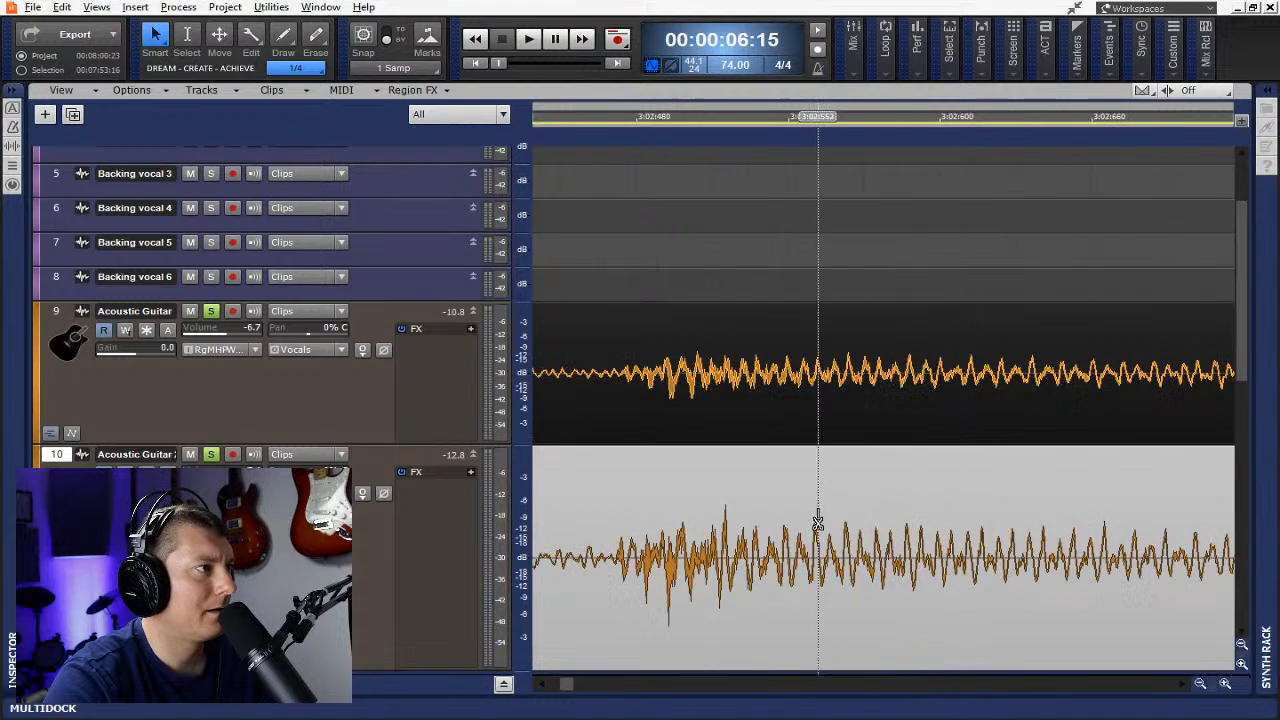
pyautogui.hscroll(-5, 705, 525)
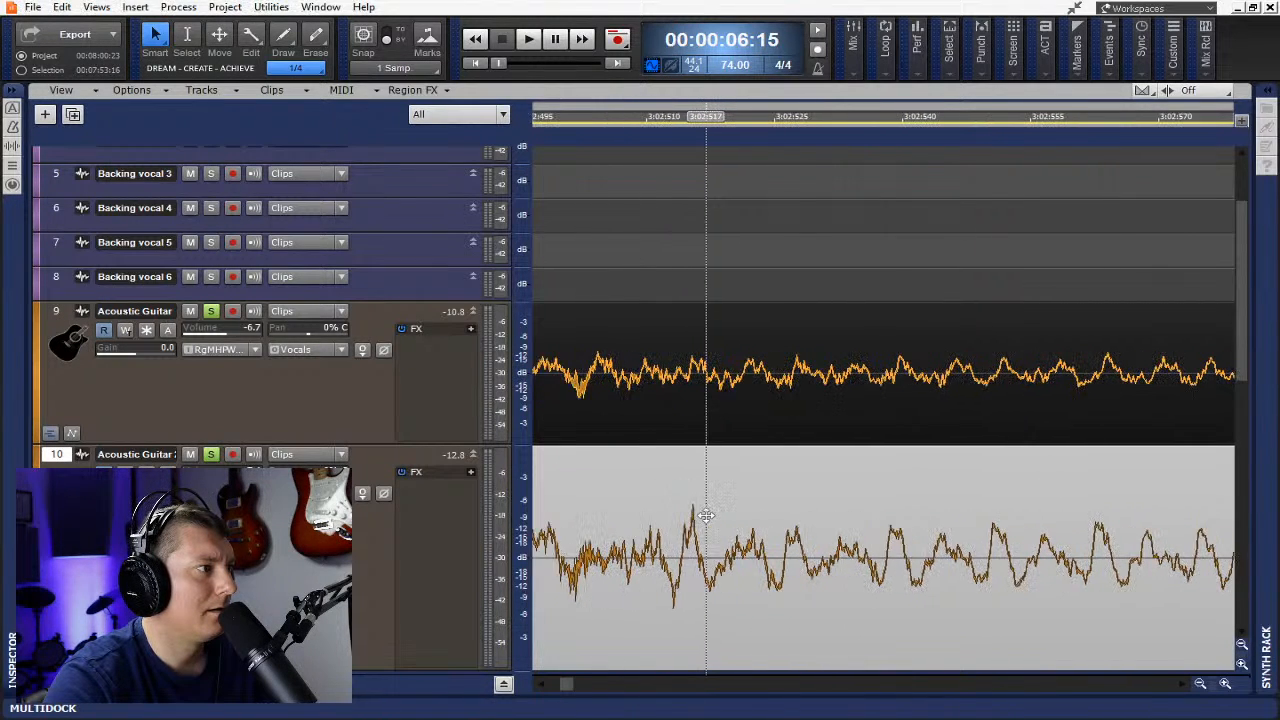
pyautogui.scroll(3, 812, 525)
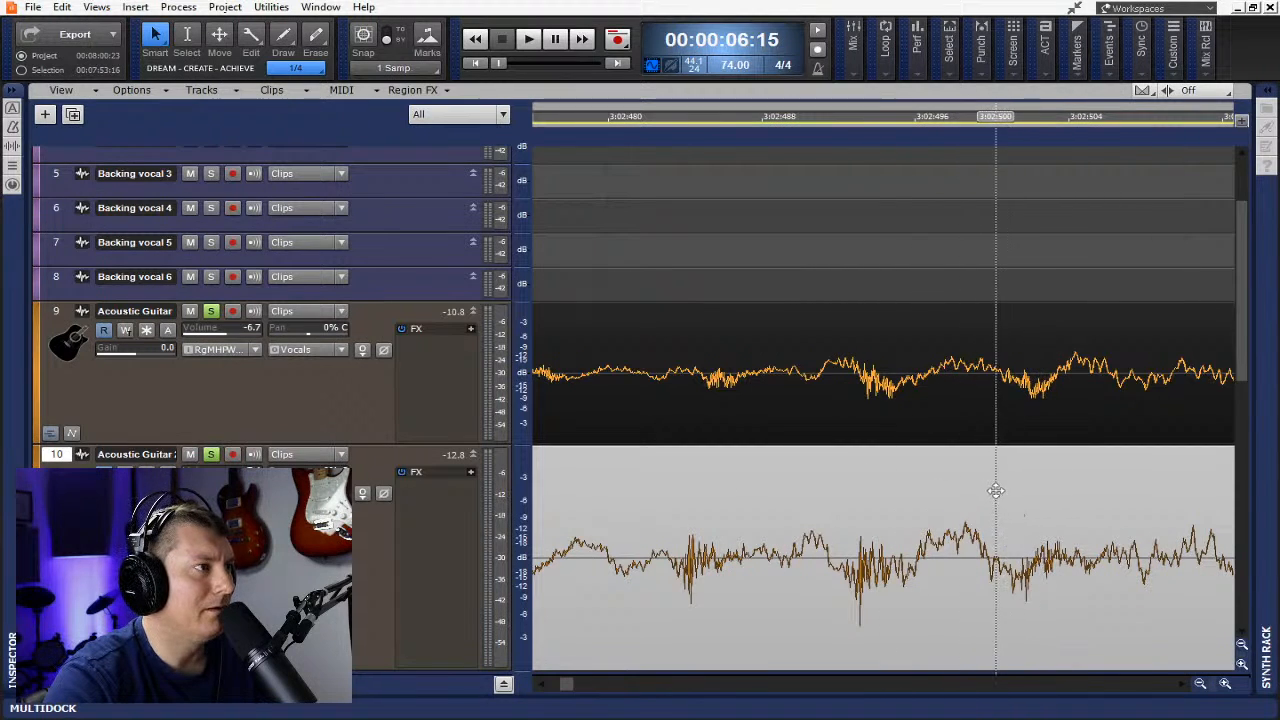
pyautogui.scroll(-5, 963, 486)
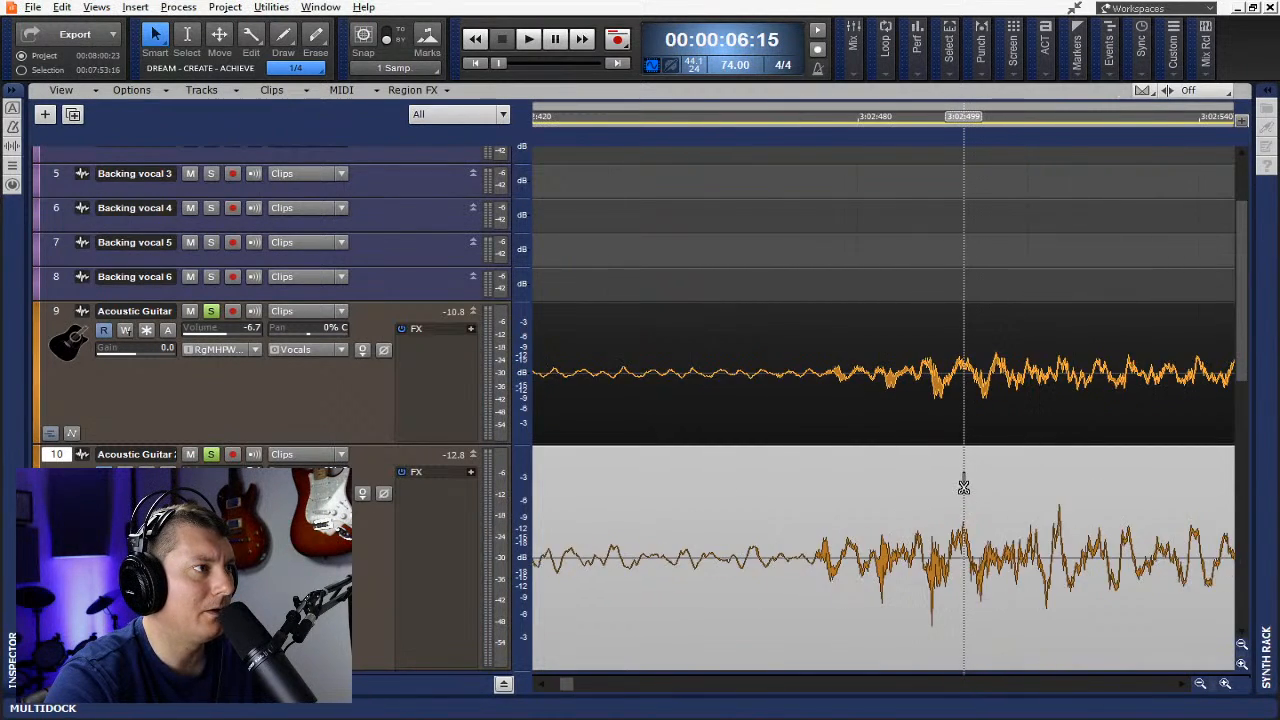
pyautogui.scroll(-2, 961, 486)
pyautogui.scroll(8, 961, 486)
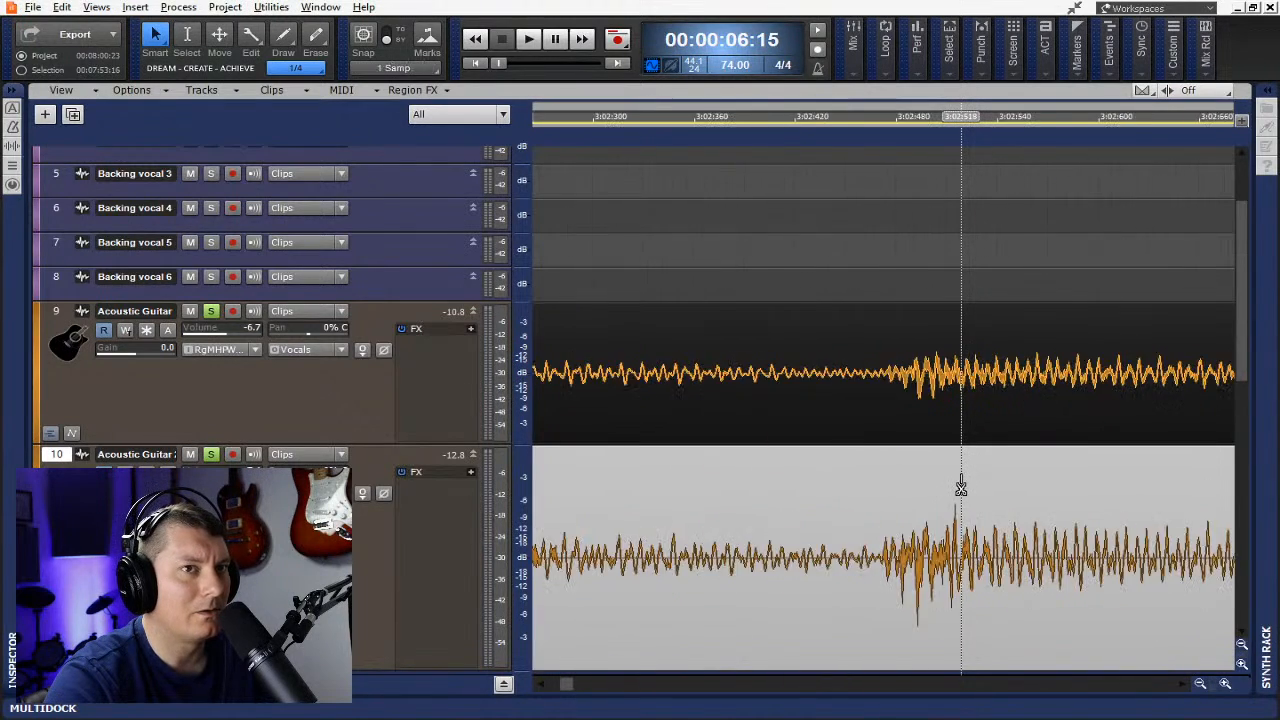
# - Check the waveform alignment of the two acoustic guitars on the strum in measure 5
pyautogui.scroll(-6, 961, 486)
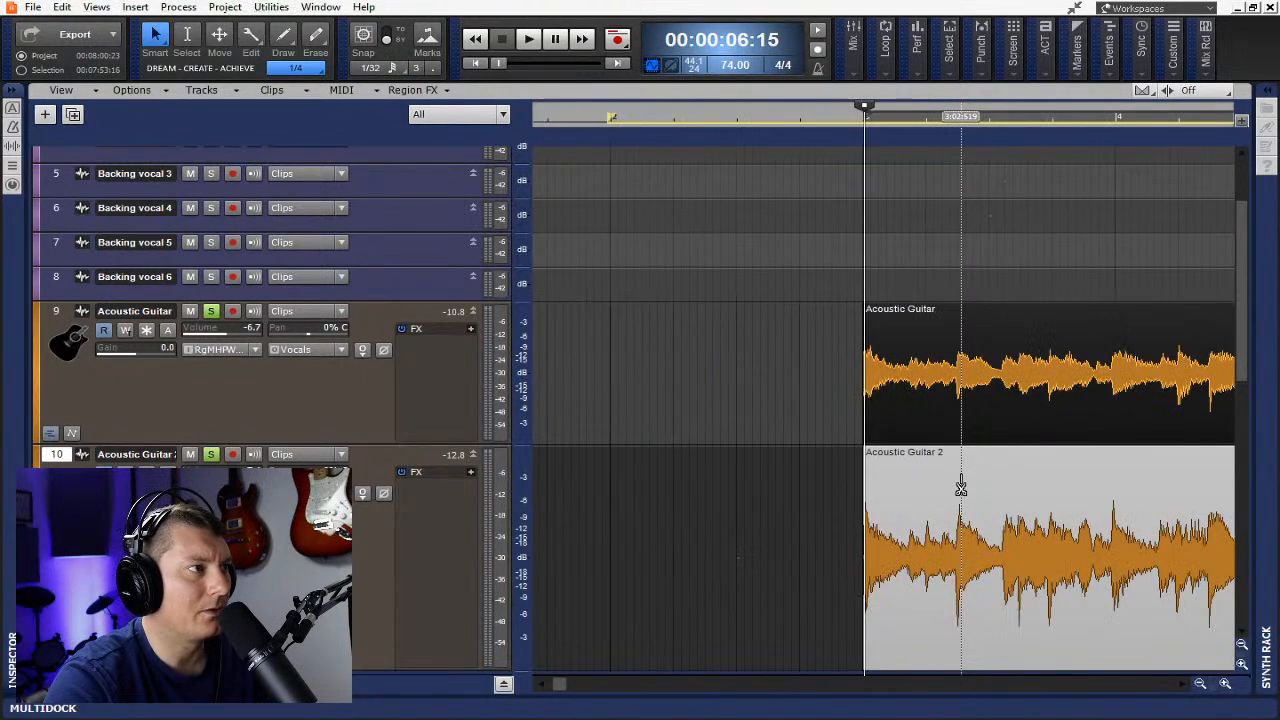
pyautogui.scroll(-1, 961, 486)
pyautogui.scroll(5, 958, 478)
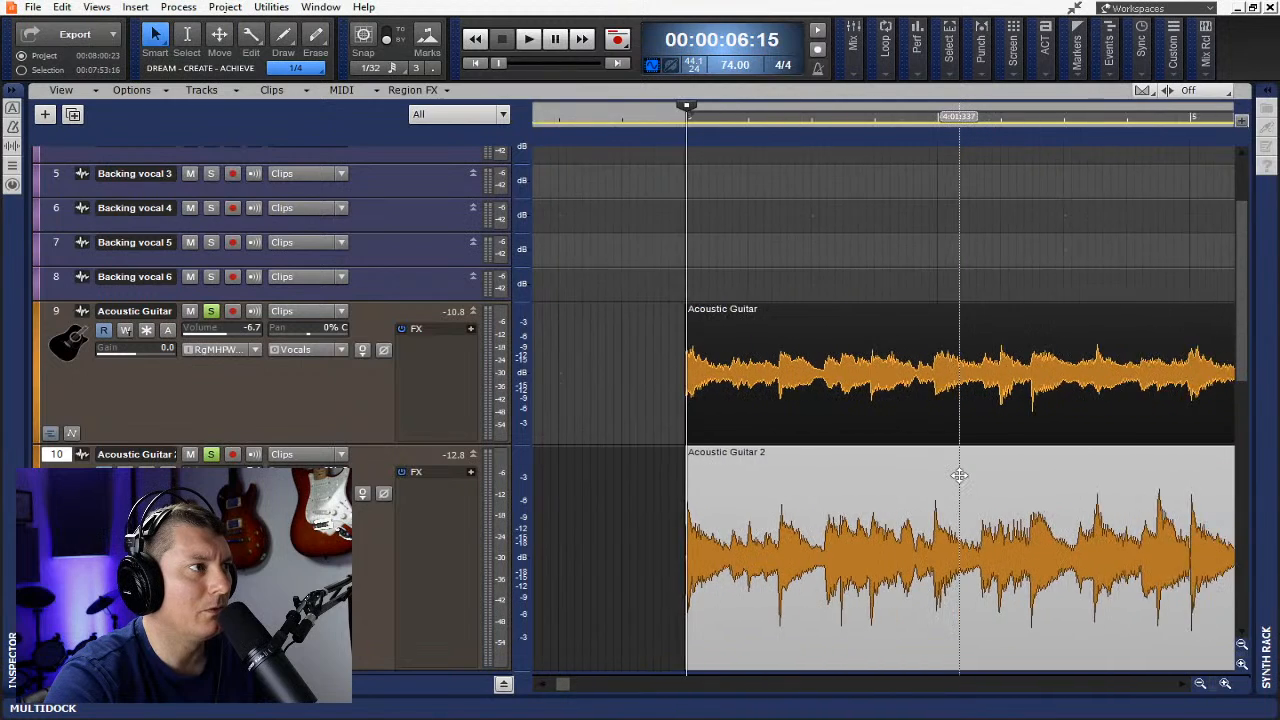
pyautogui.scroll(8, 958, 478)
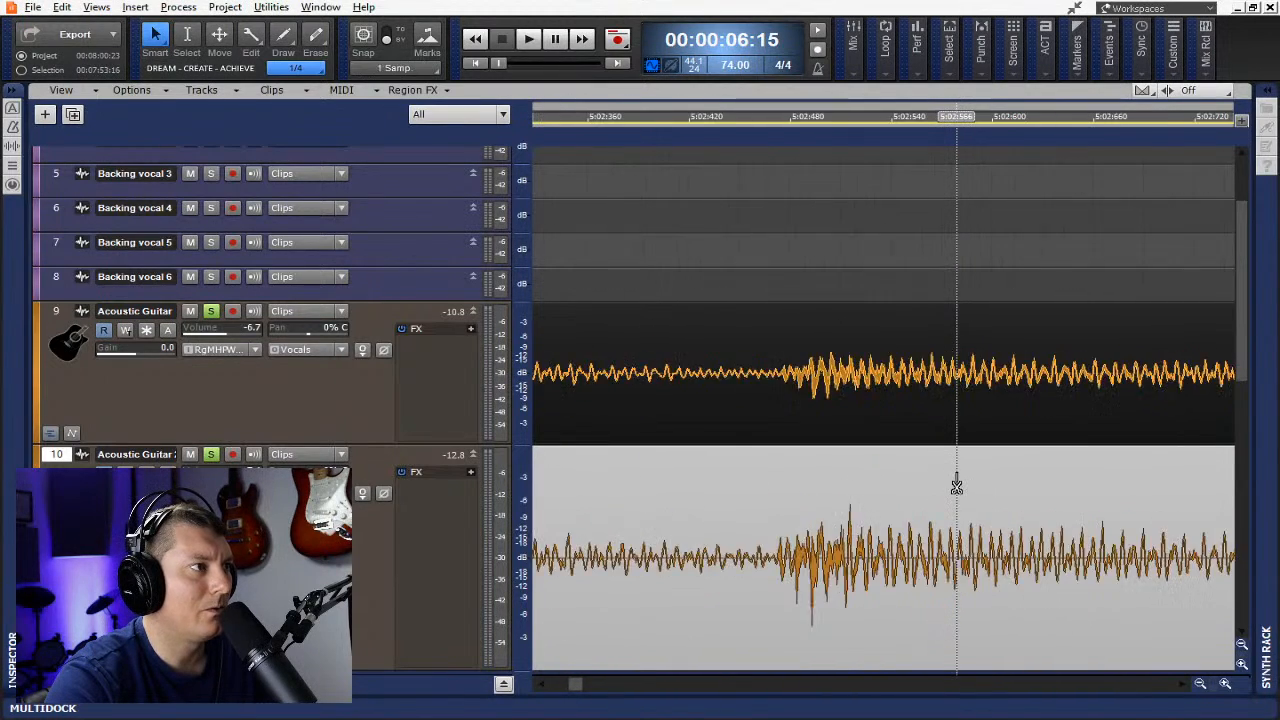
pyautogui.hscroll(3, 956, 480)
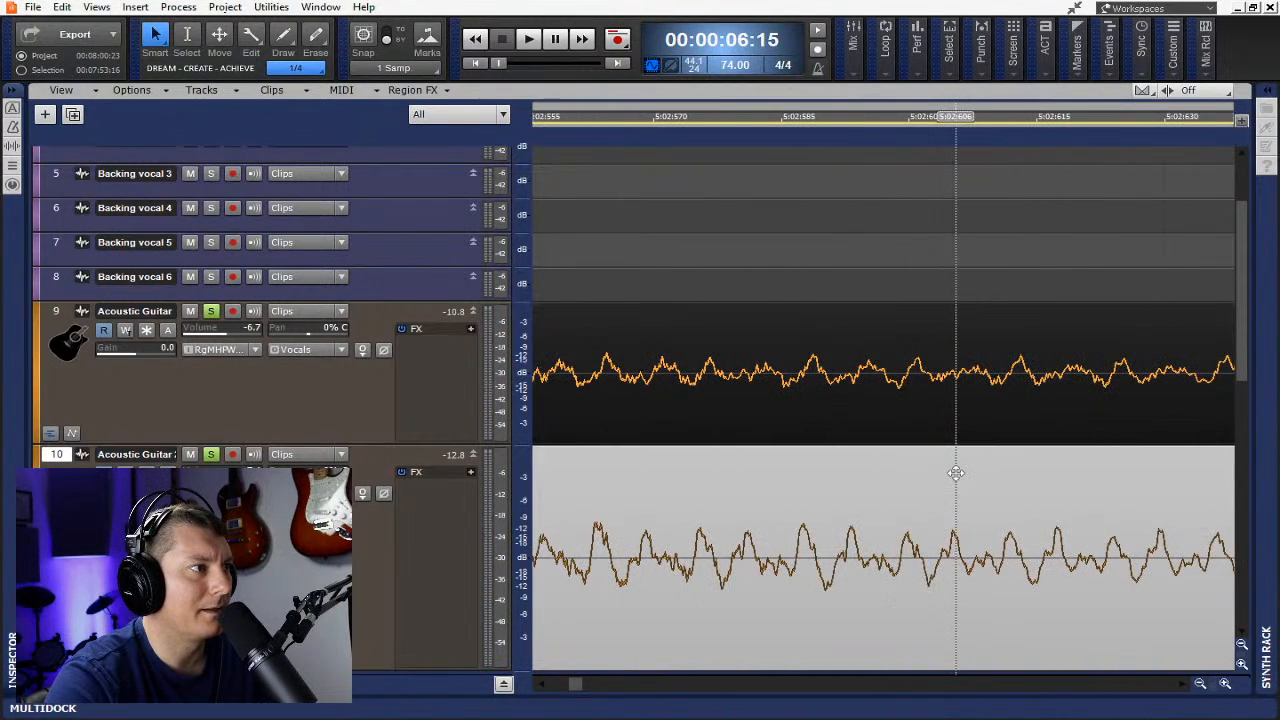
pyautogui.hscroll(1, 956, 474)
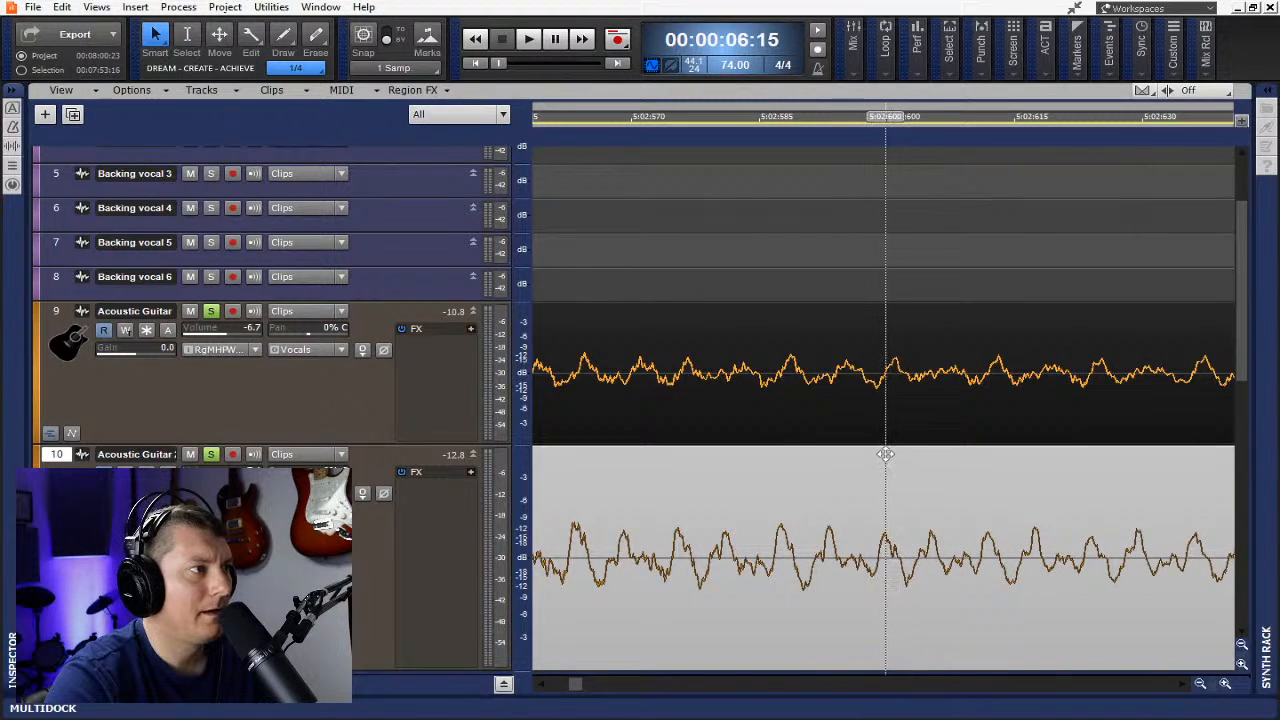
pyautogui.scroll(-10, 885, 458)
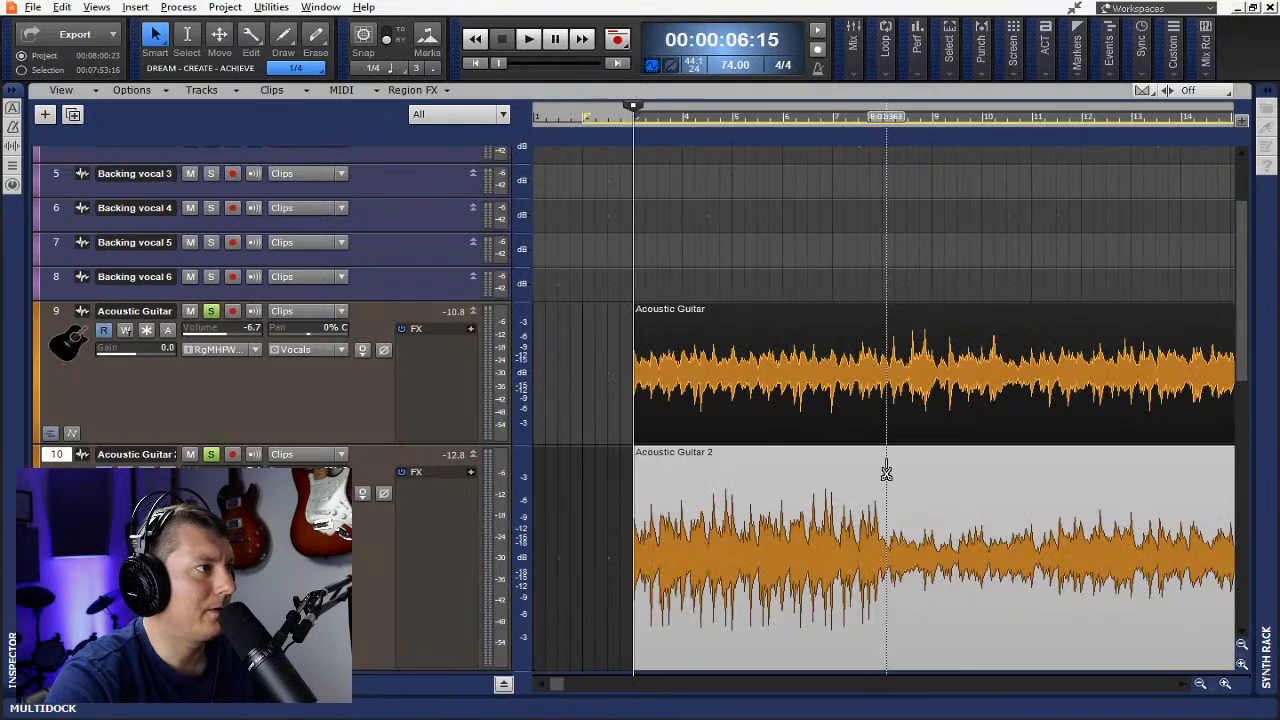
# - Unsolo both acoustic guitar tracks and bring back the Console to continue balancing levels
pyautogui.click(210, 313)
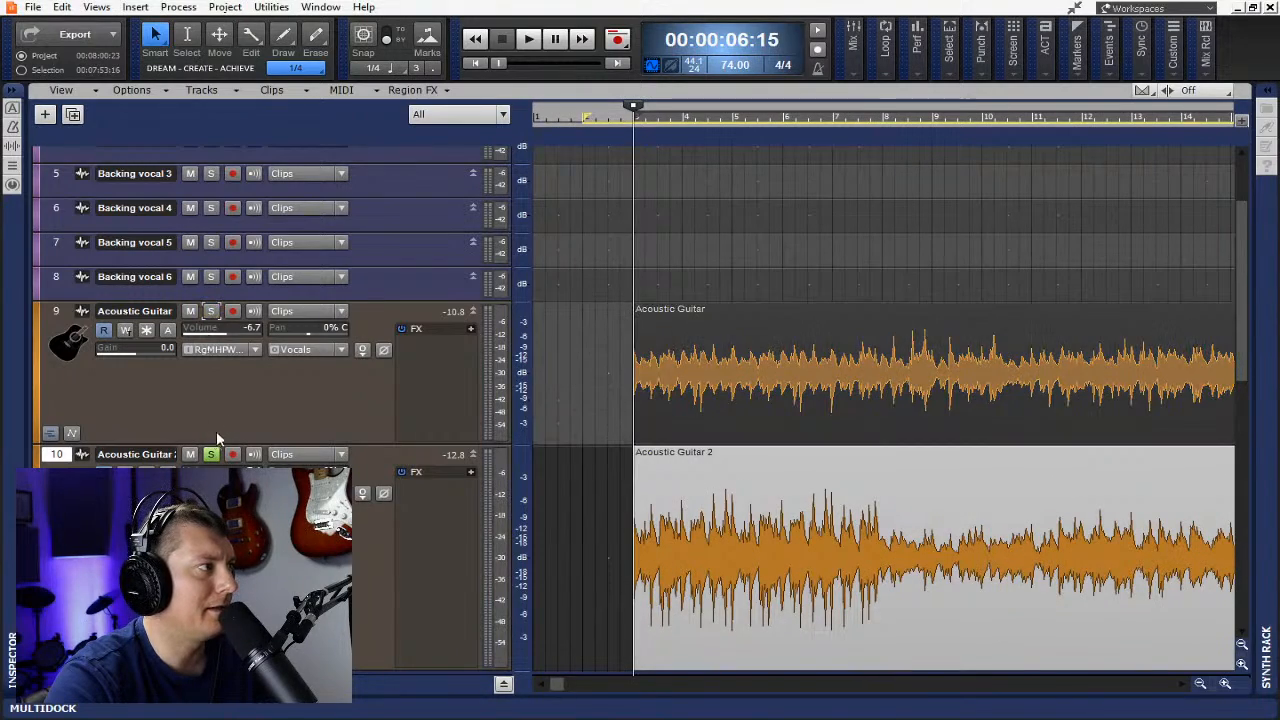
pyautogui.click(210, 455)
pyautogui.hotkey('alt', '2')
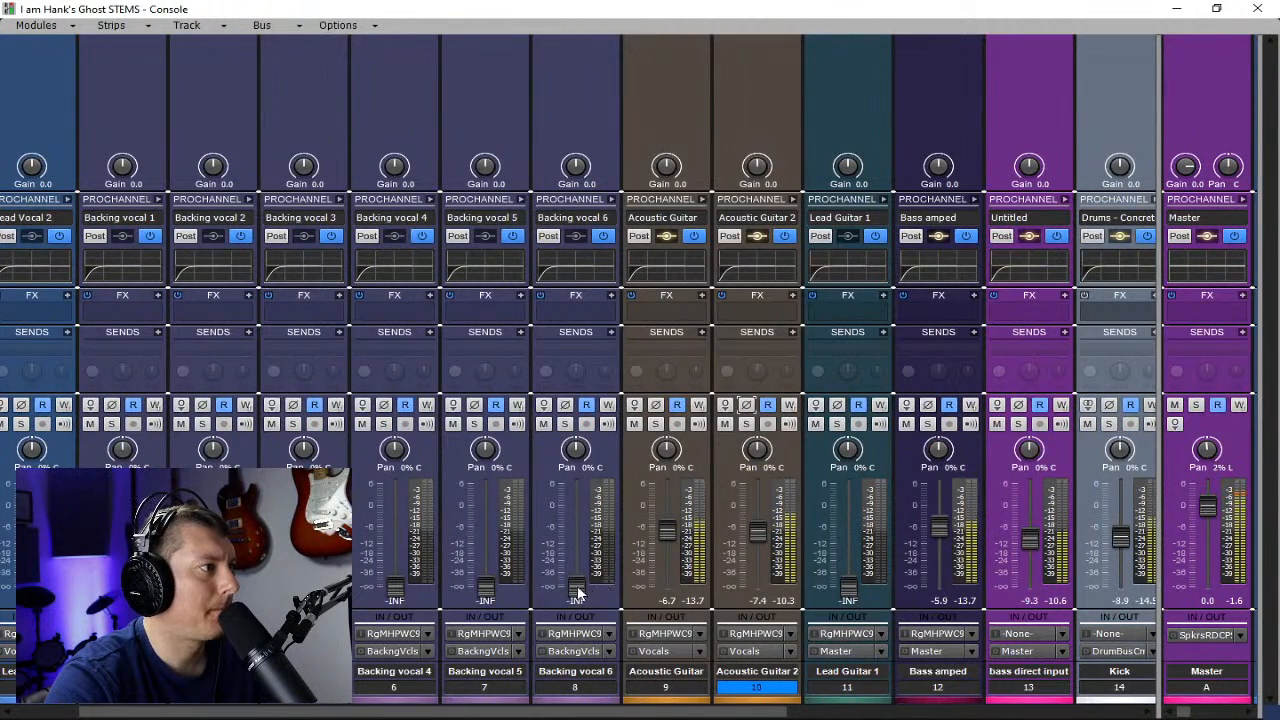
# - Raise the volume faders of Backing vocal 6, Backing vocal 5 and Backing vocal 4 to -9.0 dB
pyautogui.moveTo(578, 594); pyautogui.dragTo(578, 552)
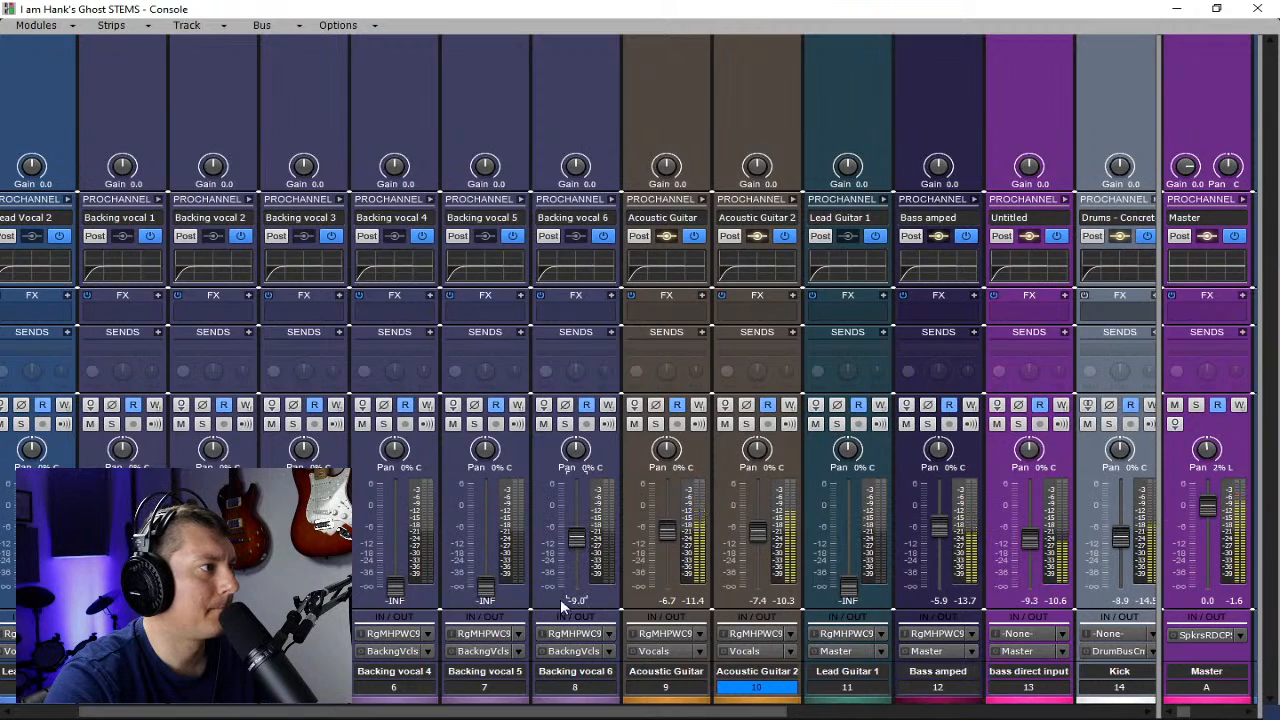
pyautogui.click(508, 690)
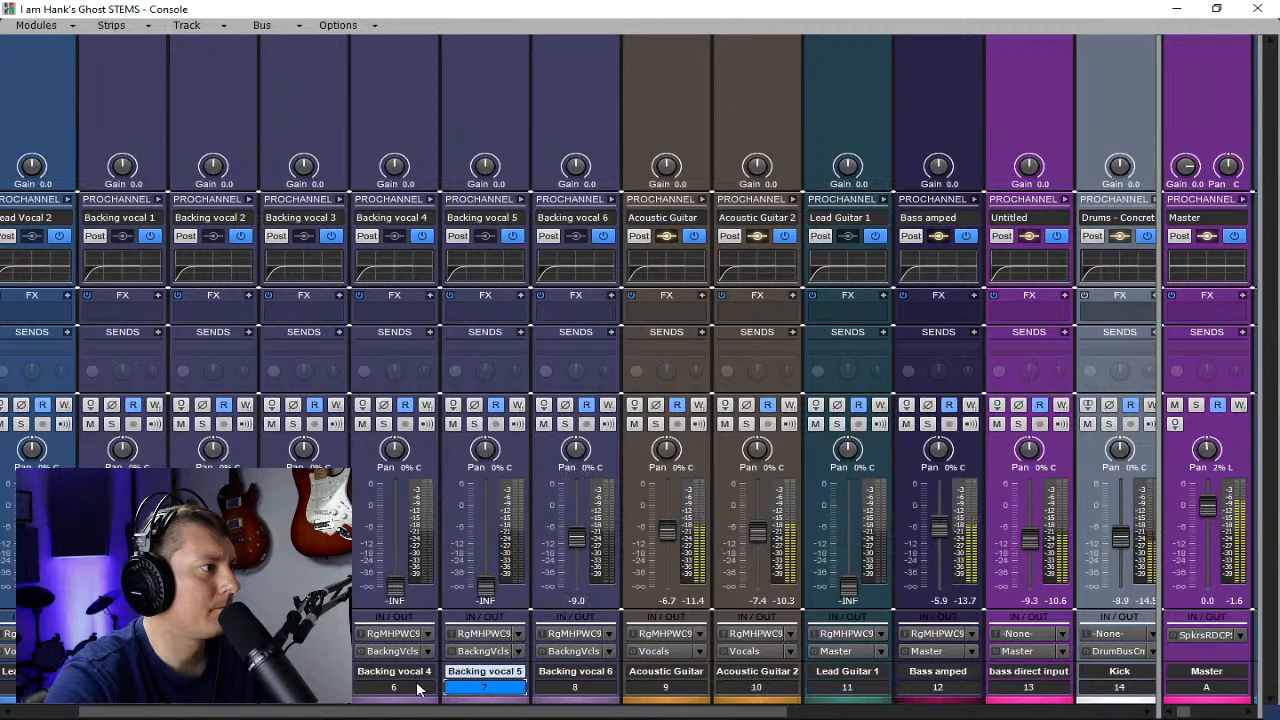
pyautogui.keyDown('ctrl'); pyautogui.click(394, 688); pyautogui.keyUp('ctrl')
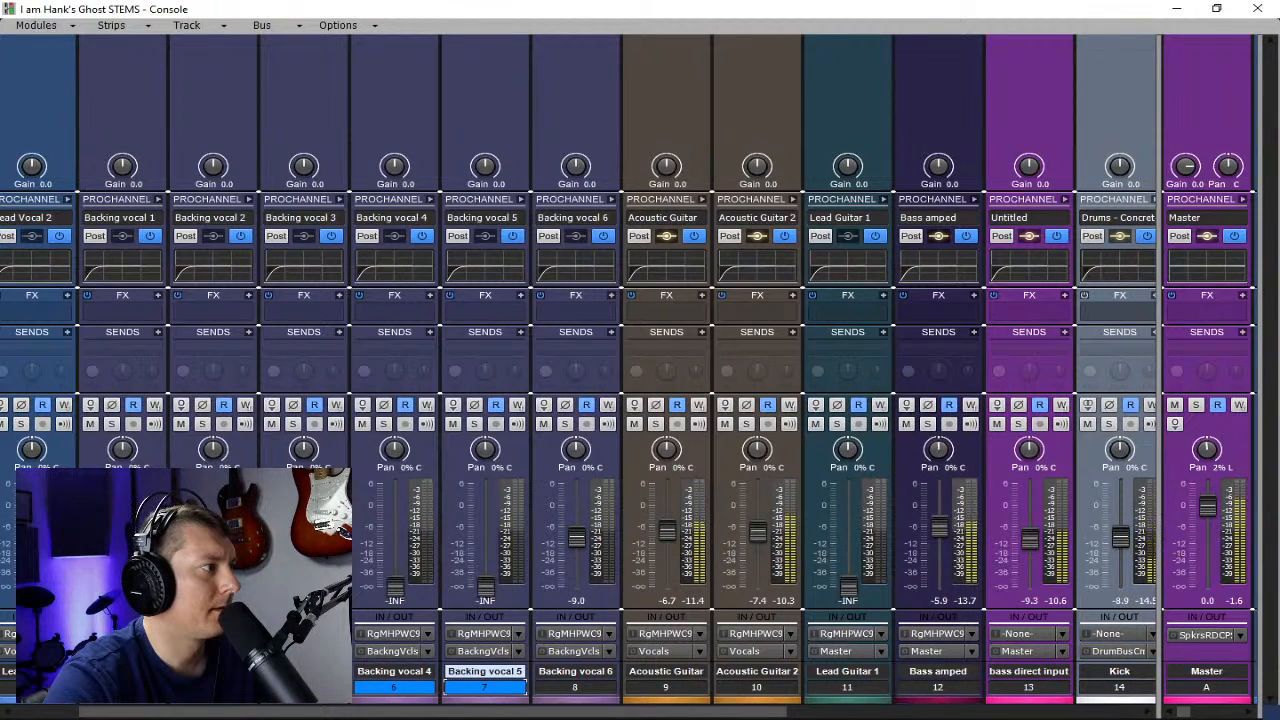
pyautogui.moveTo(485, 588); pyautogui.dragTo(485, 540)
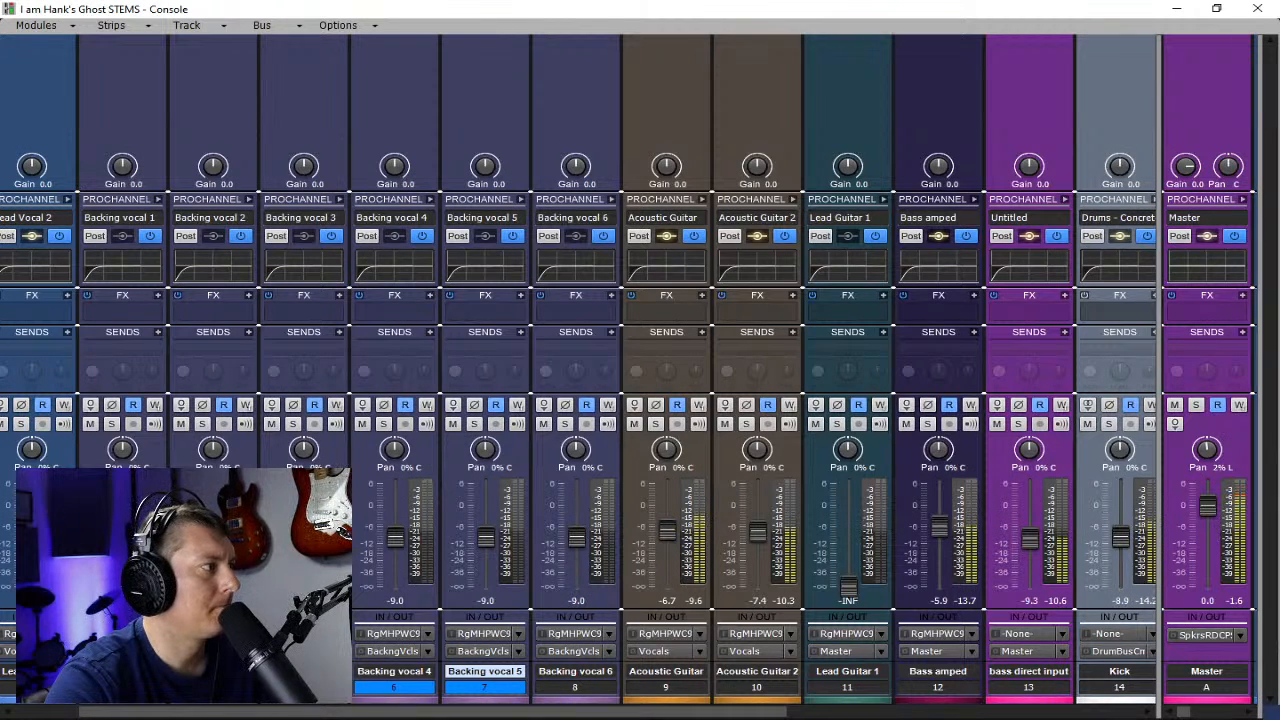
# - Select all tracks and lower their faders together until Bass amped reads -8.2 dB, with playback stopped, and restart playback
pyautogui.moveTo(433, 711); pyautogui.dragTo(553, 711)
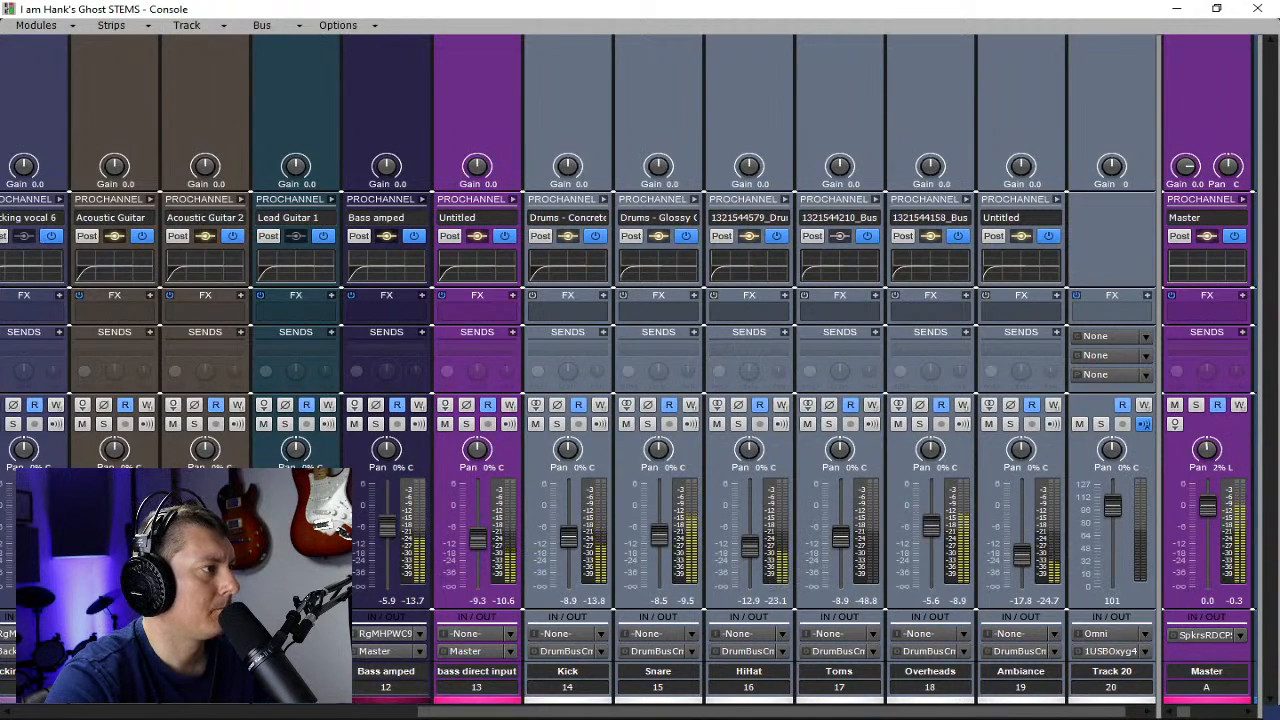
pyautogui.moveTo(393, 590)
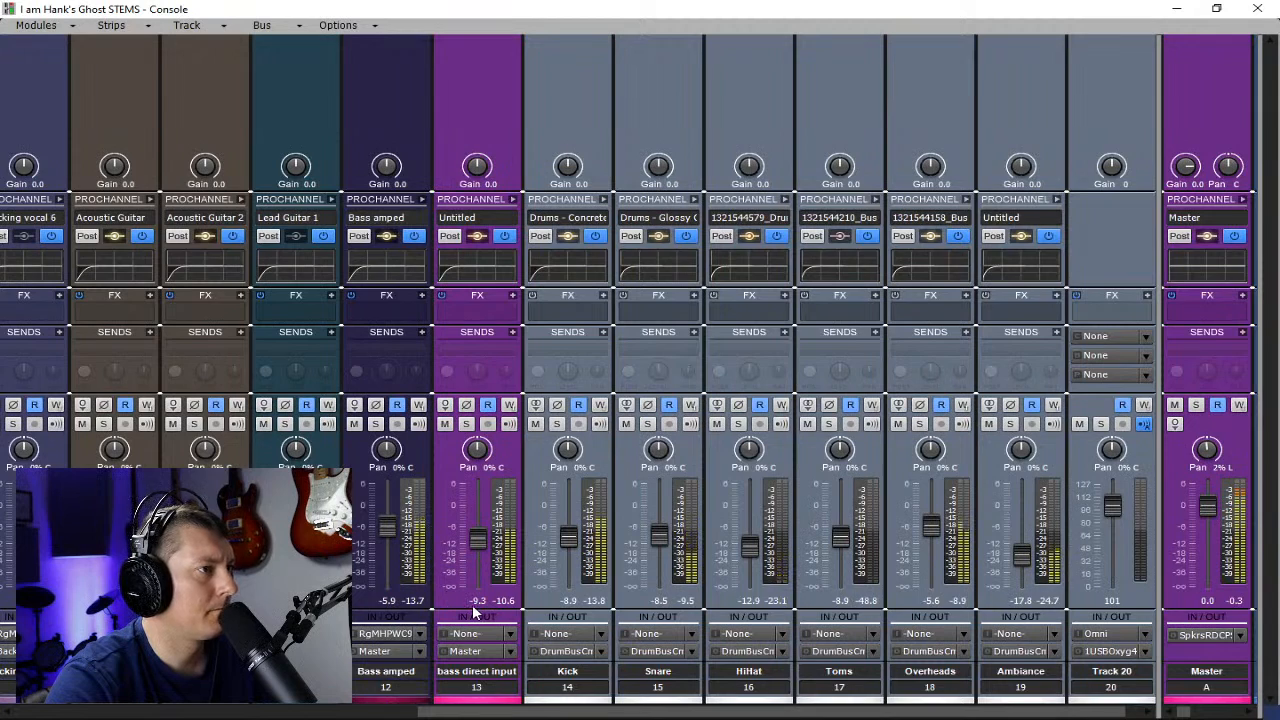
pyautogui.moveTo(502, 608)
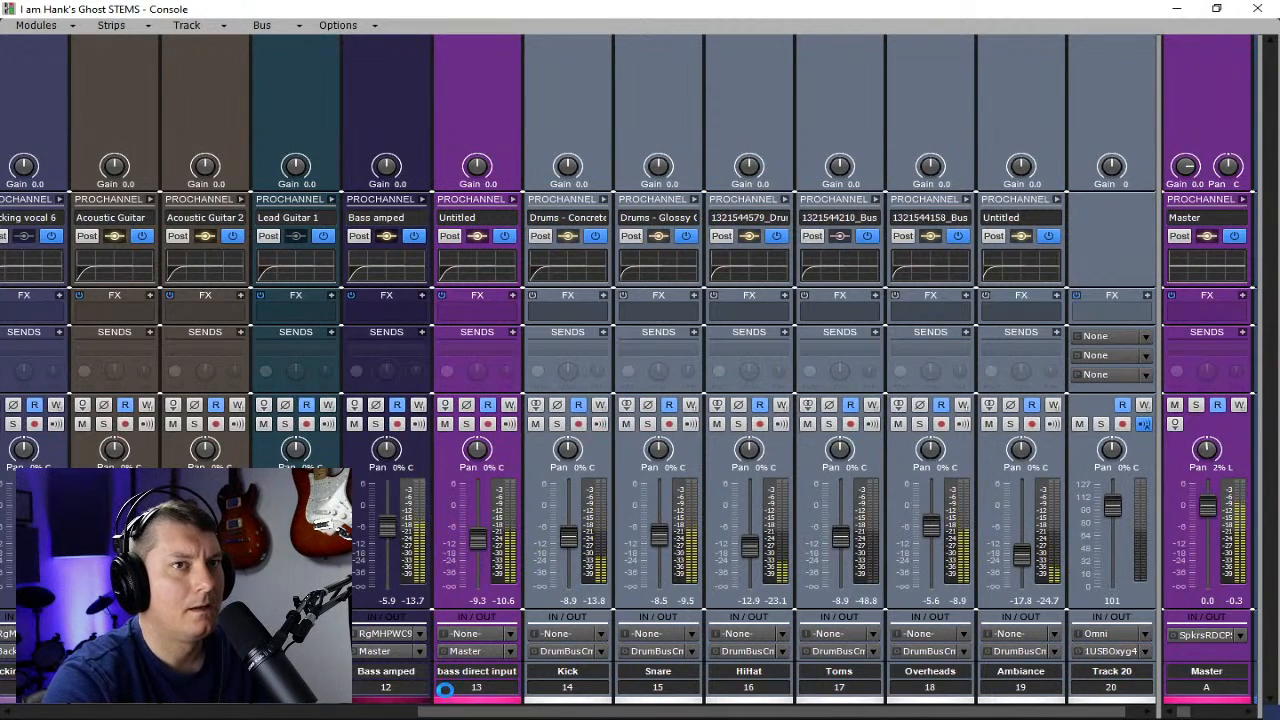
pyautogui.hotkey('ctrl', 'a')
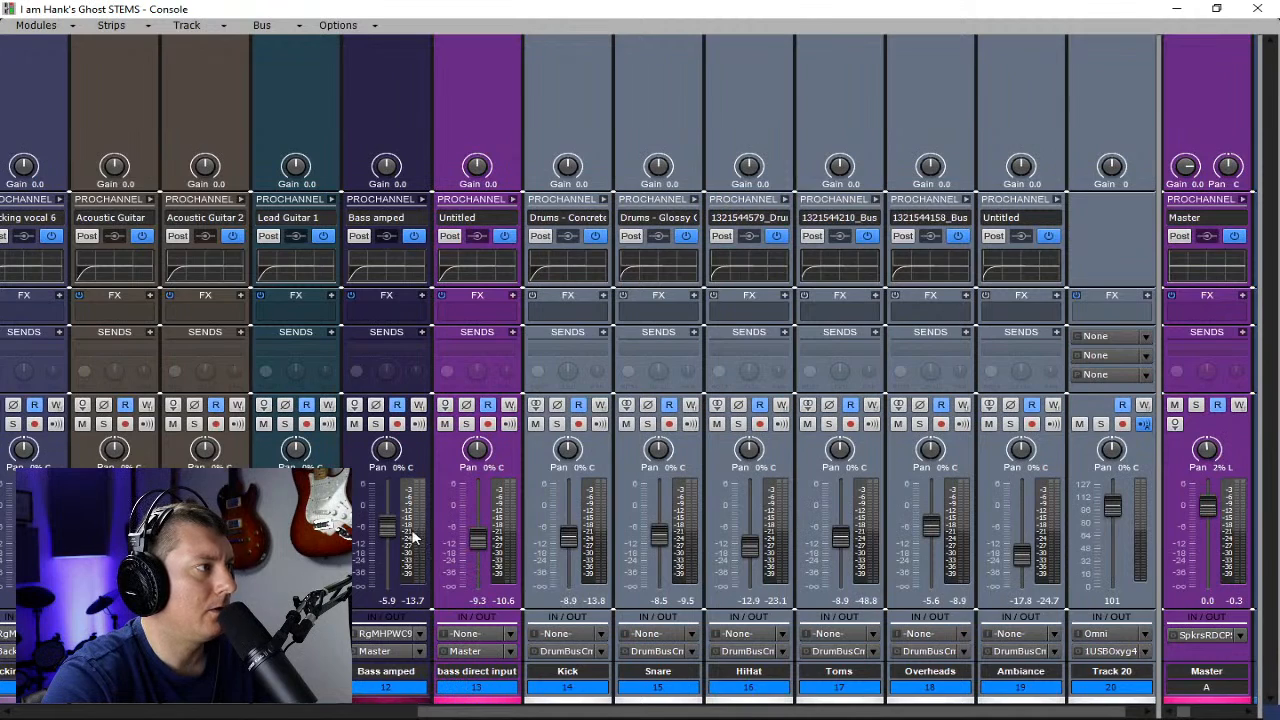
pyautogui.moveTo(390, 532)
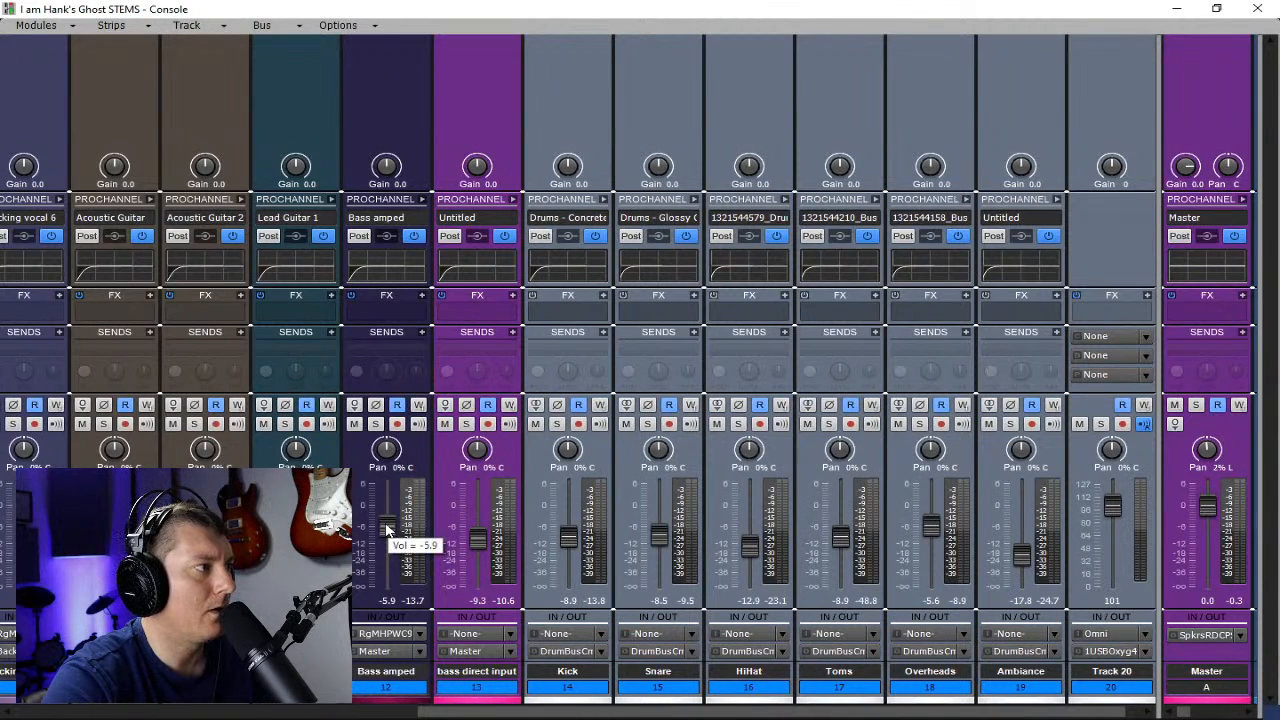
pyautogui.moveTo(390, 530); pyautogui.dragTo(387, 531)
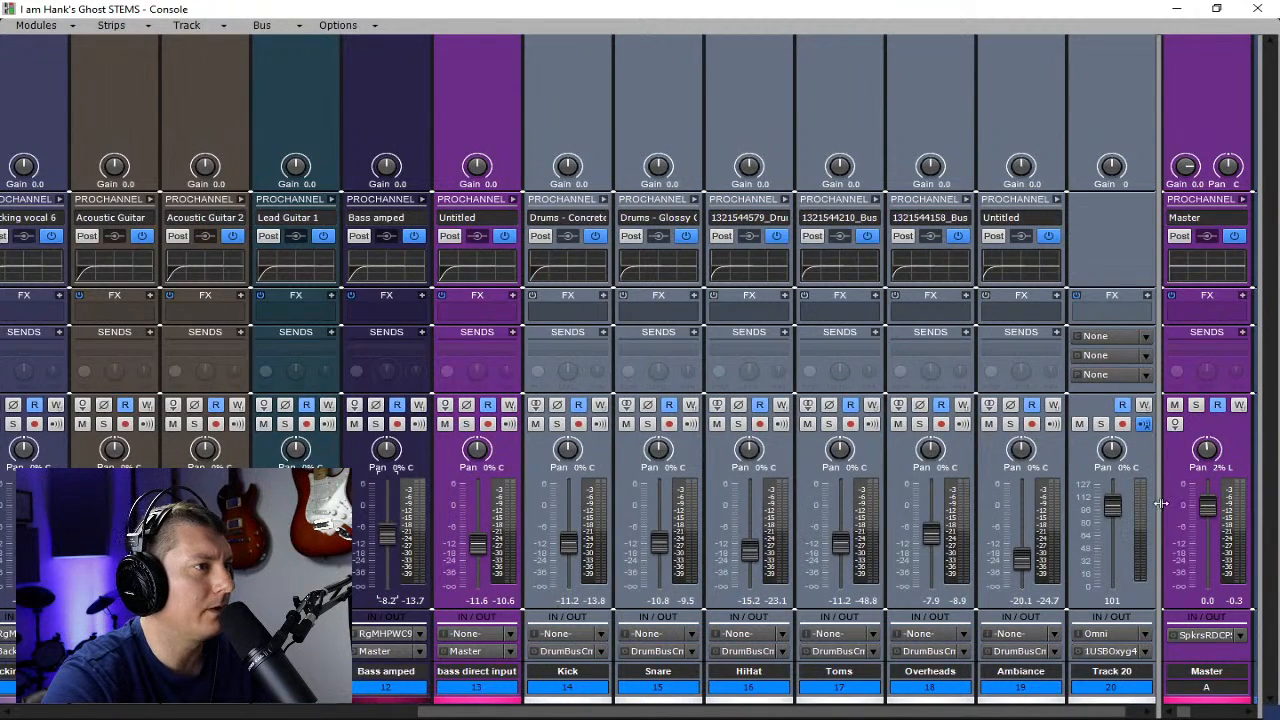
pyautogui.press('space')
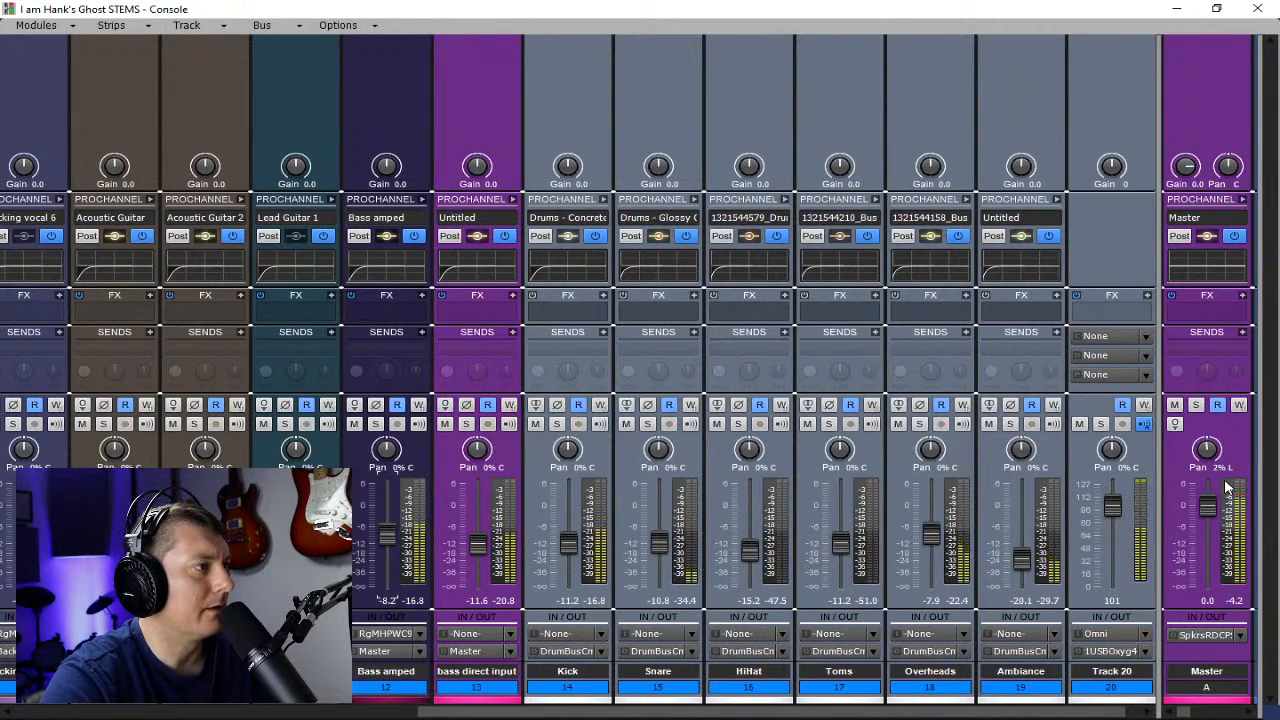
# - Select the tracks from Kick through Track 20 and raise their faders together until Kick reads -8.3 dB
pyautogui.click(602, 688)
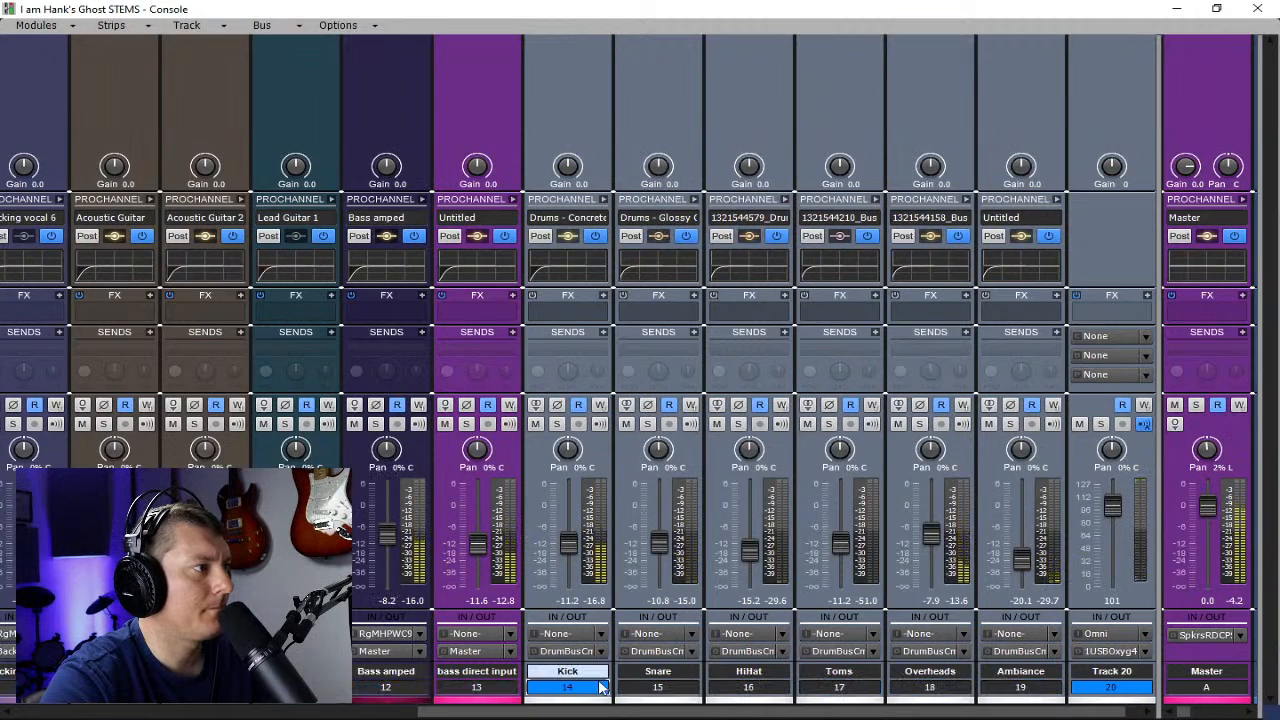
pyautogui.click(602, 692)
pyautogui.moveTo(602, 692); pyautogui.dragTo(1115, 689)
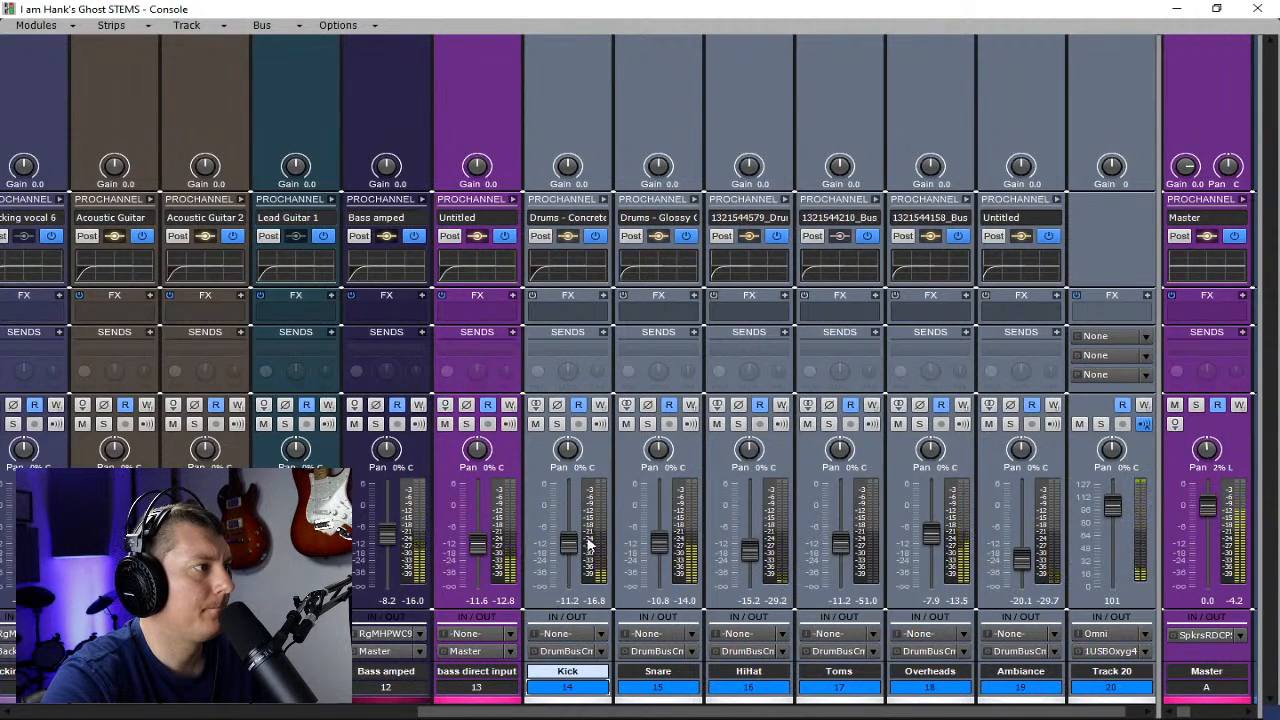
pyautogui.moveTo(567, 543)
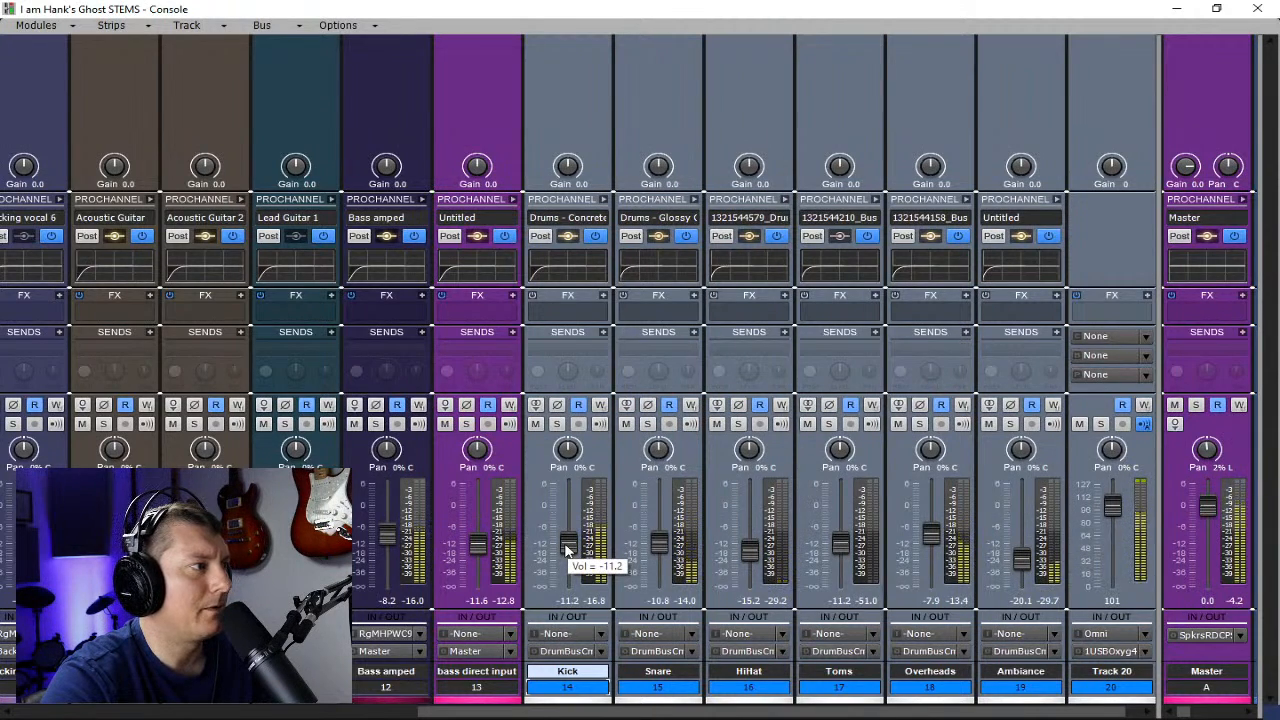
pyautogui.moveTo(567, 548); pyautogui.dragTo(567, 545)
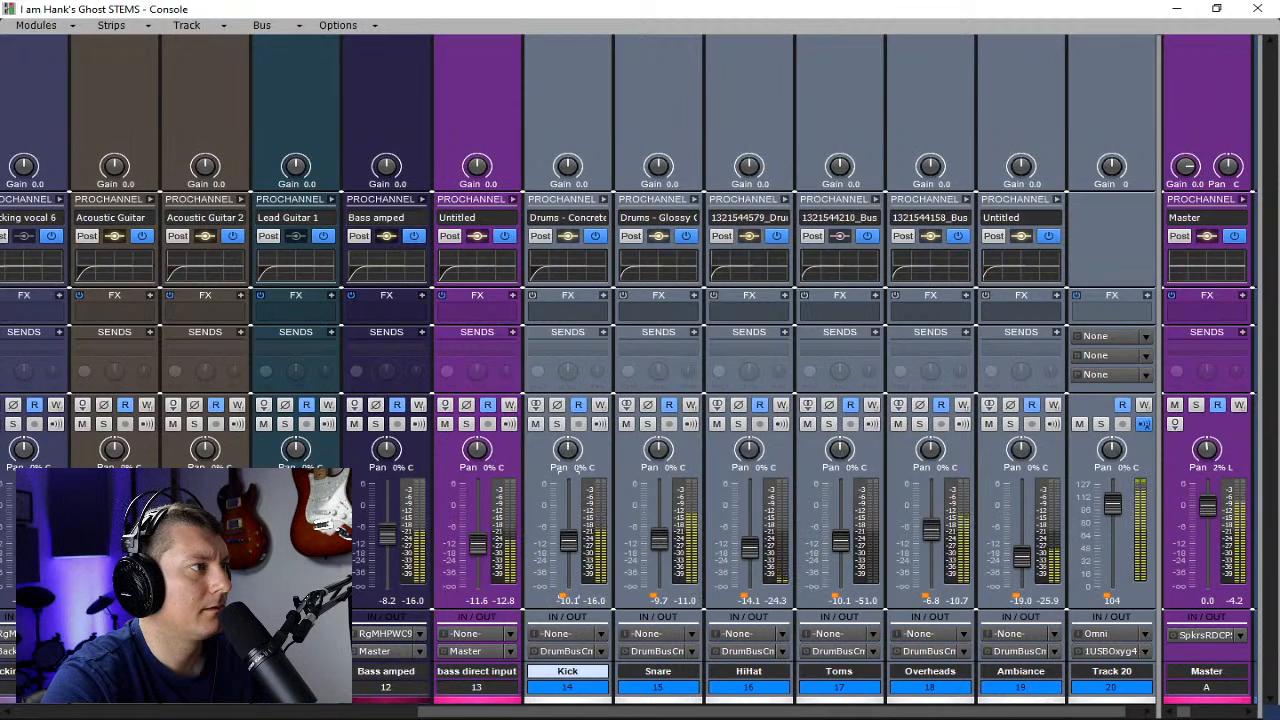
pyautogui.moveTo(567, 545); pyautogui.dragTo(567, 539)
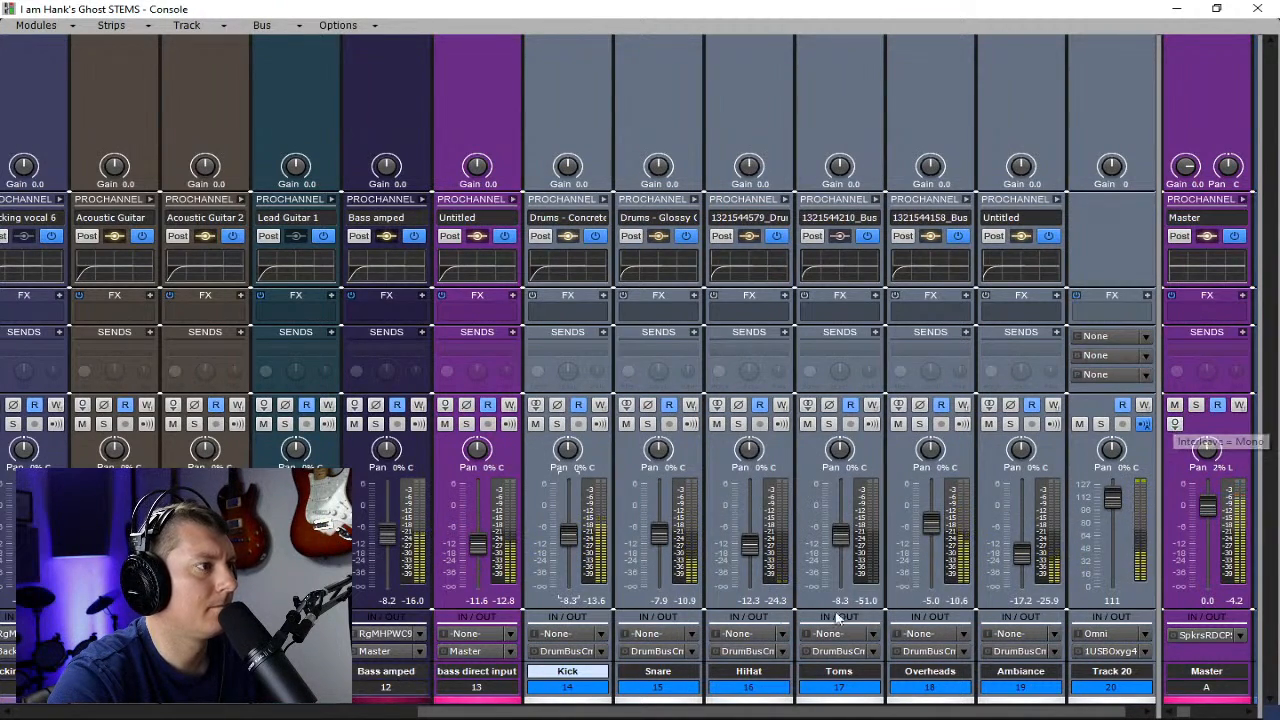
# - Stop playback and collapse the bus pane so the track strips fill the console width
pyautogui.moveTo(591, 712); pyautogui.dragTo(93, 708)
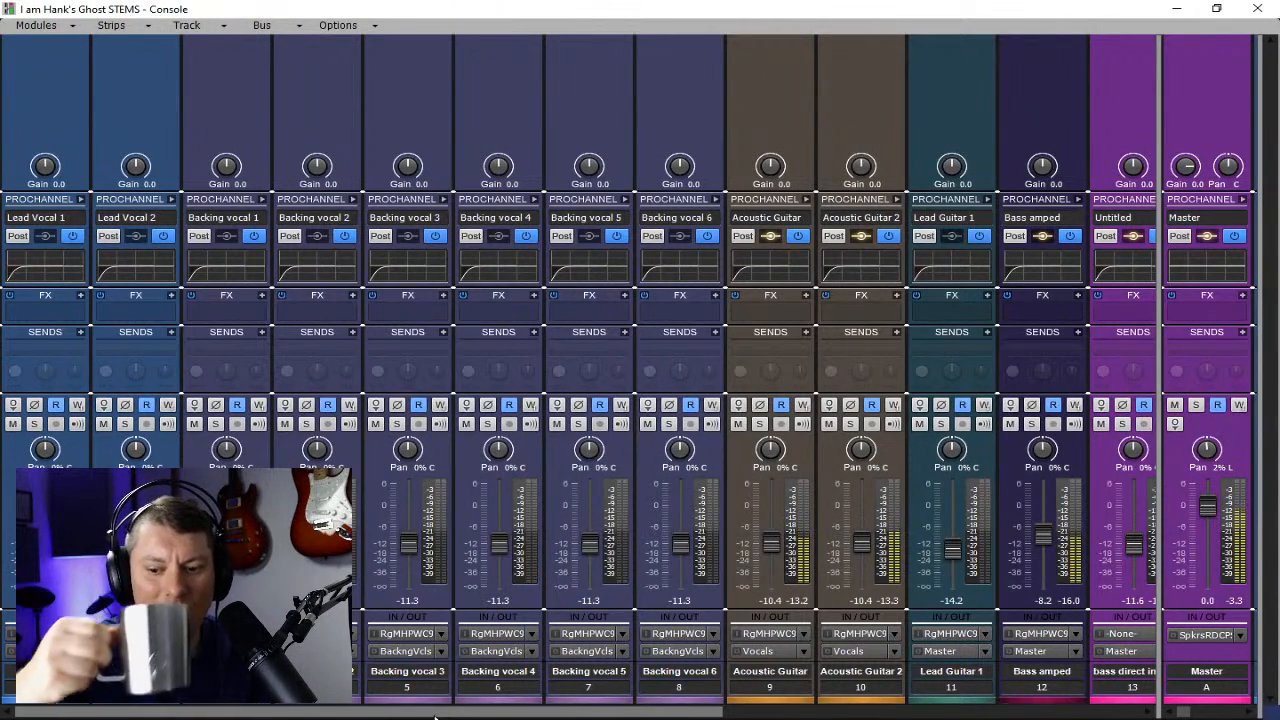
pyautogui.press('space')
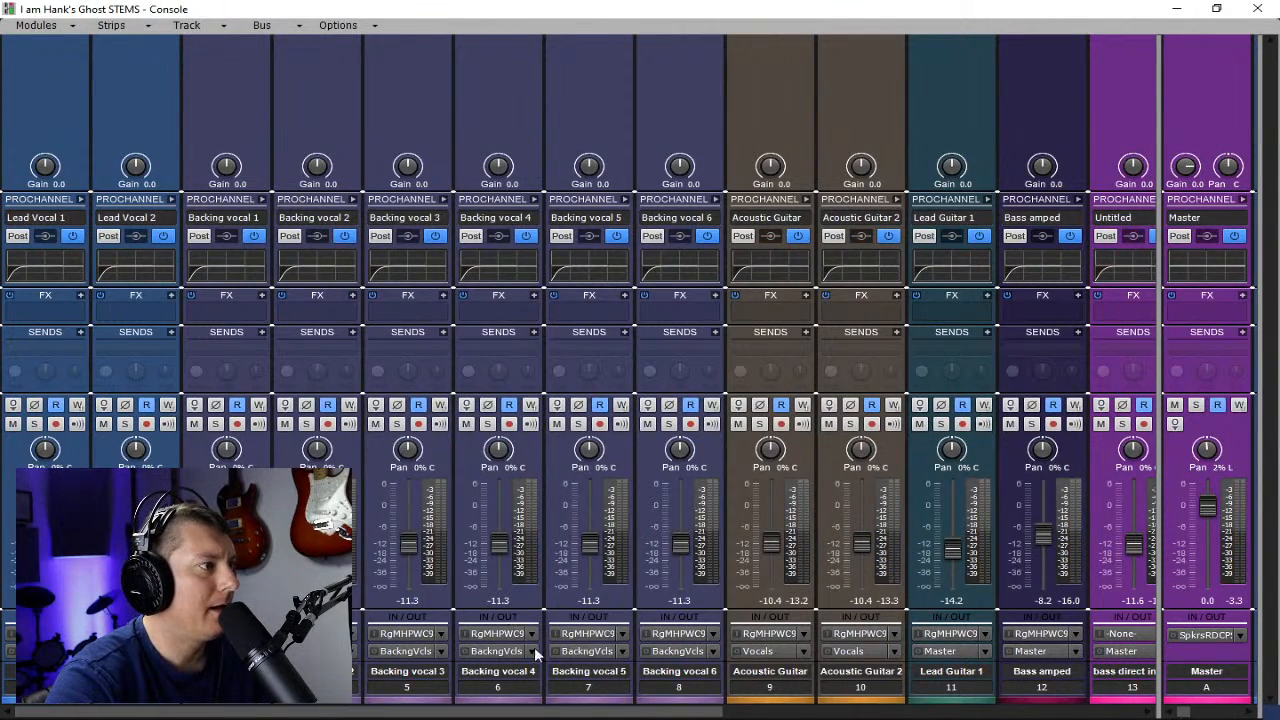
pyautogui.moveTo(1160, 364); pyautogui.dragTo(1021, 363)
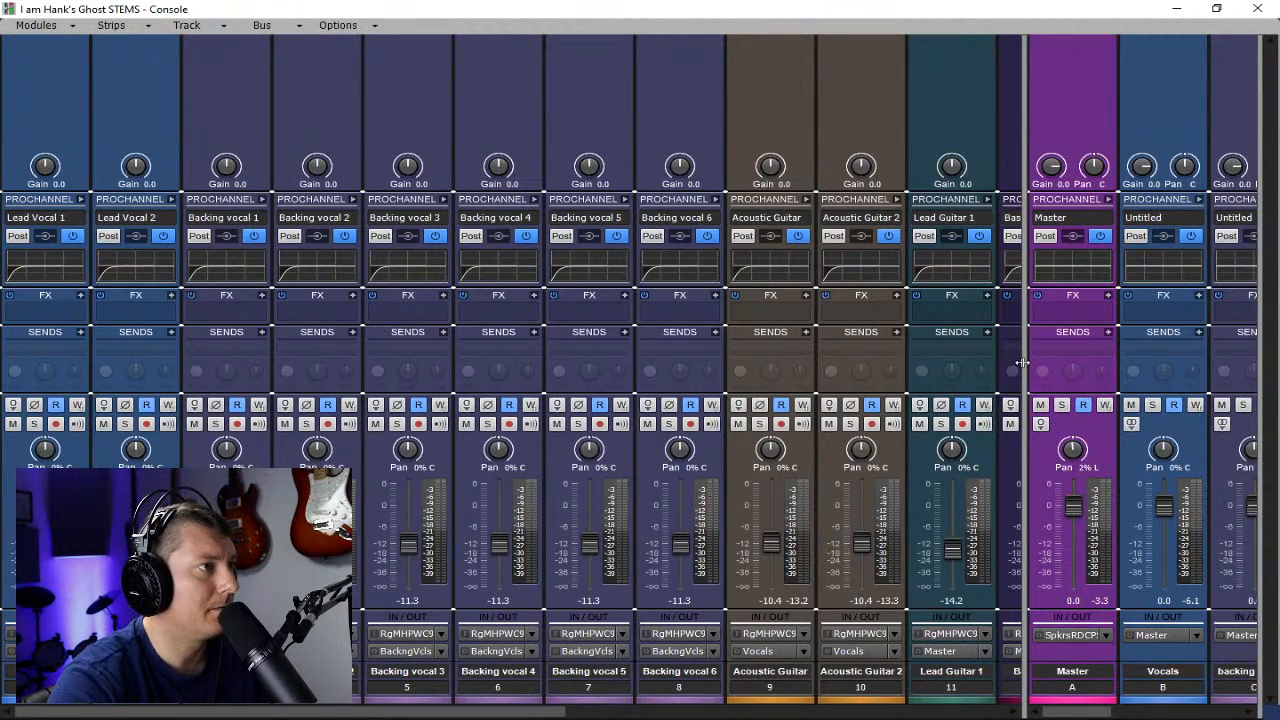
pyautogui.moveTo(1021, 363); pyautogui.dragTo(1252, 367)
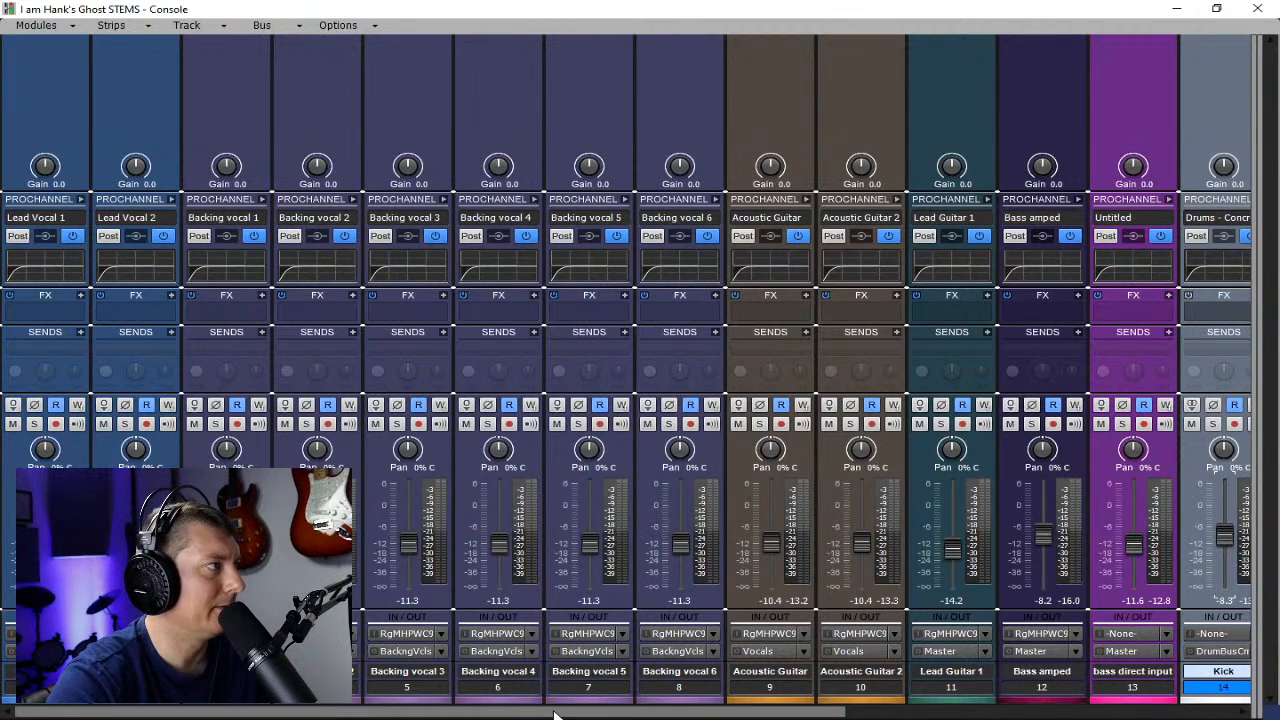
pyautogui.moveTo(492, 572)
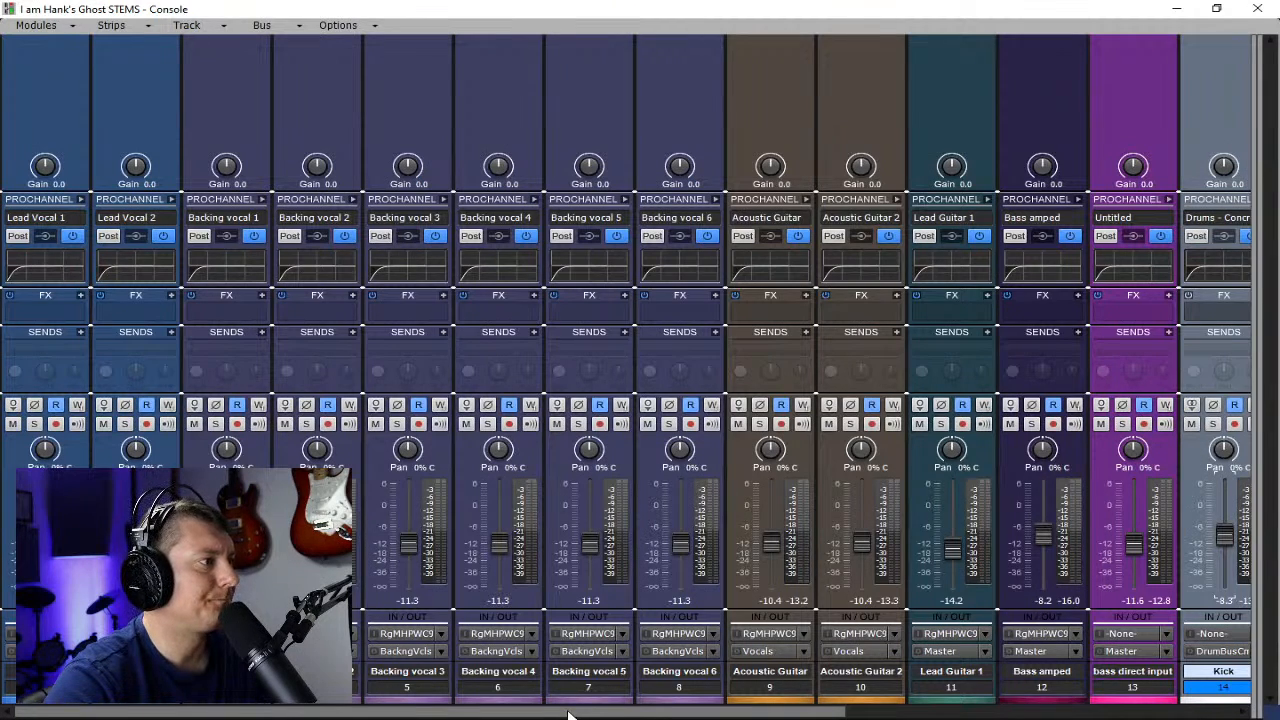
# - Solo the Kick track and open its QuadCurve equalizer from the expanded ProChannel during playback
pyautogui.moveTo(568, 714); pyautogui.dragTo(973, 714)
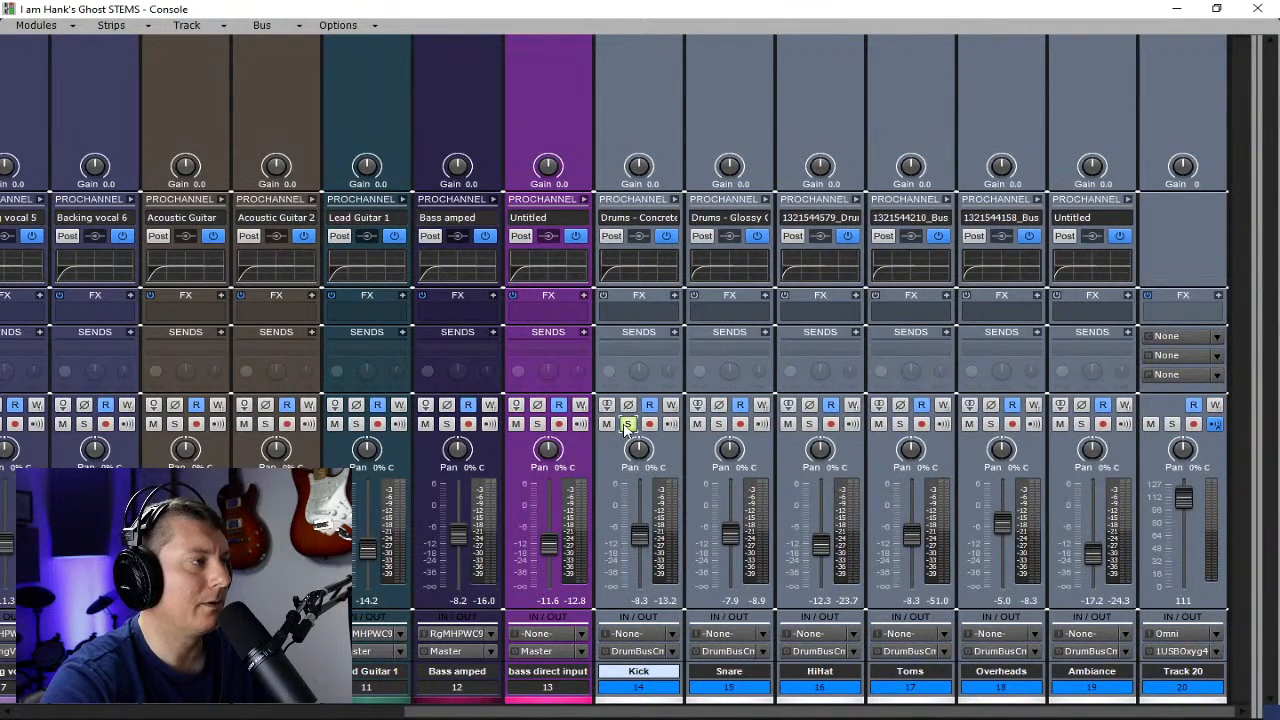
pyautogui.click(675, 199)
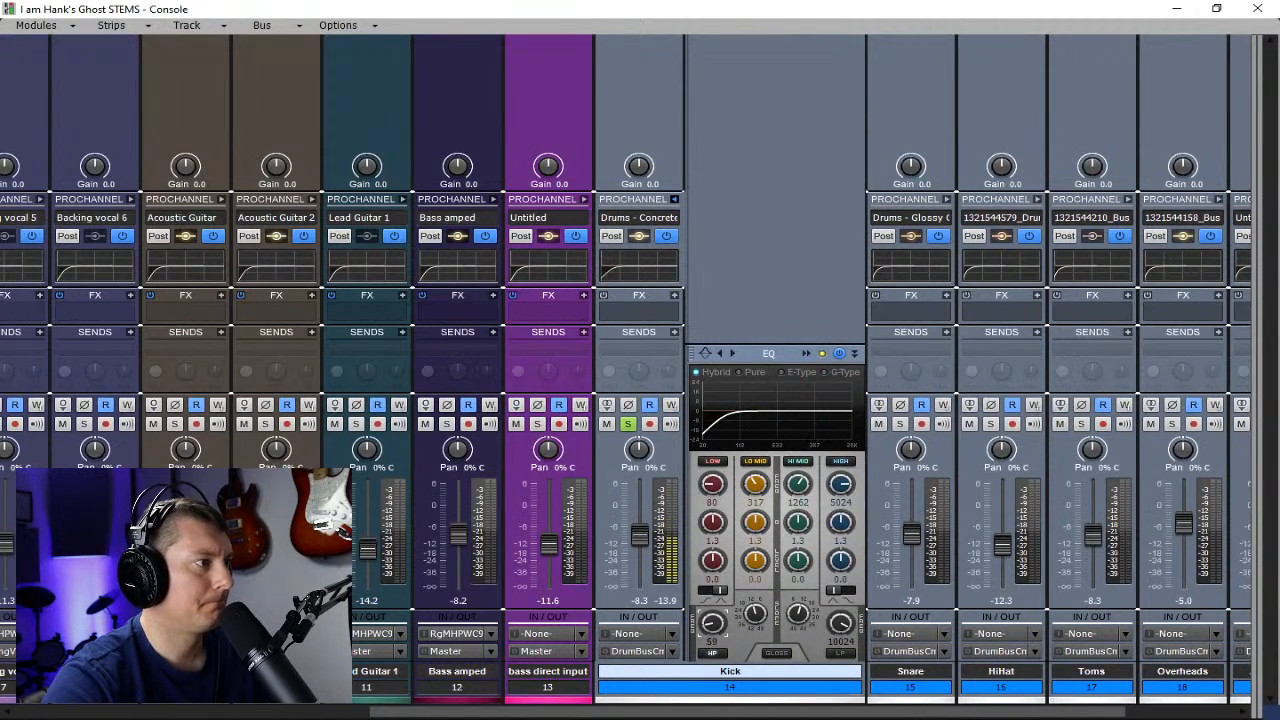
pyautogui.click(806, 355)
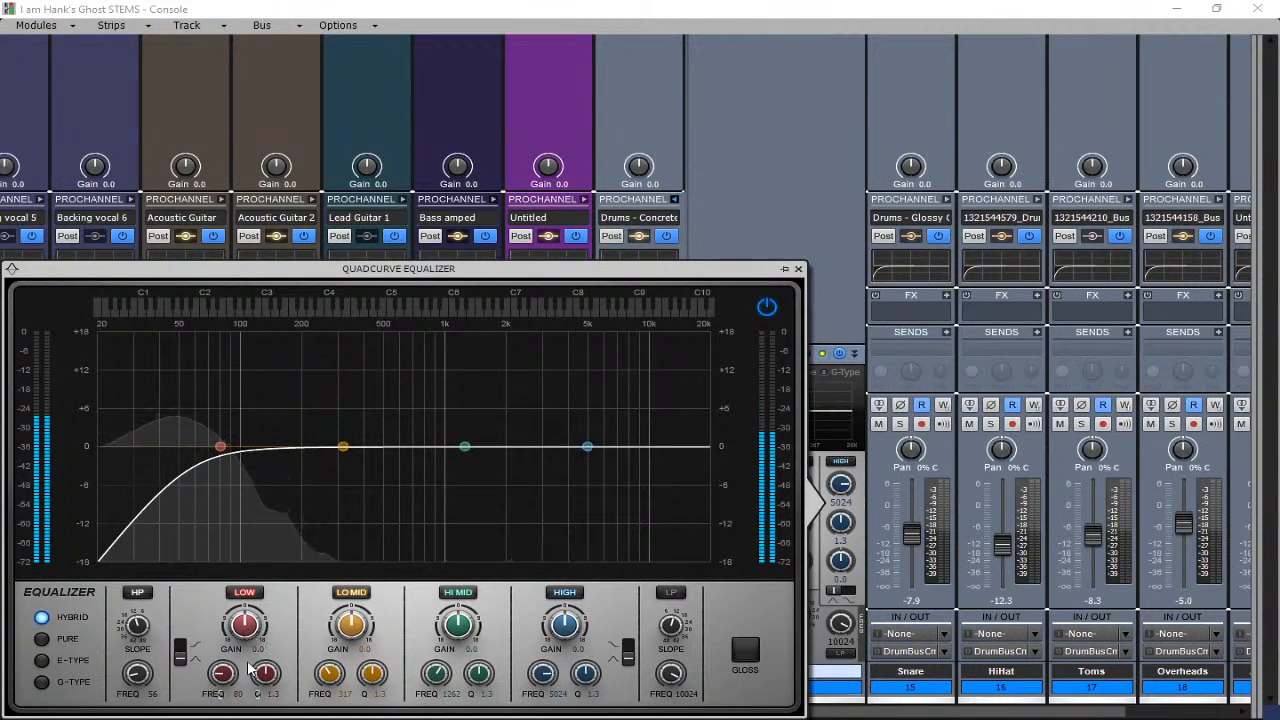
# - Boost the Kick's low band by 4.8 dB at 65 Hz with Q 3.7, and set the high-pass frequency to 70 Hz
pyautogui.write('65')
pyautogui.press('Return')
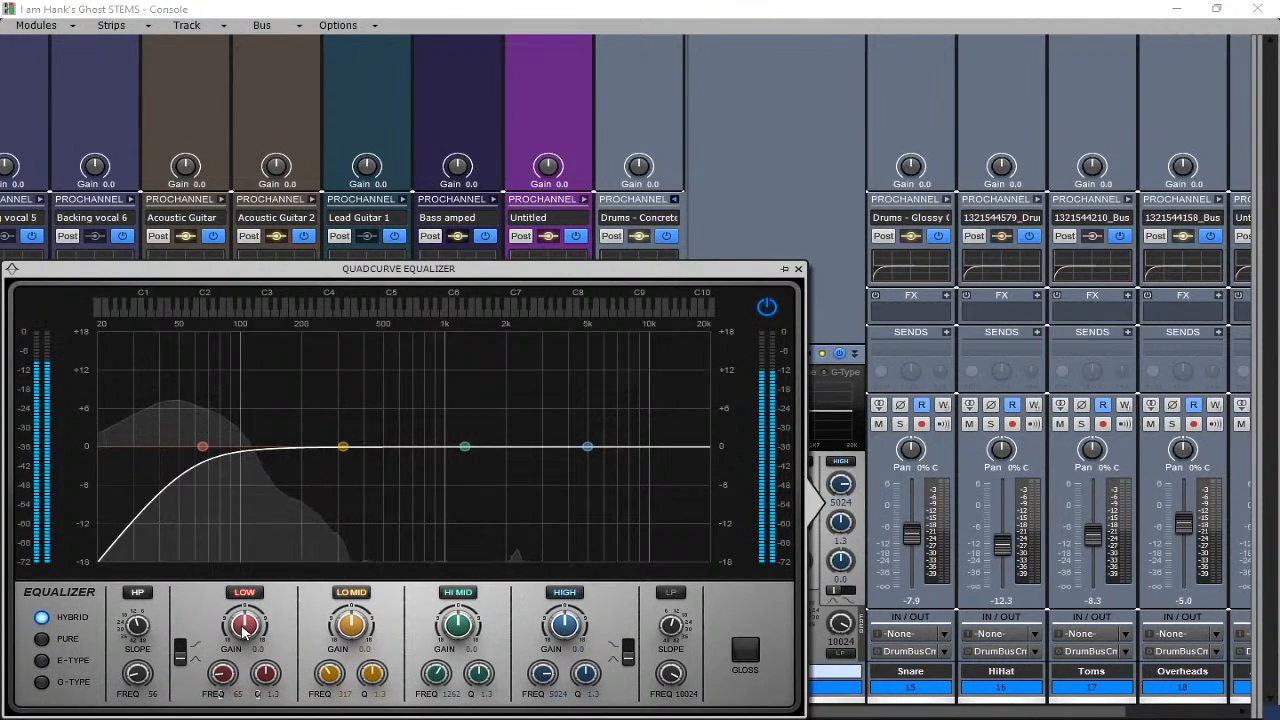
pyautogui.moveTo(245, 625); pyautogui.dragTo(245, 607)
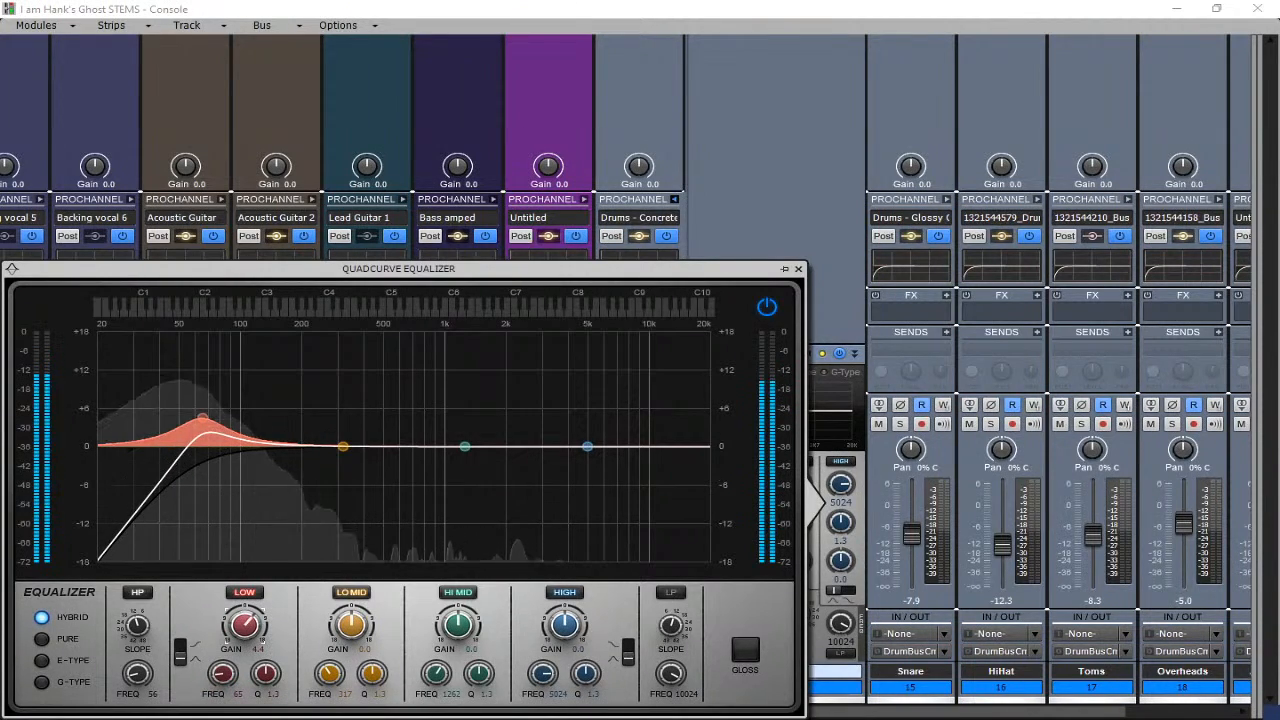
pyautogui.moveTo(266, 672); pyautogui.dragTo(266, 652)
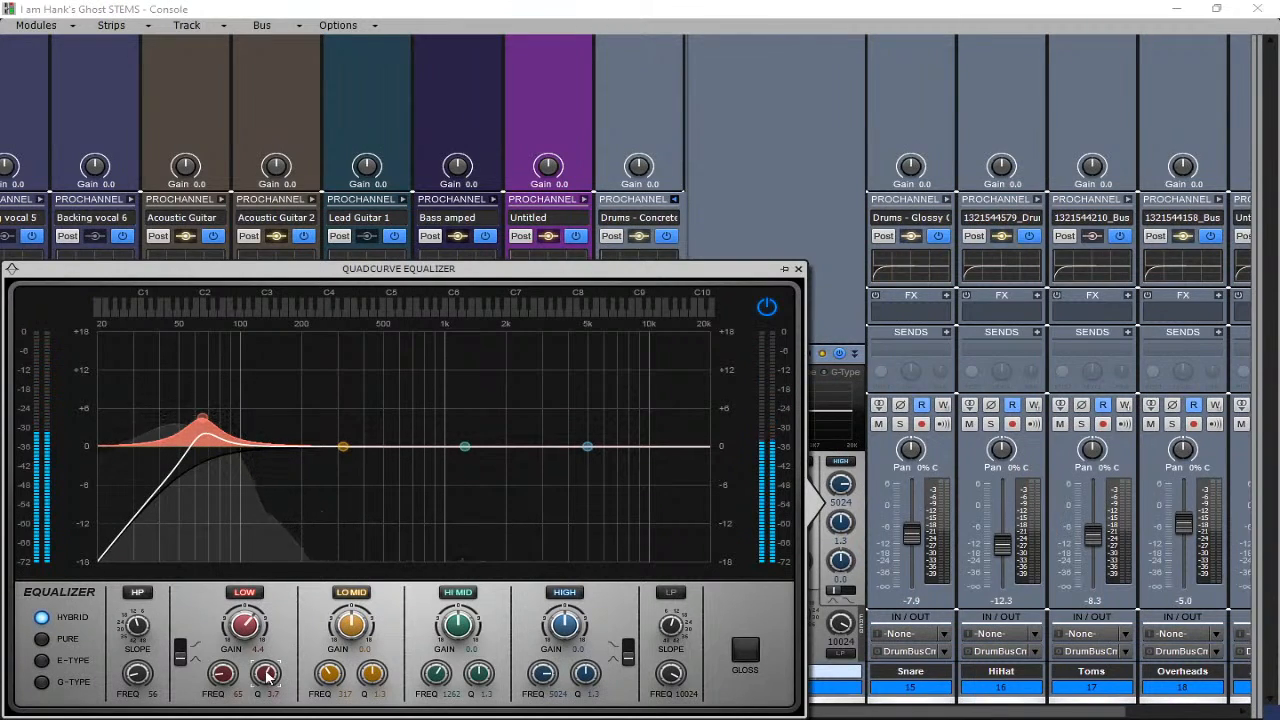
pyautogui.moveTo(137, 673)
pyautogui.mouseDown()
pyautogui.moveTo(137, 656)
pyautogui.moveTo(137, 688)
pyautogui.moveTo(137, 676)
pyautogui.mouseUp()
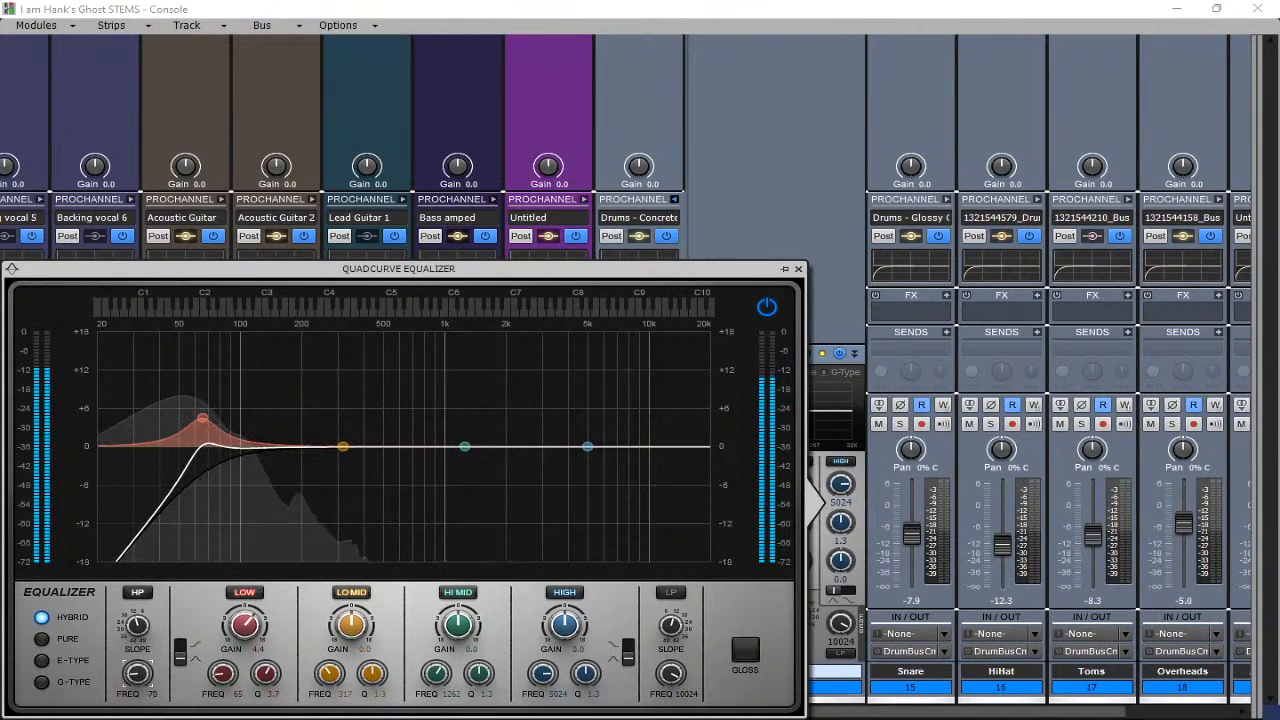
pyautogui.moveTo(245, 625); pyautogui.dragTo(245, 622)
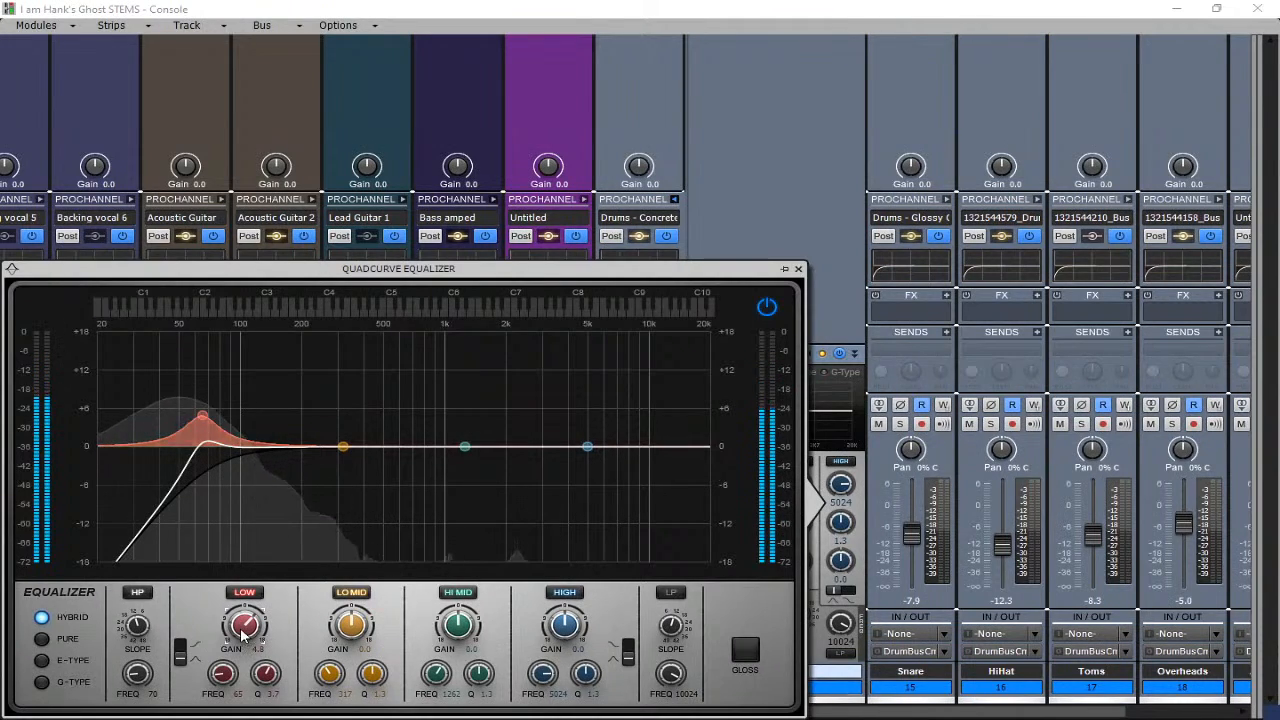
# - Save the project, close the Kick's equalizer window and resume playback
pyautogui.hotkey('ctrl', 's')
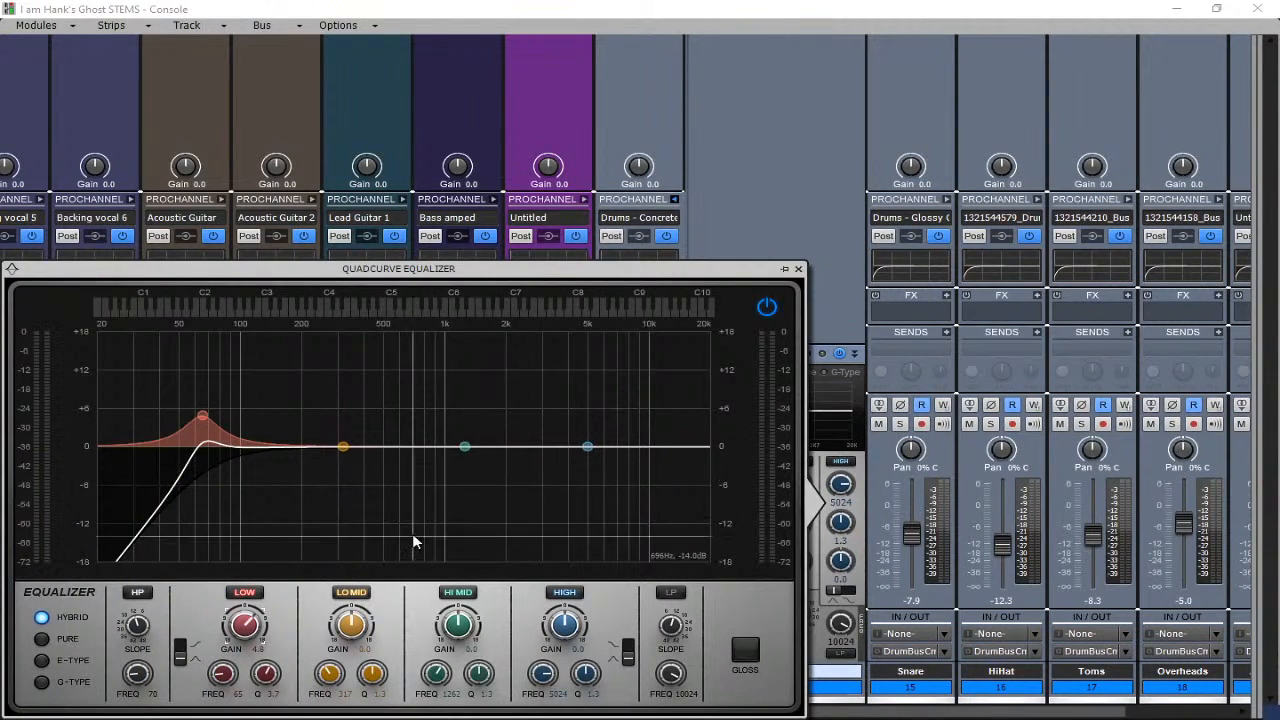
pyautogui.click(745, 180)
pyautogui.press('space')
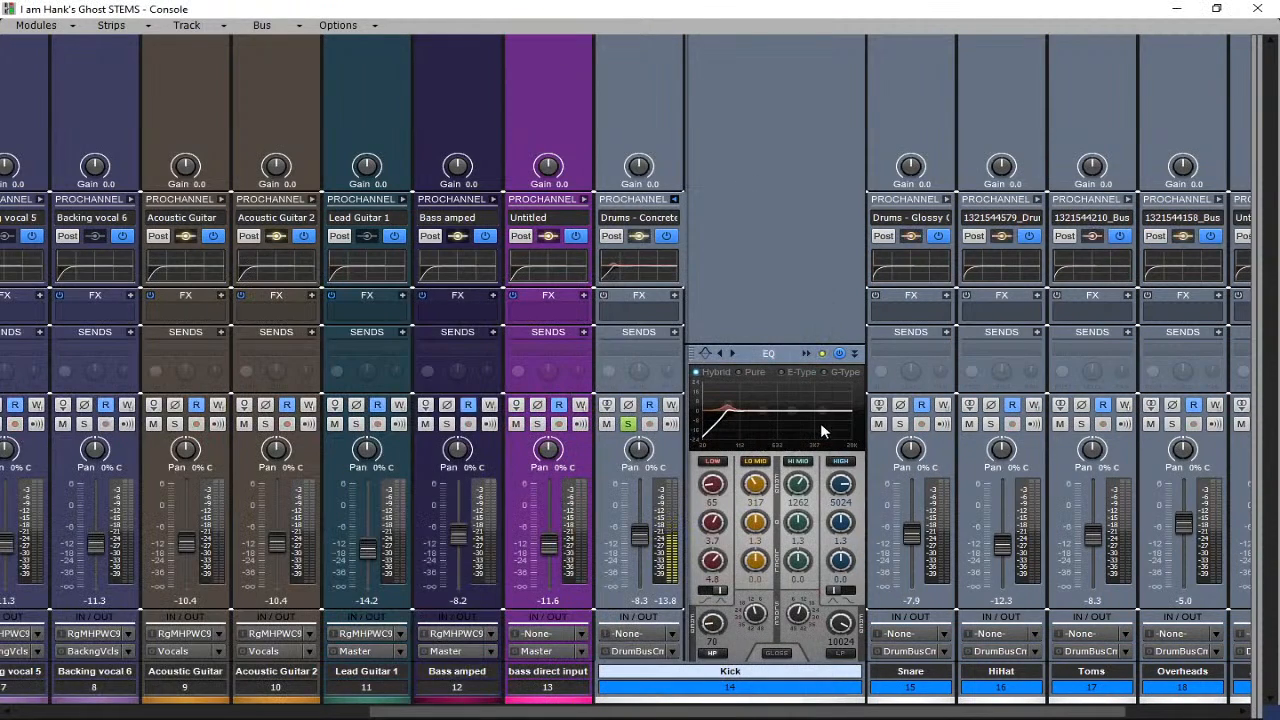
# - Reopen the Kick's QuadCurve equalizer and cut the lo mid band to -5.2 dB at 400 Hz
pyautogui.click(806, 354)
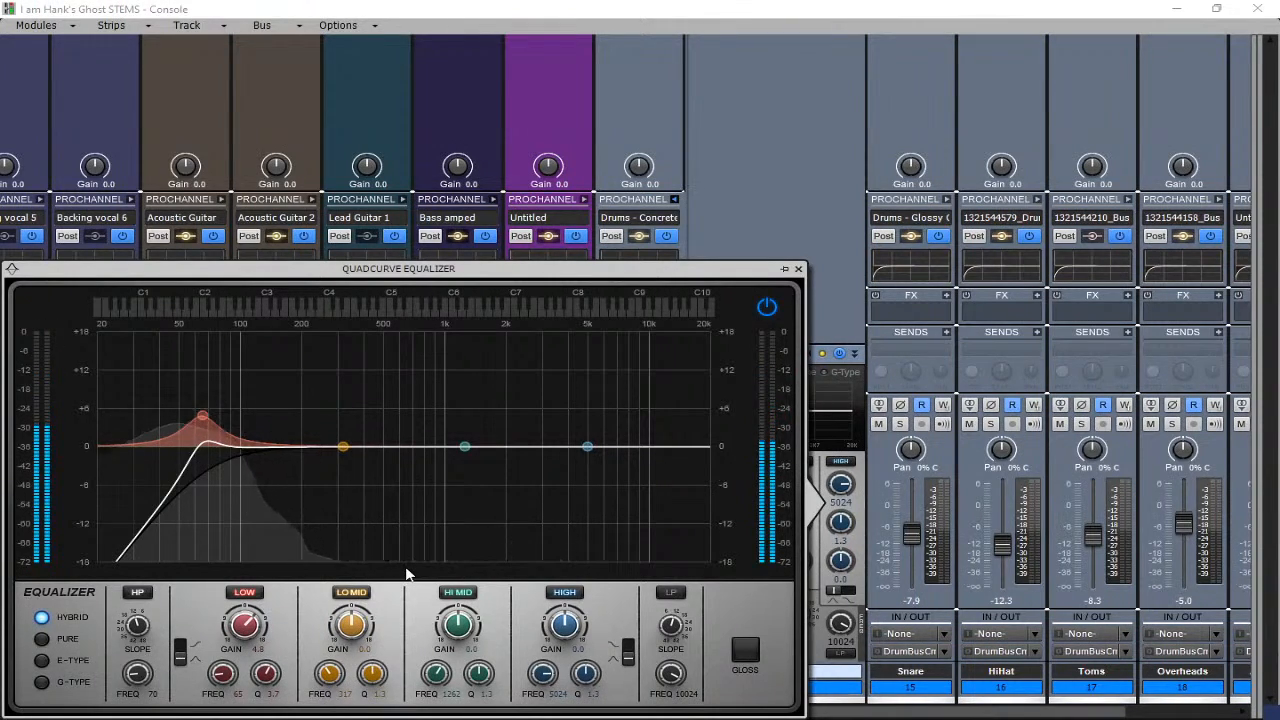
pyautogui.doubleClick(345, 693)
pyautogui.write('400')
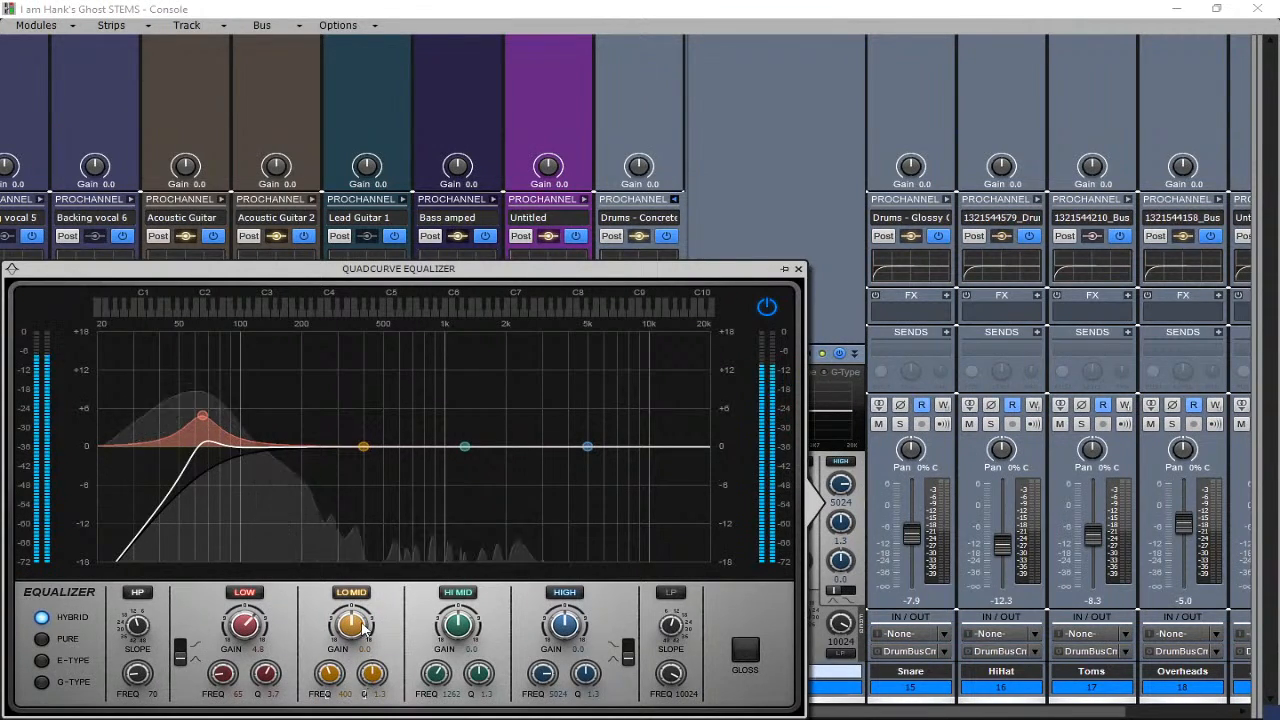
pyautogui.moveTo(351, 625)
pyautogui.mouseDown()
pyautogui.moveTo(351, 650)
pyautogui.moveTo(355, 625)
pyautogui.mouseUp()
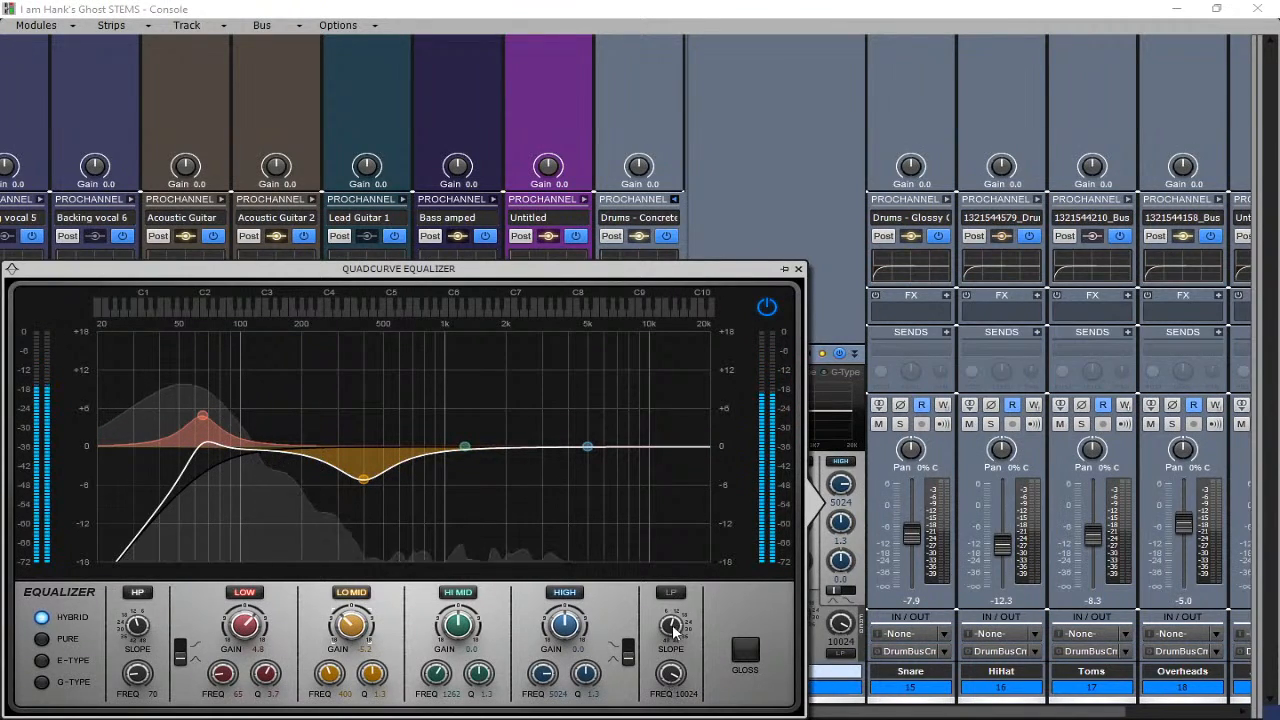
# - Enable the Kick's low-pass filter at 5203 Hz, then close its equalizer window and collapse its ProChannel
pyautogui.click(671, 593)
pyautogui.moveTo(675, 633); pyautogui.dragTo(677, 615)
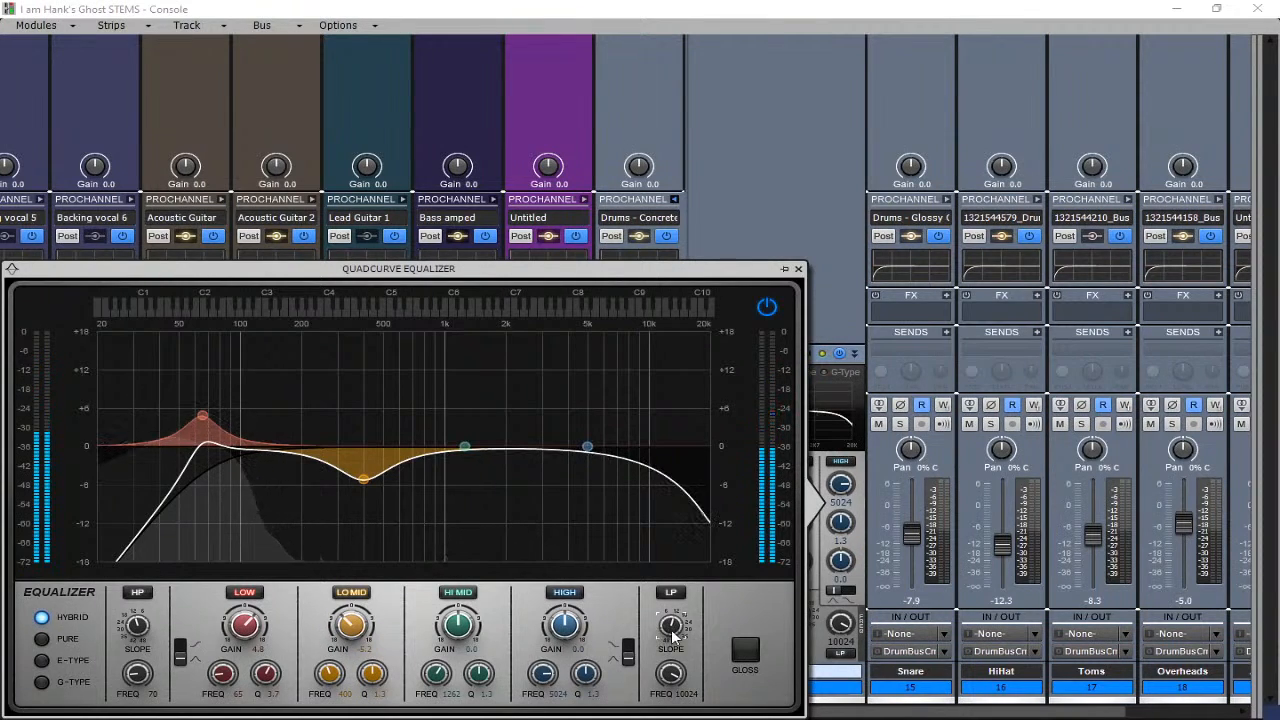
pyautogui.moveTo(671, 683)
pyautogui.mouseDown()
pyautogui.moveTo(671, 700)
pyautogui.moveTo(671, 688)
pyautogui.mouseUp()
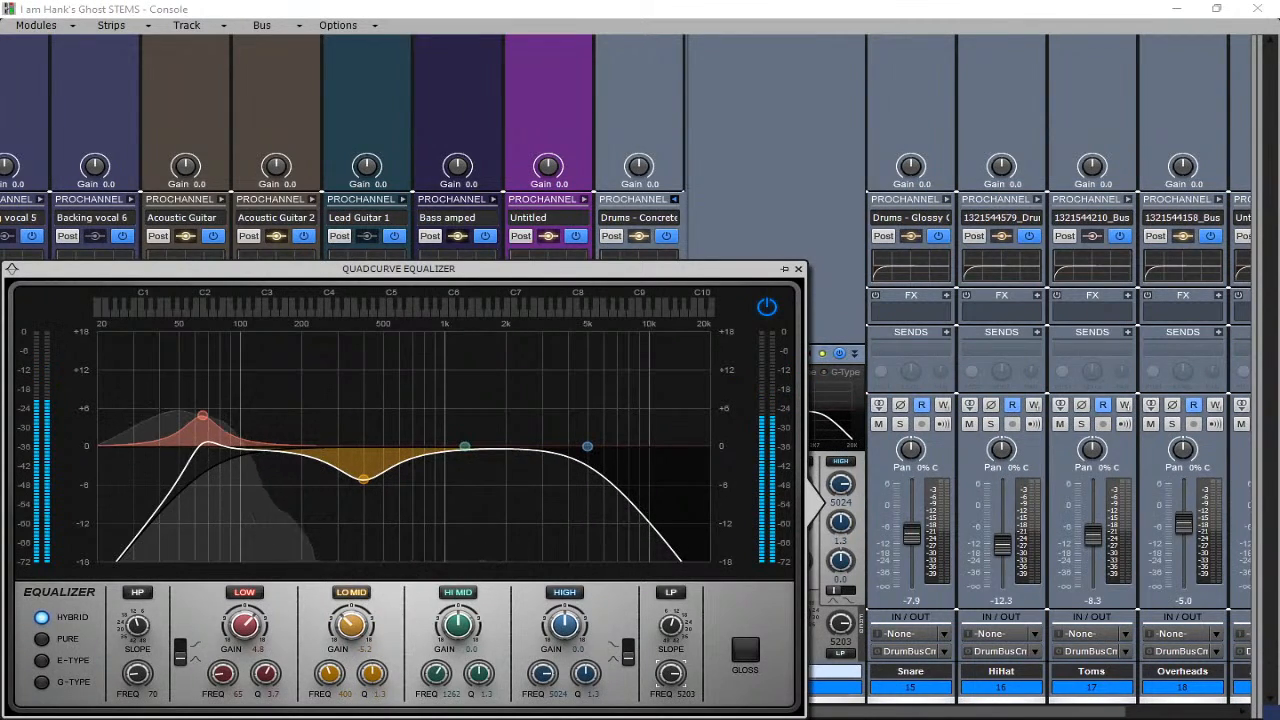
pyautogui.click(798, 268)
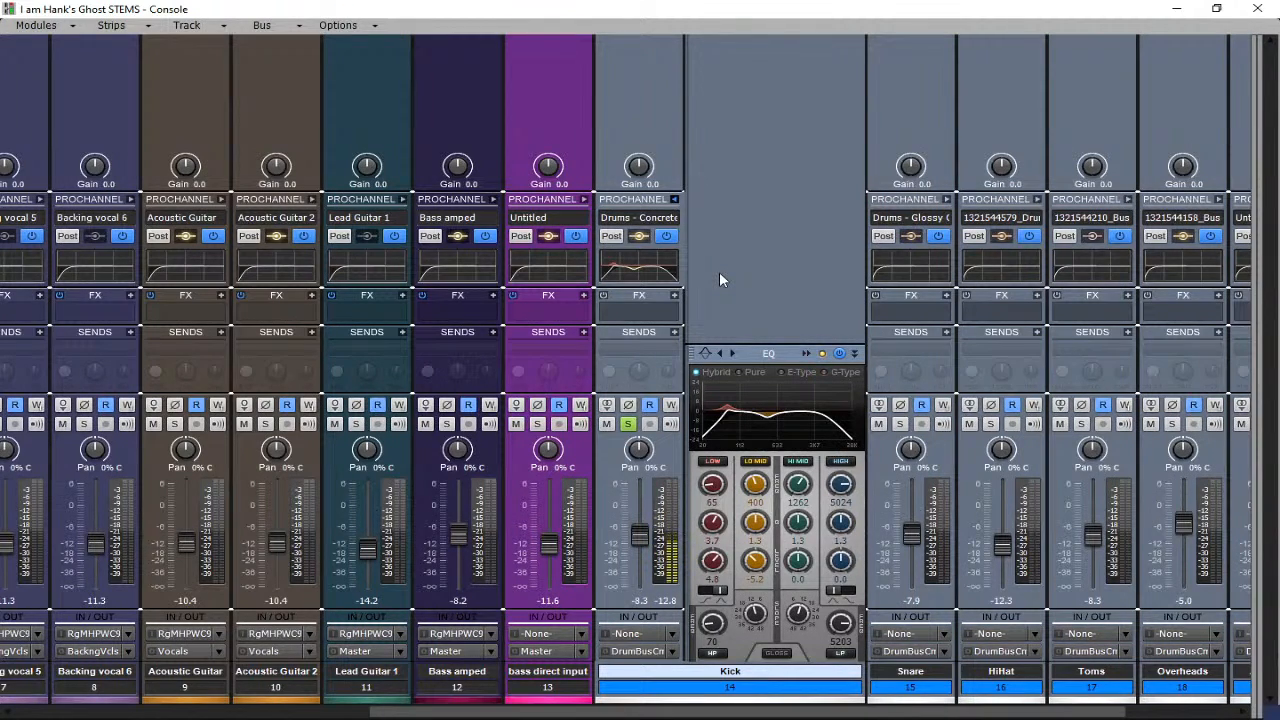
pyautogui.click(676, 198)
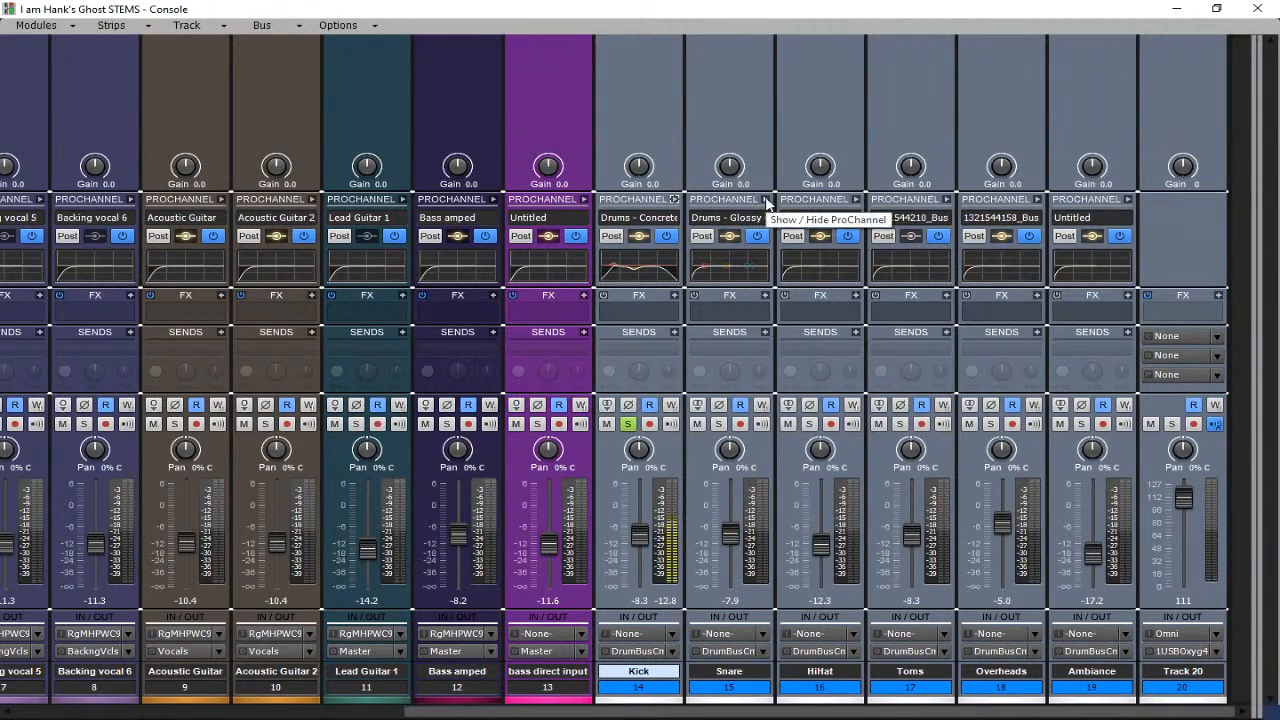
# - Solo the Snare along with the Kick and open the Snare's QuadCurve equalizer from its expanded ProChannel during playback
pyautogui.click(718, 425)
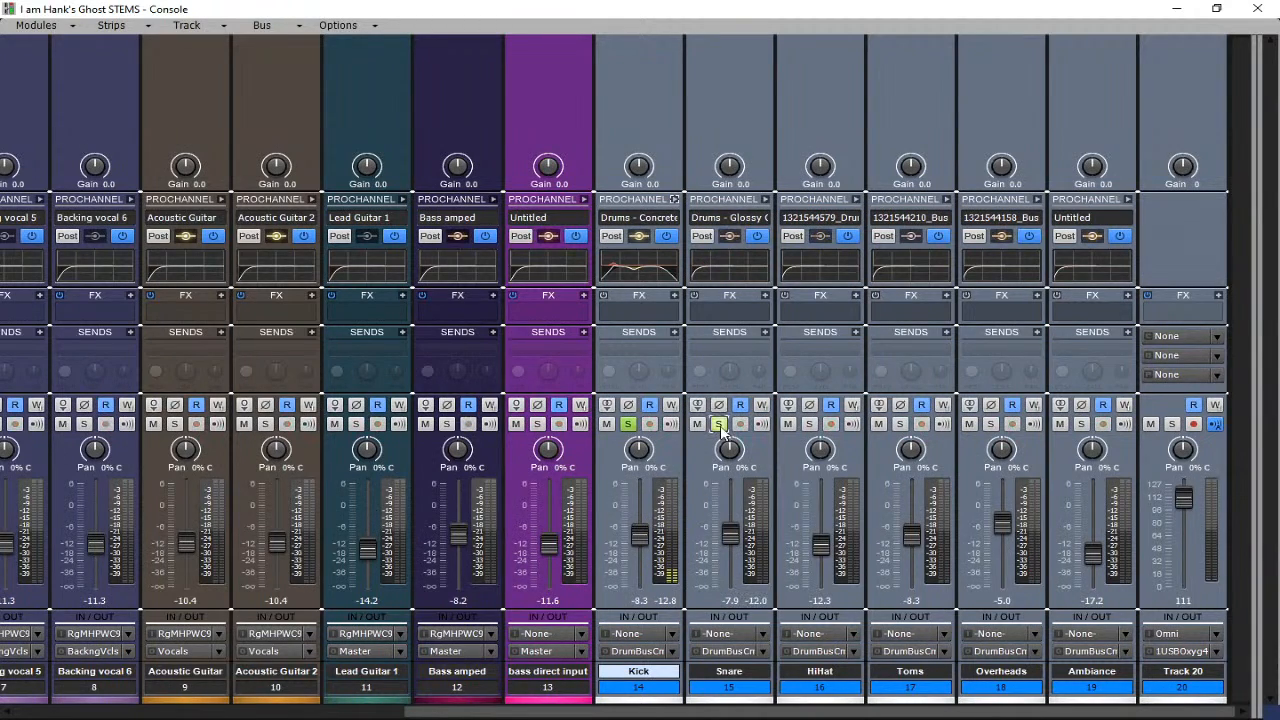
pyautogui.click(767, 200)
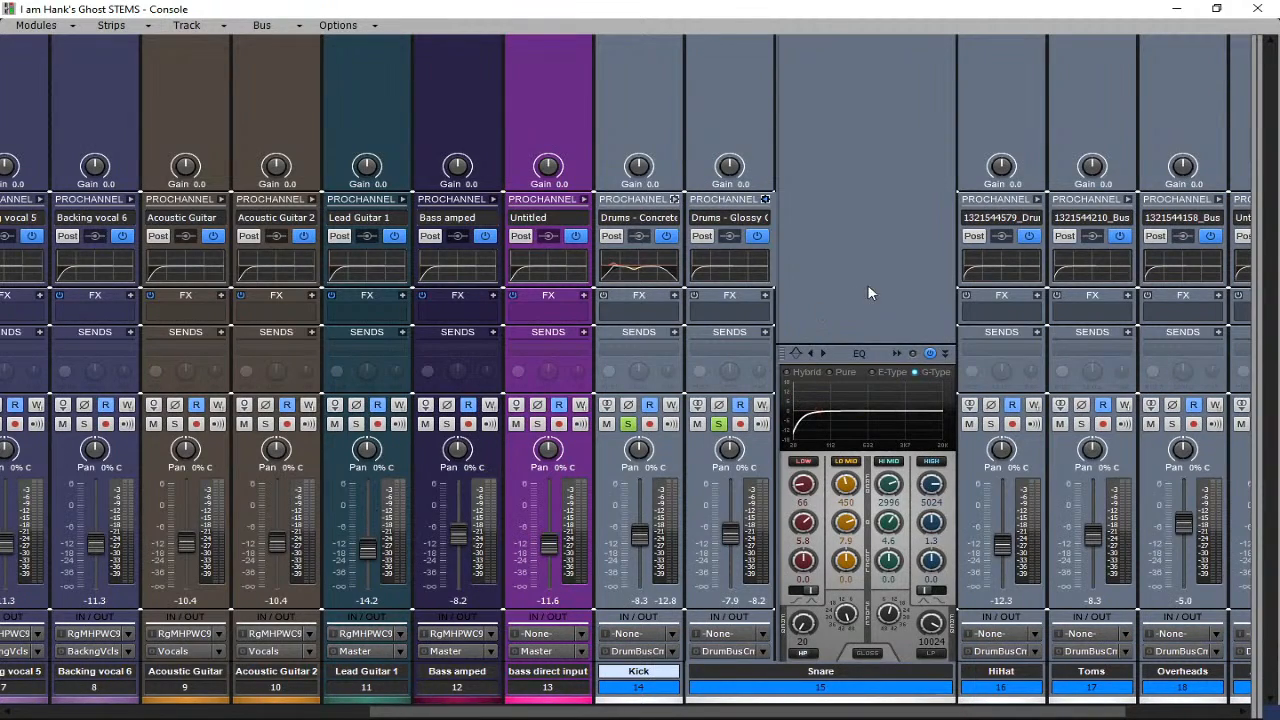
pyautogui.press('space')
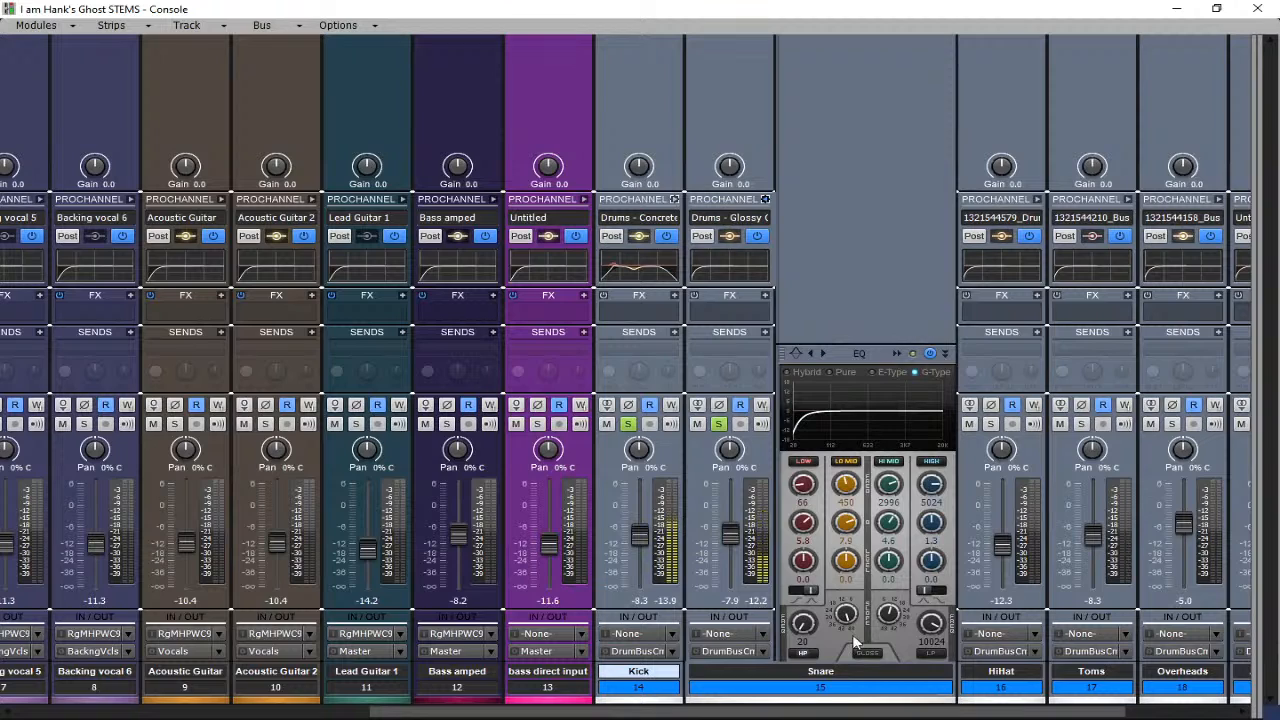
pyautogui.click(897, 354)
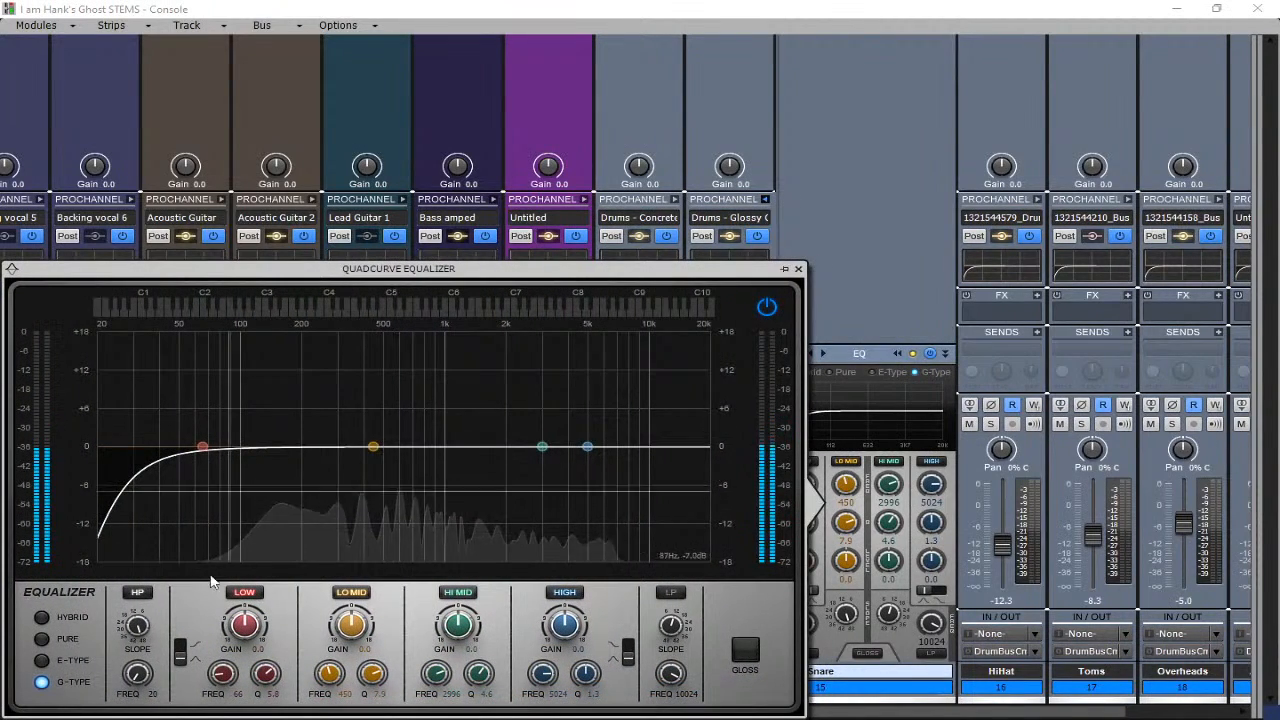
# - Equalize the Snare with the high-pass at 38 Hz, lo mid -2.3 dB at 500 Hz and hi mid 3.2 dB at 2204 Hz, then close its equalizer
pyautogui.moveTo(138, 674); pyautogui.dragTo(138, 650)
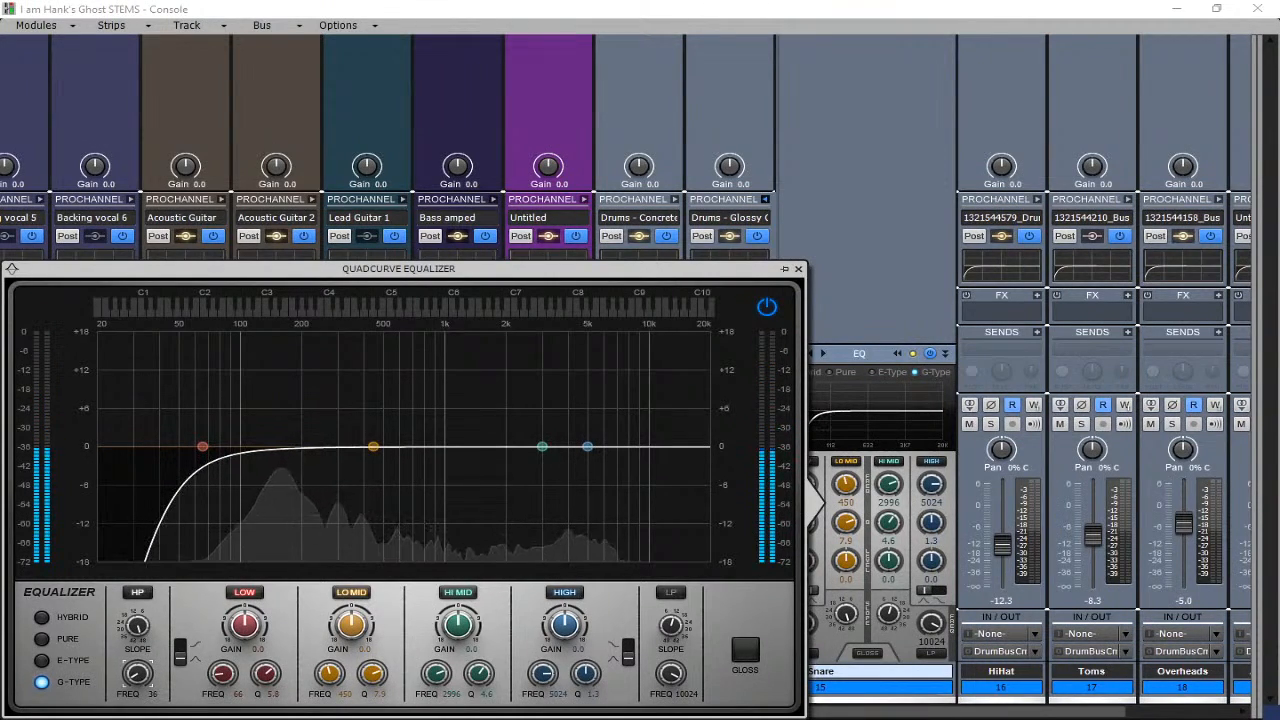
pyautogui.moveTo(373, 446); pyautogui.dragTo(410, 466)
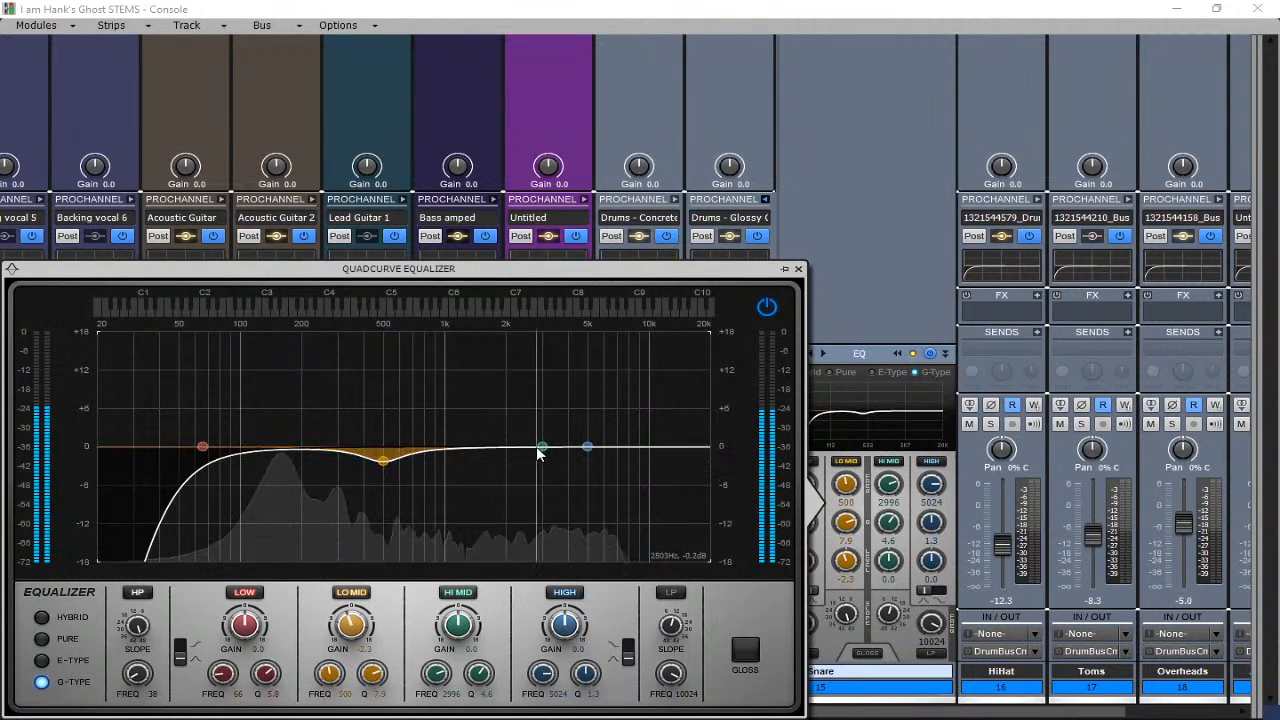
pyautogui.moveTo(541, 446); pyautogui.dragTo(514, 427)
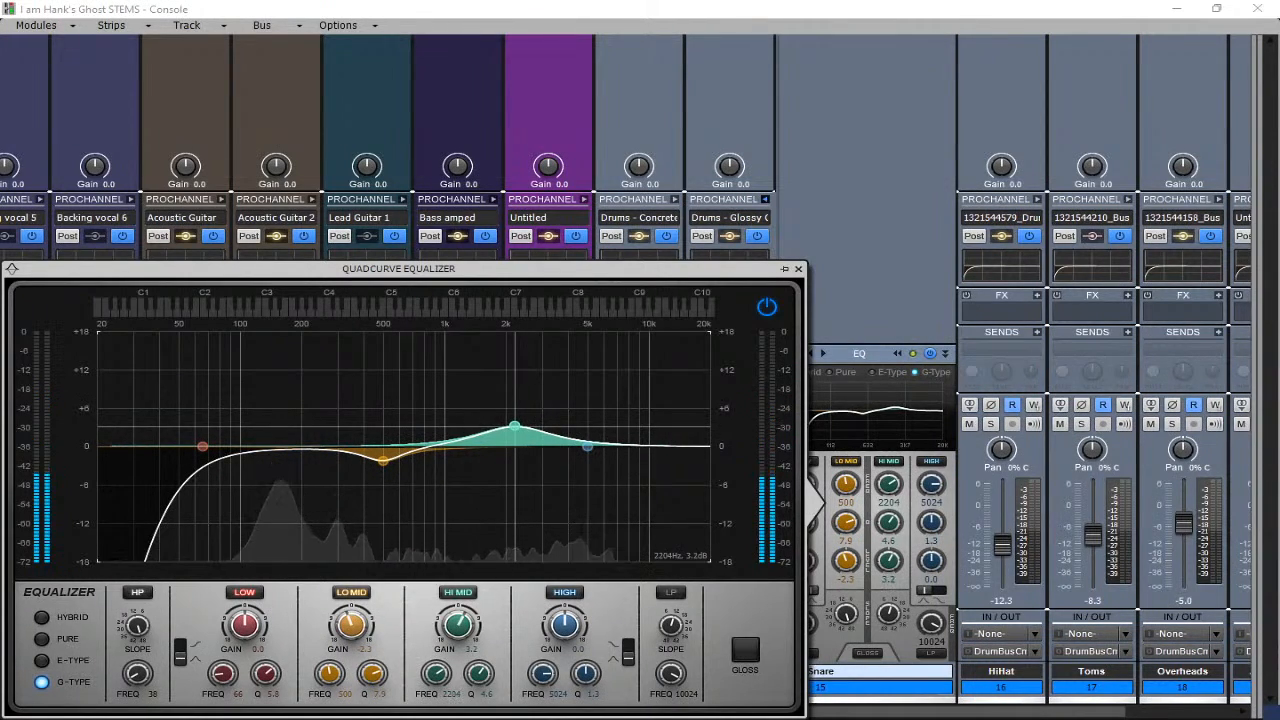
pyautogui.click(798, 268)
pyautogui.click(767, 199)
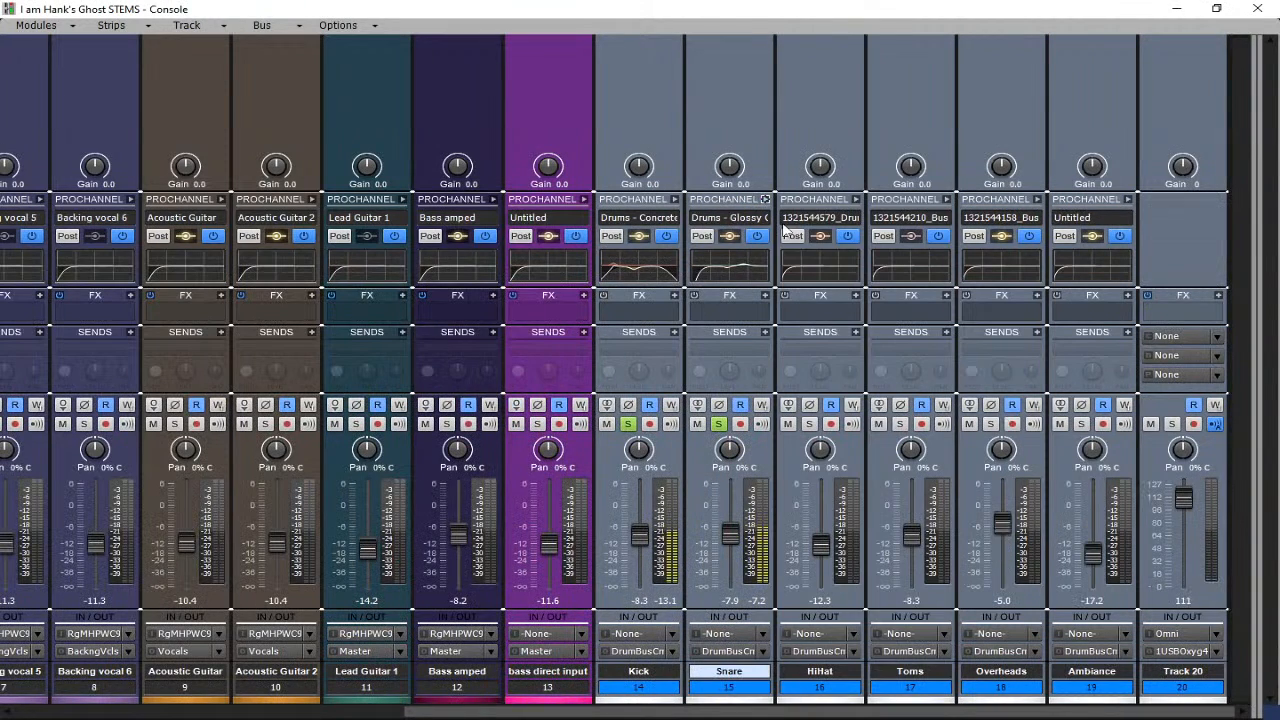
# - Solo the HiHat as well and, in its QuadCurve equalizer, set the high-pass frequency to 88 Hz
pyautogui.click(809, 424)
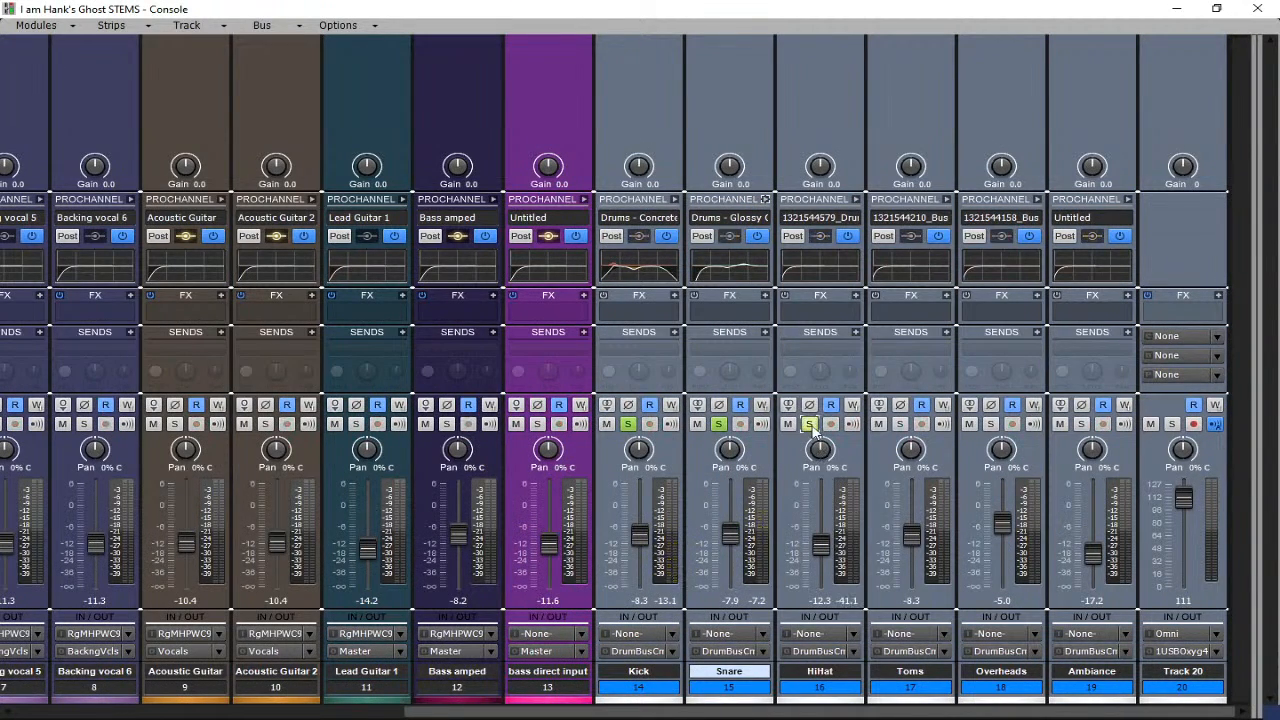
pyautogui.click(855, 200)
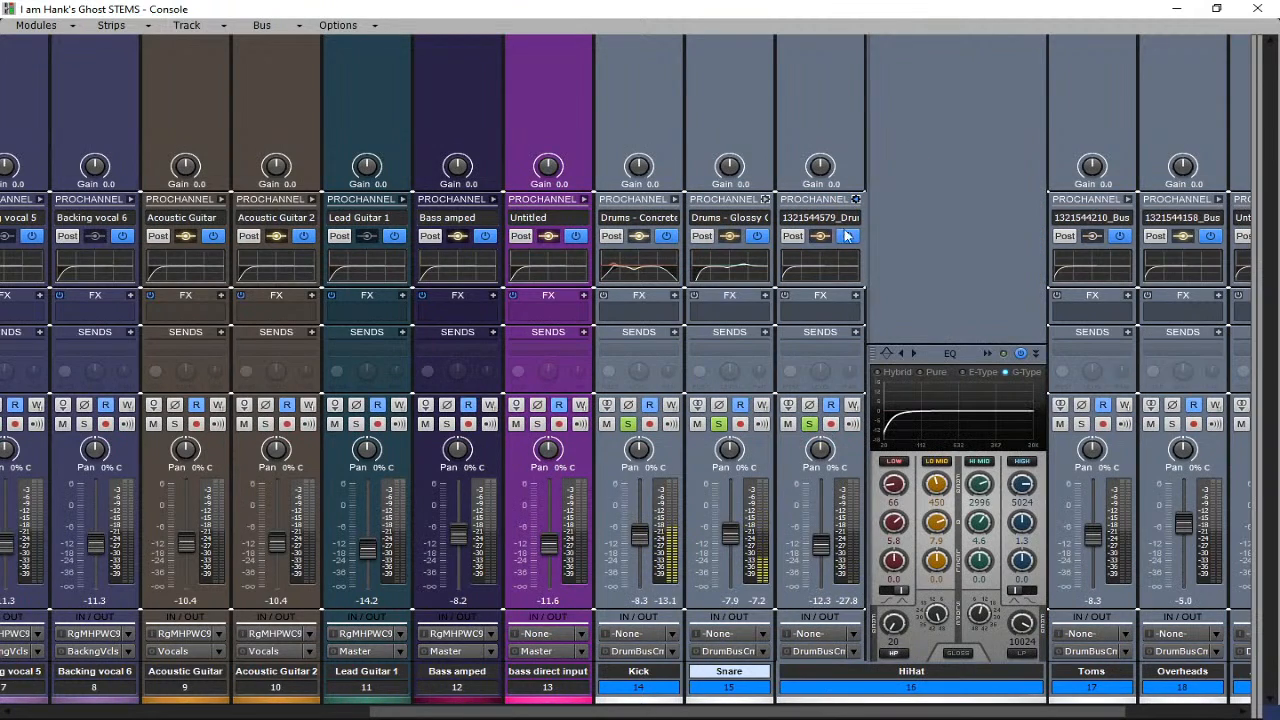
pyautogui.moveTo(896, 625); pyautogui.dragTo(896, 610)
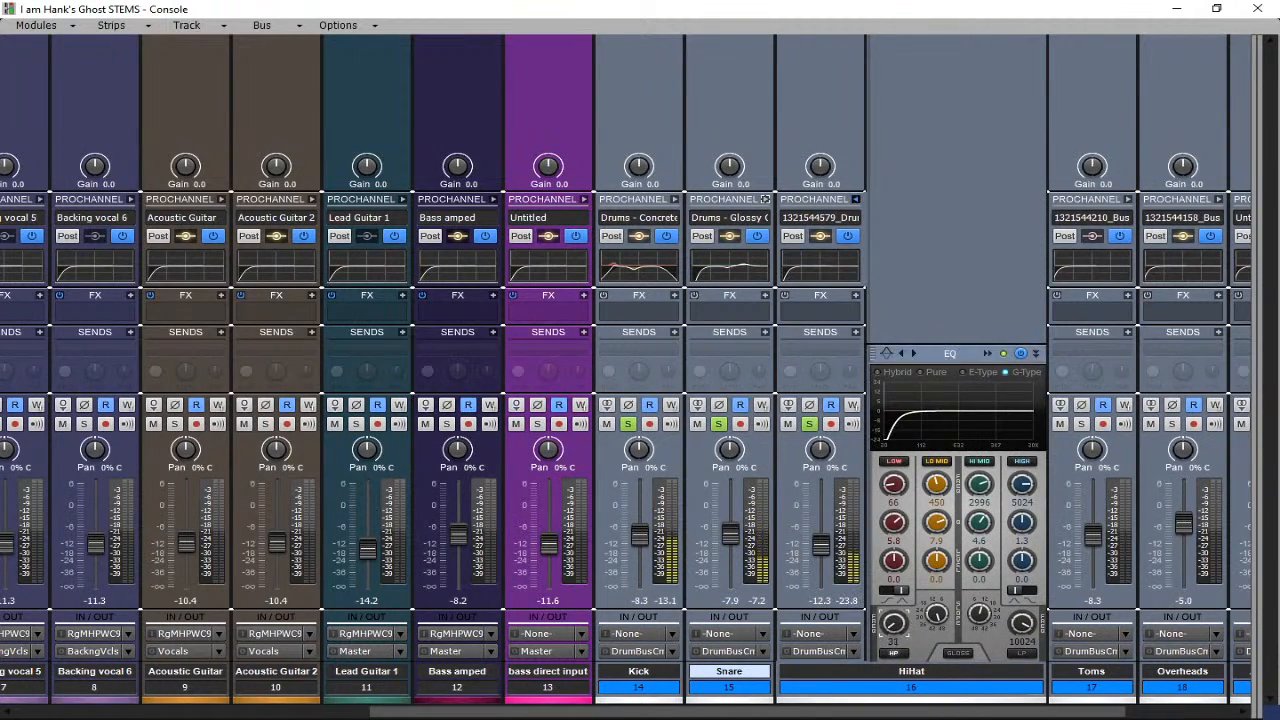
pyautogui.click(987, 353)
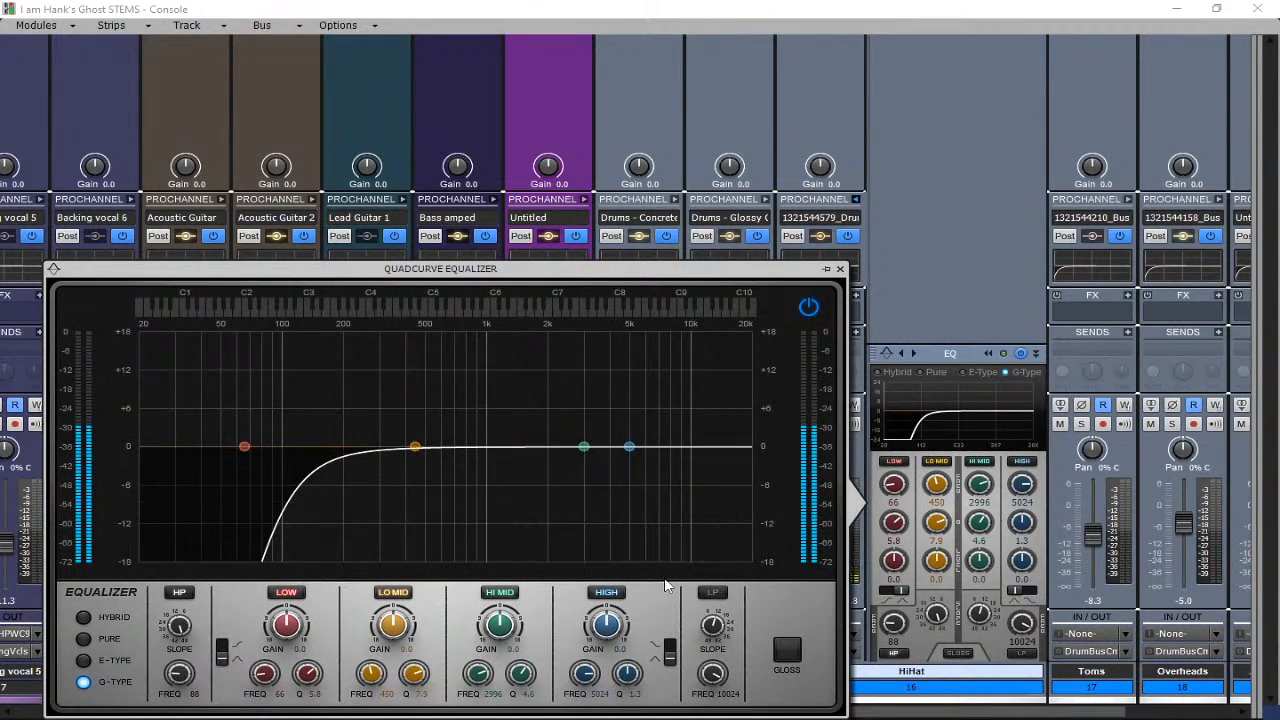
# - Cut the HiHat's high band to -2.8 dB at 4674 Hz, boost its lo mid 1.4 dB at 531 Hz, and close its equalizer
pyautogui.click(628, 446)
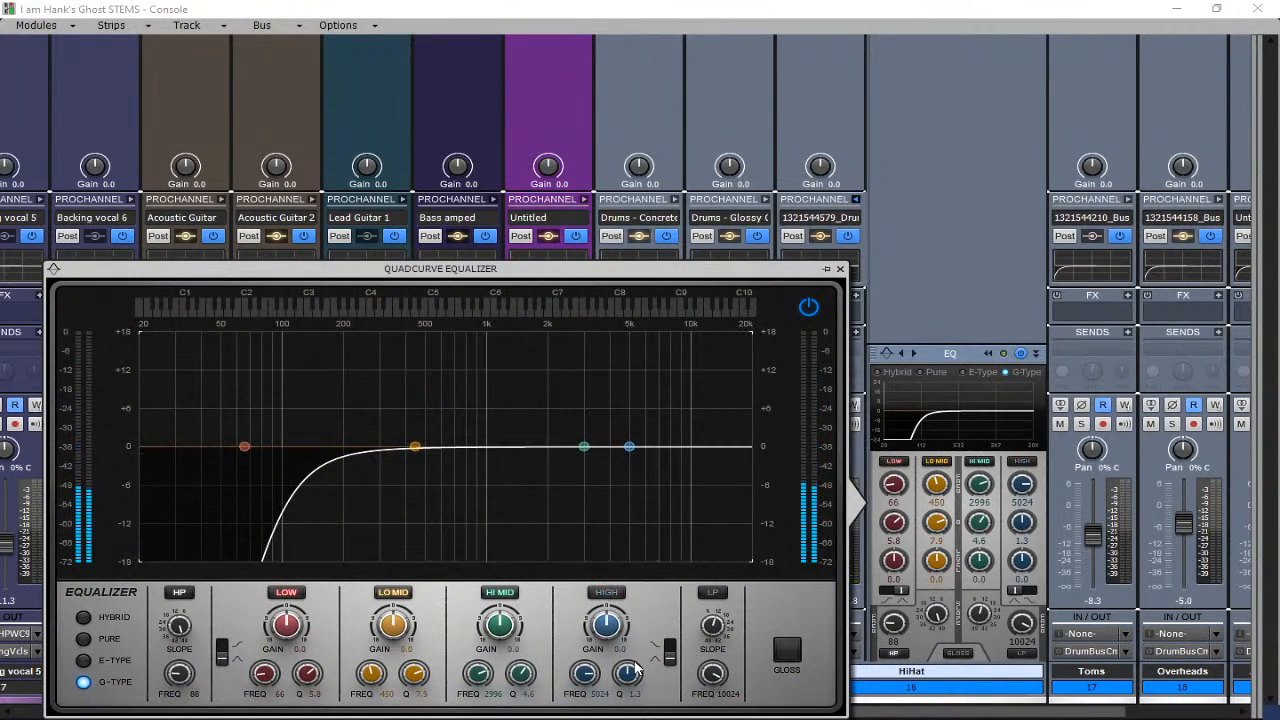
pyautogui.click(612, 594)
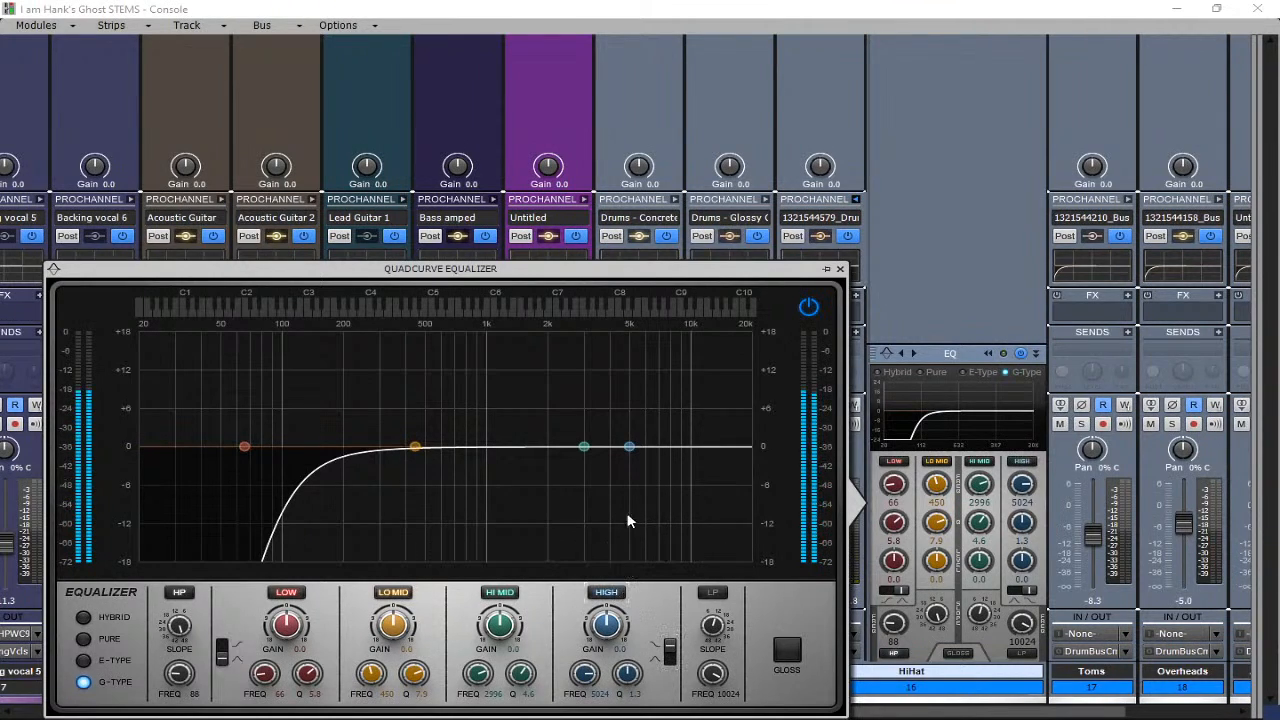
pyautogui.moveTo(628, 446); pyautogui.dragTo(623, 463)
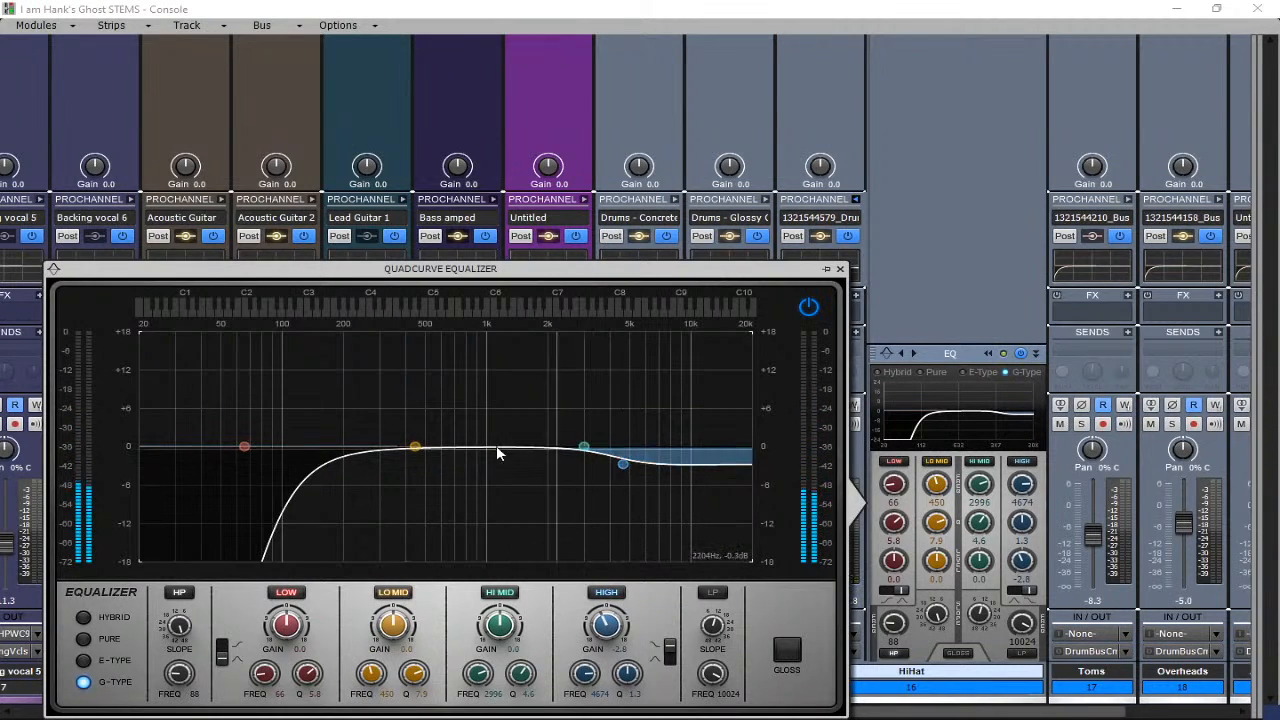
pyautogui.moveTo(415, 446); pyautogui.dragTo(430, 438)
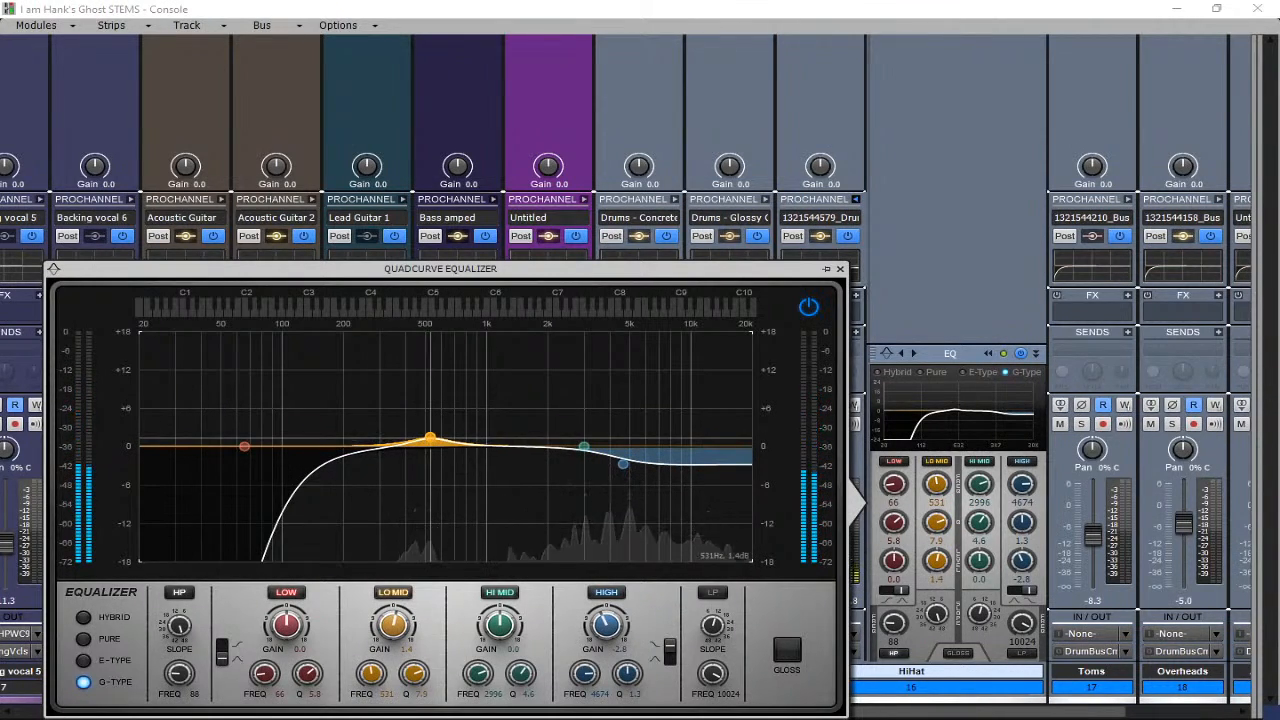
pyautogui.click(840, 269)
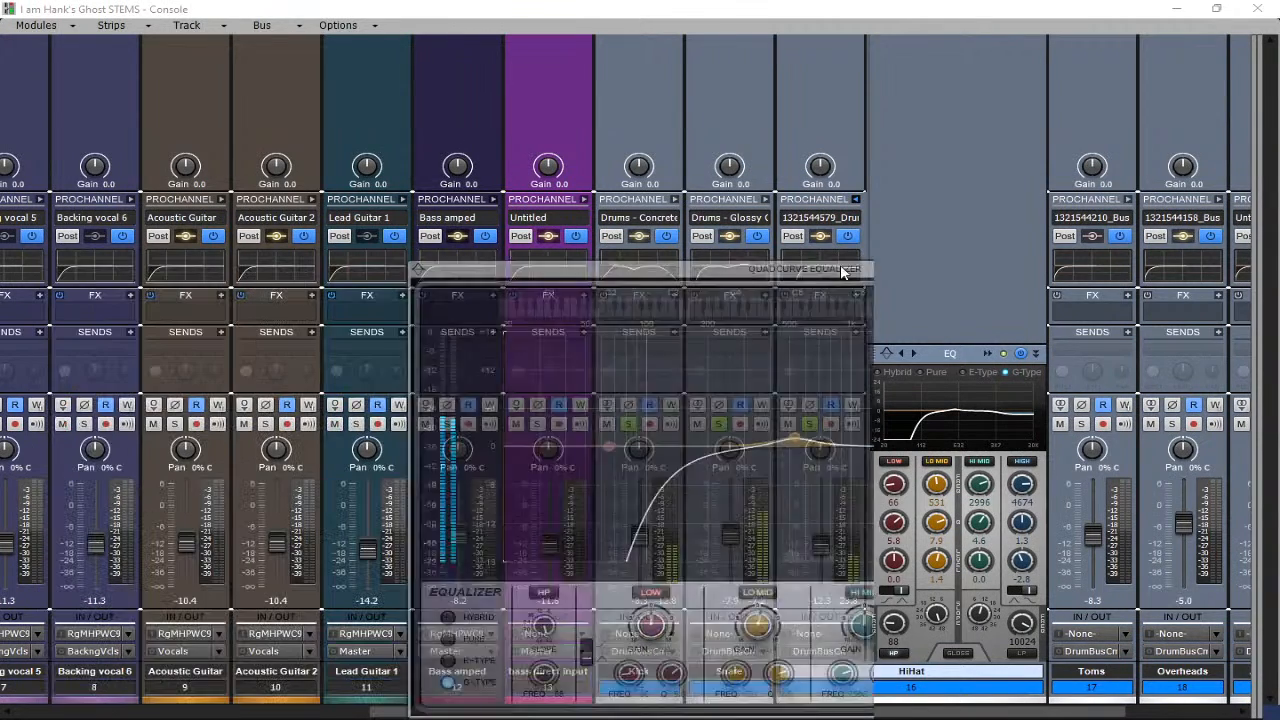
pyautogui.click(855, 199)
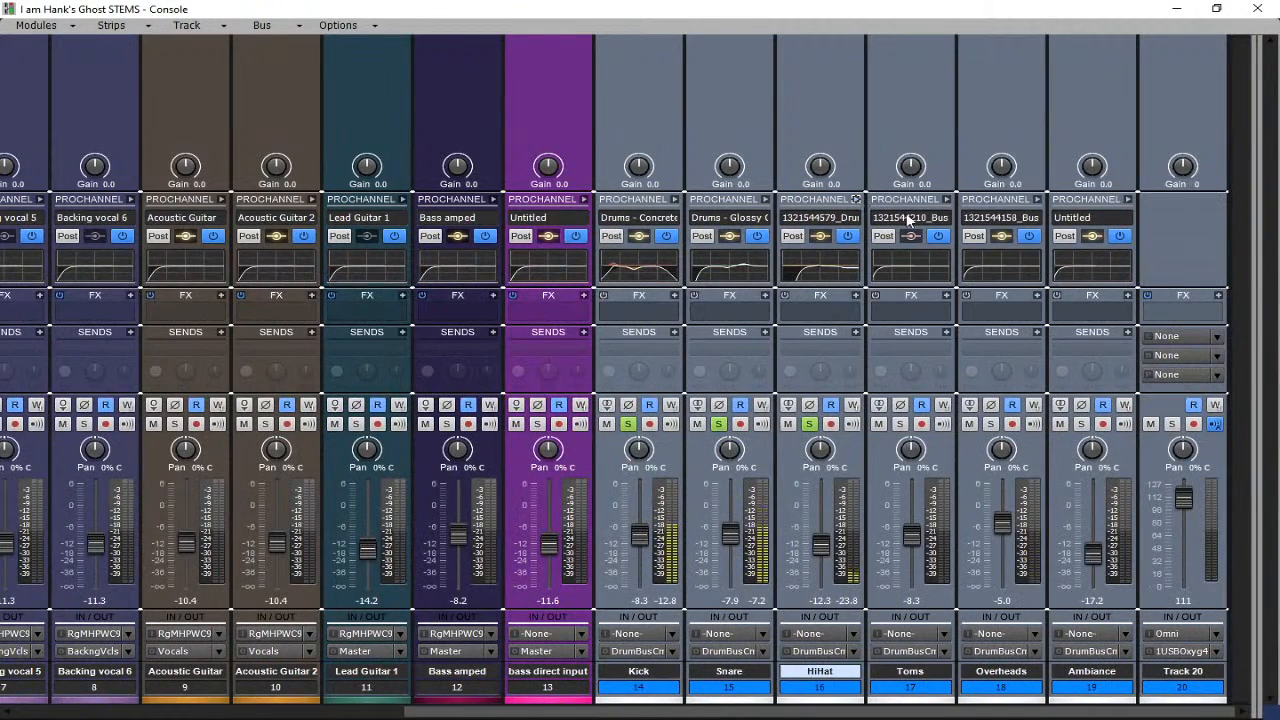
# - Solo the Toms and Overheads too, and open the Overheads' QuadCurve equalizer from the expanded ProChannel
pyautogui.click(900, 424)
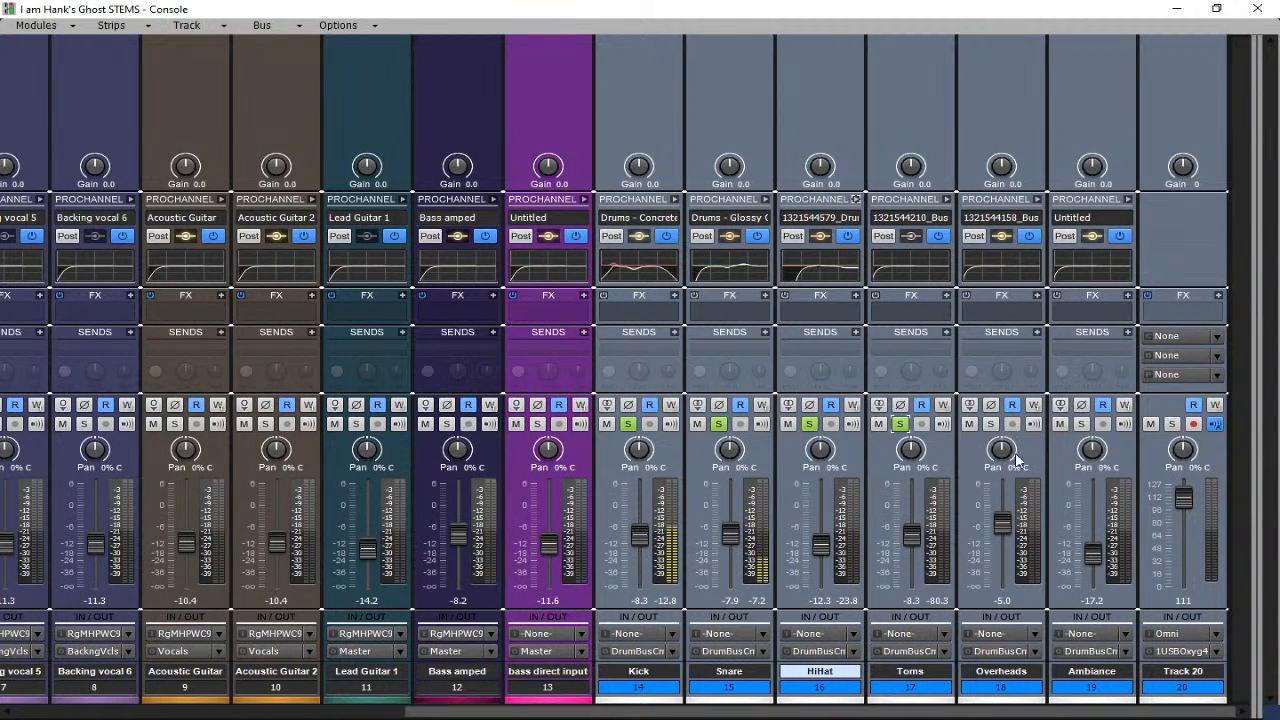
pyautogui.click(990, 424)
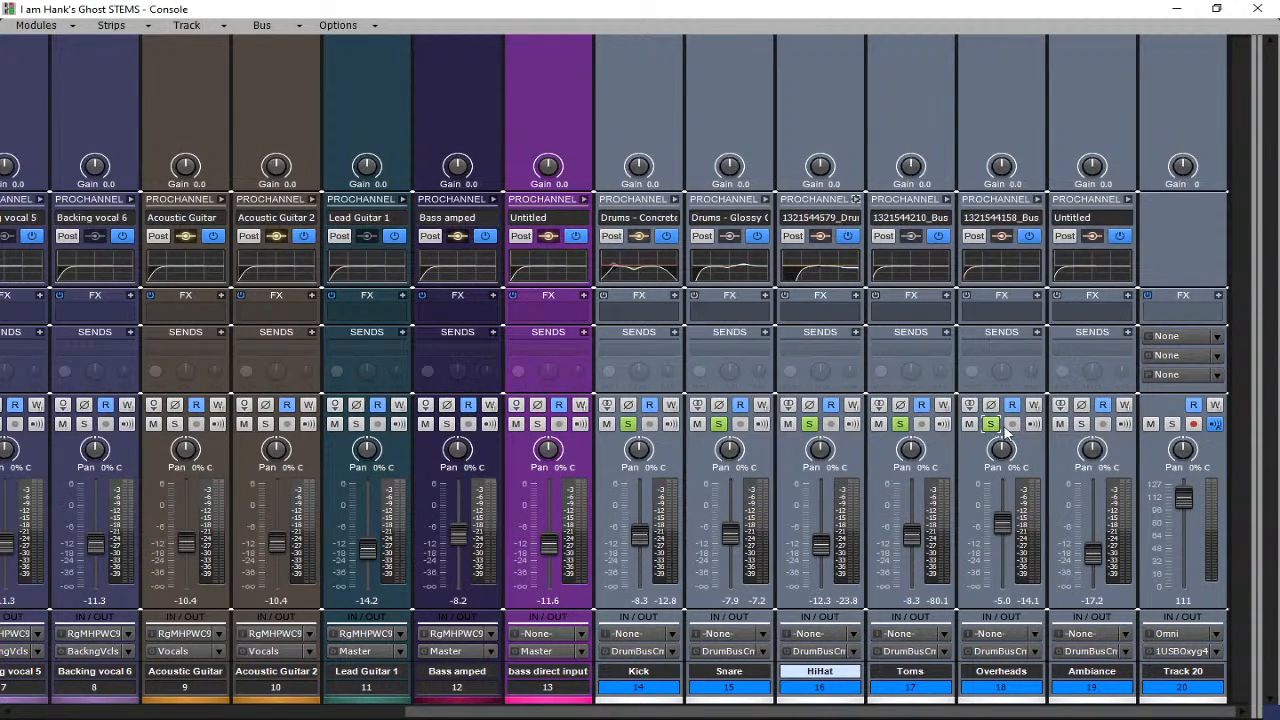
pyautogui.click(1038, 199)
pyautogui.moveTo(800, 706); pyautogui.dragTo(897, 706)
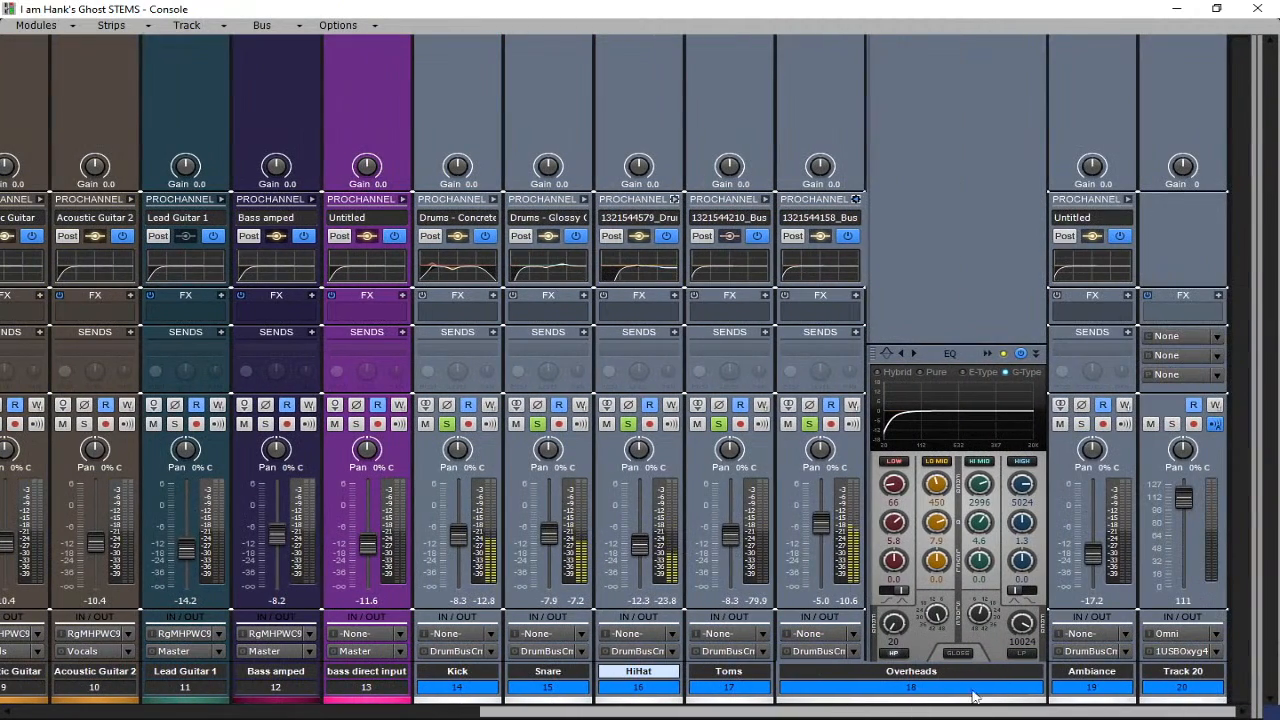
pyautogui.click(987, 356)
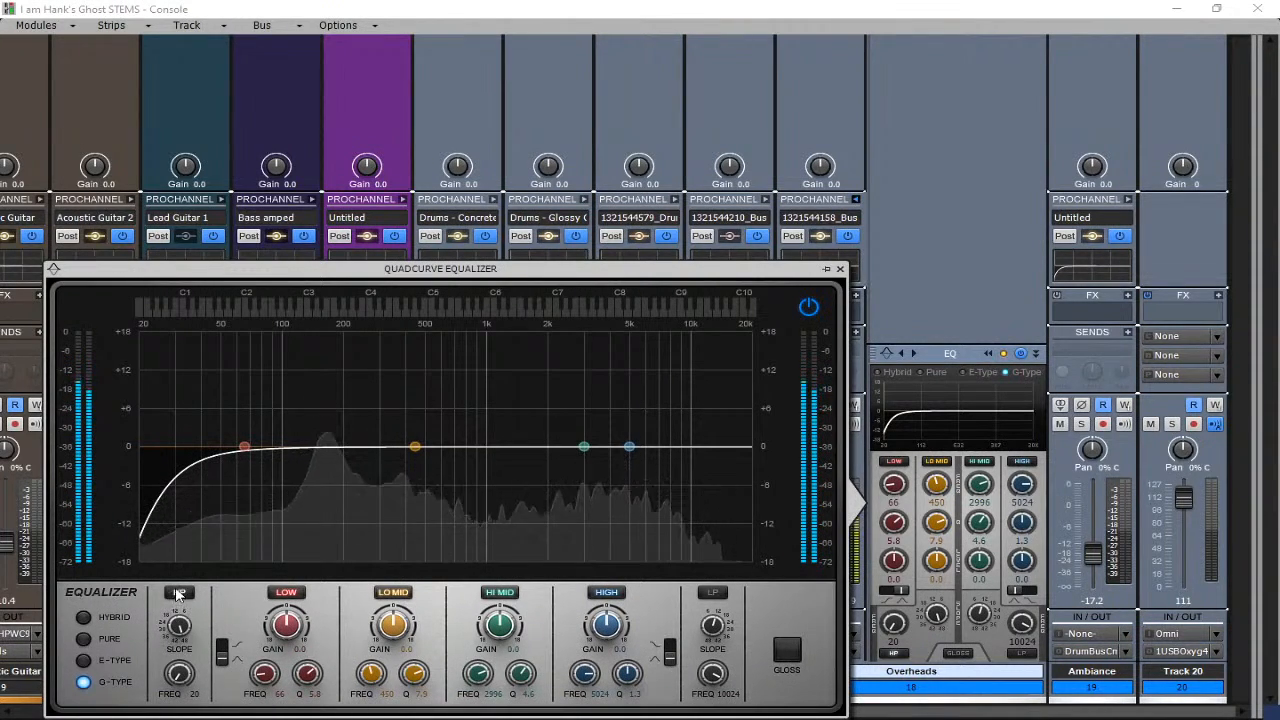
# - Set the Overheads' high-pass frequency to 50 Hz and cut the lo mid band to -2.2 dB at 405 Hz
pyautogui.moveTo(180, 674); pyautogui.dragTo(180, 644)
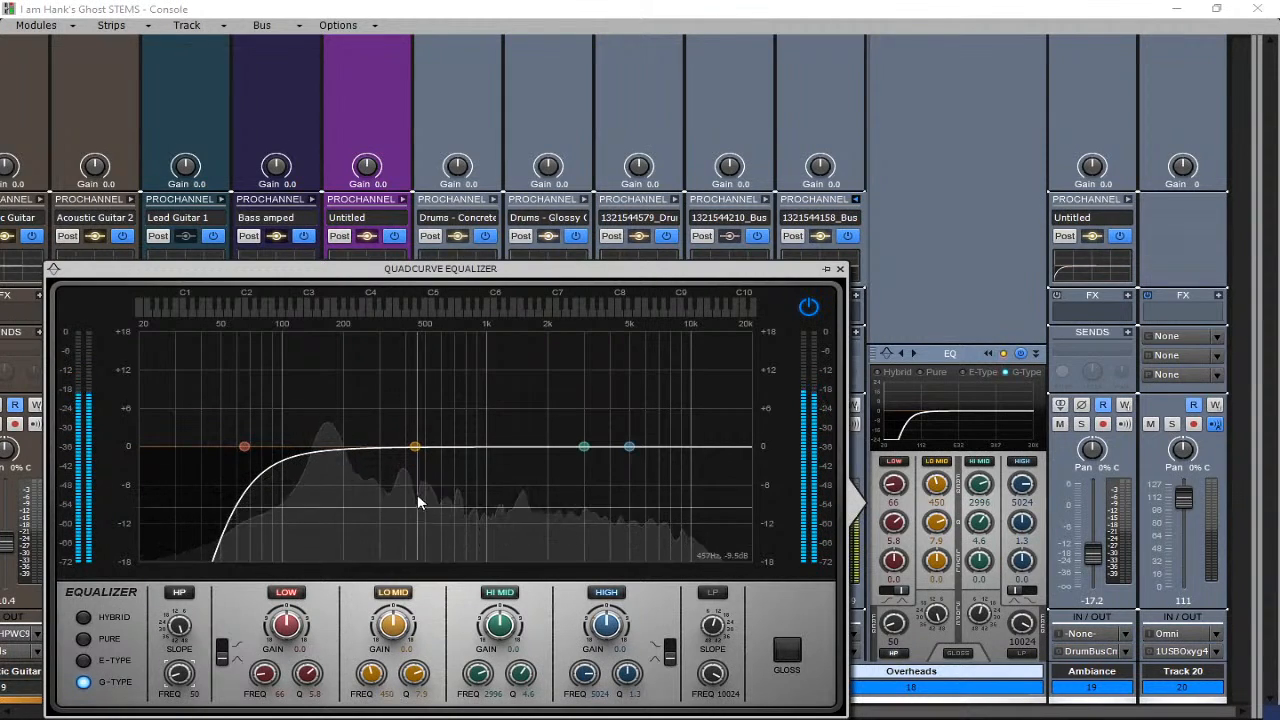
pyautogui.moveTo(415, 446)
pyautogui.mouseDown()
pyautogui.moveTo(394, 452)
pyautogui.moveTo(408, 459)
pyautogui.mouseUp()
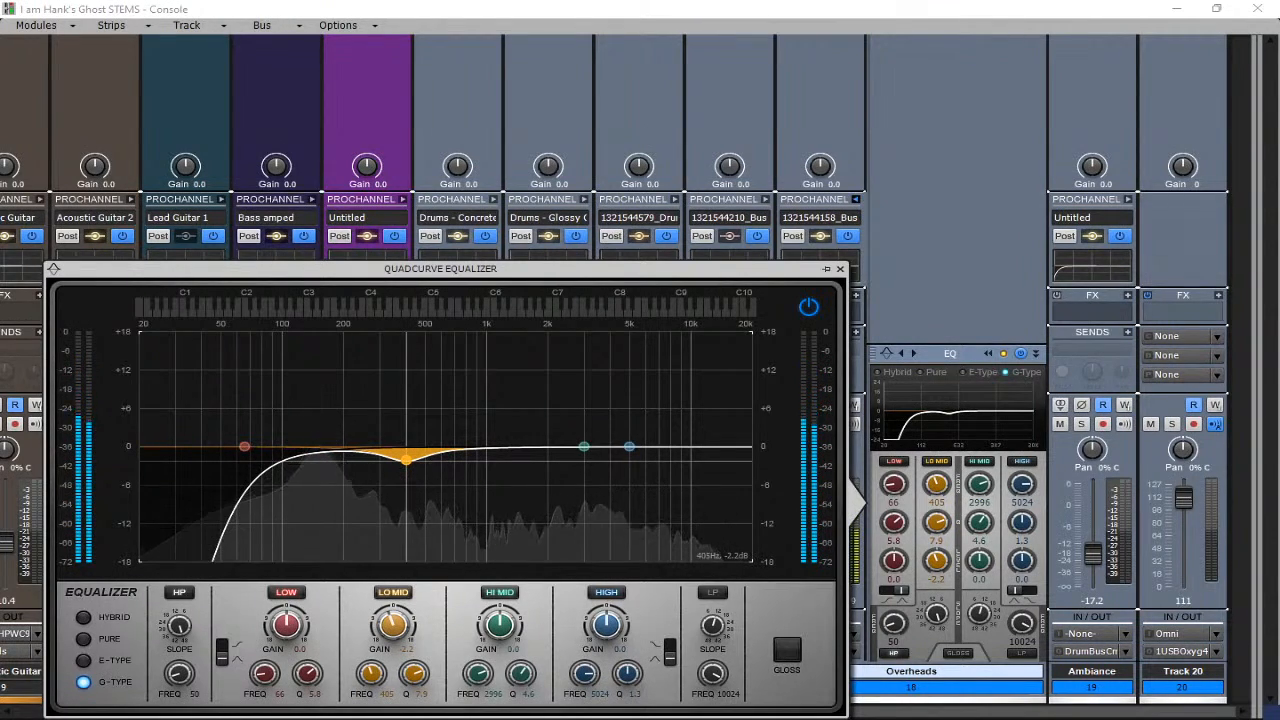
# - Make the Overheads' high band a shelf with 0.9 dB gain, and cut the hi mid band to -1.8 dB at 1615 Hz
pyautogui.moveTo(629, 446); pyautogui.dragTo(629, 433)
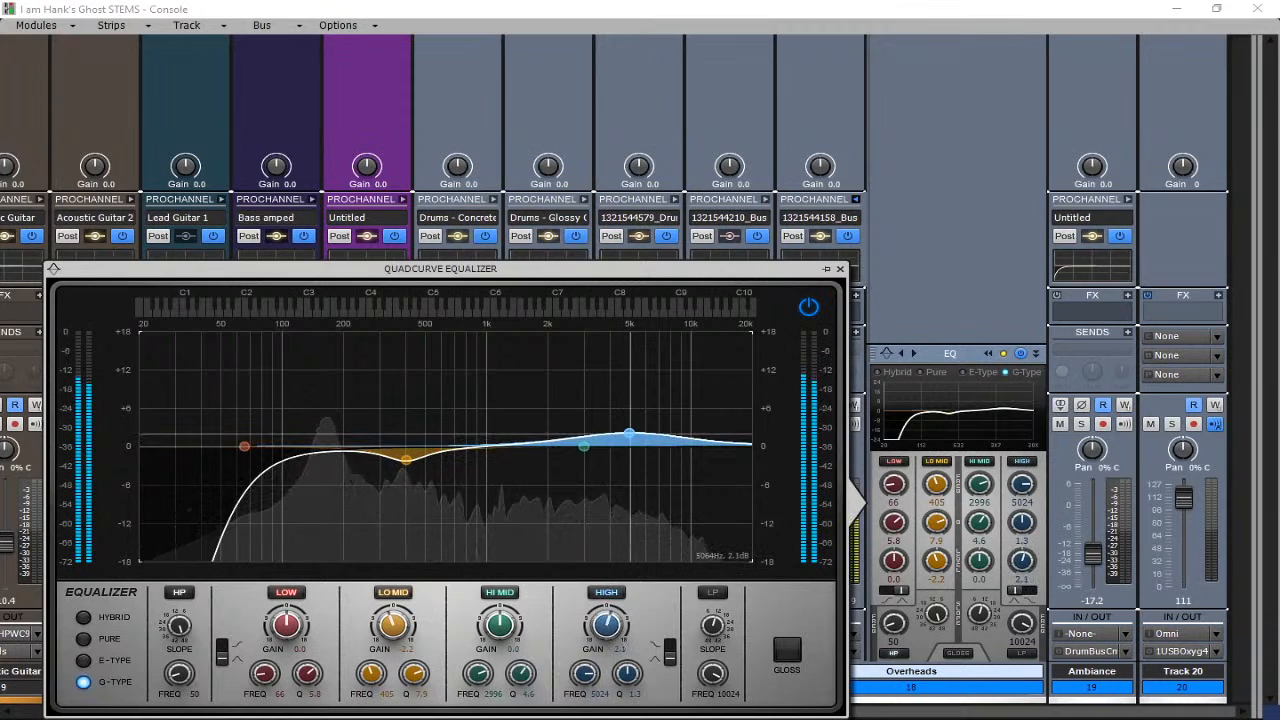
pyautogui.click(672, 651)
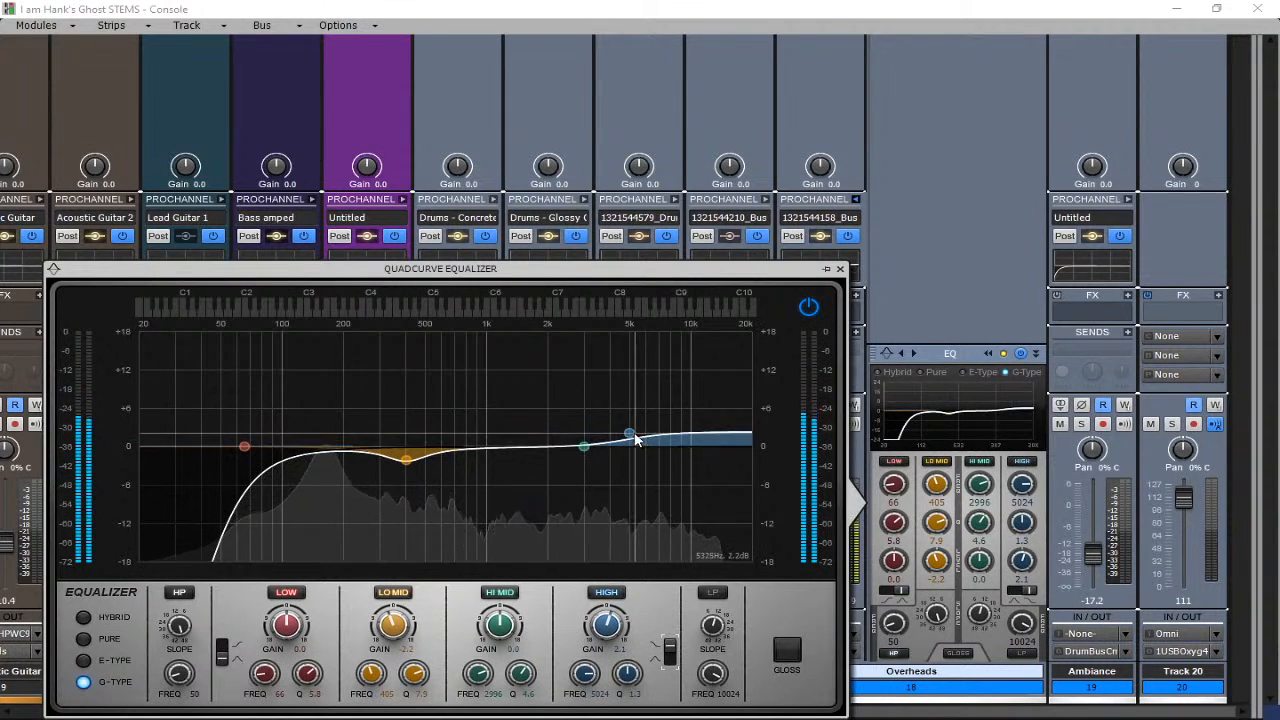
pyautogui.moveTo(584, 446); pyautogui.dragTo(527, 456)
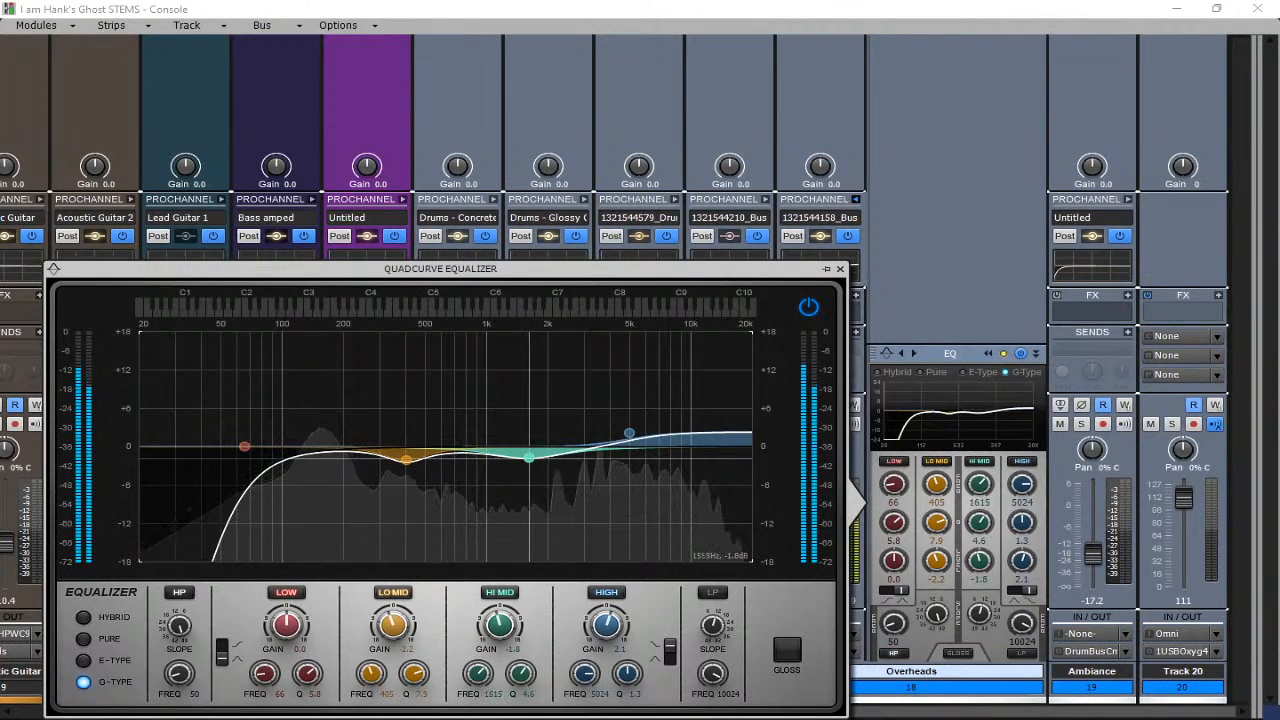
pyautogui.moveTo(629, 434)
pyautogui.mouseDown()
pyautogui.moveTo(629, 350)
pyautogui.moveTo(631, 447)
pyautogui.mouseUp()
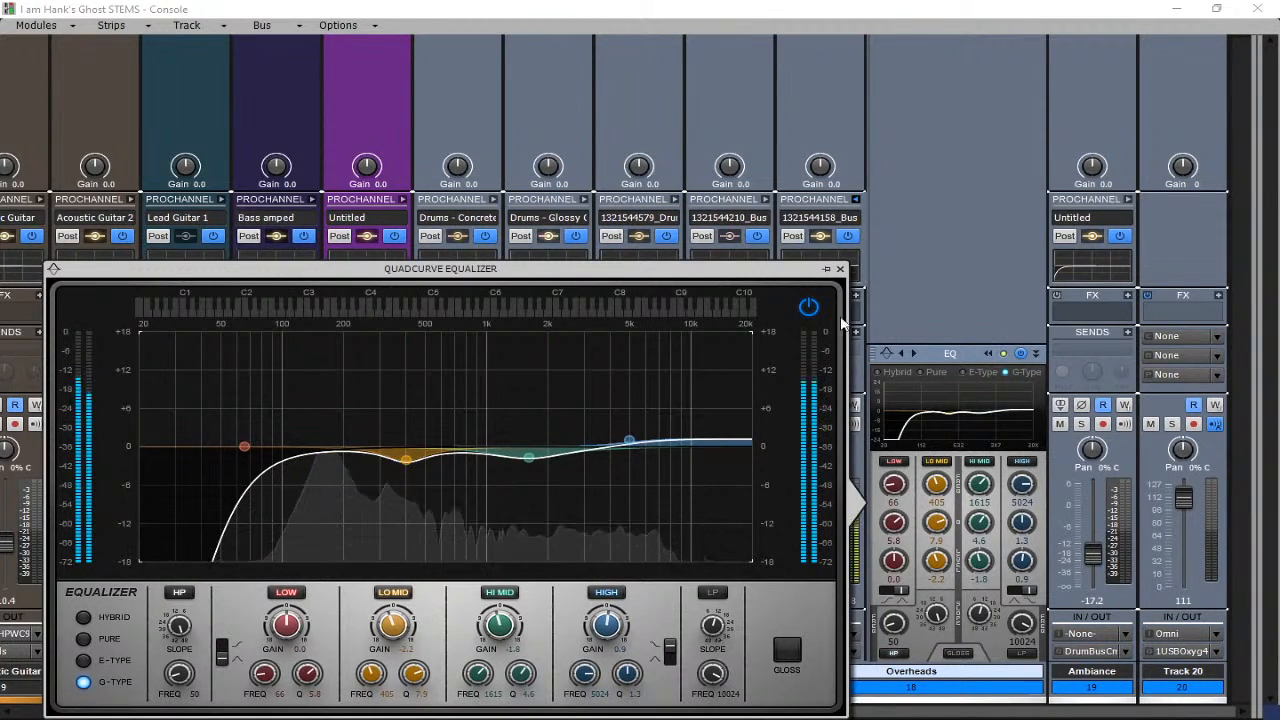
# - Close the Overheads' equalizer, collapse the ProChannel, and solo the Ambiance track with the other drums
pyautogui.click(840, 268)
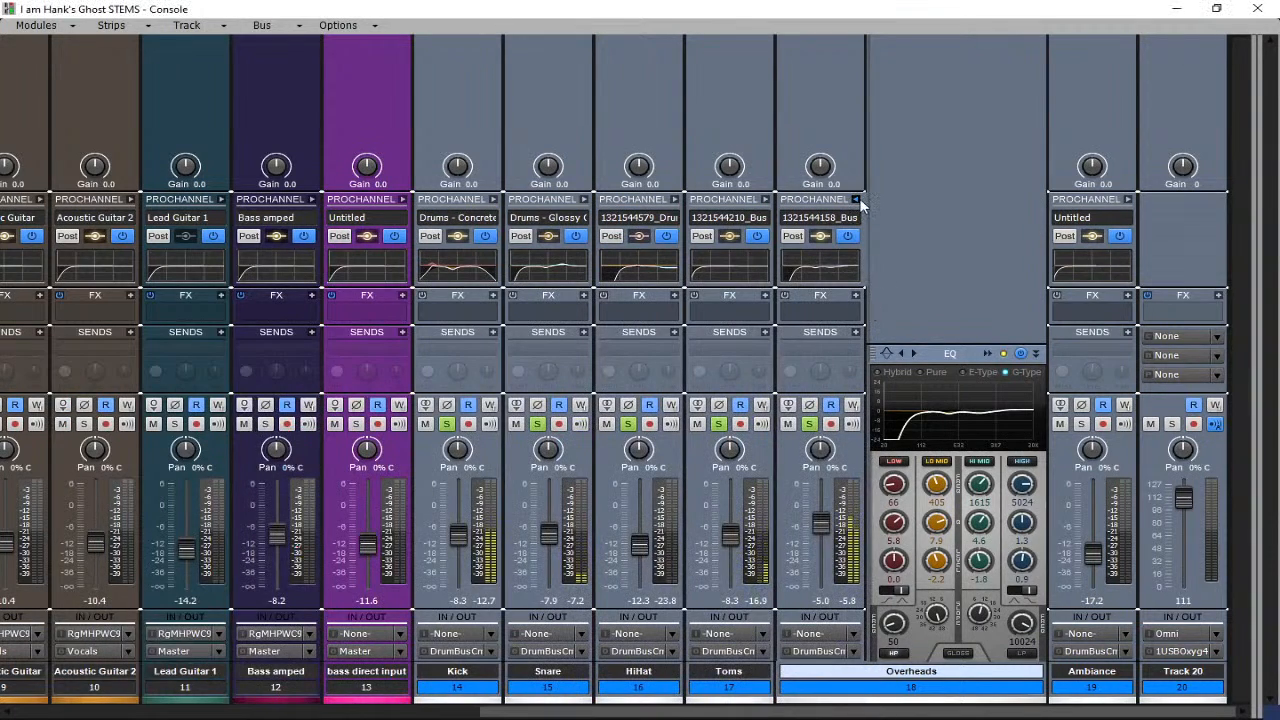
pyautogui.click(857, 200)
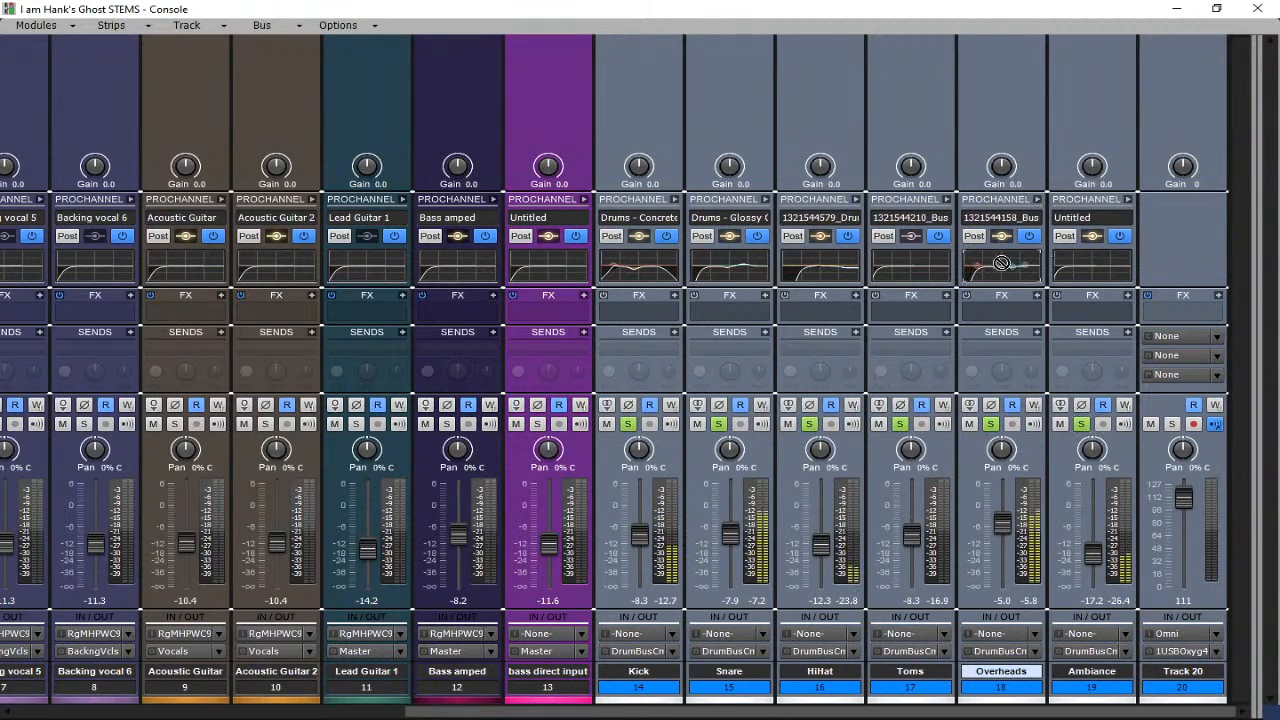
pyautogui.click(1097, 270)
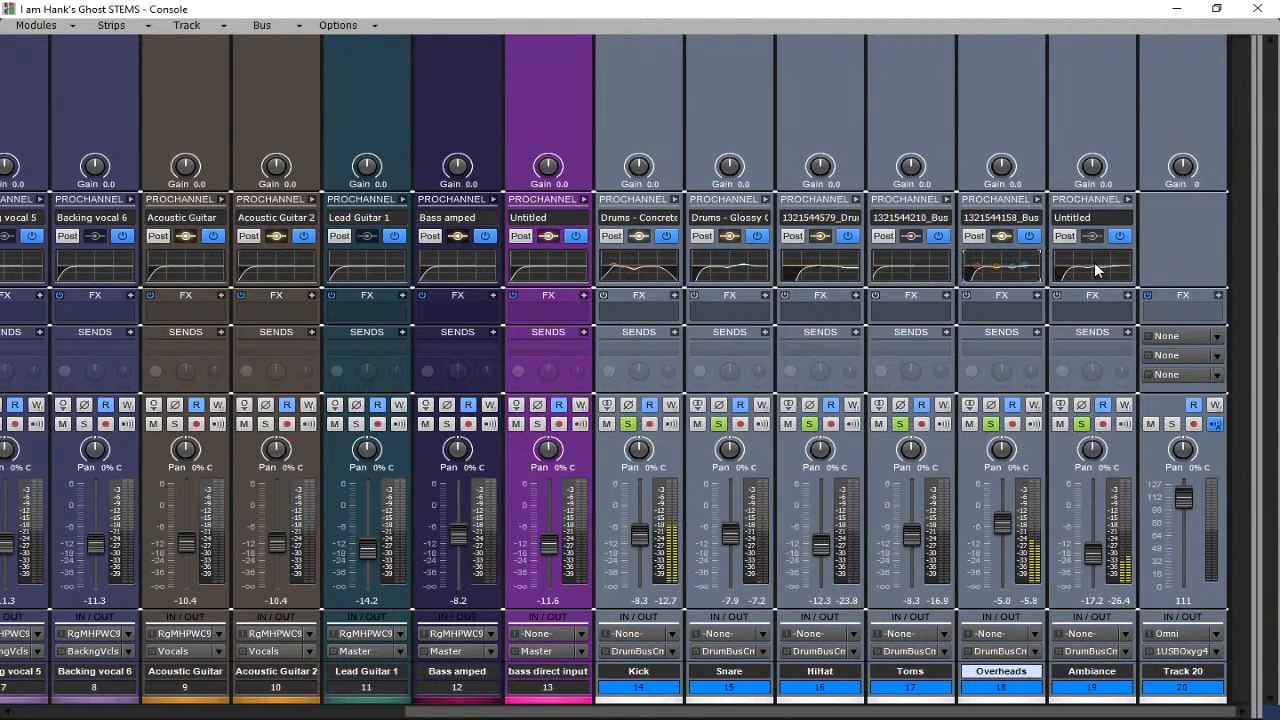
# - Open the Ambiance track's QuadCurve equalizer and set its high-pass filter to 67 Hz with a gentler slope
pyautogui.click(1128, 200)
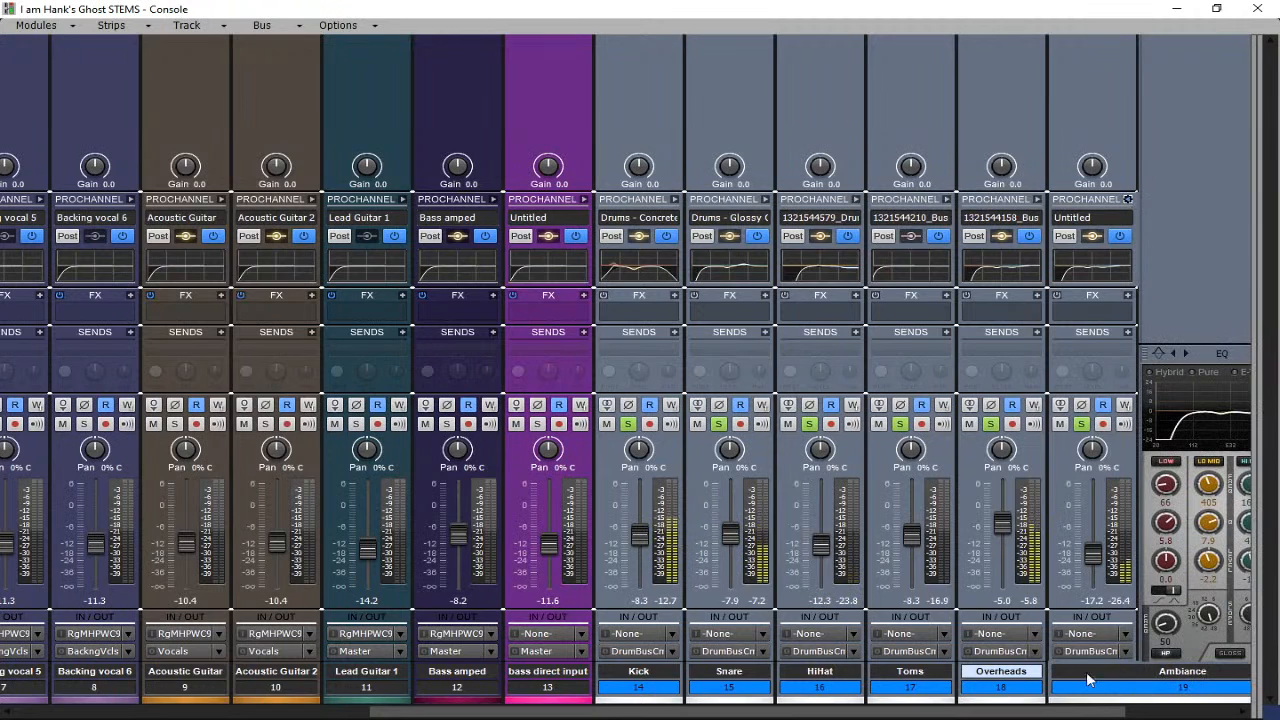
pyautogui.moveTo(1088, 712); pyautogui.dragTo(1196, 712)
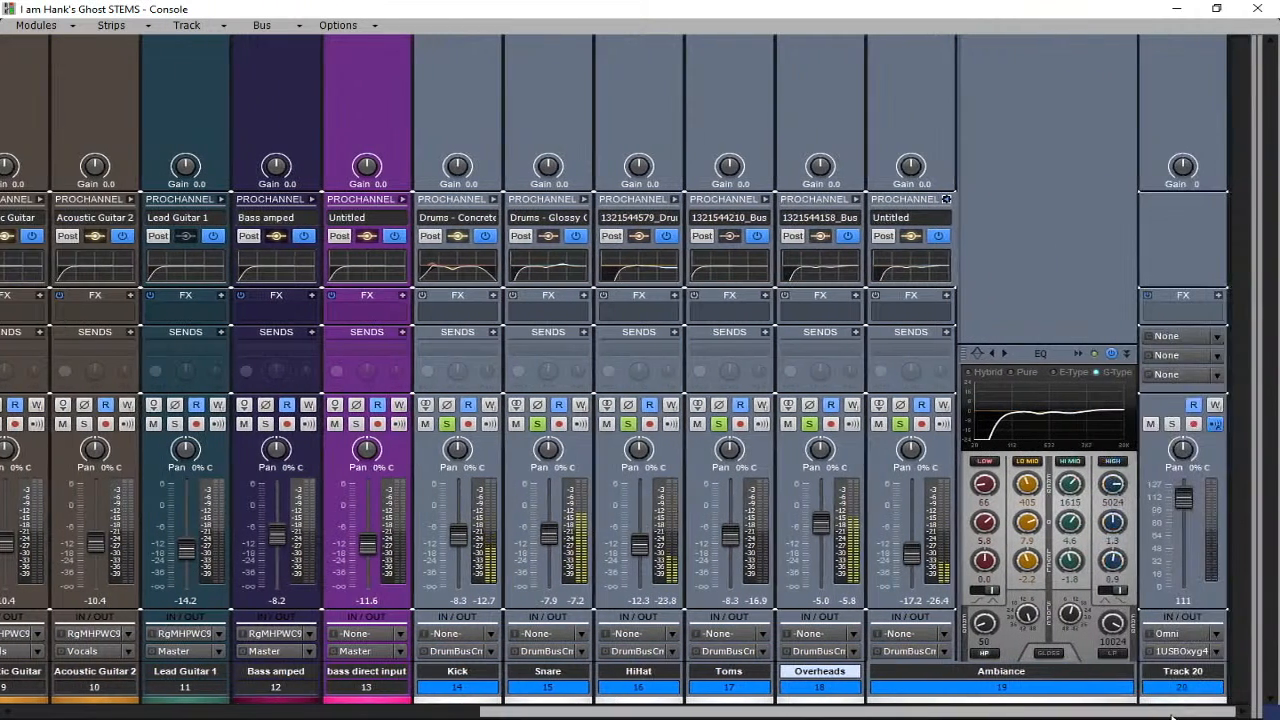
pyautogui.click(1075, 355)
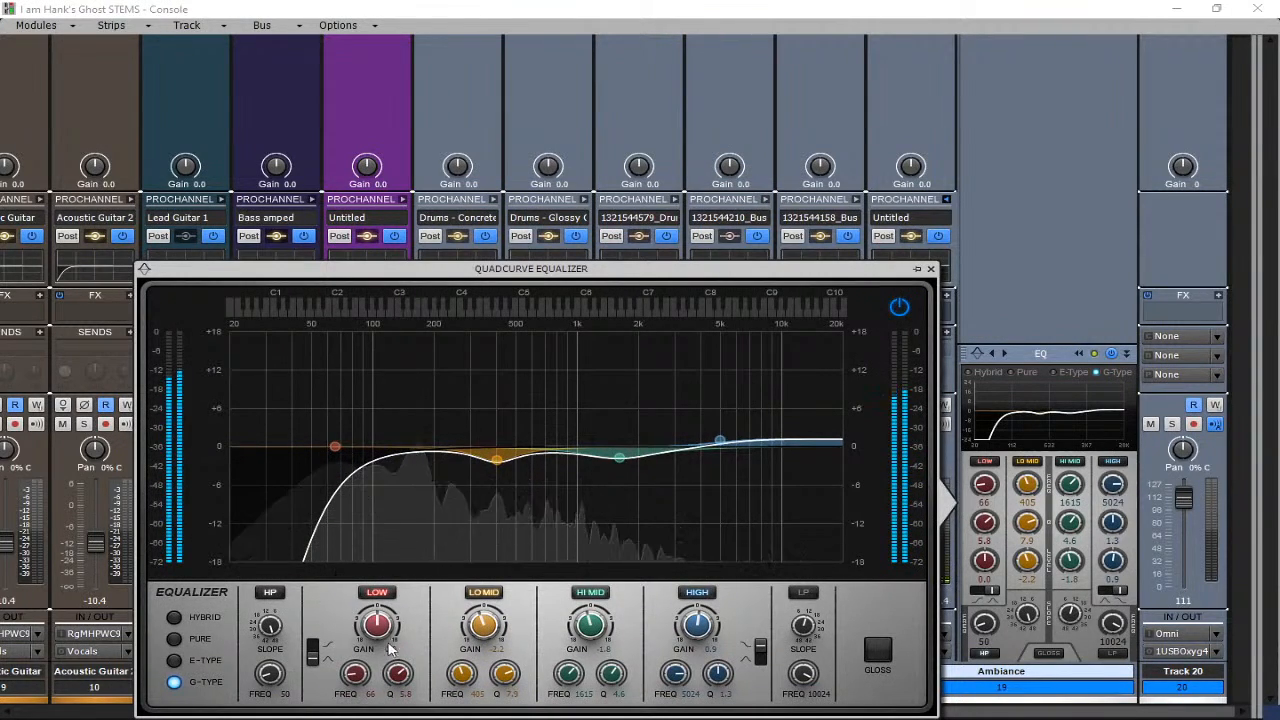
pyautogui.moveTo(275, 678); pyautogui.dragTo(268, 628)
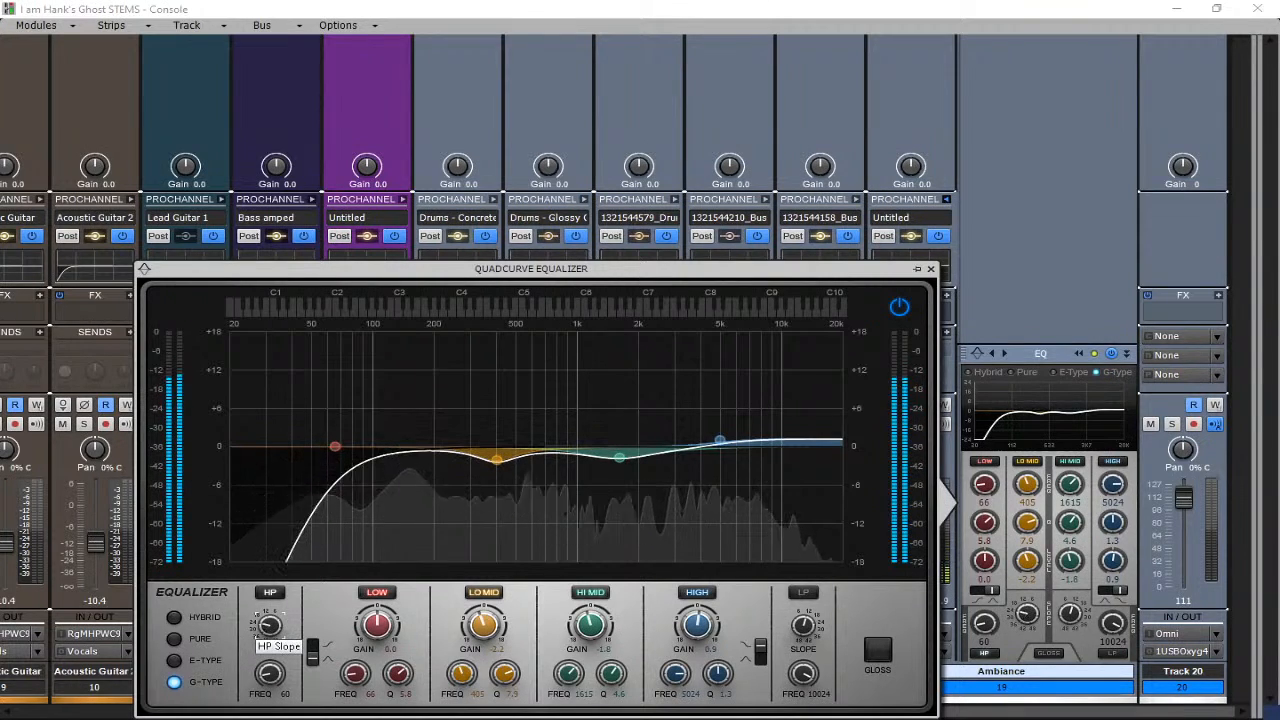
pyautogui.moveTo(270, 677); pyautogui.dragTo(270, 669)
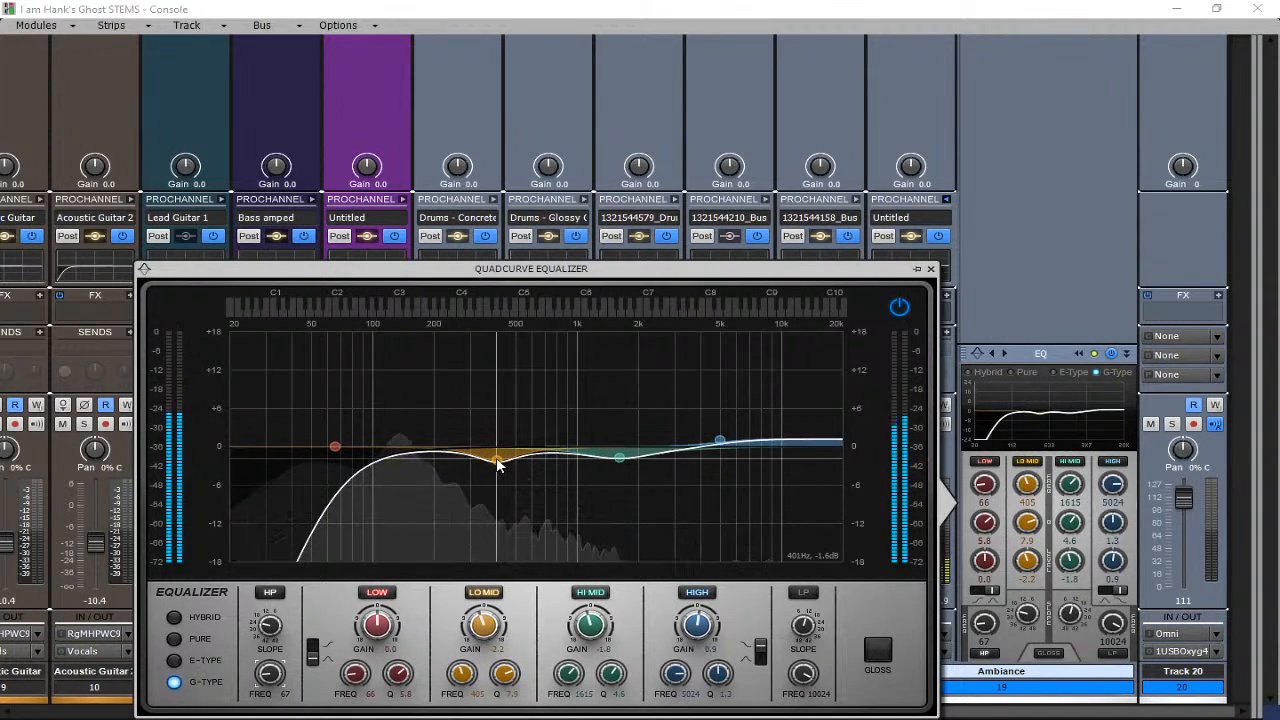
# - Move the Ambiance lo mid cut to 381 Hz, boost the low band to 6.7 dB, and close the equalizer and ProChannel
pyautogui.moveTo(498, 464); pyautogui.dragTo(491, 460)
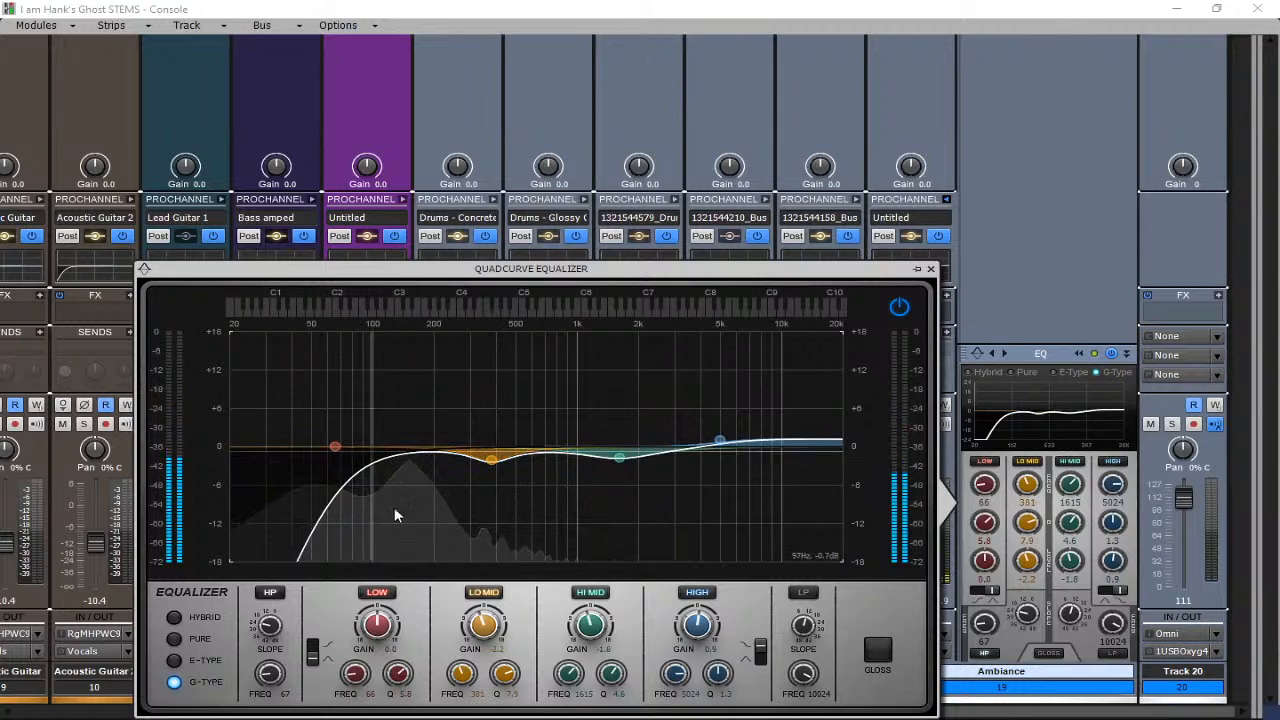
pyautogui.moveTo(335, 446); pyautogui.dragTo(335, 404)
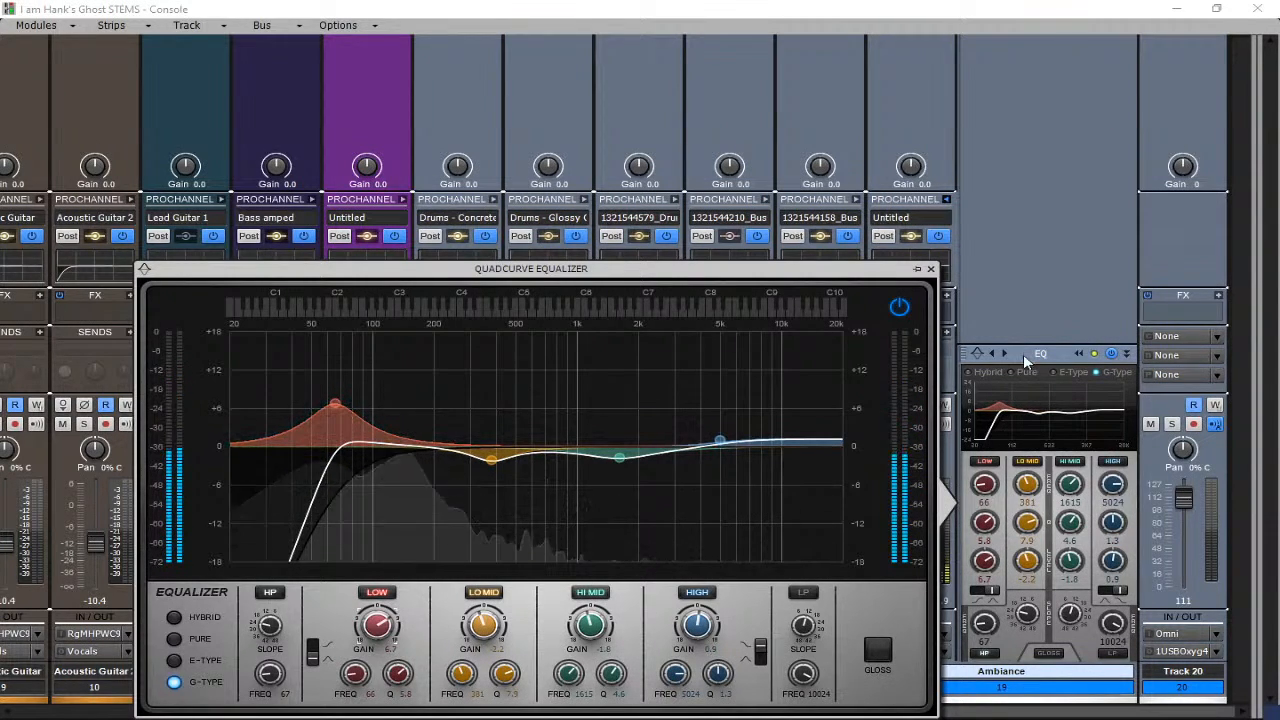
pyautogui.click(930, 269)
pyautogui.click(946, 199)
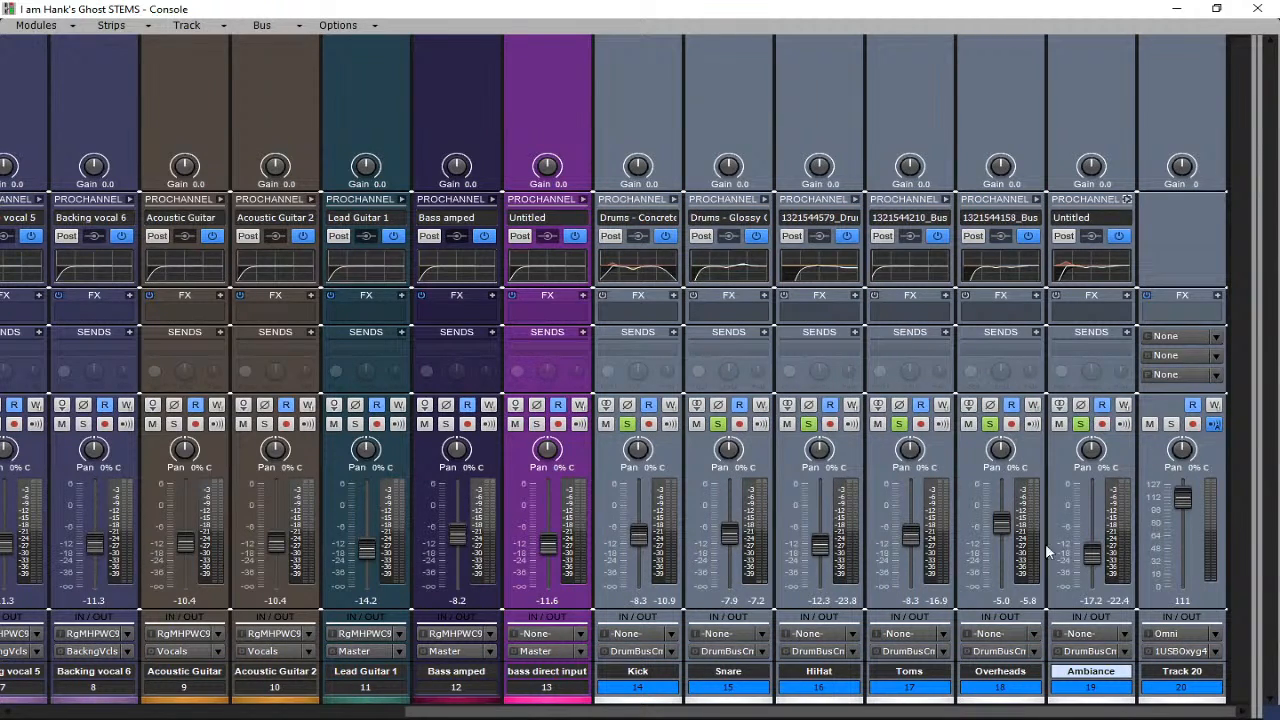
# - During playback, set the faders to -9.4 for Kick, -6.2 for Snare, -14.7 for Ambiance and -6.5 for Overheads
pyautogui.moveTo(1089, 517)
pyautogui.press('space')
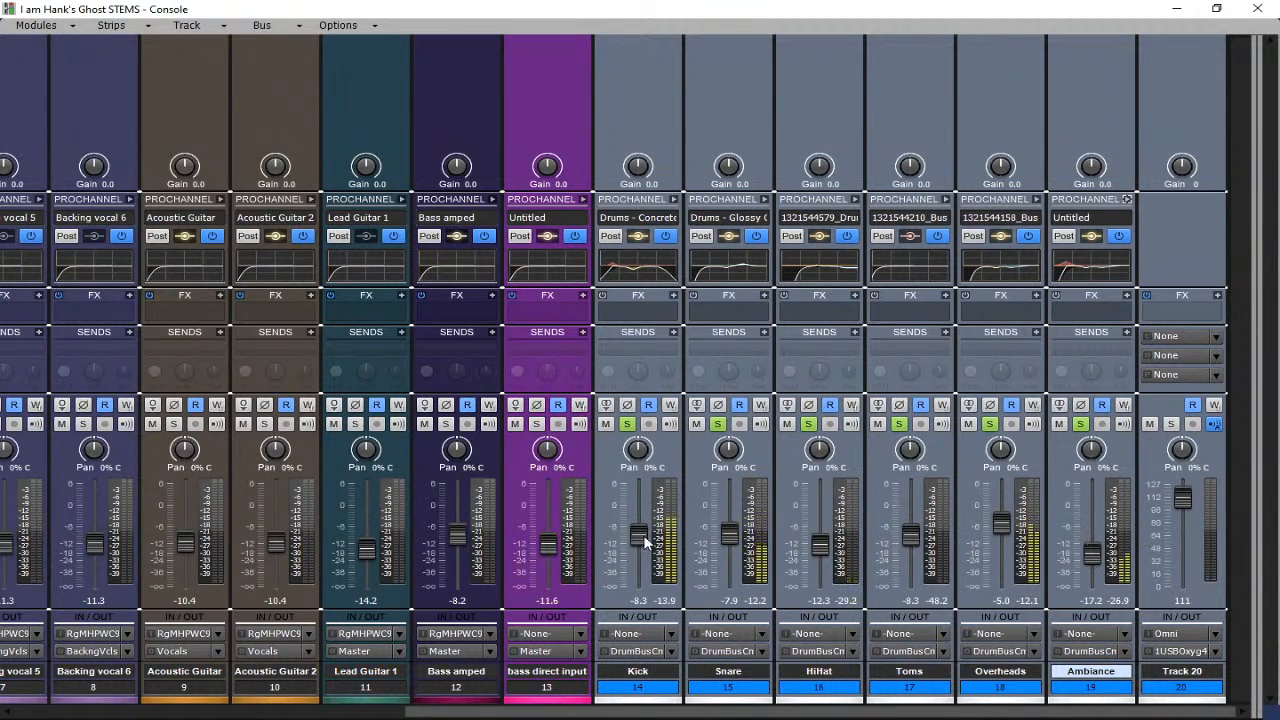
pyautogui.moveTo(645, 541); pyautogui.dragTo(641, 538)
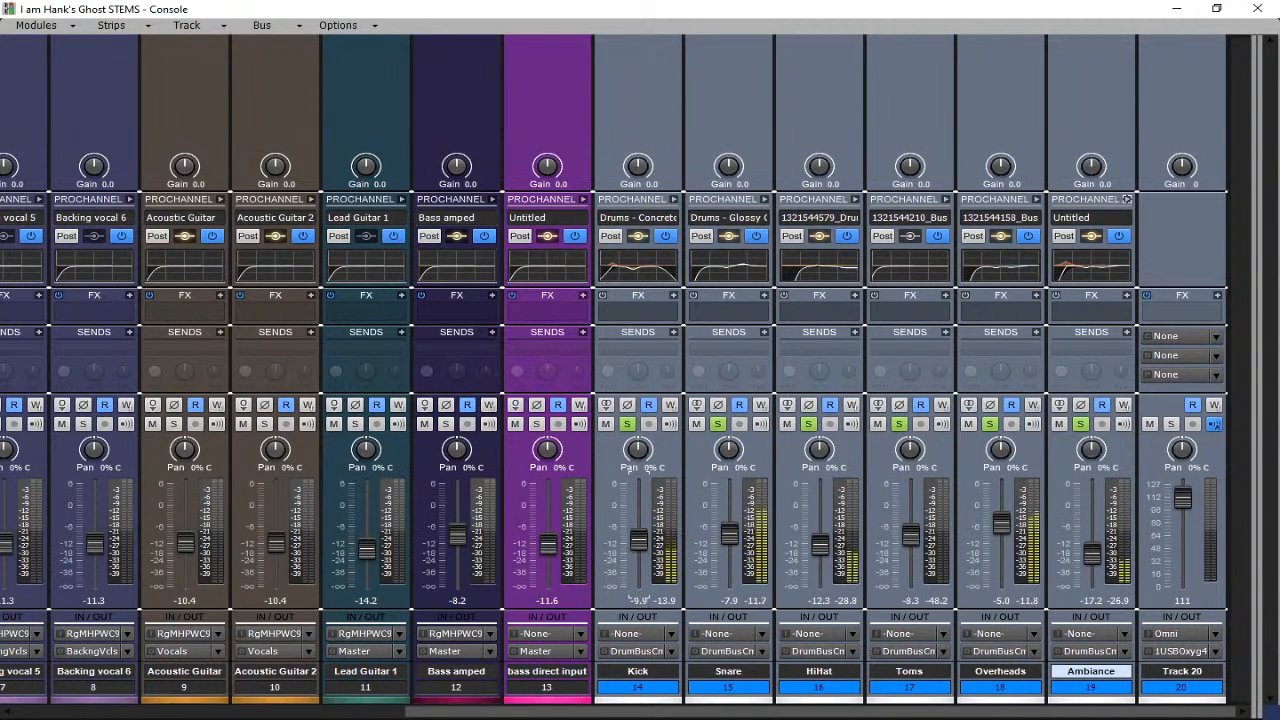
pyautogui.moveTo(729, 535); pyautogui.dragTo(731, 530)
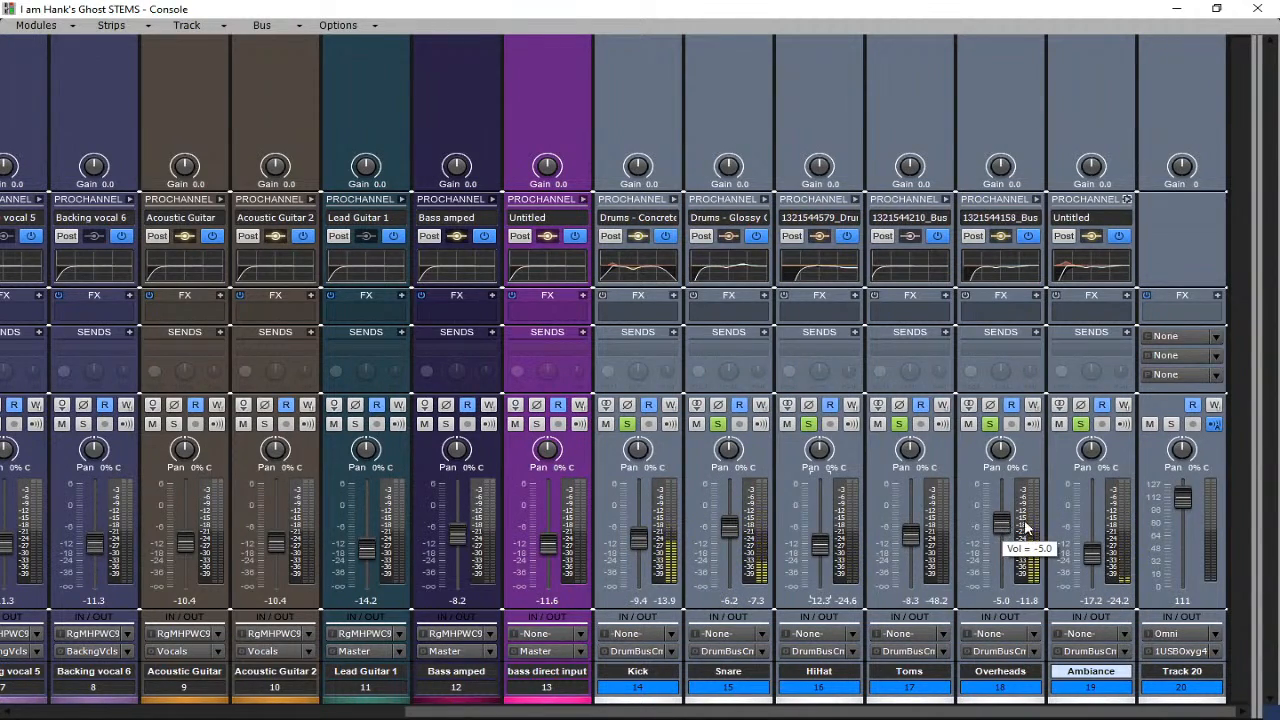
pyautogui.moveTo(1091, 553); pyautogui.dragTo(1091, 550)
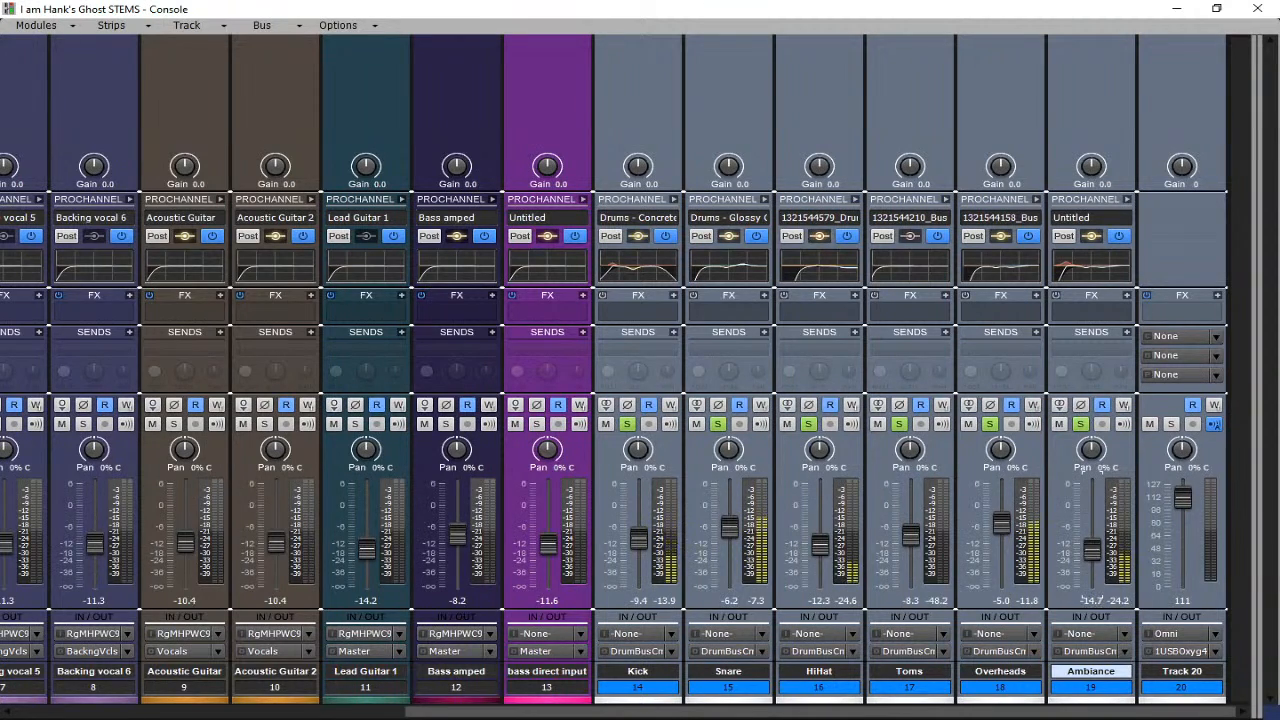
pyautogui.moveTo(1003, 522)
pyautogui.moveTo(1003, 528); pyautogui.dragTo(1003, 531)
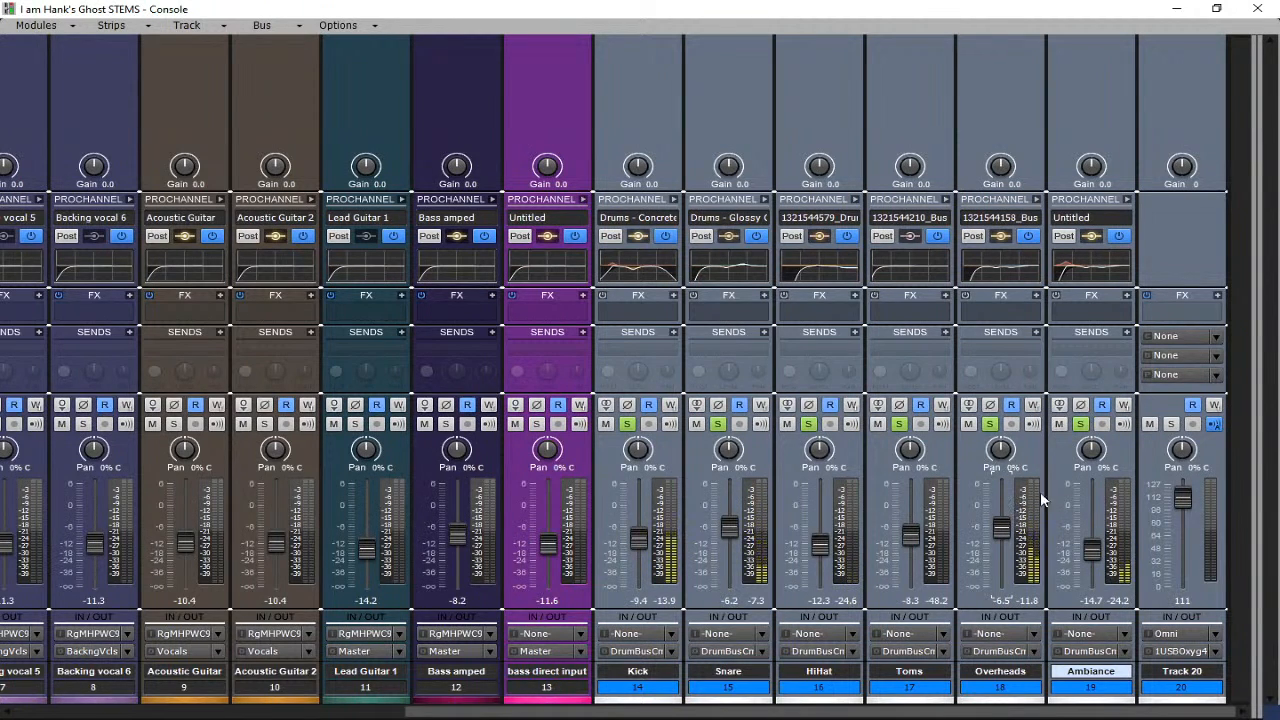
# - Minimize the console and expand the EZdrummer 1 folder in the track view to show the individual drum tracks
pyautogui.click(1176, 8)
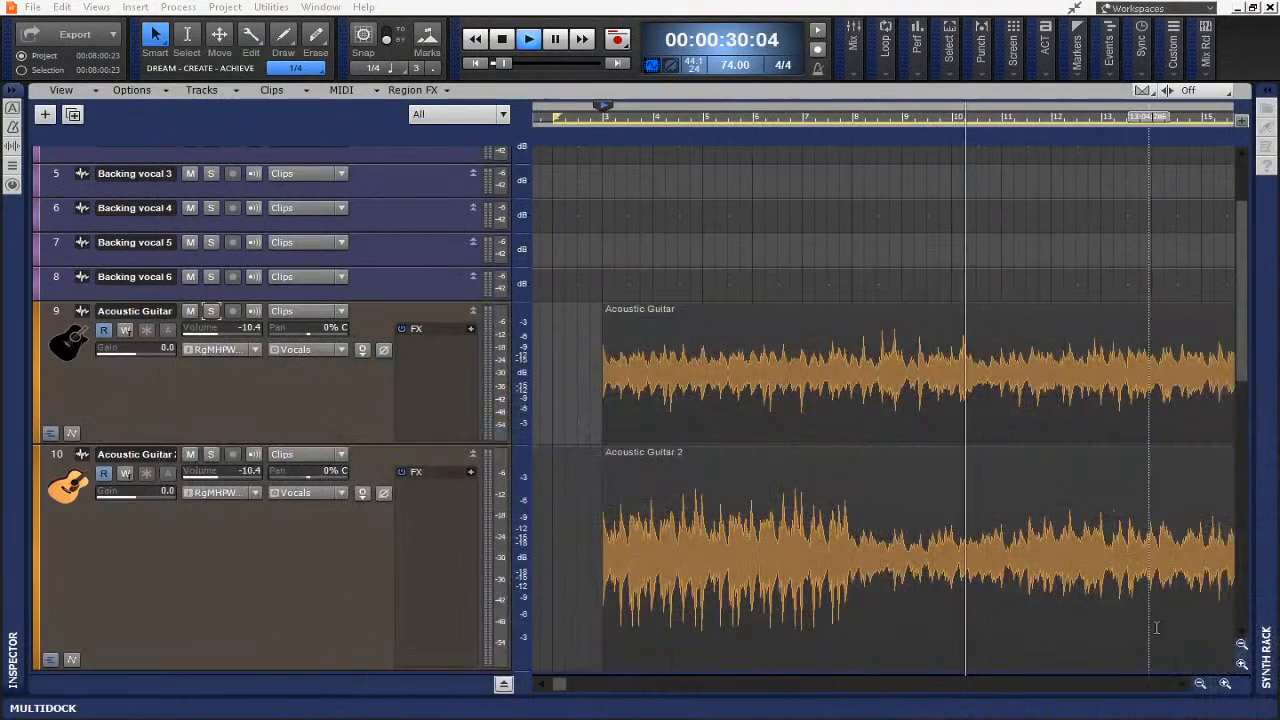
pyautogui.scroll(-8, 1156, 627)
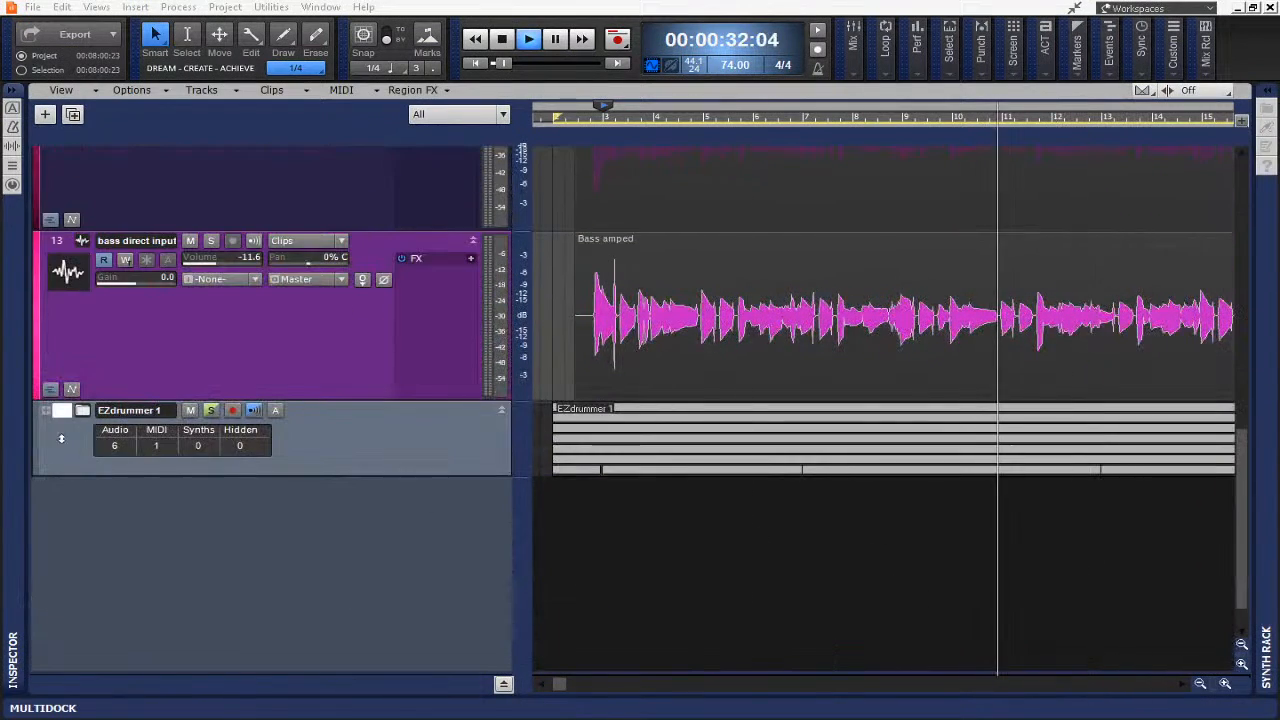
pyautogui.click(82, 411)
pyautogui.scroll(-6, 503, 519)
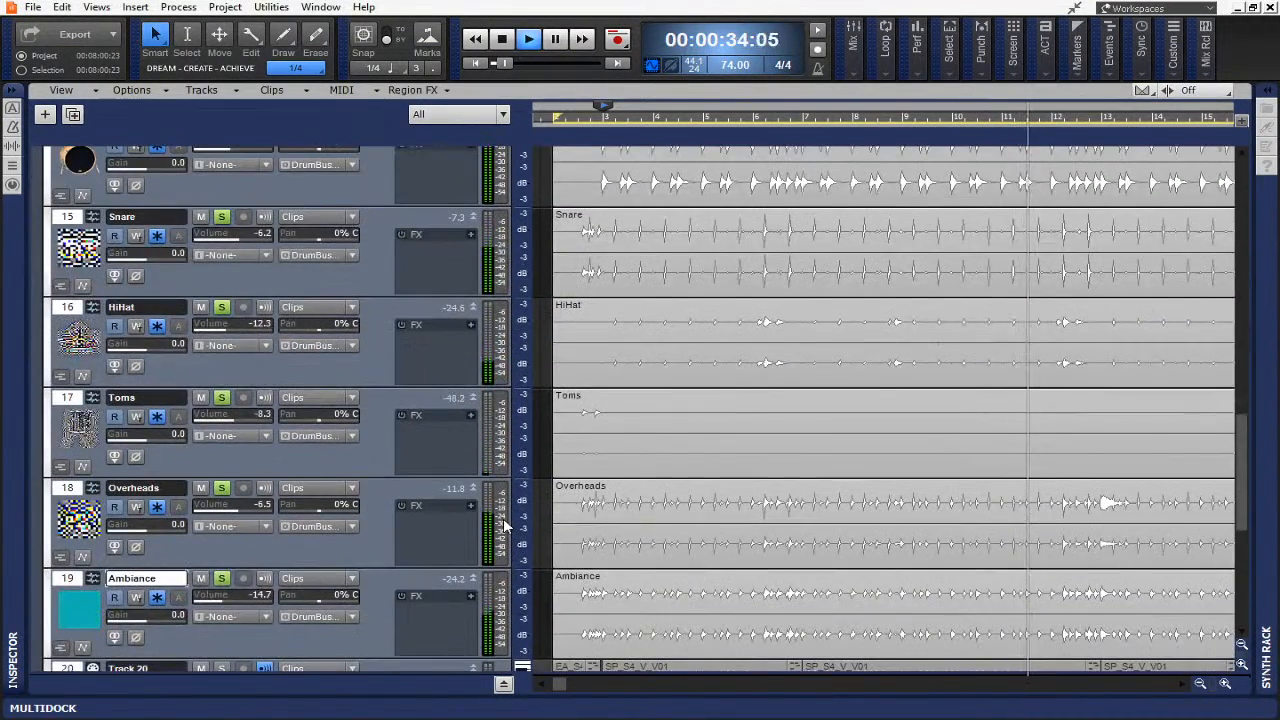
pyautogui.scroll(-2, 505, 525)
pyautogui.scroll(2, 505, 525)
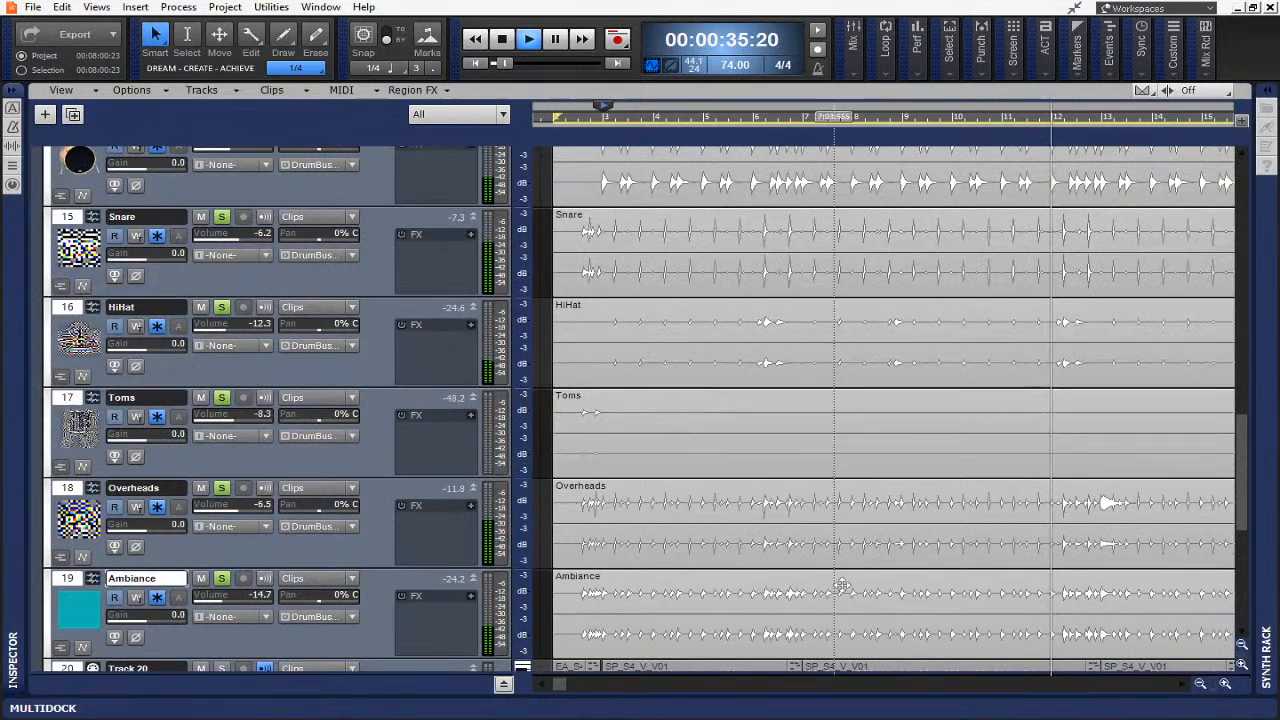
# - Show more of the timeline and play from just before the tom hits near measure 31
pyautogui.click(1200, 683)
pyautogui.click(1200, 683)
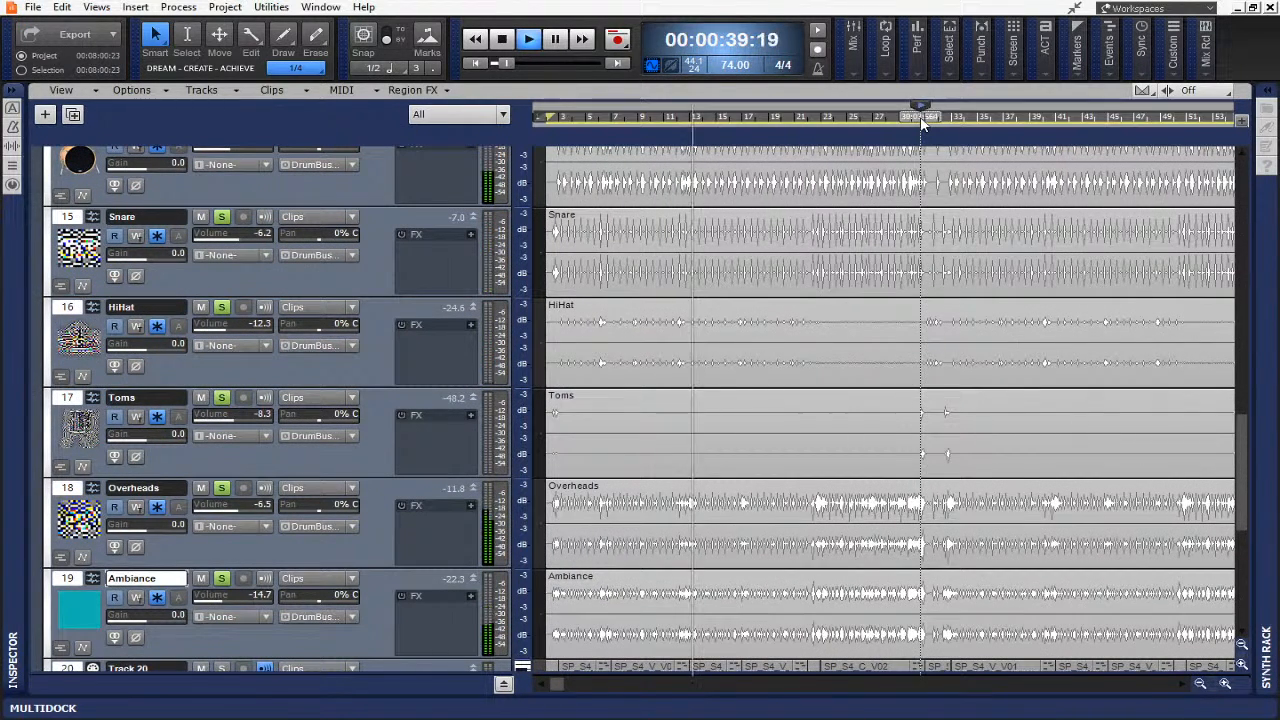
pyautogui.click(918, 117)
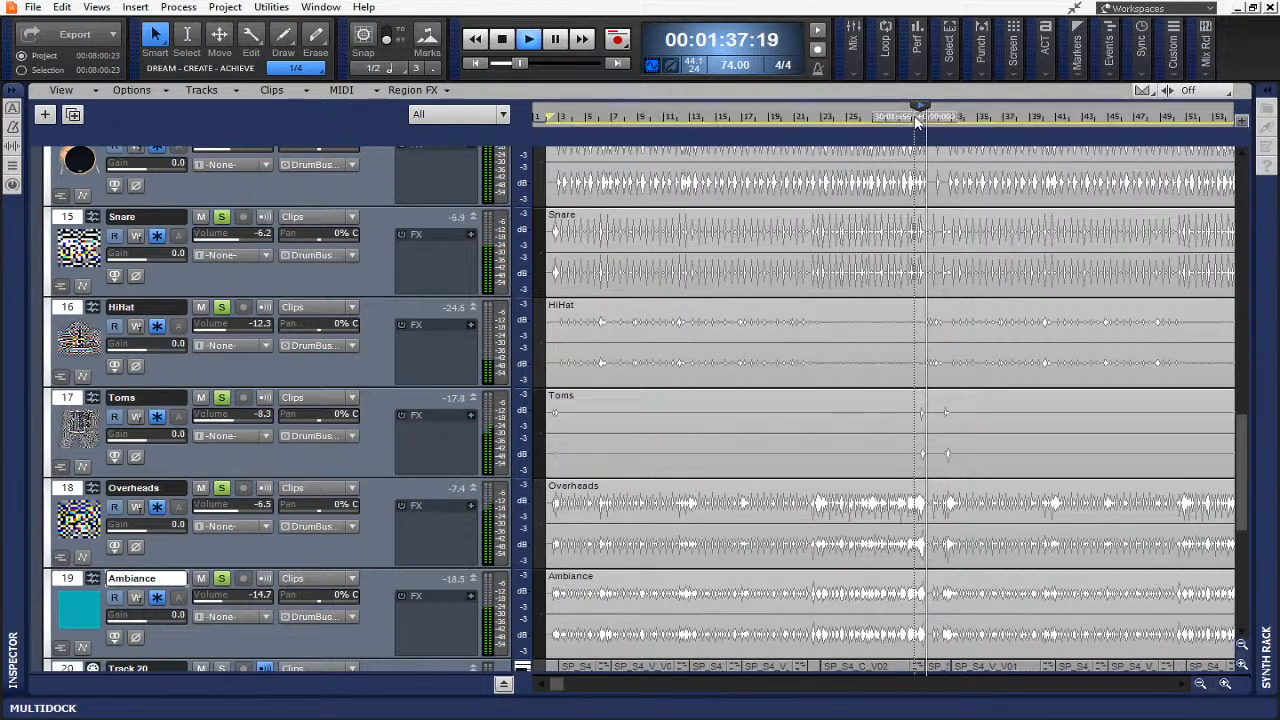
pyautogui.click(913, 117)
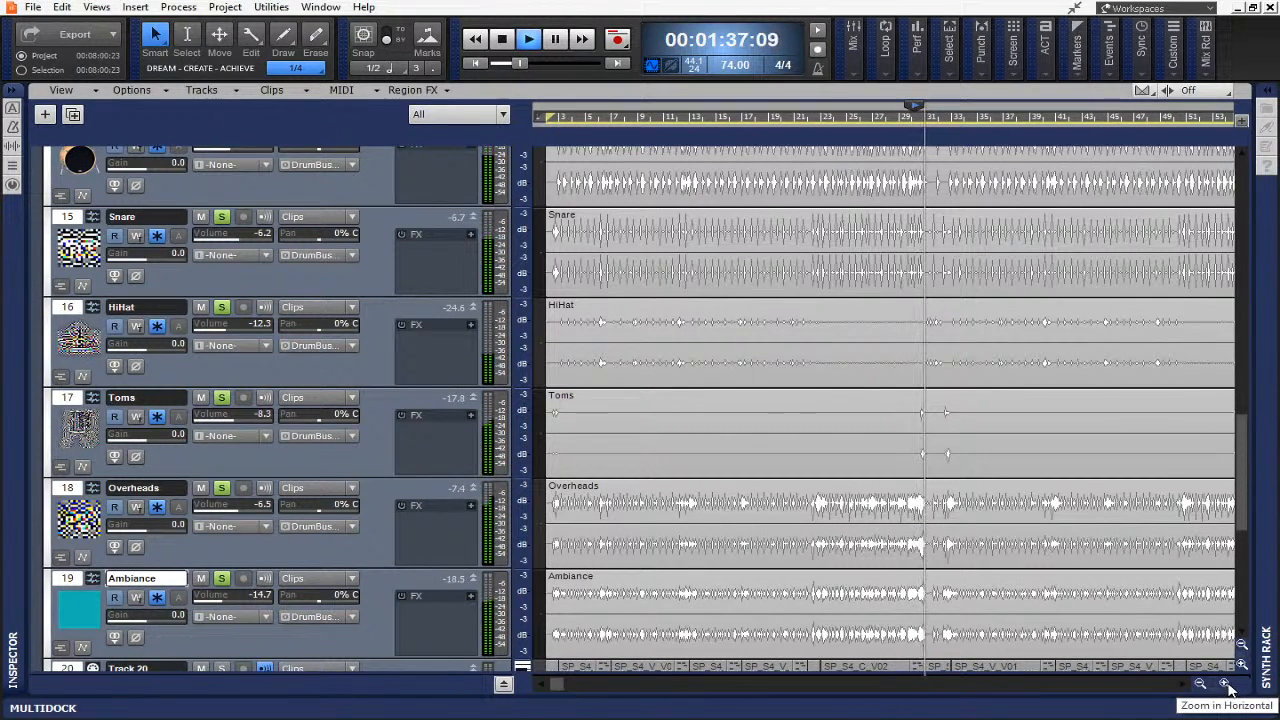
# - Reopen the console and, in the Toms' ProChannel equalizer, set the high-pass to 54 Hz and the lo mid band to -2.3 dB at 418 Hz
pyautogui.hotkey('alt', '2')
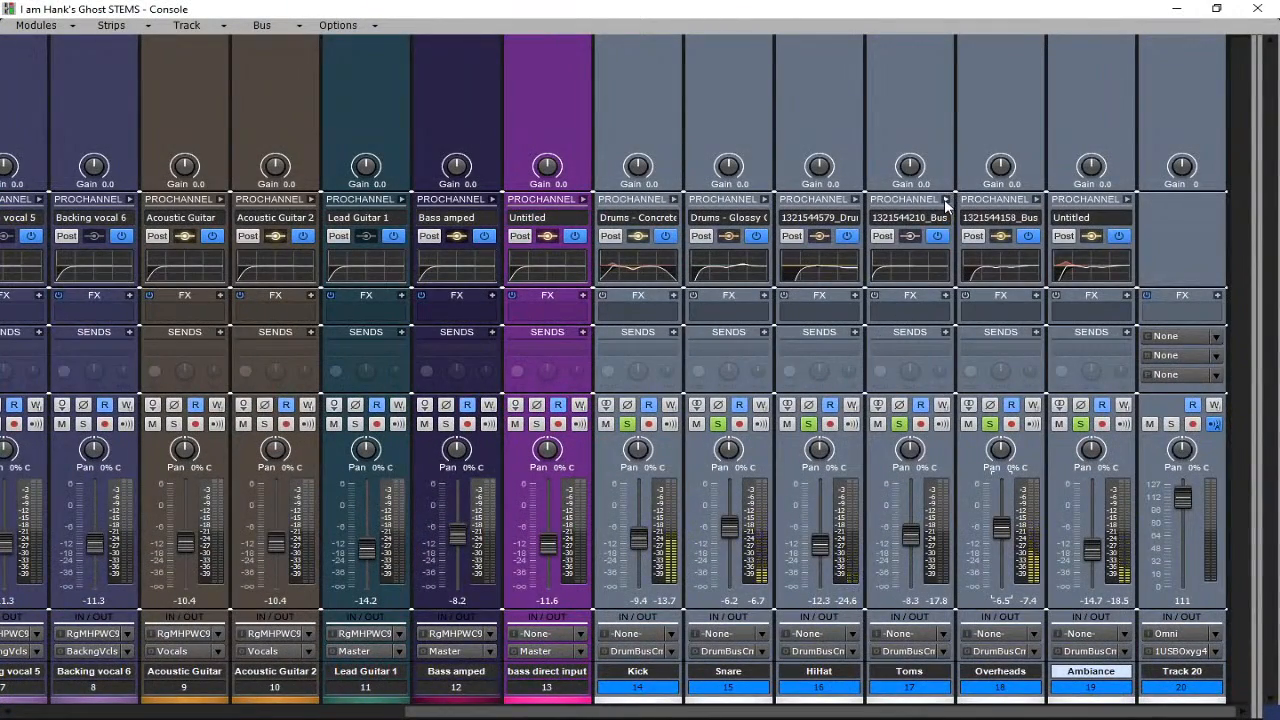
pyautogui.click(945, 199)
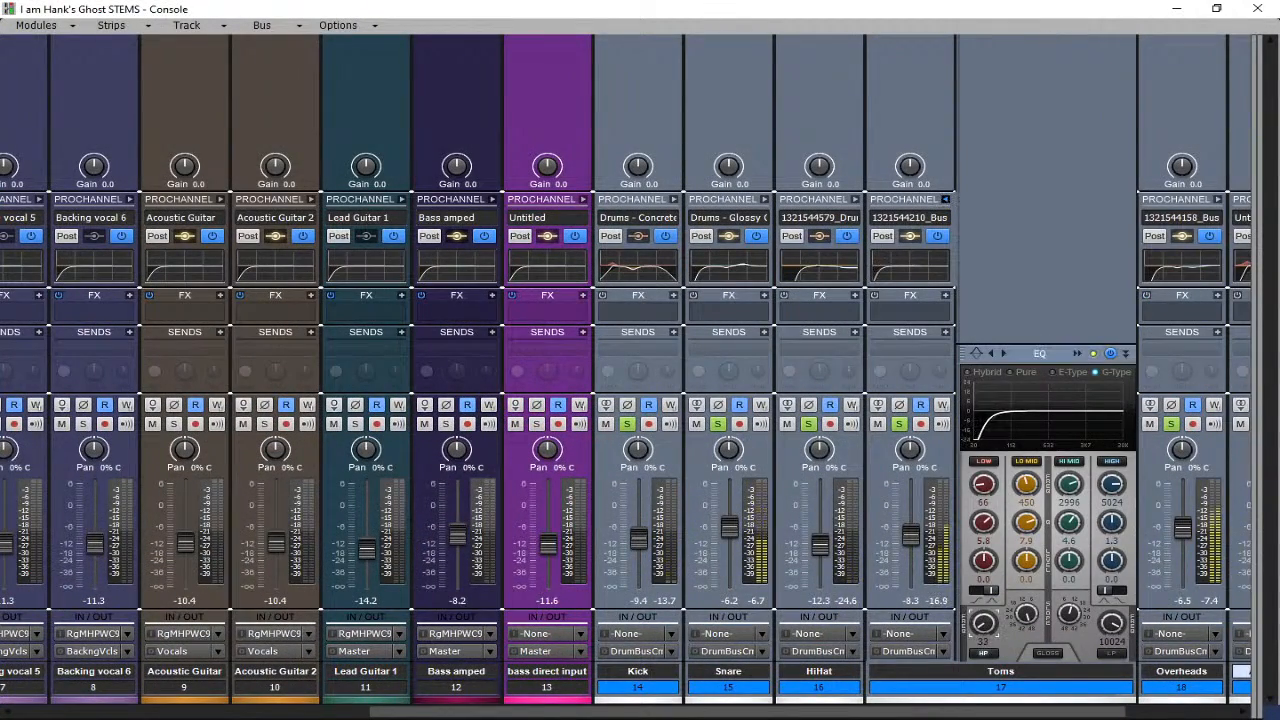
pyautogui.moveTo(984, 622); pyautogui.dragTo(984, 603)
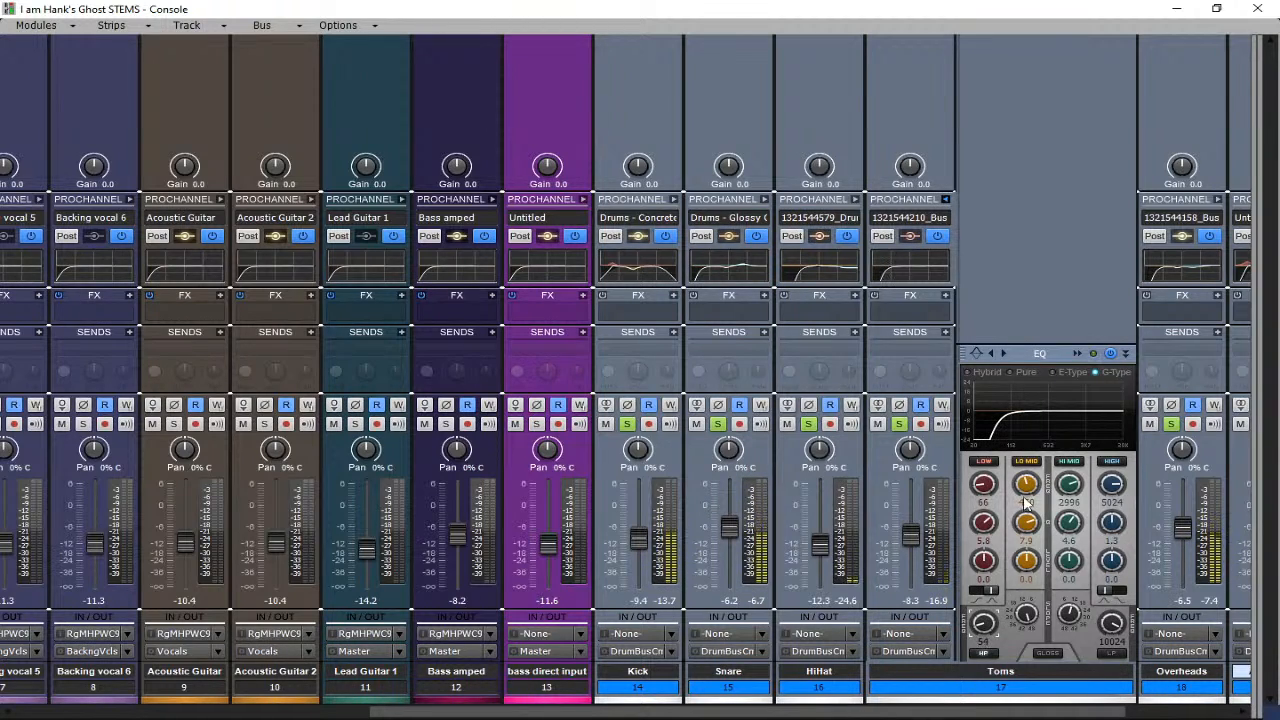
pyautogui.moveTo(1027, 562); pyautogui.dragTo(1027, 560)
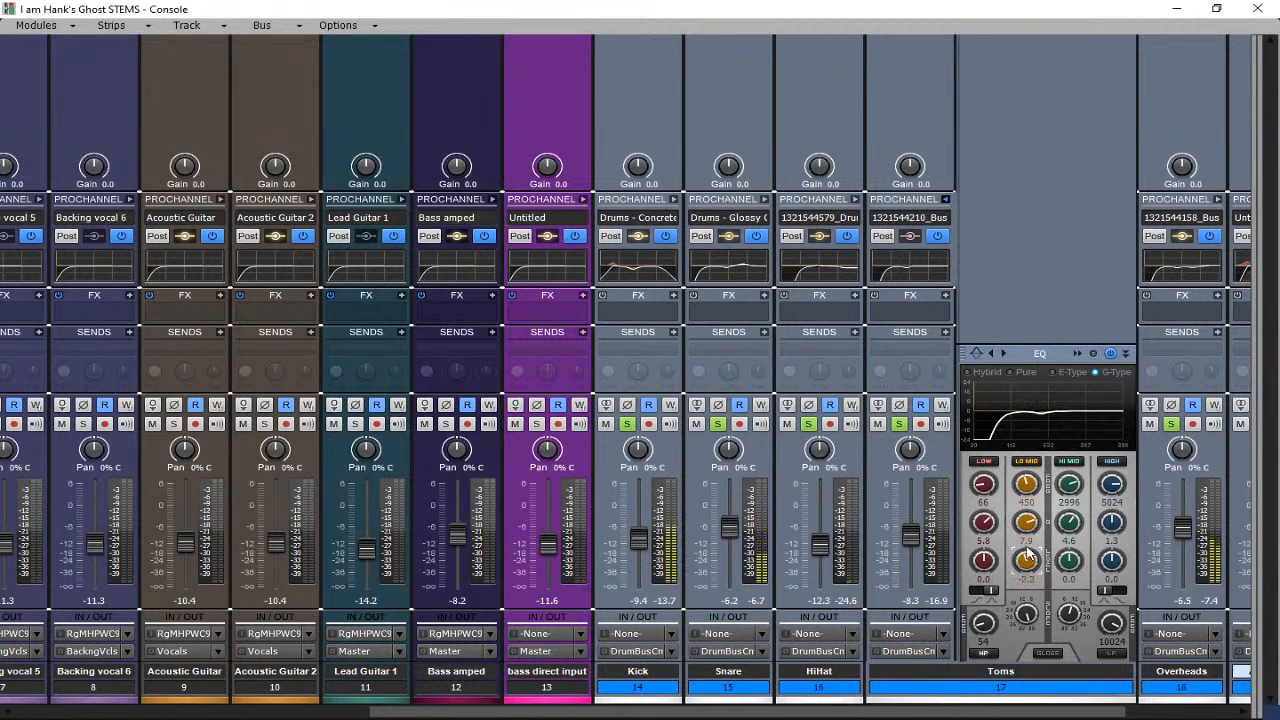
pyautogui.moveTo(1026, 484); pyautogui.dragTo(1026, 490)
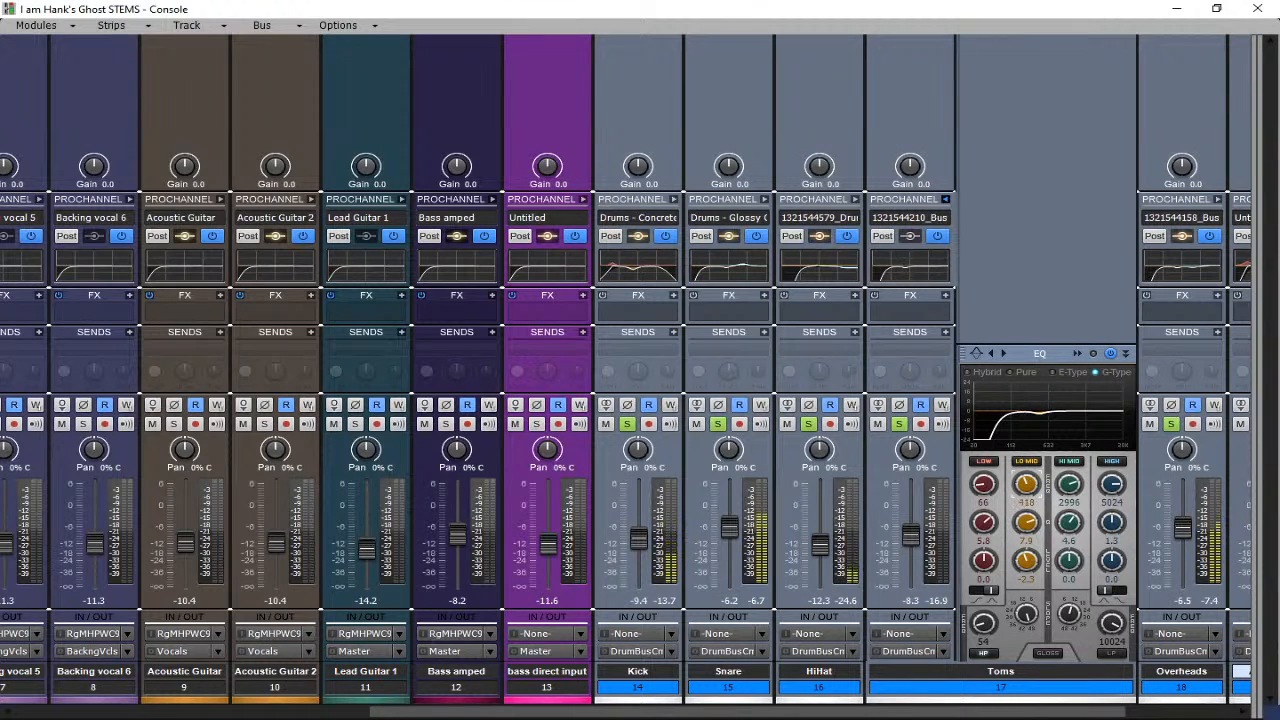
# - Boost the Toms' low band 3.3 dB at 186 Hz, enable the low-pass filter at 4721 Hz, and collapse the ProChannel
pyautogui.moveTo(984, 487); pyautogui.dragTo(984, 478)
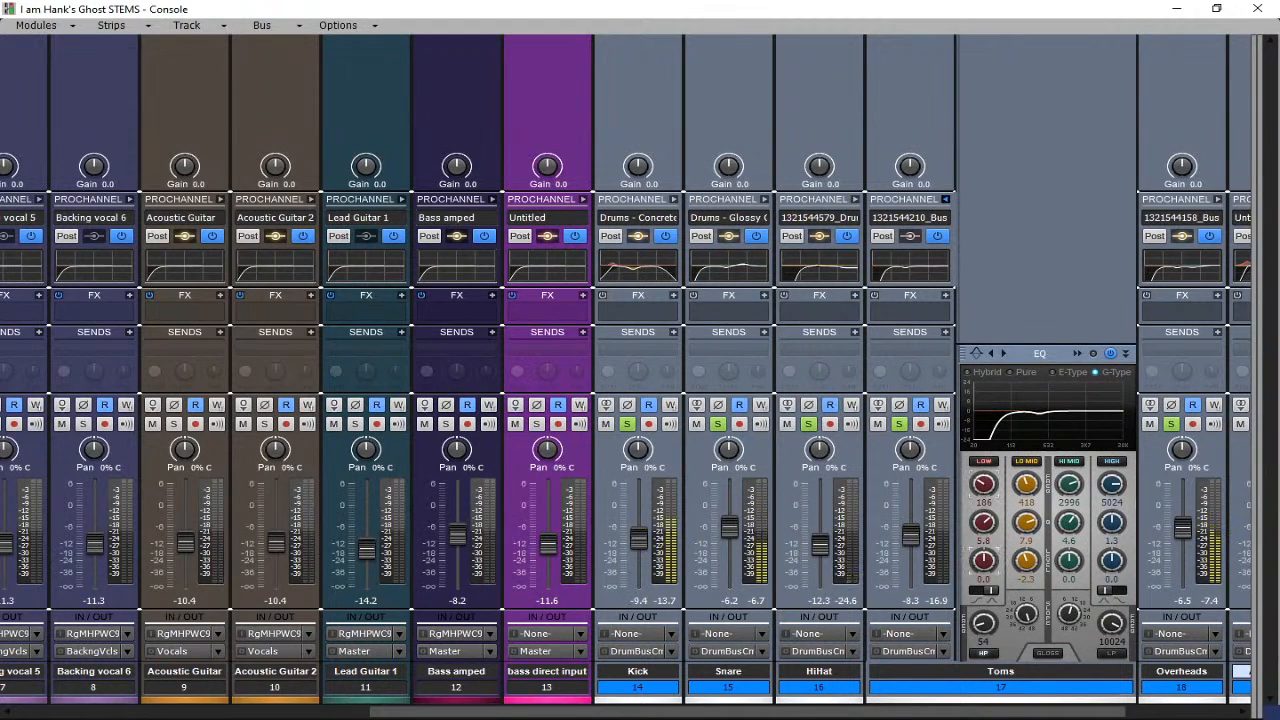
pyautogui.moveTo(984, 560); pyautogui.dragTo(984, 556)
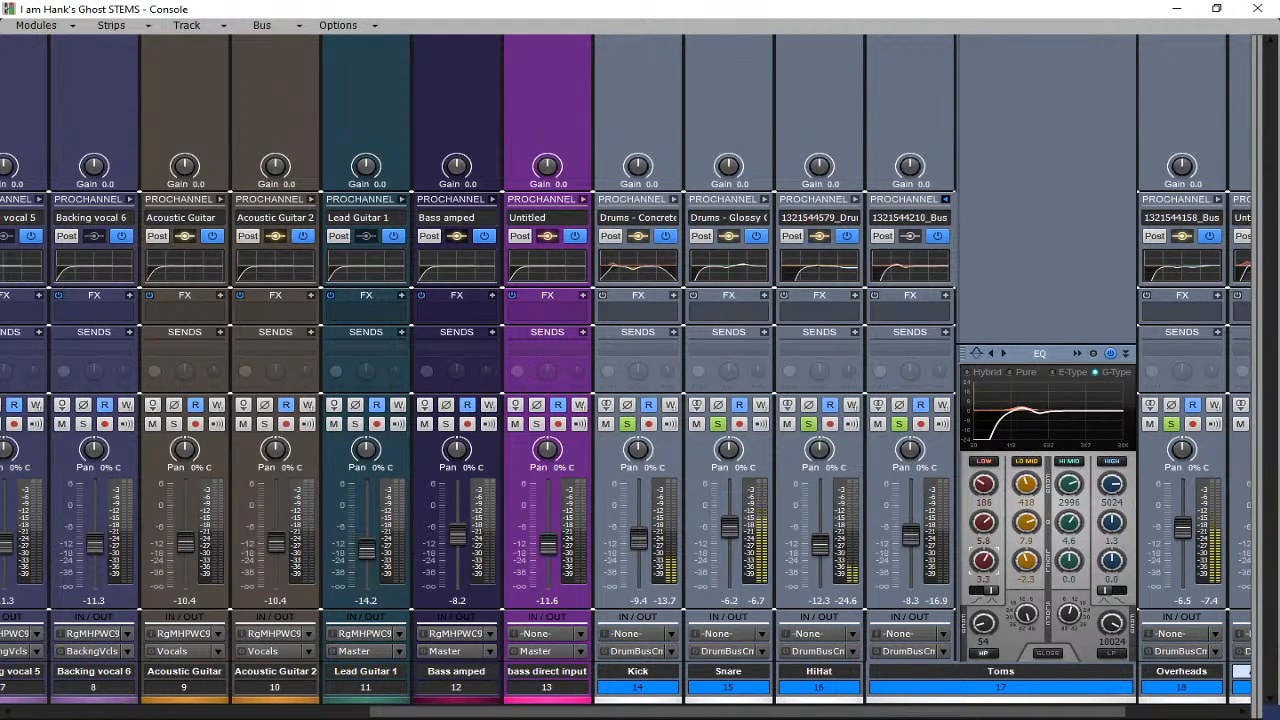
pyautogui.click(1112, 653)
pyautogui.moveTo(1112, 623); pyautogui.dragTo(1112, 623)
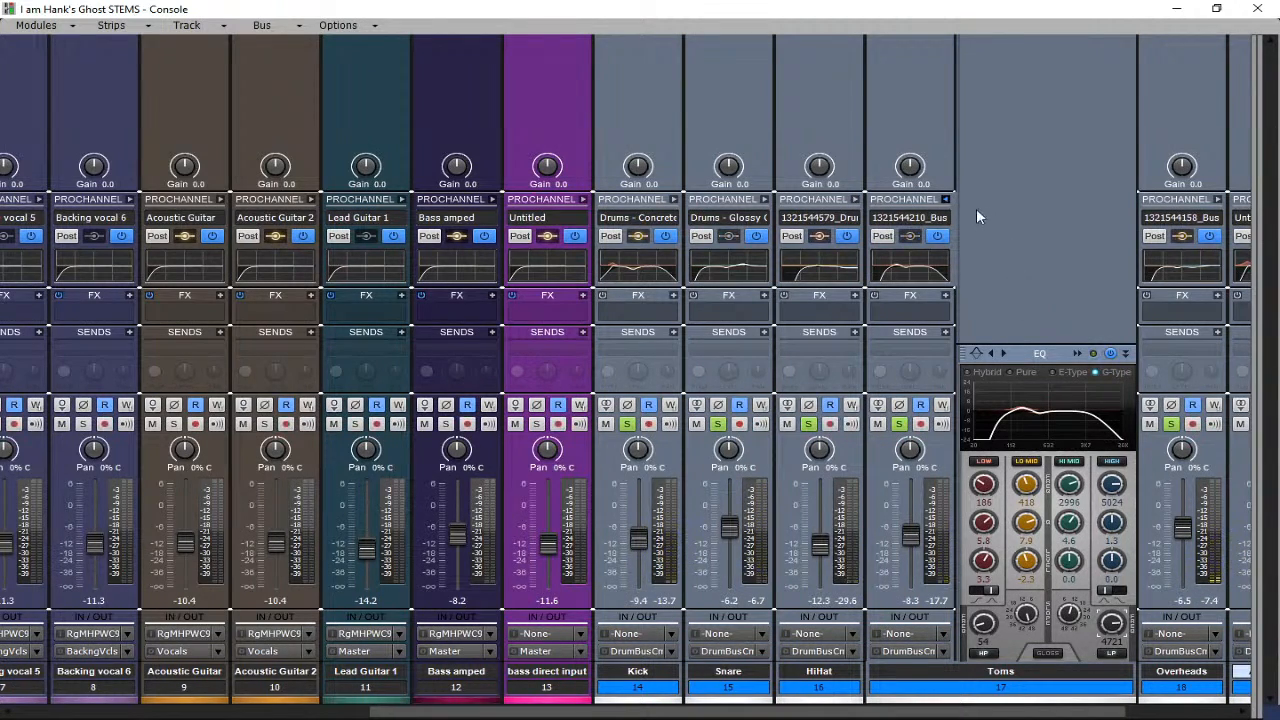
pyautogui.click(945, 200)
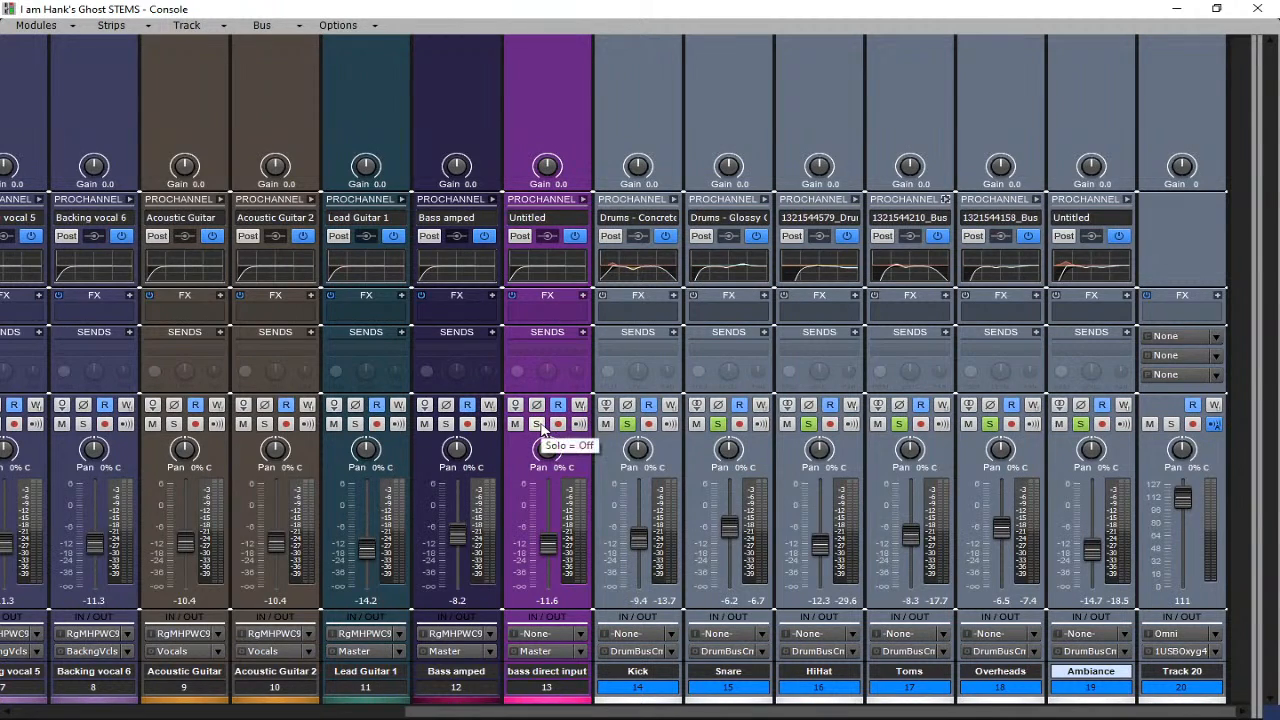
# - Play the song and solo the bass direct input and Bass amped tracks along with the drums
pyautogui.press('space')
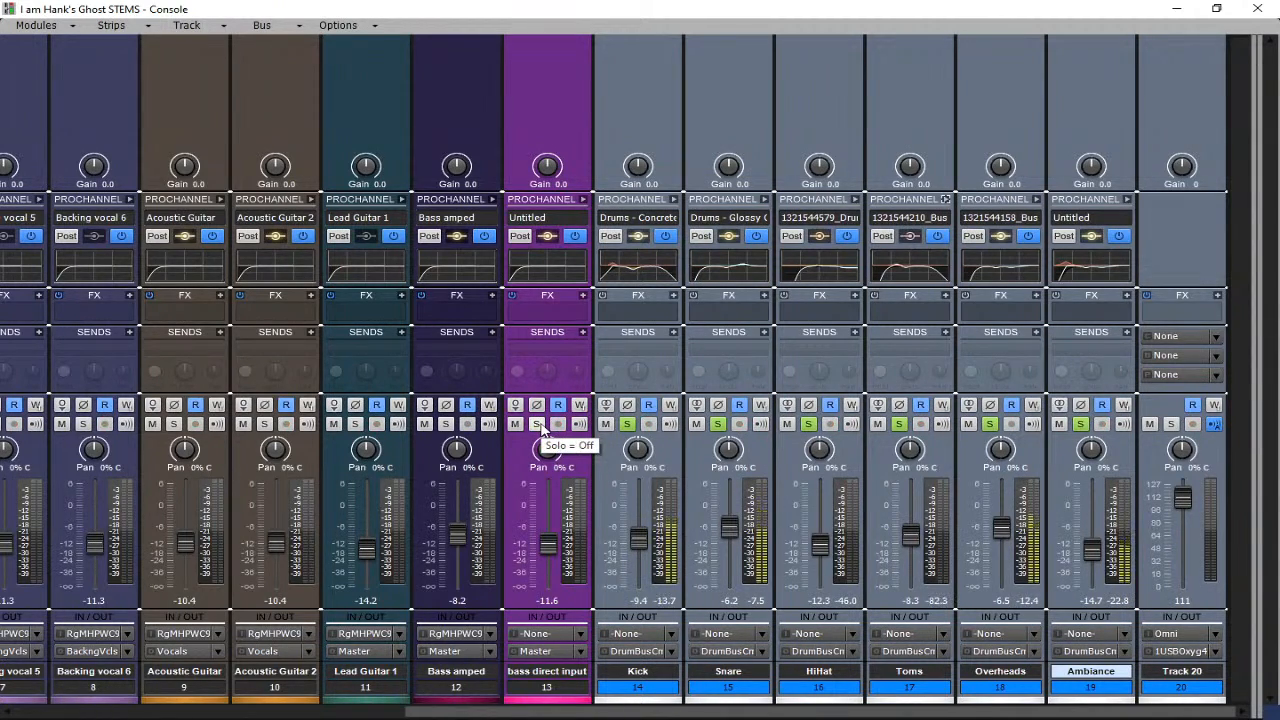
pyautogui.click(537, 425)
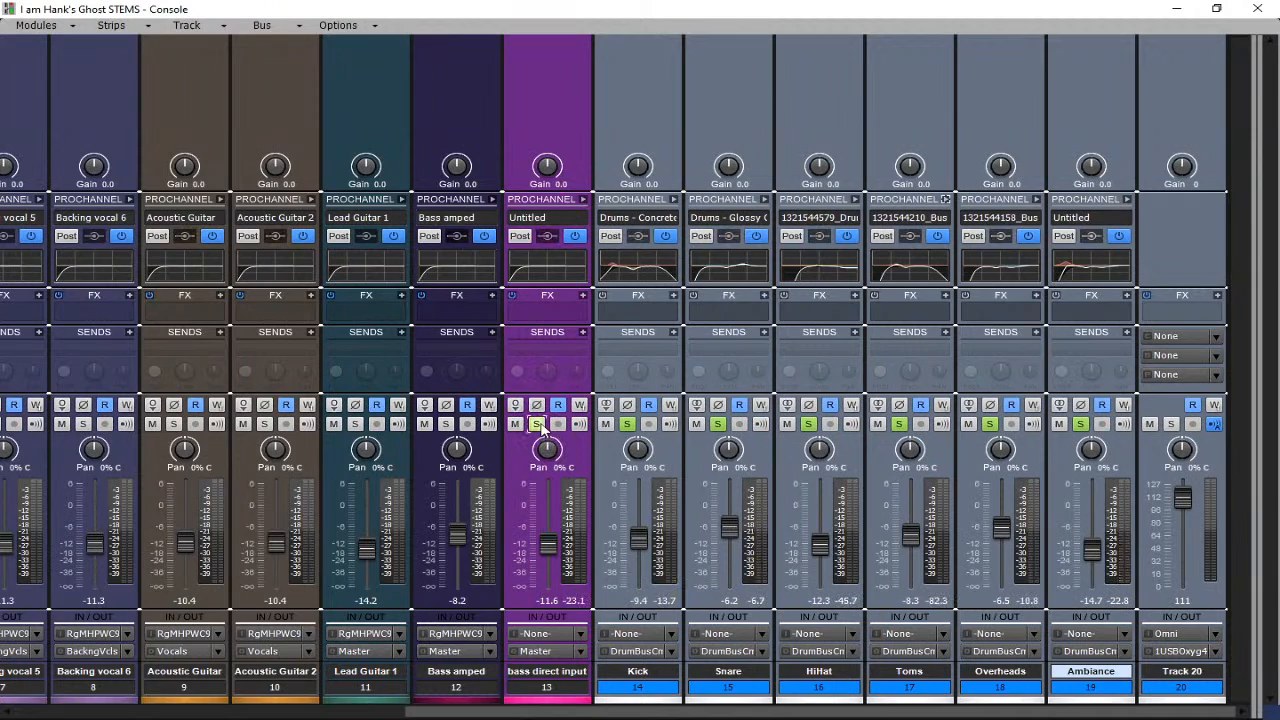
pyautogui.click(448, 425)
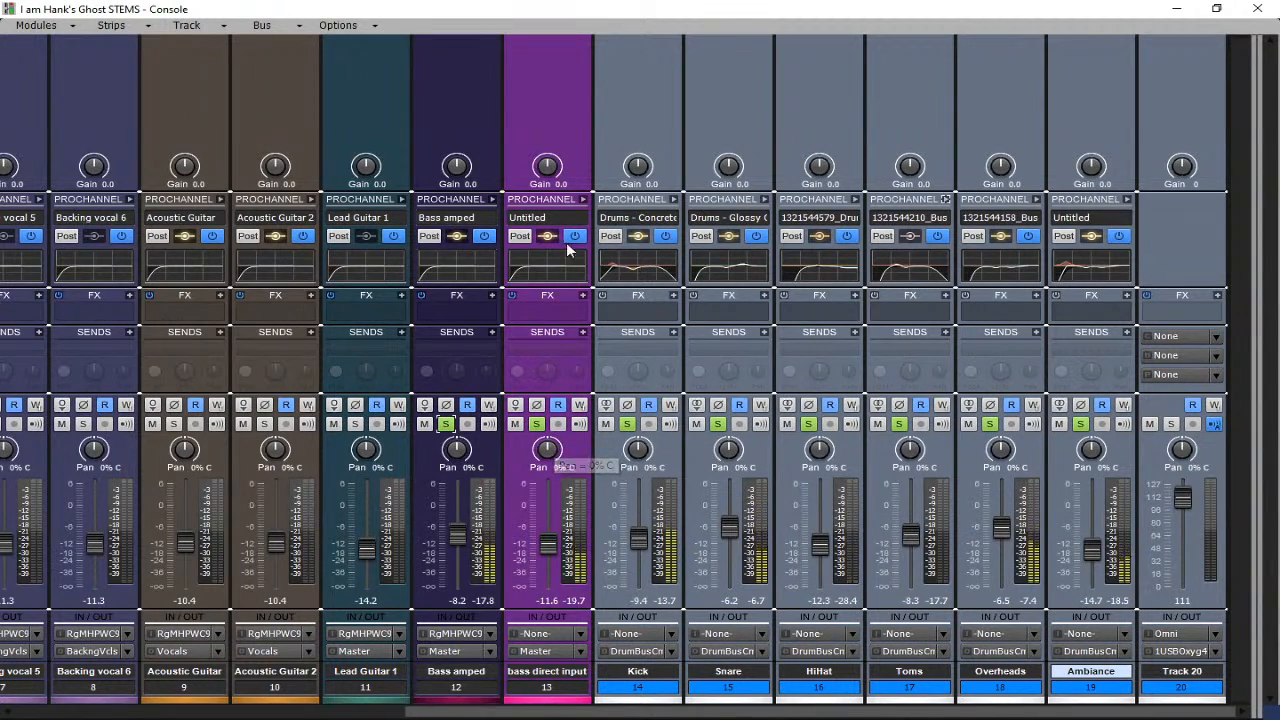
# - Expand the ProChannels of both bass tracks and open the Bass amped track's QuadCurve equalizer
pyautogui.click(584, 200)
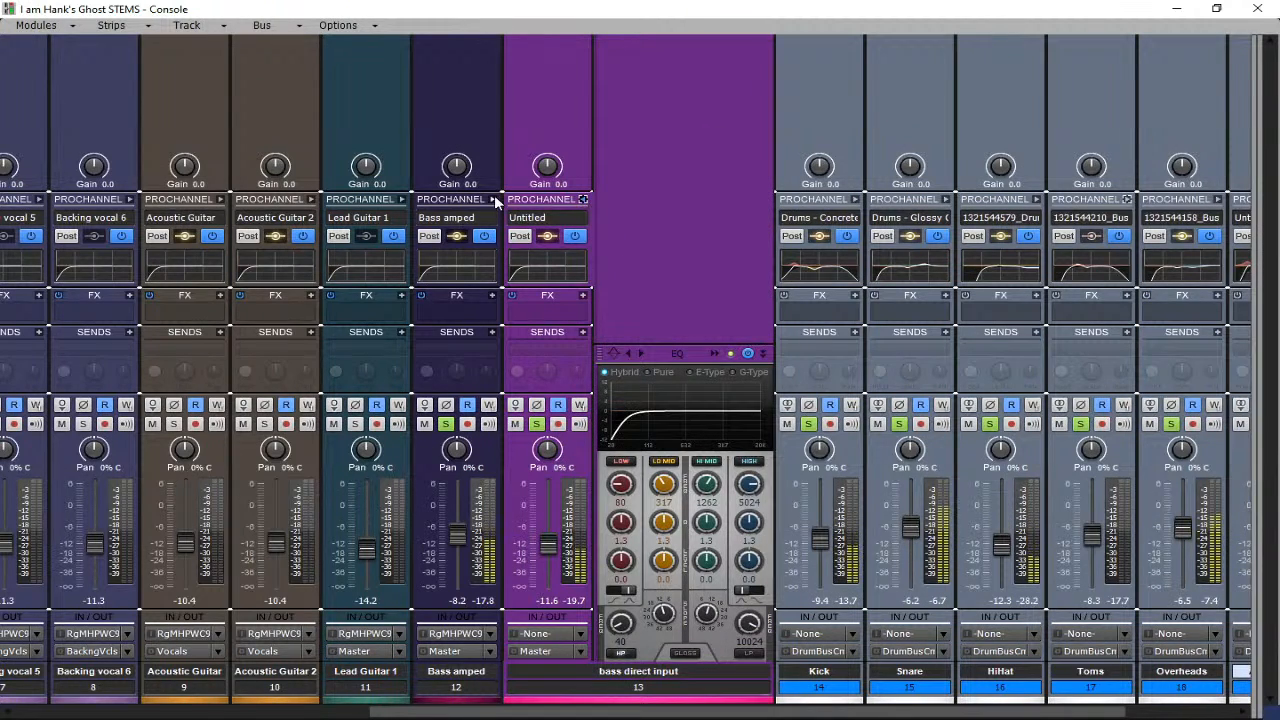
pyautogui.click(490, 199)
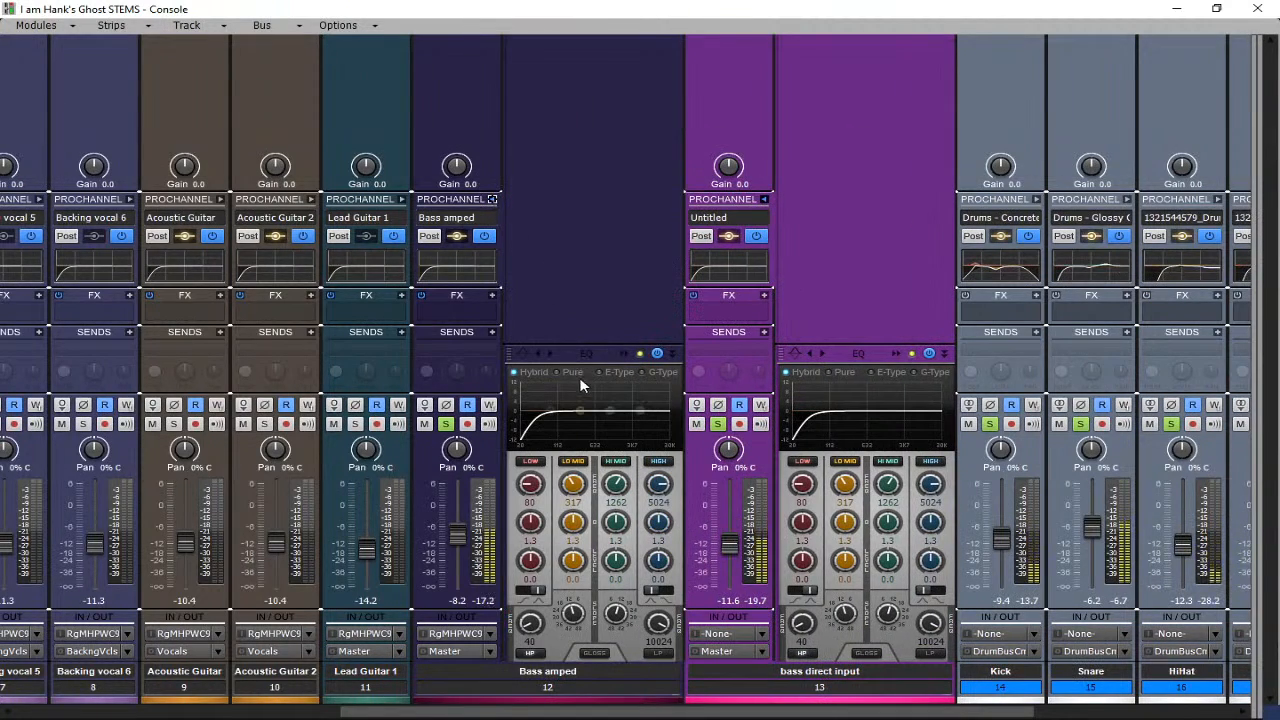
pyautogui.doubleClick(625, 351)
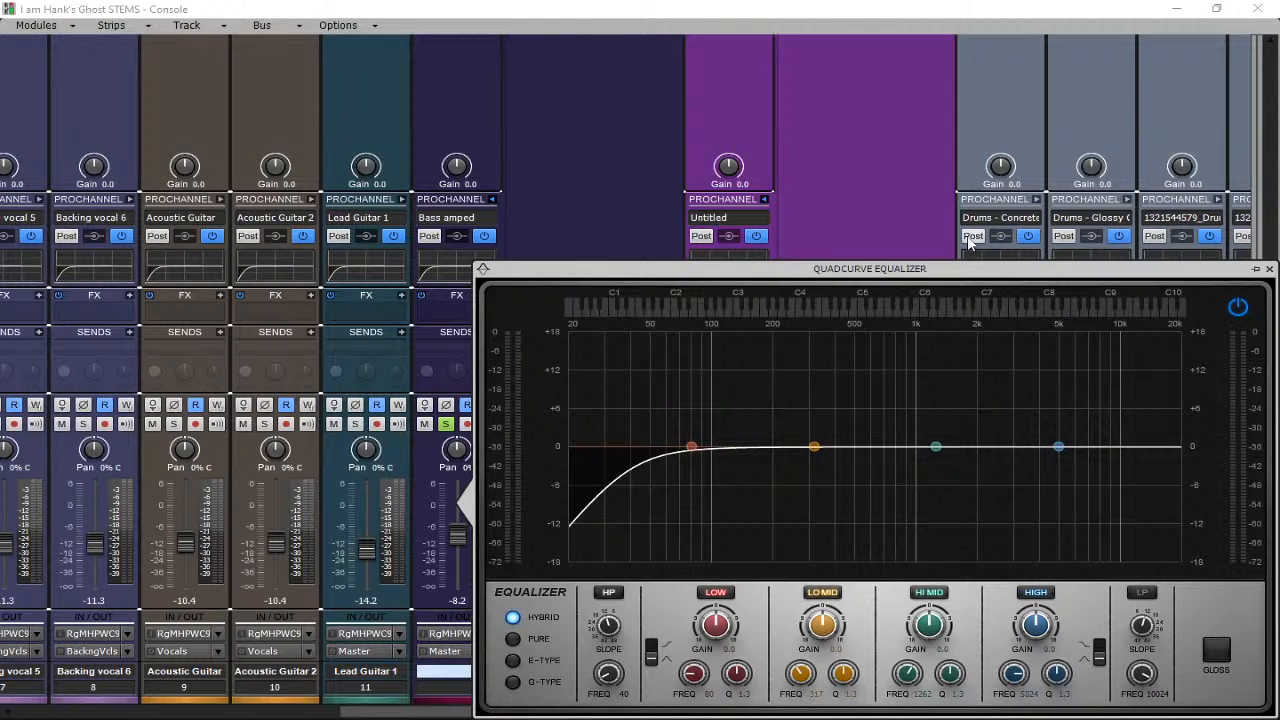
# - In the Bass amped track's QuadCurve equalizer, boost the low band 4.4 dB at 73 Hz and set the high-pass to 66 Hz
pyautogui.click(1268, 269)
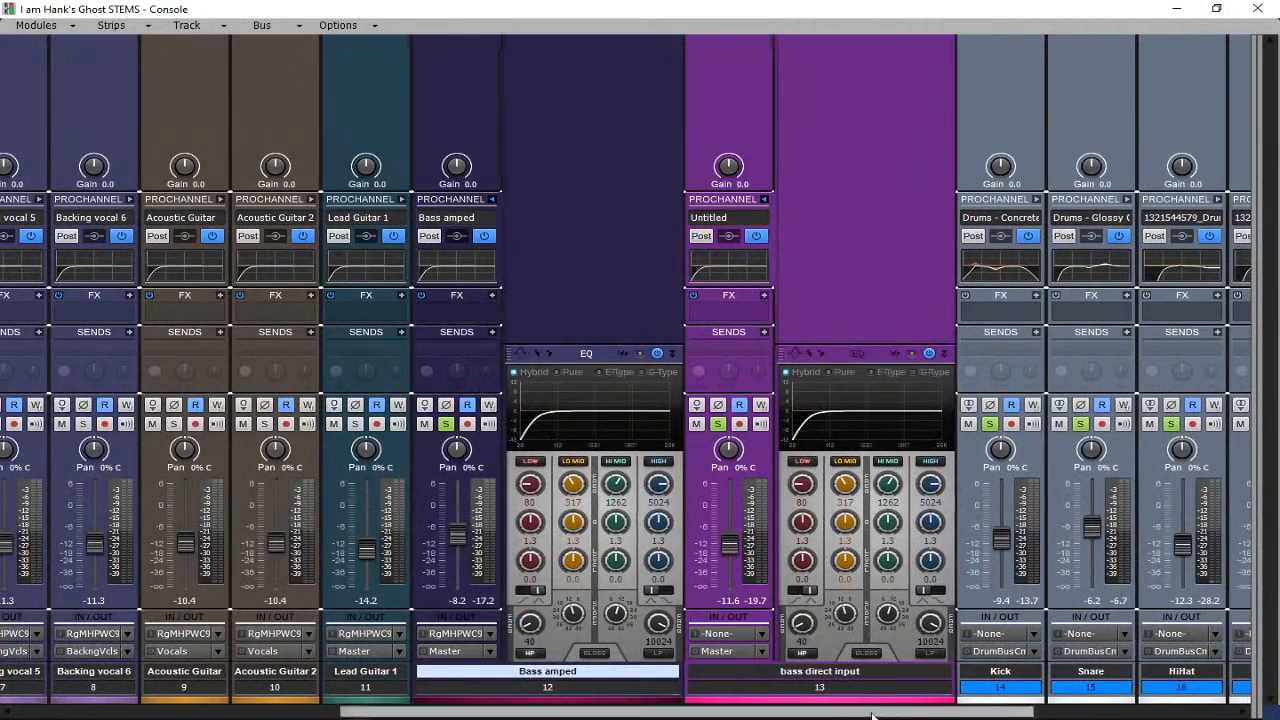
pyautogui.moveTo(943, 712); pyautogui.dragTo(1238, 693)
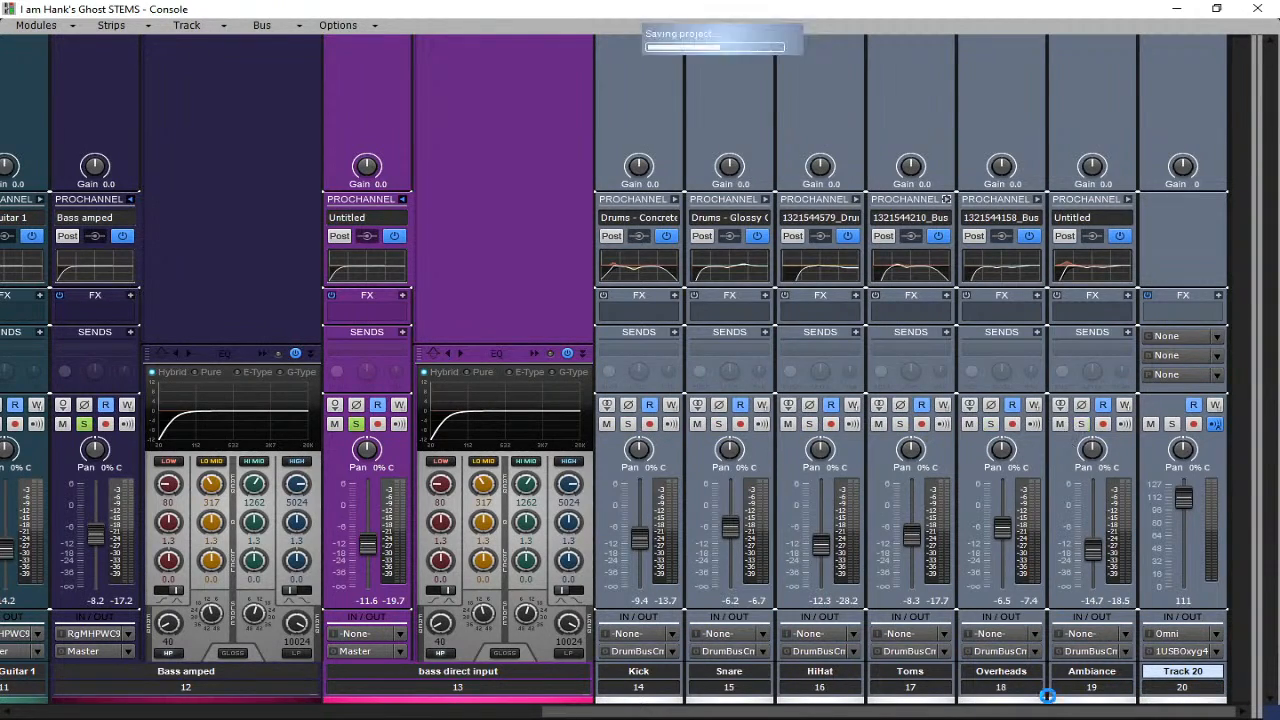
pyautogui.moveTo(1047, 711); pyautogui.dragTo(885, 711)
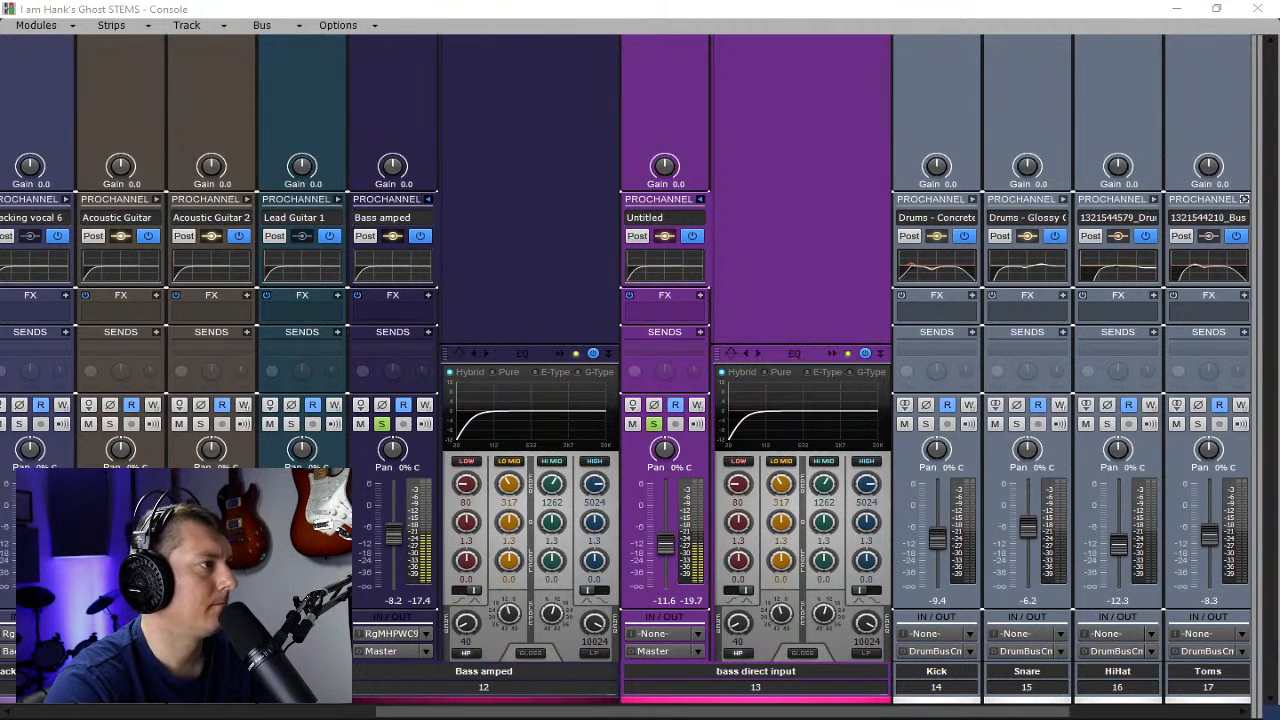
pyautogui.click(570, 352)
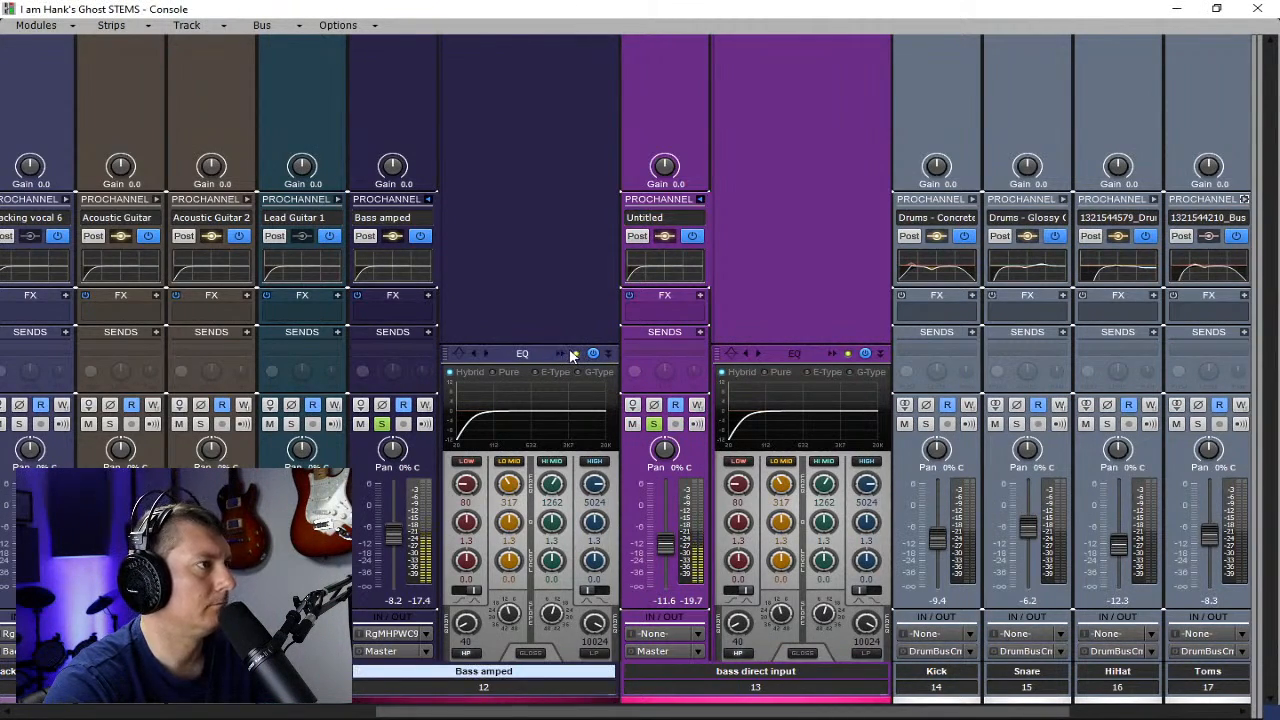
pyautogui.click(572, 355)
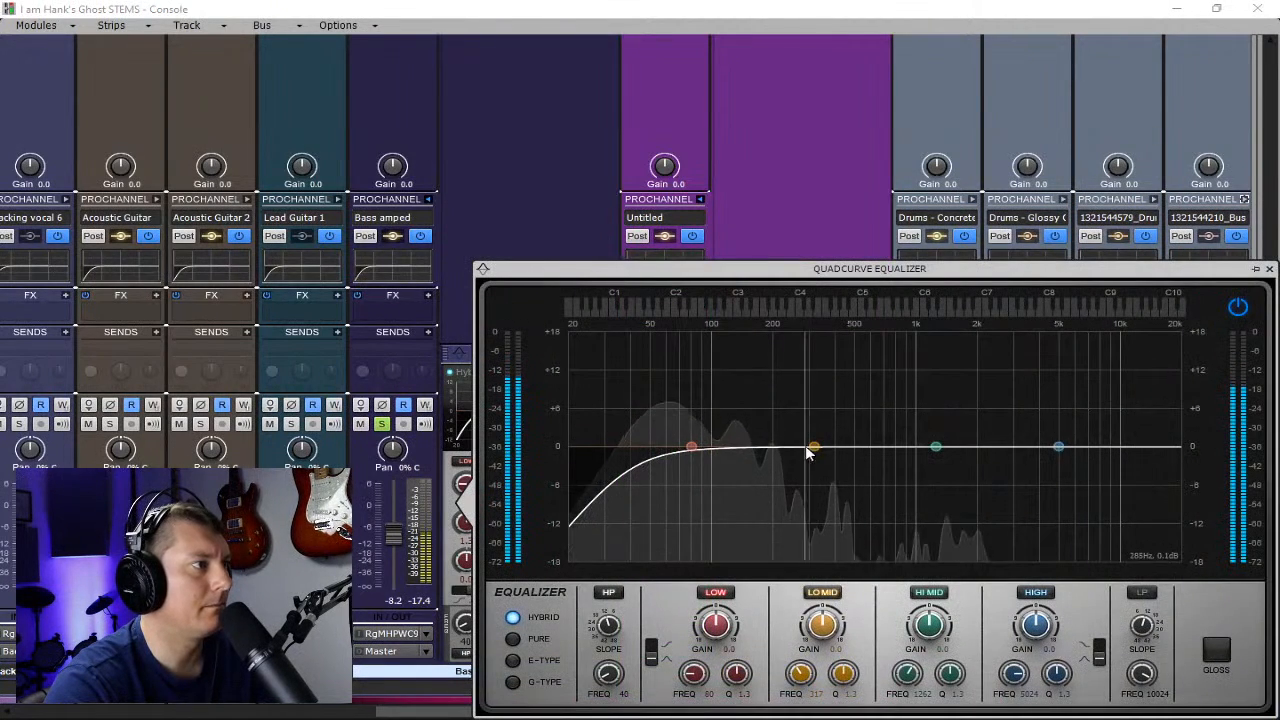
pyautogui.moveTo(691, 446); pyautogui.dragTo(684, 418)
pyautogui.moveTo(608, 674); pyautogui.dragTo(608, 659)
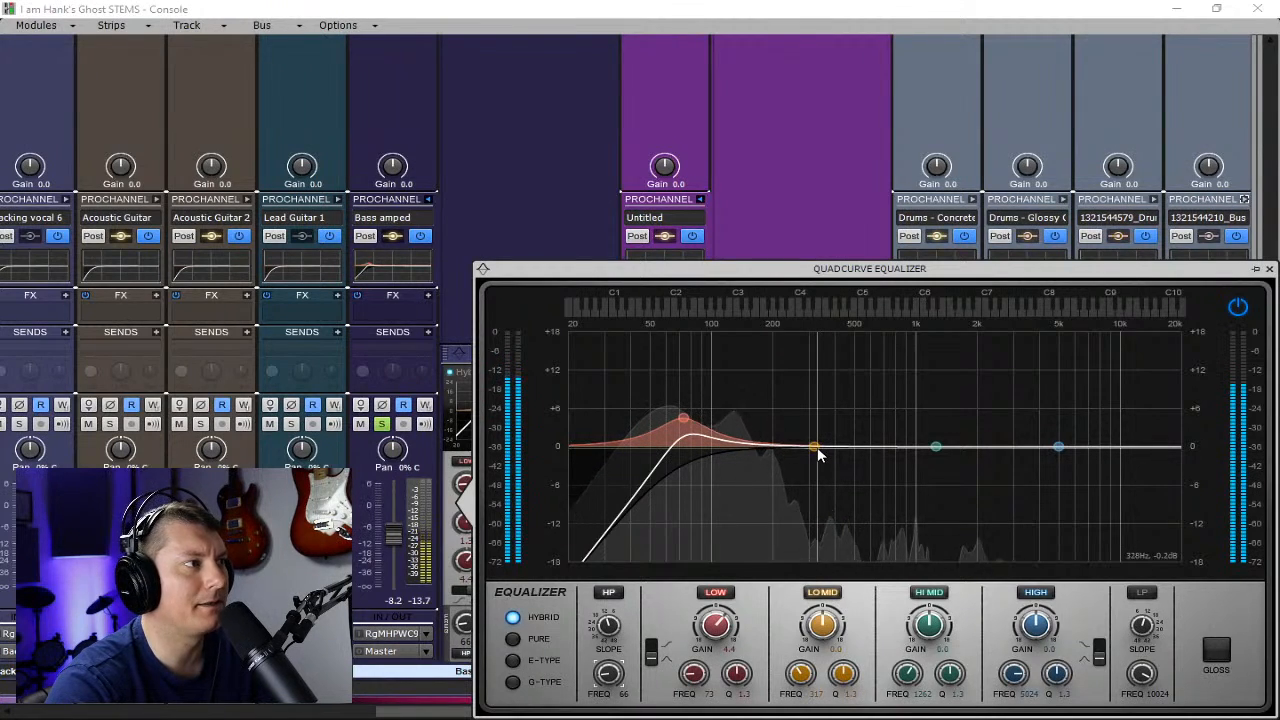
# - Cut Bass amped's lo mid 4.5 dB at 485 Hz, boost its hi mid 5.2 dB at 1915 Hz, and set its high band to 0.2 dB at 7872 Hz
pyautogui.moveTo(816, 449); pyautogui.dragTo(851, 475)
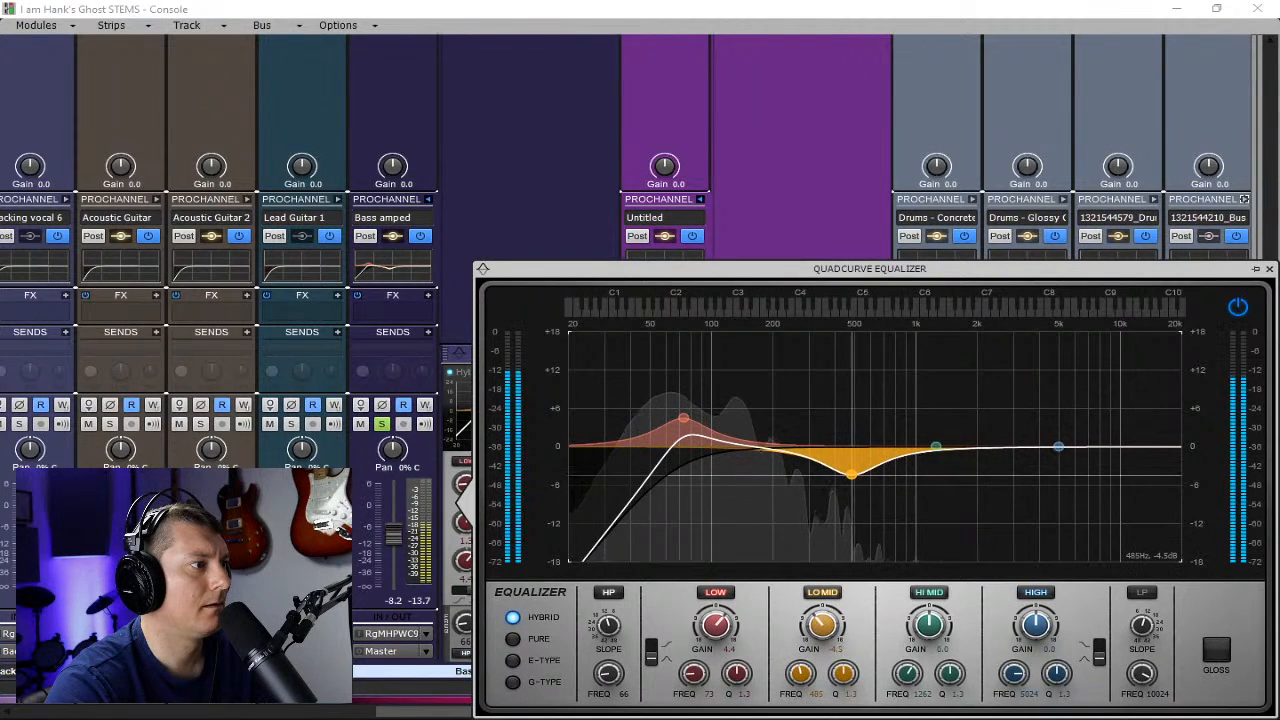
pyautogui.moveTo(1059, 447); pyautogui.dragTo(1098, 446)
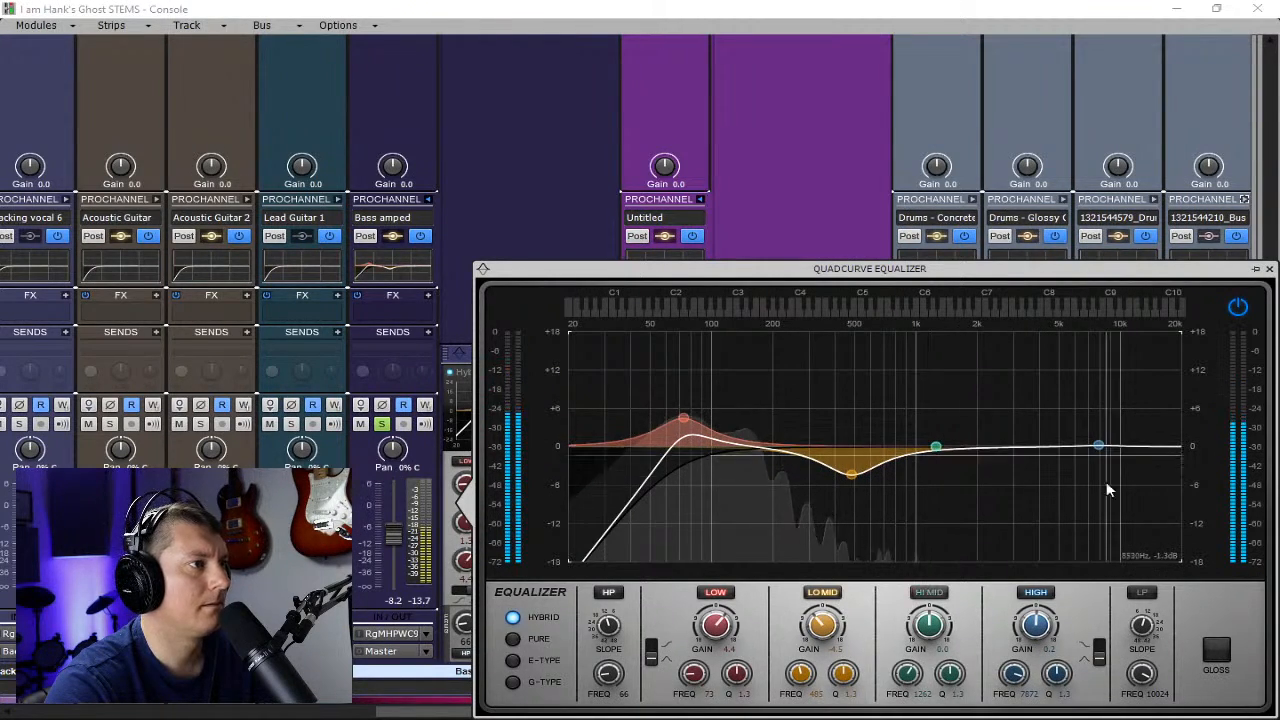
pyautogui.moveTo(935, 446); pyautogui.dragTo(974, 413)
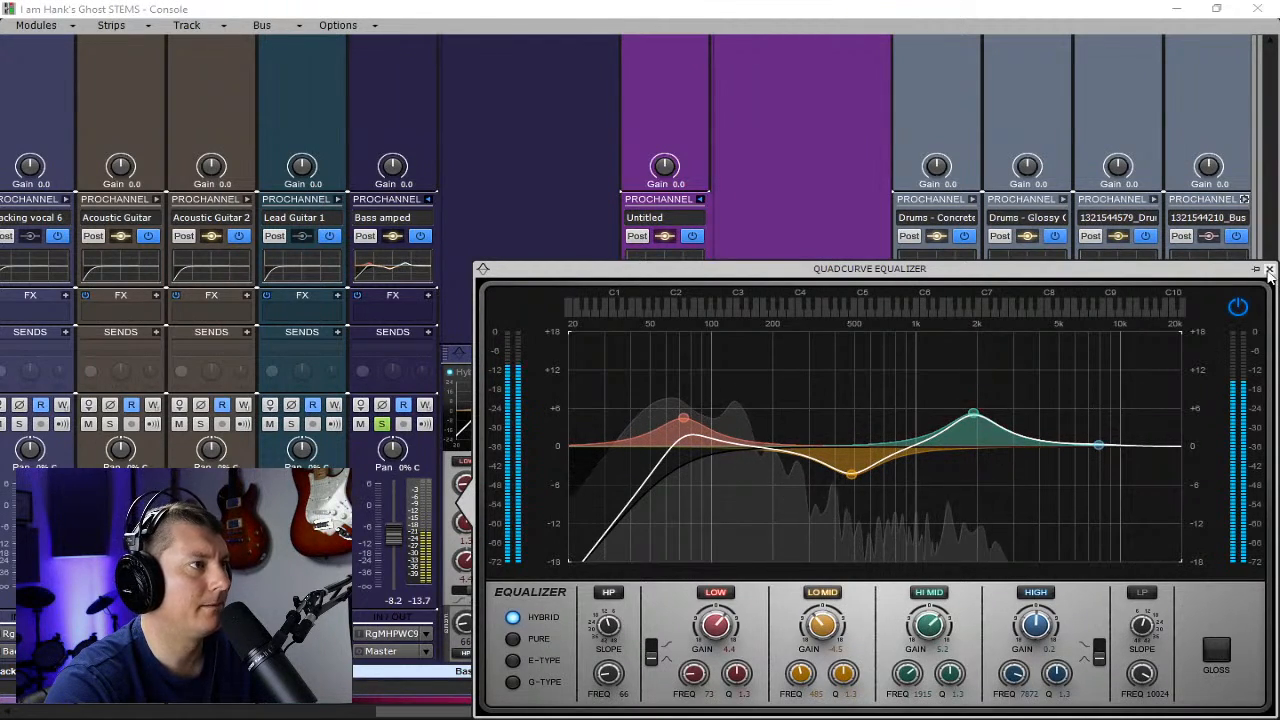
# - Enable Bass amped's low-pass filter at 4498 Hz and close its equalizer
pyautogui.click(1142, 593)
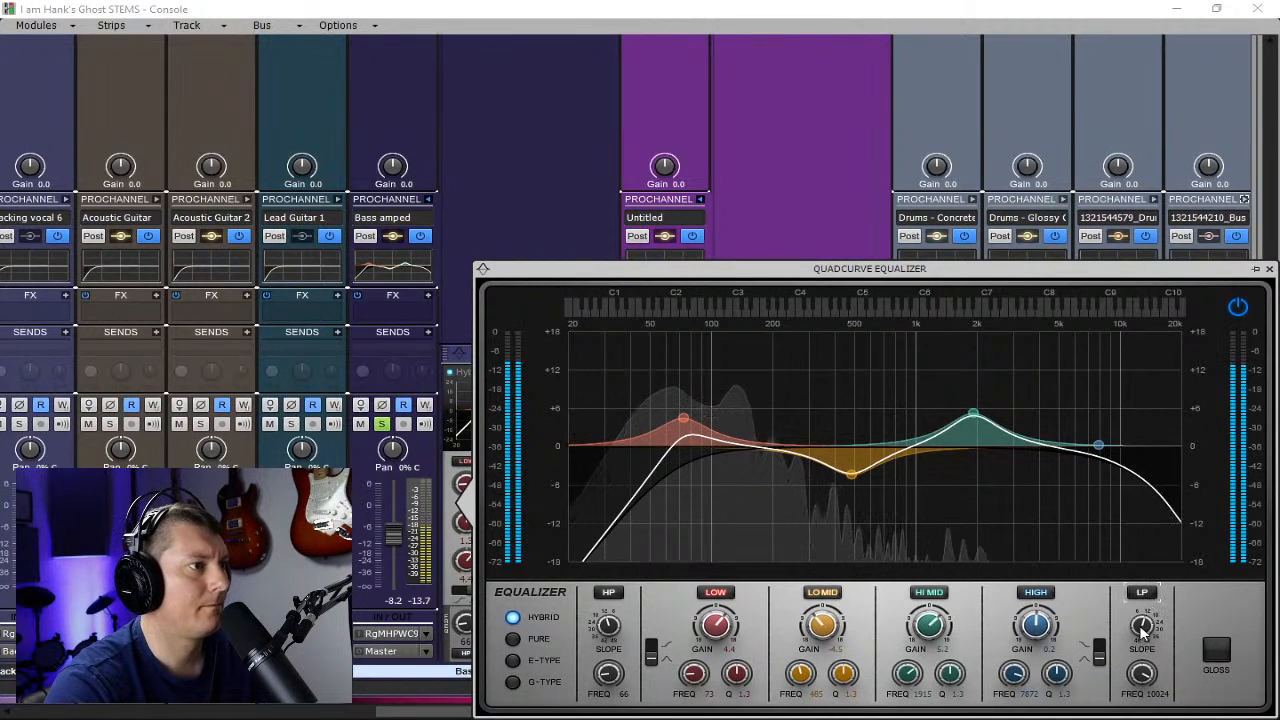
pyautogui.moveTo(1142, 675); pyautogui.dragTo(1142, 700)
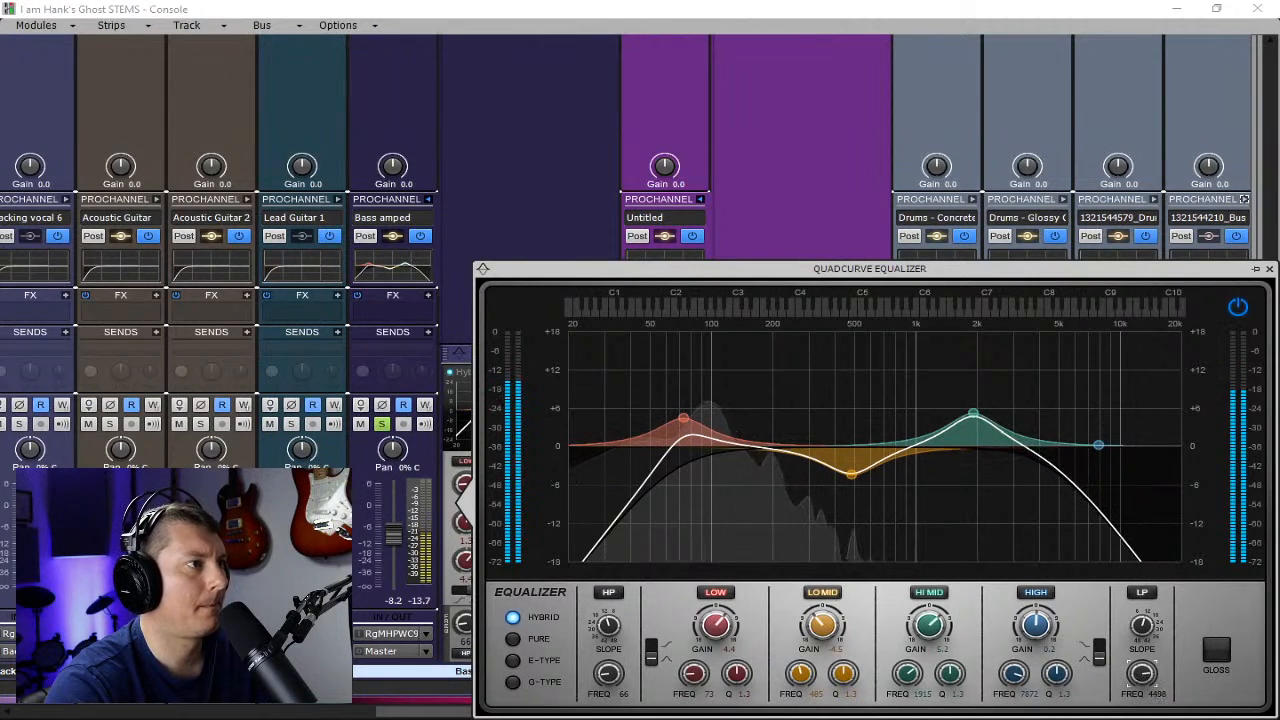
pyautogui.click(1269, 268)
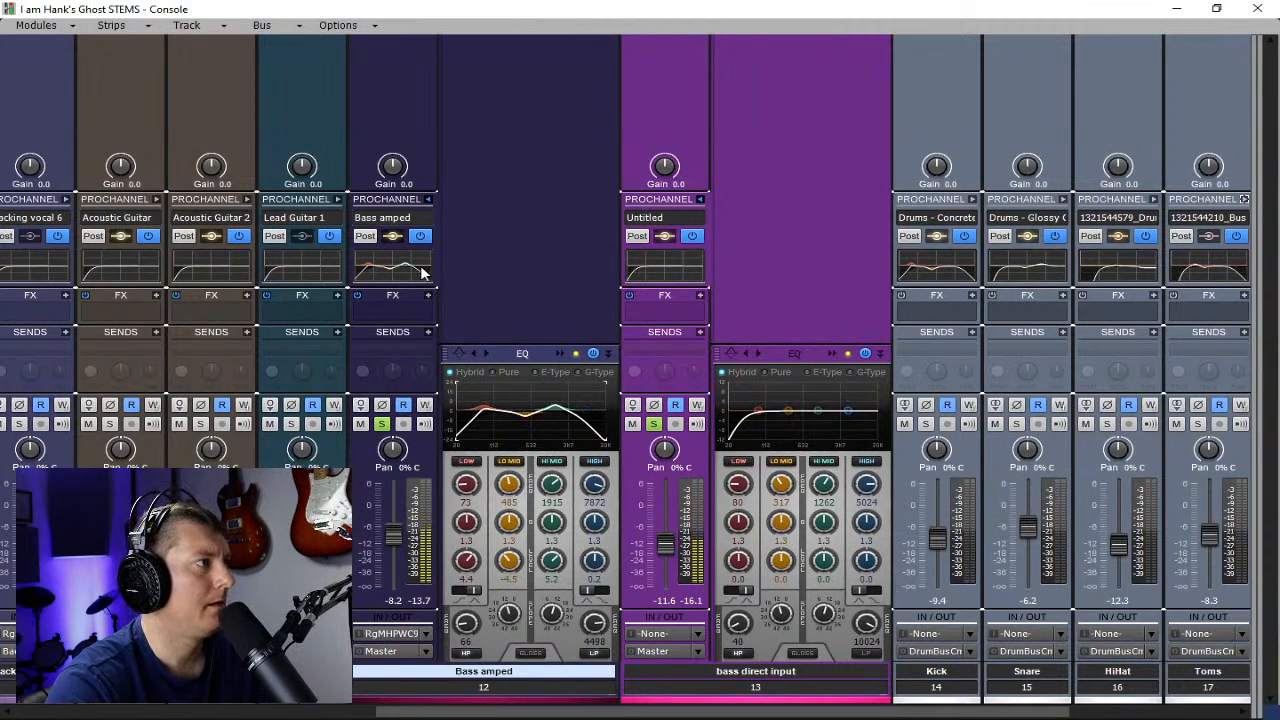
# - Copy Bass amped's equalizer settings to bass direct input, changing the lo mid to -0.2 dB at 500 Hz and the hi mid to 5.8 dB at 4401 Hz
pyautogui.moveTo(677, 277); pyautogui.dragTo(677, 277)
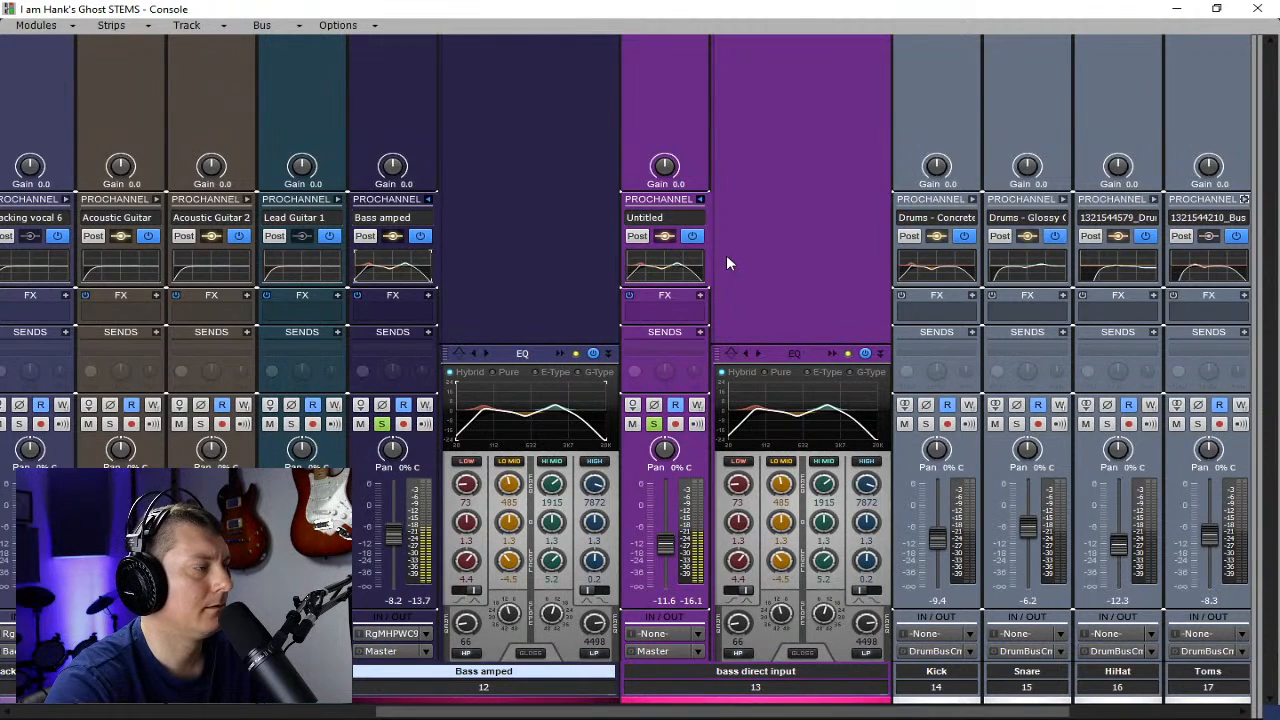
pyautogui.click(834, 355)
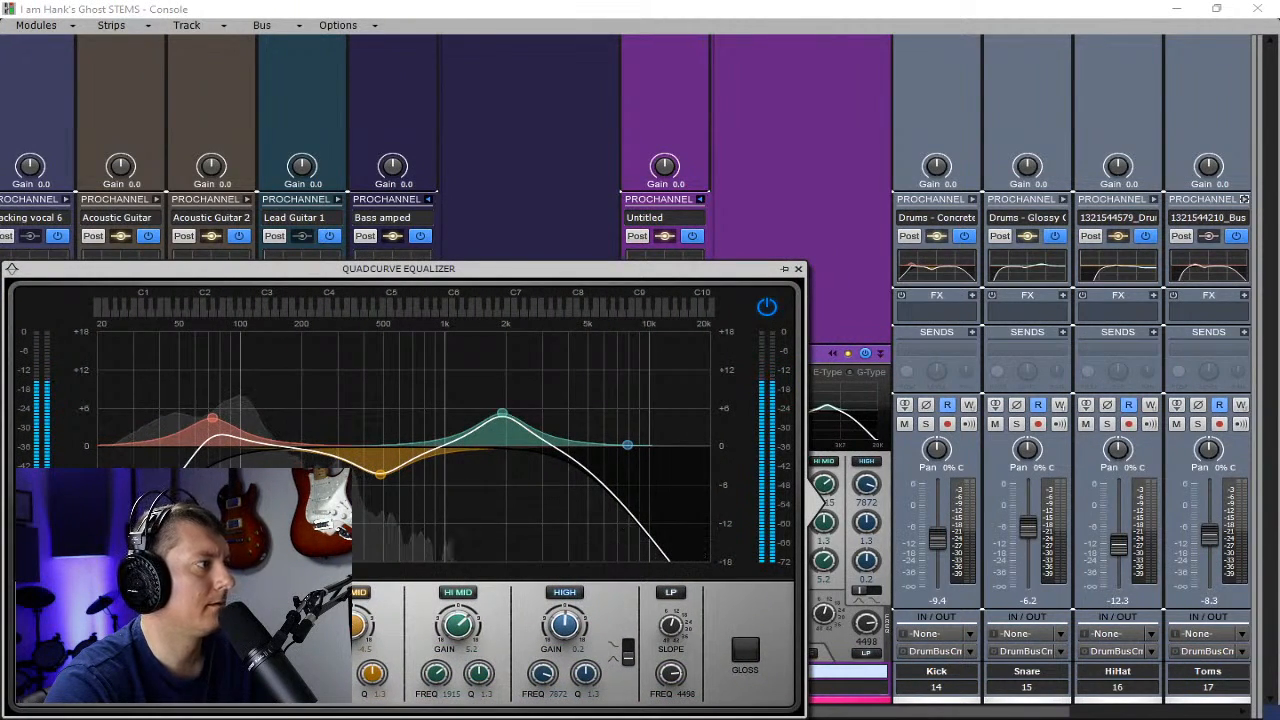
pyautogui.moveTo(380, 474); pyautogui.dragTo(383, 448)
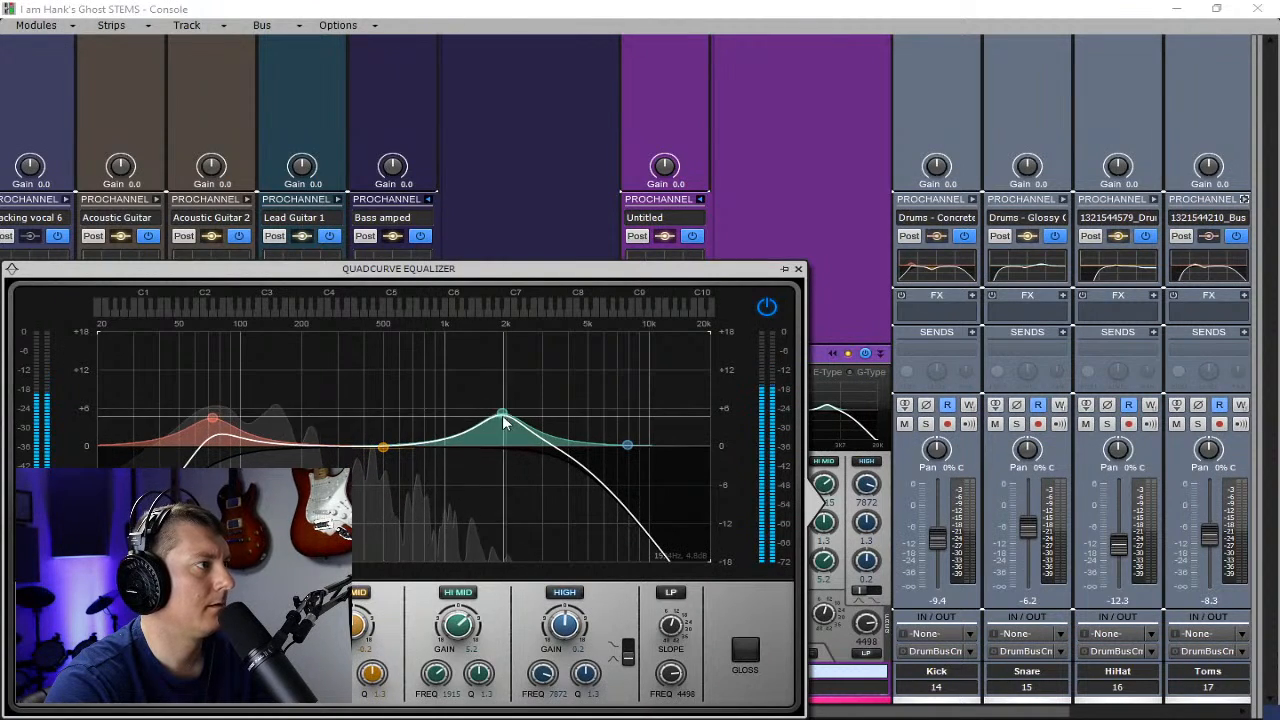
pyautogui.moveTo(503, 418); pyautogui.dragTo(576, 410)
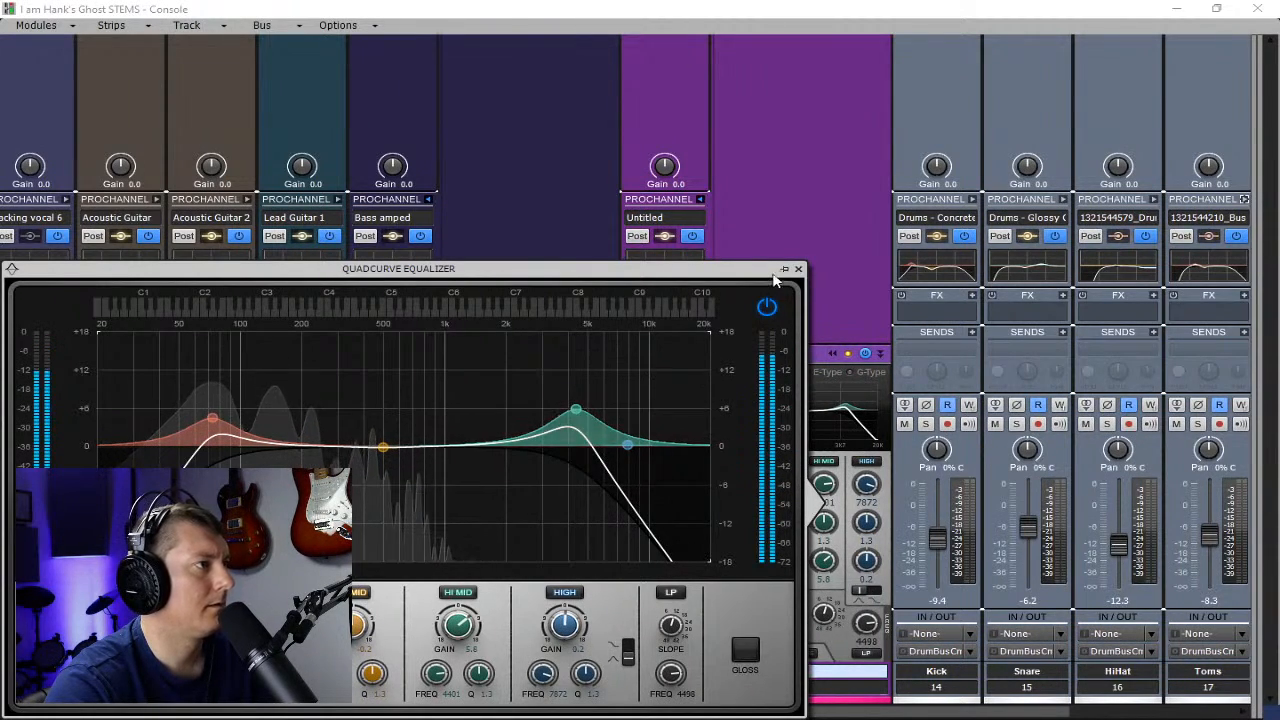
pyautogui.click(798, 269)
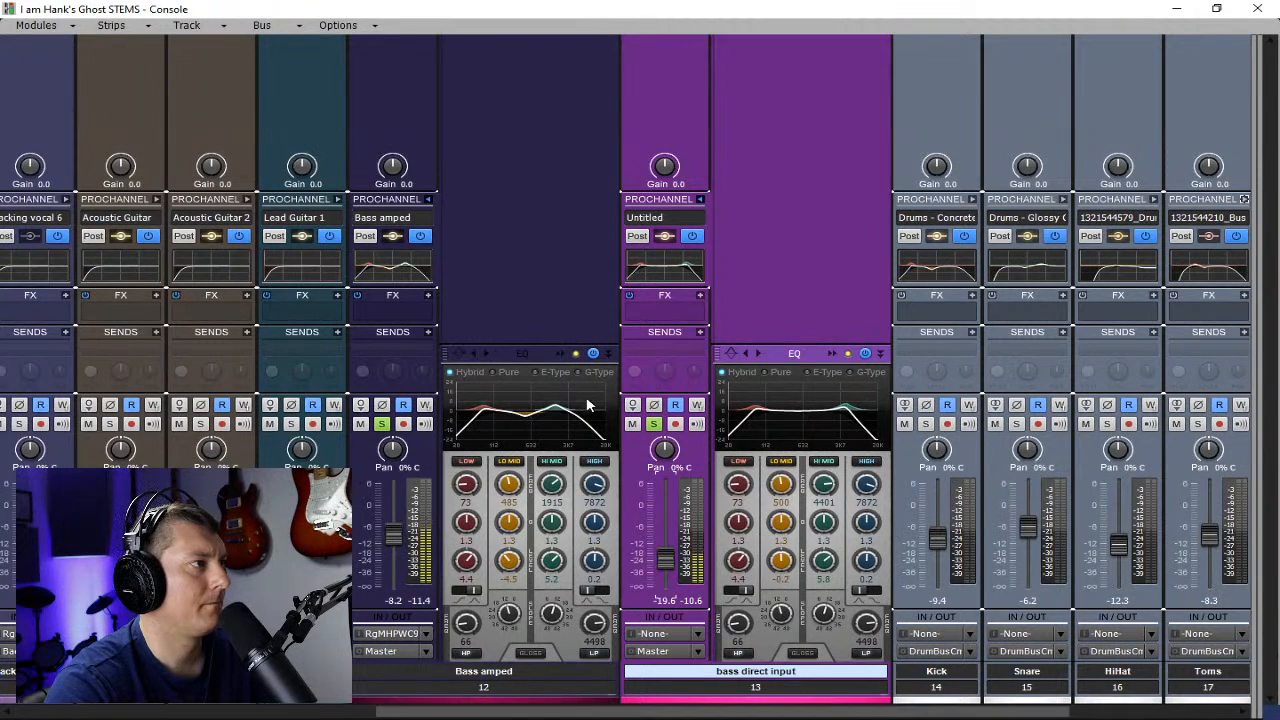
# - Turn off solo on the bass direct input and Bass amped tracks and collapse both of their ProChannels
pyautogui.click(655, 425)
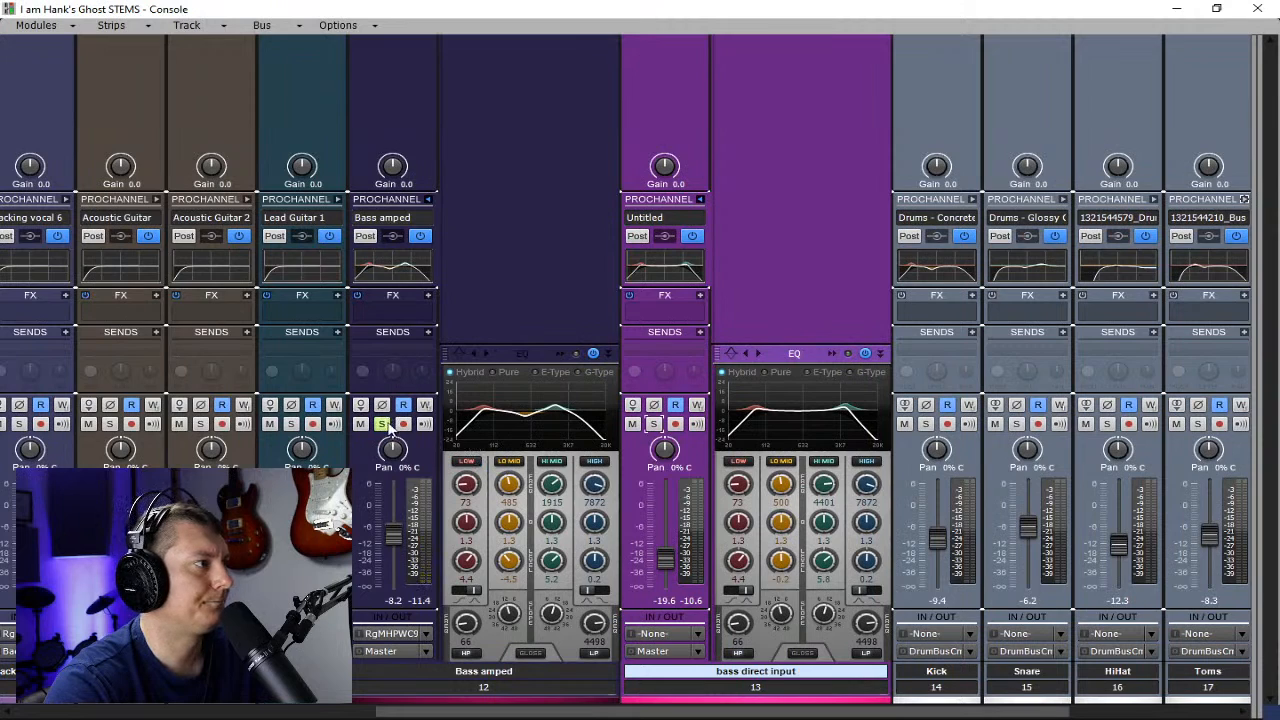
pyautogui.click(384, 425)
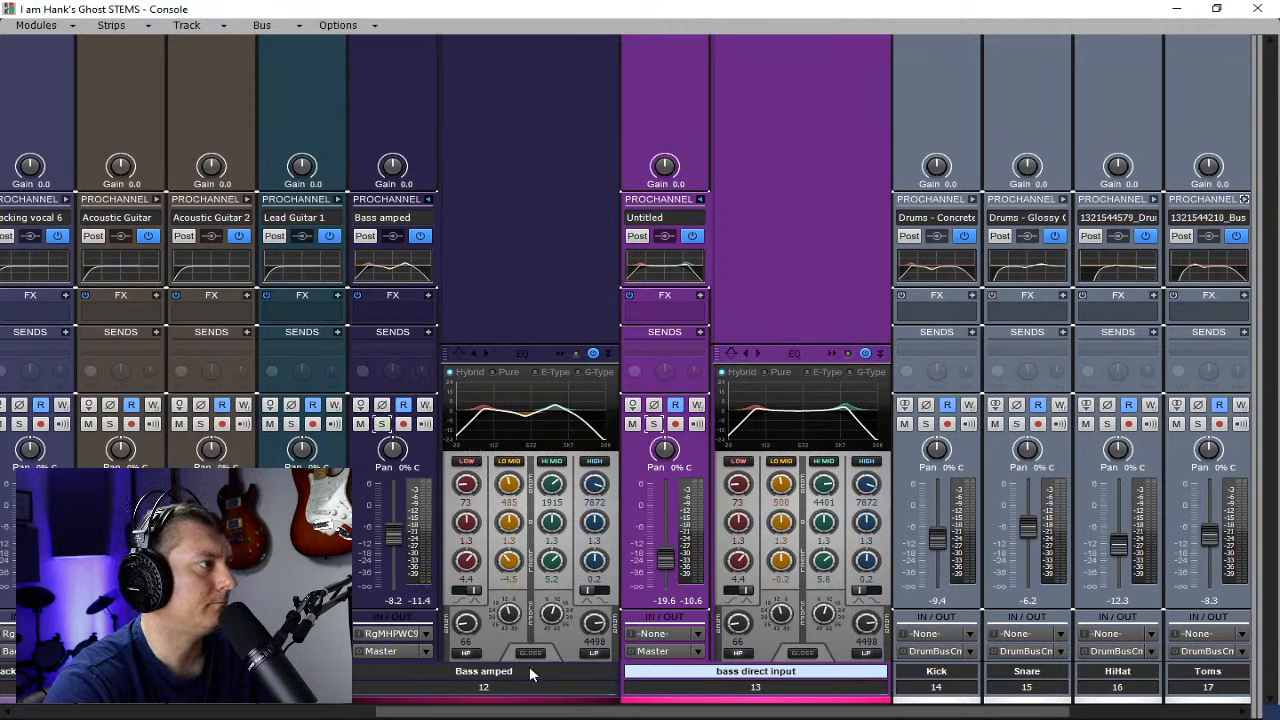
pyautogui.click(428, 199)
pyautogui.click(522, 199)
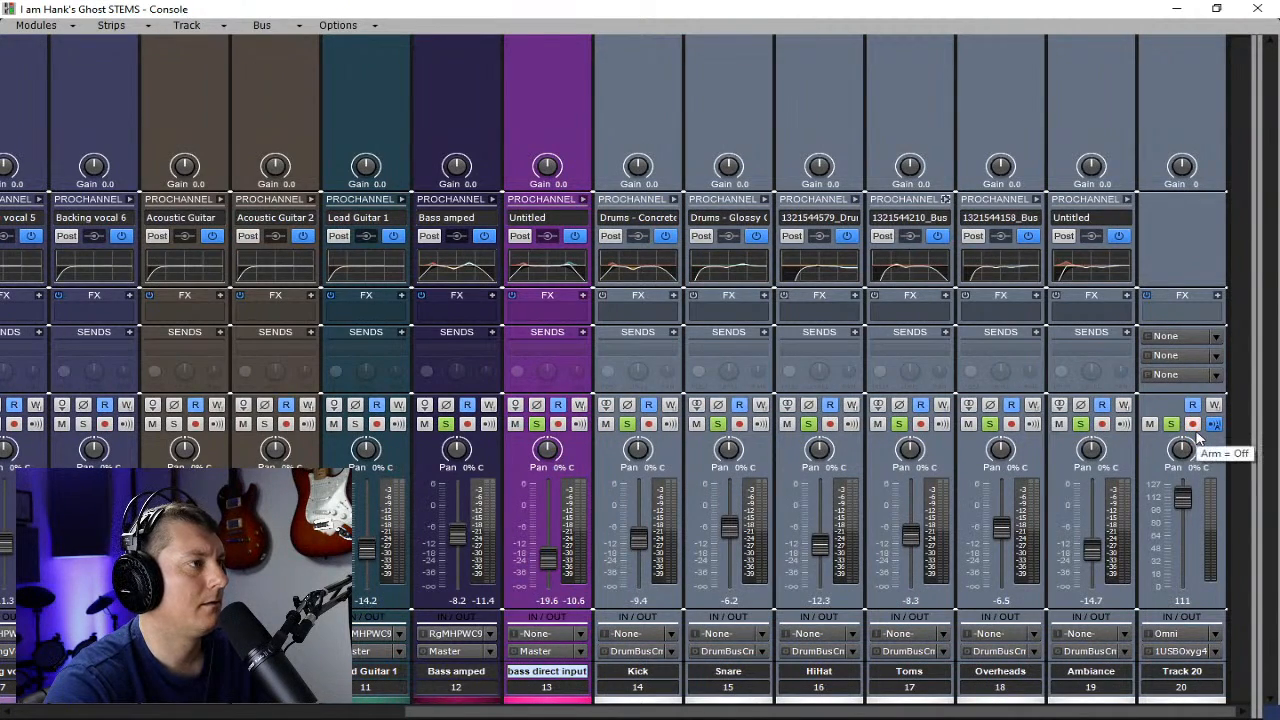
# - Reopen the console, widen its bus section to include the Master and Vocals buses, and stop playback
pyautogui.click(1180, 9)
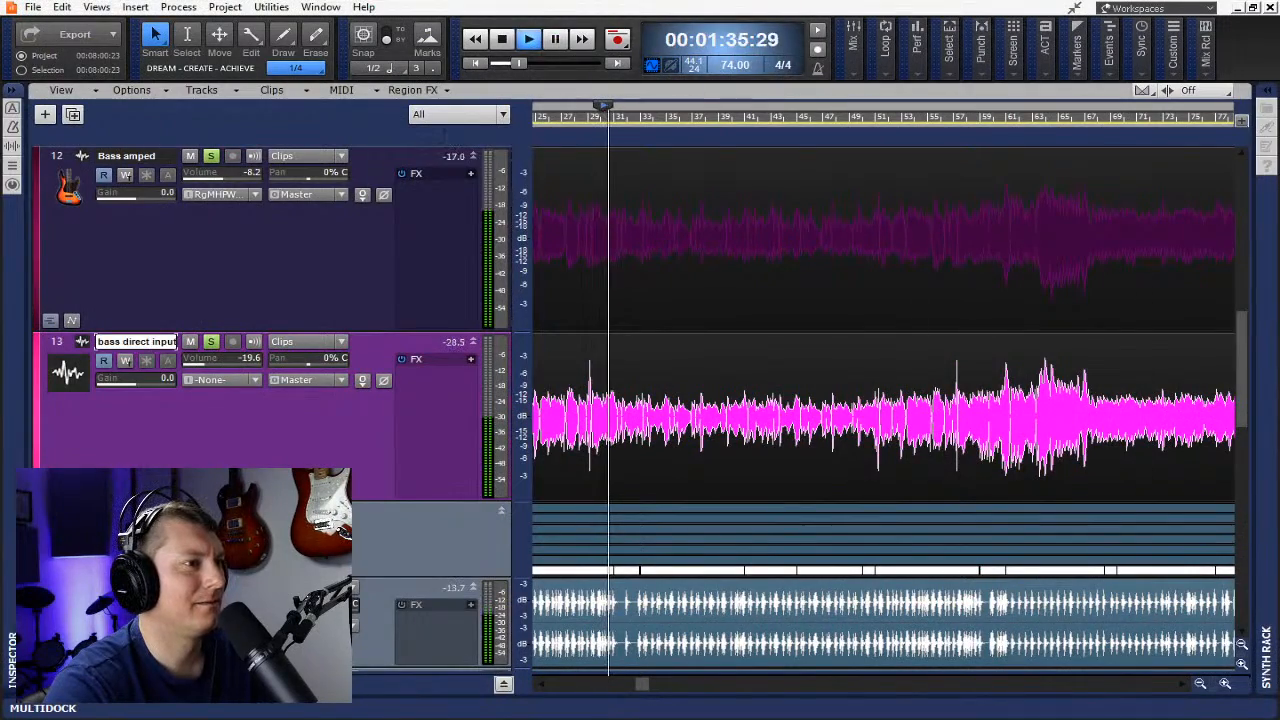
pyautogui.hotkey('alt', '2')
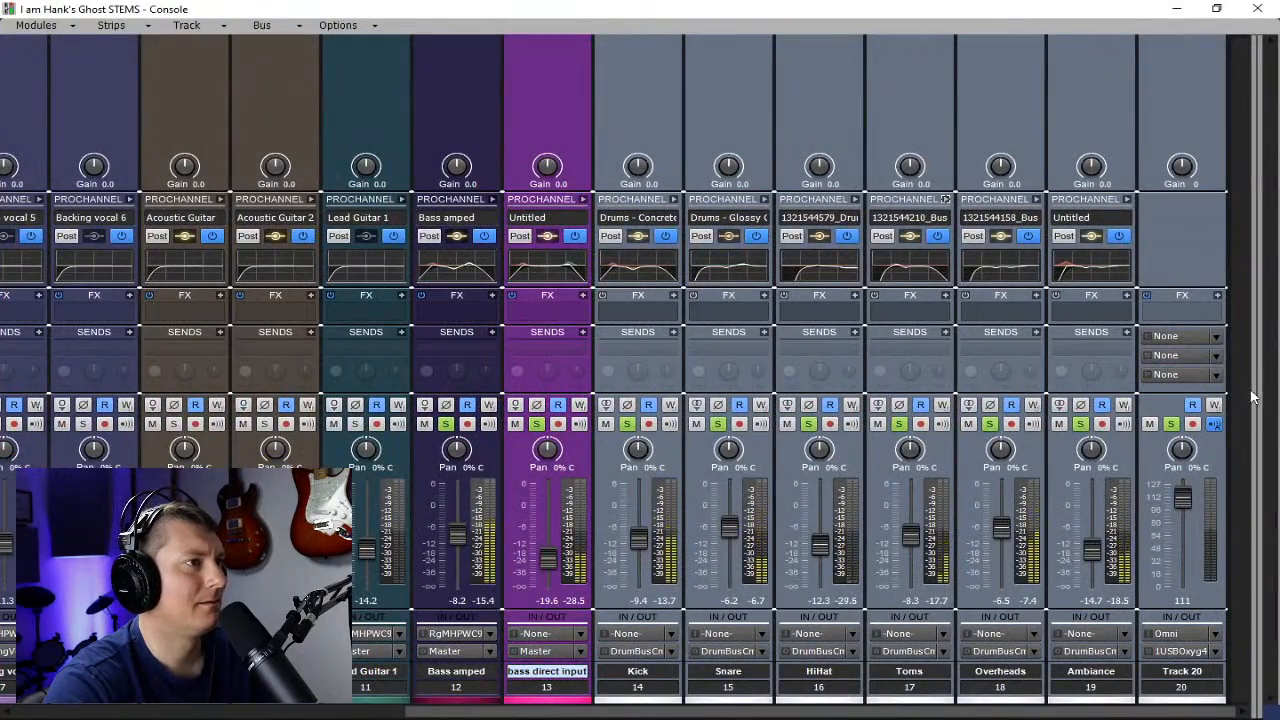
pyautogui.moveTo(1252, 397); pyautogui.dragTo(1076, 403)
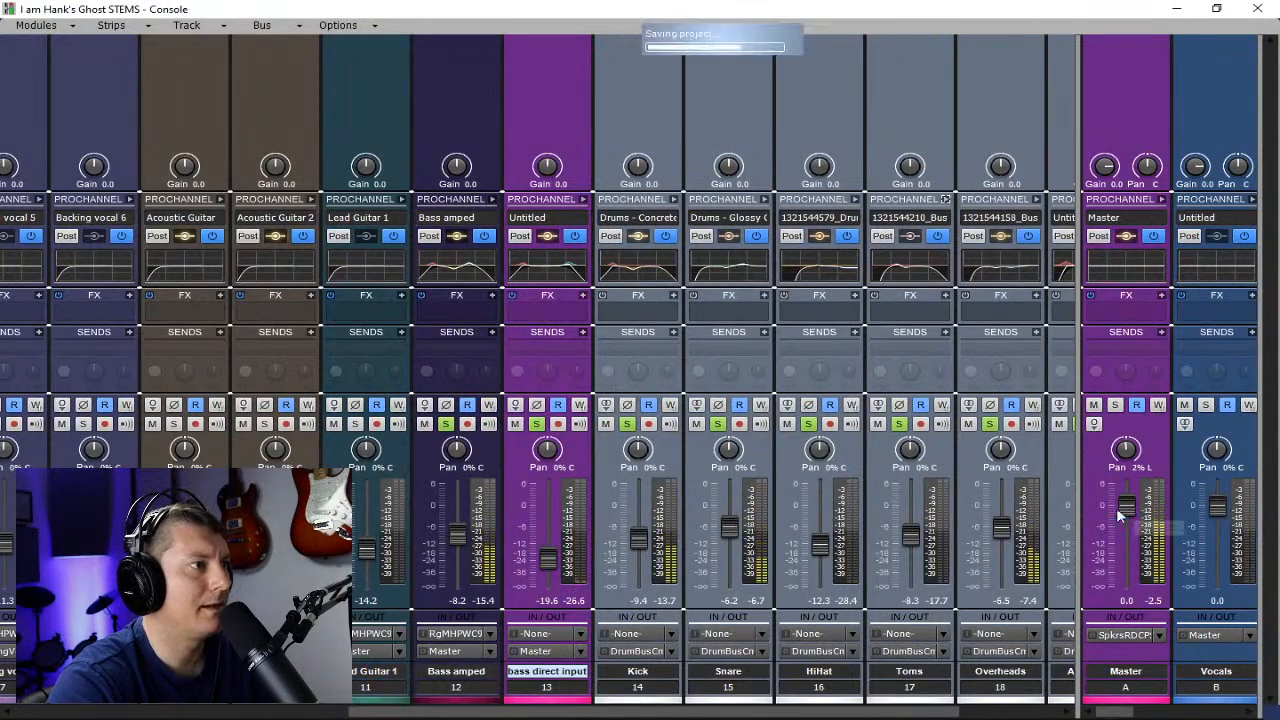
pyautogui.press('space')
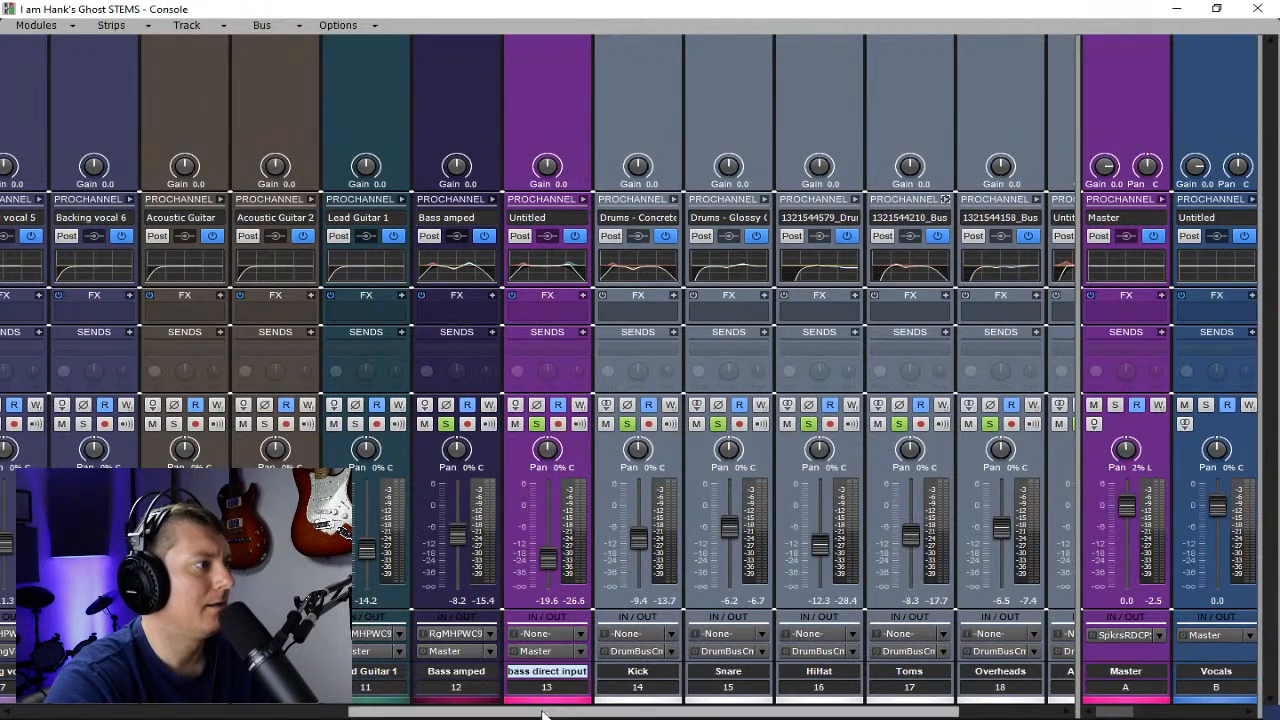
# - Select the bass and drum tracks together and lower their faders about 1.6 dB as a group, with the Toms at -10.0 dB
pyautogui.moveTo(615, 711); pyautogui.dragTo(700, 713)
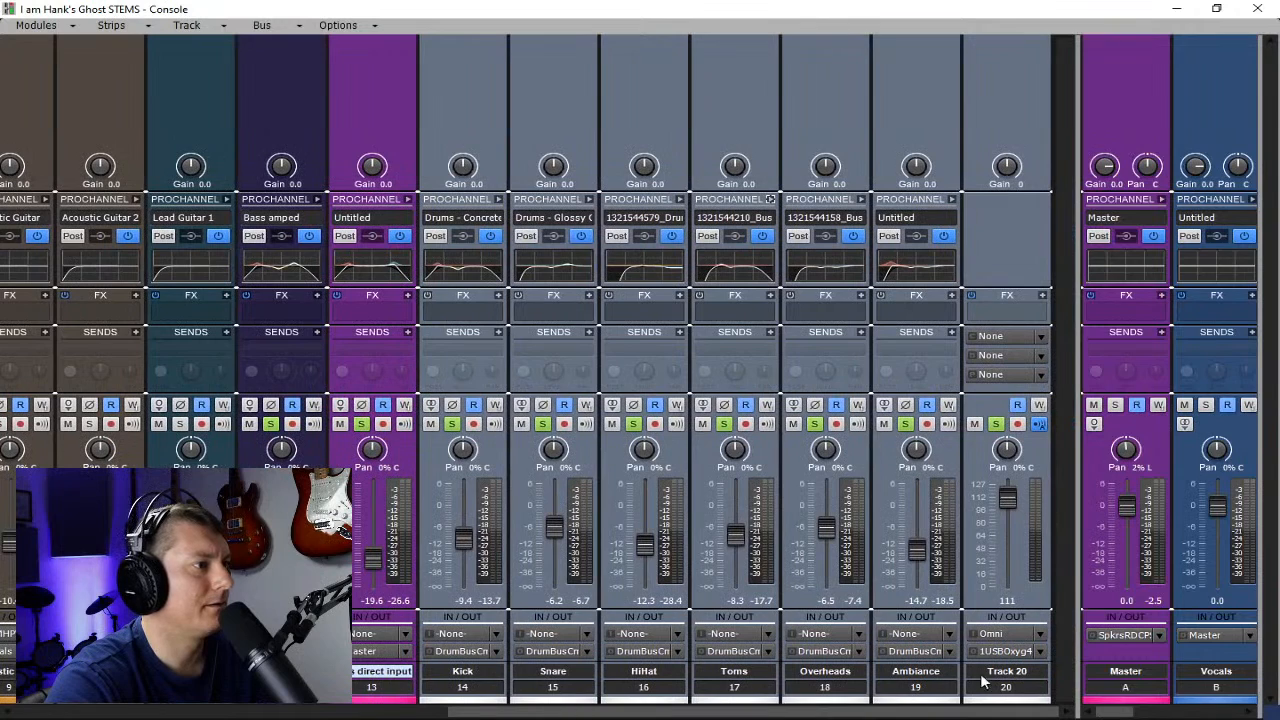
pyautogui.moveTo(983, 694); pyautogui.dragTo(420, 688)
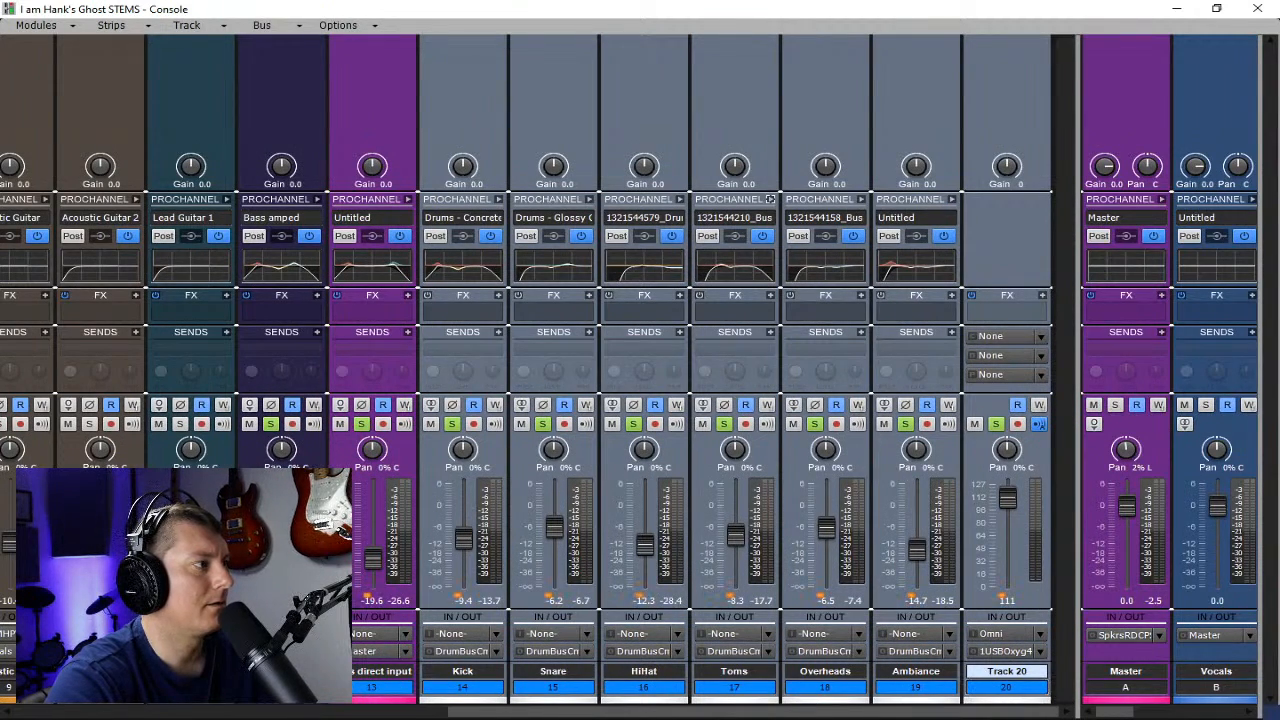
pyautogui.moveTo(735, 535); pyautogui.dragTo(735, 541)
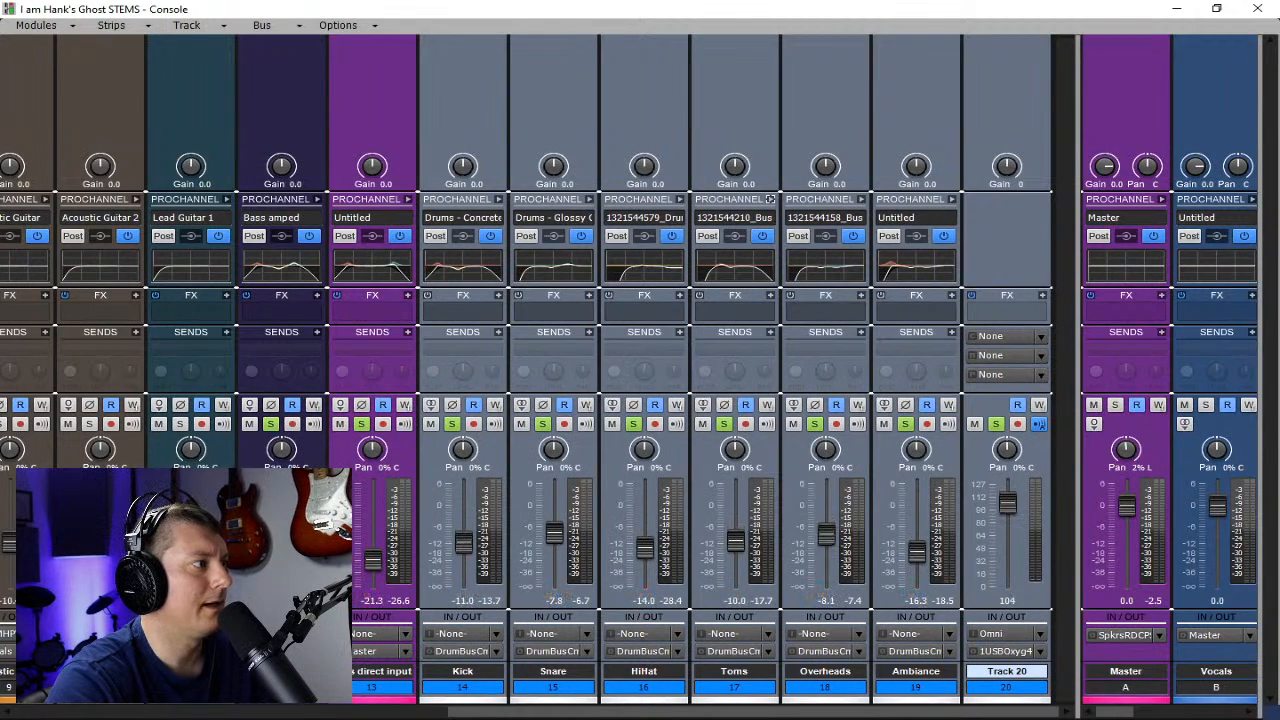
# - Resume playback and lower the Snare to -9.0 dB and the Overheads to -9.1 dB
pyautogui.press('space')
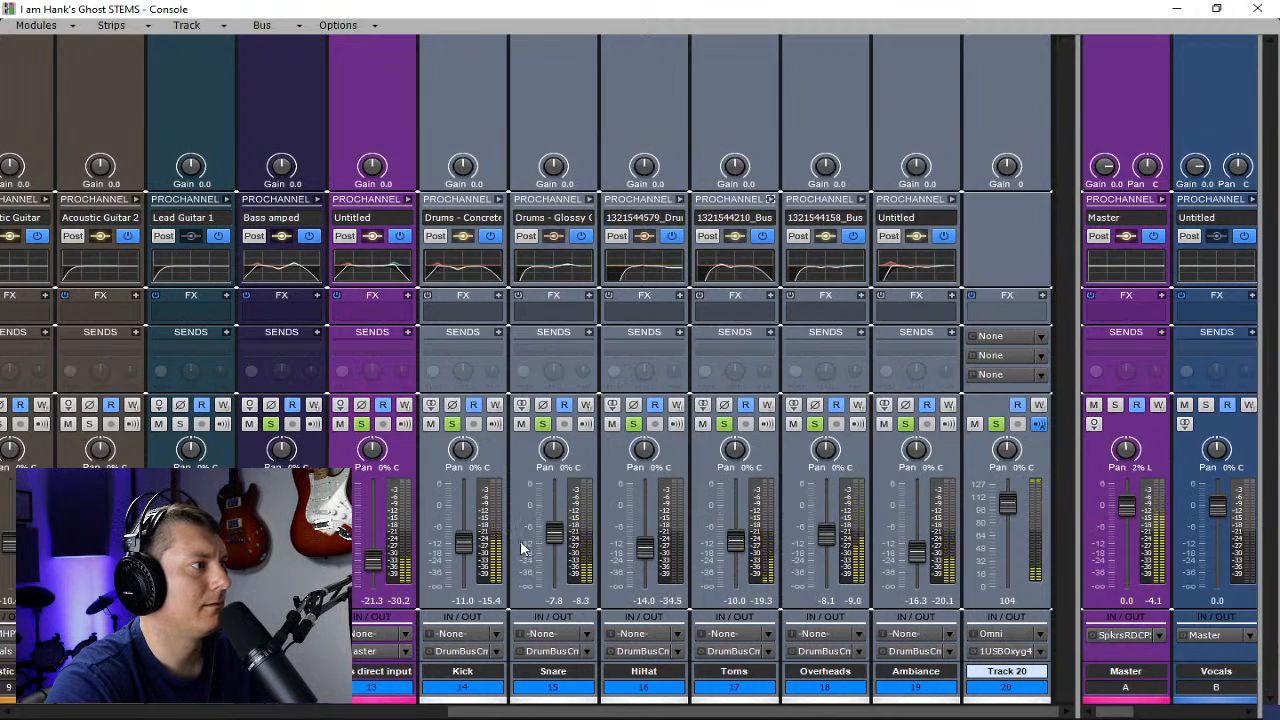
pyautogui.moveTo(552, 535)
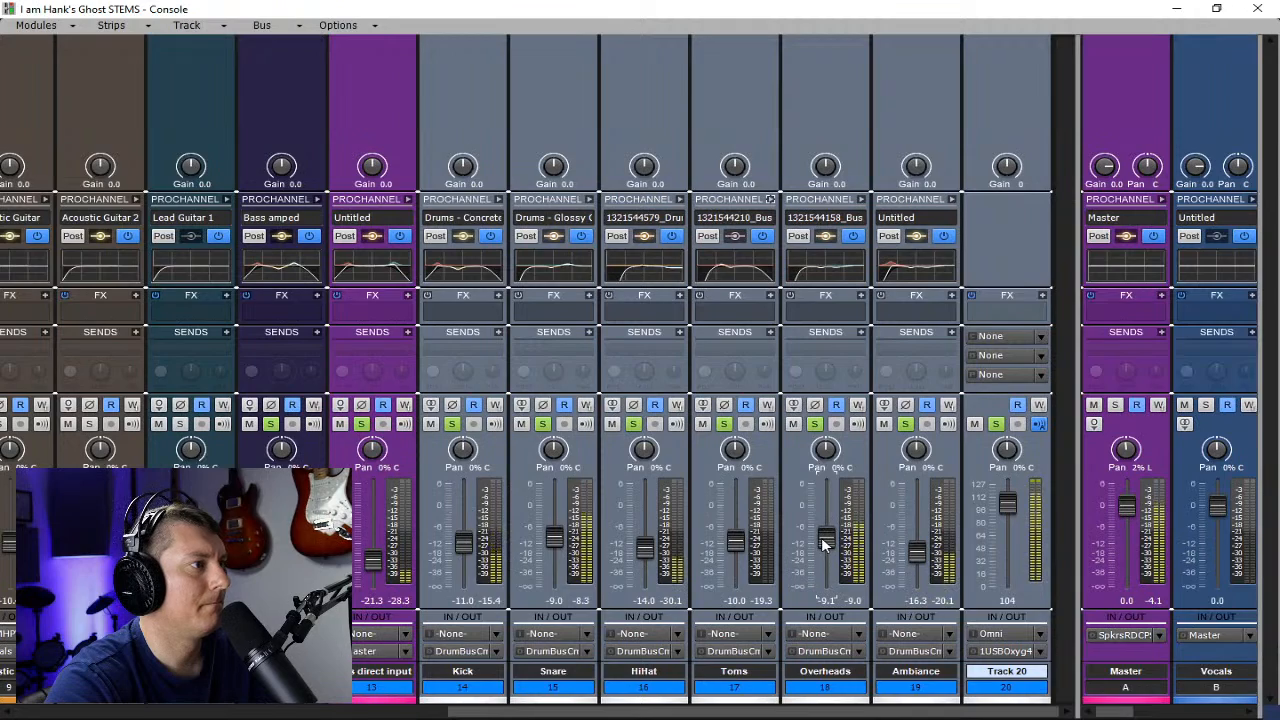
pyautogui.moveTo(817, 535); pyautogui.dragTo(810, 540)
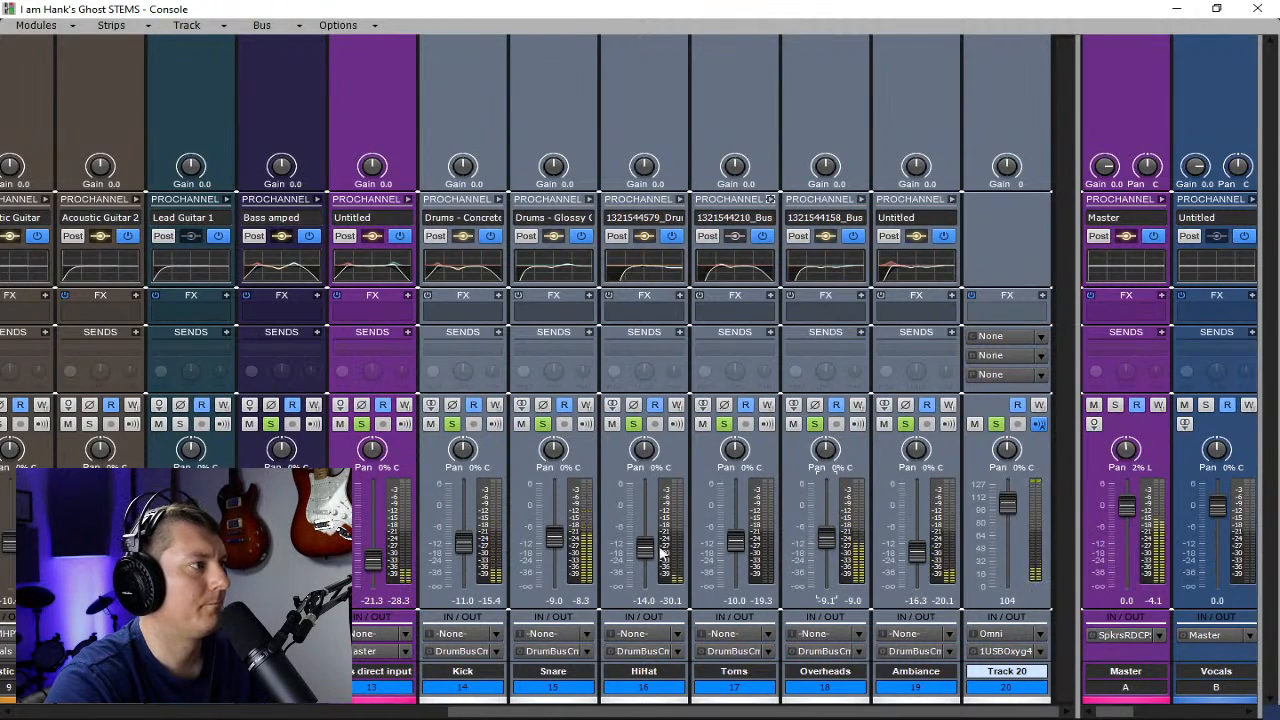
# - Solo the Acoustic Guitar and Acoustic Guitar 2 tracks along with the bass and drums
pyautogui.moveTo(560, 716); pyautogui.dragTo(228, 716)
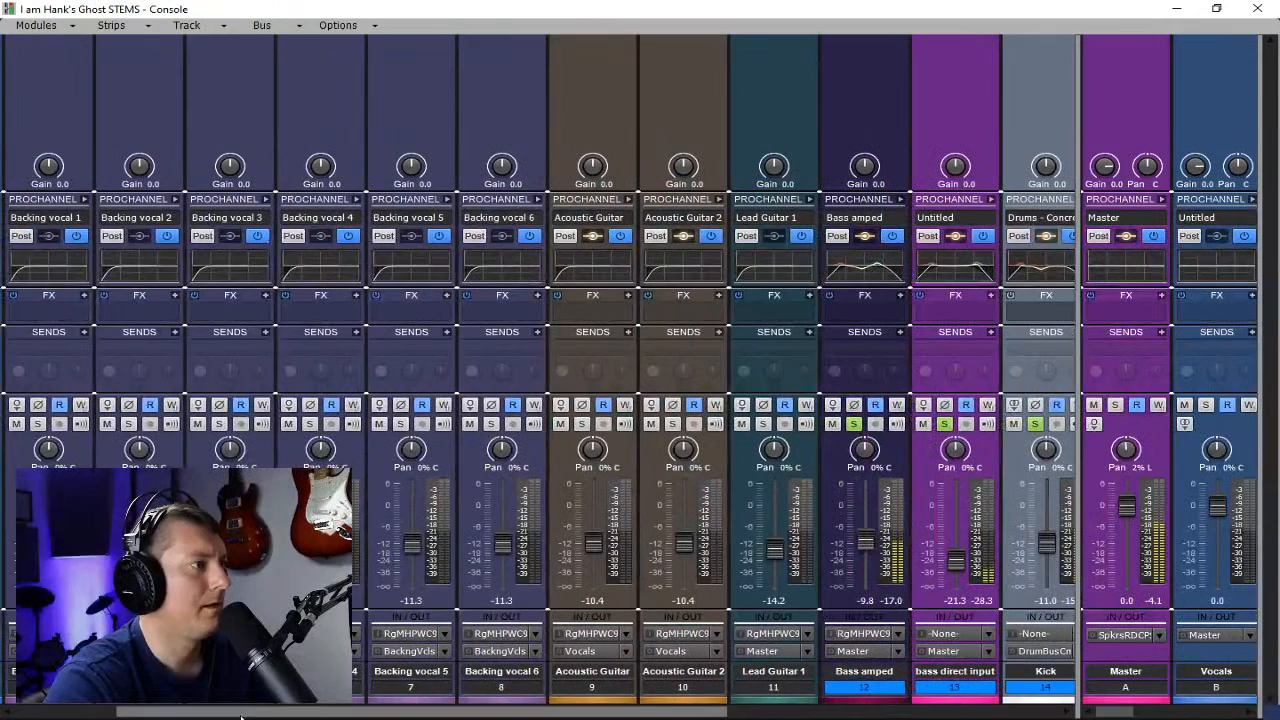
pyautogui.click(674, 426)
pyautogui.click(582, 425)
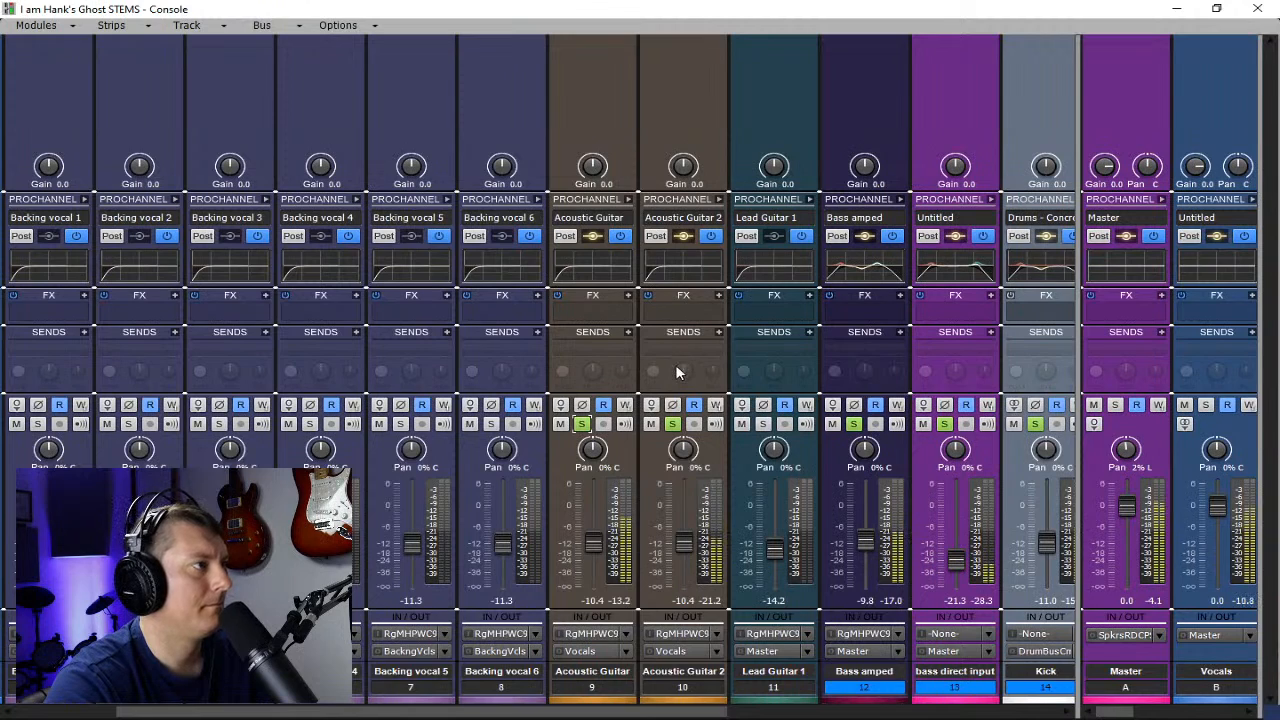
# - Open the Acoustic Guitar track's QuadCurve equalizer from its ProChannel and cut the lo mid band by 1.5 dB
pyautogui.click(630, 199)
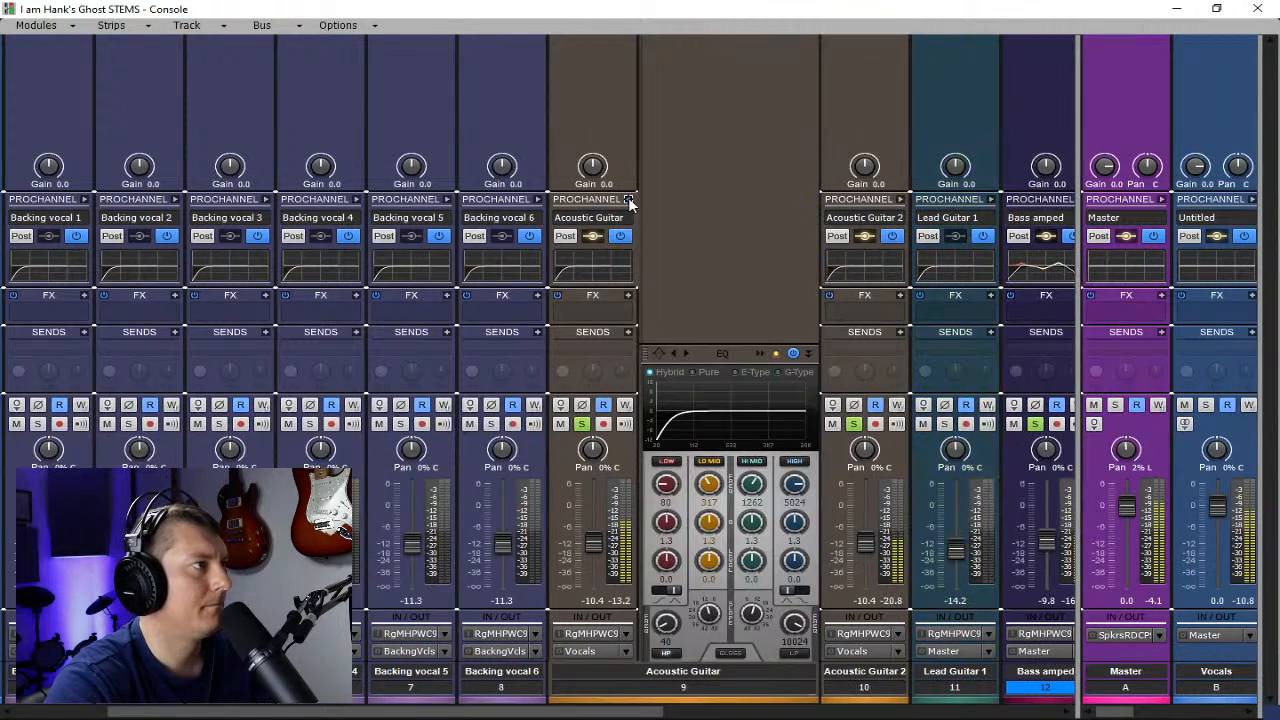
pyautogui.click(761, 353)
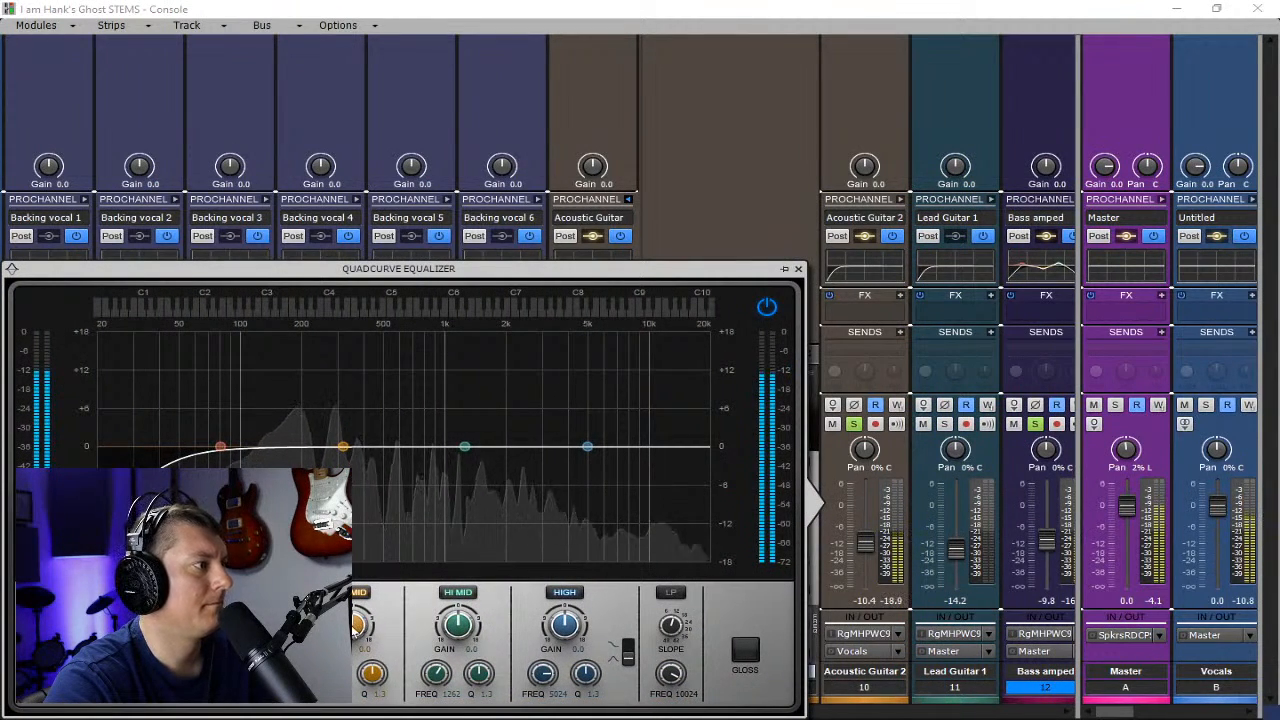
pyautogui.moveTo(356, 625); pyautogui.dragTo(329, 684)
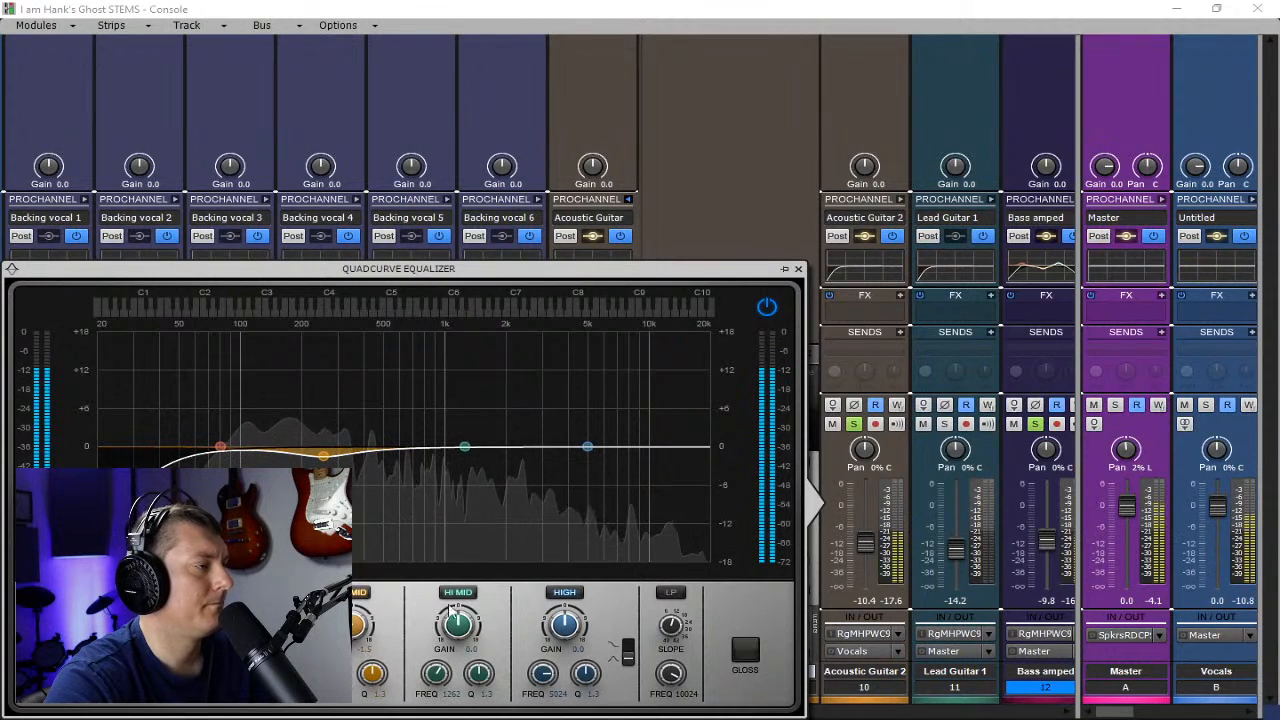
# - Boost the Acoustic Guitar's high band 3.4 dB as a shelf at 3981 Hz and cut the hi mid 2.7 dB at 1376 Hz
pyautogui.press('space')
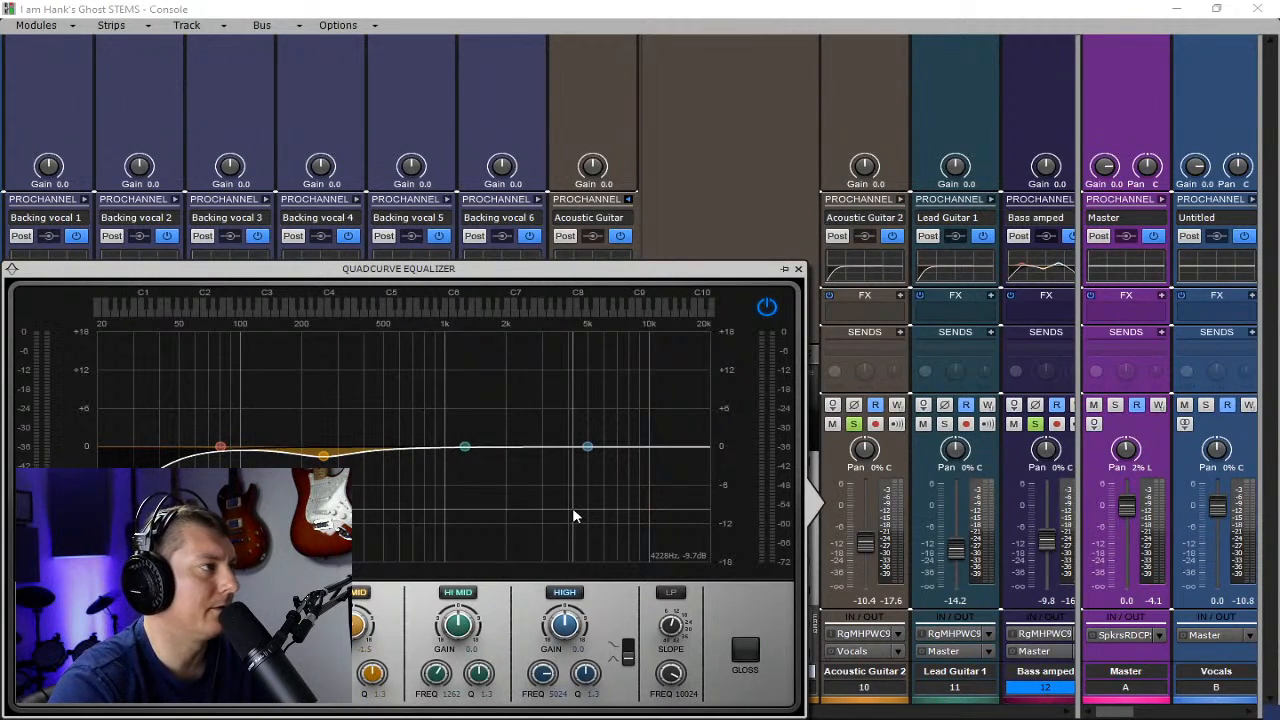
pyautogui.press('space')
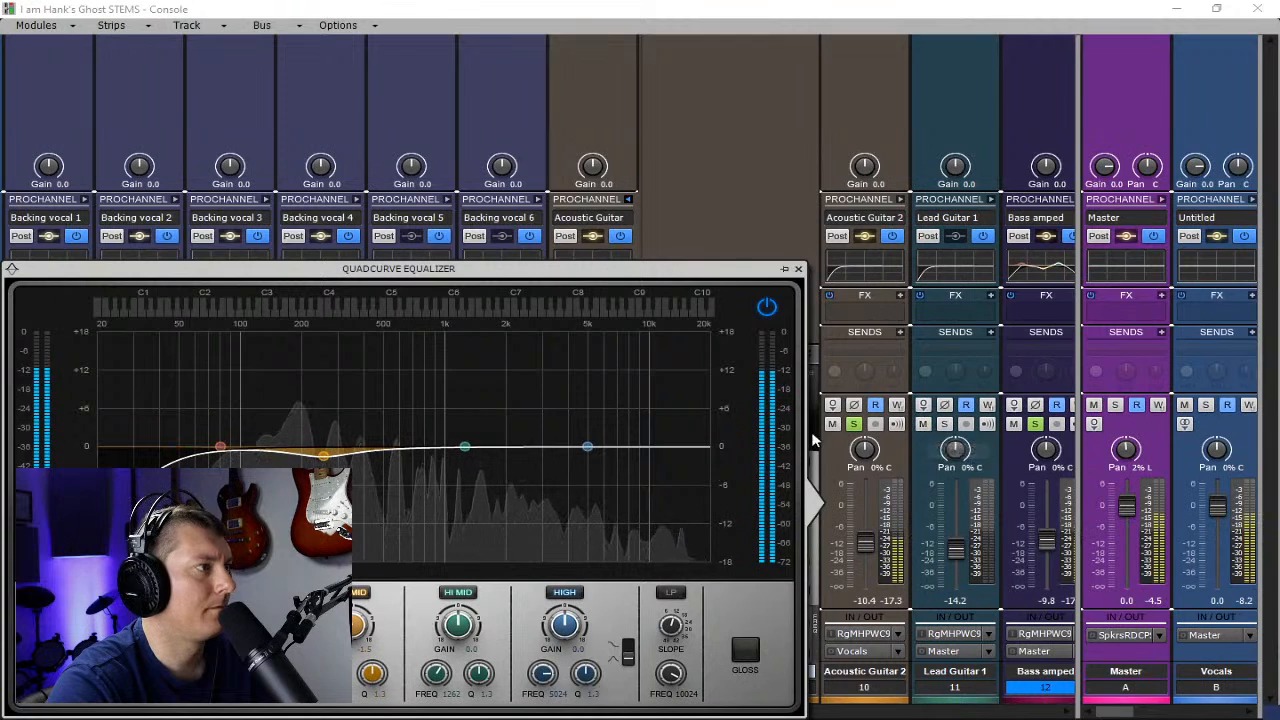
pyautogui.moveTo(587, 446); pyautogui.dragTo(567, 425)
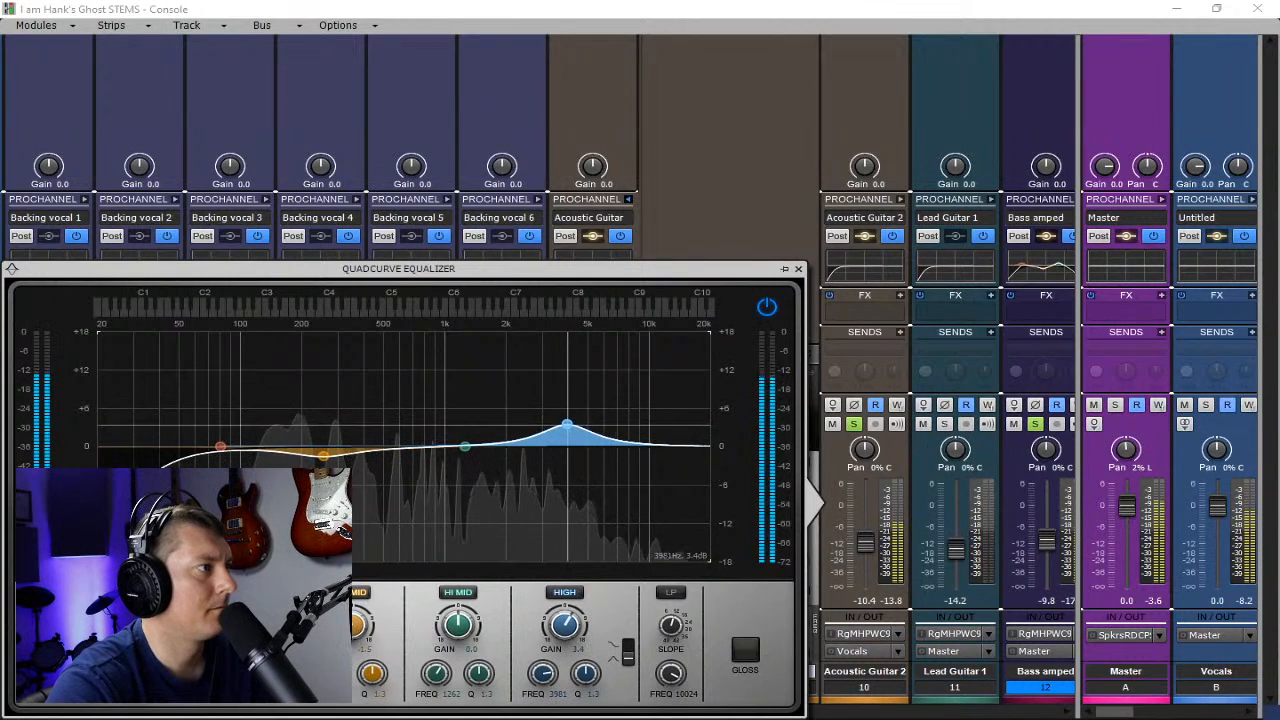
pyautogui.click(626, 662)
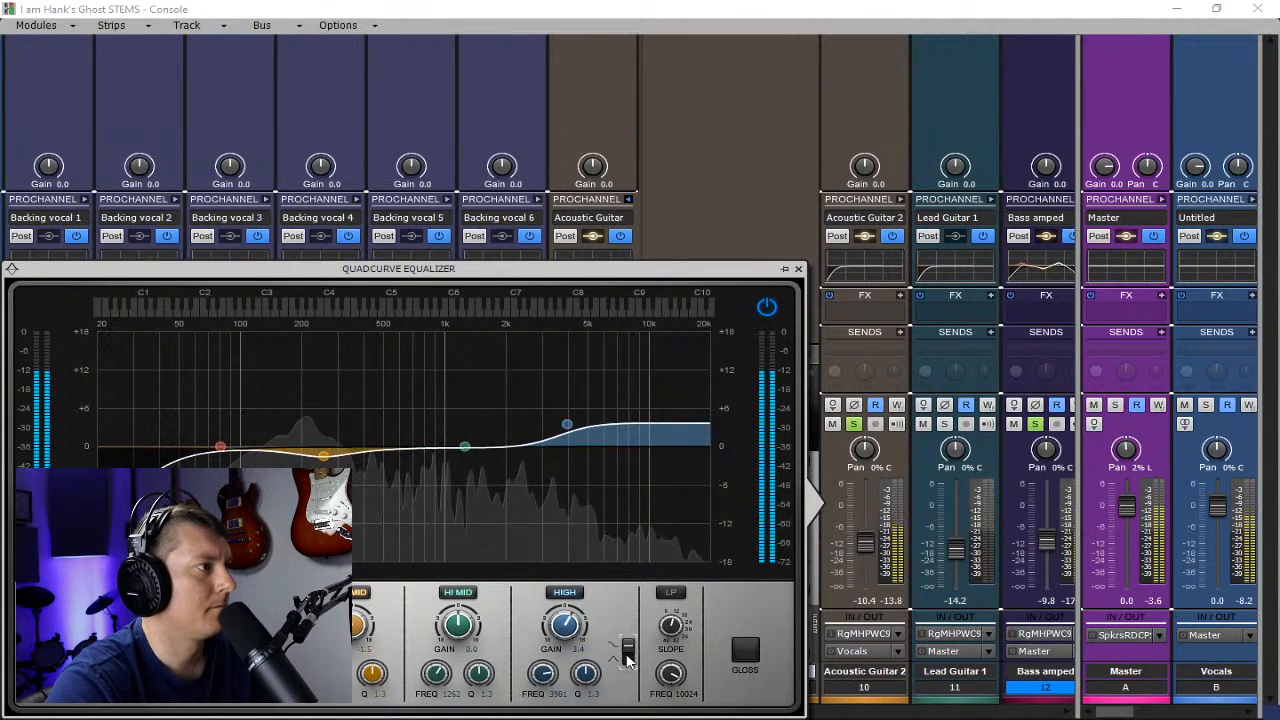
pyautogui.moveTo(476, 452); pyautogui.dragTo(472, 462)
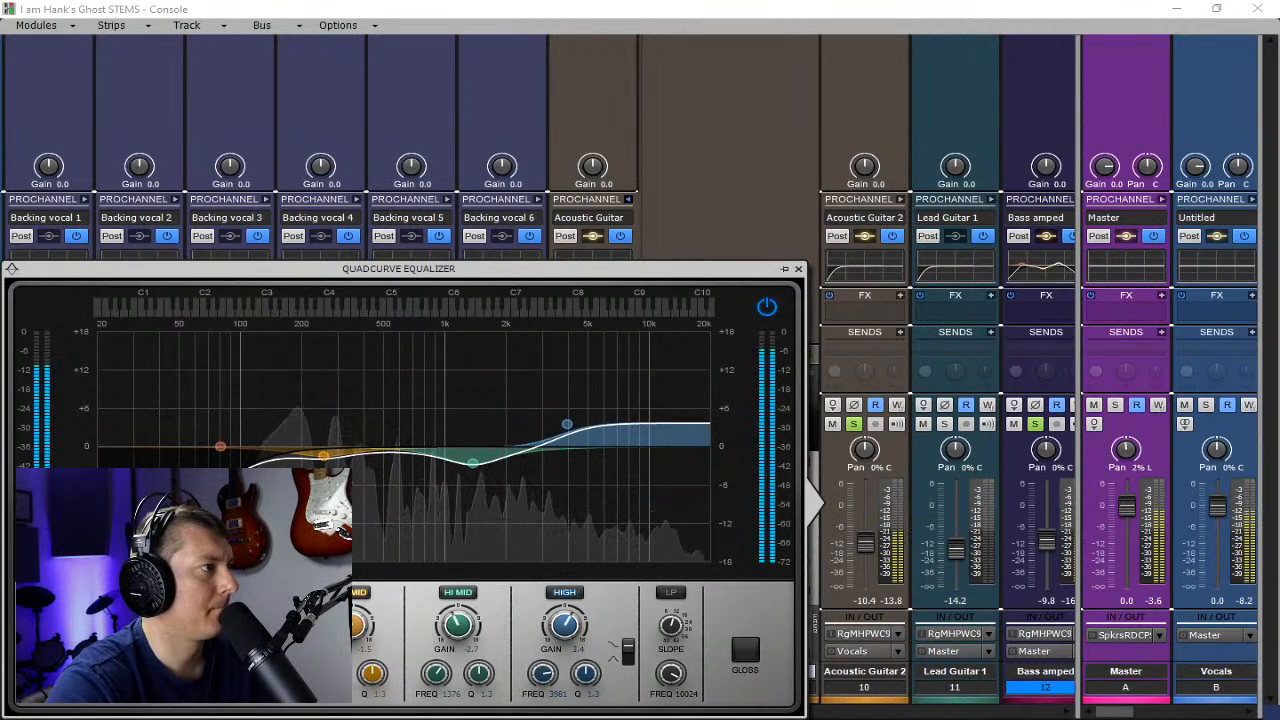
pyautogui.click(798, 269)
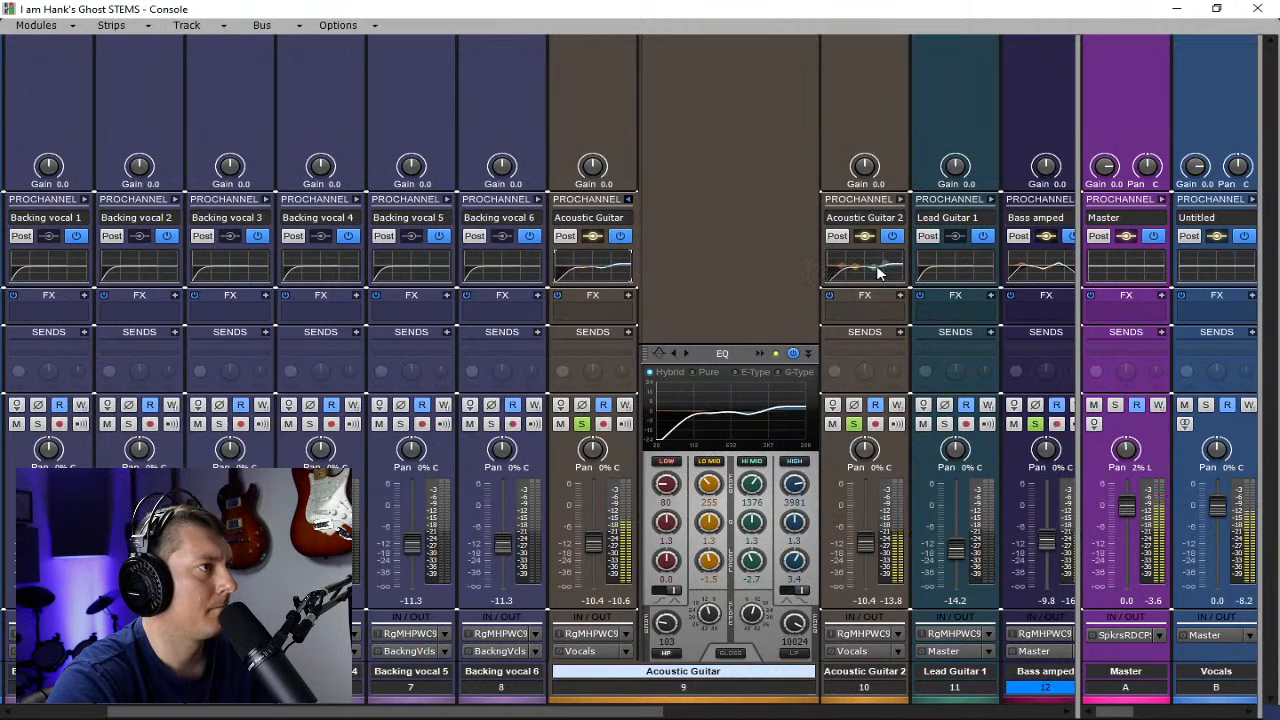
# - Open the Acoustic Guitar 2 track's QuadCurve equalizer from its ProChannel and set the lo mid frequency to 445 Hz
pyautogui.click(628, 200)
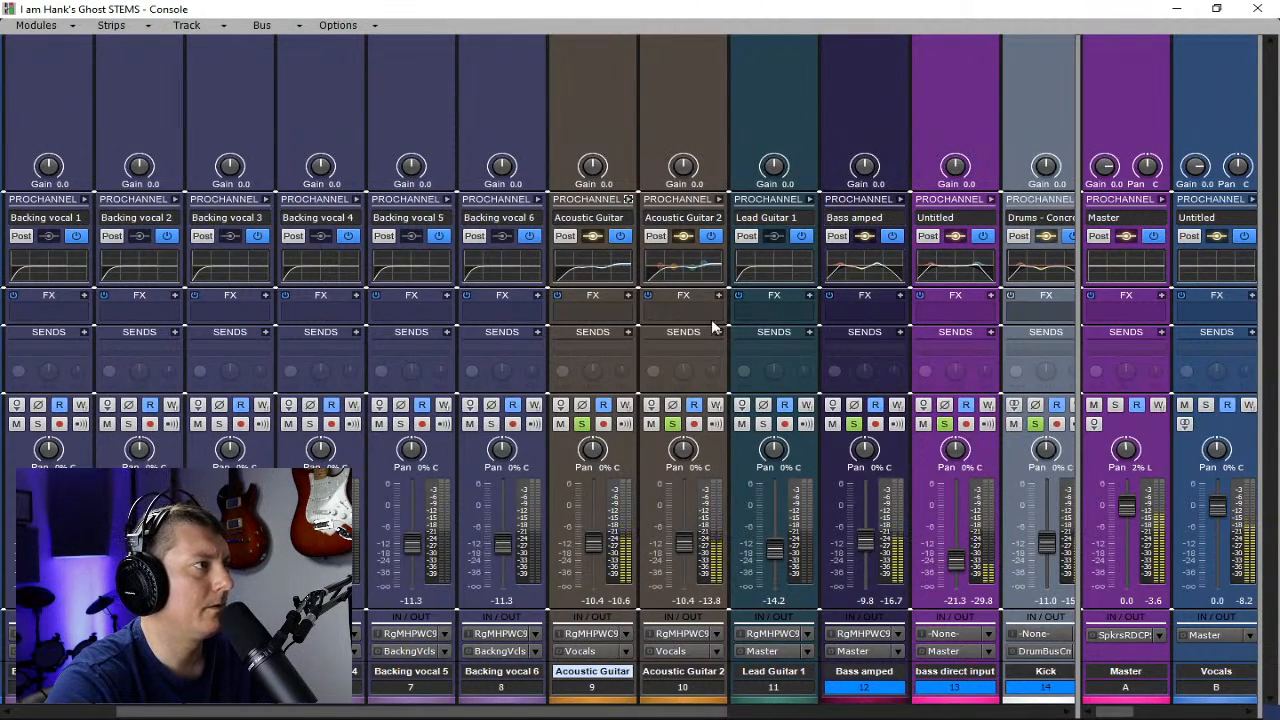
pyautogui.click(718, 200)
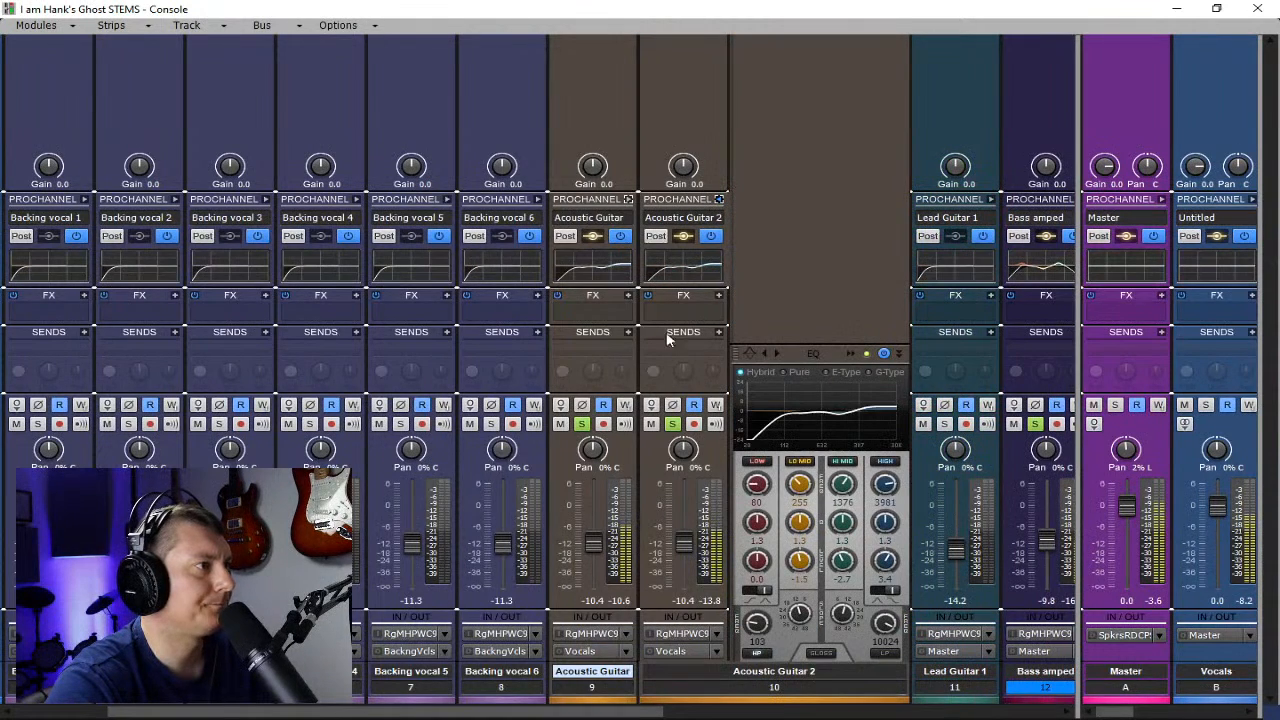
pyautogui.click(849, 355)
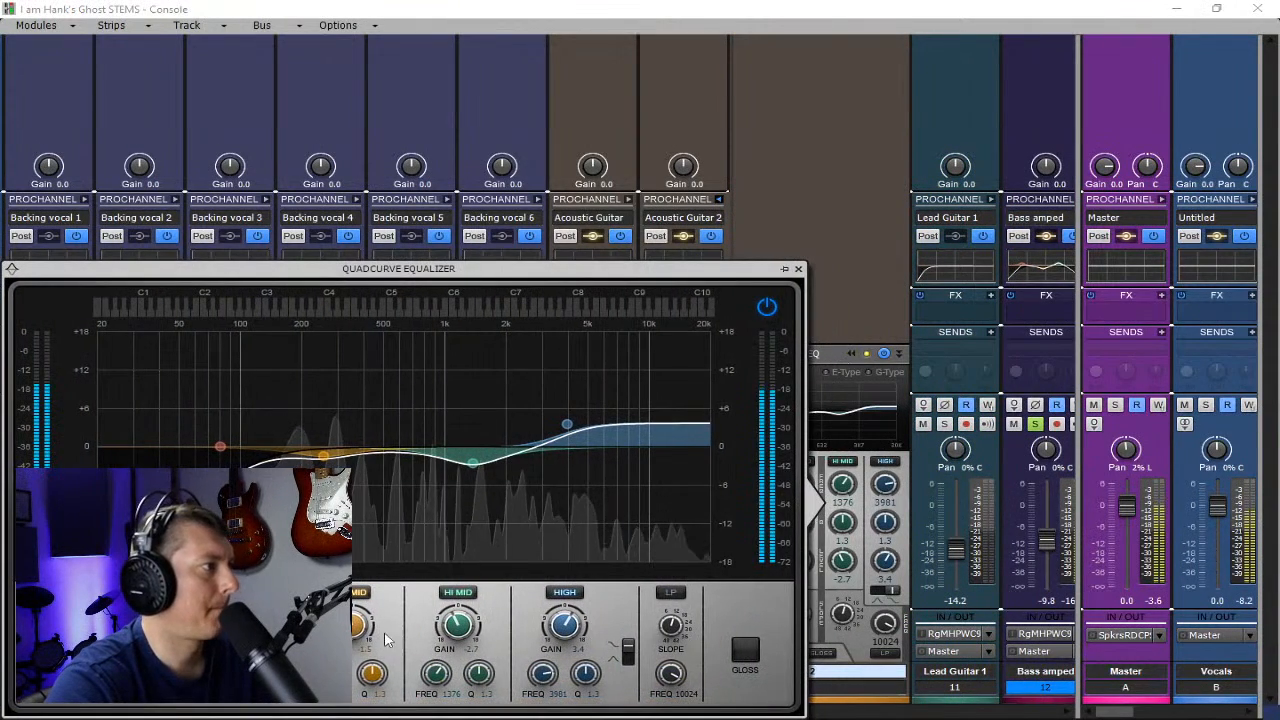
pyautogui.moveTo(328, 674); pyautogui.dragTo(345, 640)
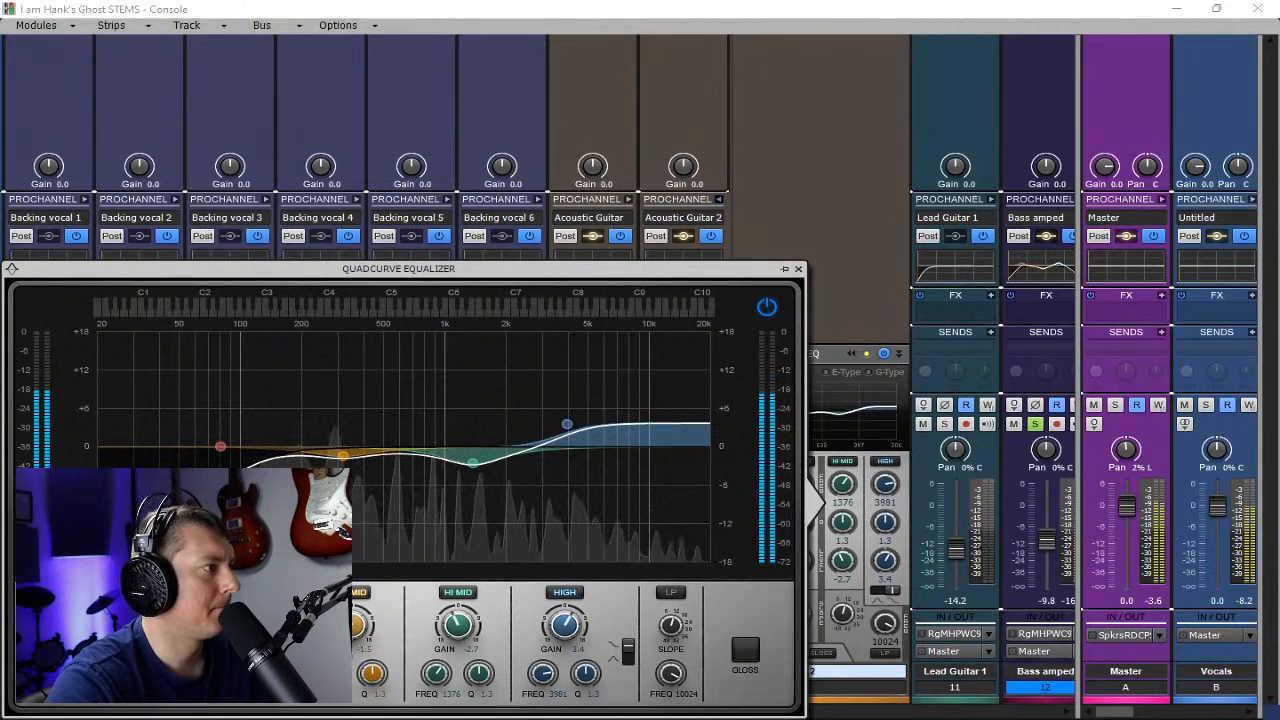
pyautogui.moveTo(328, 674); pyautogui.dragTo(328, 634)
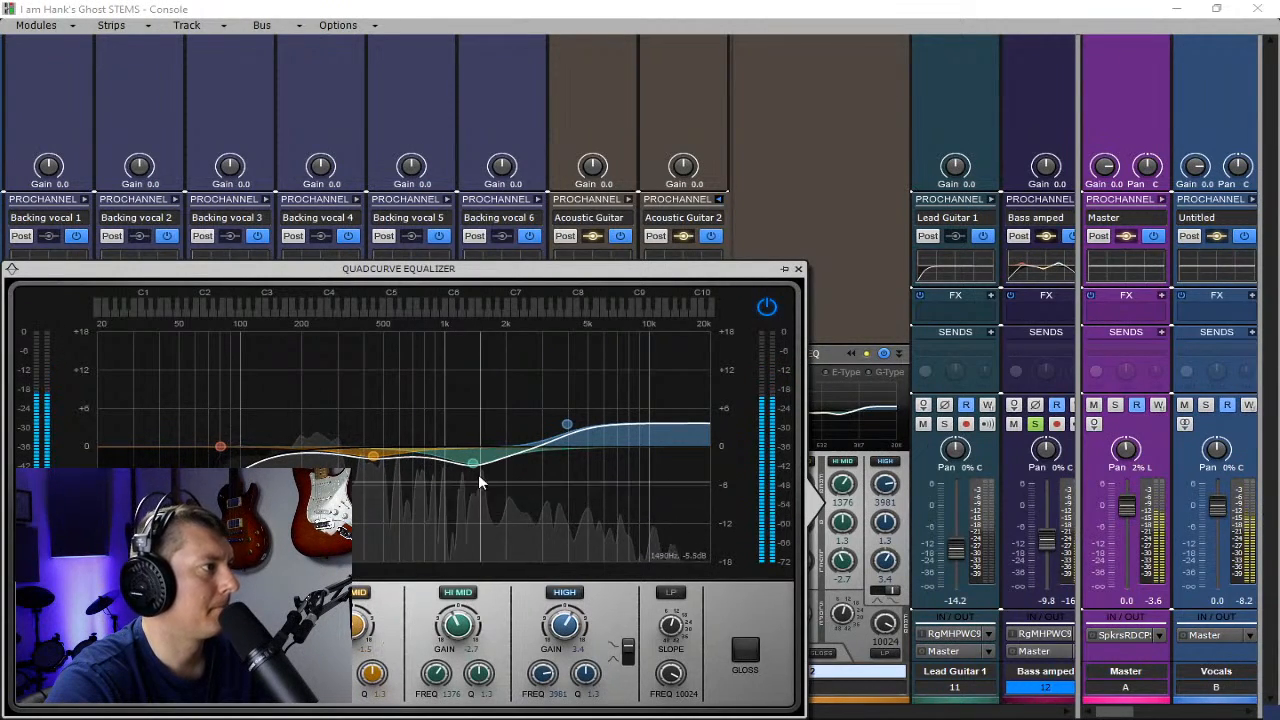
# - Set Acoustic Guitar 2's hi mid band to +1.7 dB at 1599 Hz and its high band to -1.3 dB at 4103 Hz
pyautogui.moveTo(476, 466); pyautogui.dragTo(487, 437)
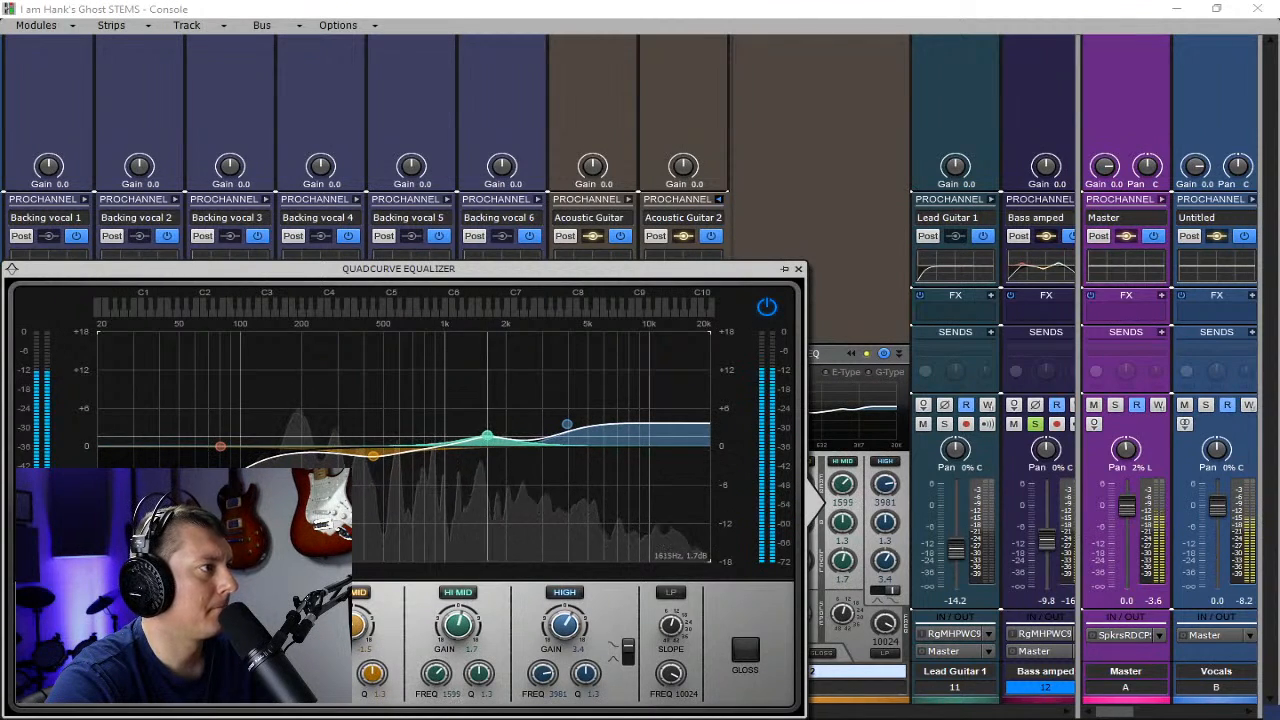
pyautogui.moveTo(567, 425); pyautogui.dragTo(569, 454)
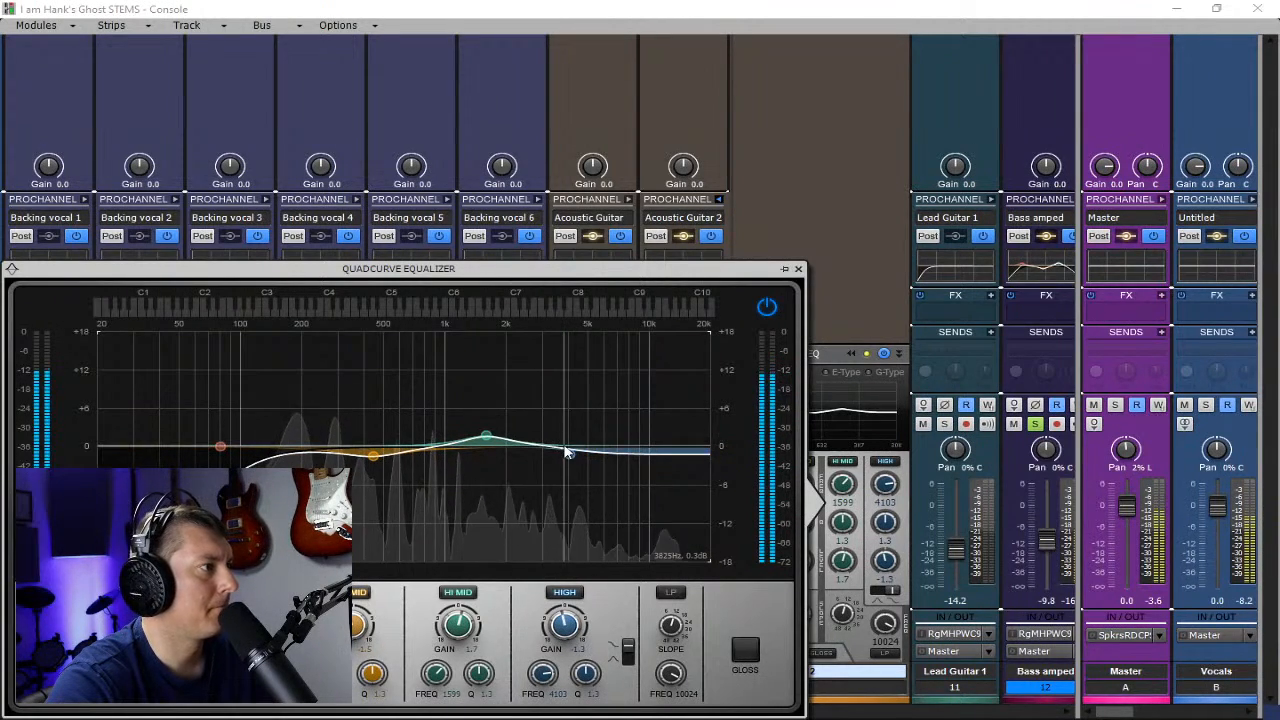
pyautogui.click(798, 269)
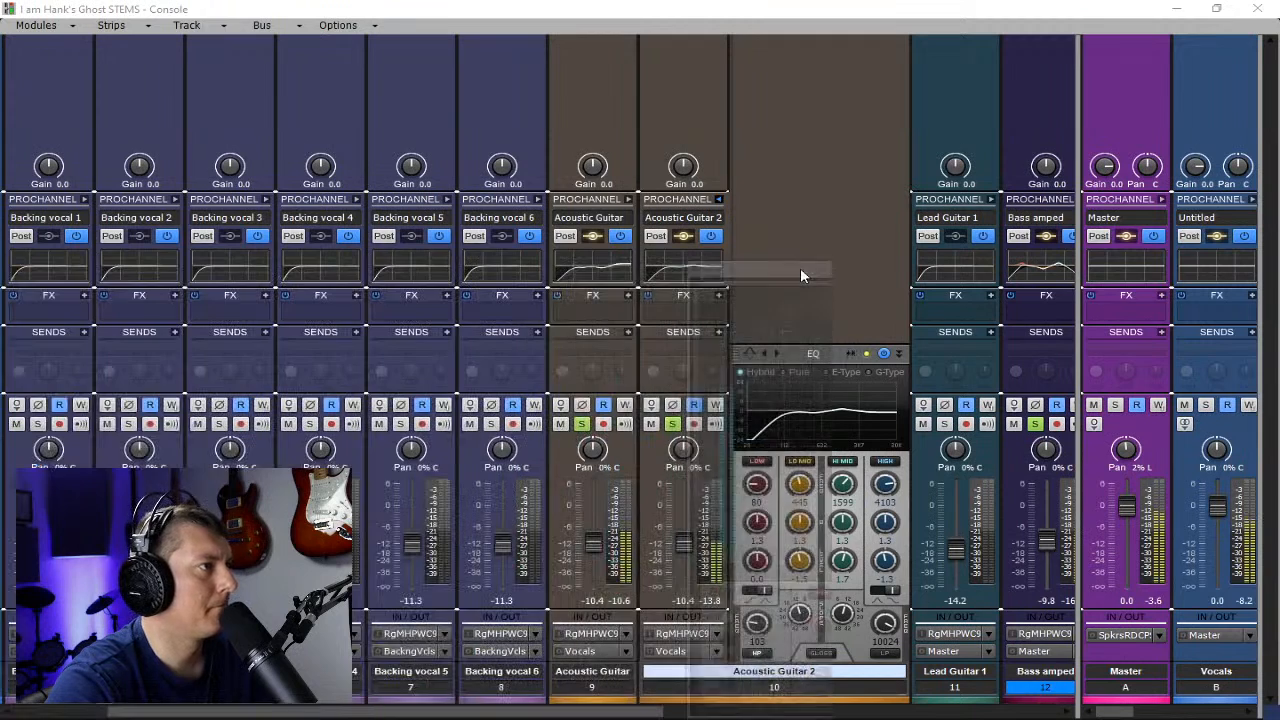
pyautogui.click(719, 199)
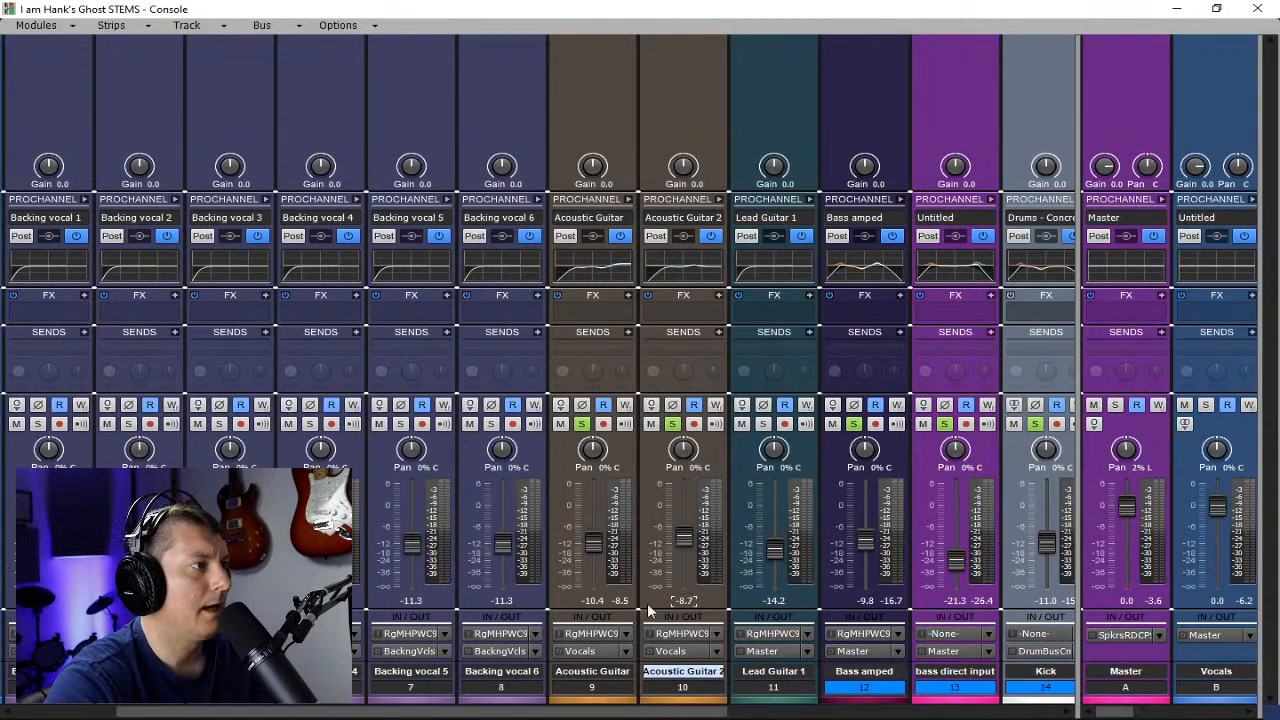
# - Reset the acoustic guitars' peak readings and, during playback, raise the Acoustic Guitar 2 fader to -6.6 dB
pyautogui.click(617, 598)
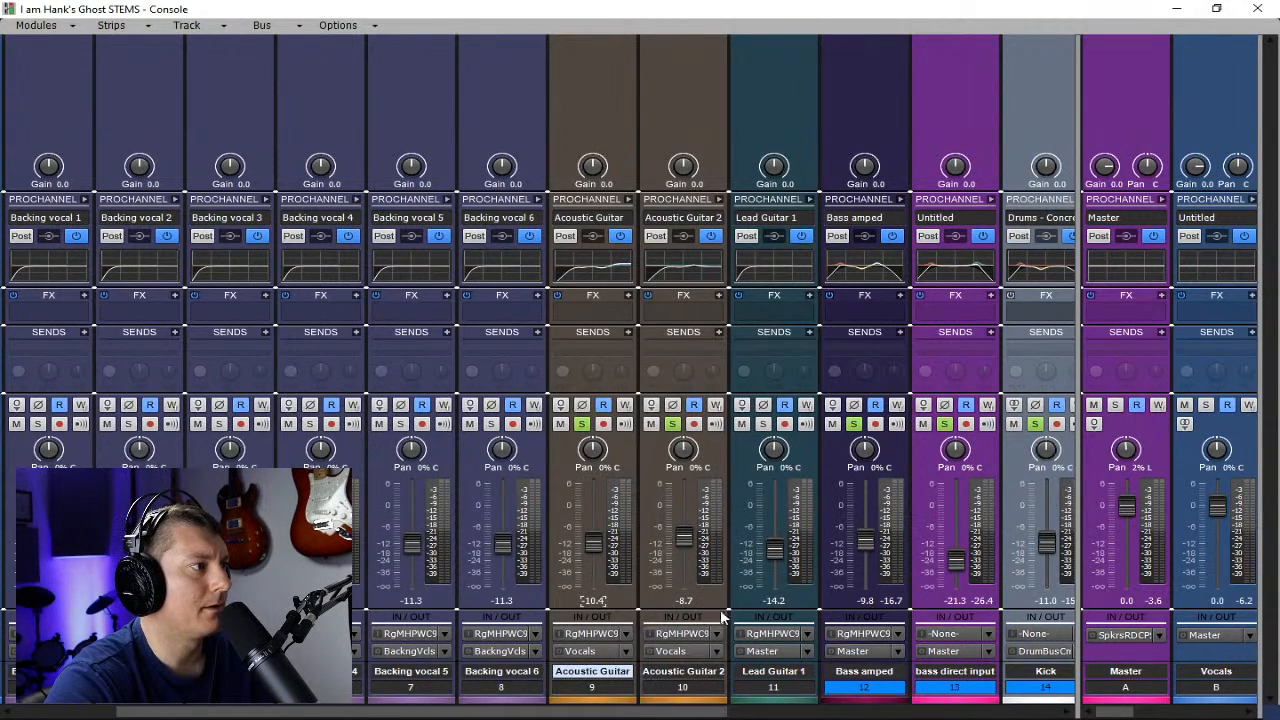
pyautogui.press('space')
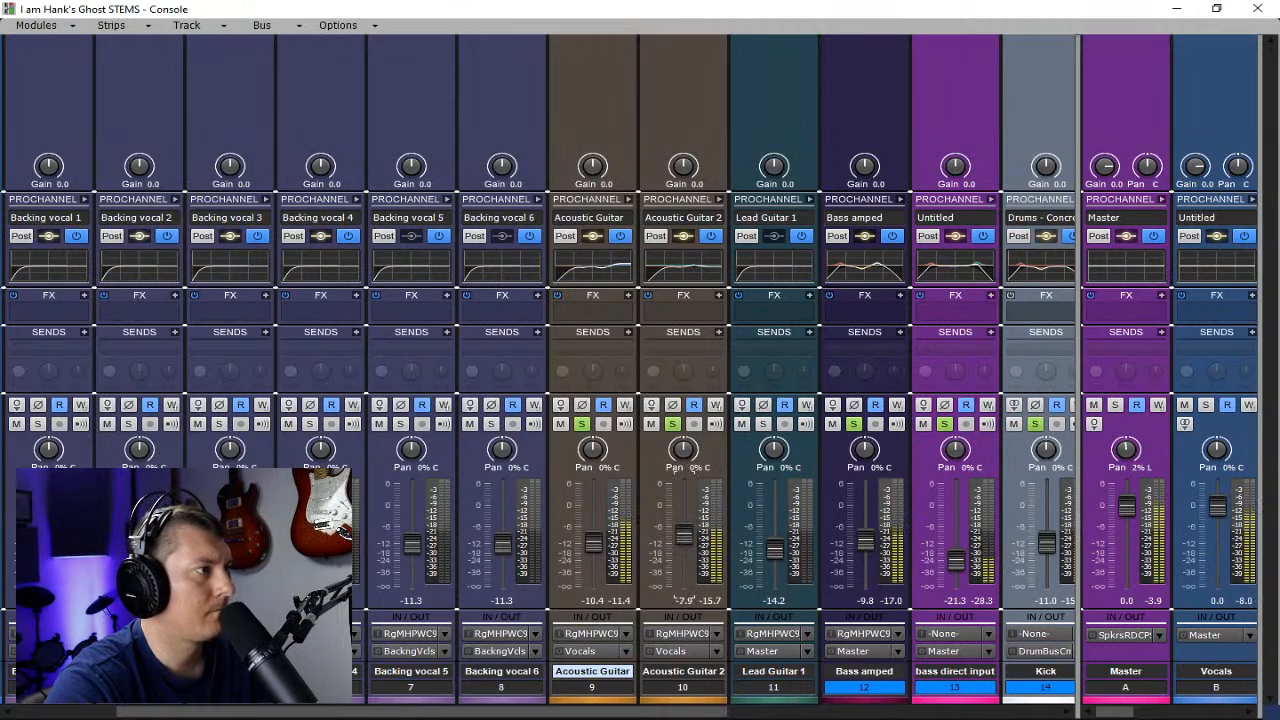
pyautogui.moveTo(683, 538); pyautogui.dragTo(683, 527)
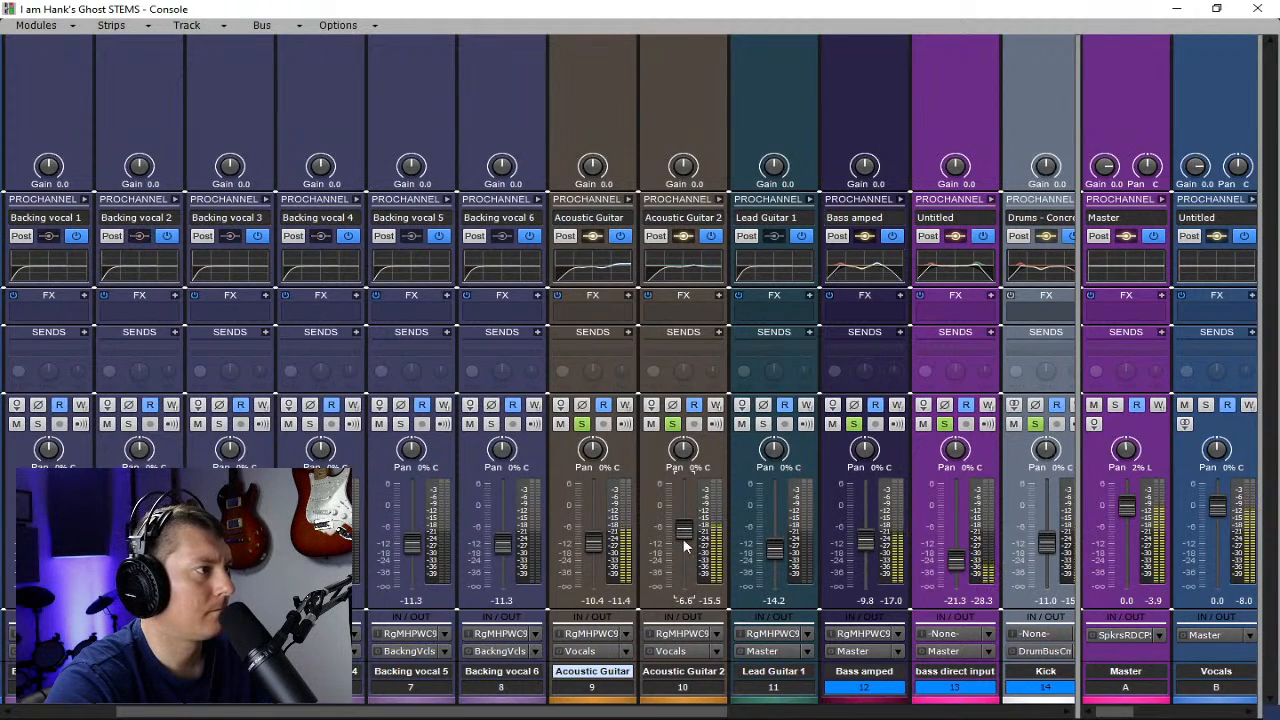
pyautogui.click(711, 604)
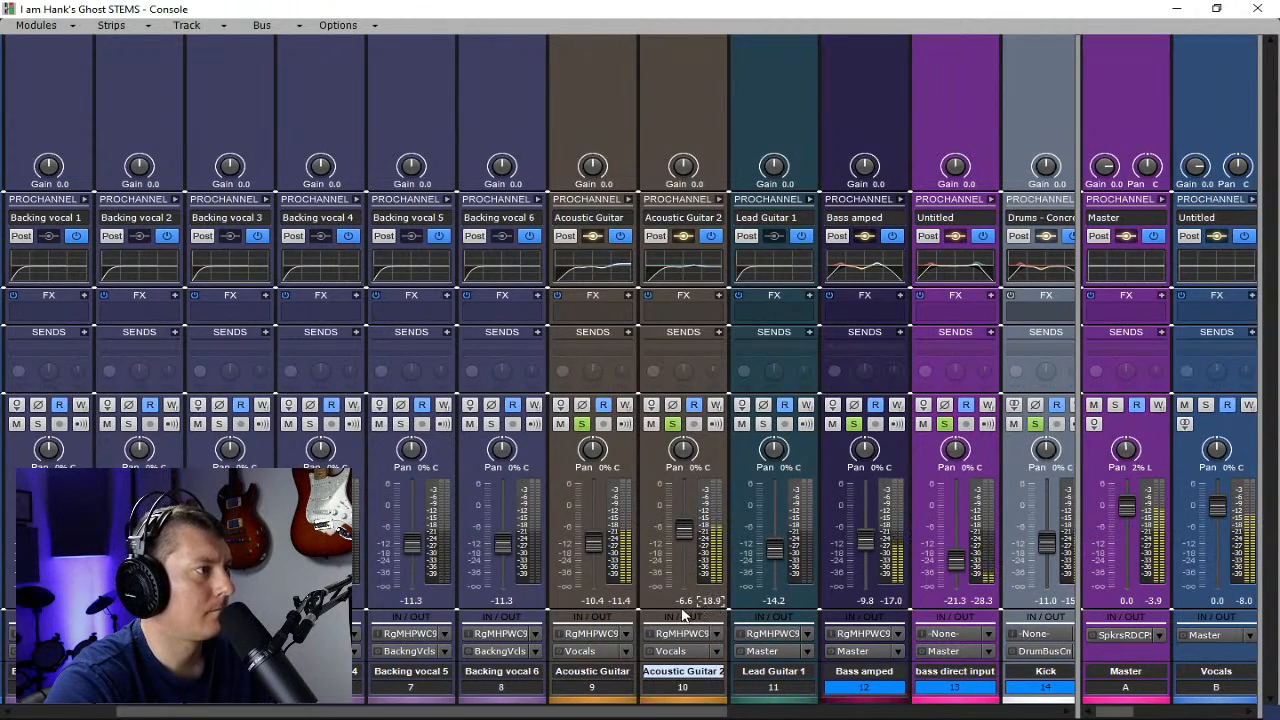
# - Select both acoustic guitar tracks and lower their faders together, to -13.1 dB for Acoustic Guitar and -9.3 dB for Acoustic Guitar 2
pyautogui.click(655, 690)
pyautogui.keyDown('ctrl'); pyautogui.click(591, 689); pyautogui.keyUp('ctrl')
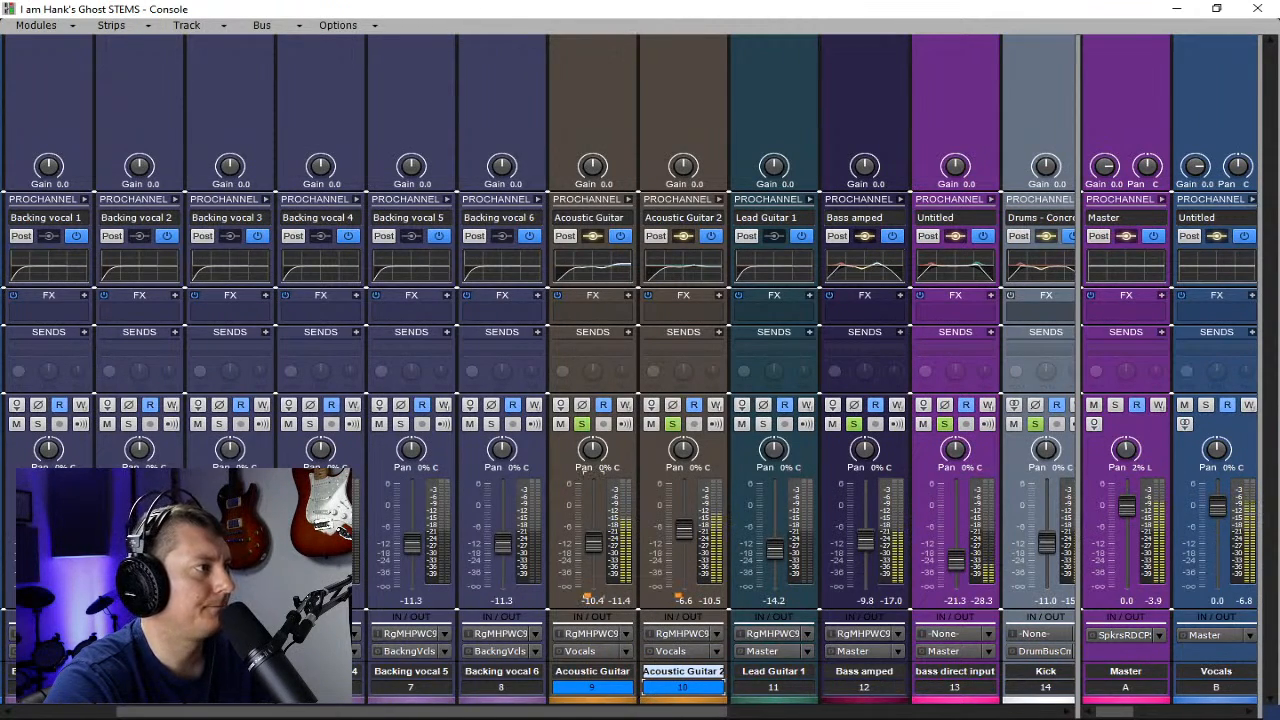
pyautogui.moveTo(684, 530); pyautogui.dragTo(684, 540)
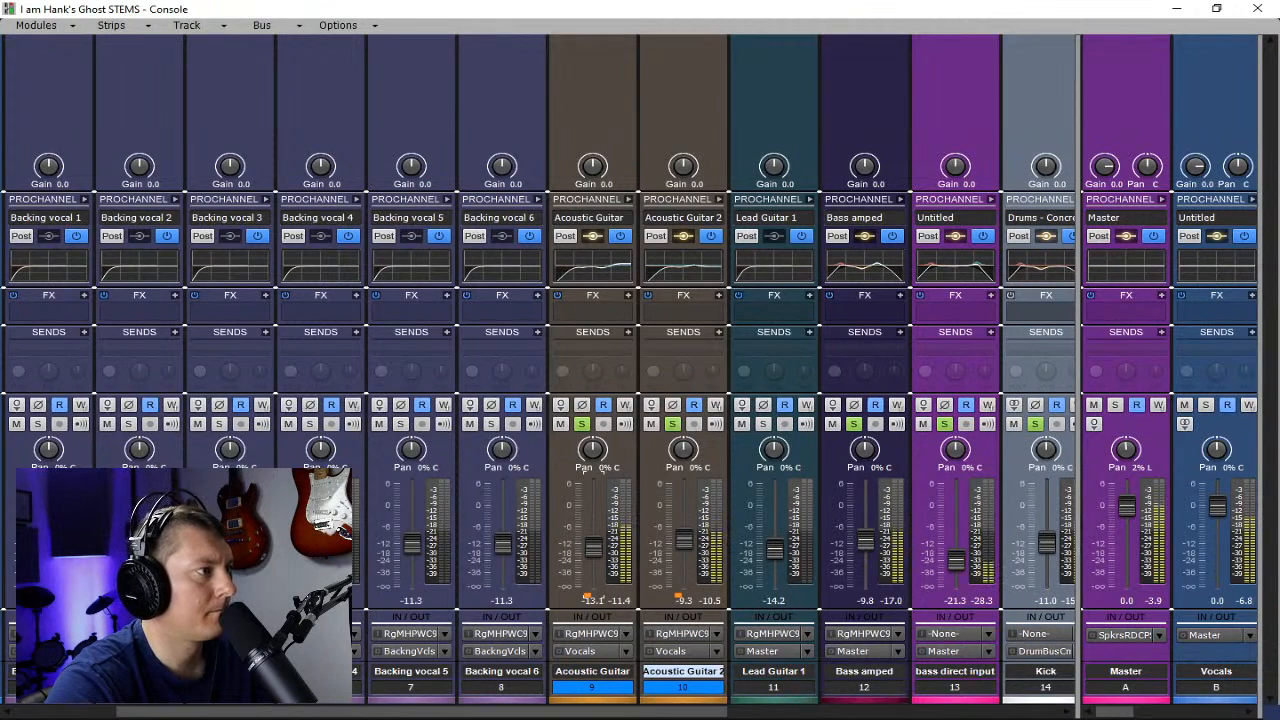
pyautogui.press('space')
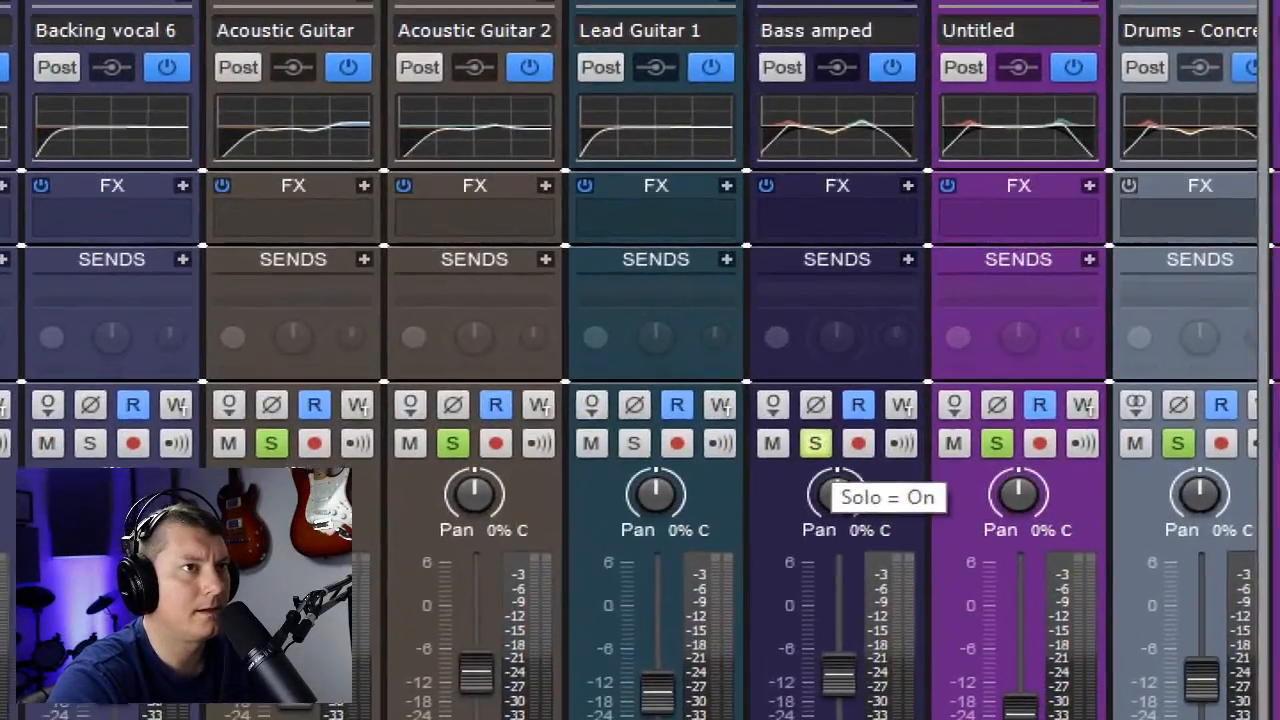
# - Add Lead Vocal 2 to the soloed tracks, listen to it in the mix, and open its QuadCurve equalizer from its ProChannel
pyautogui.moveTo(850, 386)
pyautogui.mouseDown()
pyautogui.moveTo(768, 470)
pyautogui.moveTo(861, 446)
pyautogui.moveTo(772, 442)
pyautogui.mouseUp()
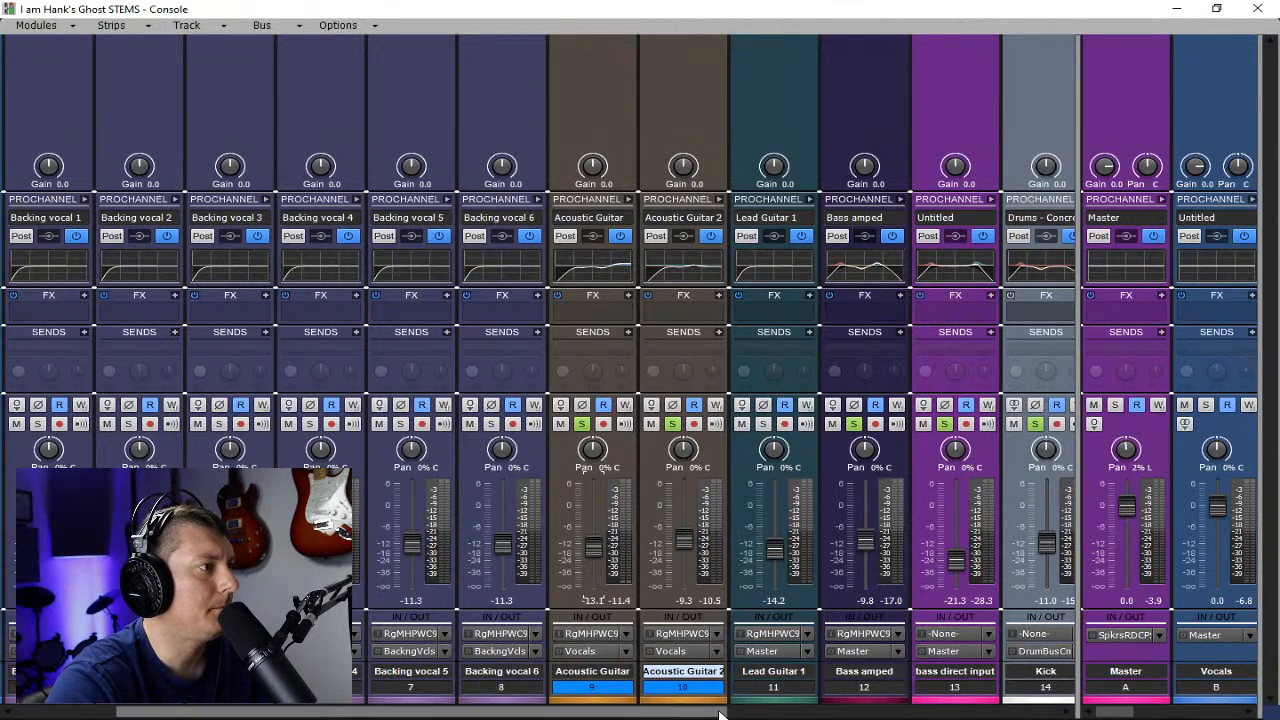
pyautogui.moveTo(690, 711); pyautogui.dragTo(590, 711)
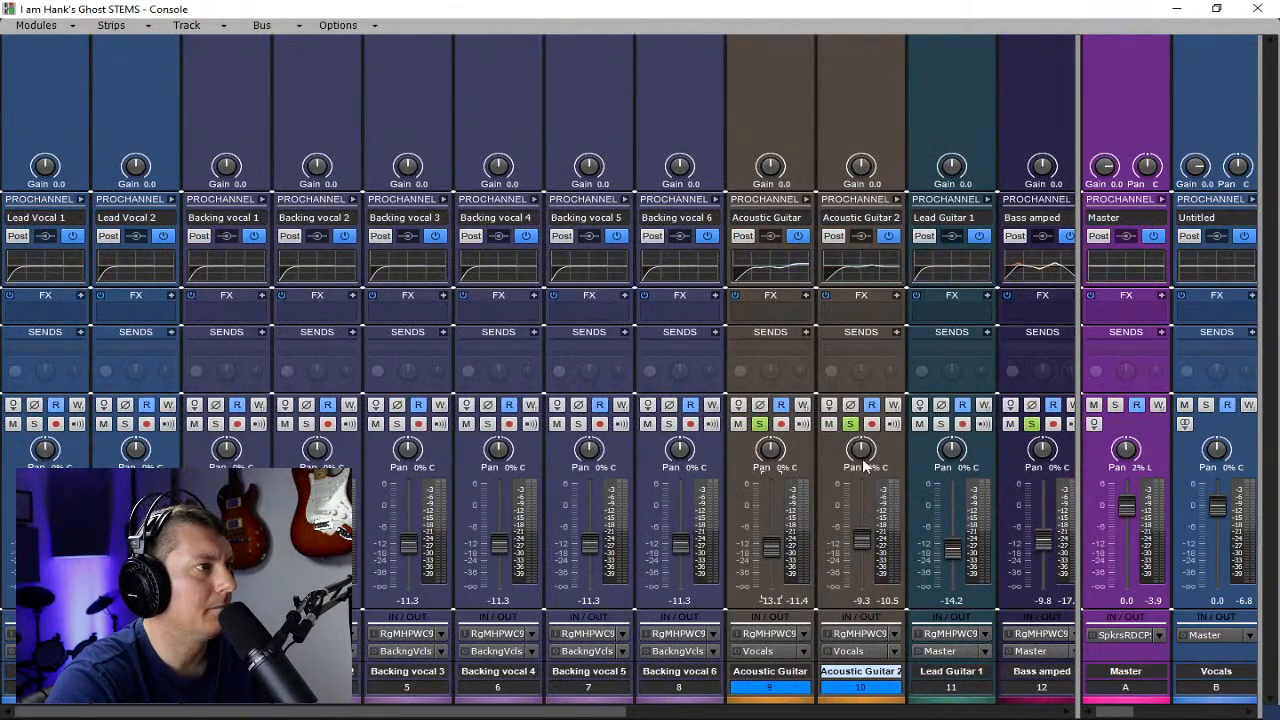
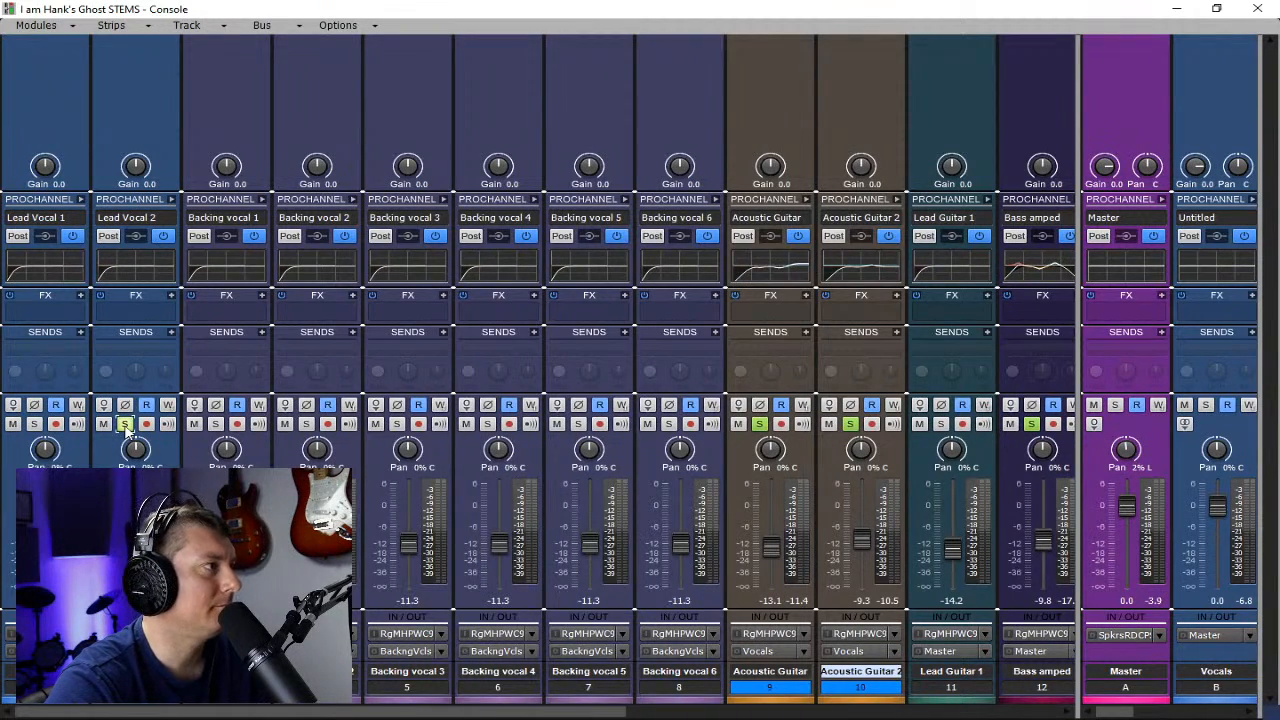
pyautogui.press('space')
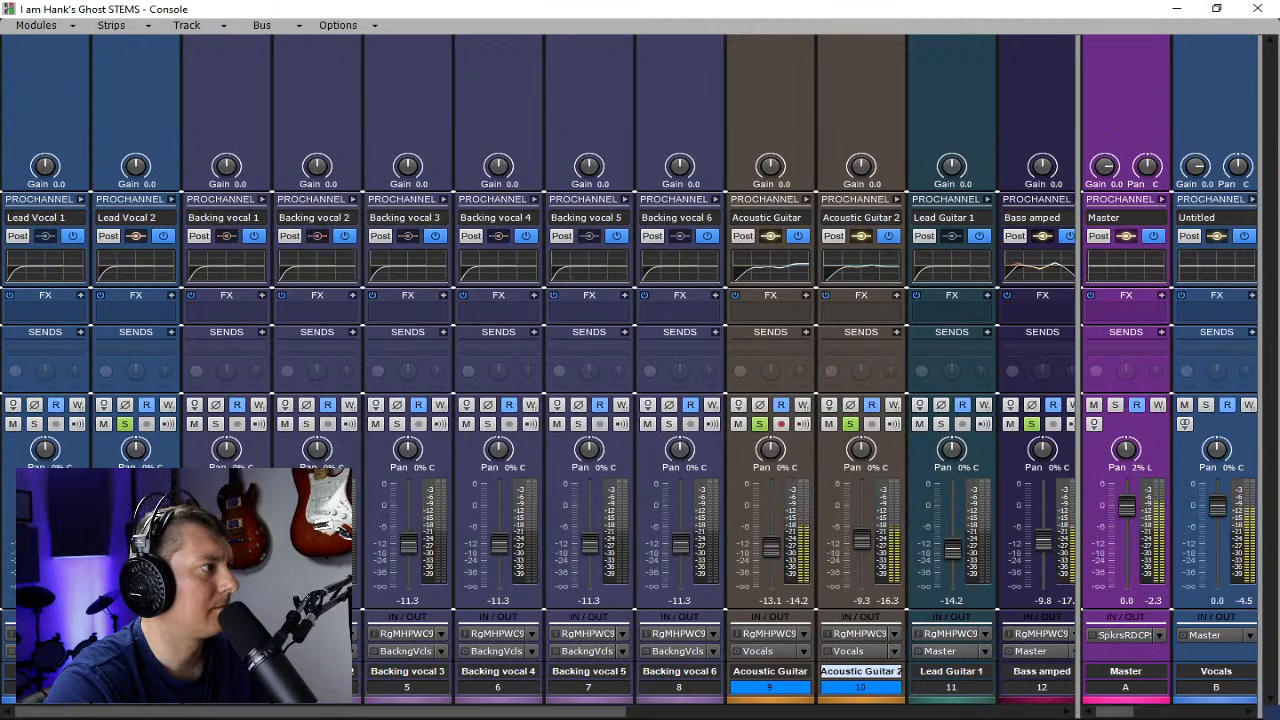
pyautogui.press('space')
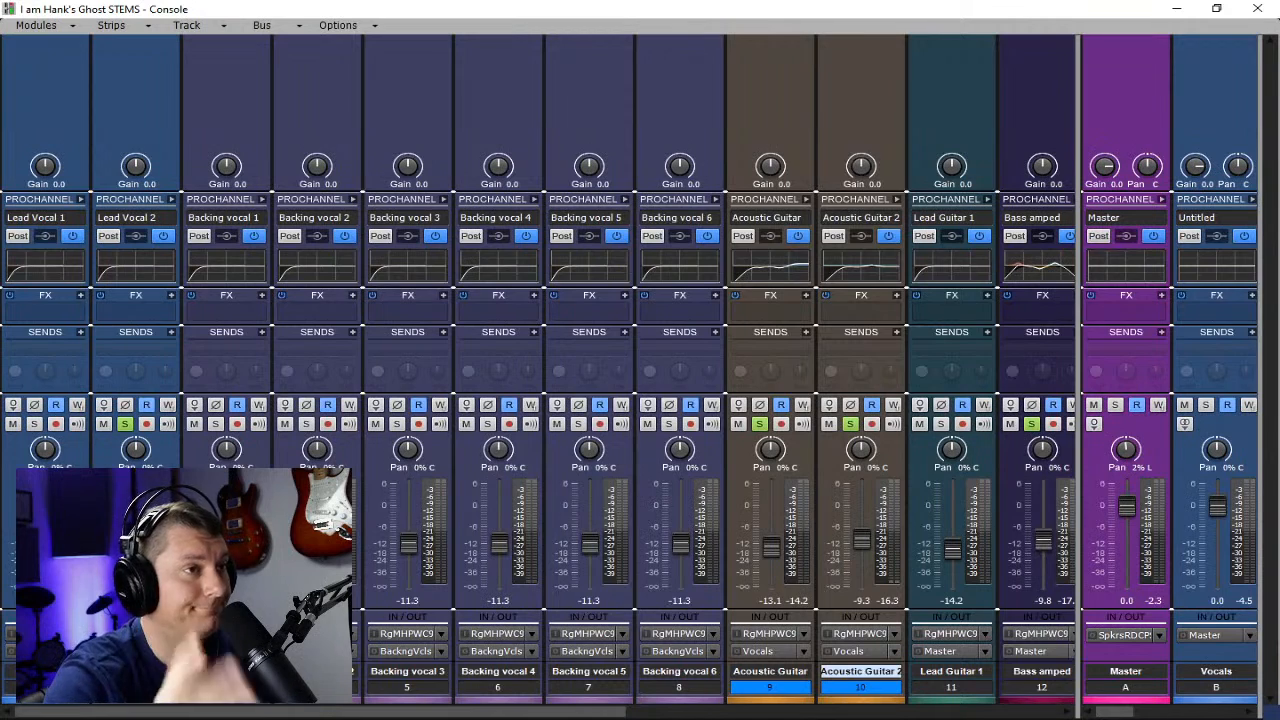
pyautogui.press('space')
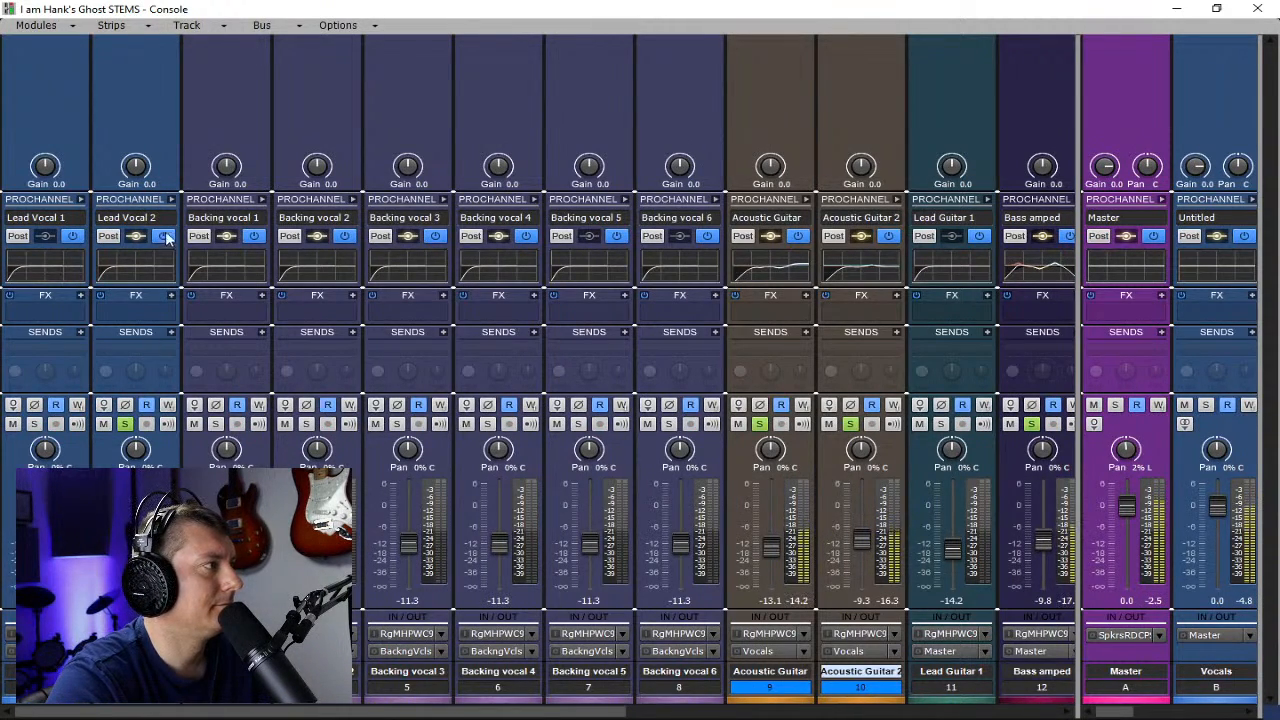
pyautogui.click(171, 200)
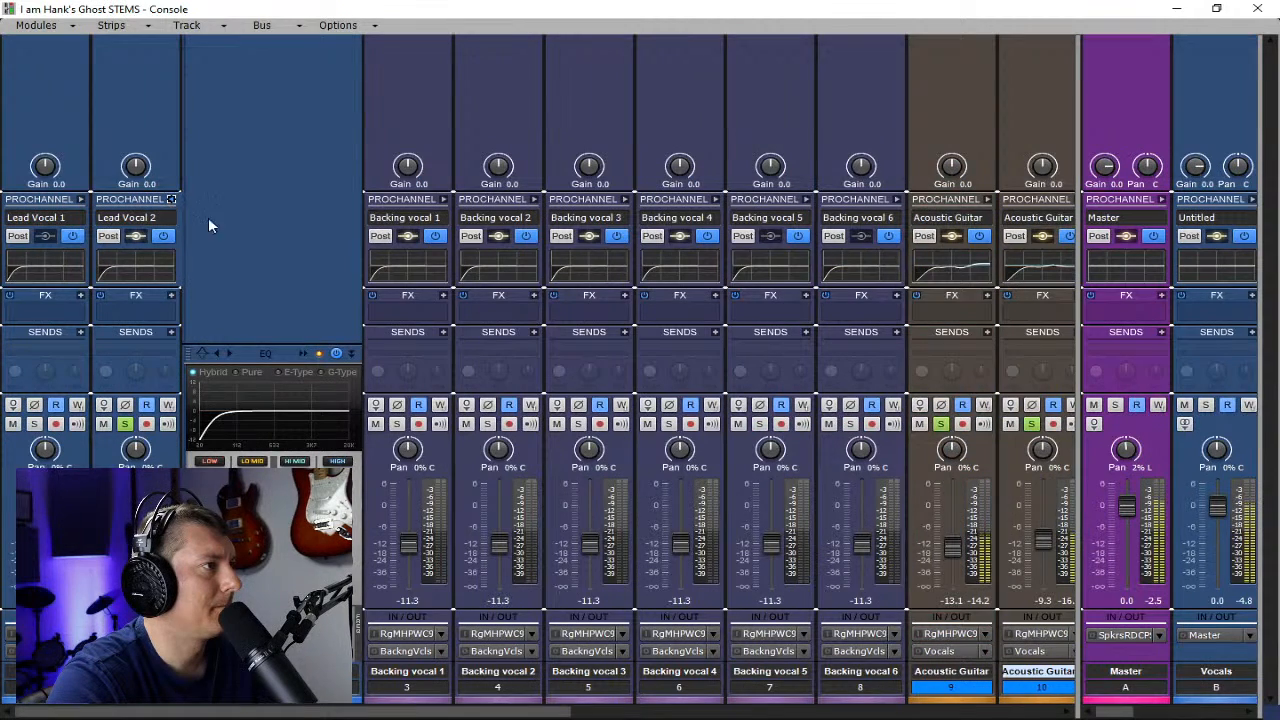
pyautogui.click(304, 354)
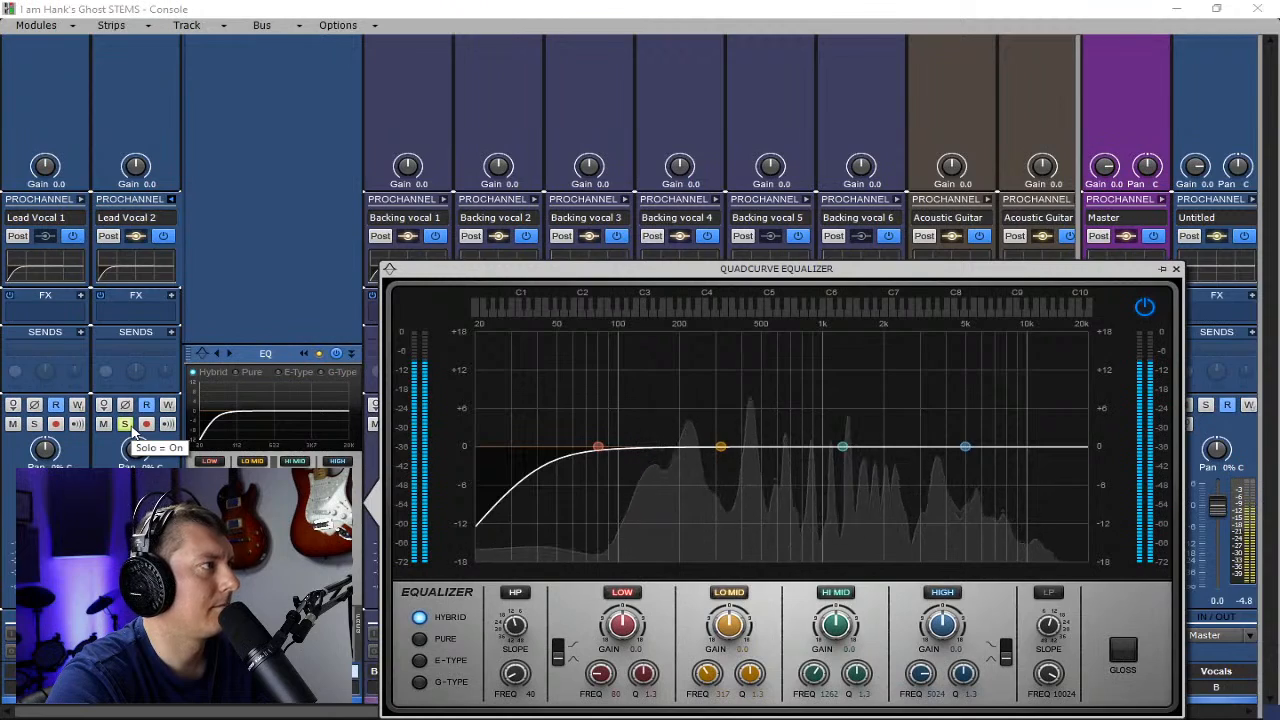
# - Switch from the console to the project's track view, stop playback, clear all solos and solo only Lead Vocal 2
pyautogui.click(1174, 9)
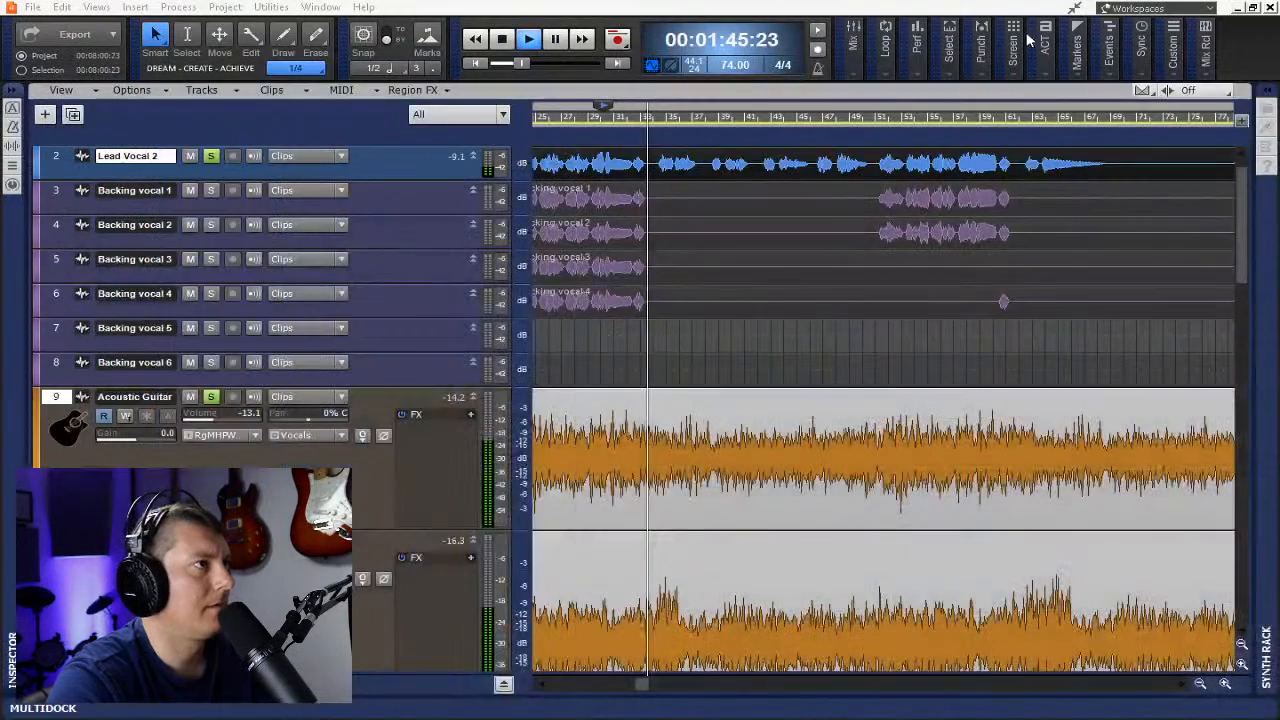
pyautogui.click(853, 45)
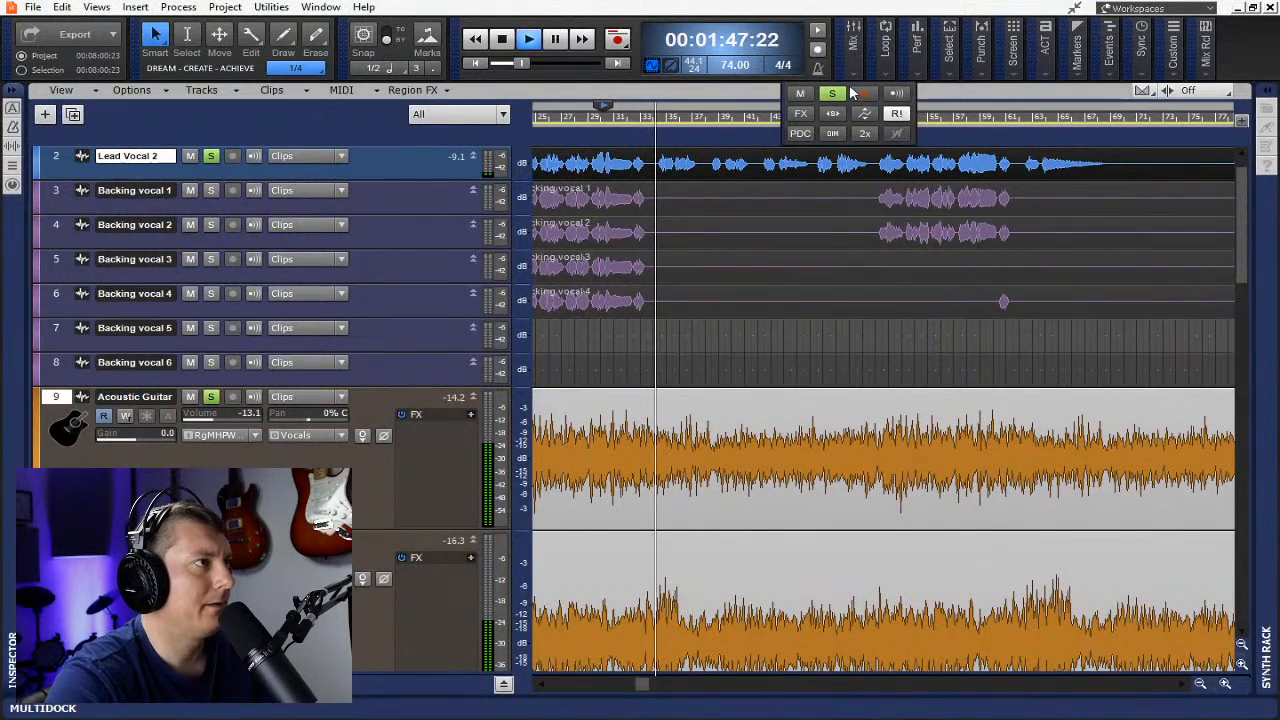
pyautogui.click(868, 58)
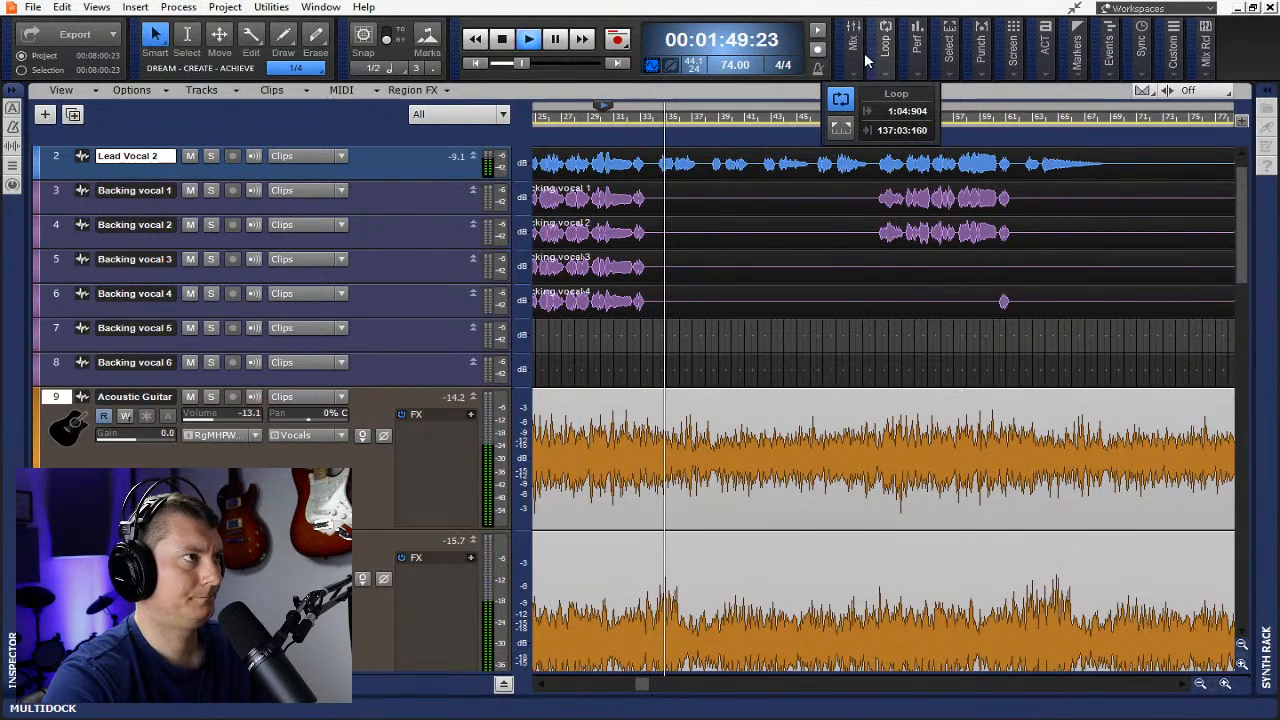
pyautogui.press('space')
pyautogui.click(855, 47)
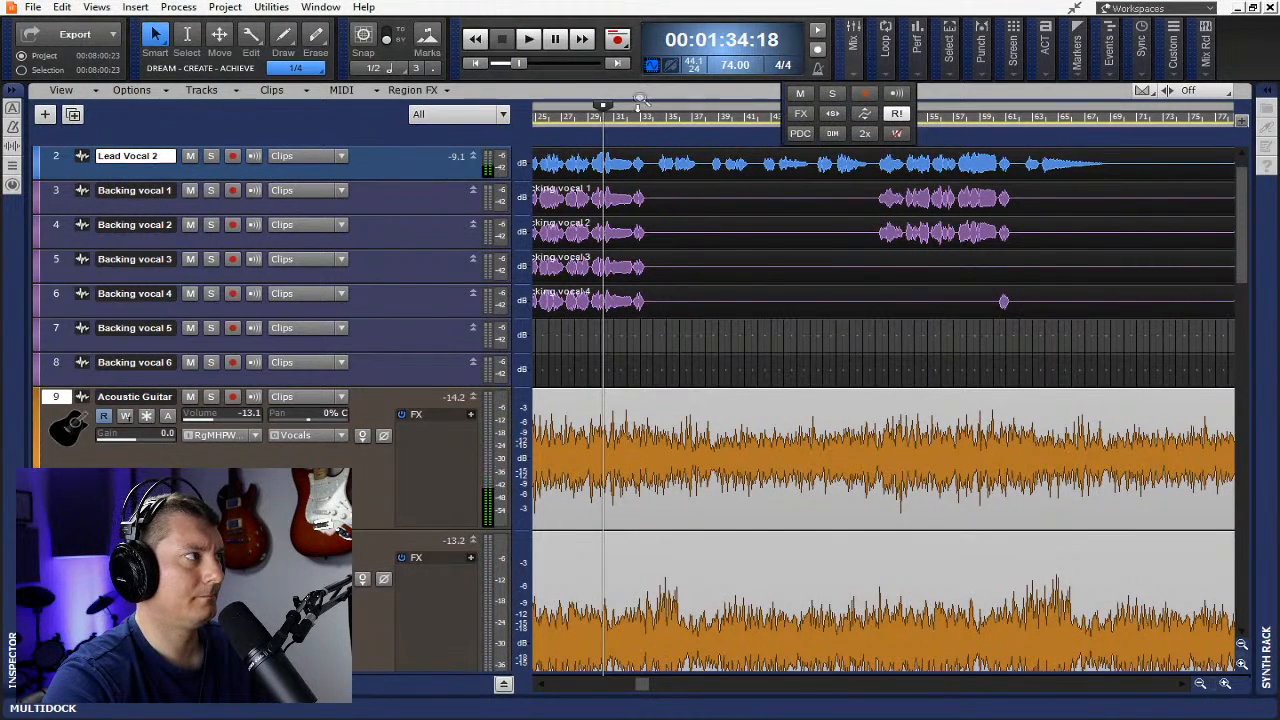
pyautogui.click(211, 156)
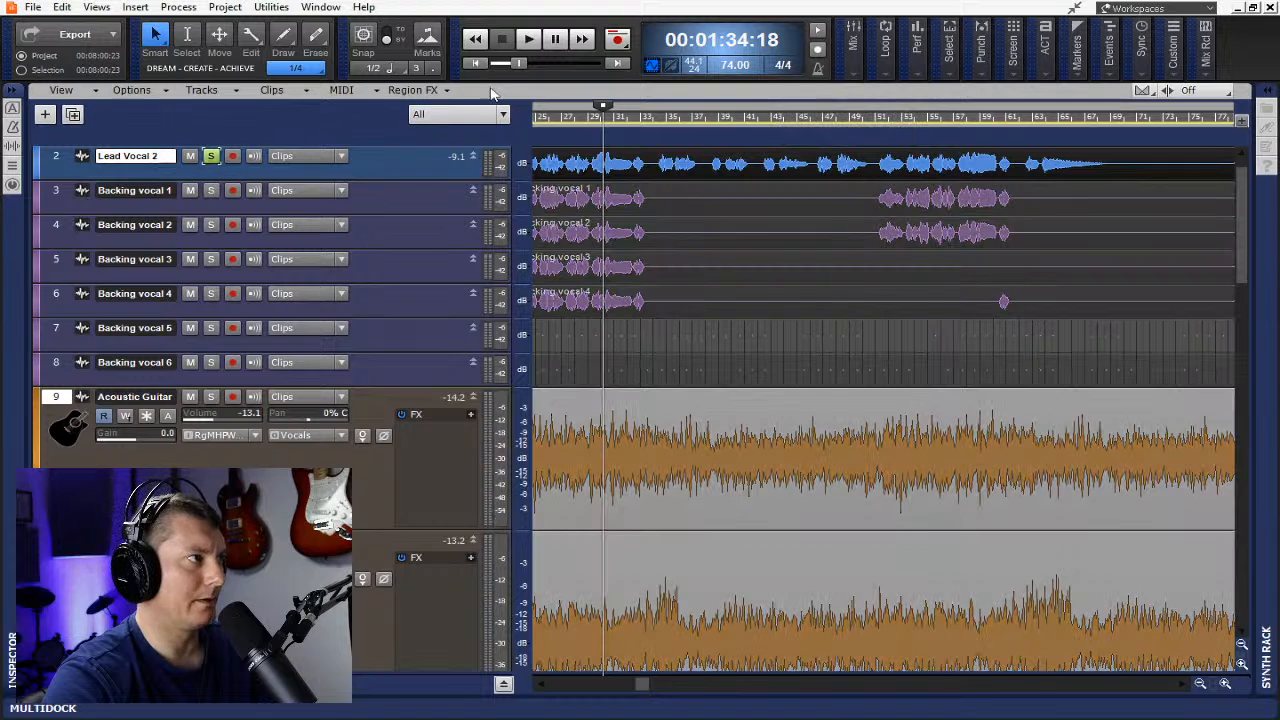
# - Start playback, enlarge the Lead Vocal 2 track, and open its QuadCurve equalizer from the inspector's ProChannel
pyautogui.click(528, 40)
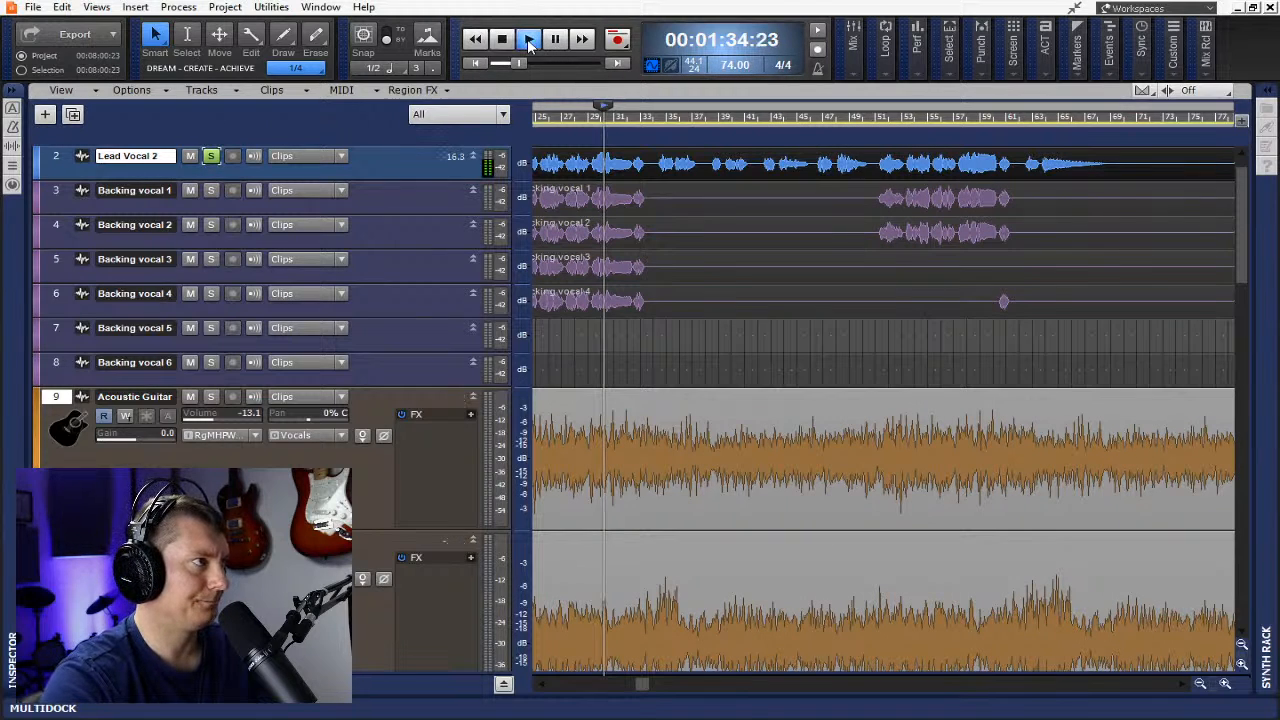
pyautogui.moveTo(391, 174); pyautogui.dragTo(390, 297)
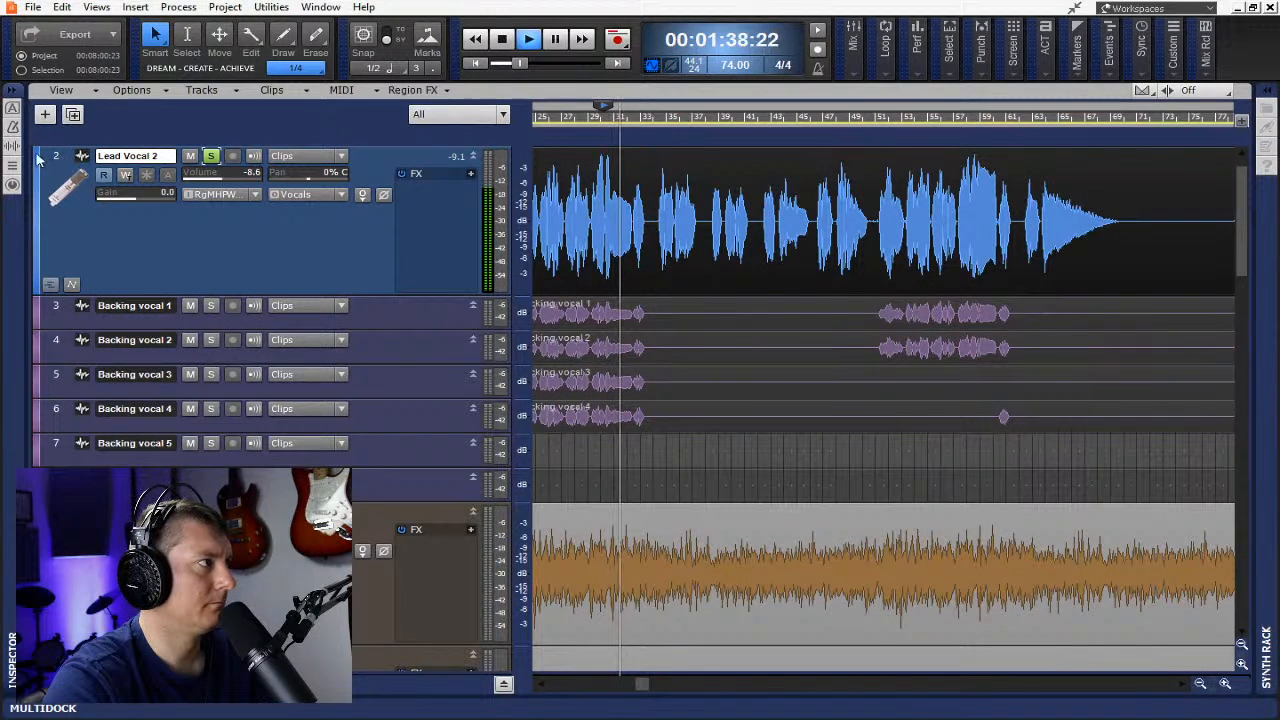
pyautogui.press('i')
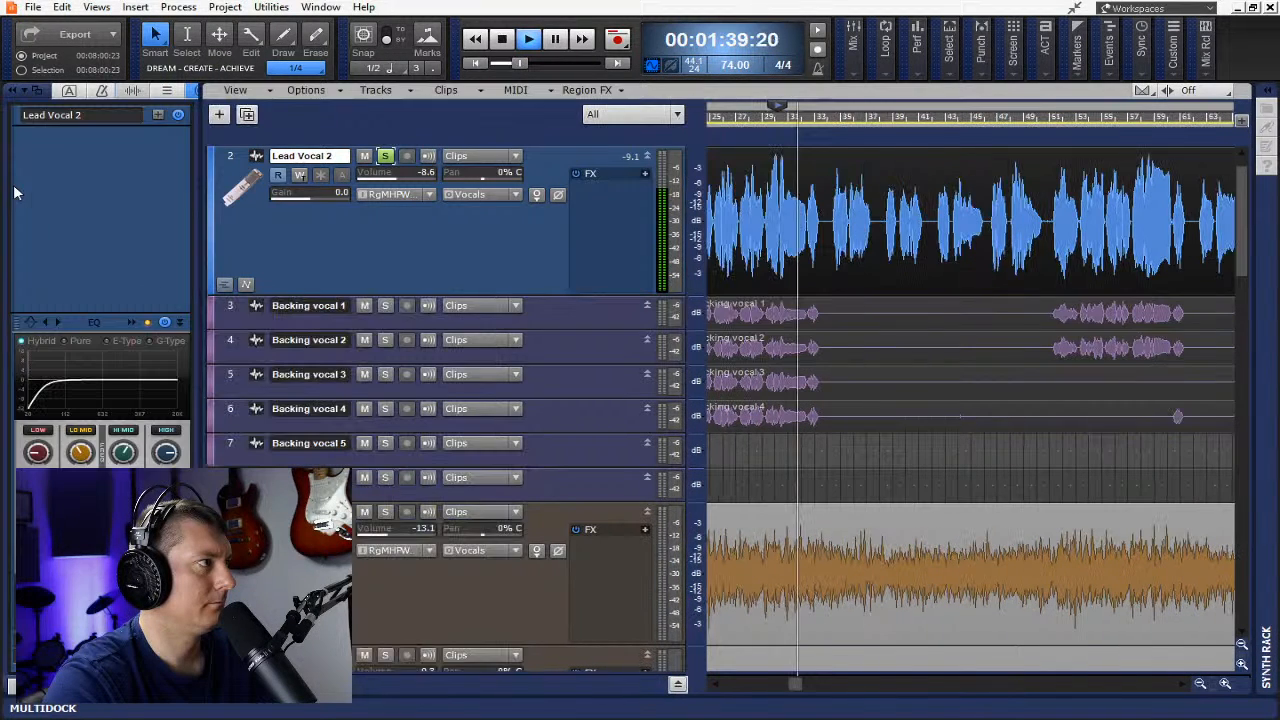
pyautogui.click(133, 325)
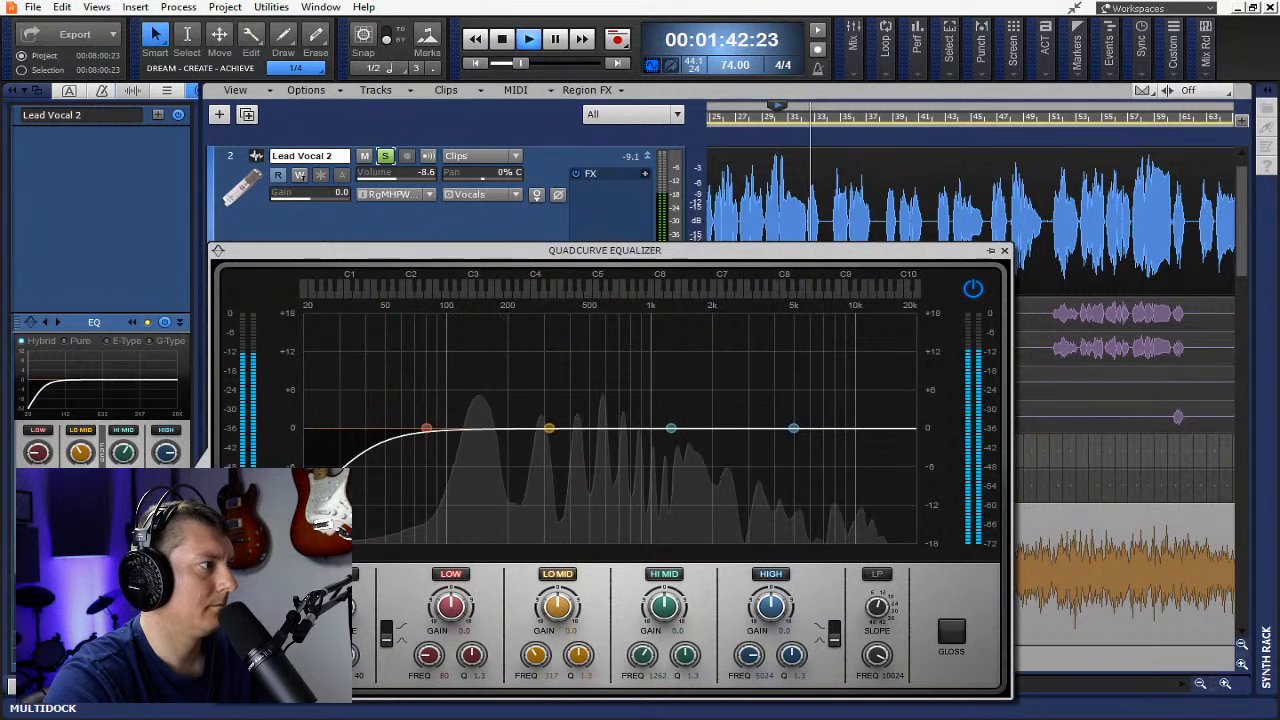
# - Raise Lead Vocal 2's high-pass frequency to 103 Hz and set the Hi Mid band to -3.6 dB at 1114 Hz
pyautogui.moveTo(343, 655); pyautogui.dragTo(343, 616)
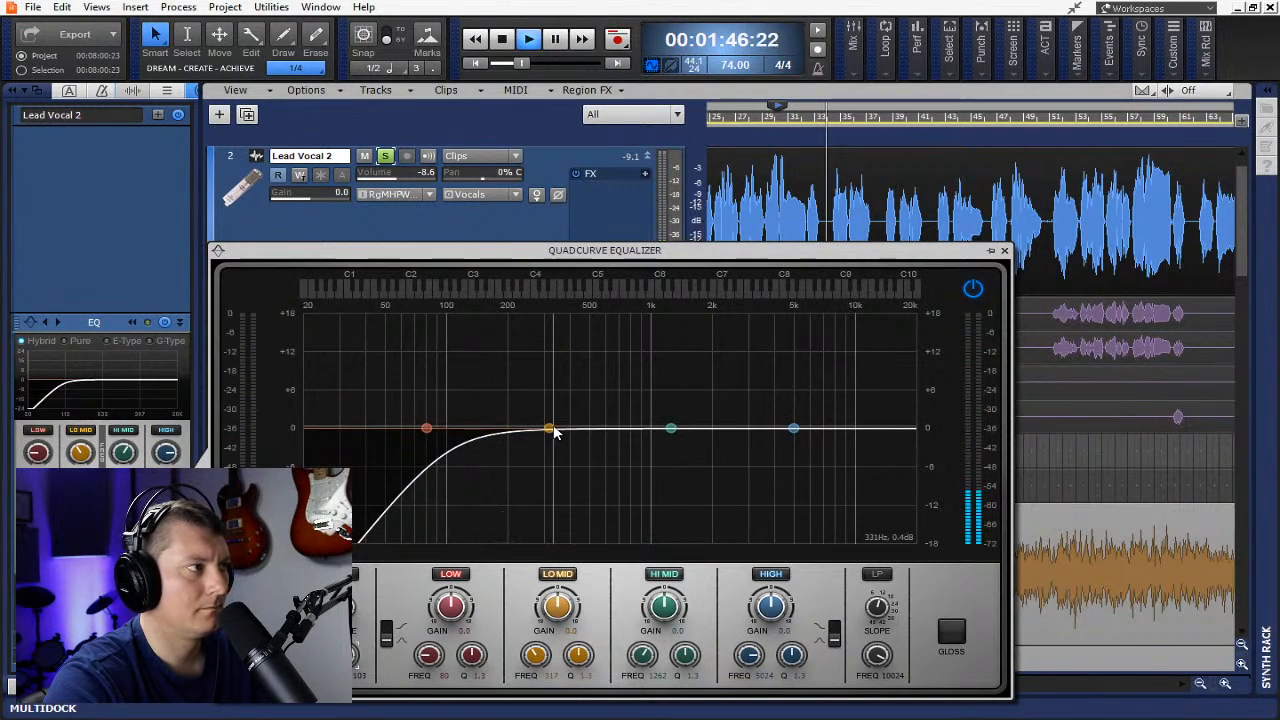
pyautogui.moveTo(671, 430)
pyautogui.mouseDown()
pyautogui.moveTo(663, 391)
pyautogui.moveTo(677, 366)
pyautogui.moveTo(709, 371)
pyautogui.moveTo(661, 372)
pyautogui.moveTo(659, 414)
pyautogui.mouseUp()
pyautogui.moveTo(660, 454); pyautogui.dragTo(660, 451)
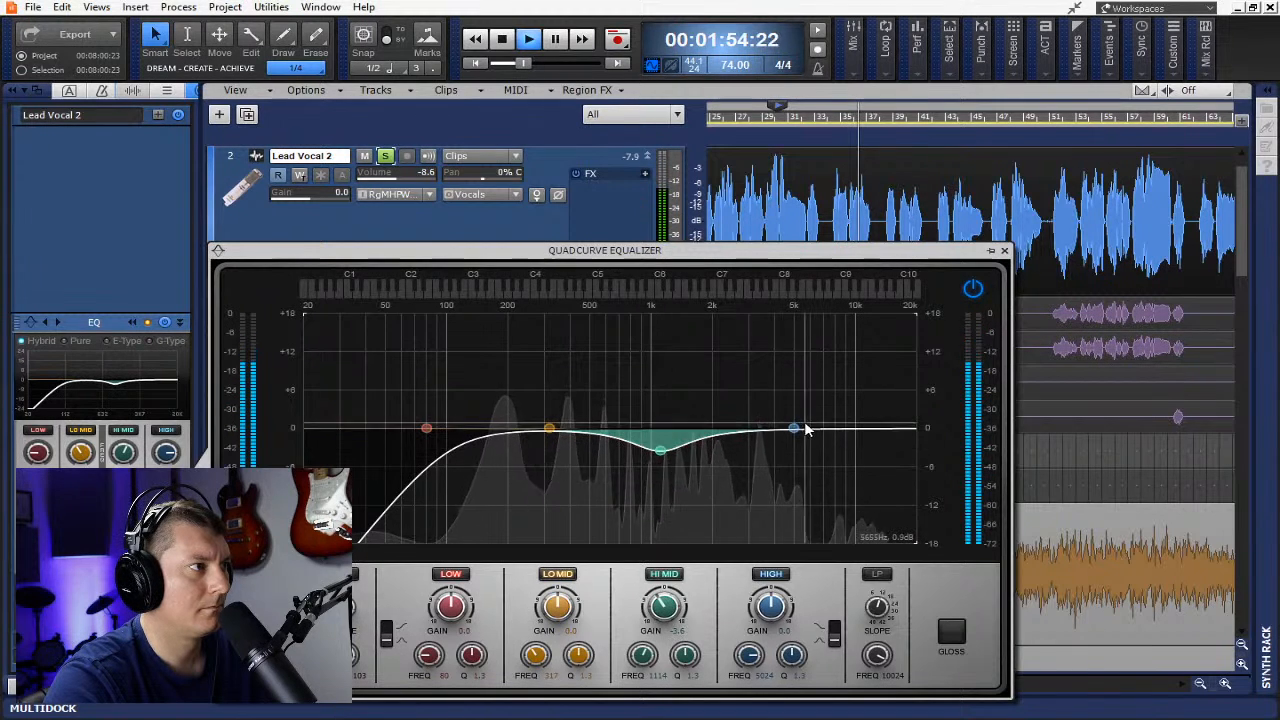
# - Boost Lead Vocal 2's High band by 2.2 dB at 3711 Hz, switch it to a shelf, and stop playback
pyautogui.moveTo(793, 428); pyautogui.dragTo(766, 414)
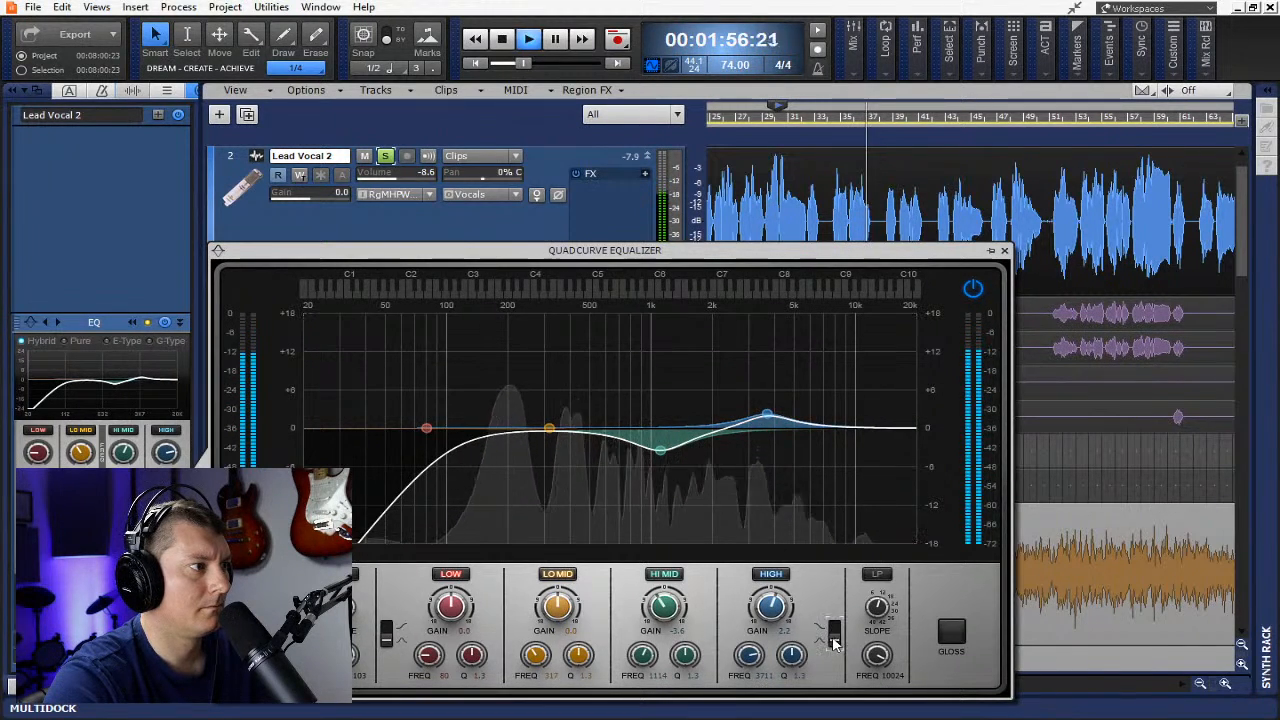
pyautogui.click(834, 634)
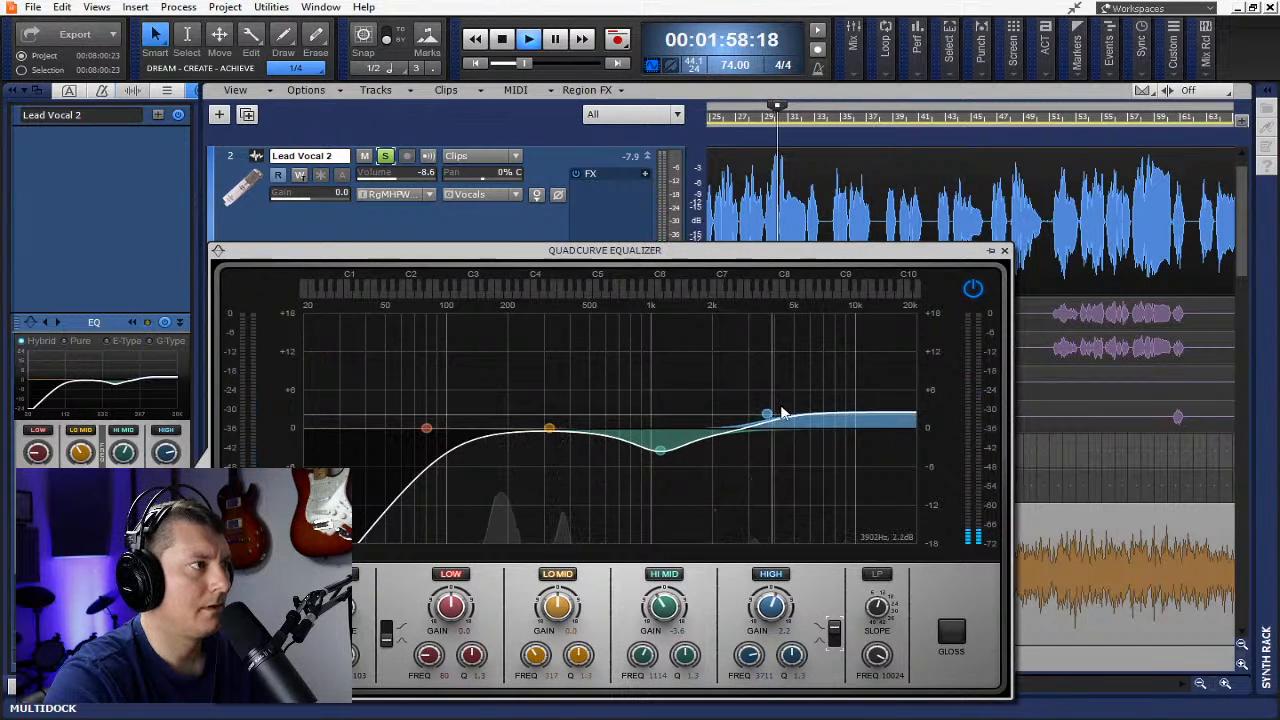
pyautogui.press('space')
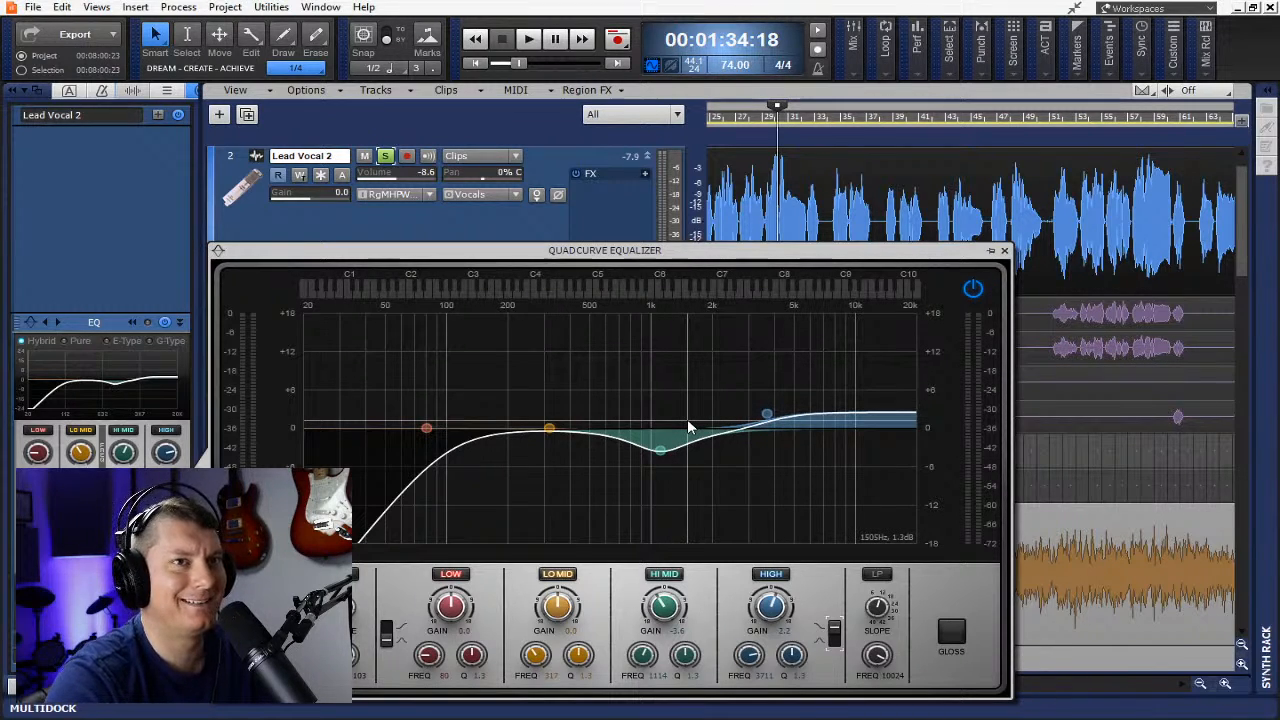
pyautogui.moveTo(661, 446)
pyautogui.mouseDown()
pyautogui.moveTo(646, 420)
pyautogui.moveTo(665, 455)
pyautogui.mouseUp()
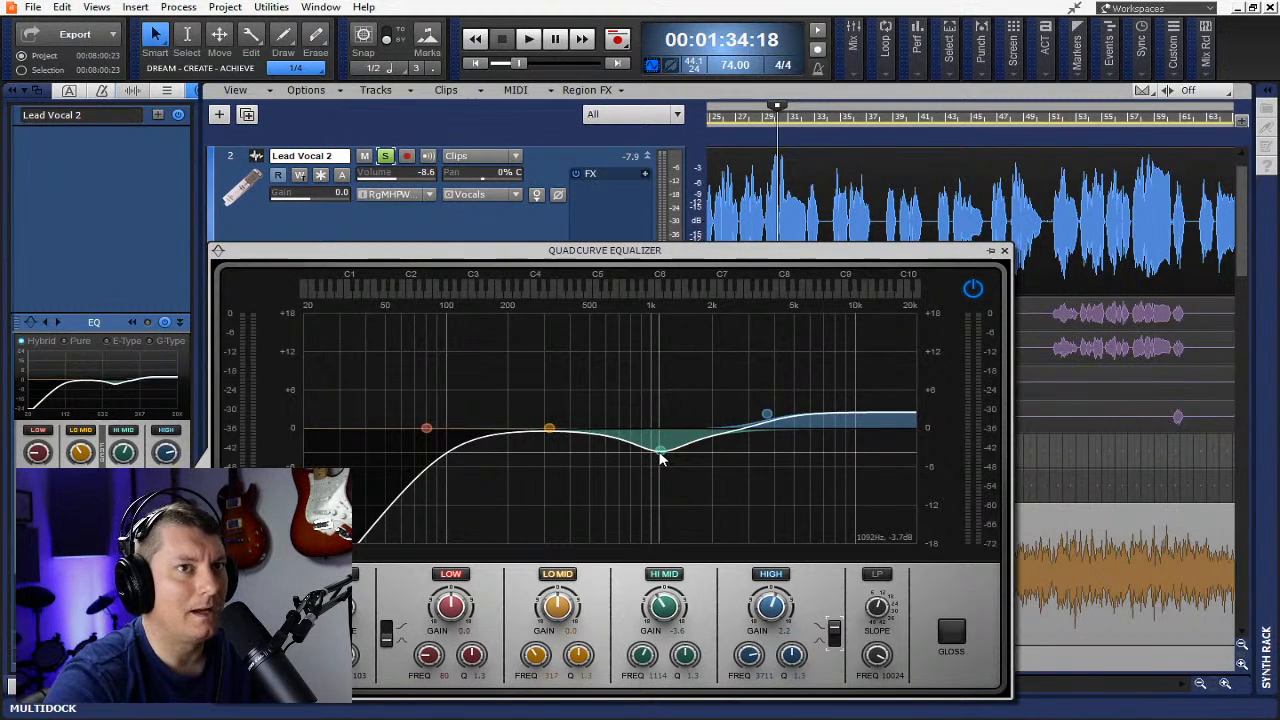
# - Compare Lead Vocal 2 with and without the Hi Mid cut by toggling that band during playback
pyautogui.press('space')
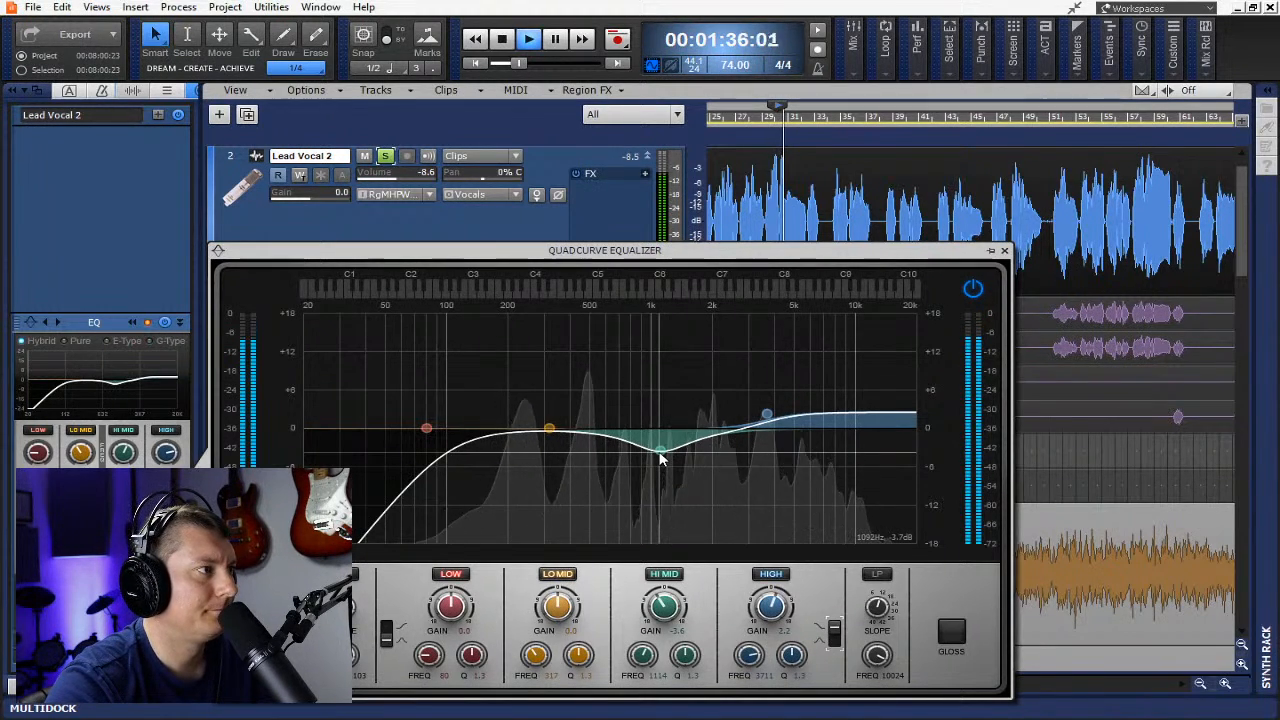
pyautogui.click(675, 577)
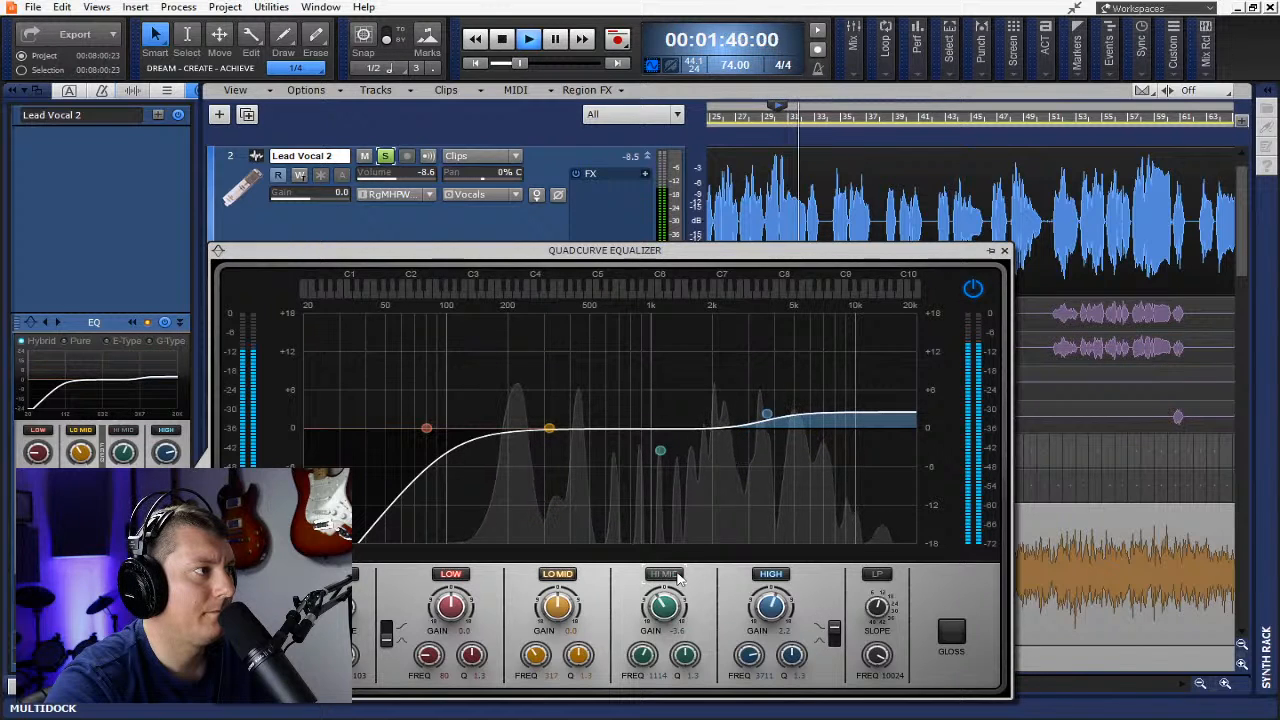
pyautogui.click(675, 577)
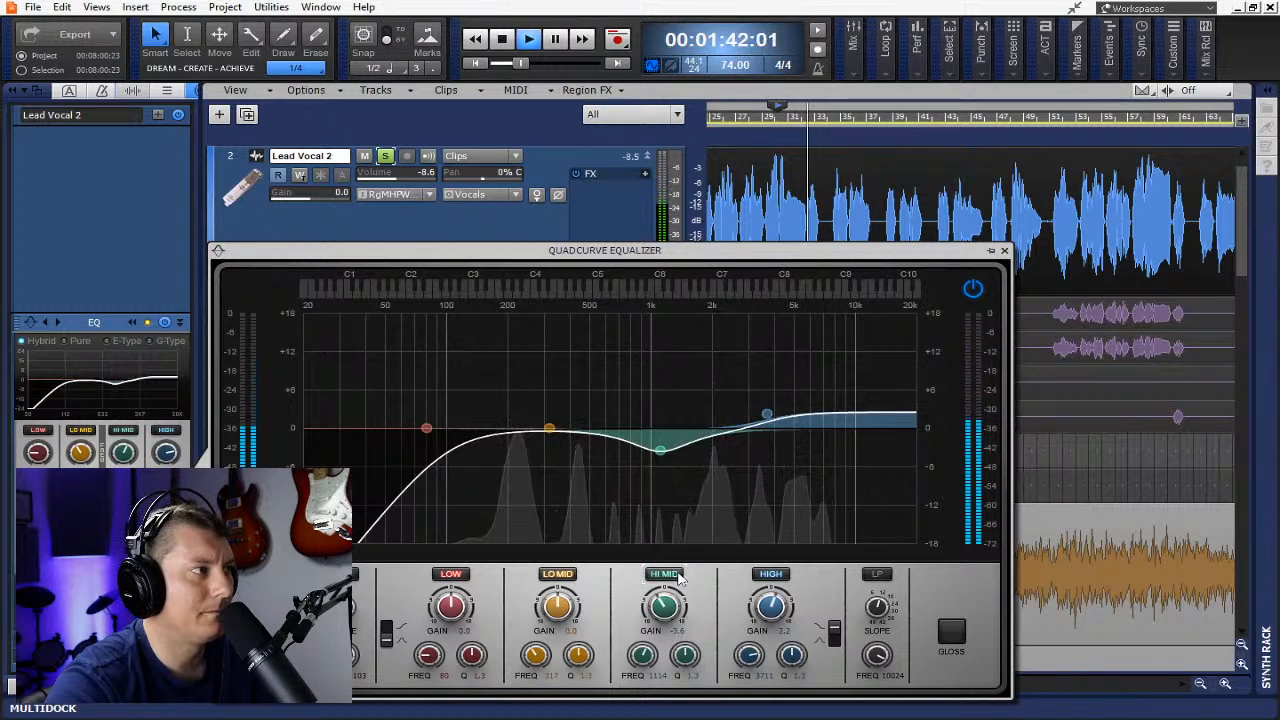
pyautogui.click(676, 577)
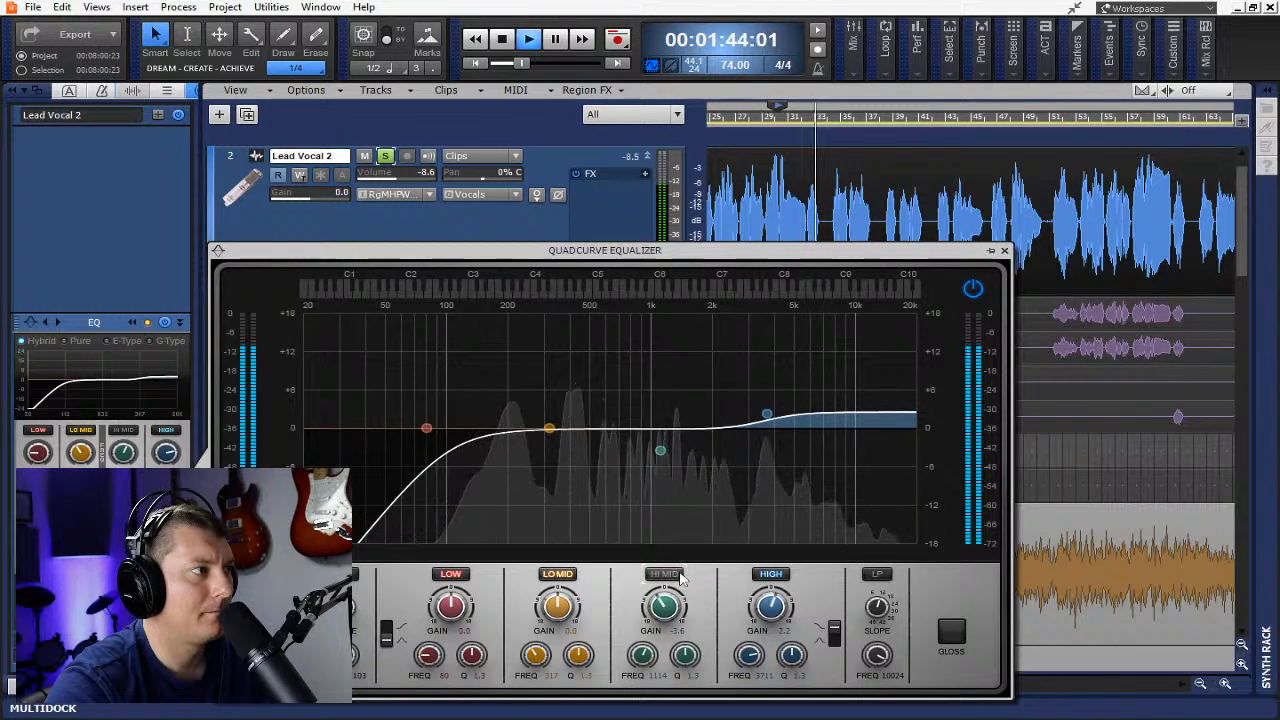
pyautogui.click(679, 577)
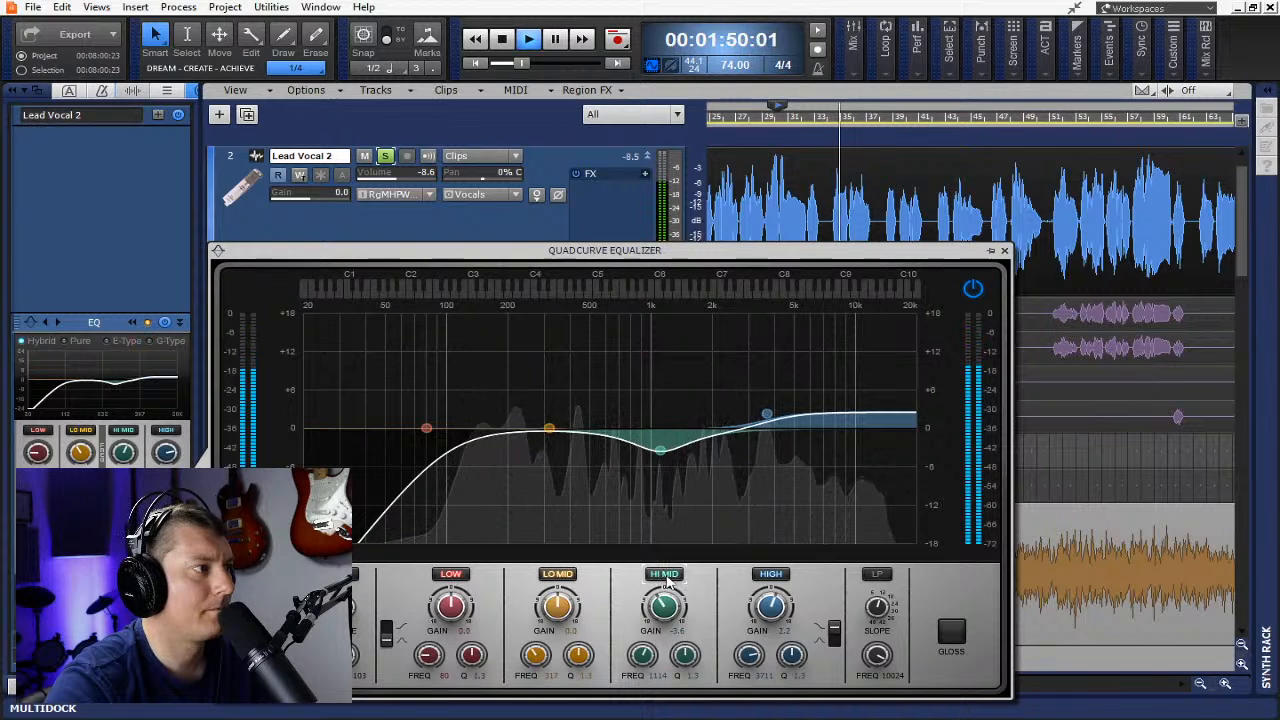
pyautogui.click(665, 577)
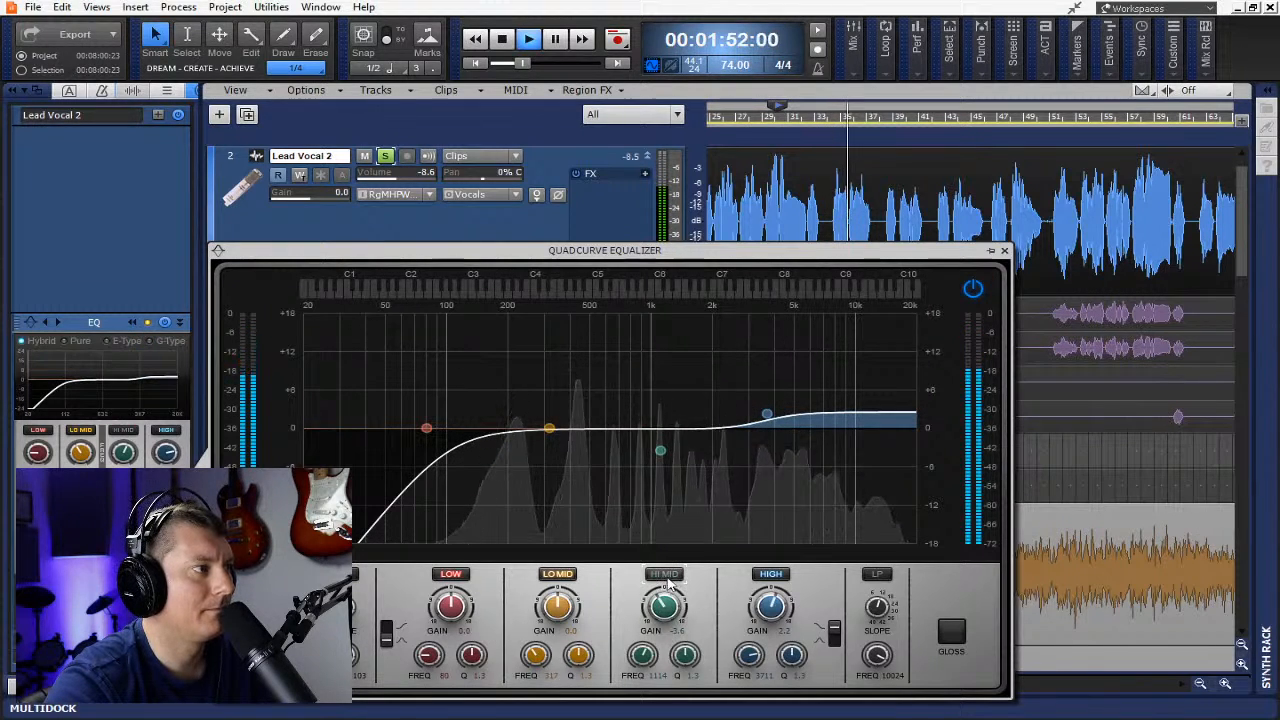
pyautogui.click(668, 577)
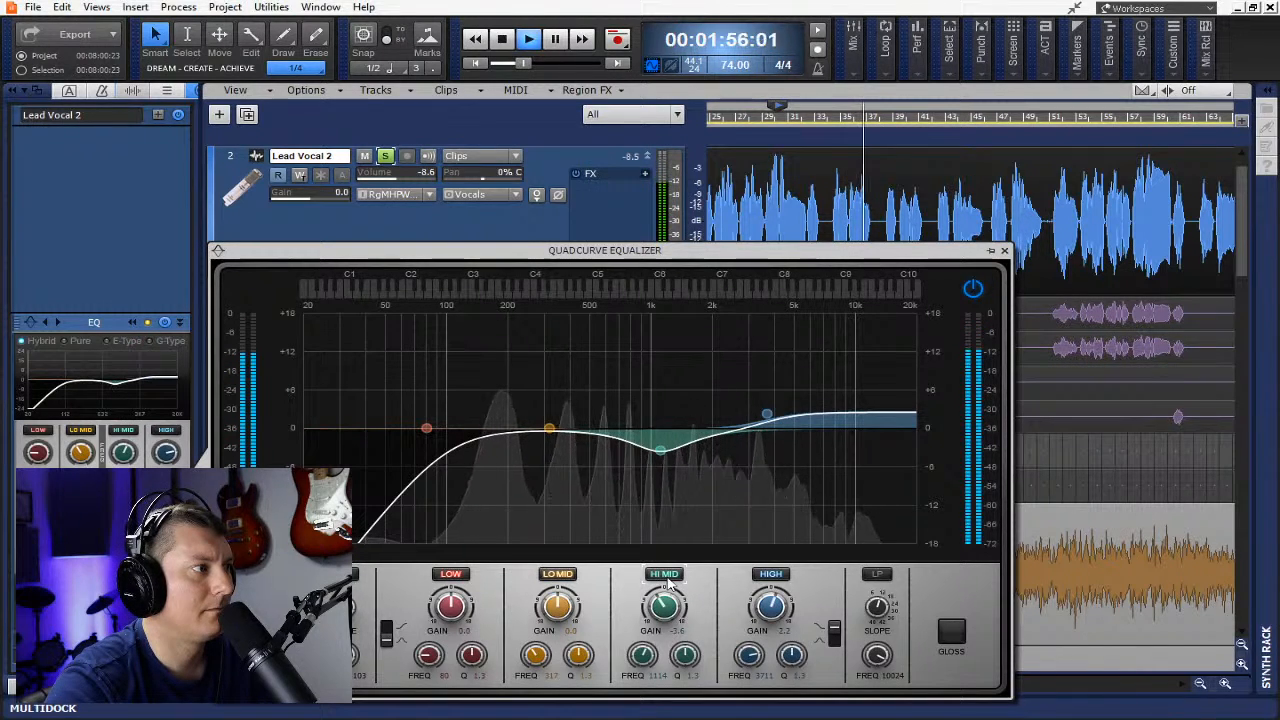
pyautogui.press('space')
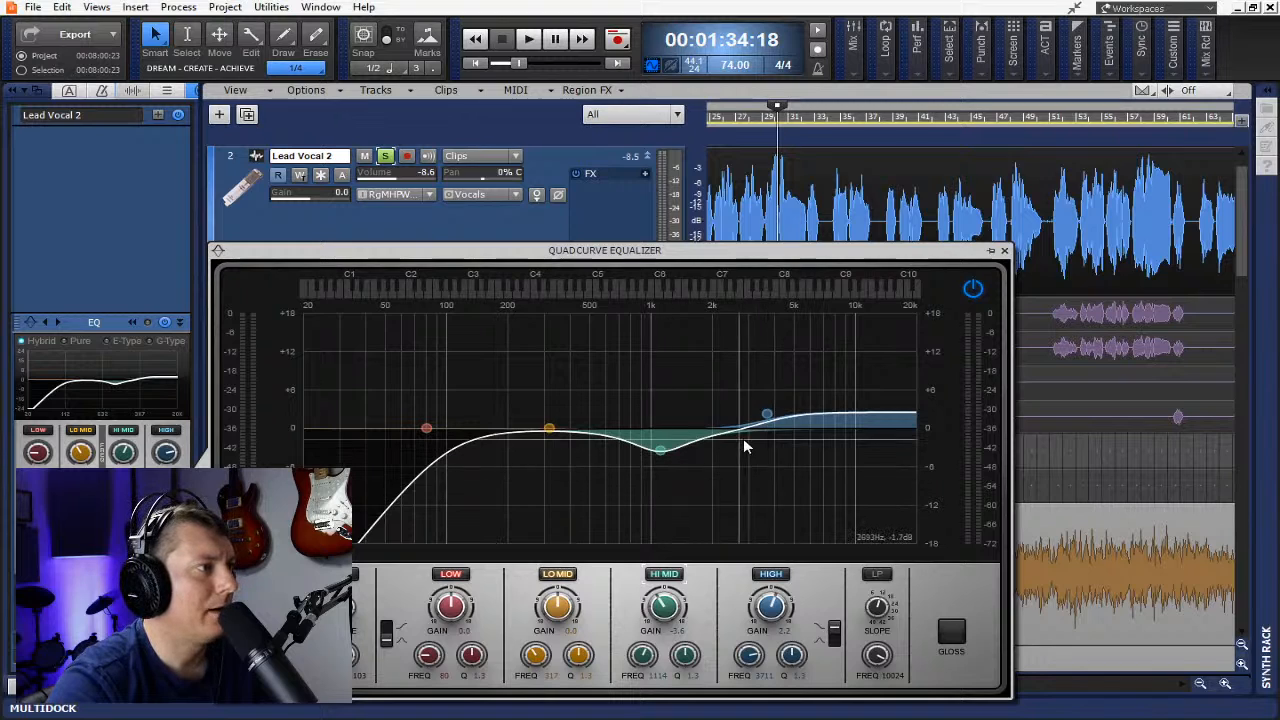
# - Check Lead Vocal 2 briefly in playback, close the equalizer and inspector, and fit all tracks into the track view
pyautogui.press('space')
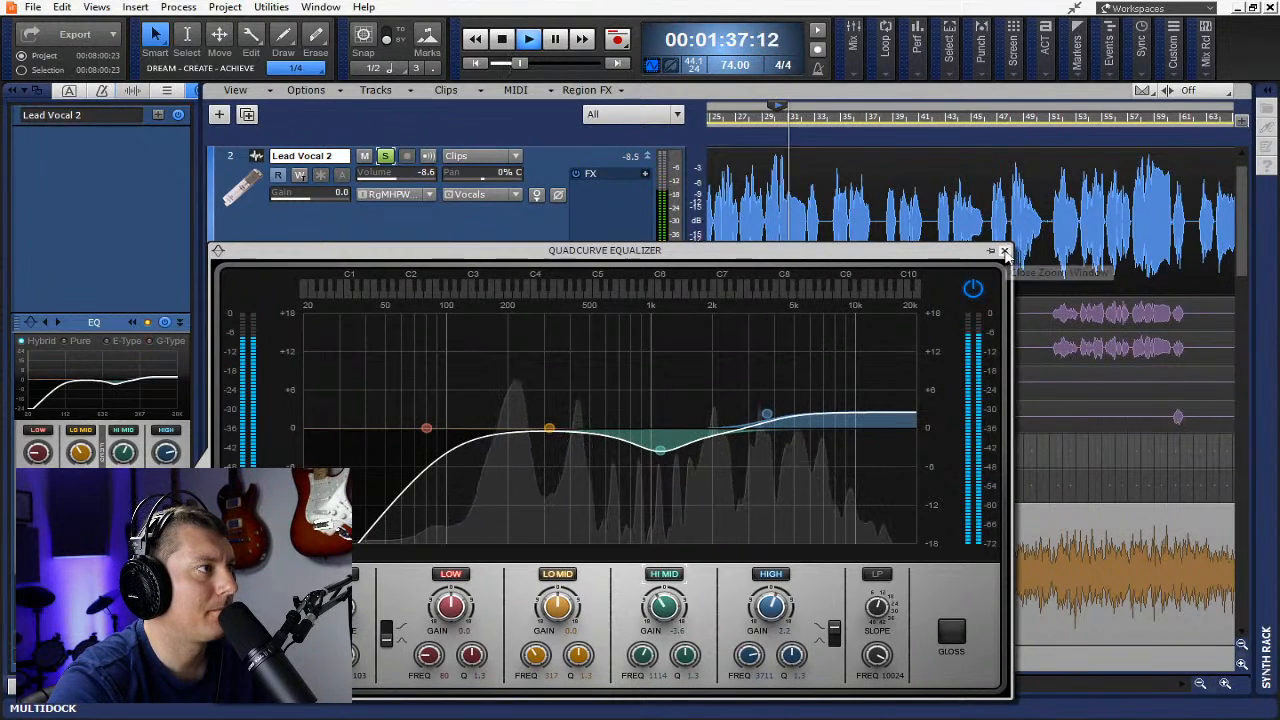
pyautogui.press('space')
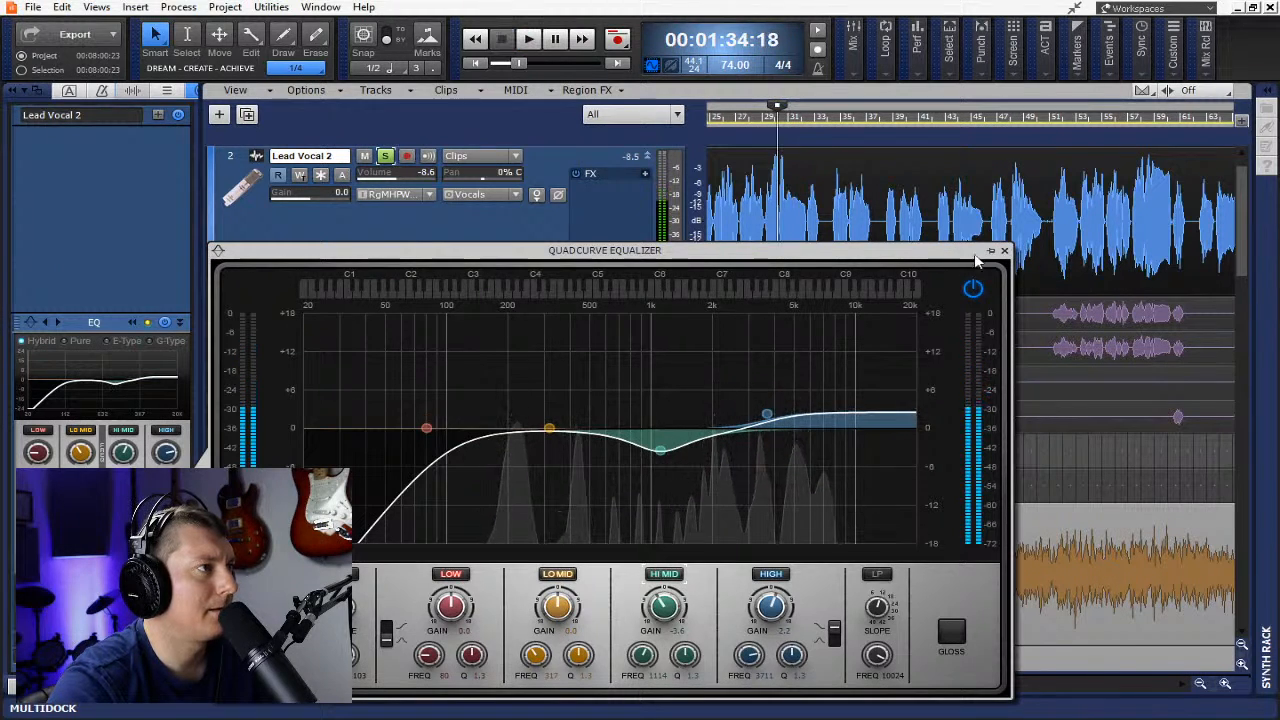
pyautogui.click(333, 239)
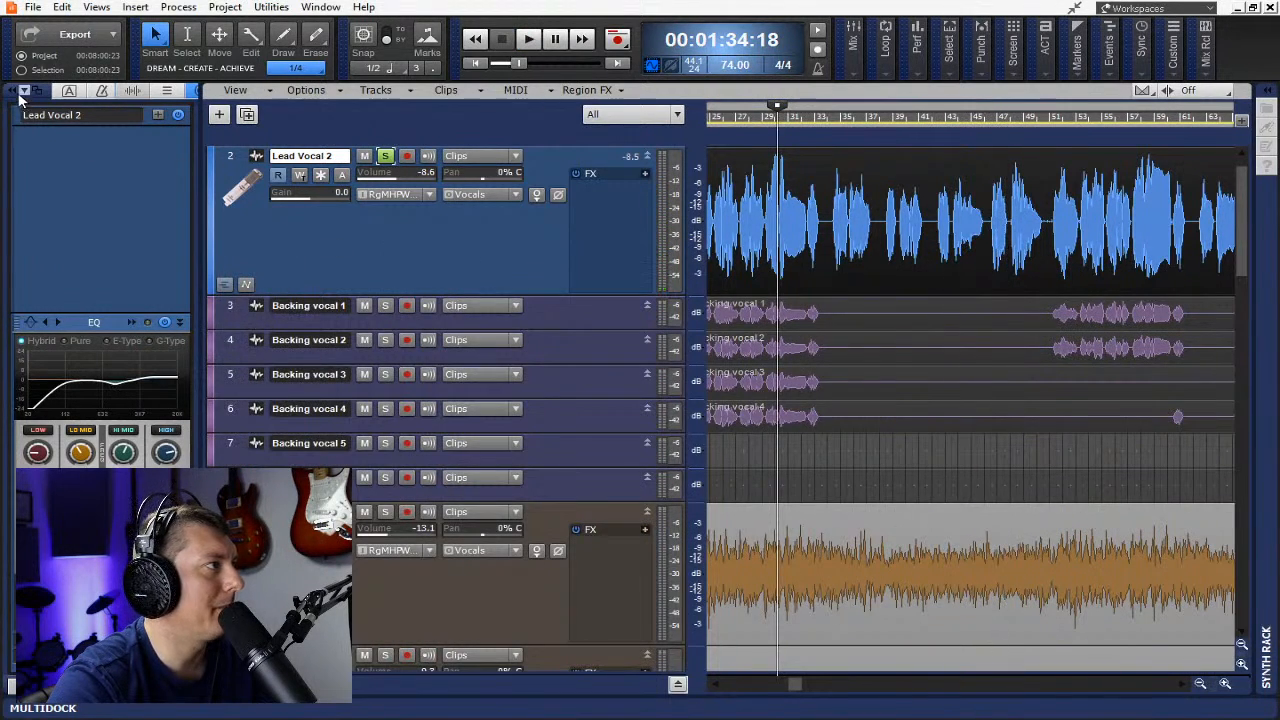
pyautogui.press('i')
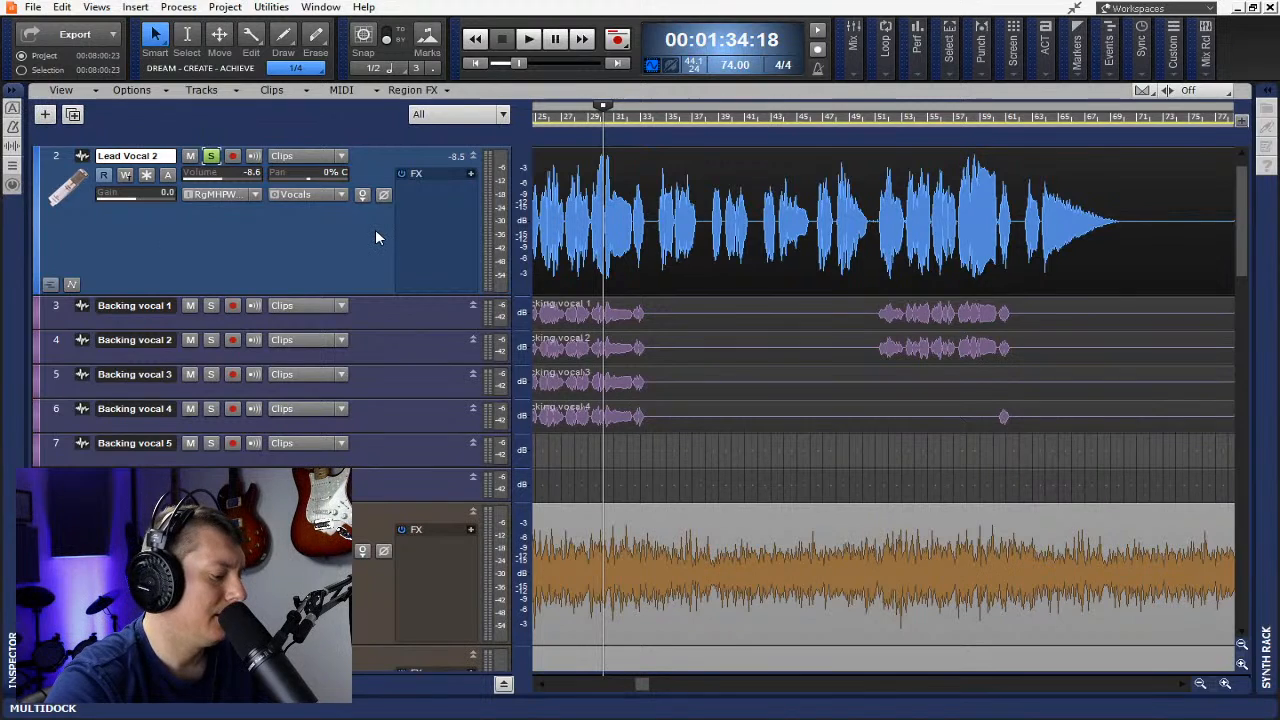
pyautogui.press('f')
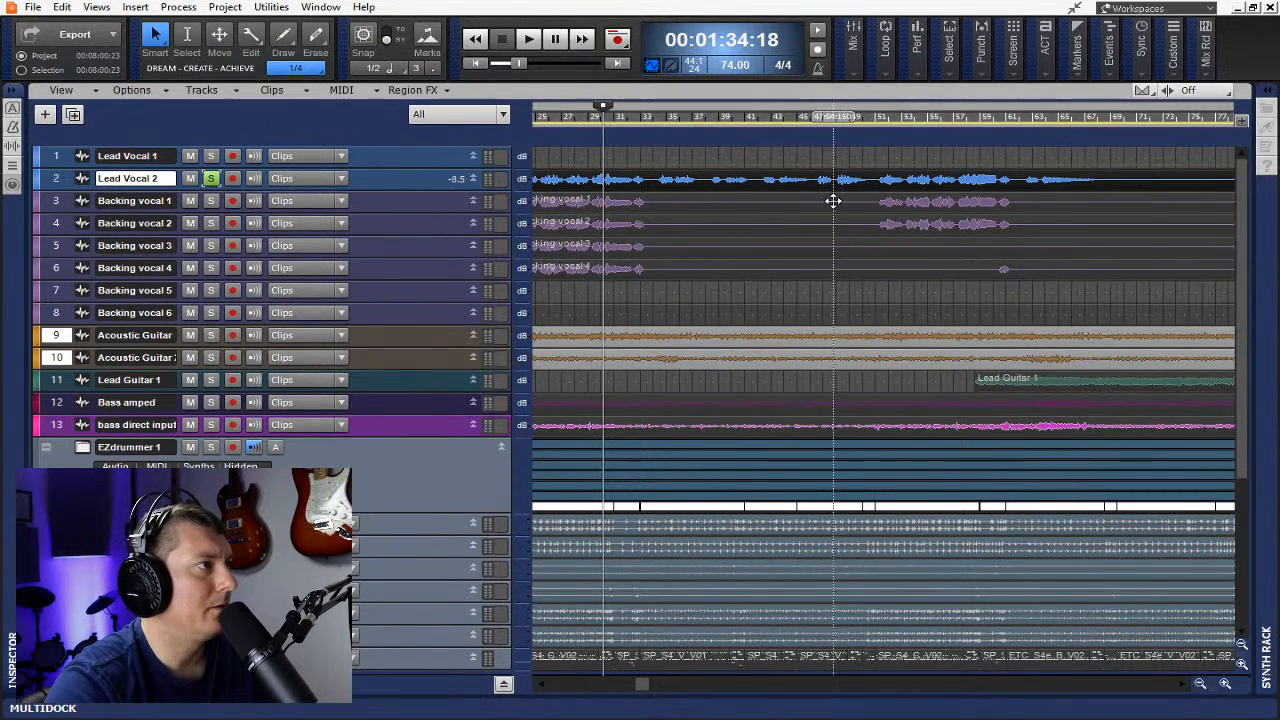
# - Switch to the console, select Backing vocals 1 to 6, unsolo Lead Vocal 2, and expand the selected tracks' ProChannels
pyautogui.hotkey('alt', '2')
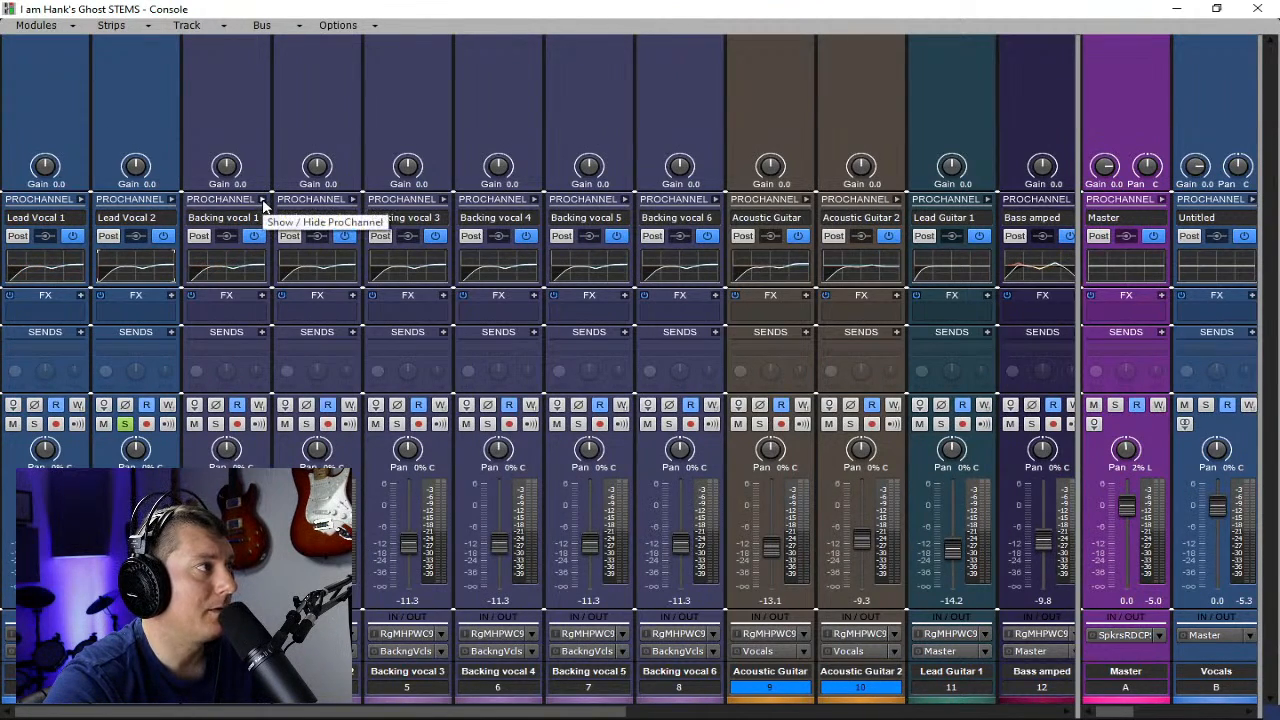
pyautogui.moveTo(316, 688); pyautogui.dragTo(645, 695)
pyautogui.click(125, 424)
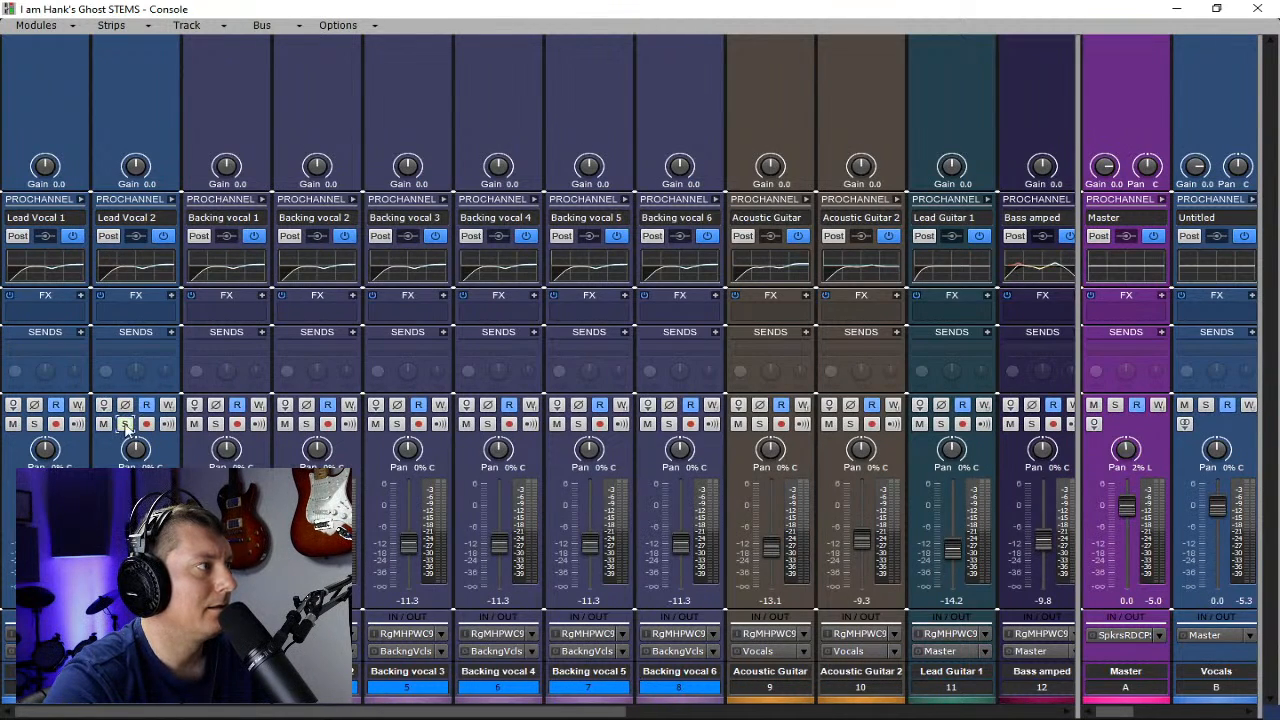
pyautogui.click(263, 199)
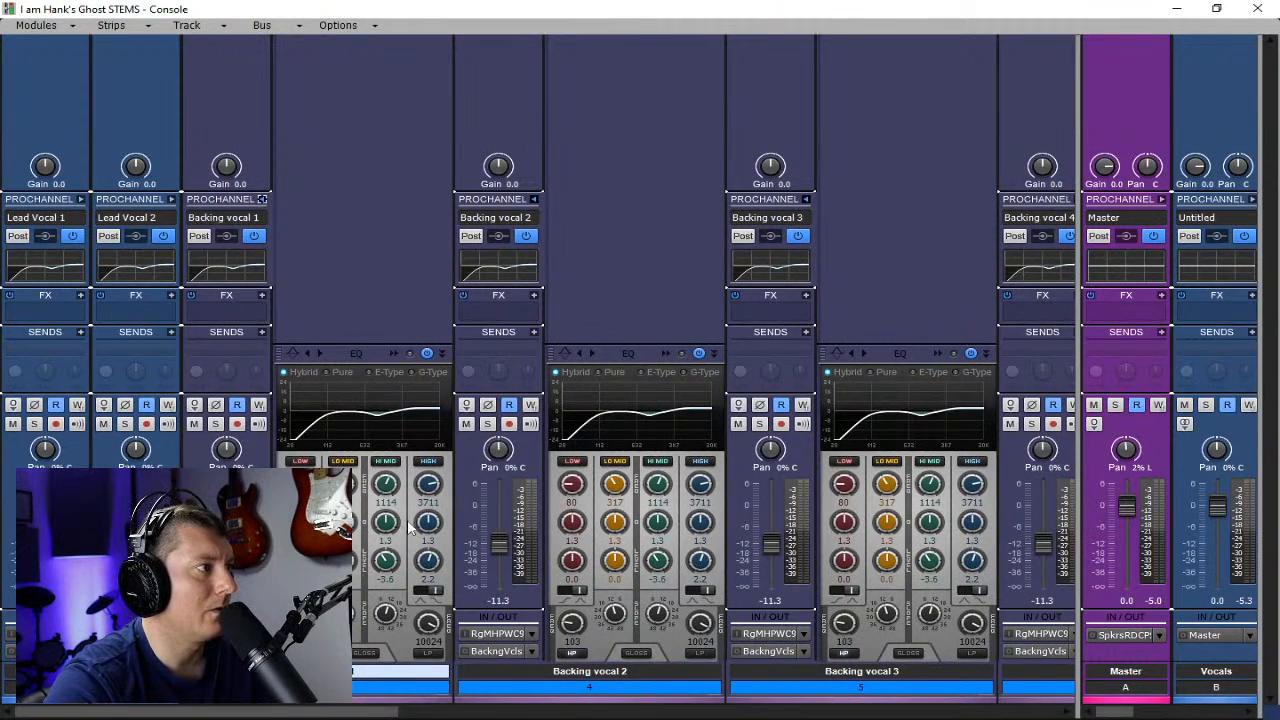
# - Change the High band of all six backing vocals from shelf to bell, with a gain of -4.0 dB and a Q of 1.0
pyautogui.moveTo(436, 487)
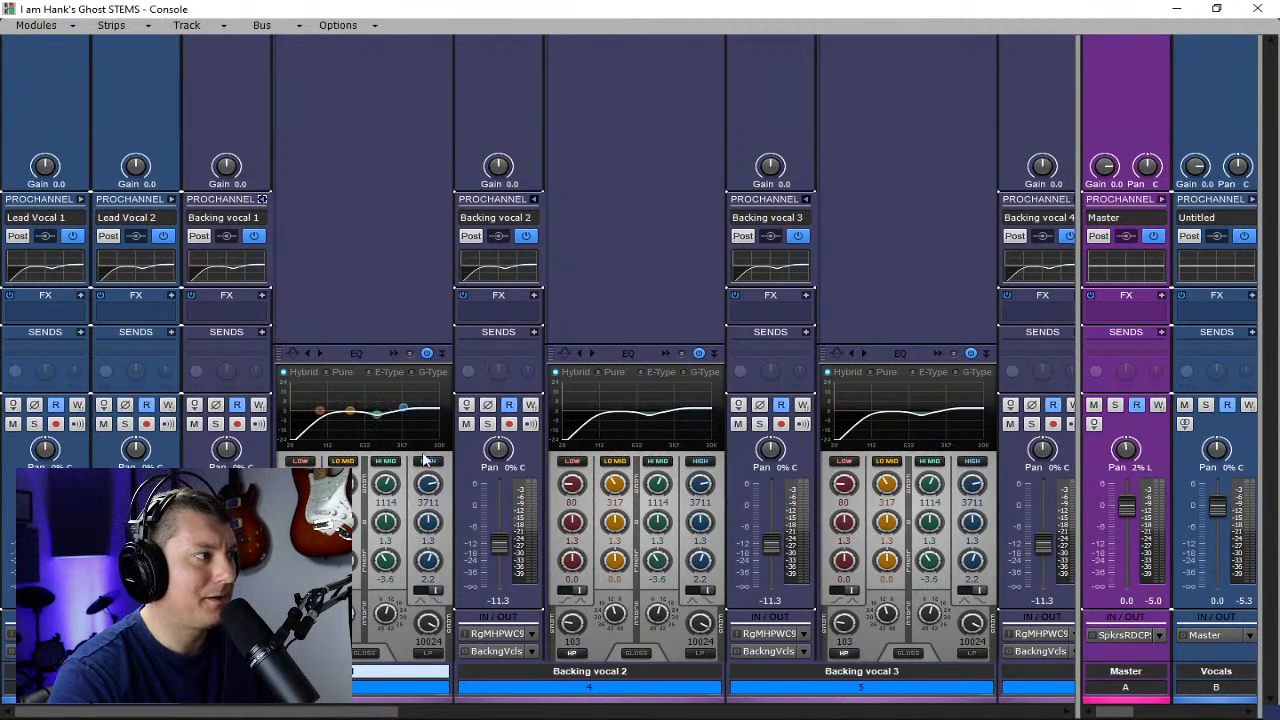
pyautogui.click(432, 592)
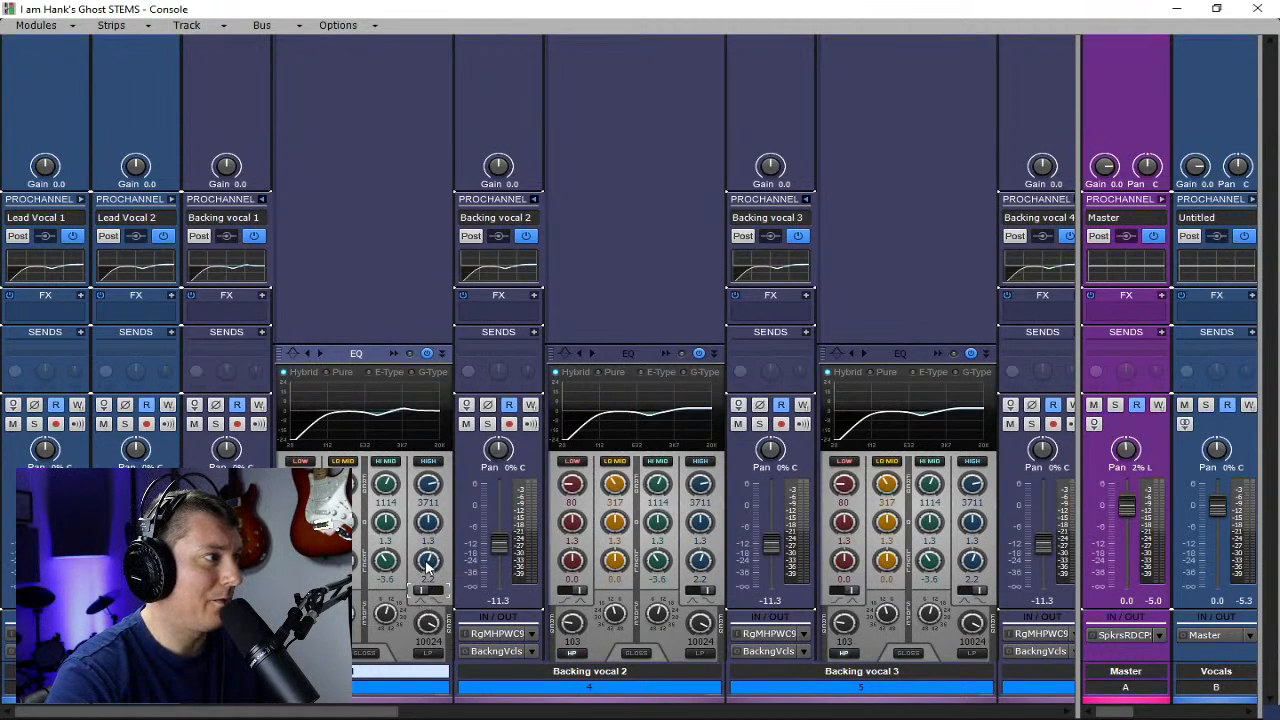
pyautogui.moveTo(428, 561); pyautogui.dragTo(428, 591)
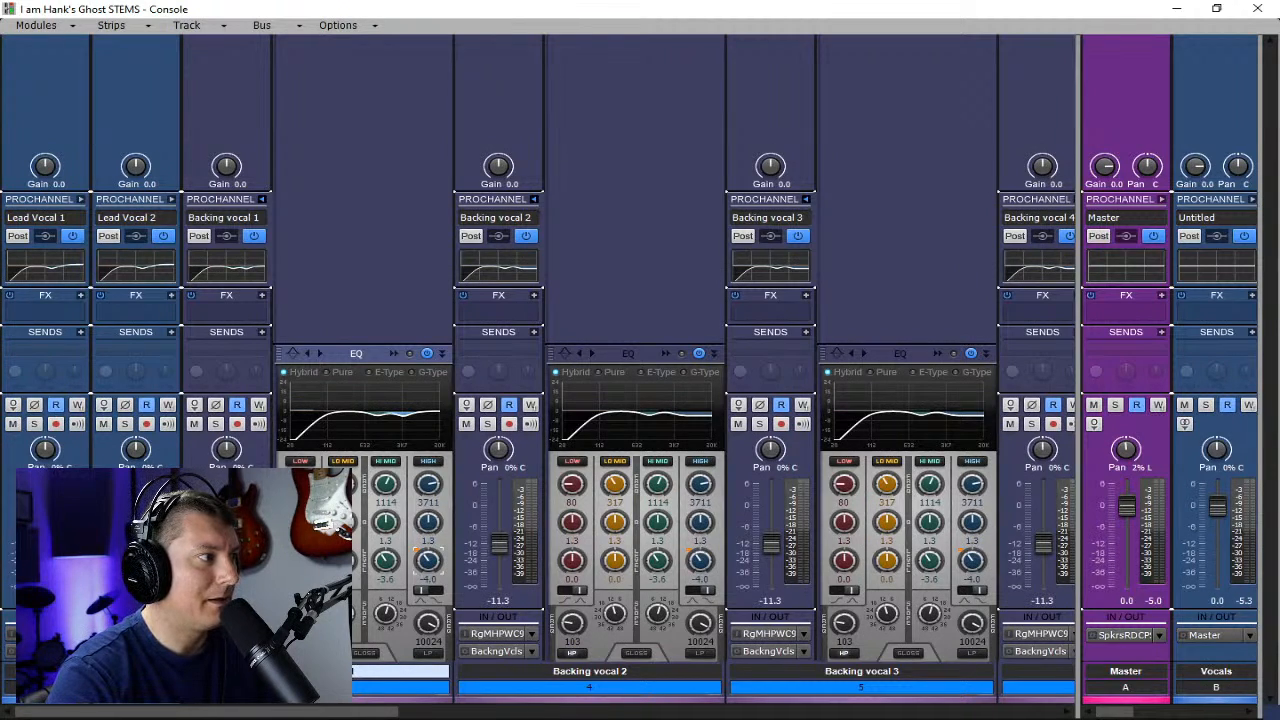
pyautogui.moveTo(428, 522); pyautogui.dragTo(428, 527)
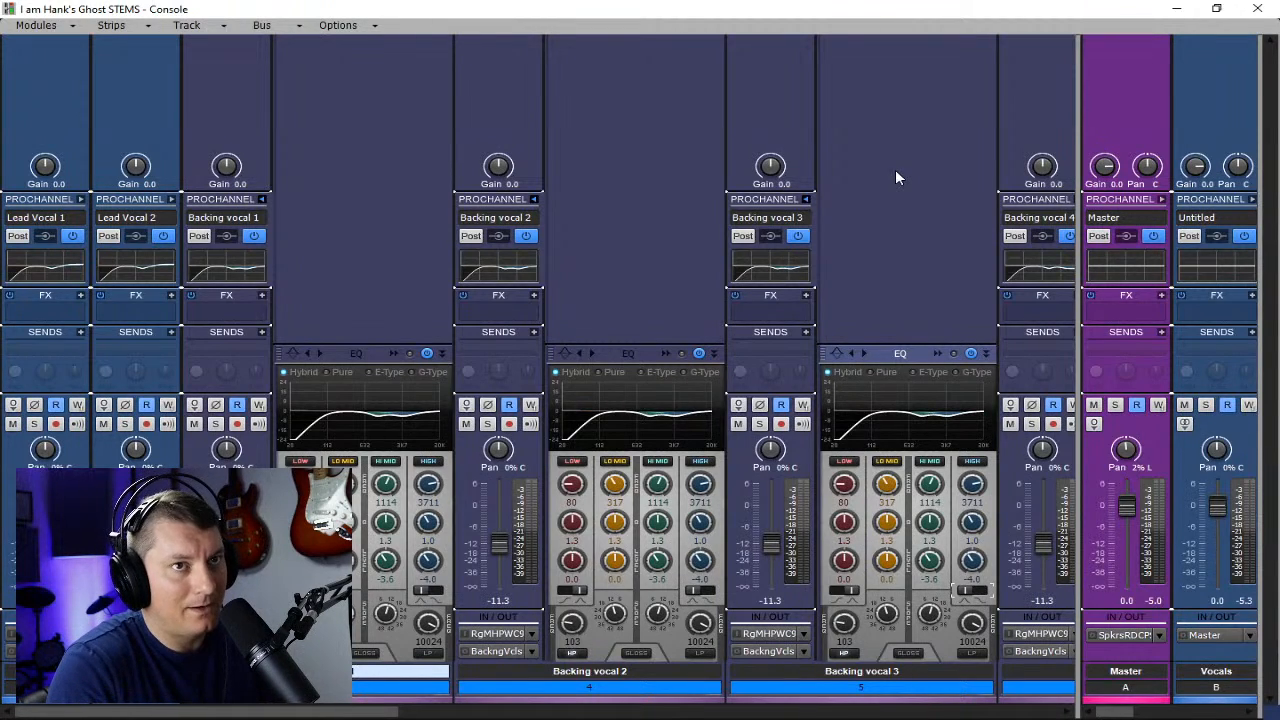
pyautogui.moveTo(378, 713); pyautogui.dragTo(567, 713)
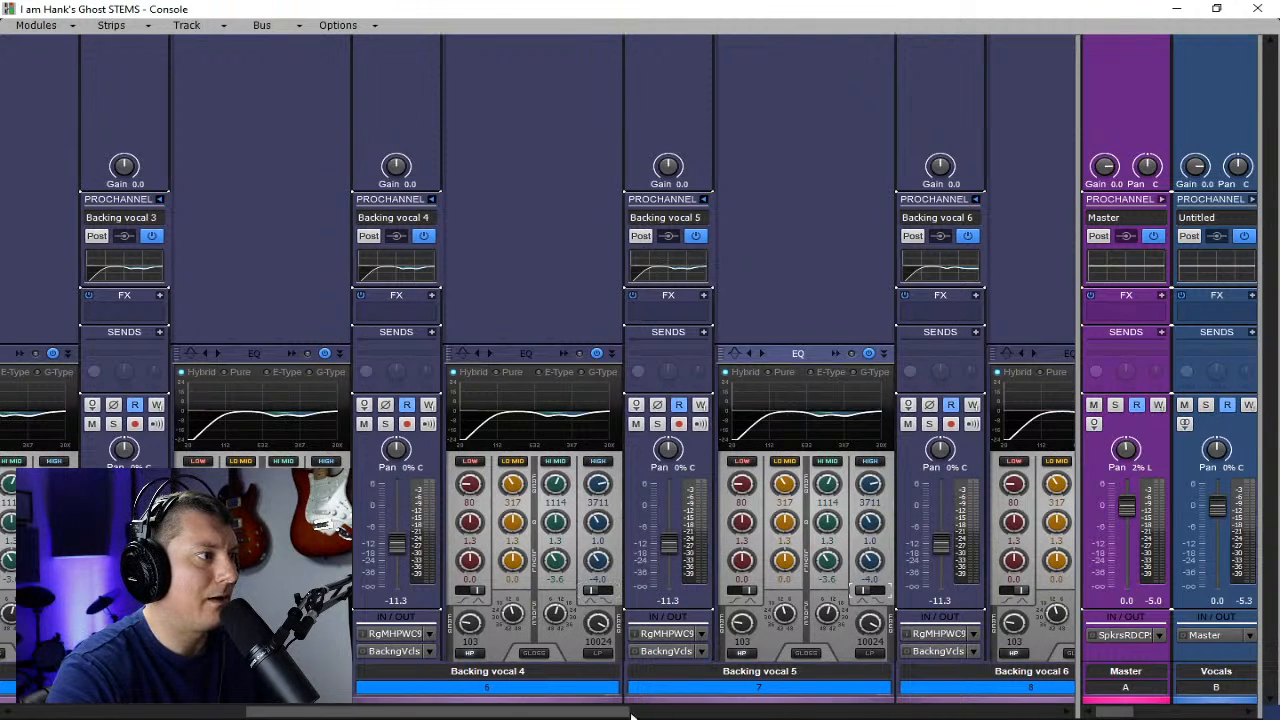
pyautogui.hscroll(5, 712, 528)
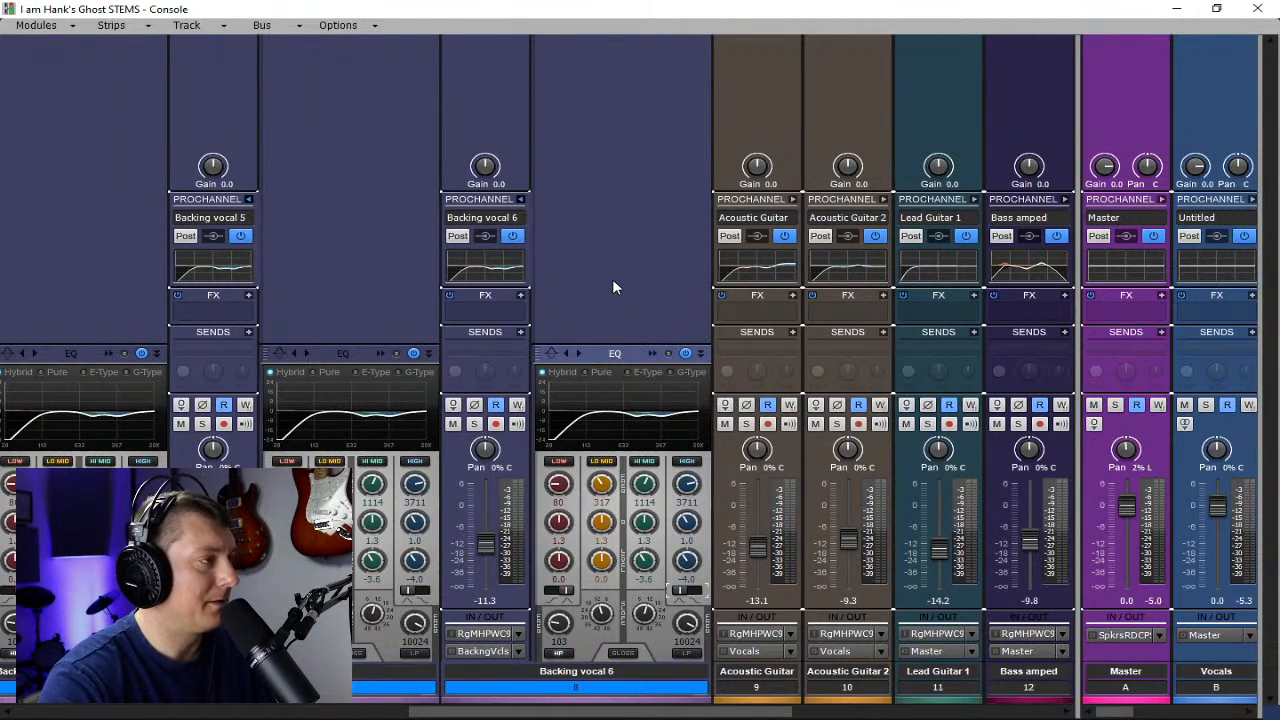
# - Collapse the backing vocals' ProChannels, return to the first console strips, and clear the track selection
pyautogui.hscroll(5, 523, 200)
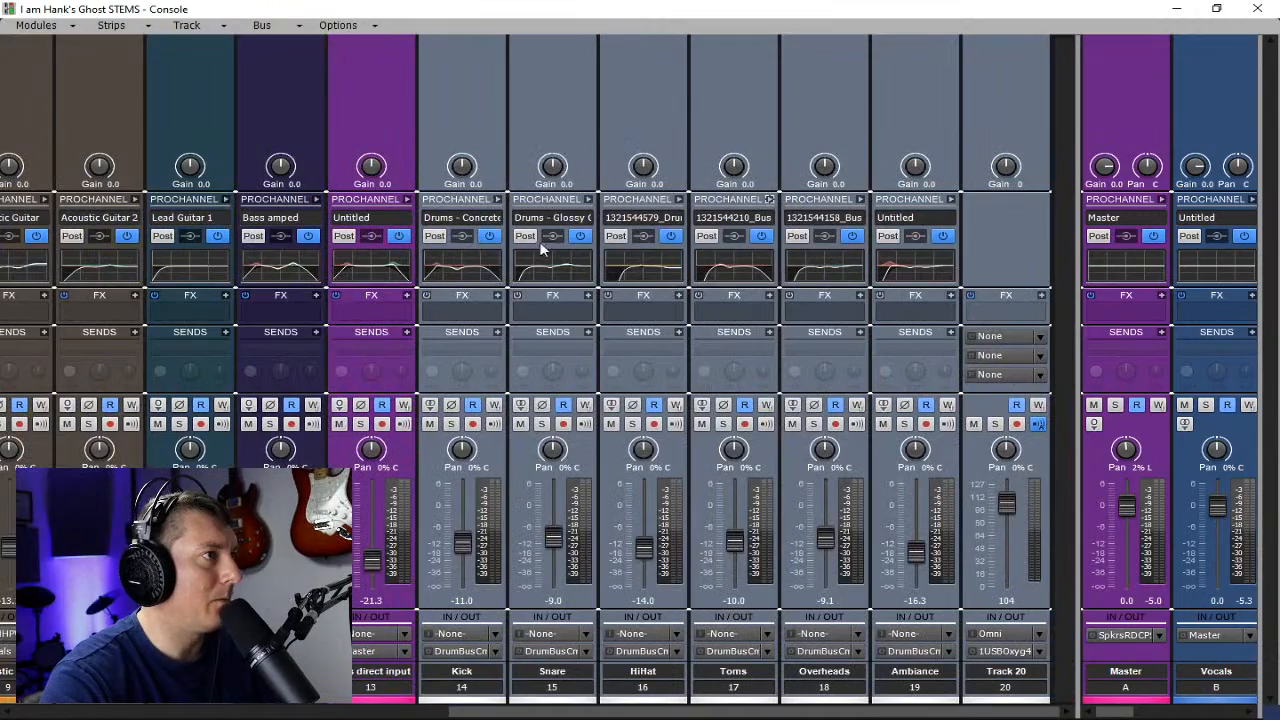
pyautogui.moveTo(653, 711); pyautogui.dragTo(298, 698)
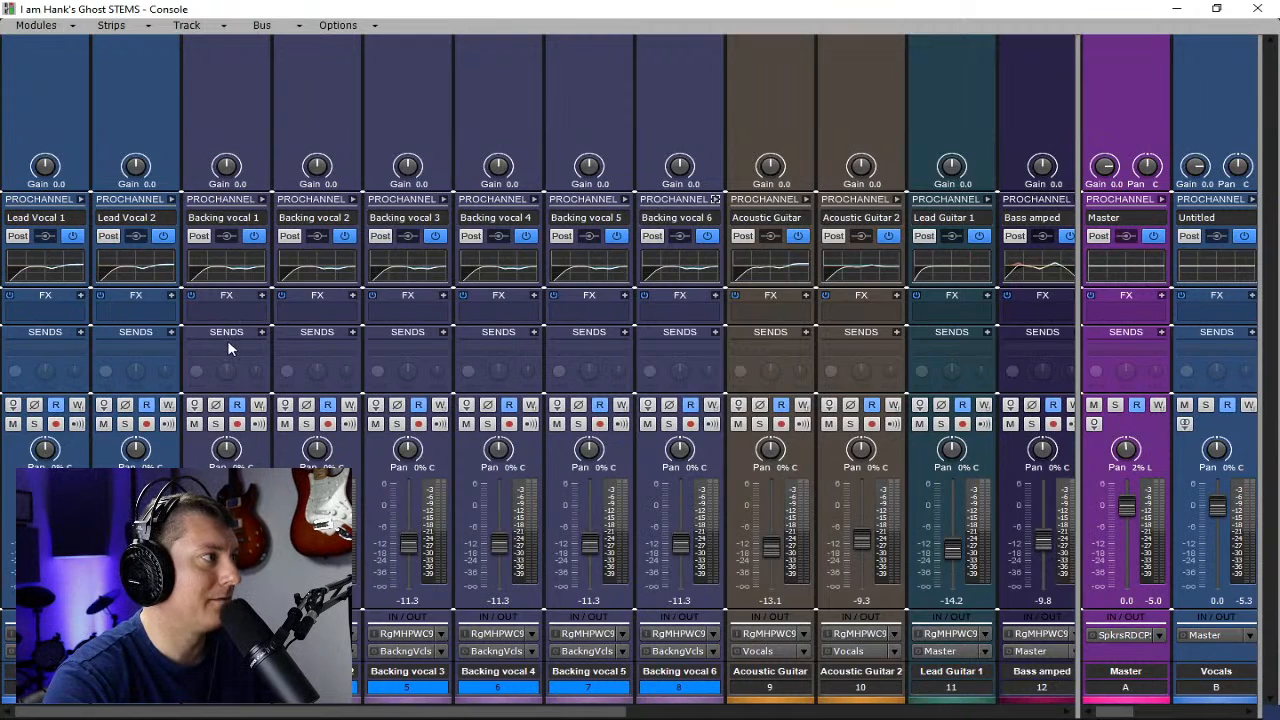
pyautogui.click(240, 688)
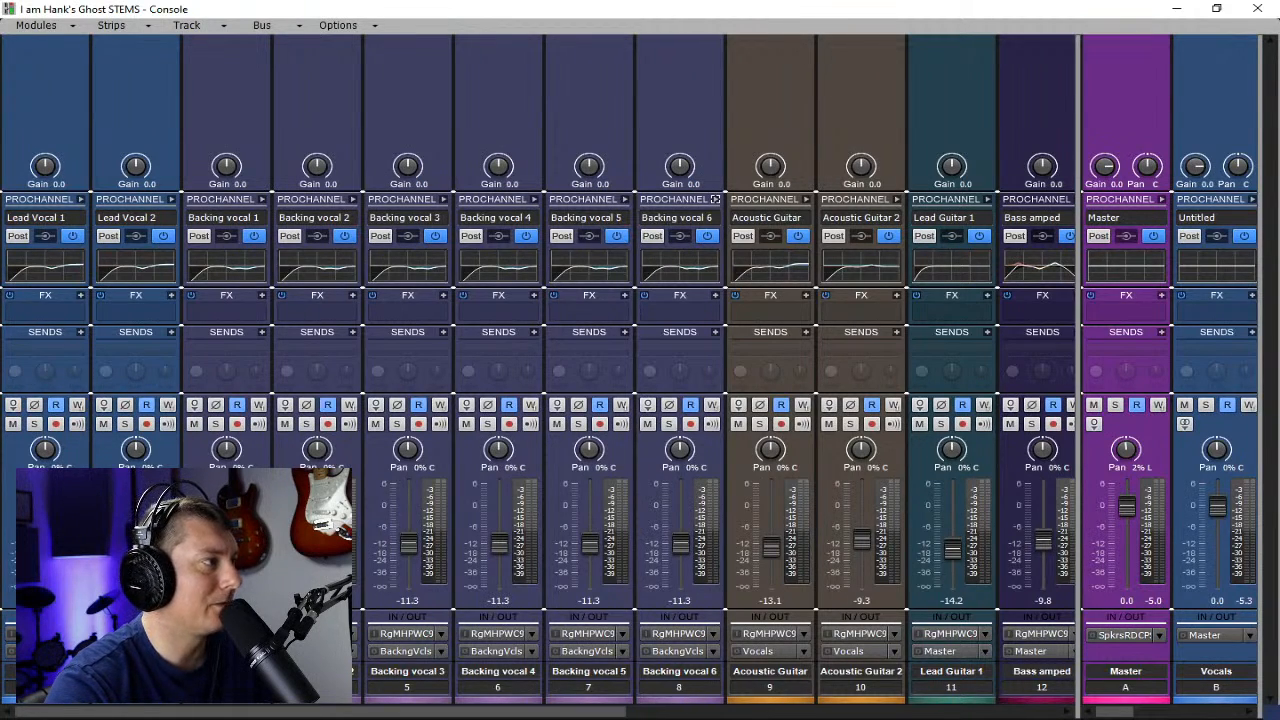
# - Return from the console to the track view and collapse the EZdrummer 1 folder
pyautogui.moveTo(255, 711)
pyautogui.mouseDown()
pyautogui.moveTo(621, 712)
pyautogui.moveTo(276, 713)
pyautogui.mouseUp()
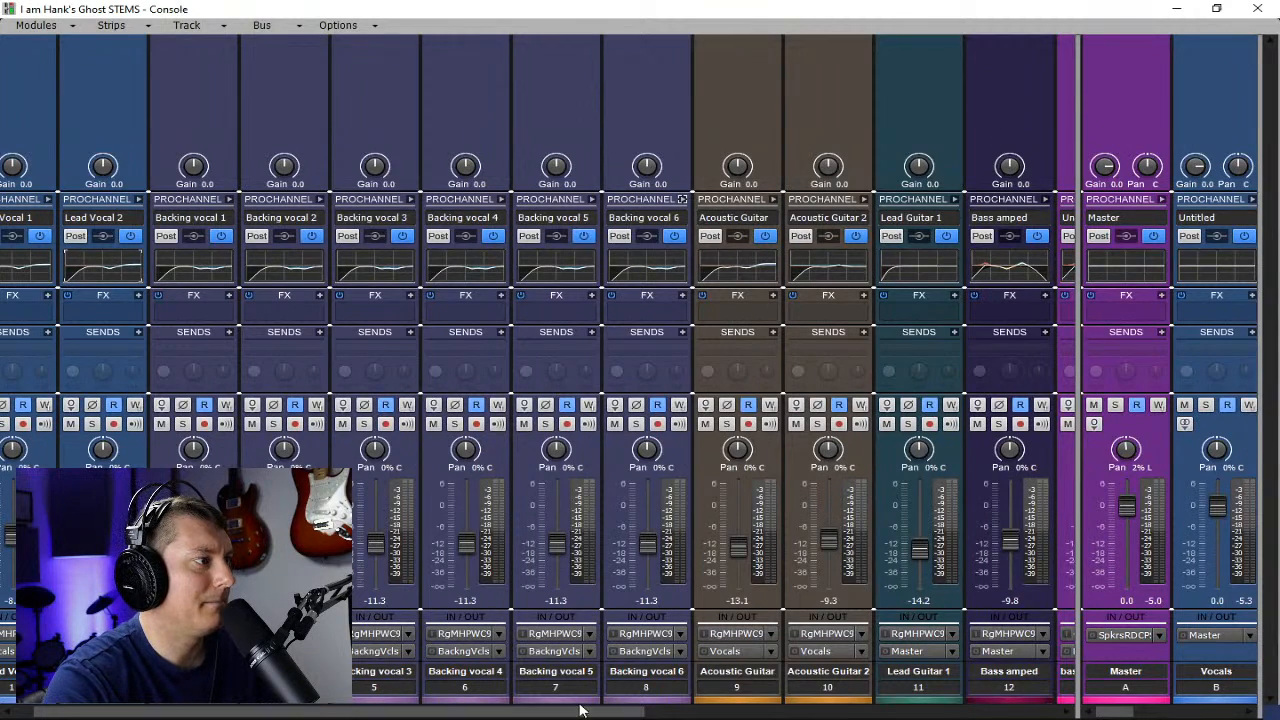
pyautogui.moveTo(585, 711); pyautogui.dragTo(479, 718)
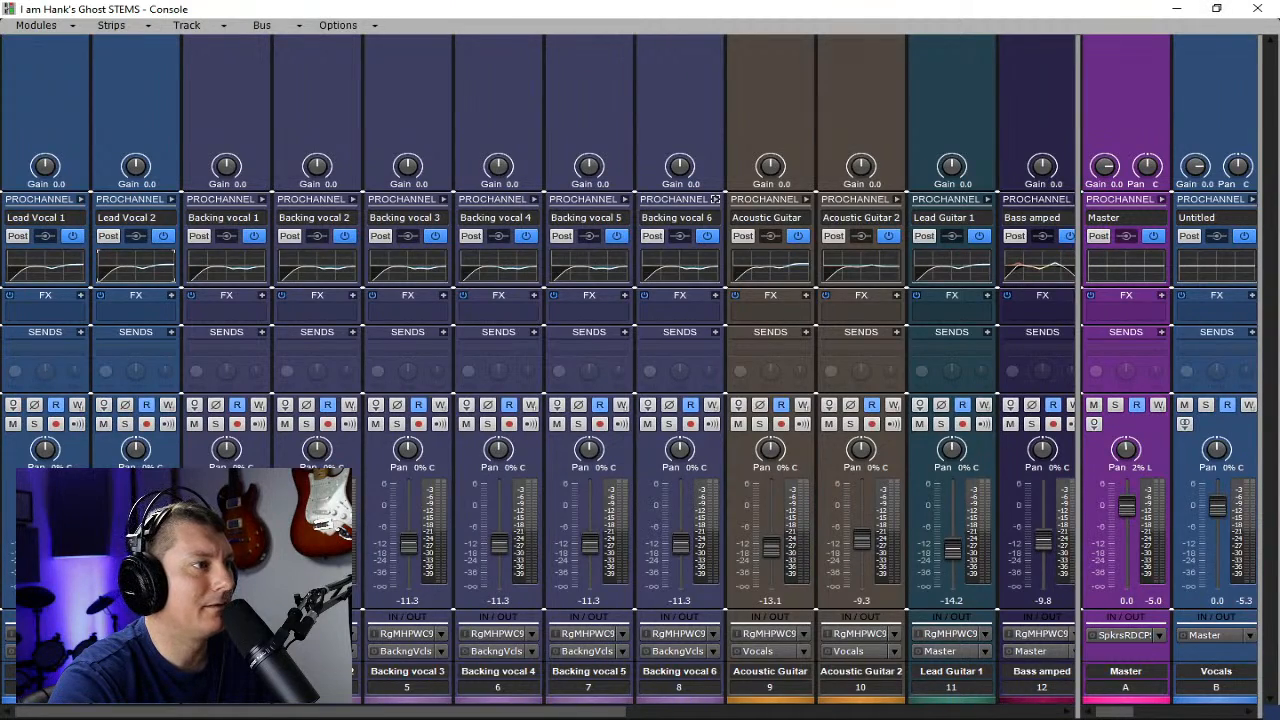
pyautogui.click(1178, 10)
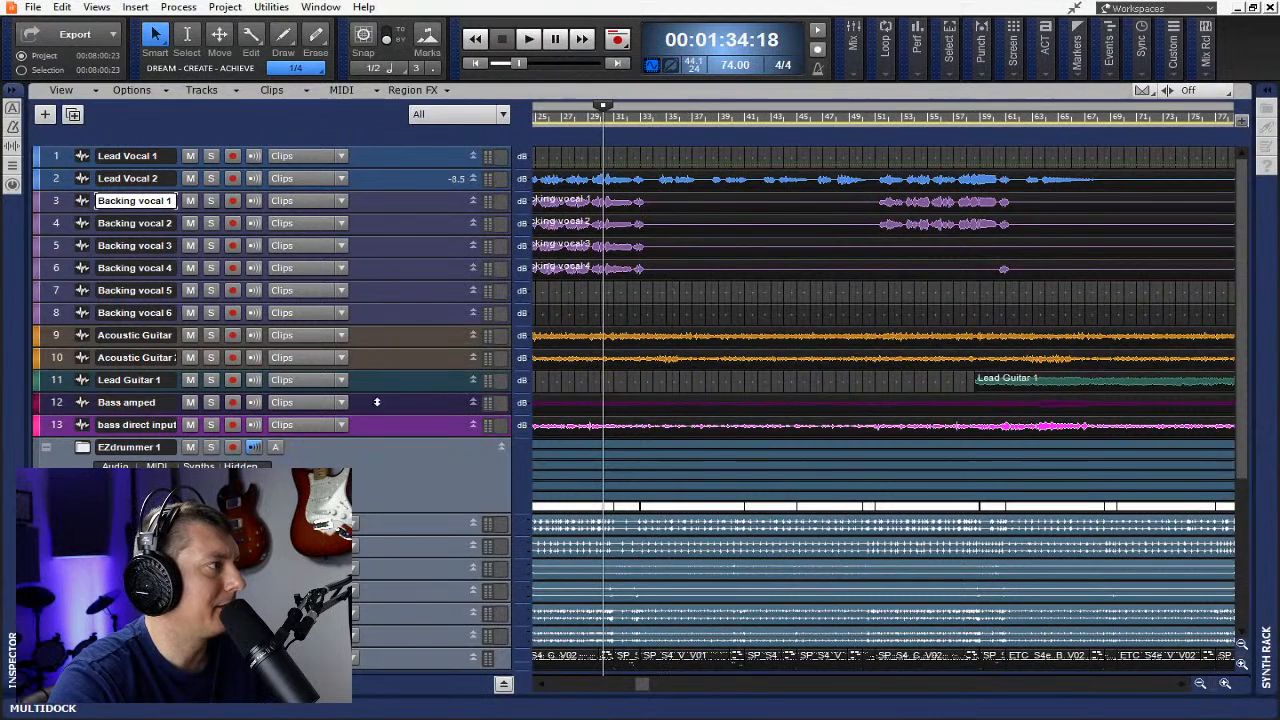
pyautogui.click(46, 447)
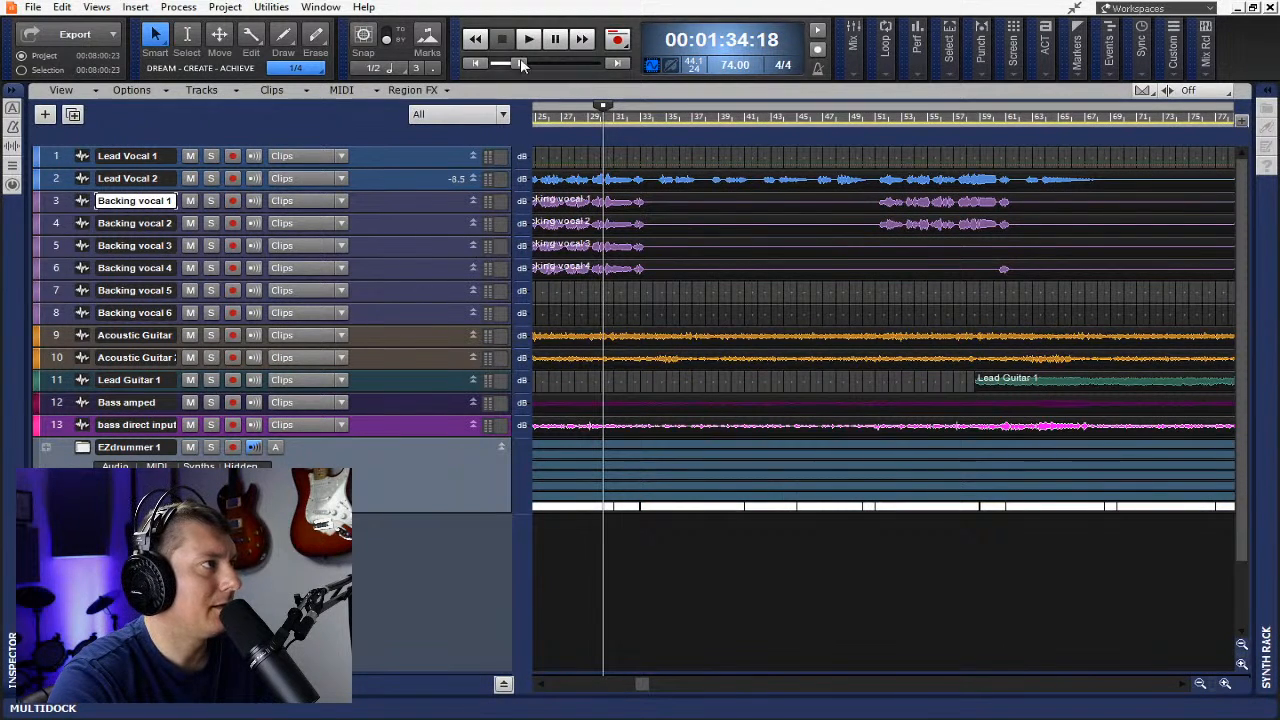
# - Play the song from the beginning and watch the track and bus levels in the console
pyautogui.click(476, 63)
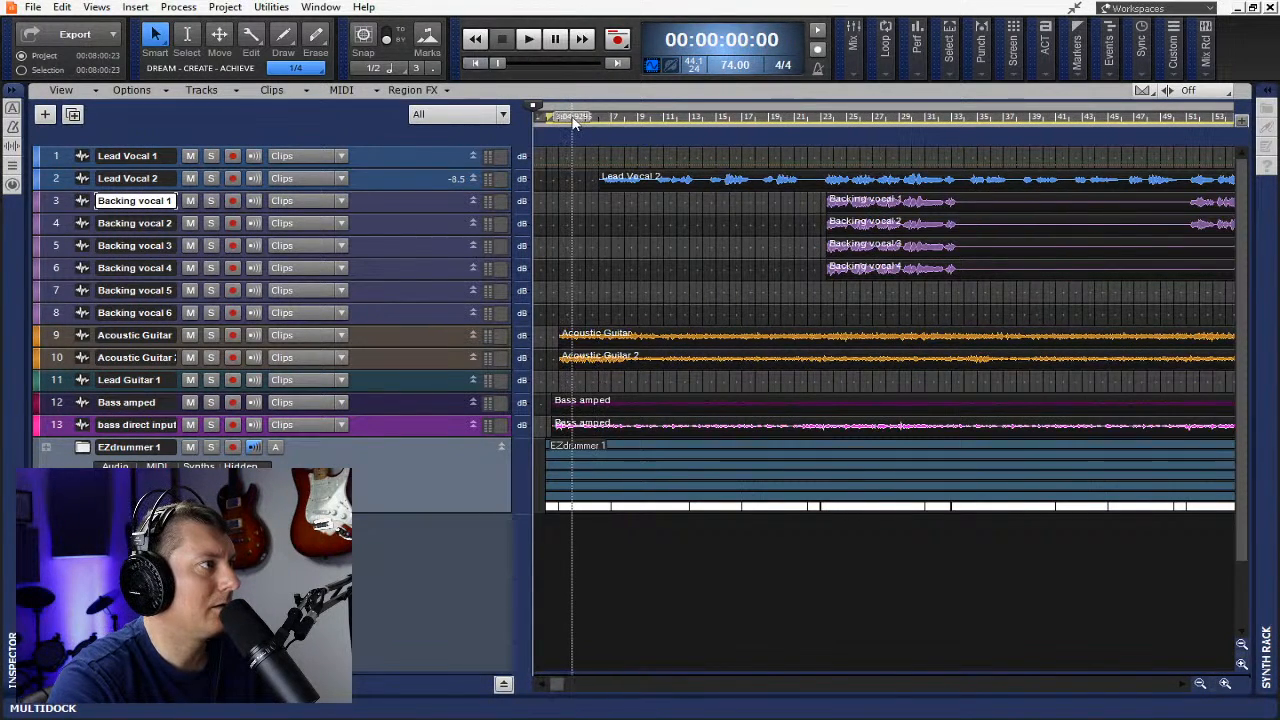
pyautogui.press('space')
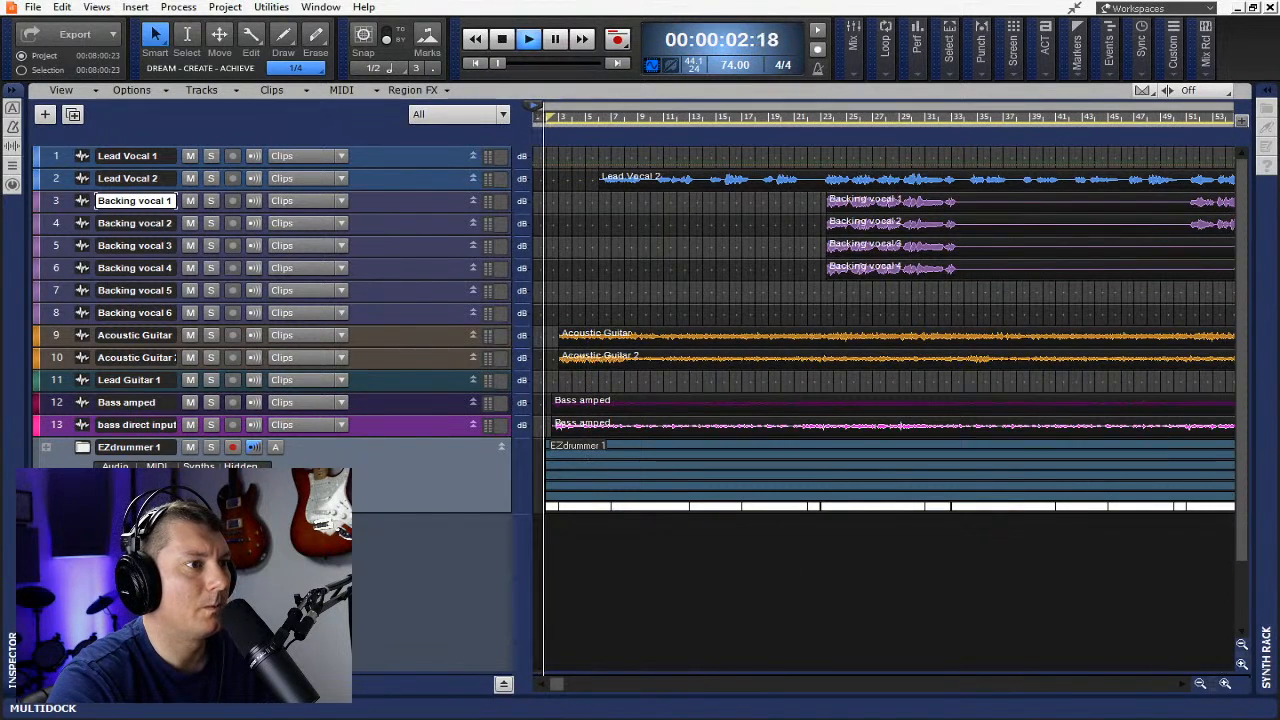
pyautogui.hotkey('alt', '2')
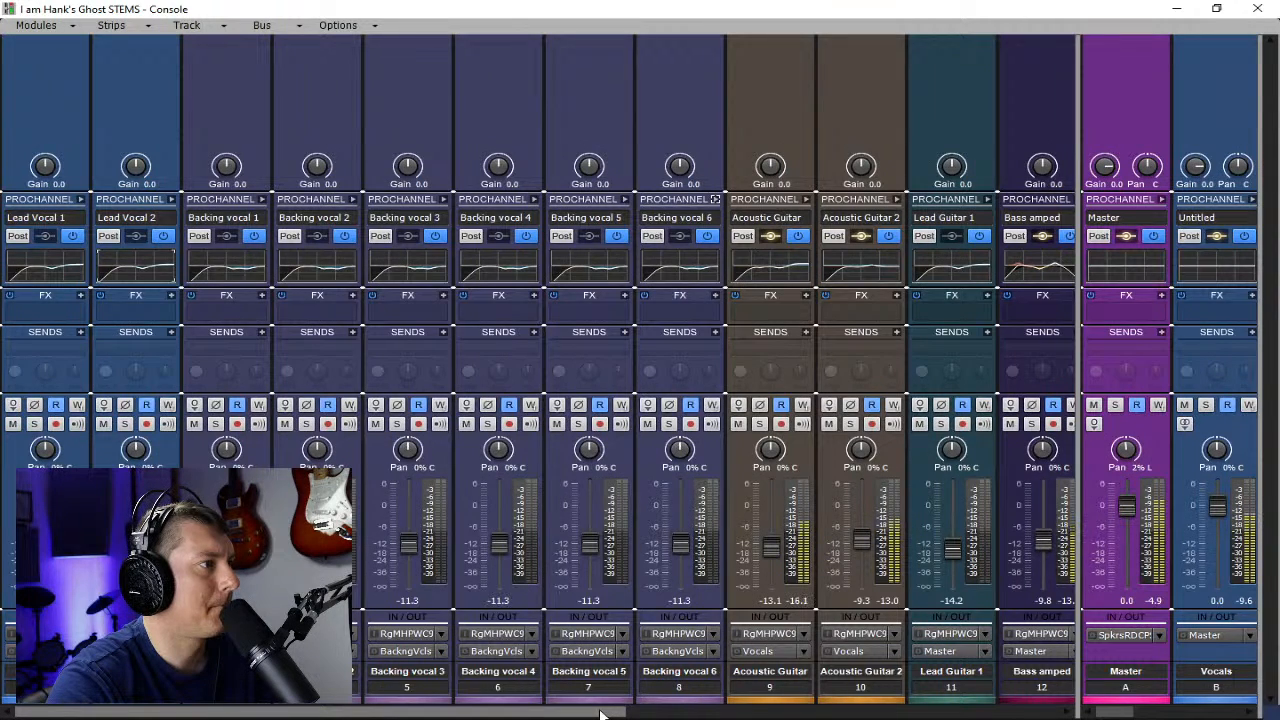
pyautogui.moveTo(600, 714); pyautogui.dragTo(558, 714)
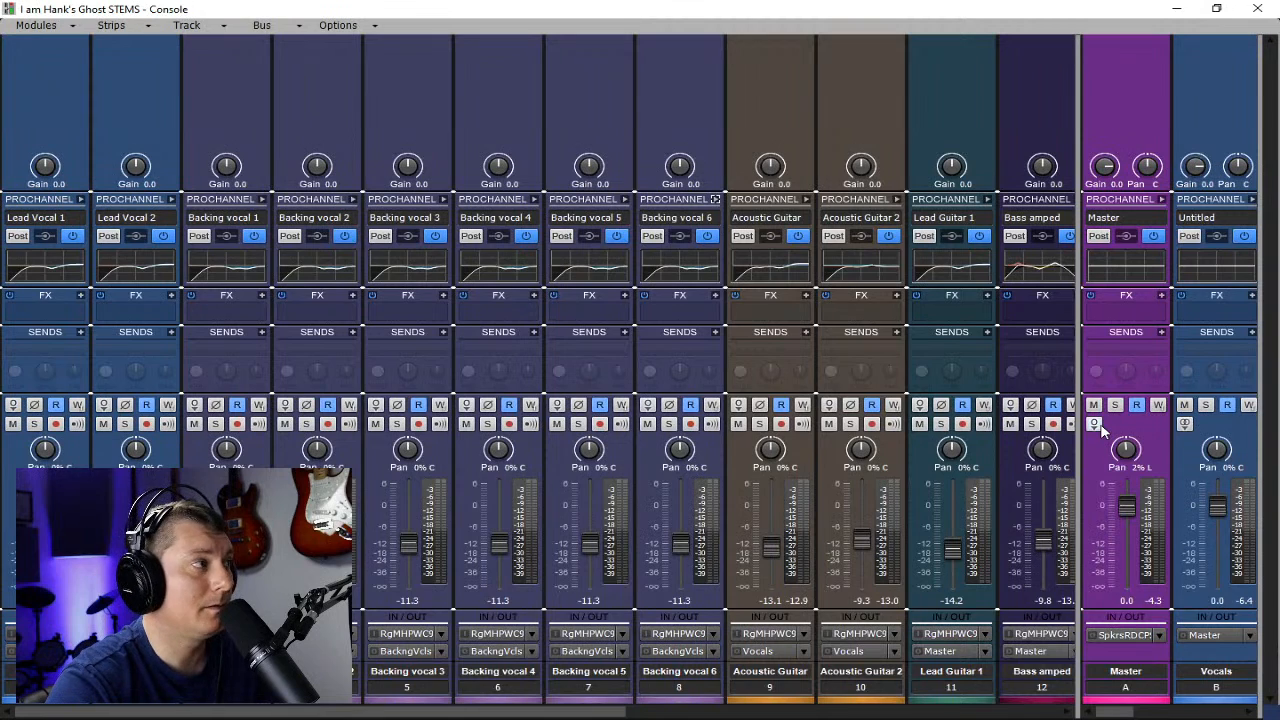
# - Widen the bus section, expand the Master bus's ProChannel, and enable its high-pass filter at 20 Hz
pyautogui.click(171, 199)
pyautogui.click(171, 199)
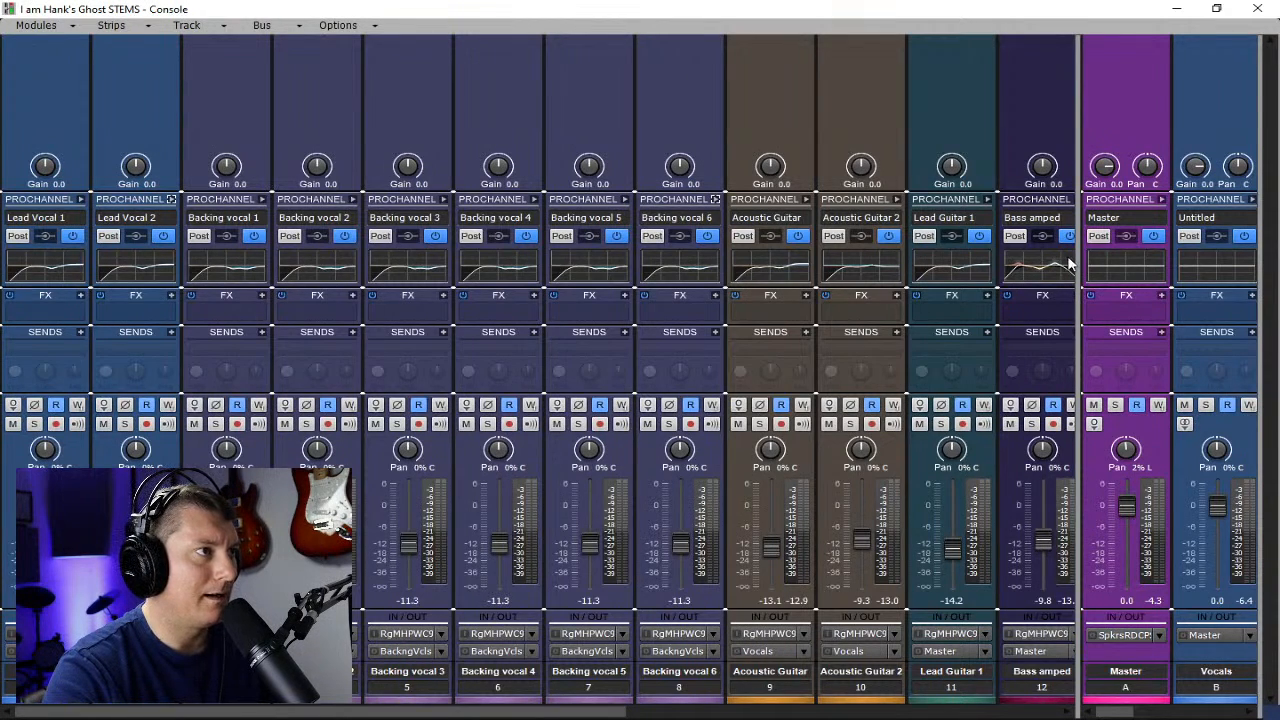
pyautogui.moveTo(1078, 258); pyautogui.dragTo(961, 260)
pyautogui.click(1045, 199)
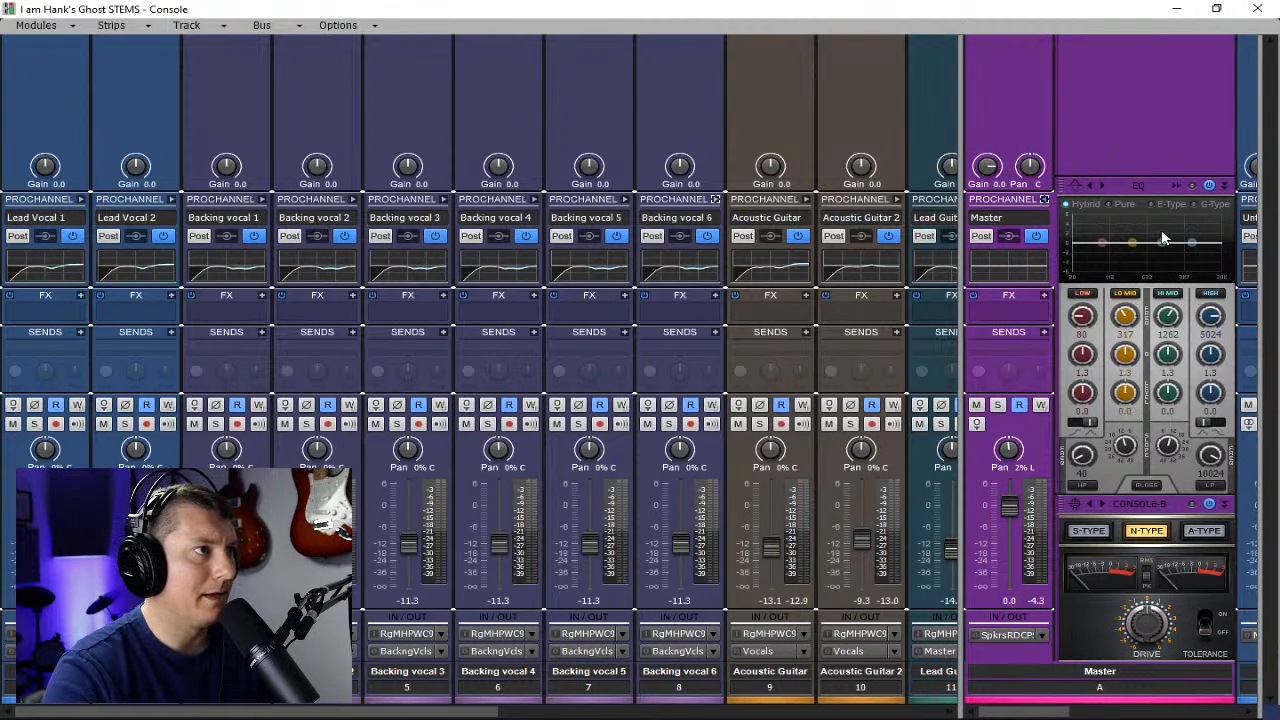
pyautogui.click(1087, 484)
pyautogui.moveTo(1083, 460); pyautogui.dragTo(1083, 476)
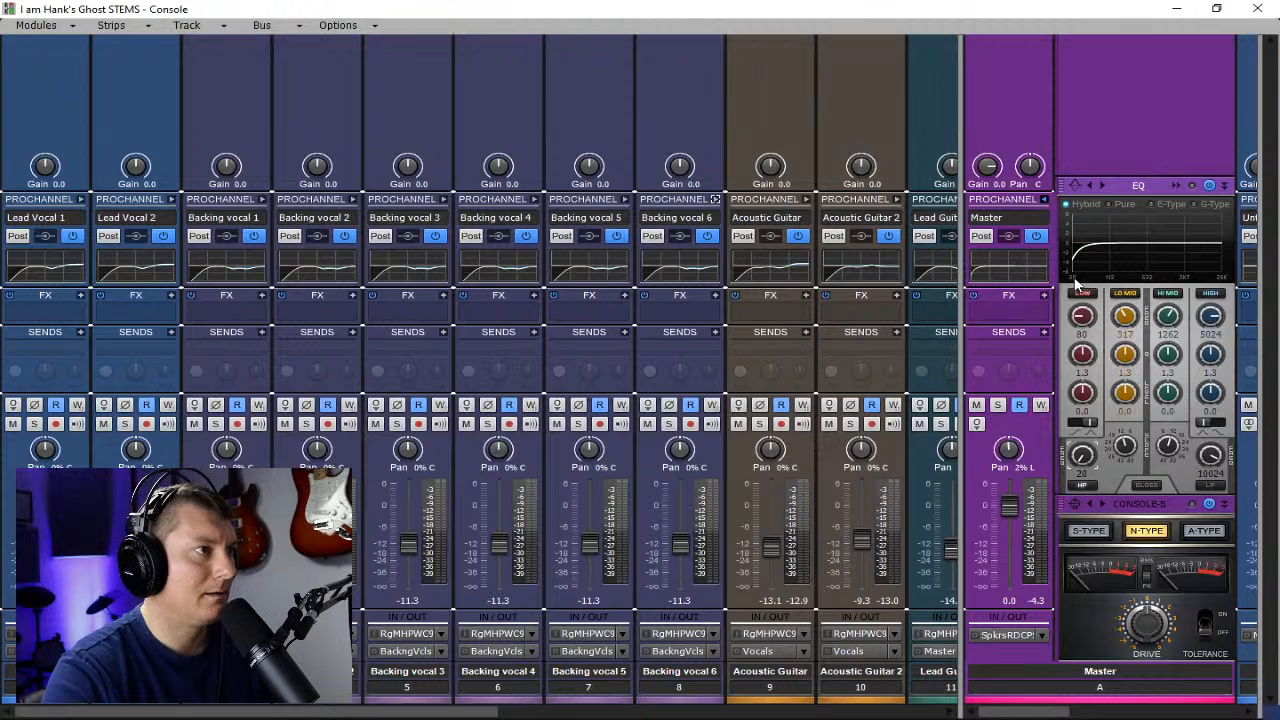
# - Set the Master EQ's Lo Mid gain to -1.0 dB, try a slight High band boost of about 1.0 dB, and collapse the ProChannel
pyautogui.moveTo(1133, 396); pyautogui.dragTo(1133, 406)
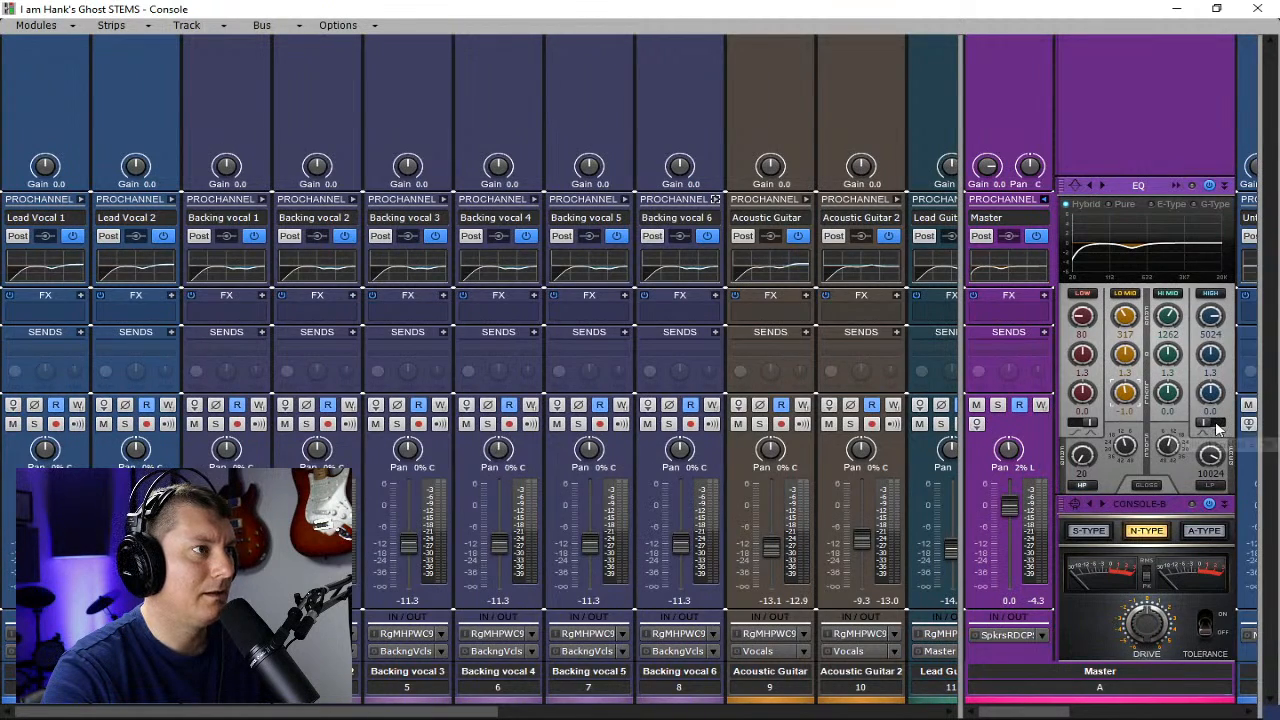
pyautogui.moveTo(1210, 393); pyautogui.dragTo(1210, 316)
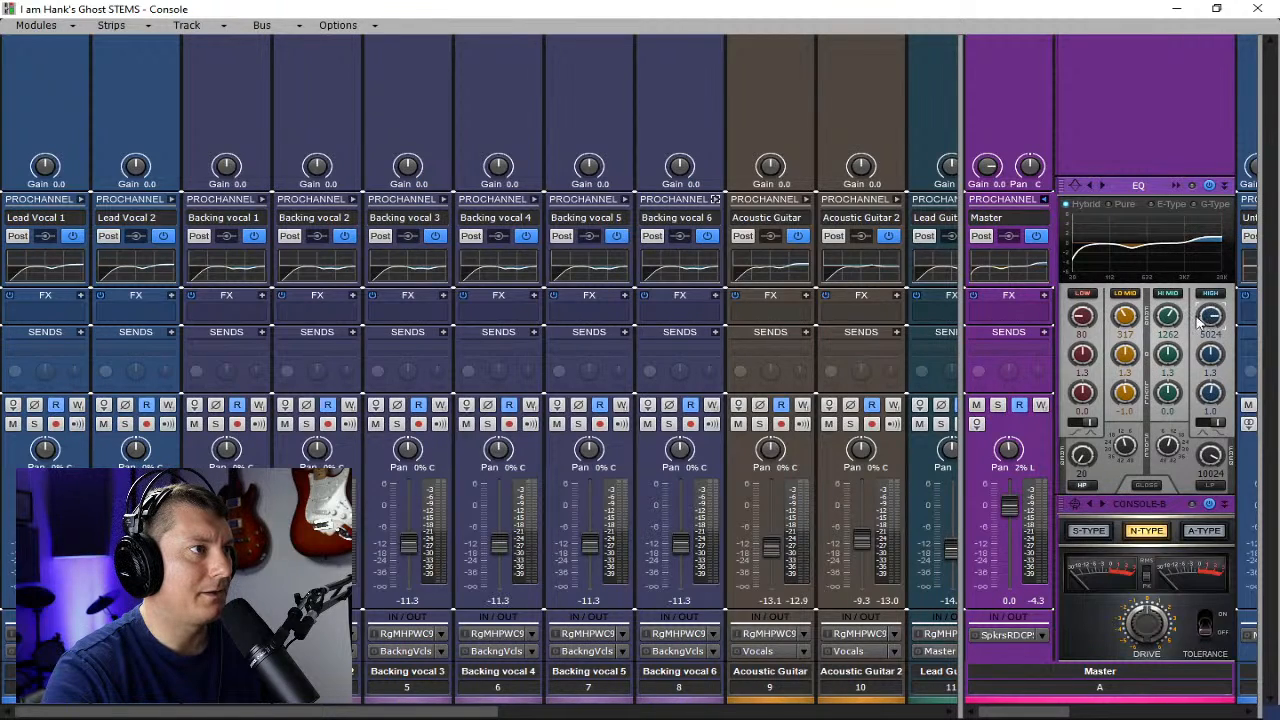
pyautogui.click(1045, 199)
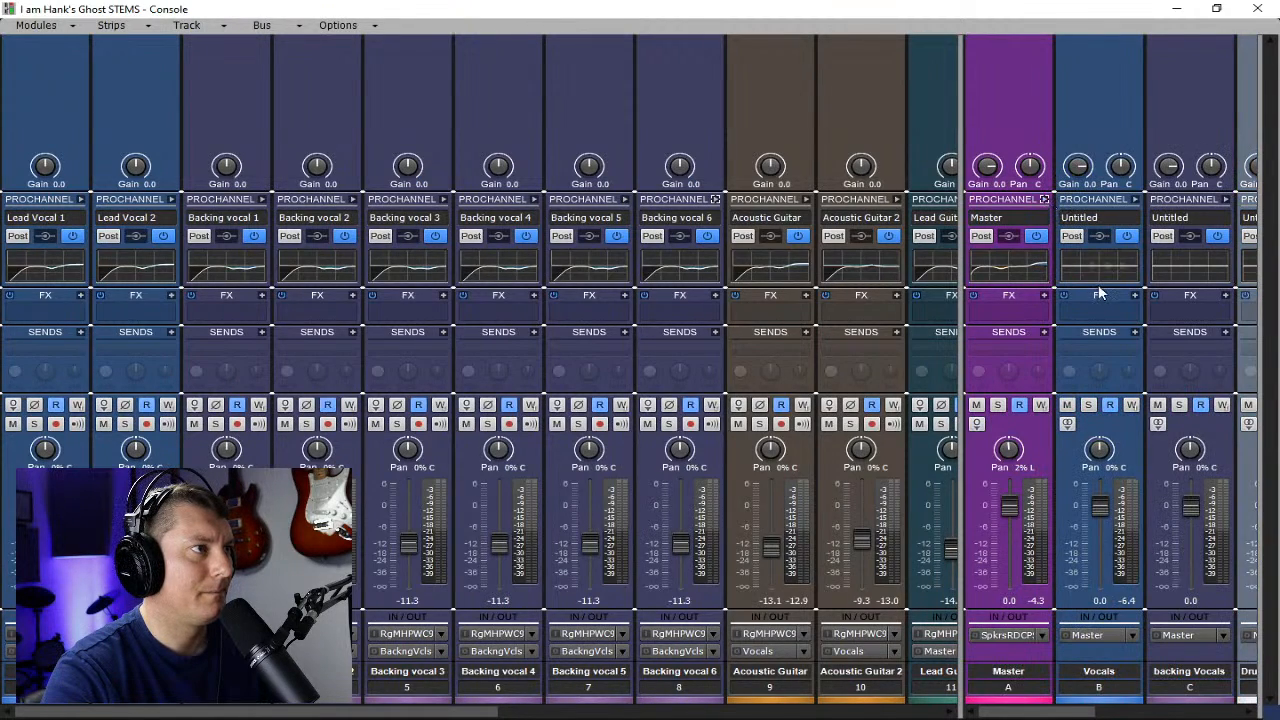
pyautogui.click(1045, 199)
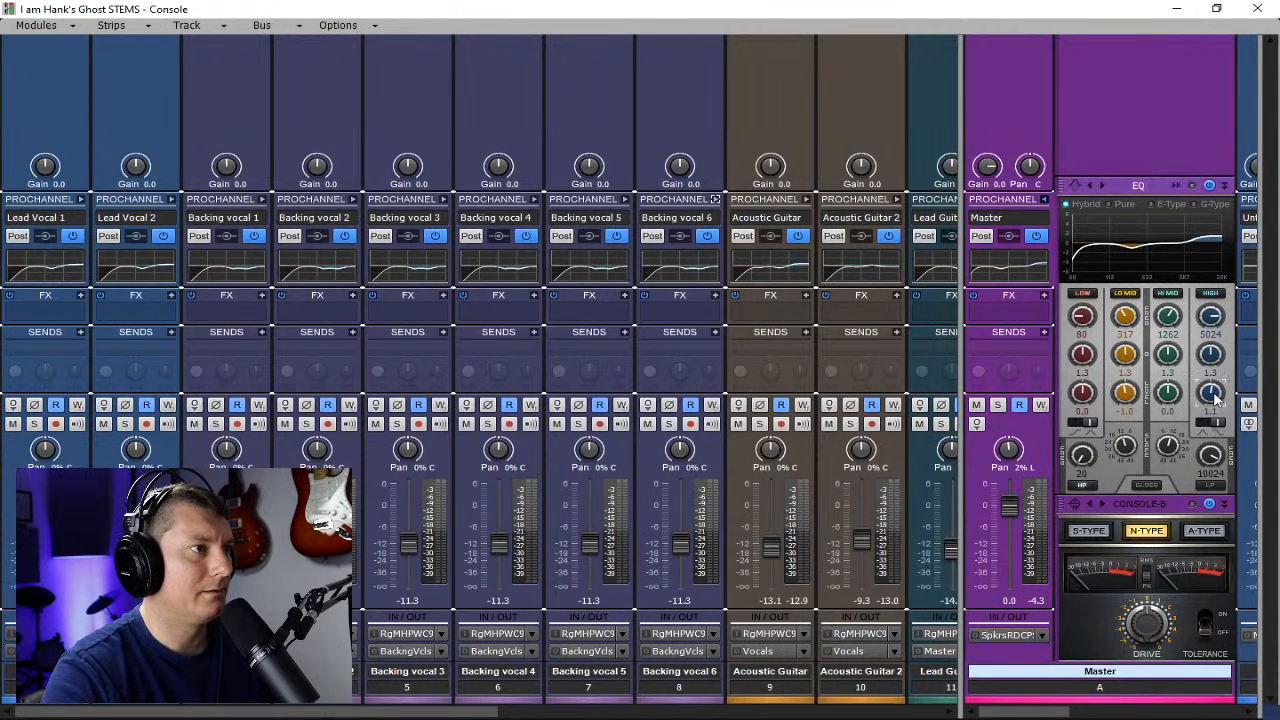
pyautogui.click(1045, 199)
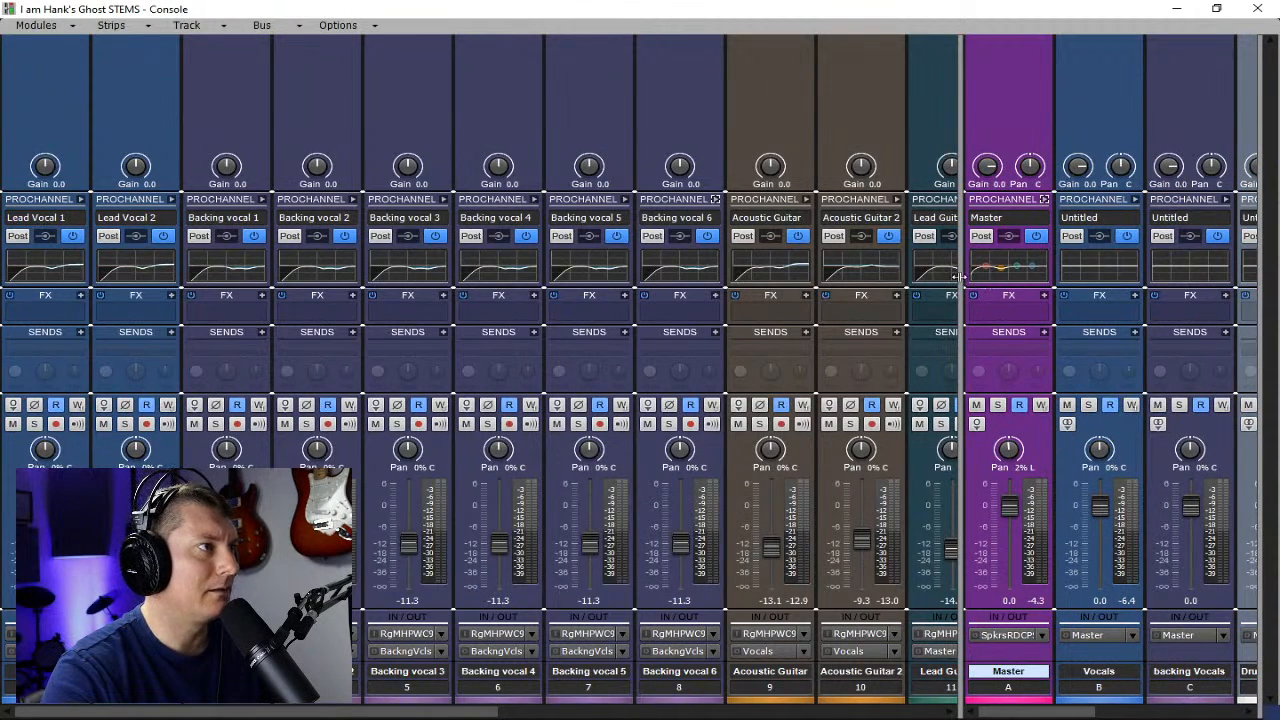
# - Reveal all buses and enable the high-pass filter on the Vocals bus at 40 Hz and on the backing Vocals and Drum Bus Comp buses
pyautogui.moveTo(962, 280); pyautogui.dragTo(929, 277)
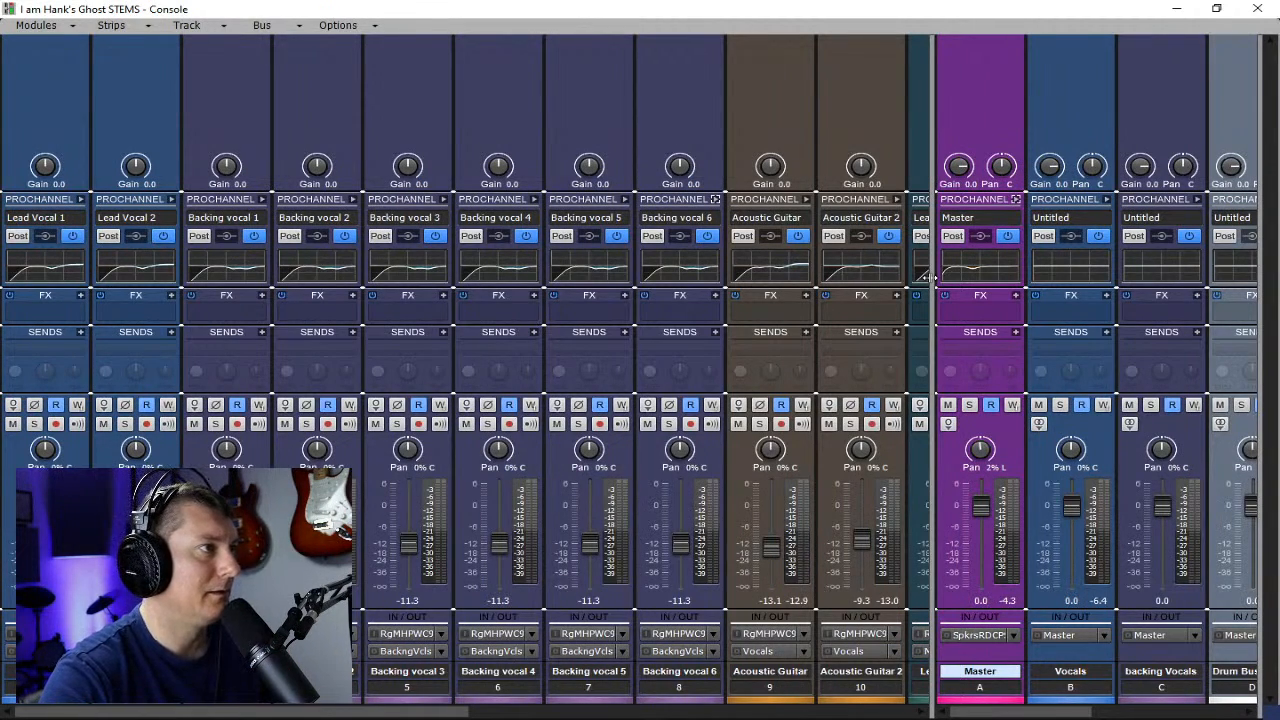
pyautogui.moveTo(930, 277); pyautogui.dragTo(537, 292)
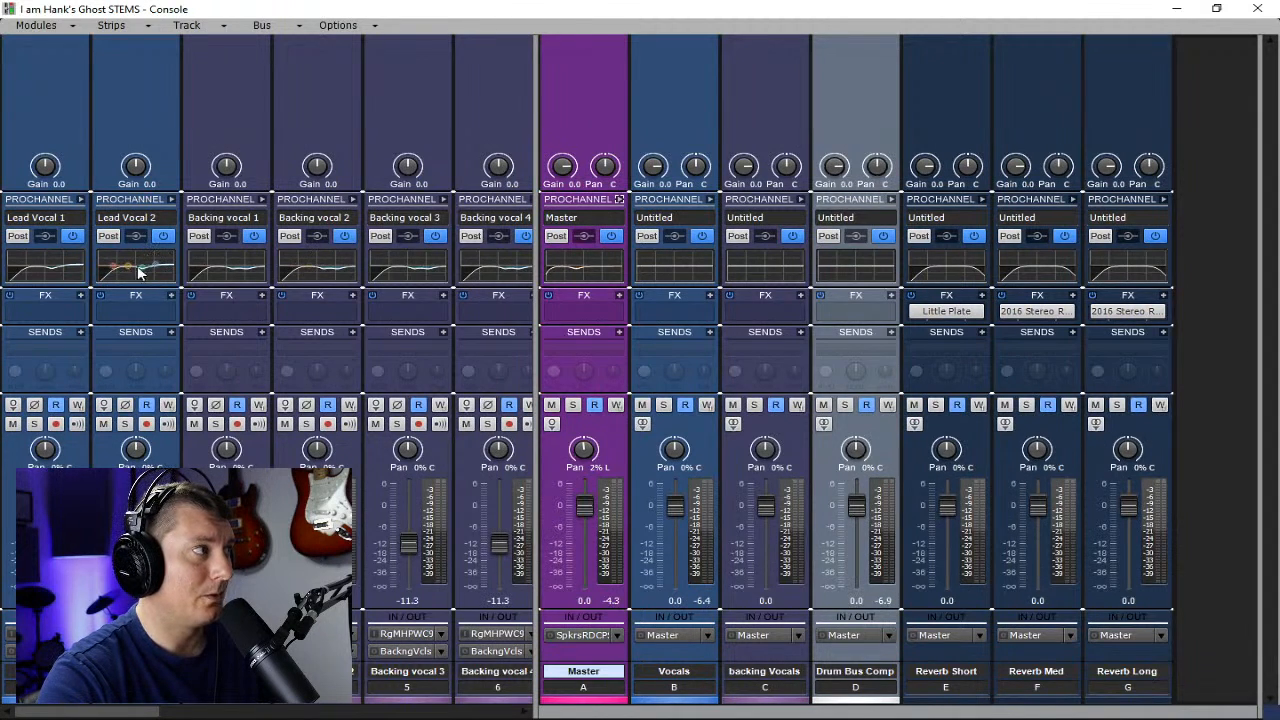
pyautogui.click(714, 199)
pyautogui.click(749, 485)
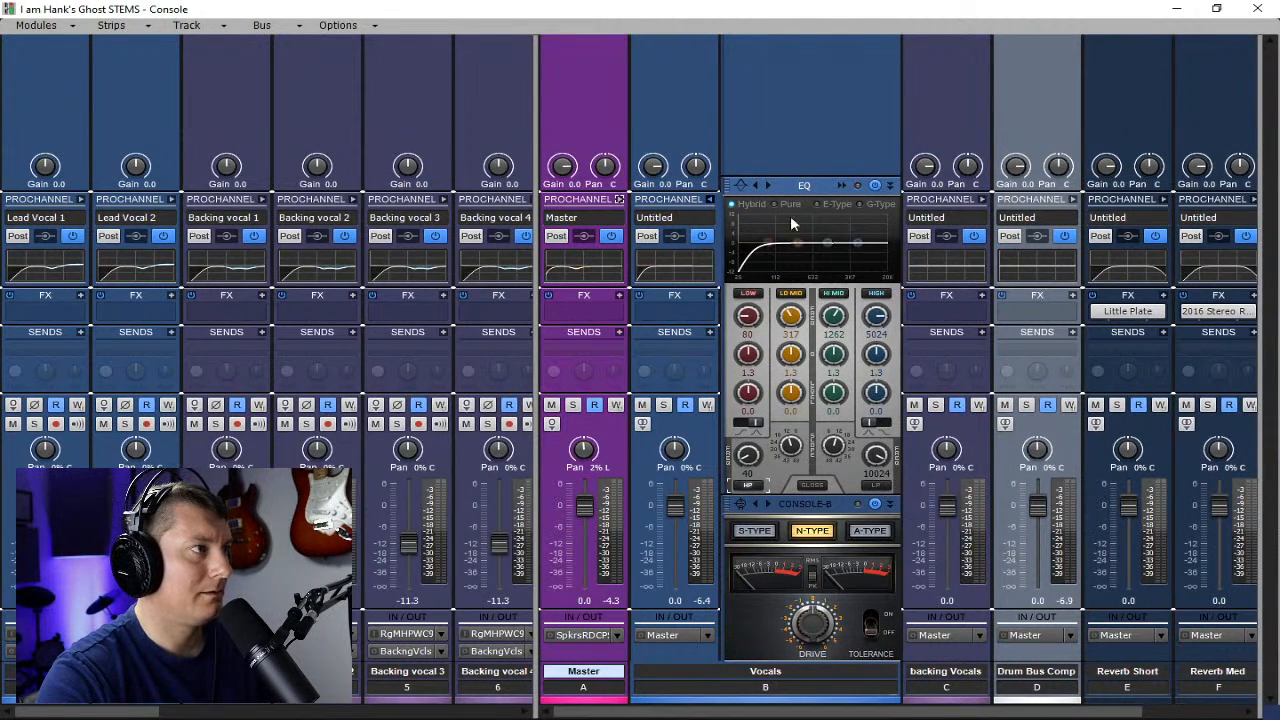
pyautogui.click(714, 199)
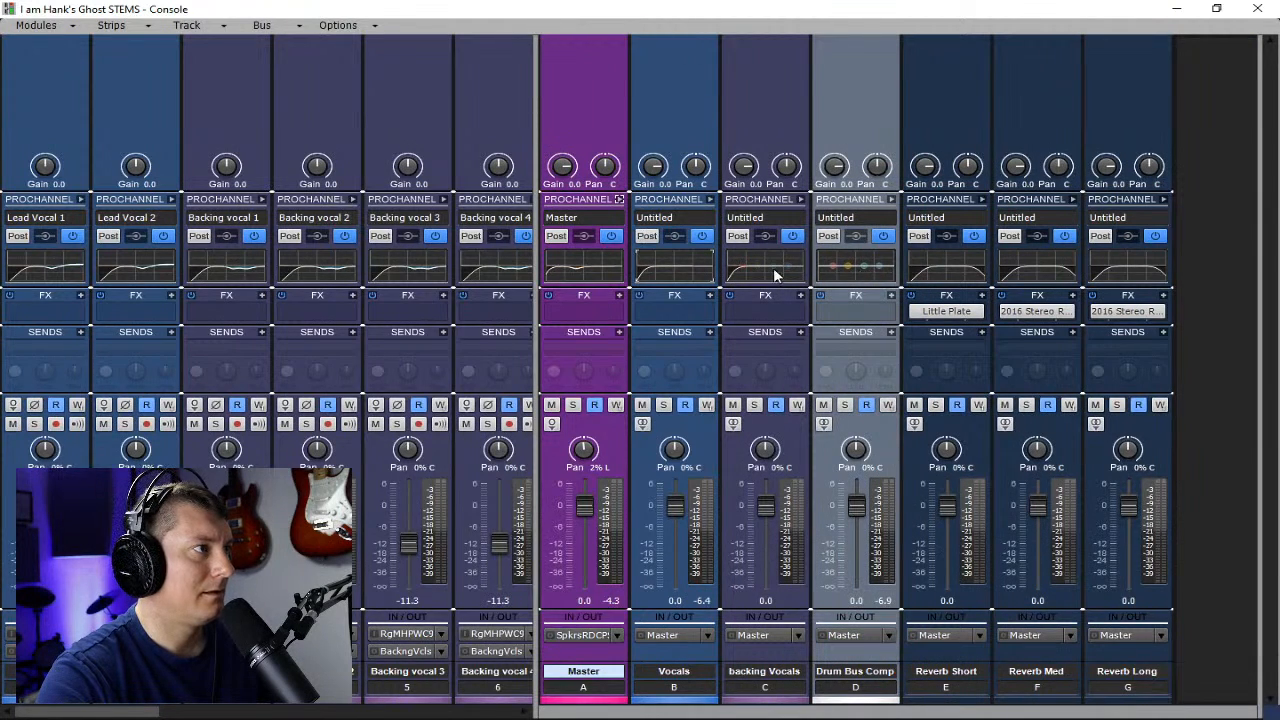
pyautogui.moveTo(773, 267); pyautogui.dragTo(845, 272)
# - Play the mix with the Master bus switched from mono to stereo, and narrow the bus section to reveal both acoustic guitar strips
pyautogui.press('space')
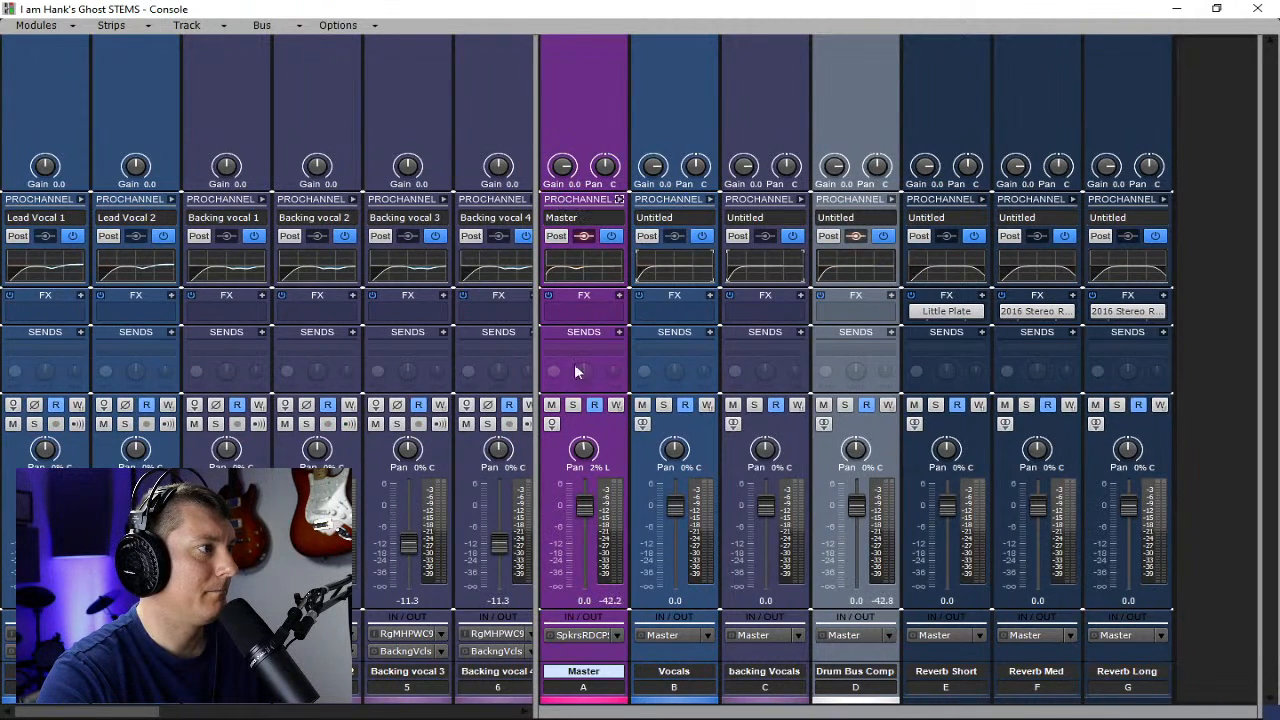
pyautogui.moveTo(537, 318); pyautogui.dragTo(818, 330)
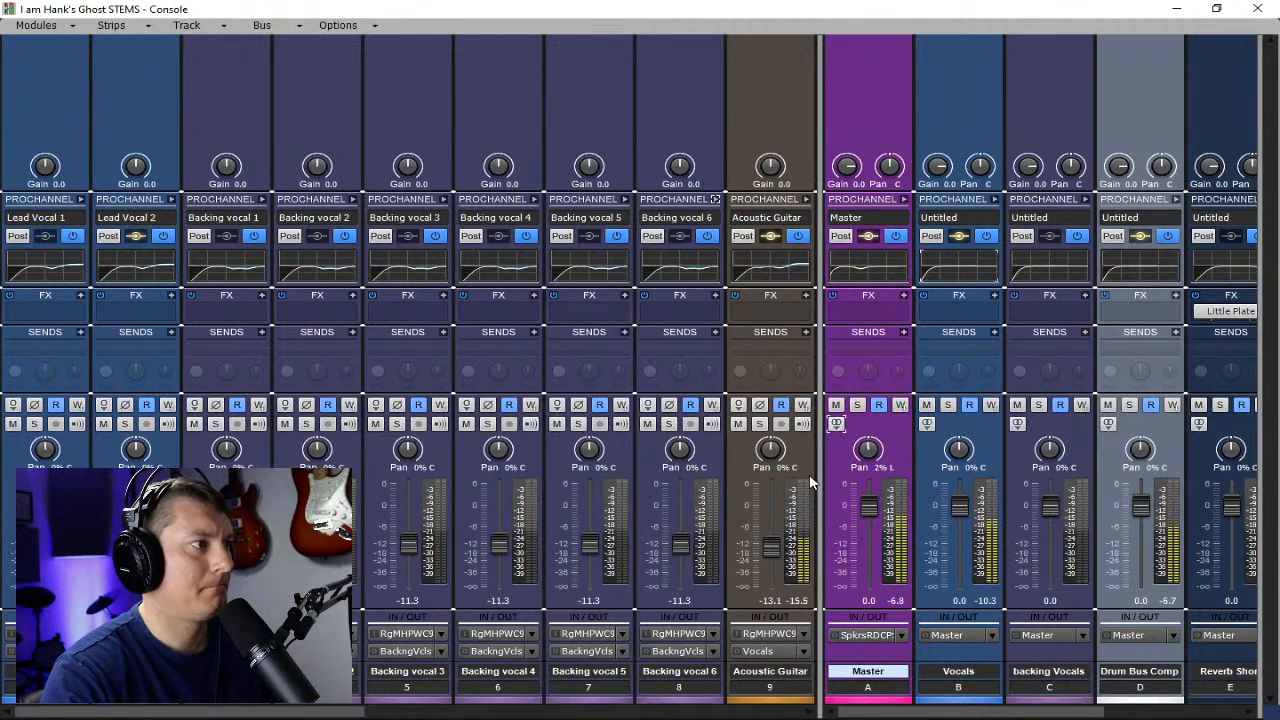
pyautogui.moveTo(818, 502); pyautogui.dragTo(914, 490)
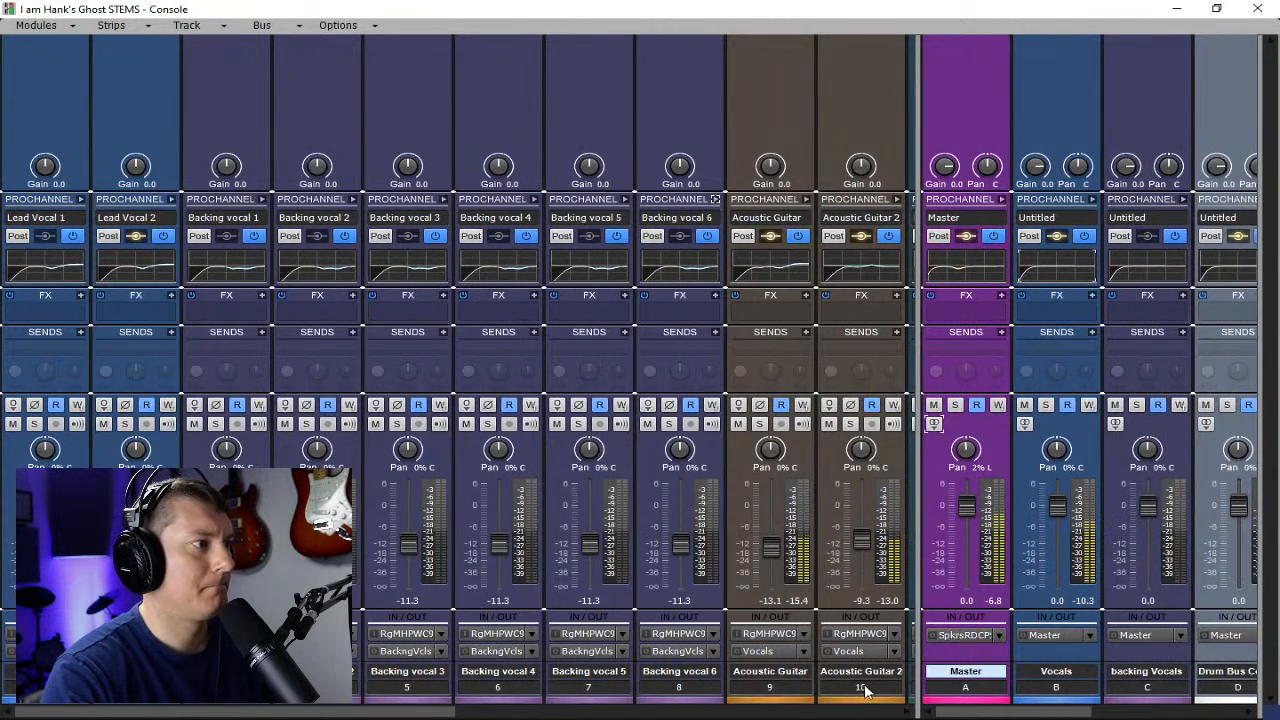
# - Assign the volume faders of Acoustic Guitar and Acoustic Guitar 2 to group A and stop playback
pyautogui.moveTo(862, 688); pyautogui.dragTo(769, 688)
pyautogui.rightClick(781, 572)
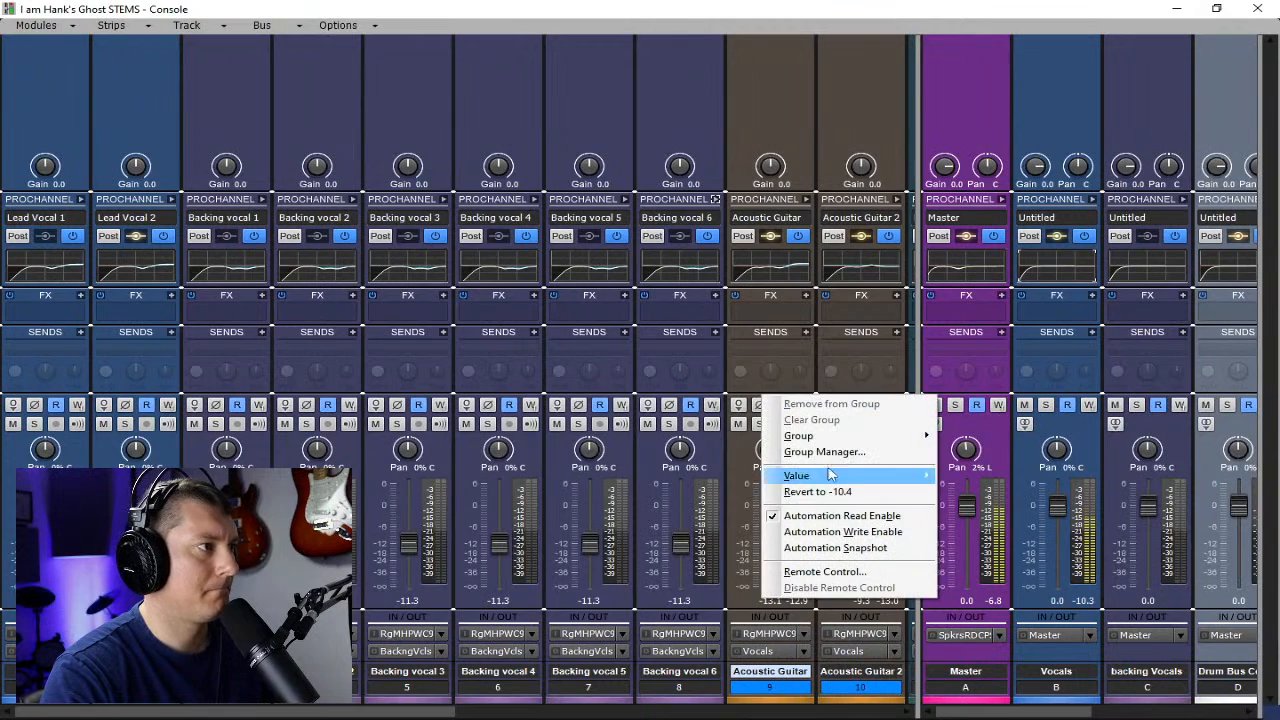
pyautogui.moveTo(833, 444)
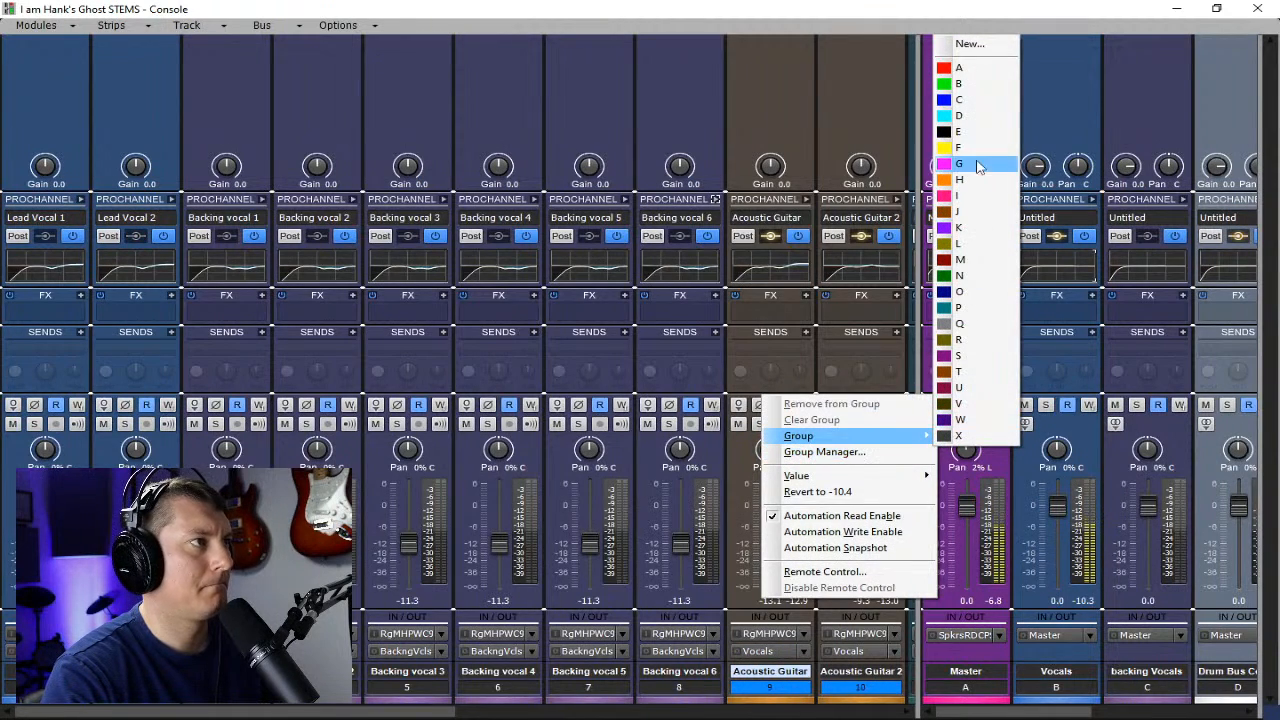
pyautogui.click(960, 68)
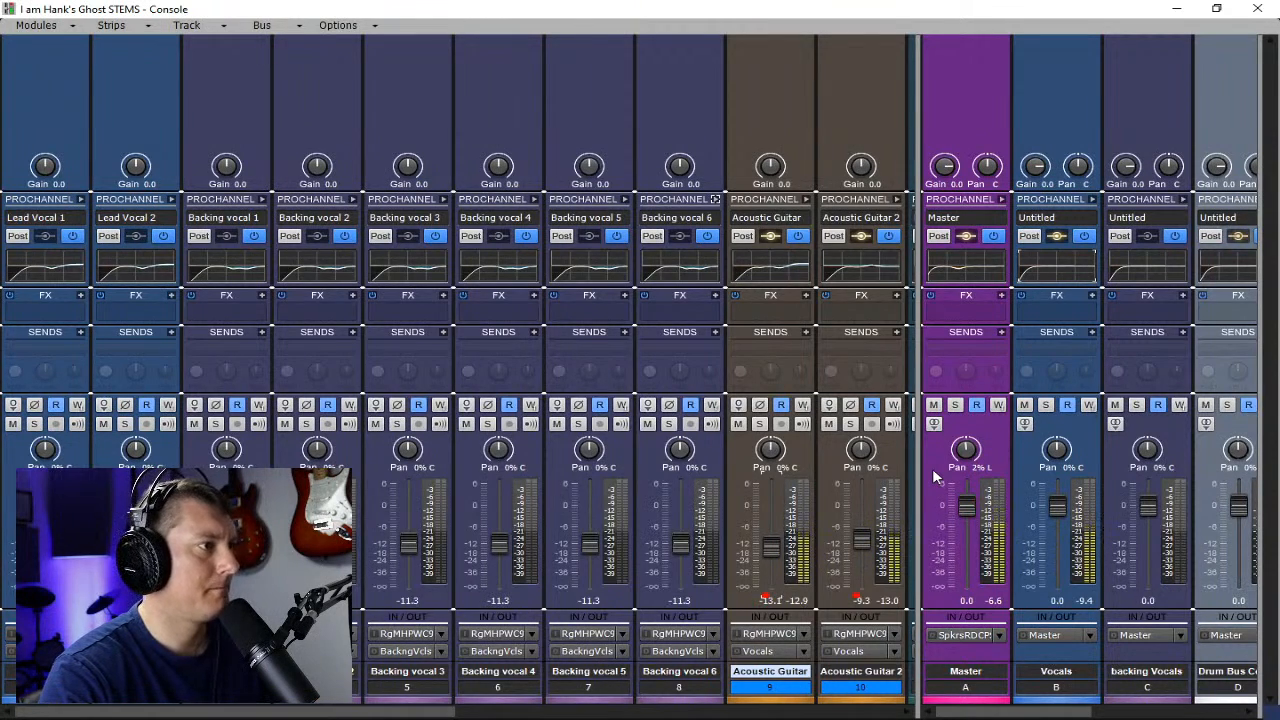
pyautogui.press('space')
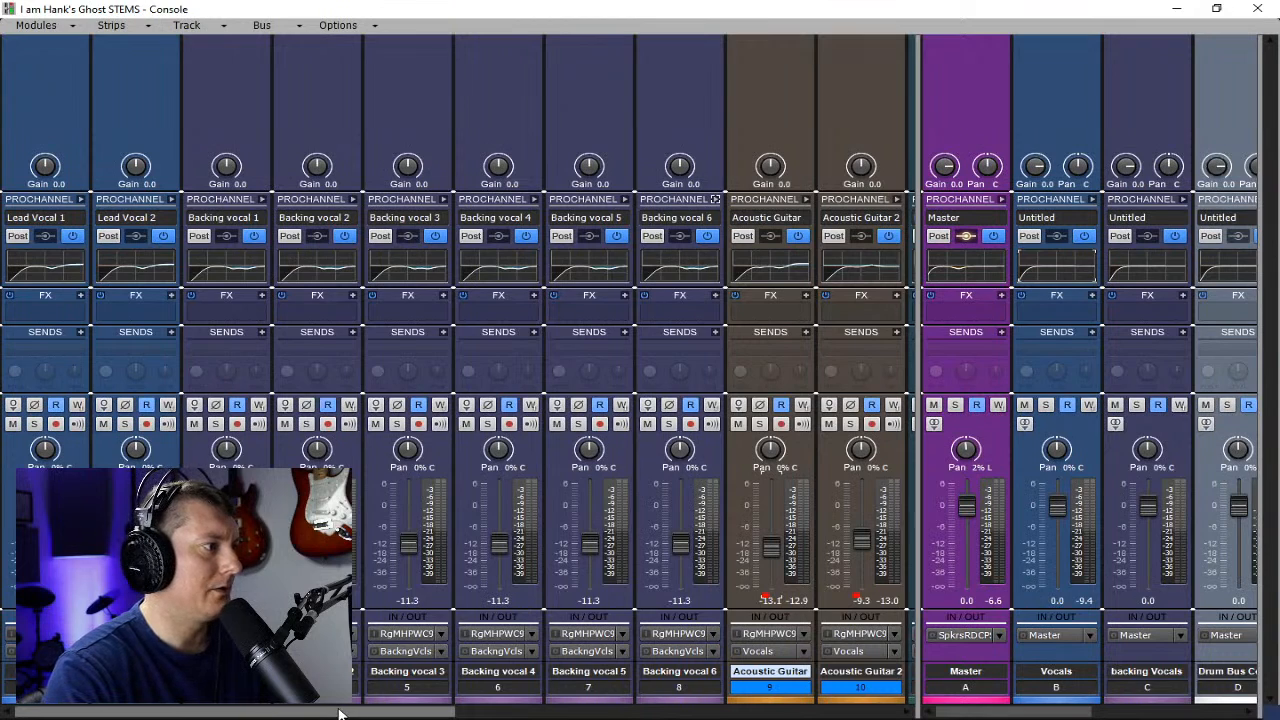
# - Insert a new stereo bus in the console and place it between Drum Bus Comp and Reverb Short
pyautogui.moveTo(337, 713); pyautogui.dragTo(767, 713)
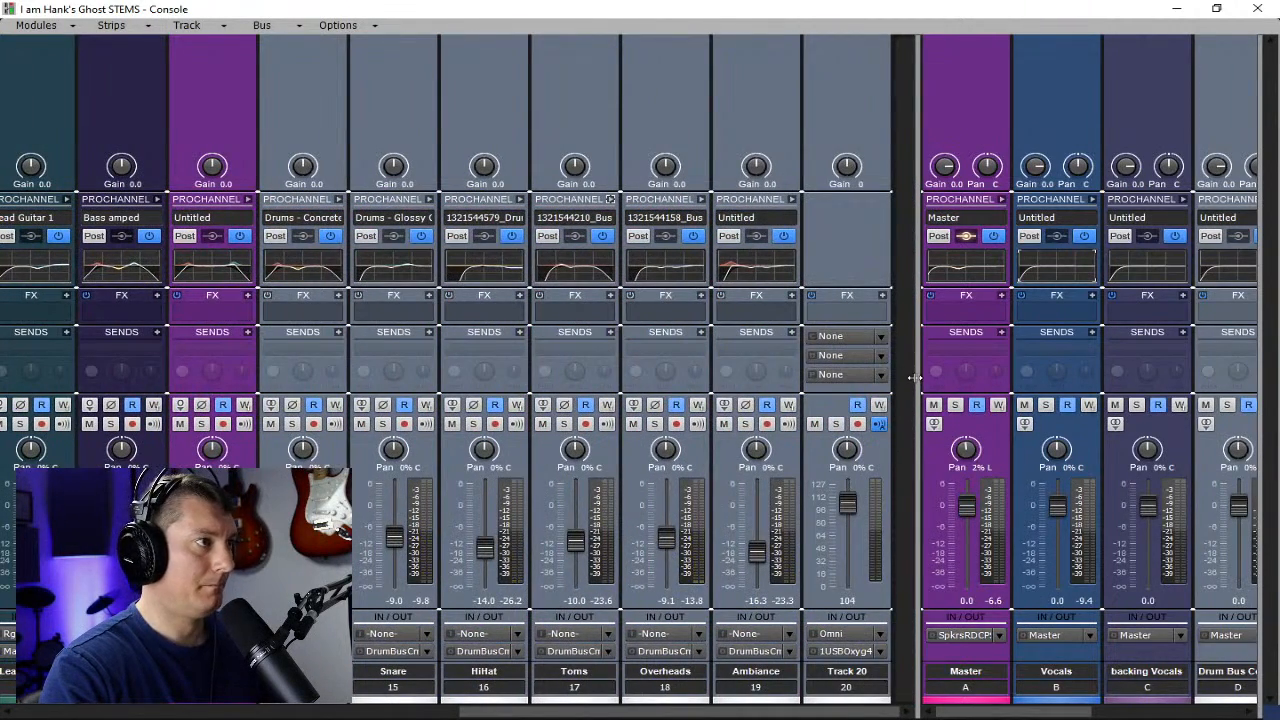
pyautogui.moveTo(914, 377); pyautogui.dragTo(500, 390)
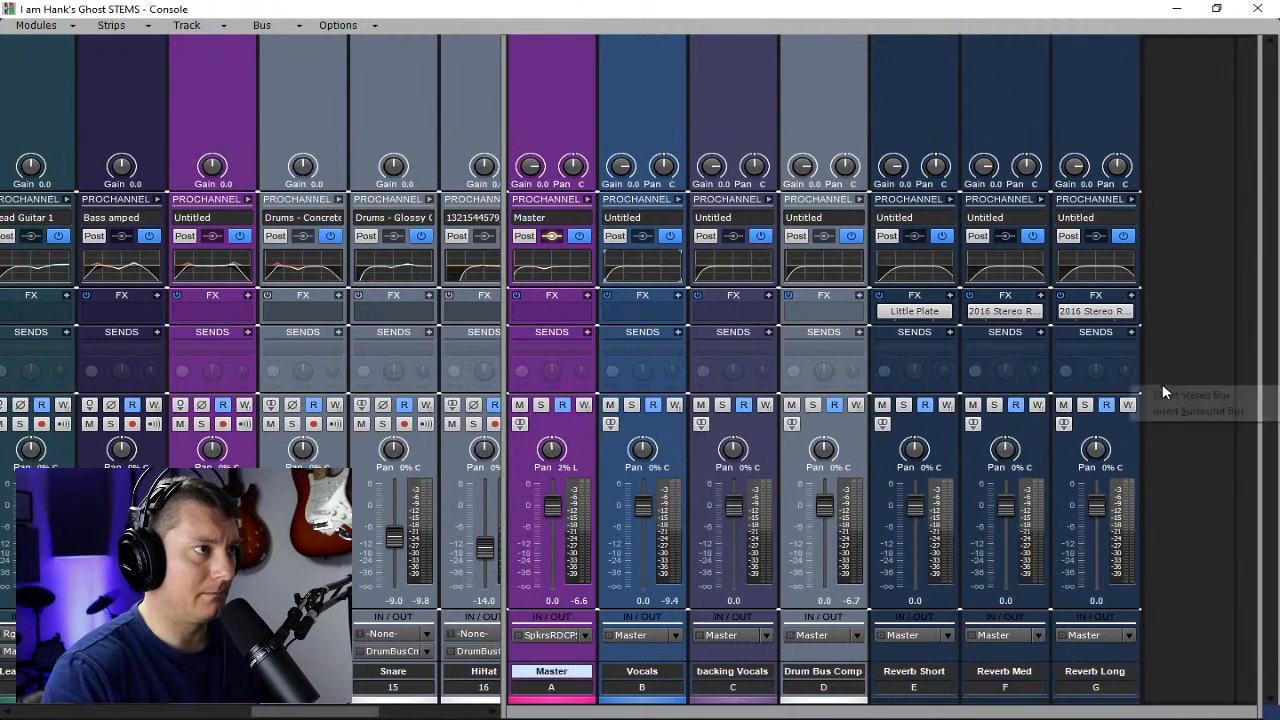
pyautogui.rightClick(1162, 386)
pyautogui.click(1177, 396)
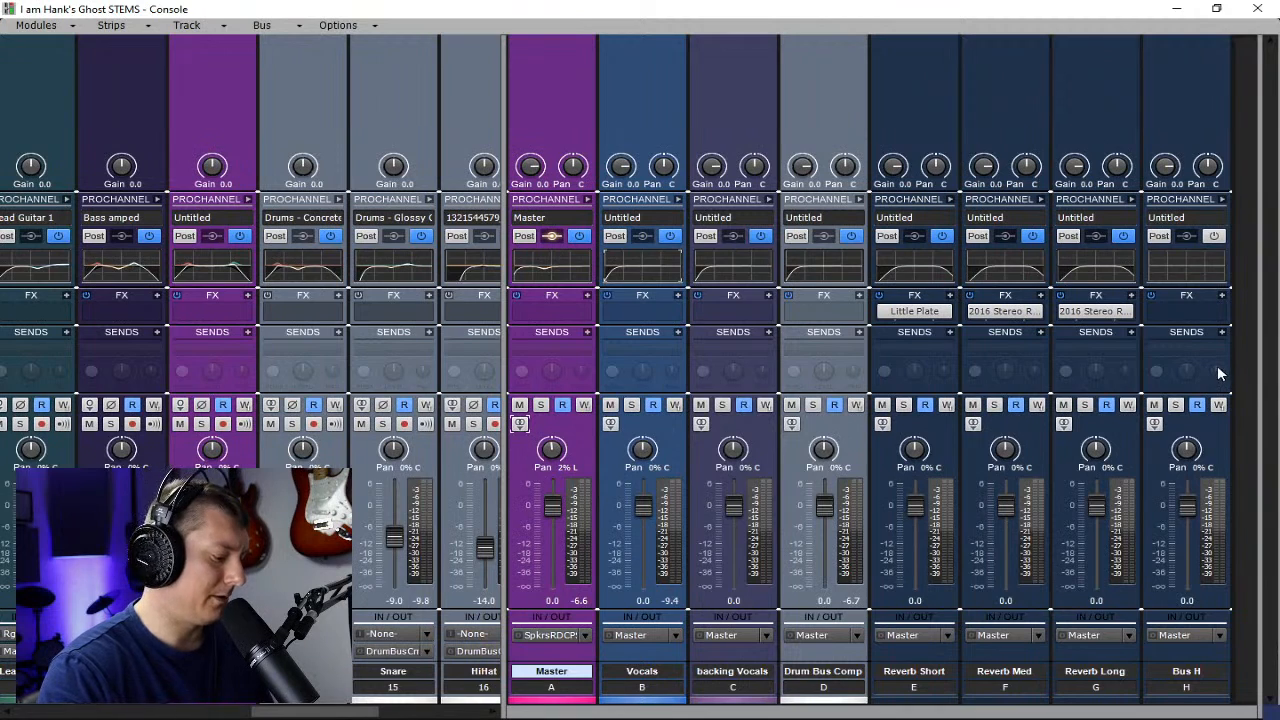
pyautogui.click(1224, 436)
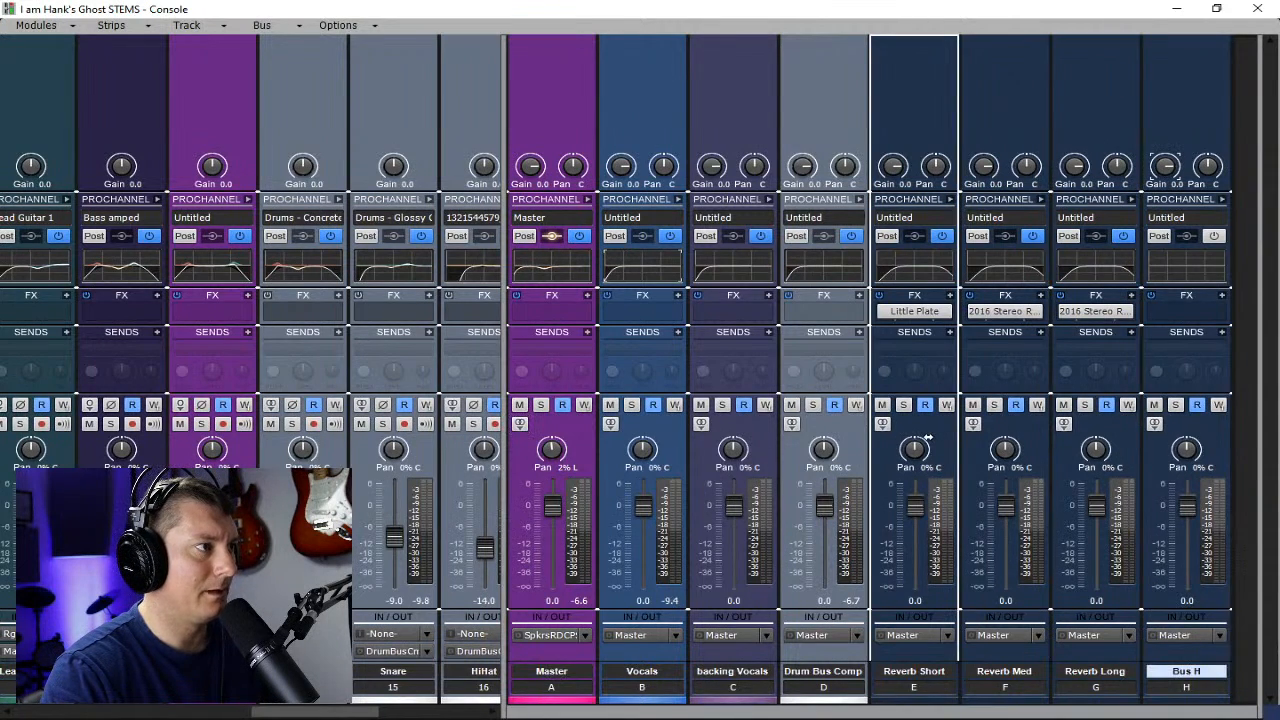
pyautogui.moveTo(928, 440); pyautogui.dragTo(930, 443)
# - Rename the new bus as Drums PC and give it a green strip colour
pyautogui.doubleClick(930, 674)
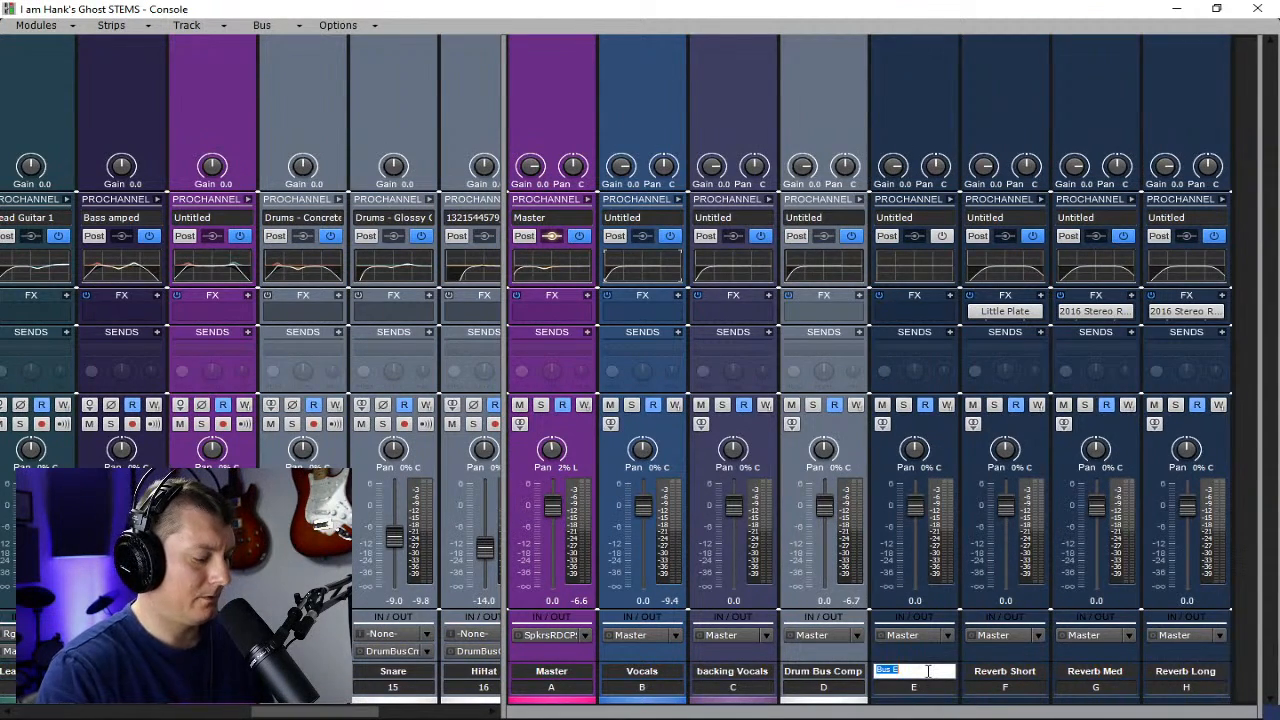
pyautogui.write('Drum')
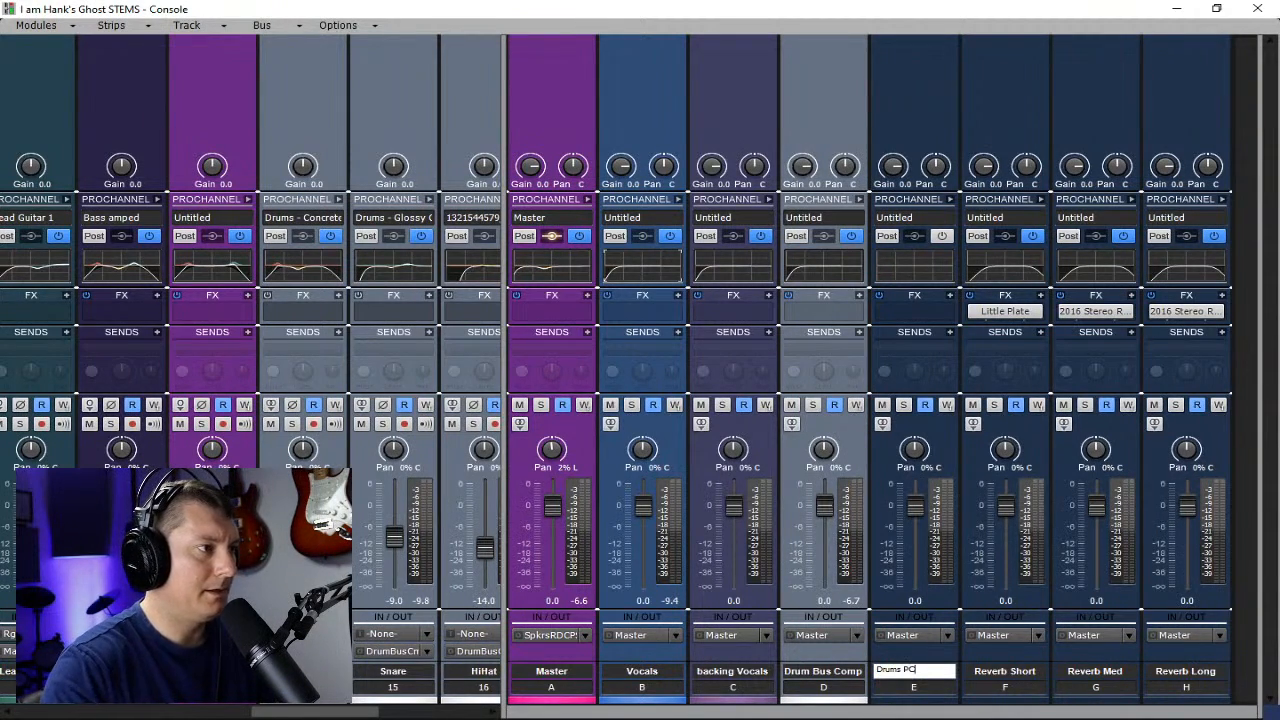
pyautogui.press('Return')
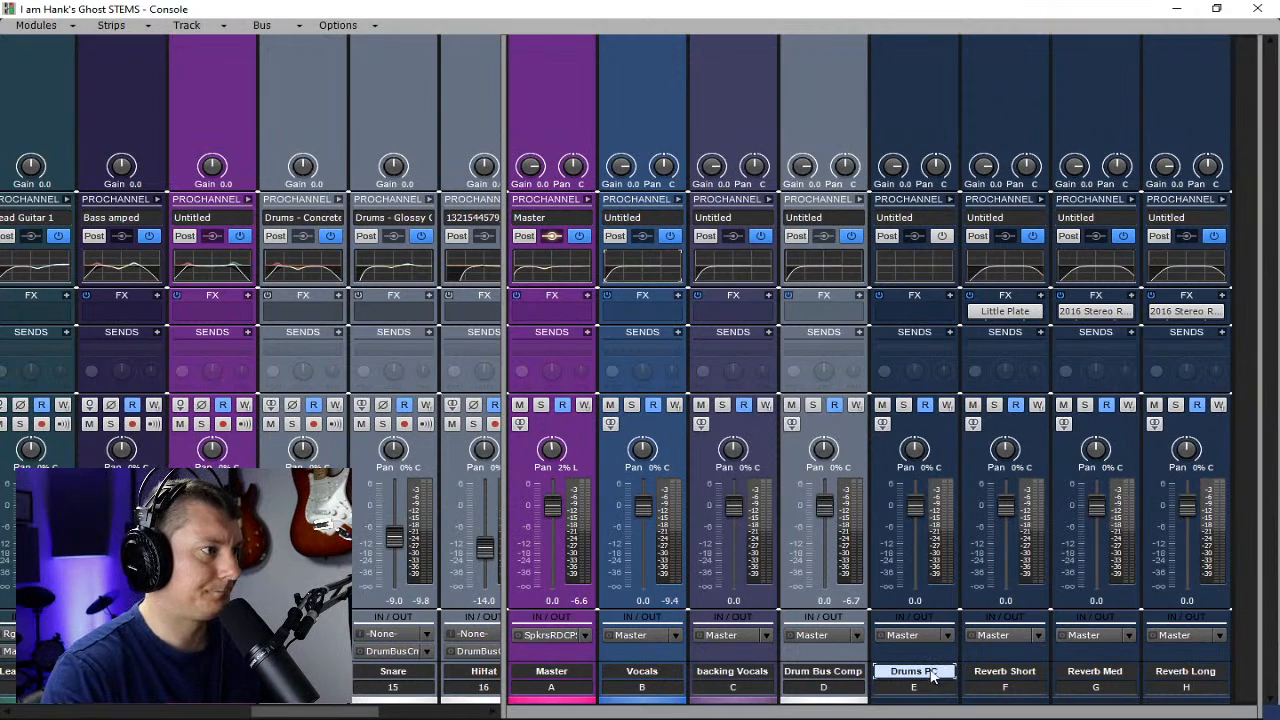
pyautogui.click(931, 703)
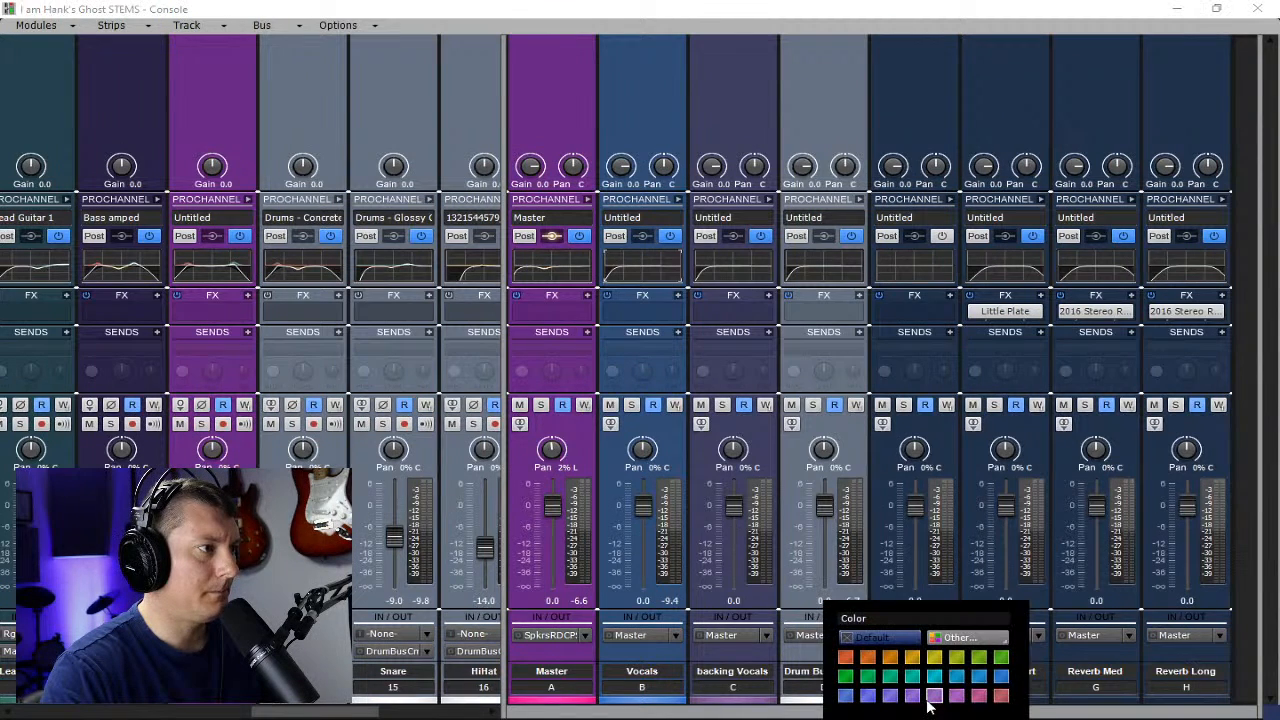
pyautogui.click(980, 677)
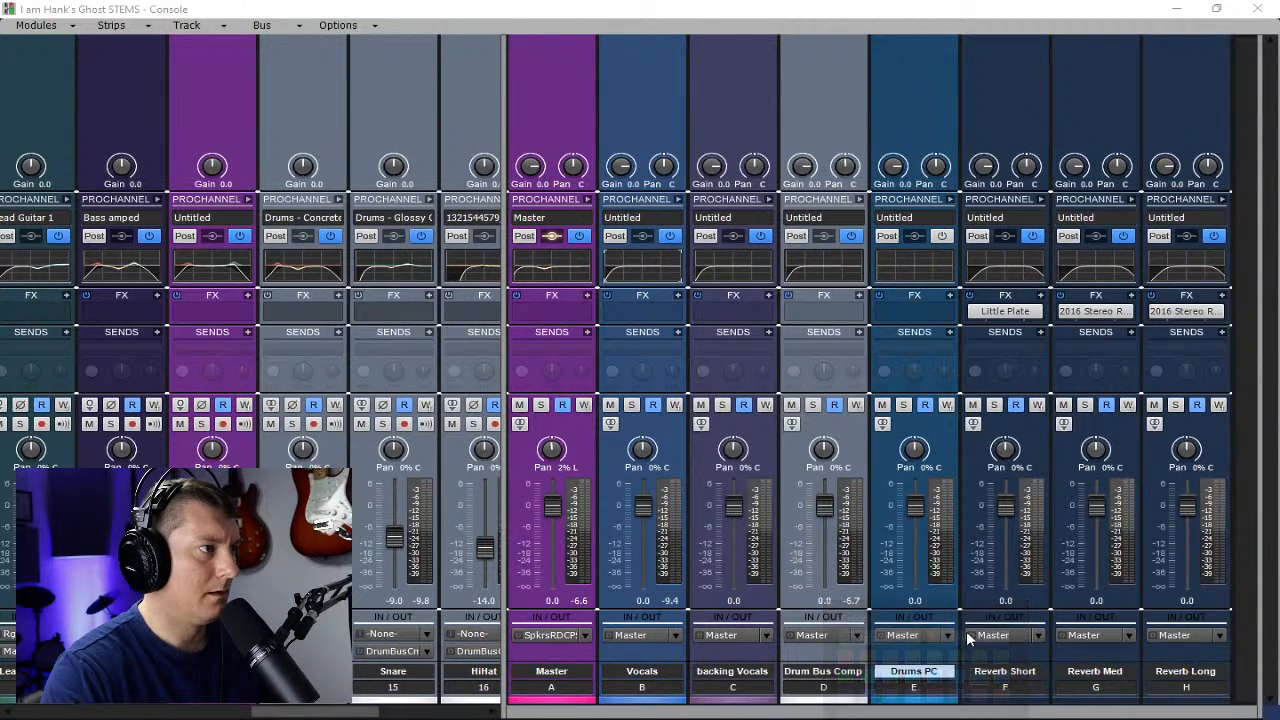
pyautogui.click(932, 702)
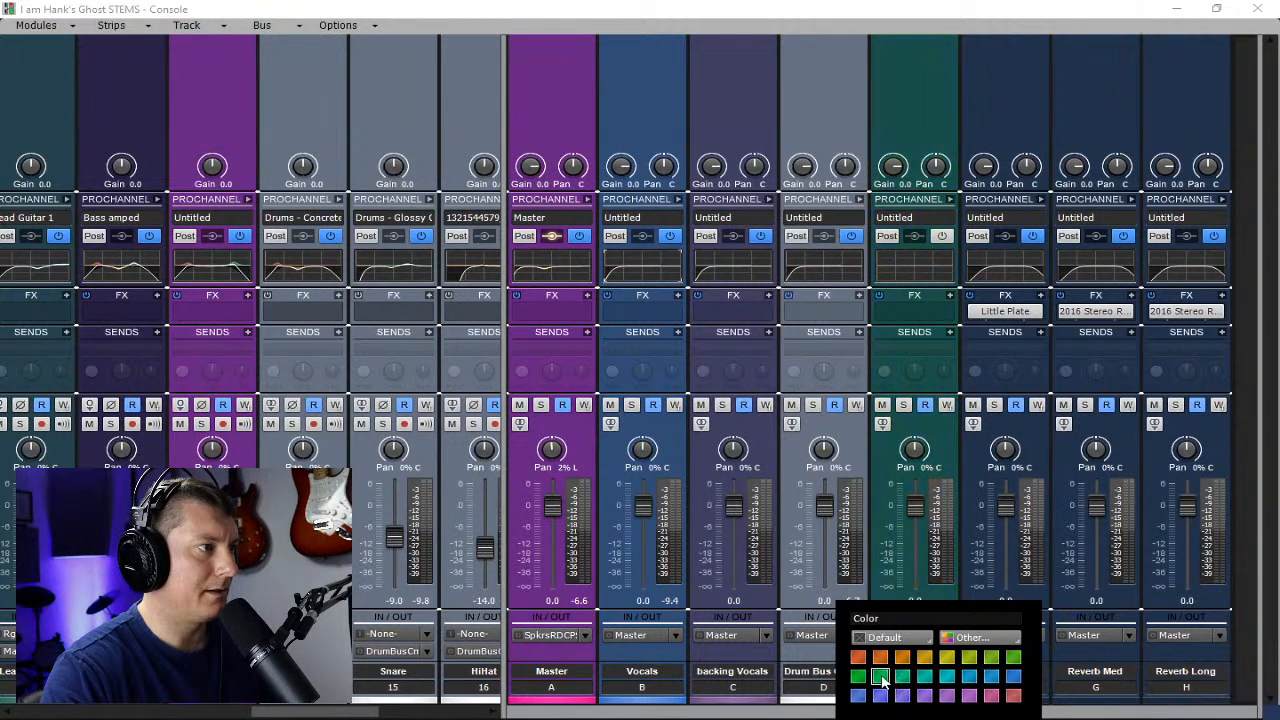
pyautogui.click(880, 678)
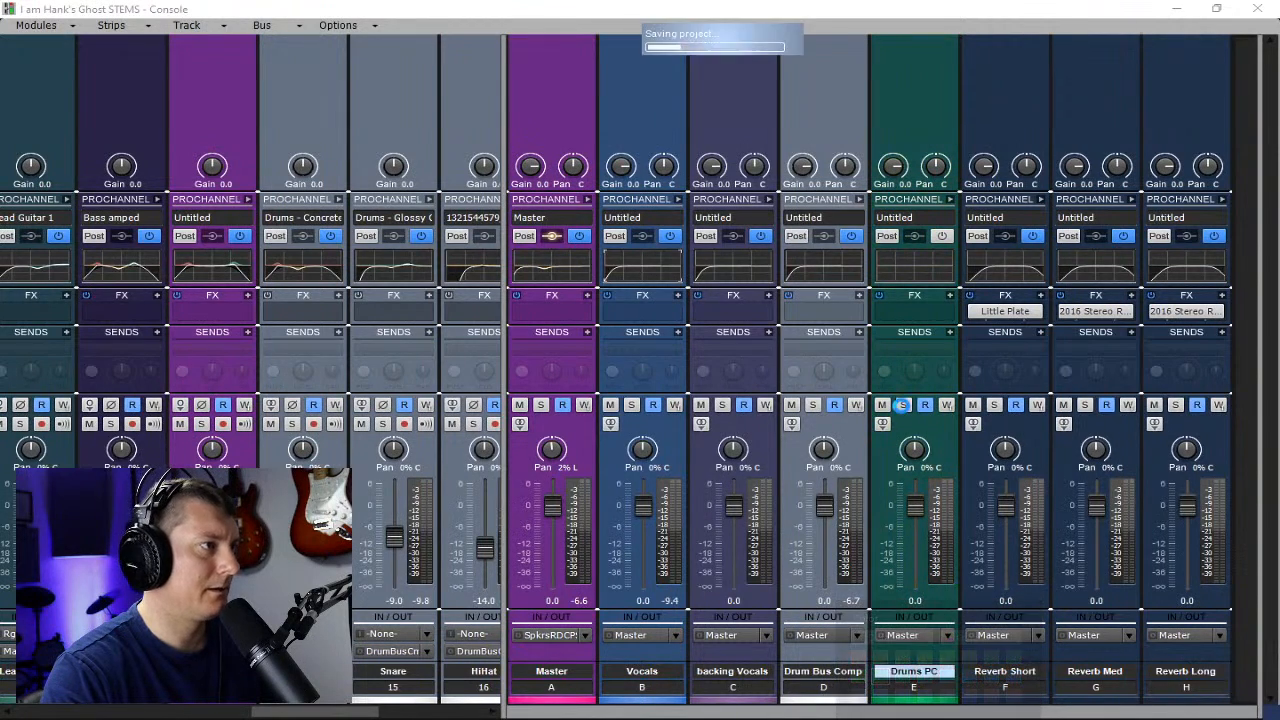
# - Insert the Sonitus:fx Compressor as an audio effect on the Drums PC bus
pyautogui.click(950, 296)
pyautogui.moveTo(796, 316)
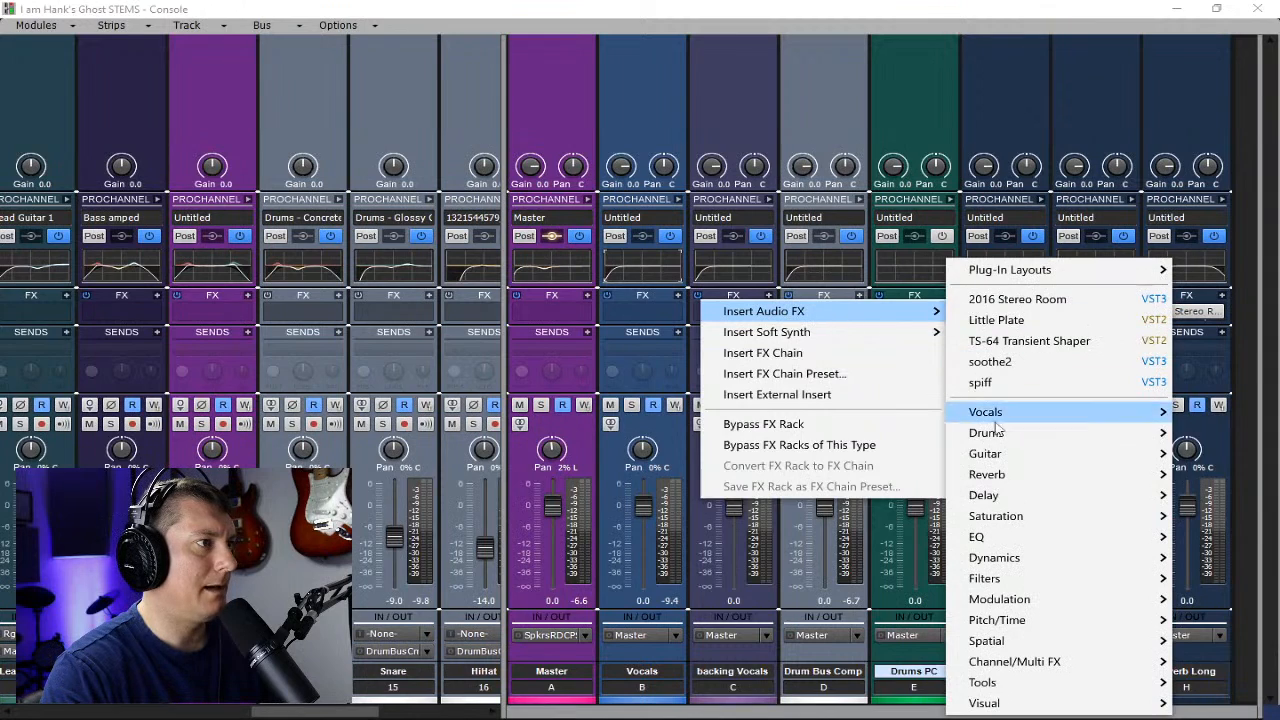
pyautogui.moveTo(1012, 560)
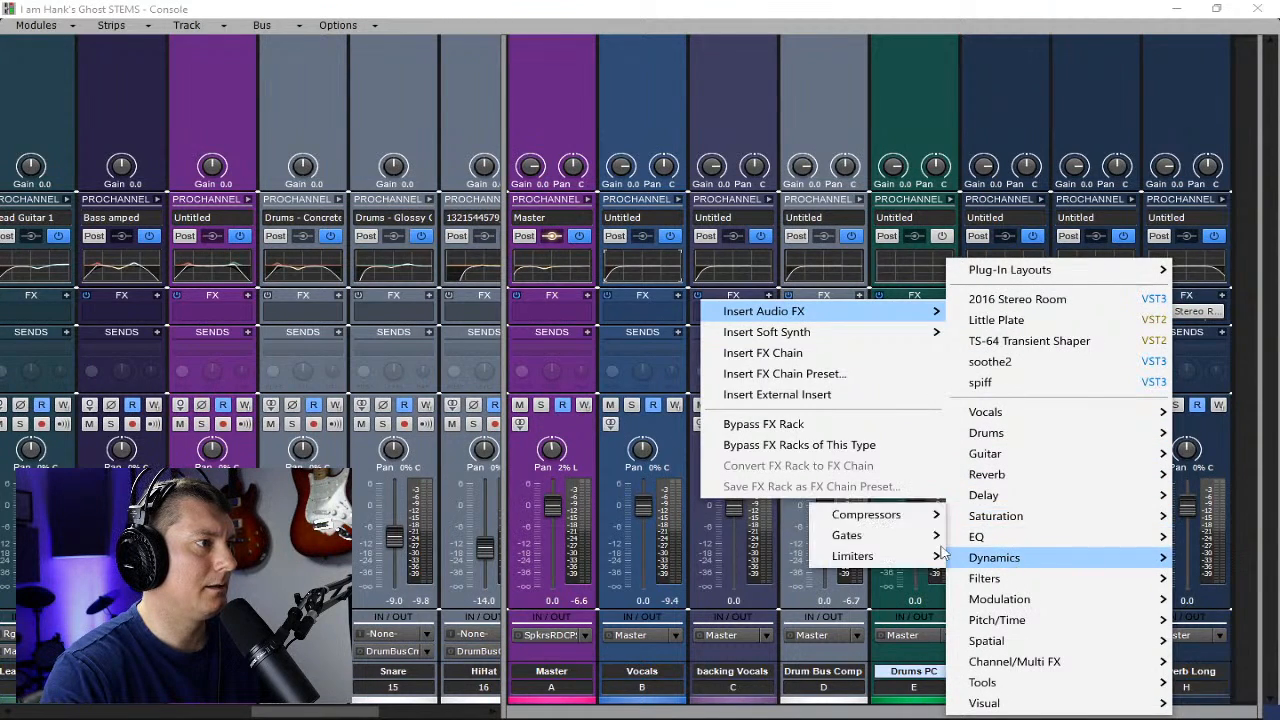
pyautogui.moveTo(904, 526)
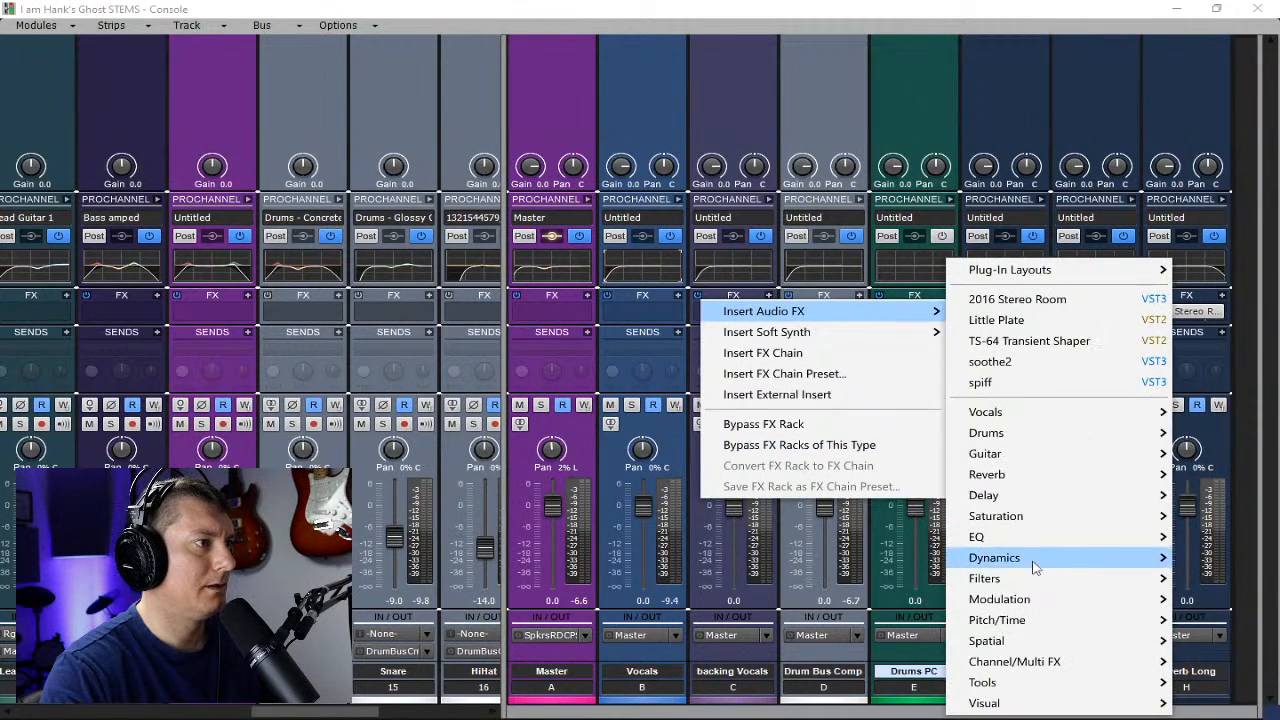
pyautogui.moveTo(1057, 560)
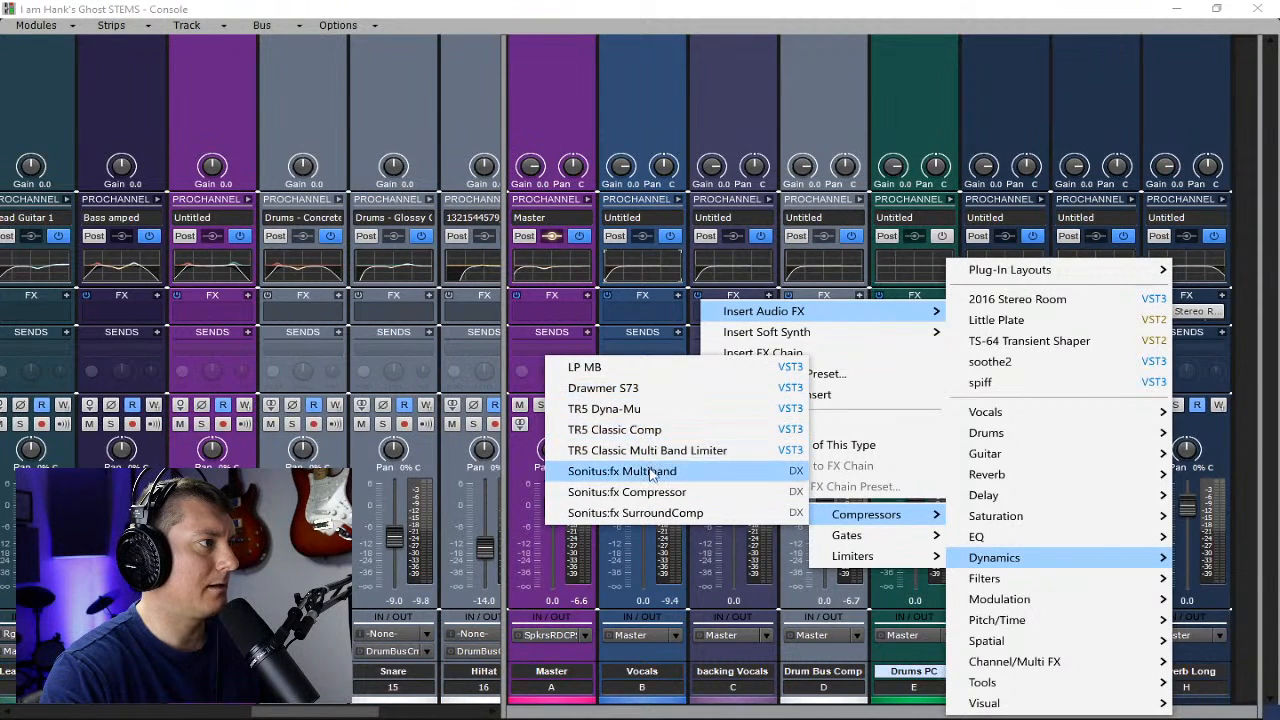
pyautogui.click(620, 491)
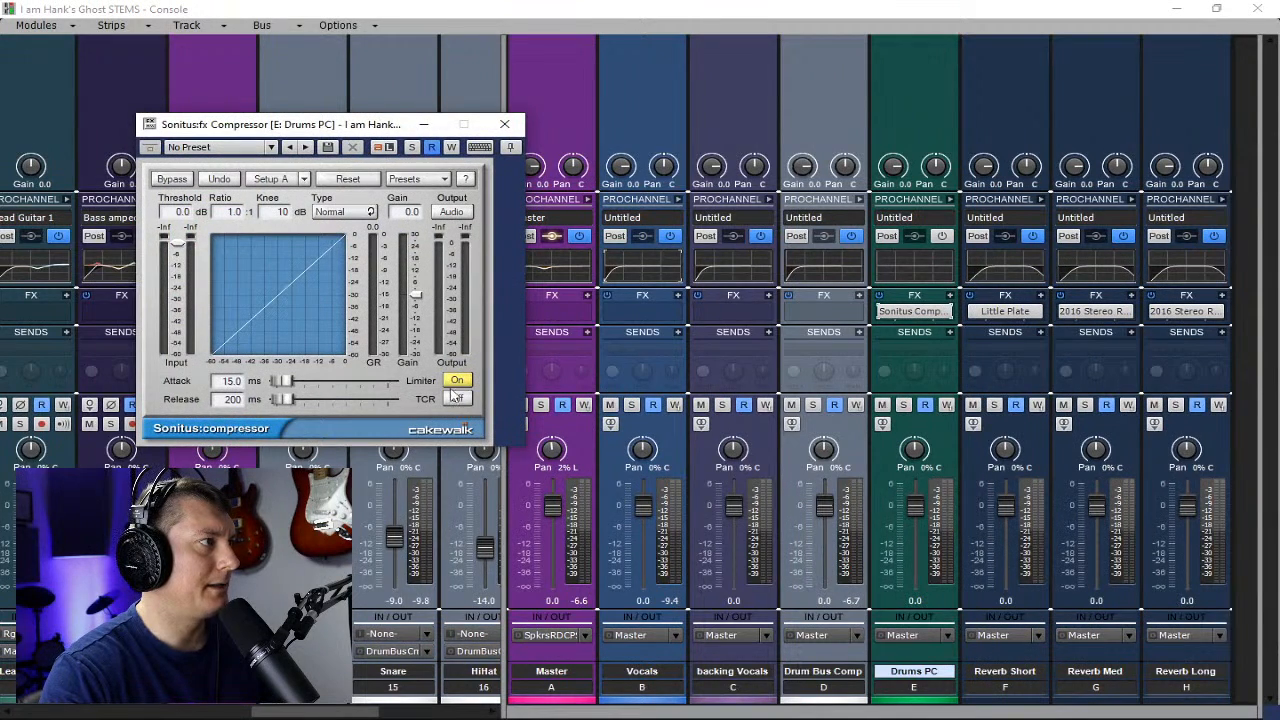
# - Set the Drums PC compressor to a ratio of 14.4:1 and a threshold of -51.4 dB
pyautogui.moveTo(379, 134); pyautogui.dragTo(545, 106)
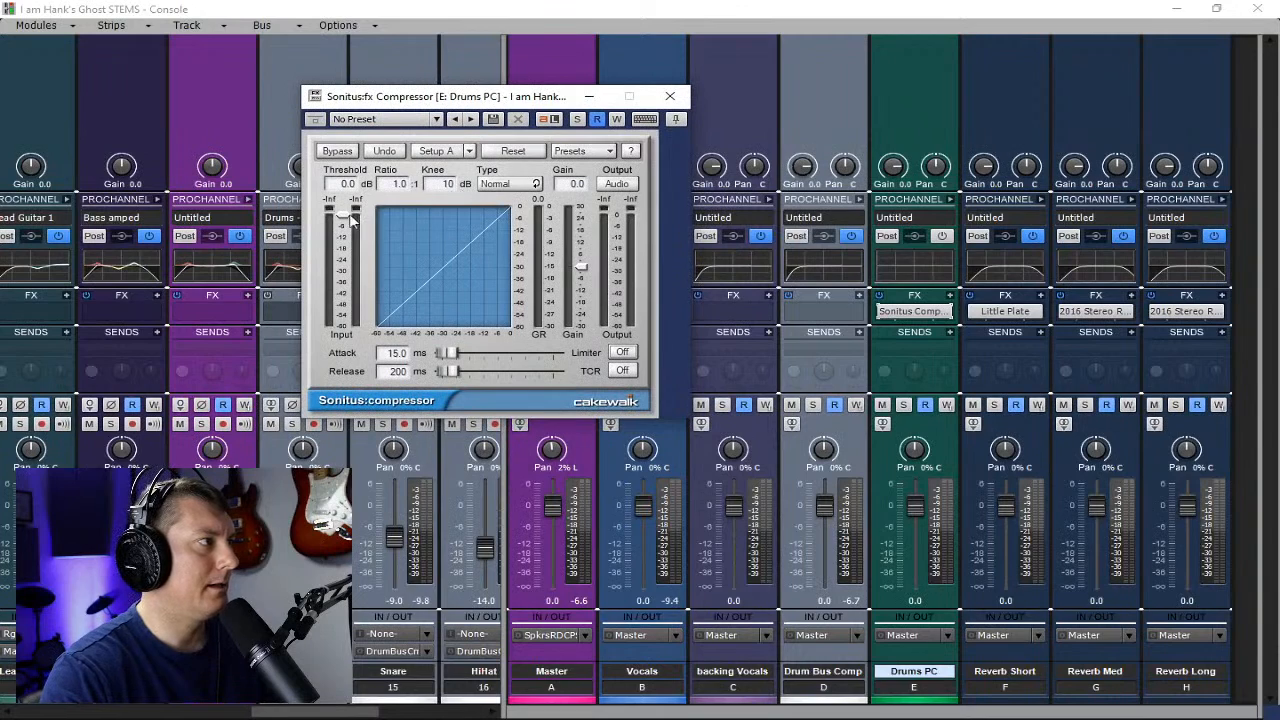
pyautogui.click(398, 186)
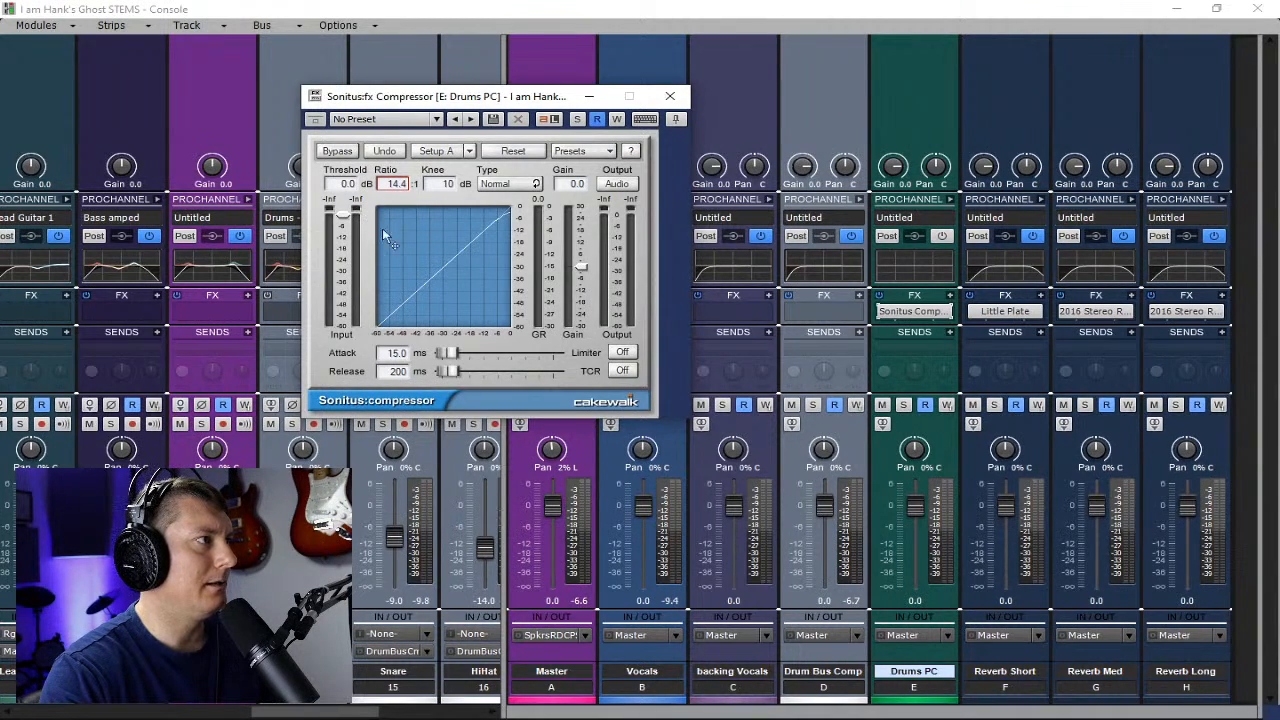
pyautogui.moveTo(356, 216); pyautogui.dragTo(356, 311)
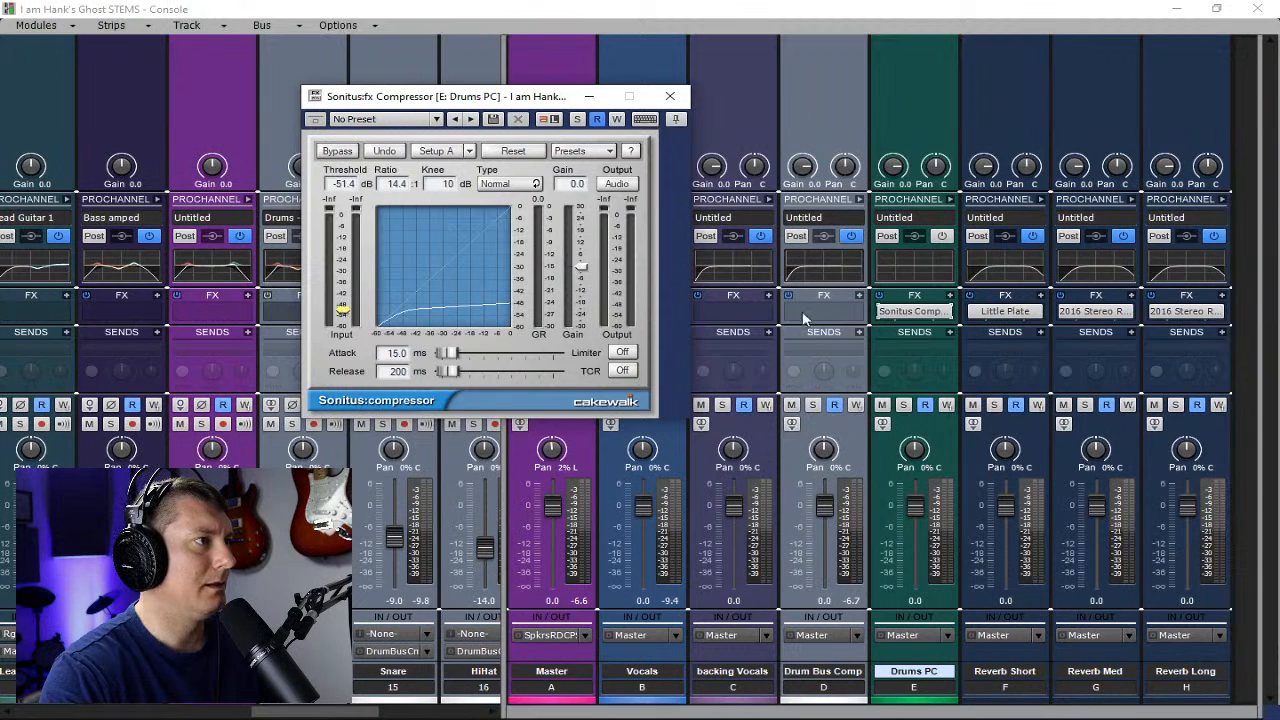
# - Add a send from the Drum Bus Comp bus to the side input of the Drums PC compressor
pyautogui.click(858, 332)
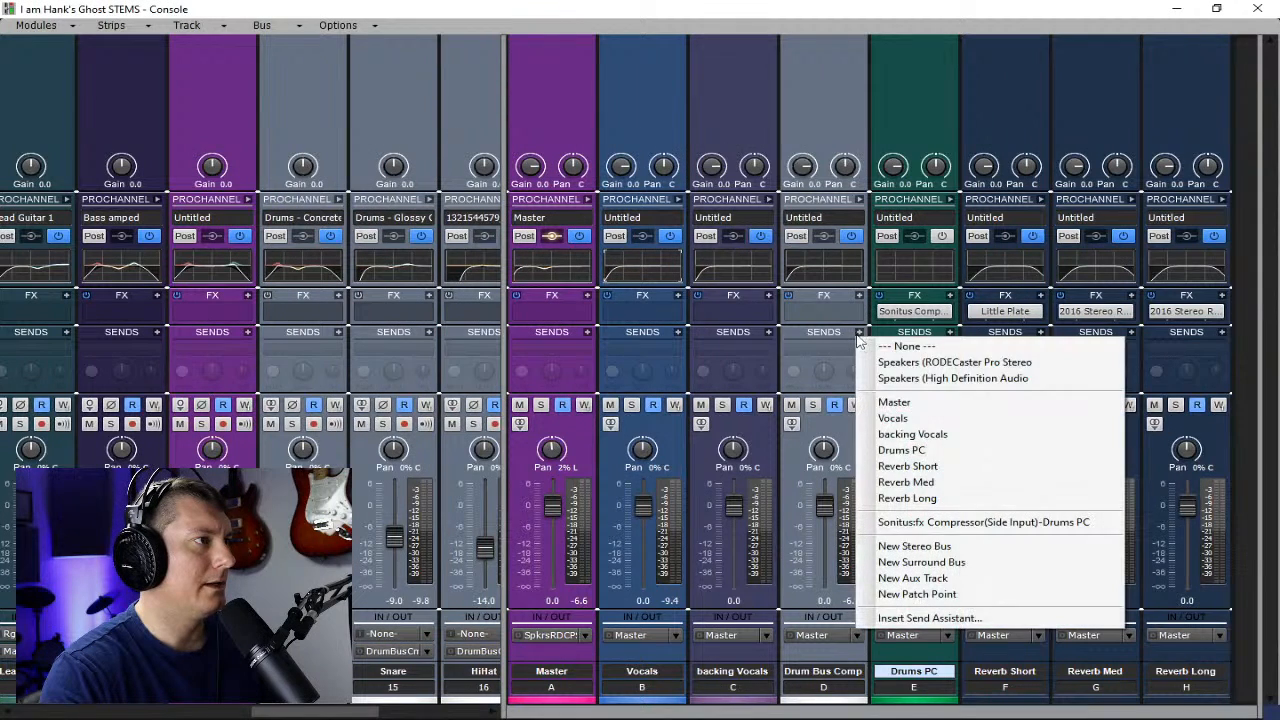
pyautogui.click(929, 522)
# - Solo the Drum Bus Comp and Drums PC buses and enable the Drums PC equalizer with a high-pass filter
pyautogui.moveTo(915, 507)
pyautogui.mouseDown()
pyautogui.moveTo(915, 588)
pyautogui.moveTo(916, 511)
pyautogui.mouseUp()
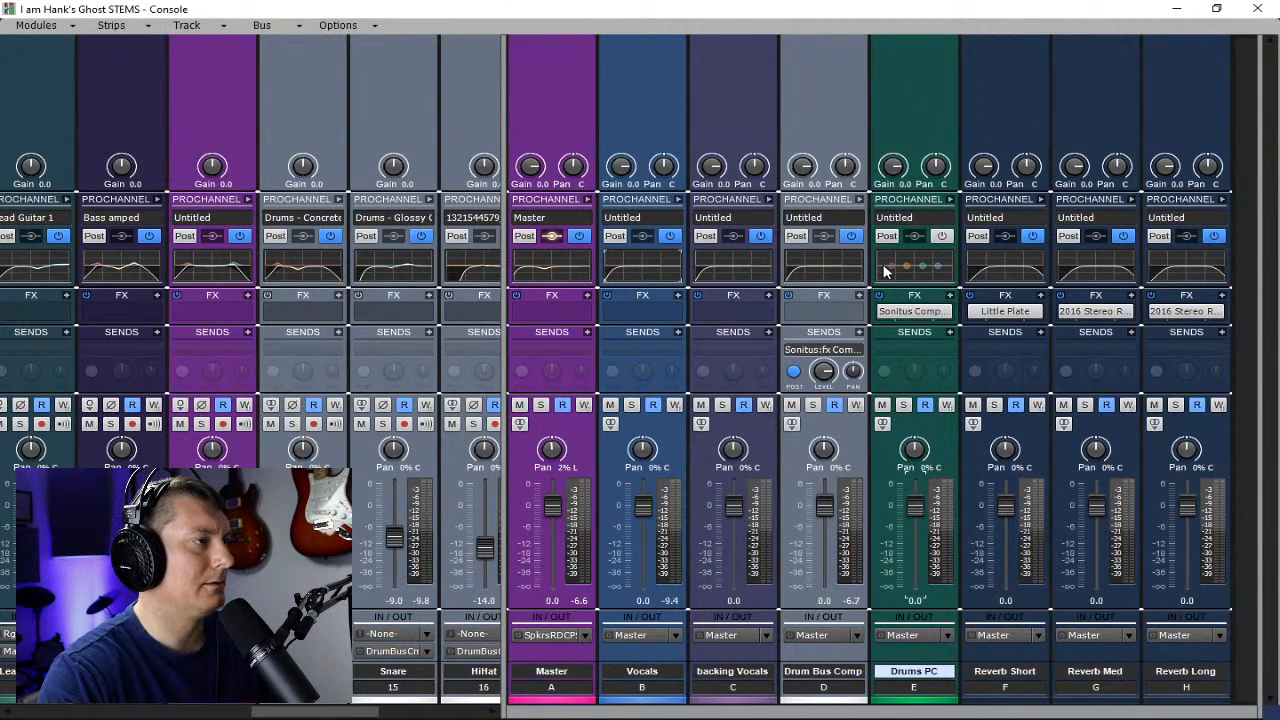
pyautogui.click(904, 406)
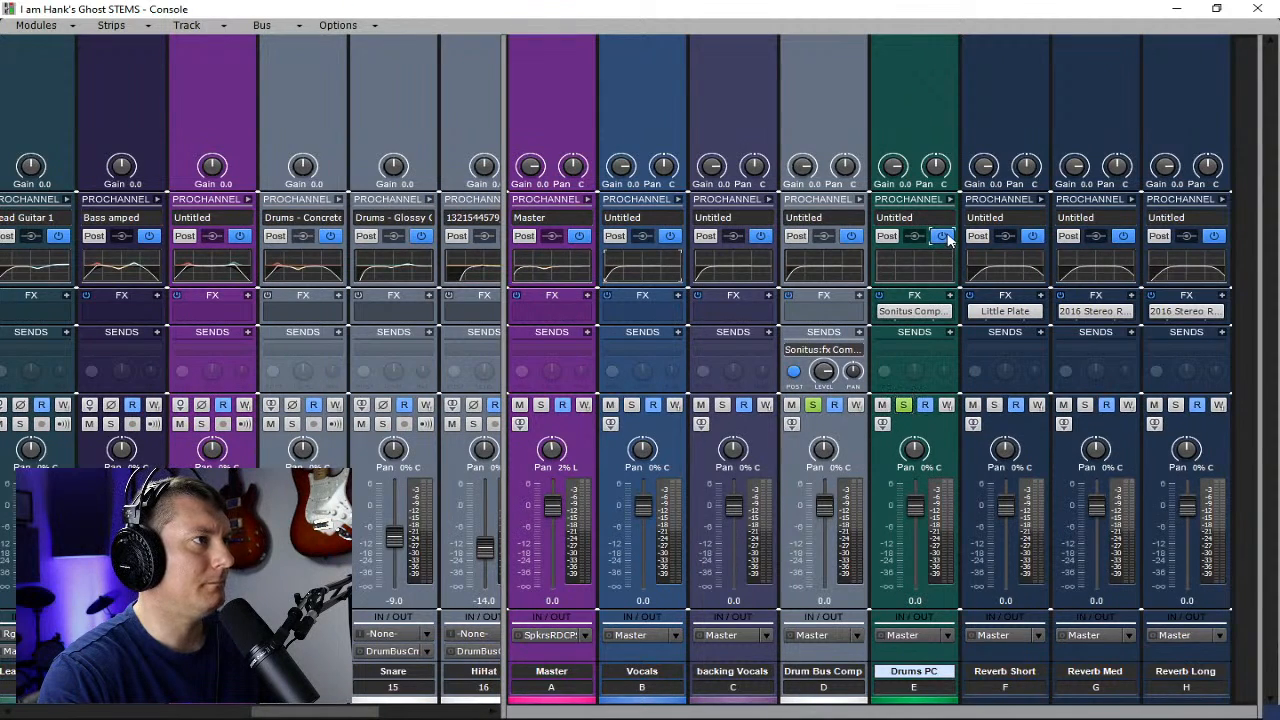
pyautogui.moveTo(900, 267); pyautogui.dragTo(910, 267)
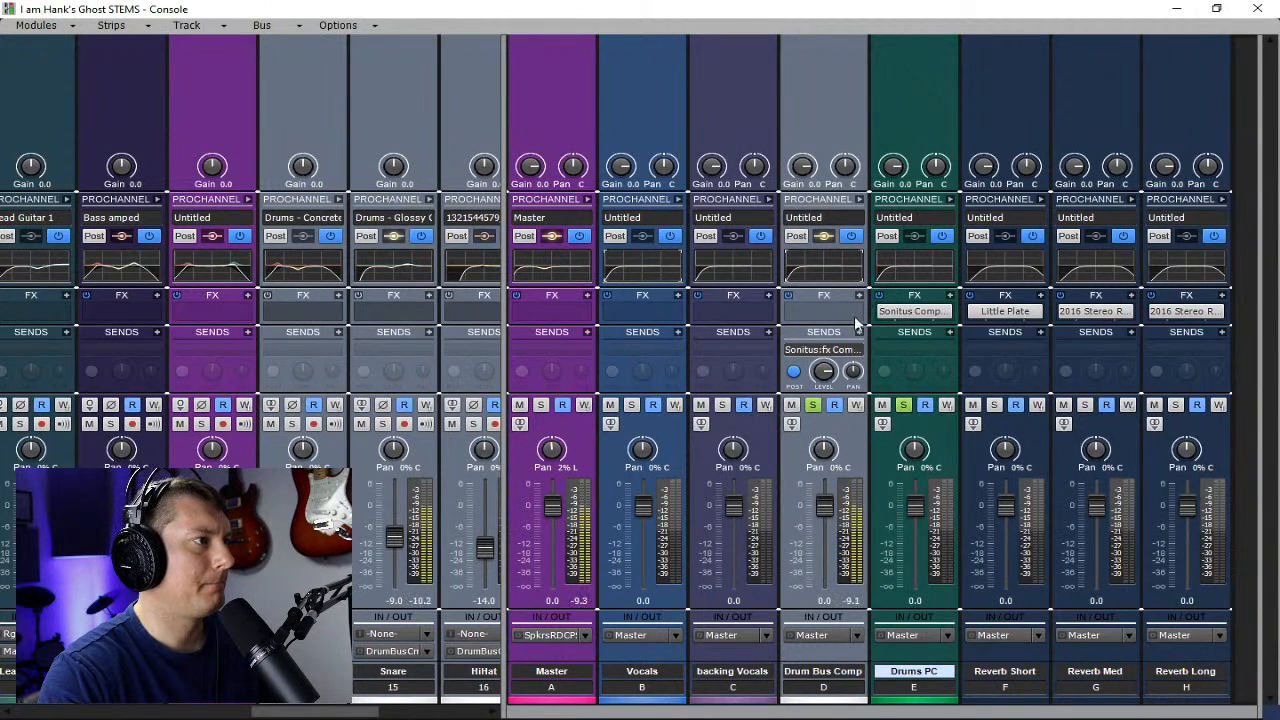
# - Raise the Drums PC compressor's threshold to about -23.7 dB during playback and close the plug-in
pyautogui.doubleClick(912, 311)
pyautogui.moveTo(350, 305); pyautogui.dragTo(341, 258)
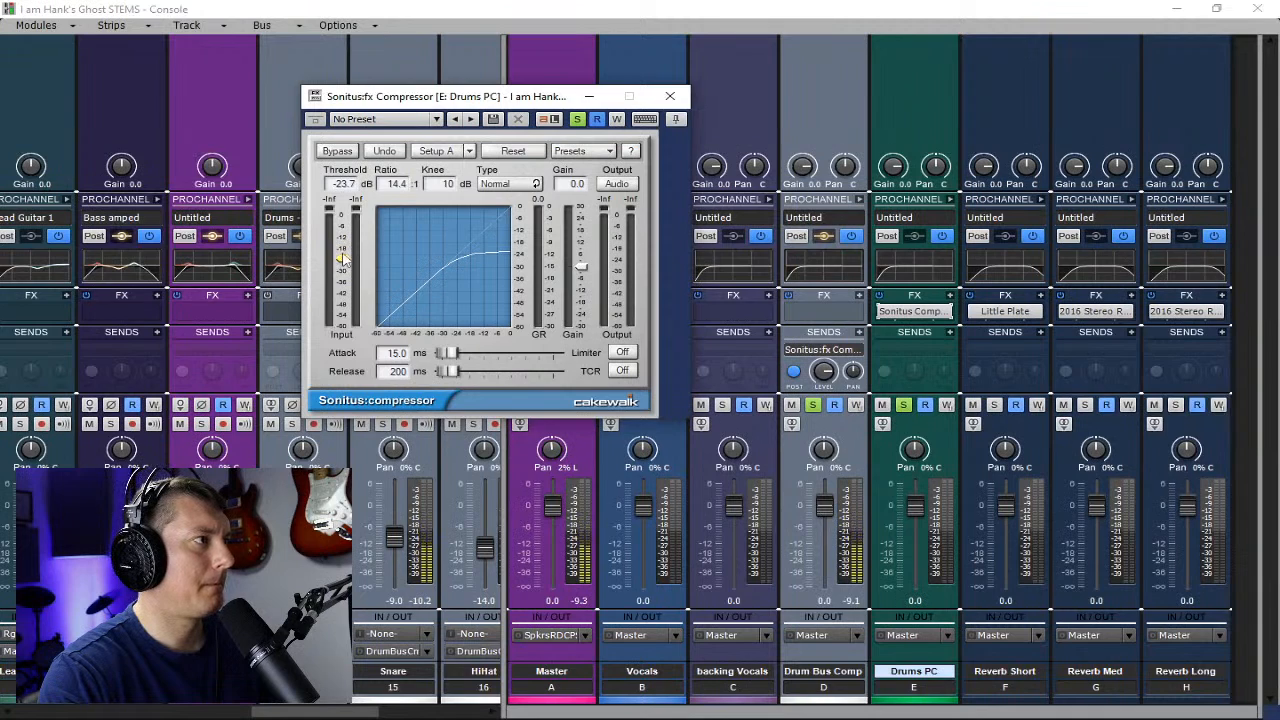
pyautogui.click(670, 96)
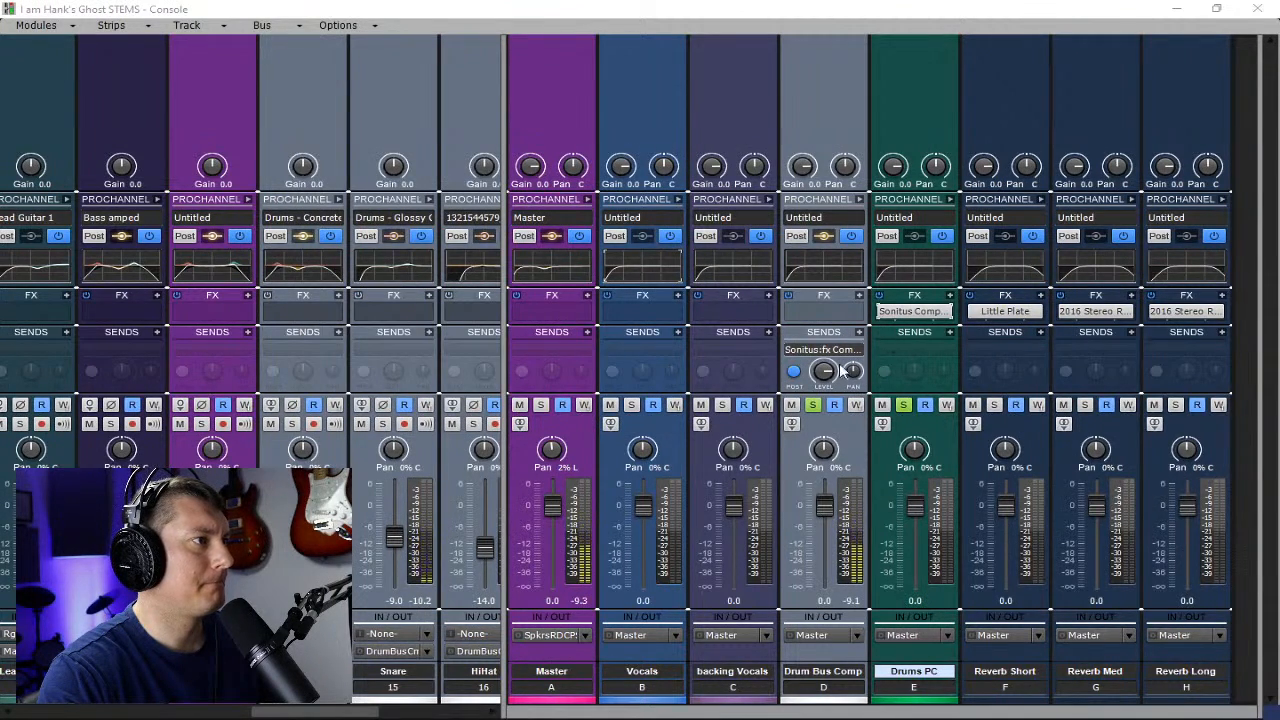
# - Add a send from Drum Bus Comp to Drums PC, and set that bus's compressor threshold to -15.2 dB and ratio to 4.2:1
pyautogui.click(856, 350)
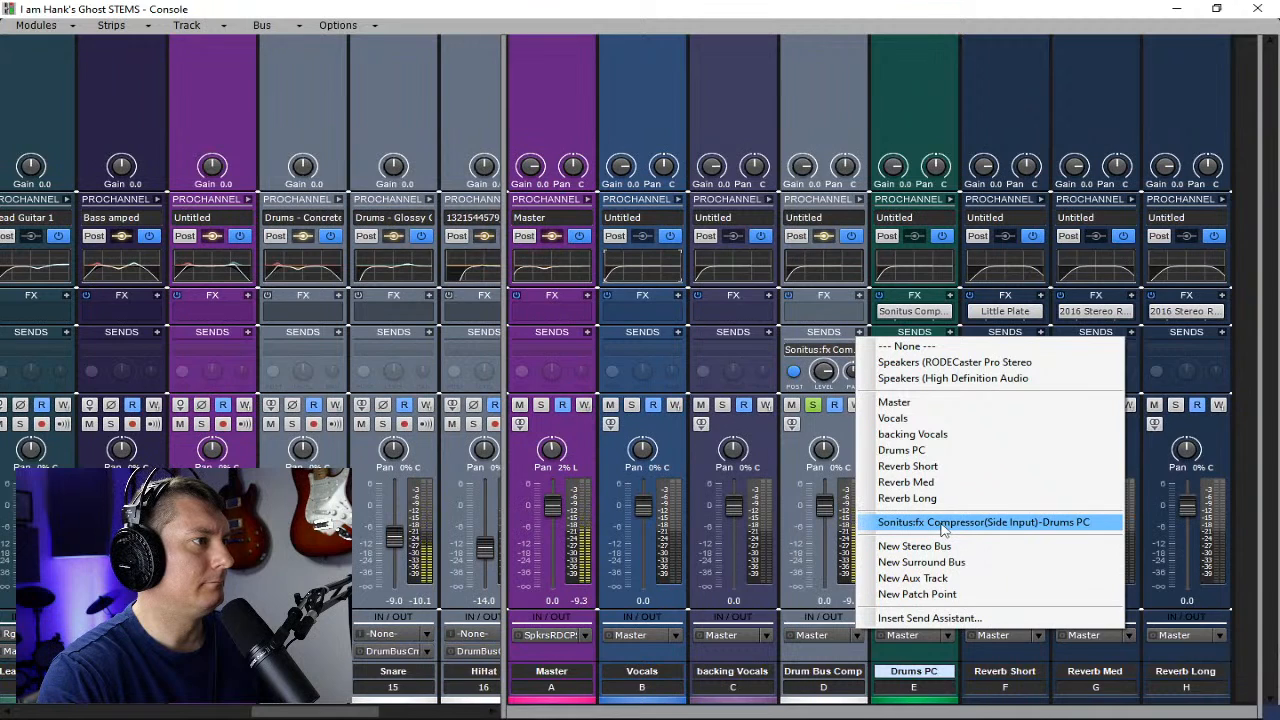
pyautogui.click(913, 450)
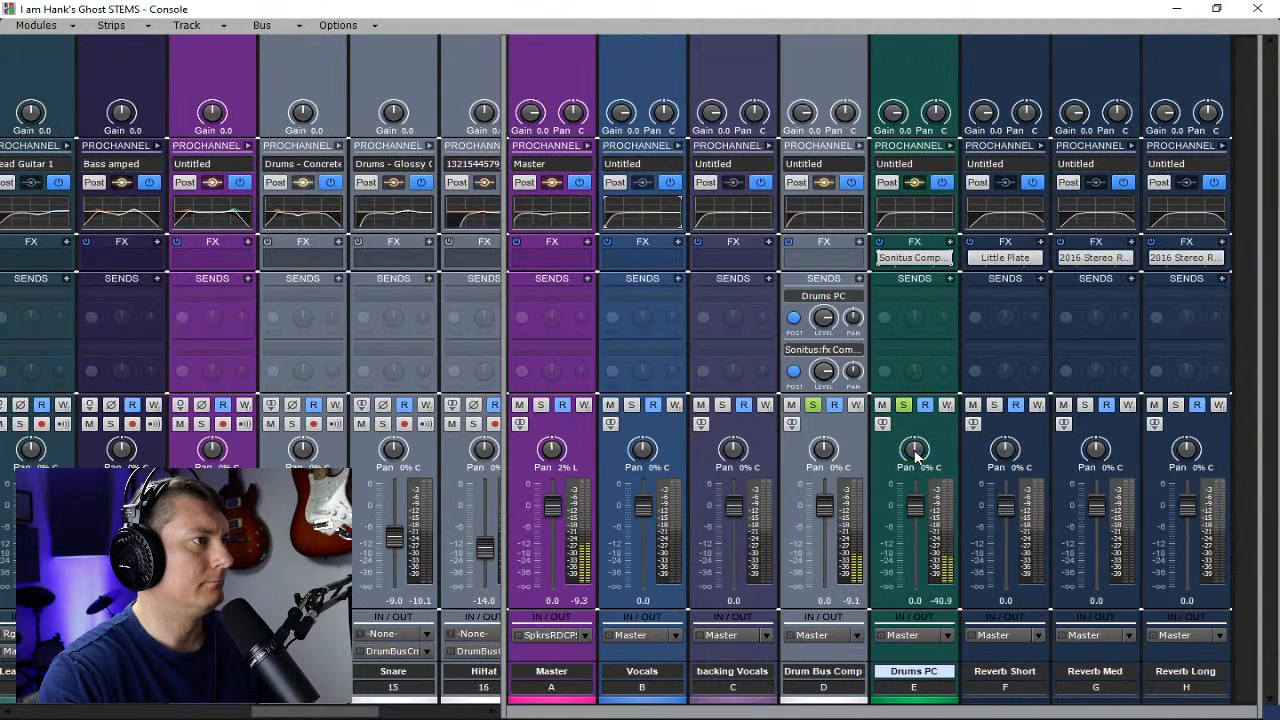
pyautogui.doubleClick(910, 258)
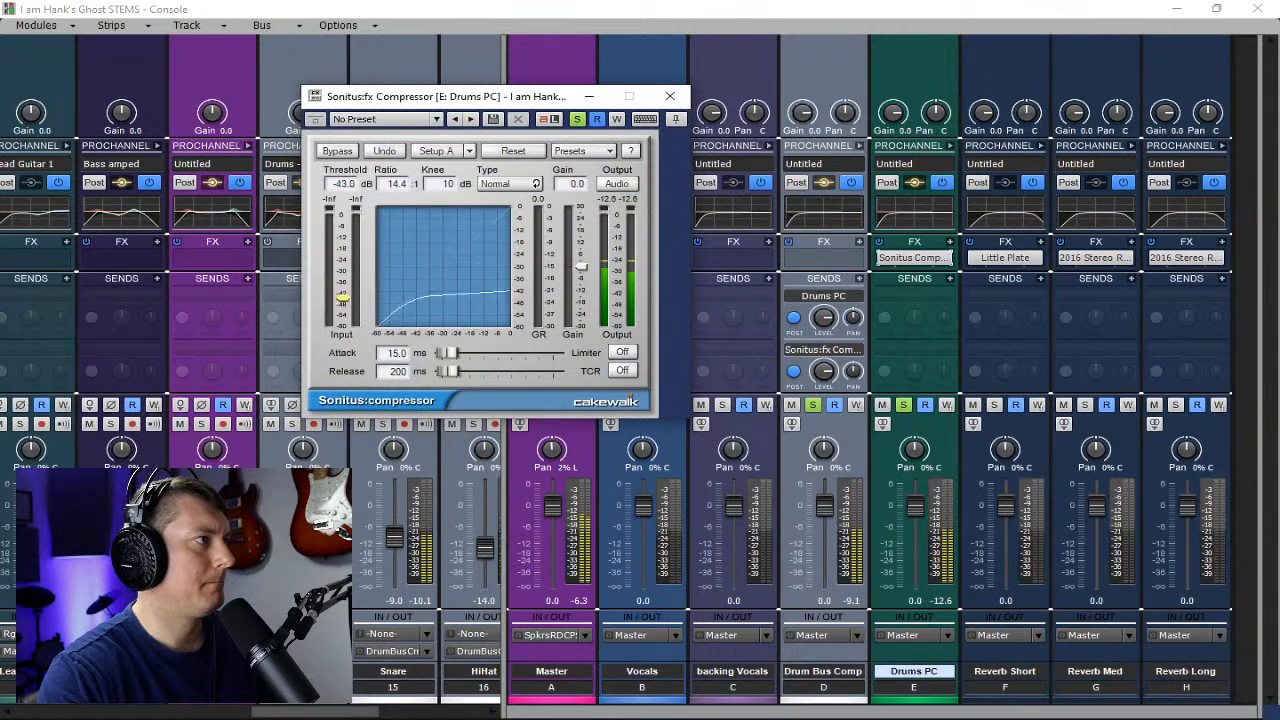
pyautogui.moveTo(342, 297); pyautogui.dragTo(342, 242)
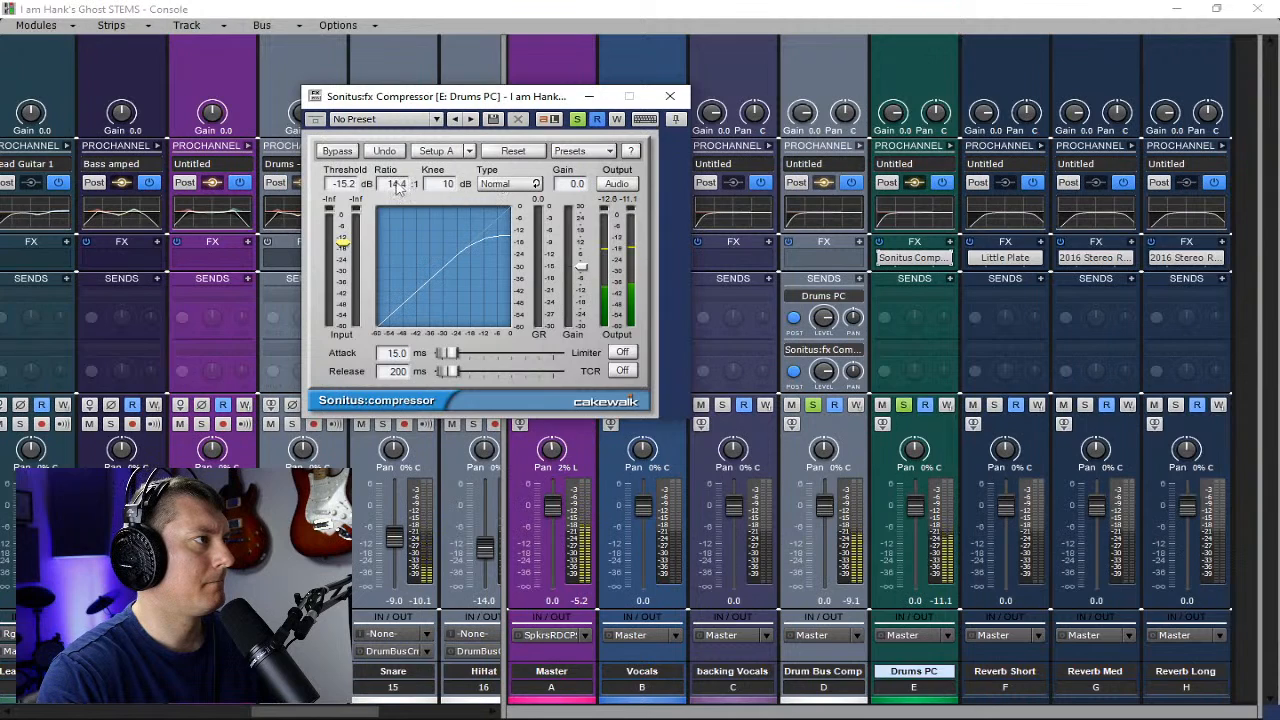
pyautogui.moveTo(398, 188)
pyautogui.mouseDown()
pyautogui.moveTo(416, 187)
pyautogui.moveTo(407, 295)
pyautogui.moveTo(394, 150)
pyautogui.moveTo(373, 90)
pyautogui.moveTo(400, 204)
pyautogui.mouseUp()
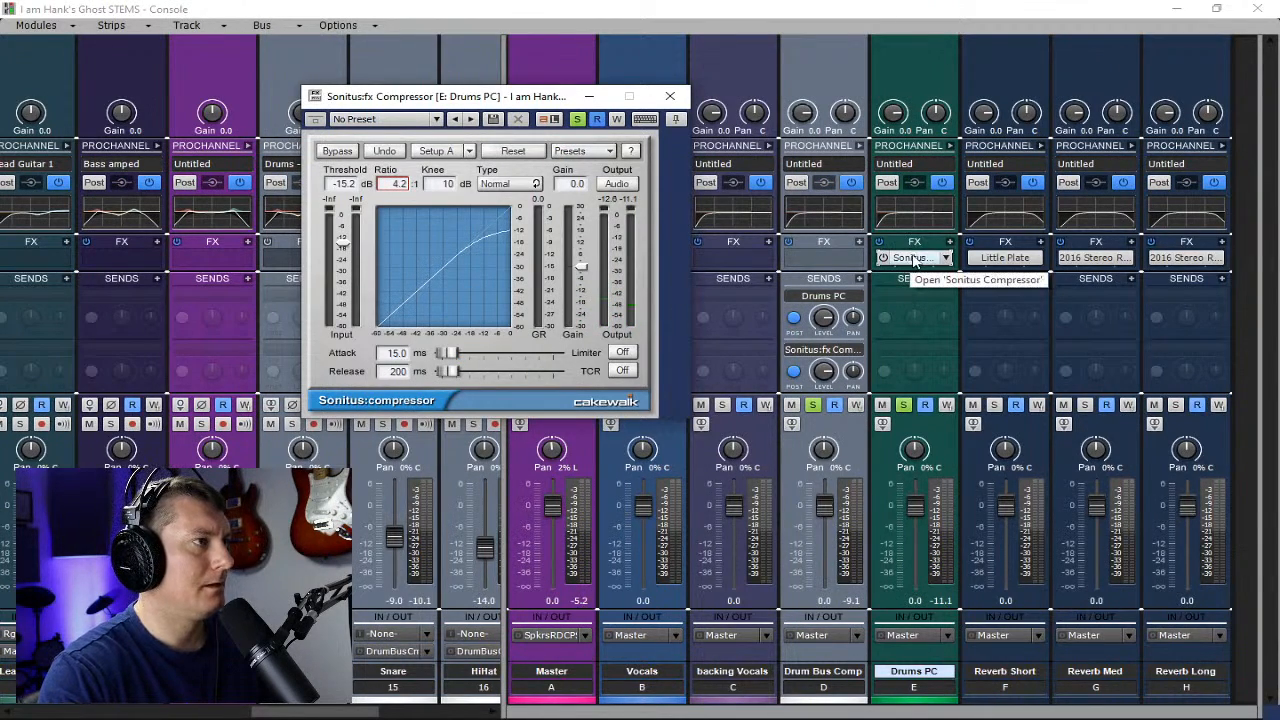
# - Delete the Drum Bus Comp send that feeds the compressor's side input
pyautogui.click(857, 350)
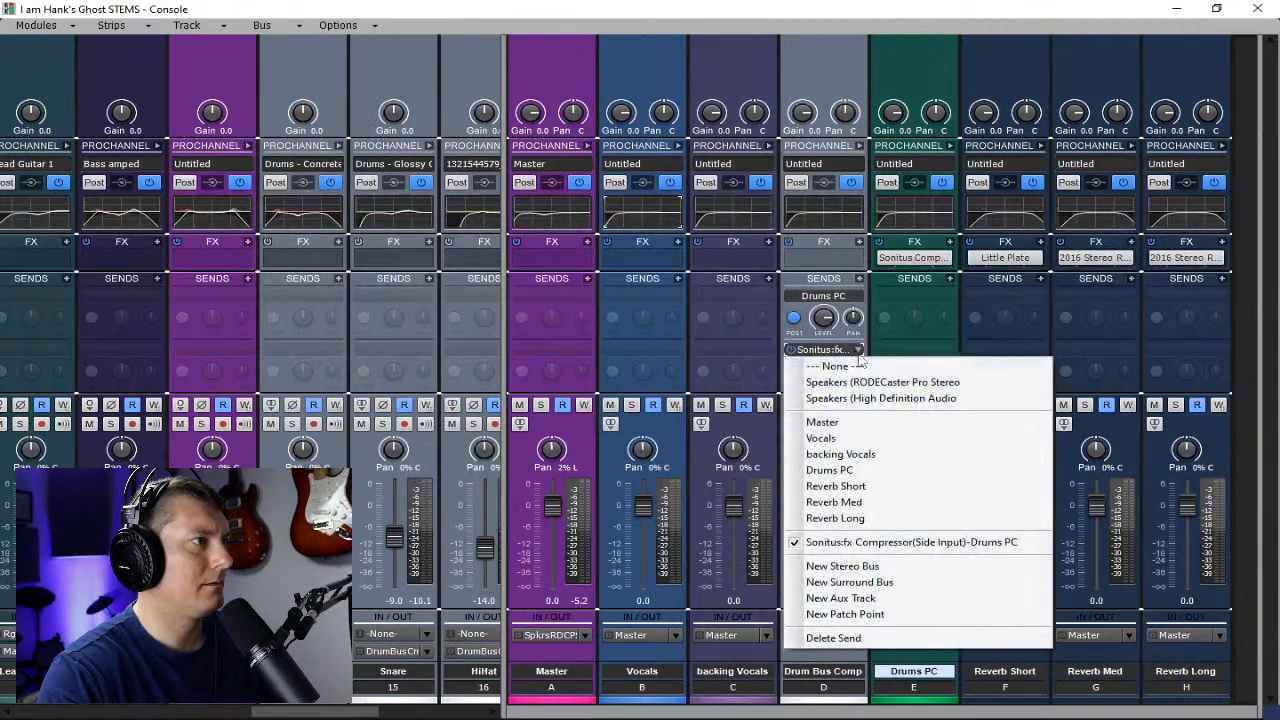
pyautogui.click(843, 636)
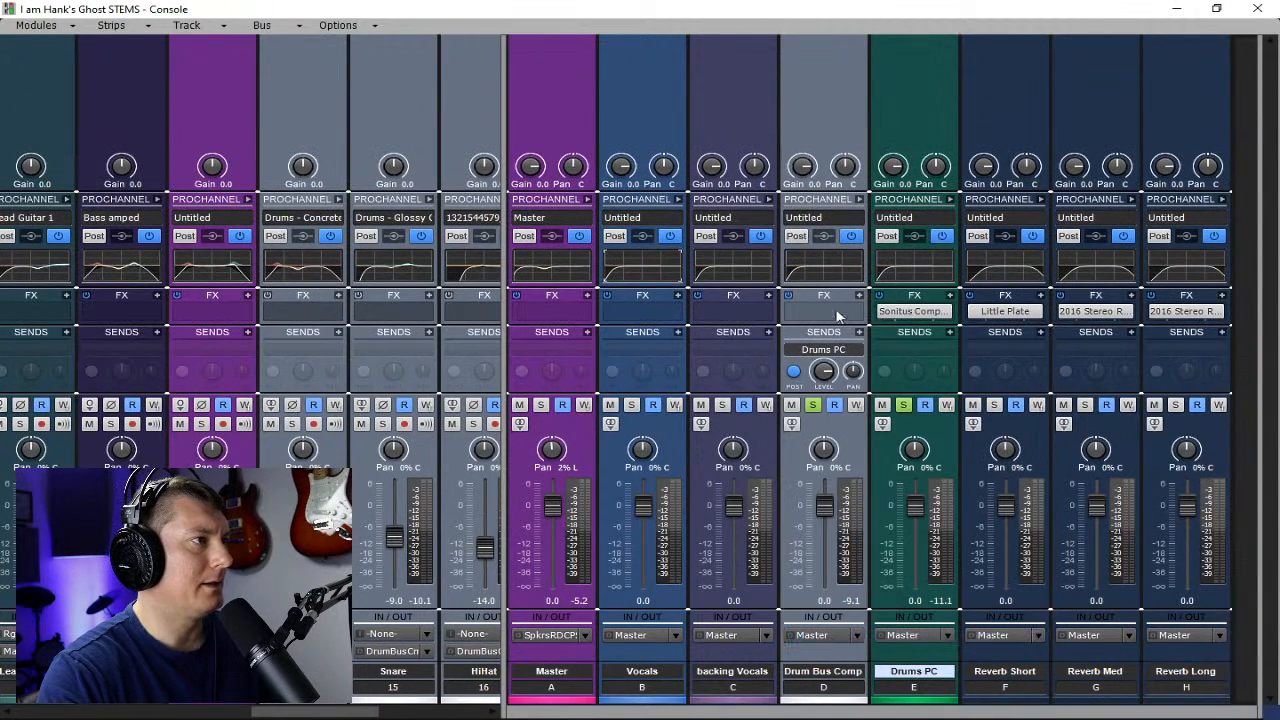
# - Start playback from the main project window and lower the Drums PC compressor's threshold to about -36.3 dB in the console
pyautogui.doubleClick(920, 313)
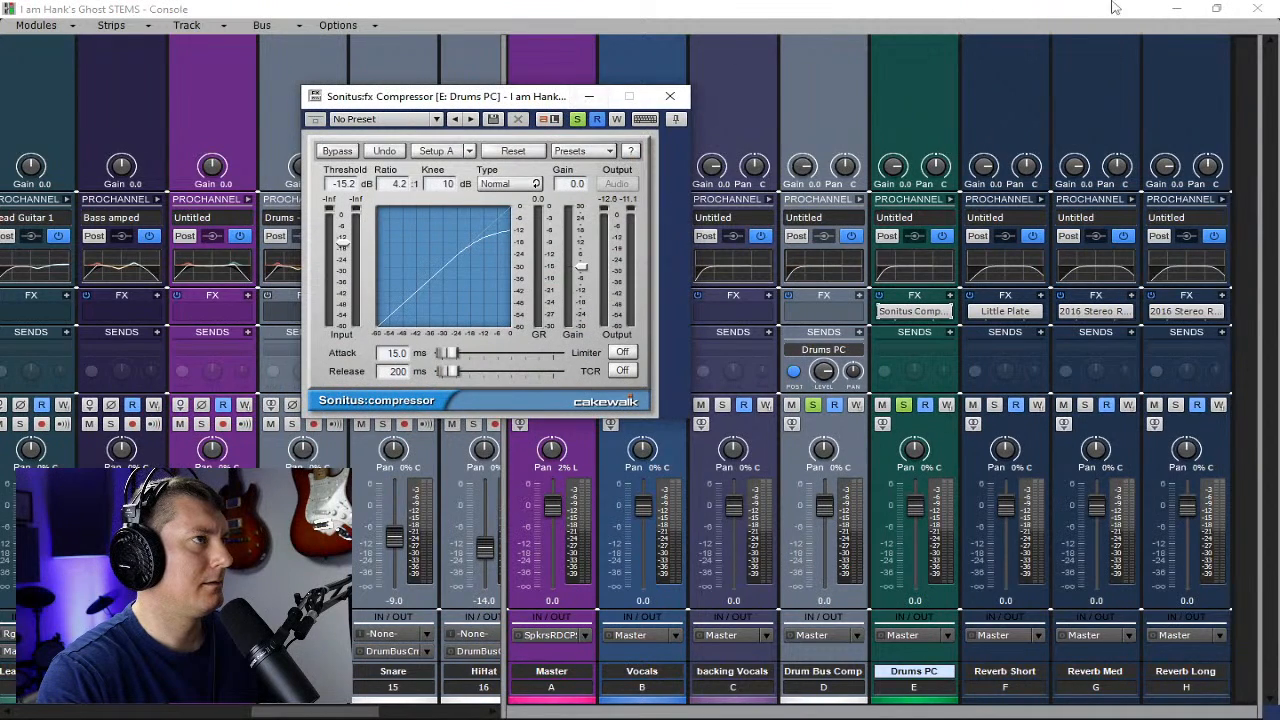
pyautogui.click(1175, 14)
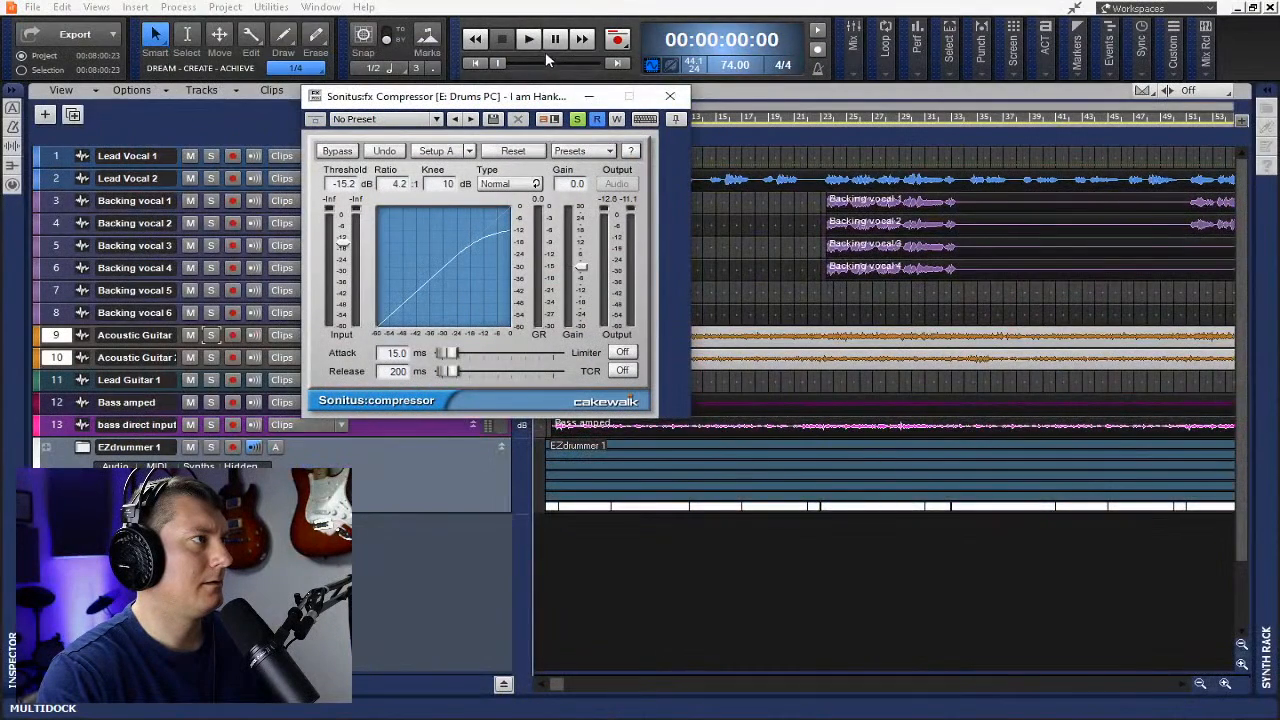
pyautogui.press('space')
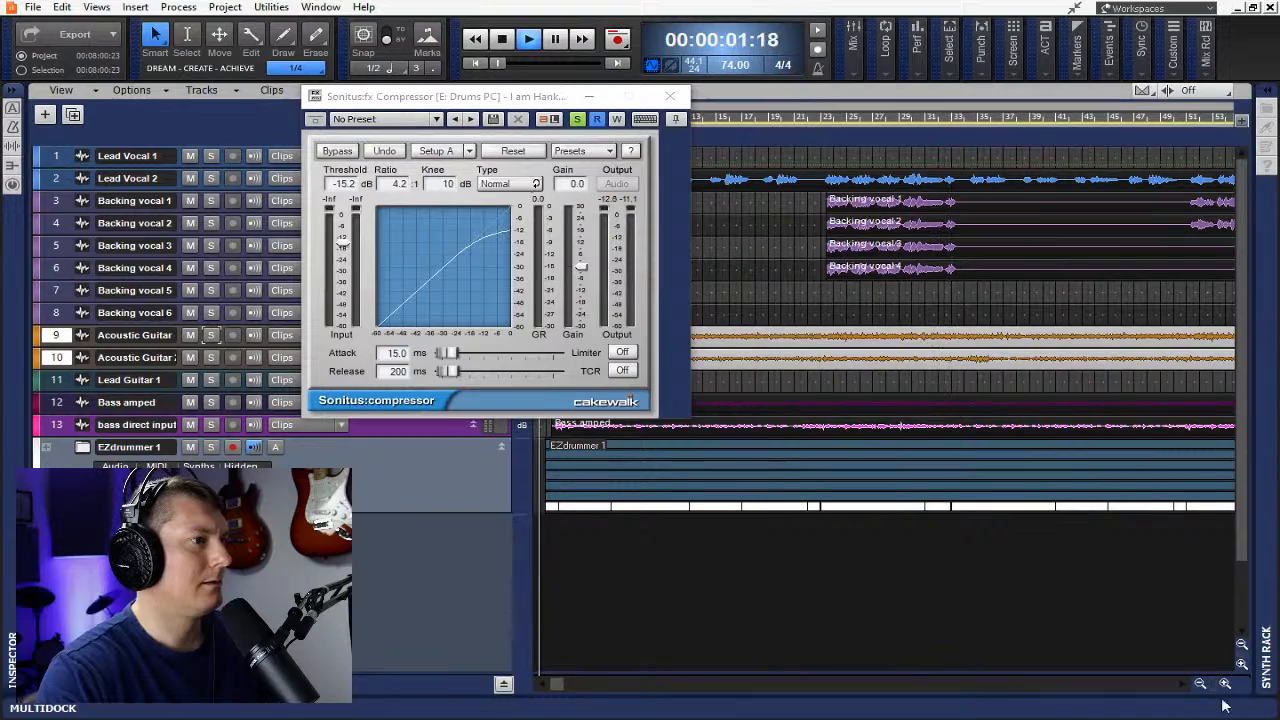
pyautogui.hotkey('alt', '2')
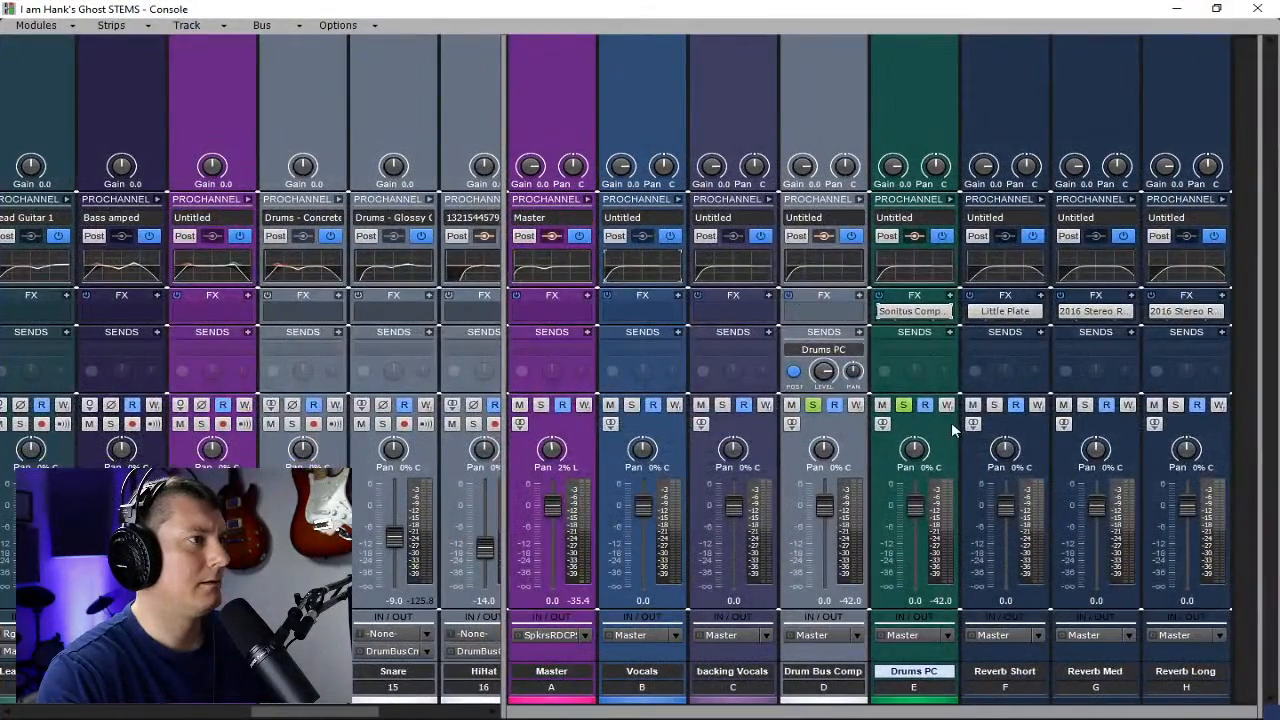
pyautogui.doubleClick(912, 315)
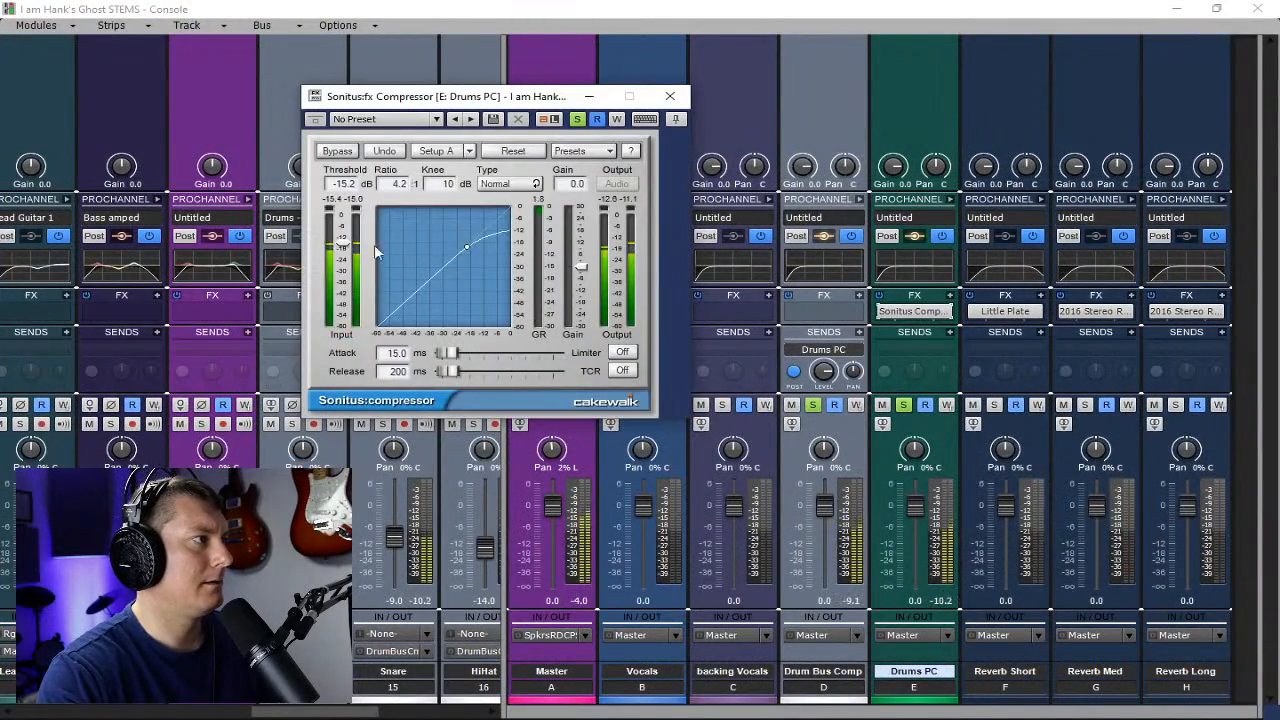
pyautogui.moveTo(342, 240); pyautogui.dragTo(342, 284)
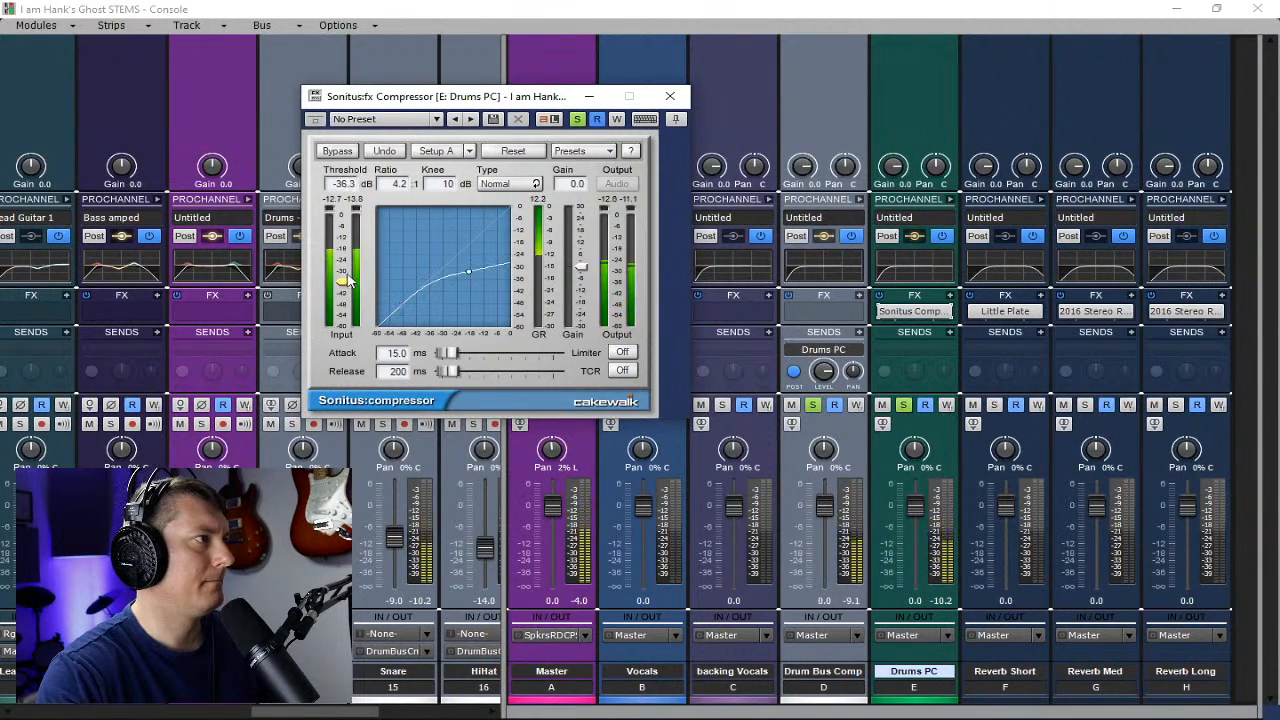
pyautogui.click(813, 415)
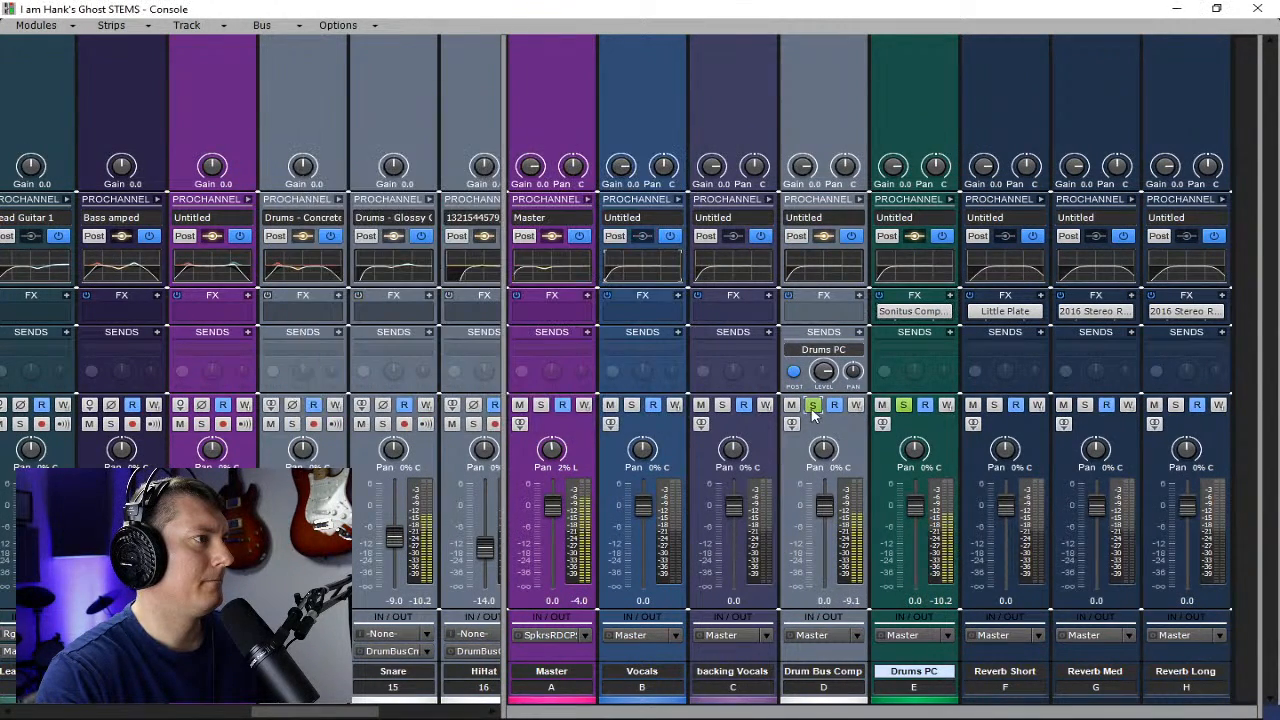
# - Lower the Drums PC compressor's threshold to about -39.8 dB, raise its gain to 8.7 dB, and close the plug-in
pyautogui.doubleClick(913, 311)
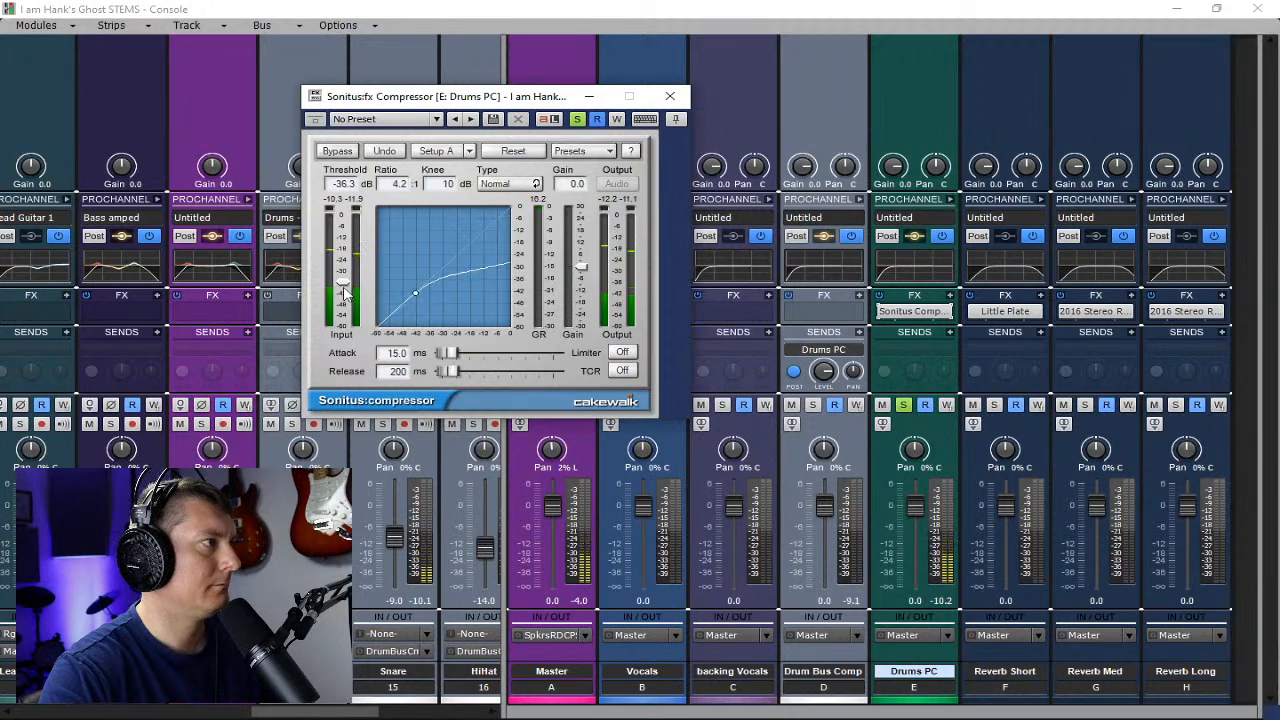
pyautogui.moveTo(342, 282); pyautogui.dragTo(342, 284)
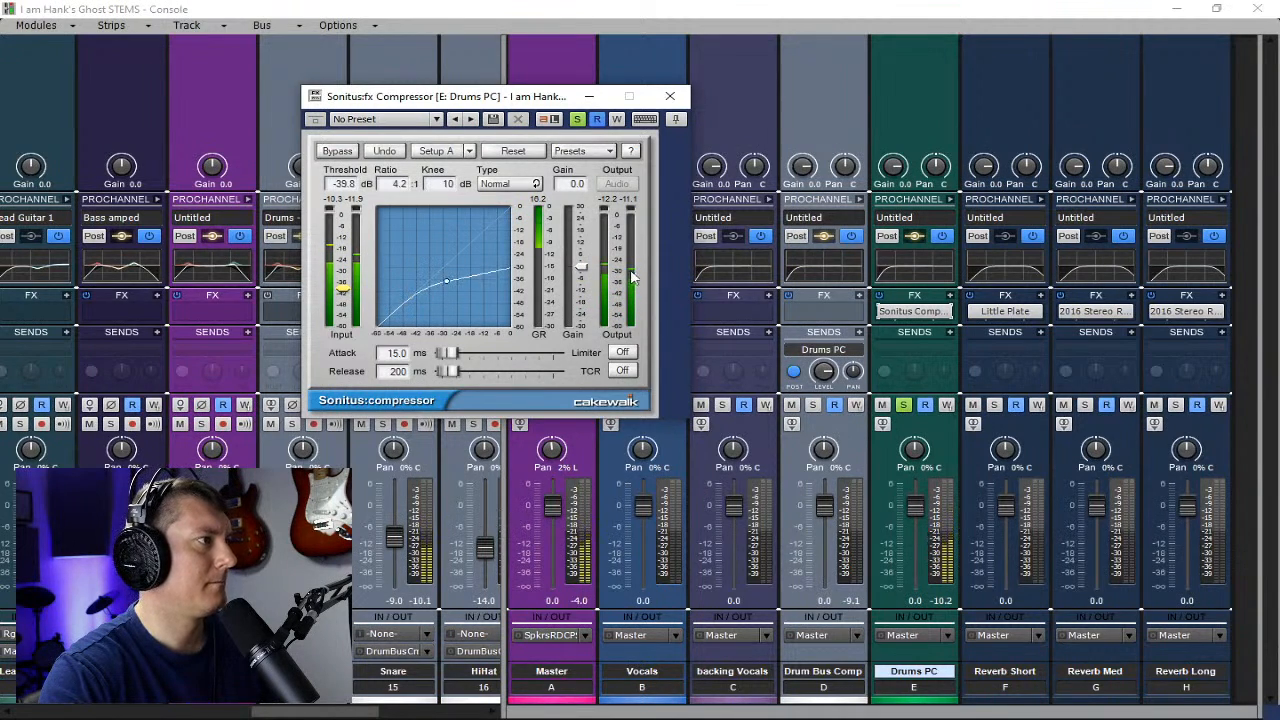
pyautogui.click(670, 96)
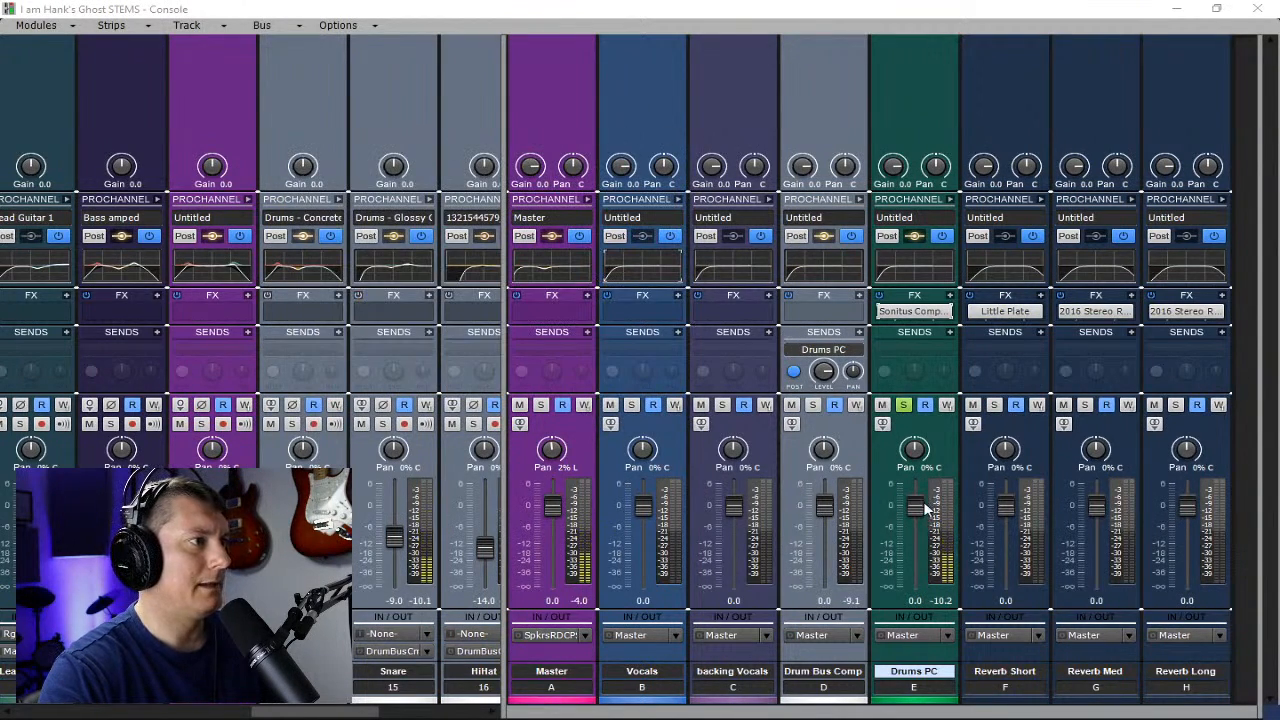
pyautogui.doubleClick(918, 314)
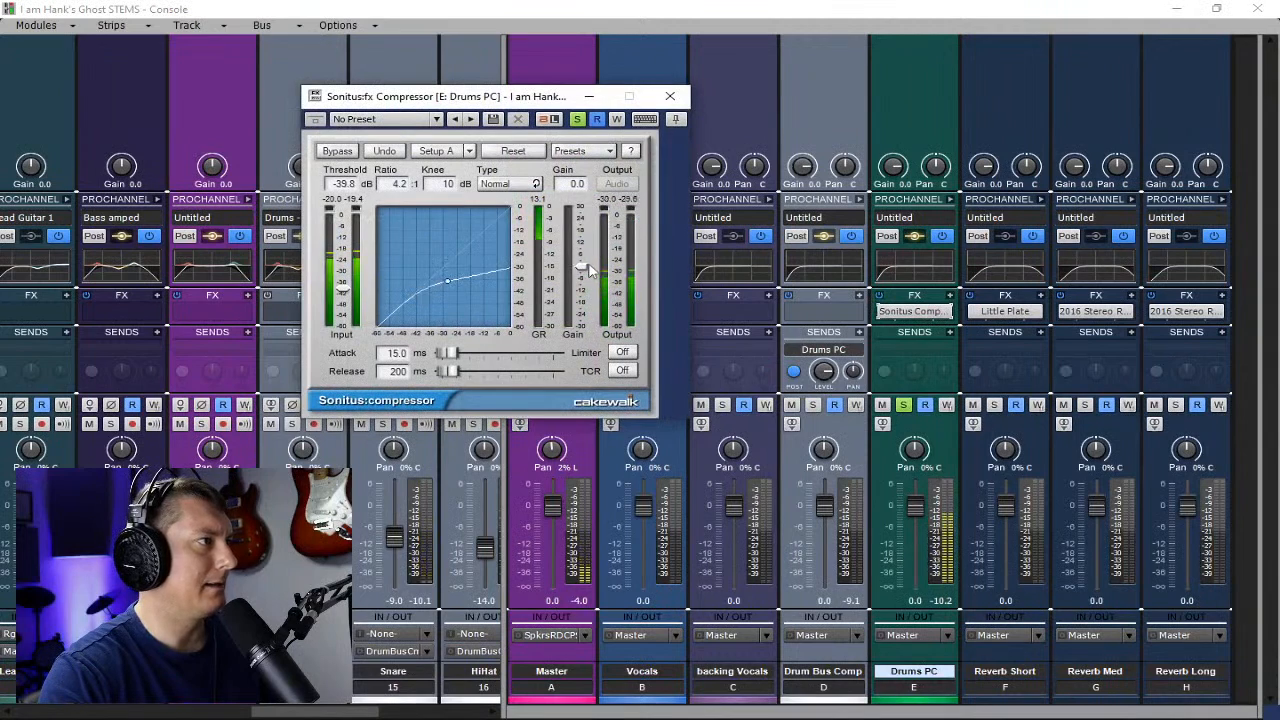
pyautogui.moveTo(590, 272); pyautogui.dragTo(581, 248)
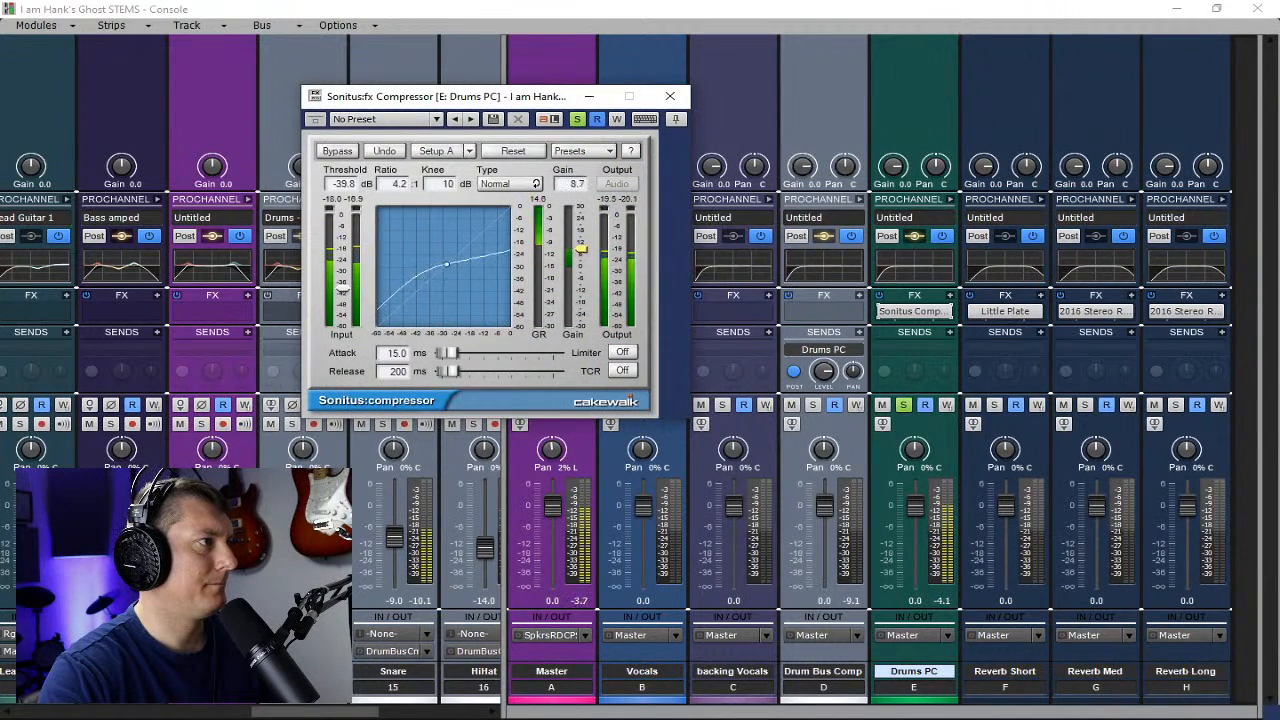
pyautogui.click(670, 96)
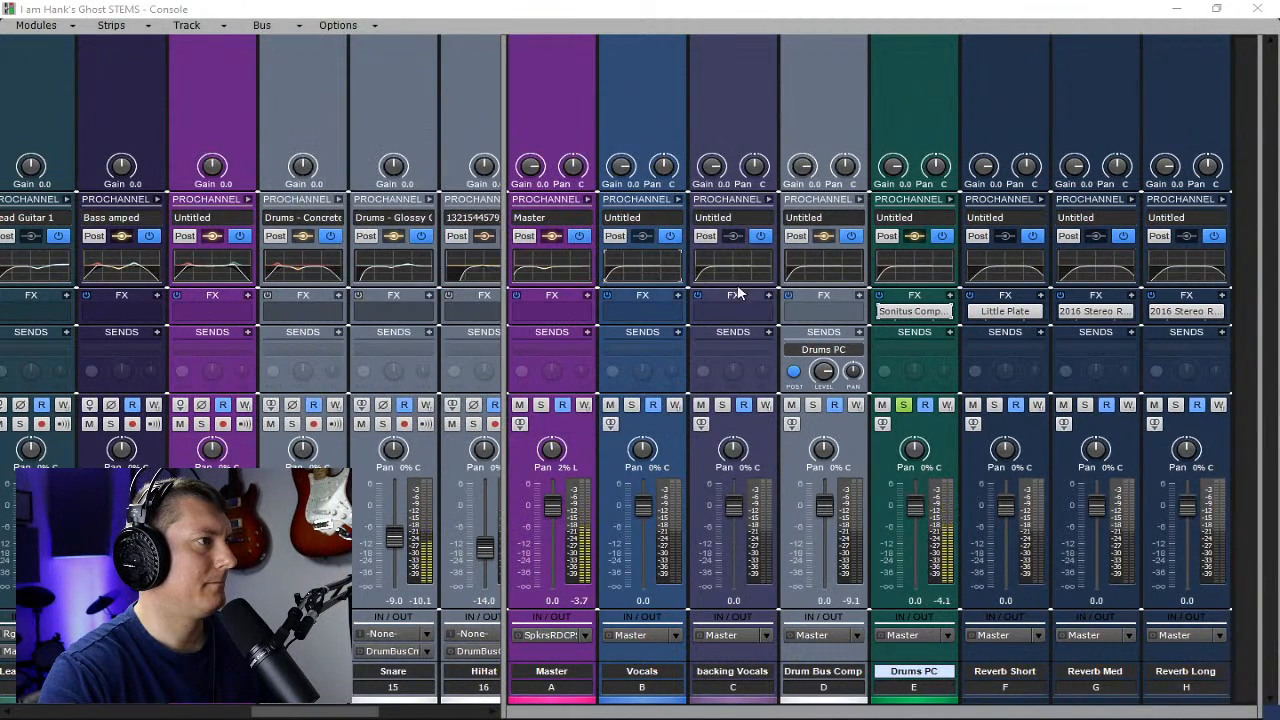
# - Solo Drum Bus Comp alongside Drums PC, pull the Drums PC fader down, and blend it back in to about -16.0 dB
pyautogui.moveTo(914, 507); pyautogui.dragTo(914, 580)
pyautogui.click(812, 405)
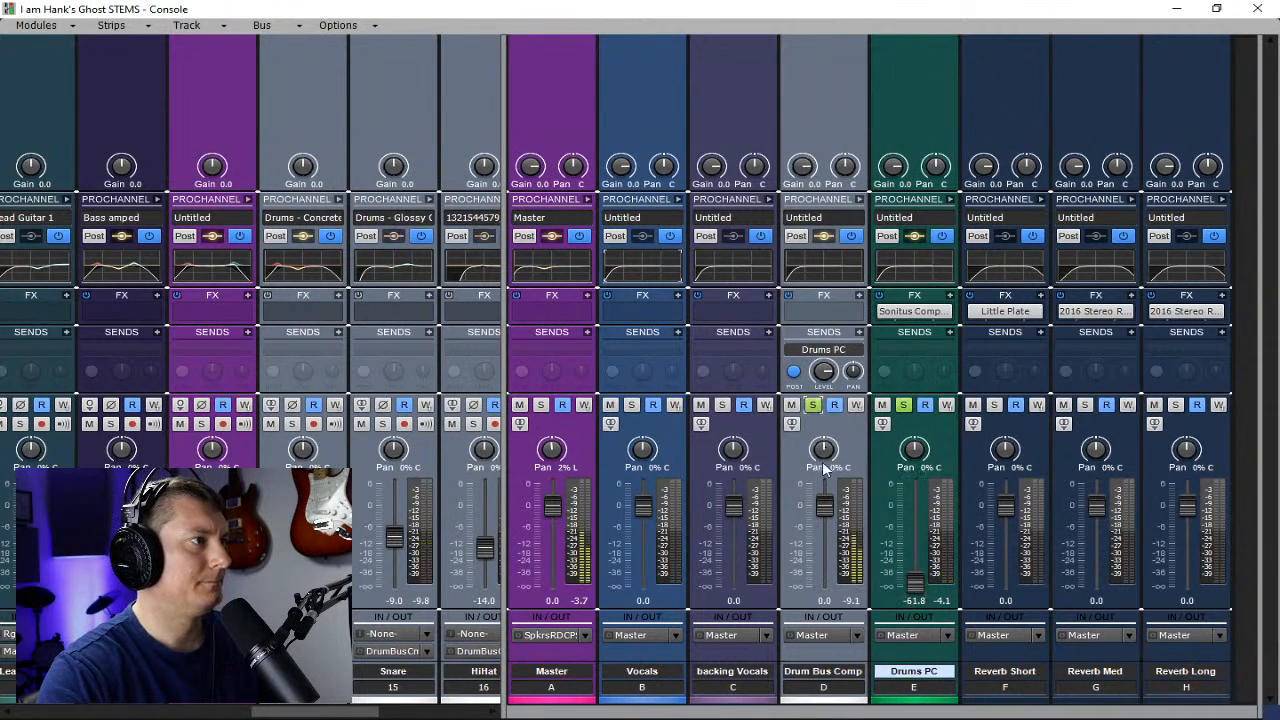
pyautogui.moveTo(915, 580); pyautogui.dragTo(915, 550)
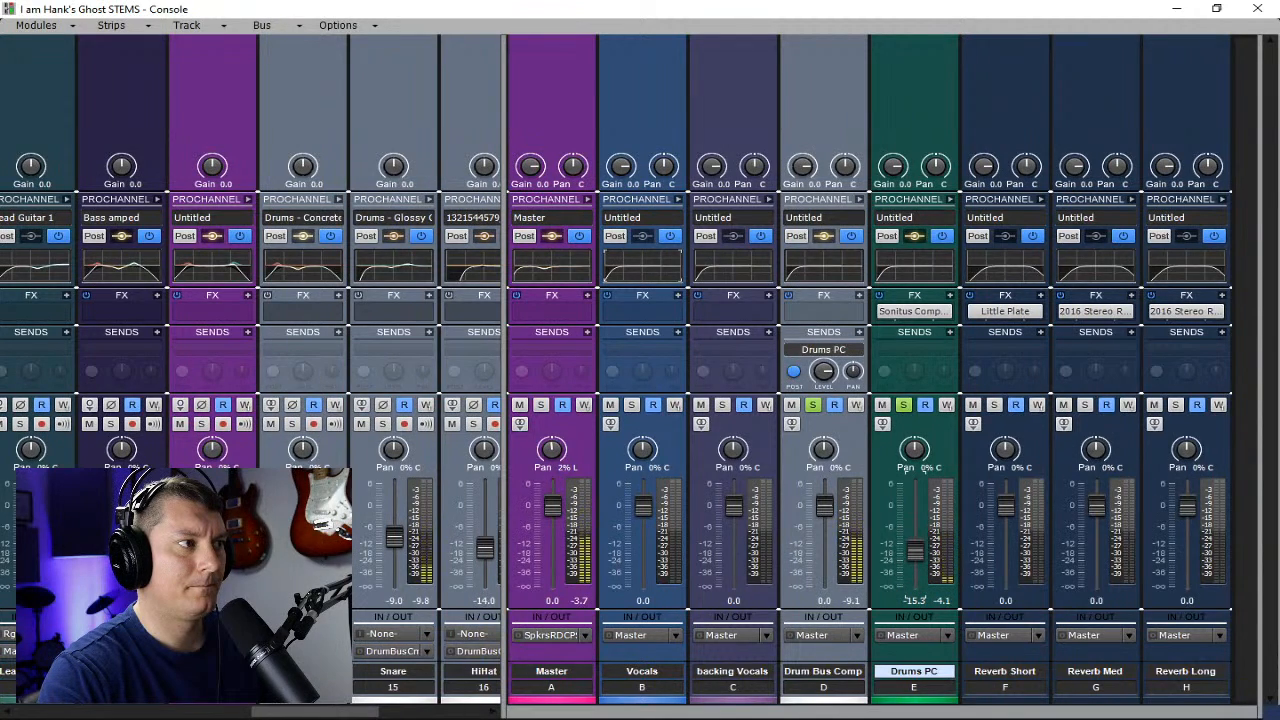
pyautogui.moveTo(915, 550)
pyautogui.mouseDown()
pyautogui.moveTo(915, 529)
pyautogui.moveTo(915, 549)
pyautogui.mouseUp()
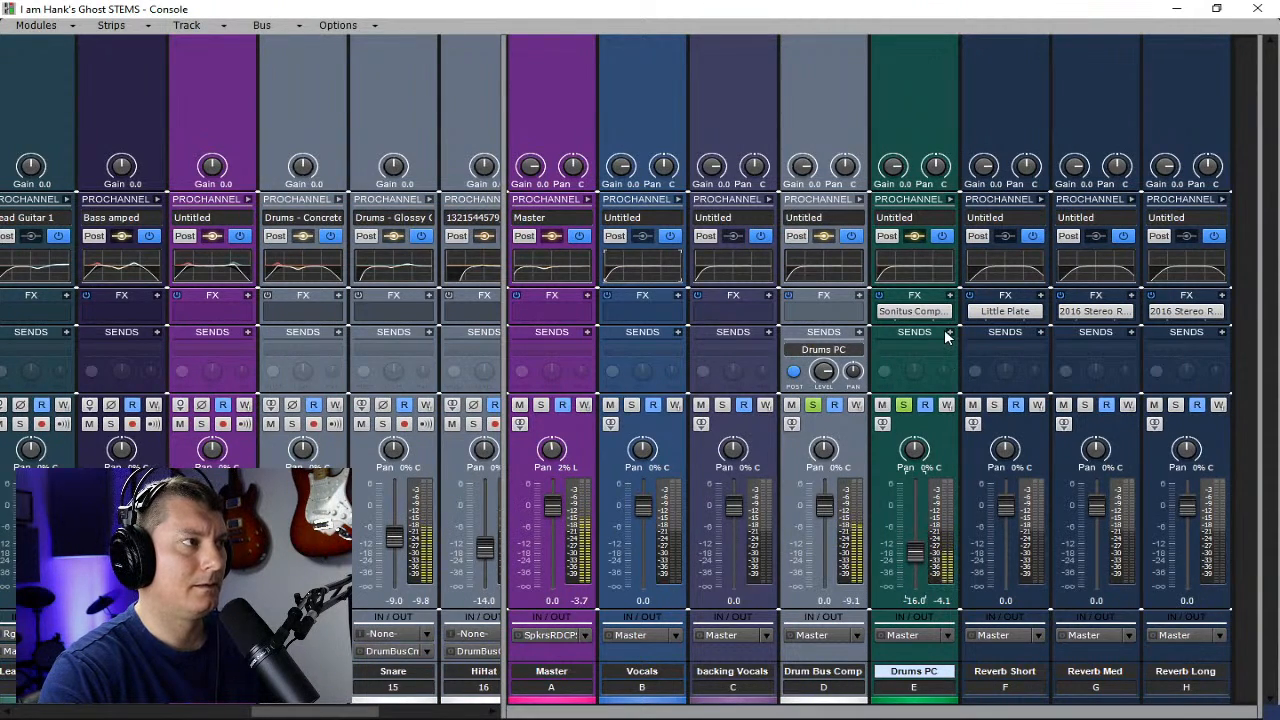
# - Mute and unmute Drums PC to compare the drum sound, and raise its fader to about -14.3 dB
pyautogui.click(884, 405)
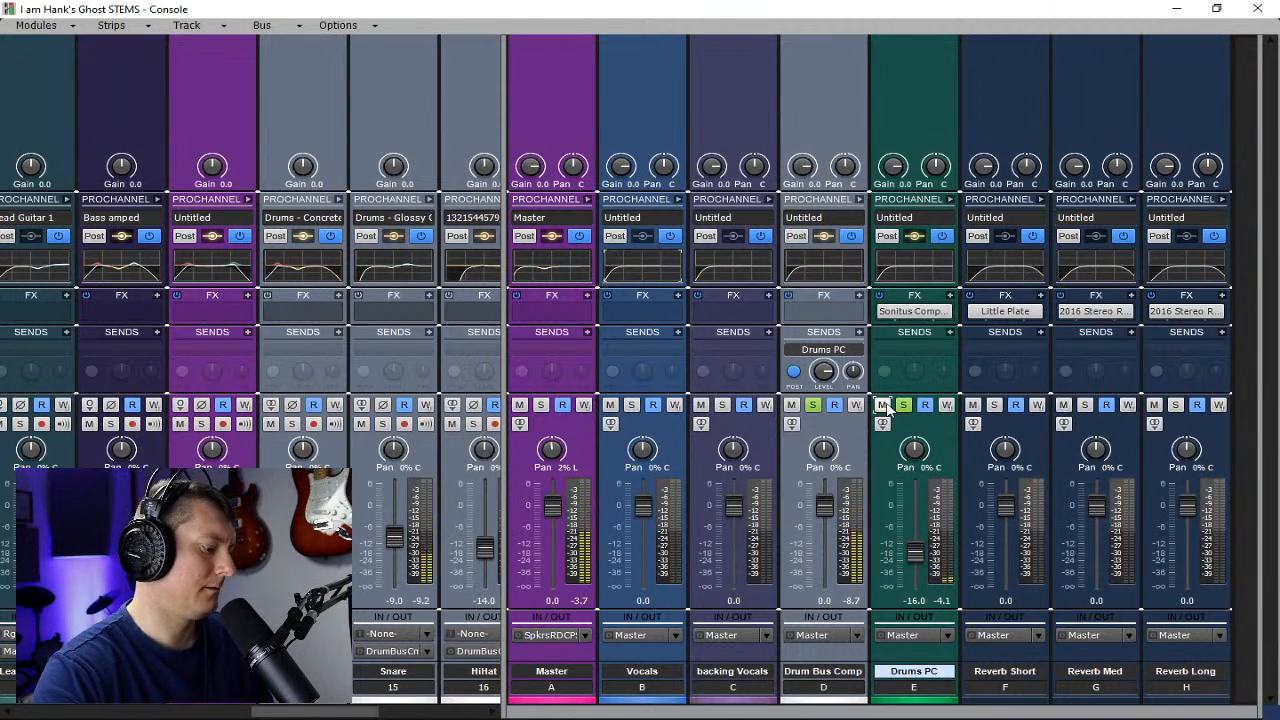
pyautogui.click(883, 405)
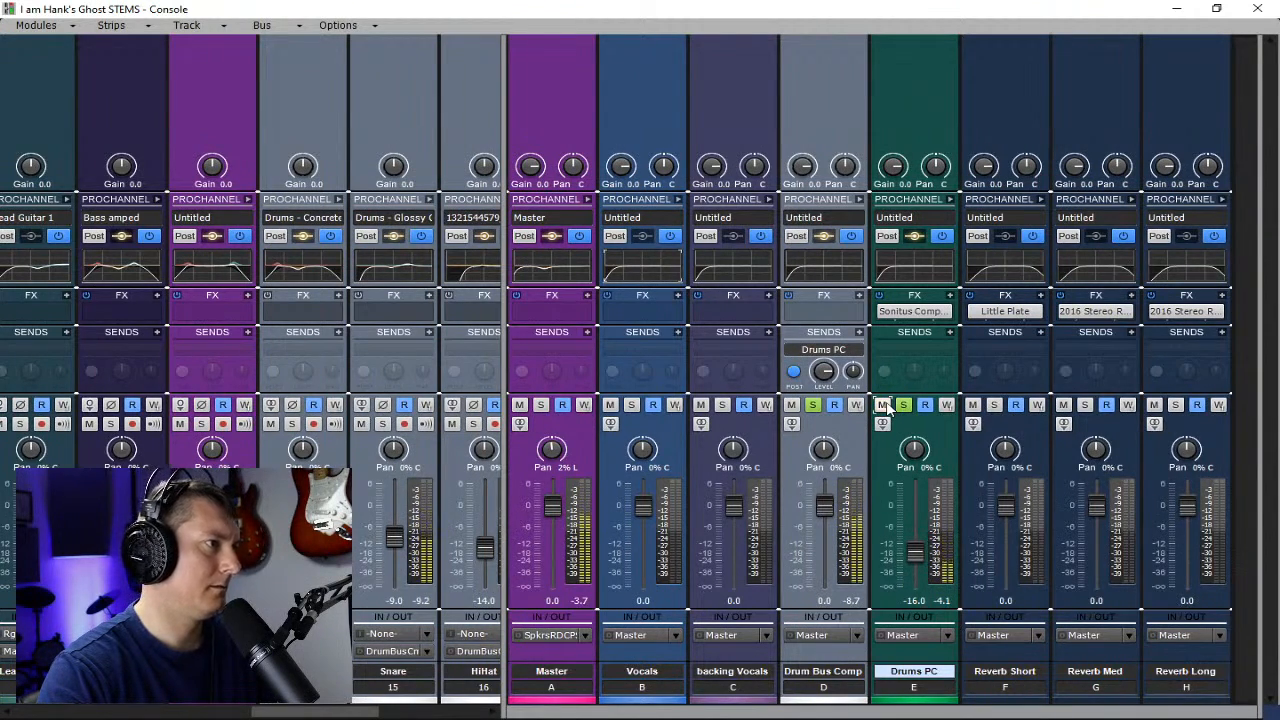
pyautogui.moveTo(917, 554); pyautogui.dragTo(910, 510)
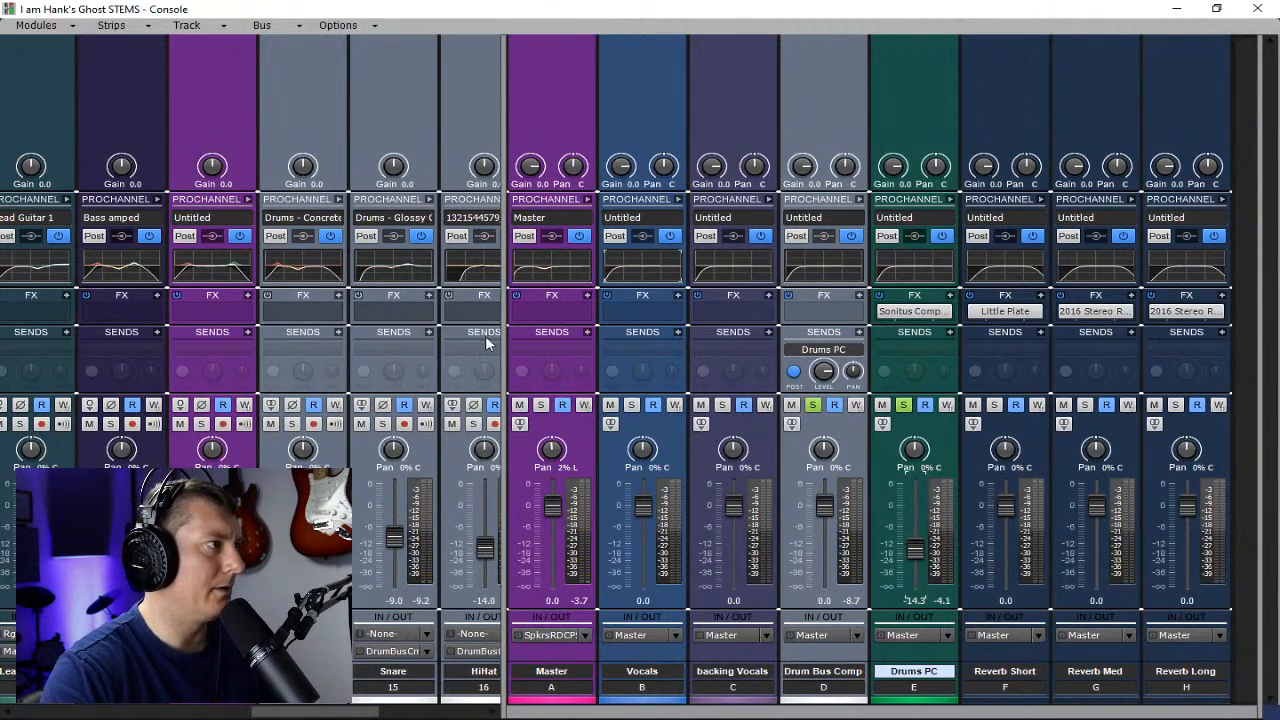
# - Turn off solo on Drum Bus Comp and Drums PC, and widen the console's track area through Track 20
pyautogui.moveTo(503, 318); pyautogui.dragTo(866, 362)
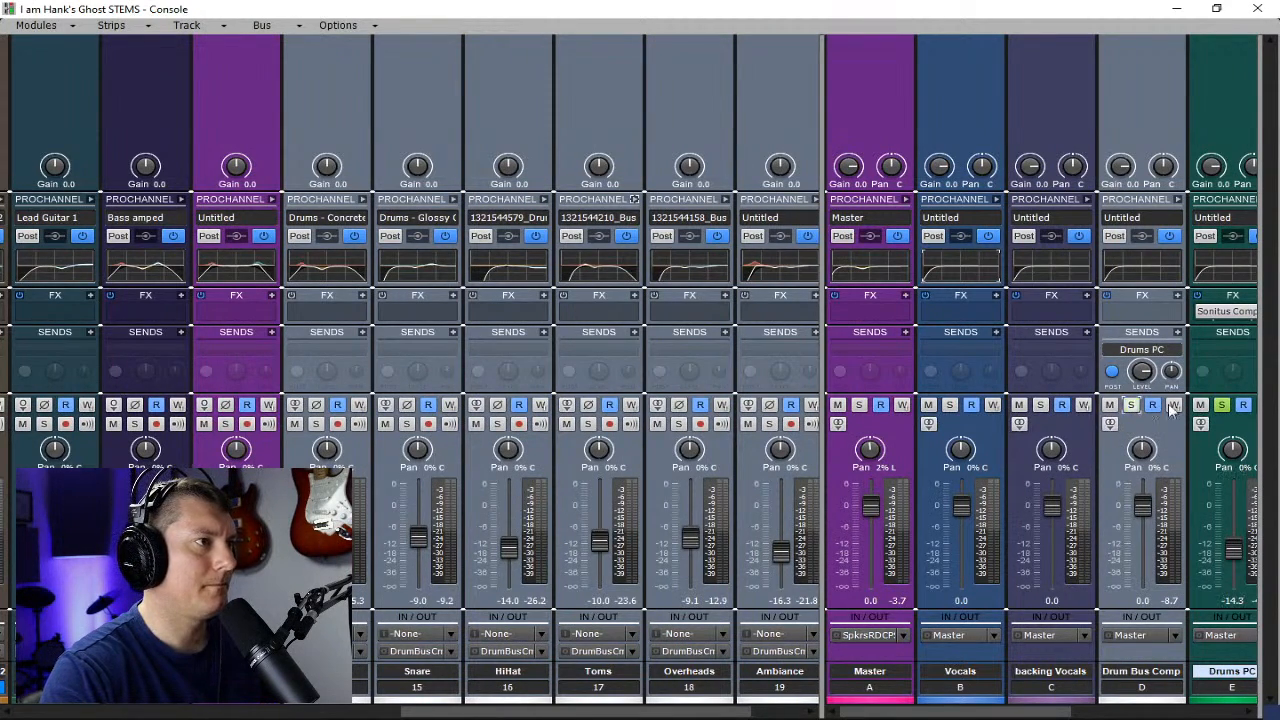
pyautogui.click(1222, 404)
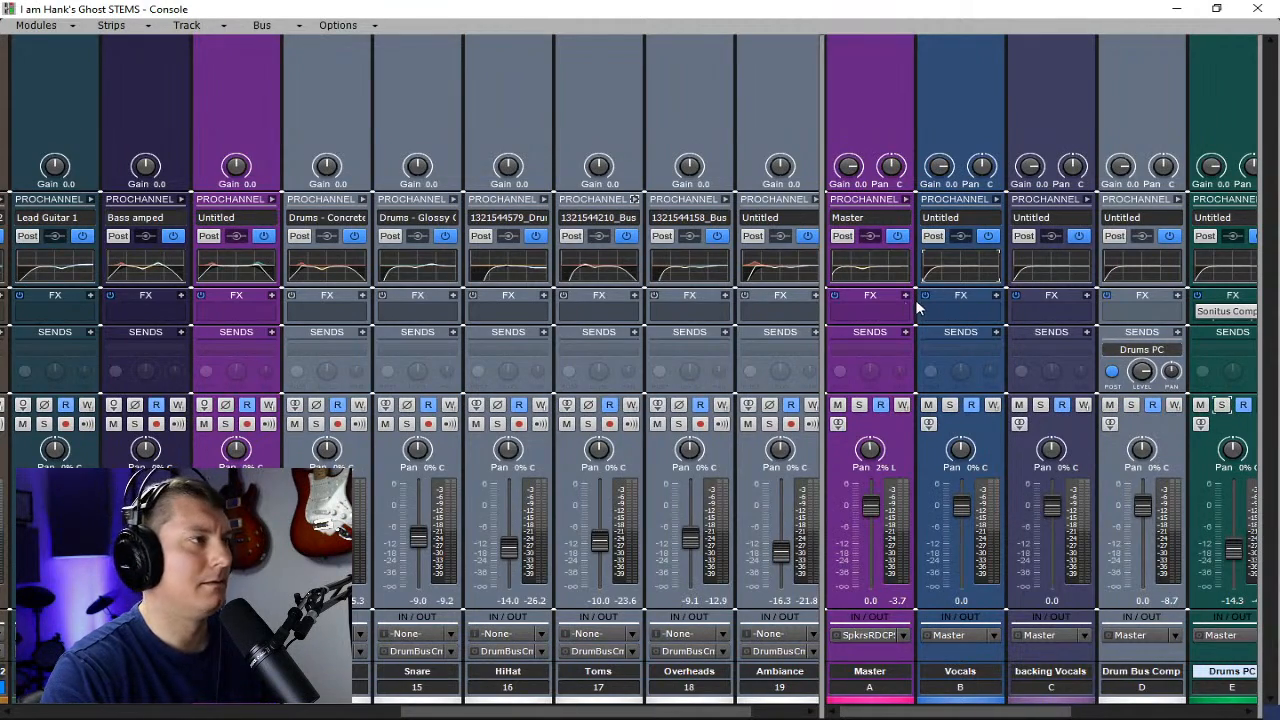
pyautogui.moveTo(822, 300); pyautogui.dragTo(1154, 423)
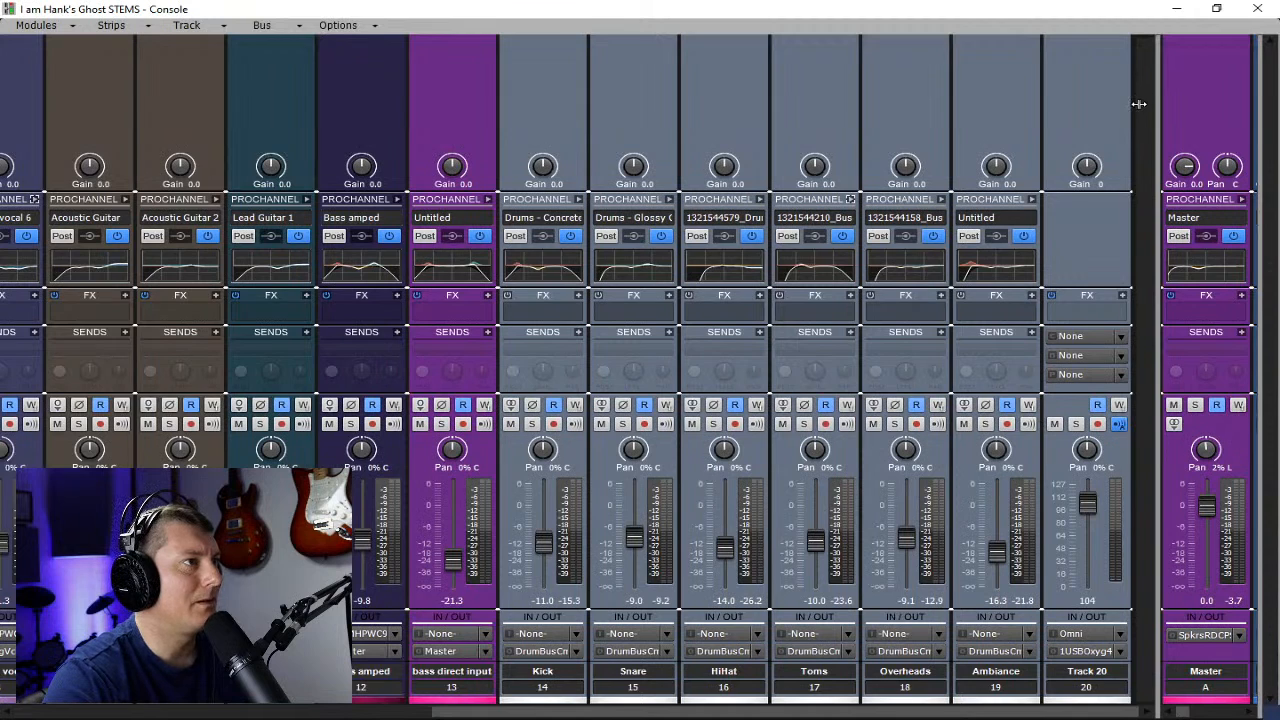
# - Reopen the console, extend its track area to nearly full width, and check the Bass amped channel's EQ
pyautogui.click(1178, 12)
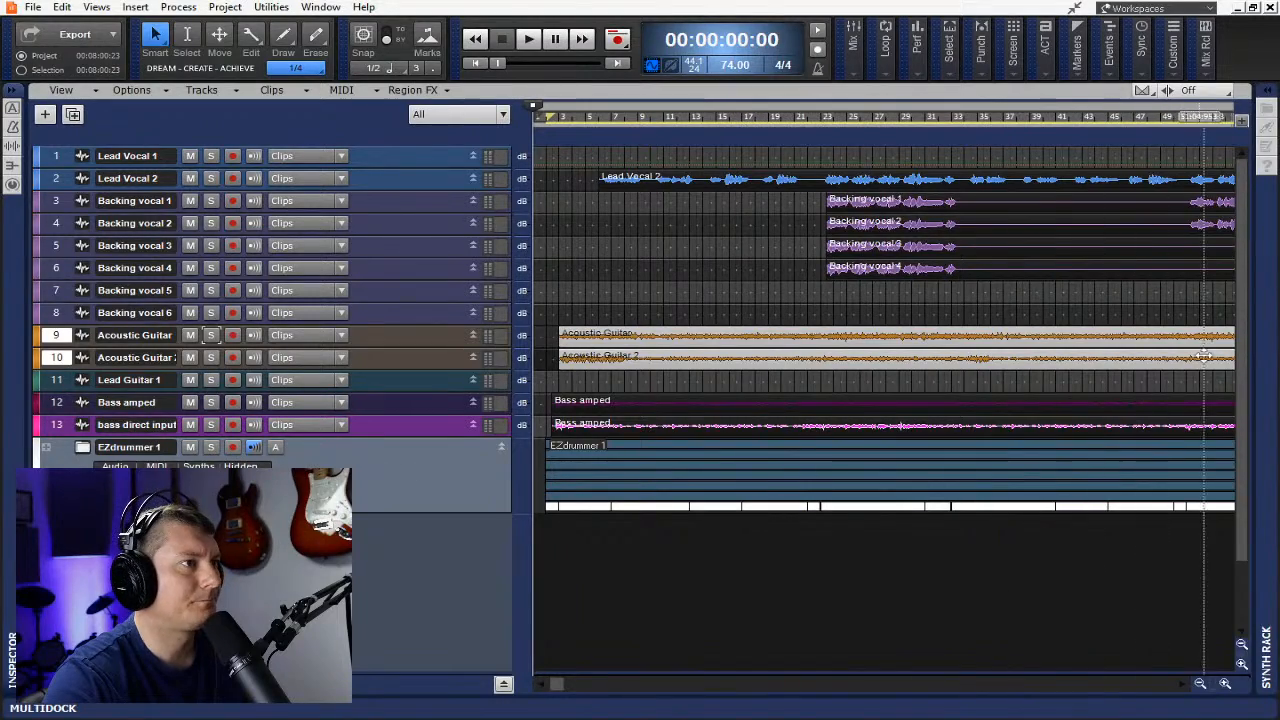
pyautogui.hotkey('alt', '2')
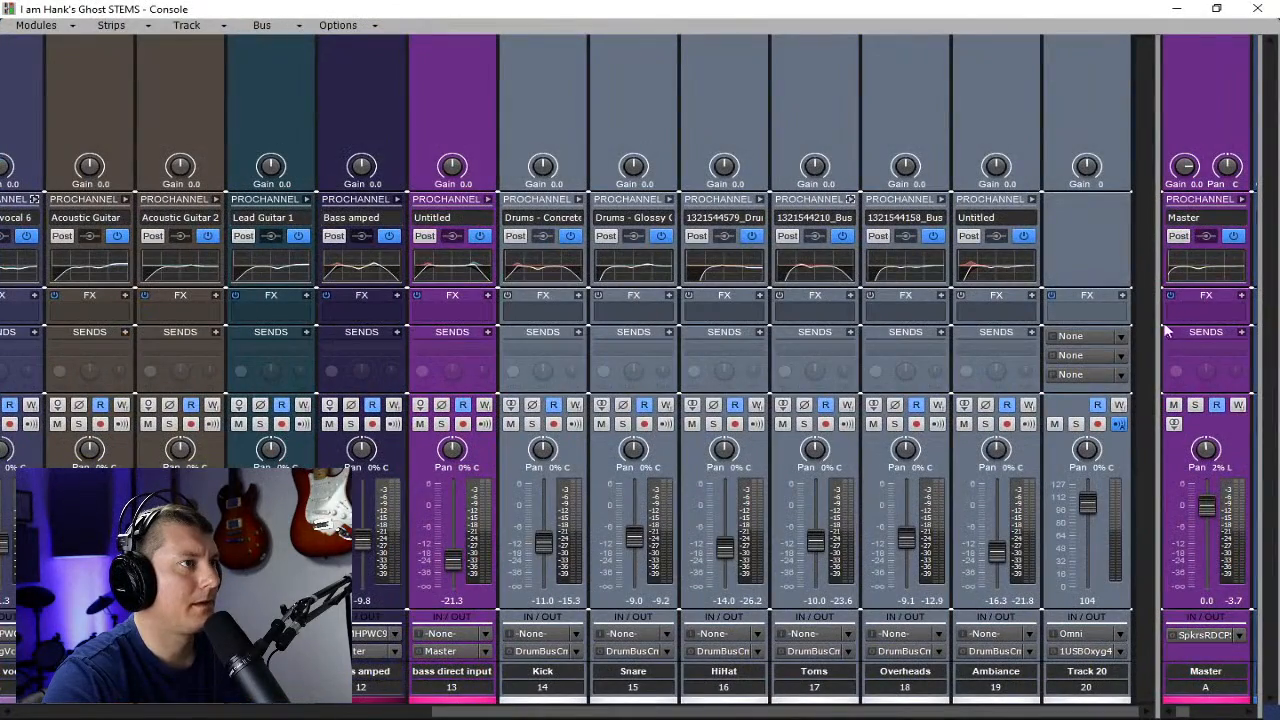
pyautogui.moveTo(1155, 320); pyautogui.dragTo(843, 366)
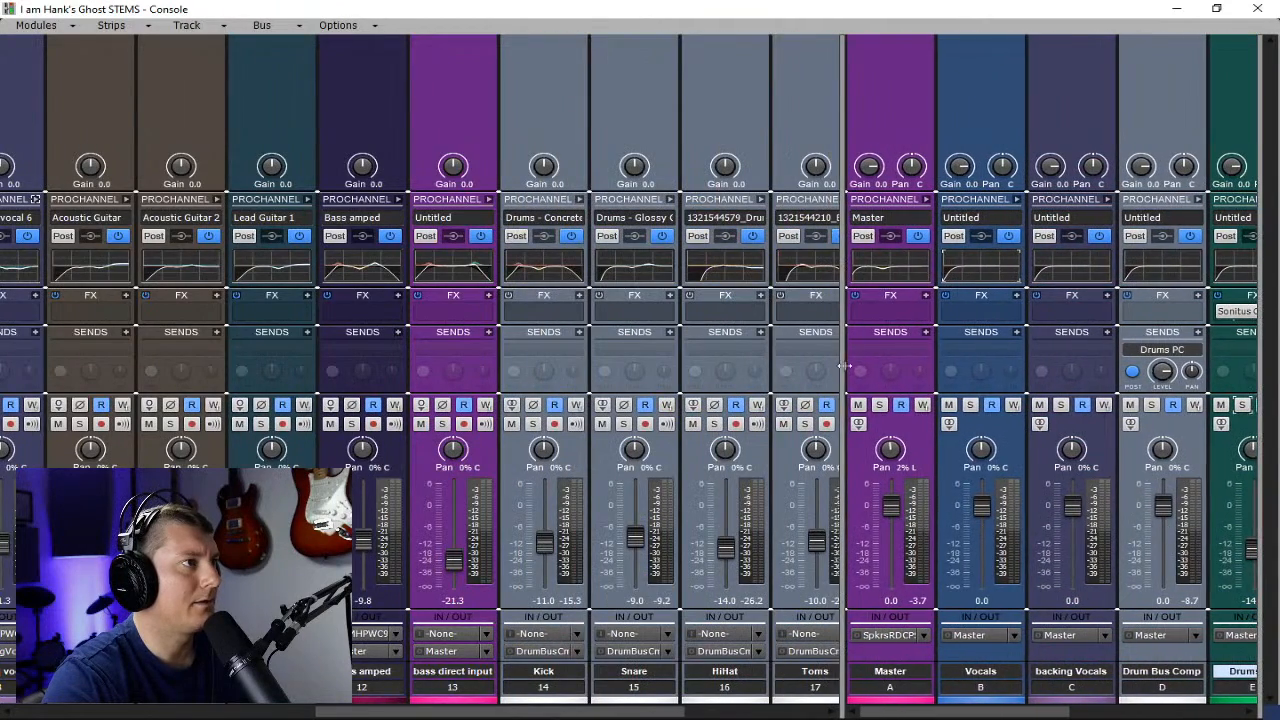
pyautogui.moveTo(842, 162); pyautogui.dragTo(1245, 168)
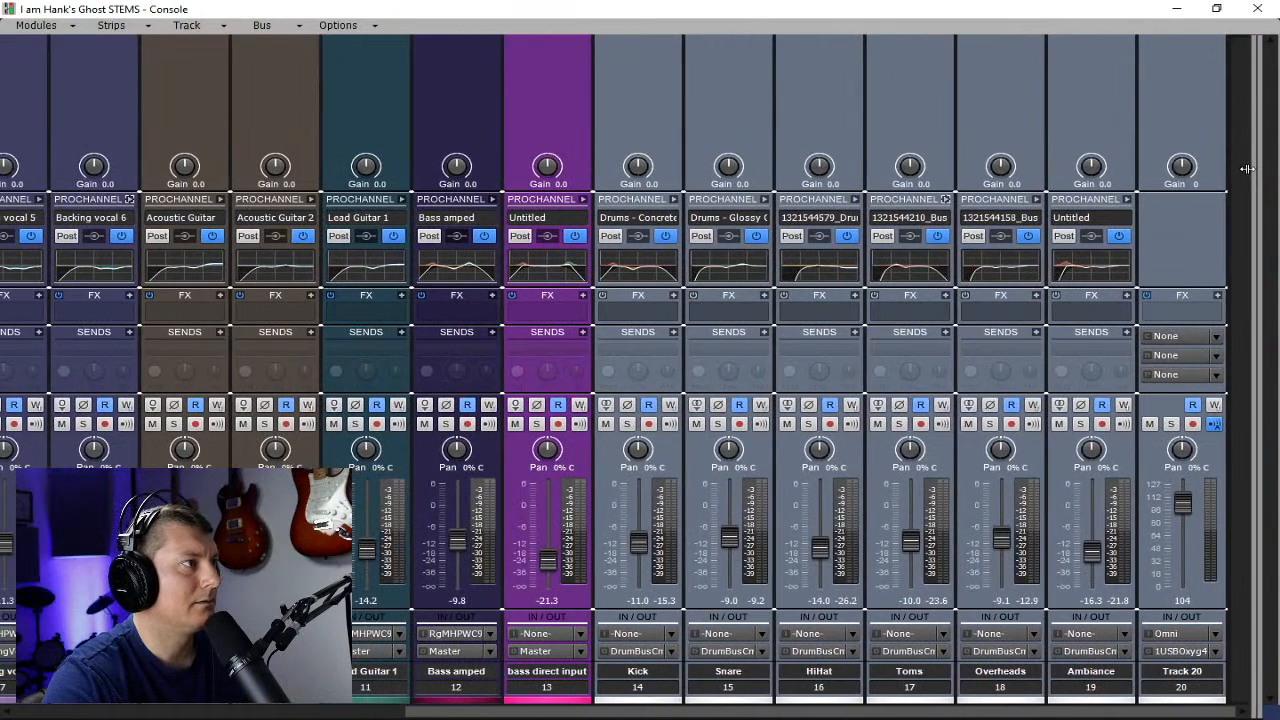
pyautogui.click(492, 199)
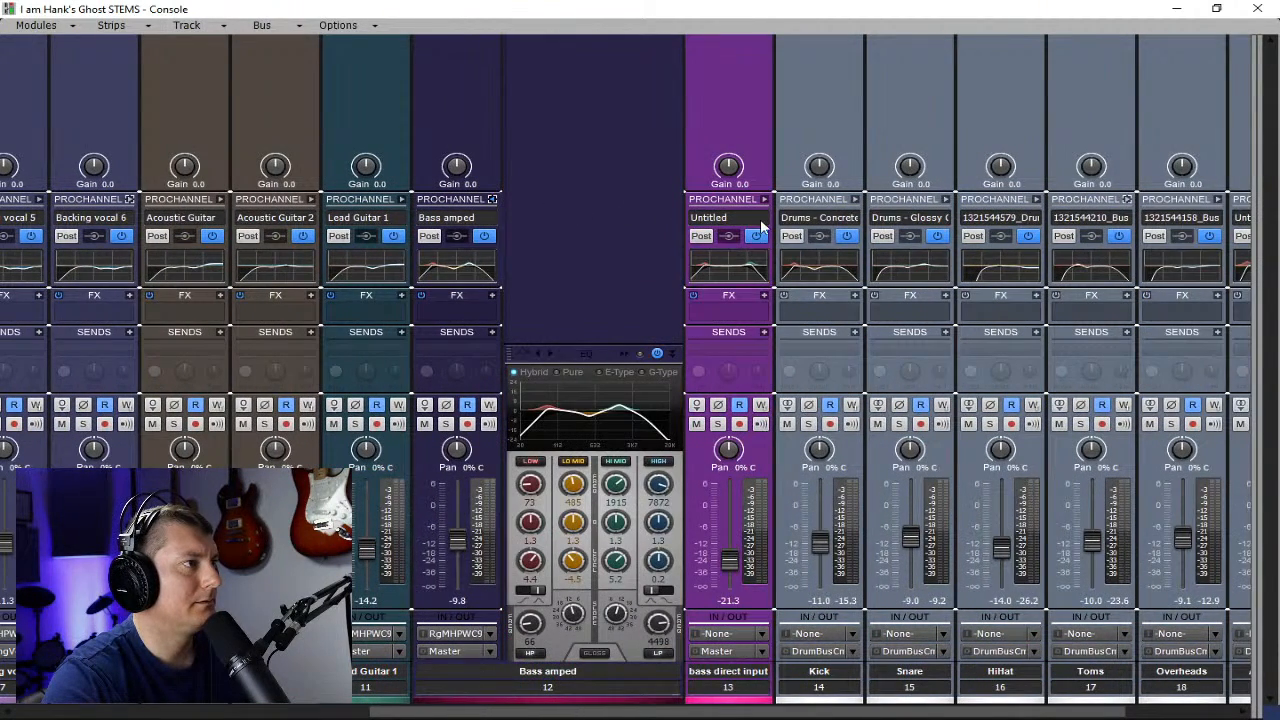
pyautogui.click(492, 200)
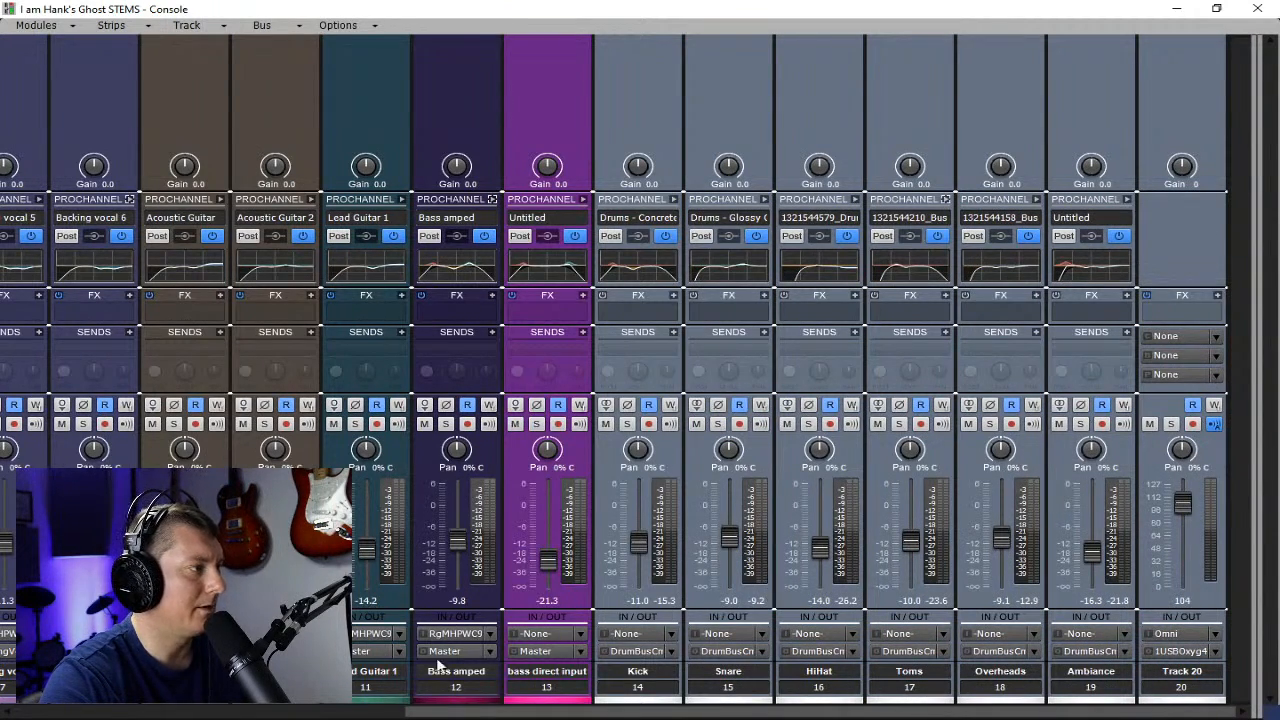
# - Select all tracks, expand their ProChannels, insert a Console Emulator Channel module on each, and set the emulators to N-Type
pyautogui.doubleClick(456, 688)
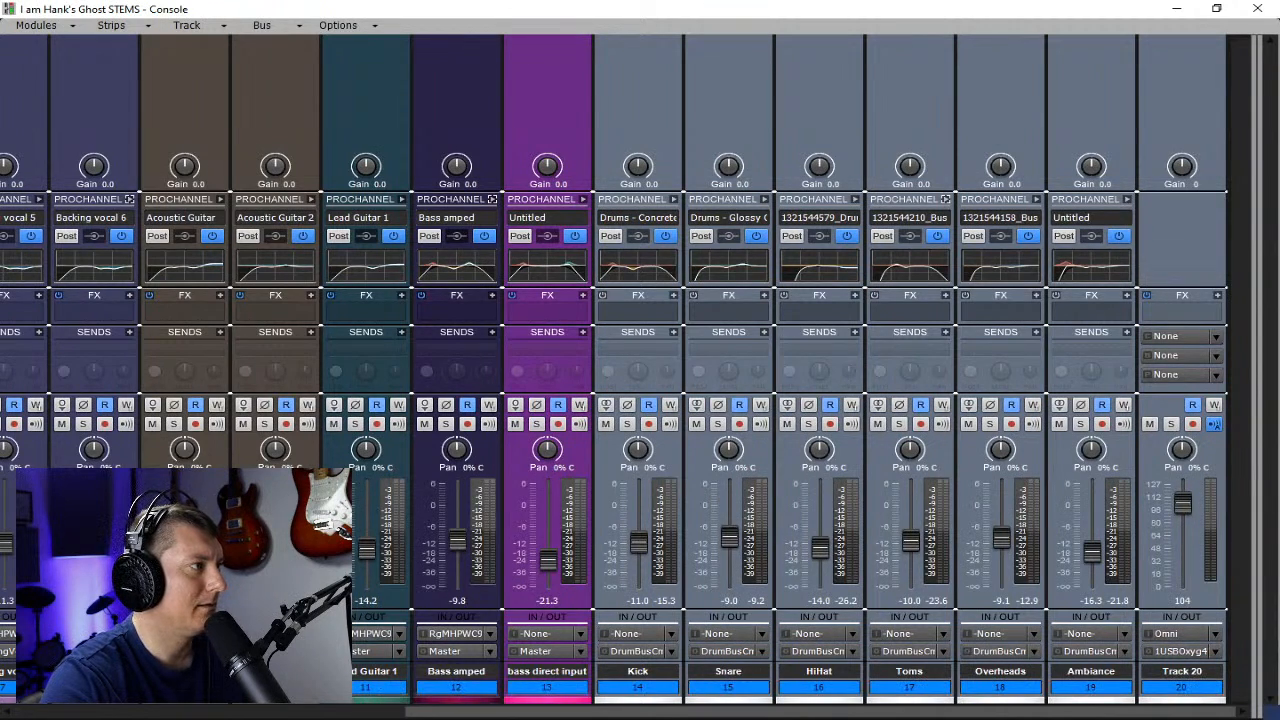
pyautogui.click(41, 198)
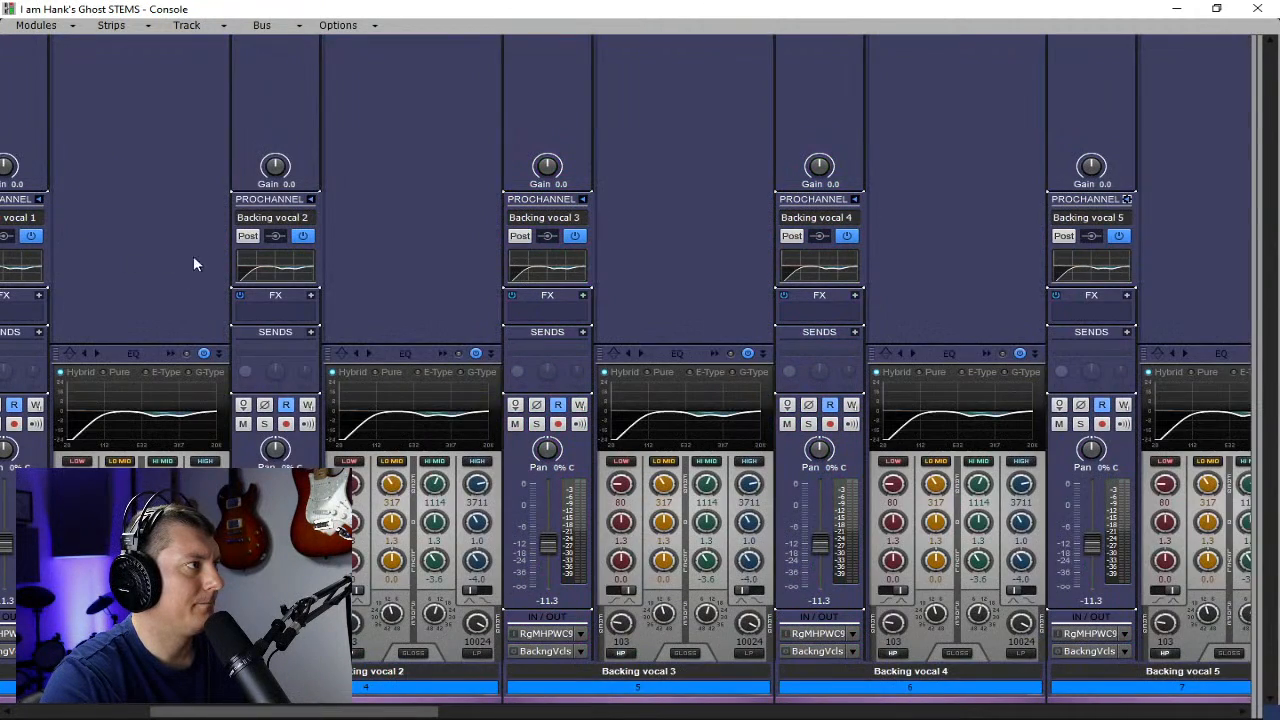
pyautogui.rightClick(160, 290)
pyautogui.moveTo(205, 298)
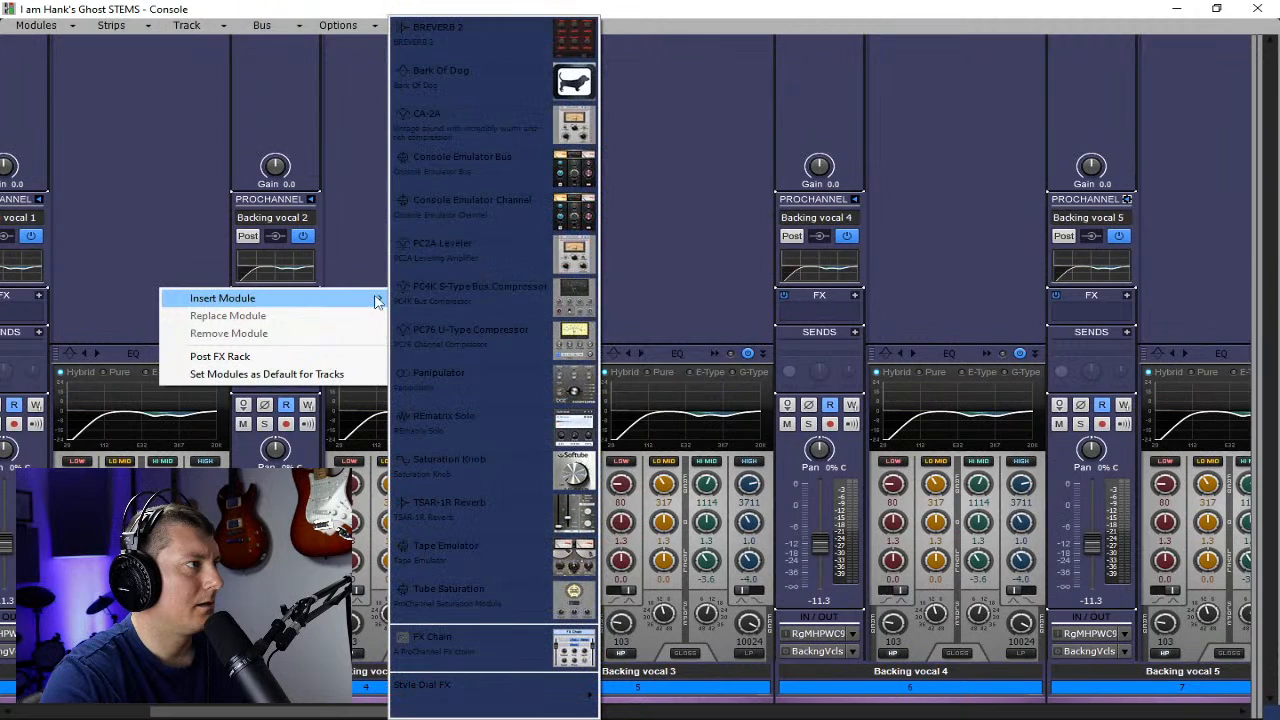
pyautogui.click(523, 219)
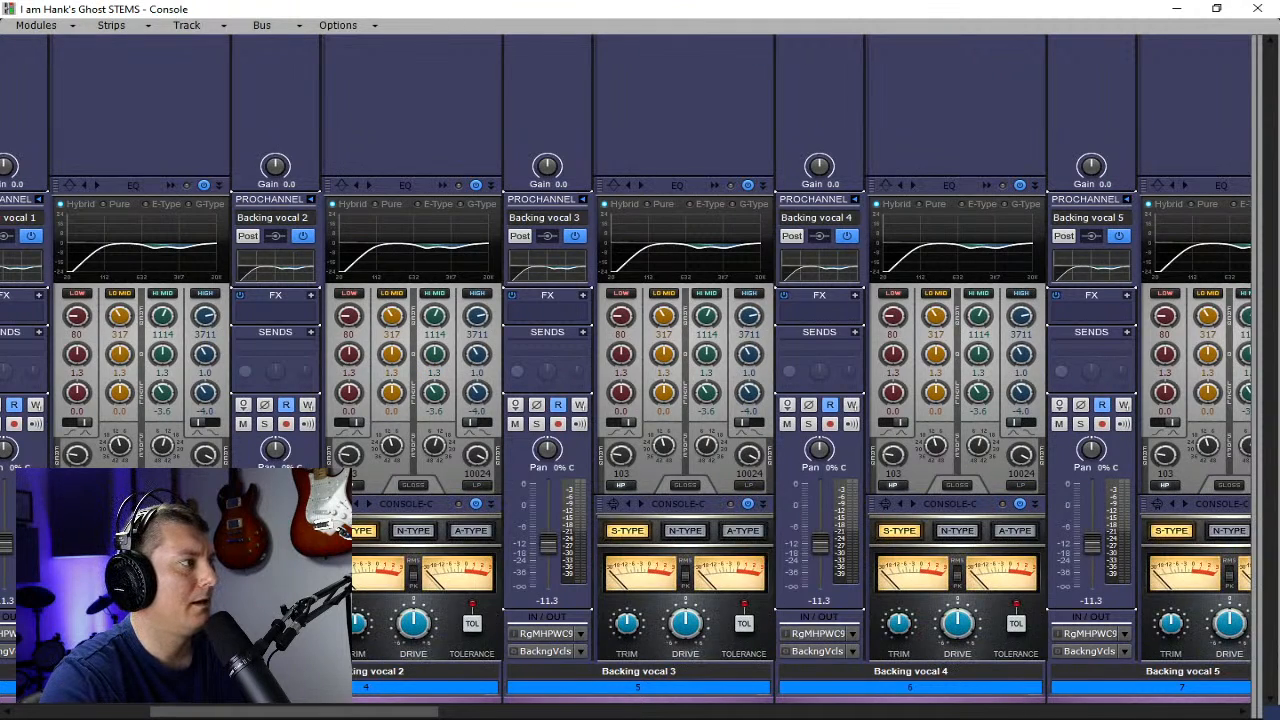
pyautogui.keyDown('ctrl'); pyautogui.click(141, 531); pyautogui.keyUp('ctrl')
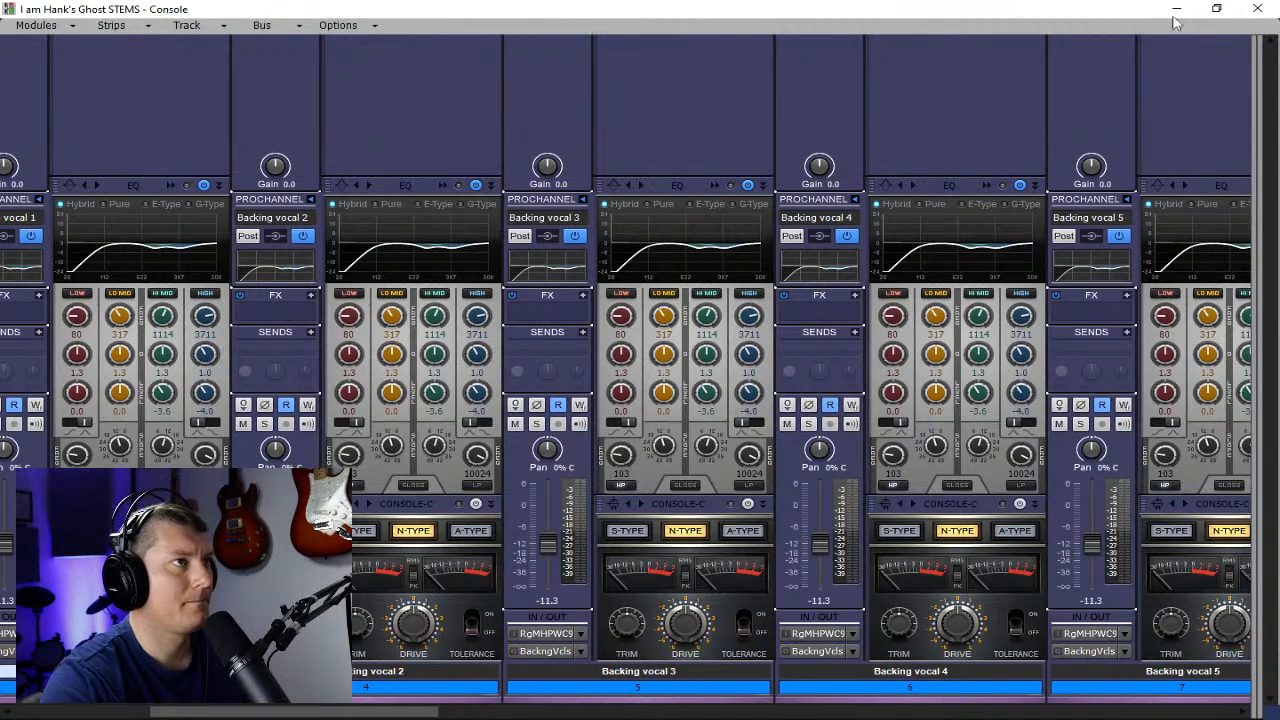
# - Play the mix from the main project window, return to the console, and collapse the ProChannels of all tracks
pyautogui.click(1257, 8)
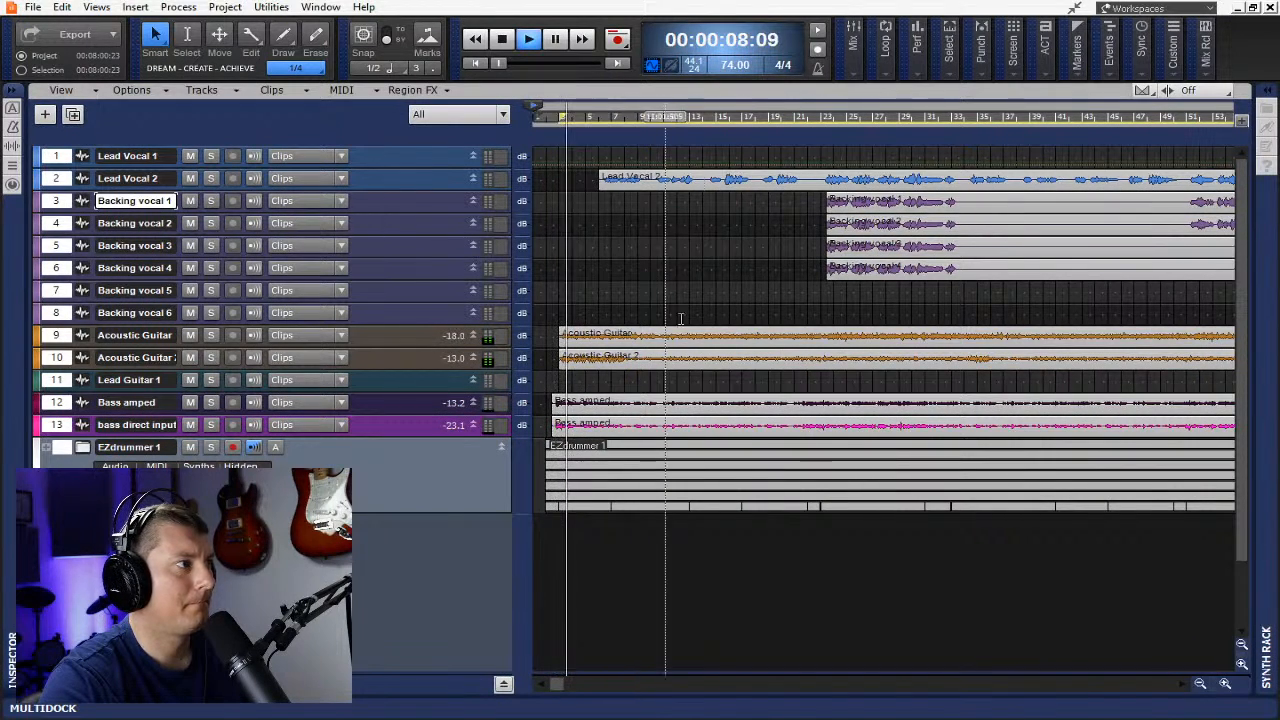
pyautogui.hotkey('alt', '2')
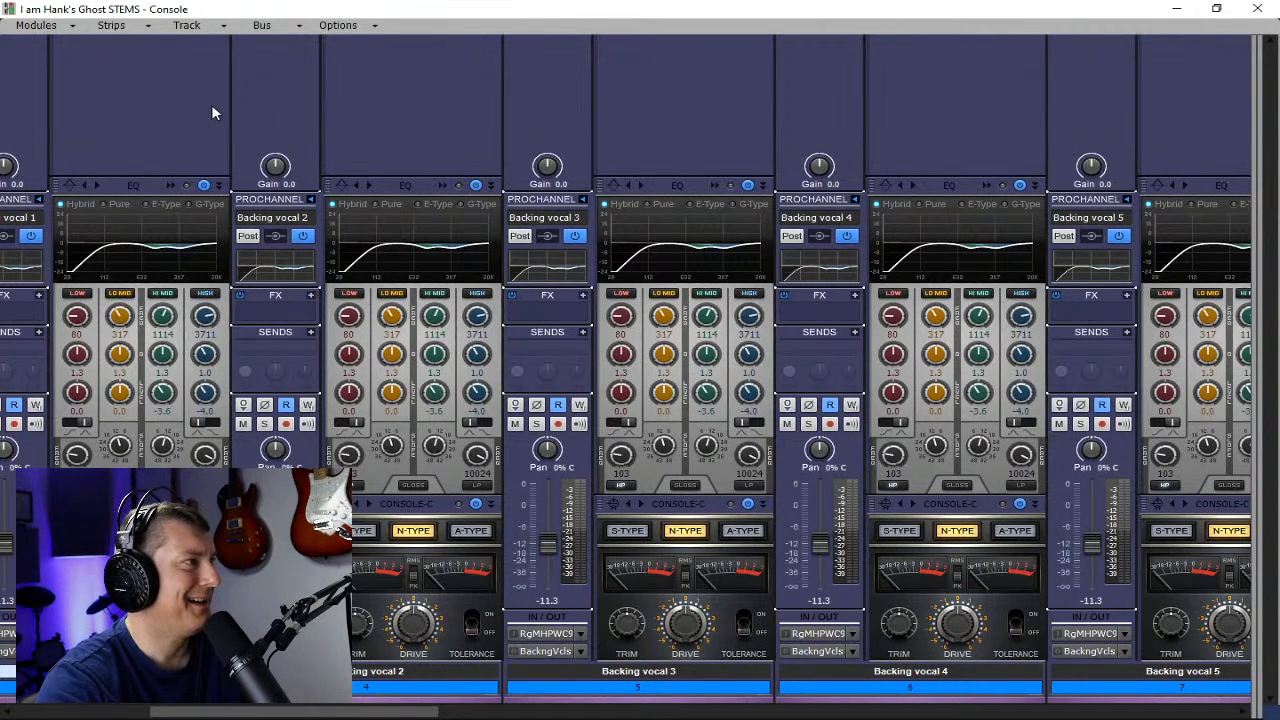
pyautogui.click(40, 200)
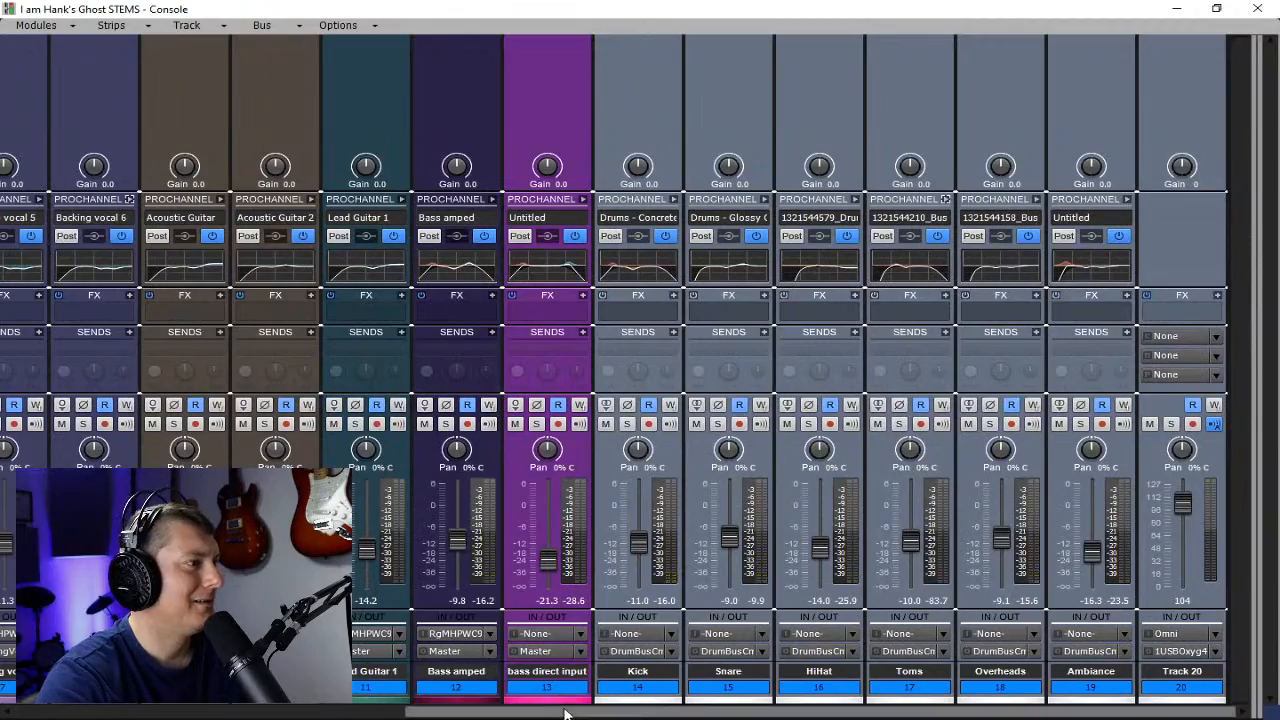
# - Expand the ProChannel modules of the Bass amped and bass direct input tracks
pyautogui.moveTo(565, 712); pyautogui.dragTo(175, 712)
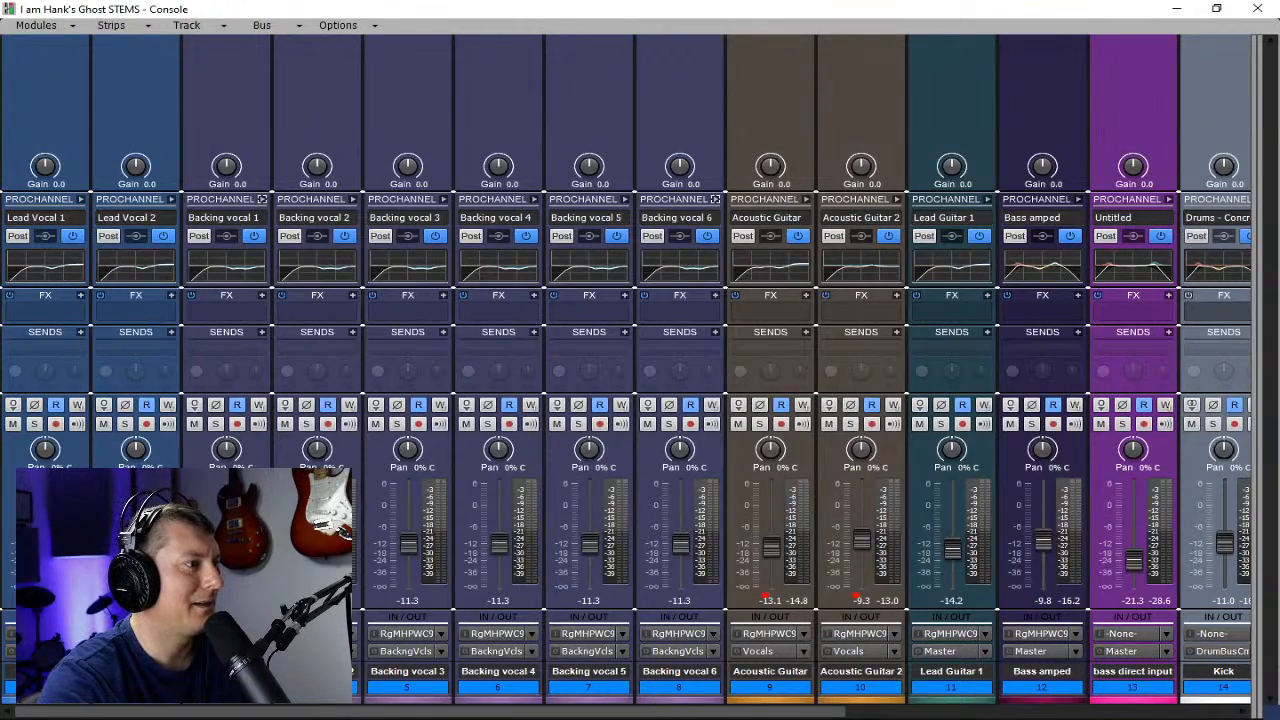
pyautogui.moveTo(693, 712); pyautogui.dragTo(983, 704)
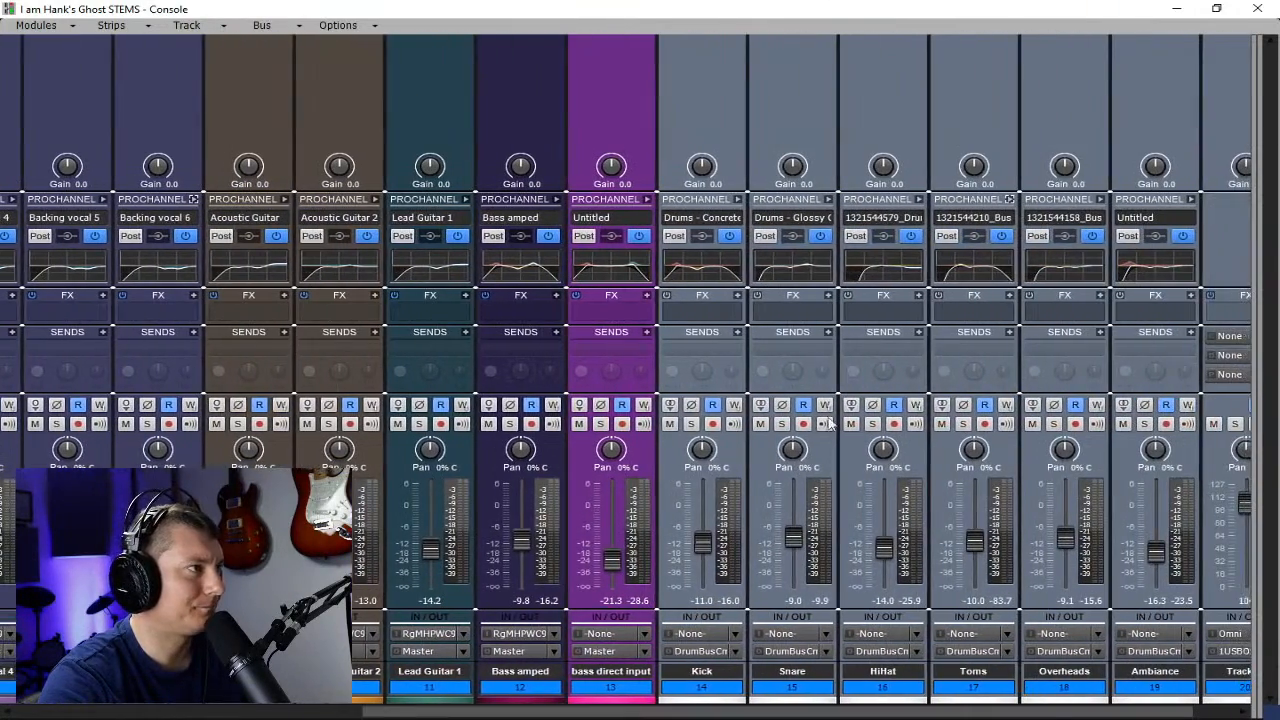
pyautogui.click(558, 198)
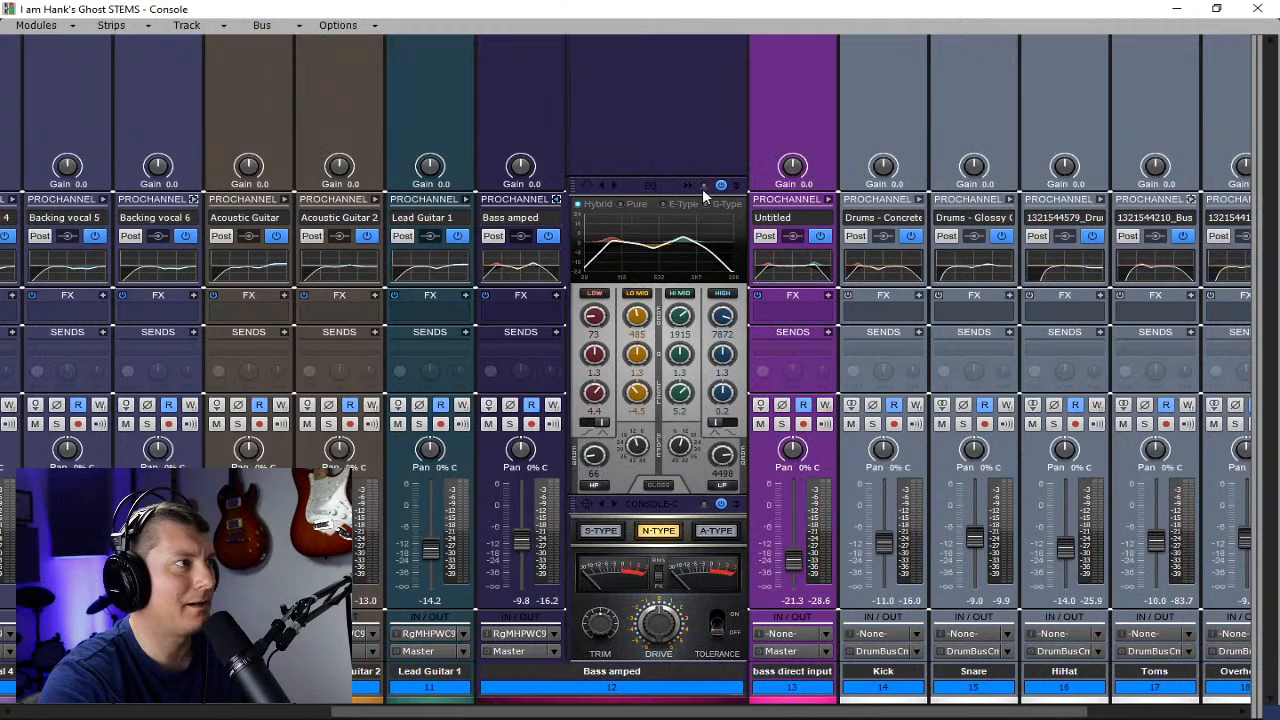
pyautogui.click(828, 199)
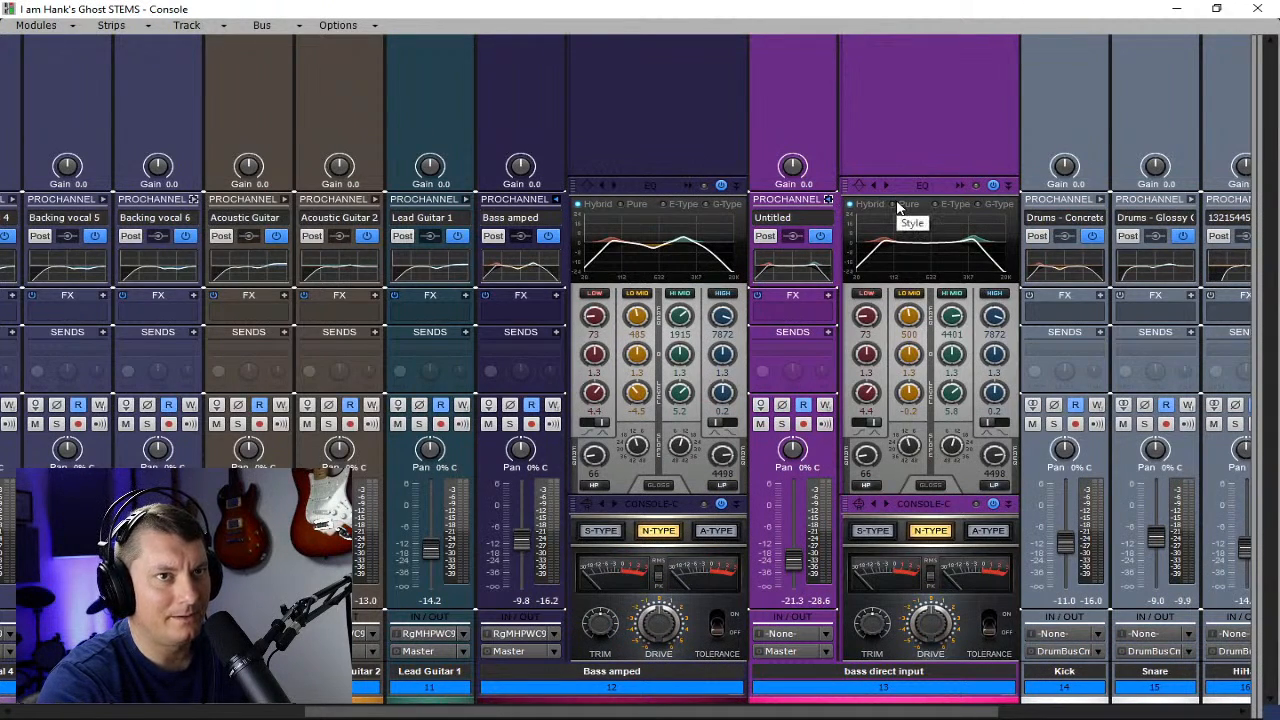
# - Insert a CA-2A compressor in the Bass amped ProChannel and move it above the EQ module
pyautogui.rightClick(678, 150)
pyautogui.moveTo(703, 157)
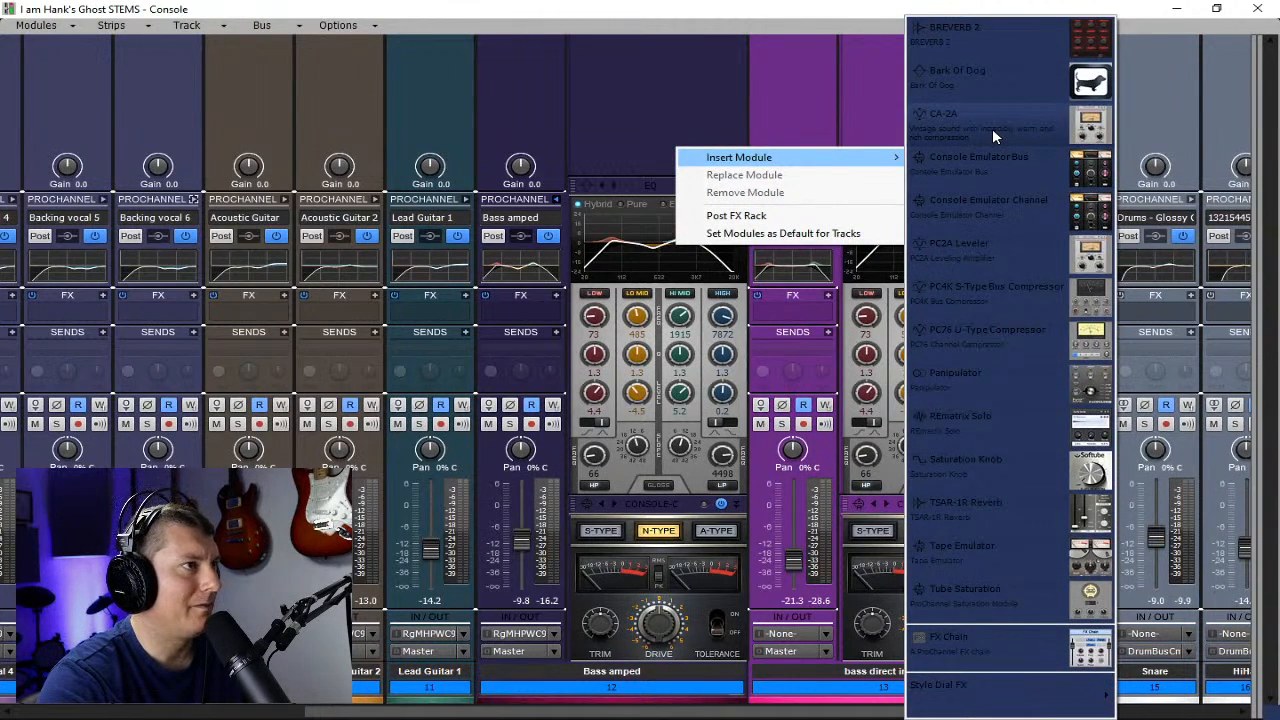
pyautogui.click(992, 128)
pyautogui.moveTo(680, 452); pyautogui.dragTo(678, 62)
pyautogui.scroll(2, 838, 297)
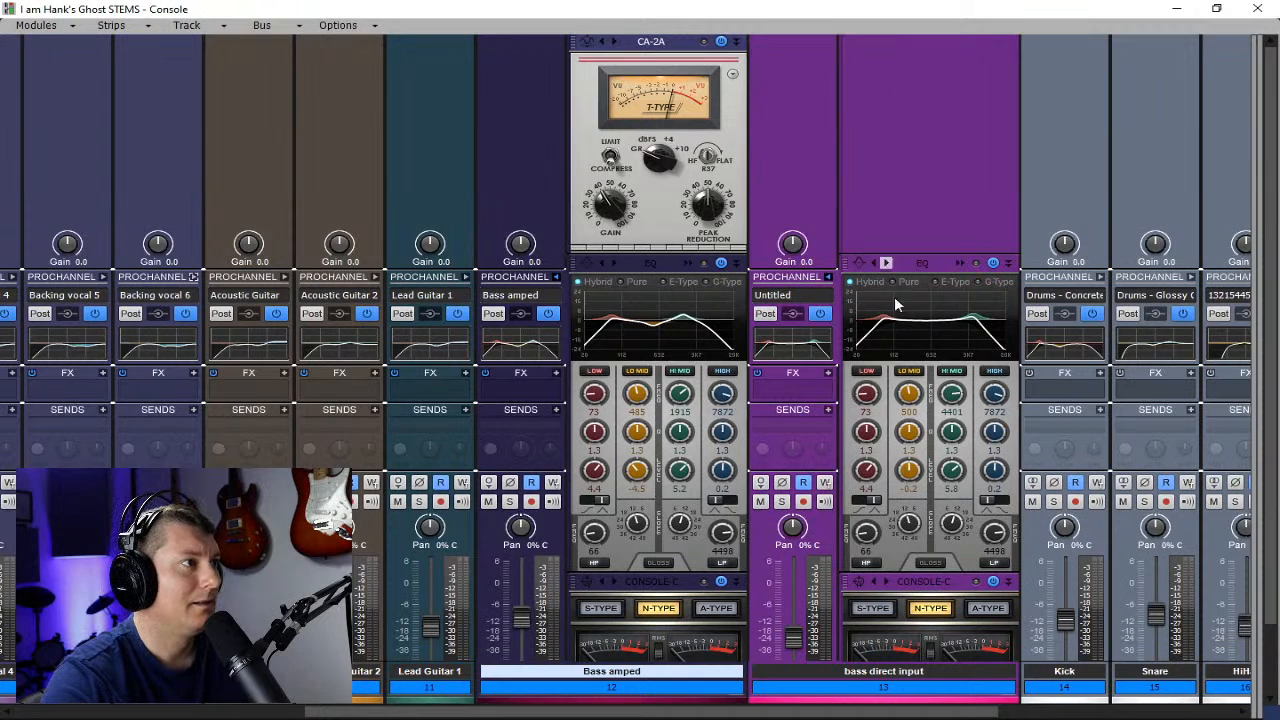
# - Insert a CA-2A compressor above the EQ in the bass direct input ProChannel, keeping both bass compressors in Compress mode
pyautogui.rightClick(940, 160)
pyautogui.moveTo(985, 168)
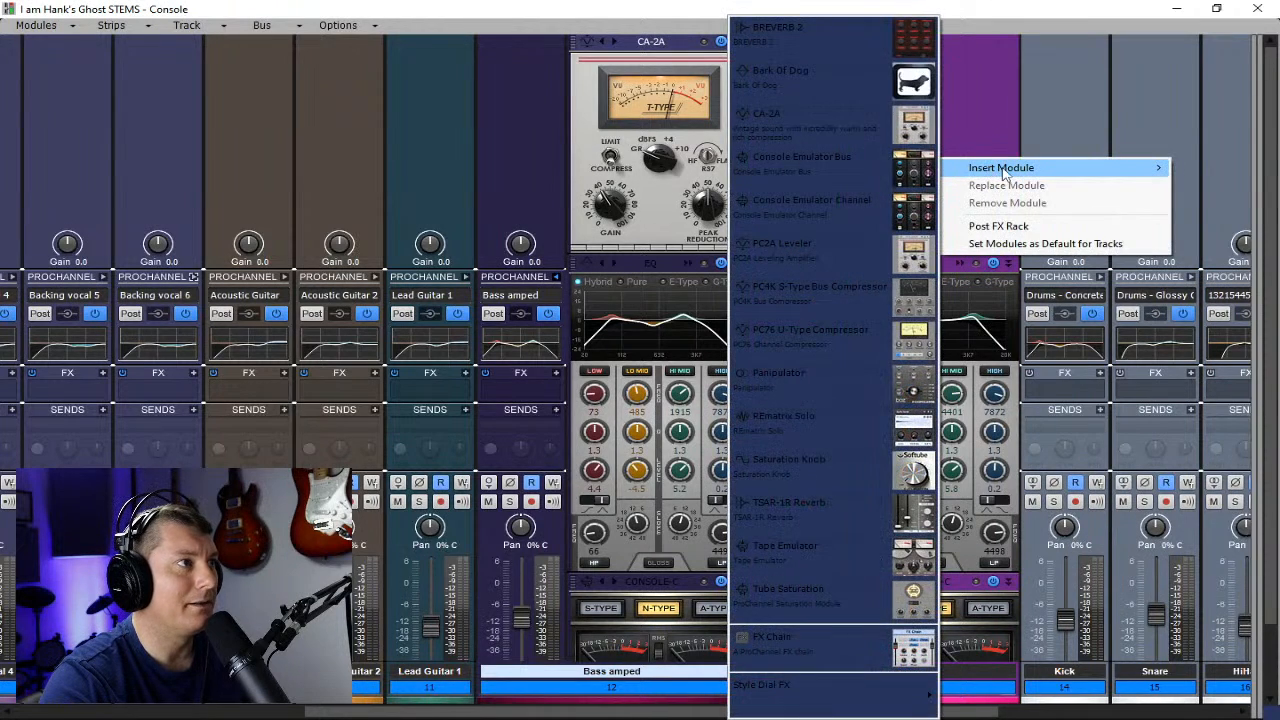
pyautogui.click(903, 133)
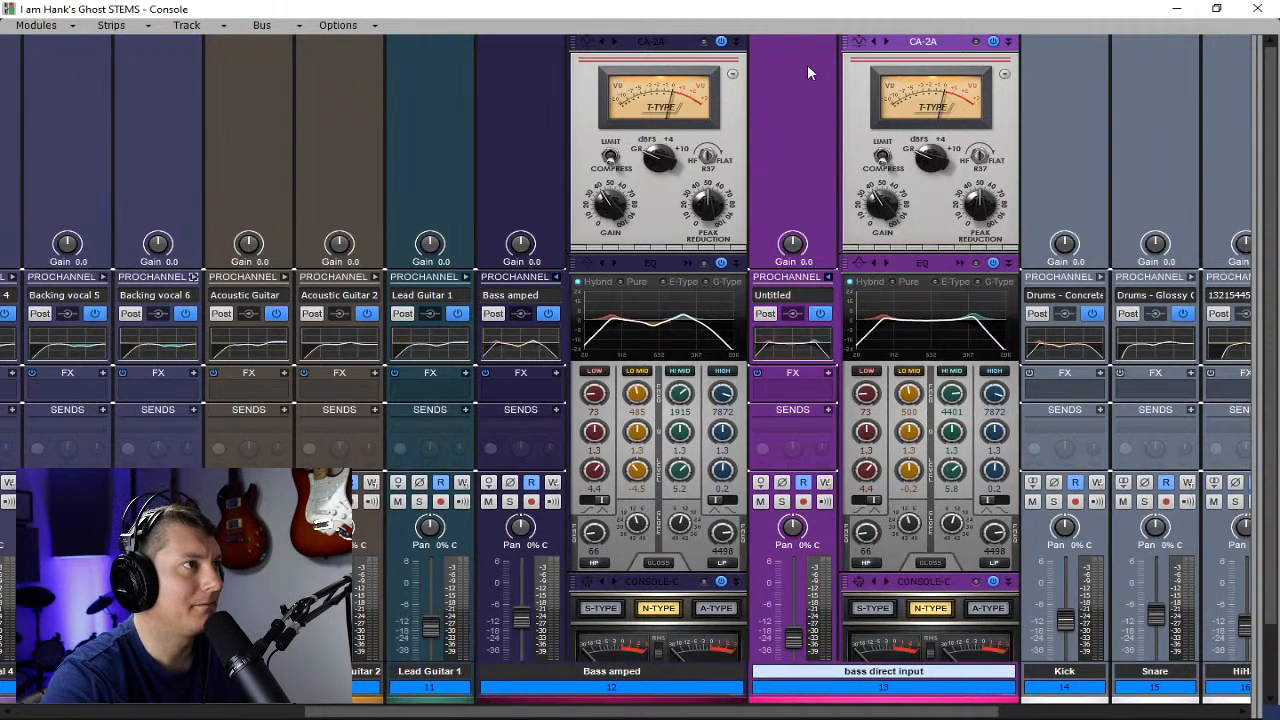
pyautogui.click(616, 170)
pyautogui.click(880, 166)
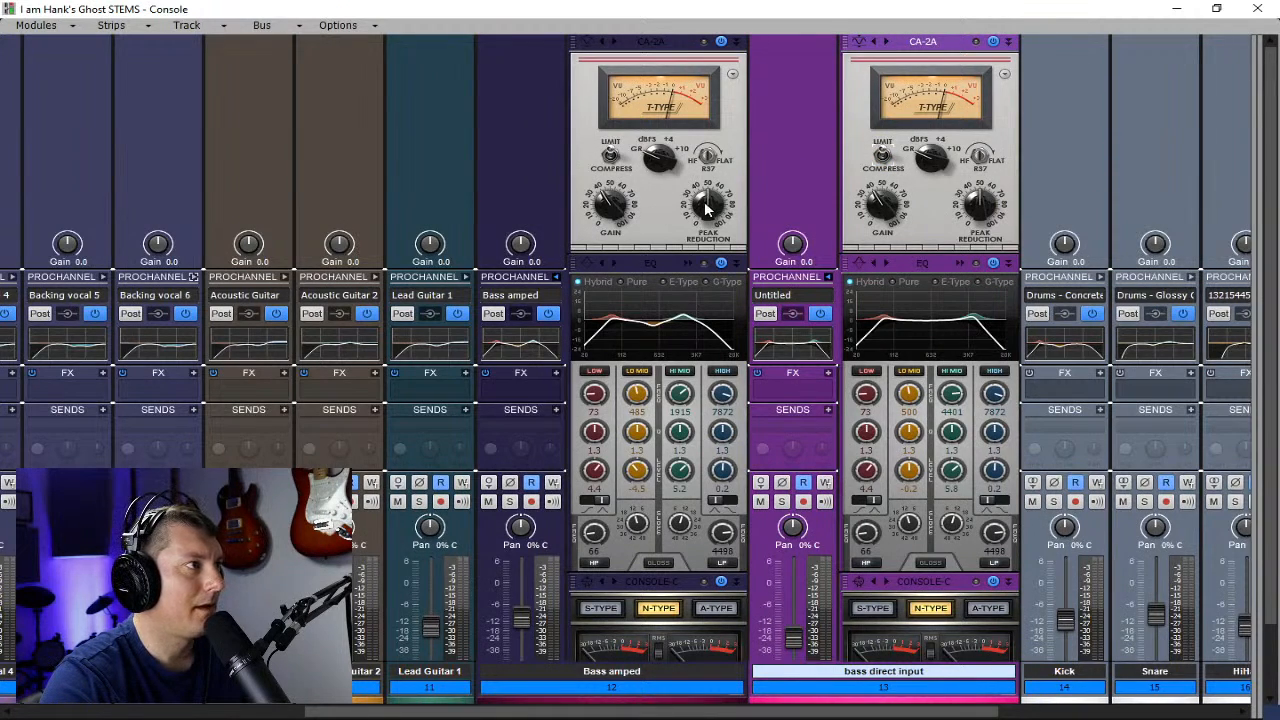
# - Adjust the peak reduction of the CA-2A compressors on the Bass amped and bass direct input tracks
pyautogui.moveTo(710, 208); pyautogui.dragTo(707, 218)
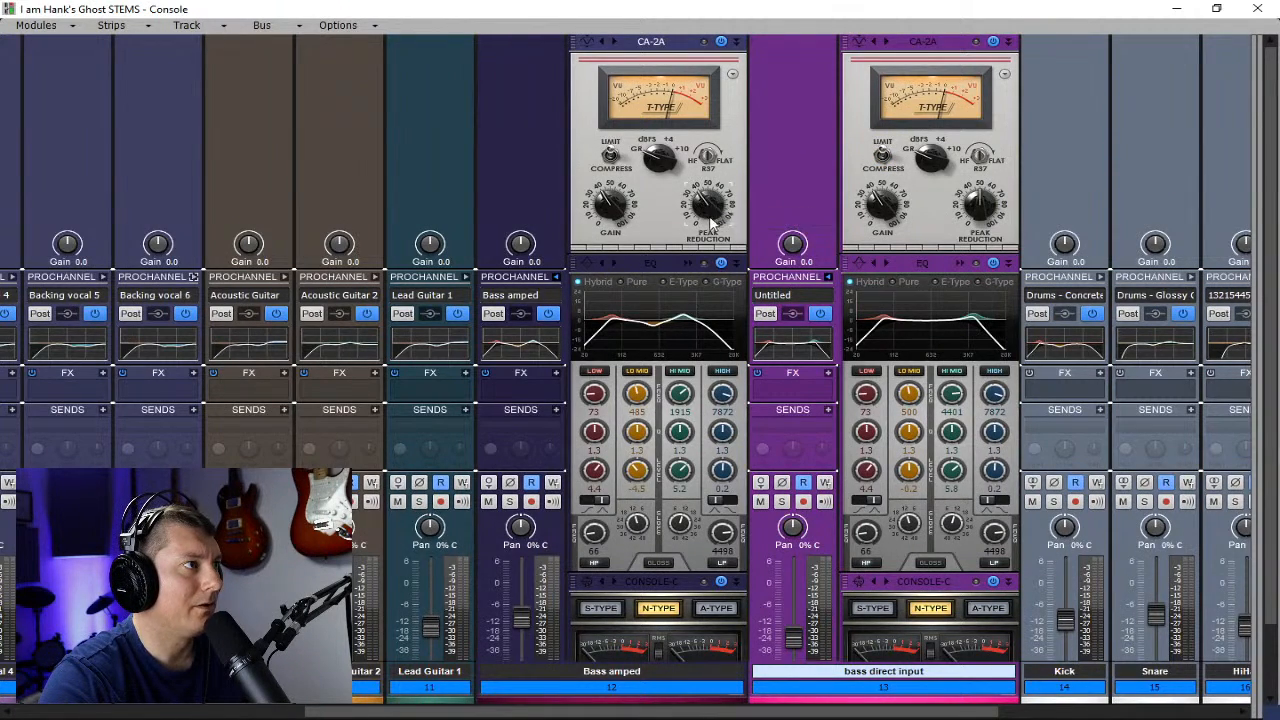
pyautogui.click(980, 208)
pyautogui.moveTo(980, 208); pyautogui.dragTo(975, 195)
pyautogui.moveTo(707, 206); pyautogui.dragTo(700, 194)
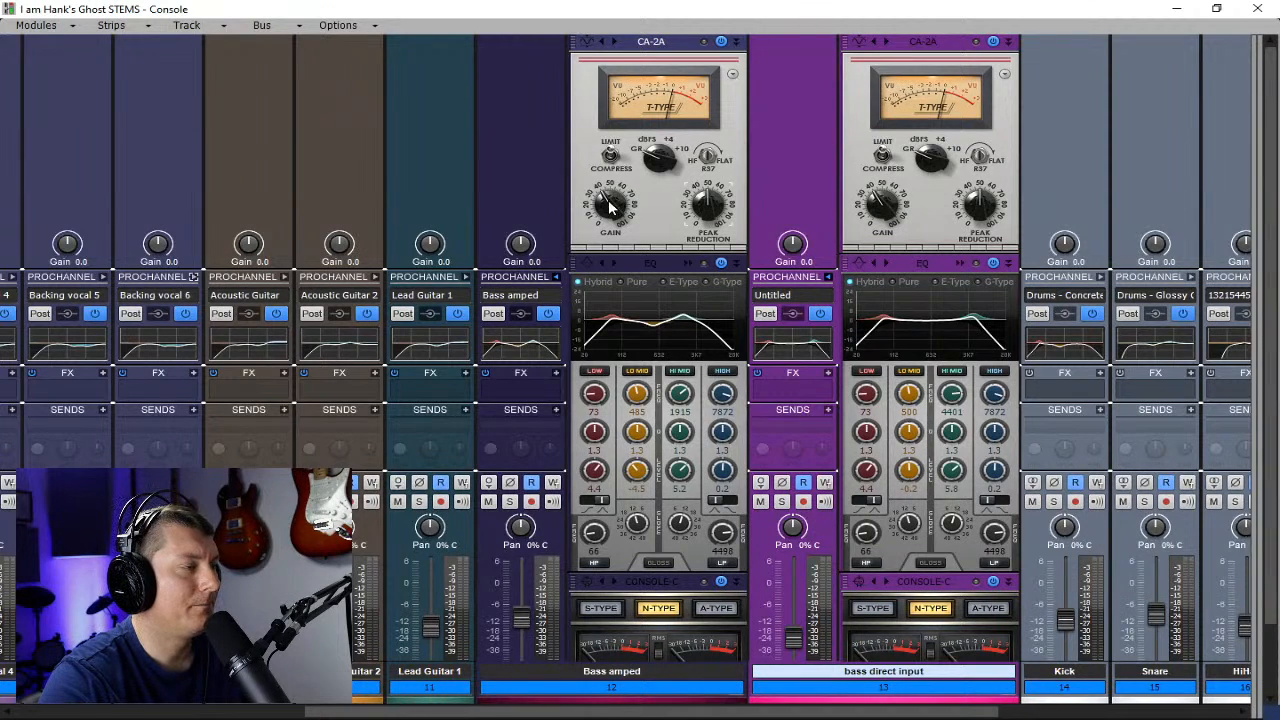
# - Adjust the gain of both bass tracks' CA-2A compressors during playback, setting the bass direct input's gain to about 44%
pyautogui.moveTo(610, 205)
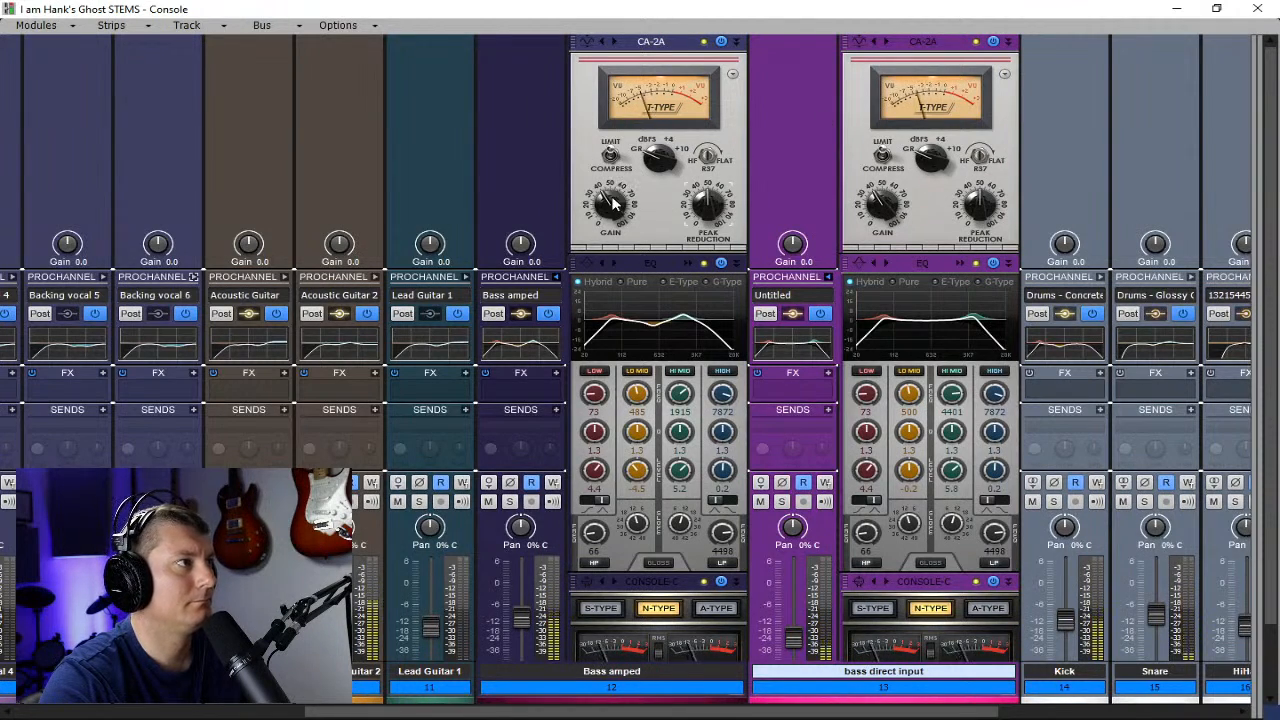
pyautogui.moveTo(612, 205)
pyautogui.moveTo(612, 205); pyautogui.dragTo(606, 190)
pyautogui.moveTo(884, 201); pyautogui.dragTo(877, 200)
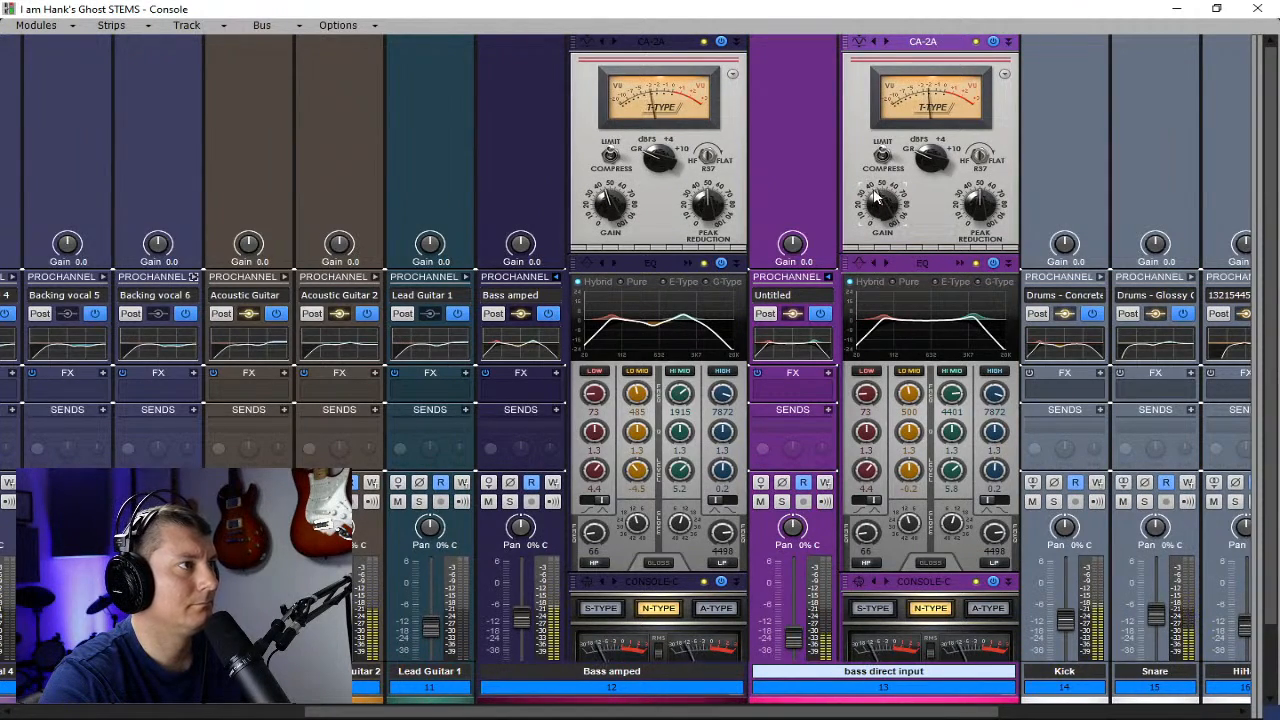
pyautogui.moveTo(876, 204)
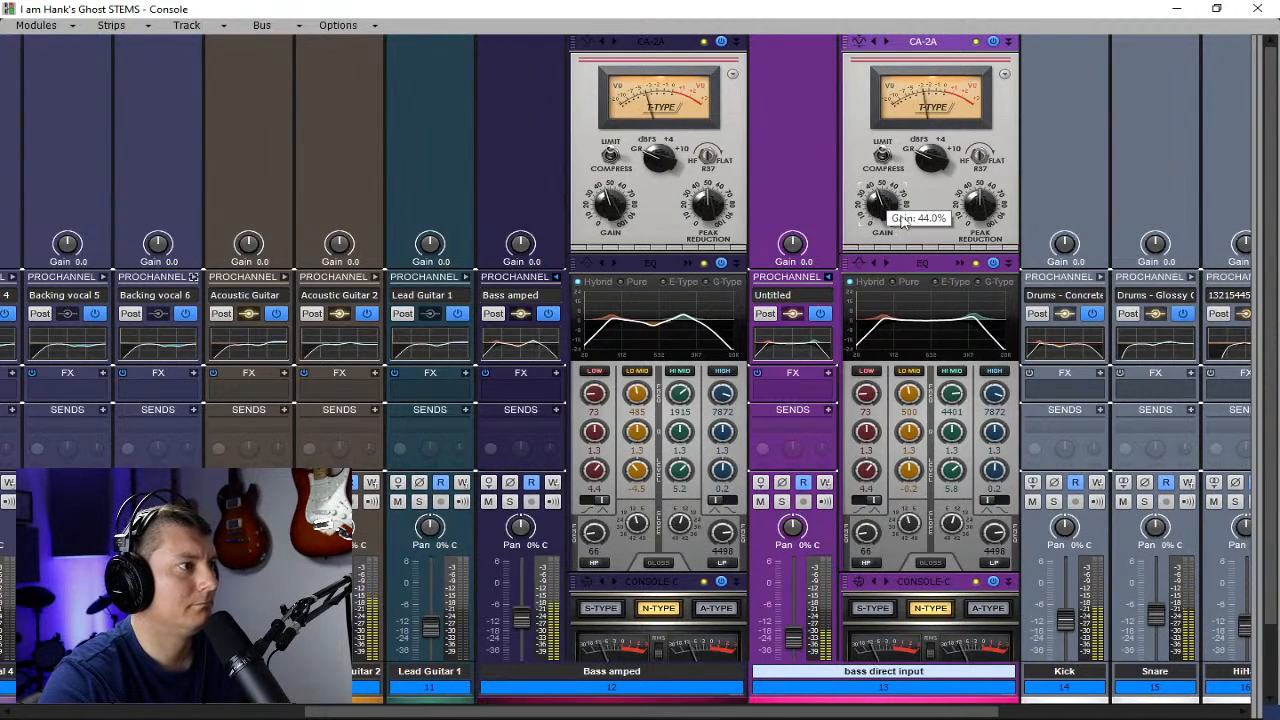
# - Select both bass tracks and lower their faders to -11.5 dB for Bass amped and -22.9 dB for bass direct input
pyautogui.click(513, 180)
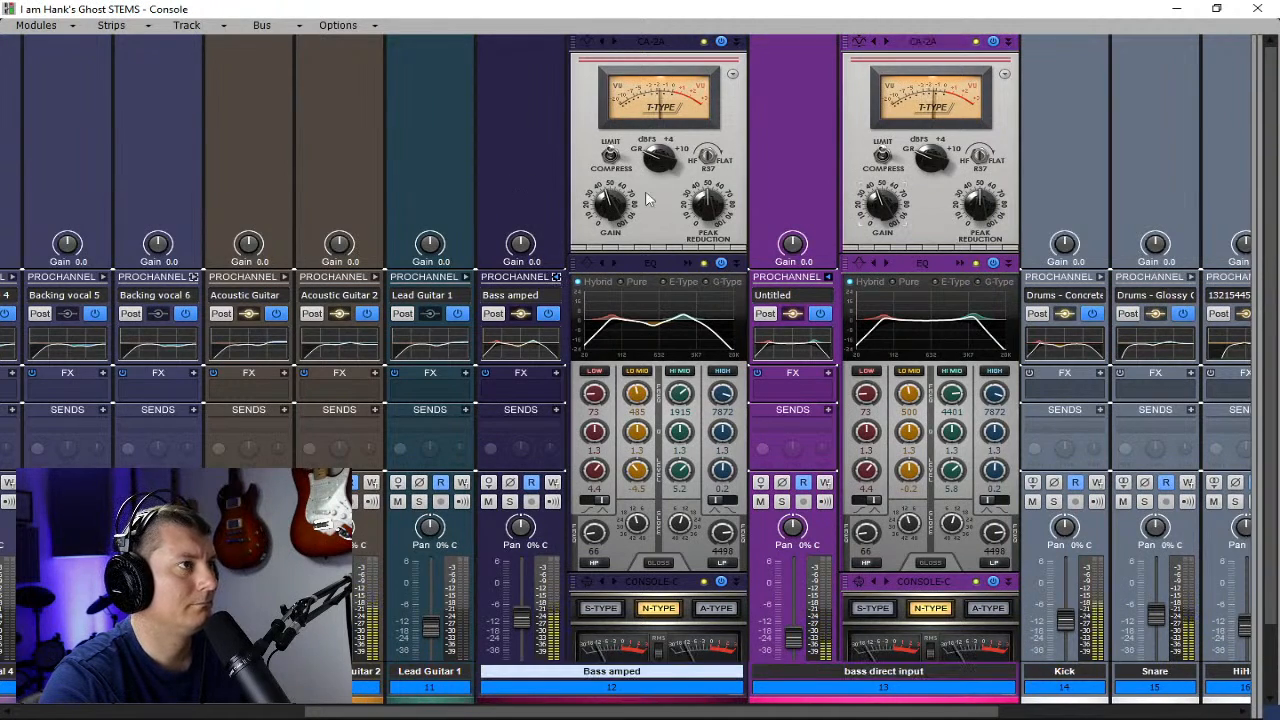
pyautogui.moveTo(1270, 408); pyautogui.dragTo(1245, 444)
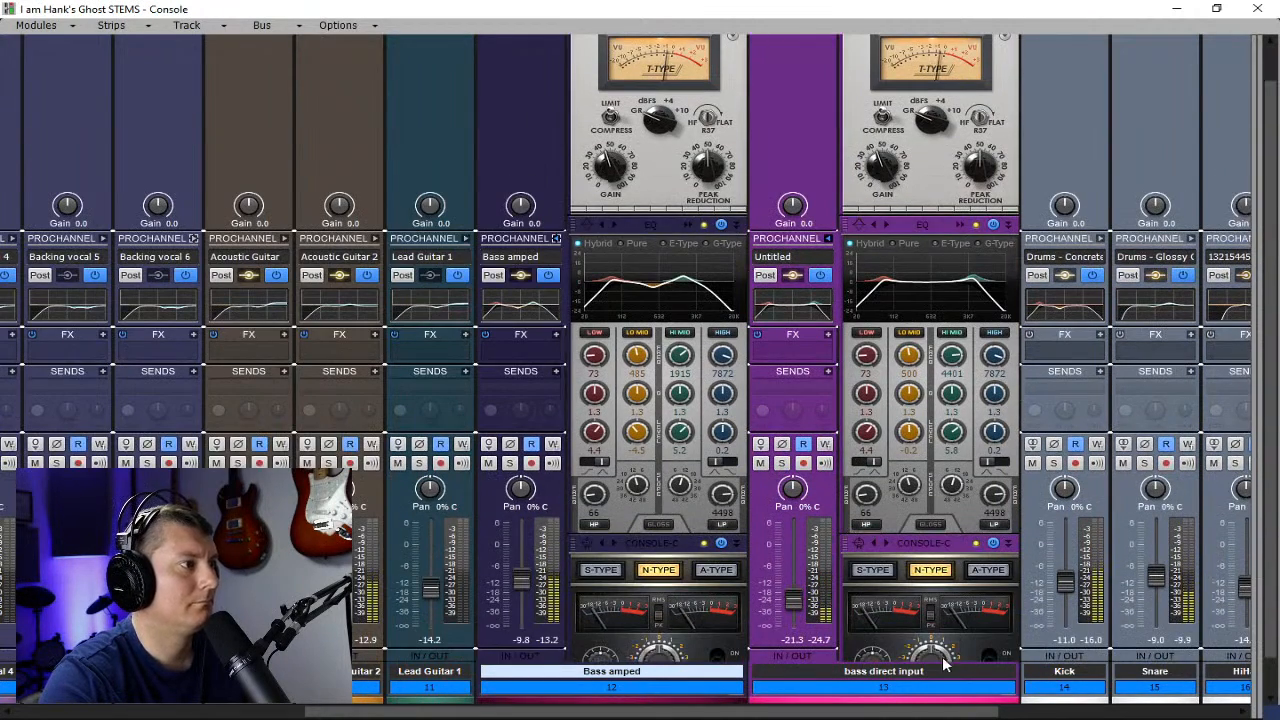
pyautogui.click(802, 678)
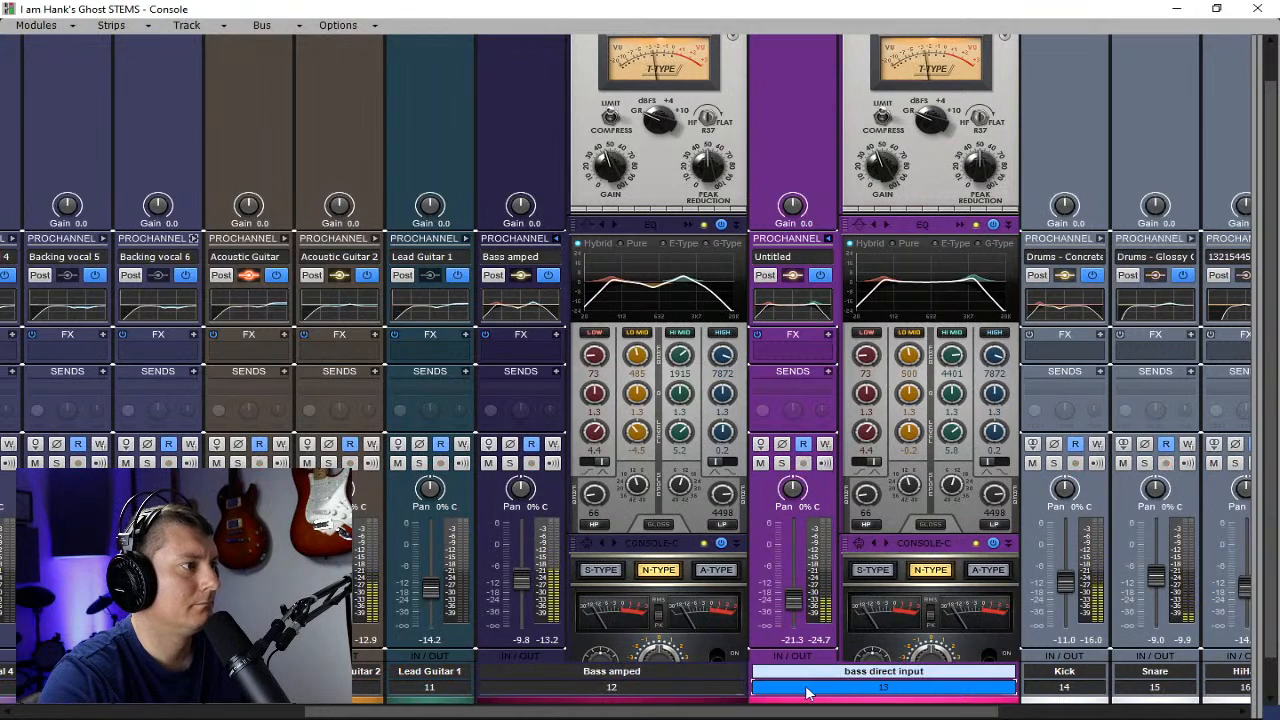
pyautogui.click(700, 690)
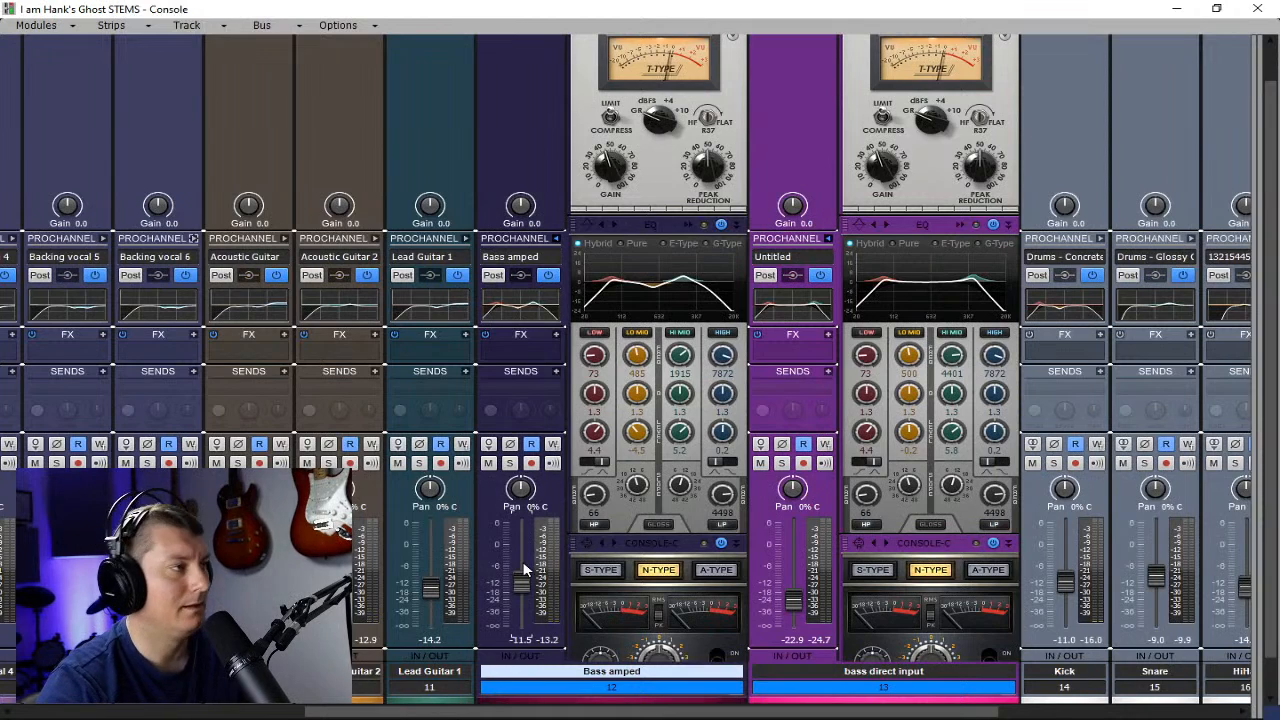
# - Collapse the ProChannel modules of the Bass amped and bass direct input tracks
pyautogui.scroll(1, 537, 108)
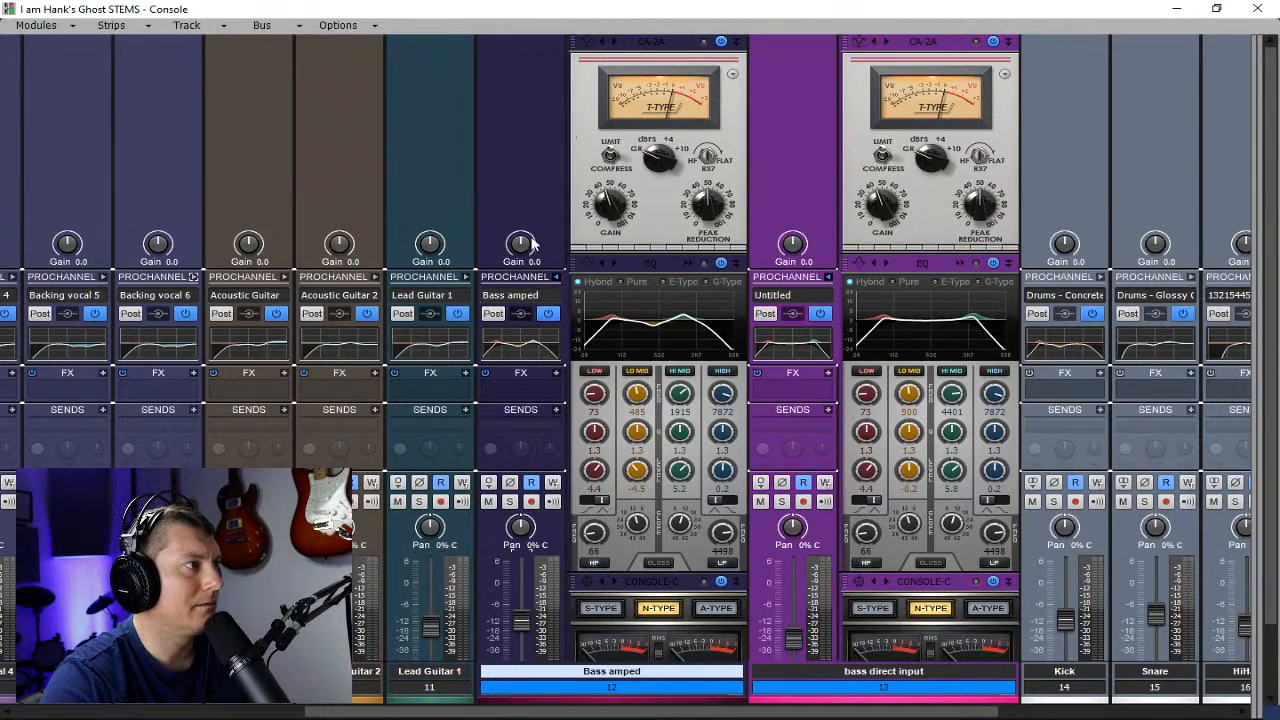
pyautogui.click(559, 277)
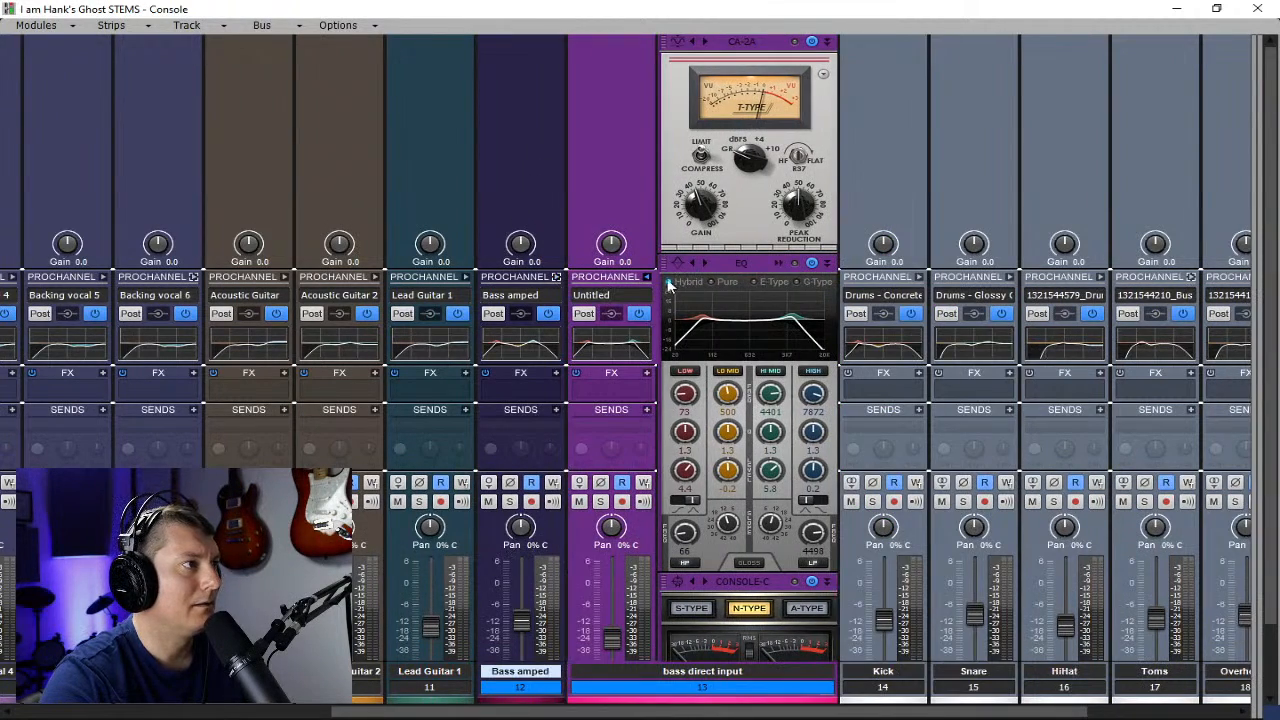
pyautogui.click(652, 282)
pyautogui.click(650, 282)
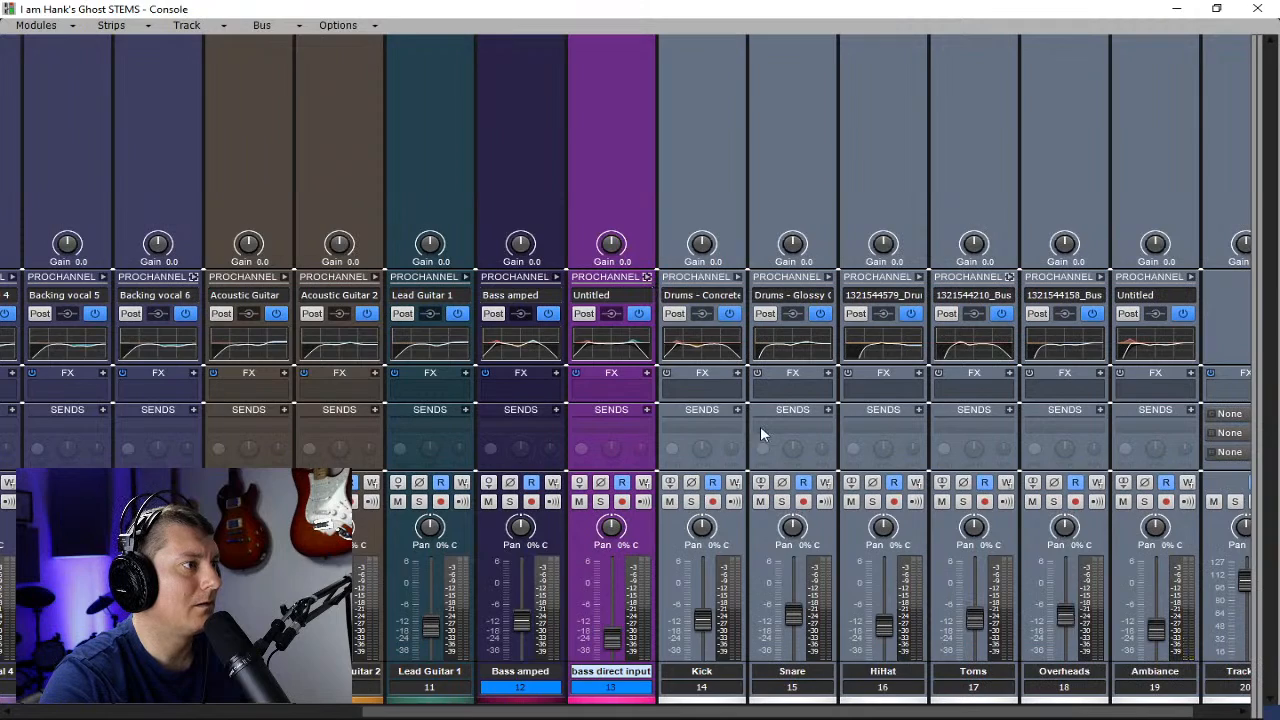
# - Insert a Sonitus:fx Compressor in the Bass amped FX rack and turn its limiter off
pyautogui.scroll(-2, 760, 426)
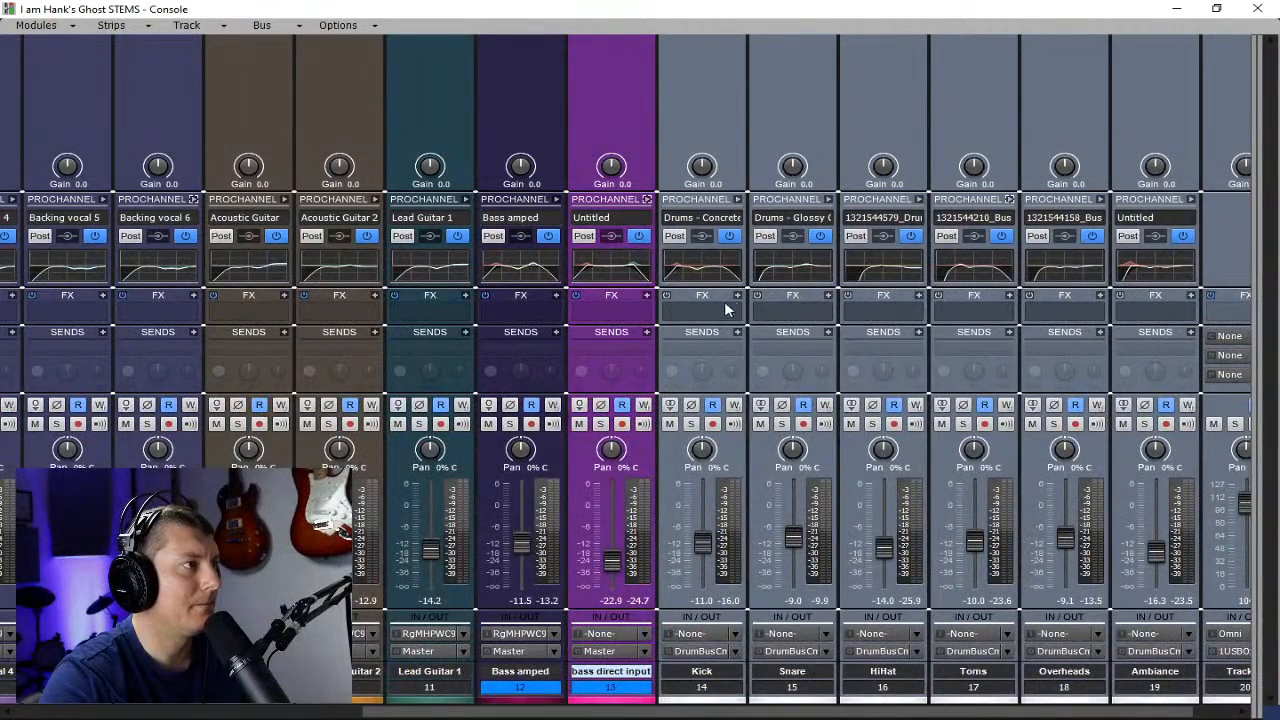
pyautogui.rightClick(548, 318)
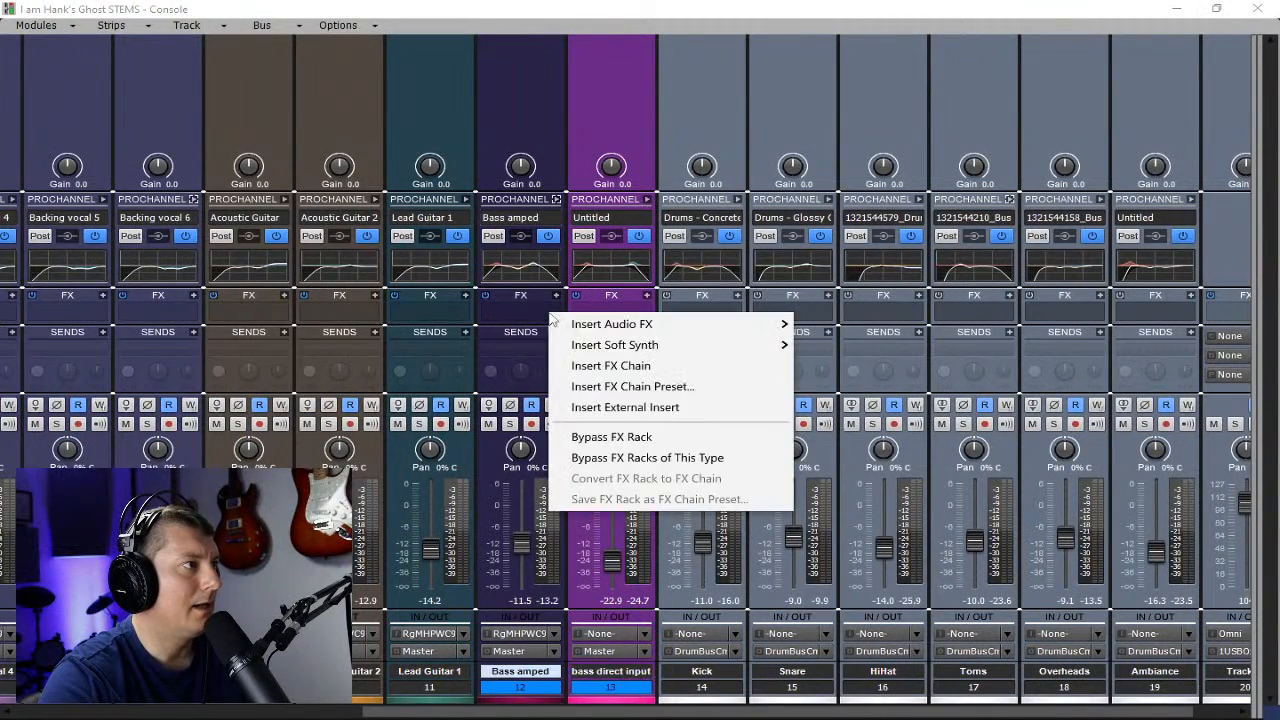
pyautogui.moveTo(600, 325)
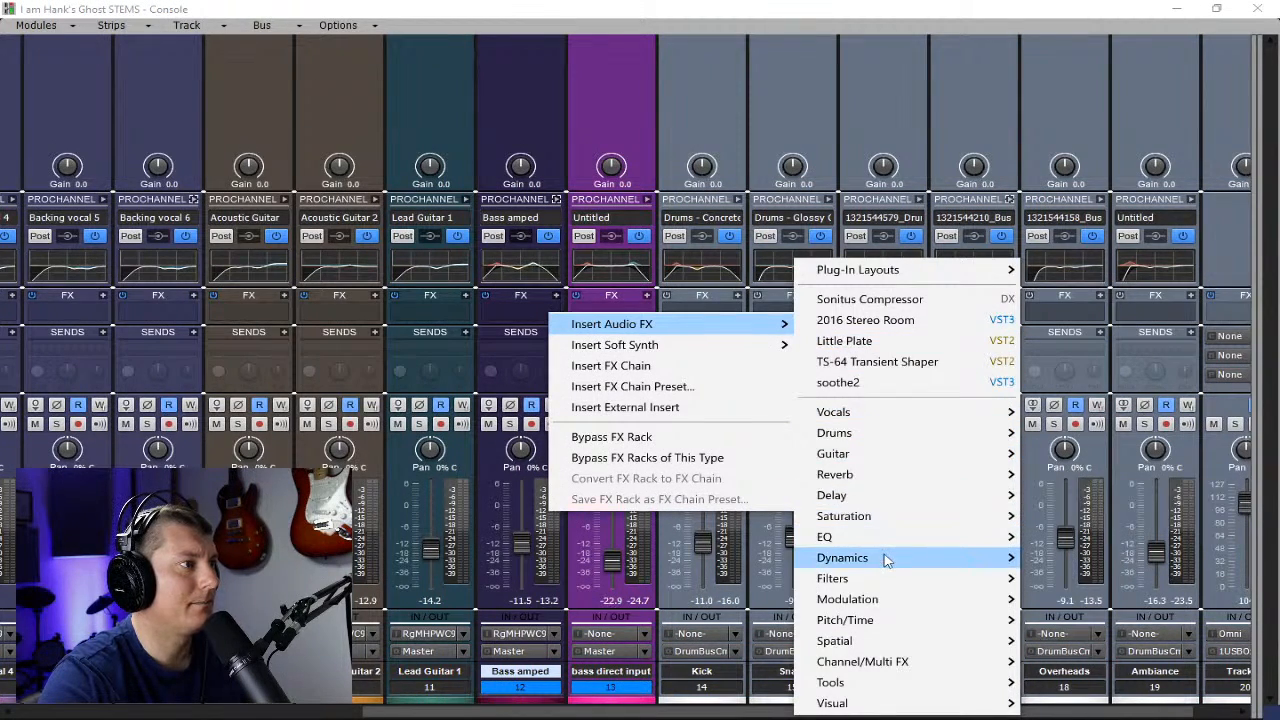
pyautogui.moveTo(889, 557)
pyautogui.moveTo(1055, 525)
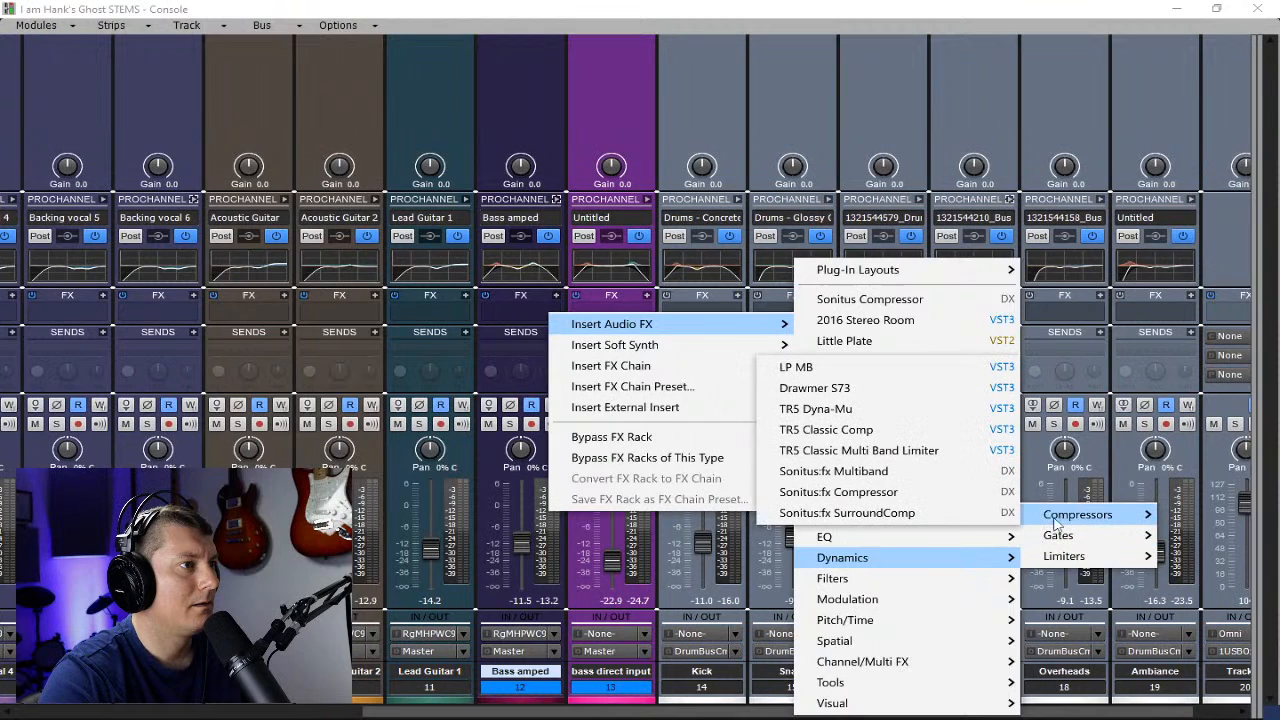
pyautogui.click(889, 492)
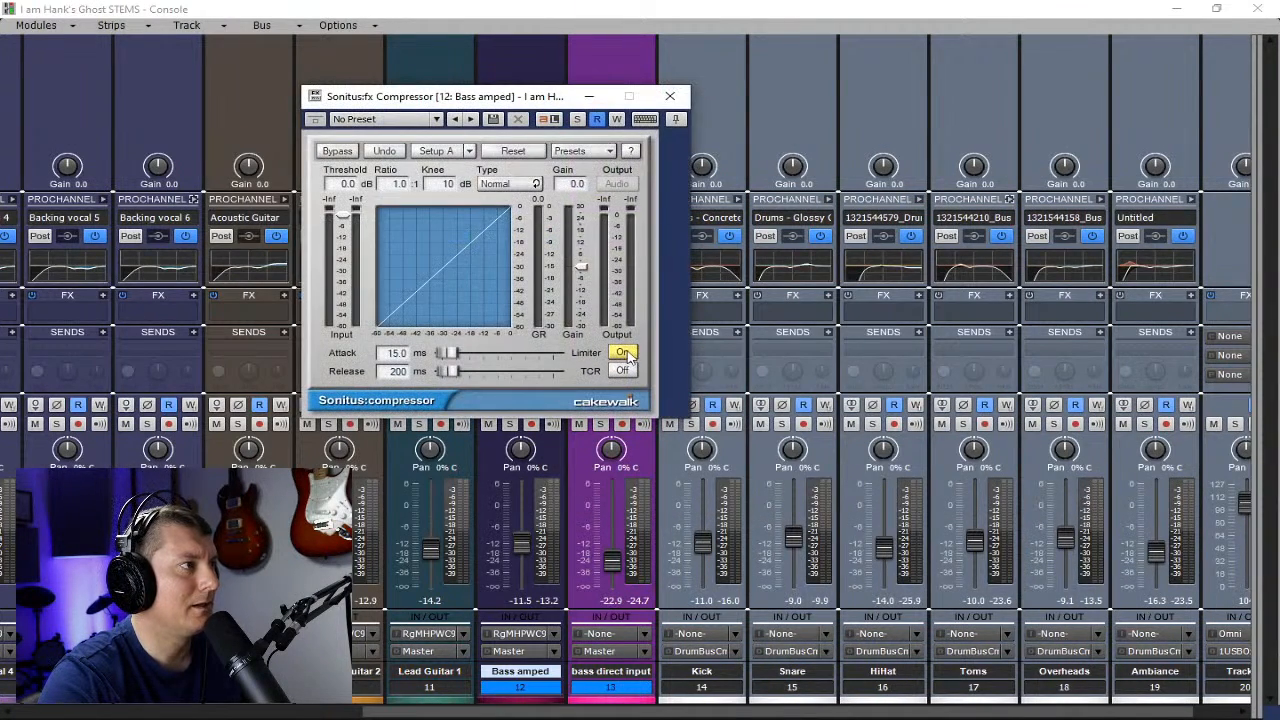
pyautogui.click(623, 353)
pyautogui.moveTo(530, 97); pyautogui.dragTo(348, 90)
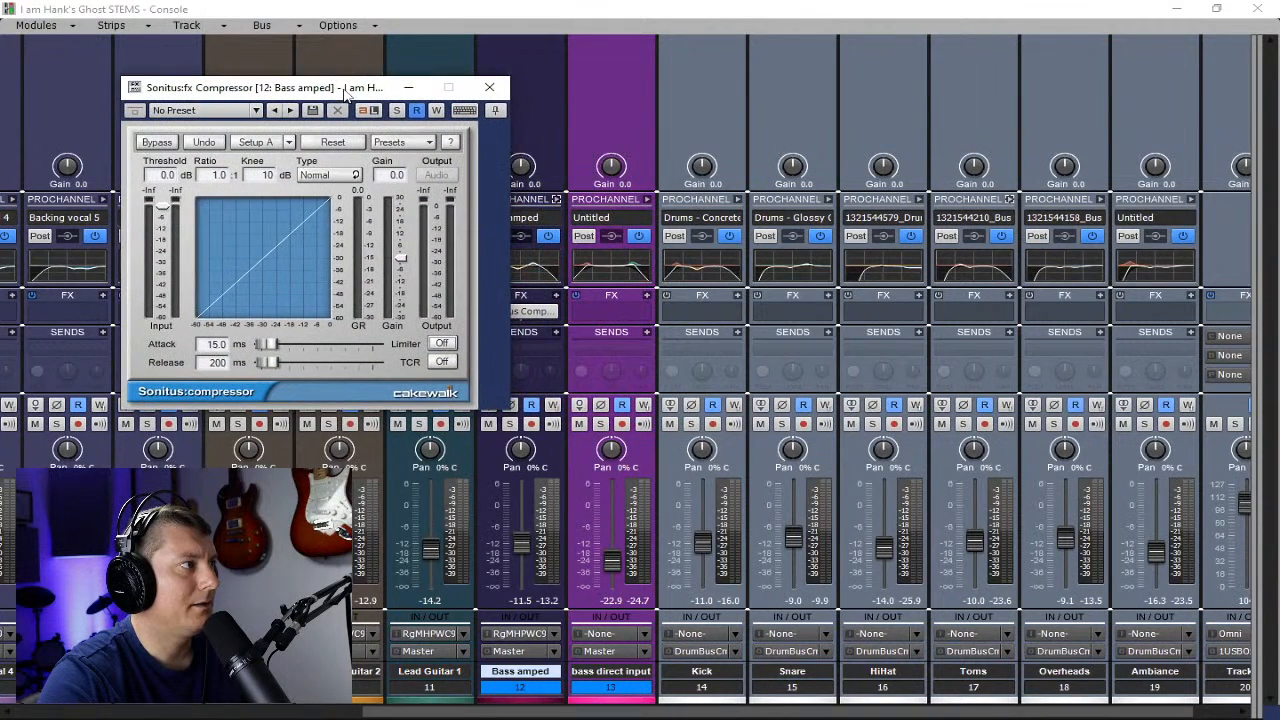
# - Add a send from the Kick track to the side input of the Bass amped Sonitus compressor and reopen that compressor
pyautogui.click(740, 335)
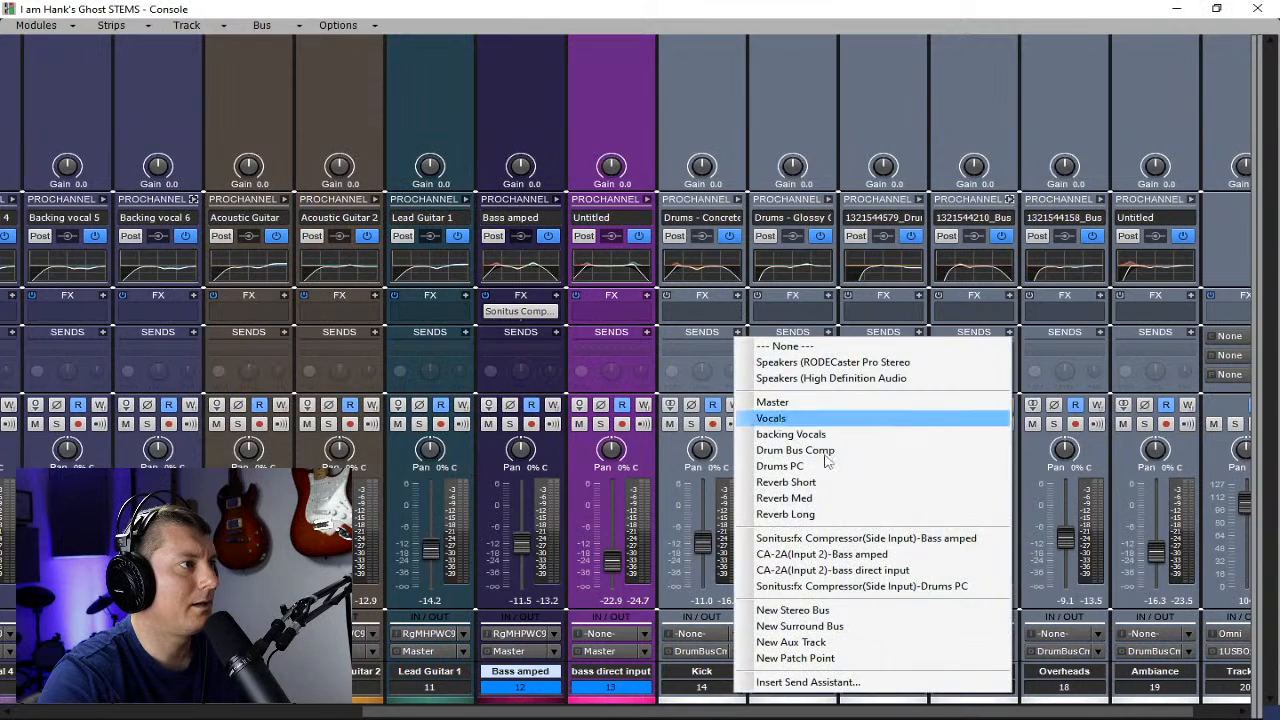
pyautogui.click(853, 541)
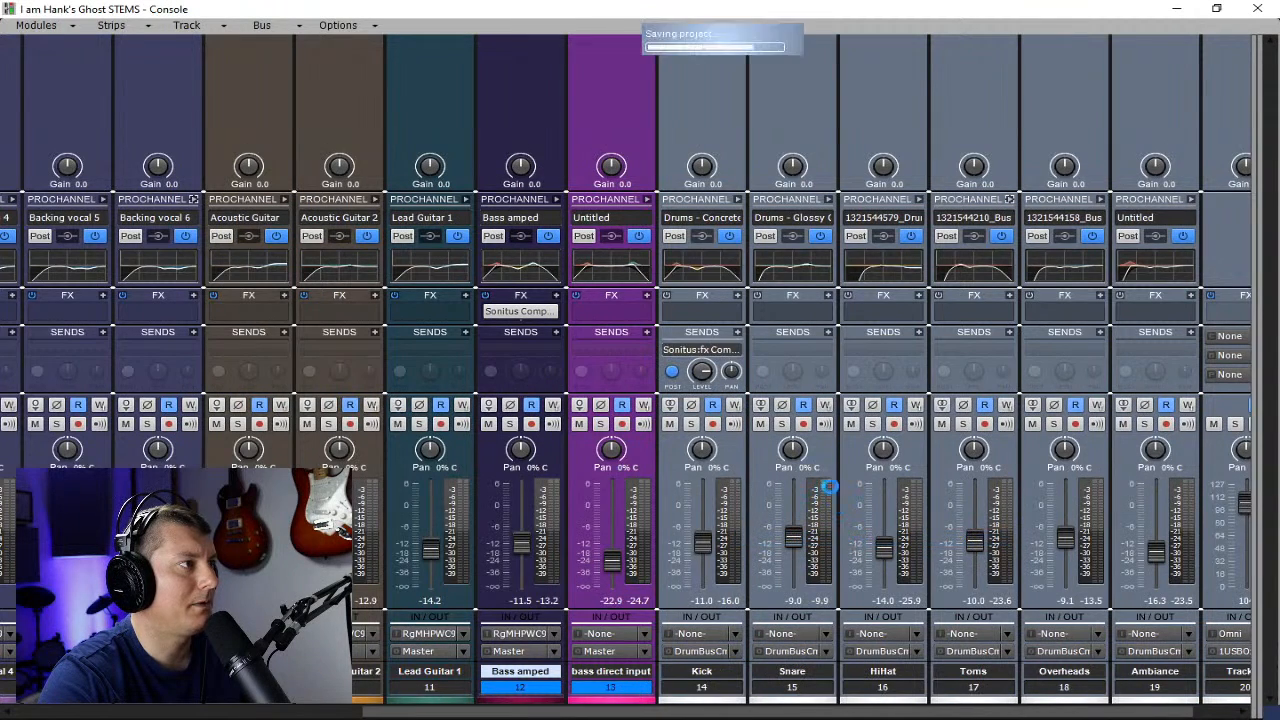
pyautogui.doubleClick(530, 312)
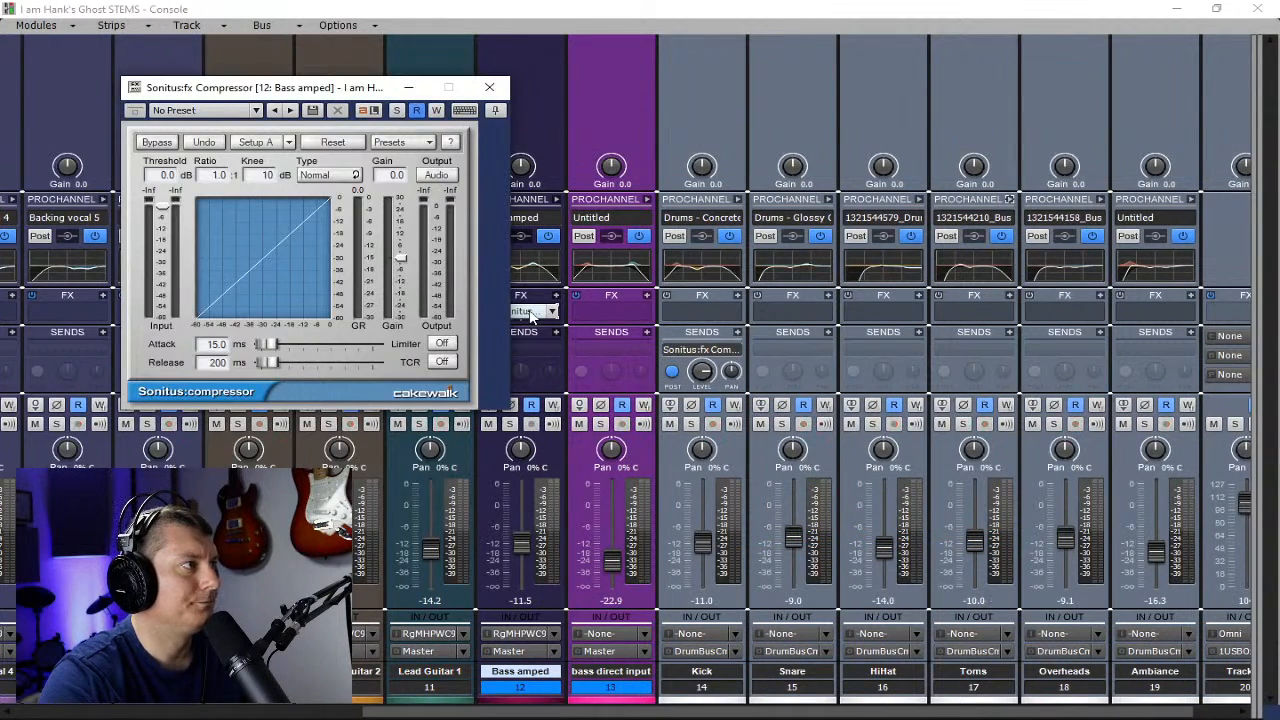
# - Set the Bass amped Sonitus compressor to a 4.8:1 ratio and -26.4 dB threshold, shorten its release, and close it
pyautogui.moveTo(214, 172); pyautogui.dragTo(222, 196)
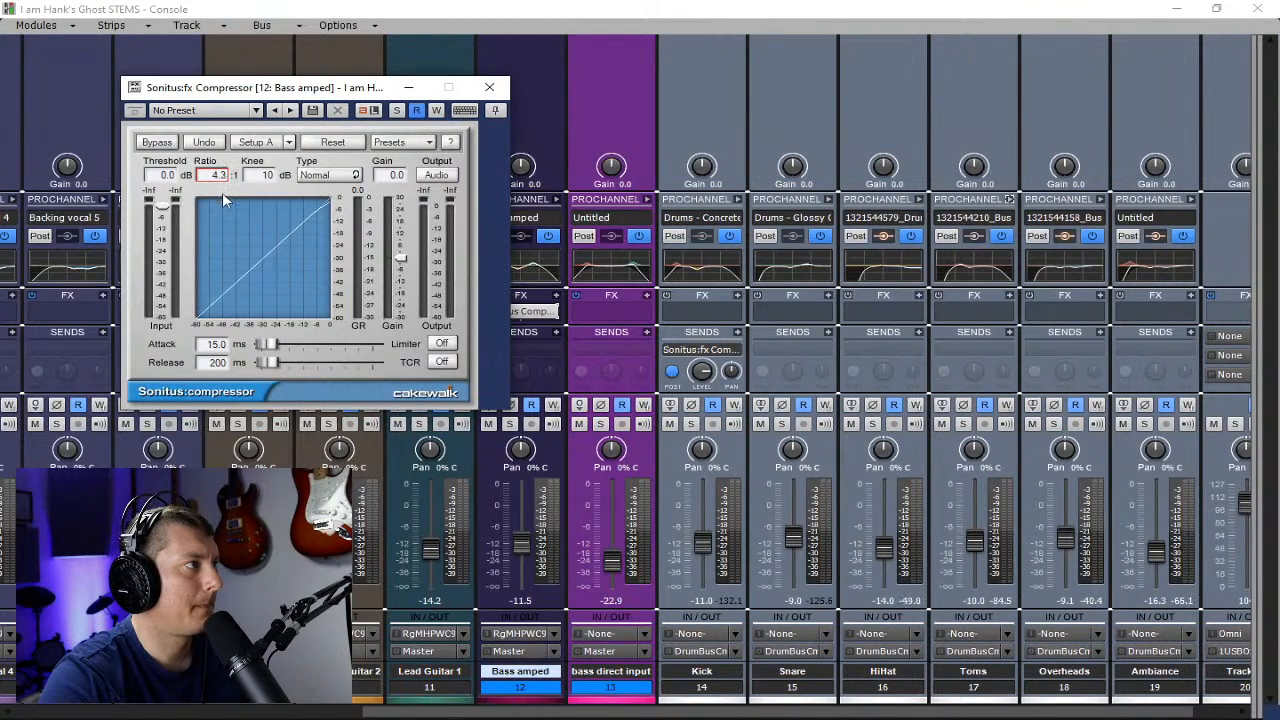
pyautogui.moveTo(255, 97); pyautogui.dragTo(603, 104)
pyautogui.moveTo(509, 232); pyautogui.dragTo(509, 260)
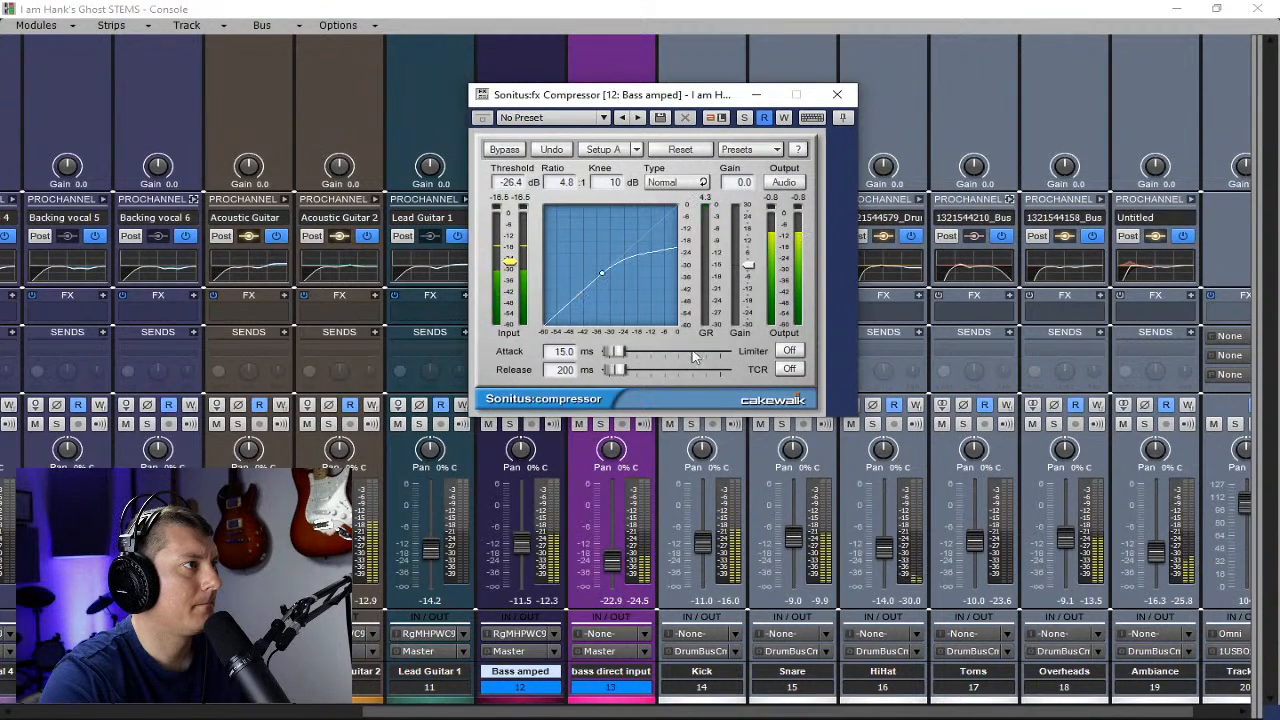
pyautogui.moveTo(621, 370); pyautogui.dragTo(614, 364)
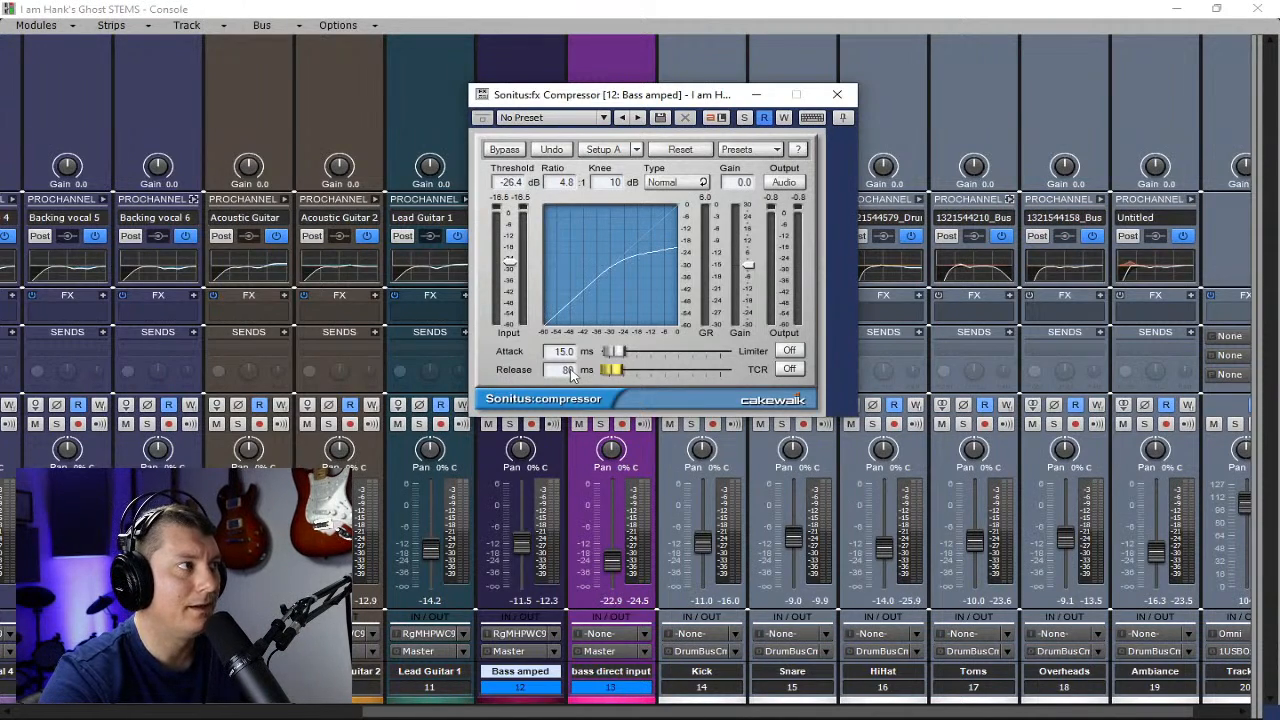
pyautogui.click(837, 94)
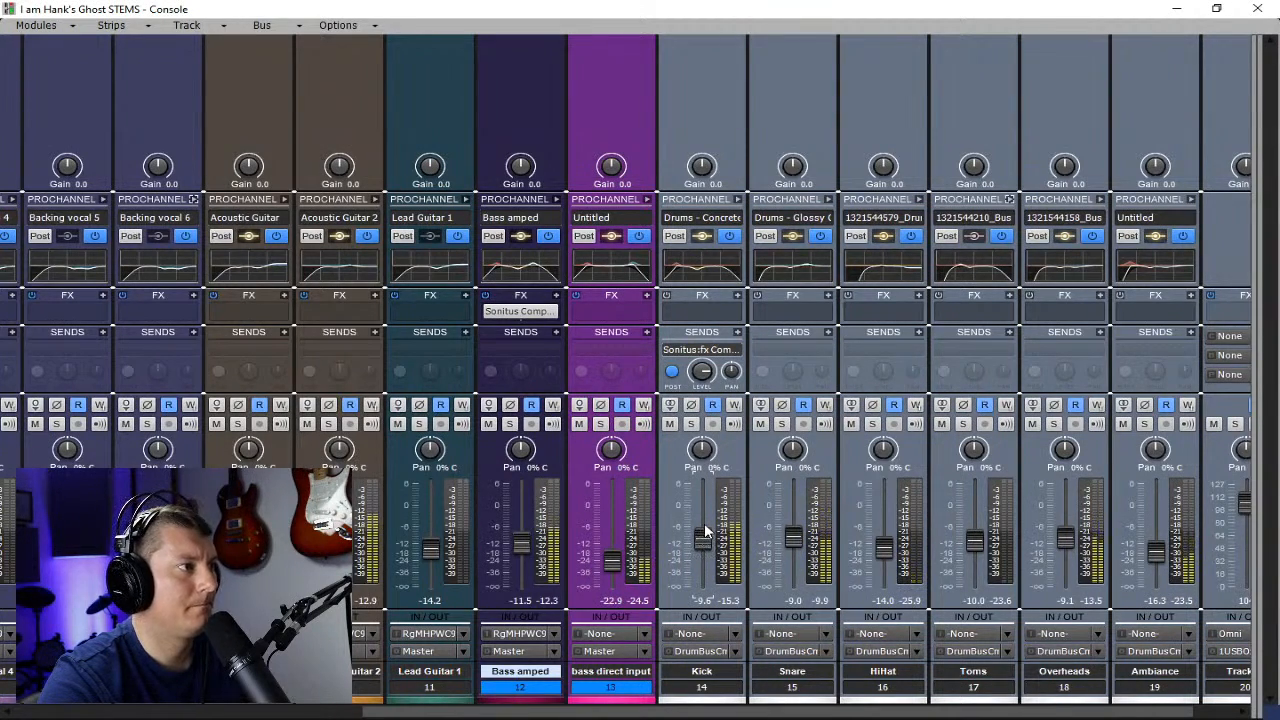
# - Raise the Kick fader to -9.6 dB and adjust the low band of its ProChannel EQ, leaving the modules collapsed
pyautogui.click(738, 200)
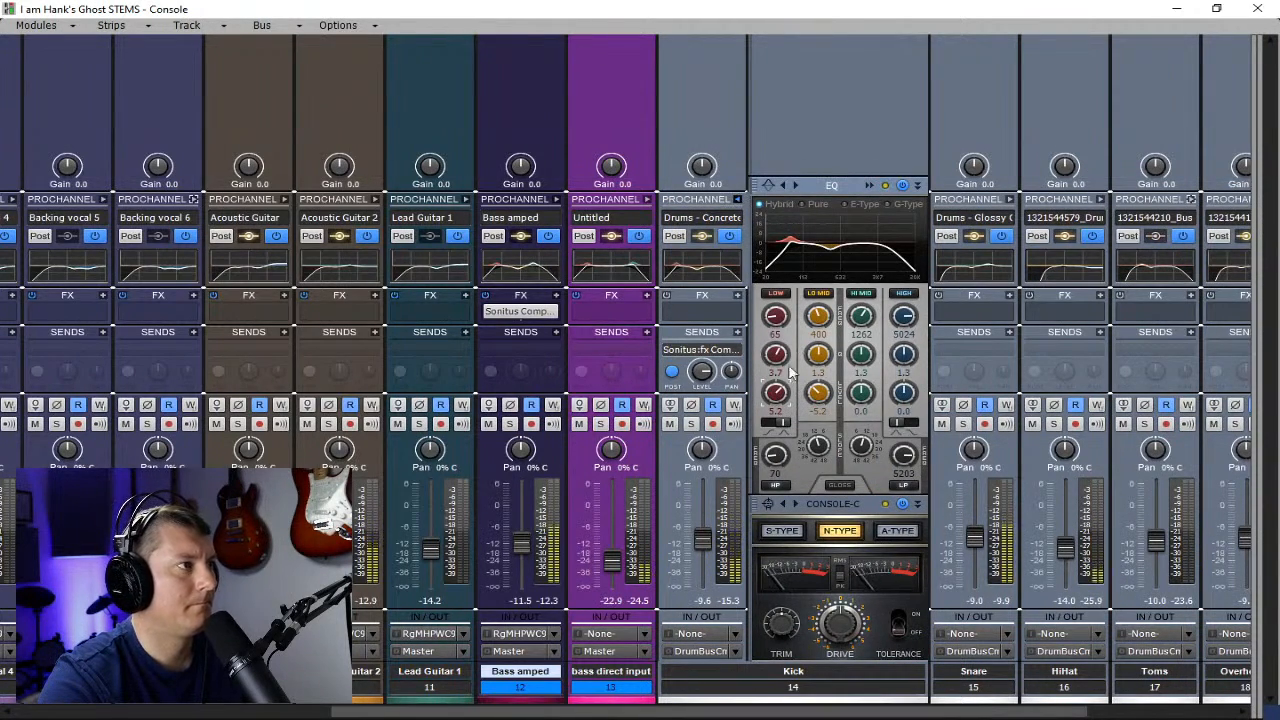
pyautogui.click(737, 198)
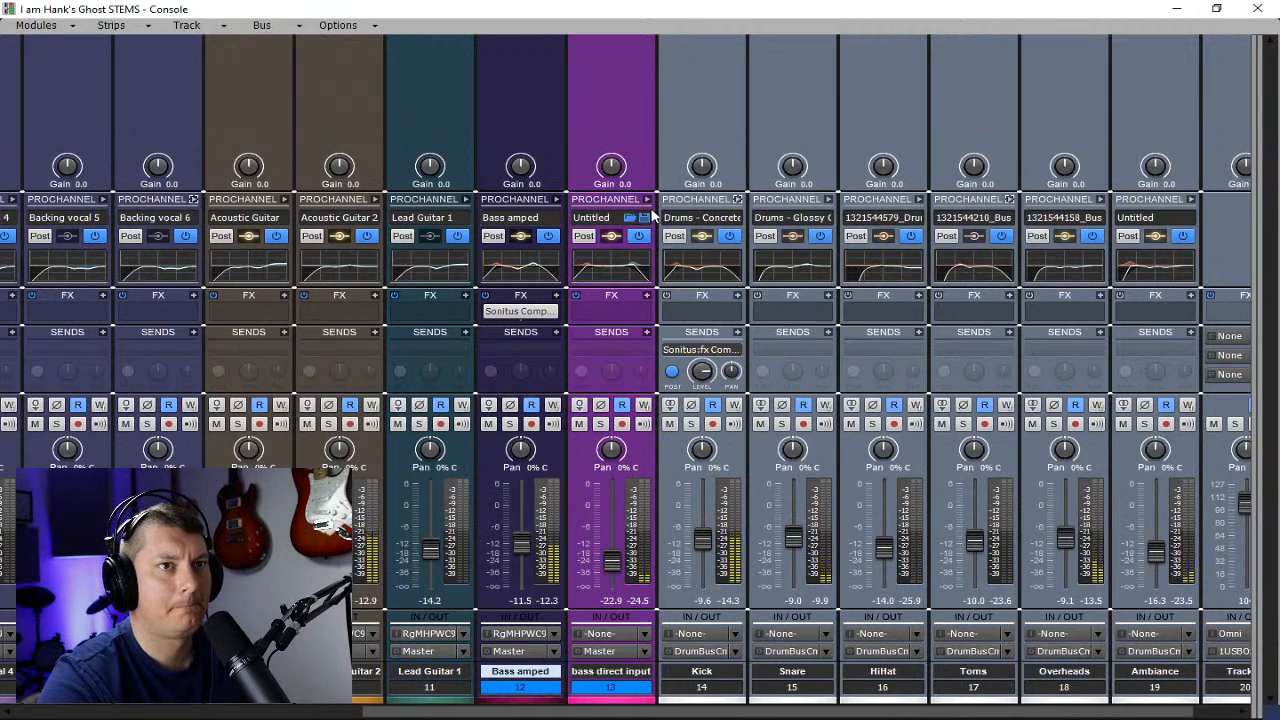
pyautogui.moveTo(638, 222)
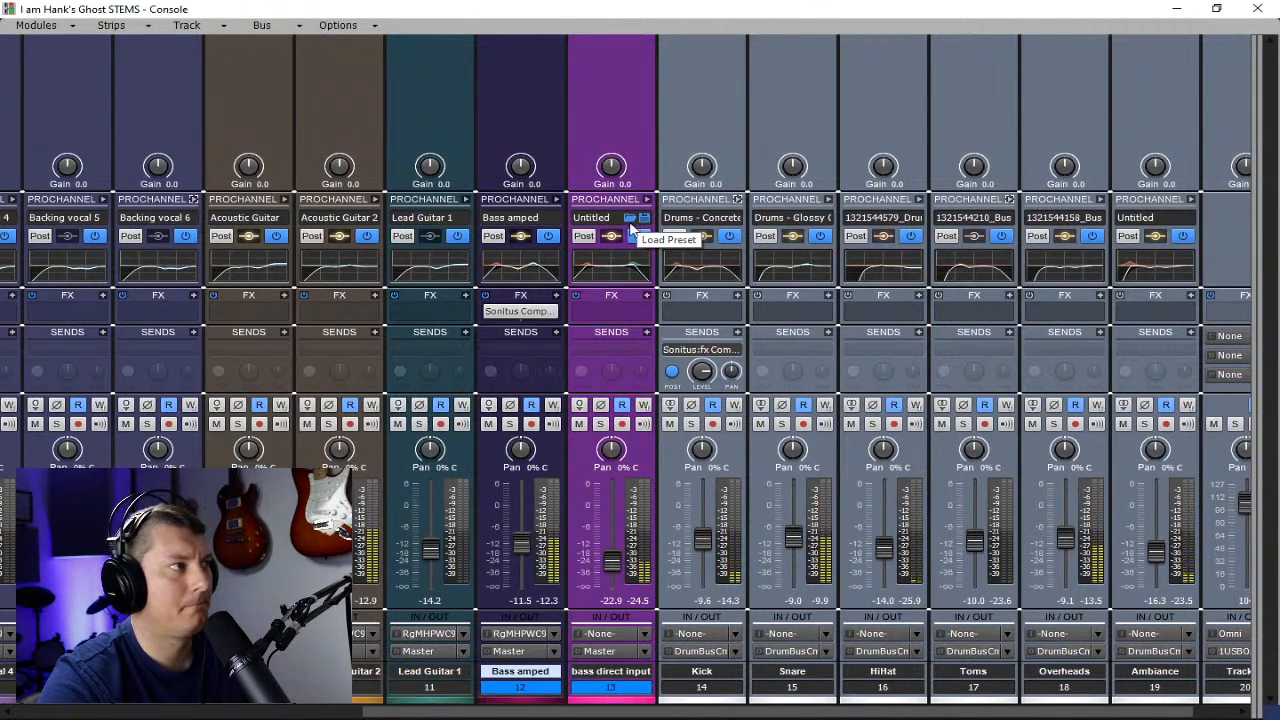
# - Pan Acoustic Guitar 50% left and Acoustic Guitar 2 50% right, and set their faders to -11.0 and -8.2 dB
pyautogui.moveTo(680, 712); pyautogui.dragTo(412, 712)
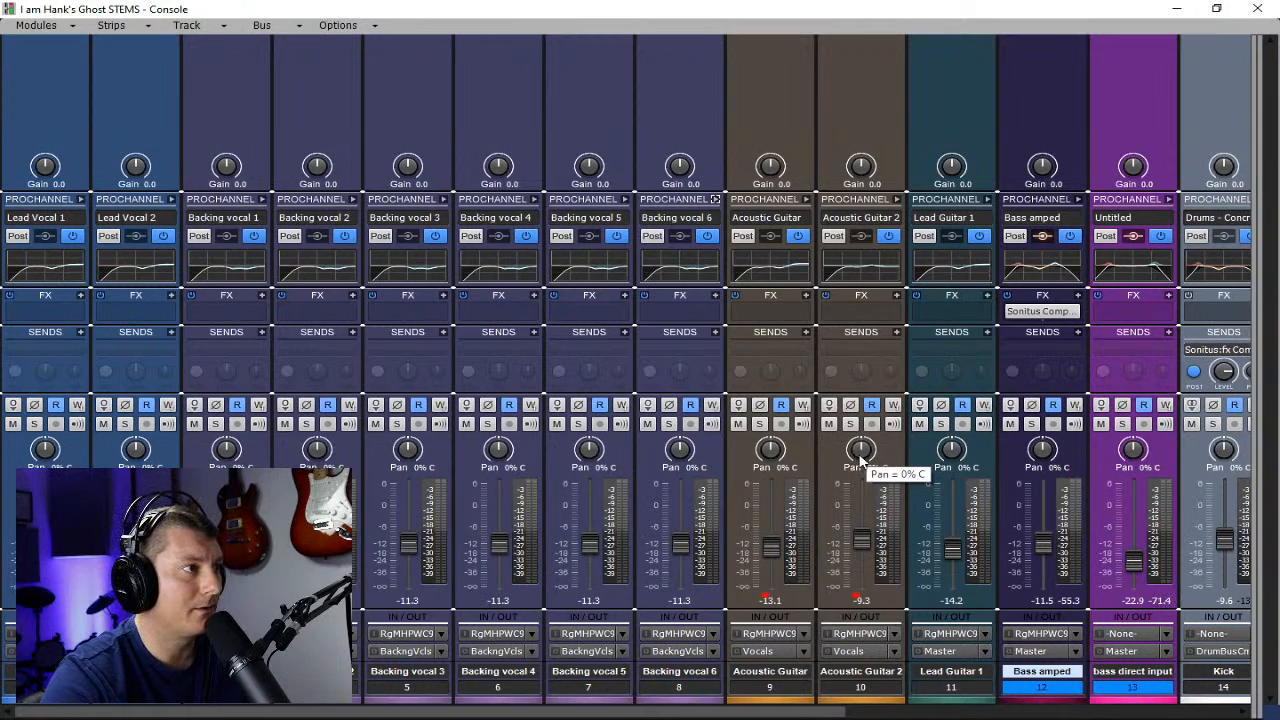
pyautogui.moveTo(861, 457); pyautogui.dragTo(861, 440)
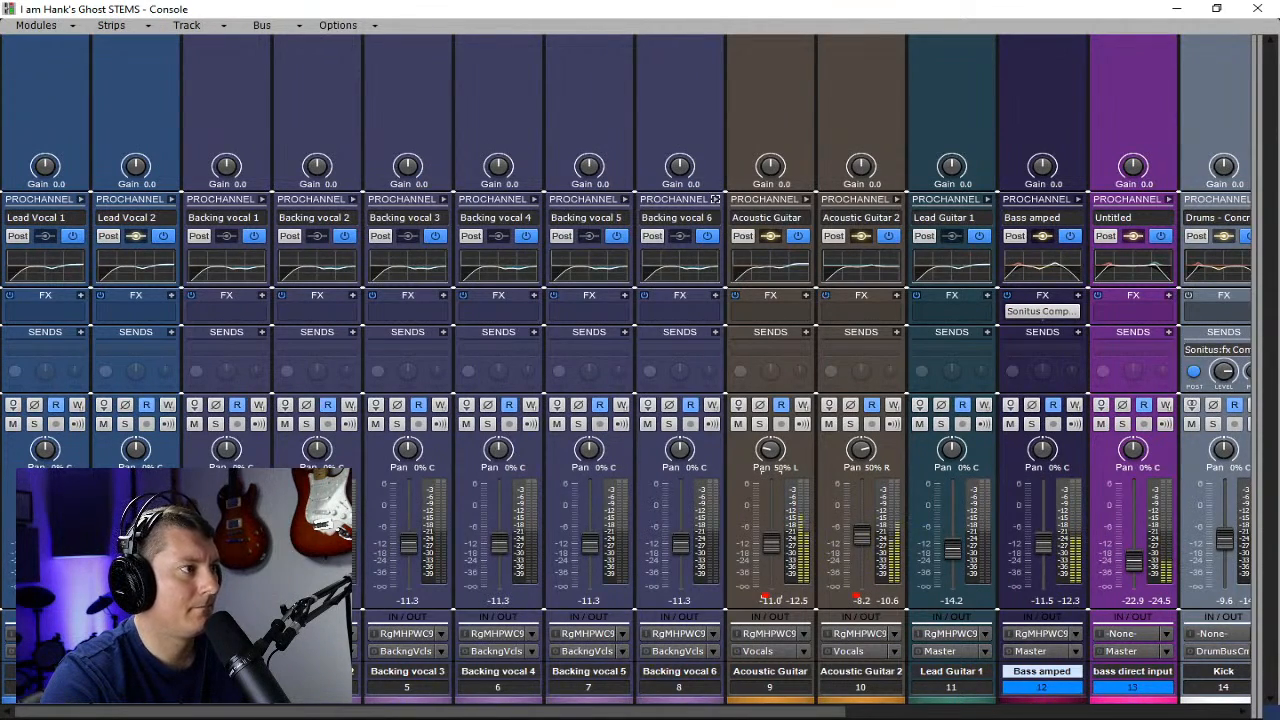
# - Widen the bus section of the console and insert a new bus after Reverb Long
pyautogui.moveTo(1228, 296); pyautogui.dragTo(361, 397)
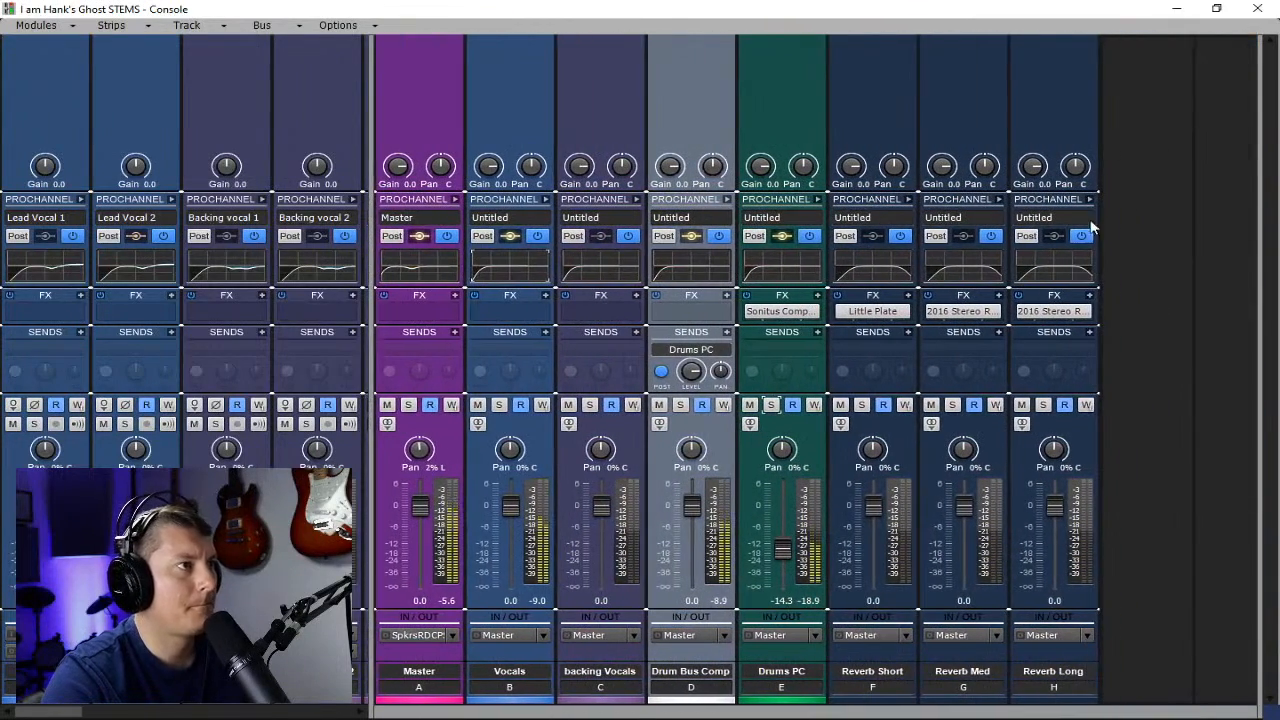
pyautogui.rightClick(1118, 243)
pyautogui.click(1136, 251)
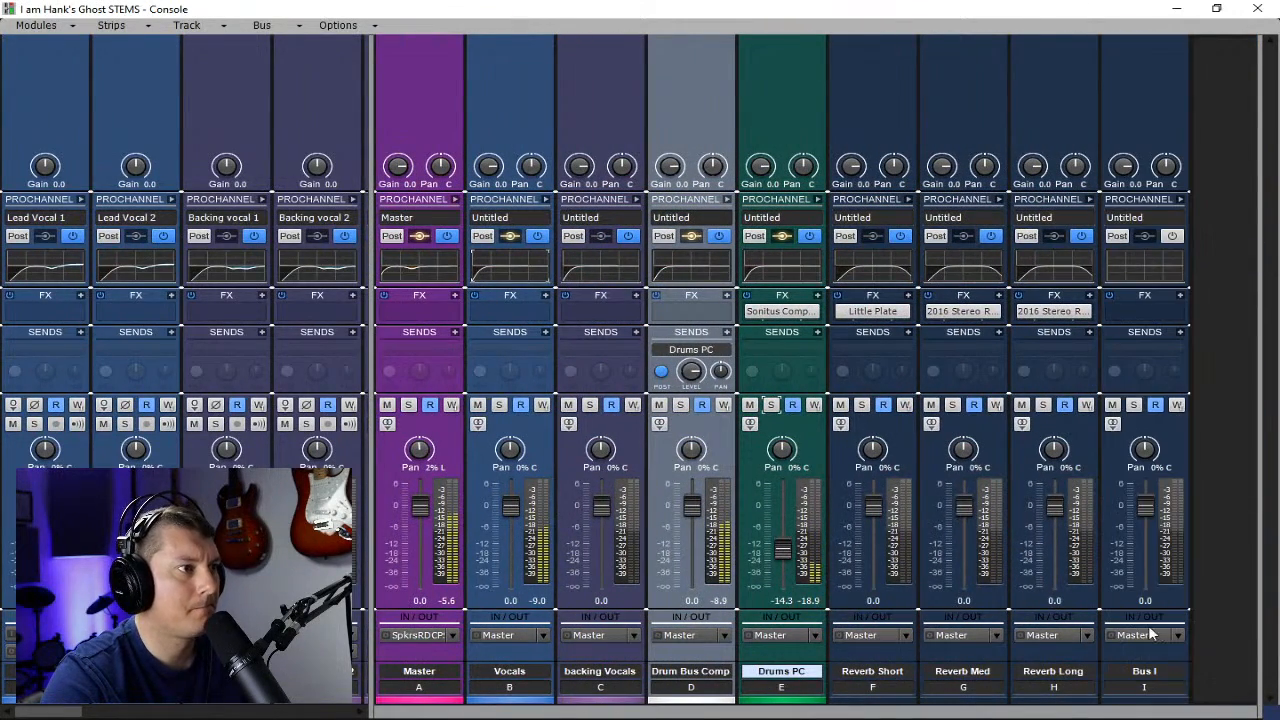
# - Rename the new bus AC Guitars and move it between Drums PC and Reverb Short
pyautogui.doubleClick(1150, 671)
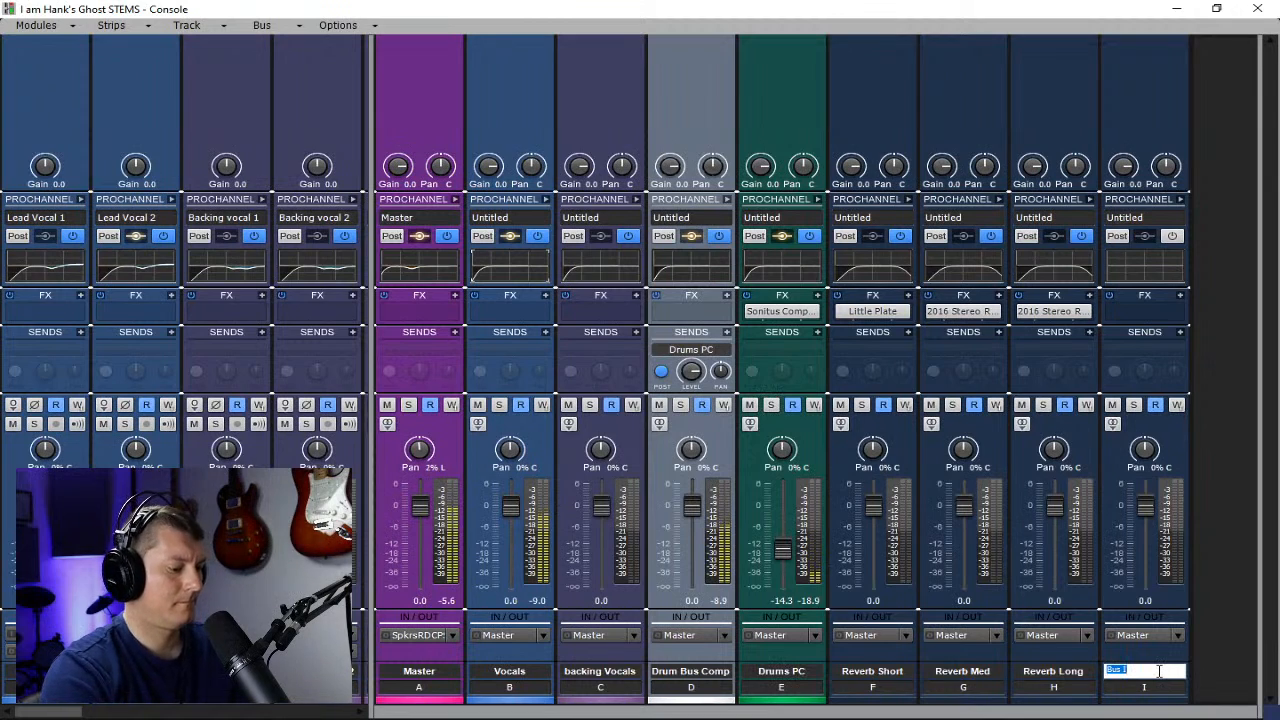
pyautogui.write('SC Guitar')
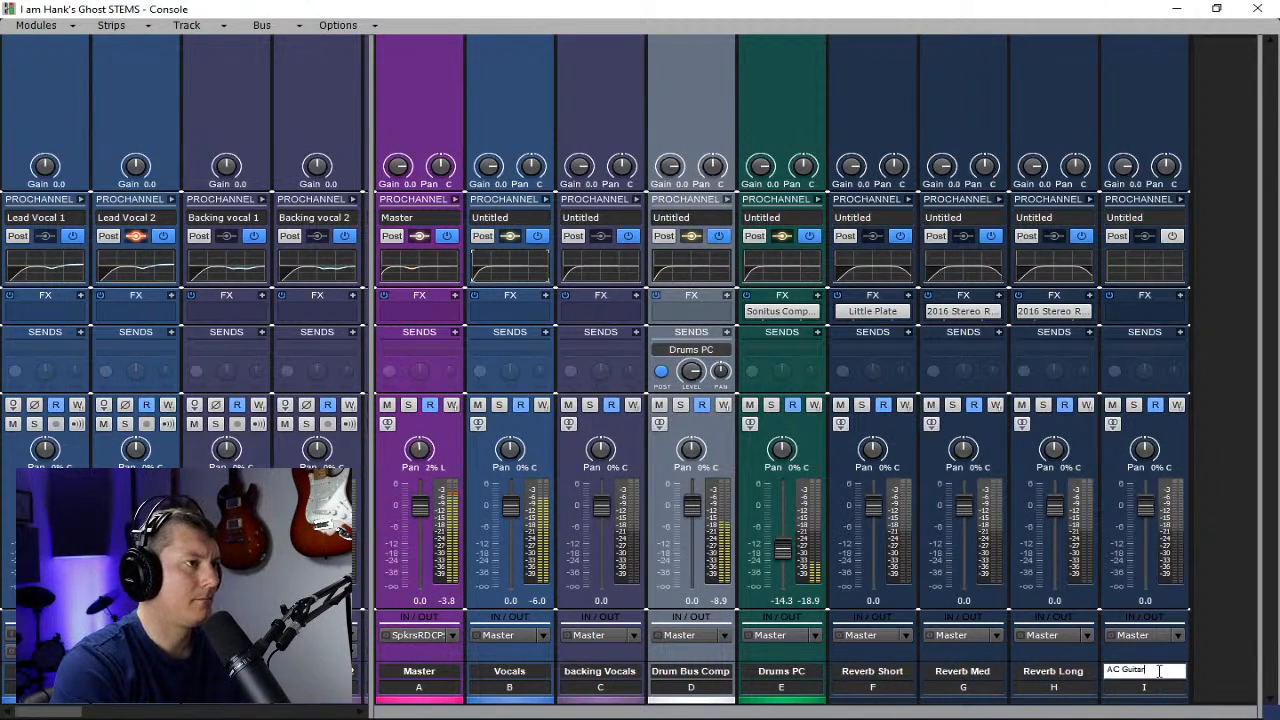
pyautogui.press('Return')
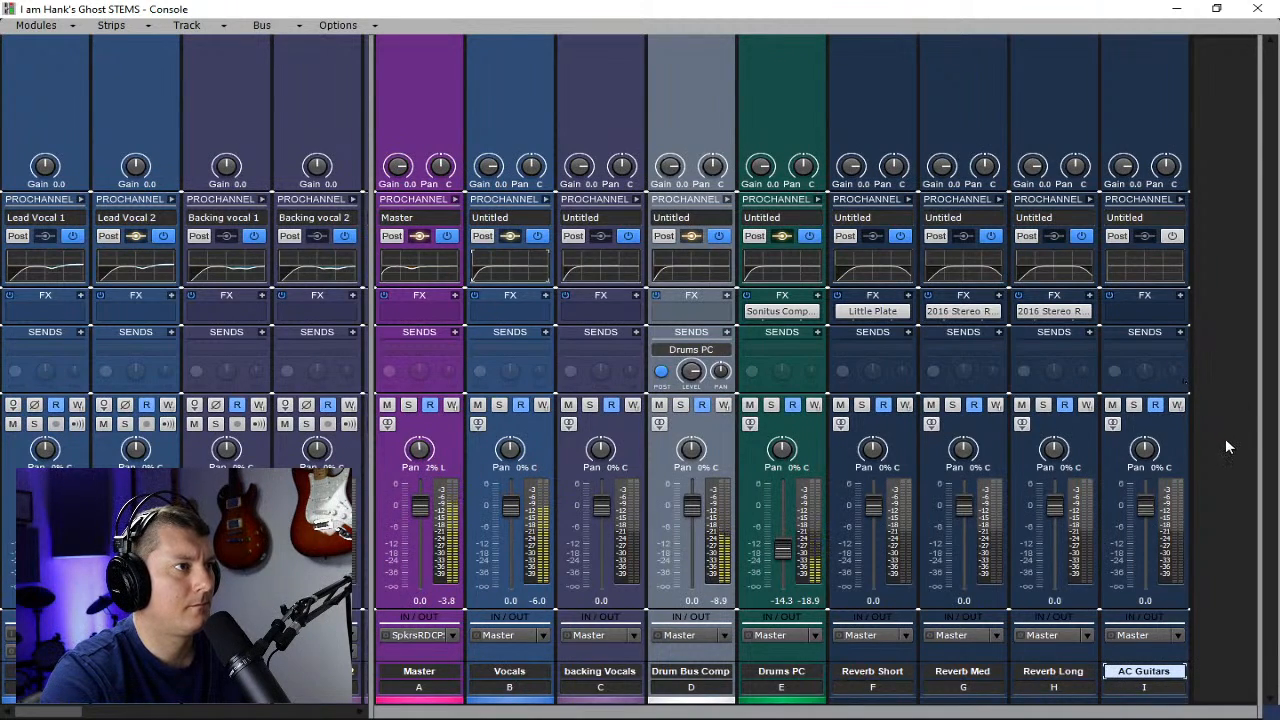
pyautogui.moveTo(1179, 428); pyautogui.dragTo(875, 450)
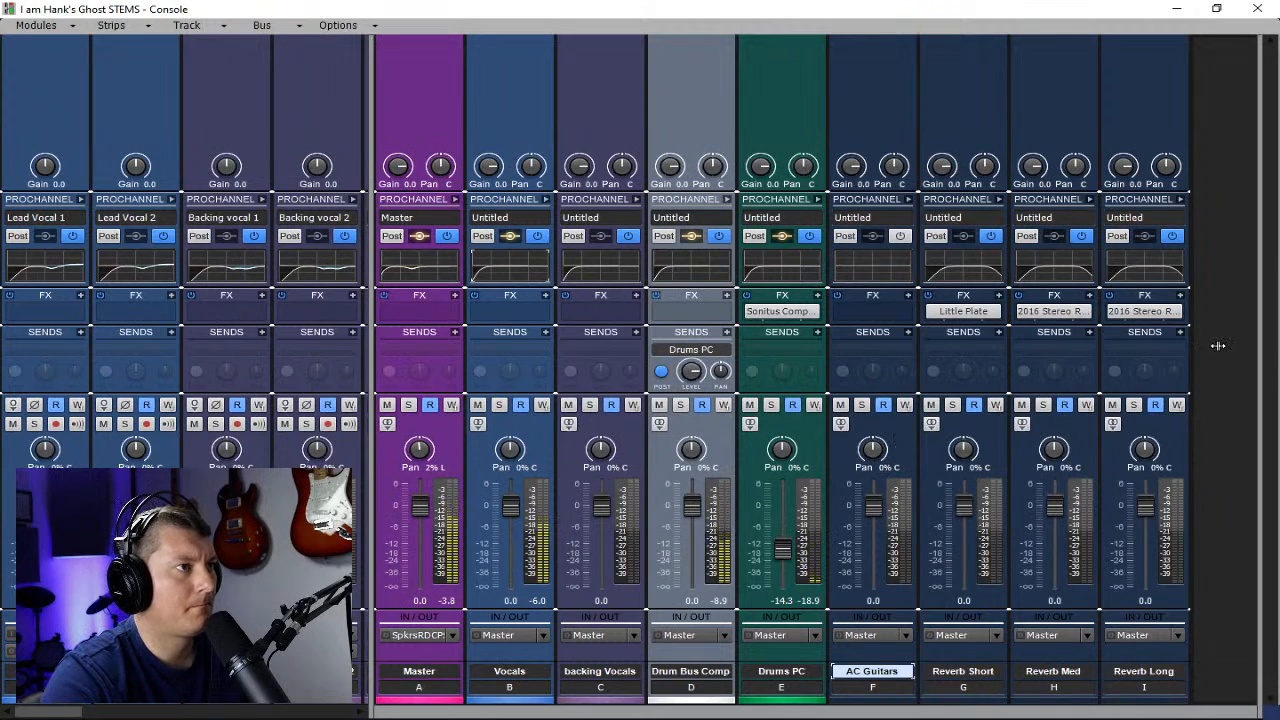
# - Color the AC Guitars bus orange and enable its ProChannel
pyautogui.click(905, 700)
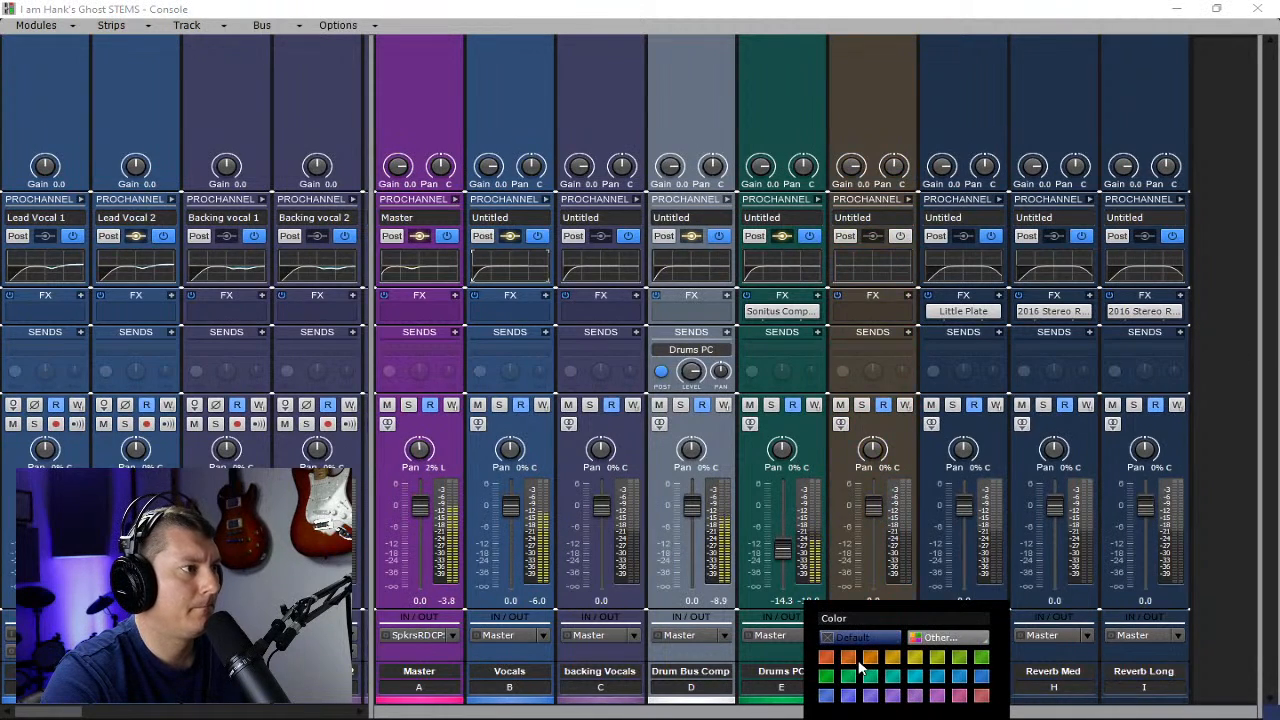
pyautogui.click(857, 660)
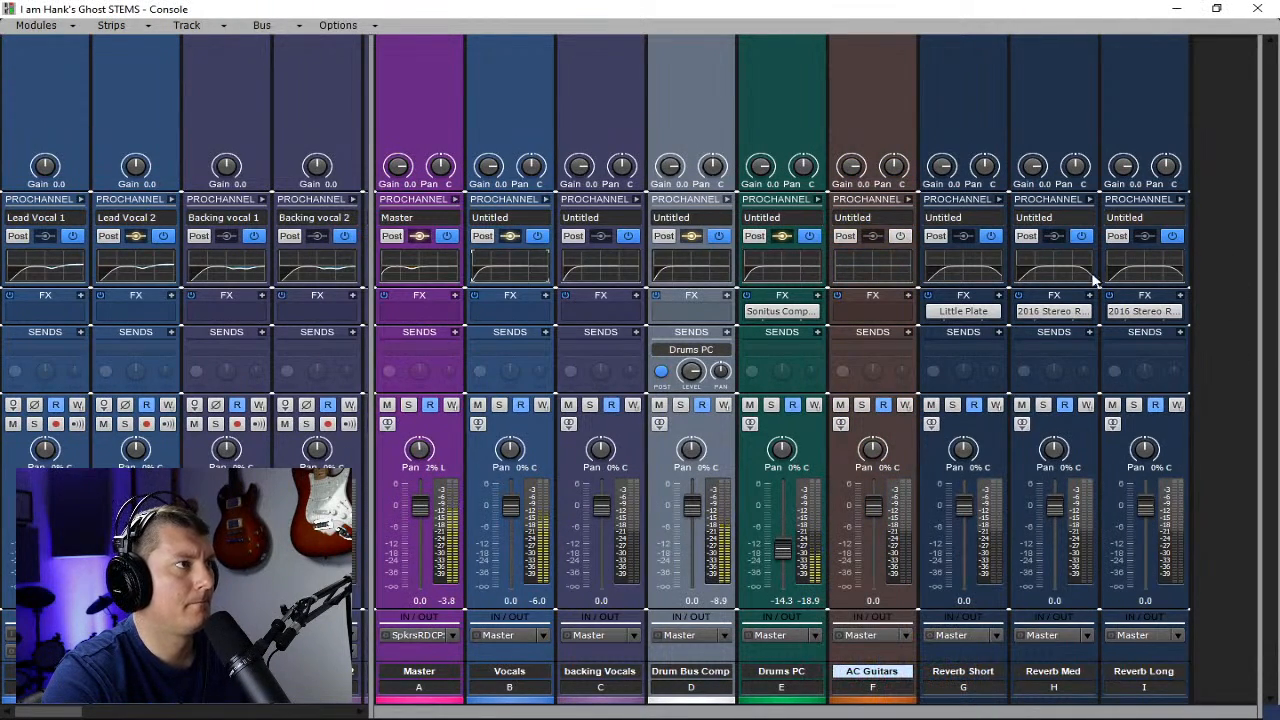
pyautogui.click(900, 236)
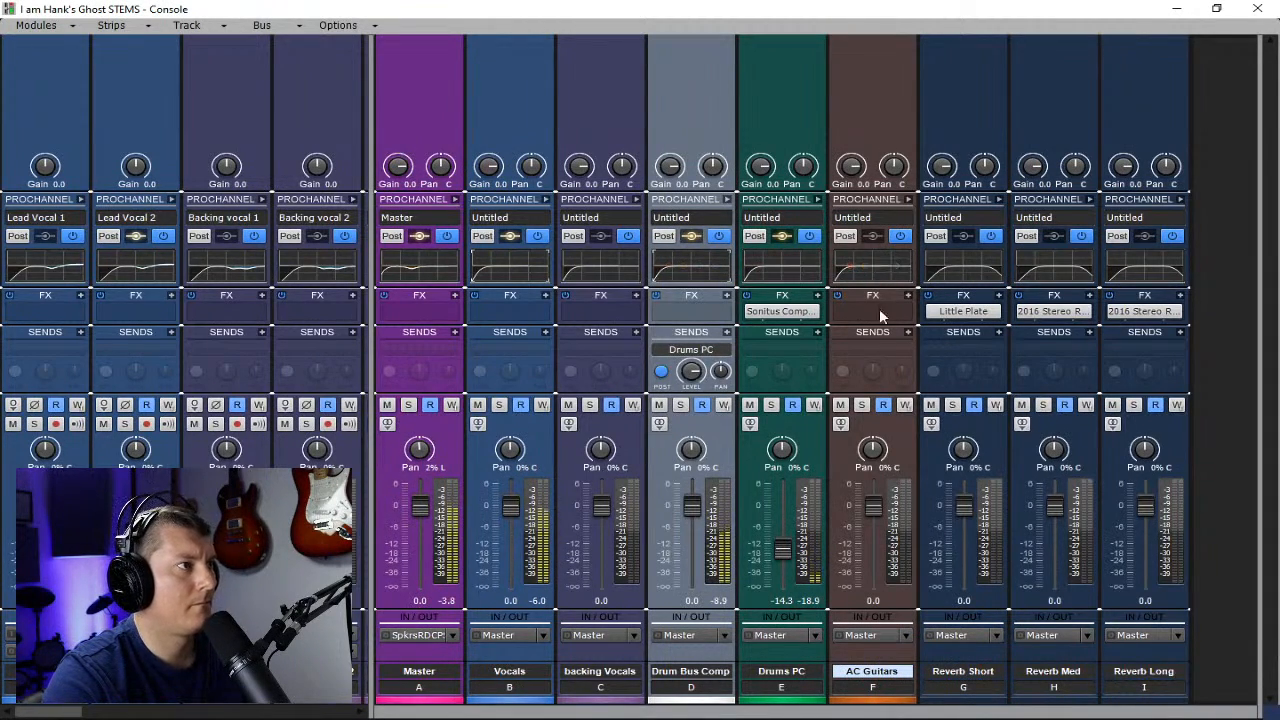
# - Route the outputs of Acoustic Guitar 2 and Acoustic Guitar to the AC Guitars bus
pyautogui.press('space')
pyautogui.moveTo(372, 372); pyautogui.dragTo(998, 370)
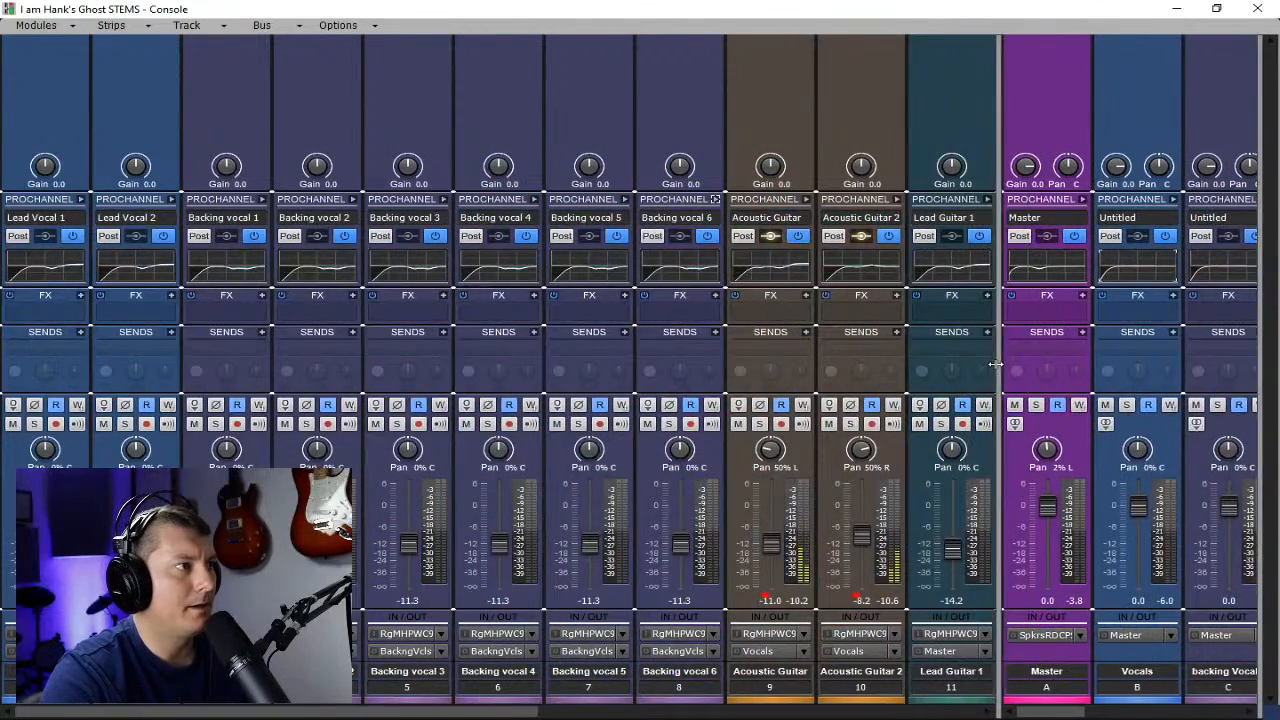
pyautogui.click(882, 652)
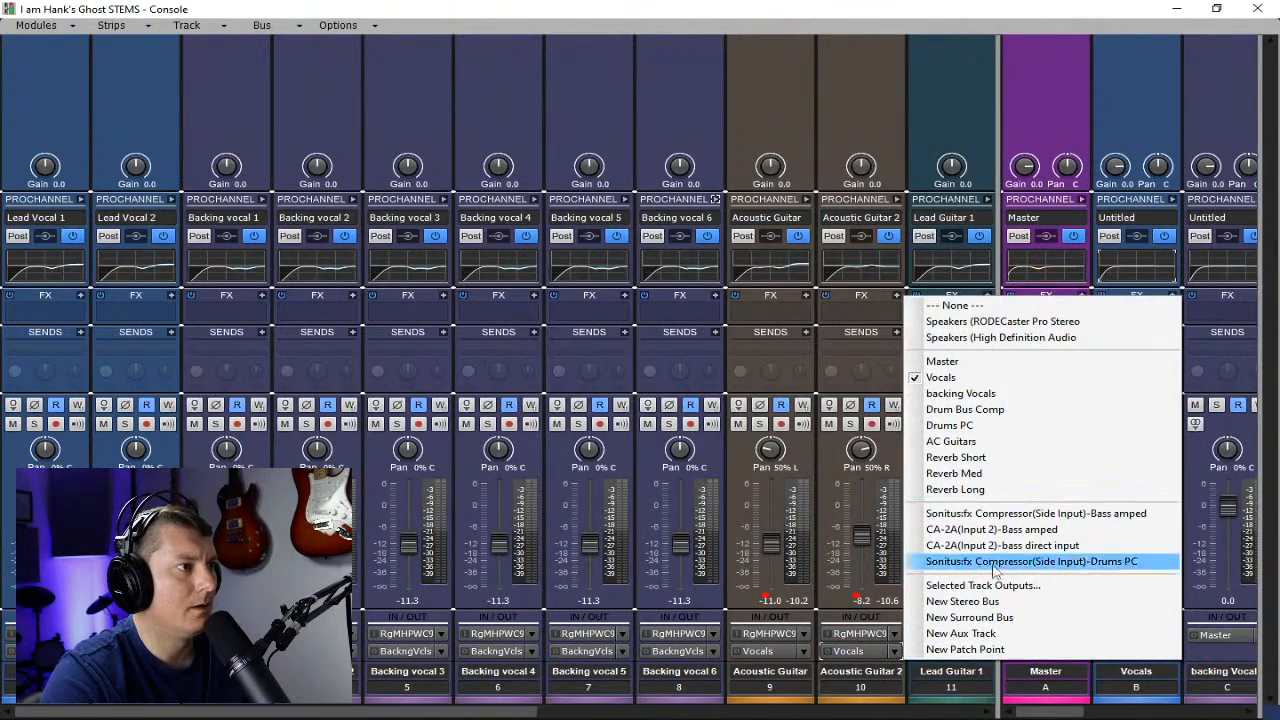
pyautogui.click(975, 443)
pyautogui.click(806, 651)
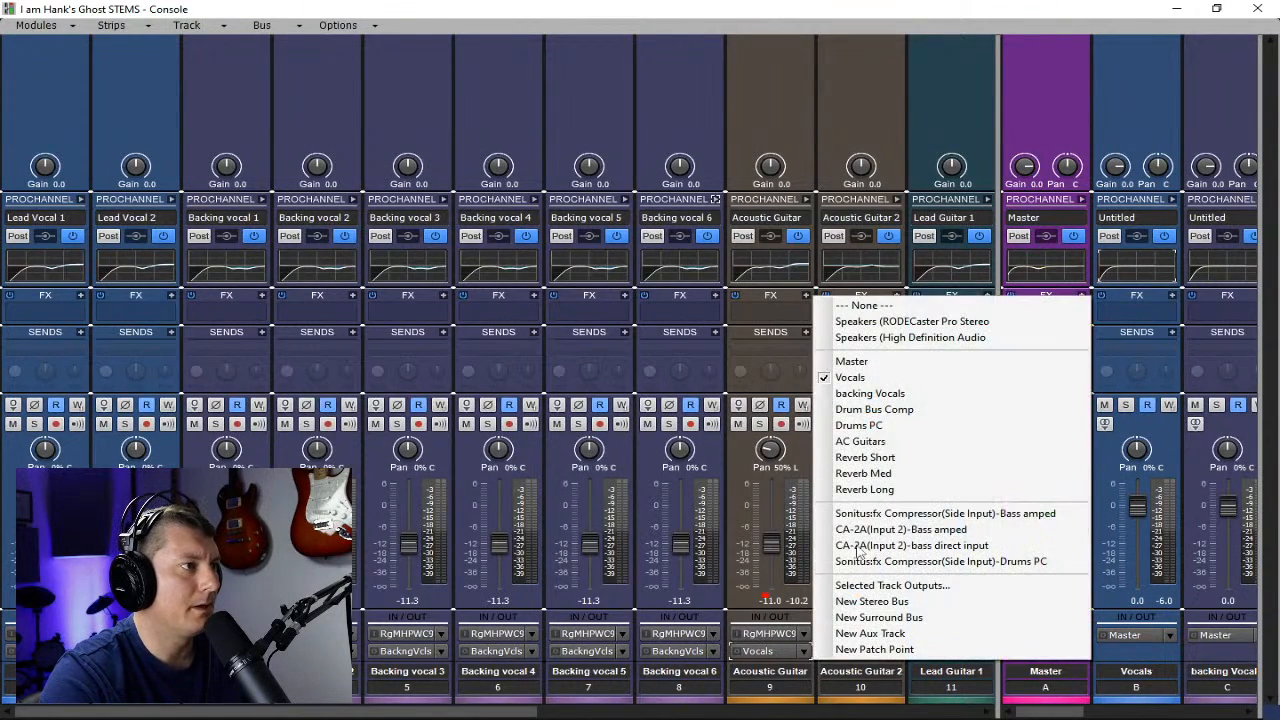
pyautogui.click(858, 436)
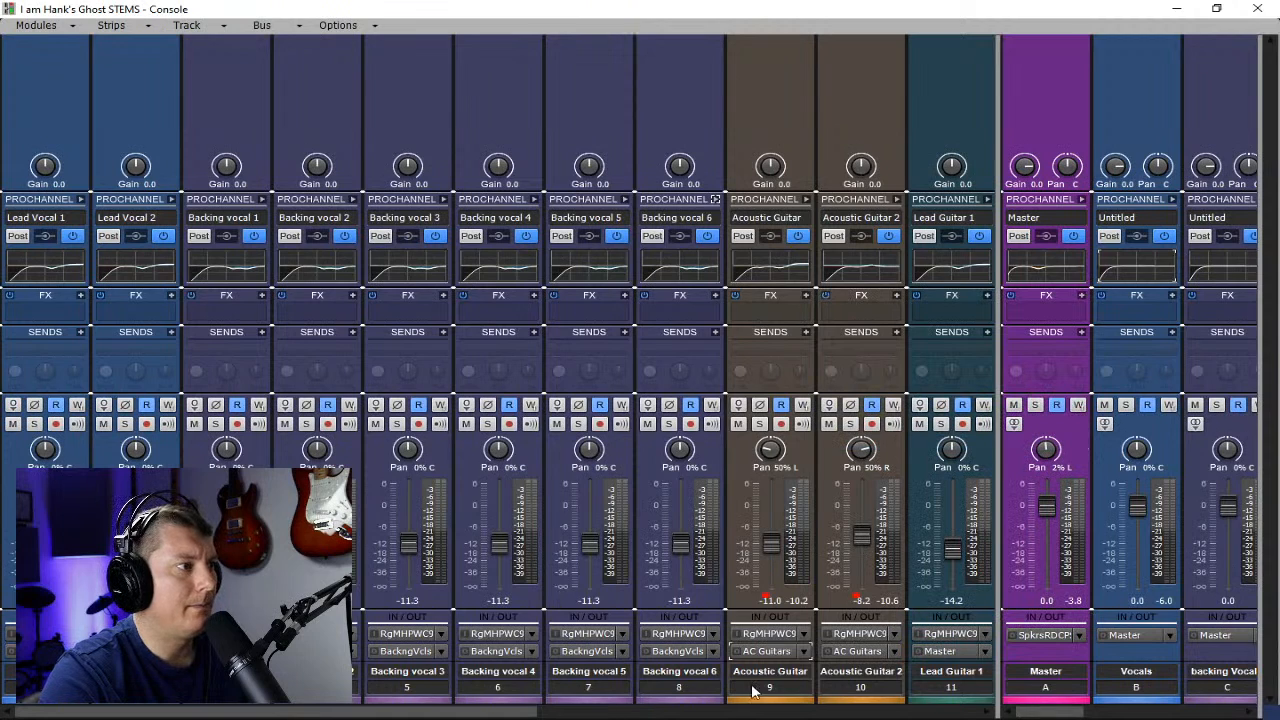
# - Insert the Gullfoss EQ on the AC Guitars bus and toggle its bypass on and off
pyautogui.moveTo(995, 367); pyautogui.dragTo(549, 390)
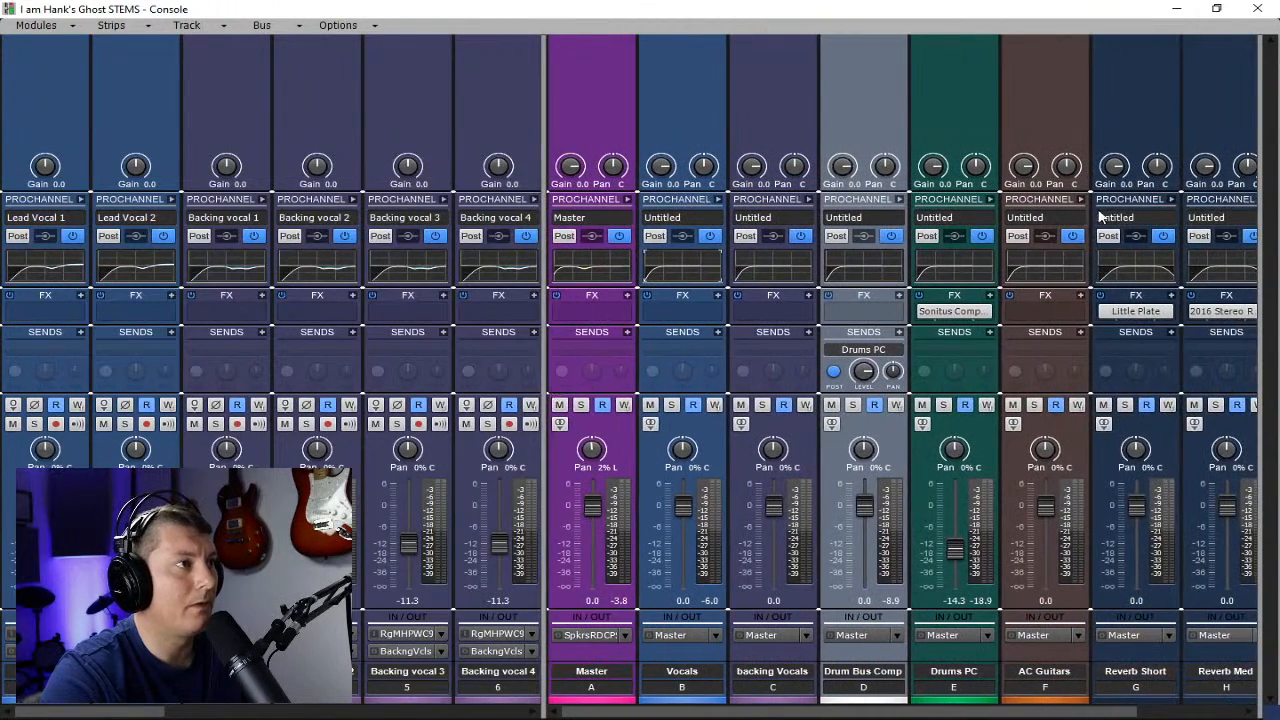
pyautogui.click(1055, 308)
pyautogui.click(1081, 294)
pyautogui.moveTo(1012, 318)
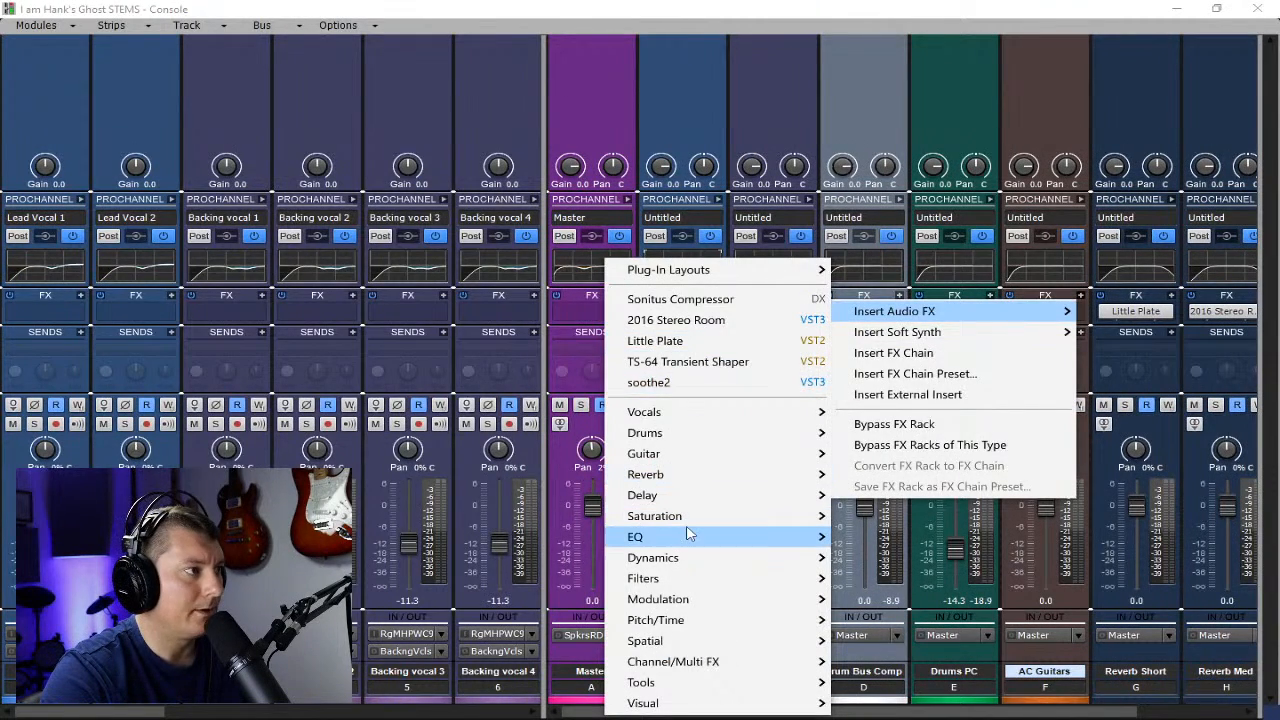
pyautogui.moveTo(688, 538)
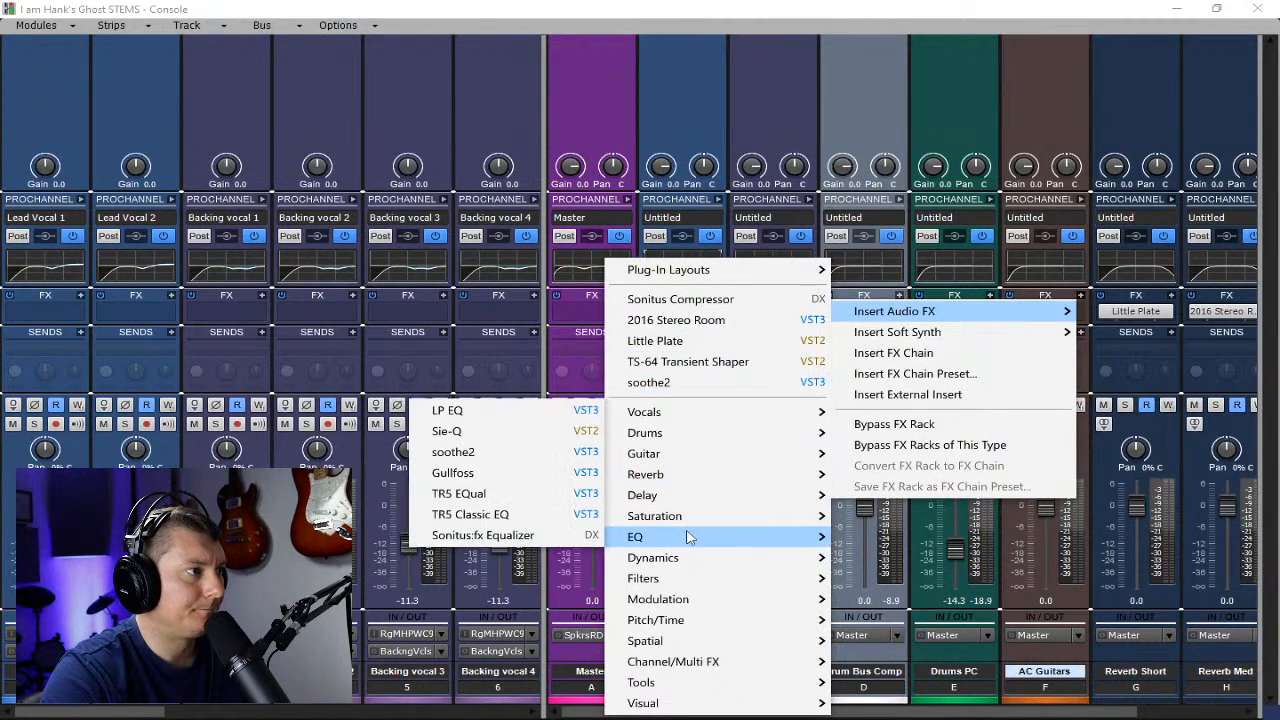
pyautogui.click(452, 472)
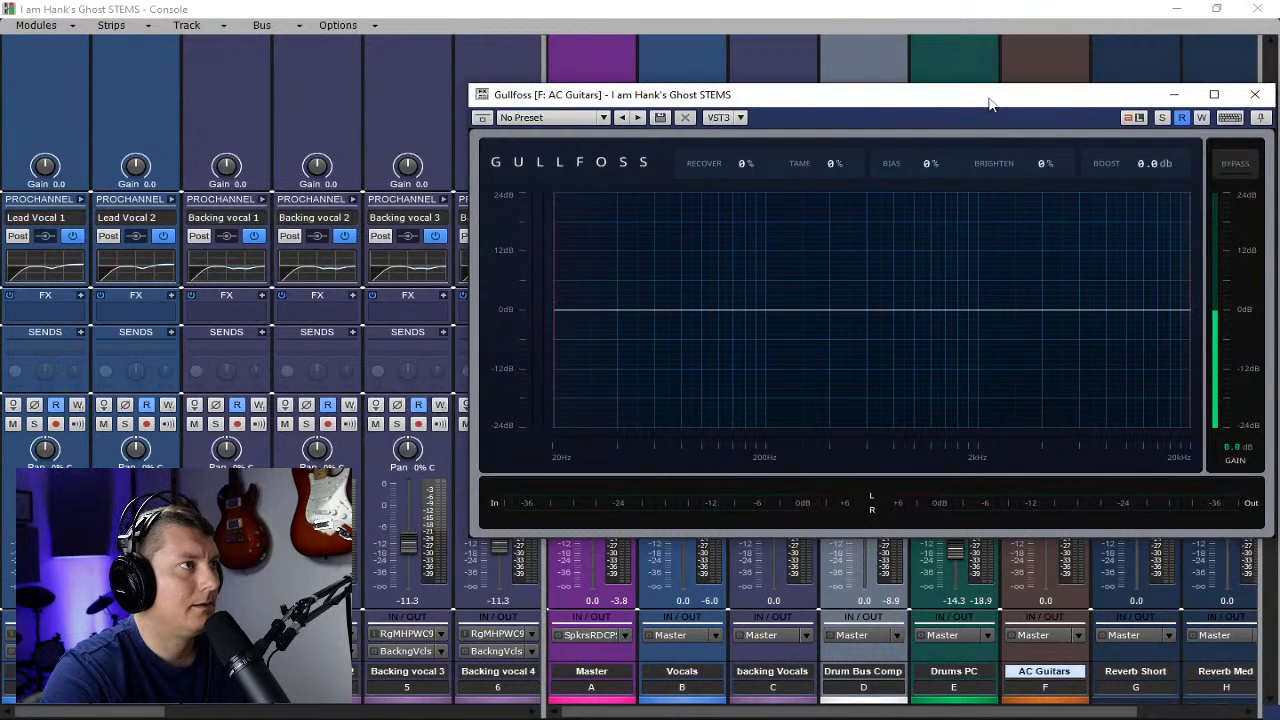
pyautogui.moveTo(988, 103); pyautogui.dragTo(927, 96)
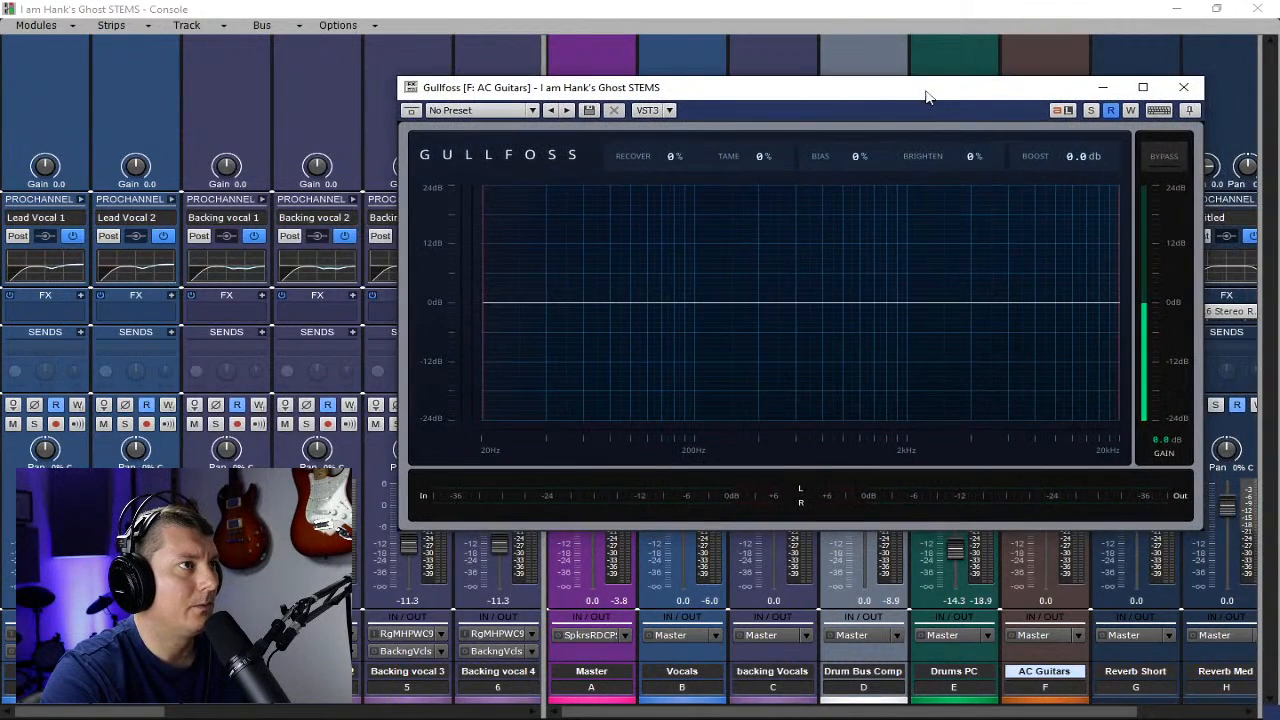
pyautogui.click(1164, 157)
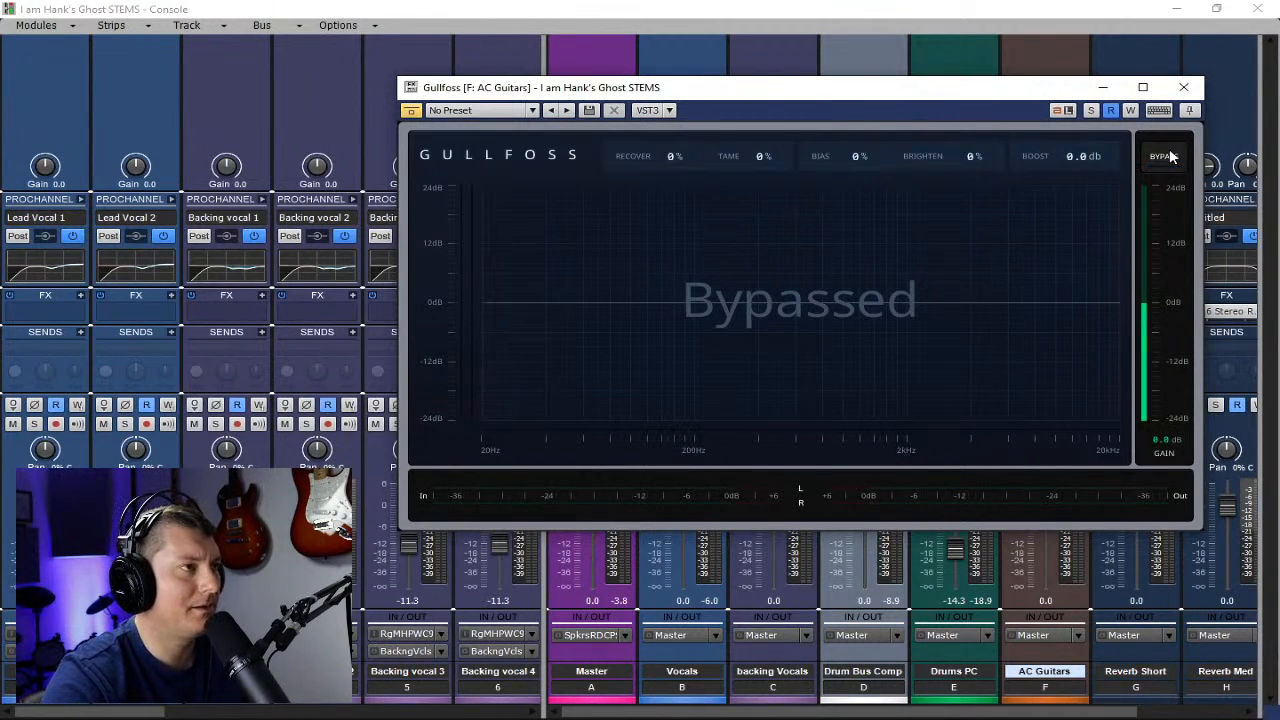
pyautogui.click(1170, 157)
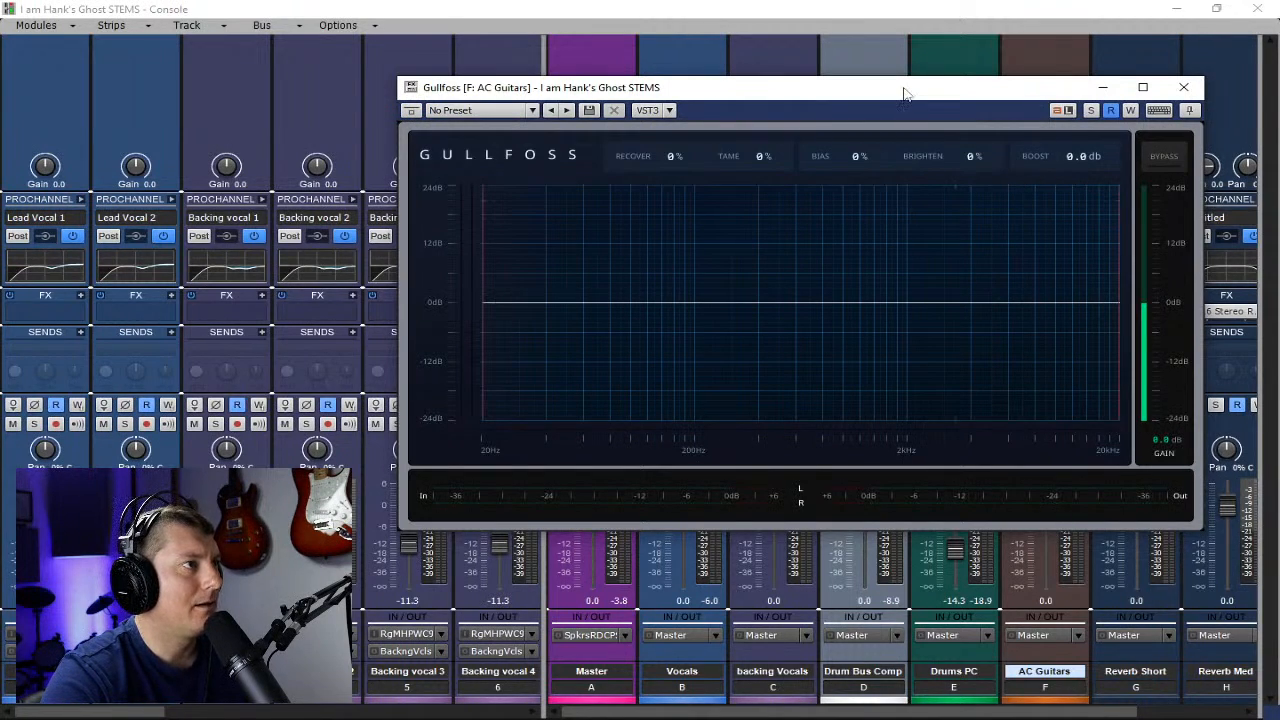
# - During playback, set Gullfoss on AC Guitars to Recover 17%, Tame 29%, Bias 21% and Brighten 11%, and close it
pyautogui.press('space')
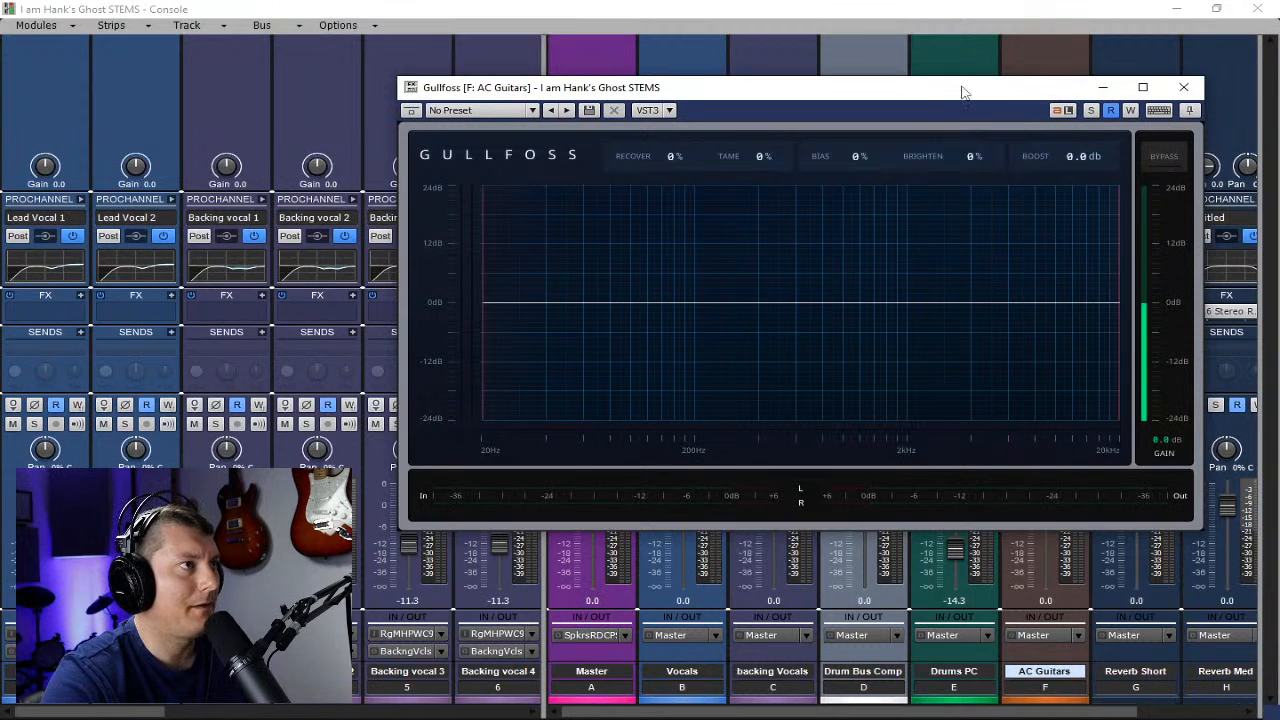
pyautogui.moveTo(968, 92); pyautogui.dragTo(980, 82)
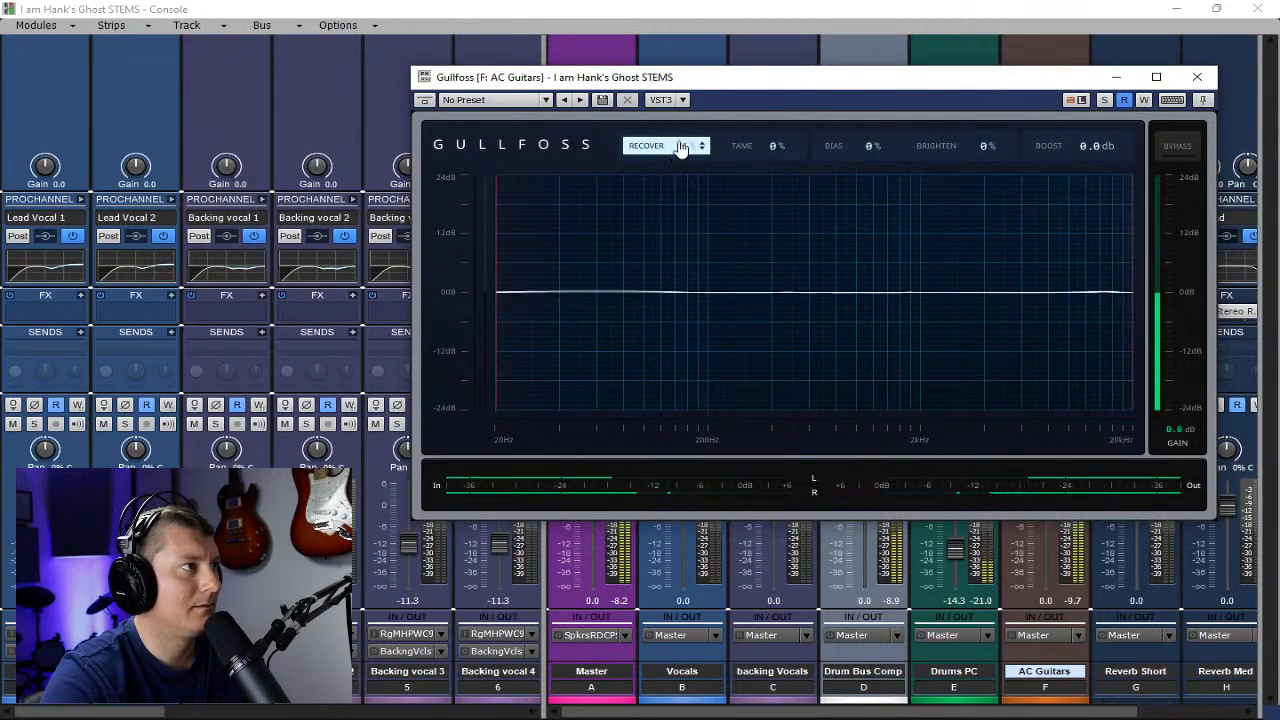
pyautogui.moveTo(680, 147); pyautogui.dragTo(740, 106)
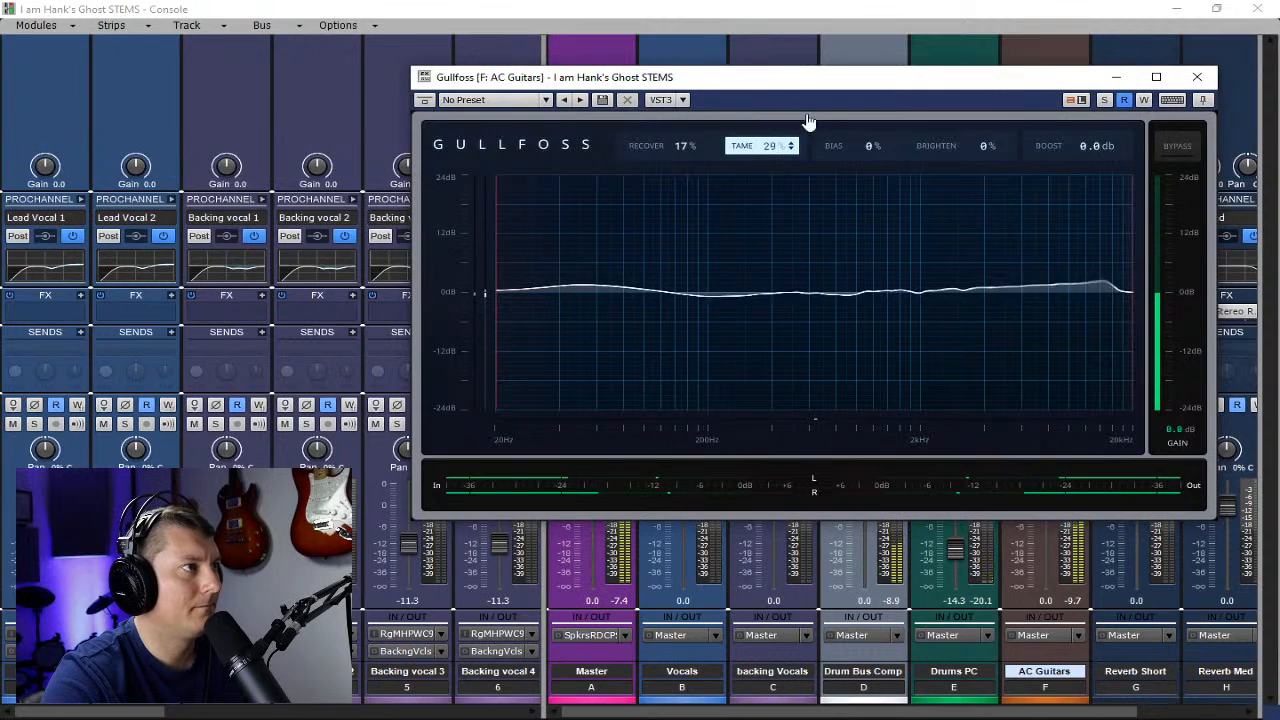
pyautogui.moveTo(842, 147); pyautogui.dragTo(857, 115)
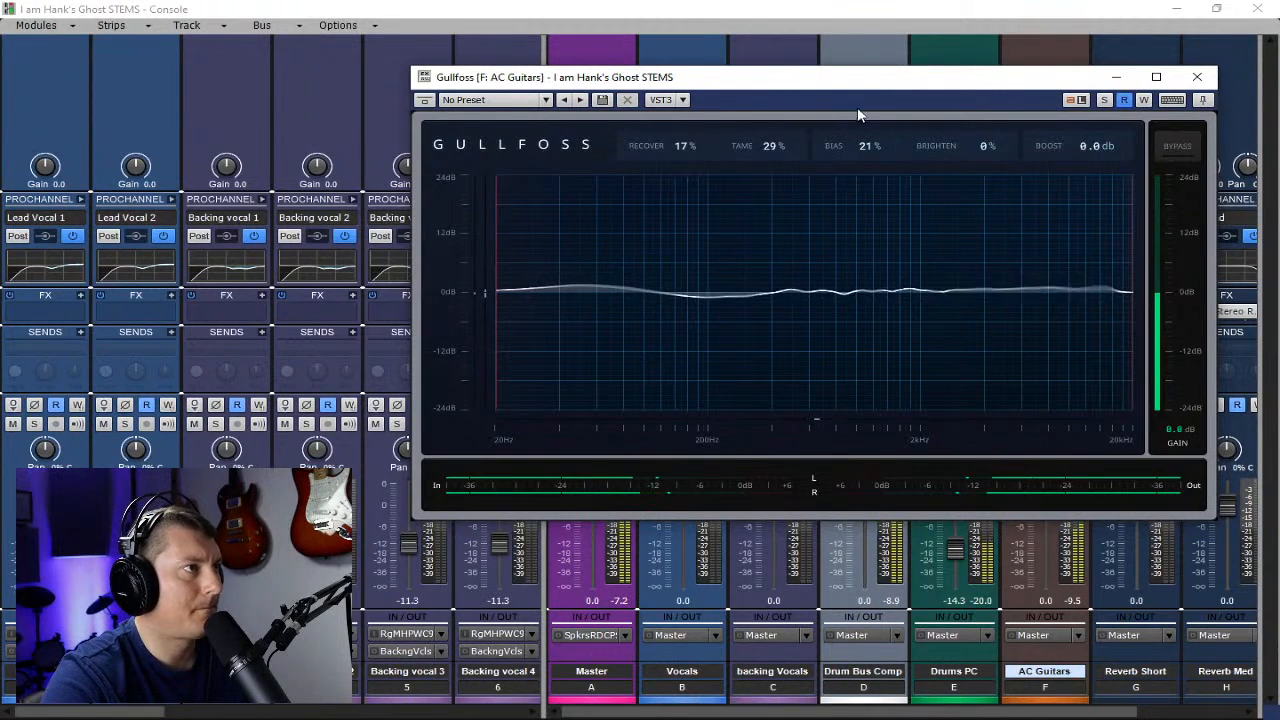
pyautogui.moveTo(960, 137)
pyautogui.mouseDown()
pyautogui.moveTo(957, 122)
pyautogui.moveTo(957, 137)
pyautogui.mouseUp()
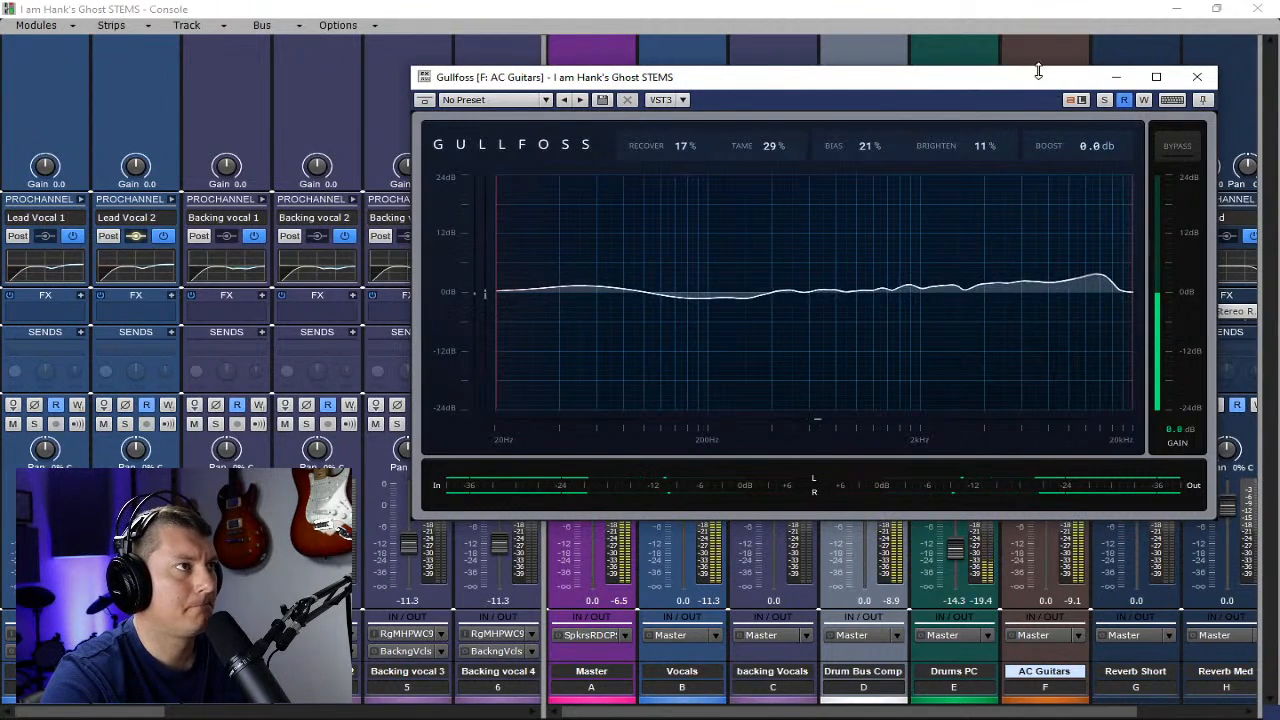
pyautogui.moveTo(1014, 78); pyautogui.dragTo(791, 71)
pyautogui.click(977, 77)
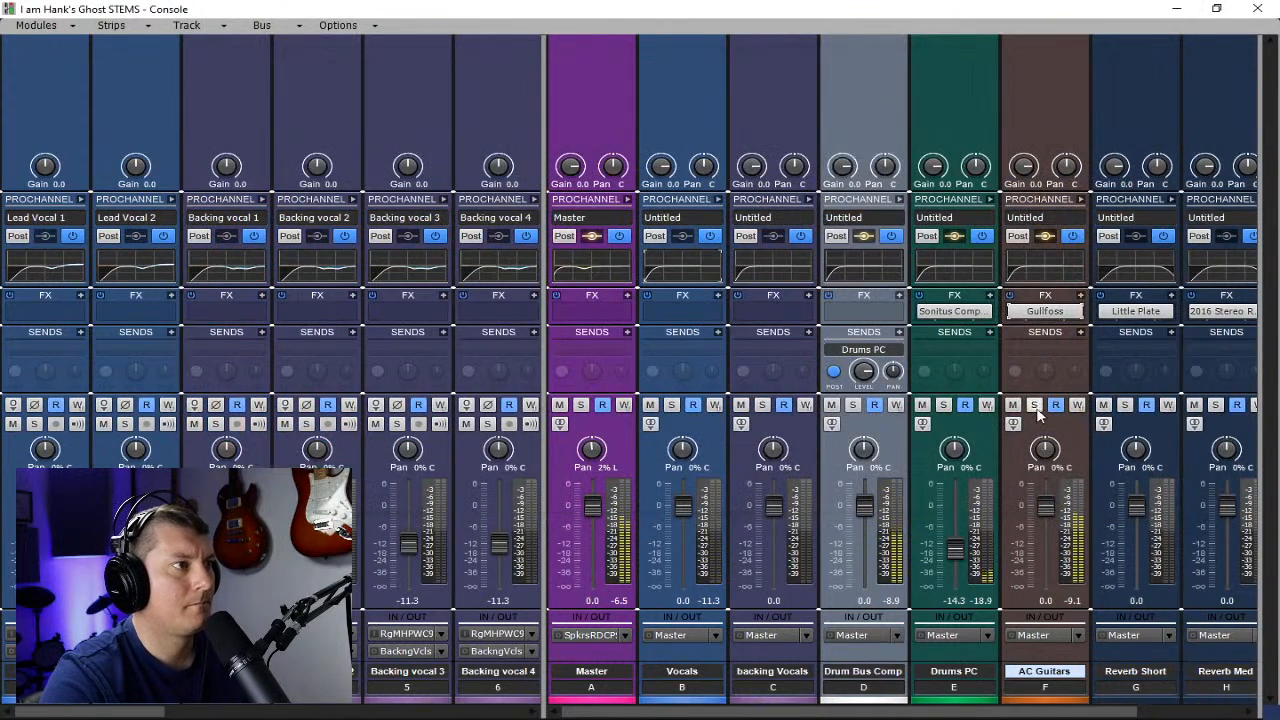
# - Solo the AC Guitars bus and reopen Gullfoss to compare the sound with and without bypass
pyautogui.click(1035, 405)
pyautogui.doubleClick(1047, 312)
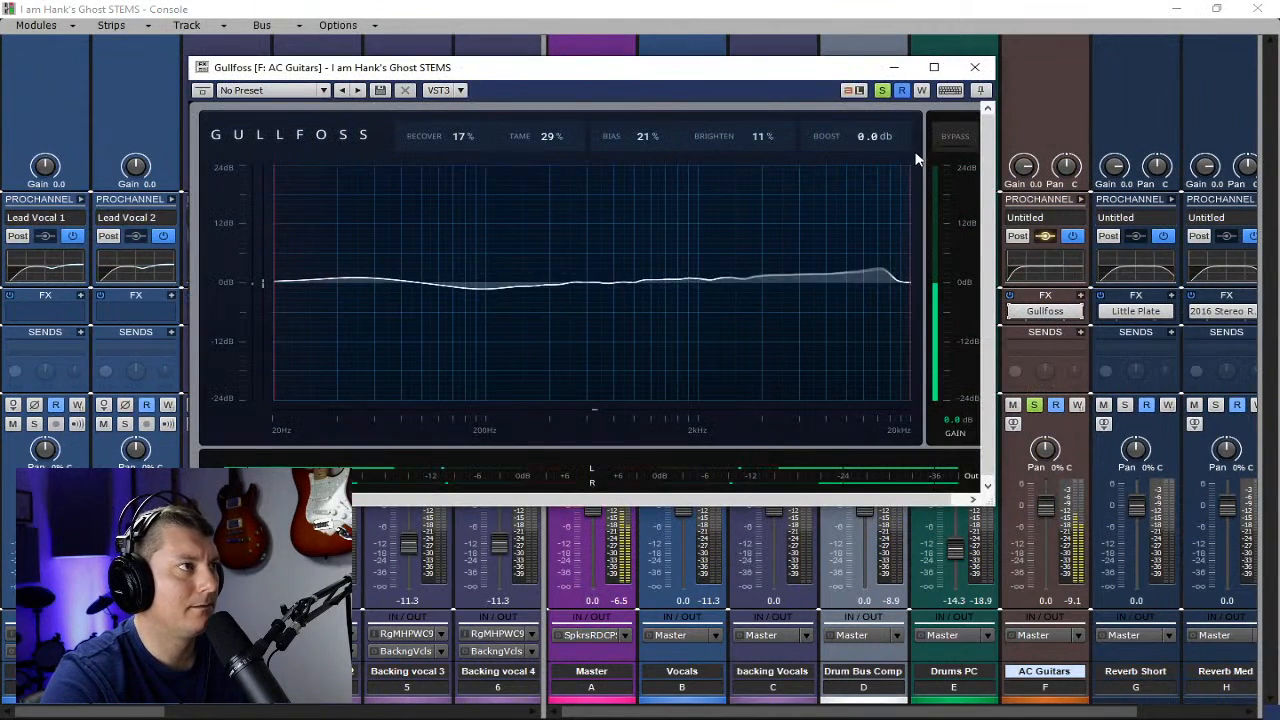
pyautogui.click(947, 138)
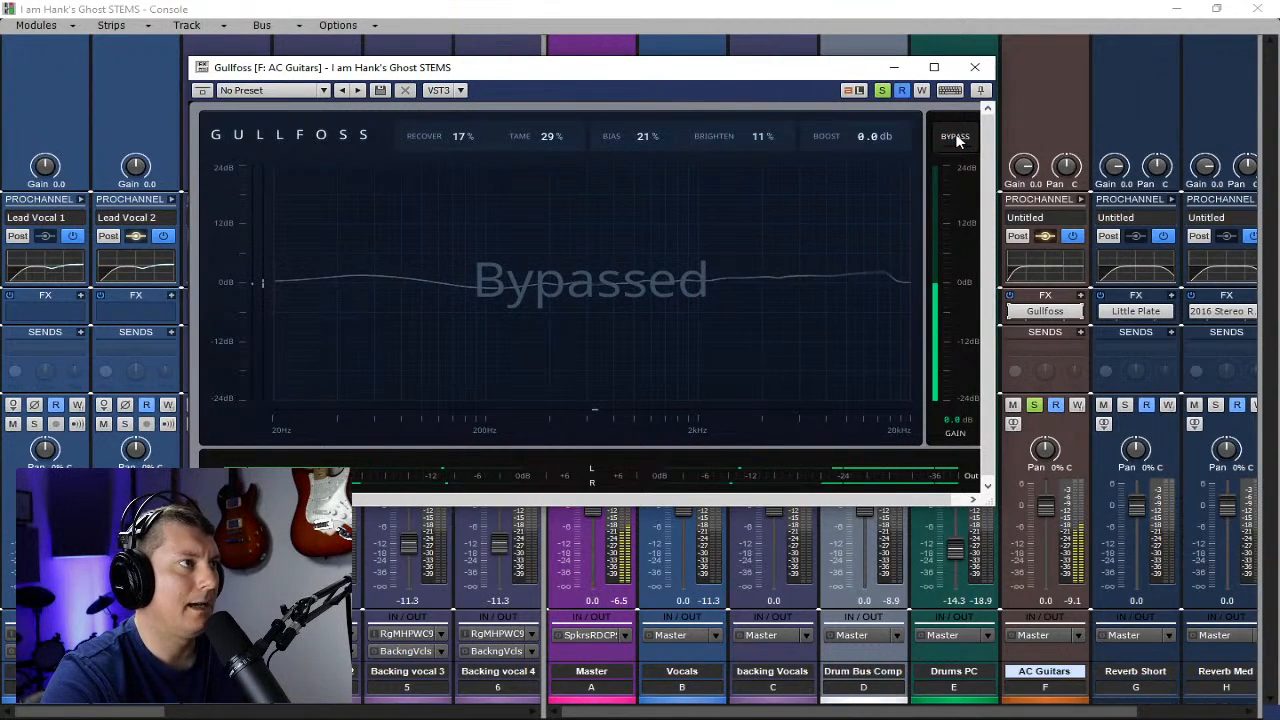
pyautogui.click(955, 138)
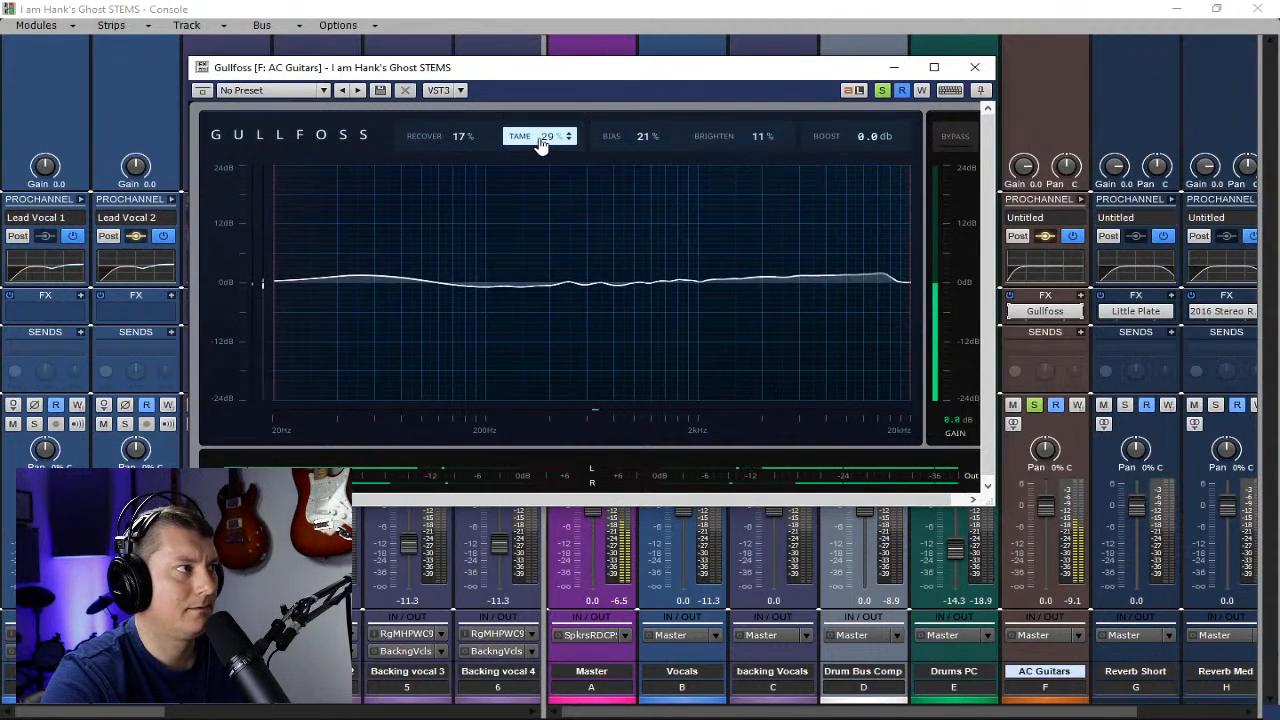
# - Set Gullfoss Tame to 38% on AC Guitars, compare against the bypassed sound, and close the plug-in
pyautogui.moveTo(540, 143)
pyautogui.mouseDown()
pyautogui.moveTo(540, 104)
pyautogui.moveTo(543, 143)
pyautogui.mouseUp()
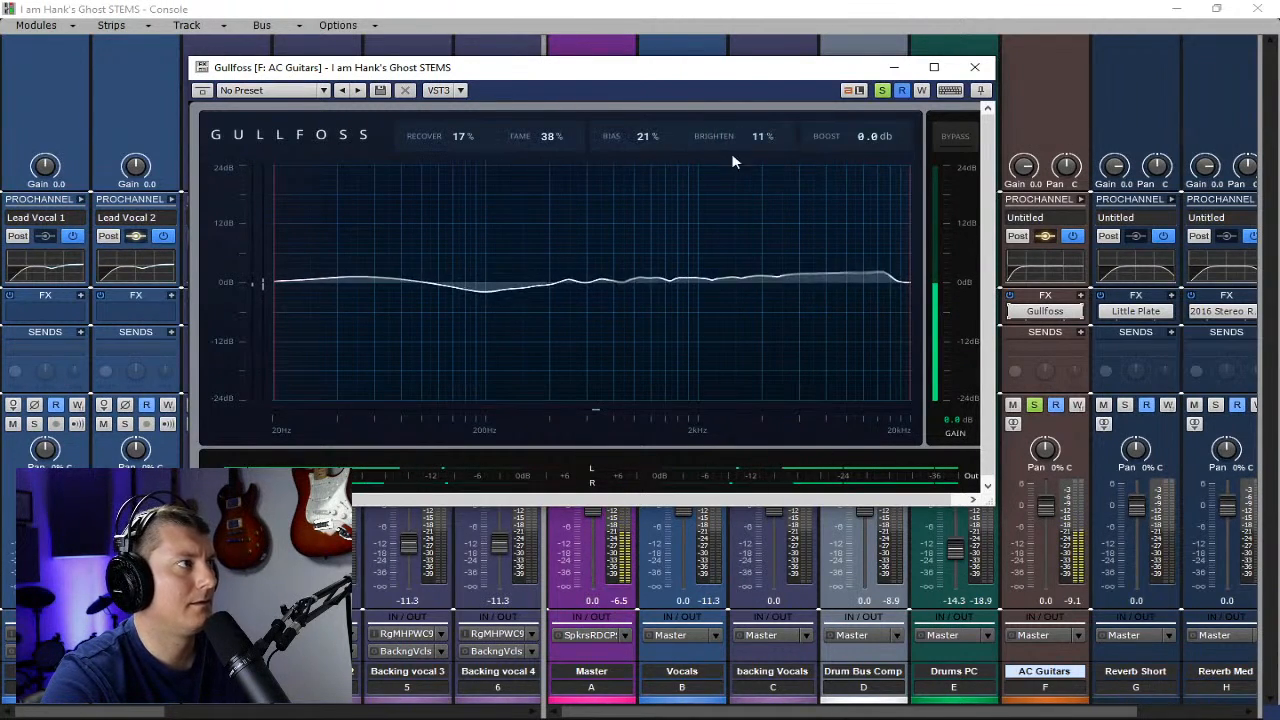
pyautogui.click(955, 138)
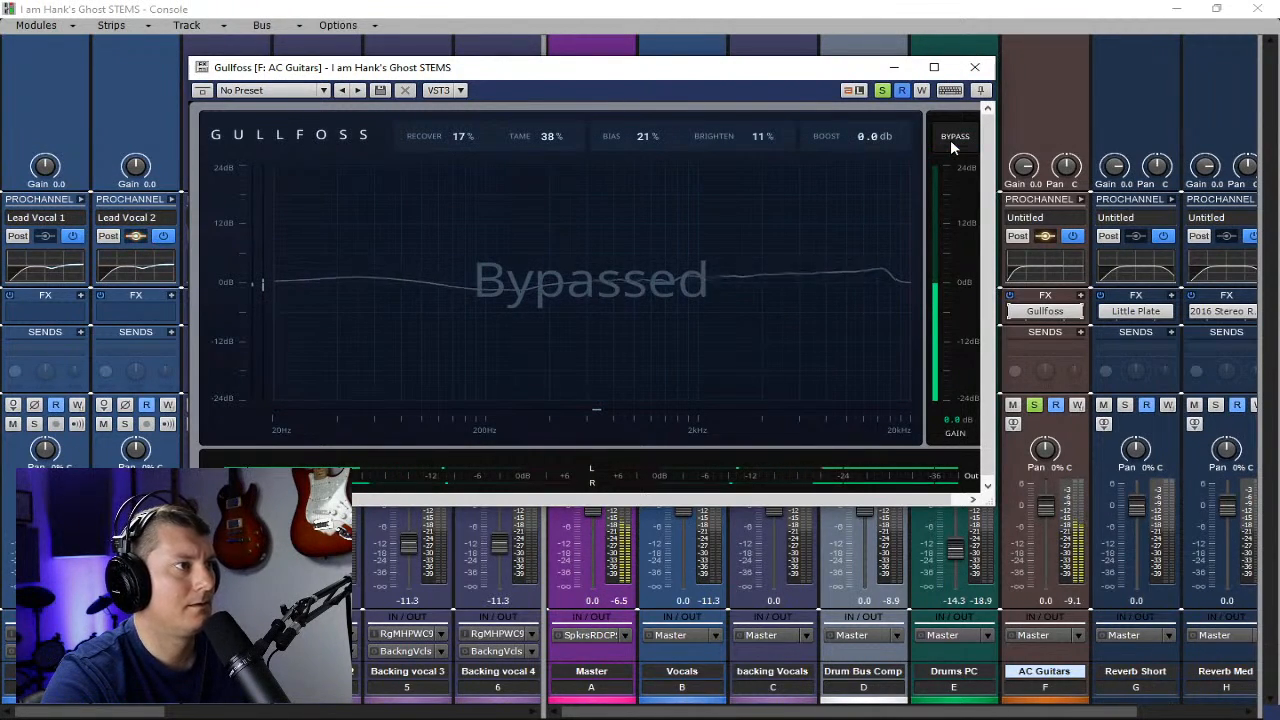
pyautogui.click(952, 142)
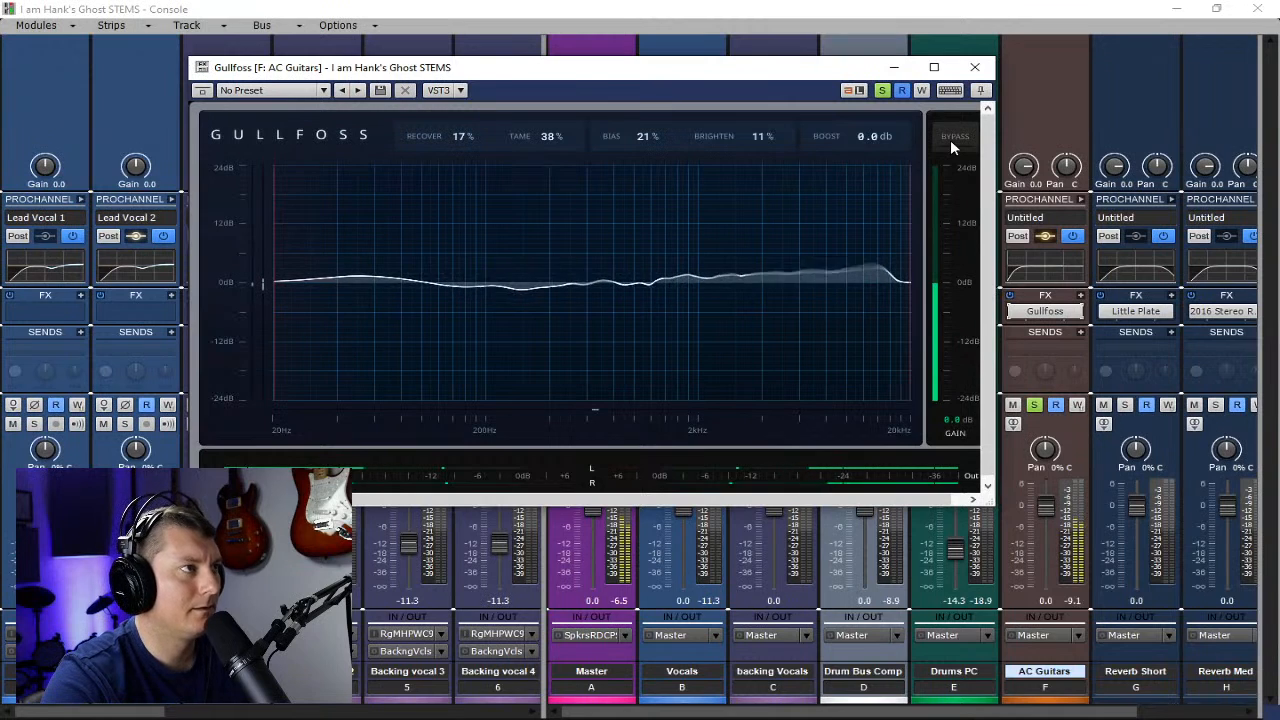
pyautogui.click(976, 68)
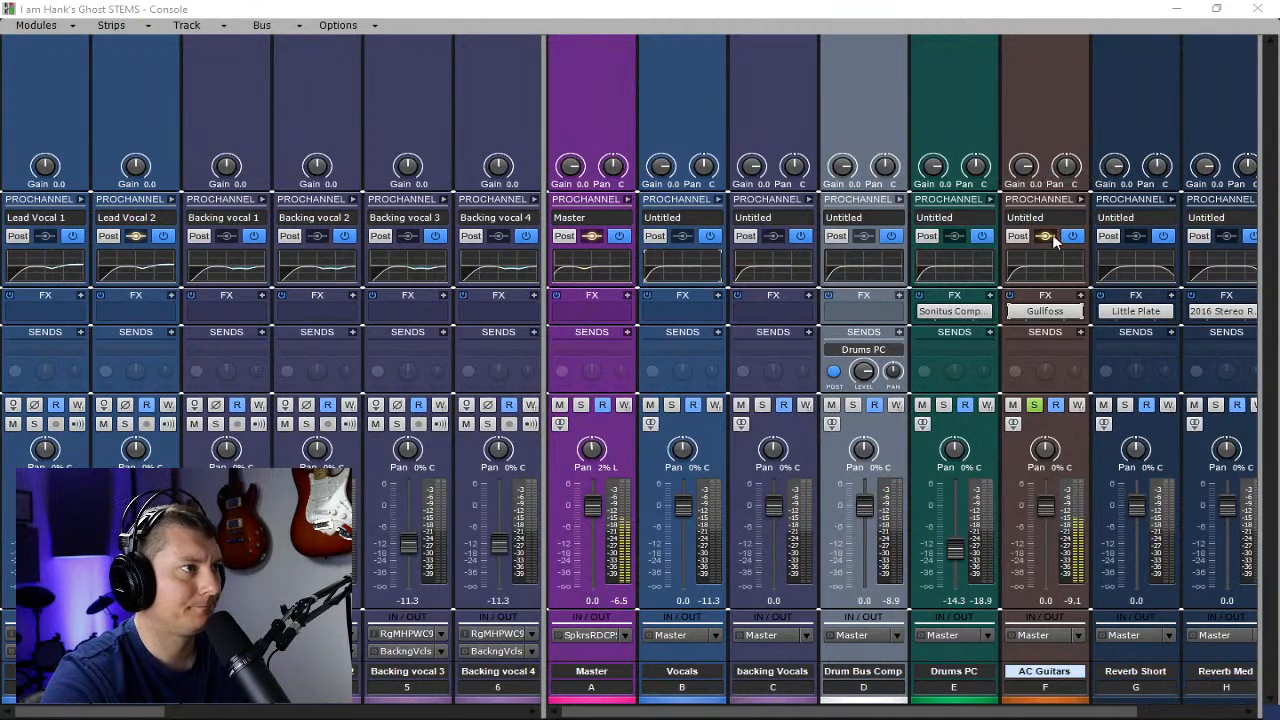
# - Insert the soothe2 plug-in on the AC Guitars bus and close the user manual that opens
pyautogui.click(1080, 296)
pyautogui.moveTo(1032, 312)
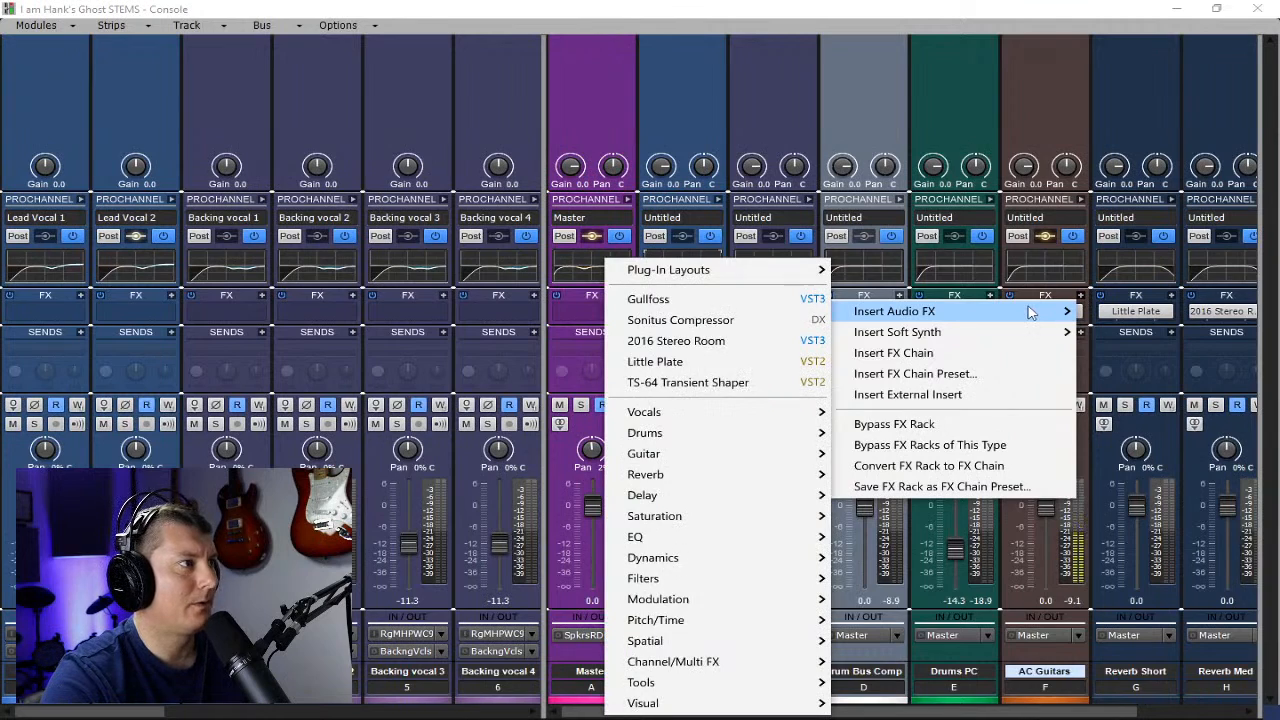
pyautogui.moveTo(700, 541)
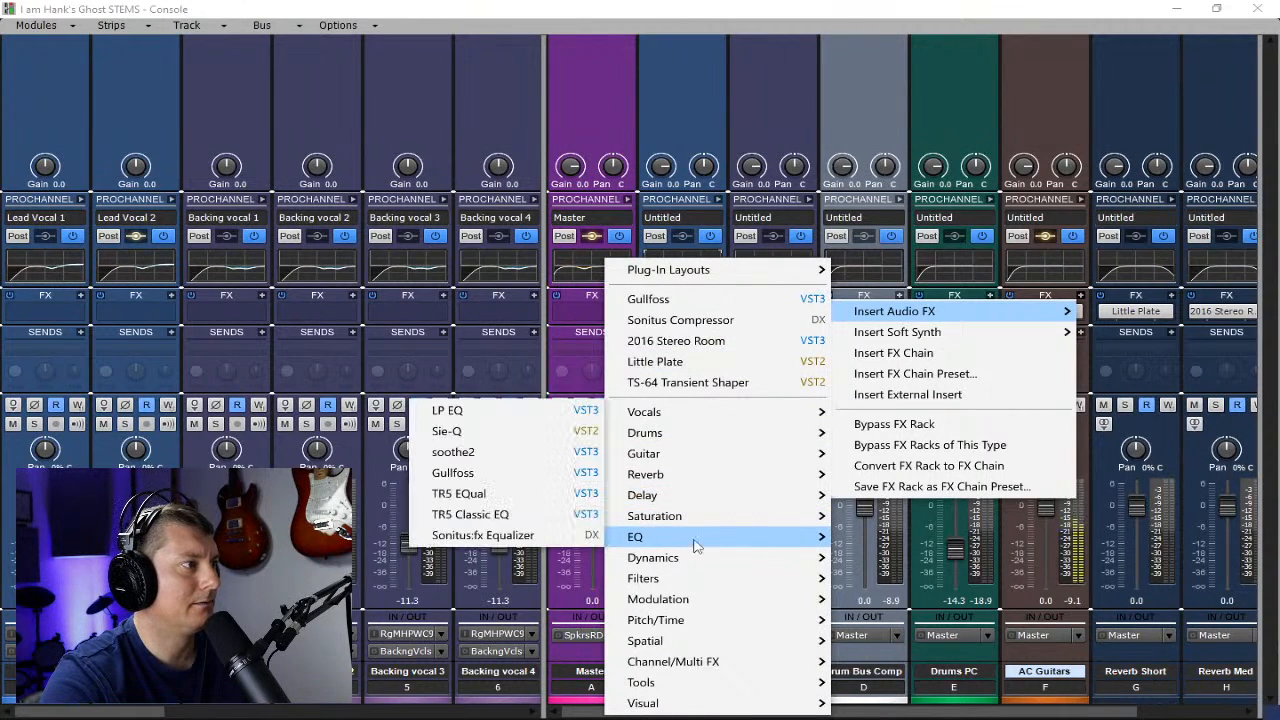
pyautogui.click(495, 458)
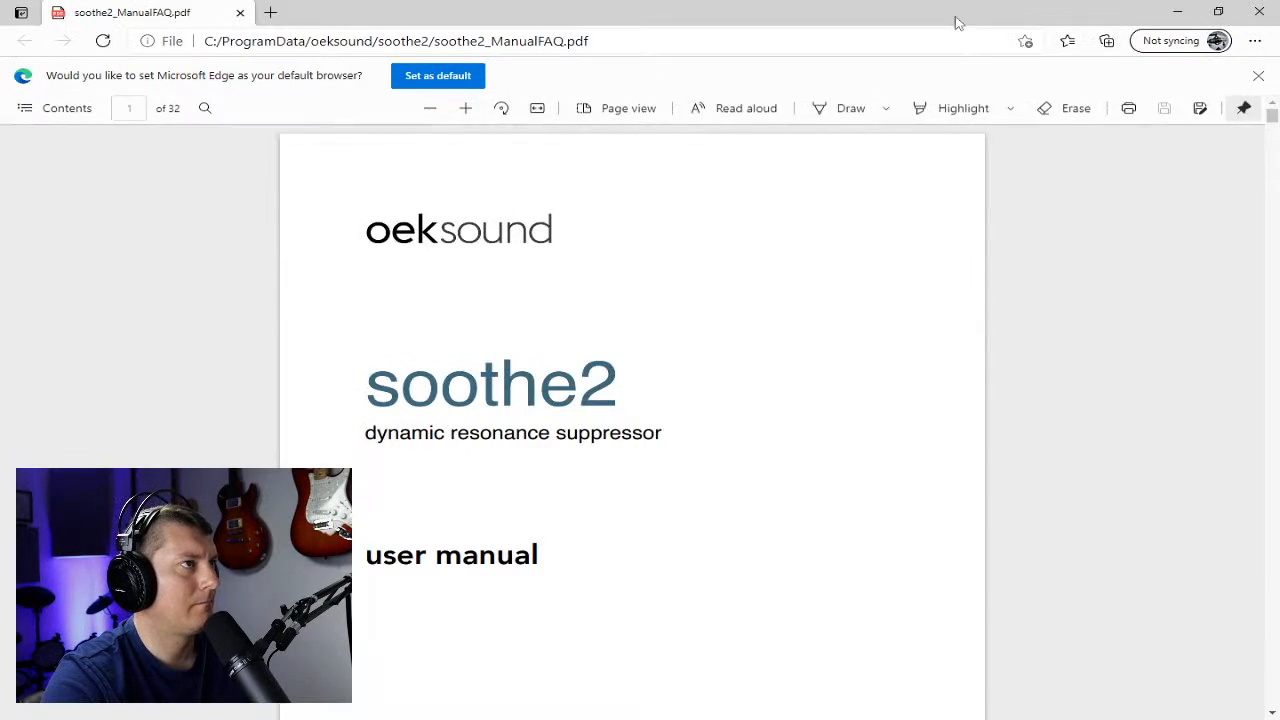
pyautogui.click(1259, 11)
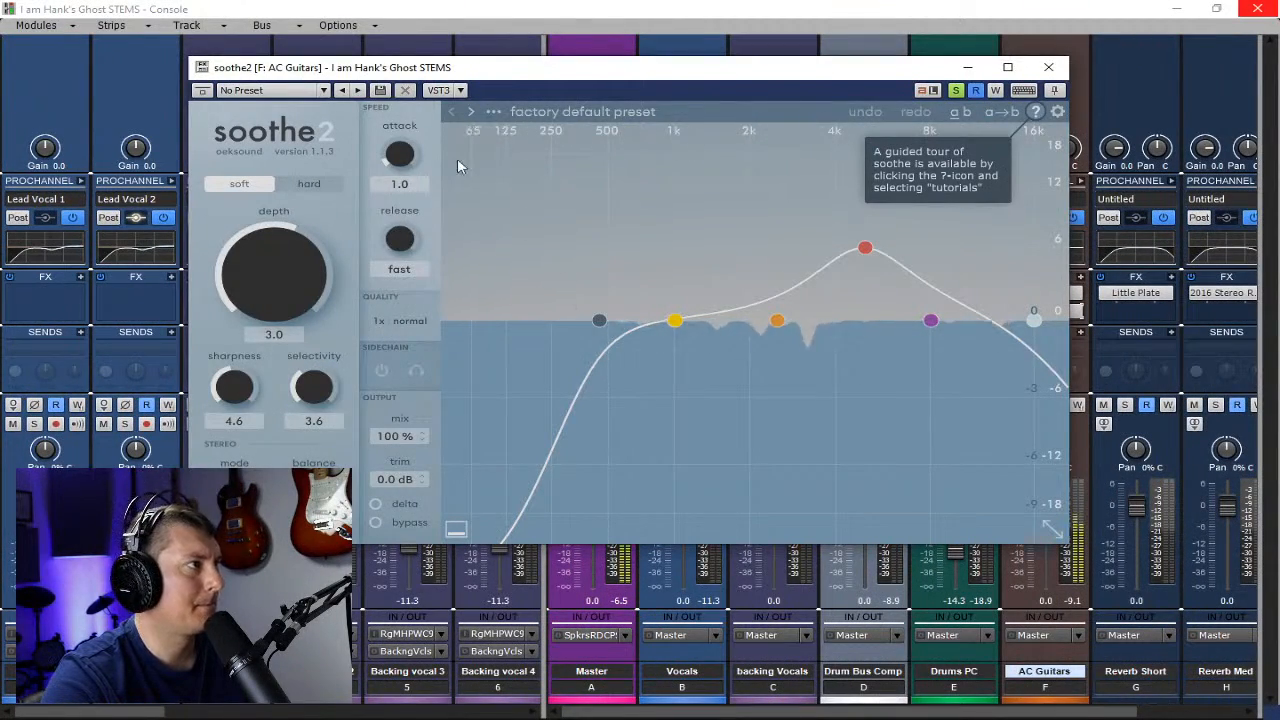
# - Audition soothe2's acoustic guitar presets A bit too percussive and Reso guitar, and load Medium strum acoustic on AC Guitars
pyautogui.click(583, 111)
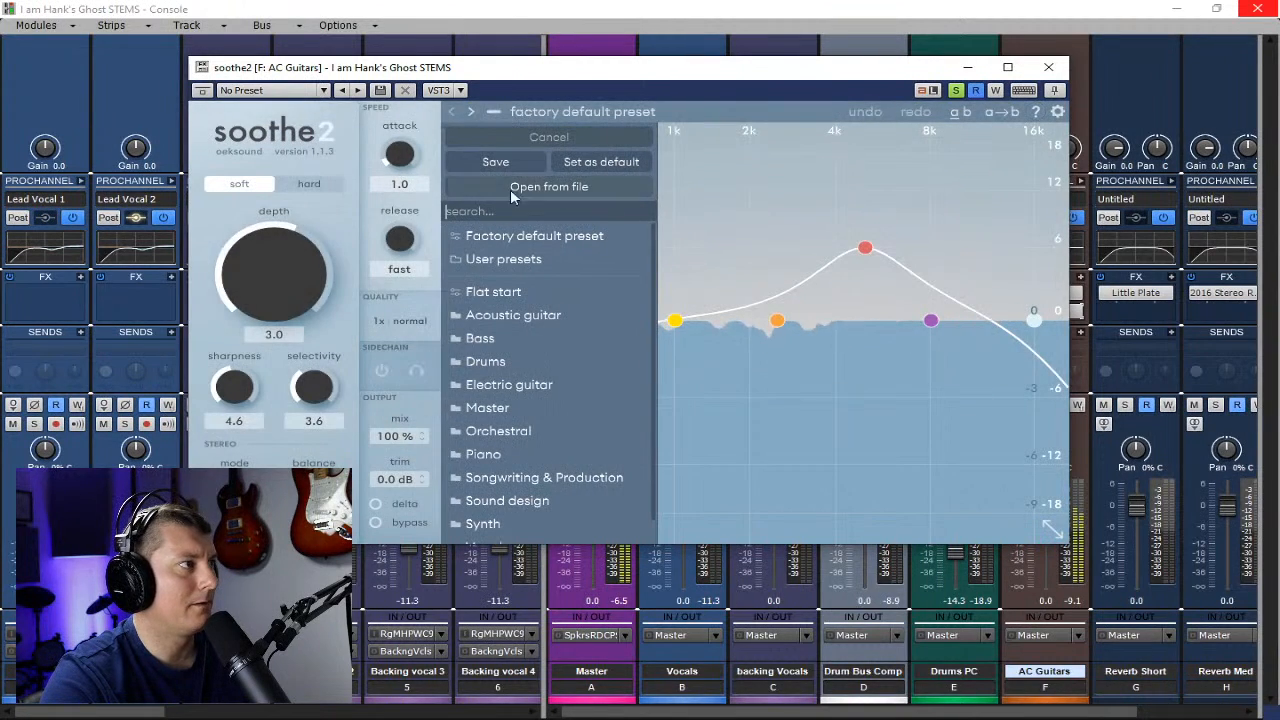
pyautogui.moveTo(530, 315)
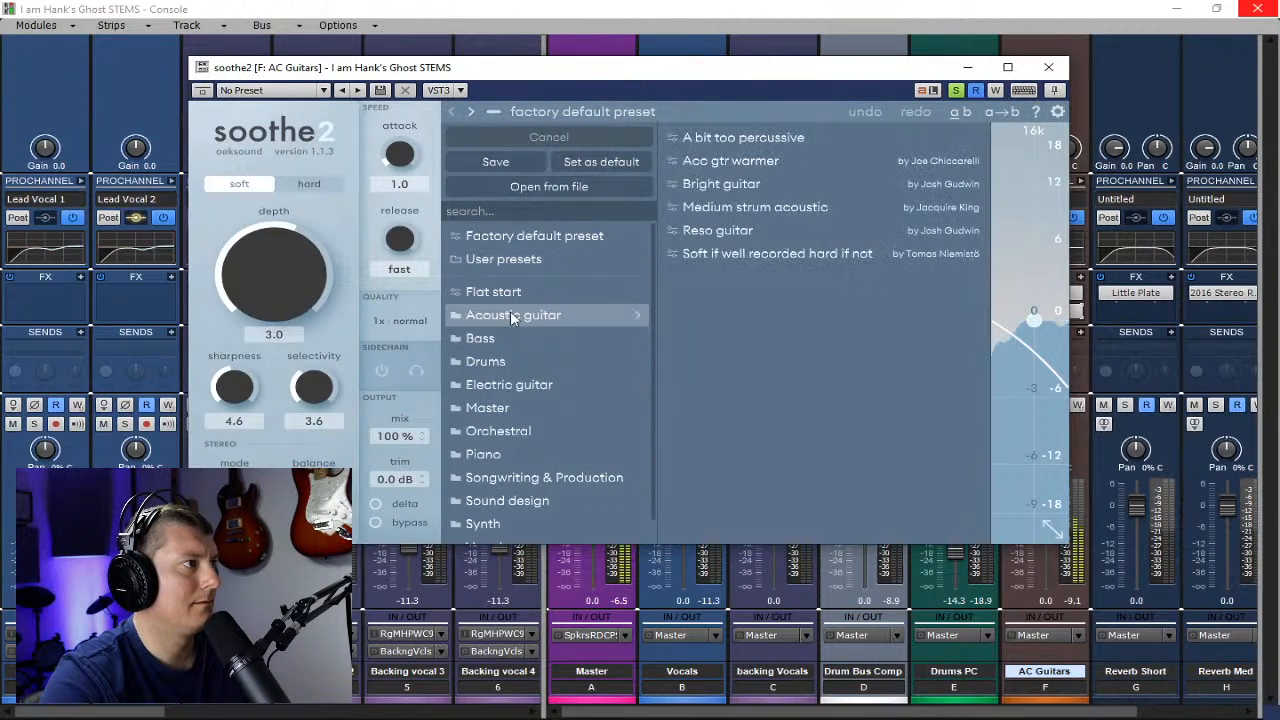
pyautogui.click(780, 138)
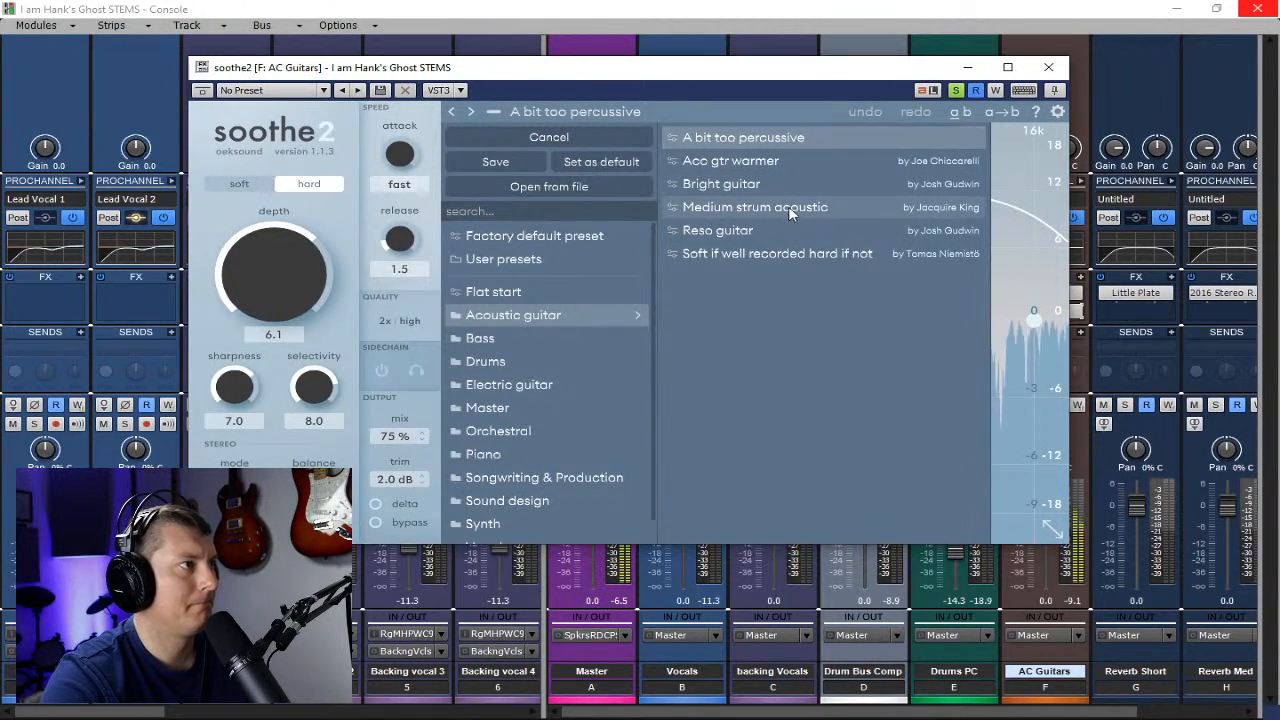
pyautogui.click(801, 229)
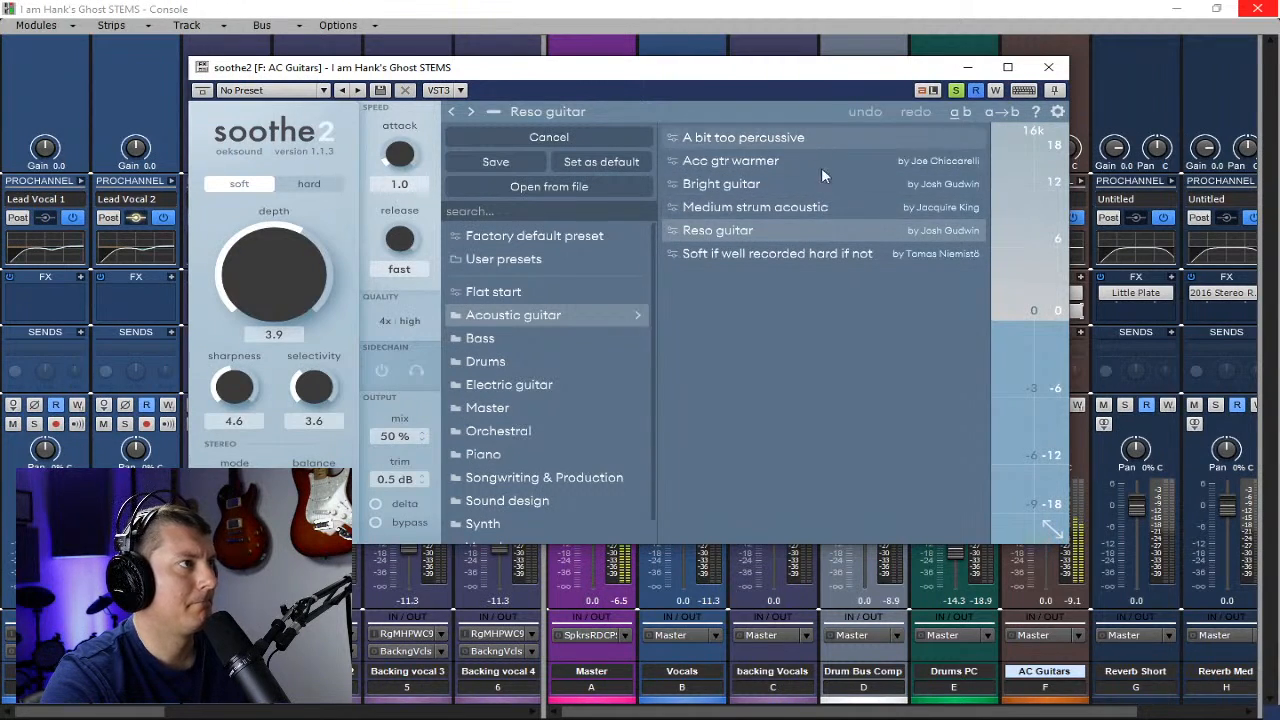
pyautogui.click(831, 204)
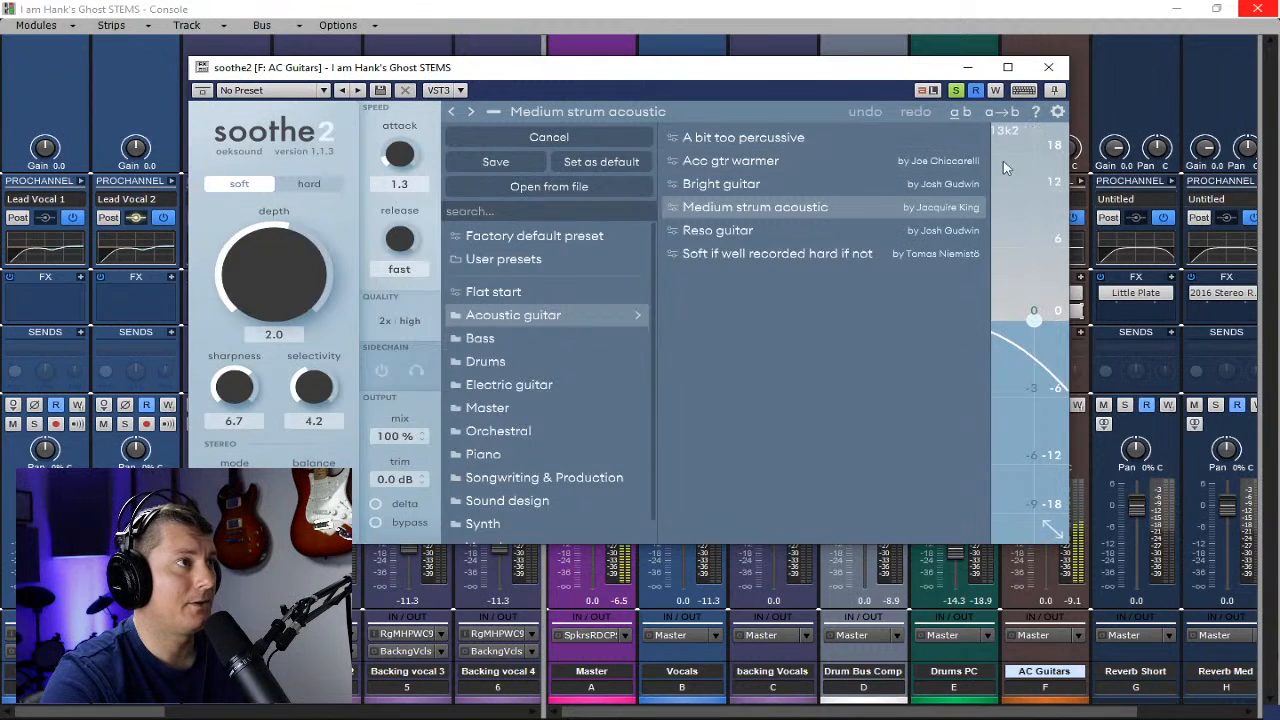
pyautogui.click(512, 117)
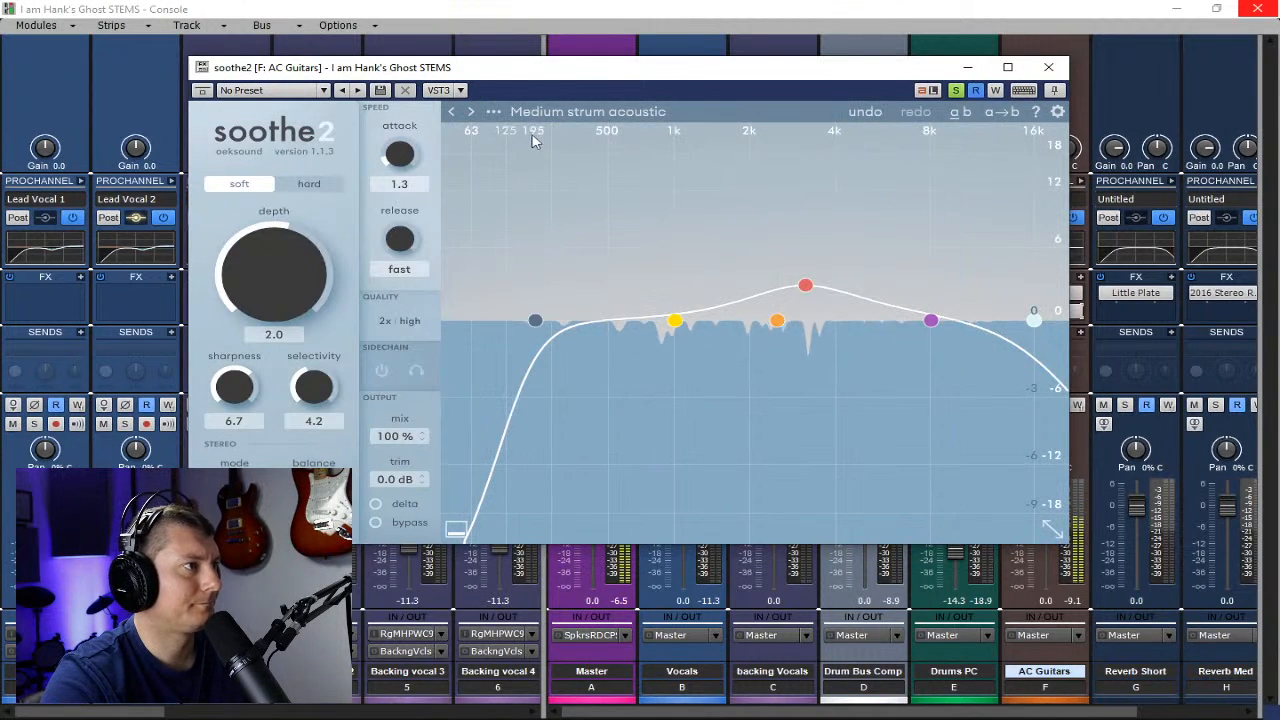
# - Set the soothe2 depth to 6.0, compare hard mode with soft, keep soft, and close the plug-in
pyautogui.moveTo(272, 279); pyautogui.dragTo(265, 240)
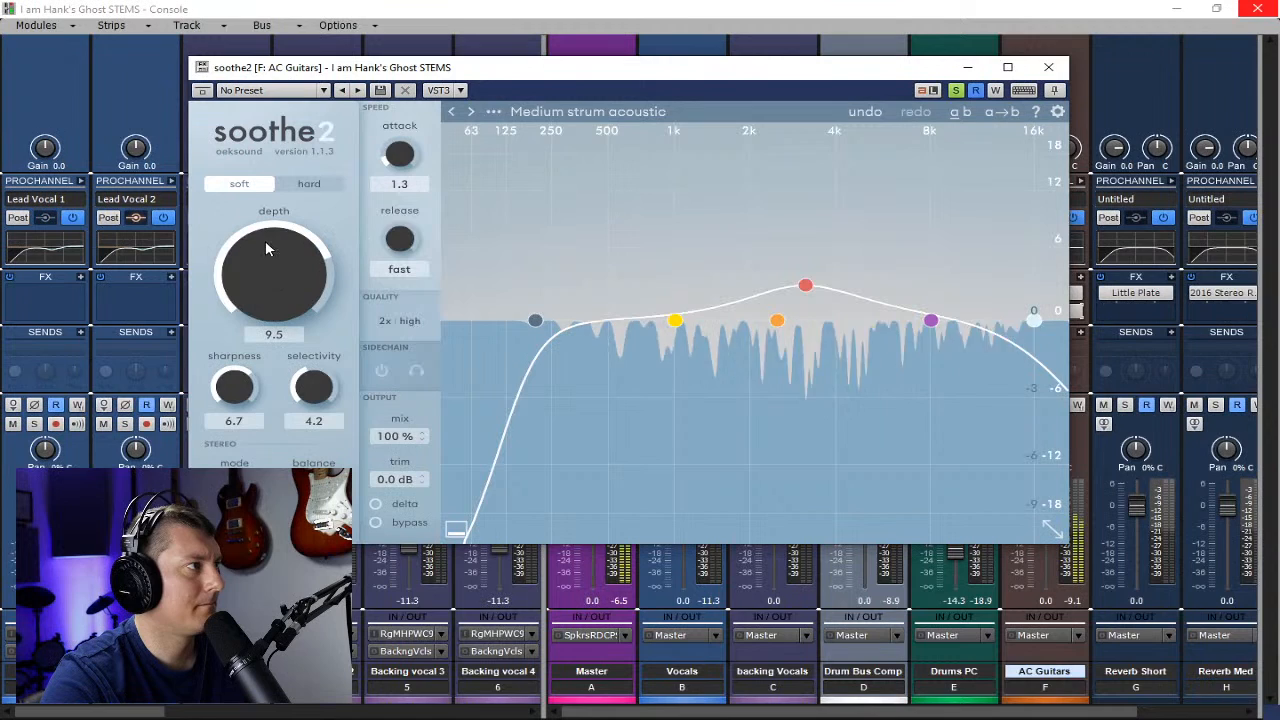
pyautogui.click(294, 184)
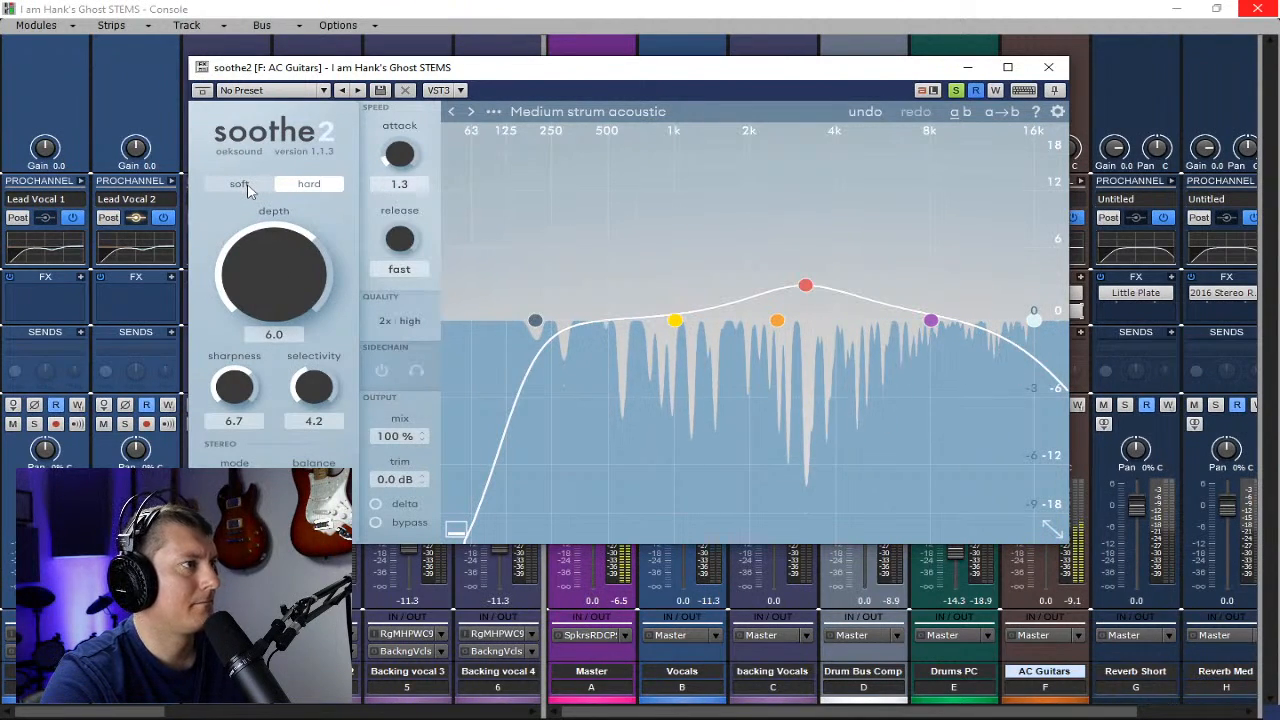
pyautogui.moveTo(250, 189)
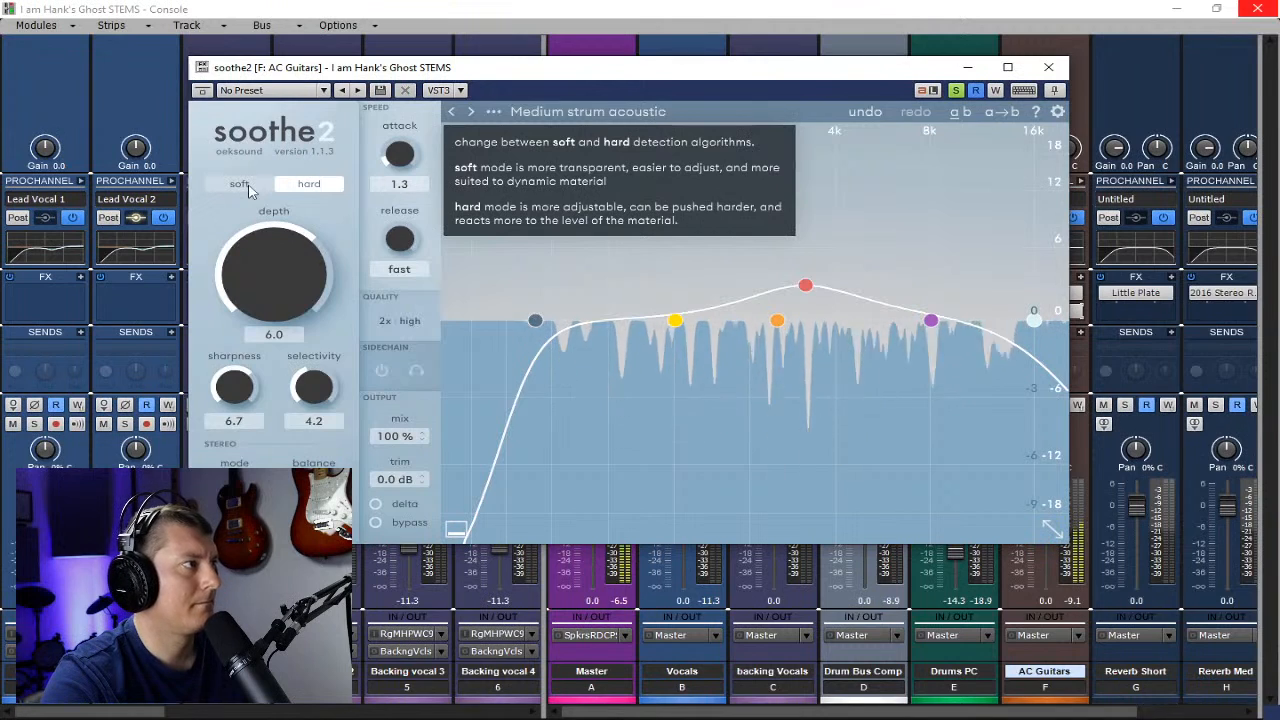
pyautogui.click(251, 191)
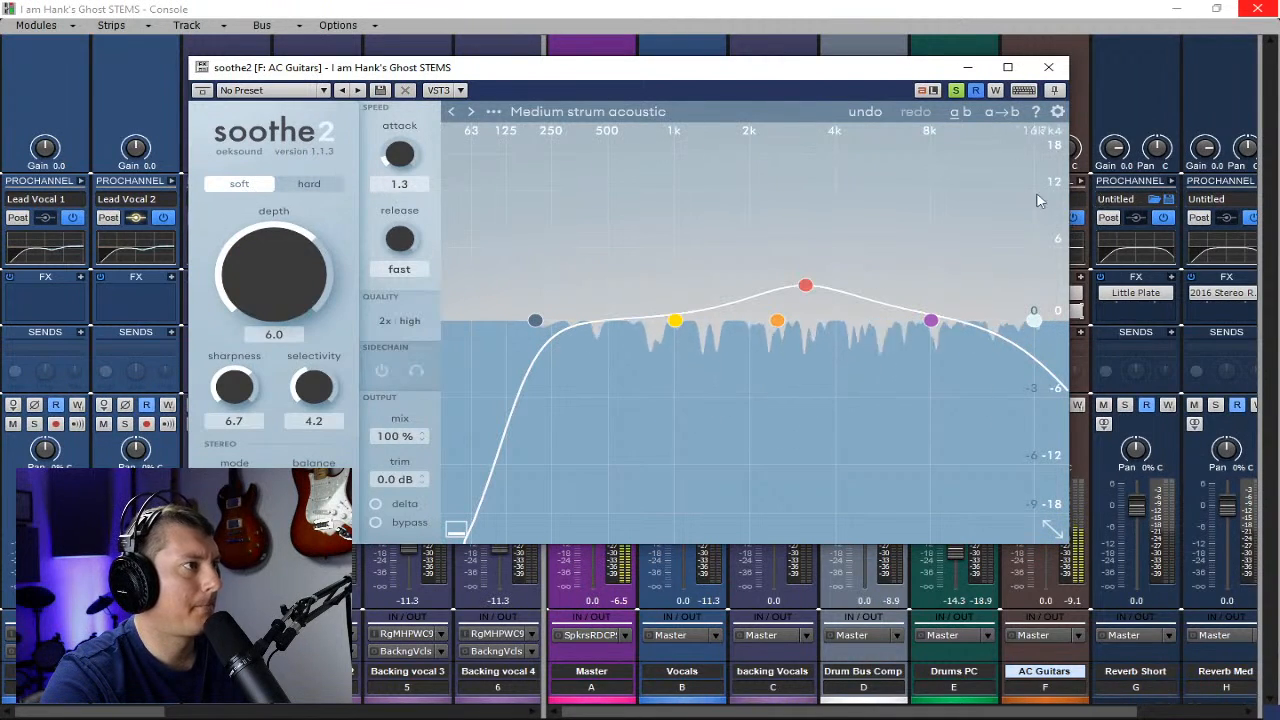
pyautogui.click(1048, 67)
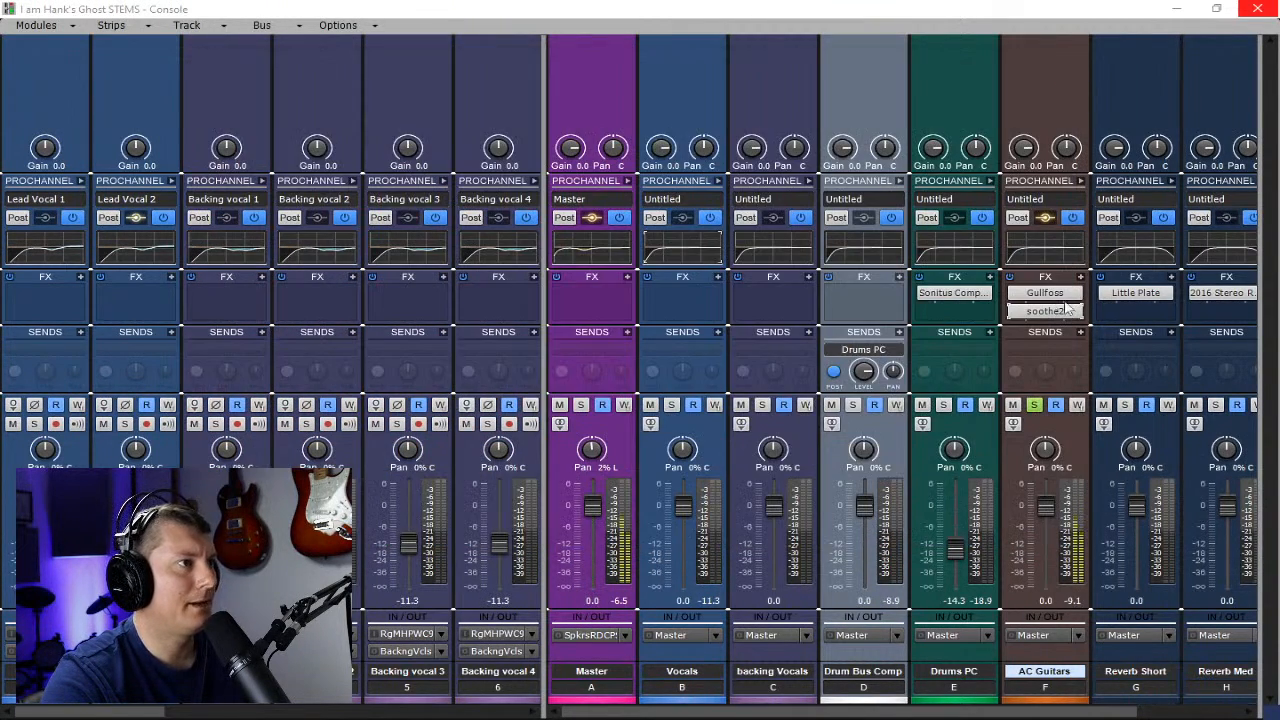
# - Compare AC Guitars with soothe2 disabled and enabled, and take the bus out of solo
pyautogui.click(1014, 312)
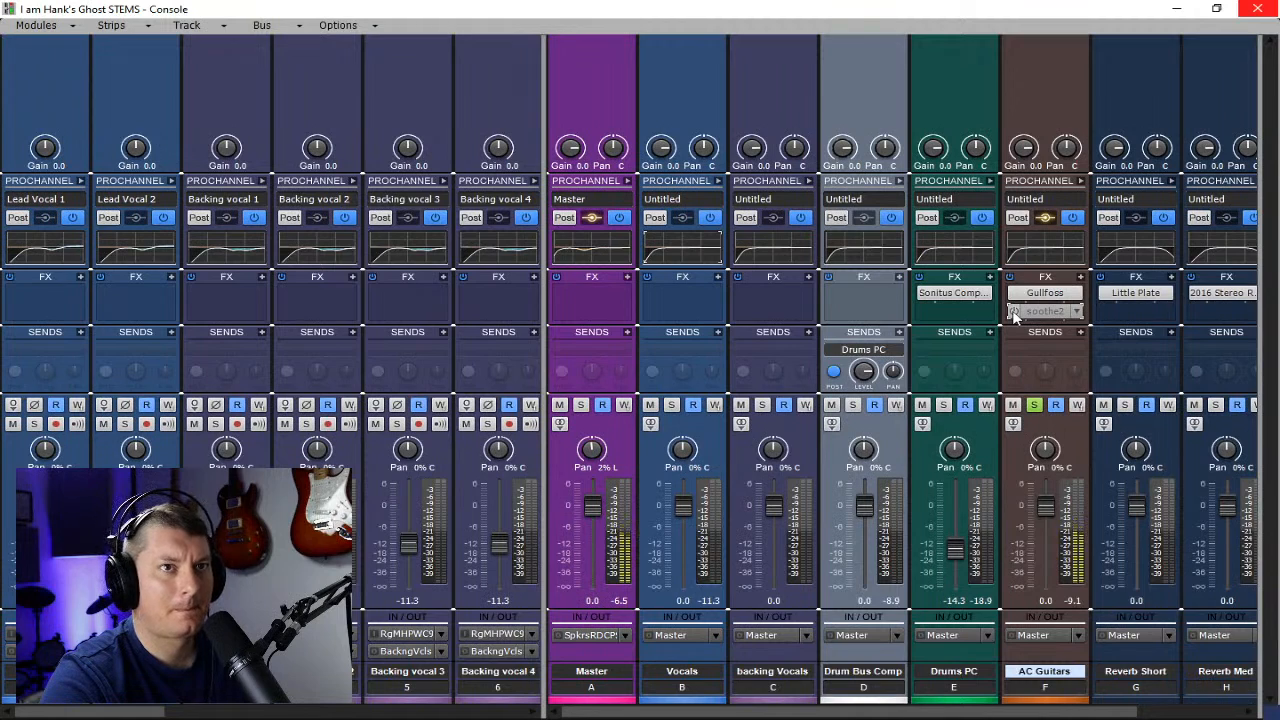
pyautogui.click(1014, 312)
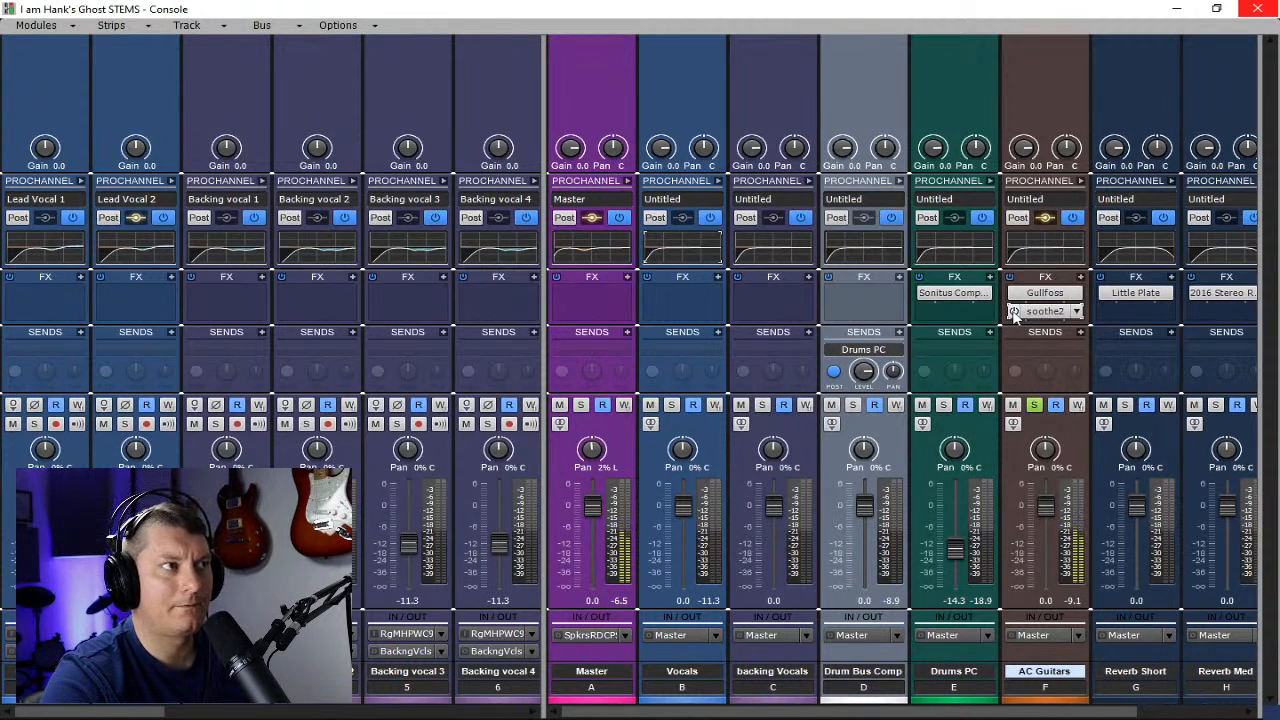
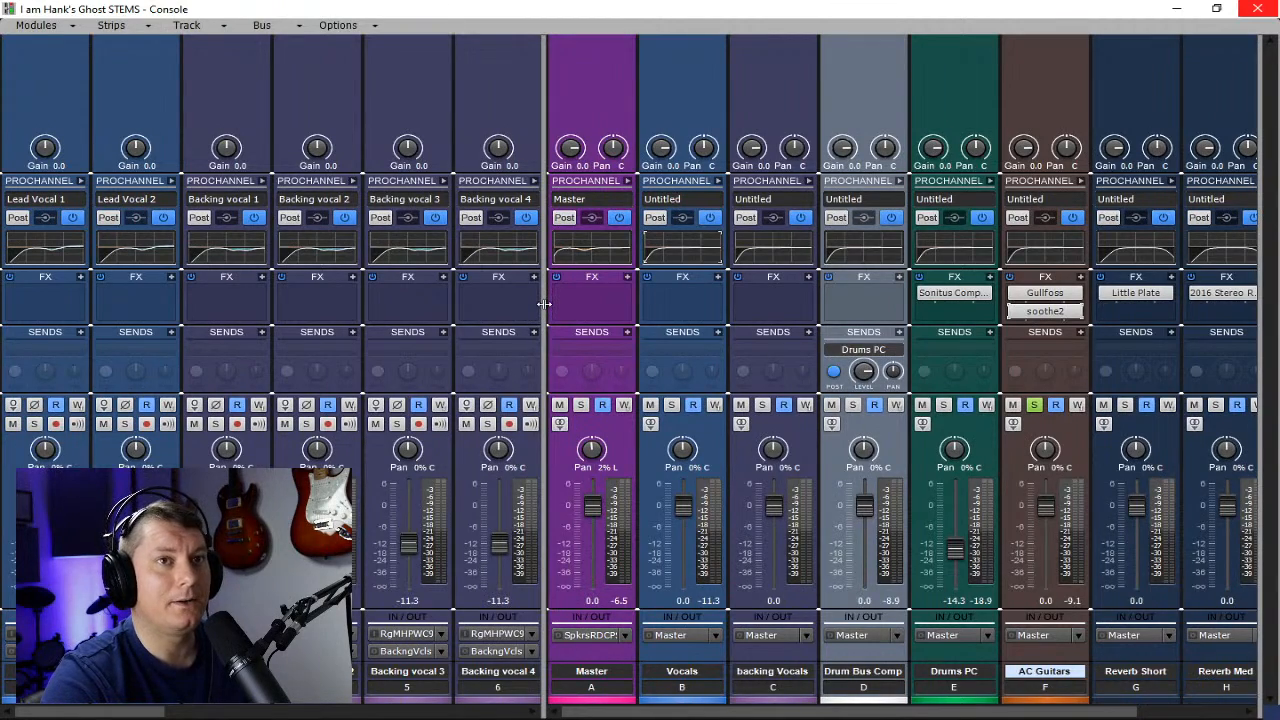
pyautogui.moveTo(544, 303); pyautogui.dragTo(443, 359)
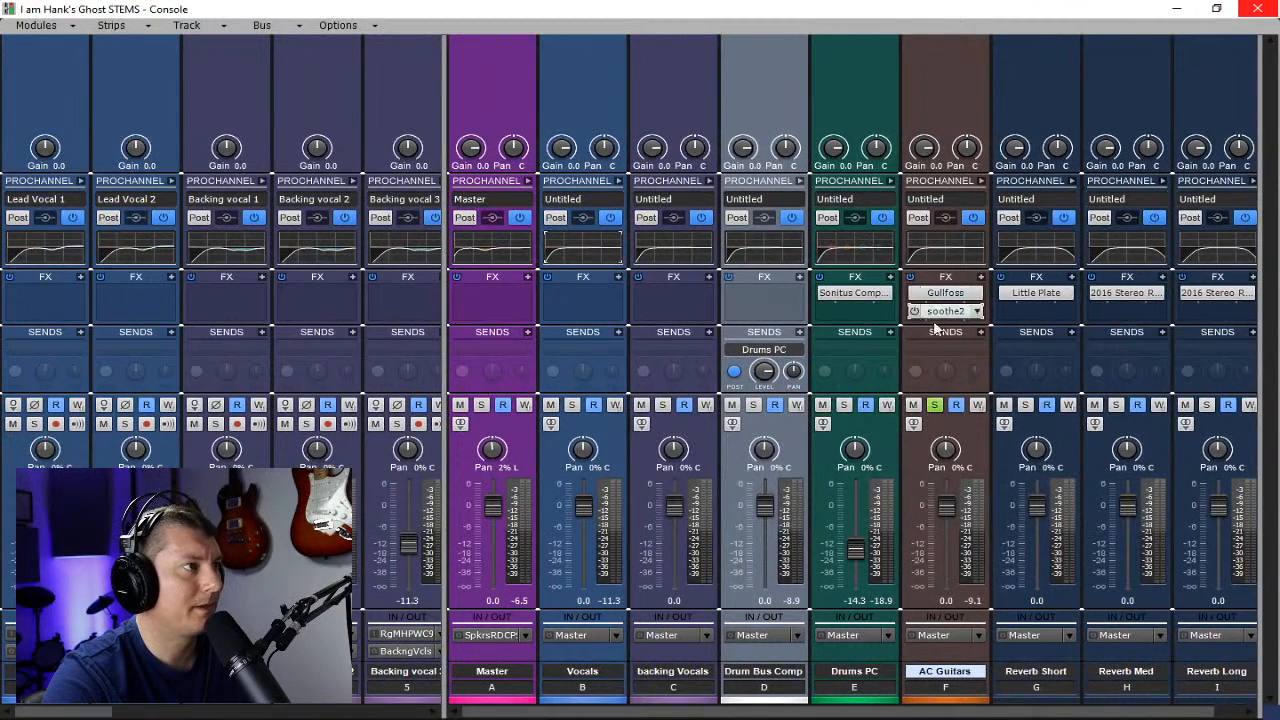
pyautogui.click(935, 404)
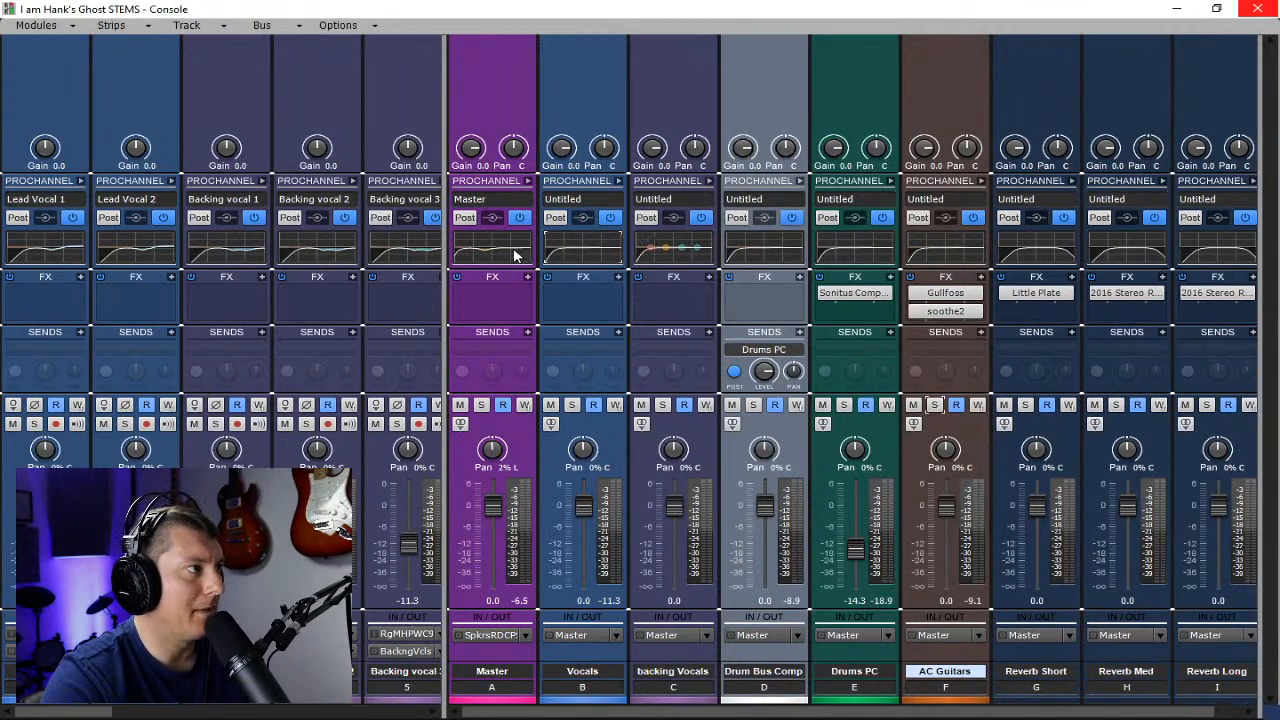
# - Expand the console's track section over the buses and bring the bass and drum channels into view
pyautogui.moveTo(441, 272); pyautogui.dragTo(500, 273)
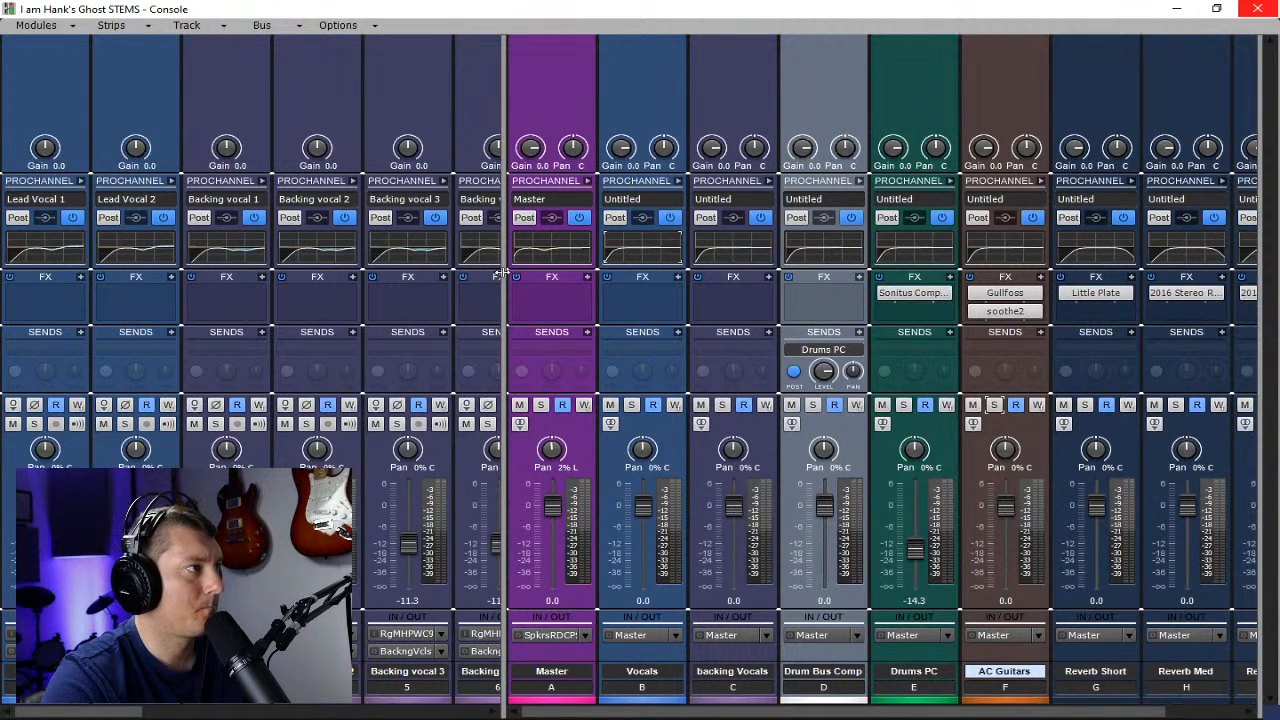
pyautogui.moveTo(500, 273); pyautogui.dragTo(424, 291)
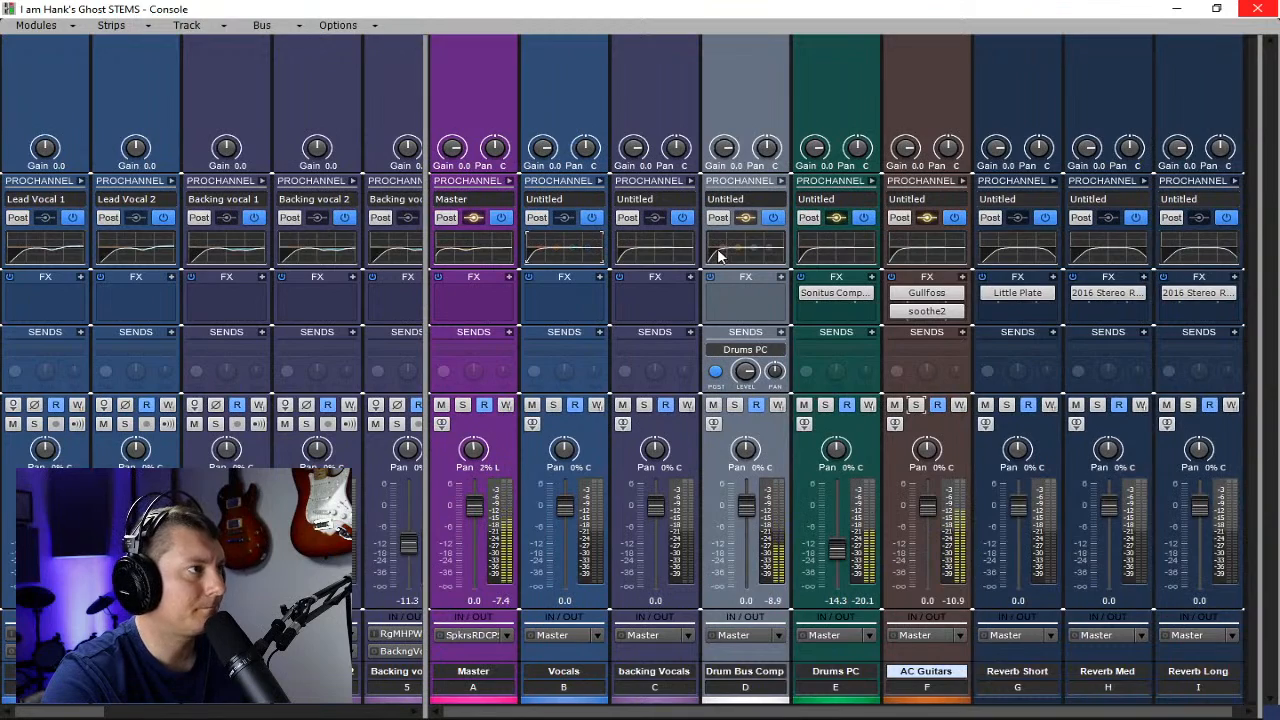
pyautogui.moveTo(426, 289); pyautogui.dragTo(1278, 310)
pyautogui.moveTo(791, 711); pyautogui.dragTo(1164, 712)
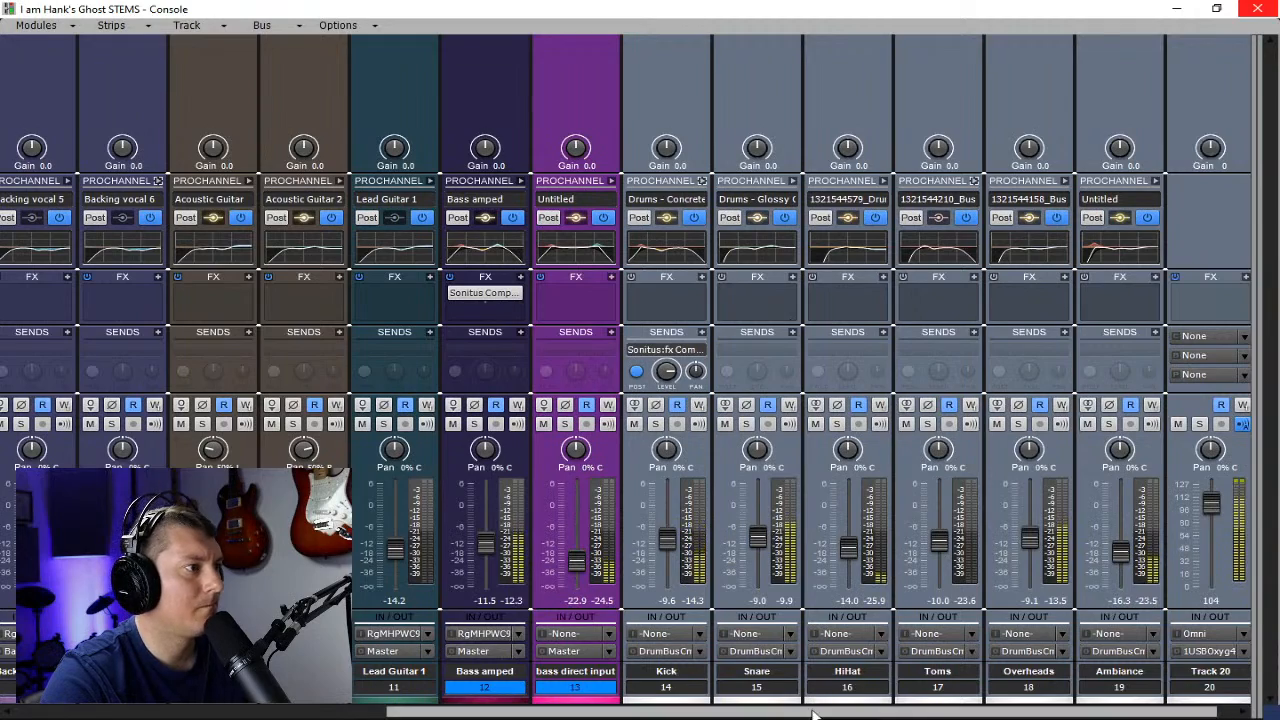
# - Insert the VX-64 Vocal Strip effect on the Lead Vocal 2 track and move its window clear of the lead vocal strips
pyautogui.moveTo(814, 712); pyautogui.dragTo(428, 712)
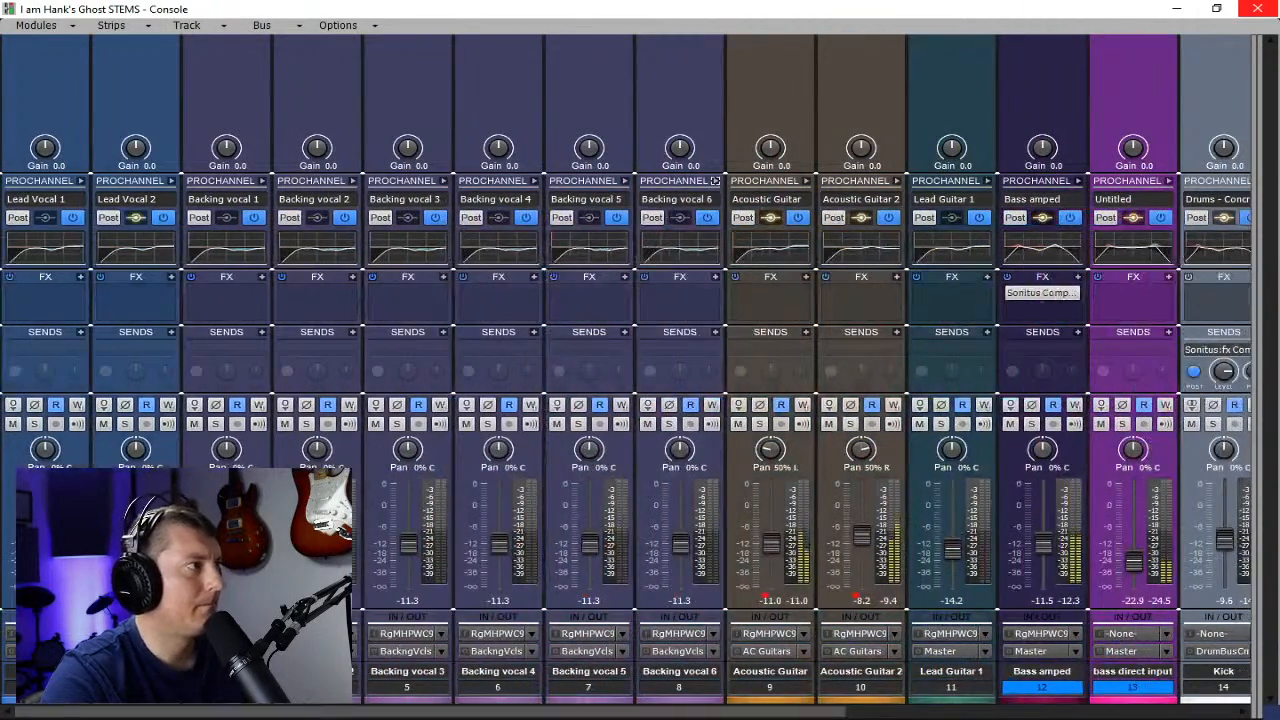
pyautogui.click(173, 280)
pyautogui.moveTo(258, 294)
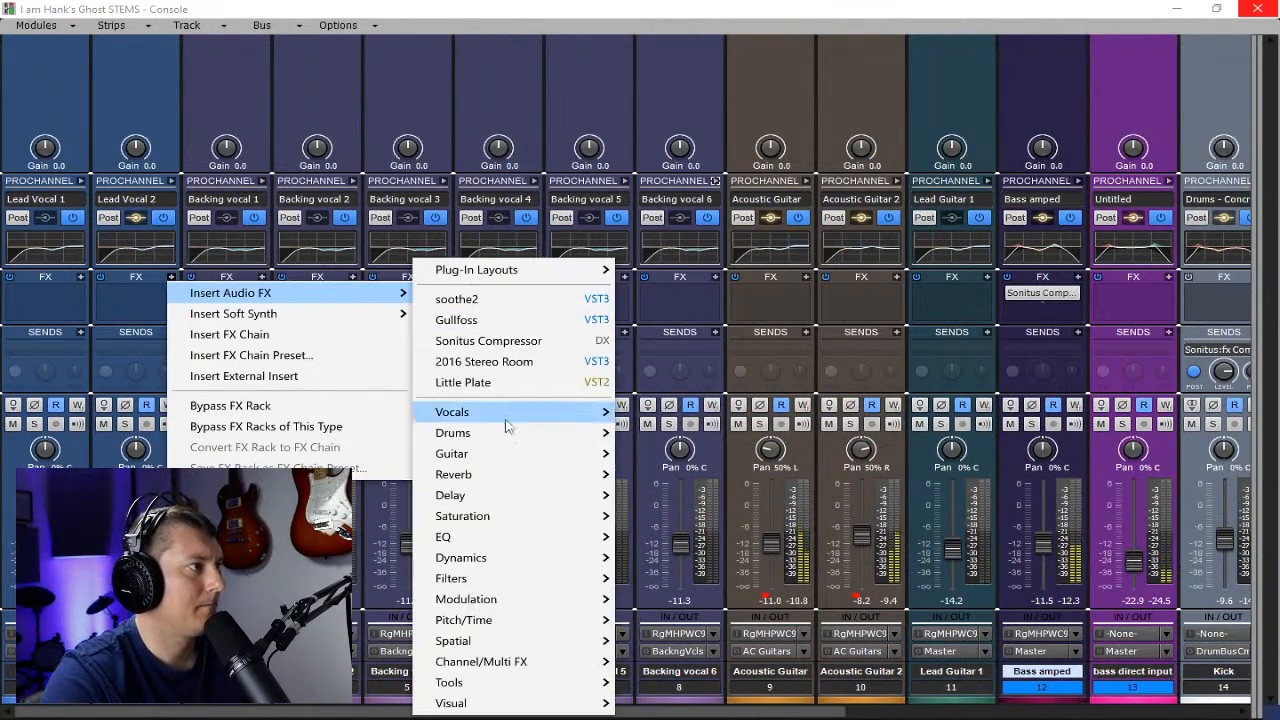
pyautogui.moveTo(575, 424)
pyautogui.click(707, 389)
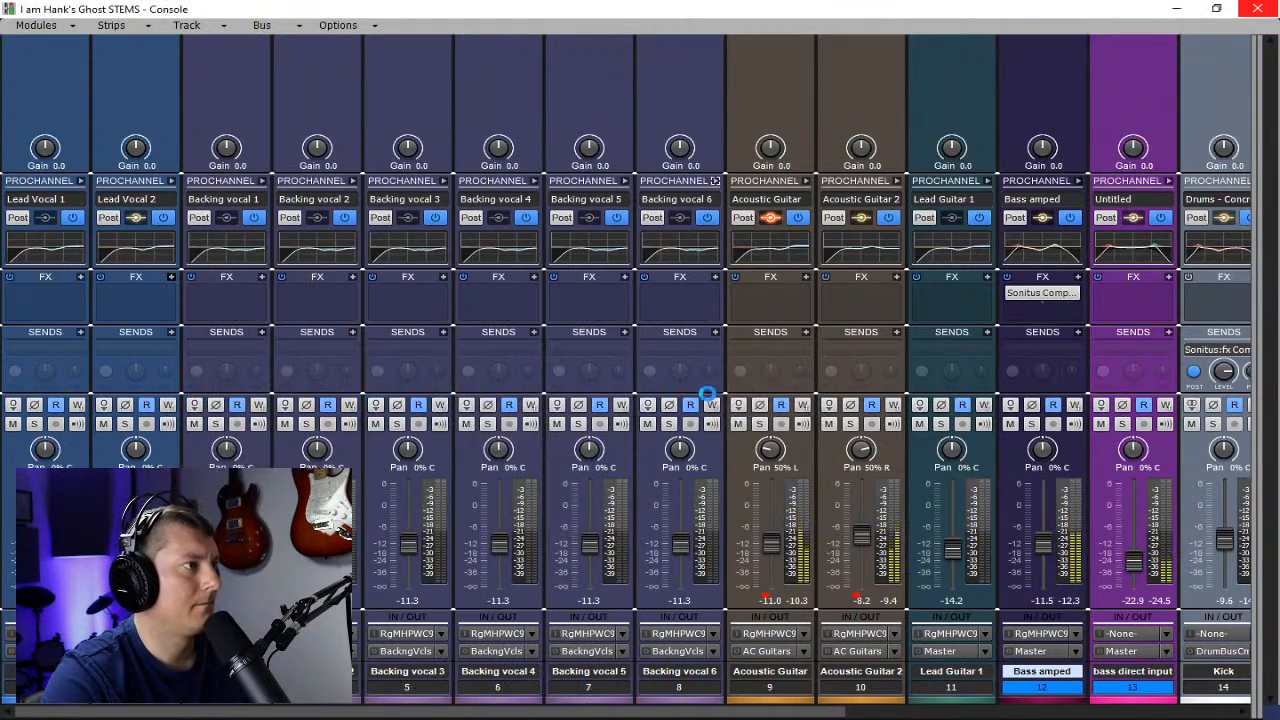
pyautogui.moveTo(543, 59); pyautogui.dragTo(795, 210)
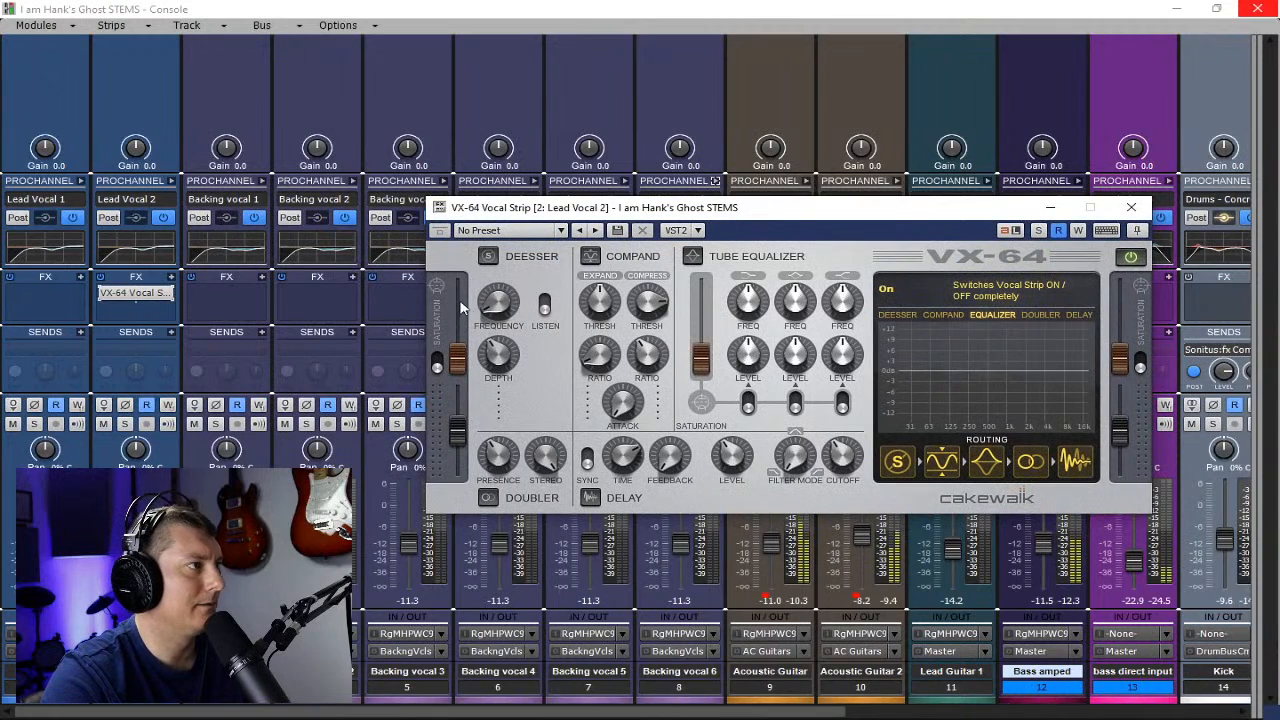
# - In the VX-64, enable the deesser at 8.15 kHz and the compander with a -18.6 dB compression threshold and 0.2 ms attack
pyautogui.click(488, 256)
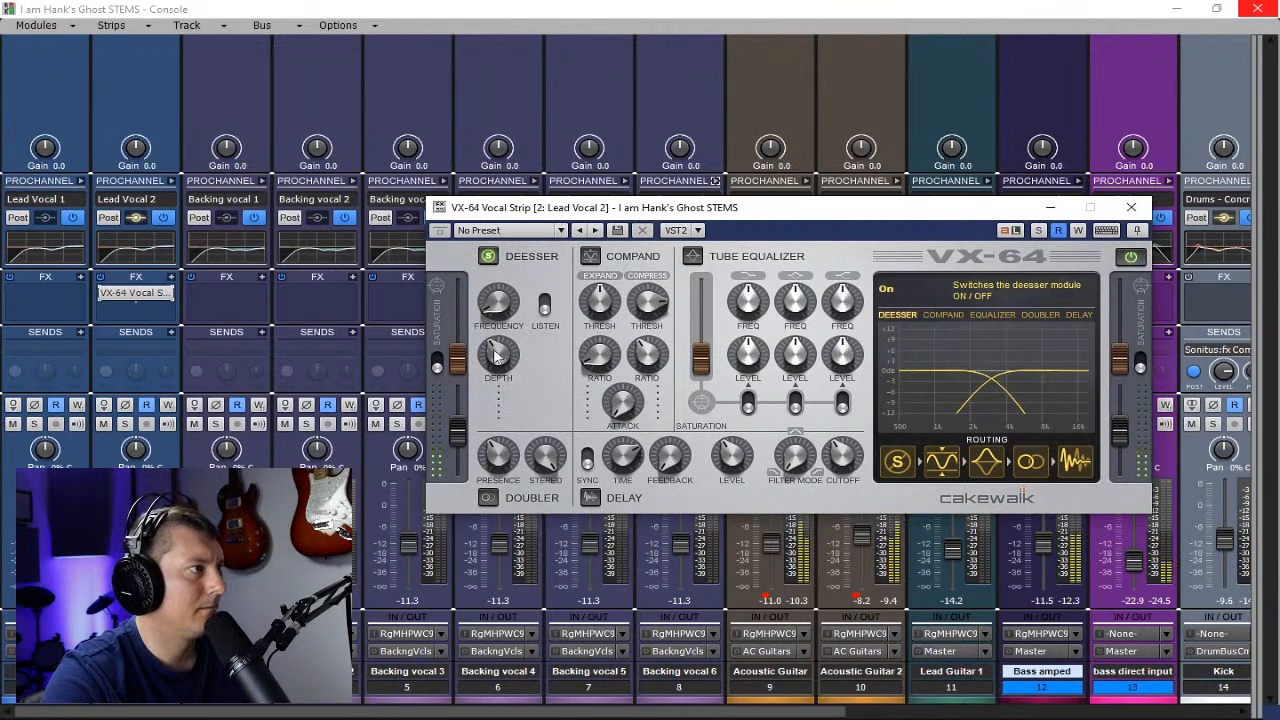
pyautogui.moveTo(492, 316); pyautogui.dragTo(447, 230)
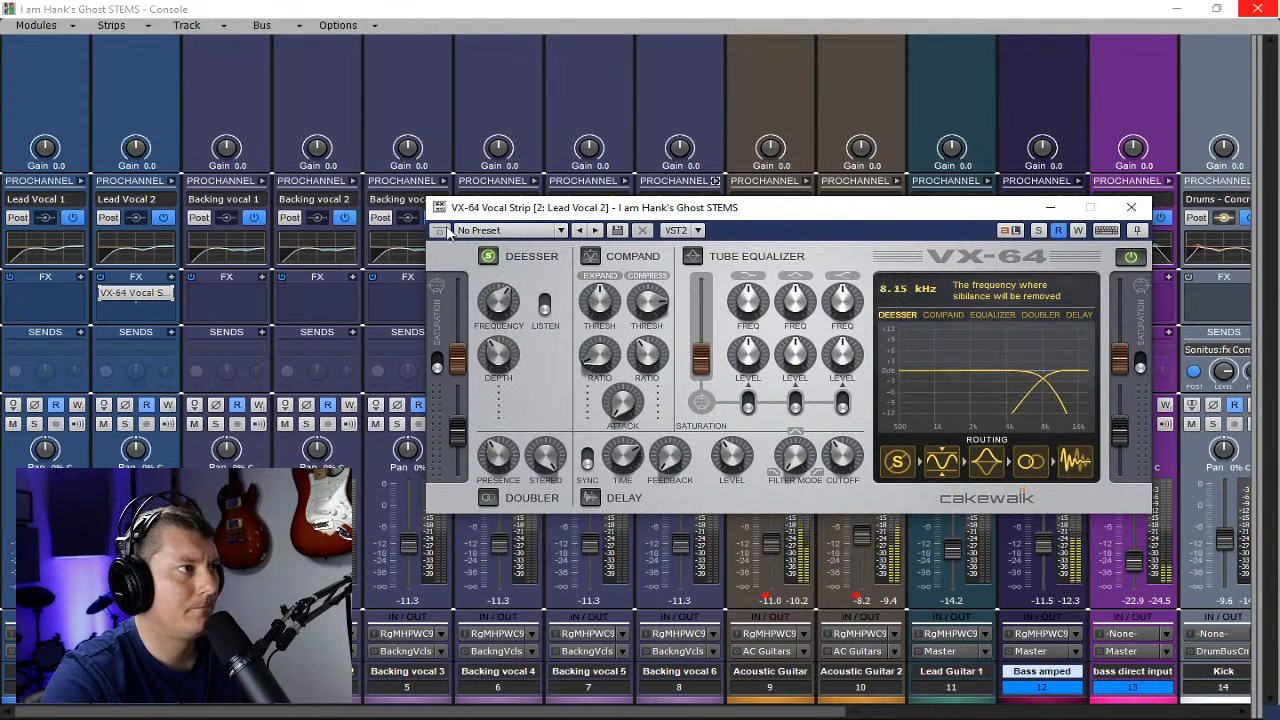
pyautogui.click(590, 256)
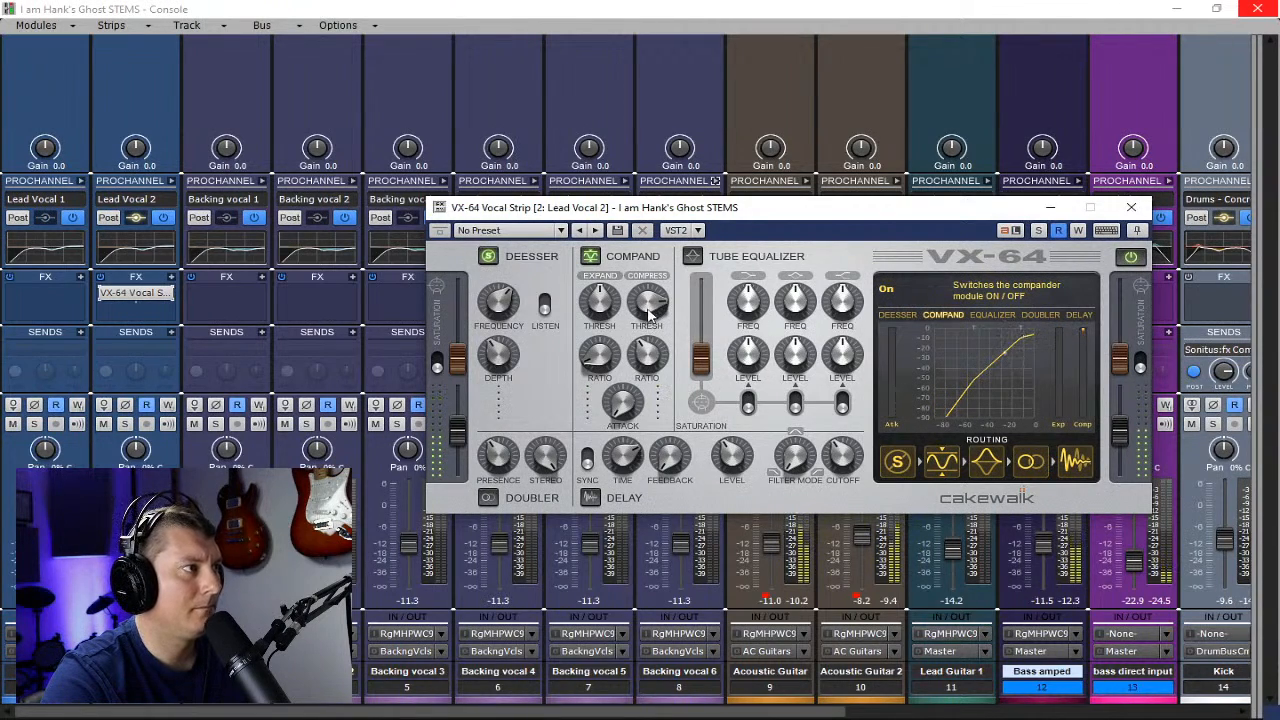
pyautogui.moveTo(650, 314)
pyautogui.moveTo(650, 314)
pyautogui.mouseDown()
pyautogui.moveTo(666, 350)
pyautogui.moveTo(652, 324)
pyautogui.mouseUp()
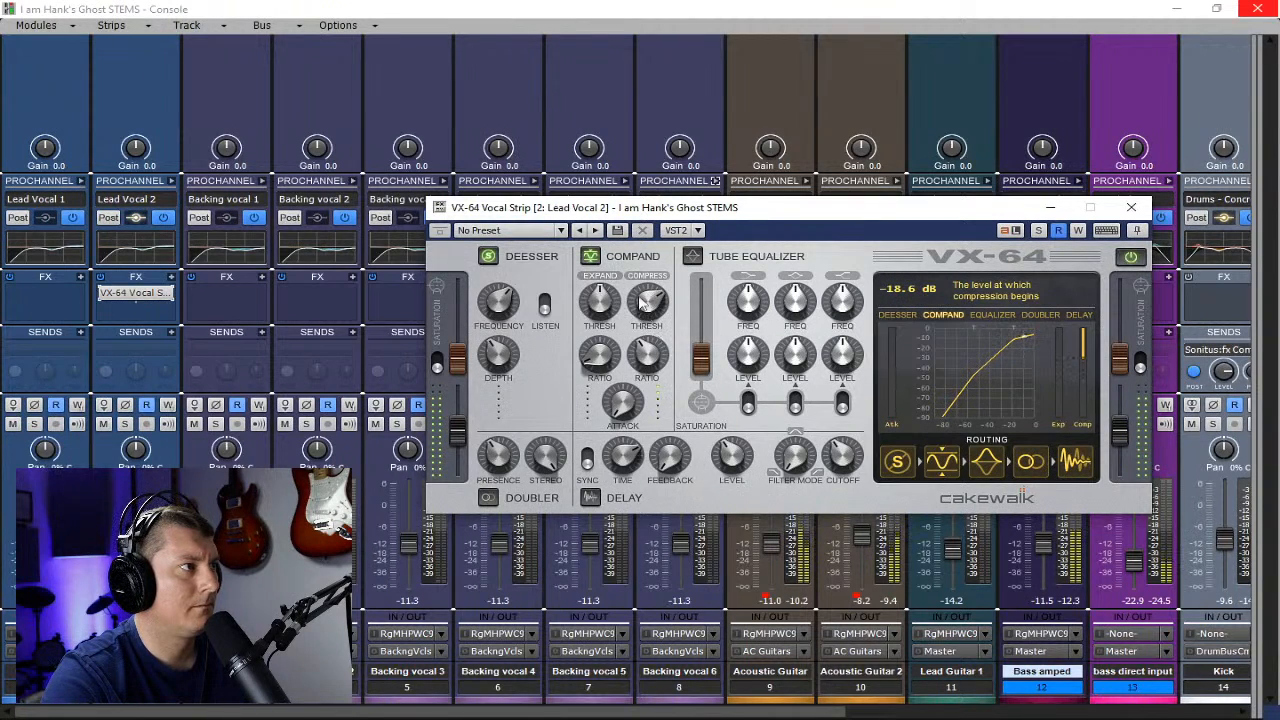
pyautogui.click(627, 412)
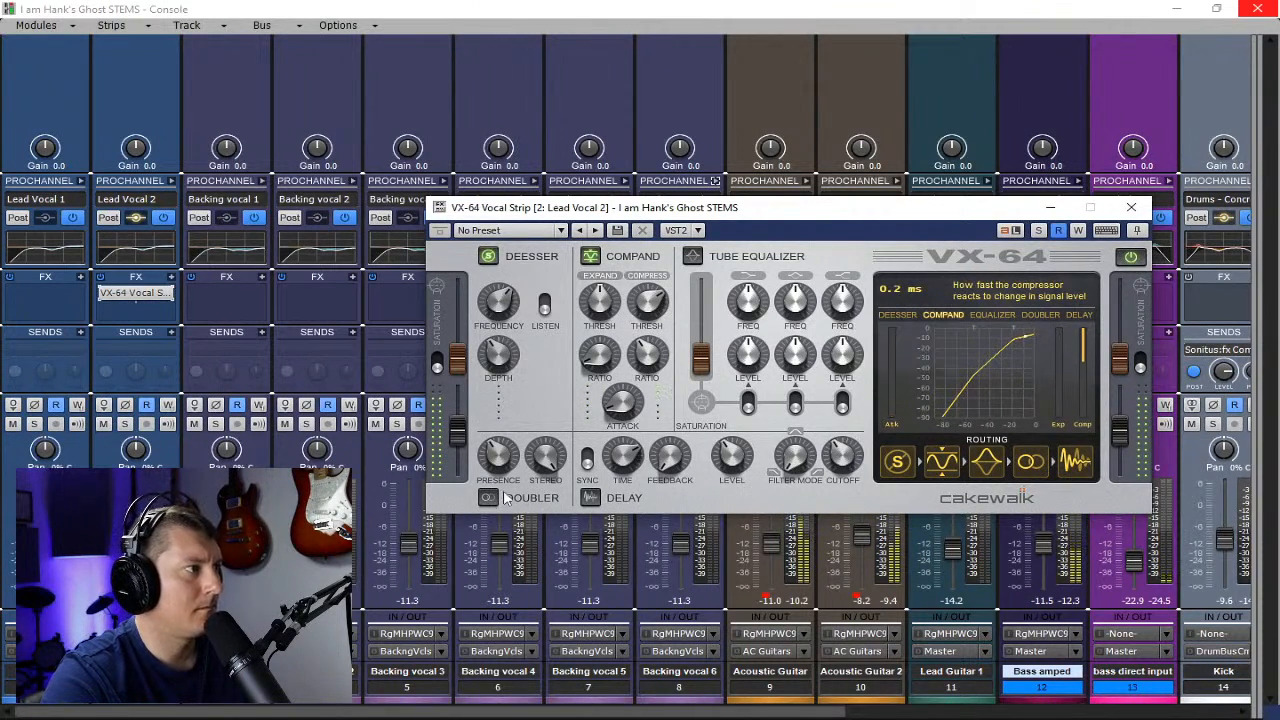
pyautogui.click(1131, 207)
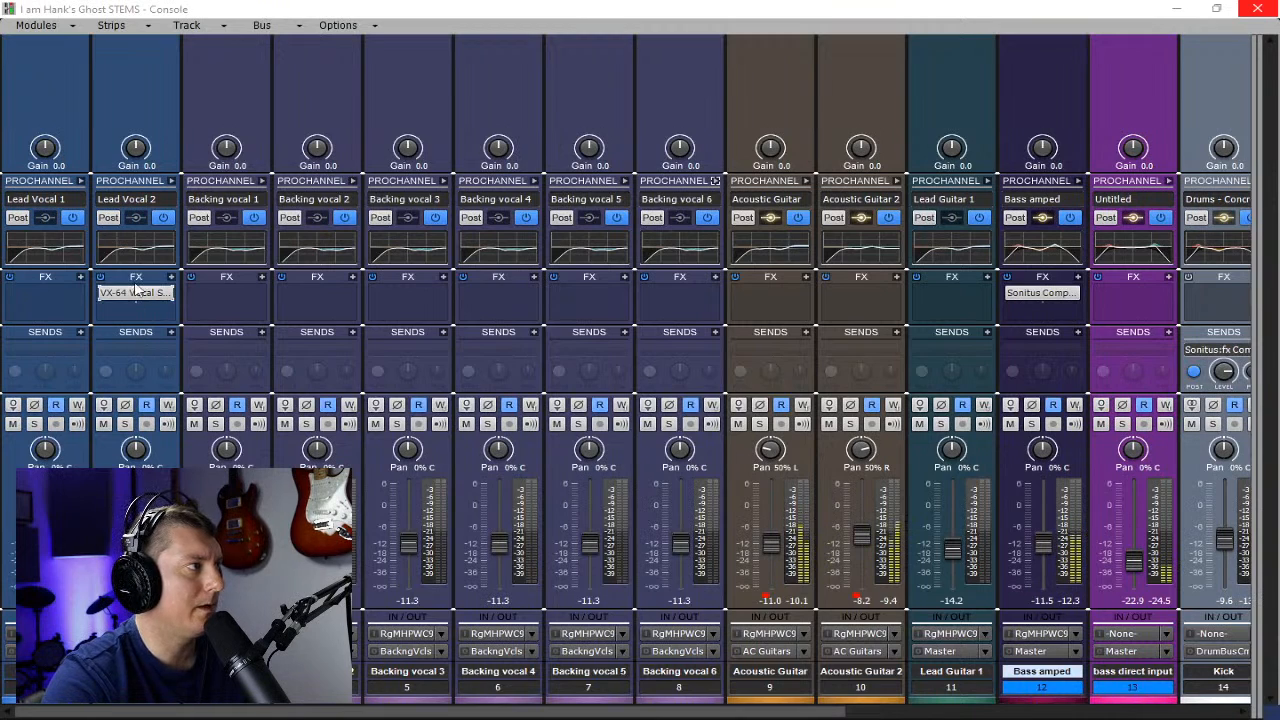
# - Expand the ProChannel modules of the Lead Vocal 2 track
pyautogui.click(172, 181)
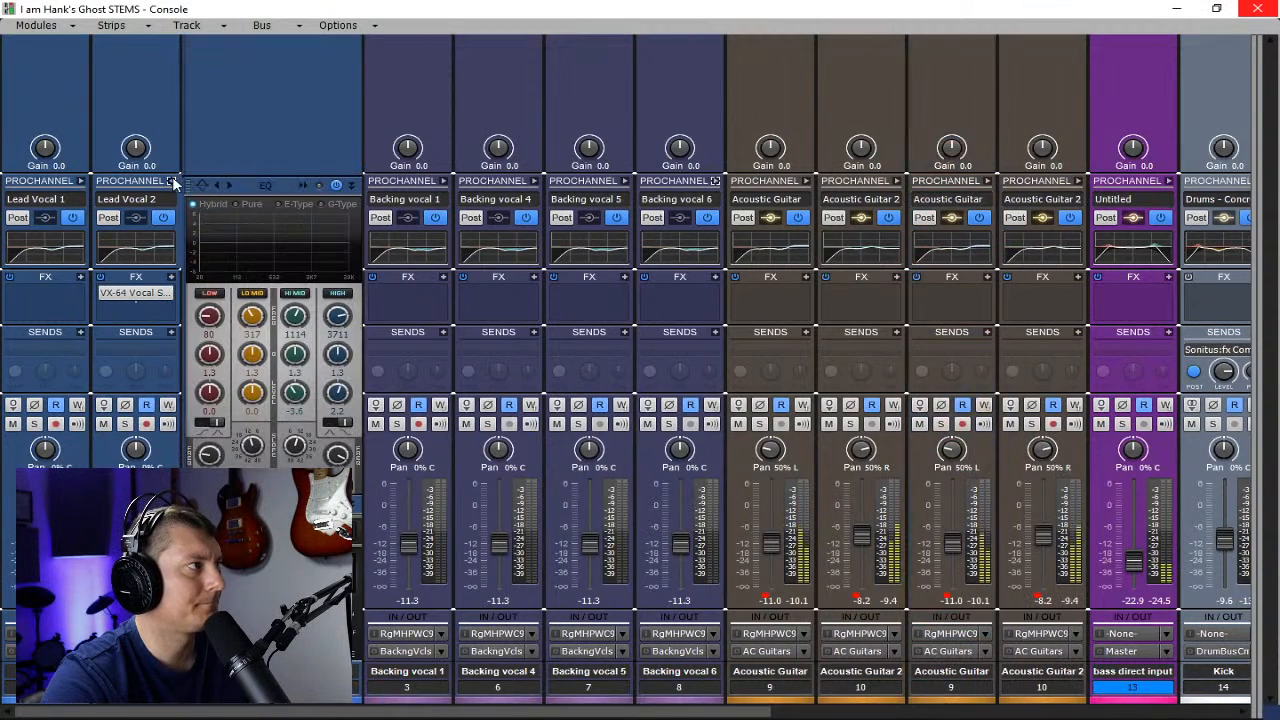
pyautogui.rightClick(260, 156)
pyautogui.moveTo(298, 172)
pyautogui.click(274, 106)
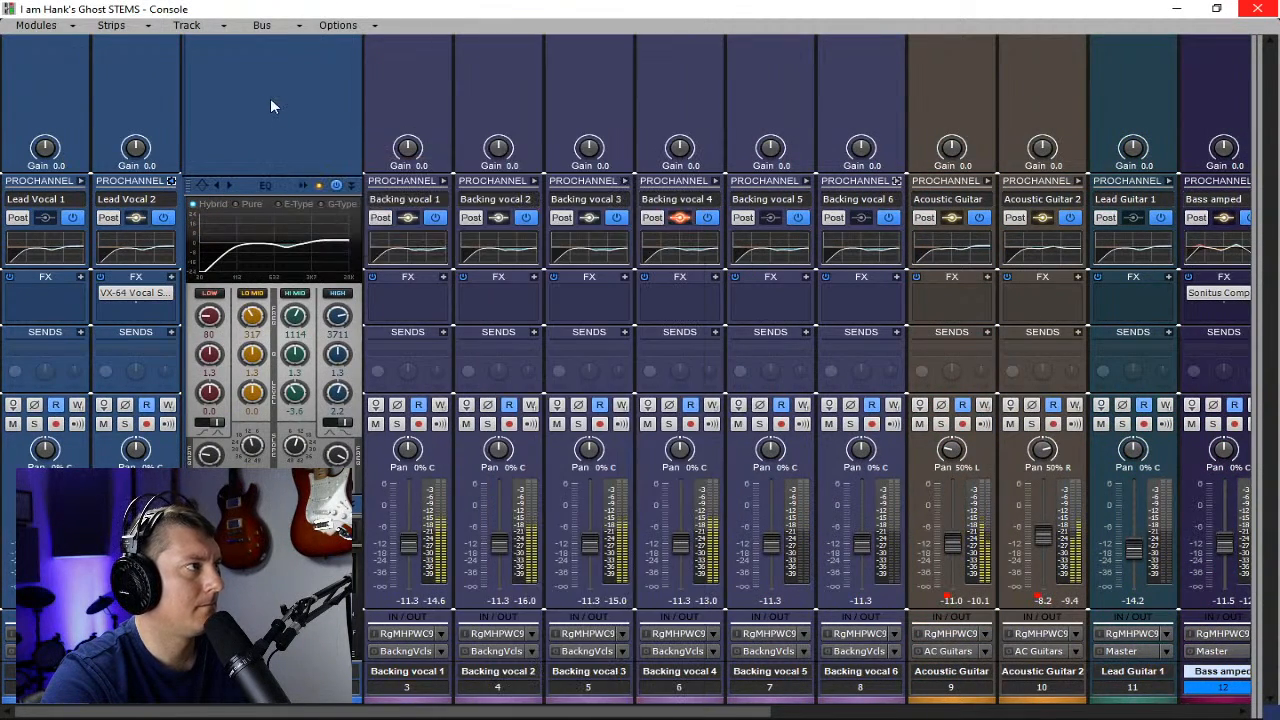
# - Select Backing vocal 1 to 6 and lower their volume together to -14.7 dB
pyautogui.moveTo(440, 690); pyautogui.dragTo(848, 686)
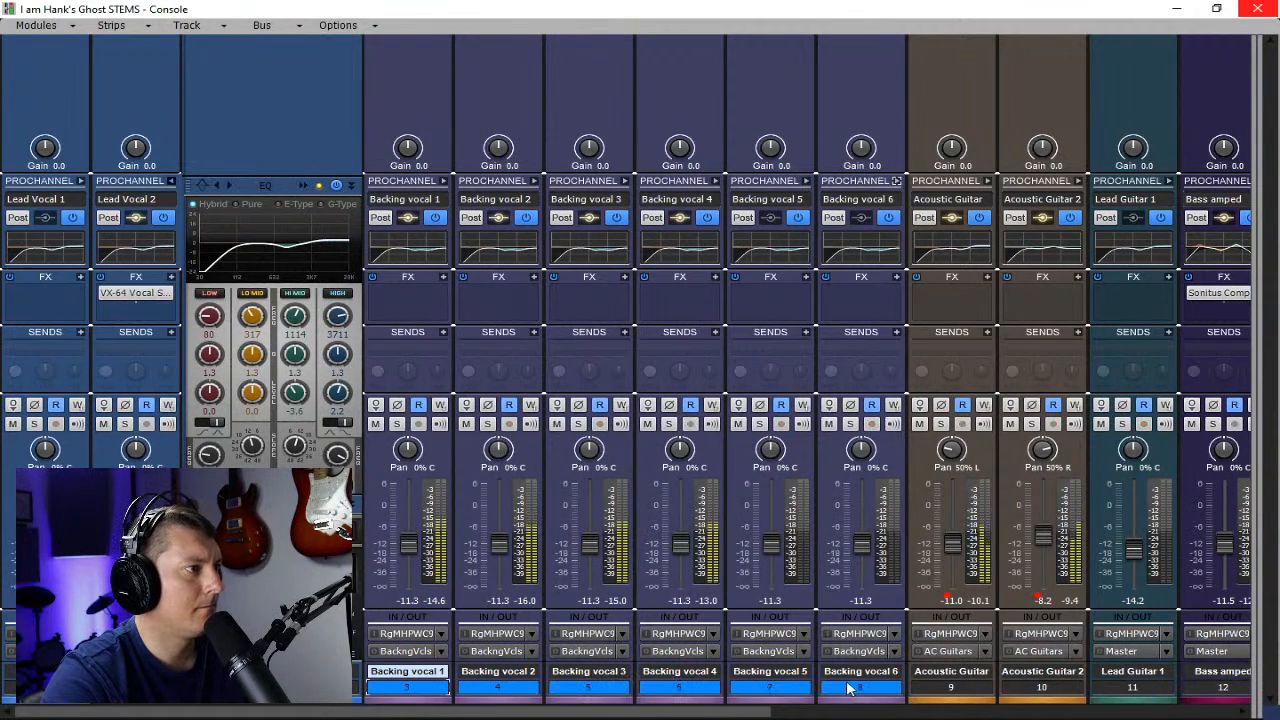
pyautogui.moveTo(408, 545); pyautogui.dragTo(408, 550)
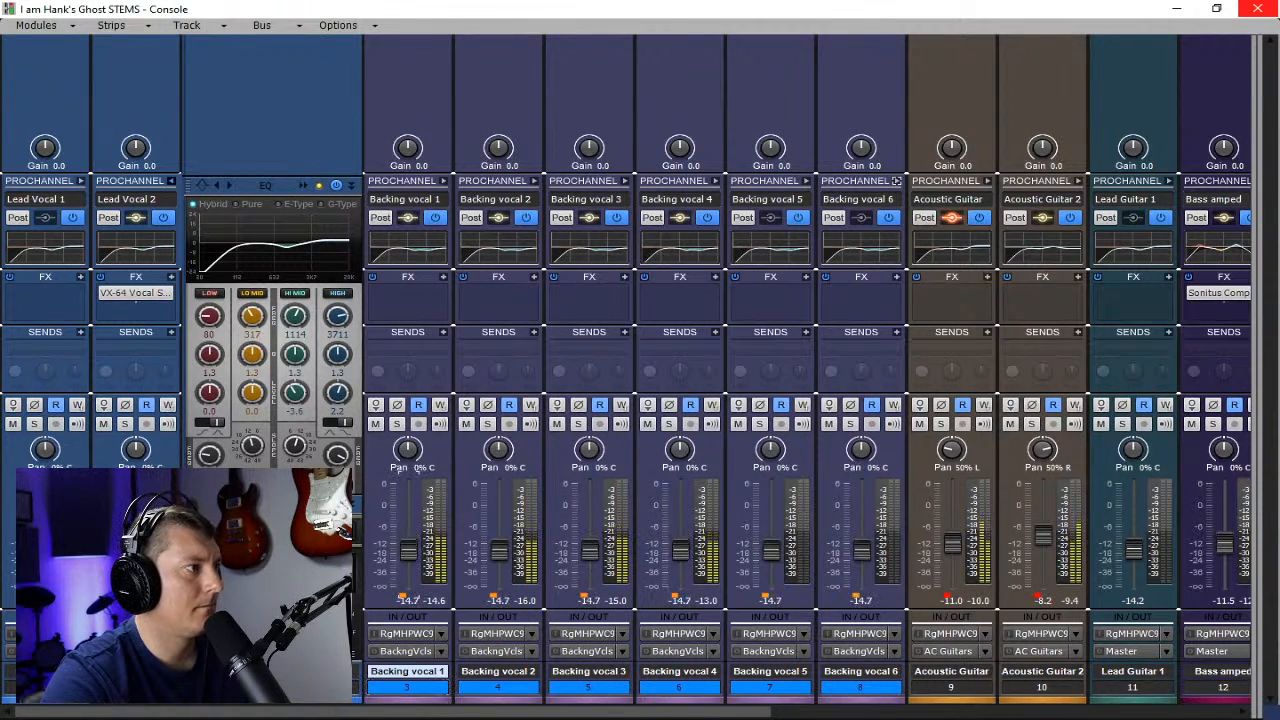
# - Pan Backing vocal 1 to 35% left, Backing vocal 2 to 35% right, Backing vocal 3 to 50% left and Backing vocal 4 to 50% right
pyautogui.moveTo(407, 449); pyautogui.dragTo(405, 458)
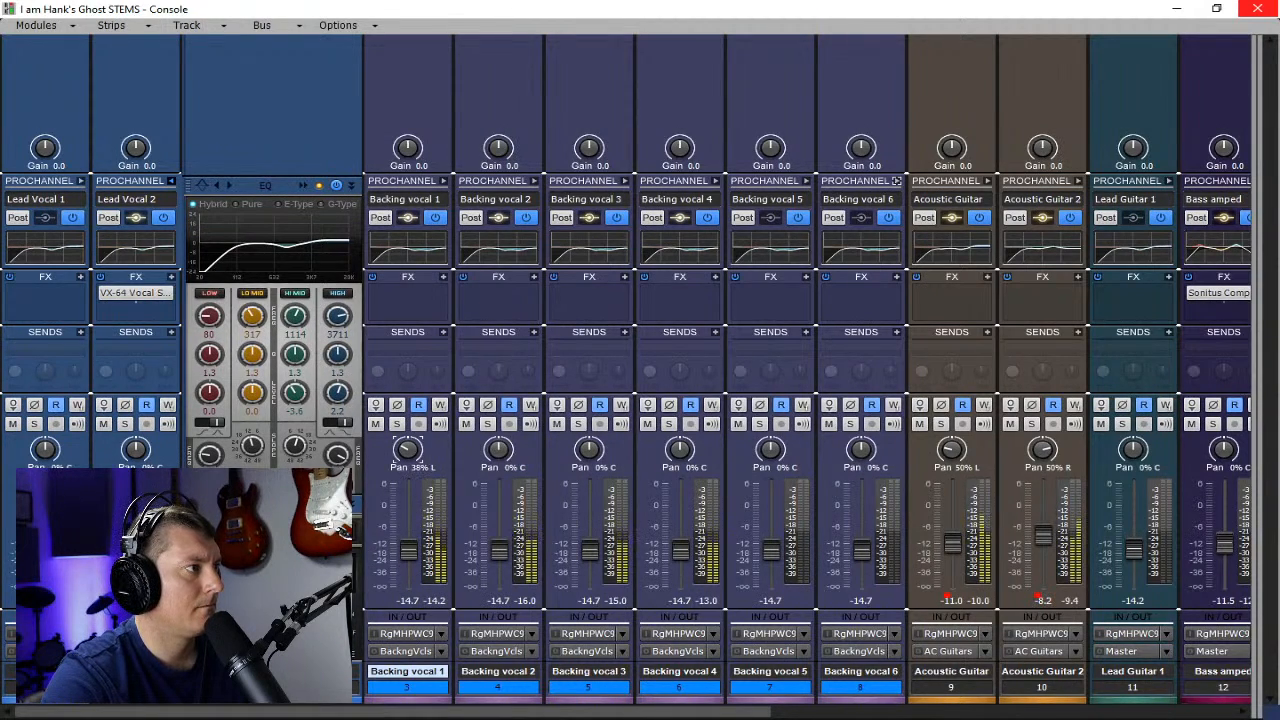
pyautogui.moveTo(405, 454); pyautogui.dragTo(405, 453)
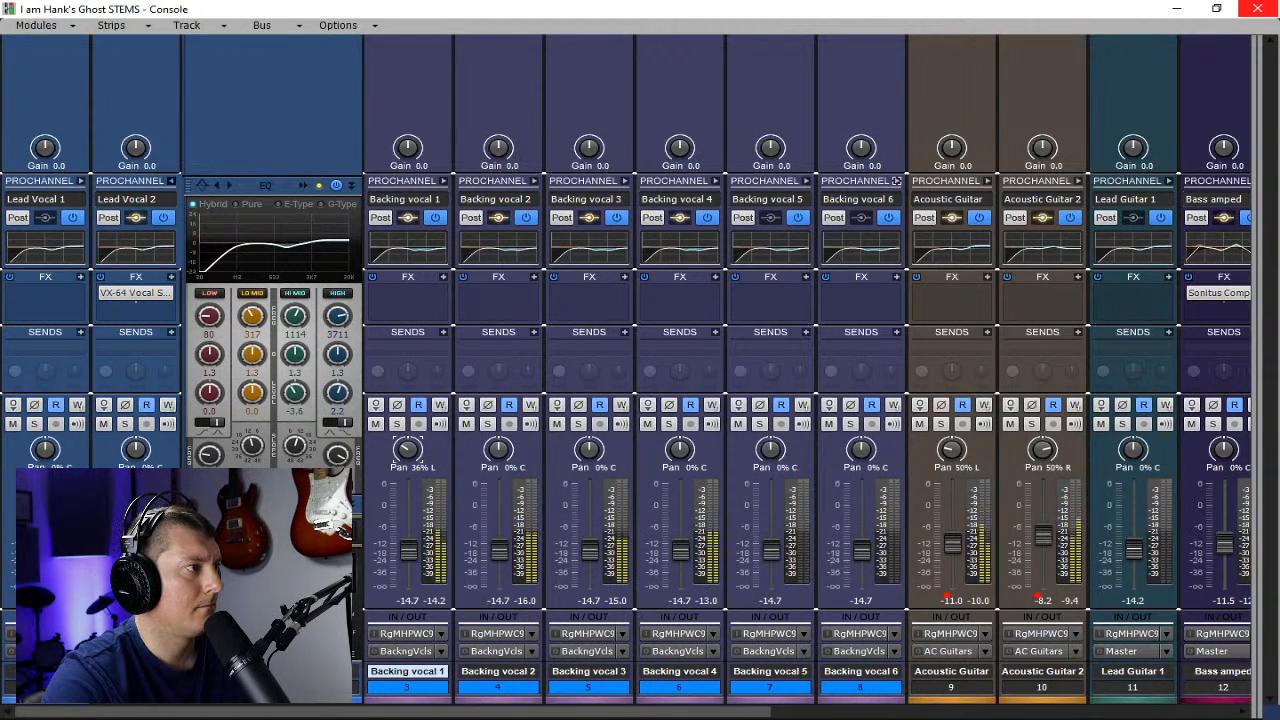
pyautogui.moveTo(498, 449); pyautogui.dragTo(498, 440)
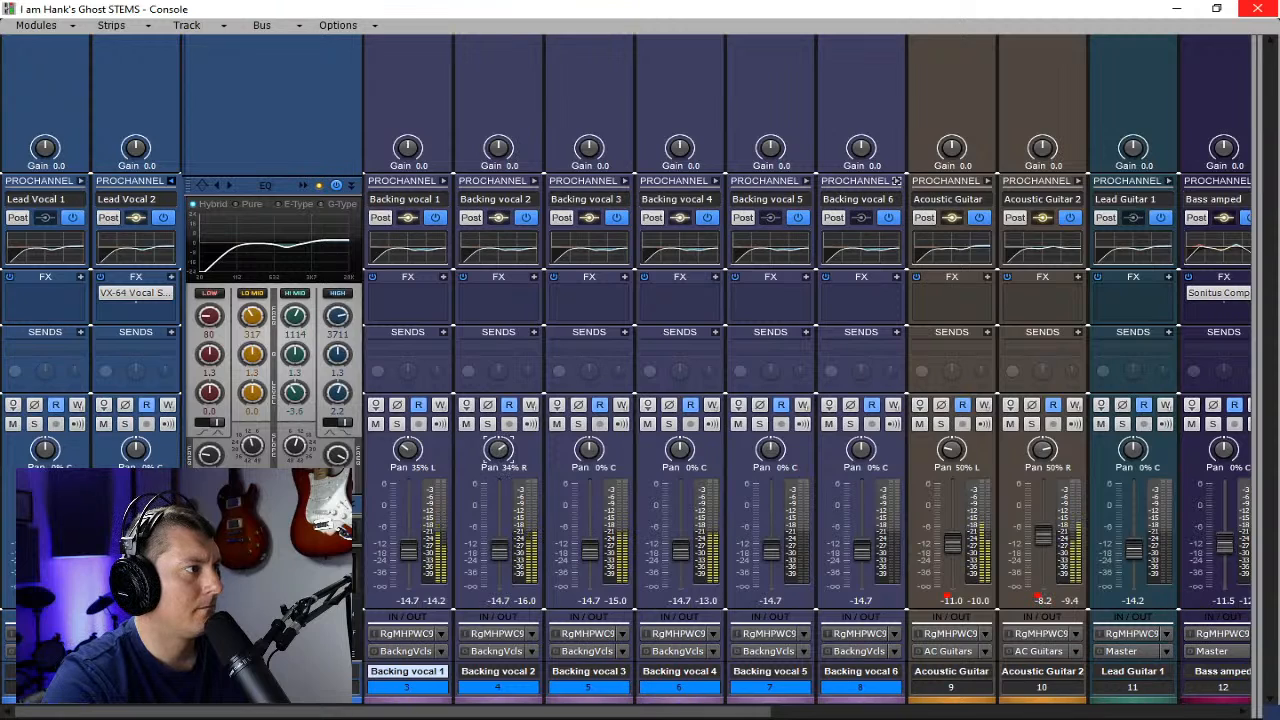
pyautogui.moveTo(589, 449); pyautogui.dragTo(589, 451)
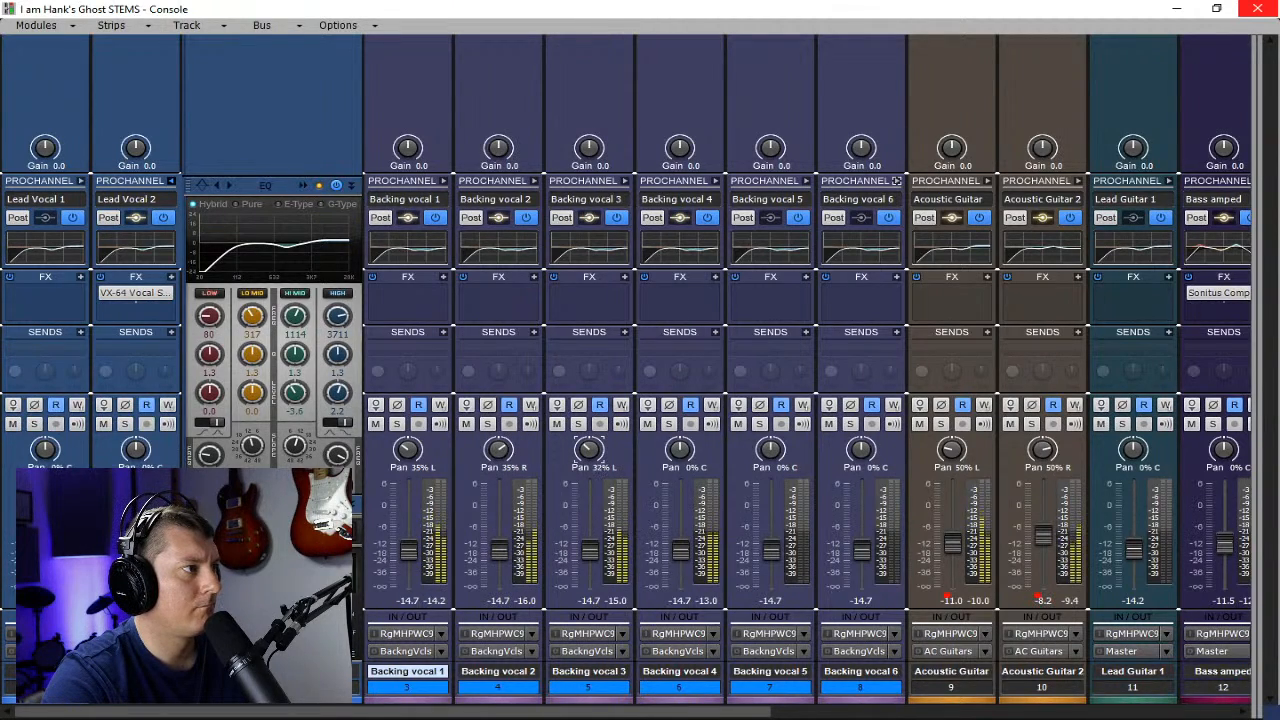
pyautogui.moveTo(589, 451); pyautogui.dragTo(589, 453)
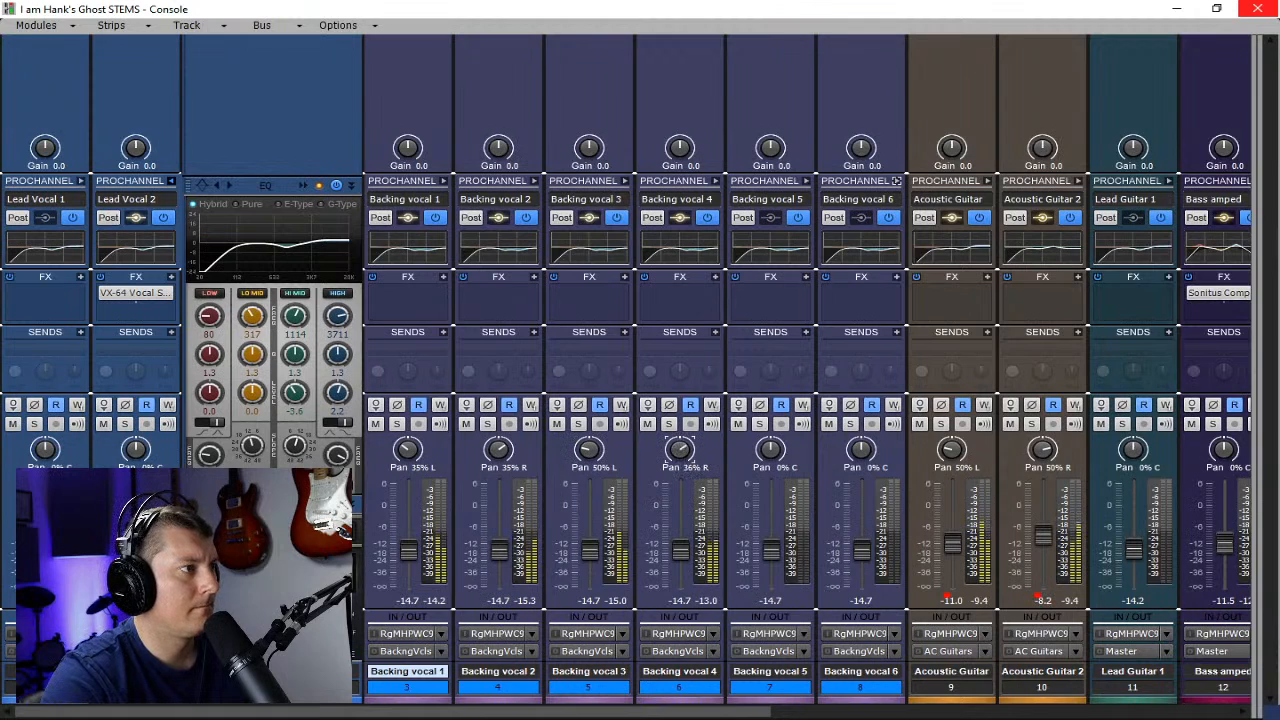
pyautogui.moveTo(679, 450); pyautogui.dragTo(679, 449)
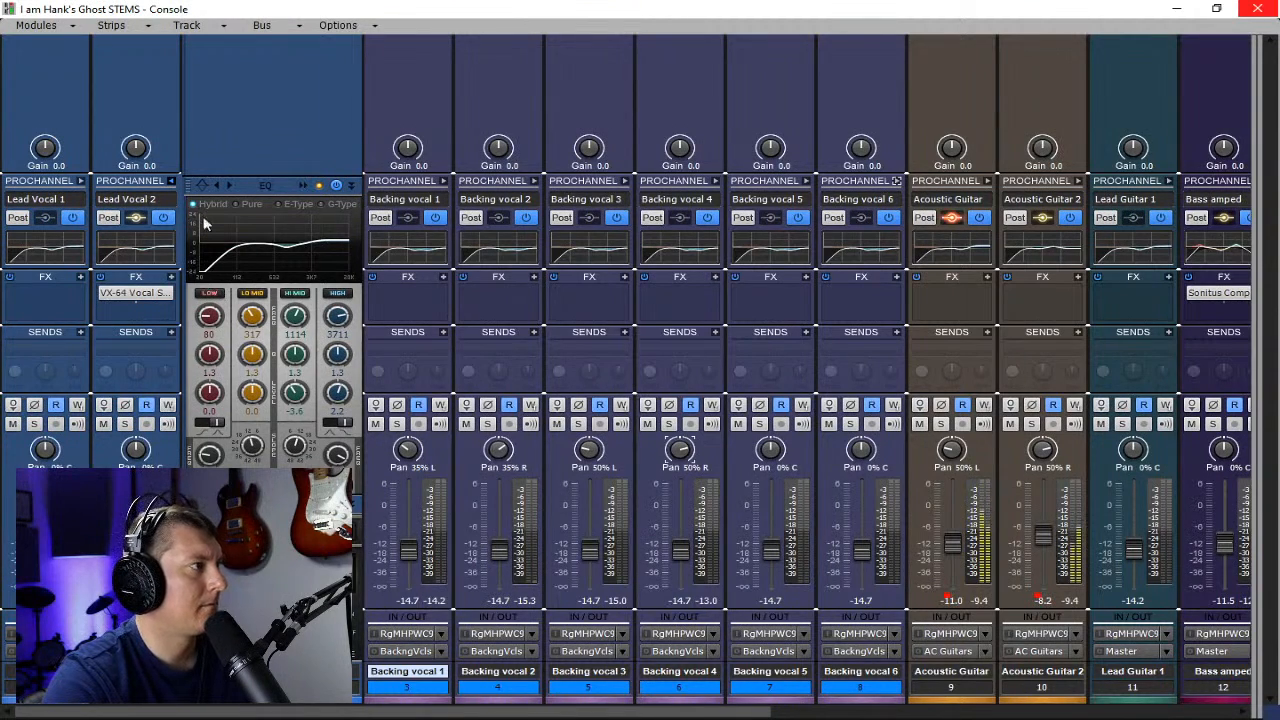
# - Insert a PC2A Leveler module in Lead Vocal 2's ProChannel and place it before the EQ
pyautogui.rightClick(246, 159)
pyautogui.moveTo(296, 168)
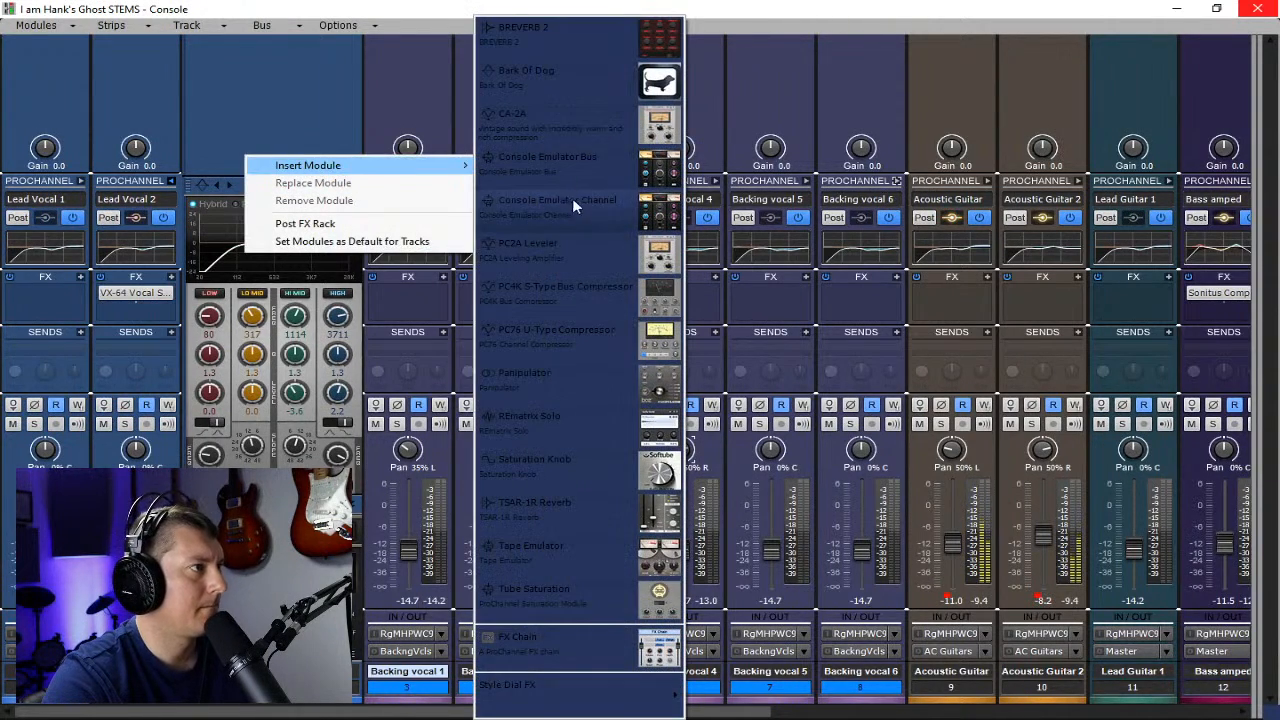
pyautogui.click(586, 250)
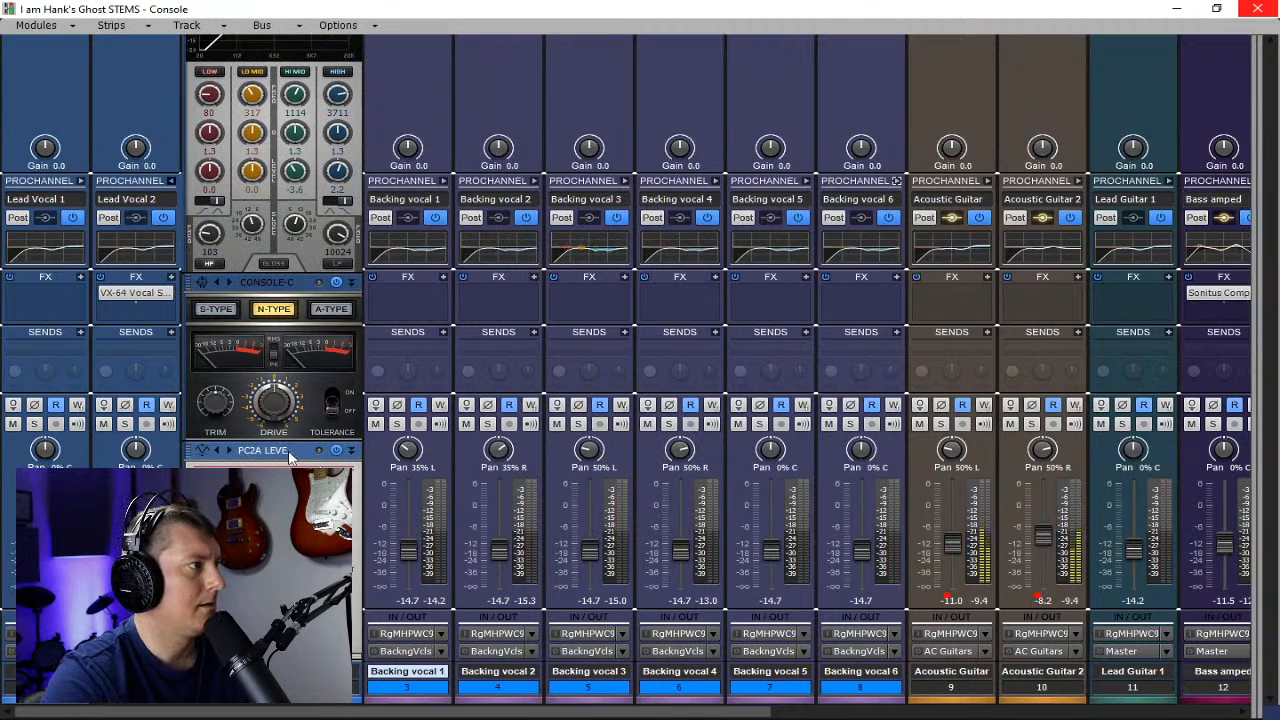
pyautogui.scroll(-5, 290, 455)
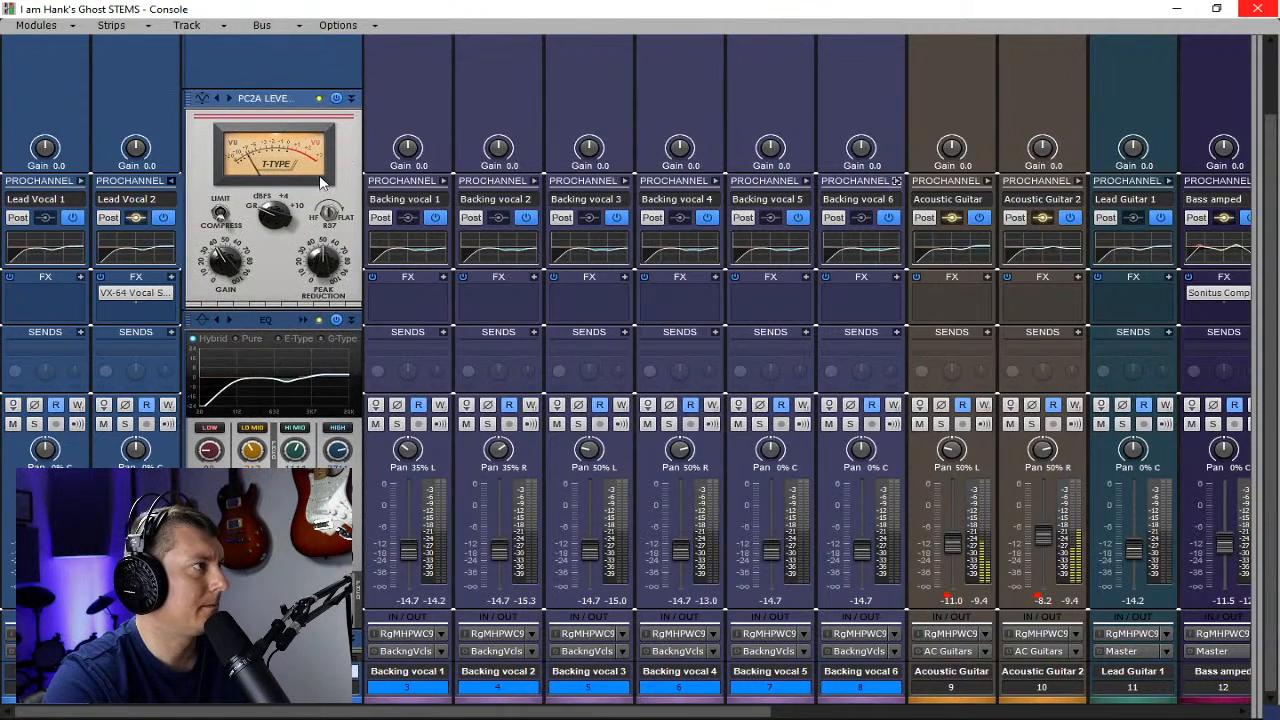
pyautogui.scroll(2, 320, 183)
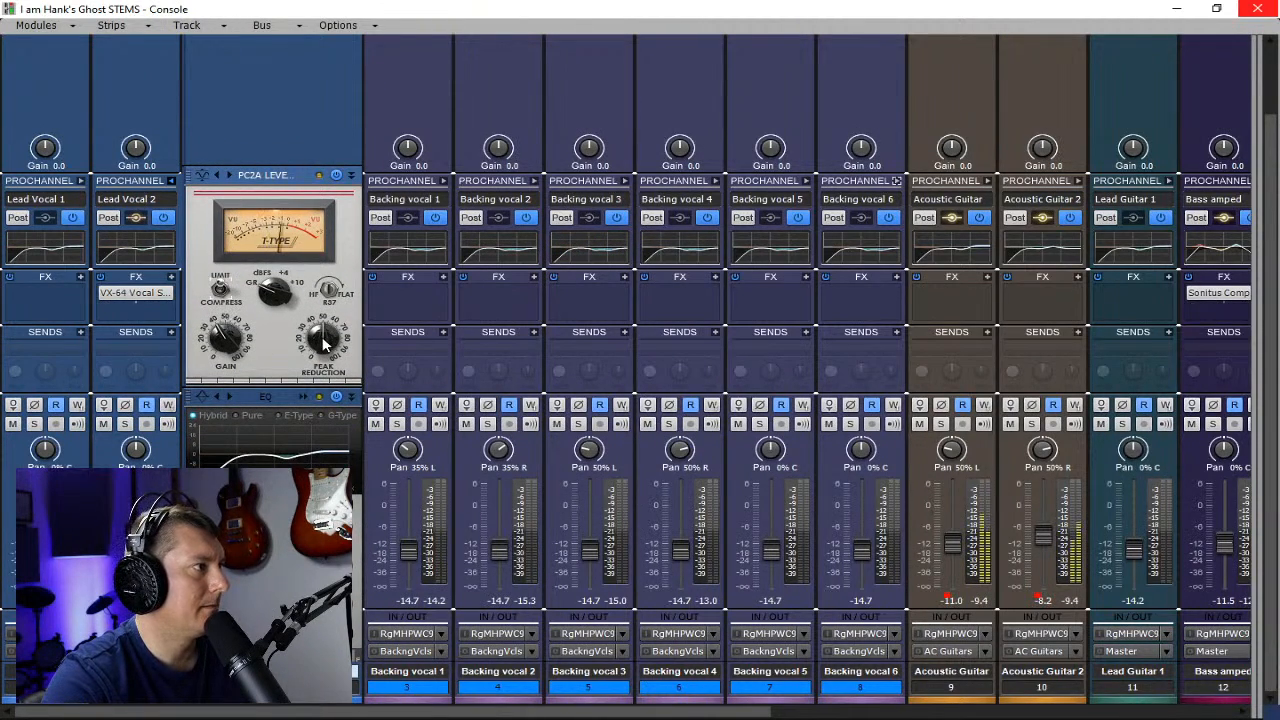
# - Lower the PC2A Leveler's peak reduction slightly on Lead Vocal 2 and collapse its ProChannel modules
pyautogui.moveTo(226, 344)
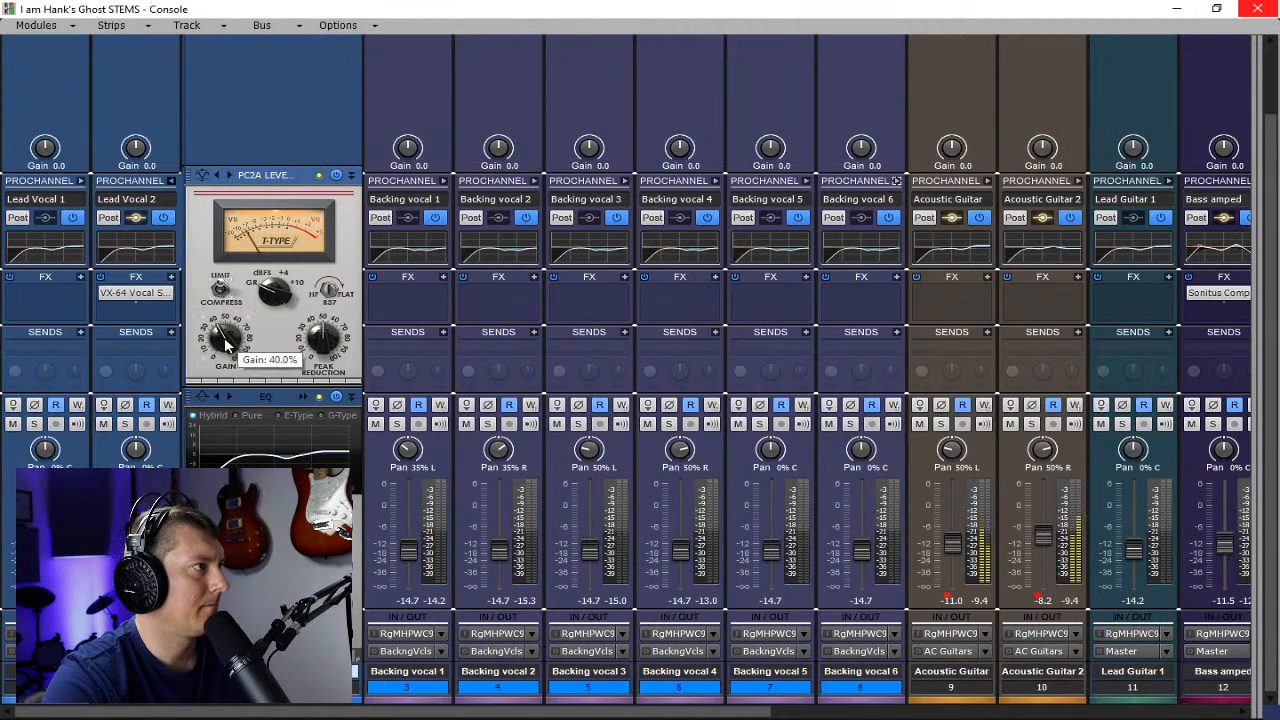
pyautogui.moveTo(314, 342)
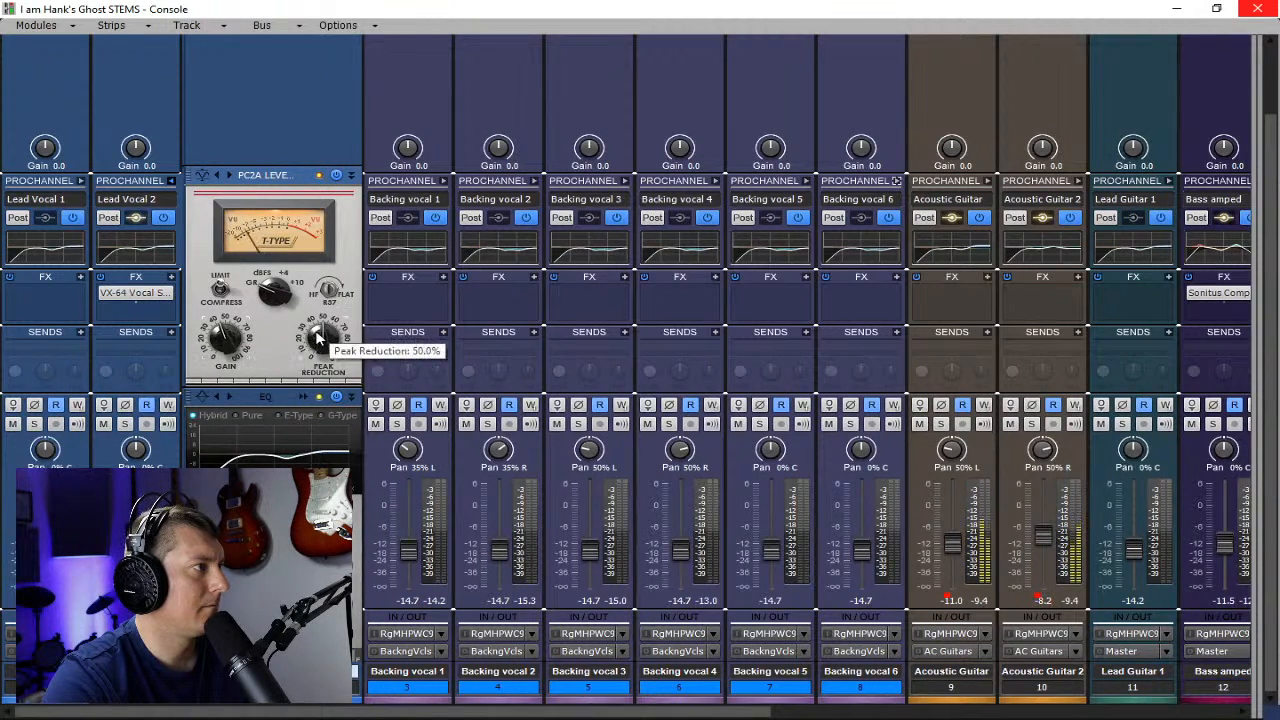
pyautogui.moveTo(314, 342); pyautogui.dragTo(315, 347)
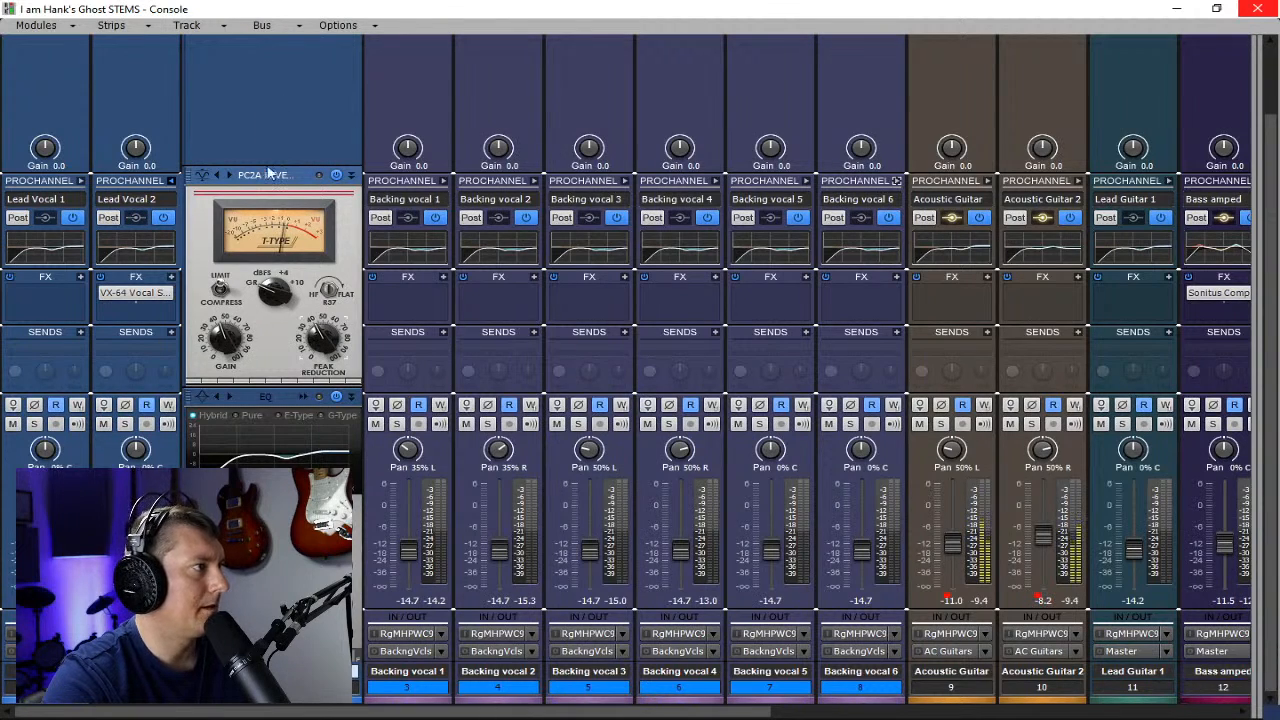
pyautogui.moveTo(329, 288)
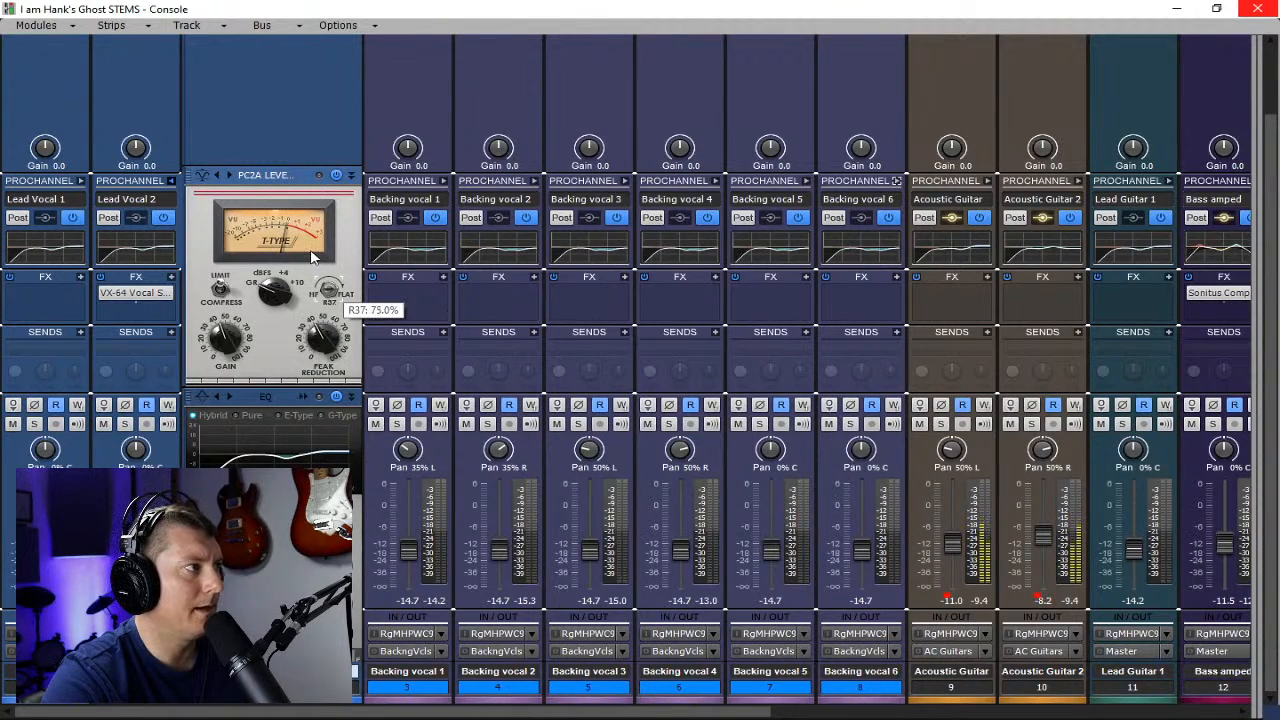
pyautogui.click(171, 182)
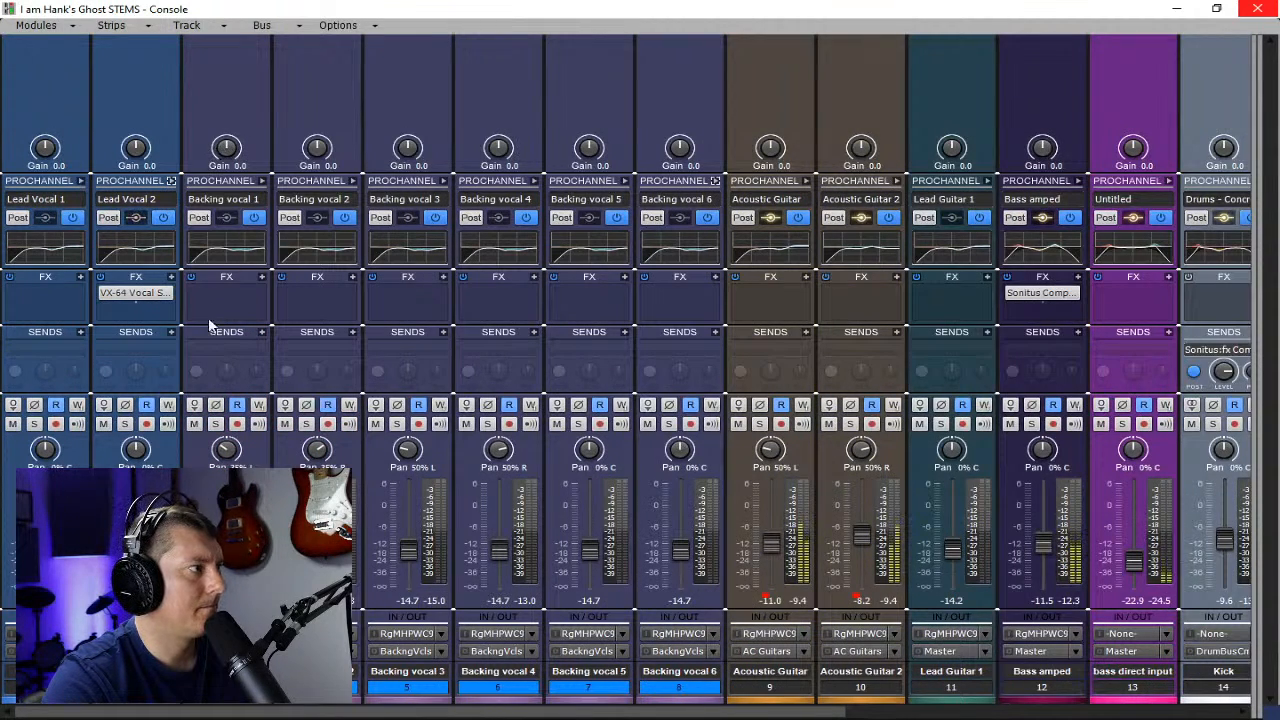
# - Reopen the VX-64 Vocal Strip on Lead Vocal 2 and set its compression threshold to -13.5 dB
pyautogui.doubleClick(135, 292)
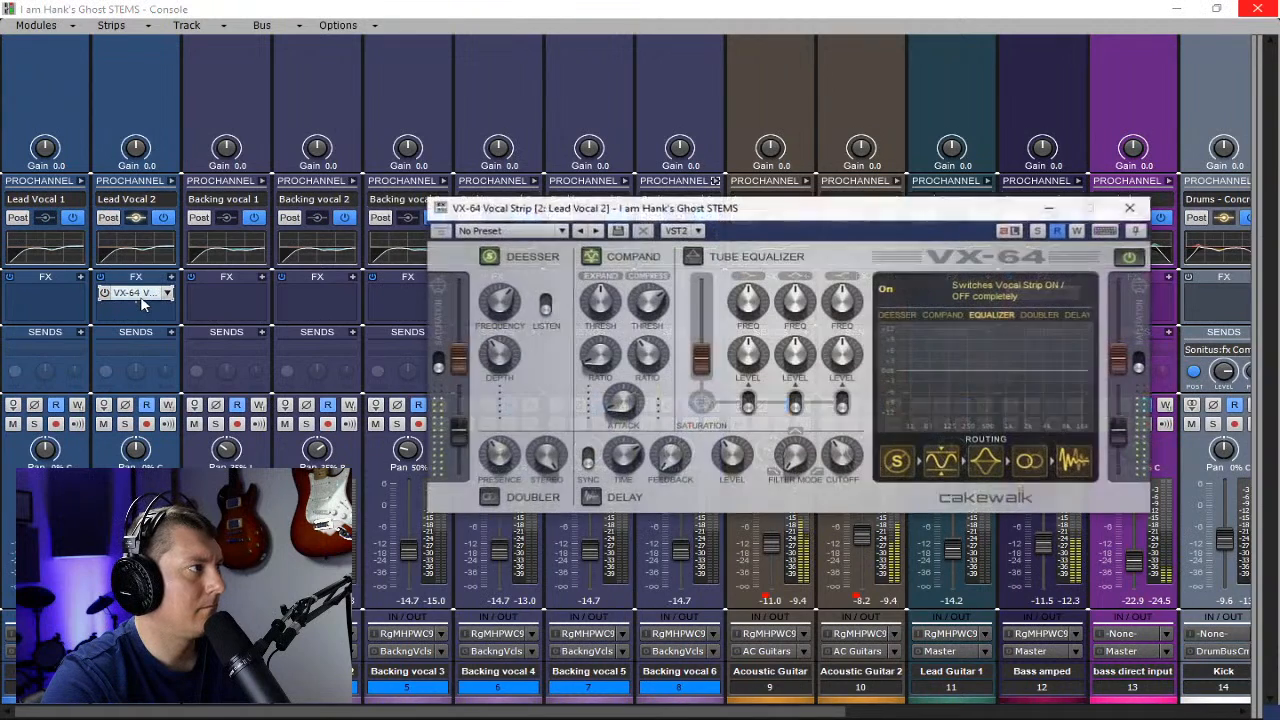
pyautogui.moveTo(644, 304)
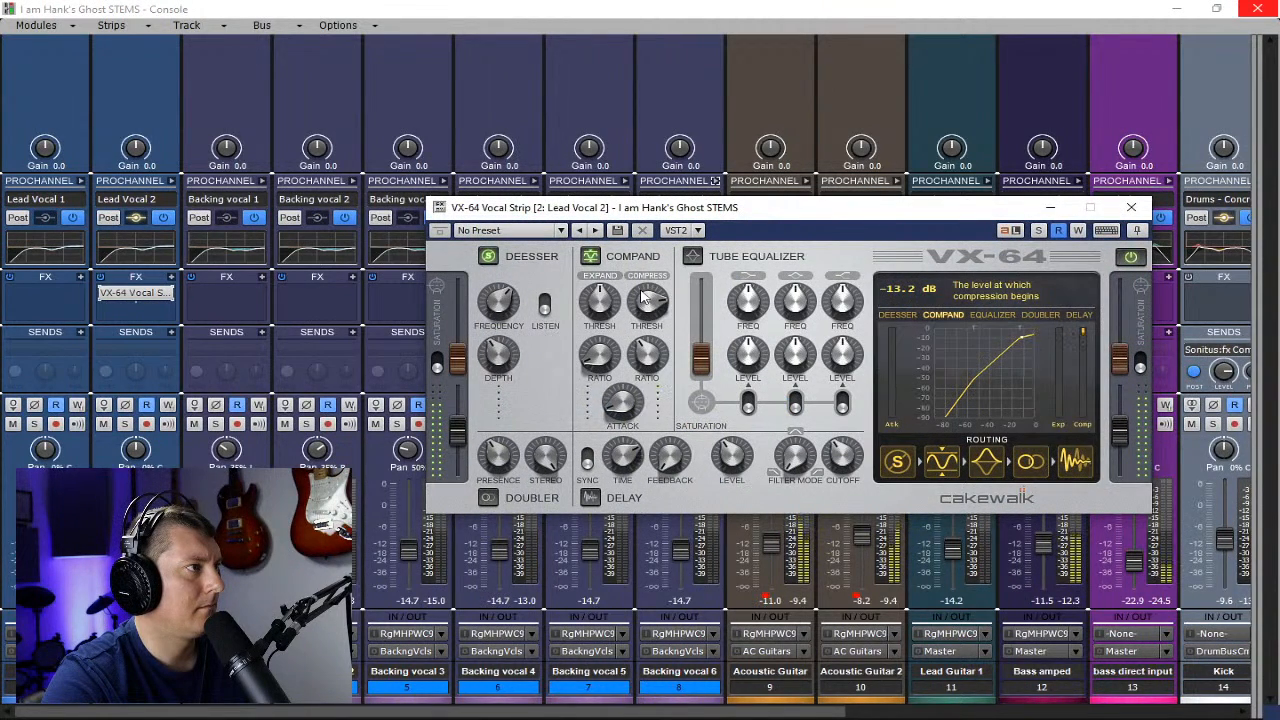
pyautogui.scroll(-1, 645, 298)
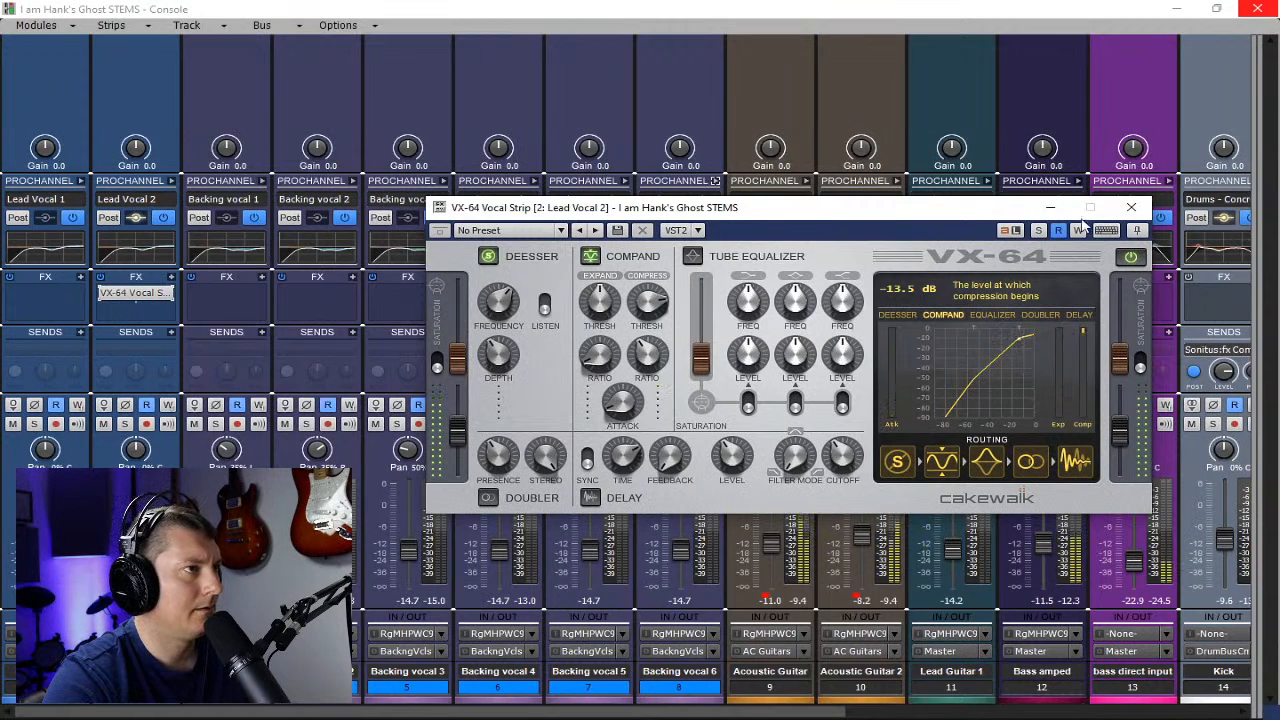
pyautogui.click(1131, 207)
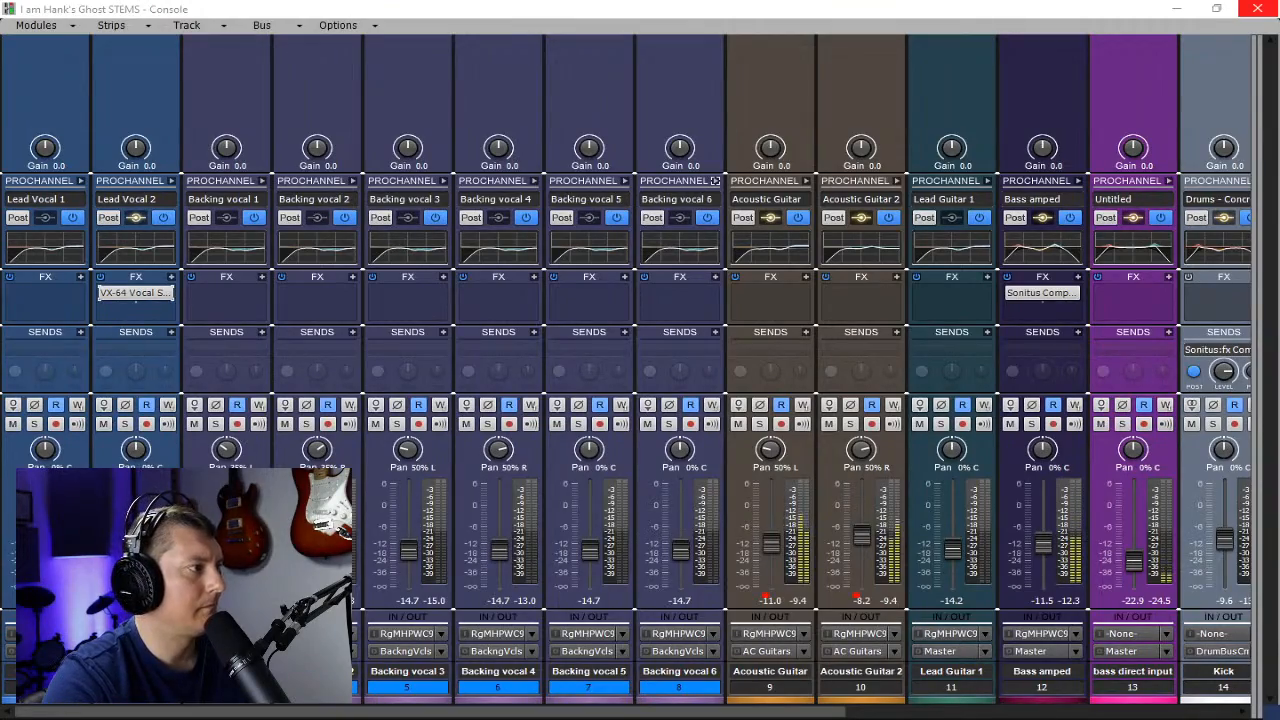
# - Lower the volume of the selected backing vocal tracks together to -17.8 dB
pyautogui.moveTo(330, 712); pyautogui.dragTo(240, 717)
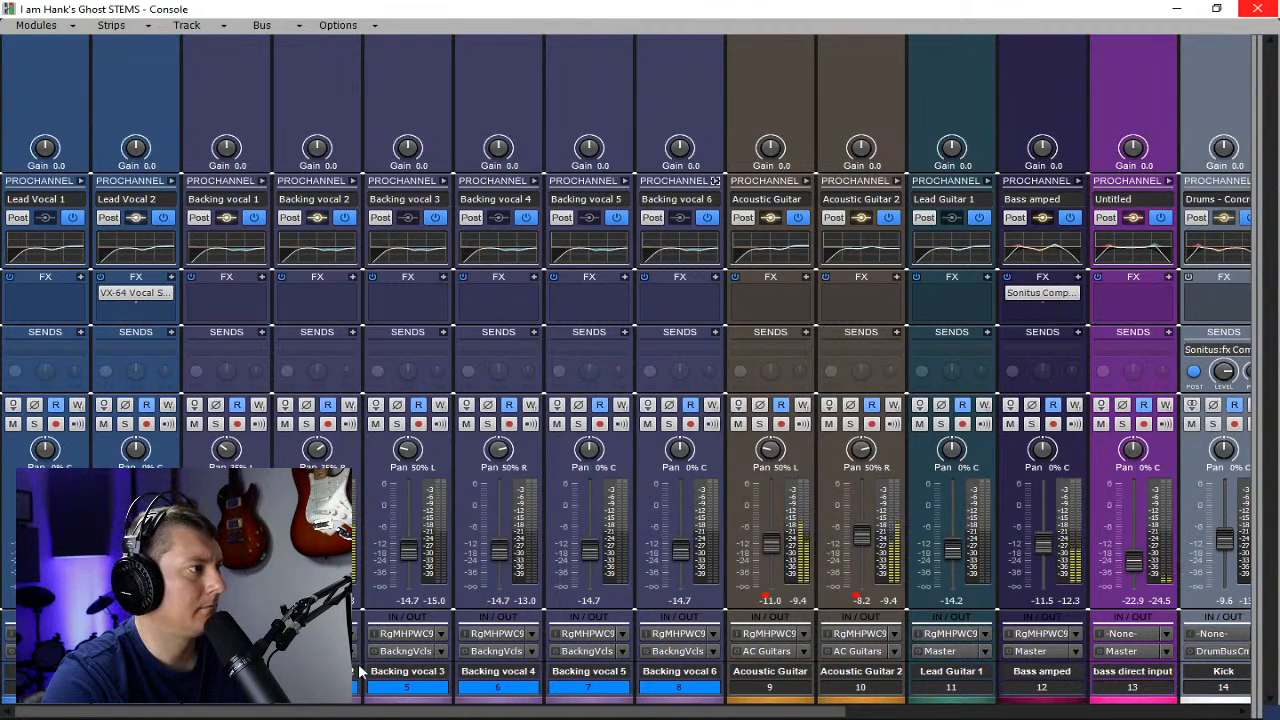
pyautogui.moveTo(680, 550); pyautogui.dragTo(680, 556)
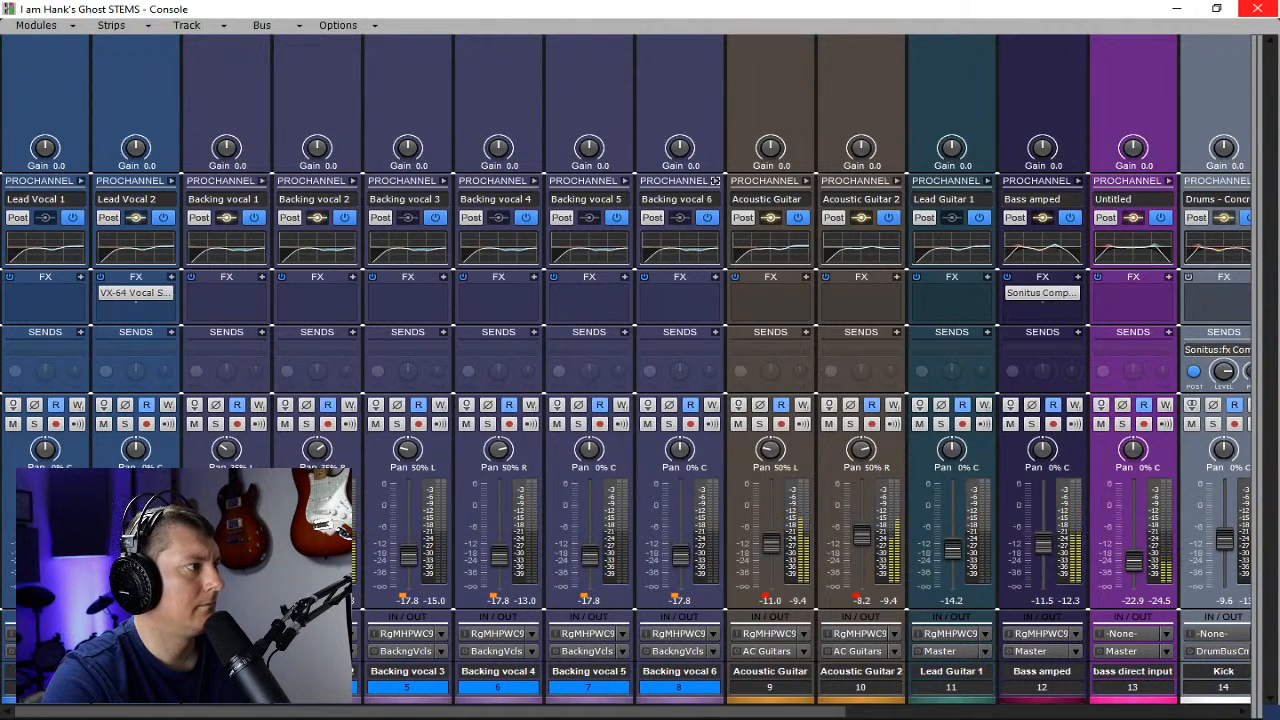
# - Raise the selected backing vocal tracks together to -17.0 dB and expand the ProChannel modules of all of them
pyautogui.moveTo(227, 556); pyautogui.dragTo(227, 554)
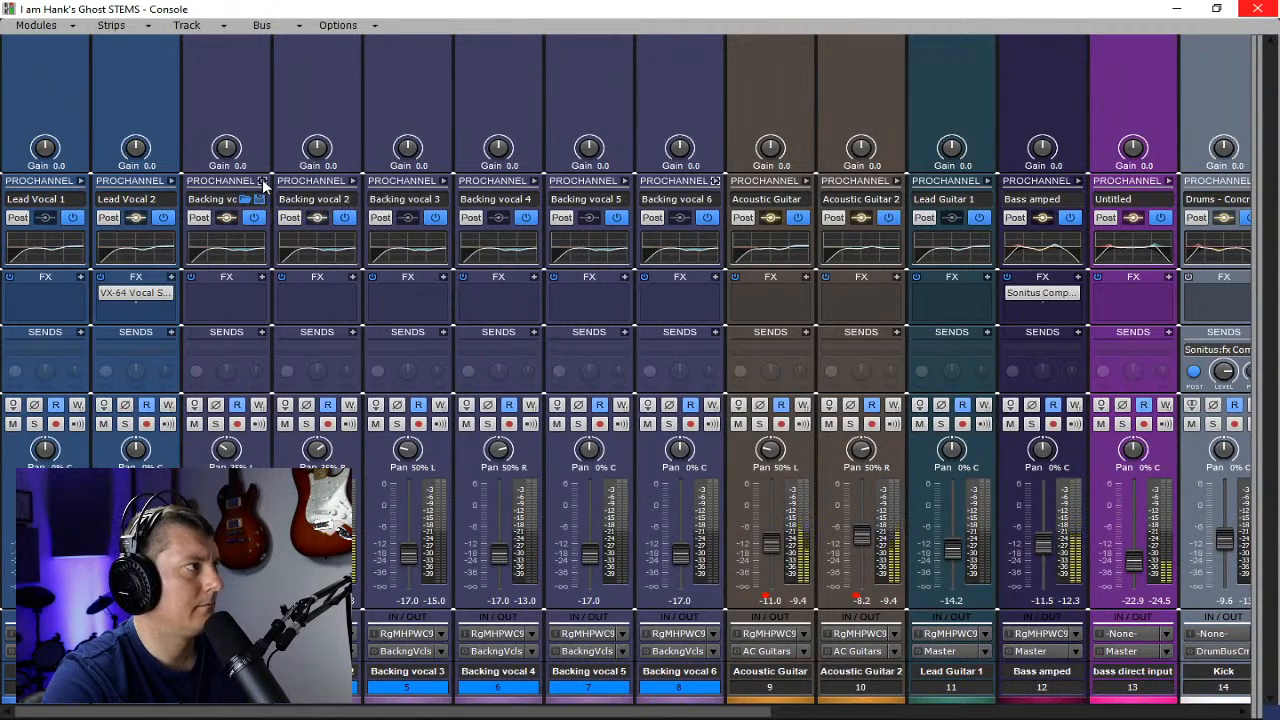
pyautogui.click(263, 182)
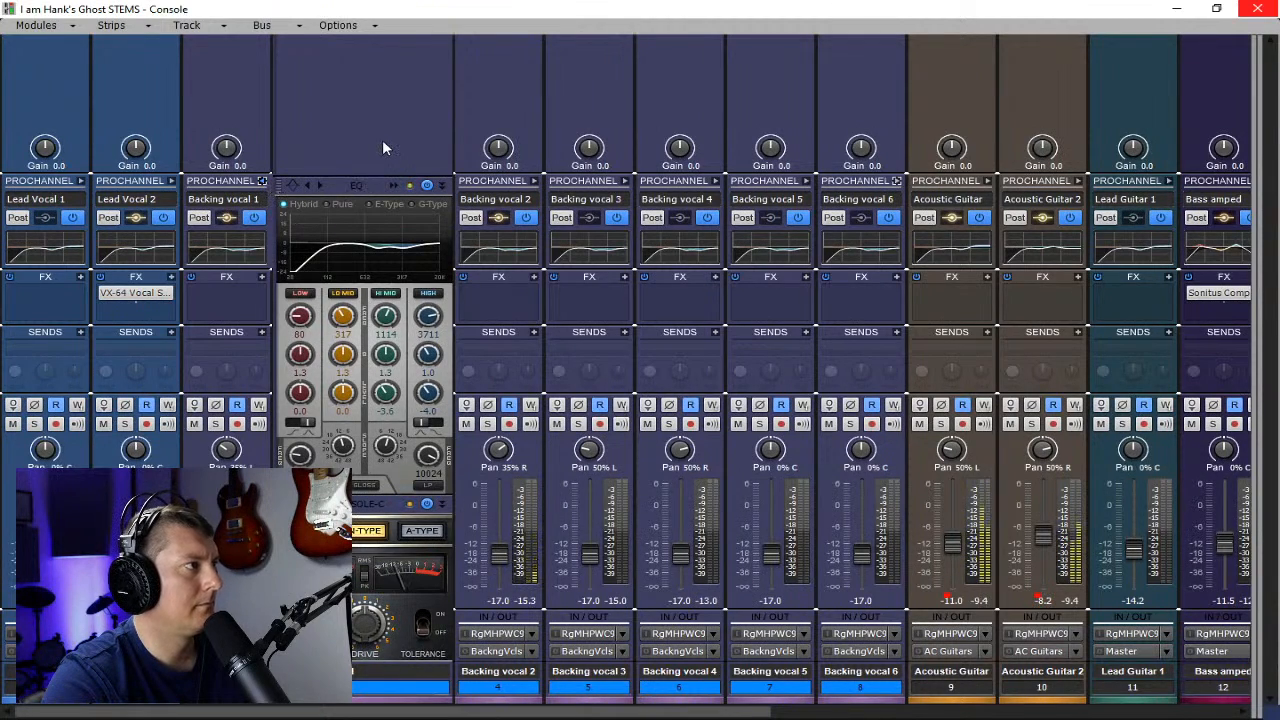
pyautogui.click(498, 217)
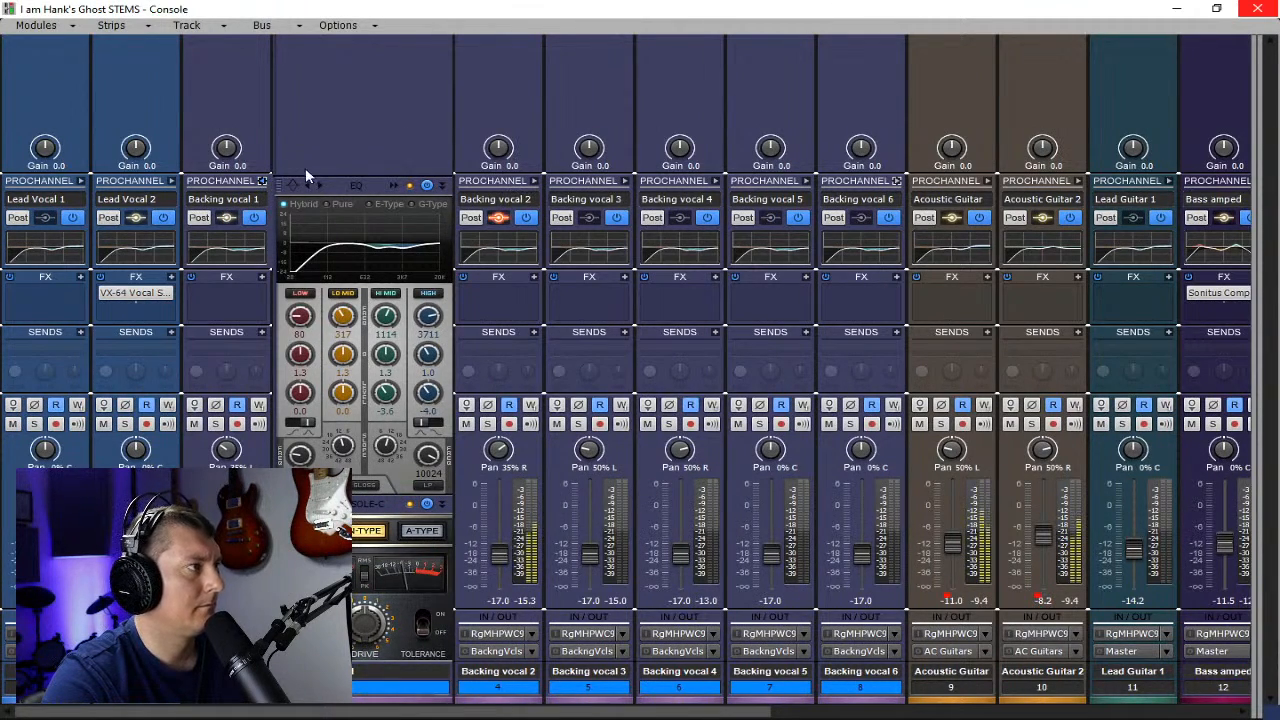
pyautogui.click(263, 182)
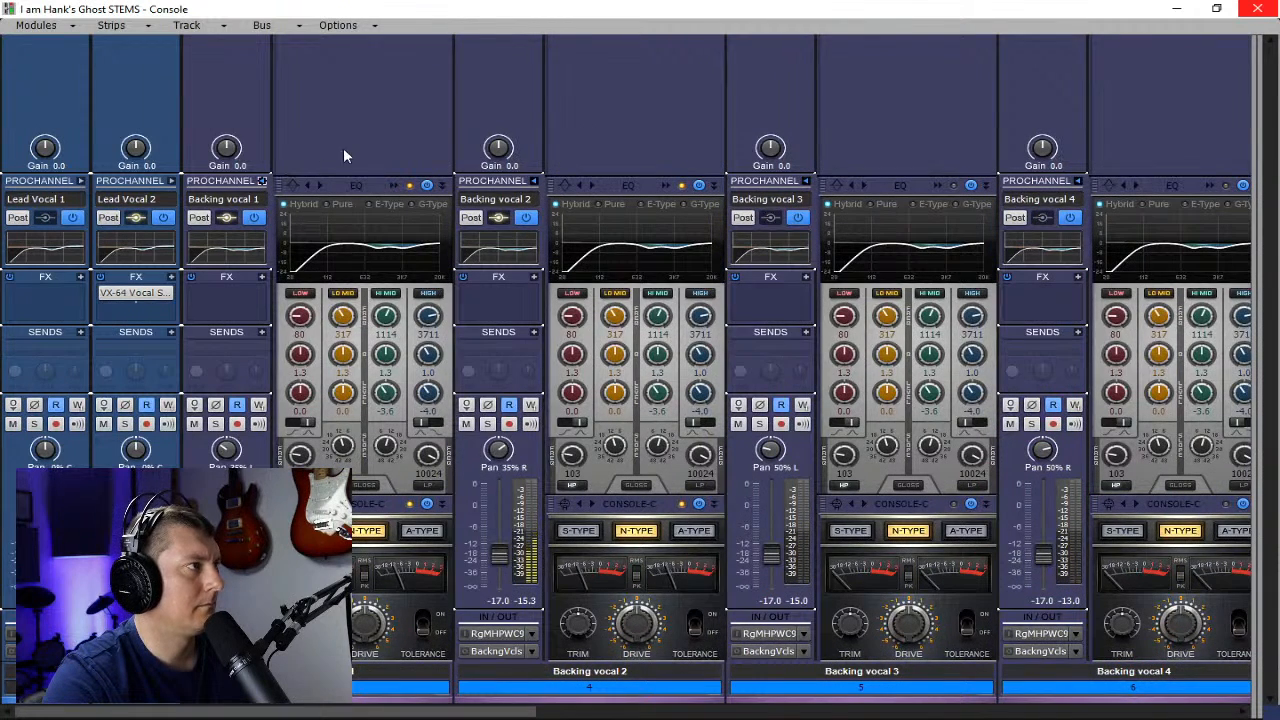
# - Insert a CA-2A module in the ProChannels of all selected backing vocal tracks
pyautogui.rightClick(349, 134)
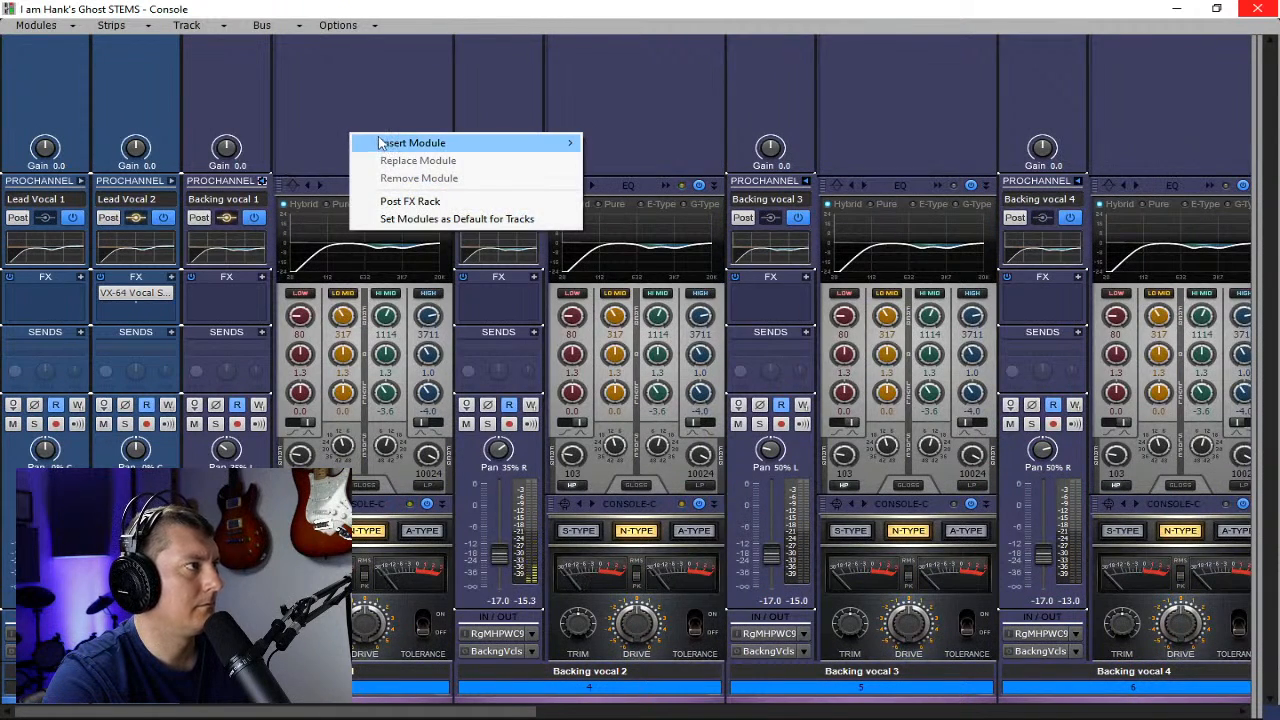
pyautogui.moveTo(531, 145)
pyautogui.click(679, 125)
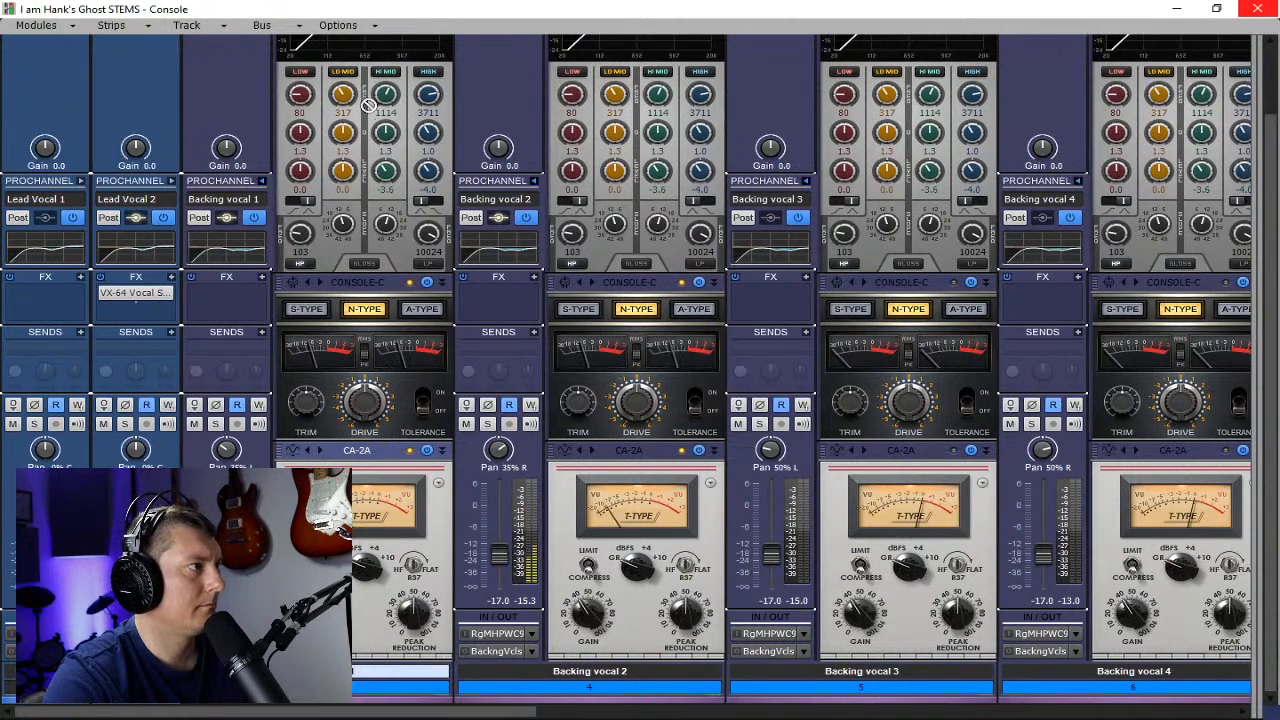
# - Move the CA-2A module ahead of the EQ in the ProChannels of Backing vocals 1 to 4
pyautogui.scroll(2, 400, 200)
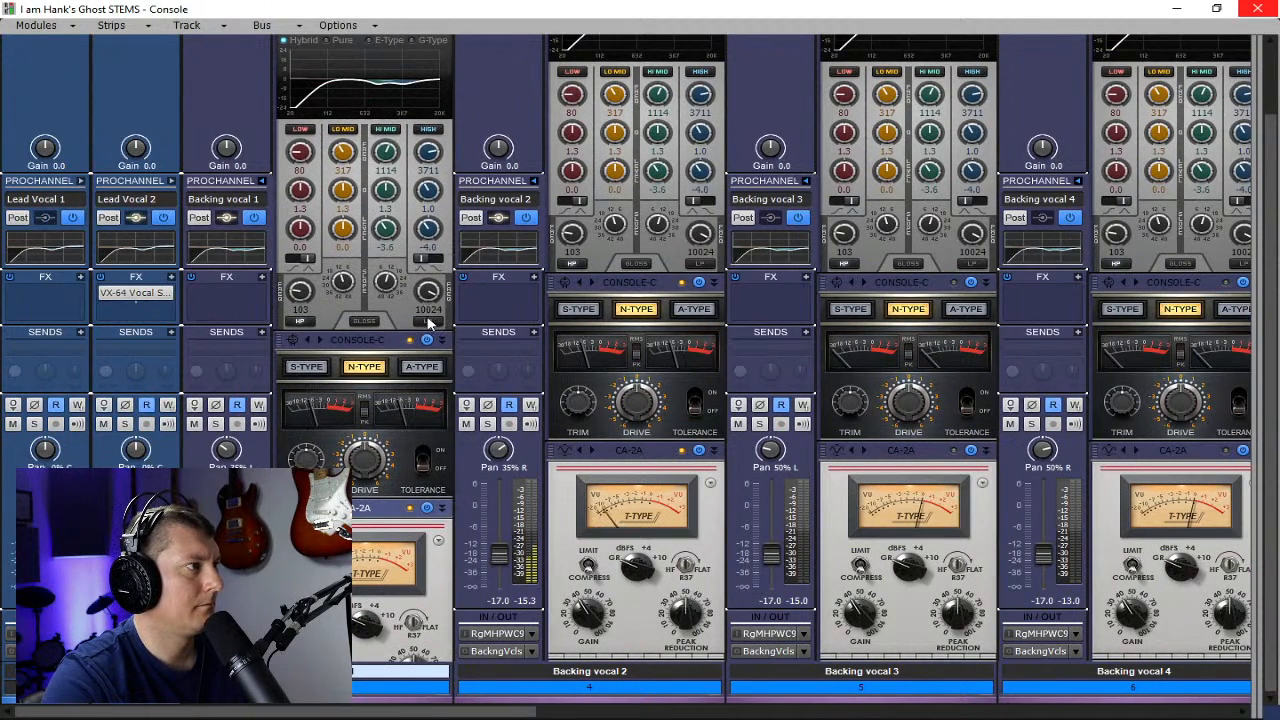
pyautogui.scroll(-2, 428, 320)
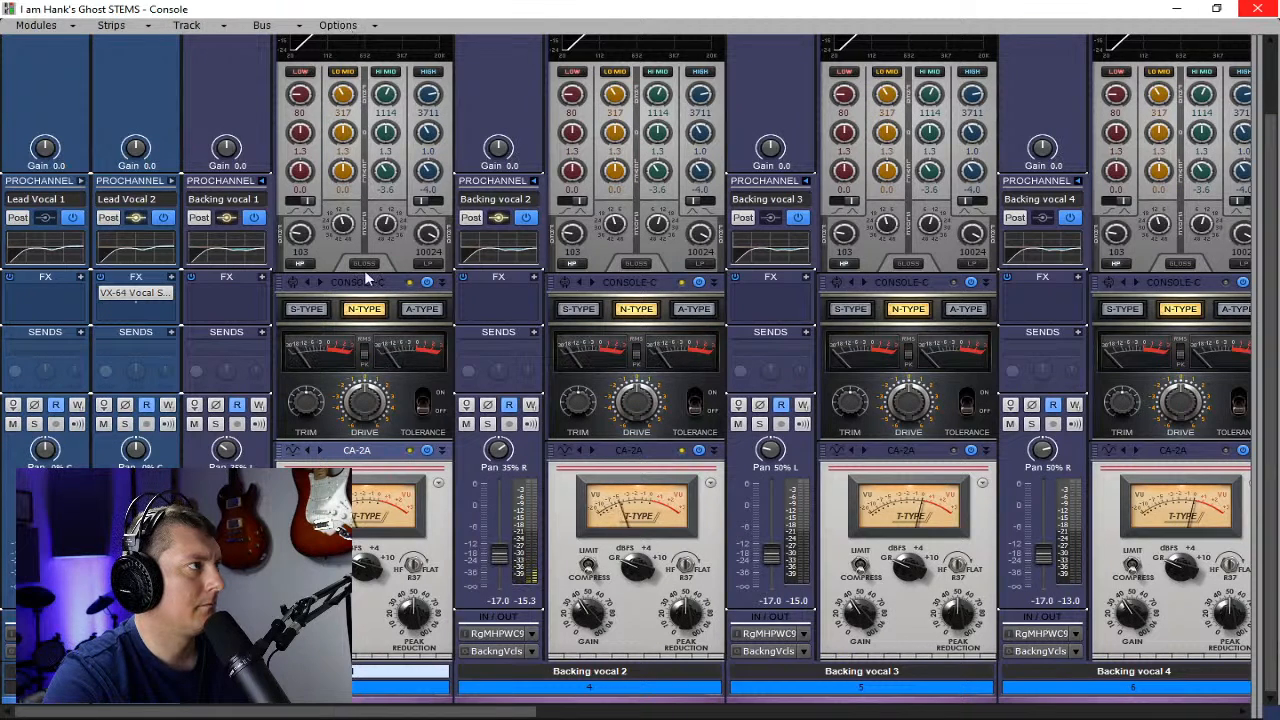
pyautogui.scroll(4, 386, 346)
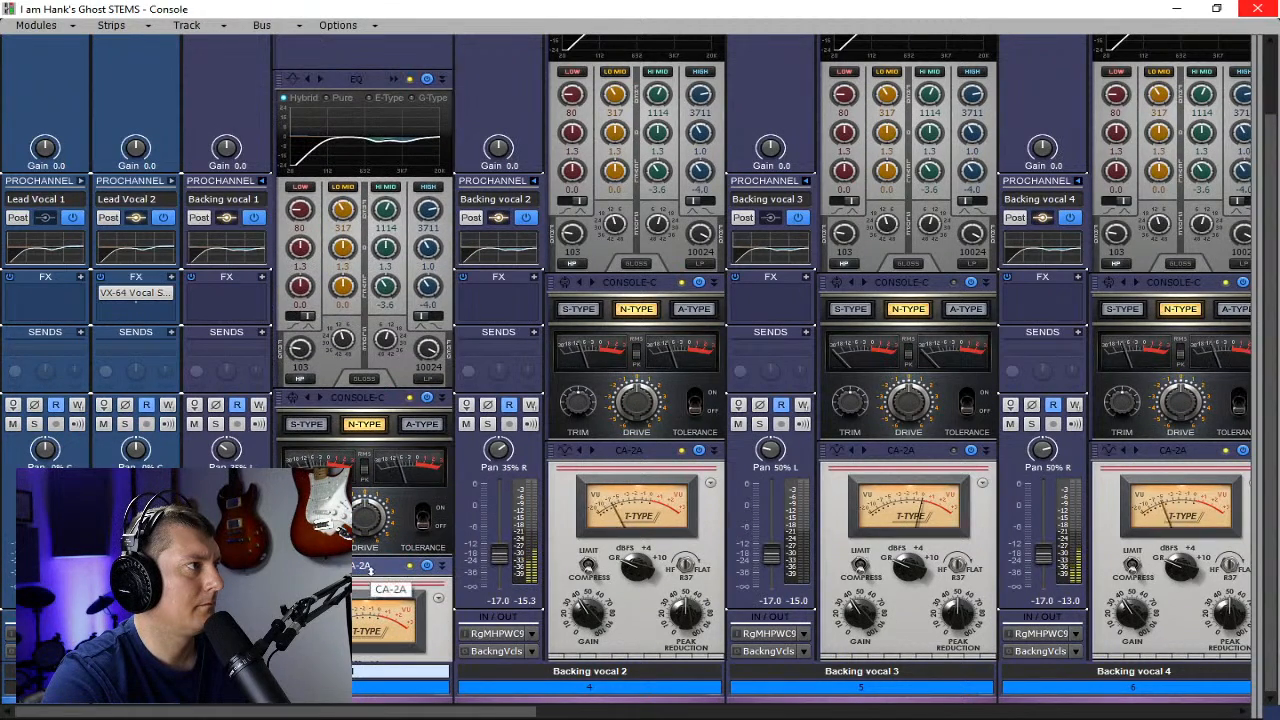
pyautogui.moveTo(370, 566); pyautogui.dragTo(365, 95)
pyautogui.moveTo(605, 450); pyautogui.dragTo(598, 146)
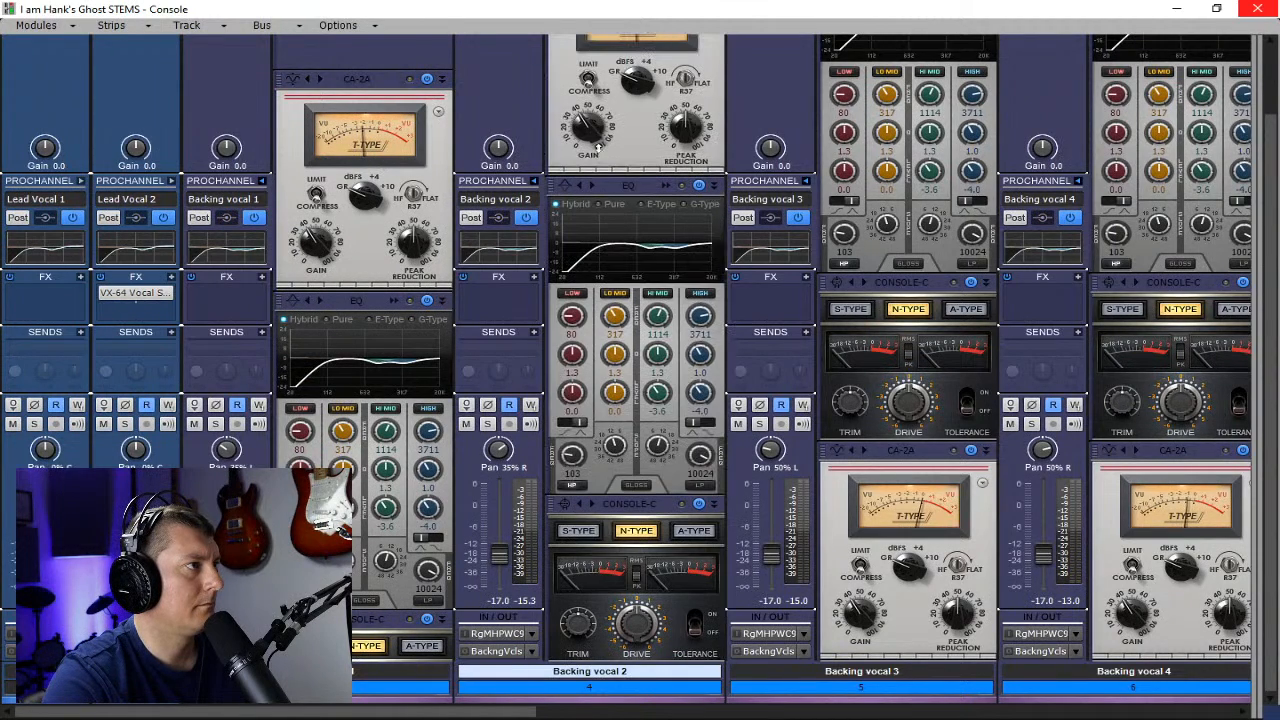
pyautogui.moveTo(884, 455); pyautogui.dragTo(862, 100)
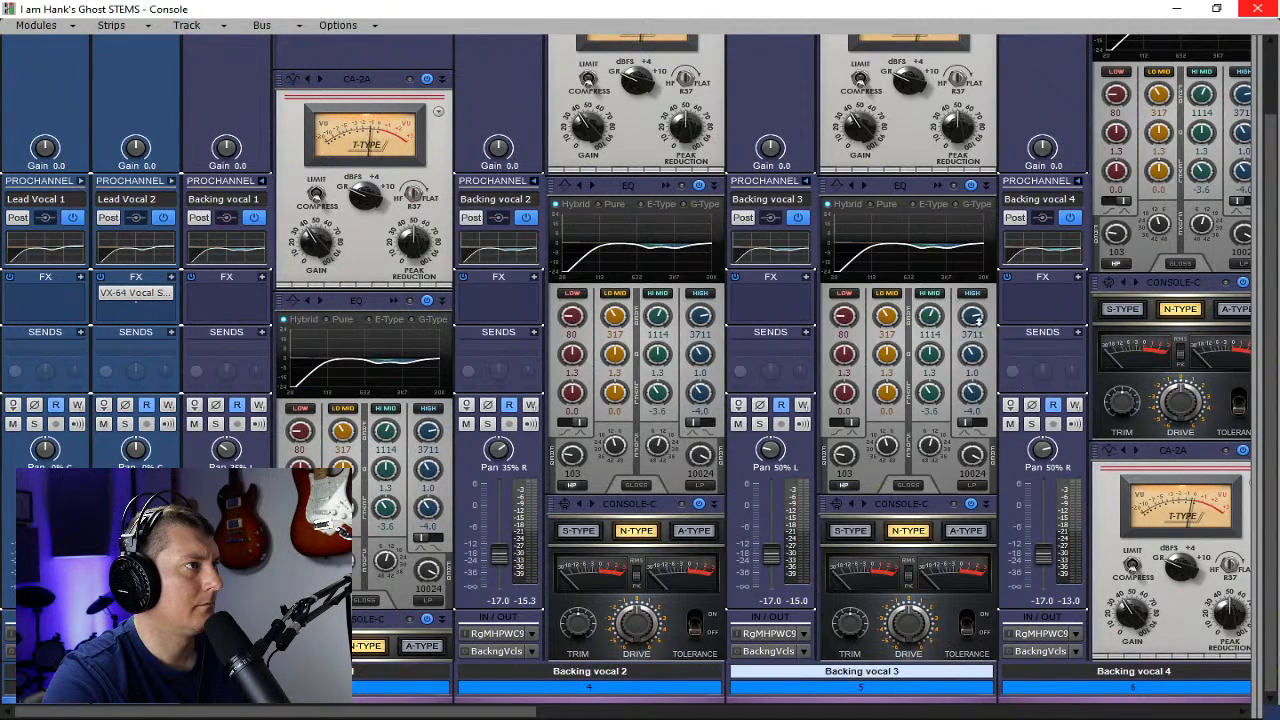
pyautogui.click(1112, 452)
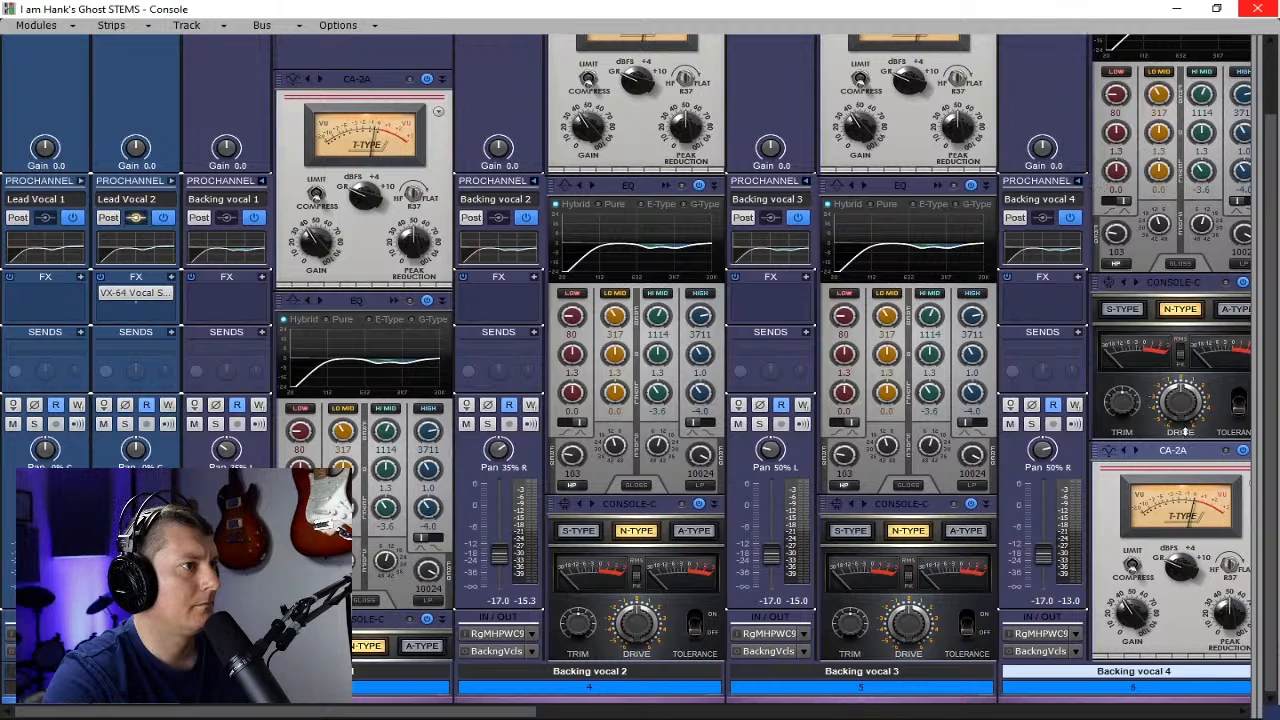
pyautogui.moveTo(1183, 432); pyautogui.dragTo(1175, 100)
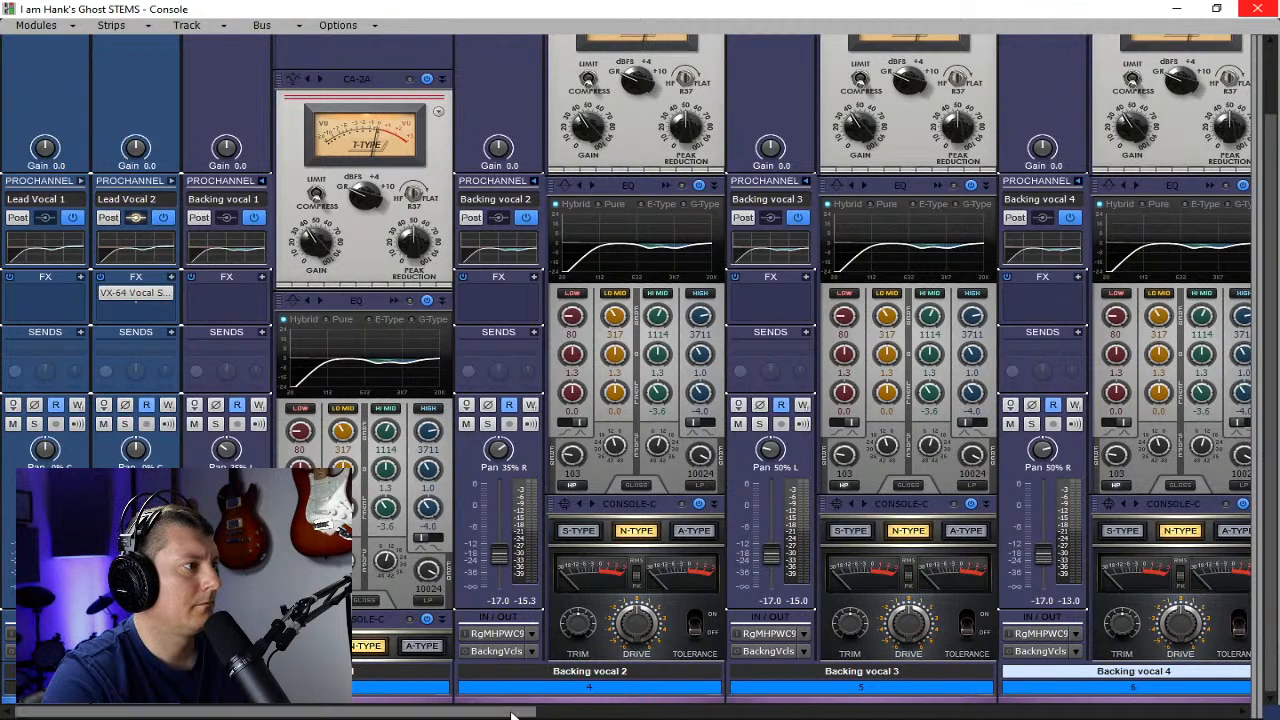
# - Place the CA-2A module before the EQ on Backing vocals 5 and 6 as well
pyautogui.moveTo(510, 715); pyautogui.dragTo(777, 715)
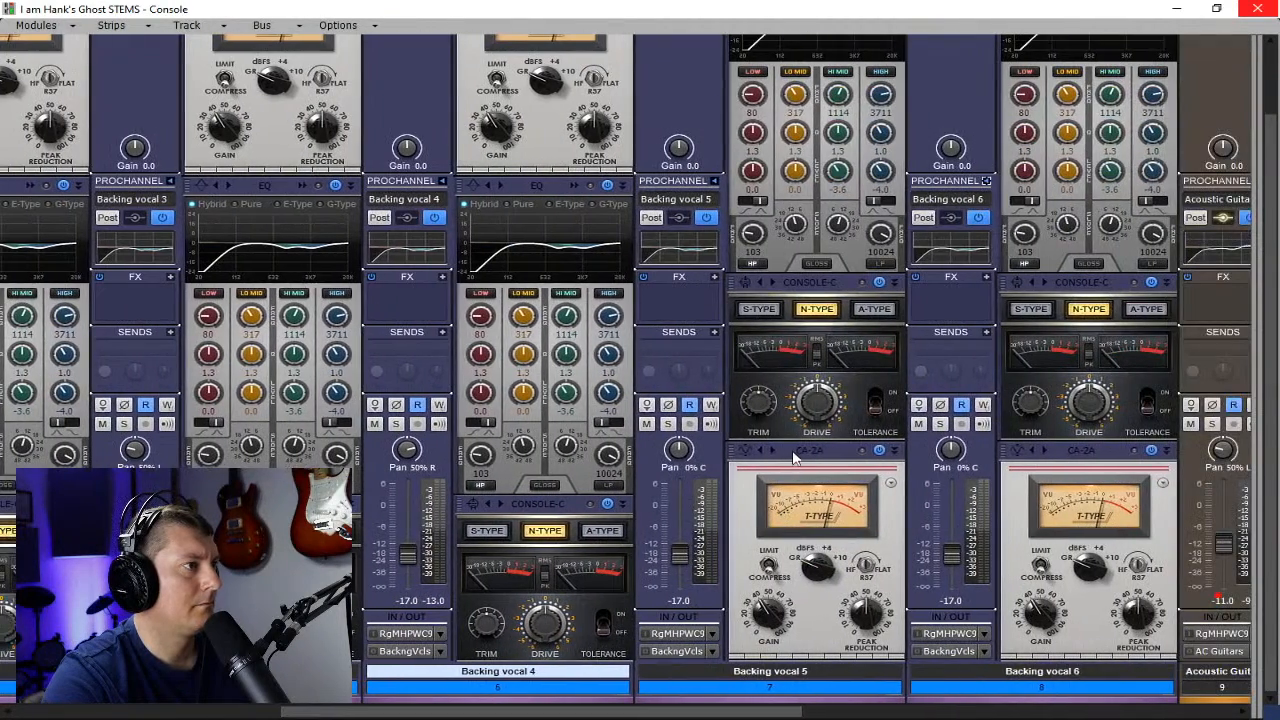
pyautogui.moveTo(793, 457); pyautogui.dragTo(800, 100)
pyautogui.click(1101, 434)
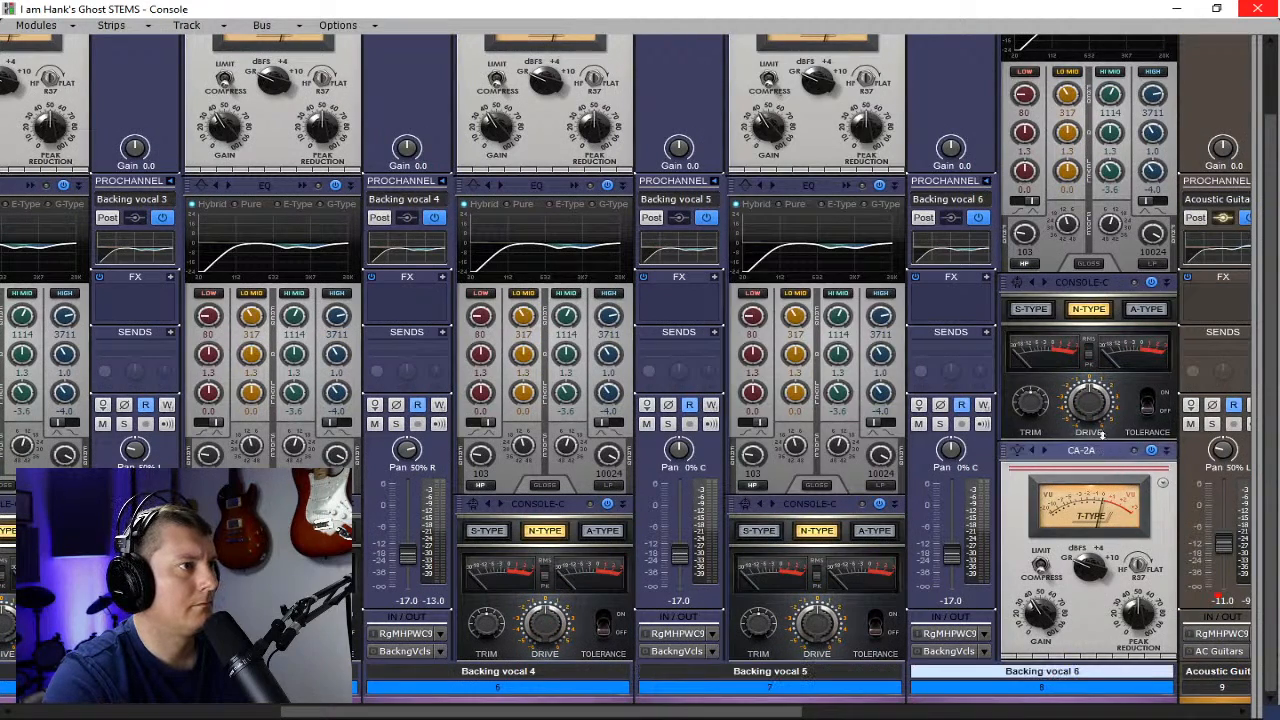
pyautogui.moveTo(1095, 450); pyautogui.dragTo(1064, 46)
# - Lower Lead Guitar 1 to -16.7 dB and pan it 31% right
pyautogui.moveTo(734, 712); pyautogui.dragTo(1029, 712)
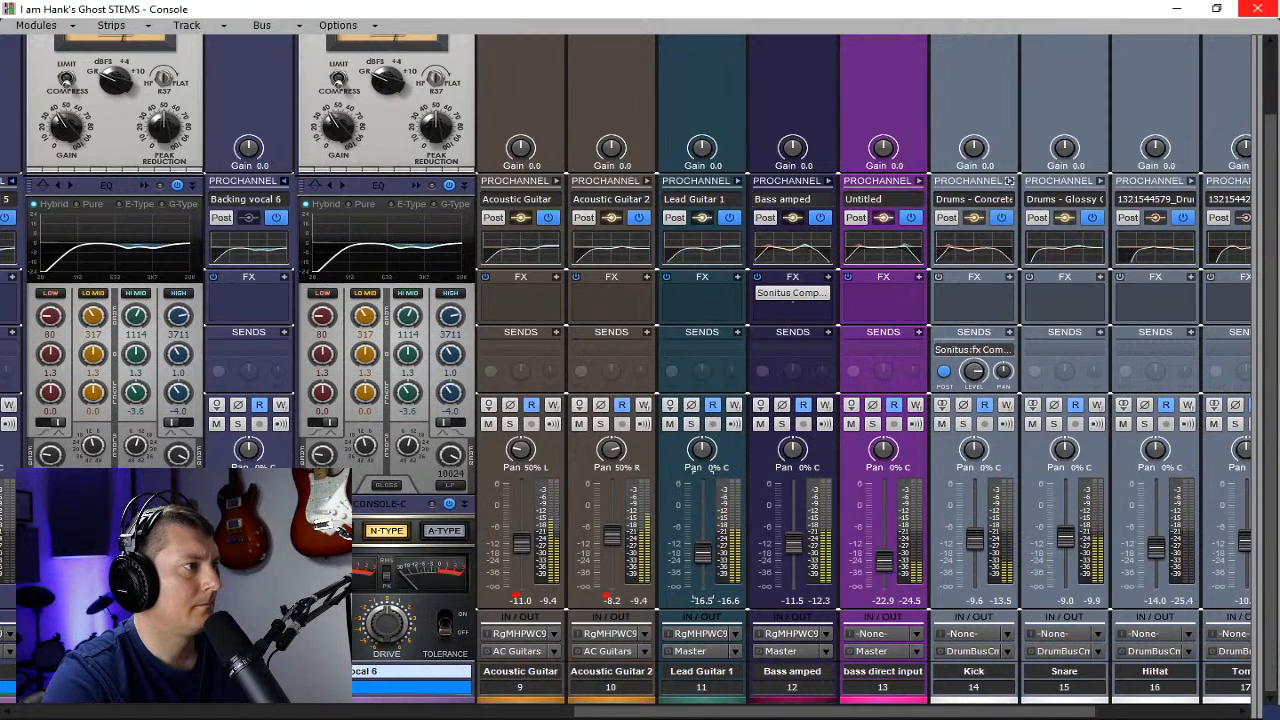
pyautogui.moveTo(707, 448); pyautogui.dragTo(707, 430)
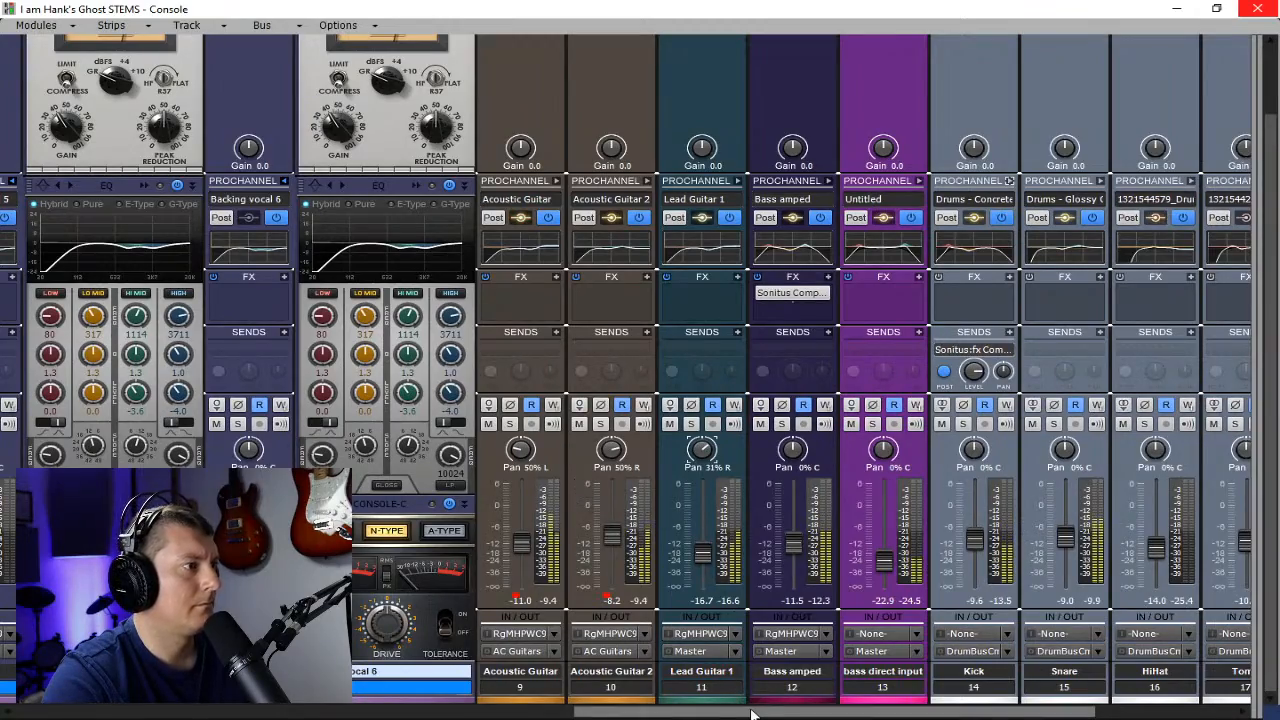
# - Check the CA-2A gain and peak reduction settings on the backing vocals and collapse the ProChannel modules of all of them
pyautogui.moveTo(752, 713); pyautogui.dragTo(192, 713)
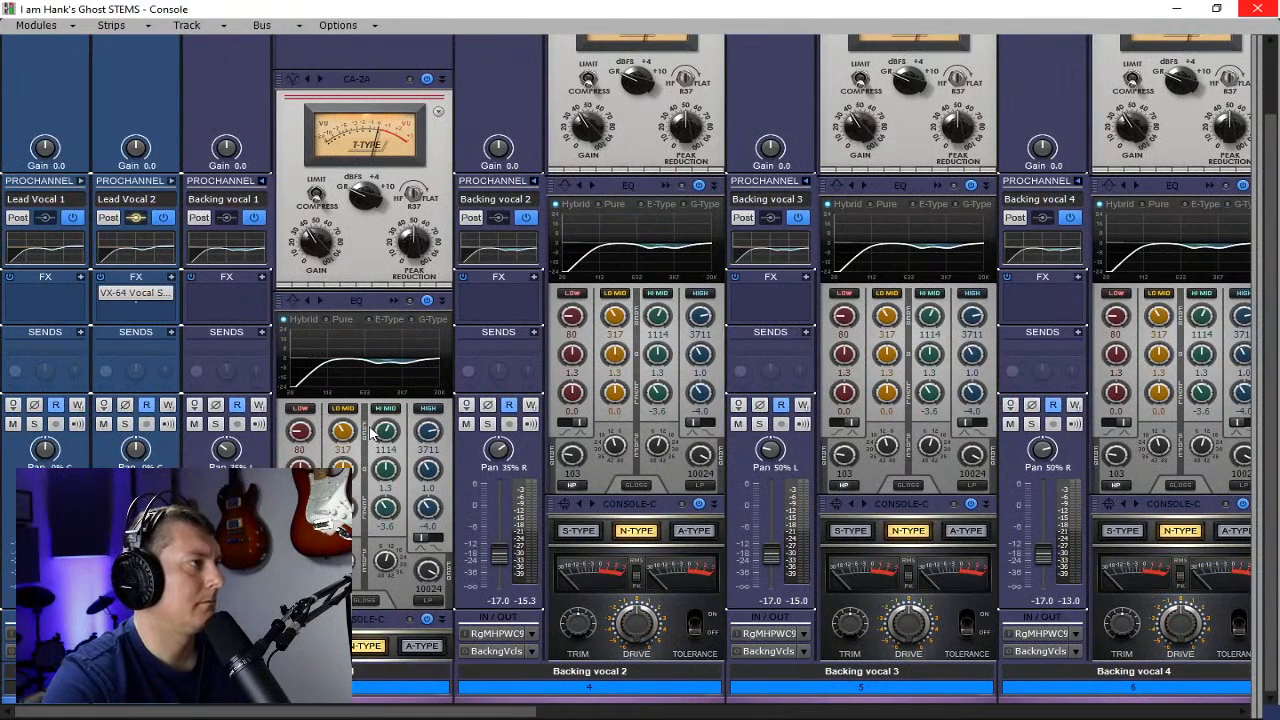
pyautogui.scroll(-5, 398, 540)
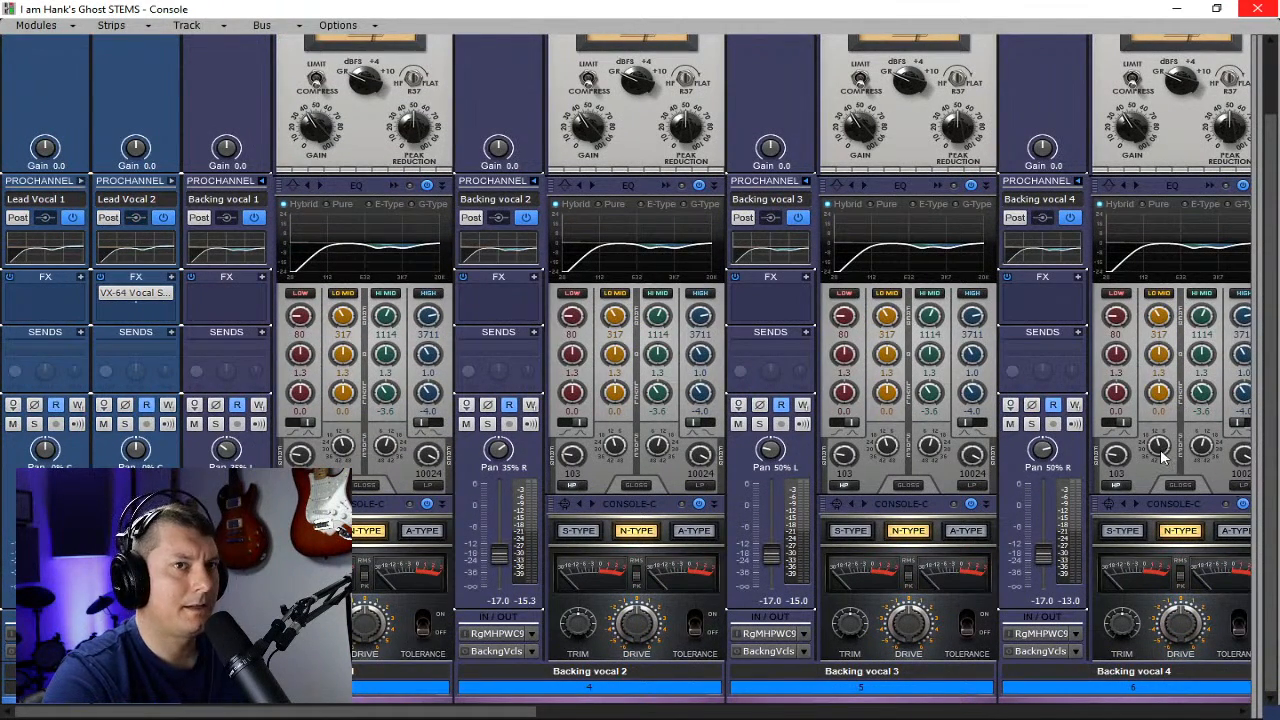
pyautogui.scroll(2, 929, 455)
pyautogui.scroll(2, 997, 405)
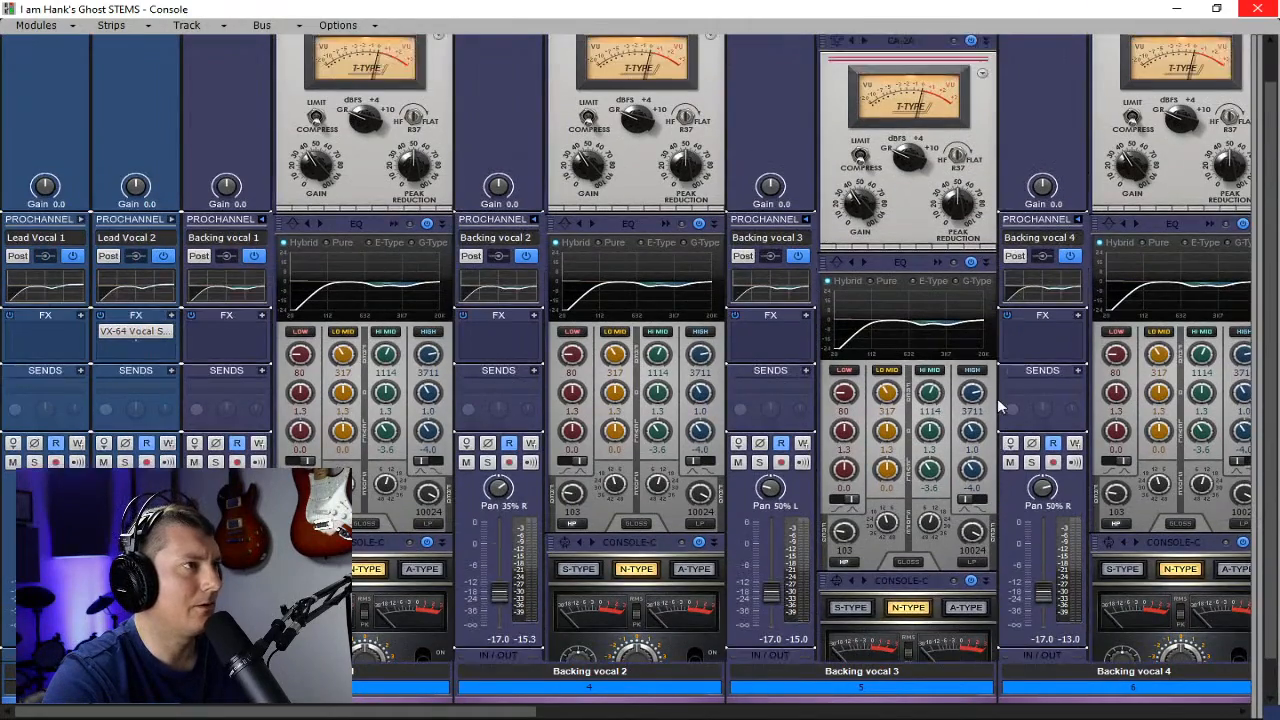
pyautogui.scroll(-2, 997, 405)
pyautogui.scroll(5, 1245, 230)
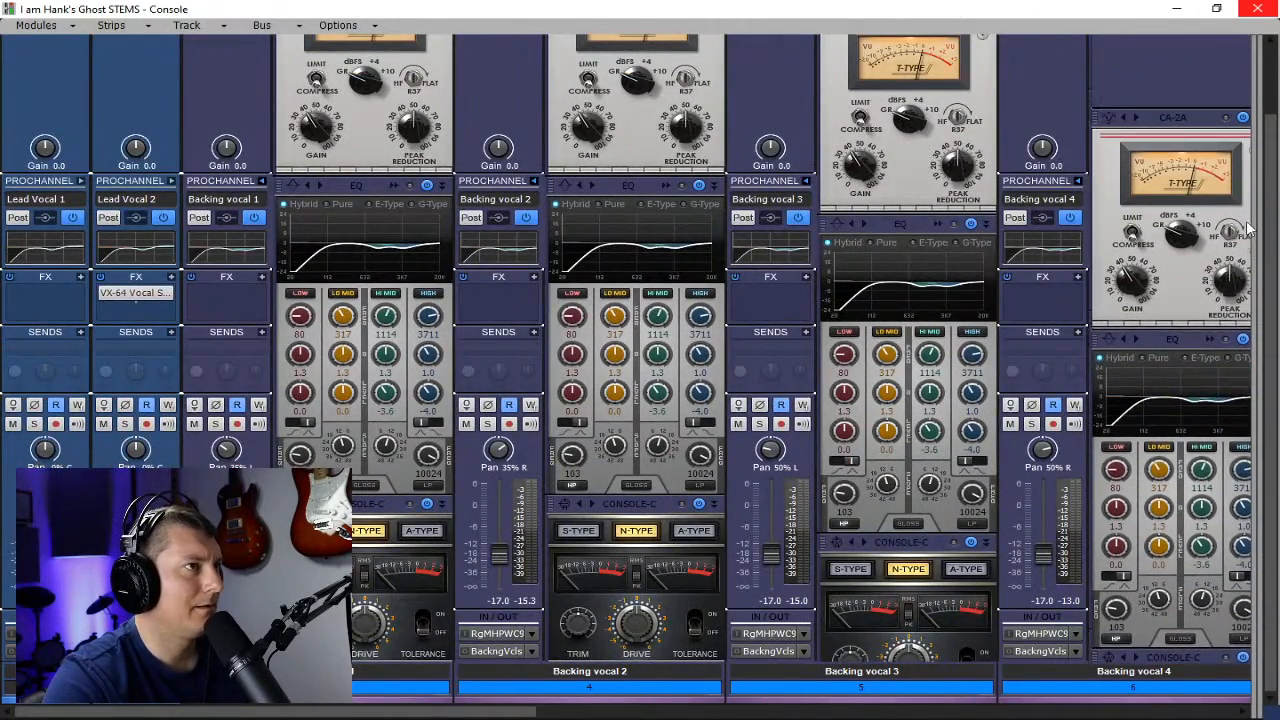
pyautogui.scroll(2, 1245, 230)
pyautogui.scroll(2, 330, 140)
pyautogui.scroll(4, 264, 112)
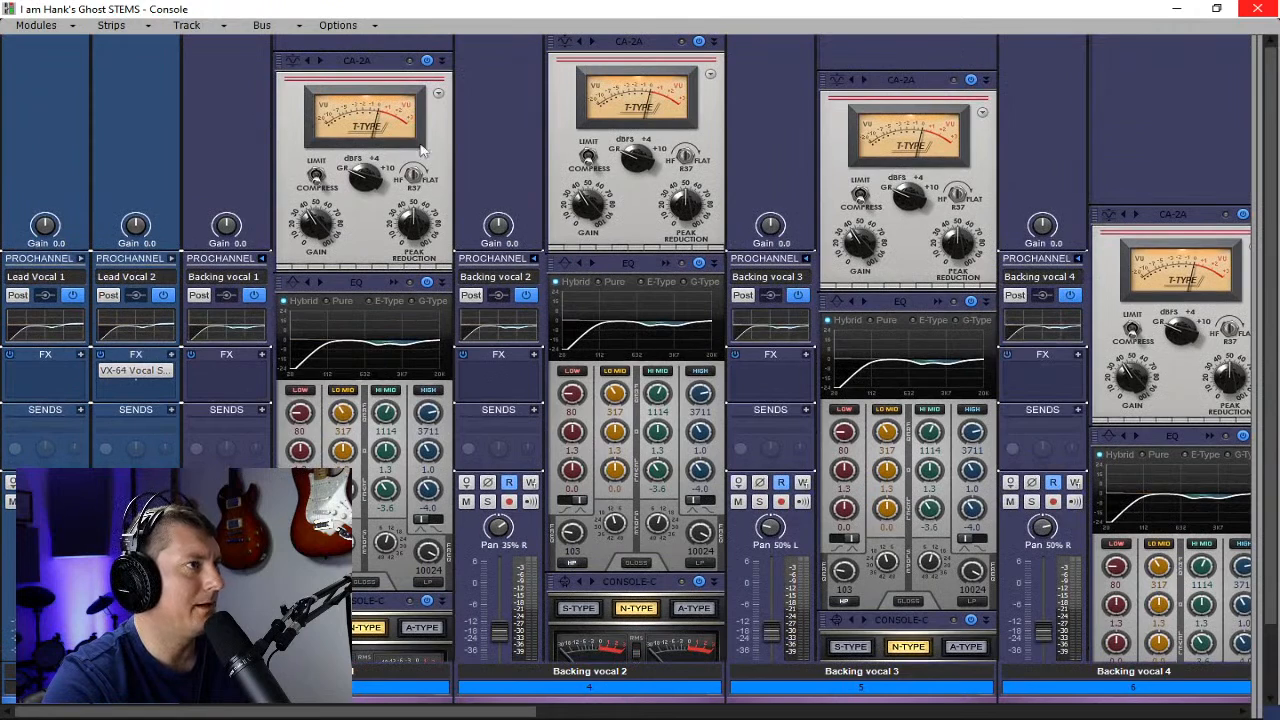
pyautogui.scroll(-3, 1140, 165)
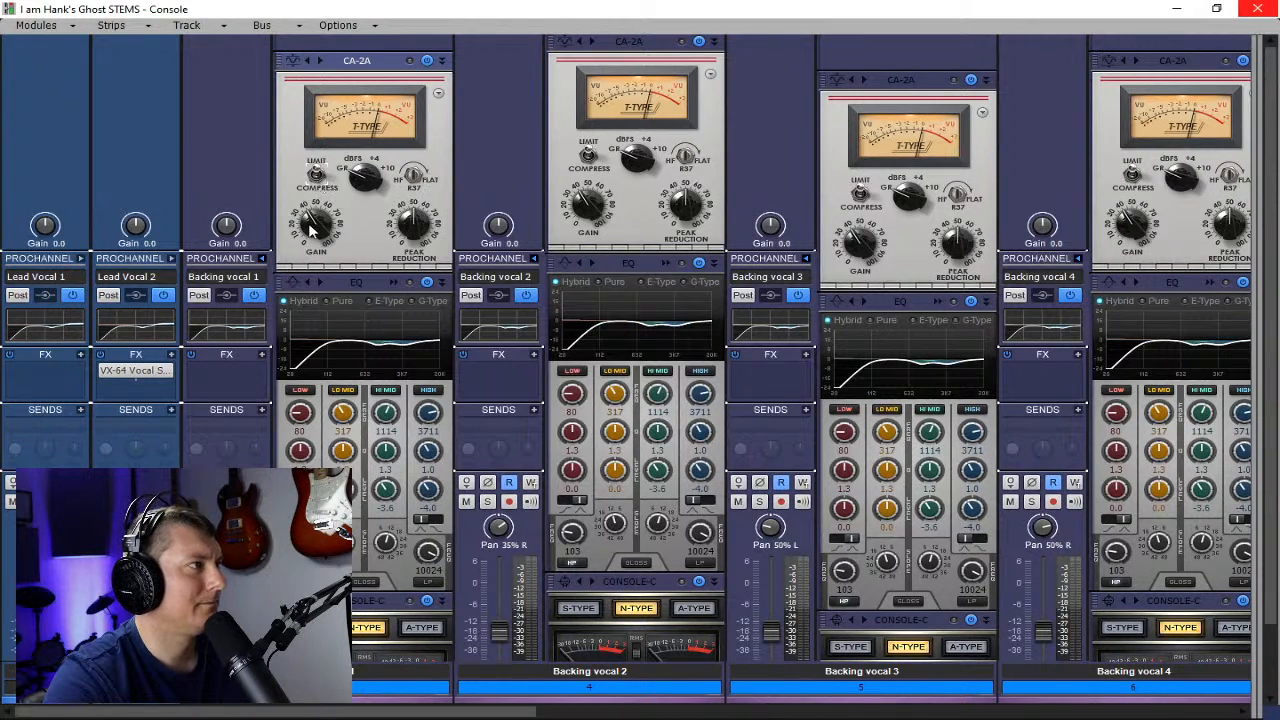
pyautogui.moveTo(409, 229)
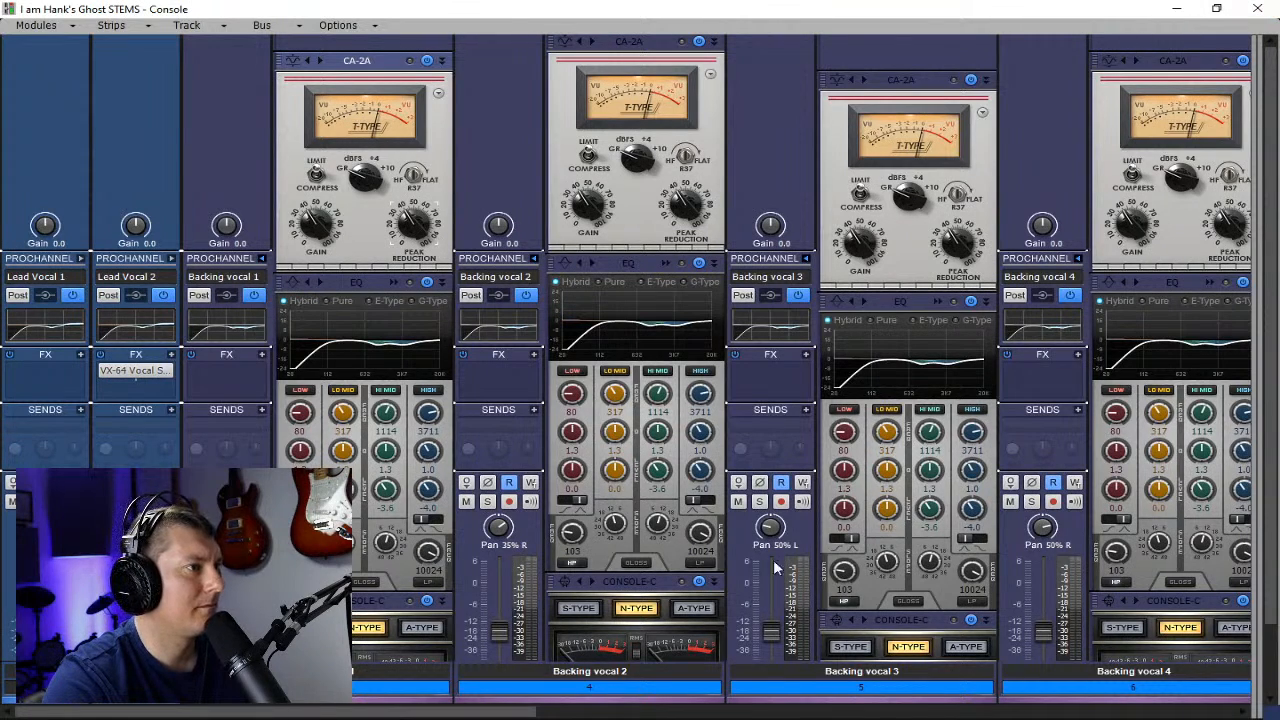
pyautogui.keyDown('ctrl'); pyautogui.click(263, 260); pyautogui.keyUp('ctrl')
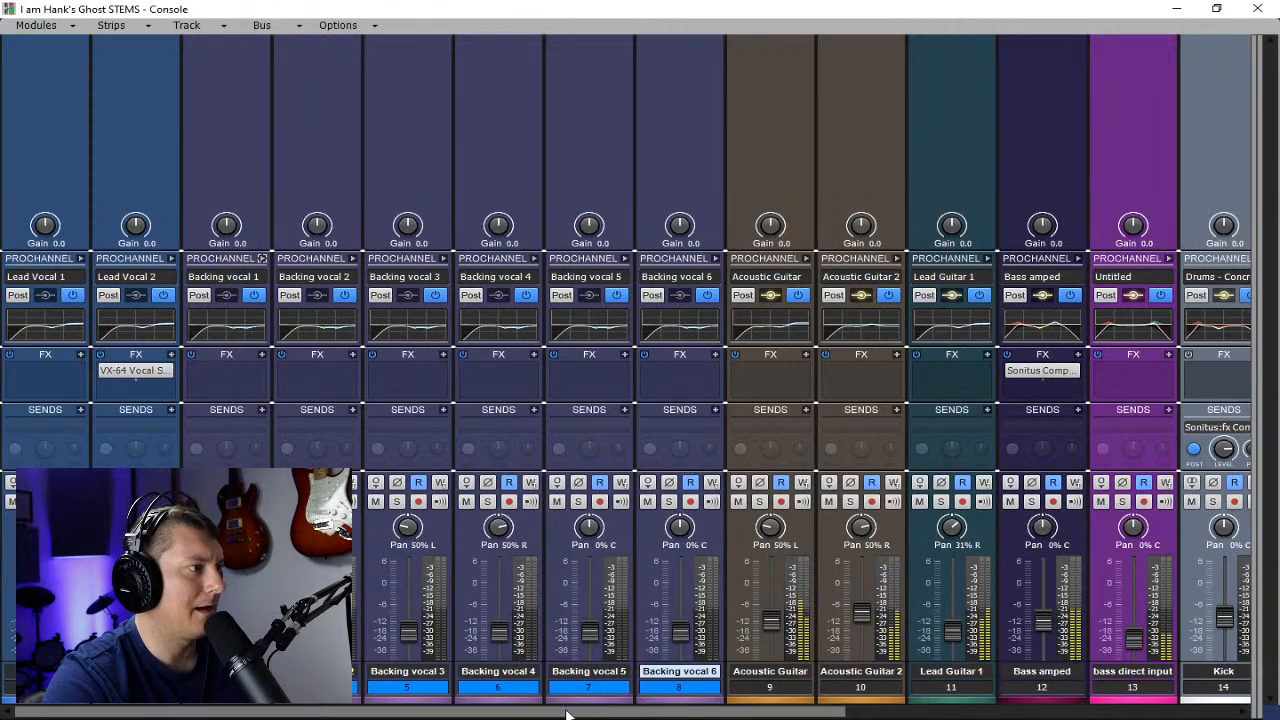
# - Look over the channel levels across the mixer and briefly inspect Lead Vocal 2's ProChannel modules
pyautogui.moveTo(573, 712); pyautogui.dragTo(928, 708)
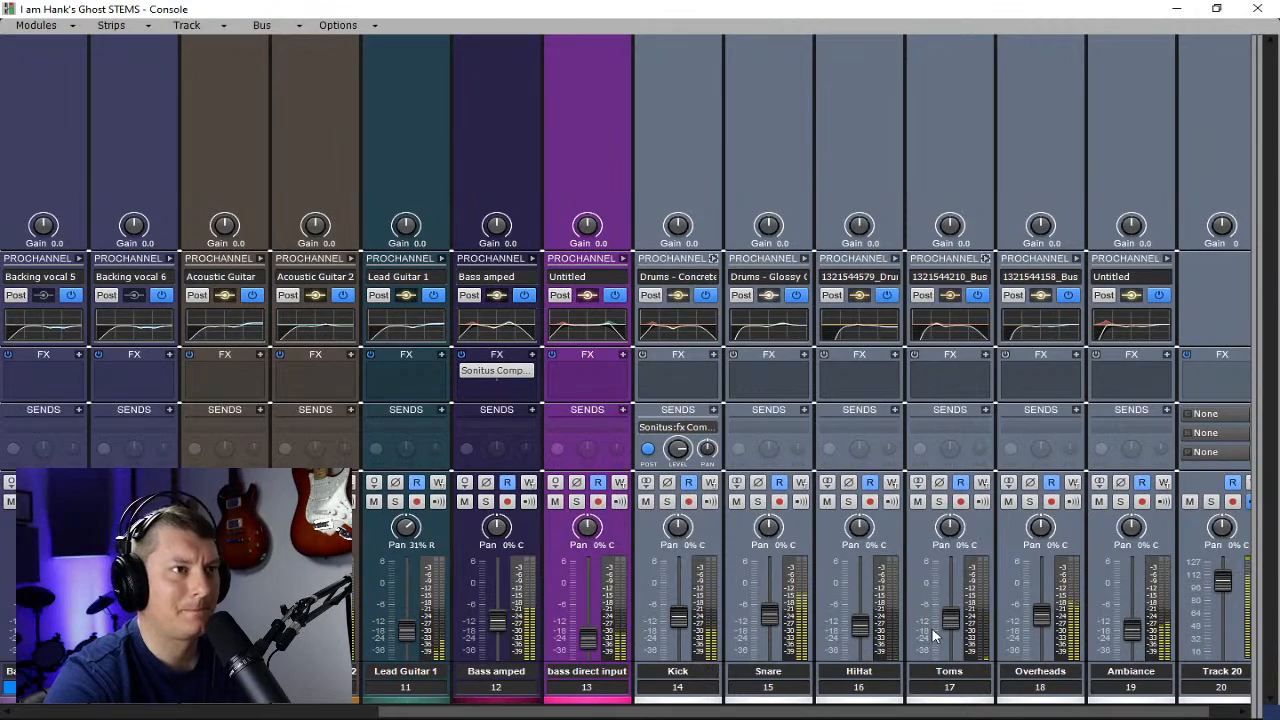
pyautogui.moveTo(846, 711); pyautogui.dragTo(424, 718)
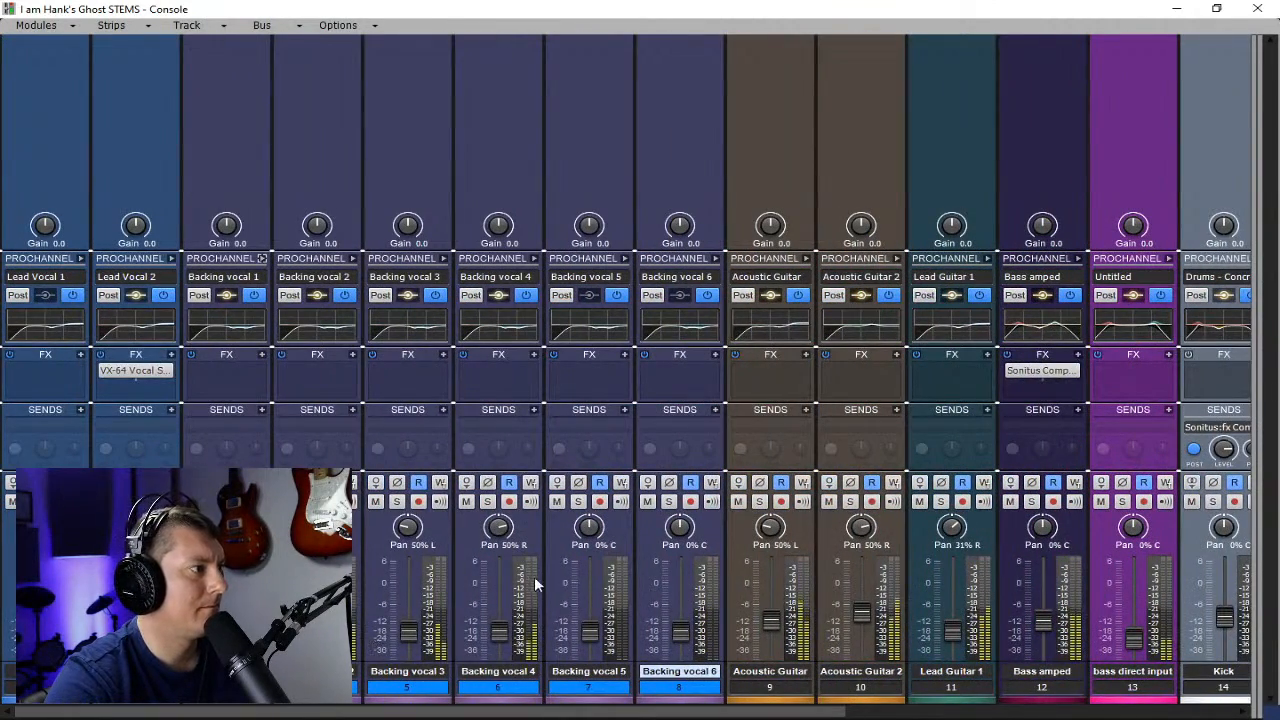
pyautogui.scroll(-1, 556, 565)
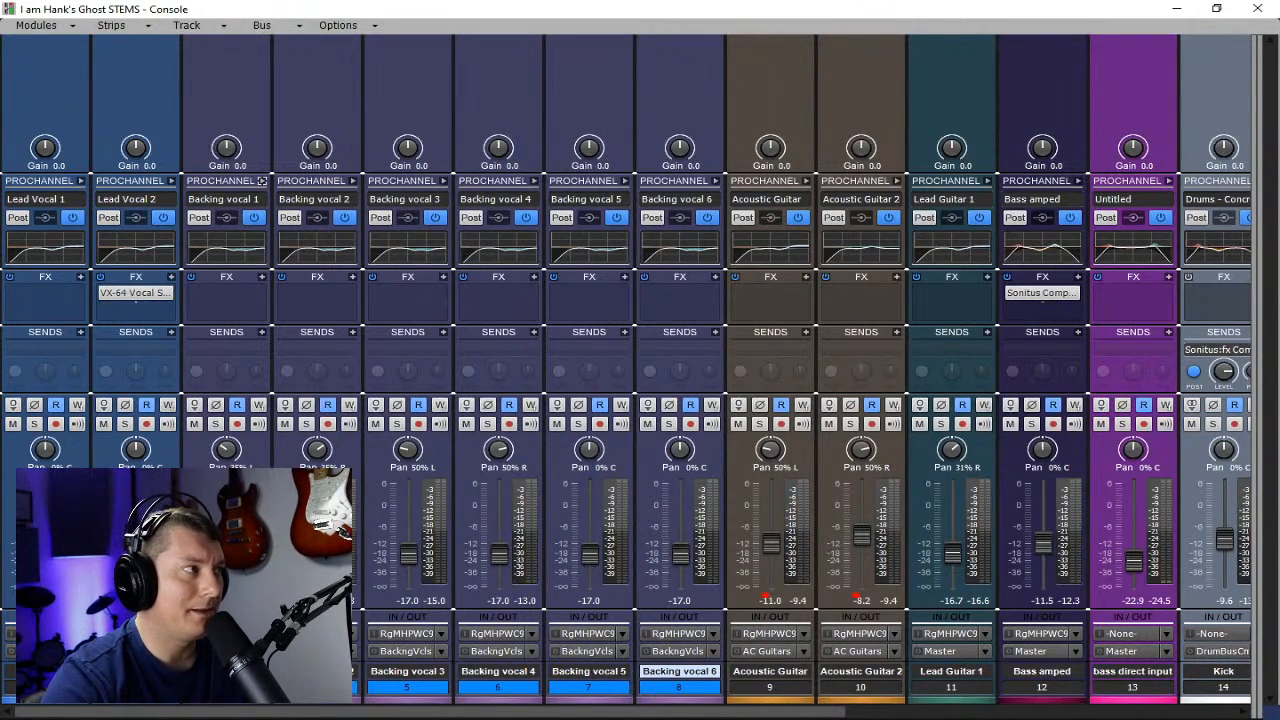
pyautogui.click(171, 181)
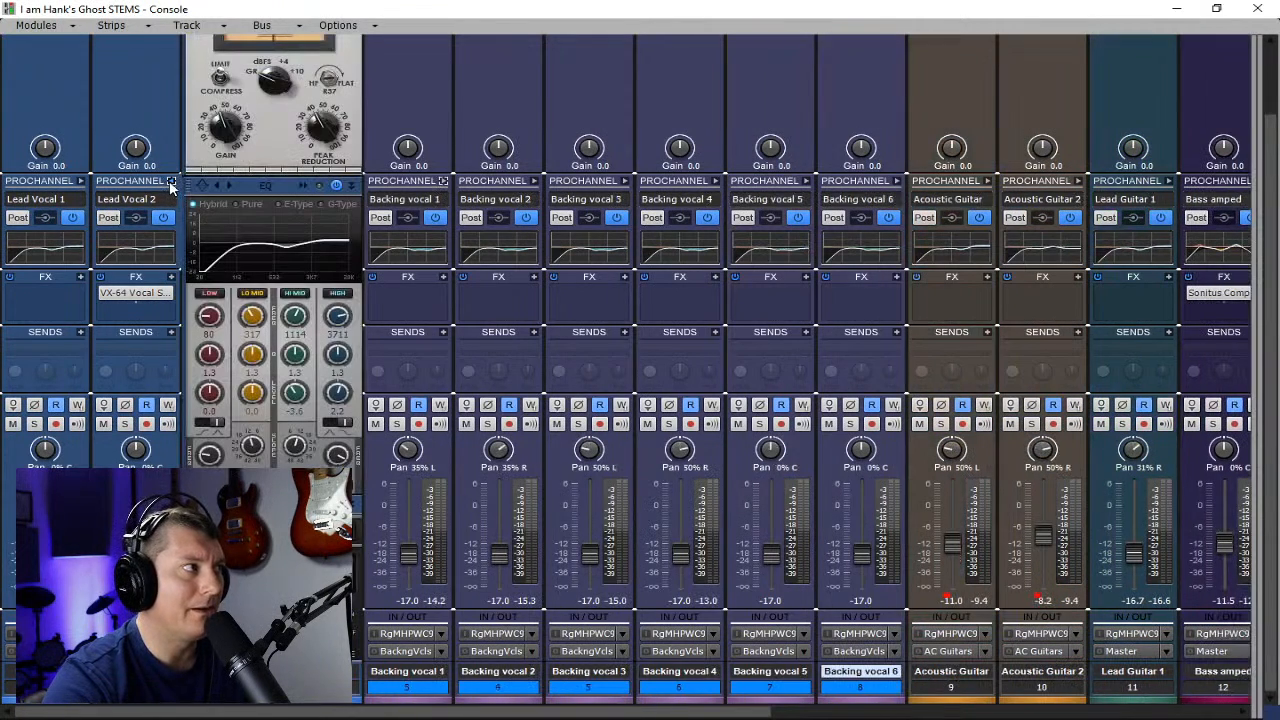
pyautogui.click(171, 181)
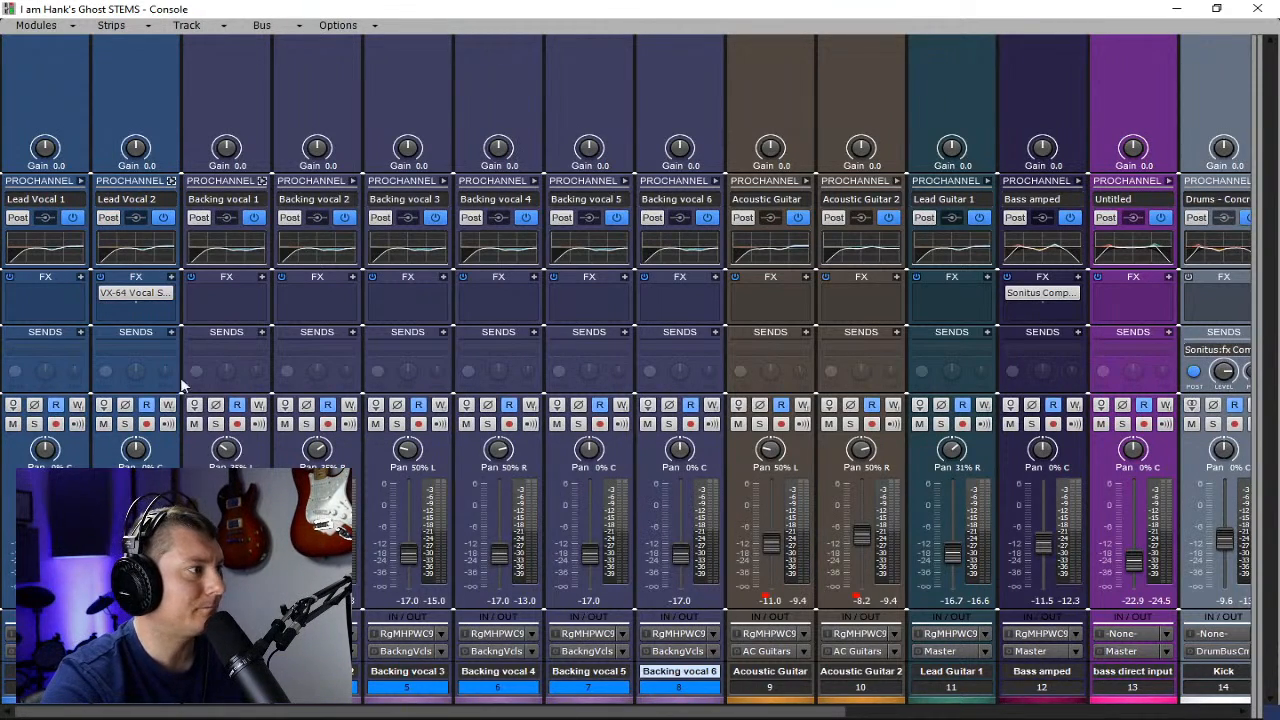
# - Add a Reverb Short send to the Acoustic Guitar track
pyautogui.moveTo(366, 712); pyautogui.dragTo(572, 712)
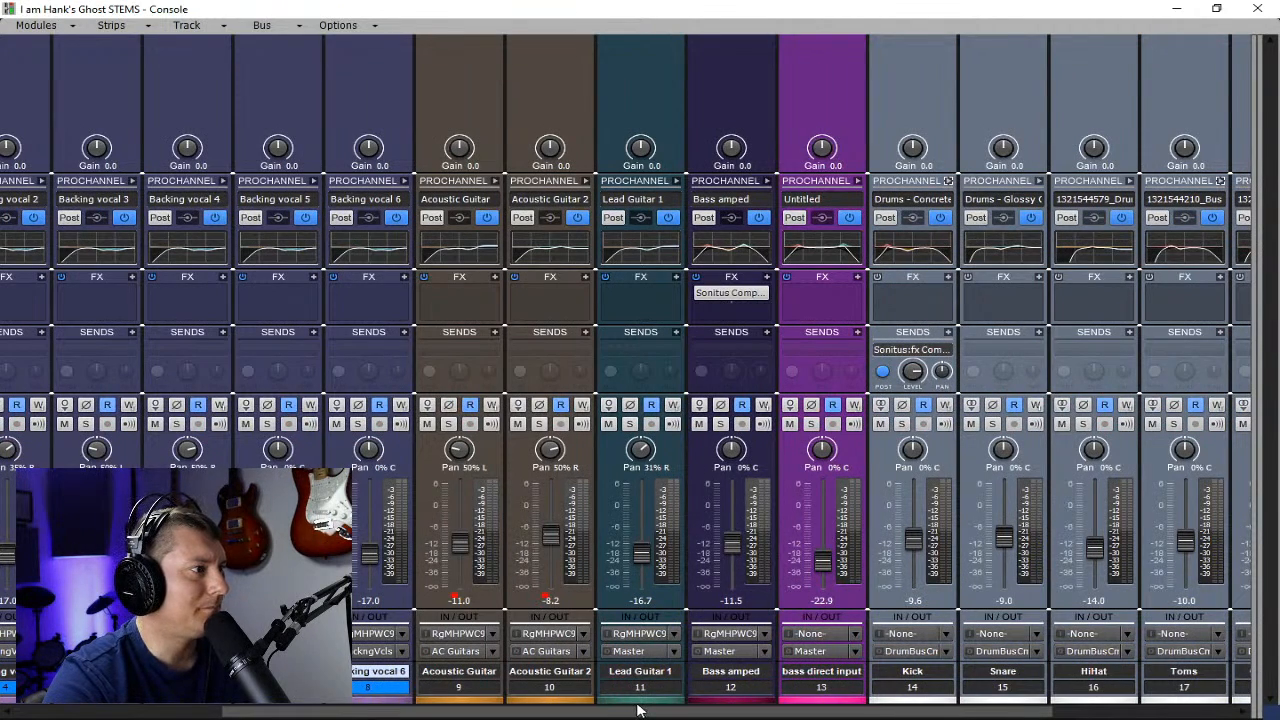
pyautogui.moveTo(638, 710); pyautogui.dragTo(318, 716)
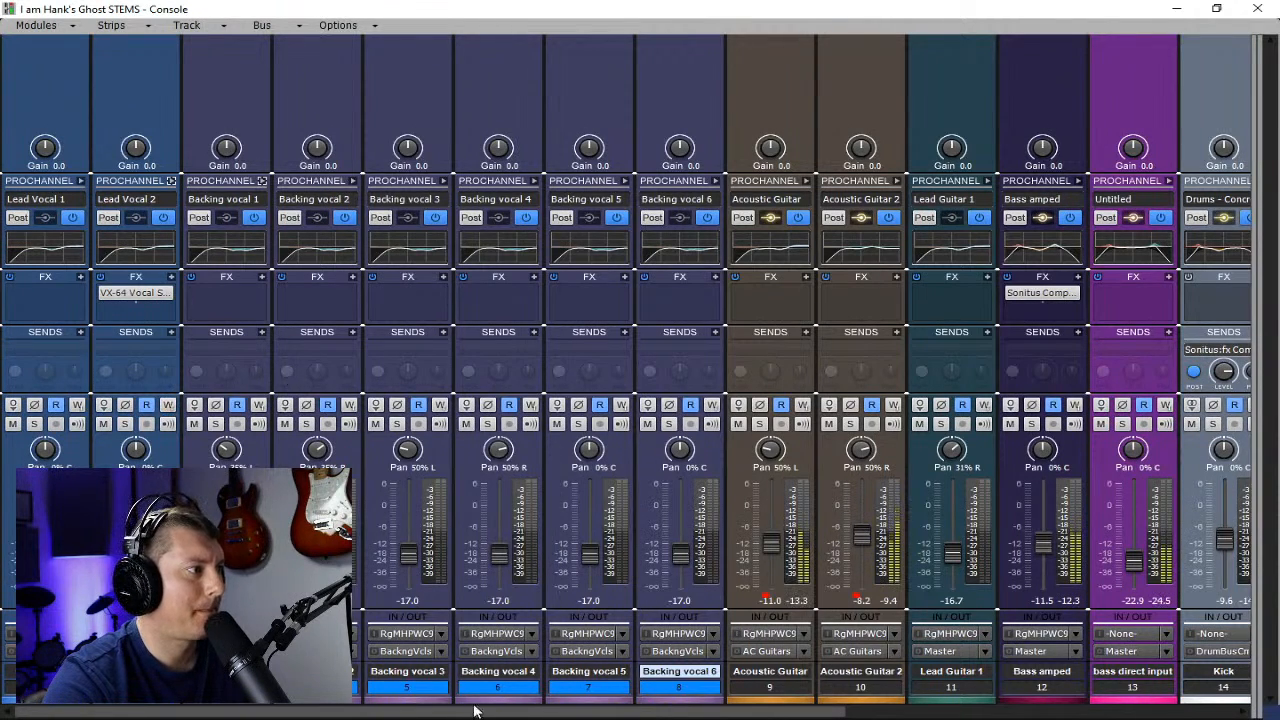
pyautogui.moveTo(498, 716); pyautogui.dragTo(709, 716)
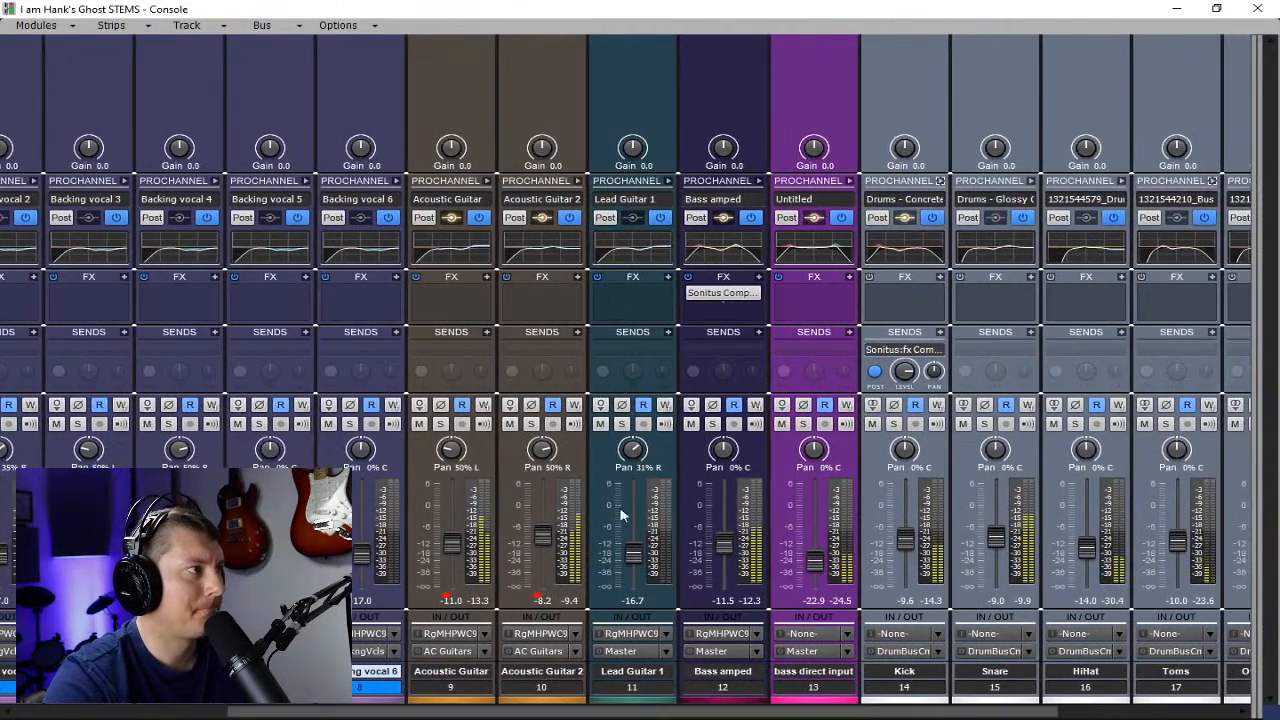
pyautogui.click(488, 332)
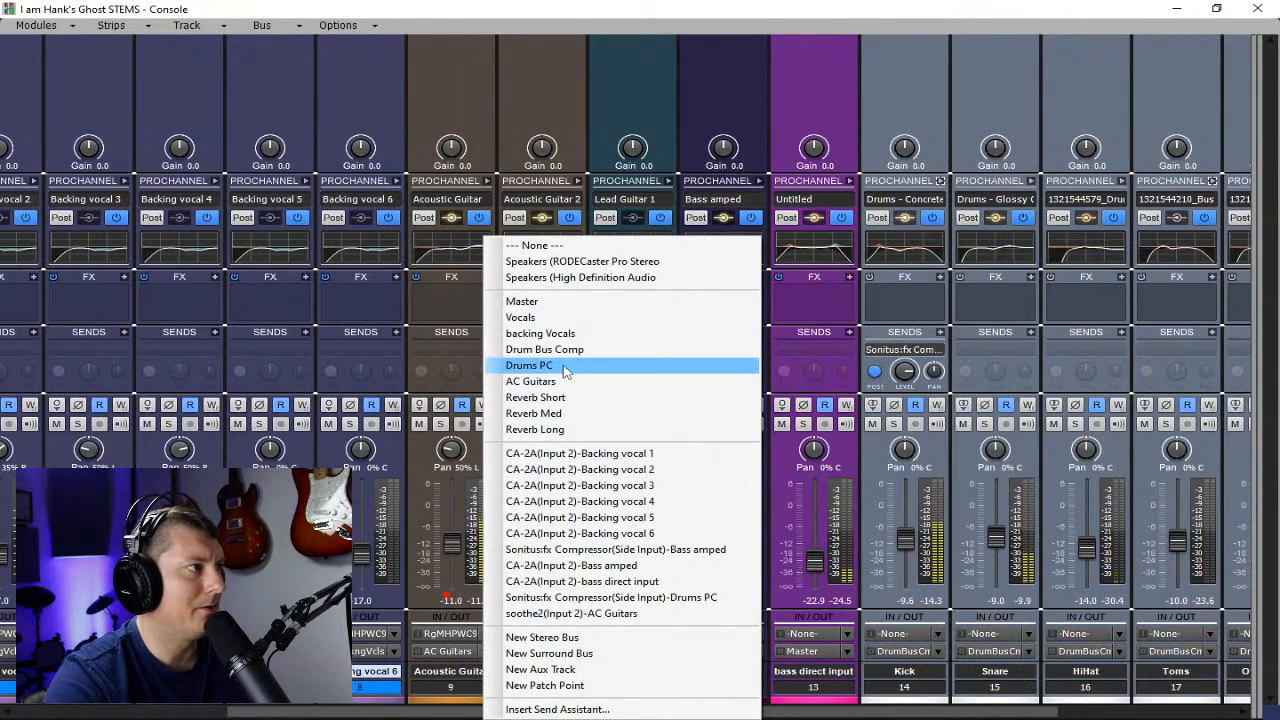
pyautogui.click(560, 398)
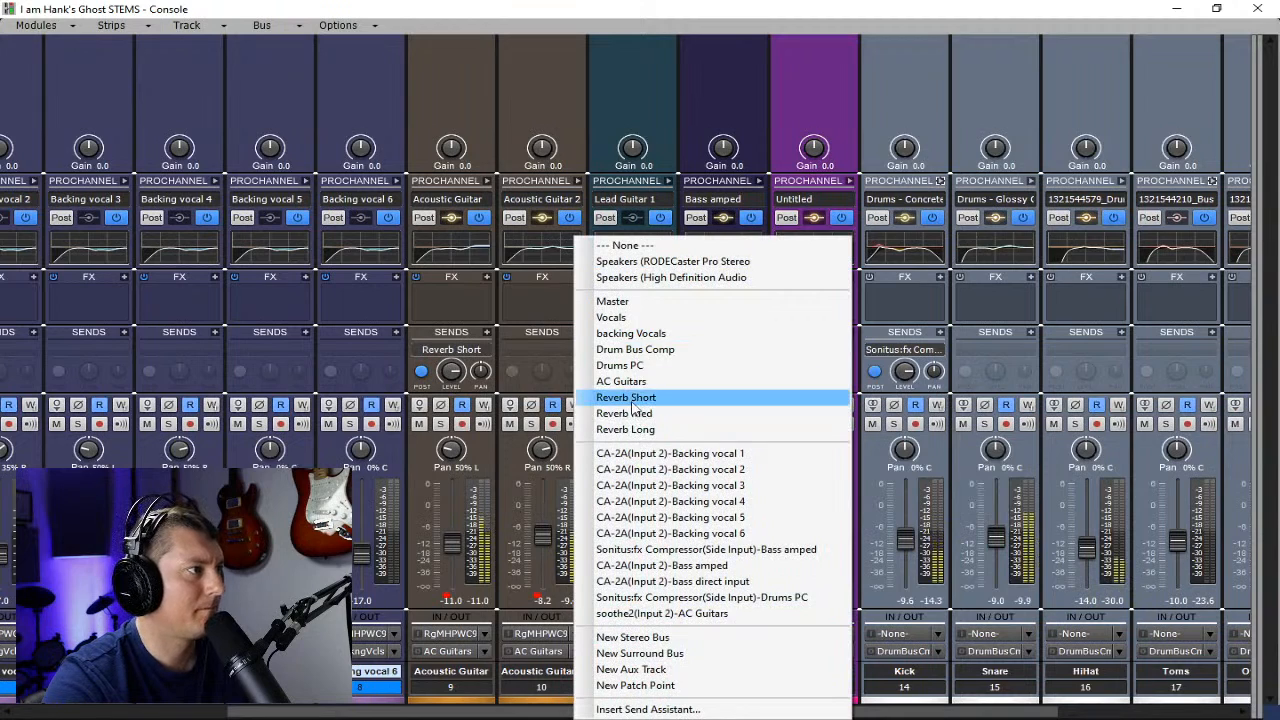
# - Add a Reverb Short send to Acoustic Guitar 2 and lower the Reverb Short send level on both acoustic guitar tracks together
pyautogui.click(610, 397)
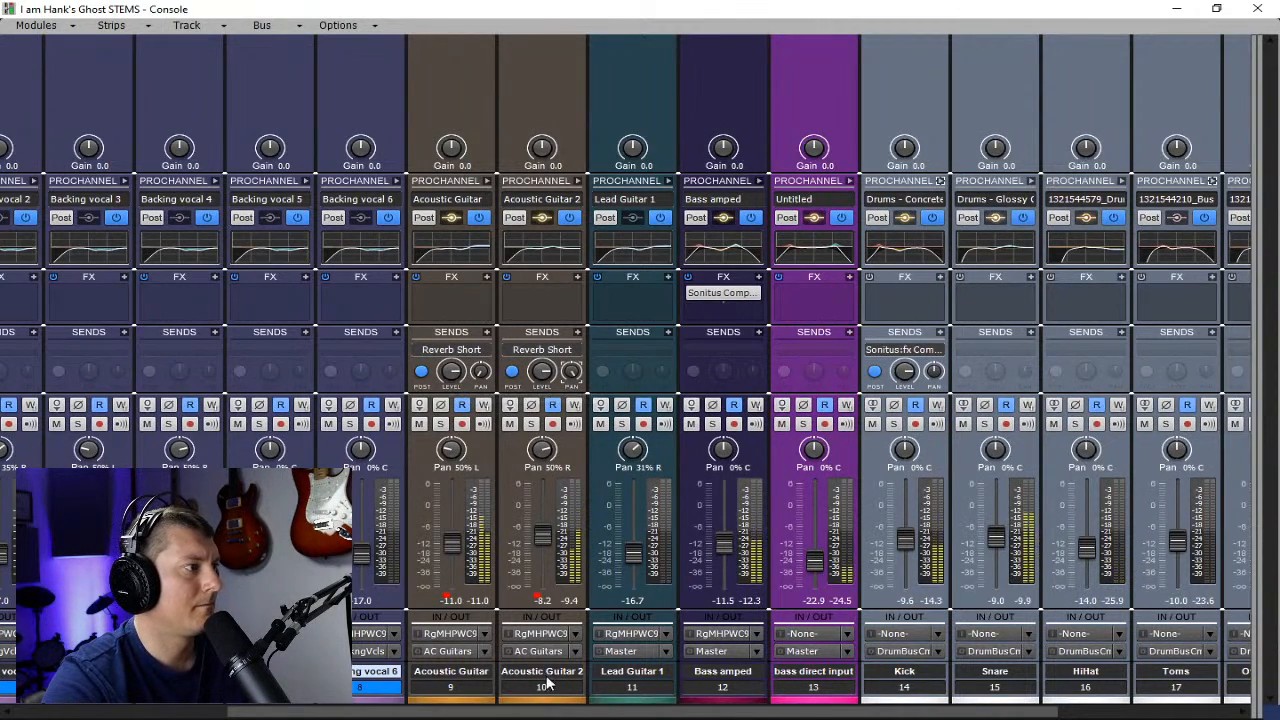
pyautogui.moveTo(548, 687); pyautogui.dragTo(476, 690)
pyautogui.moveTo(447, 373); pyautogui.dragTo(447, 386)
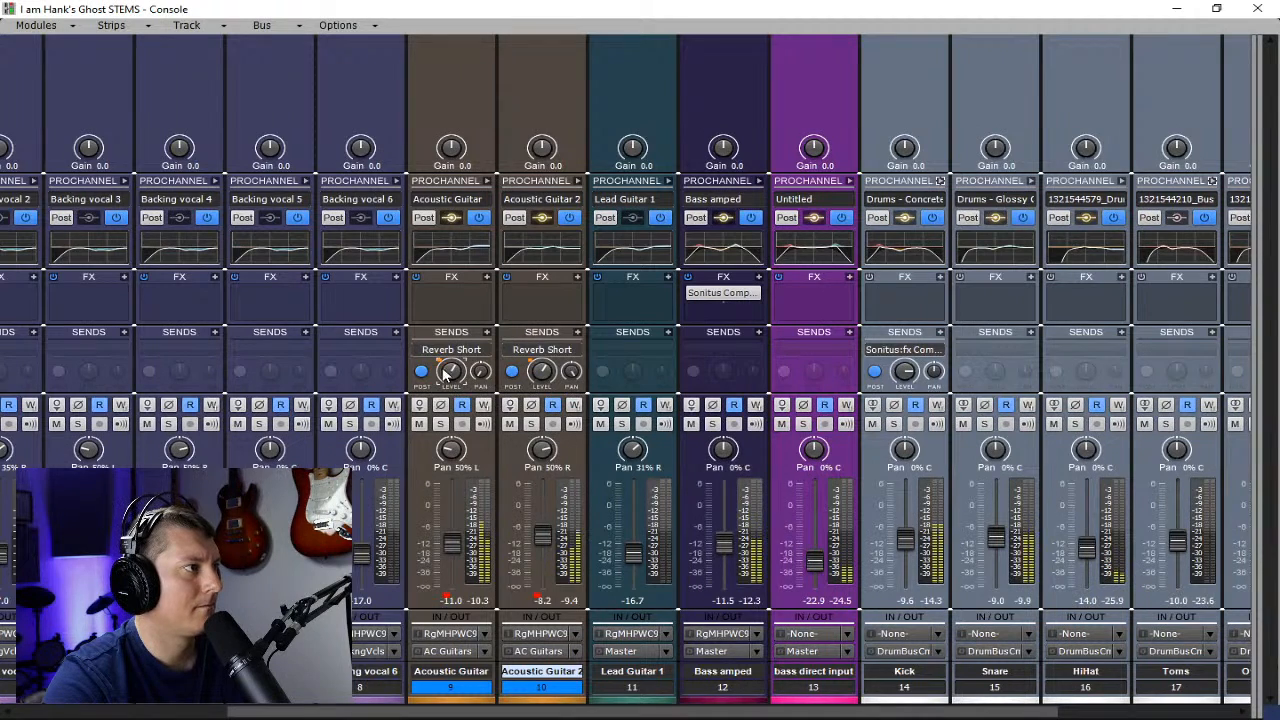
# - Add Reverb Med and Reverb Long sends to both acoustic guitar tracks
pyautogui.click(486, 333)
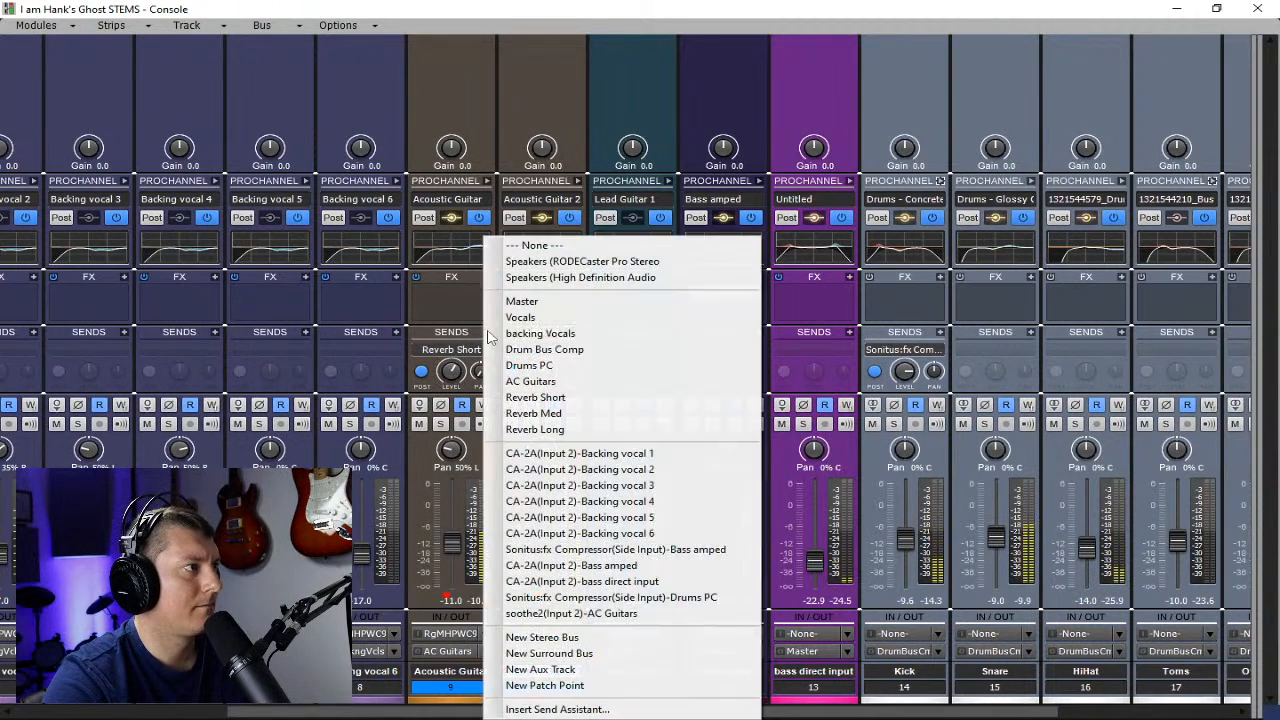
pyautogui.click(533, 413)
pyautogui.click(486, 282)
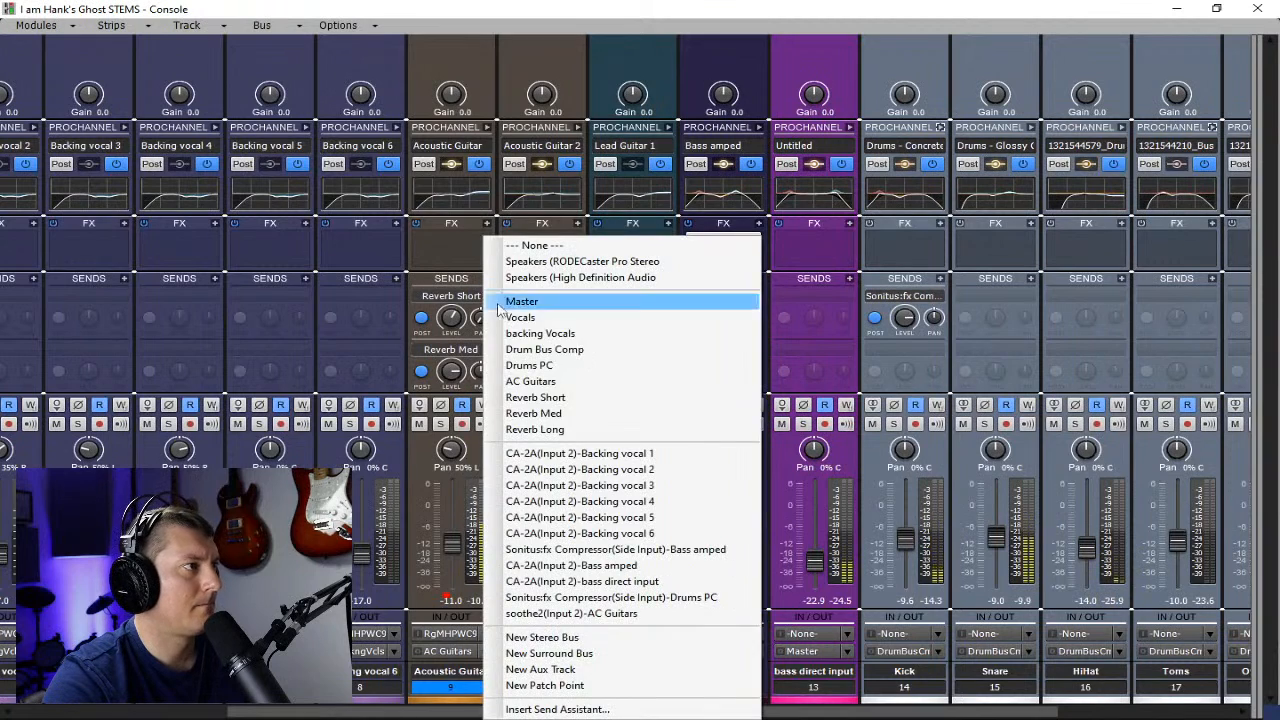
pyautogui.click(530, 431)
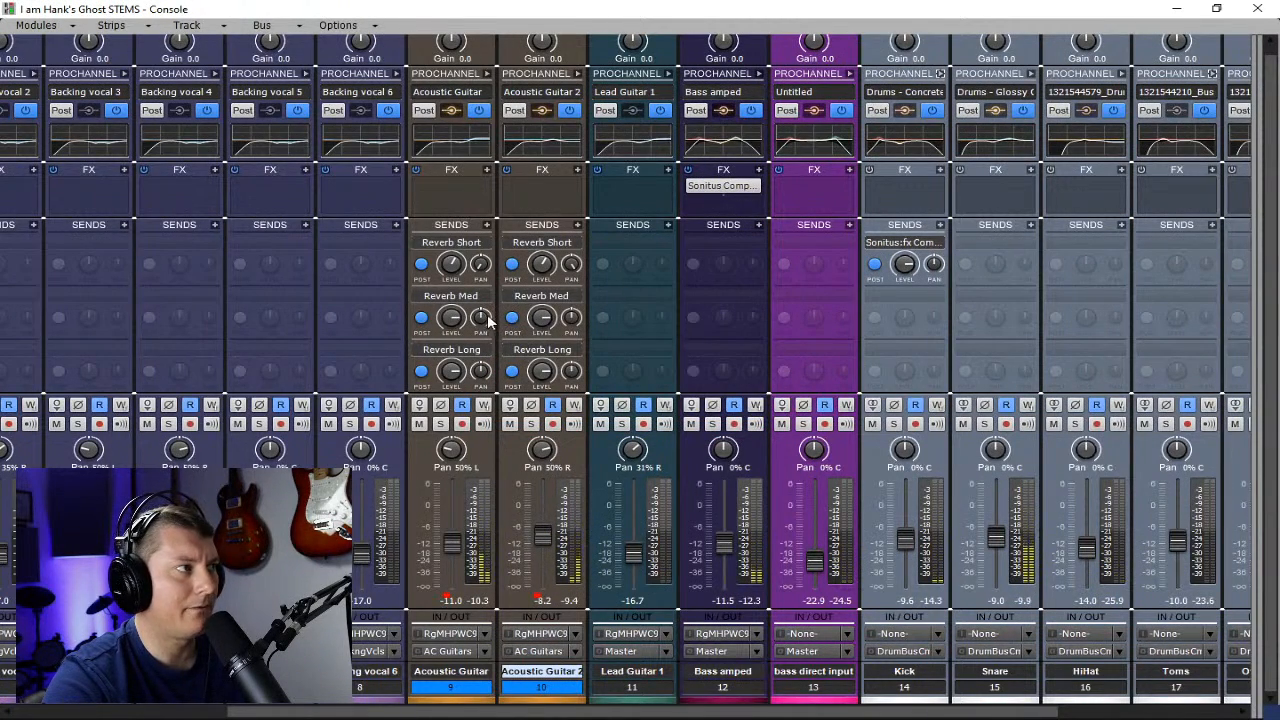
# - Pan the Reverb Med and Reverb Long sends left on Acoustic Guitar, right on Acoustic Guitar 2, and lower their levels, Reverb Med to -6.1
pyautogui.moveTo(480, 317); pyautogui.dragTo(480, 336)
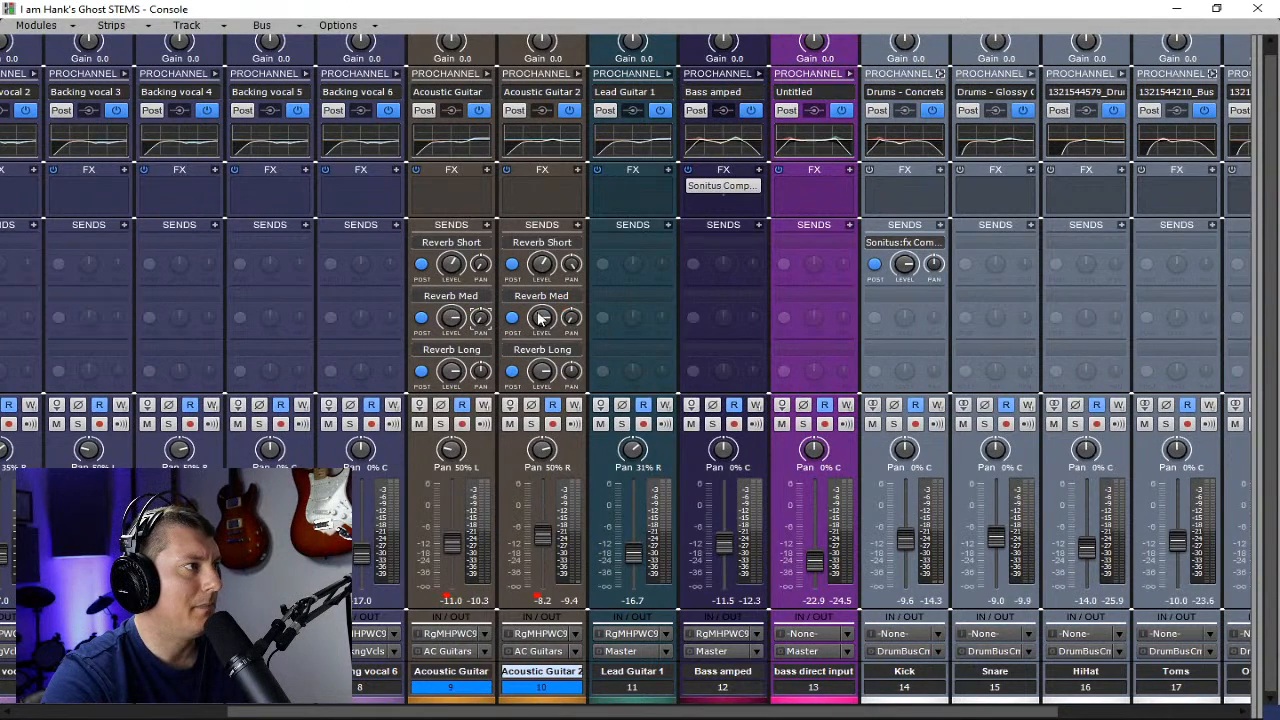
pyautogui.moveTo(568, 321); pyautogui.dragTo(568, 222)
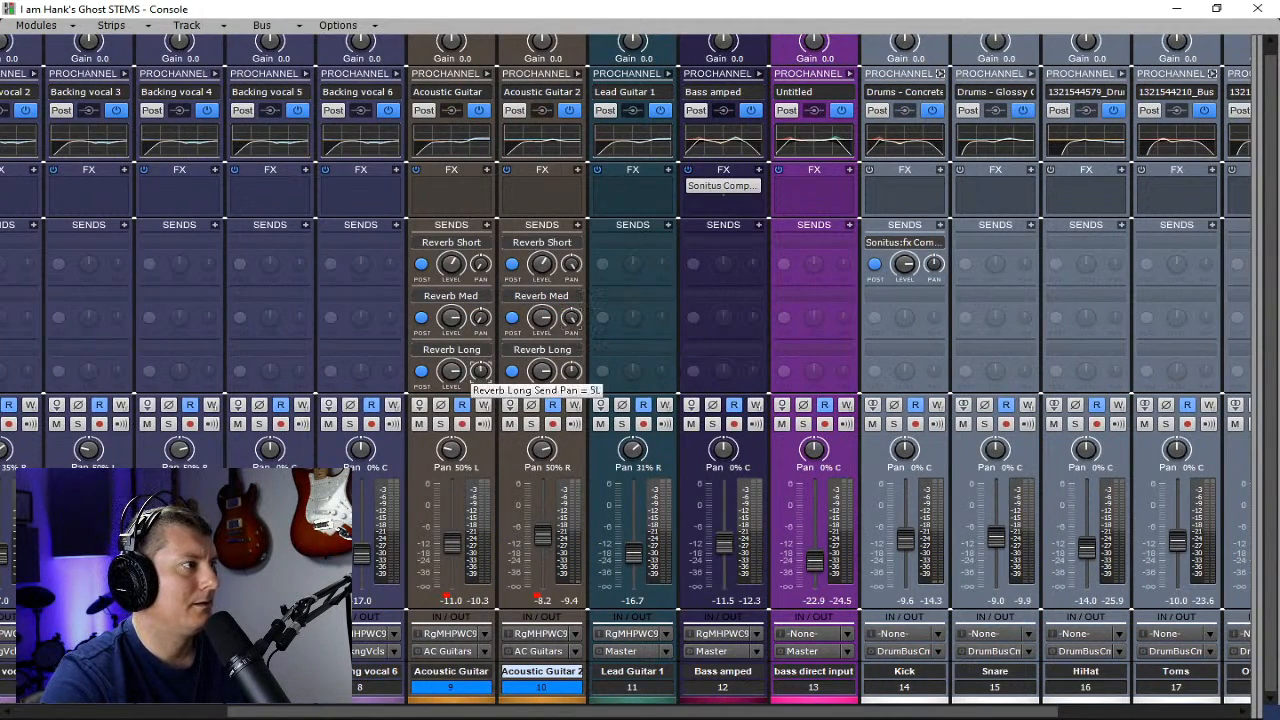
pyautogui.moveTo(480, 373); pyautogui.dragTo(480, 392)
pyautogui.moveTo(572, 374); pyautogui.dragTo(572, 330)
pyautogui.moveTo(455, 322); pyautogui.dragTo(455, 332)
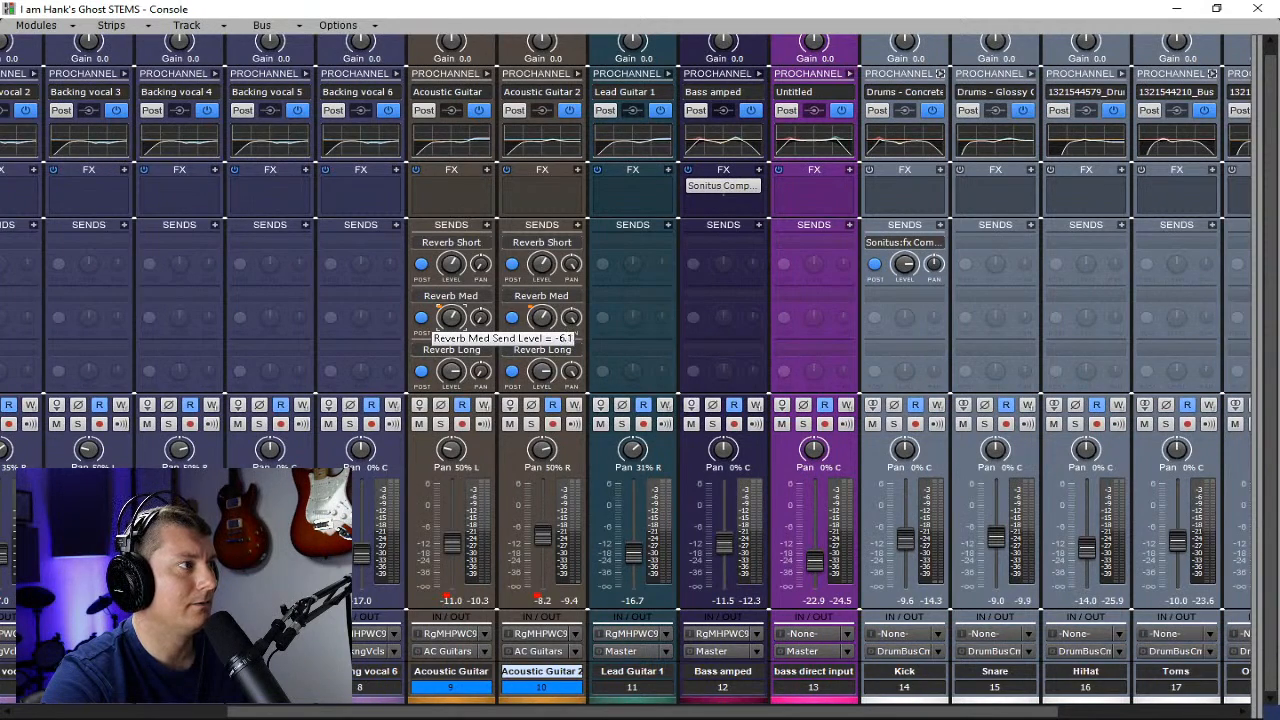
pyautogui.moveTo(452, 372); pyautogui.dragTo(452, 390)
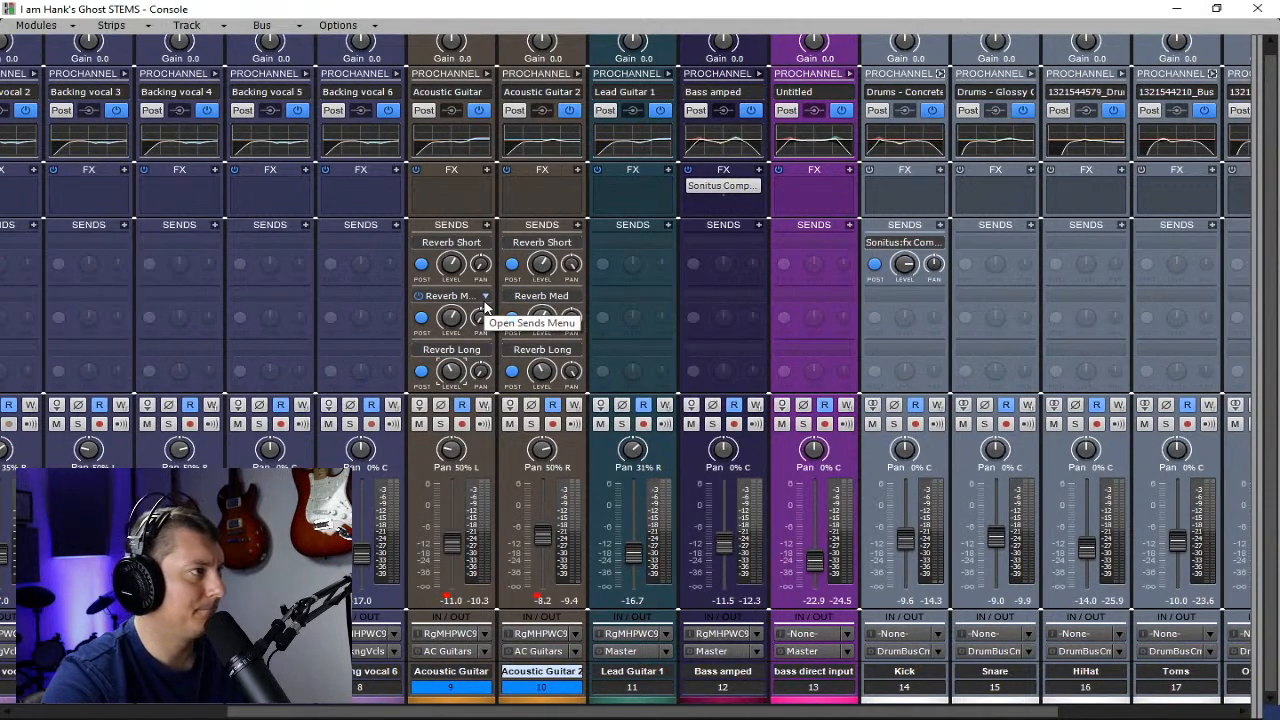
# - Move playback to just before the Lead Vocal 2 clip in the track view and return to the console
pyautogui.click(1176, 8)
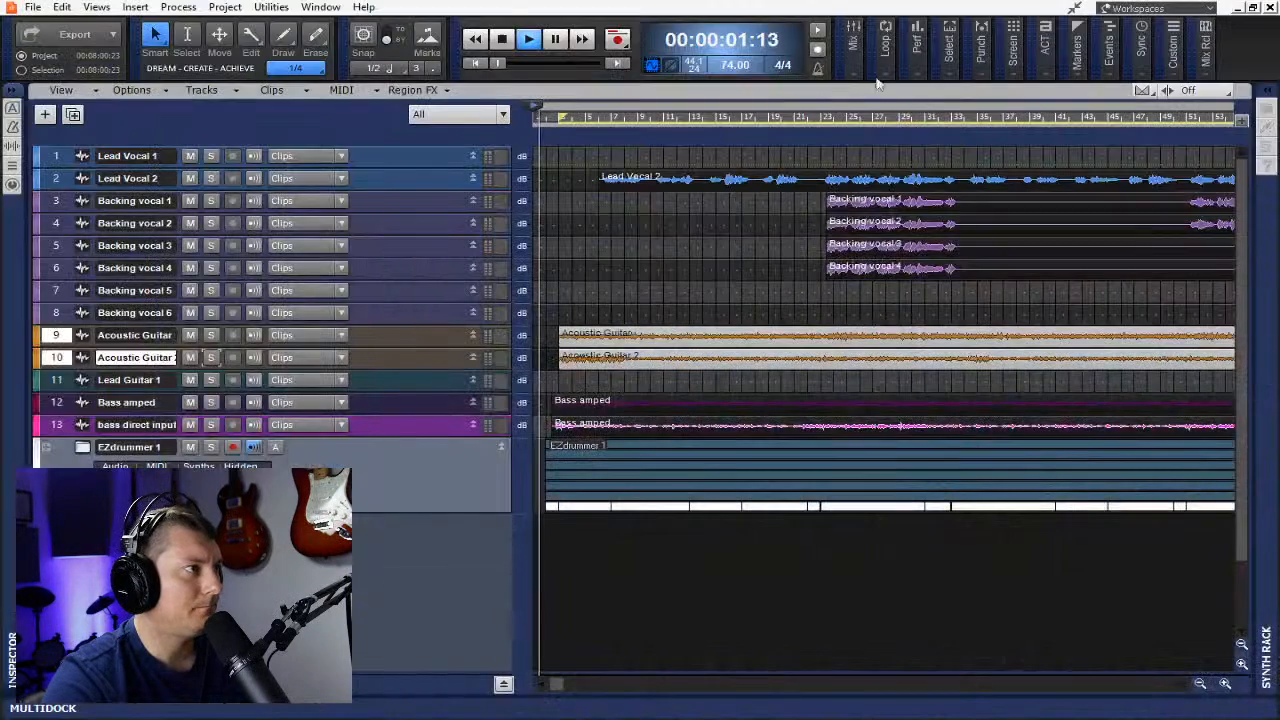
pyautogui.click(585, 108)
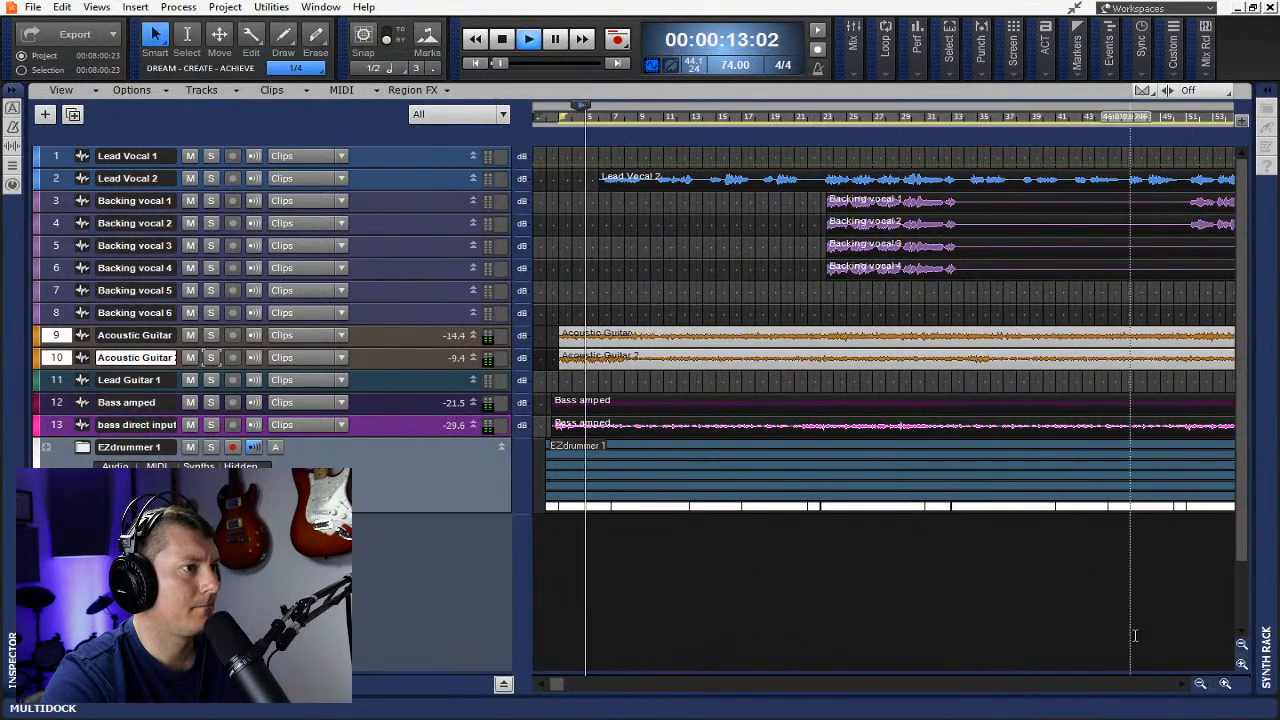
pyautogui.hotkey('alt', '2')
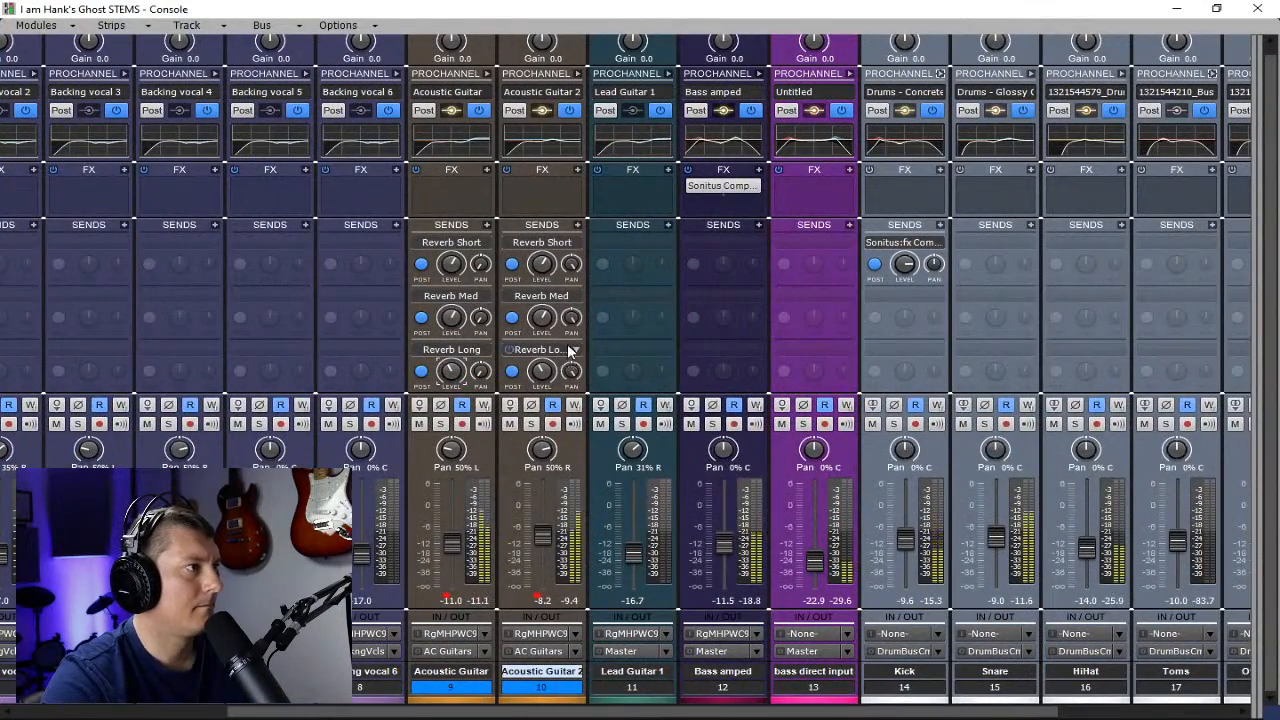
# - Rebalance the acoustic guitars' Reverb Med and Reverb Long send levels and lower the tracks to -13.3 dB and -9.4 dB
pyautogui.moveTo(451, 318)
pyautogui.moveTo(451, 318); pyautogui.dragTo(451, 338)
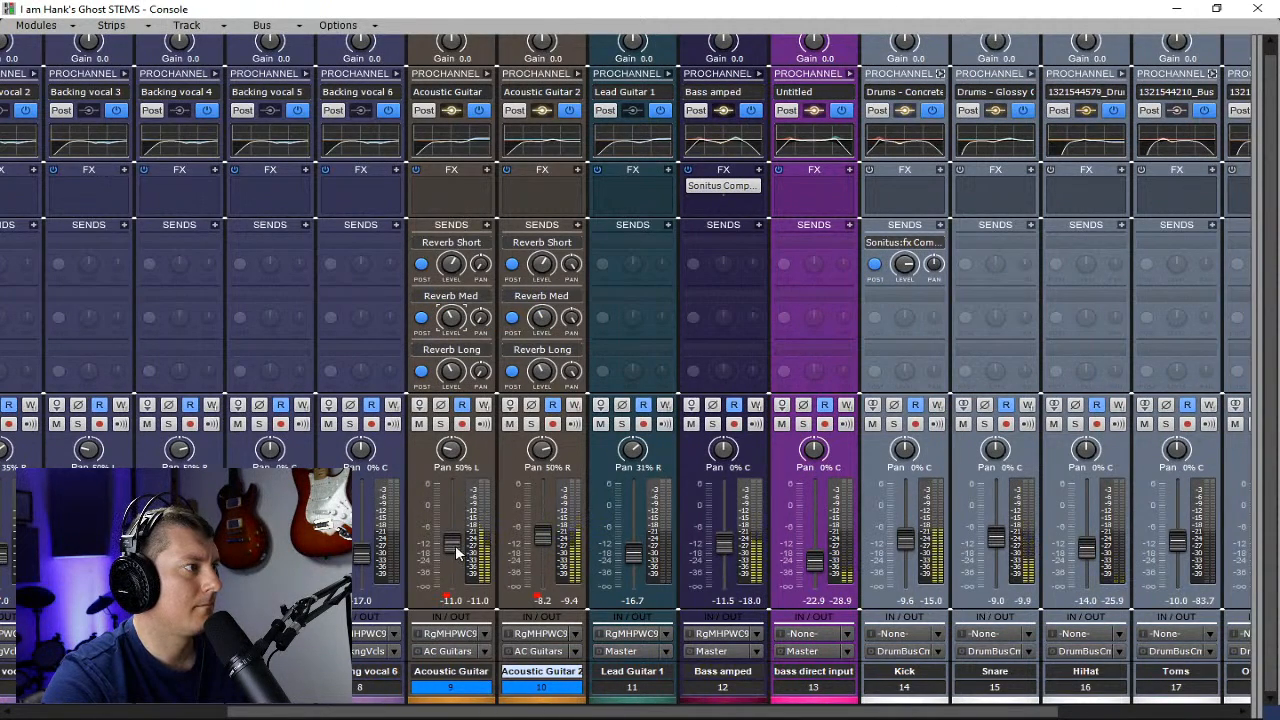
pyautogui.moveTo(455, 545); pyautogui.dragTo(470, 535)
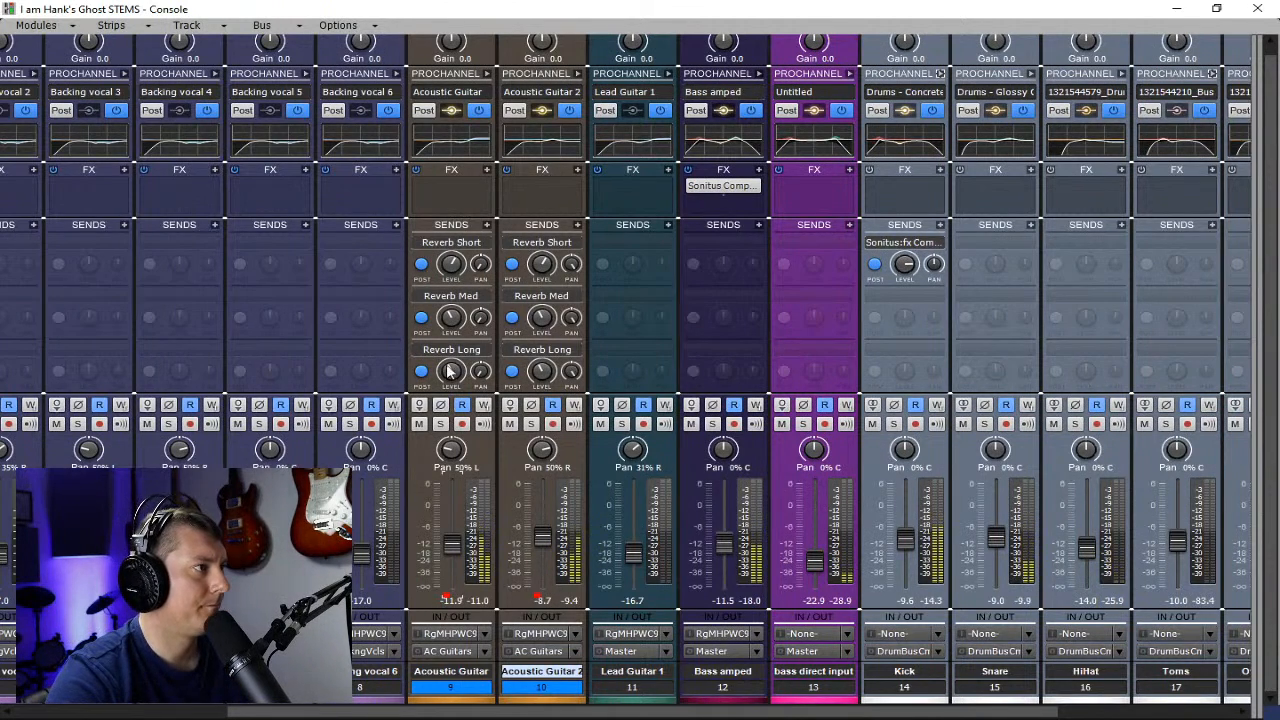
pyautogui.moveTo(450, 374)
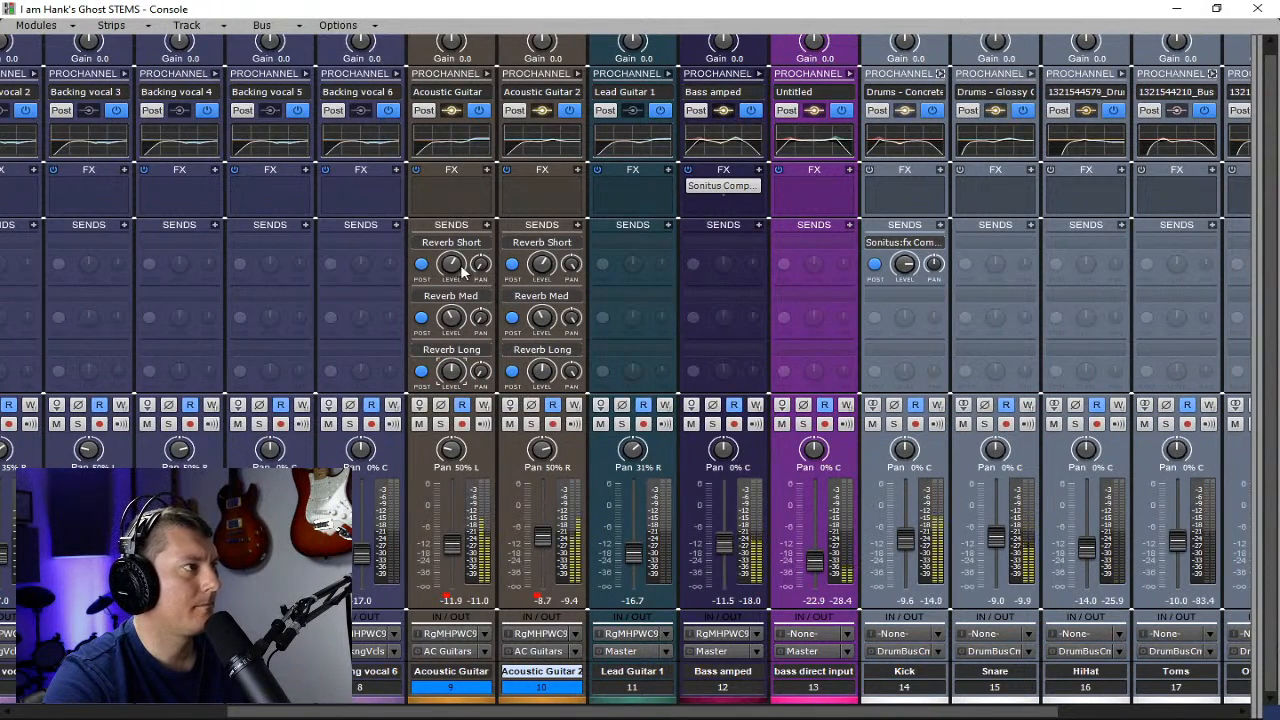
pyautogui.moveTo(455, 267)
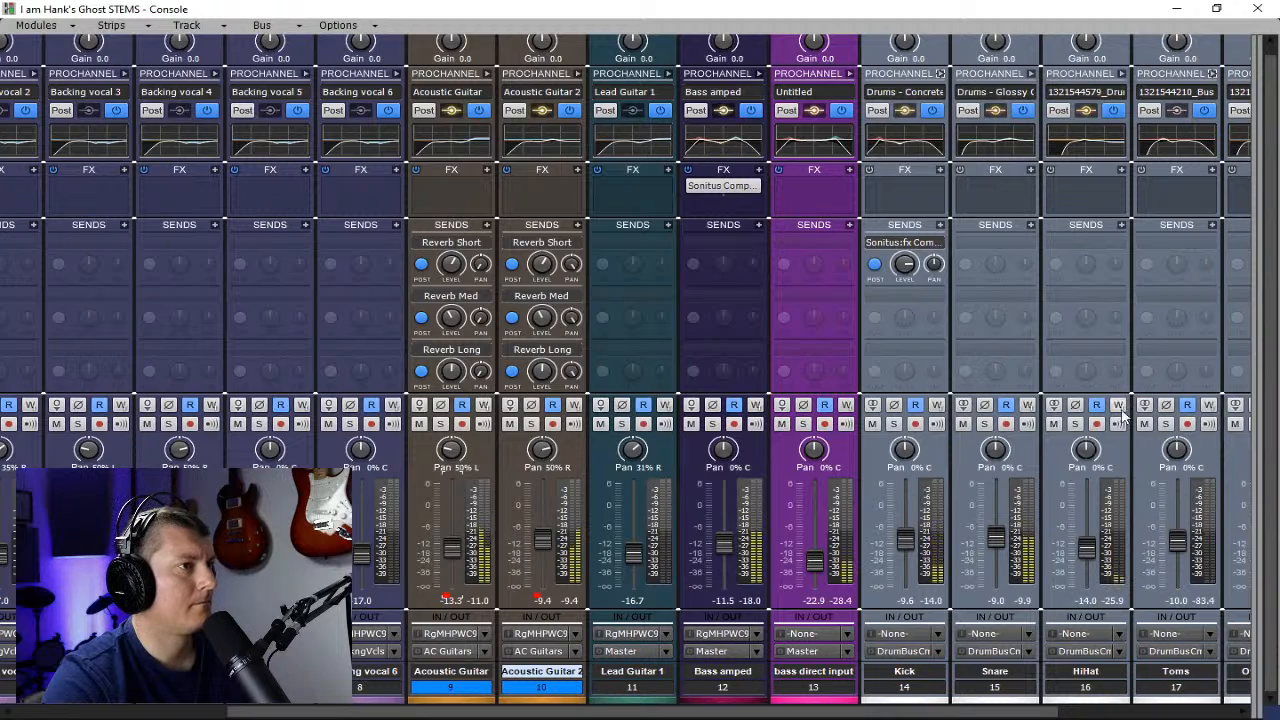
# - Add one Reverb Short, one Reverb Med and two Reverb Long sends to the Lead Vocal 2 track
pyautogui.moveTo(1252, 391); pyautogui.dragTo(1095, 477)
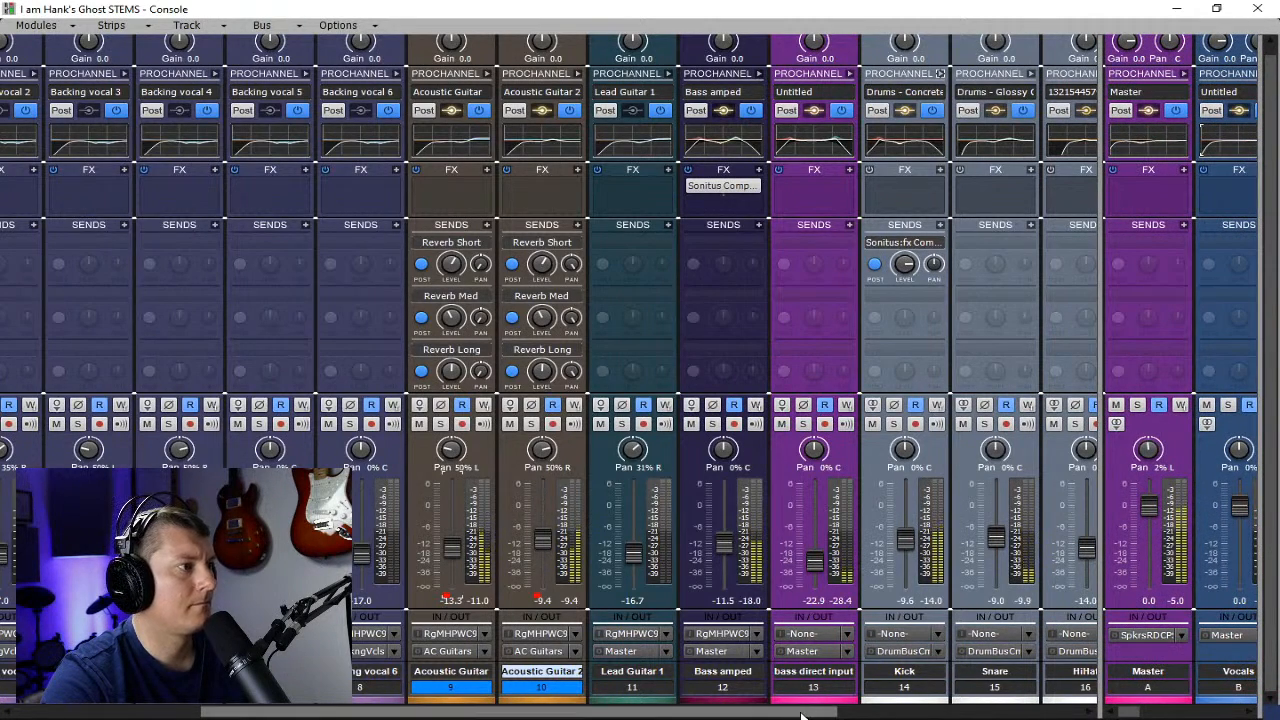
pyautogui.moveTo(520, 711); pyautogui.dragTo(330, 711)
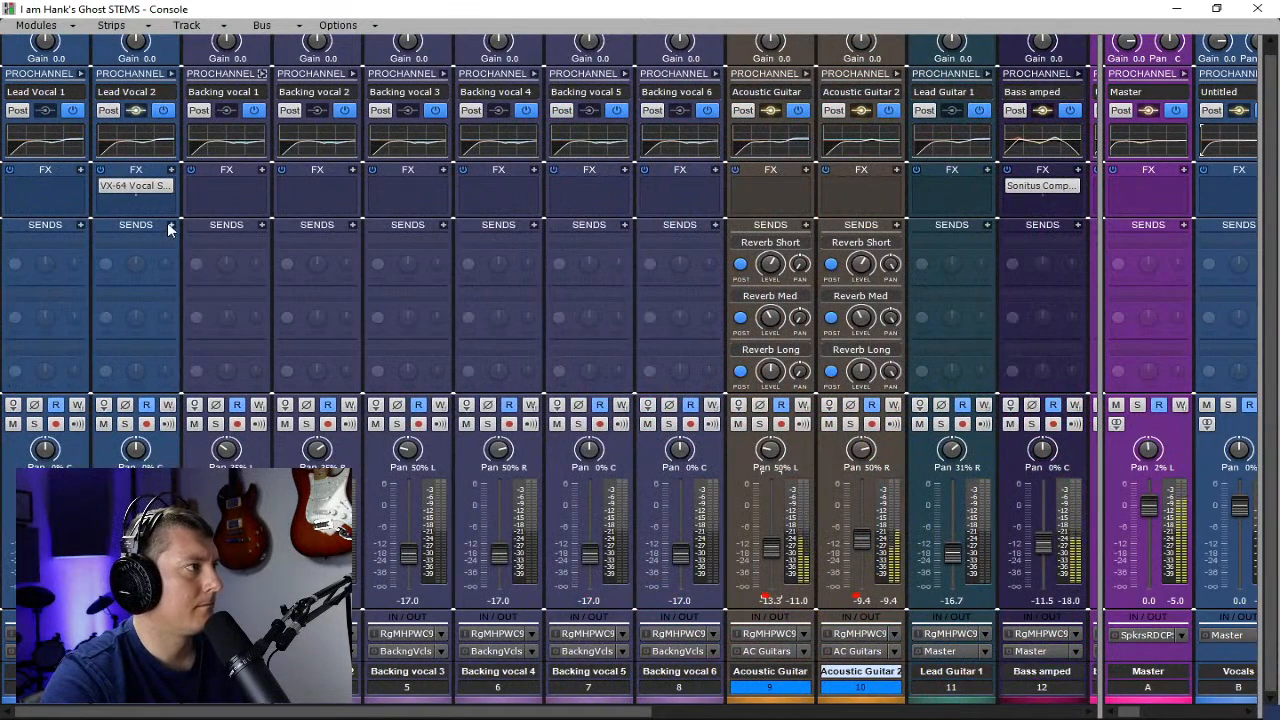
pyautogui.click(171, 225)
pyautogui.click(220, 391)
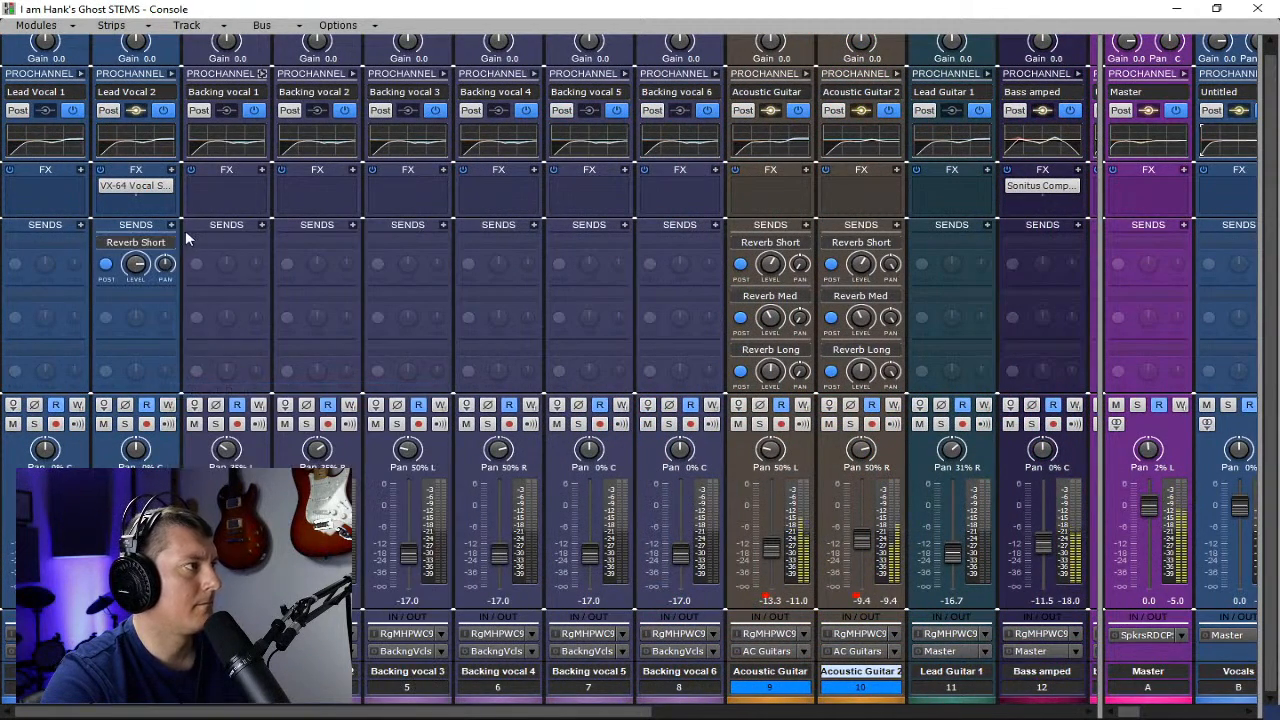
pyautogui.click(173, 227)
pyautogui.click(238, 407)
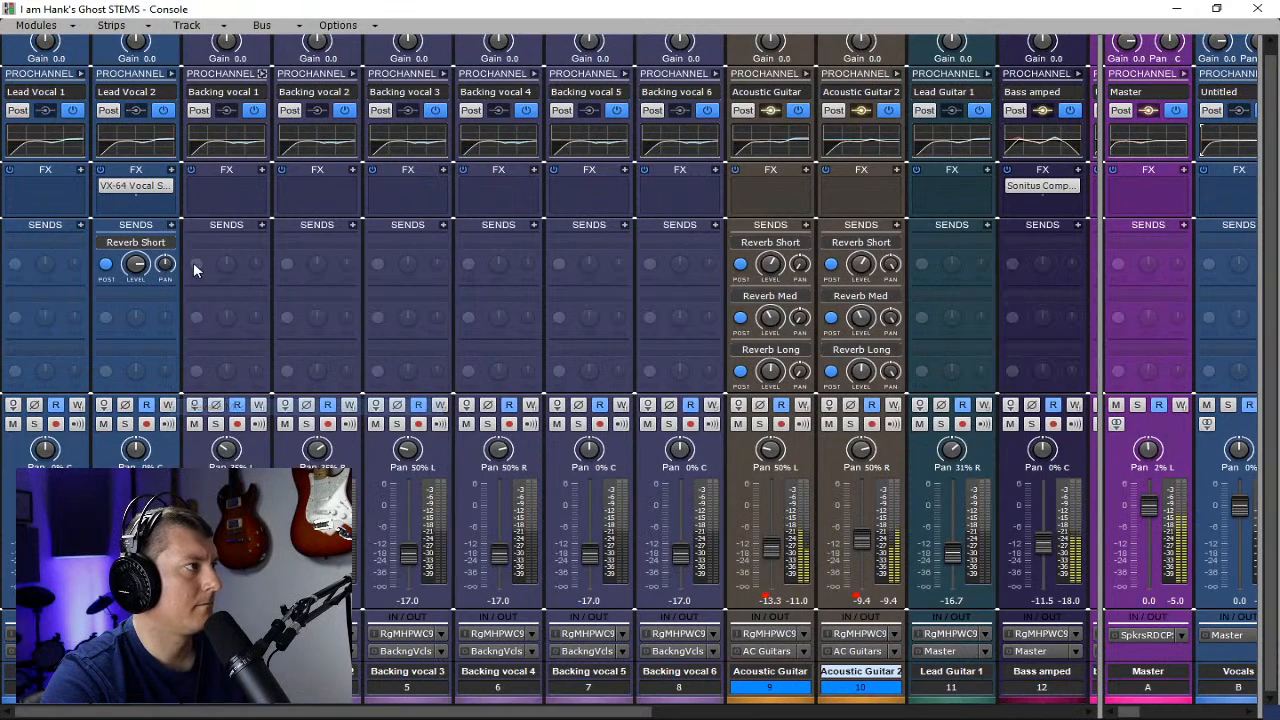
pyautogui.click(171, 226)
pyautogui.click(232, 424)
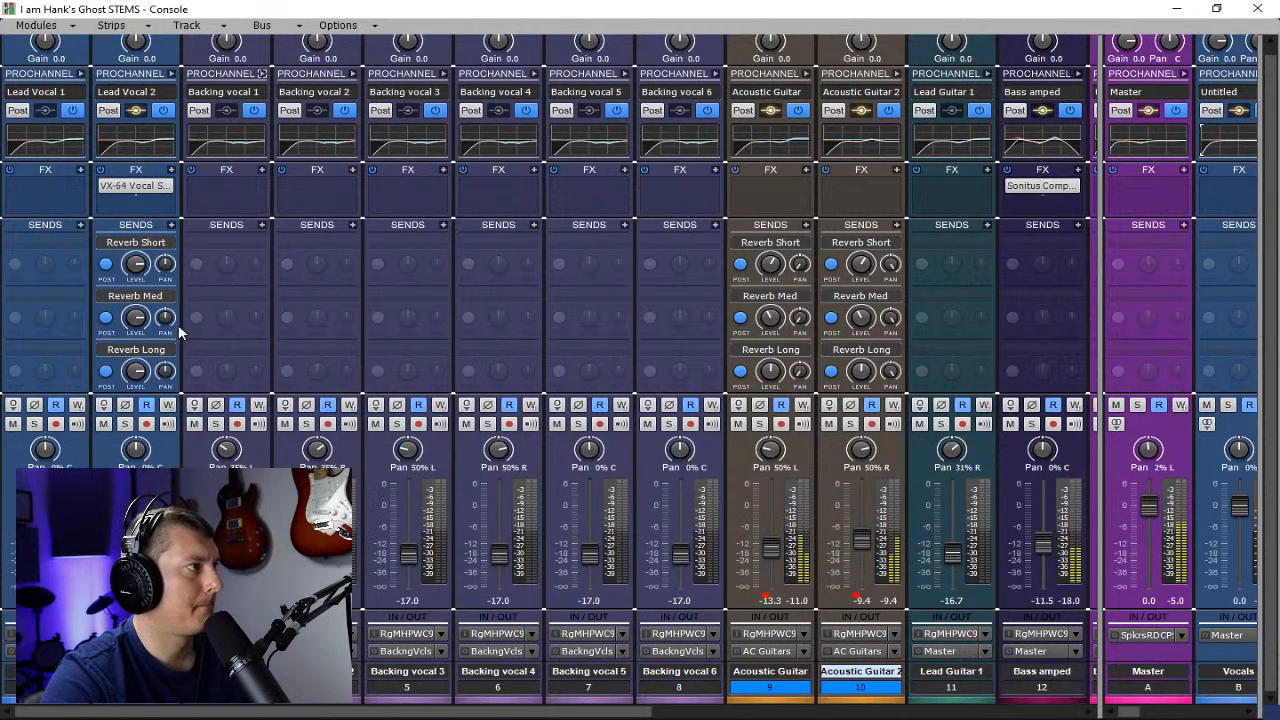
pyautogui.click(171, 225)
pyautogui.click(232, 424)
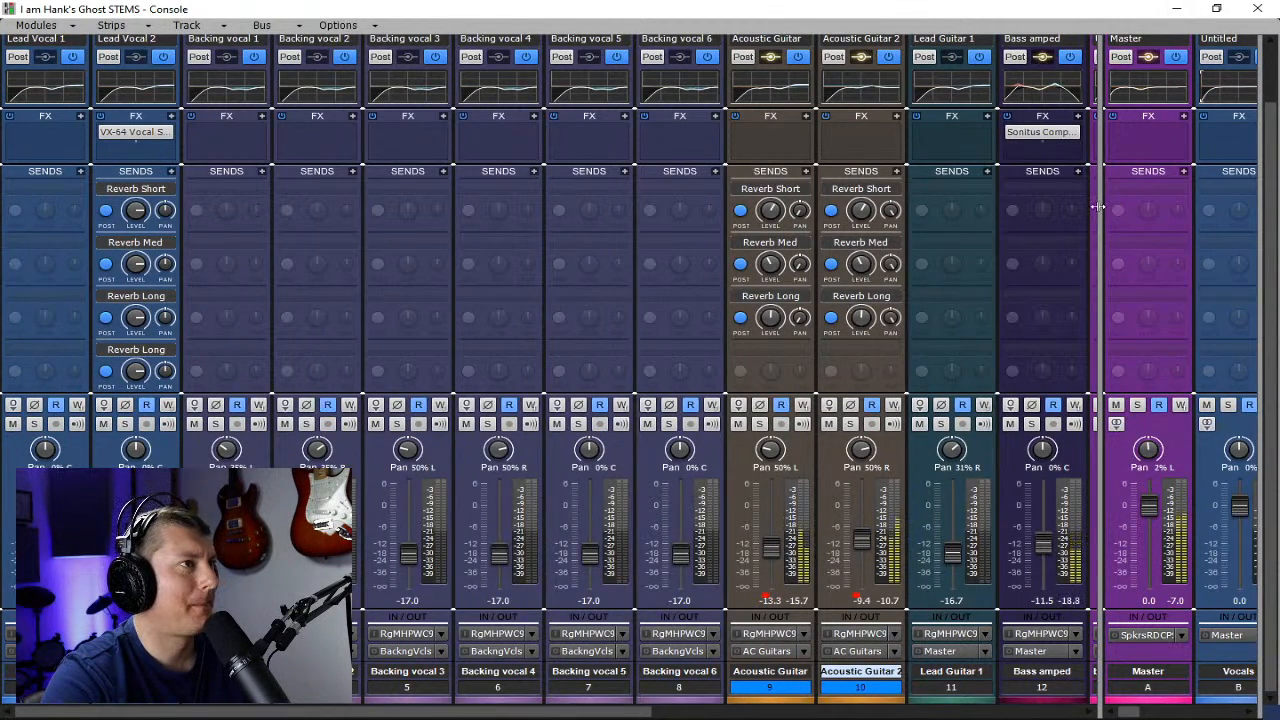
# - Lower Lead Vocal 2's Reverb Short send level to -4.4 and its Reverb Med send level to about -6.1
pyautogui.moveTo(1092, 207); pyautogui.dragTo(1074, 207)
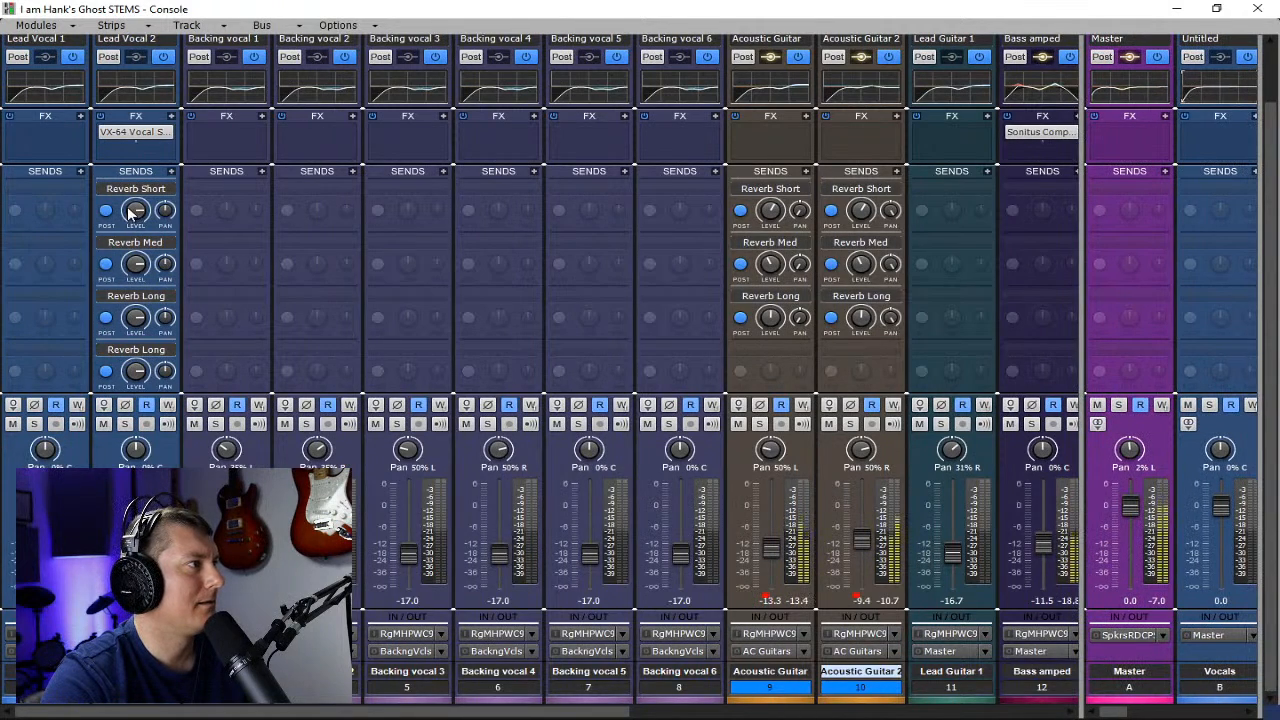
pyautogui.moveTo(129, 209); pyautogui.dragTo(129, 222)
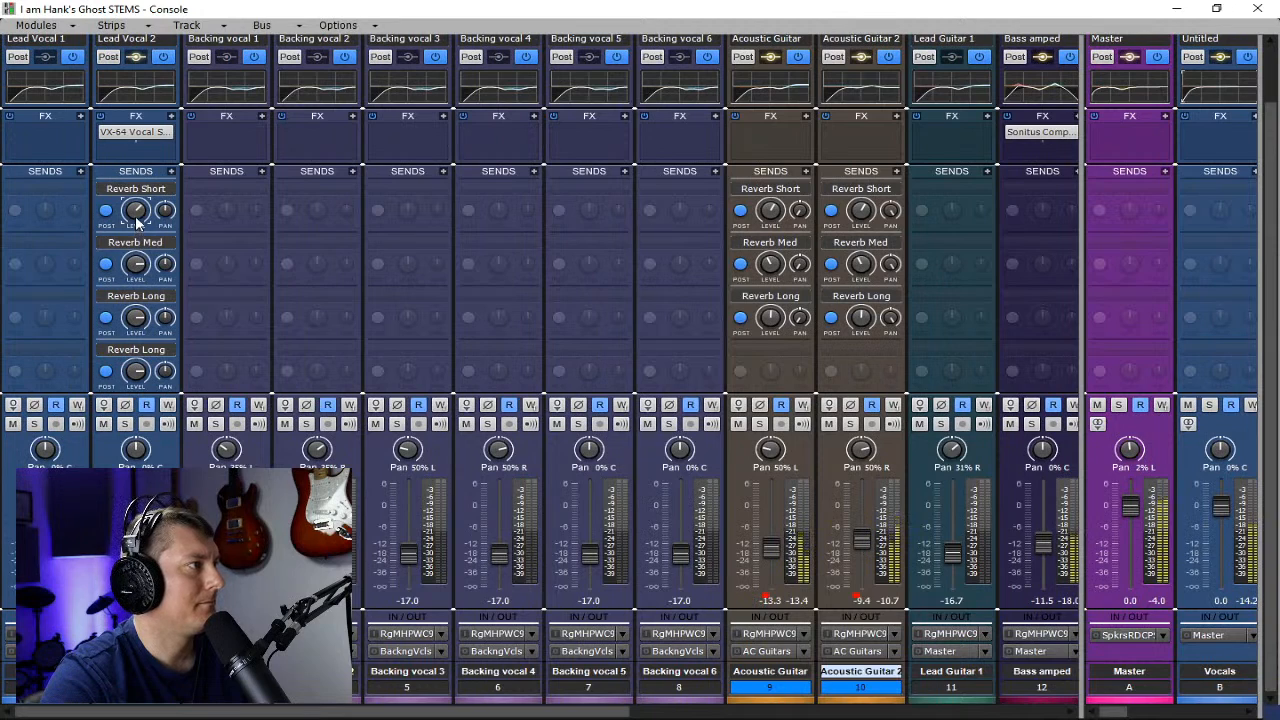
pyautogui.moveTo(137, 212)
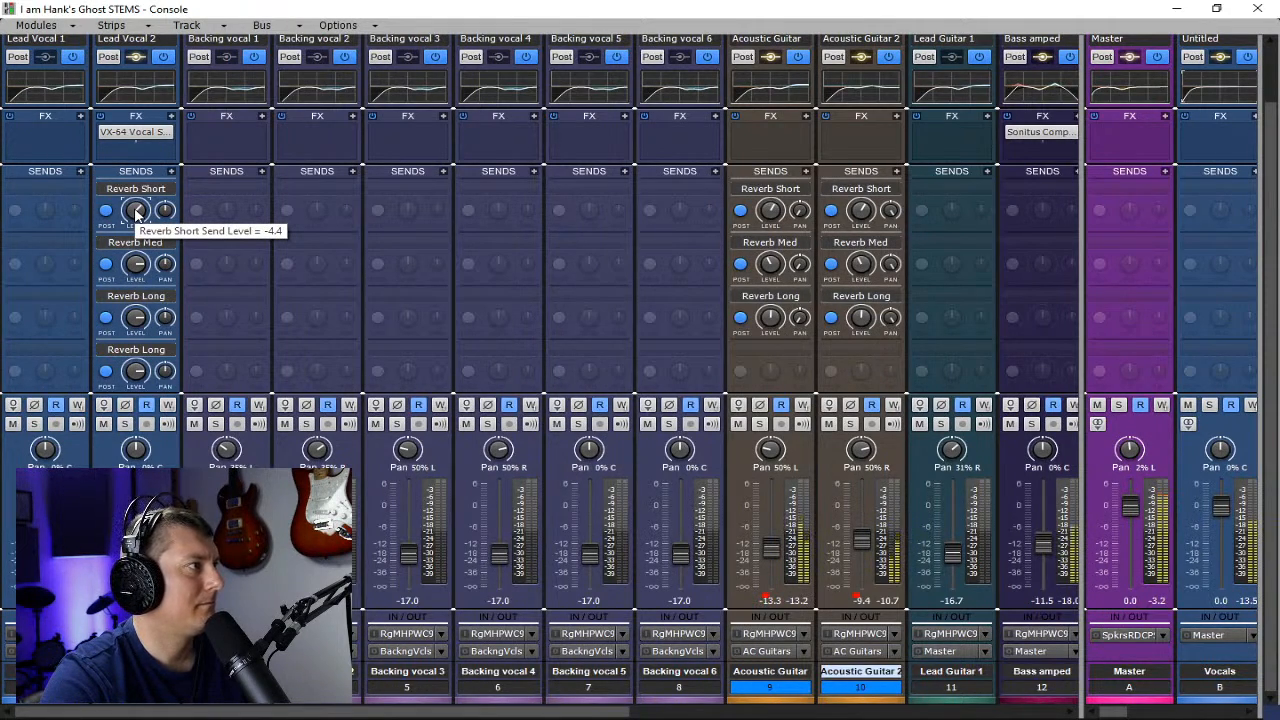
pyautogui.moveTo(122, 266)
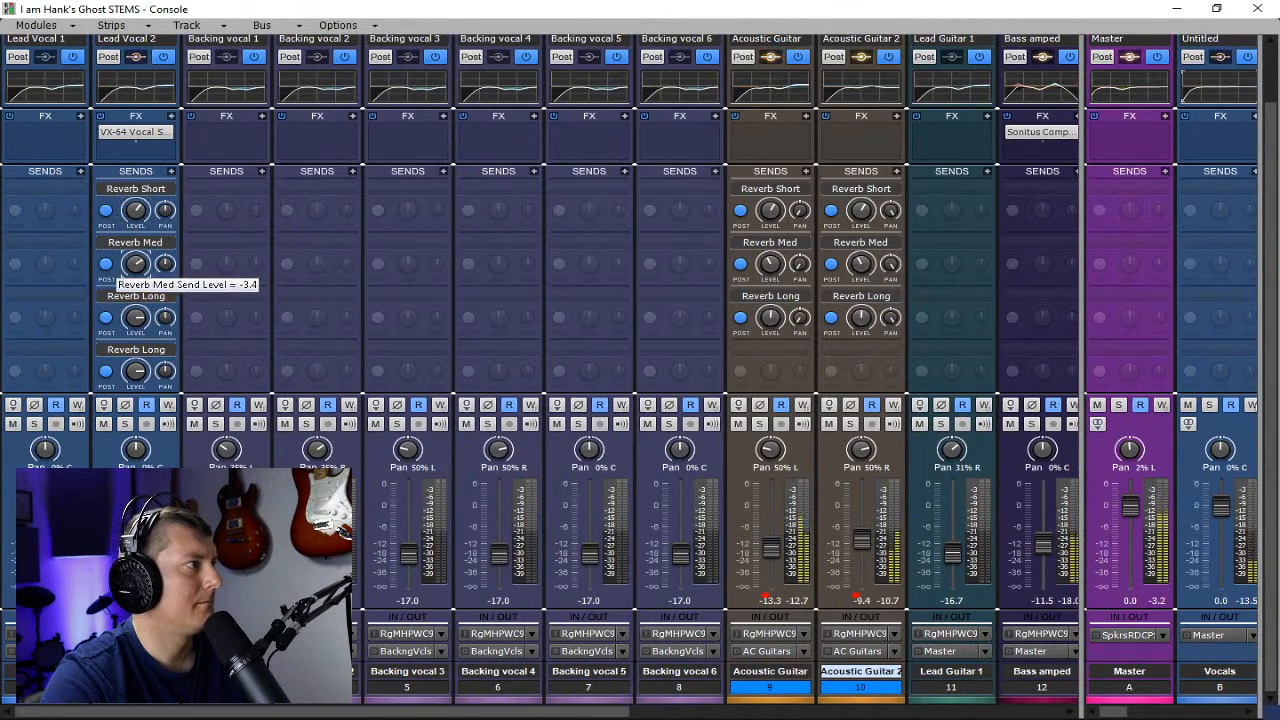
pyautogui.moveTo(132, 266); pyautogui.dragTo(132, 271)
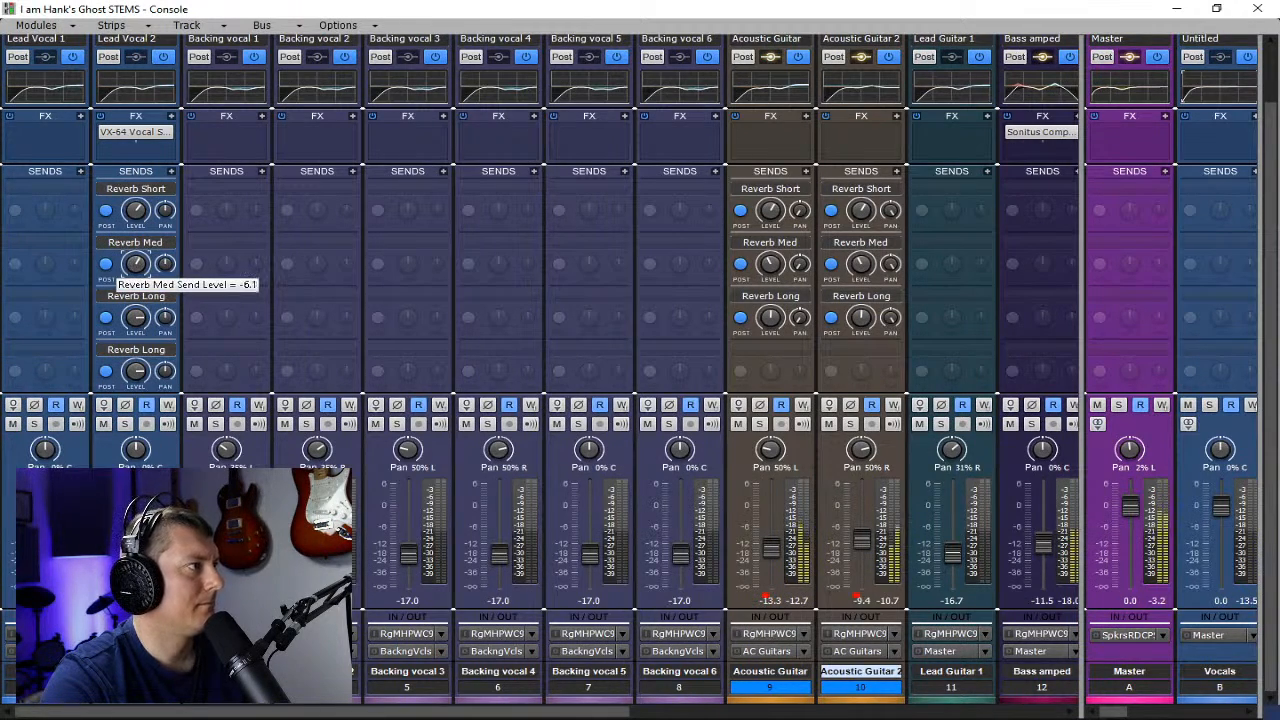
pyautogui.moveTo(132, 271); pyautogui.dragTo(132, 272)
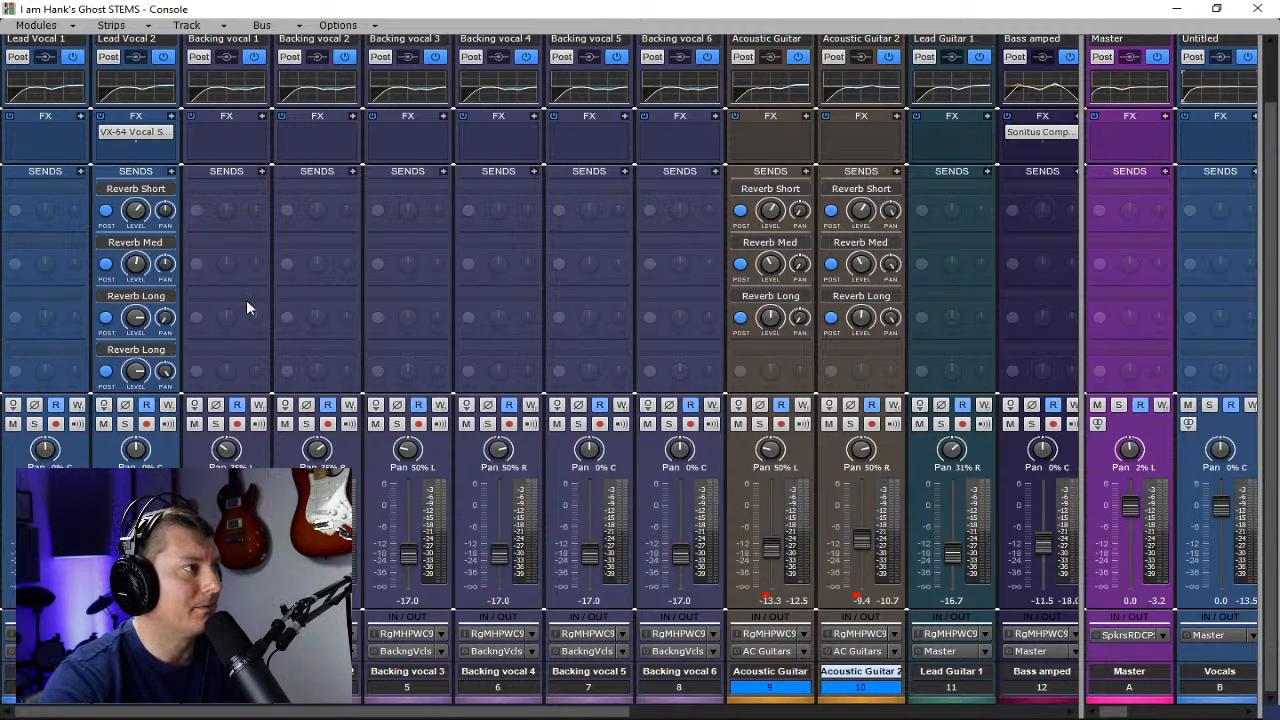
# - Play the song and add Reverb Short, Reverb Med and Reverb Long sends to the Drum Bus Comp bus
pyautogui.press('space')
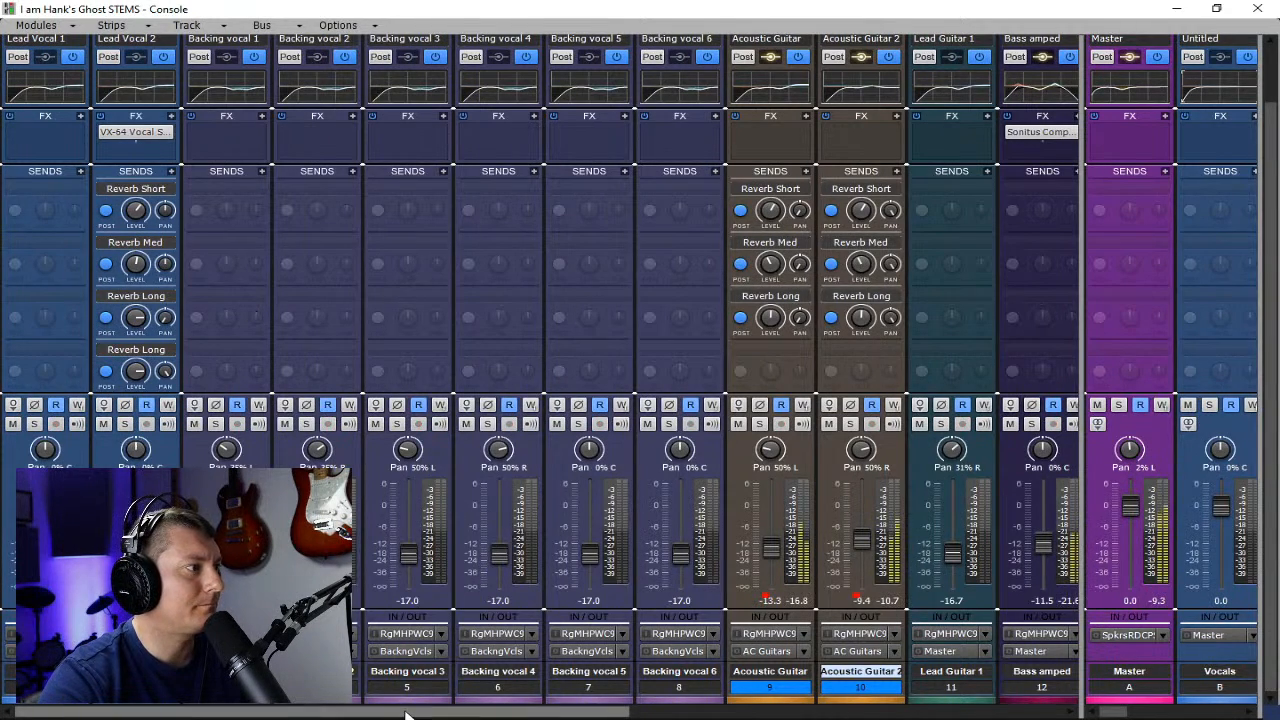
pyautogui.moveTo(406, 714); pyautogui.dragTo(782, 712)
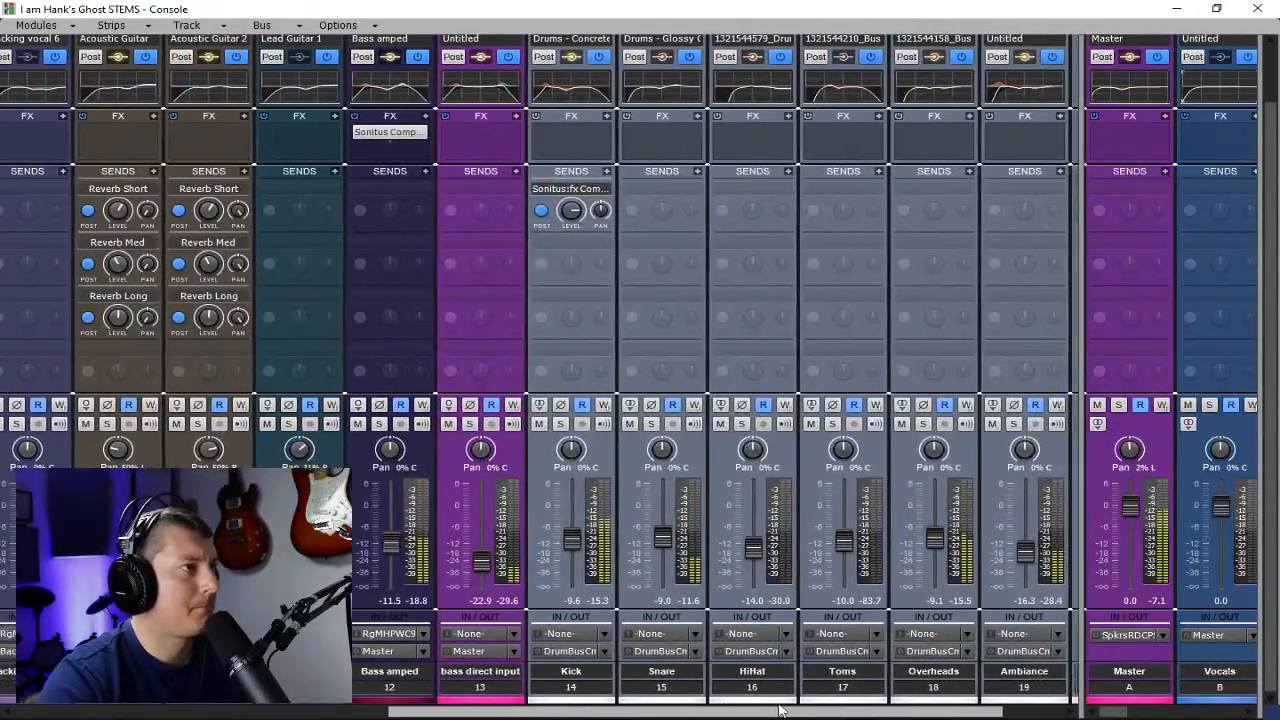
pyautogui.moveTo(1077, 309); pyautogui.dragTo(477, 352)
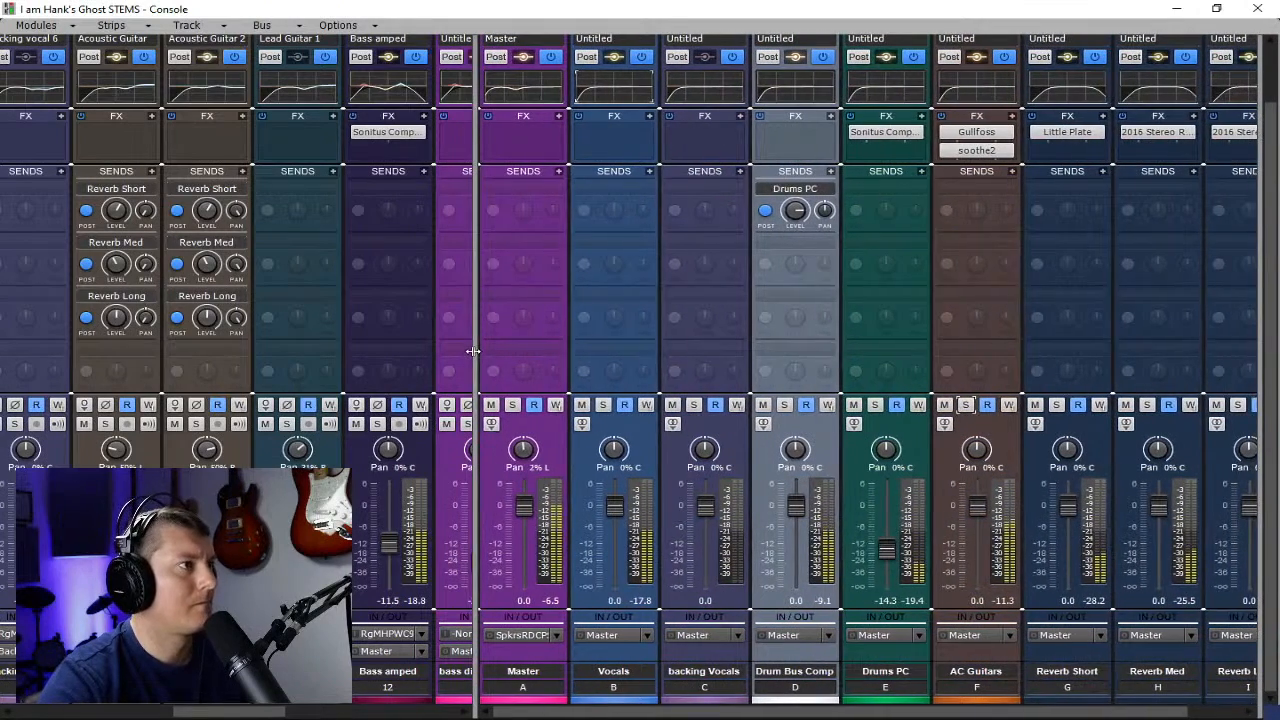
pyautogui.click(830, 189)
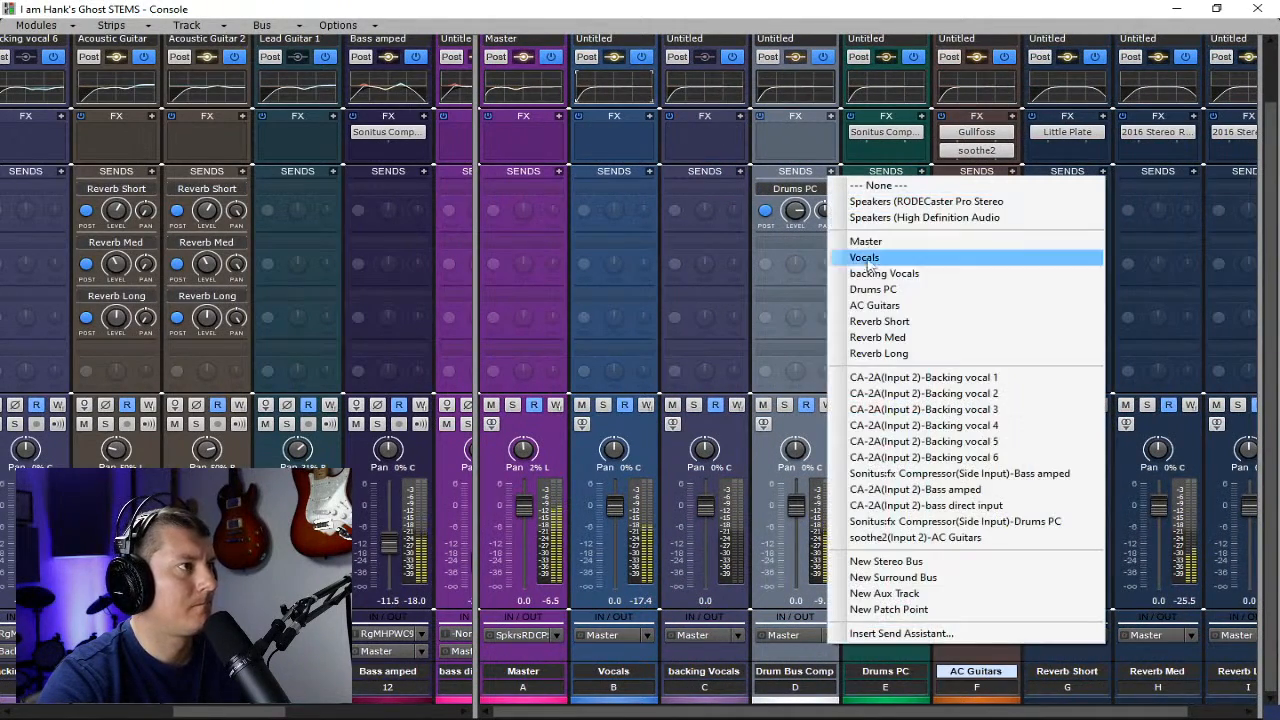
pyautogui.click(899, 322)
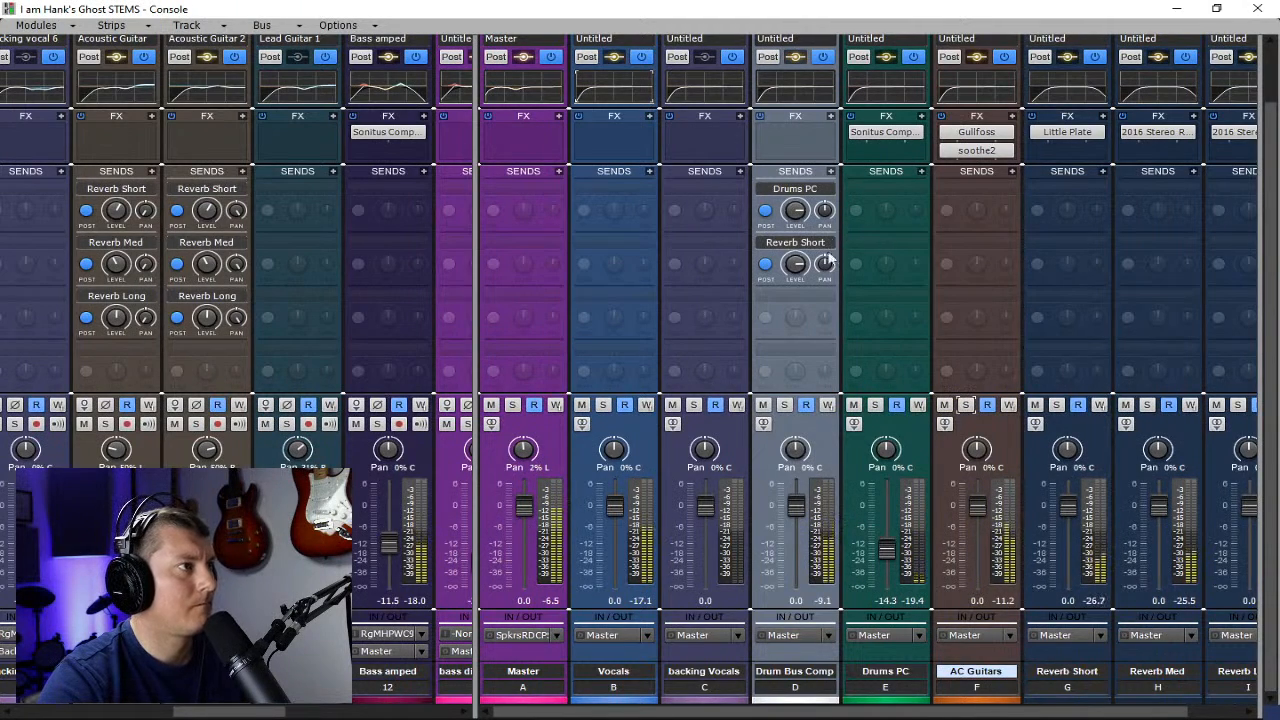
pyautogui.click(830, 173)
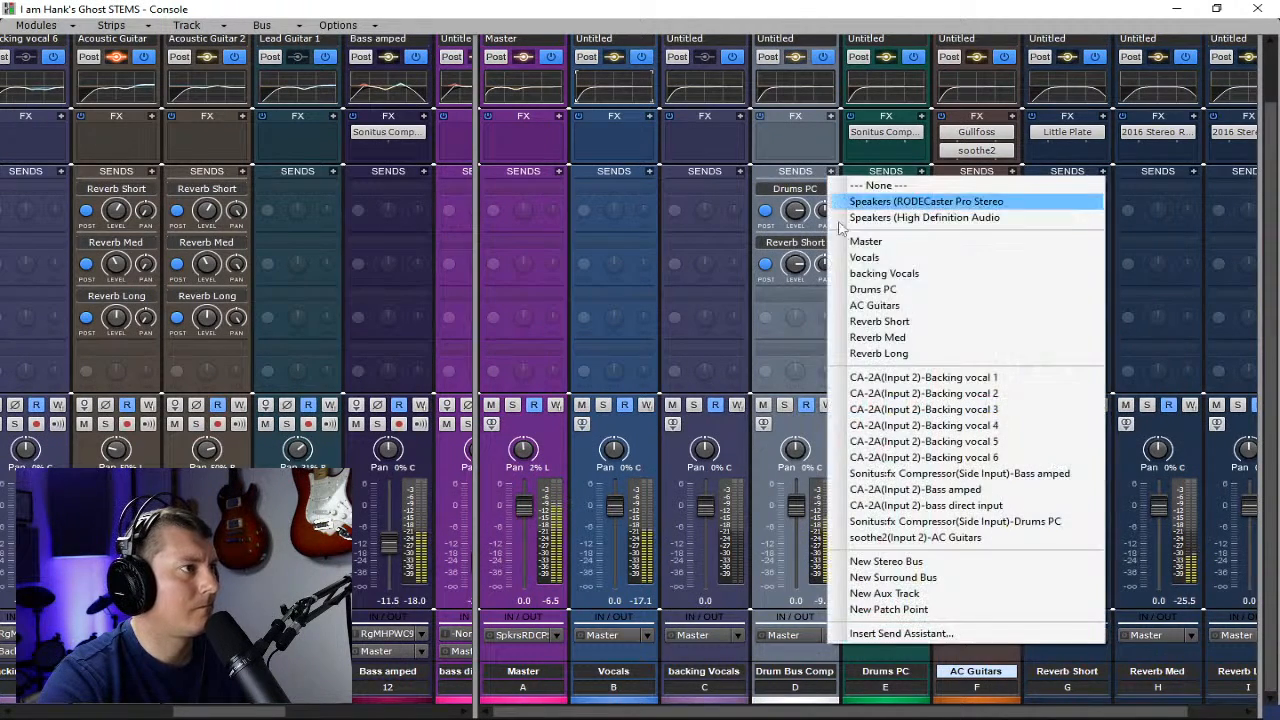
pyautogui.click(872, 340)
pyautogui.moveTo(834, 240)
pyautogui.click(830, 172)
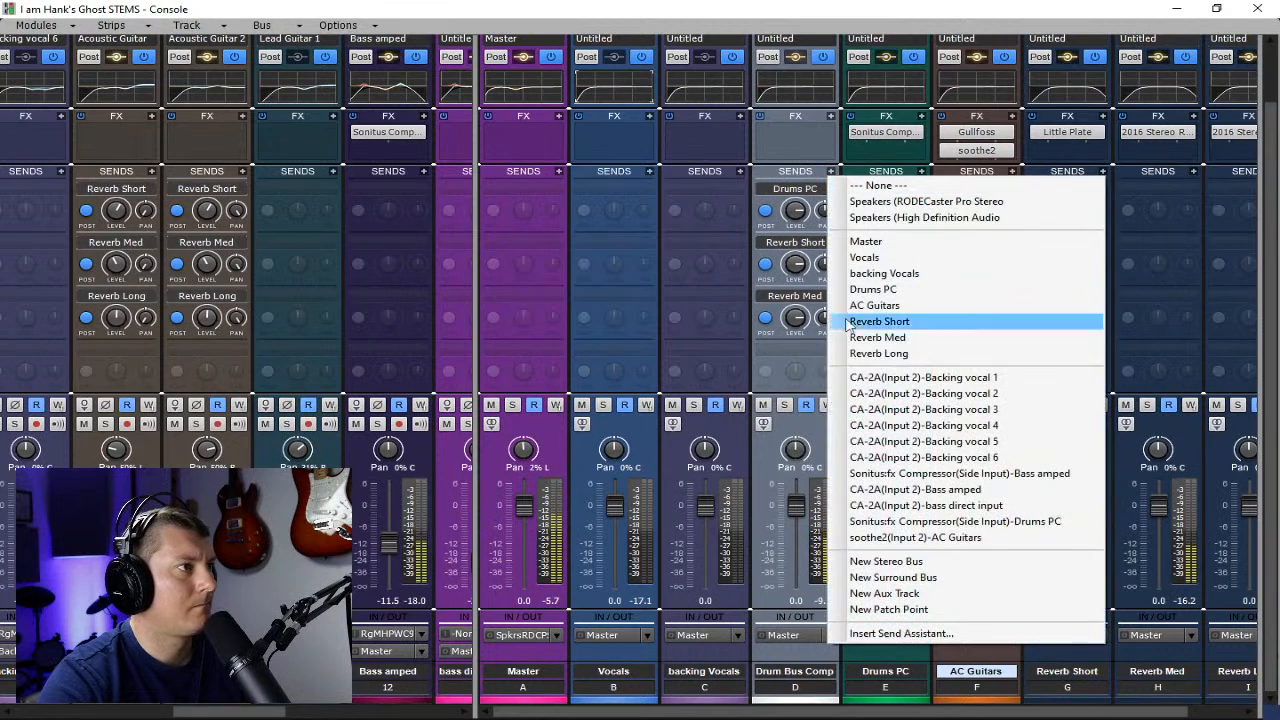
pyautogui.click(865, 348)
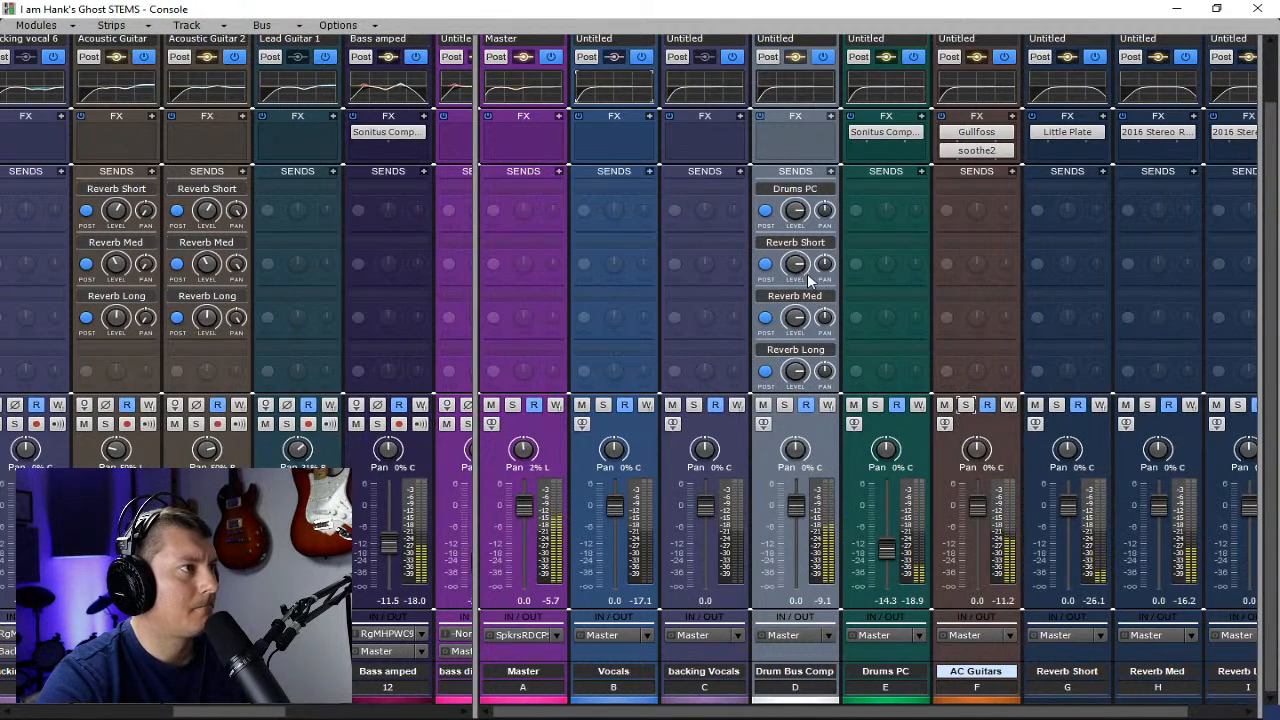
# - Lower Drum Bus Comp's Reverb Short send level to -3.0, its Reverb Long send to about -10.3, and its Reverb Med send
pyautogui.moveTo(796, 317); pyautogui.dragTo(796, 327)
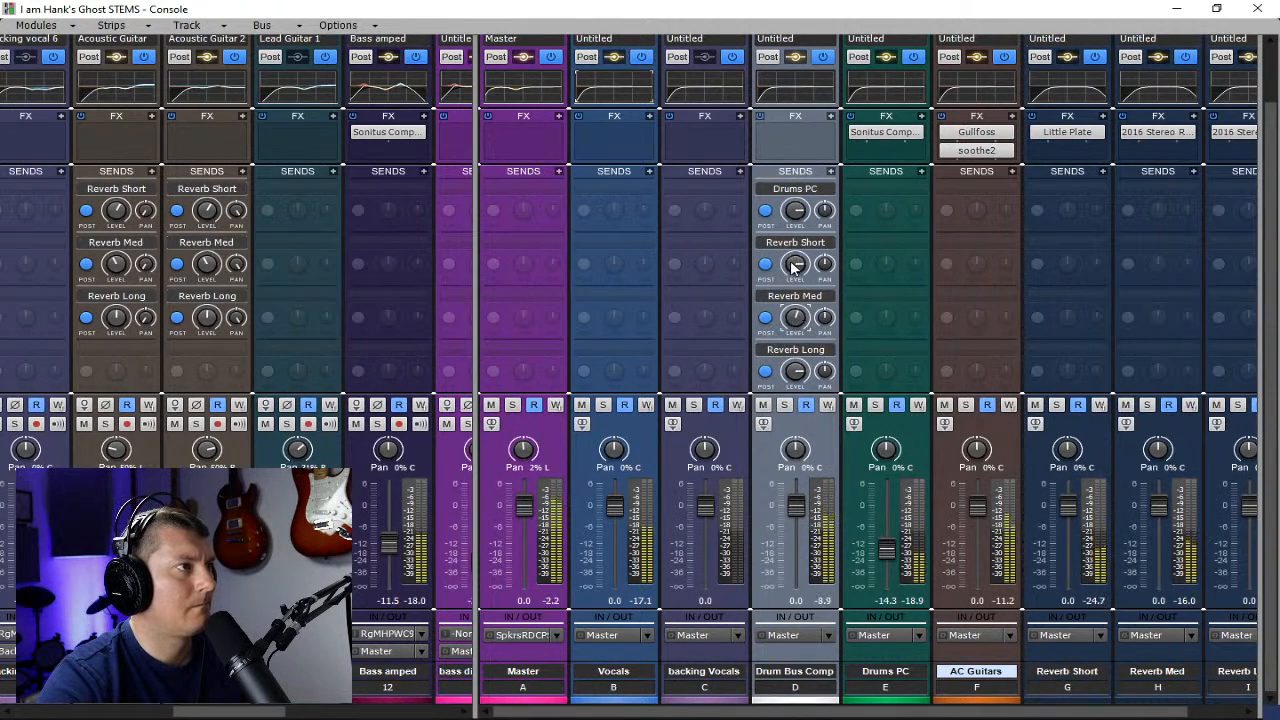
pyautogui.click(795, 263)
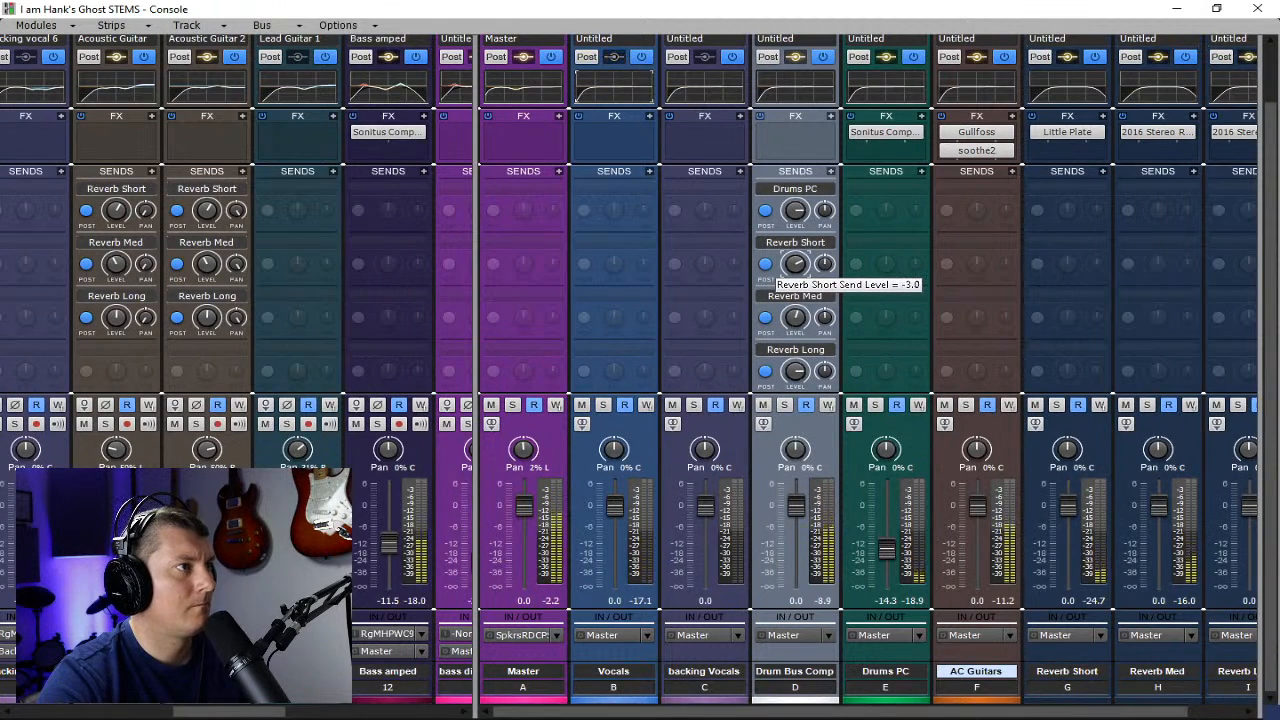
pyautogui.moveTo(797, 370); pyautogui.dragTo(797, 373)
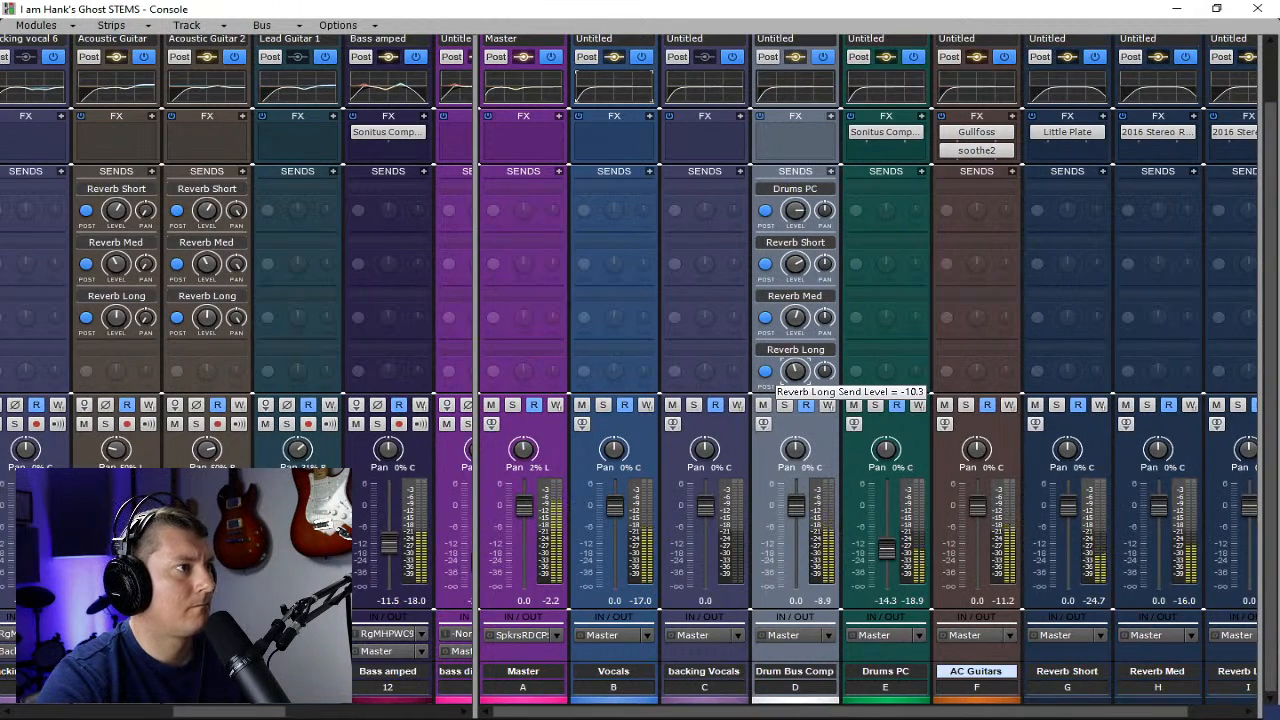
pyautogui.moveTo(797, 373); pyautogui.dragTo(797, 376)
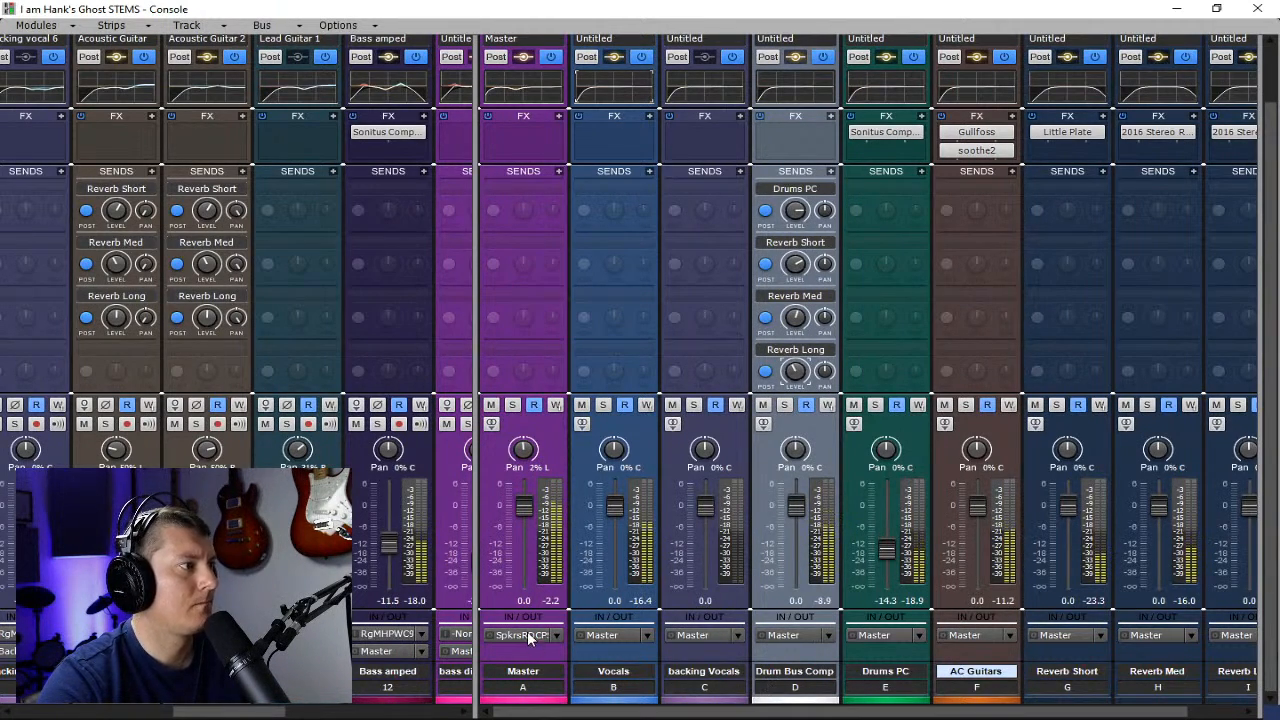
# - Add Reverb Short, Reverb Med and Reverb Long sends to the backing Vocals bus
pyautogui.moveTo(476, 578); pyautogui.dragTo(545, 575)
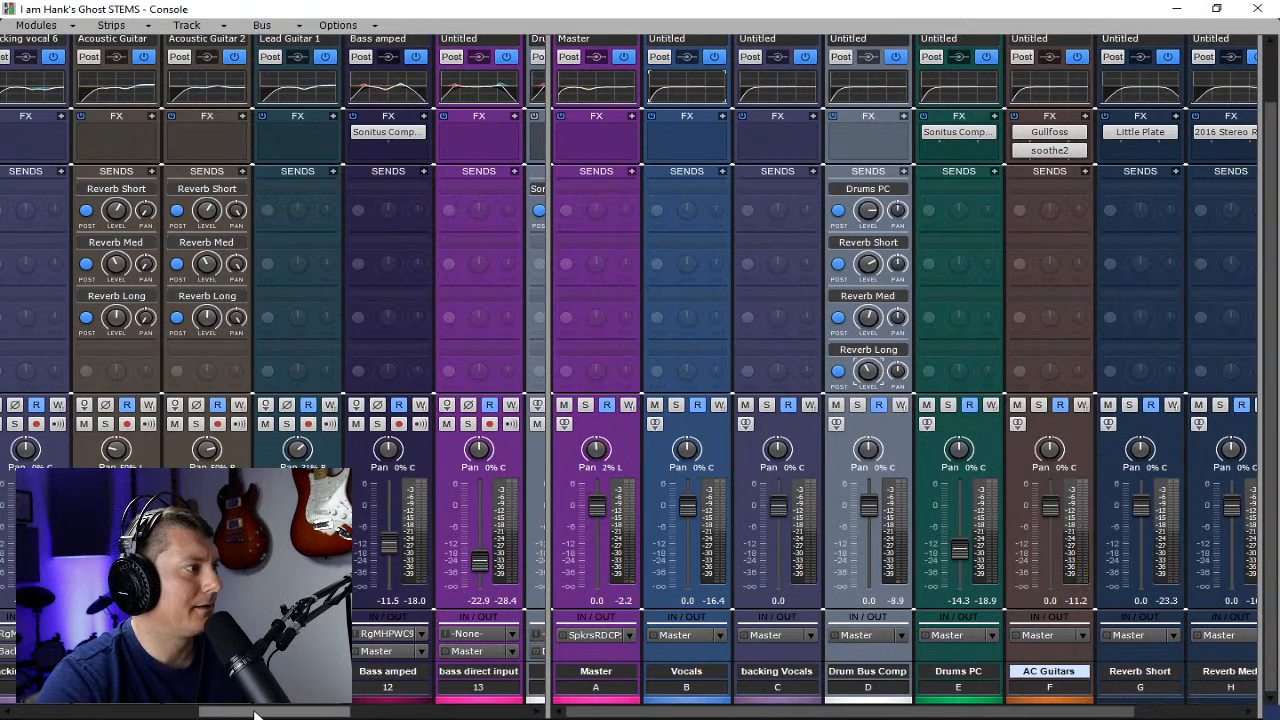
pyautogui.moveTo(255, 714); pyautogui.dragTo(69, 714)
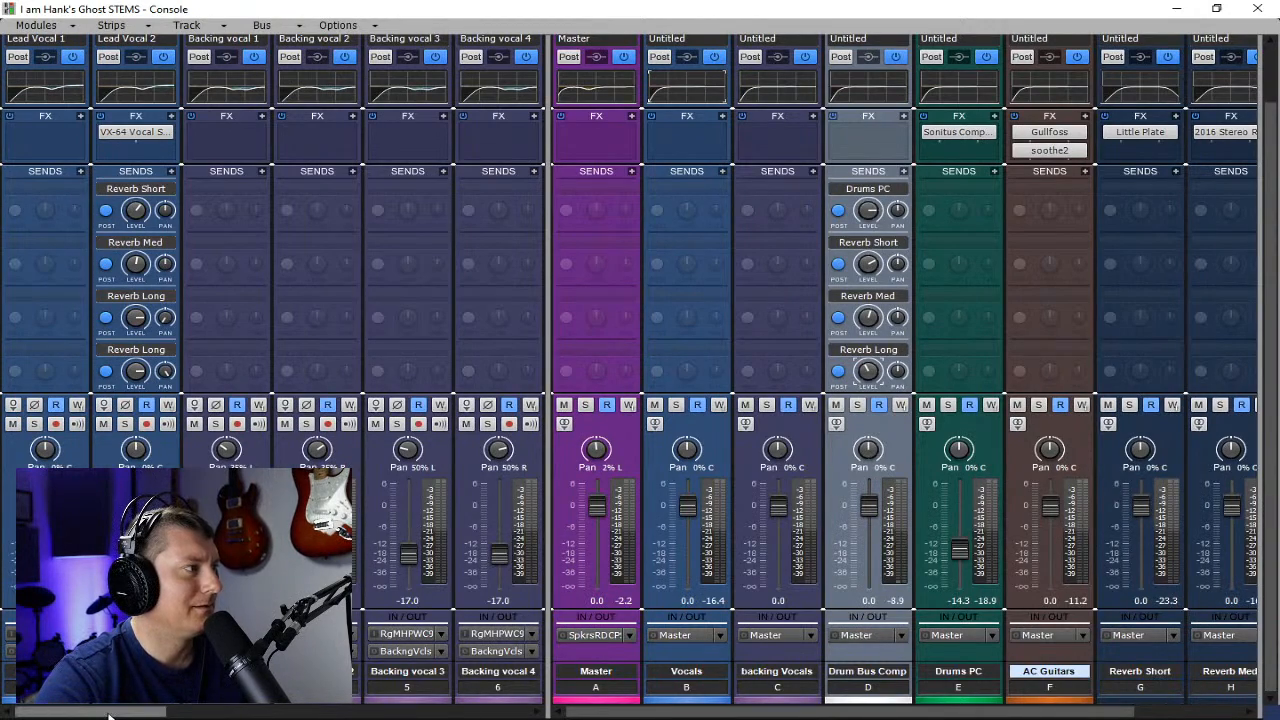
pyautogui.moveTo(148, 712)
pyautogui.mouseDown()
pyautogui.moveTo(347, 714)
pyautogui.moveTo(140, 714)
pyautogui.mouseUp()
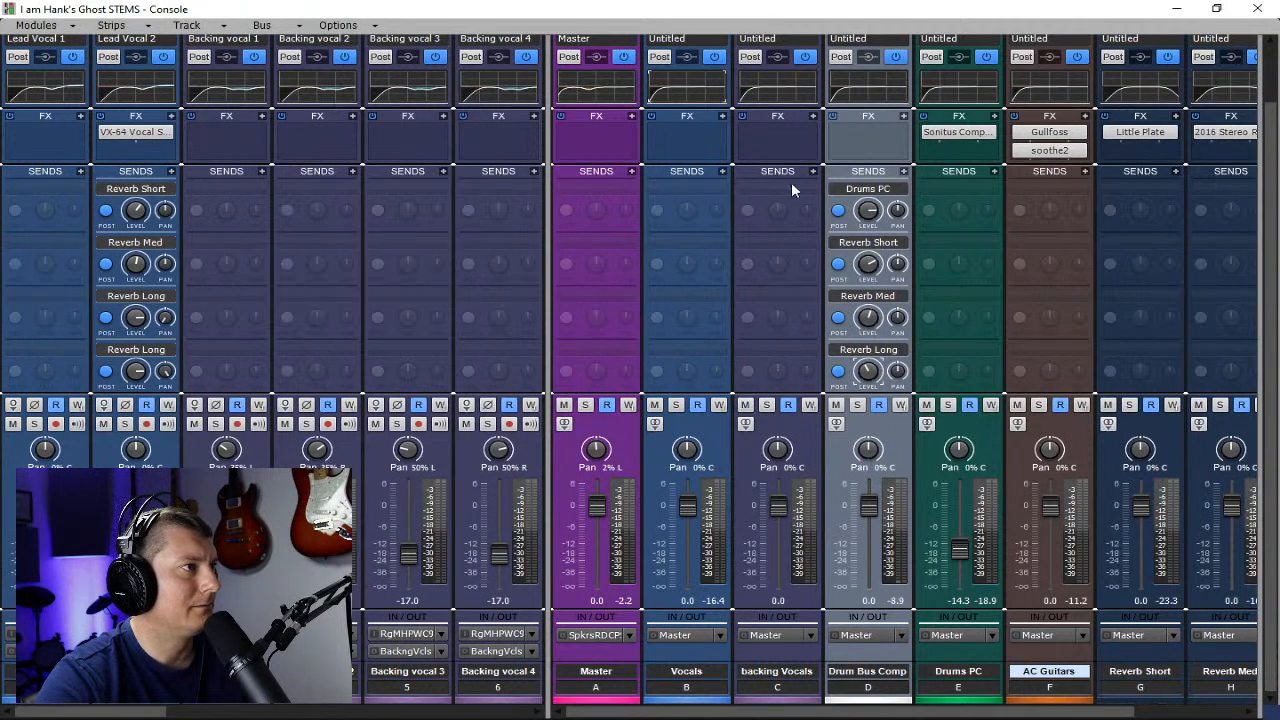
pyautogui.moveTo(150, 713); pyautogui.dragTo(322, 713)
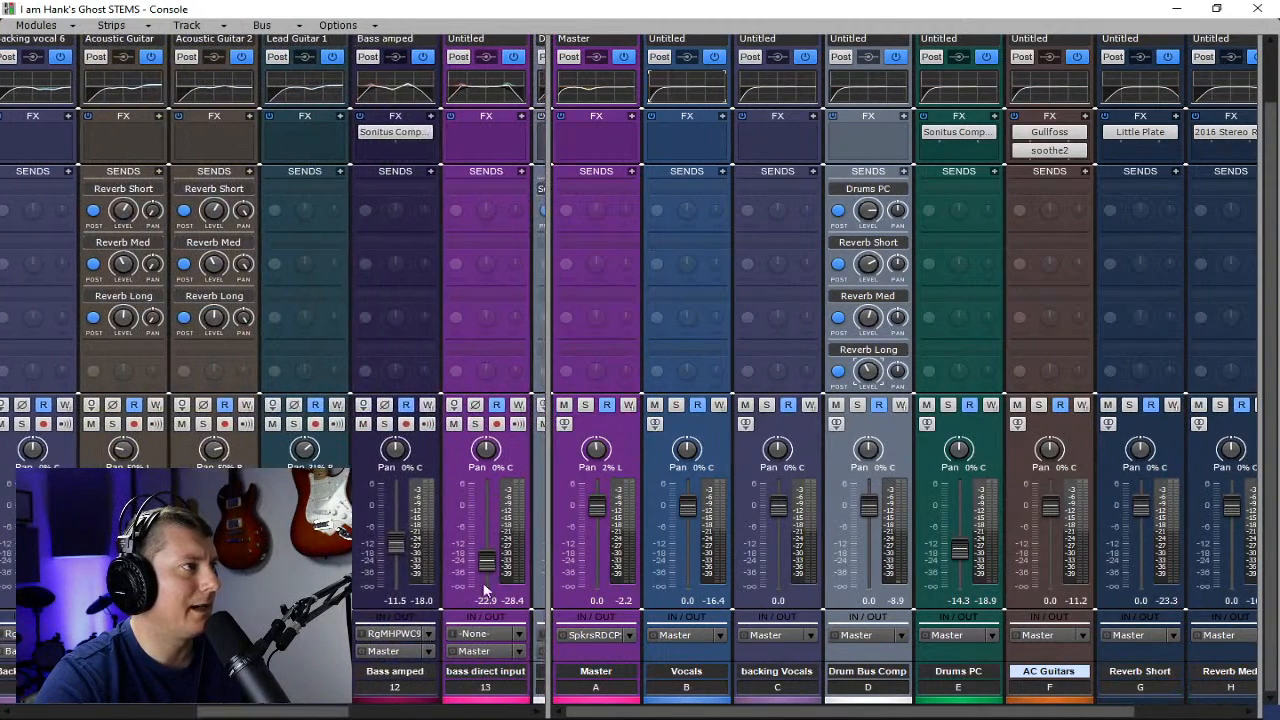
pyautogui.click(813, 172)
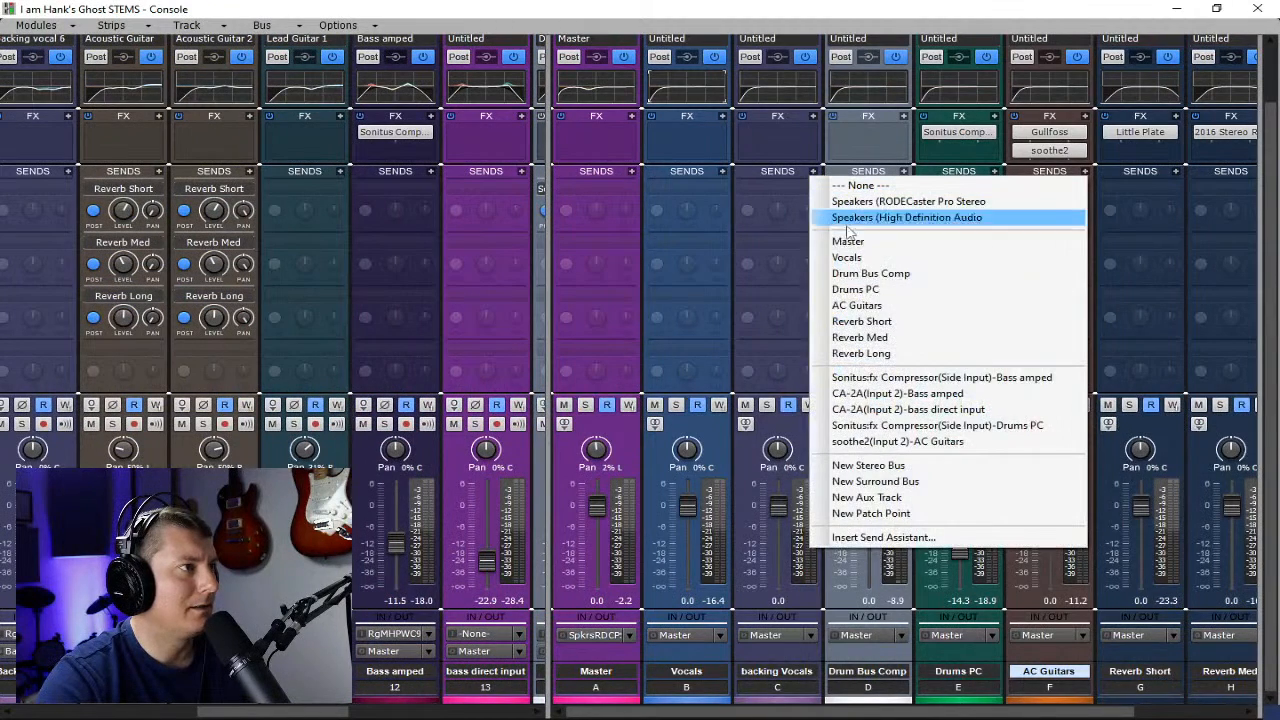
pyautogui.click(863, 321)
pyautogui.click(813, 172)
pyautogui.click(863, 334)
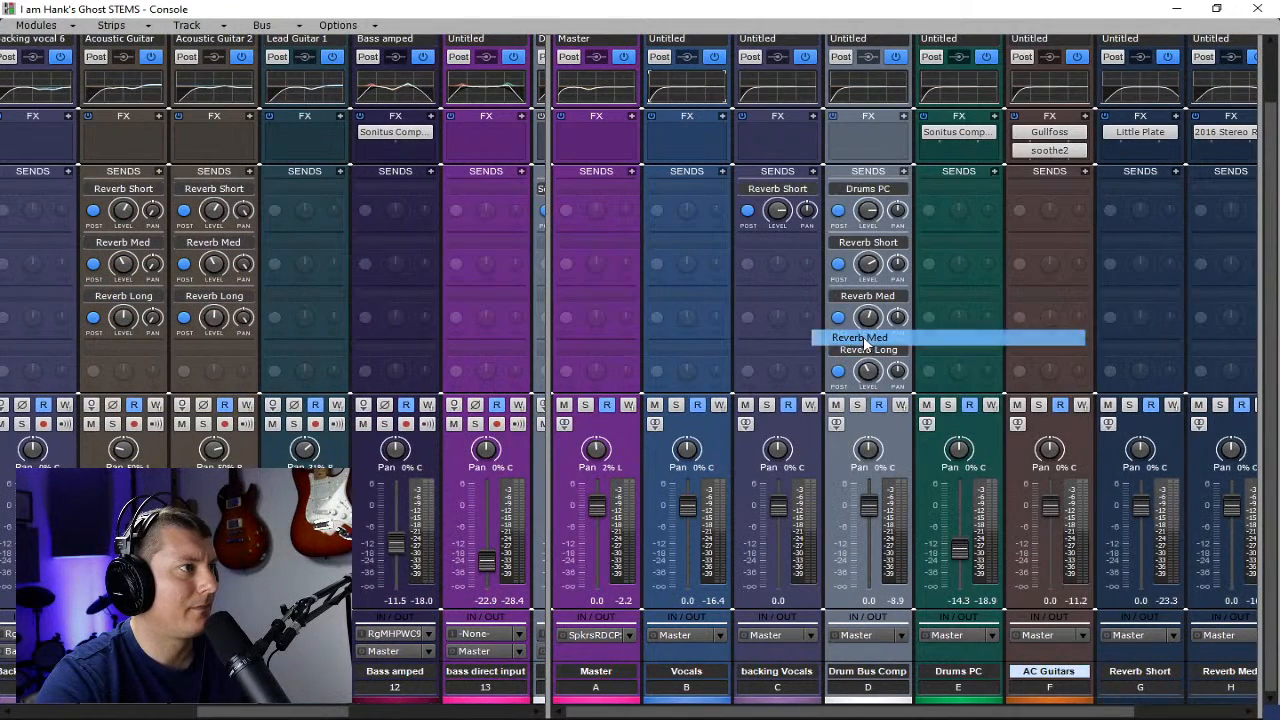
pyautogui.click(813, 172)
pyautogui.click(863, 350)
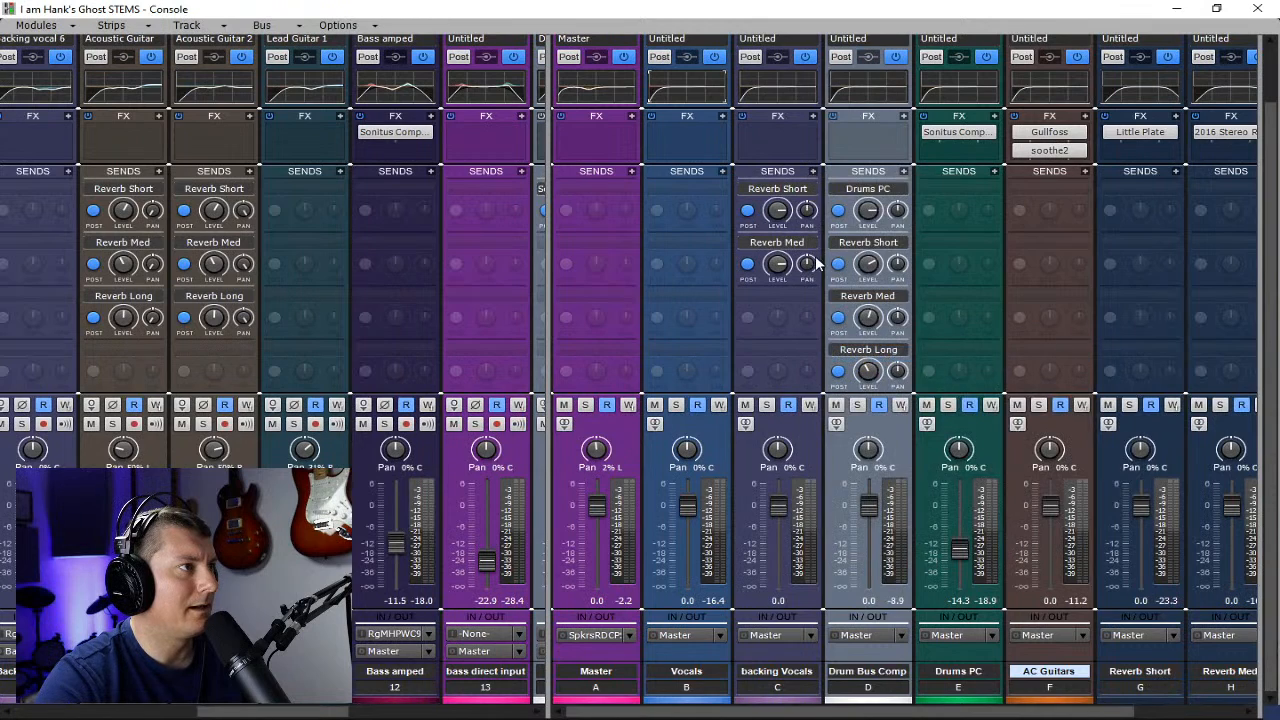
# - Lower the backing Vocals bus's Reverb Short send level to -6.7, its Reverb Med send to -8.3, and its Reverb Long send
pyautogui.moveTo(789, 212)
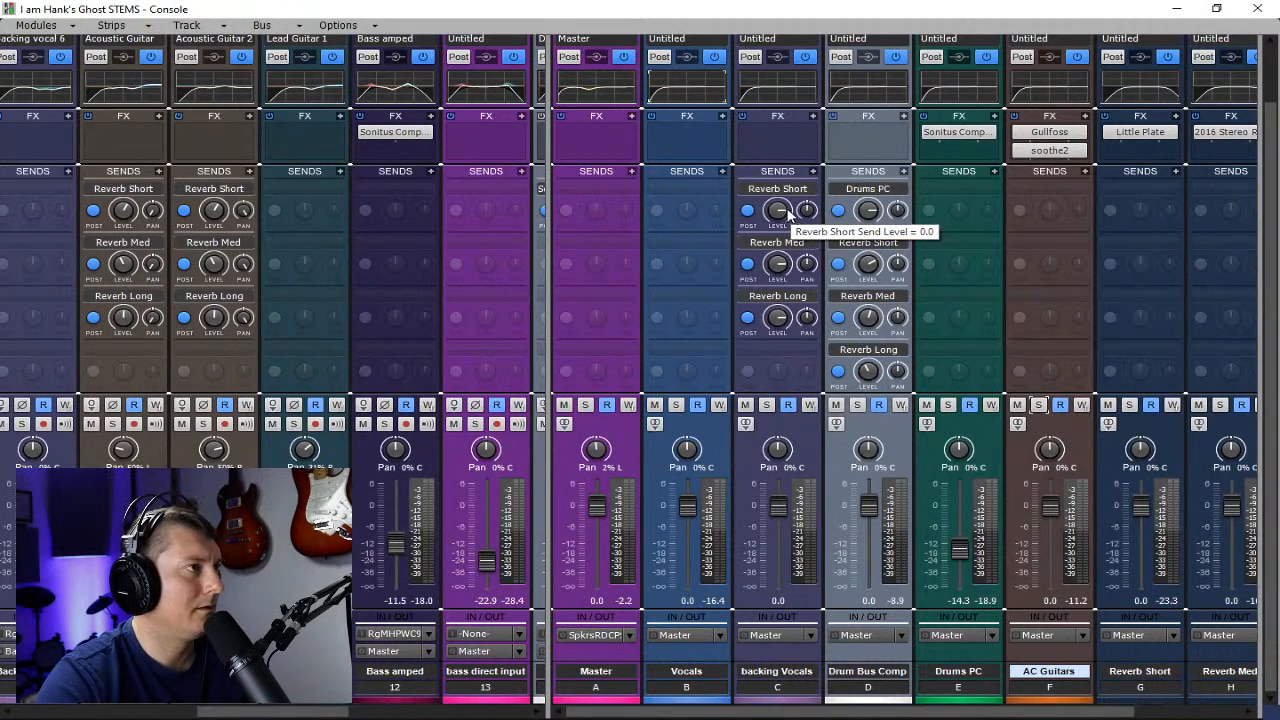
pyautogui.moveTo(779, 212); pyautogui.dragTo(779, 238)
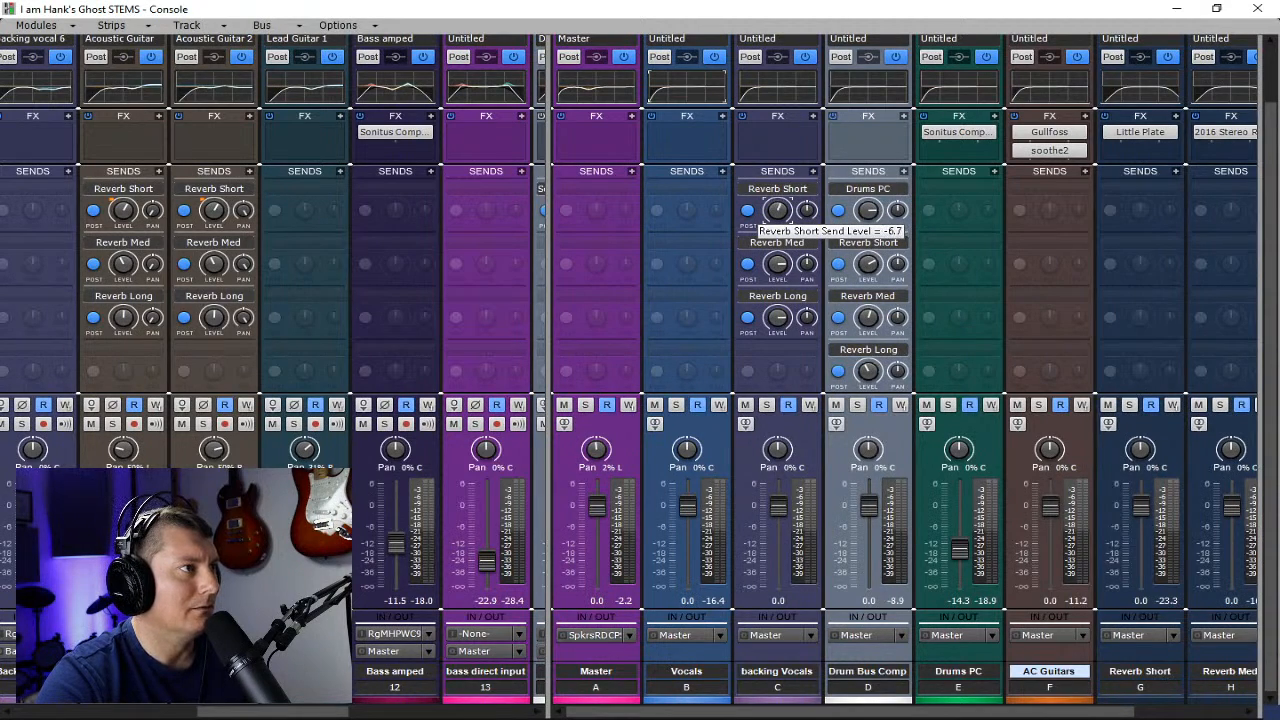
pyautogui.moveTo(777, 263); pyautogui.dragTo(777, 272)
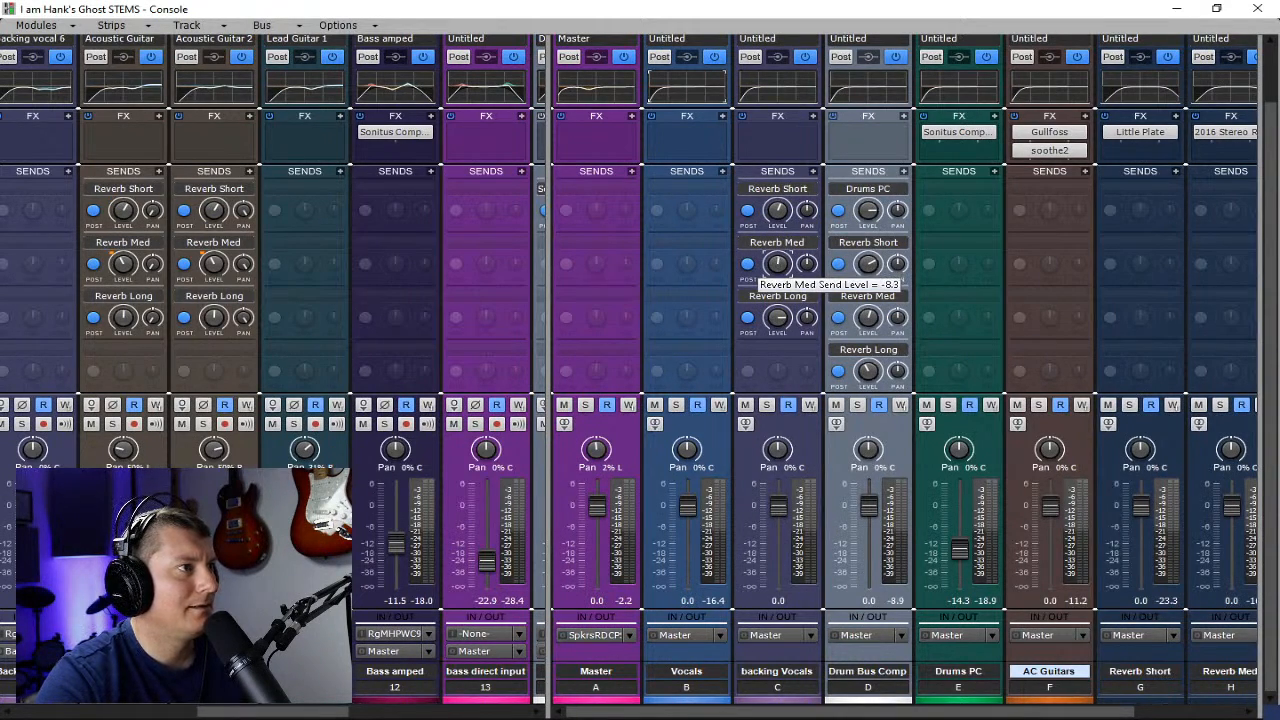
pyautogui.moveTo(777, 317); pyautogui.dragTo(778, 326)
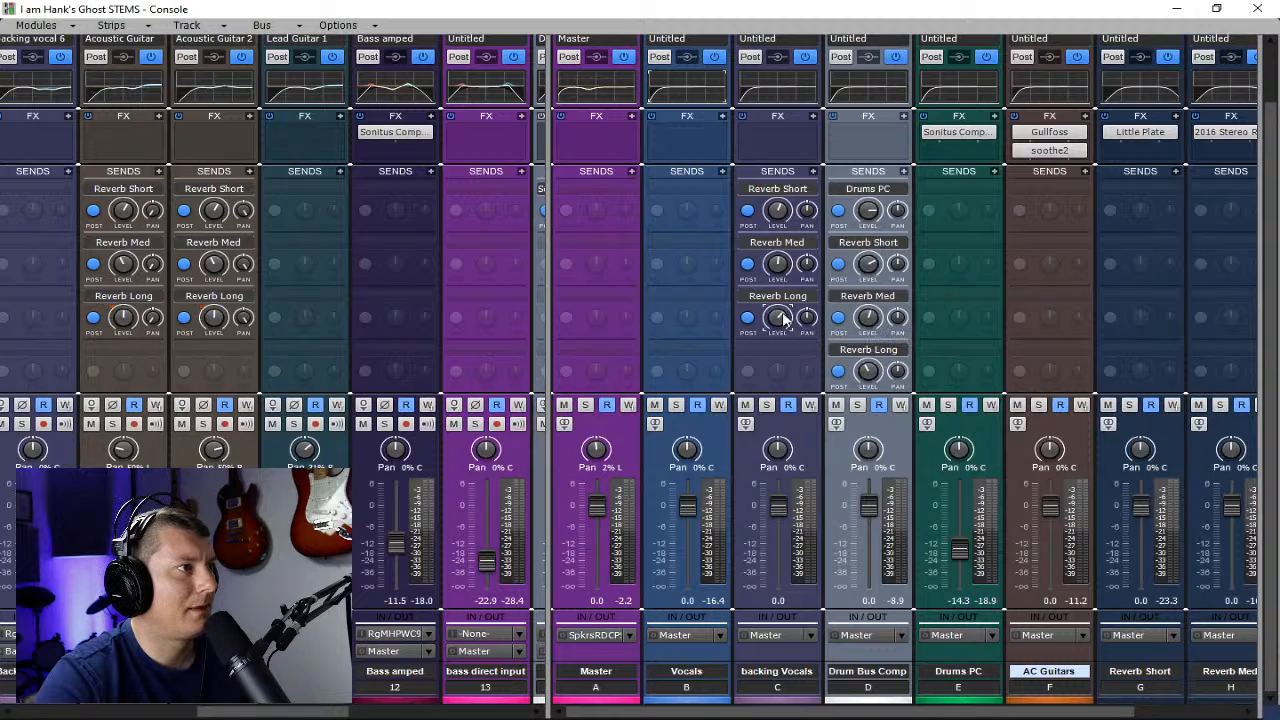
# - Add a second Reverb Long send to backing Vocals, pan the two Long sends to opposite sides, and rebalance the send levels
pyautogui.click(813, 172)
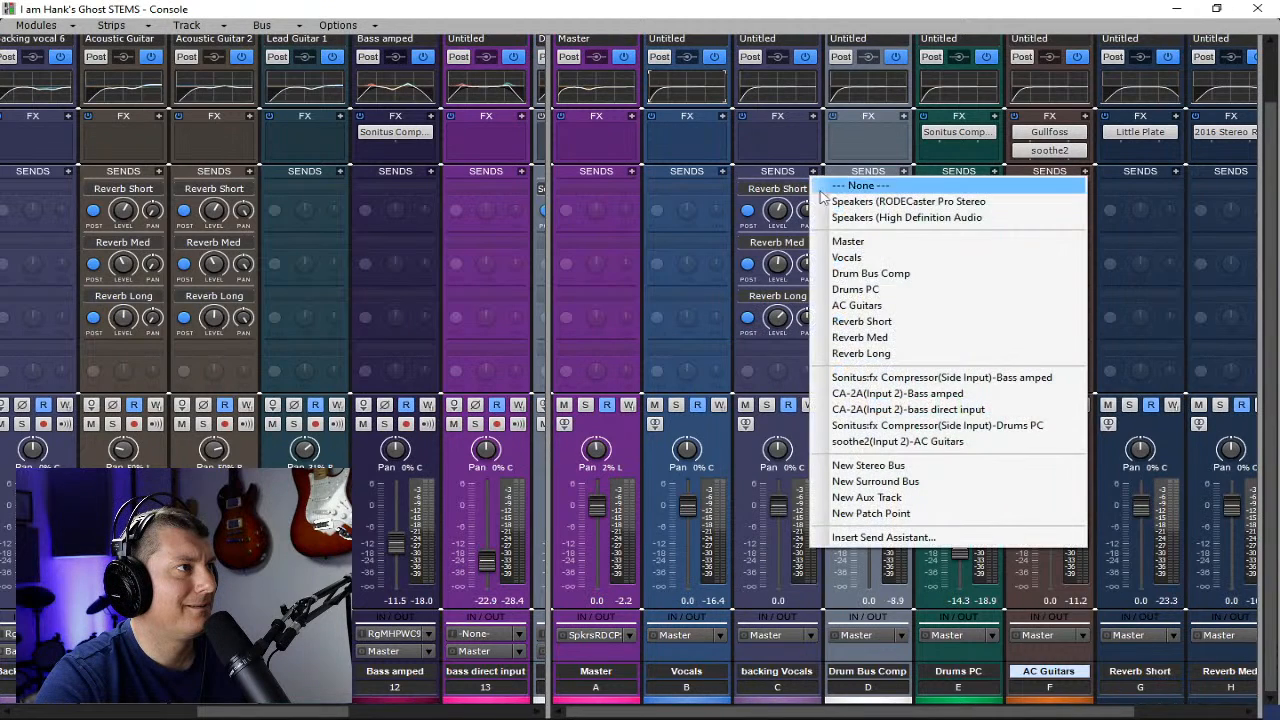
pyautogui.click(850, 354)
pyautogui.moveTo(785, 373); pyautogui.dragTo(777, 267)
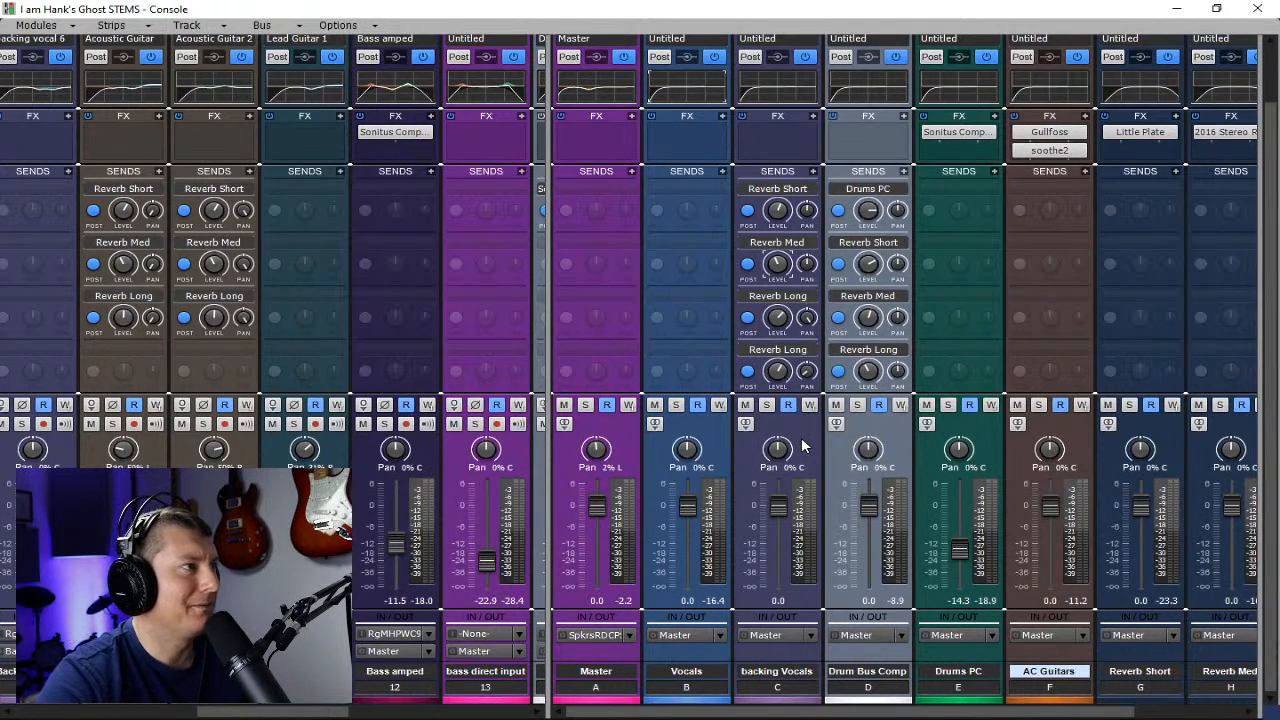
# - Examine the EQ settings in the Reverb Short bus's ProChannel
pyautogui.moveTo(548, 444); pyautogui.dragTo(537, 444)
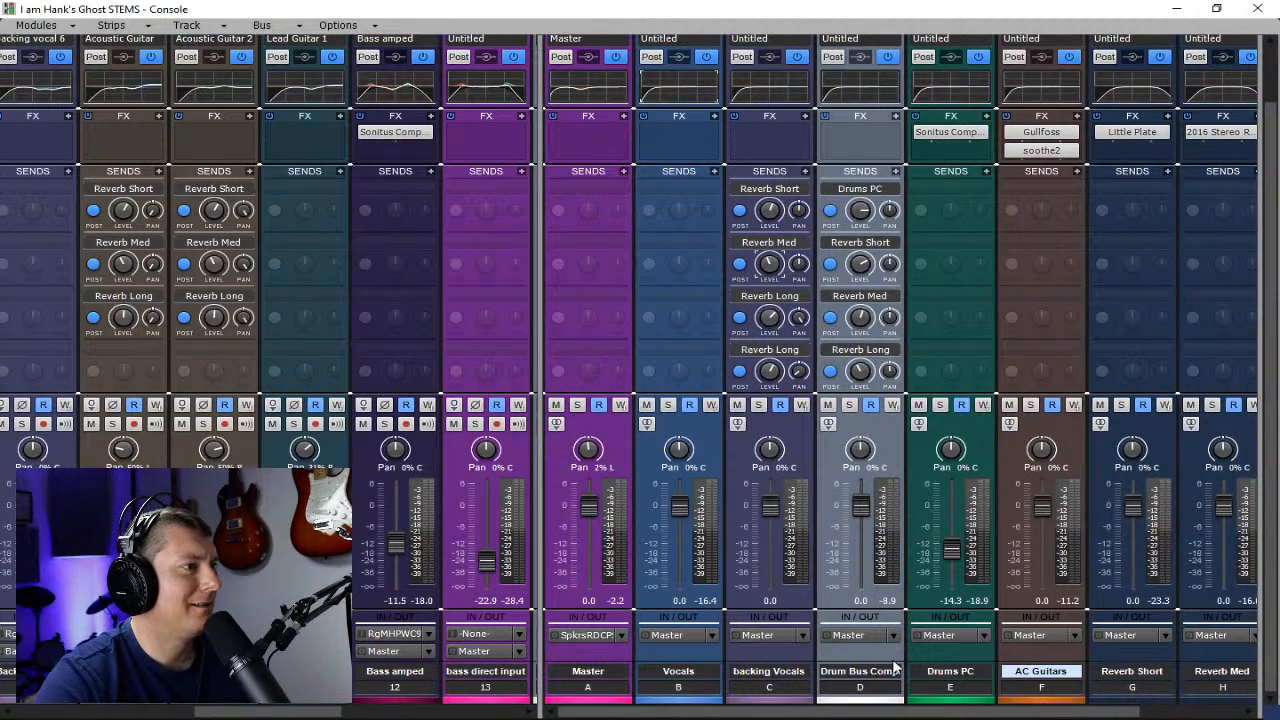
pyautogui.moveTo(896, 712); pyautogui.dragTo(996, 712)
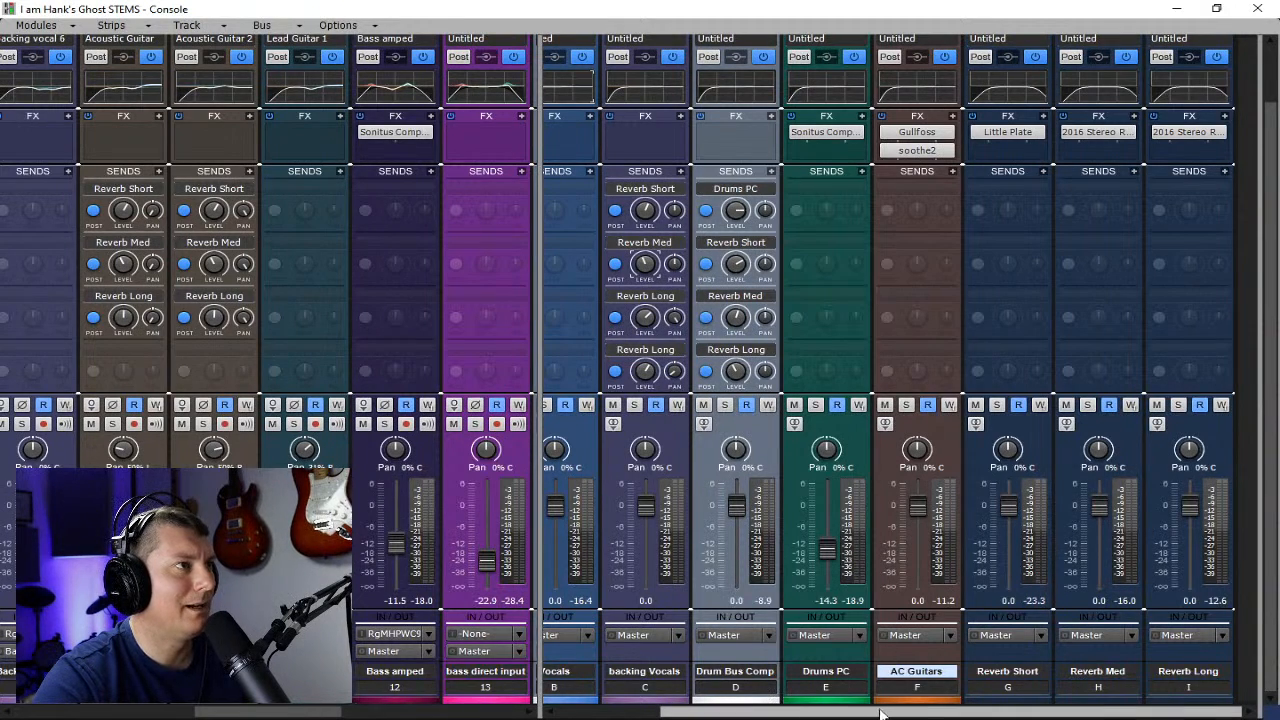
pyautogui.scroll(2, 1159, 276)
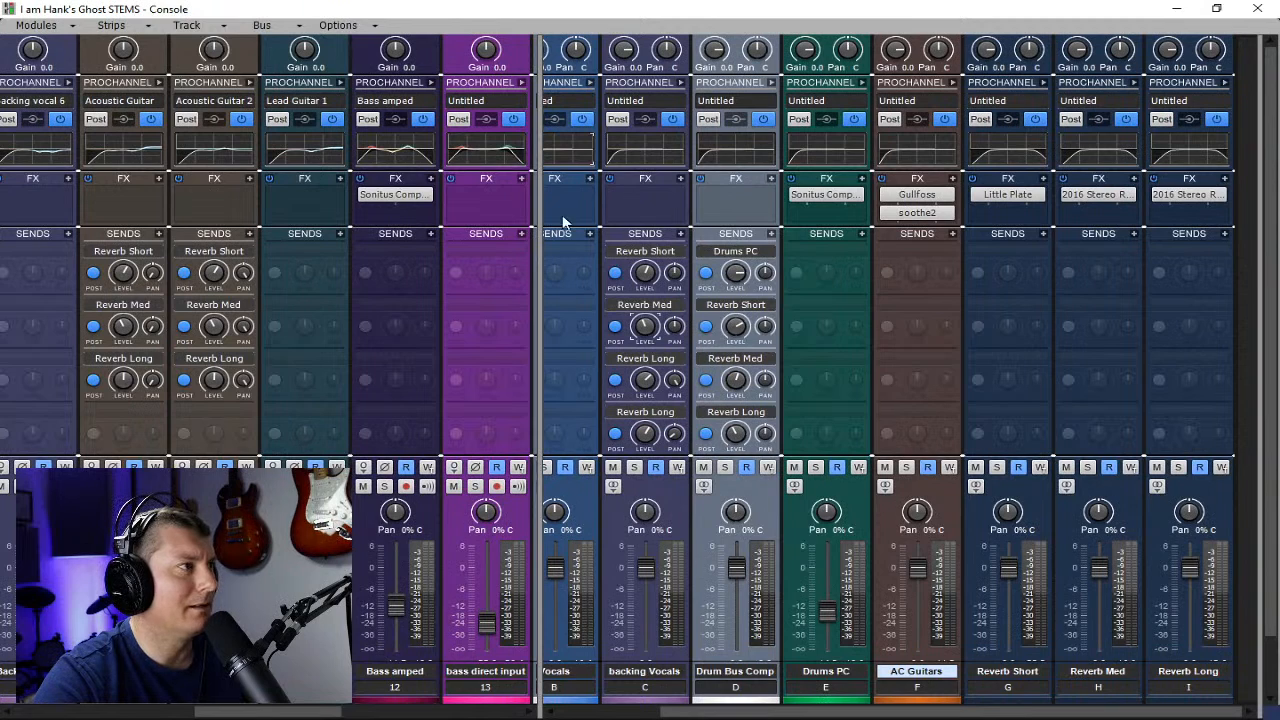
pyautogui.moveTo(537, 212); pyautogui.dragTo(338, 212)
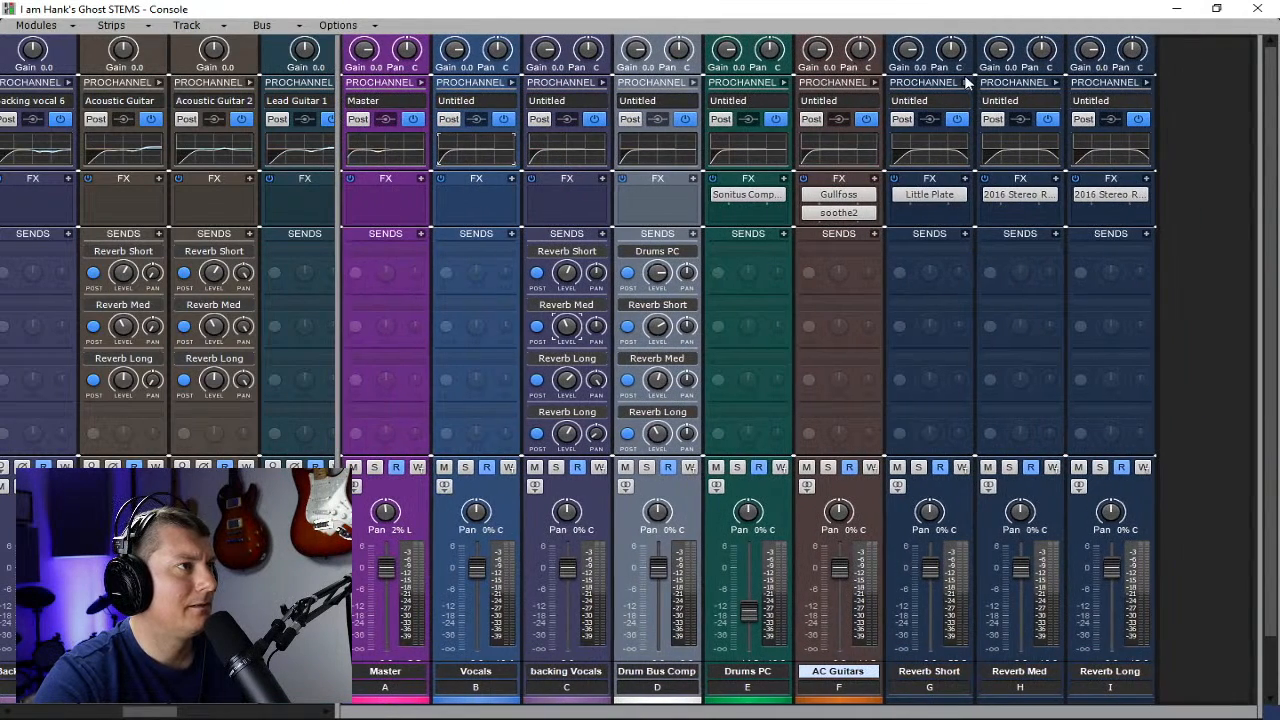
pyautogui.click(966, 82)
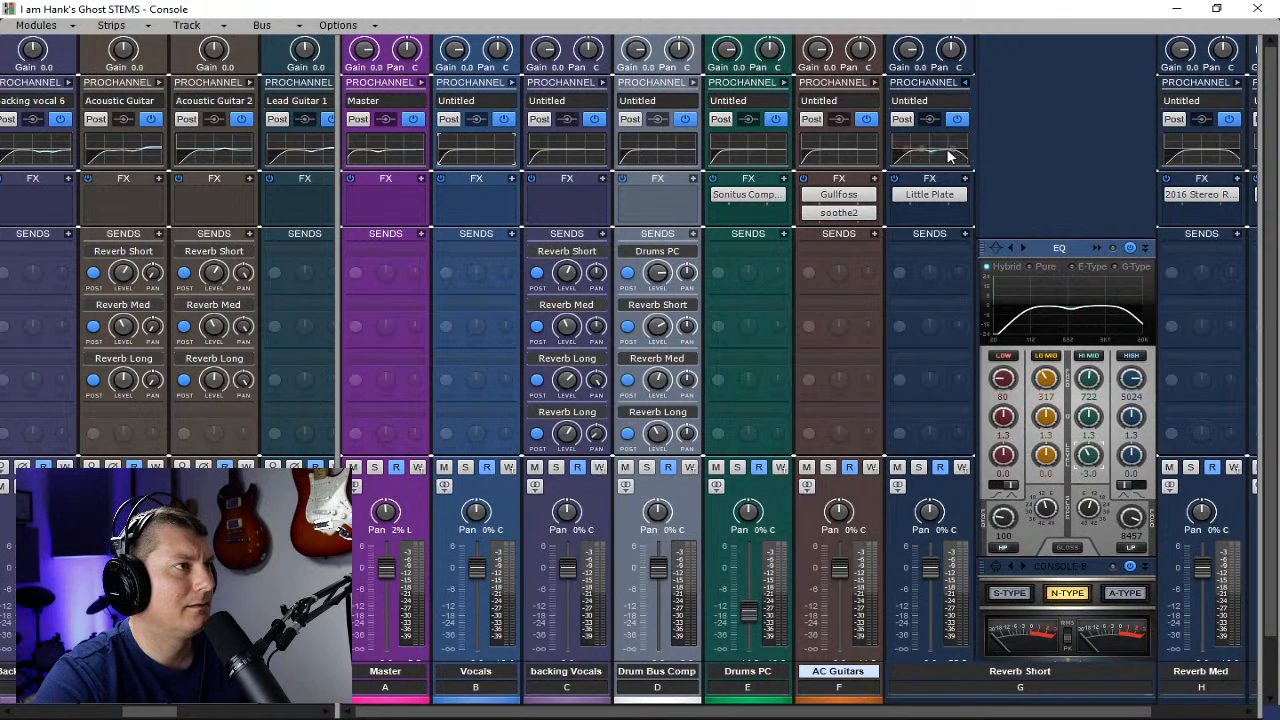
pyautogui.click(965, 84)
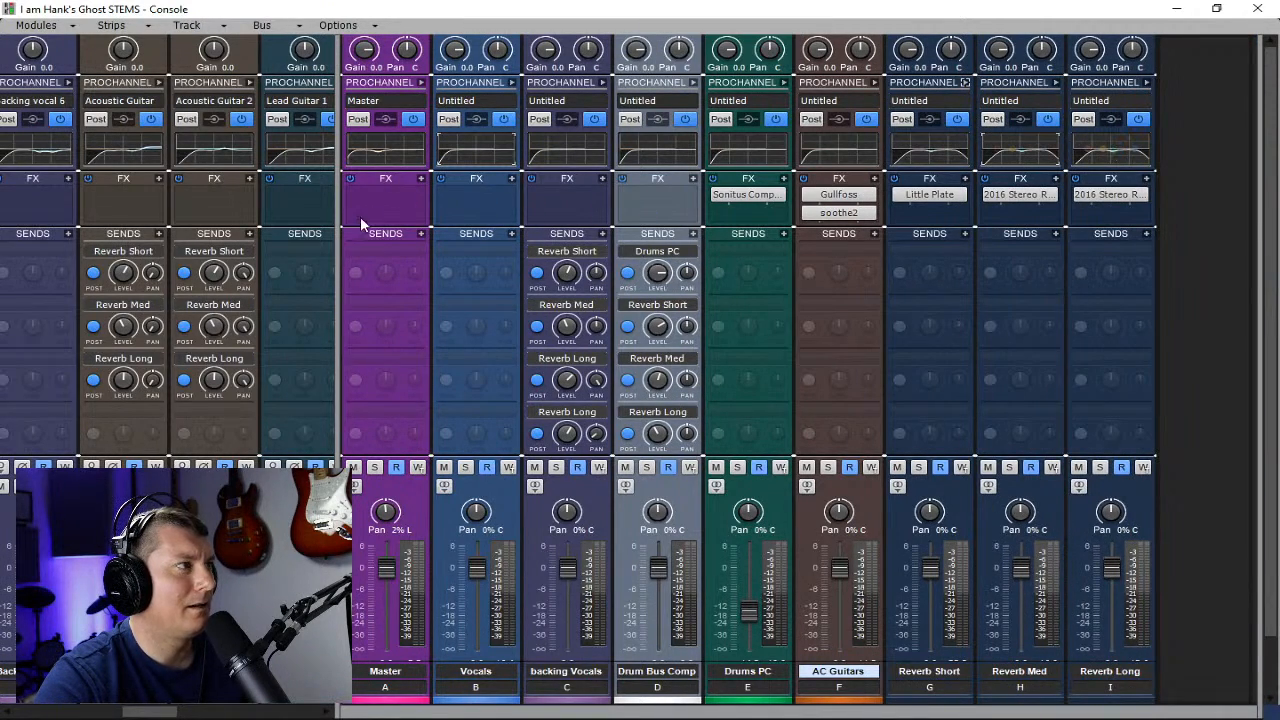
pyautogui.moveTo(340, 226); pyautogui.dragTo(783, 268)
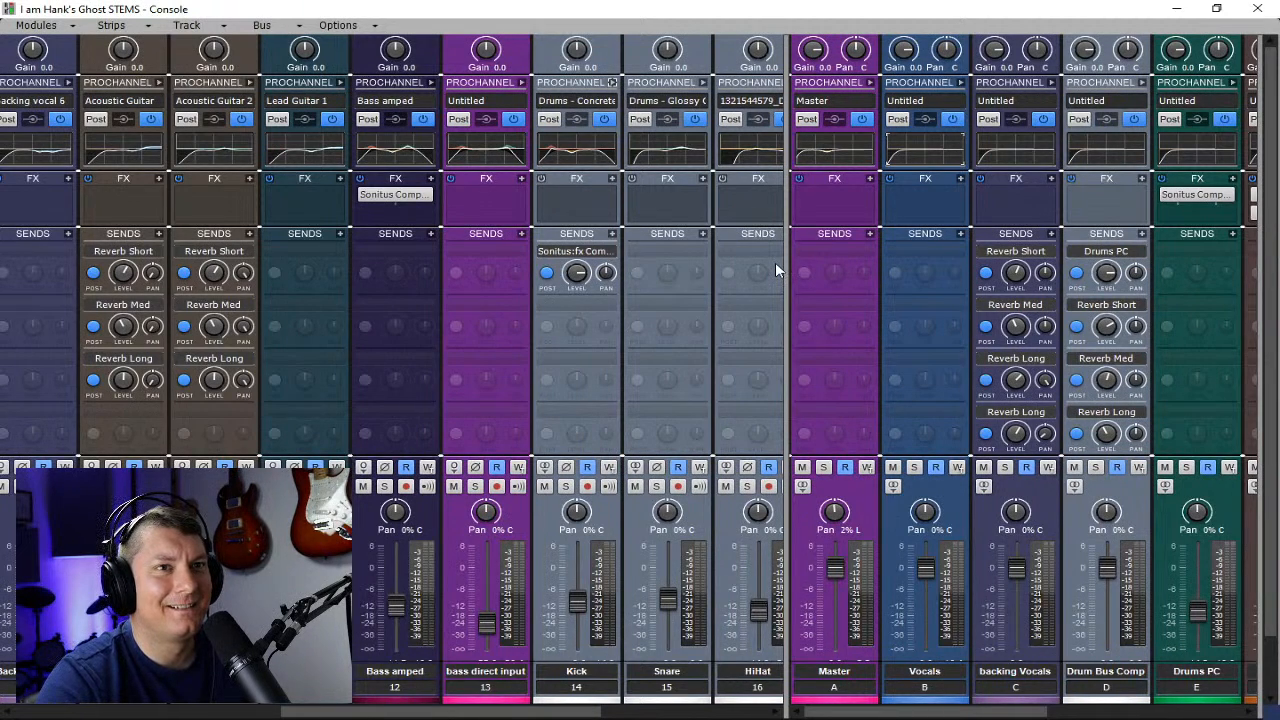
pyautogui.moveTo(792, 249); pyautogui.dragTo(439, 296)
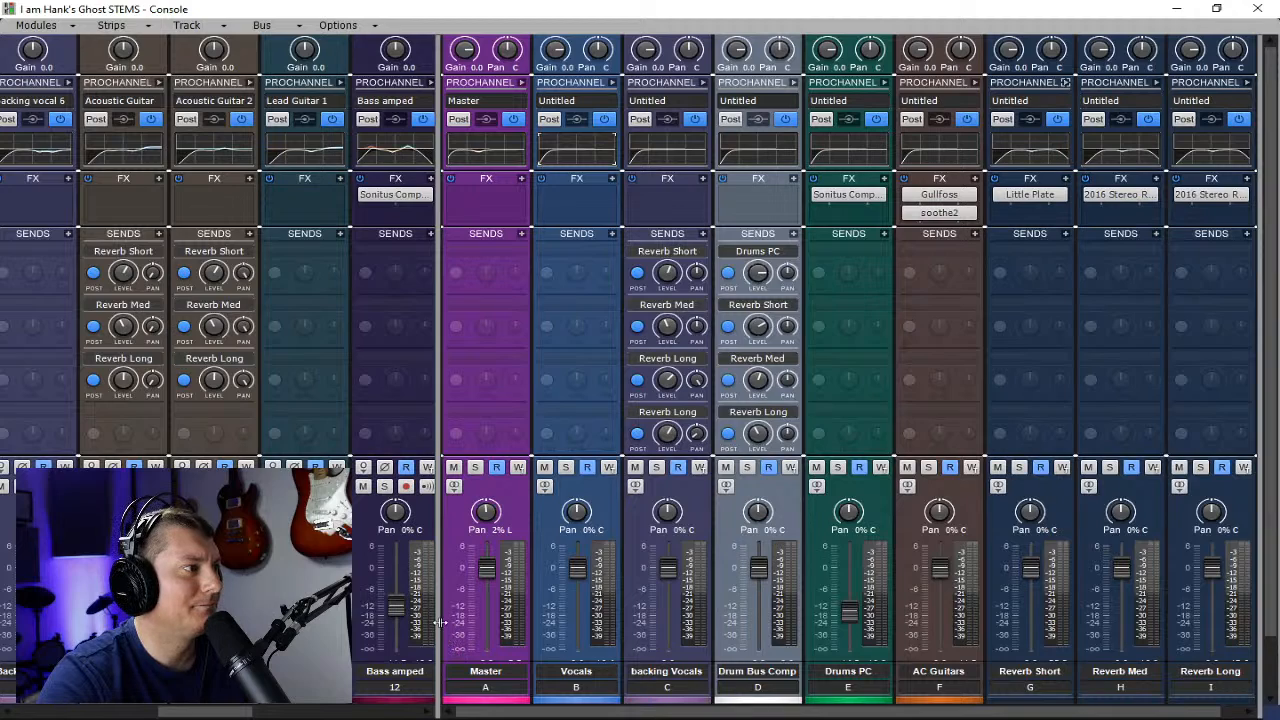
pyautogui.moveTo(440, 622); pyautogui.dragTo(1156, 584)
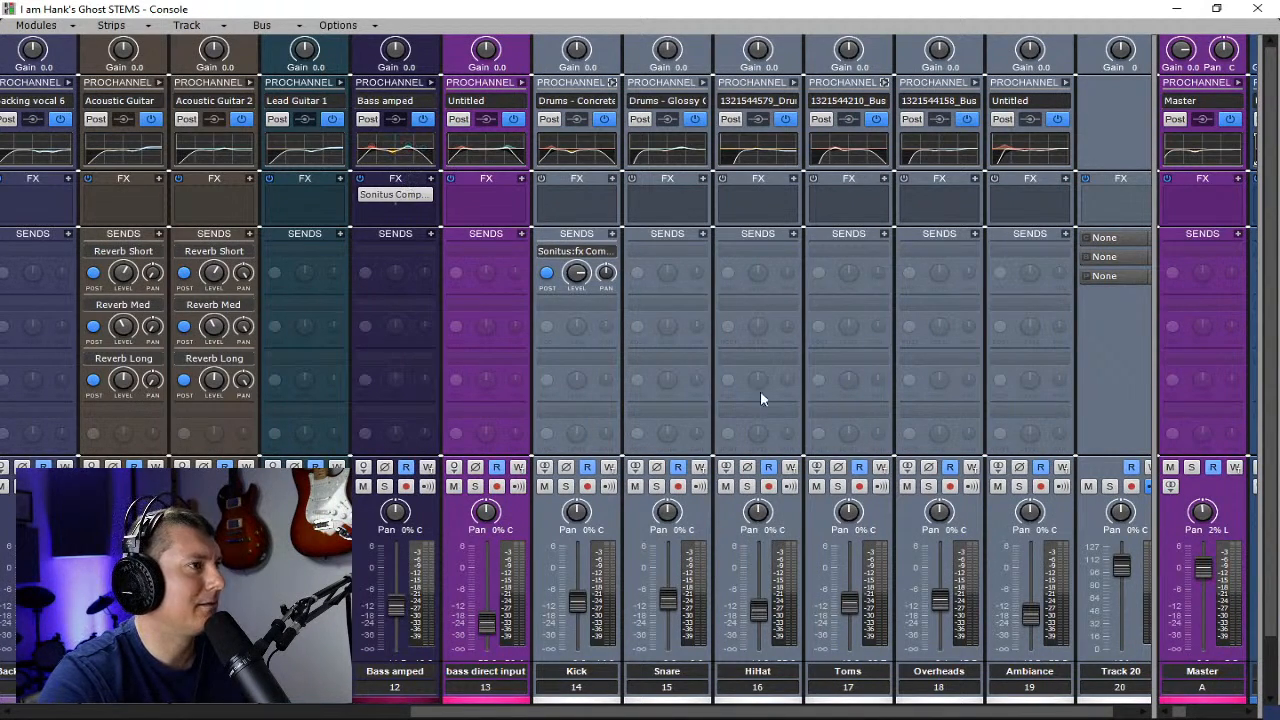
pyautogui.moveTo(1154, 358); pyautogui.dragTo(482, 366)
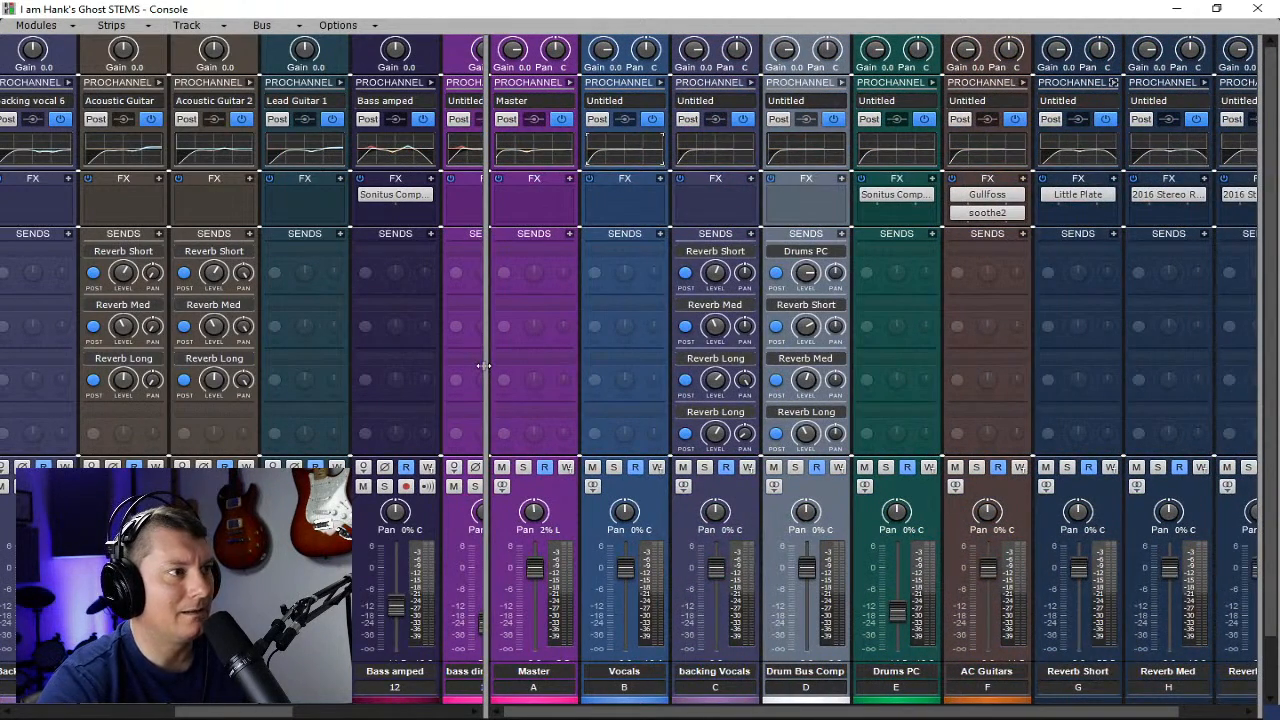
# - Play the song and examine the reverb plug-in settings on the Reverb Med, Reverb Long and Reverb Short buses
pyautogui.press('space')
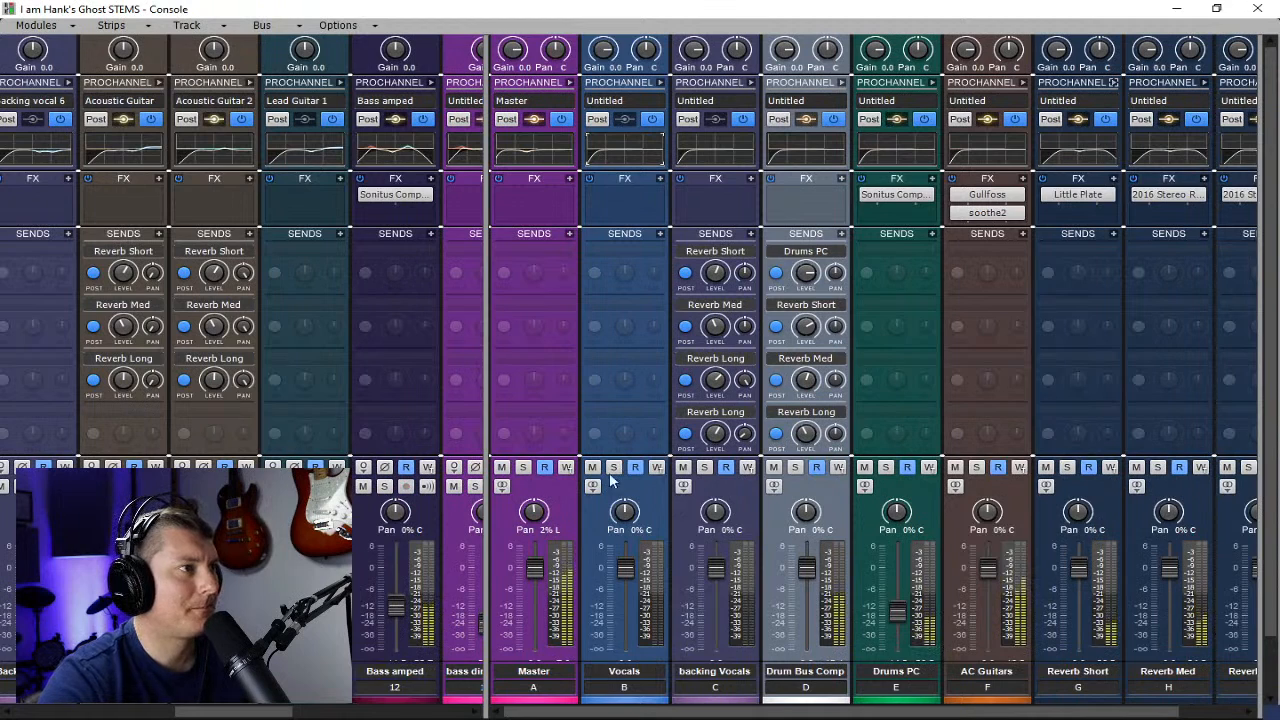
pyautogui.moveTo(637, 712); pyautogui.dragTo(699, 712)
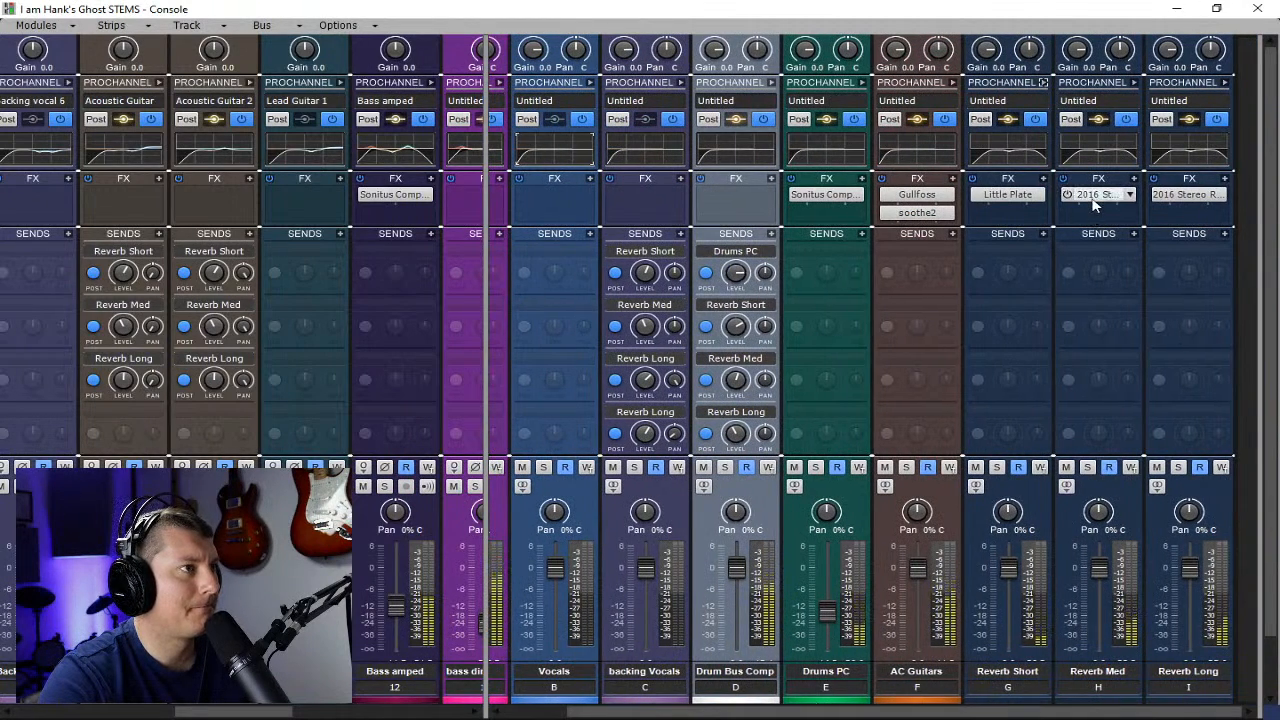
pyautogui.doubleClick(1095, 196)
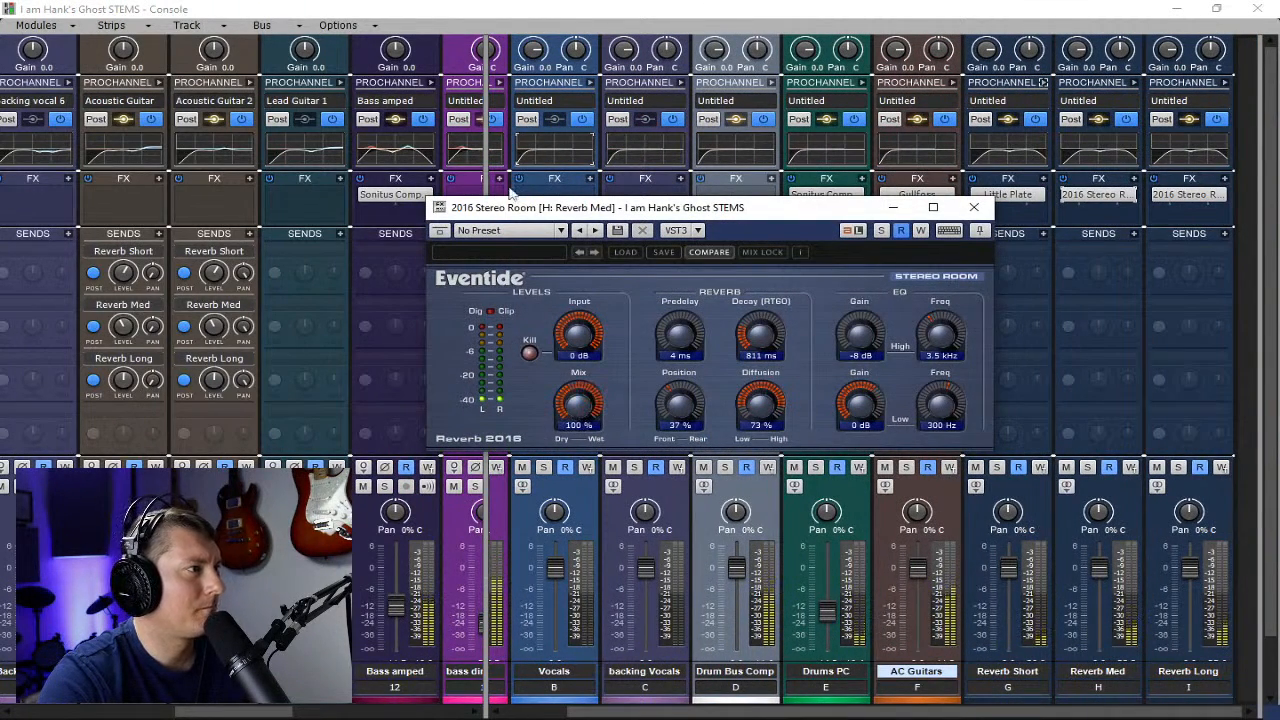
pyautogui.doubleClick(1186, 194)
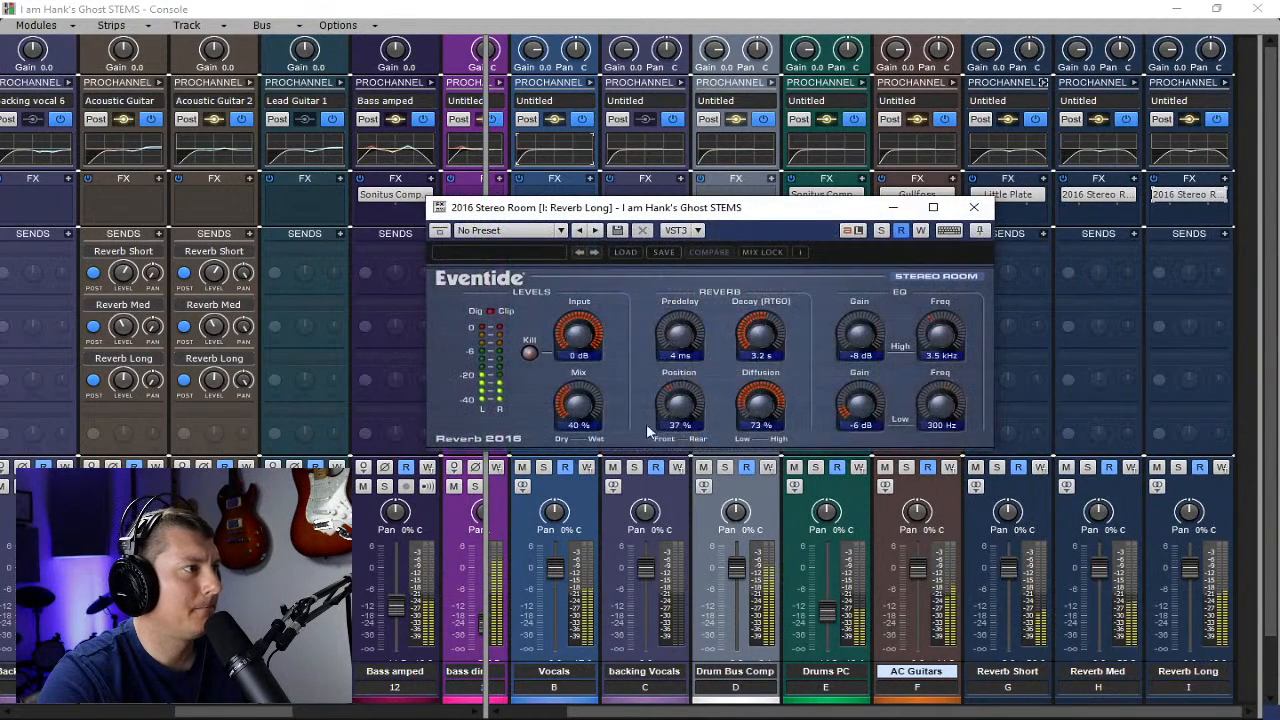
pyautogui.click(974, 207)
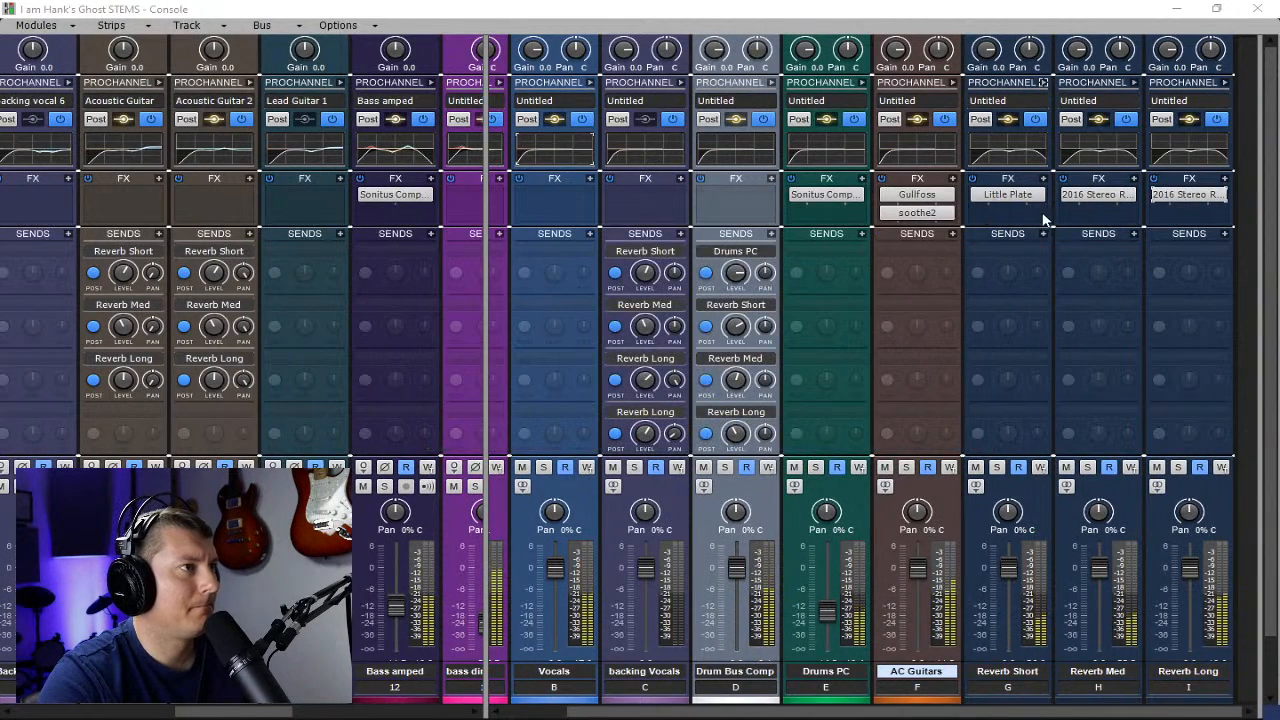
pyautogui.doubleClick(1008, 194)
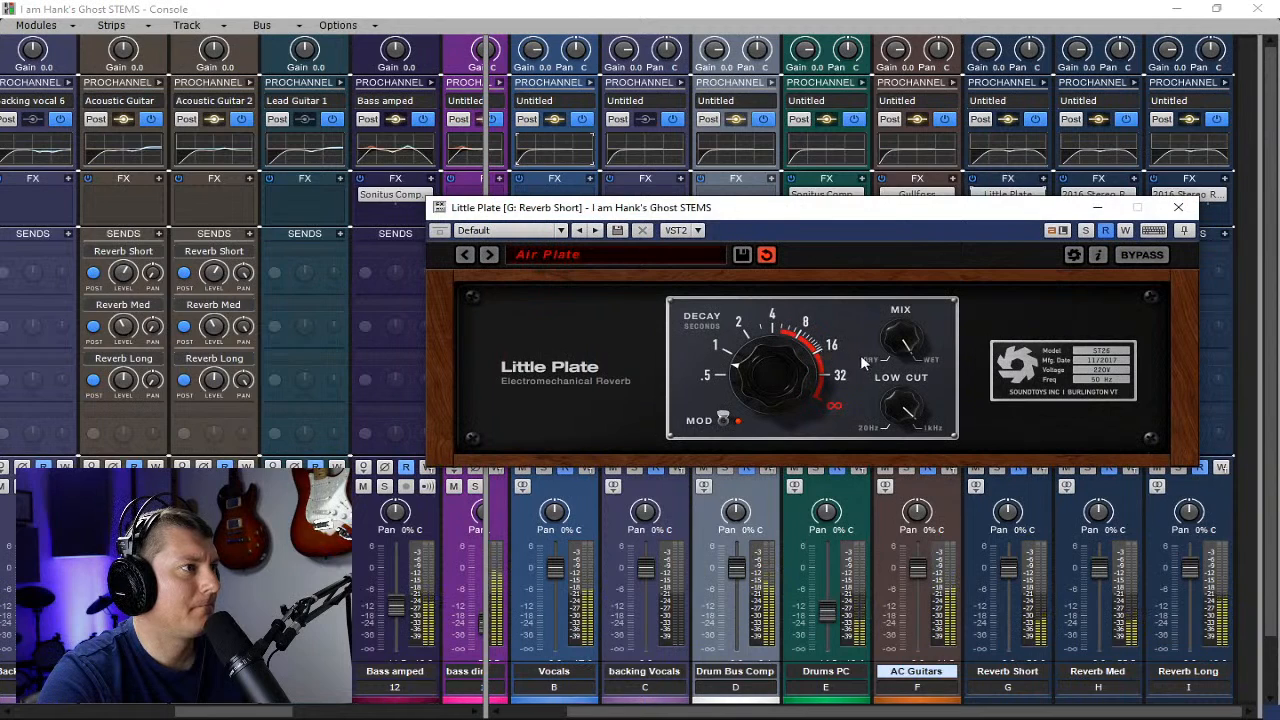
pyautogui.click(1178, 207)
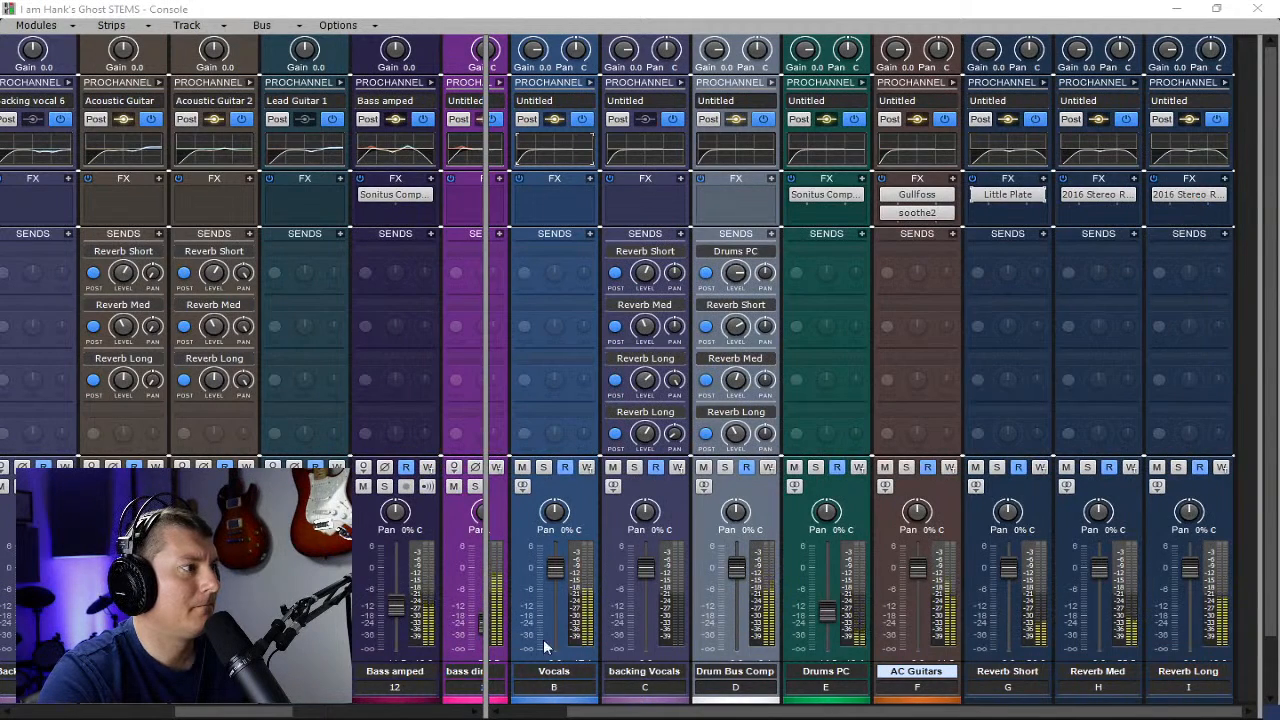
# - Lower the Reverb Long send levels on Lead Vocal 2 to about -12.1 and -12.4, and on both acoustic guitar tracks
pyautogui.moveTo(486, 593); pyautogui.dragTo(1246, 593)
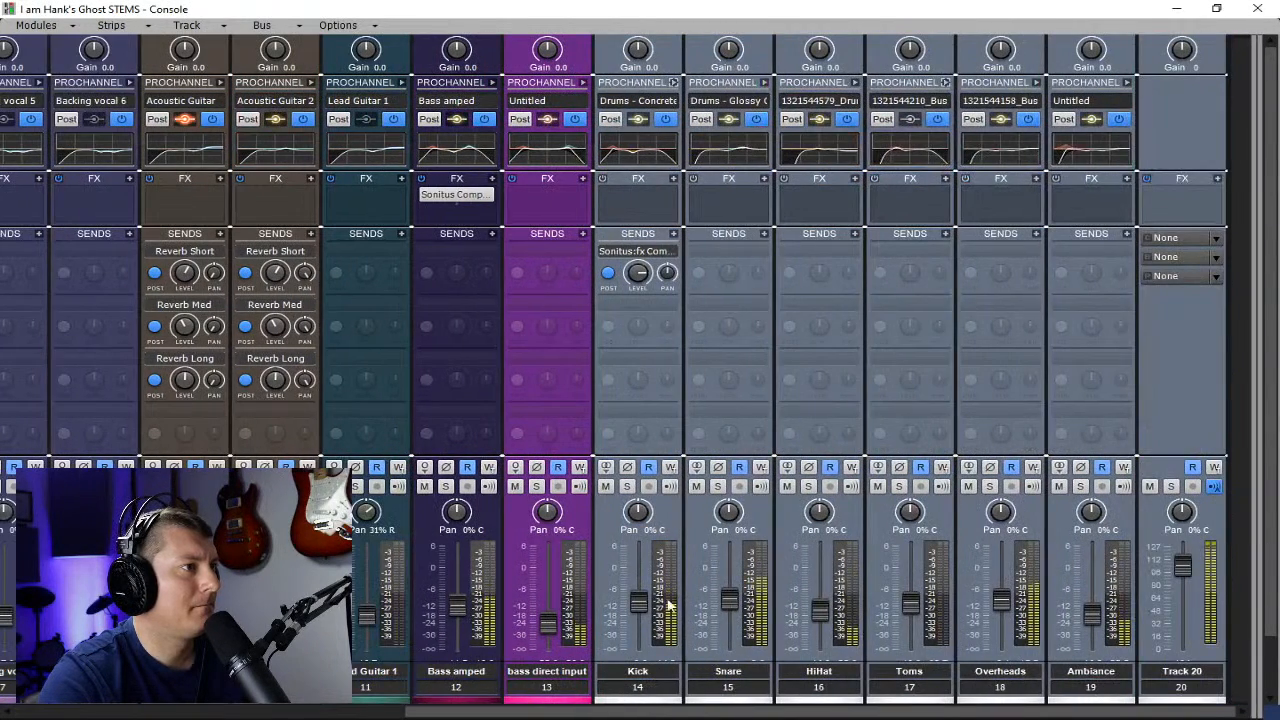
pyautogui.moveTo(548, 706); pyautogui.dragTo(150, 710)
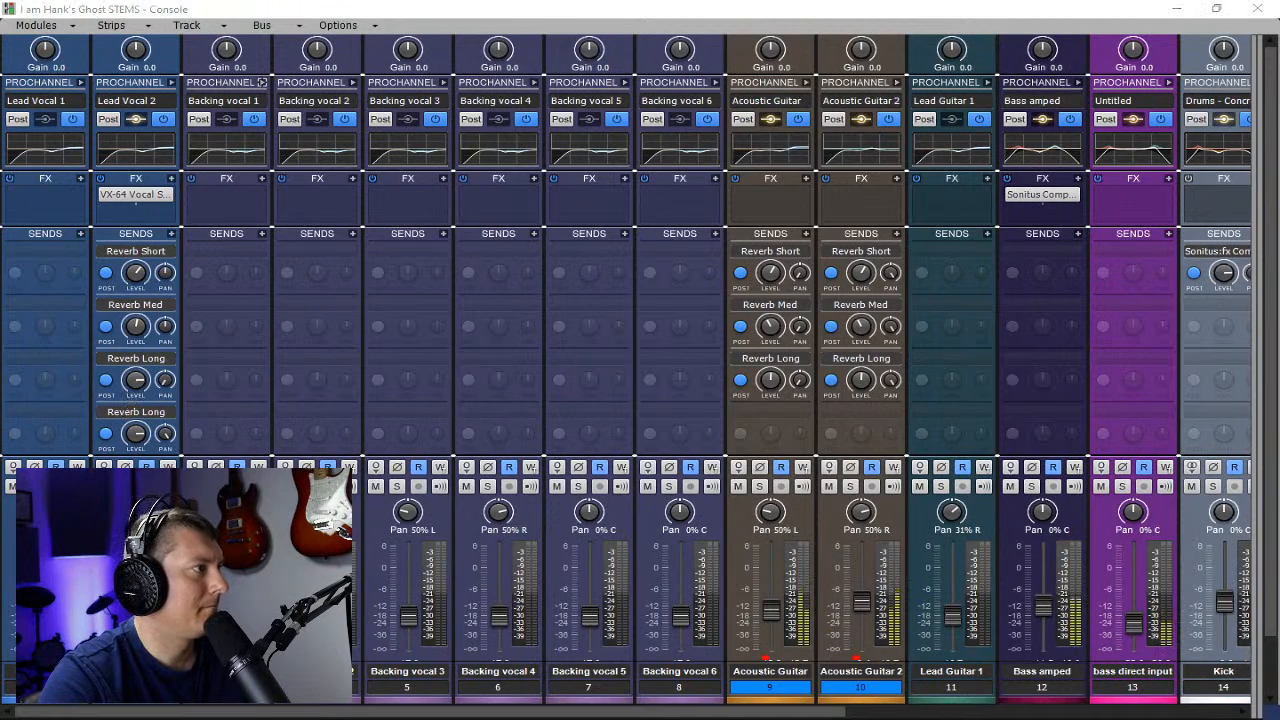
pyautogui.moveTo(136, 382)
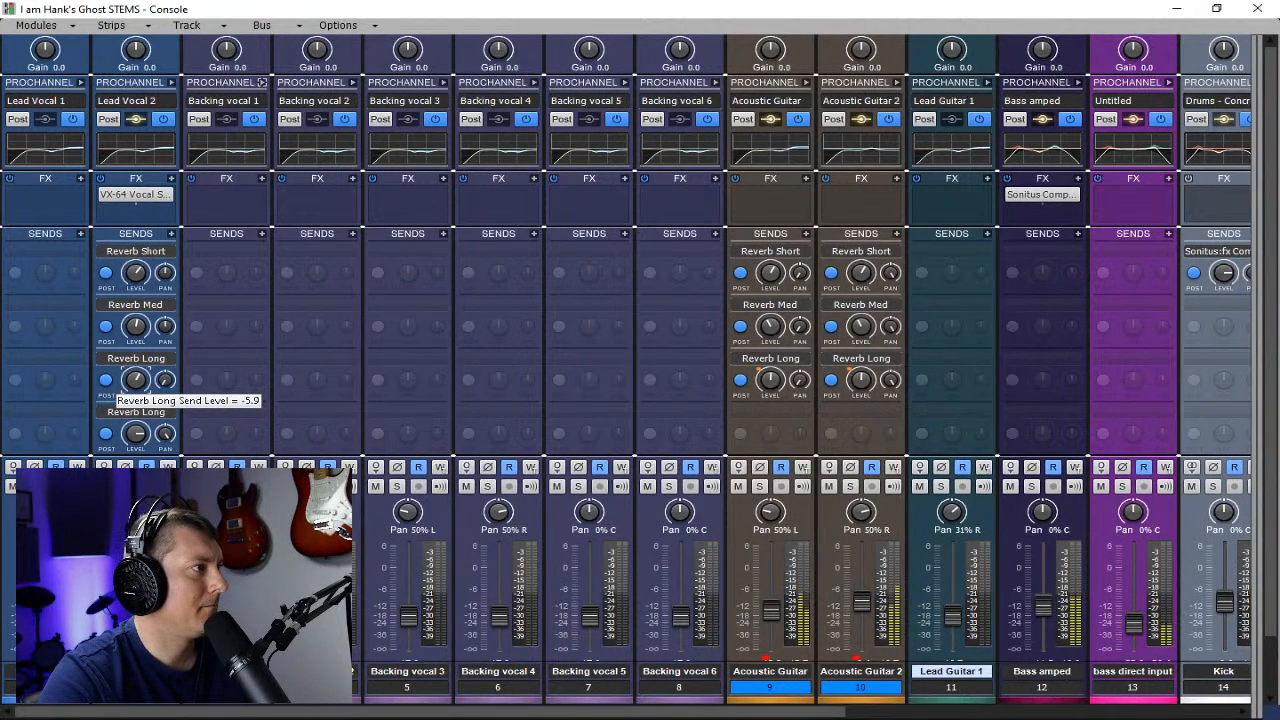
pyautogui.moveTo(136, 433)
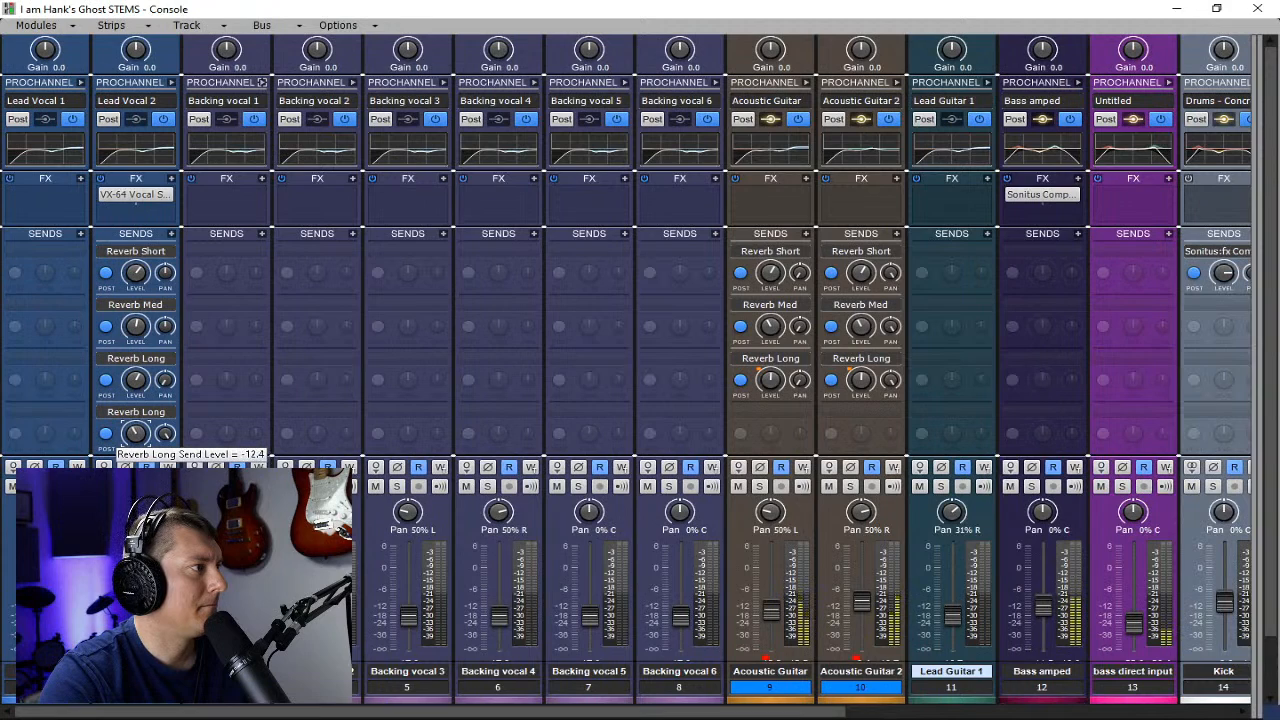
pyautogui.moveTo(136, 433); pyautogui.dragTo(136, 432)
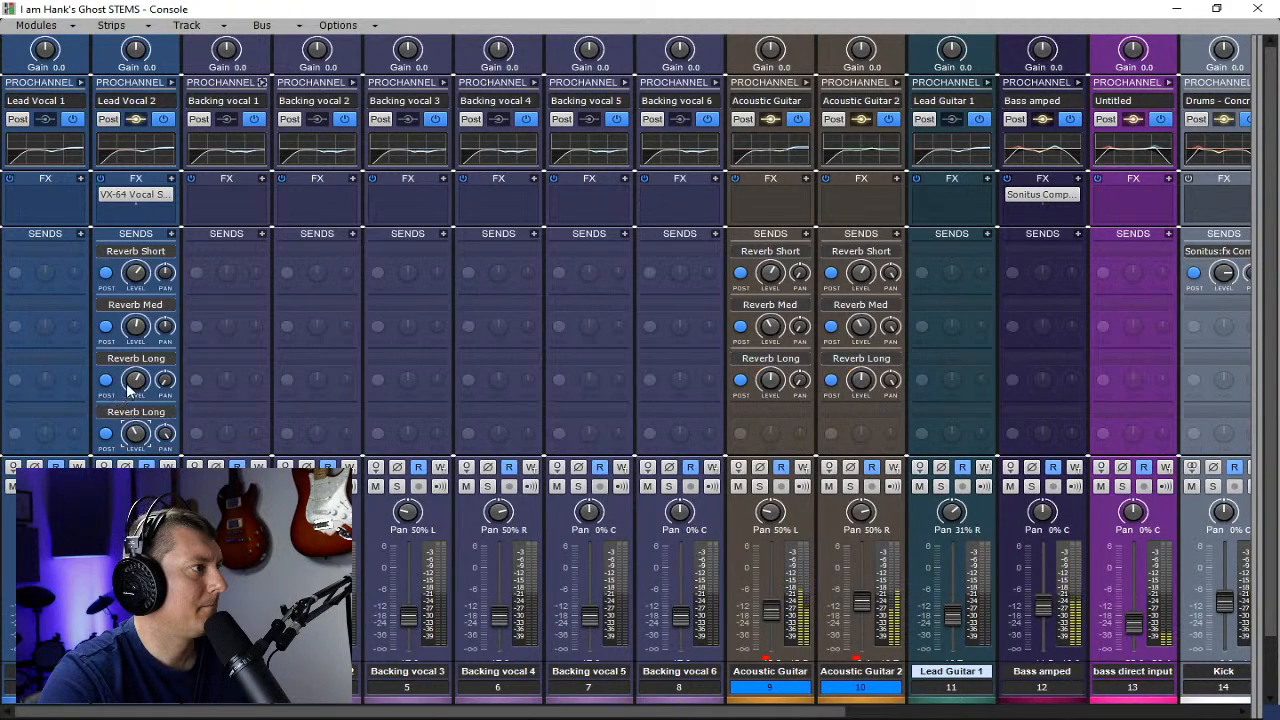
pyautogui.moveTo(128, 385); pyautogui.dragTo(128, 390)
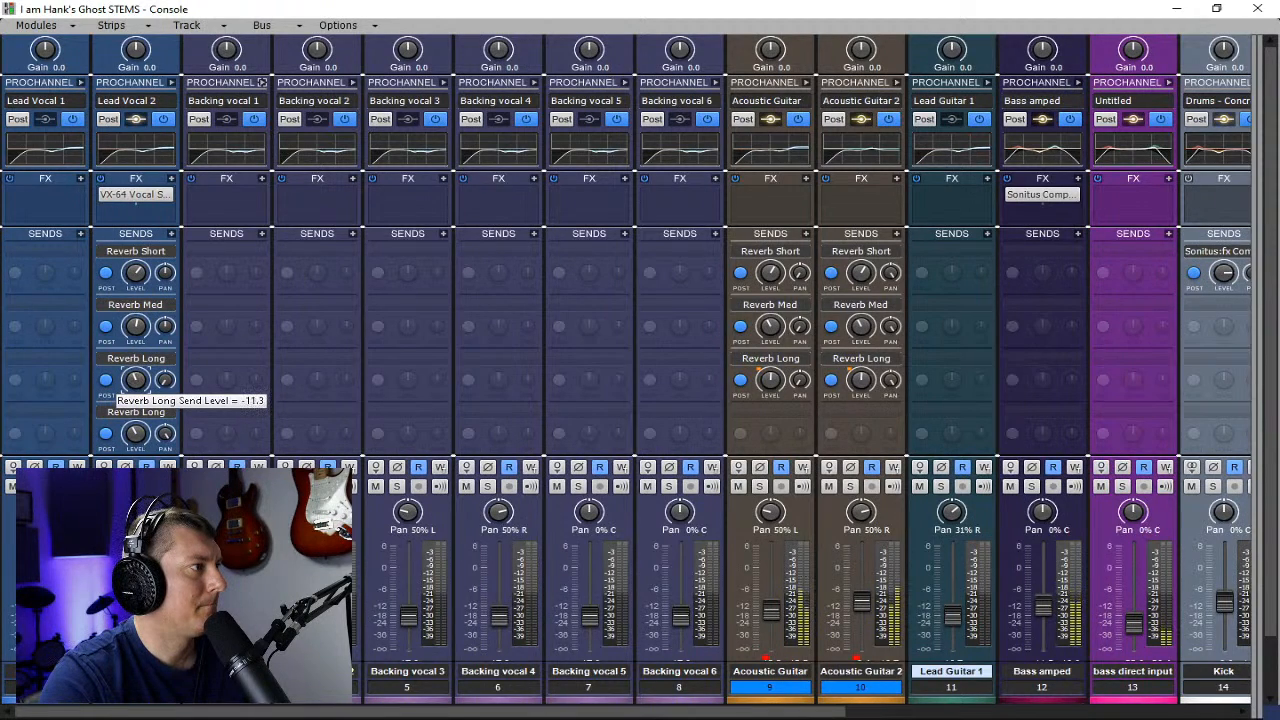
pyautogui.moveTo(128, 390); pyautogui.dragTo(130, 414)
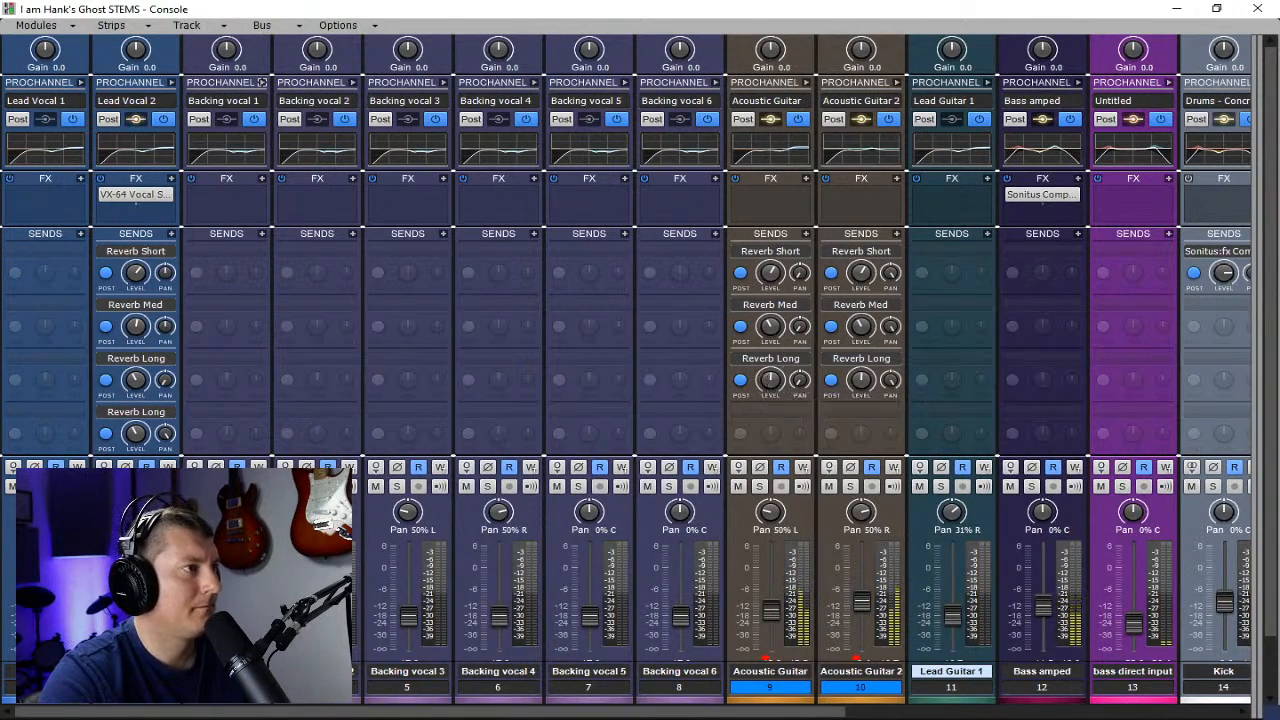
pyautogui.moveTo(770, 380); pyautogui.dragTo(770, 386)
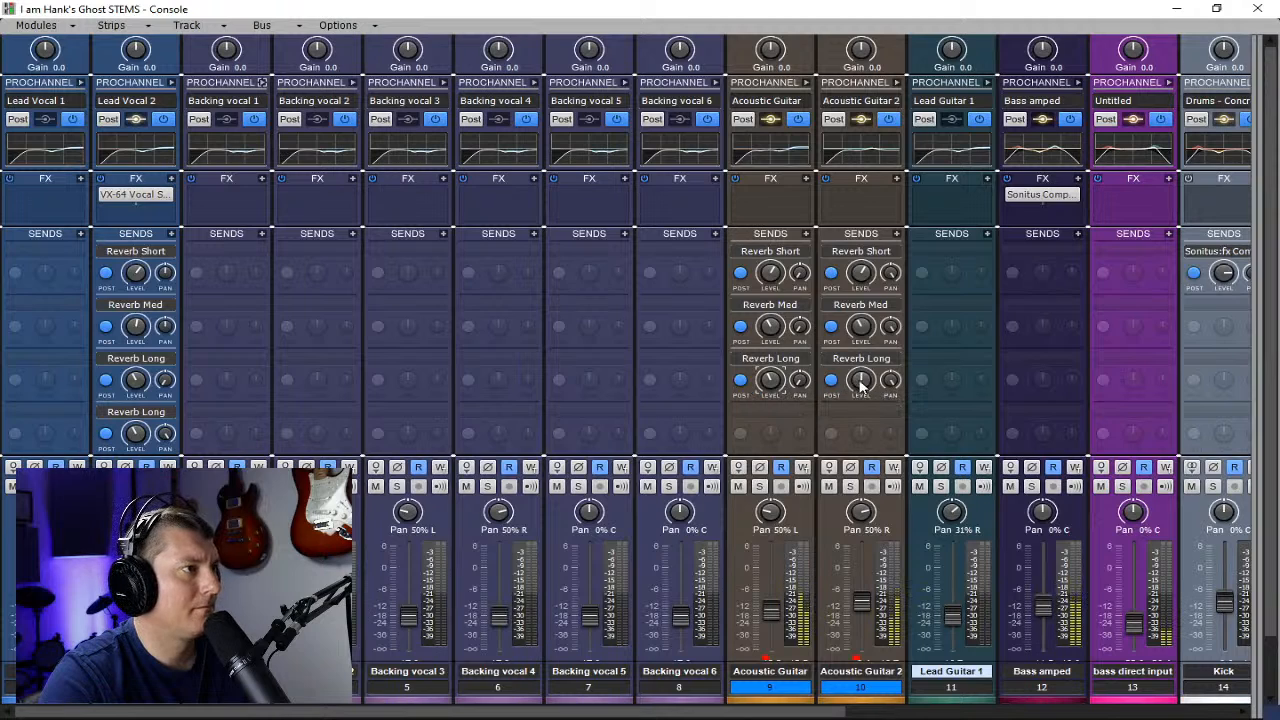
pyautogui.moveTo(860, 380); pyautogui.dragTo(860, 384)
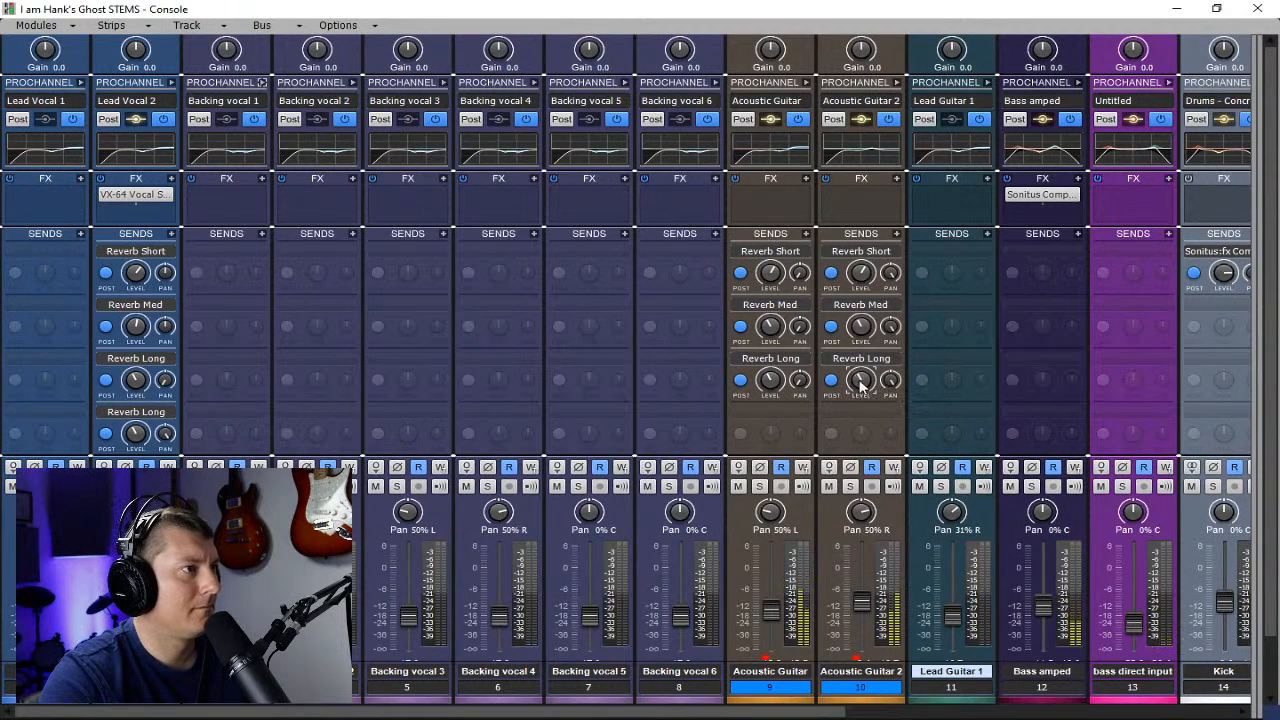
# - Lower the drum bus's Reverb Med send level to about -10.5 and its Reverb Short send level to about -5.4
pyautogui.moveTo(654, 712); pyautogui.dragTo(1043, 703)
pyautogui.moveTo(1245, 400); pyautogui.dragTo(420, 397)
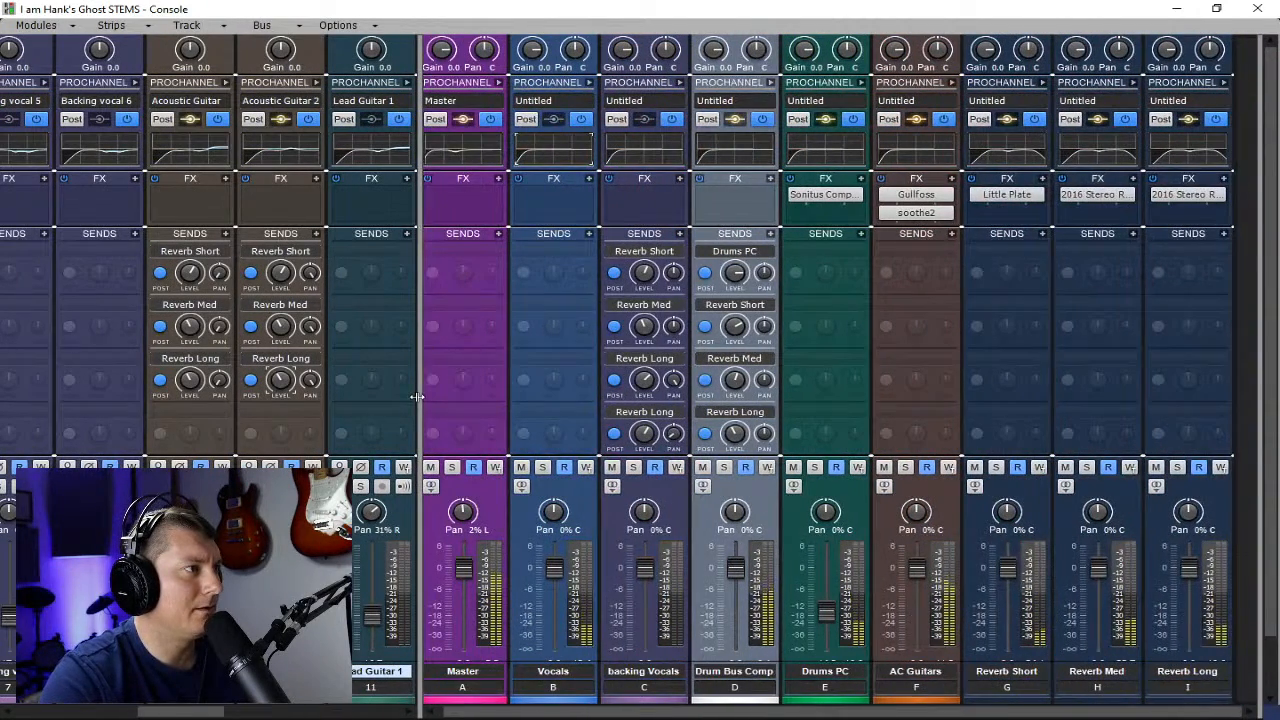
pyautogui.click(737, 383)
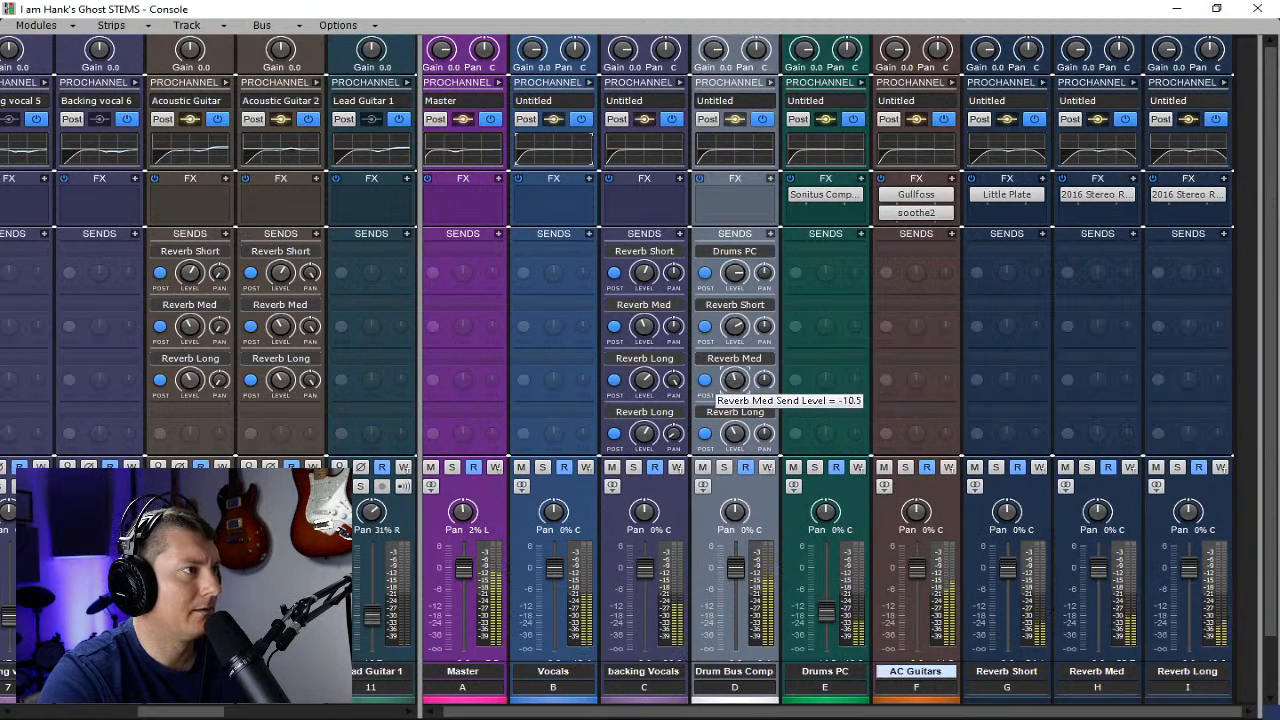
pyautogui.moveTo(737, 383); pyautogui.dragTo(736, 385)
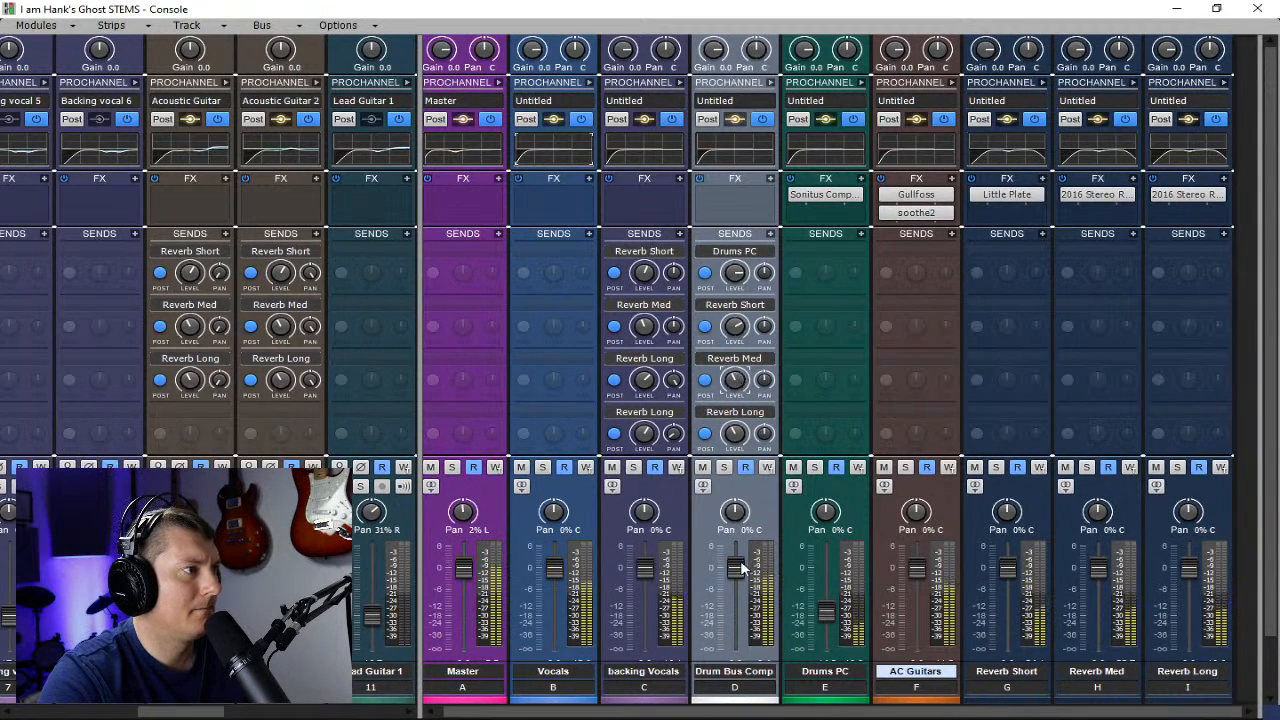
pyautogui.click(733, 328)
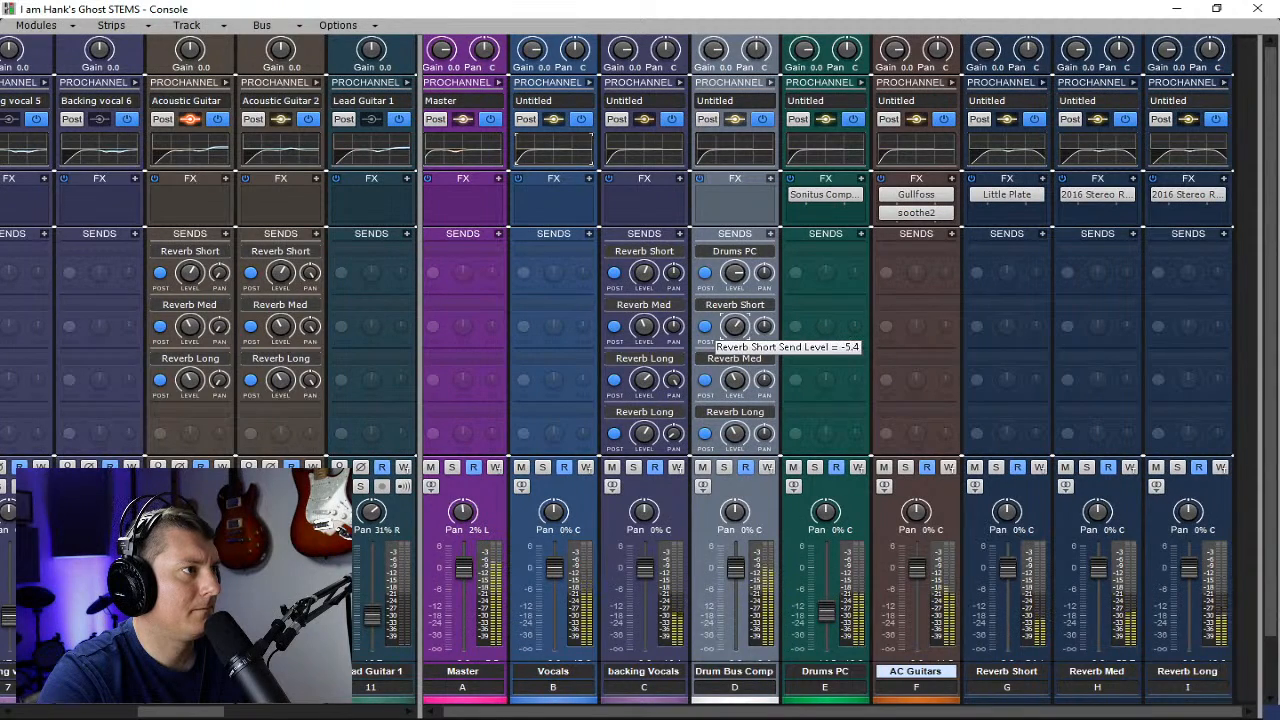
pyautogui.moveTo(733, 328); pyautogui.dragTo(731, 327)
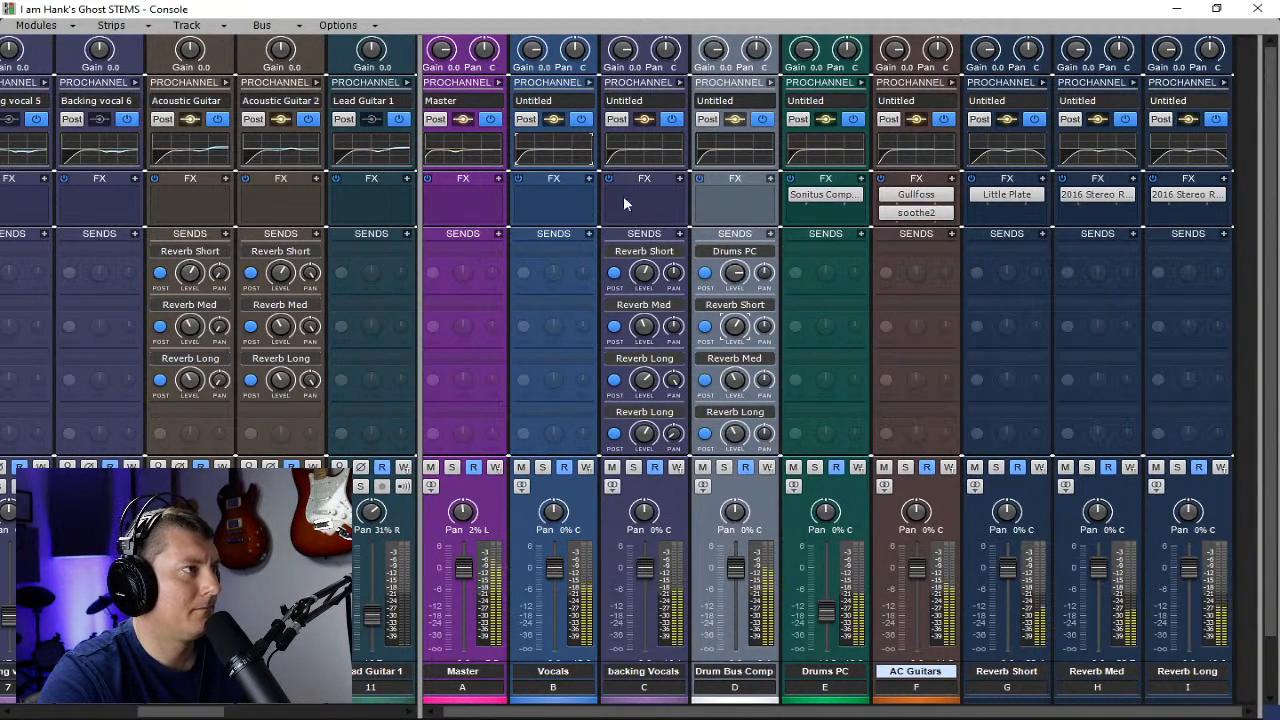
# - Insert Gullfoss on the backing Vocals bus with Recover at 18%, Tame at 27% and Bias at about 12%
pyautogui.rightClick(664, 203)
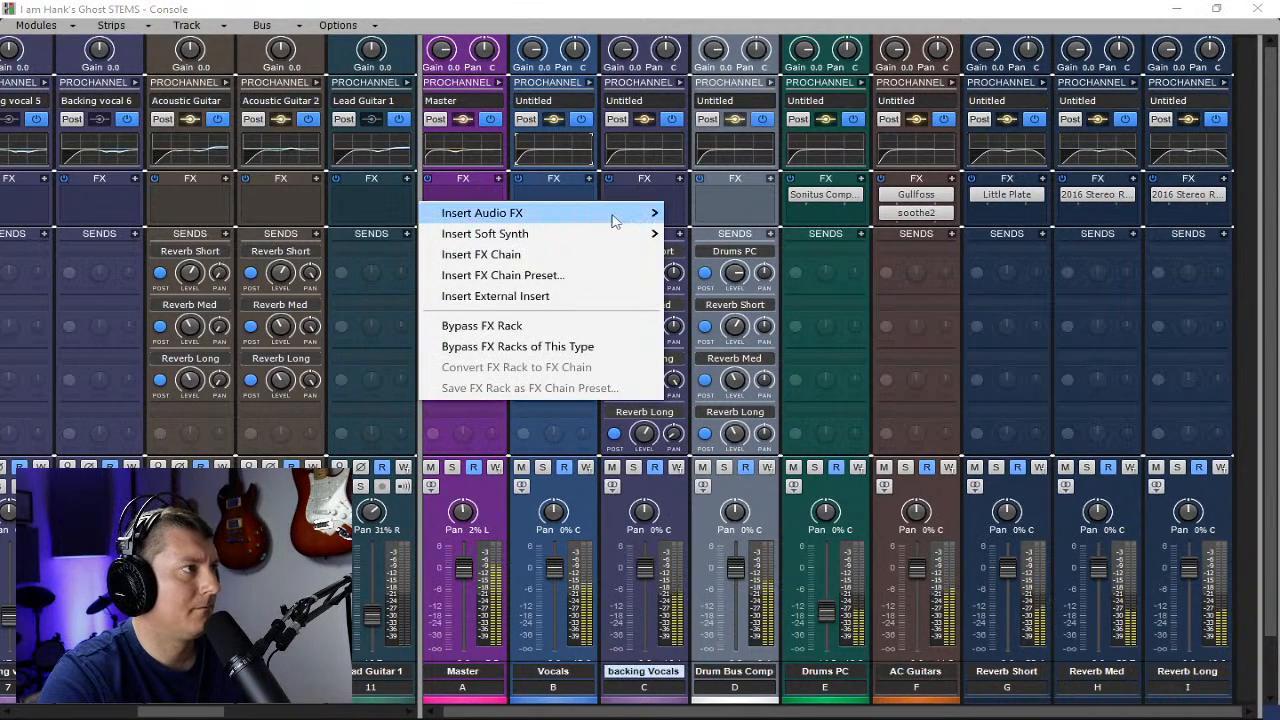
pyautogui.moveTo(614, 220)
pyautogui.click(710, 285)
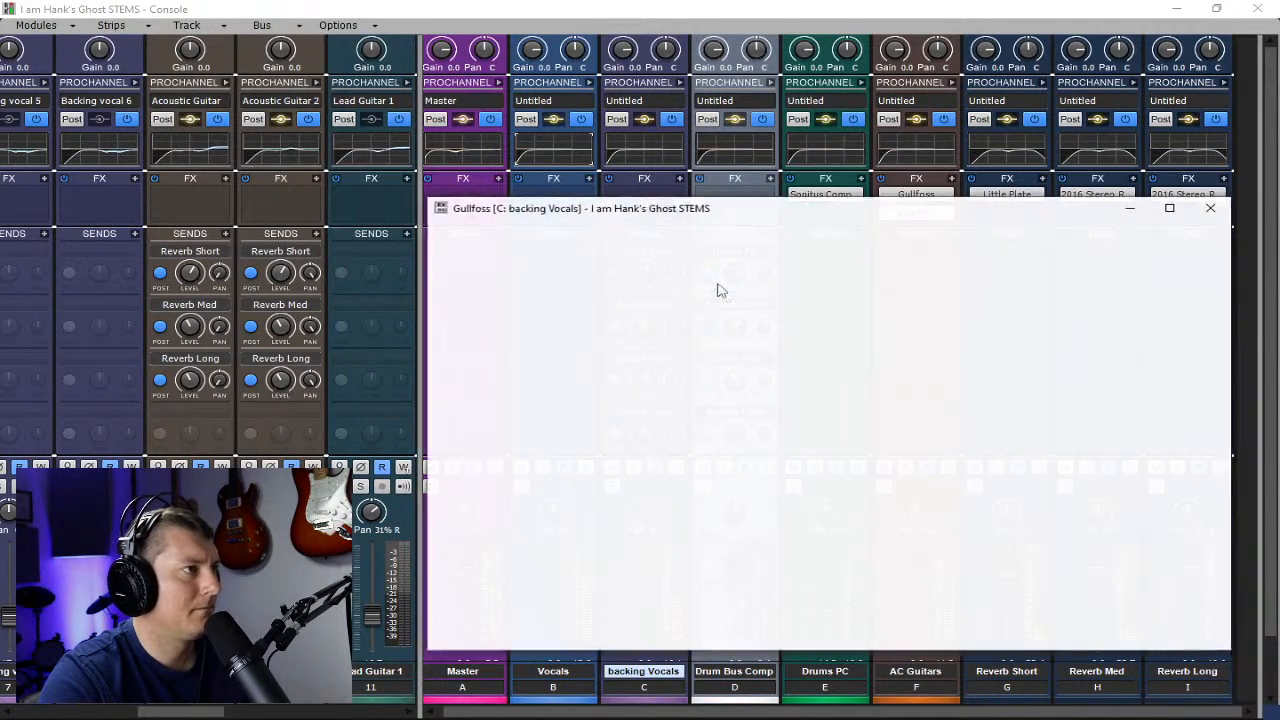
pyautogui.scroll(5, 711, 280)
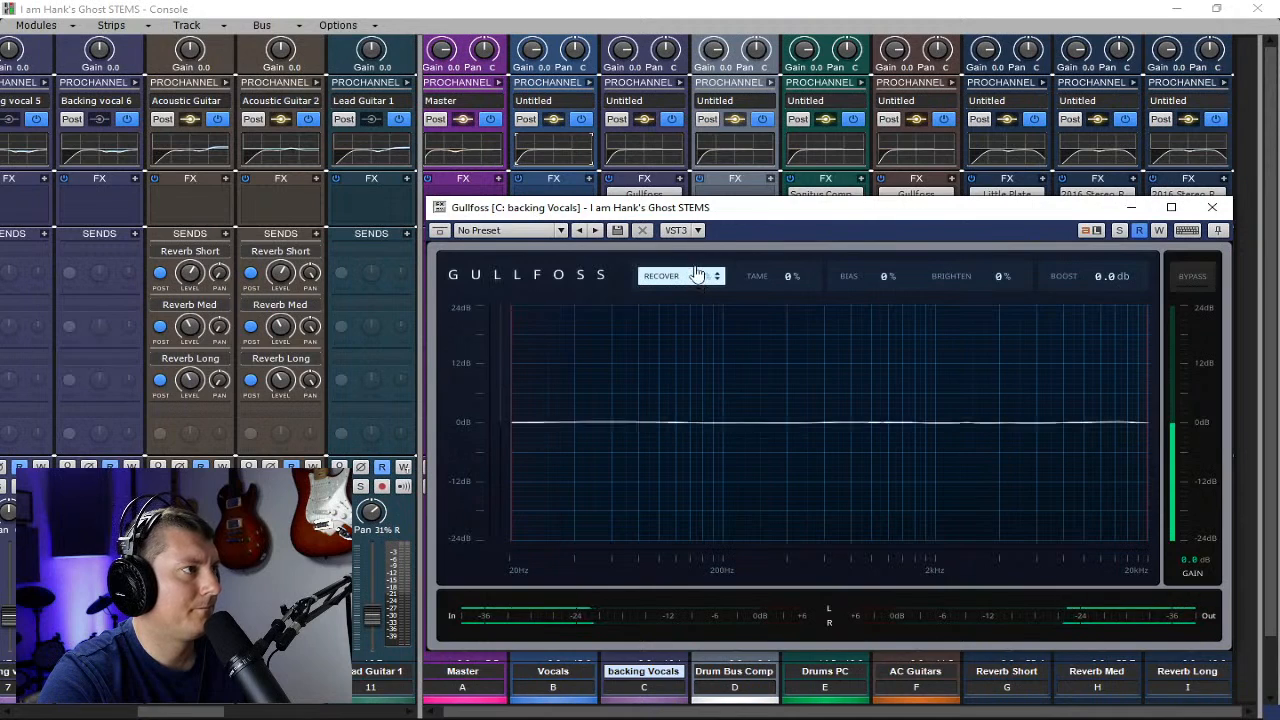
pyautogui.scroll(2, 773, 276)
pyautogui.scroll(6, 773, 276)
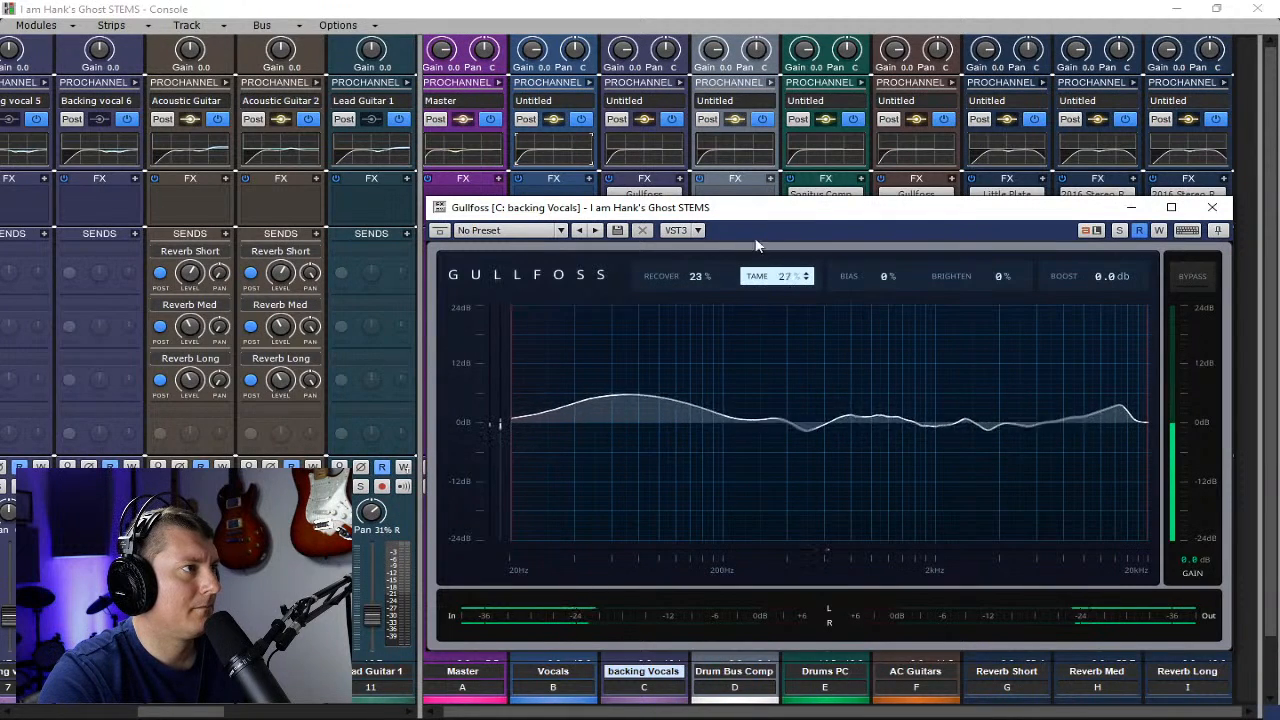
pyautogui.scroll(-5, 685, 285)
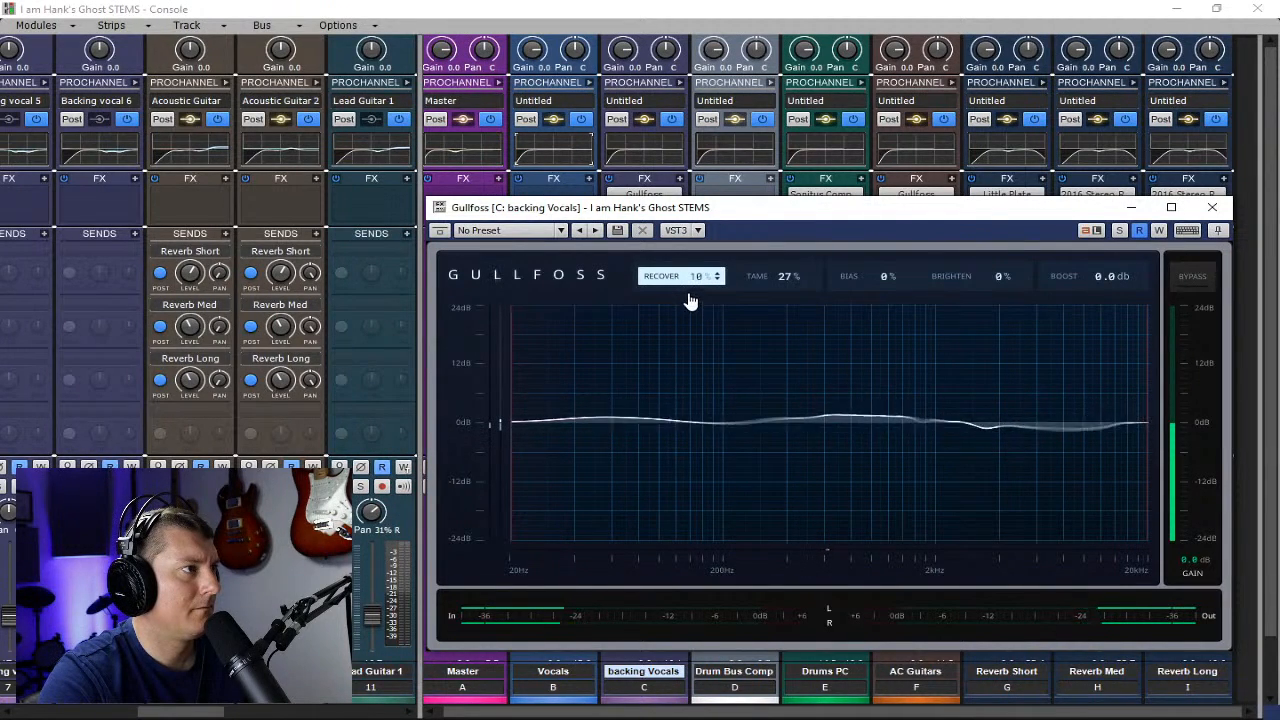
pyautogui.scroll(4, 857, 280)
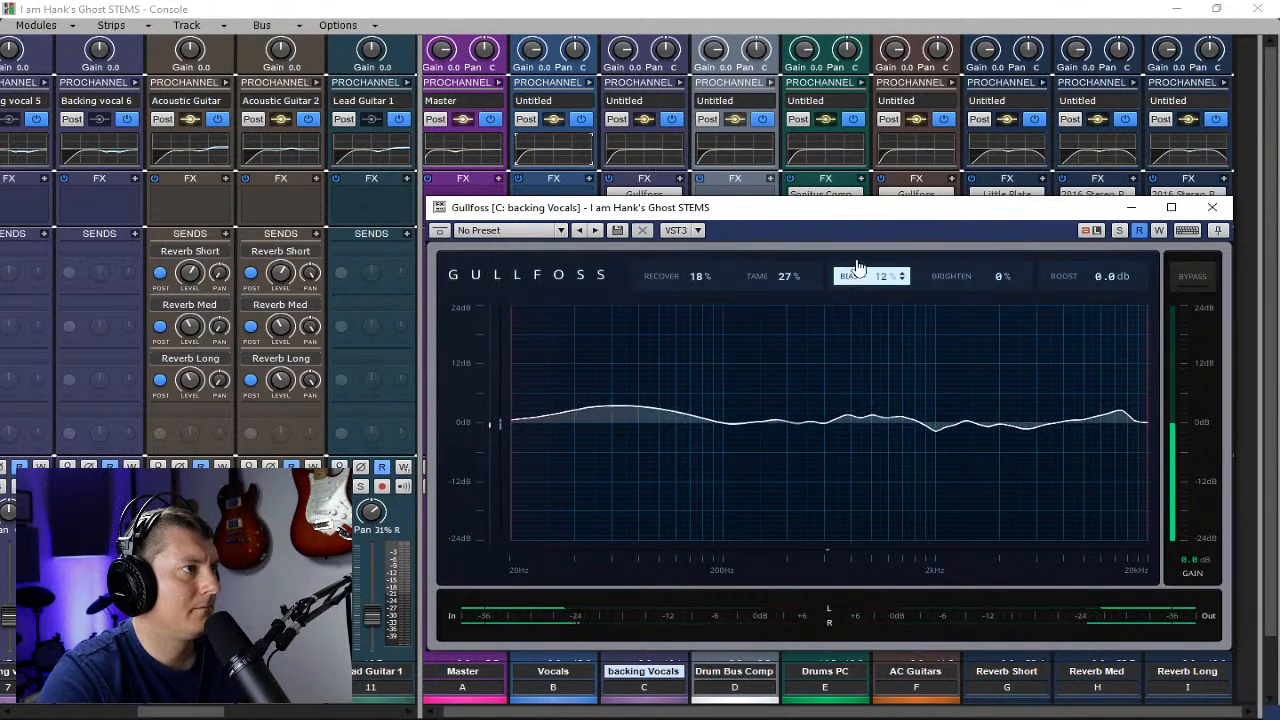
pyautogui.click(1212, 207)
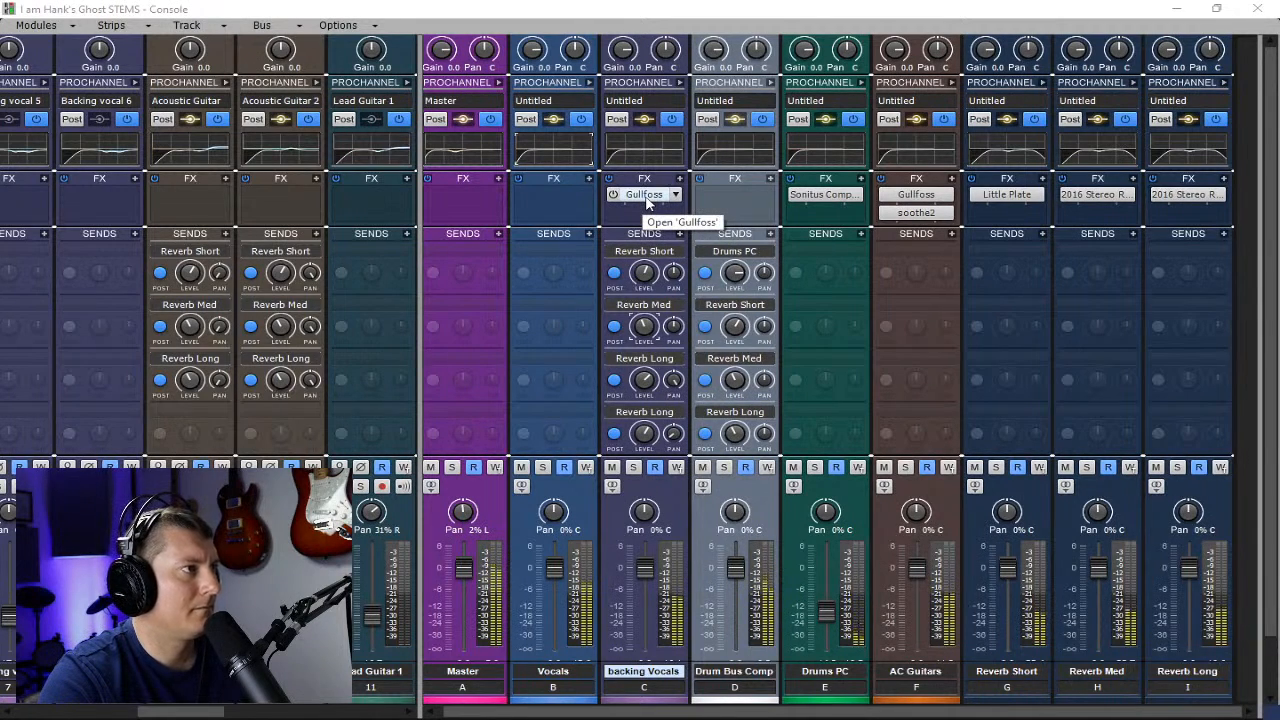
pyautogui.moveTo(420, 219); pyautogui.dragTo(576, 222)
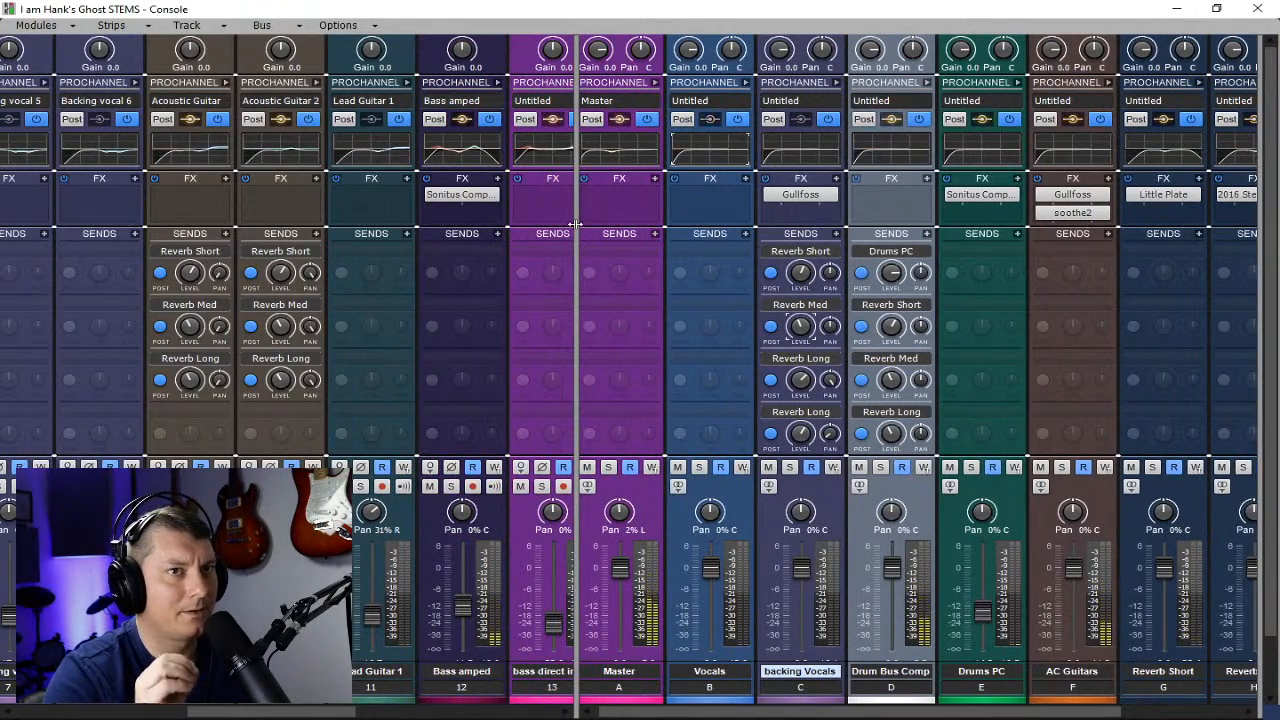
pyautogui.moveTo(576, 222); pyautogui.dragTo(1150, 228)
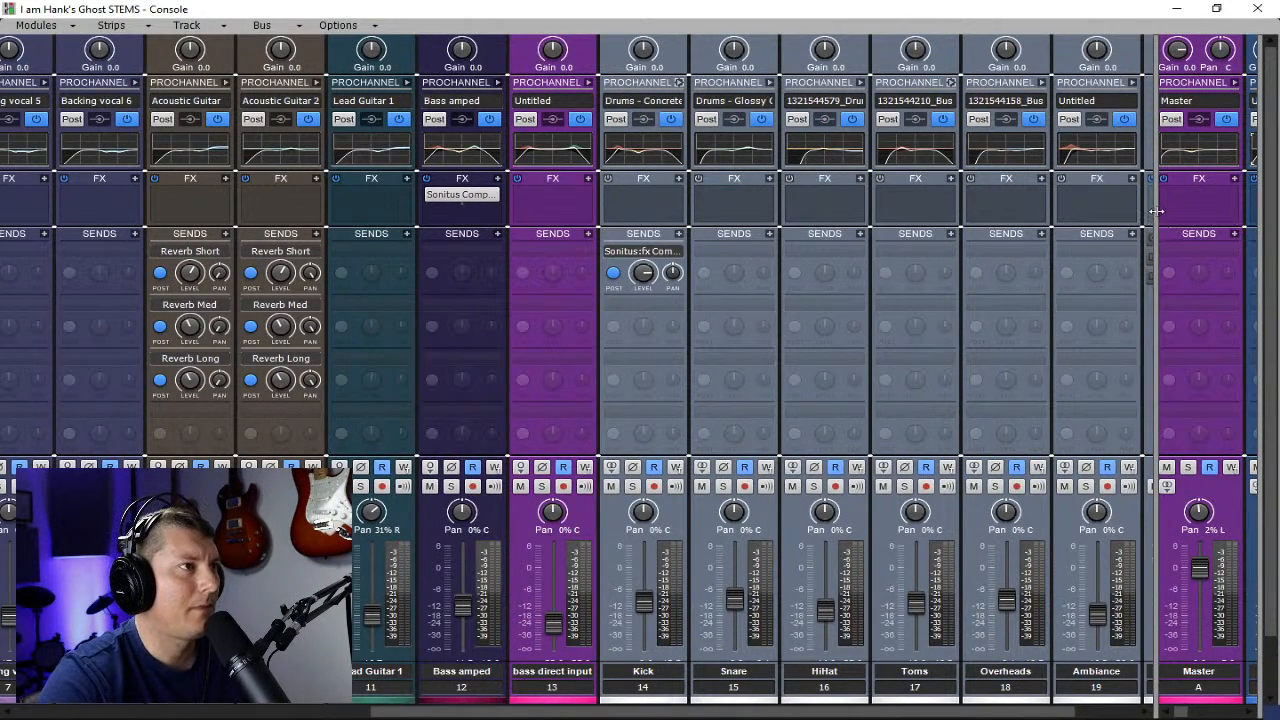
pyautogui.moveTo(1156, 211); pyautogui.dragTo(1120, 212)
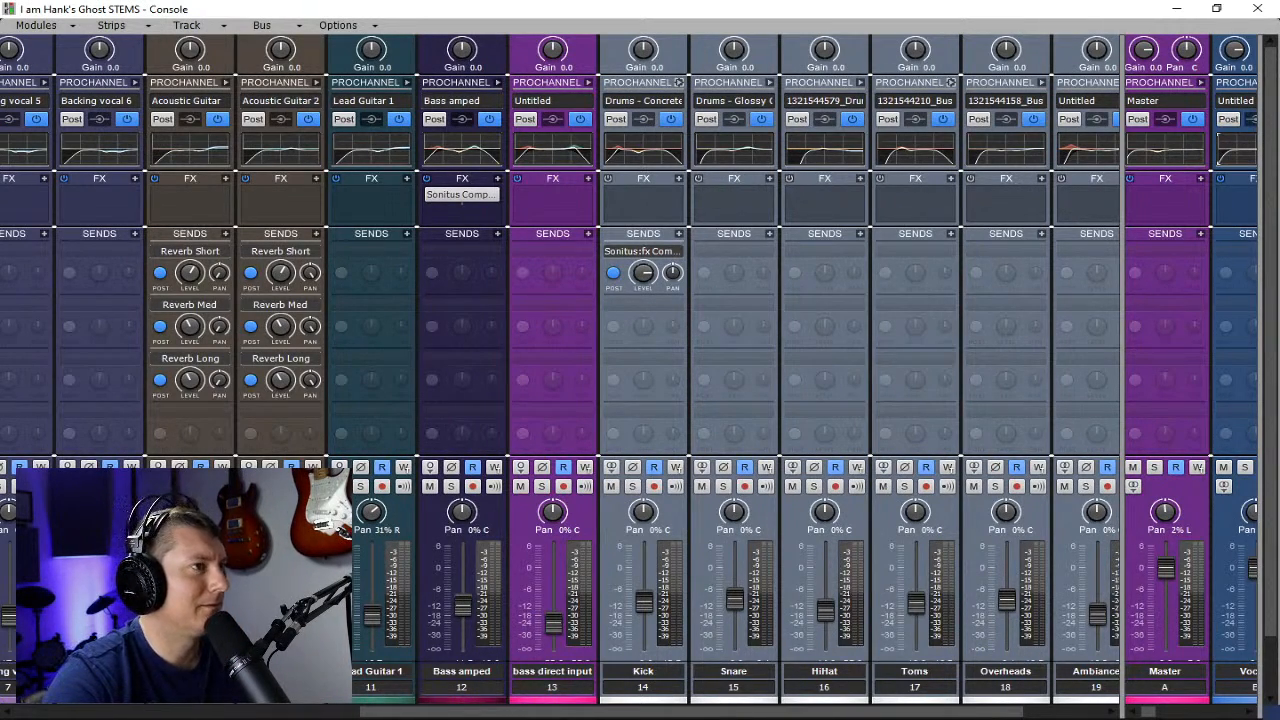
pyautogui.moveTo(1124, 250); pyautogui.dragTo(1170, 250)
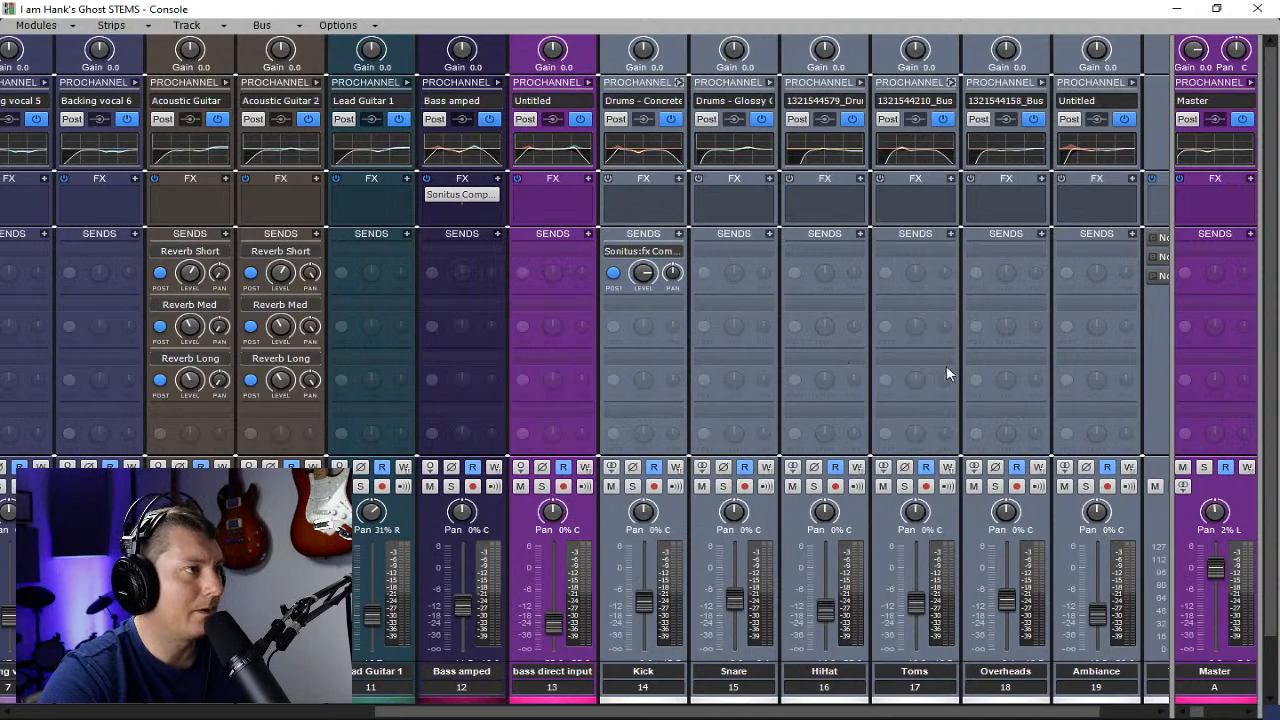
pyautogui.moveTo(1172, 310); pyautogui.dragTo(691, 310)
# - Return to the track view, play the song and enlarge the Lead Vocal 2 track to show its controls
pyautogui.click(1177, 9)
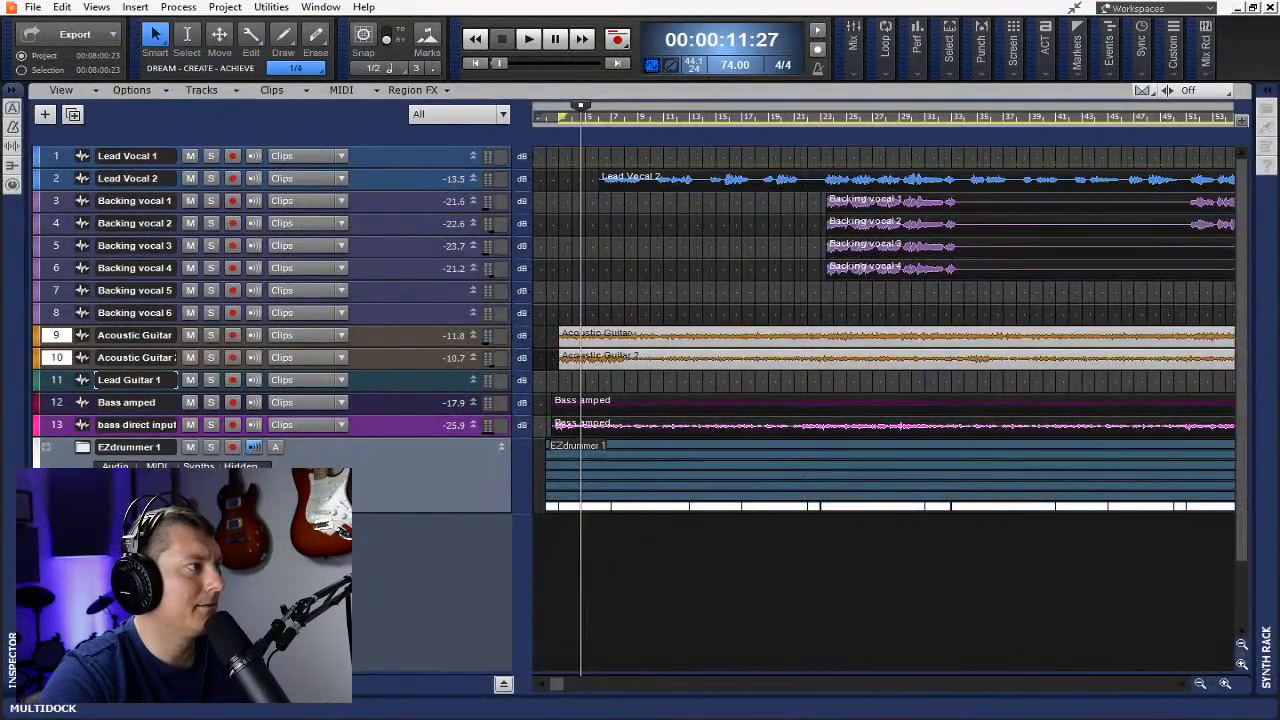
pyautogui.press('space')
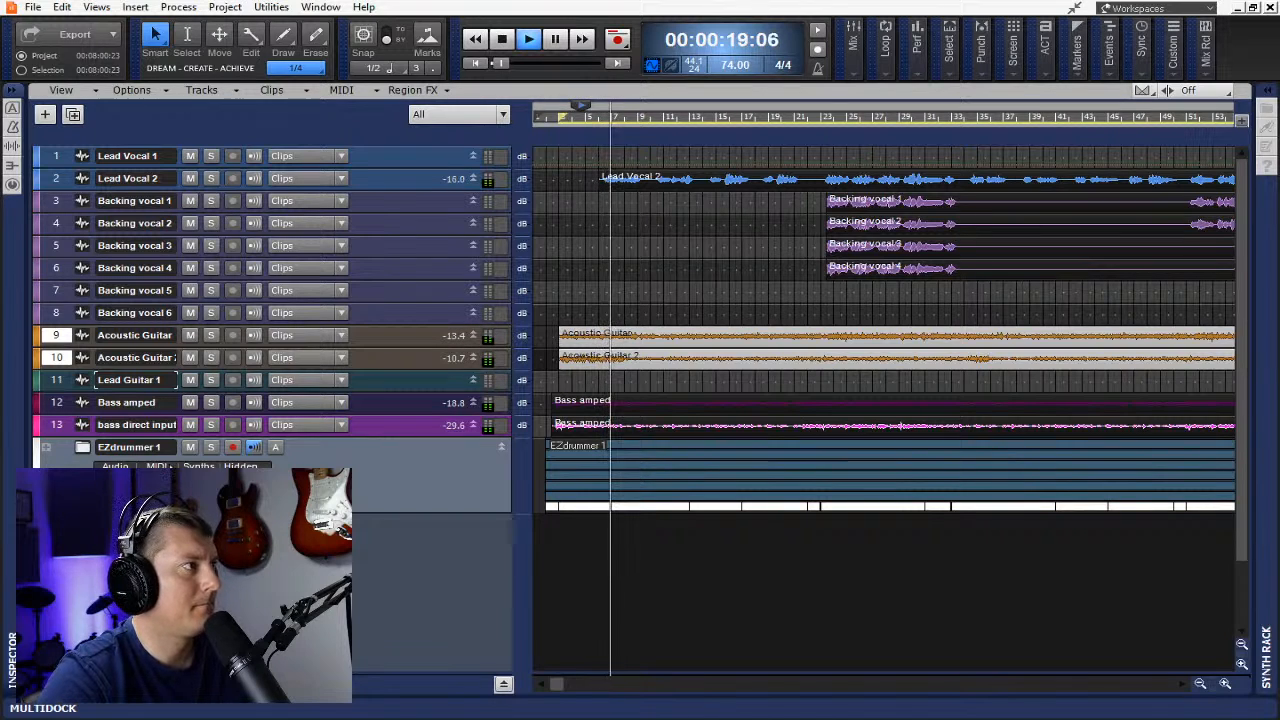
pyautogui.moveTo(374, 190); pyautogui.dragTo(394, 355)
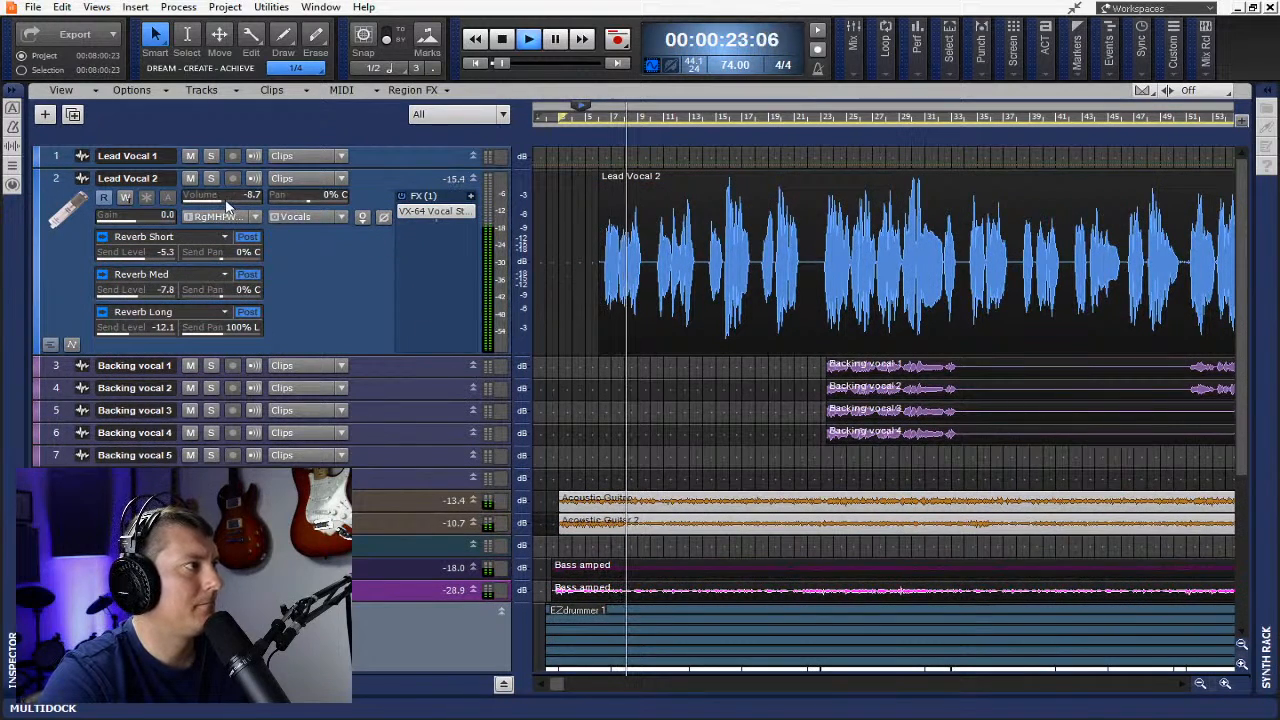
# - Set the Lead Vocal 2 volume to about -7.6, and open the console with the Lead Guitar 1 strip selected
pyautogui.moveTo(225, 197); pyautogui.dragTo(226, 204)
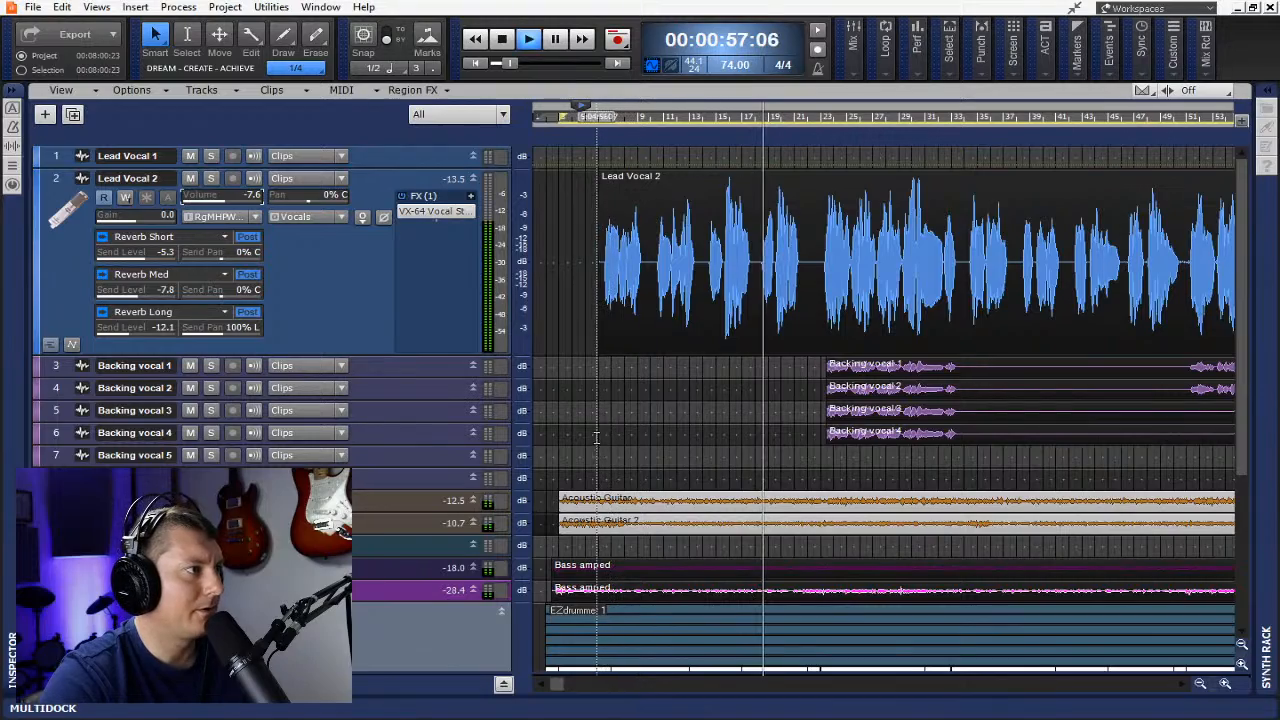
pyautogui.hotkey('alt', '2')
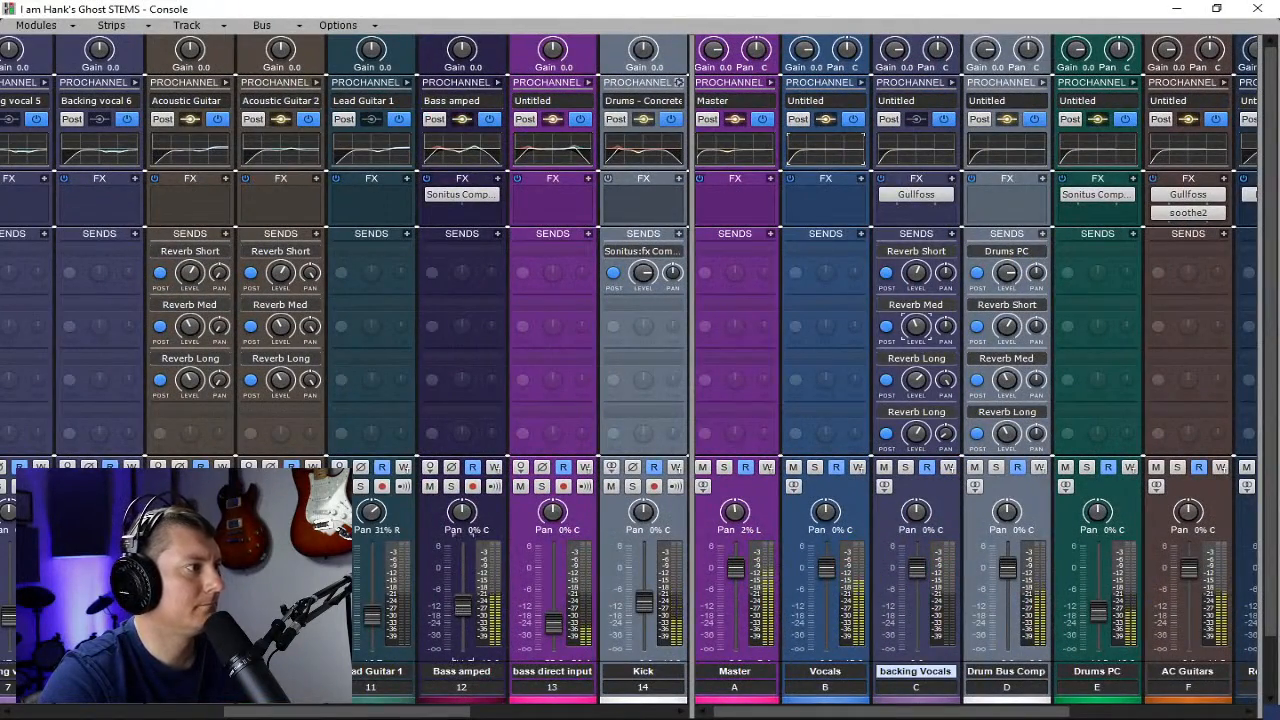
pyautogui.click(378, 671)
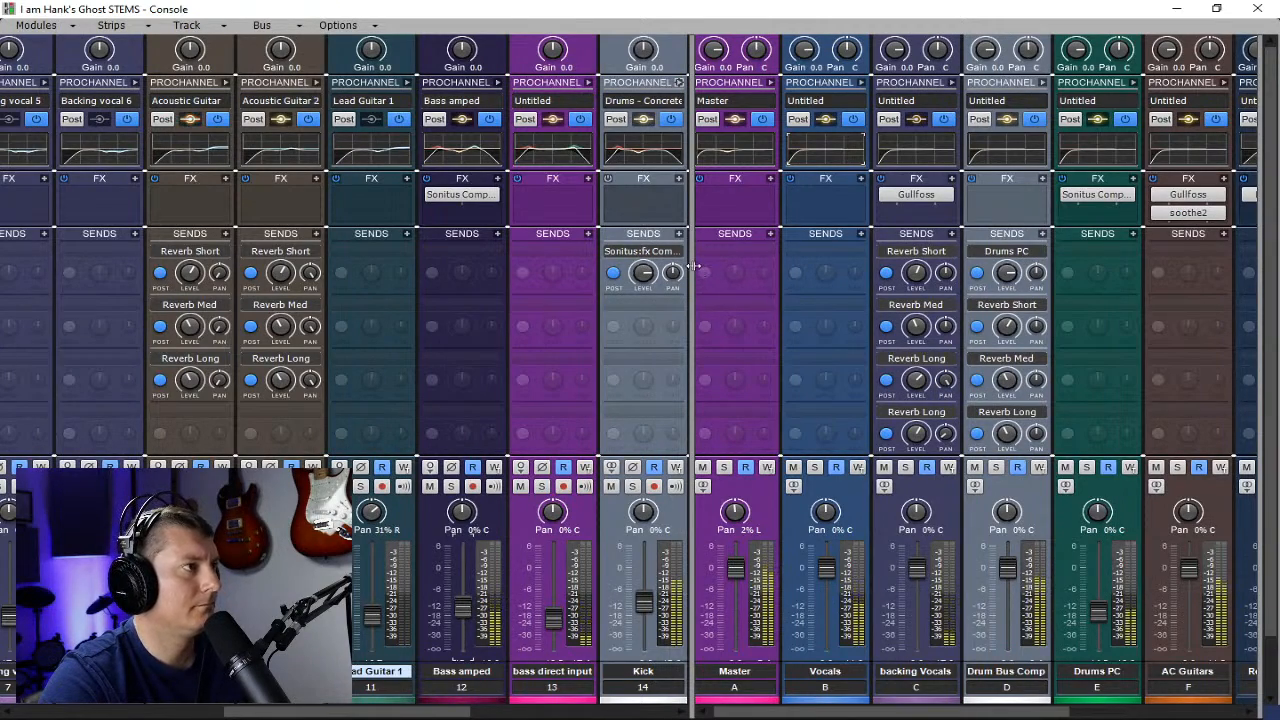
# - Copy the Gullfoss effect from the backing Vocals bus to the Drum Bus Comp bus
pyautogui.moveTo(692, 270); pyautogui.dragTo(420, 310)
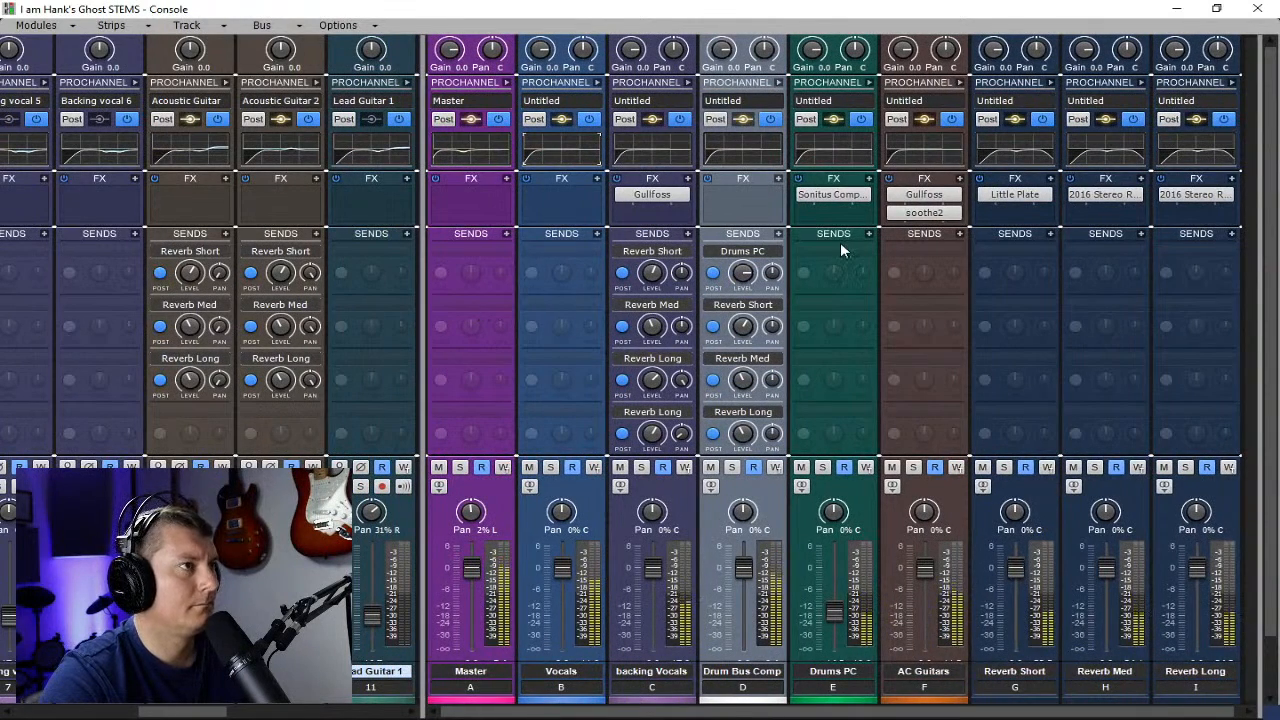
pyautogui.click(778, 179)
pyautogui.moveTo(720, 212)
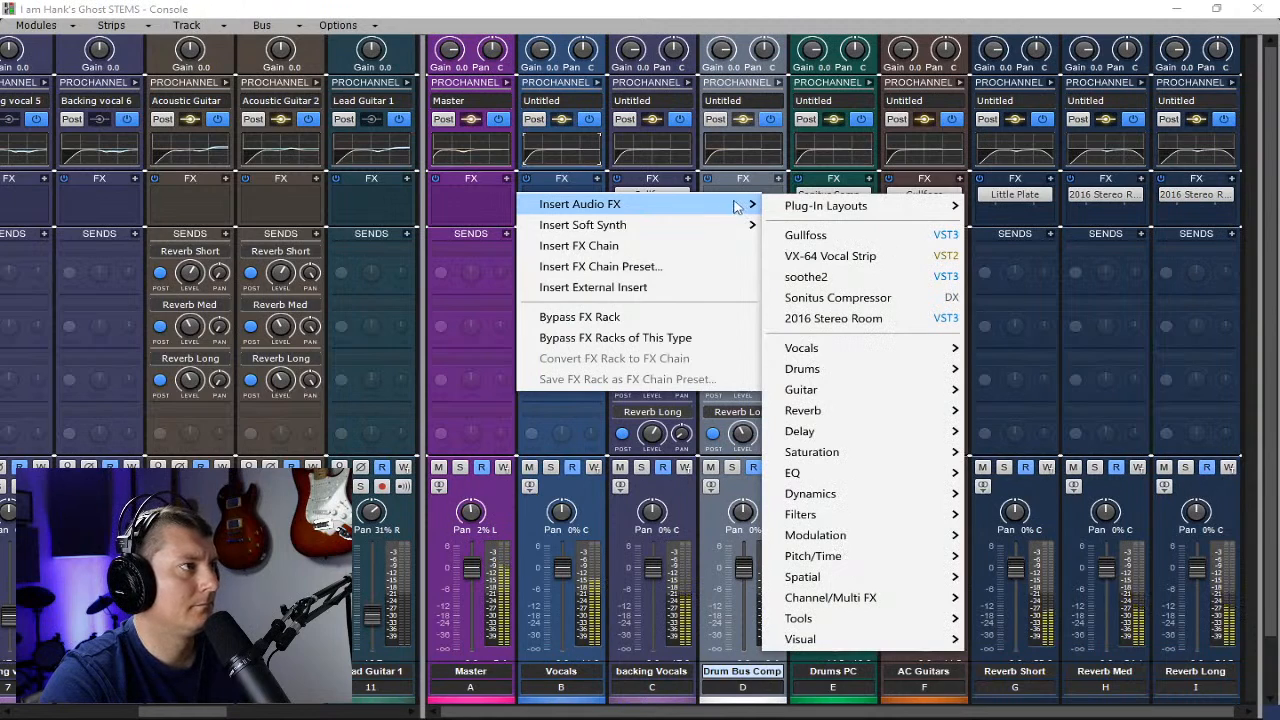
pyautogui.click(474, 201)
pyautogui.moveTo(654, 198); pyautogui.dragTo(737, 206)
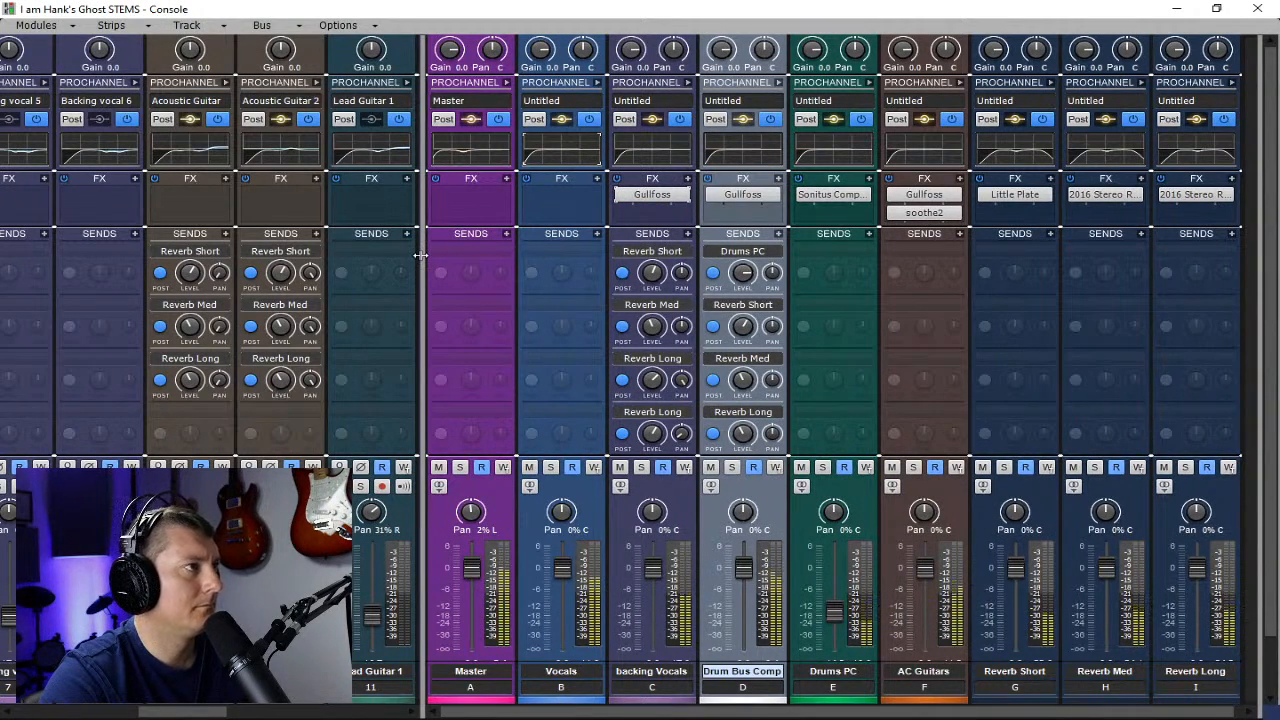
# - Insert the spiff plug-in from the Drums effects category on the Snare track
pyautogui.moveTo(420, 256); pyautogui.dragTo(1272, 278)
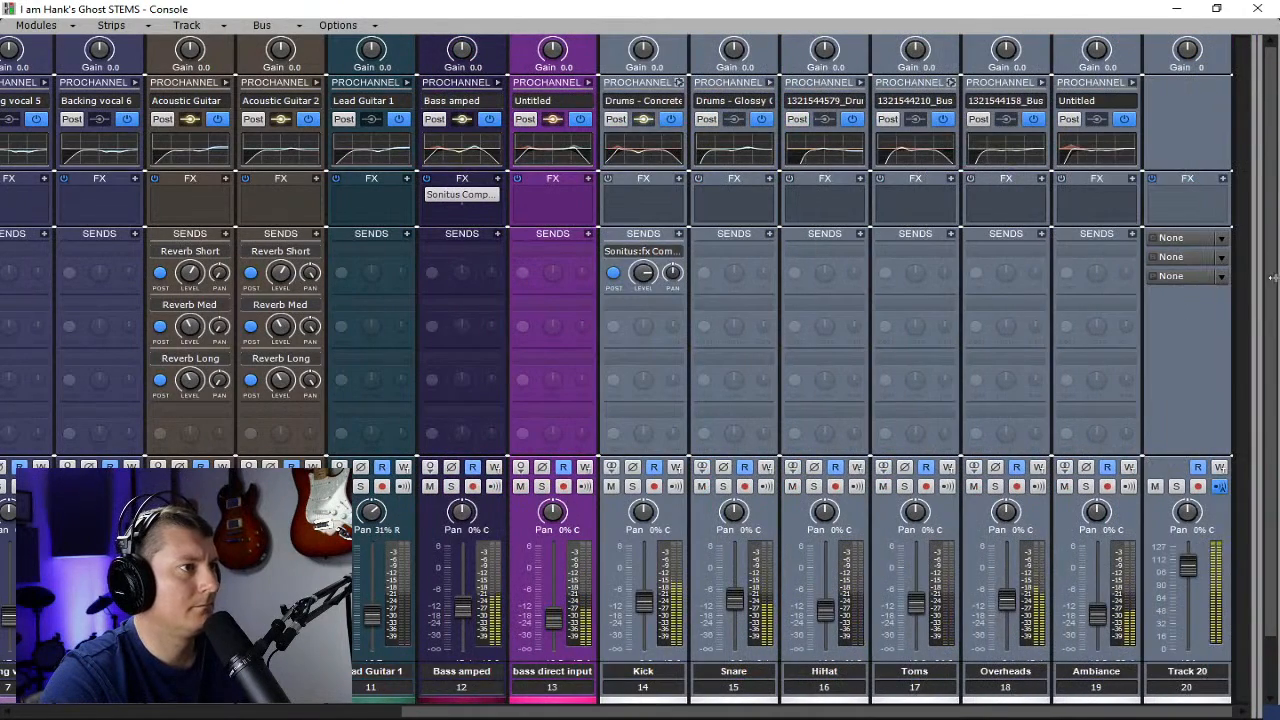
pyautogui.rightClick(744, 203)
pyautogui.moveTo(685, 216)
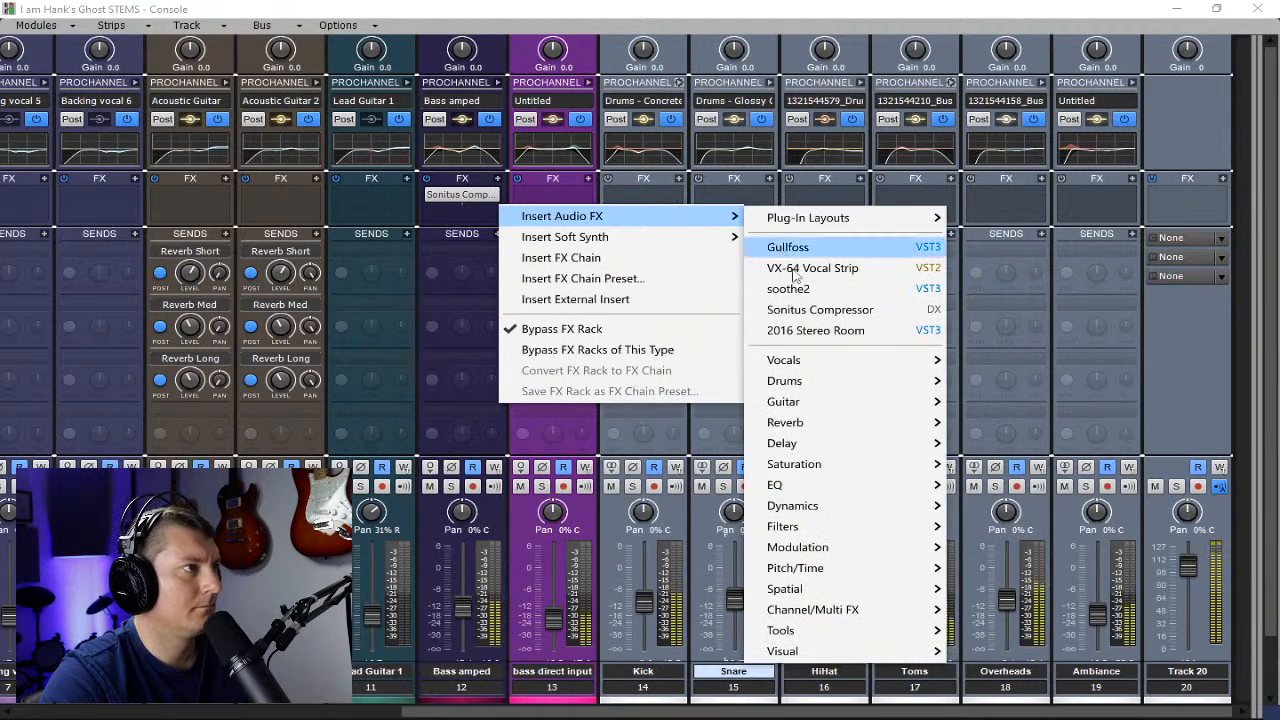
pyautogui.moveTo(833, 486)
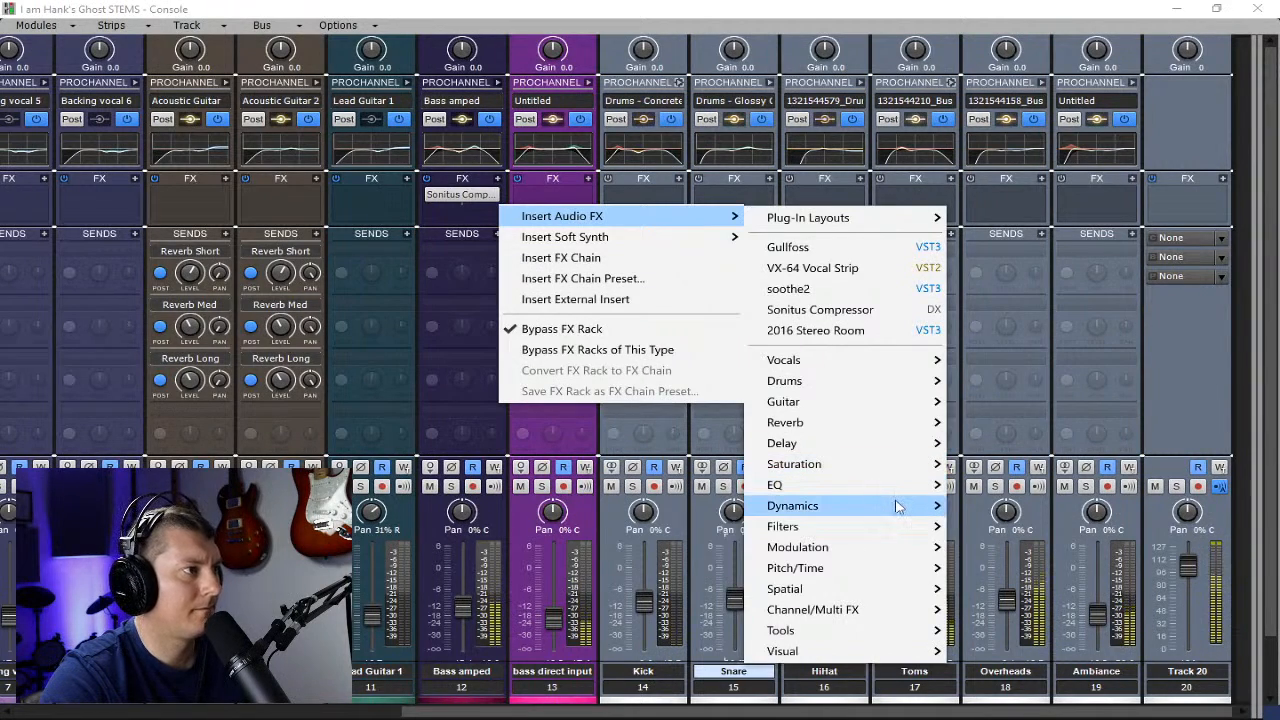
pyautogui.moveTo(900, 506)
pyautogui.moveTo(1010, 505)
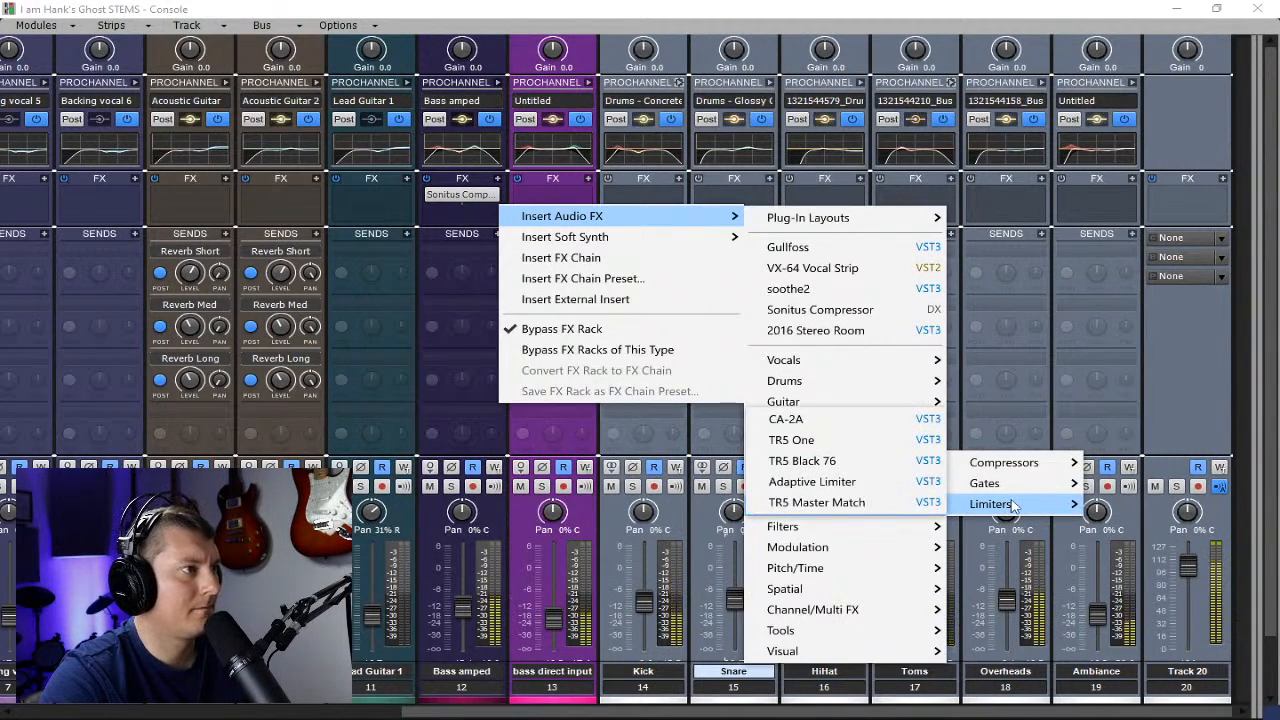
pyautogui.moveTo(866, 548)
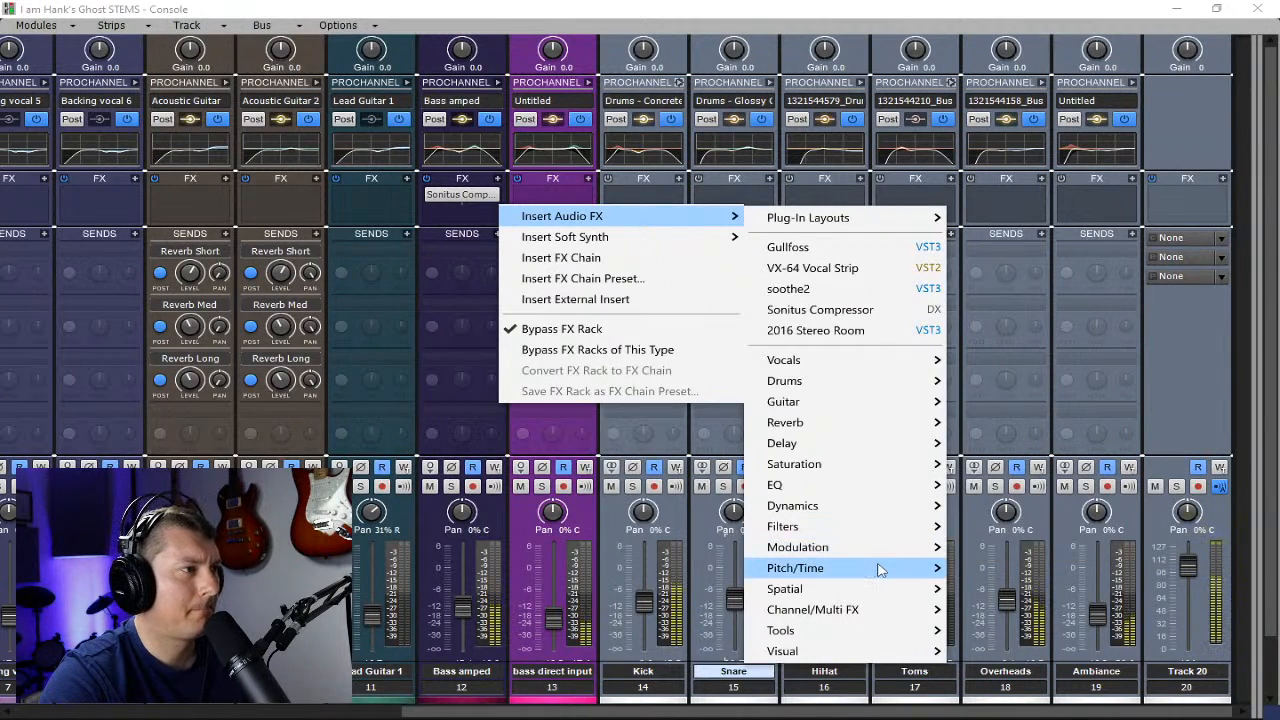
pyautogui.moveTo(884, 636)
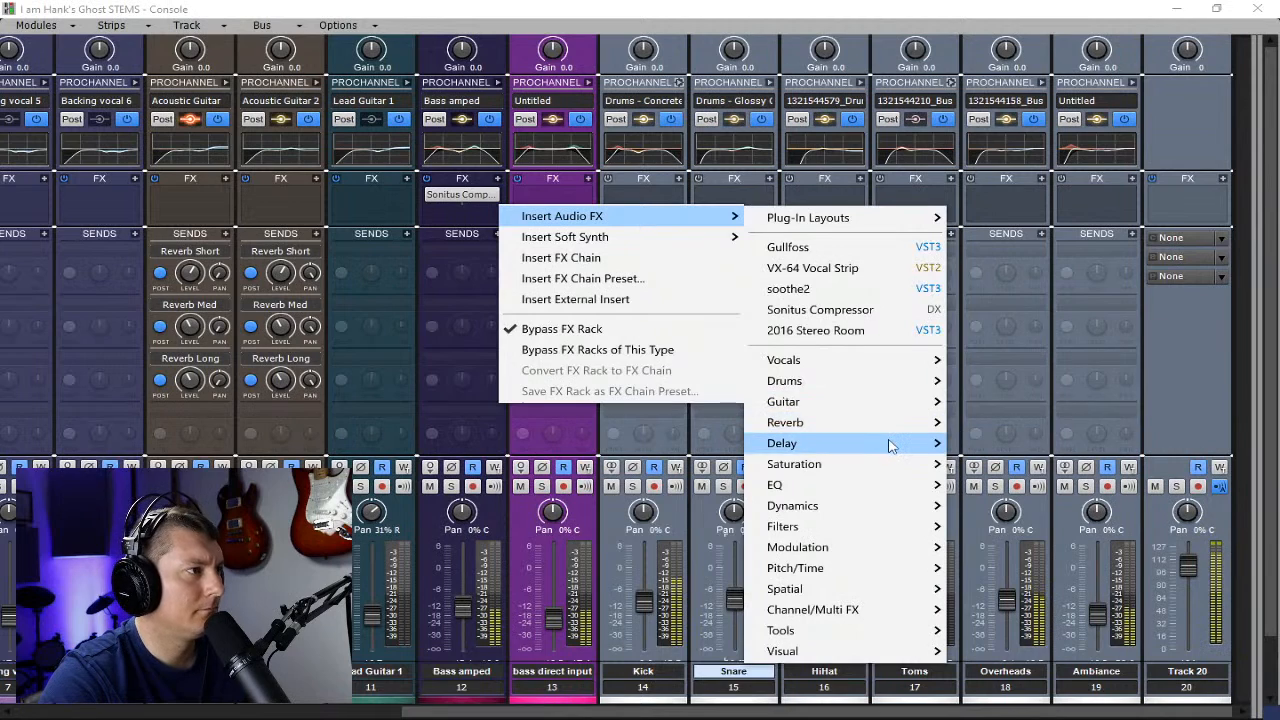
pyautogui.moveTo(895, 464)
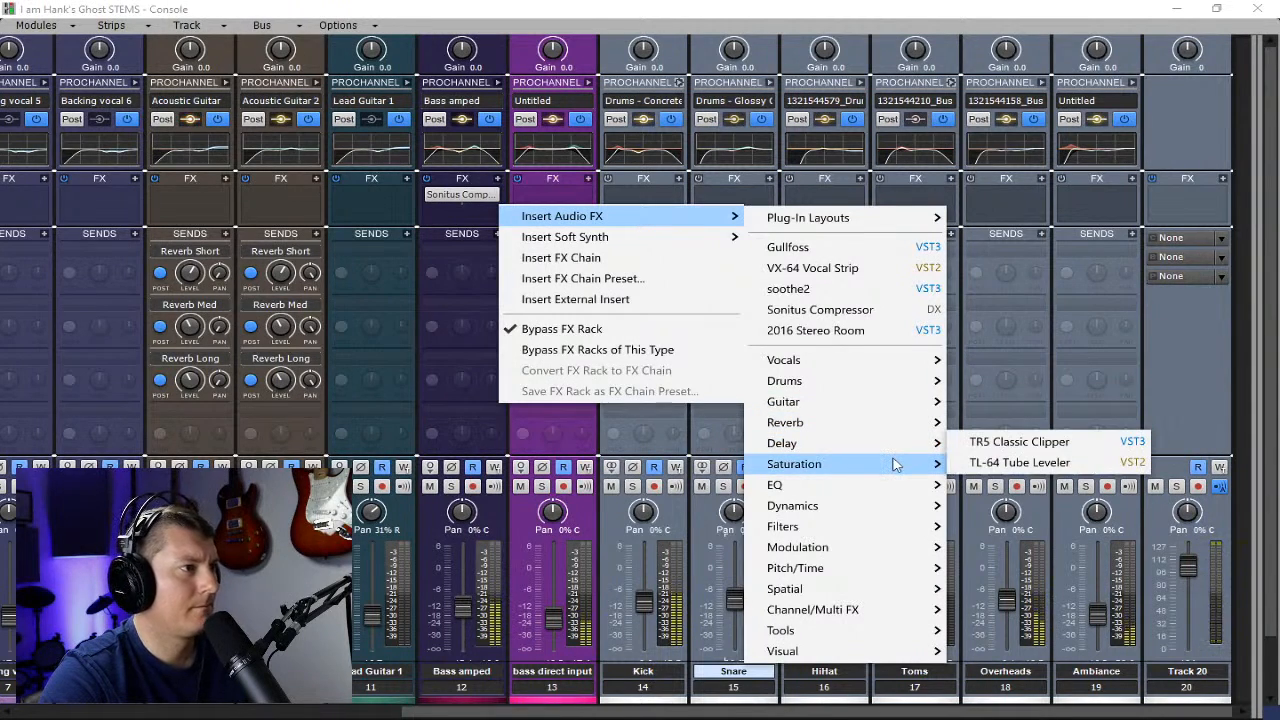
pyautogui.moveTo(895, 488)
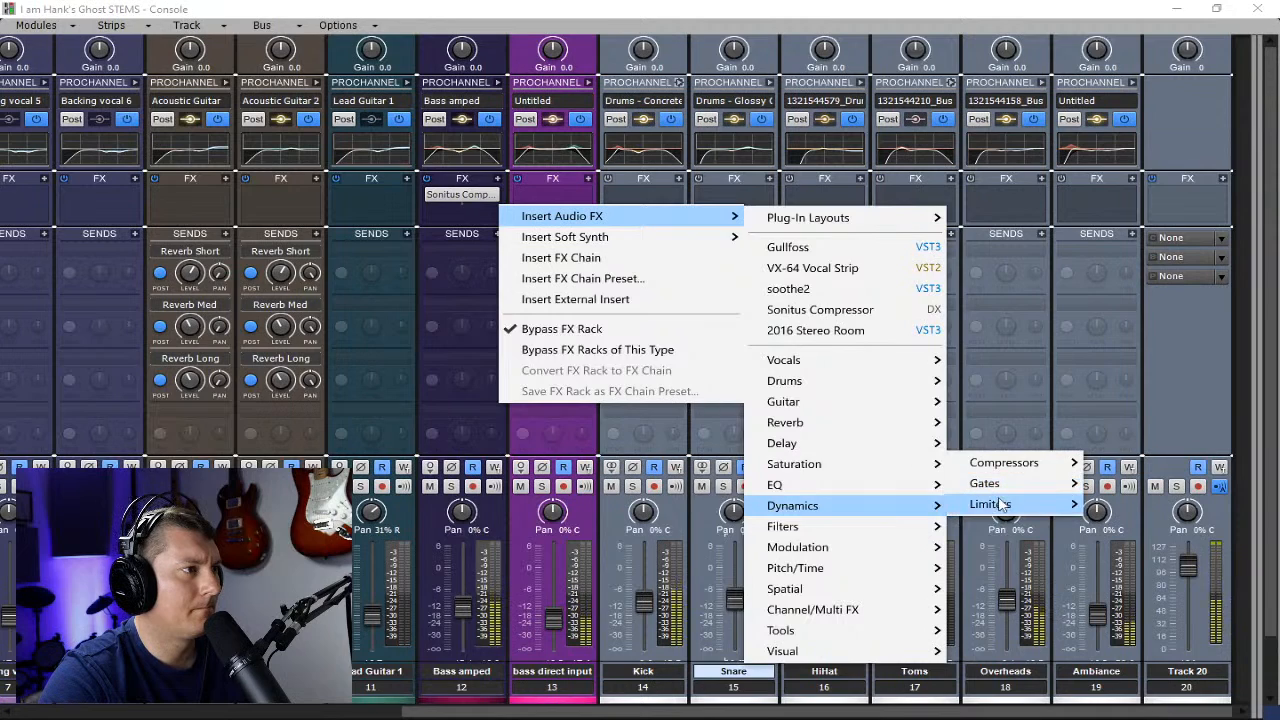
pyautogui.moveTo(890, 571)
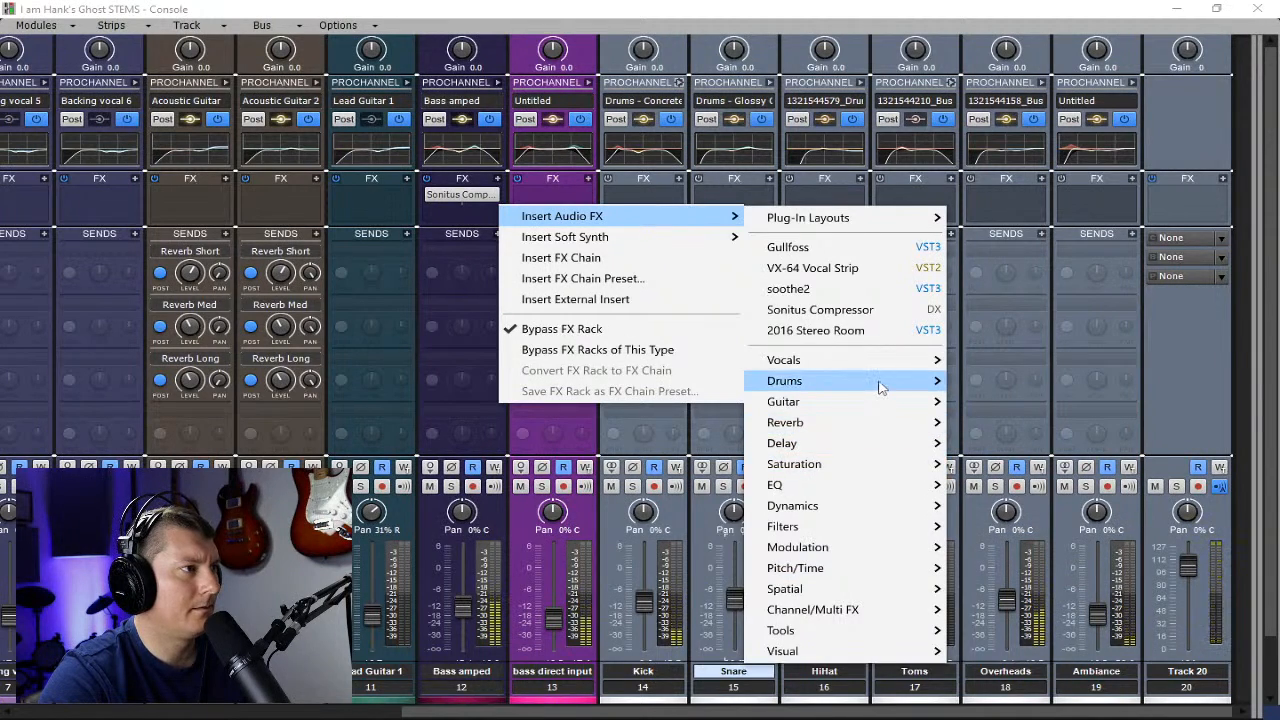
pyautogui.moveTo(880, 384)
pyautogui.click(1021, 319)
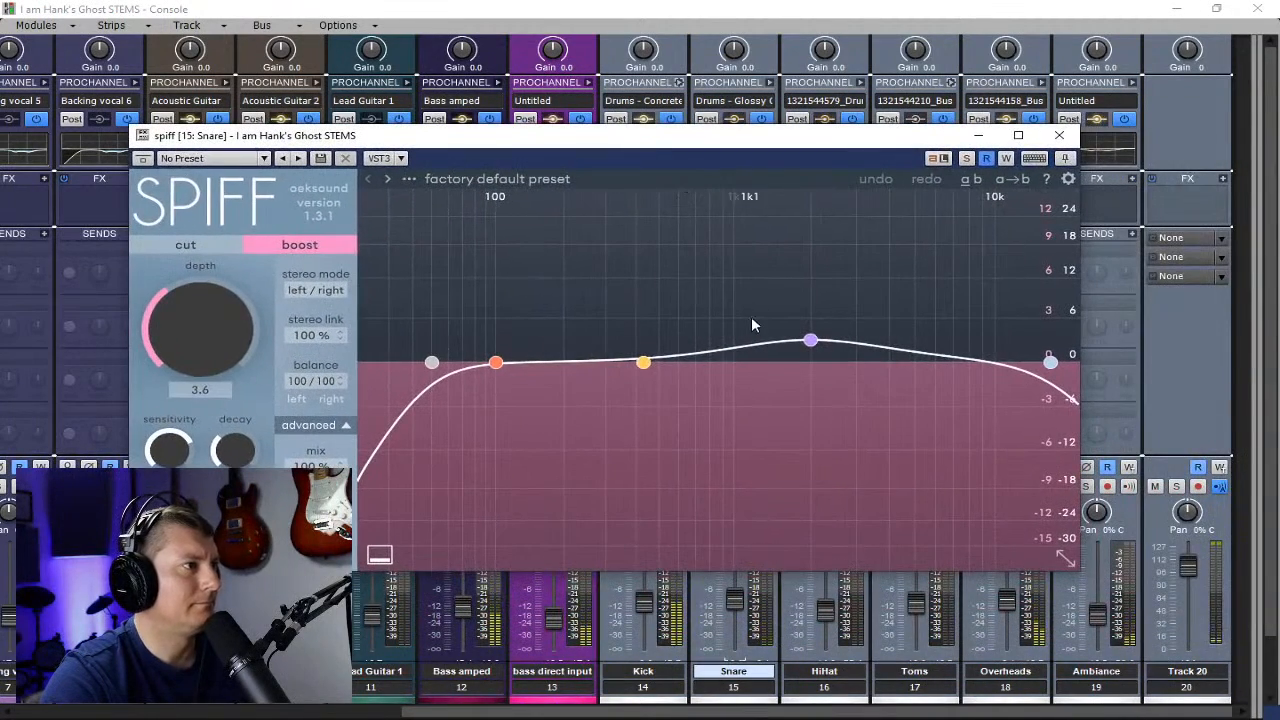
# - Audition spiff's Drums presets Snare add body, Snare bottom and Snare bottom 2, and load Beefy snare
pyautogui.click(465, 180)
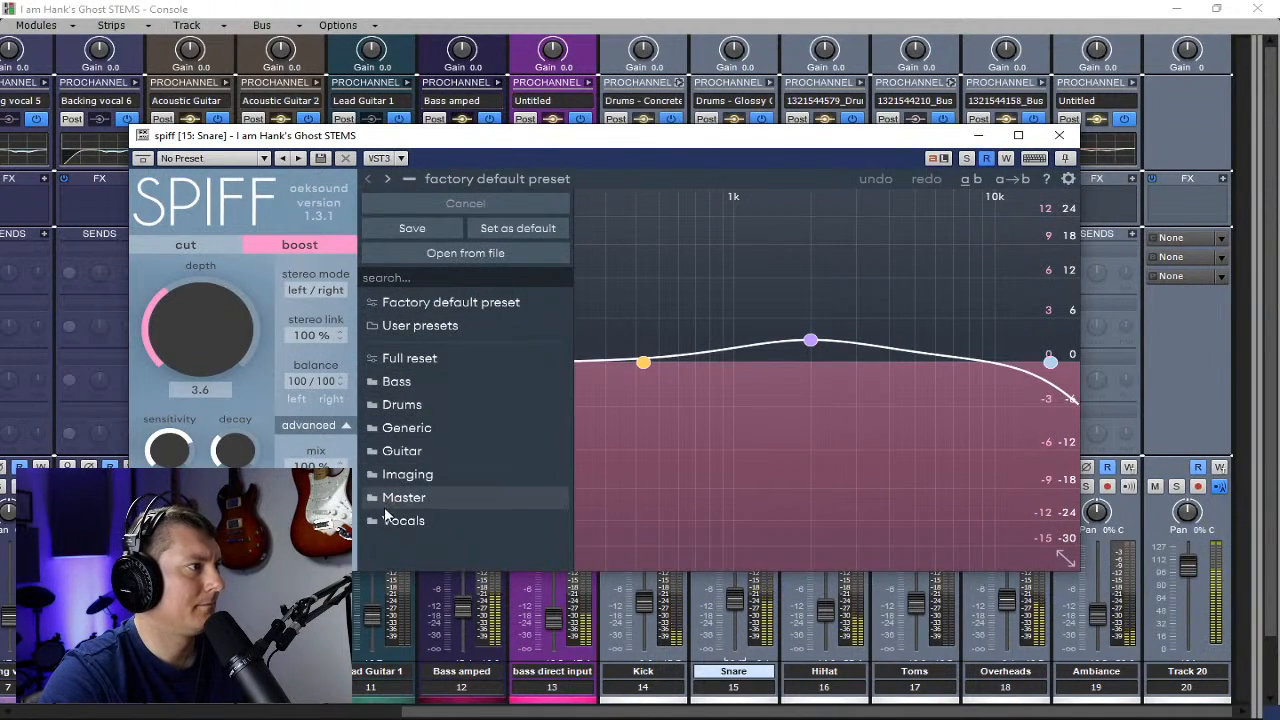
pyautogui.moveTo(385, 406)
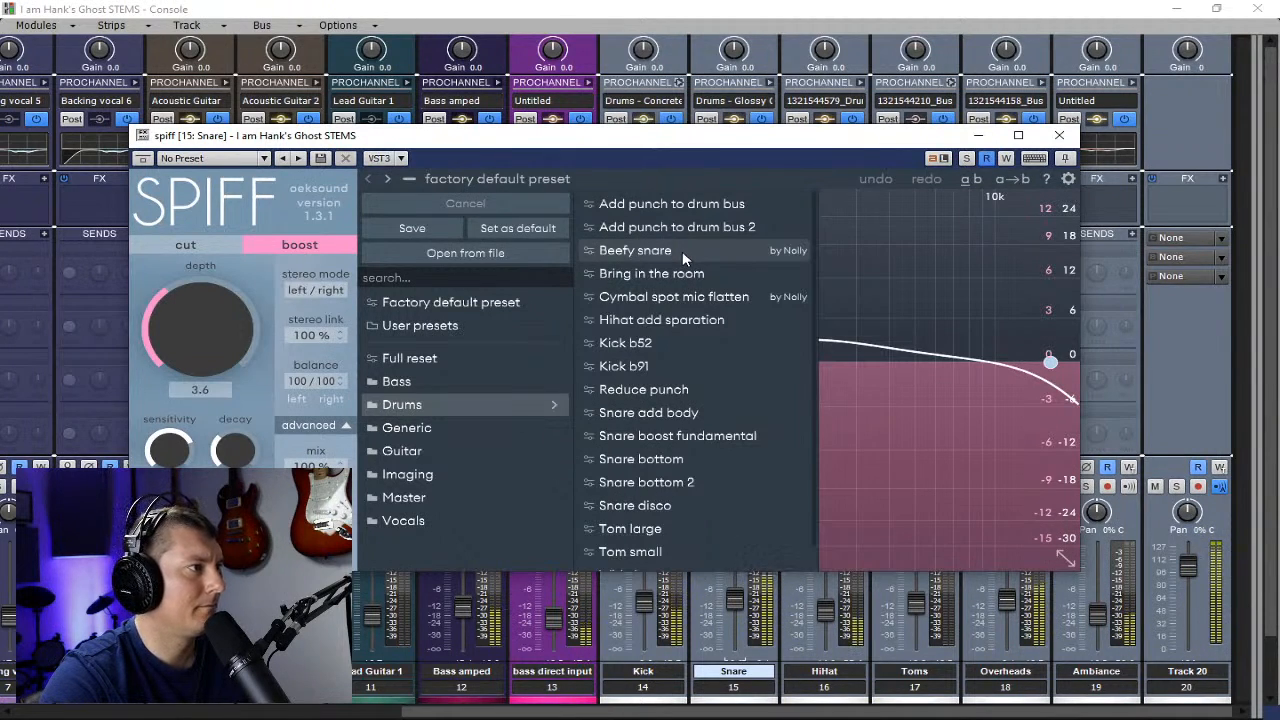
pyautogui.click(676, 413)
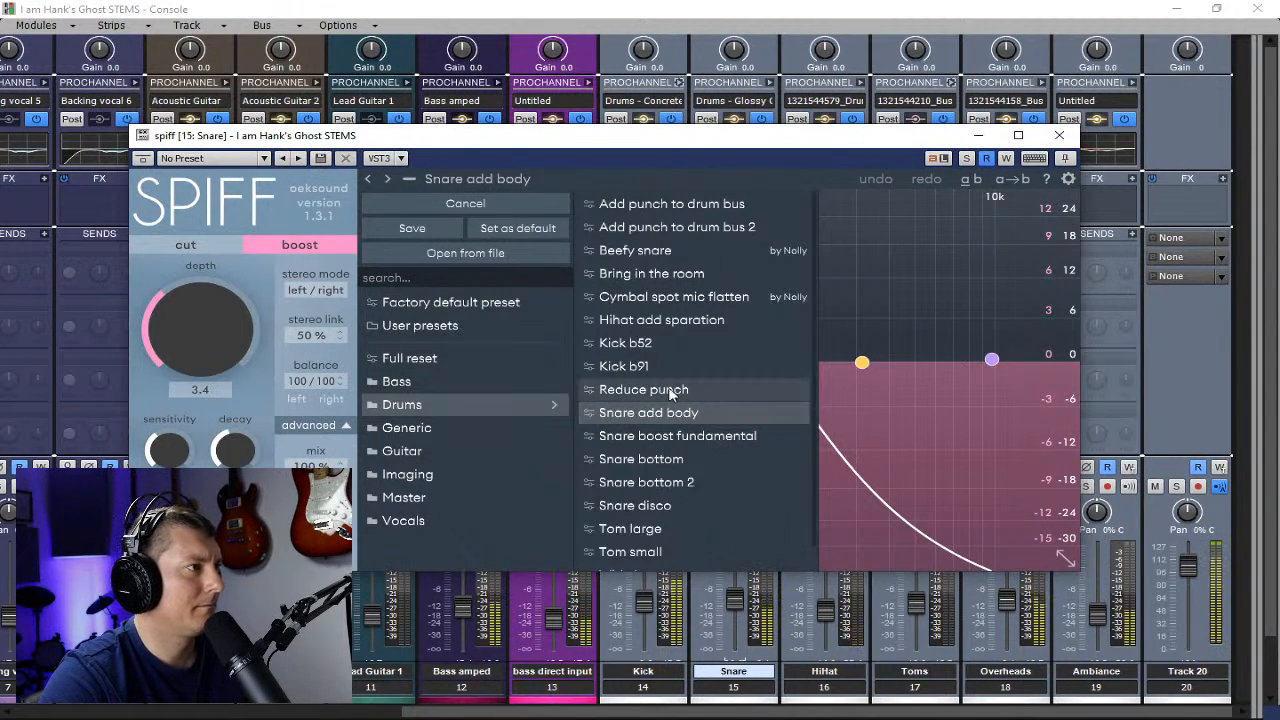
pyautogui.click(672, 460)
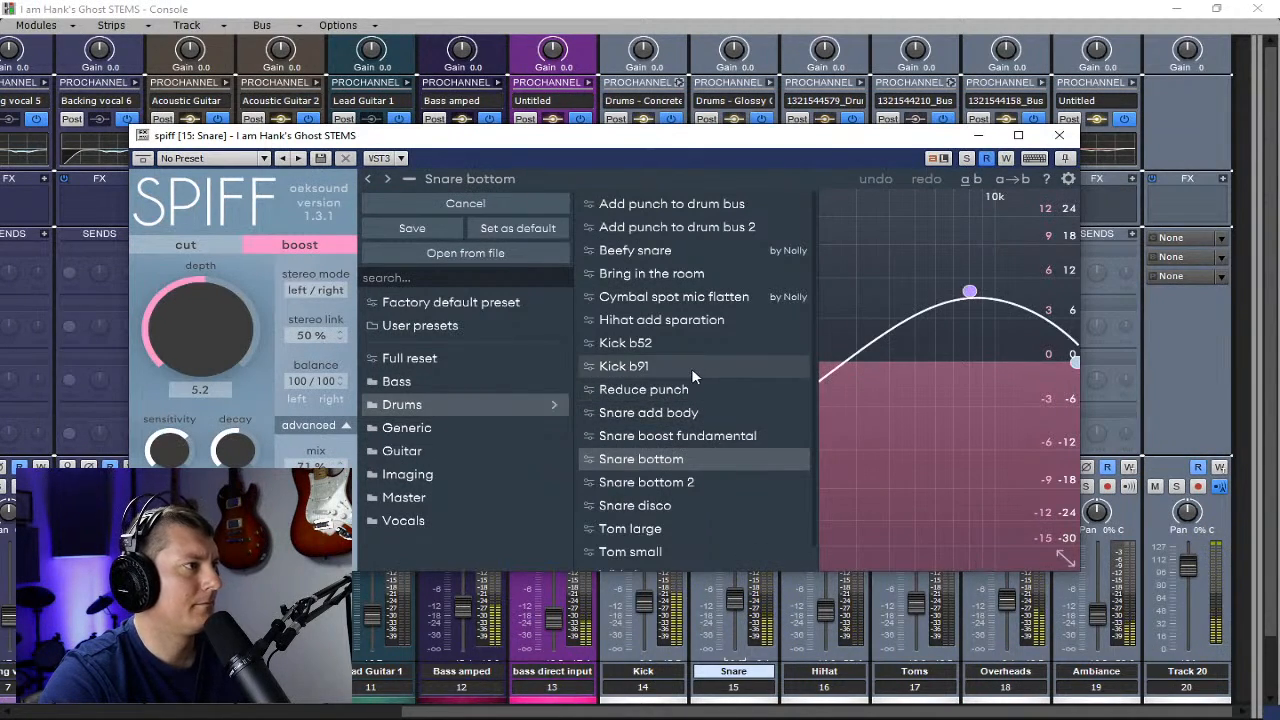
pyautogui.click(646, 484)
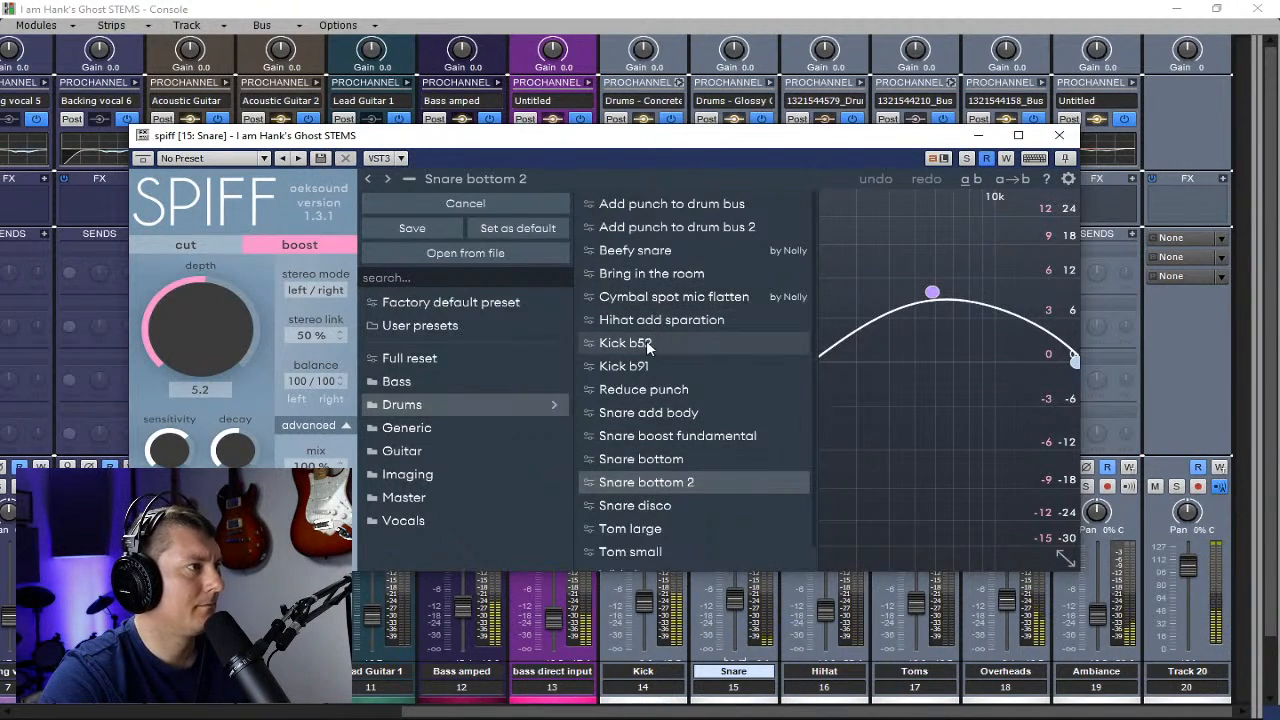
pyautogui.click(661, 255)
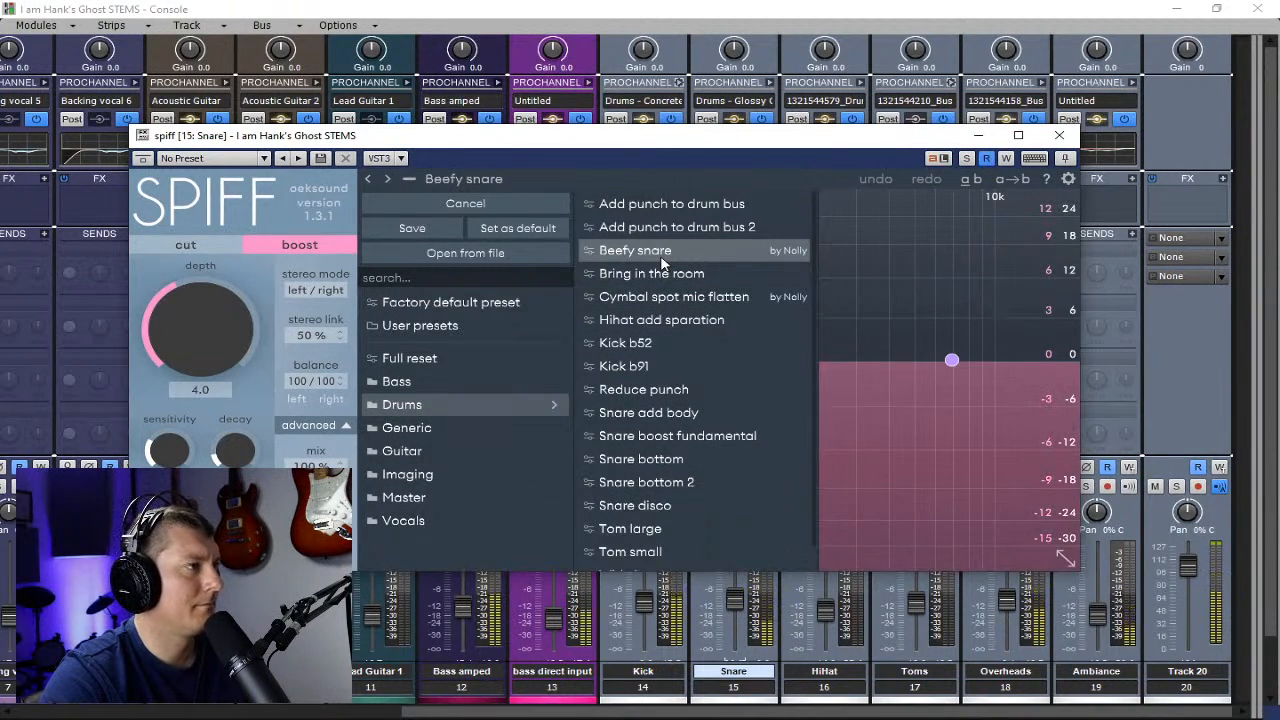
pyautogui.moveTo(715, 140); pyautogui.dragTo(711, 243)
pyautogui.click(842, 349)
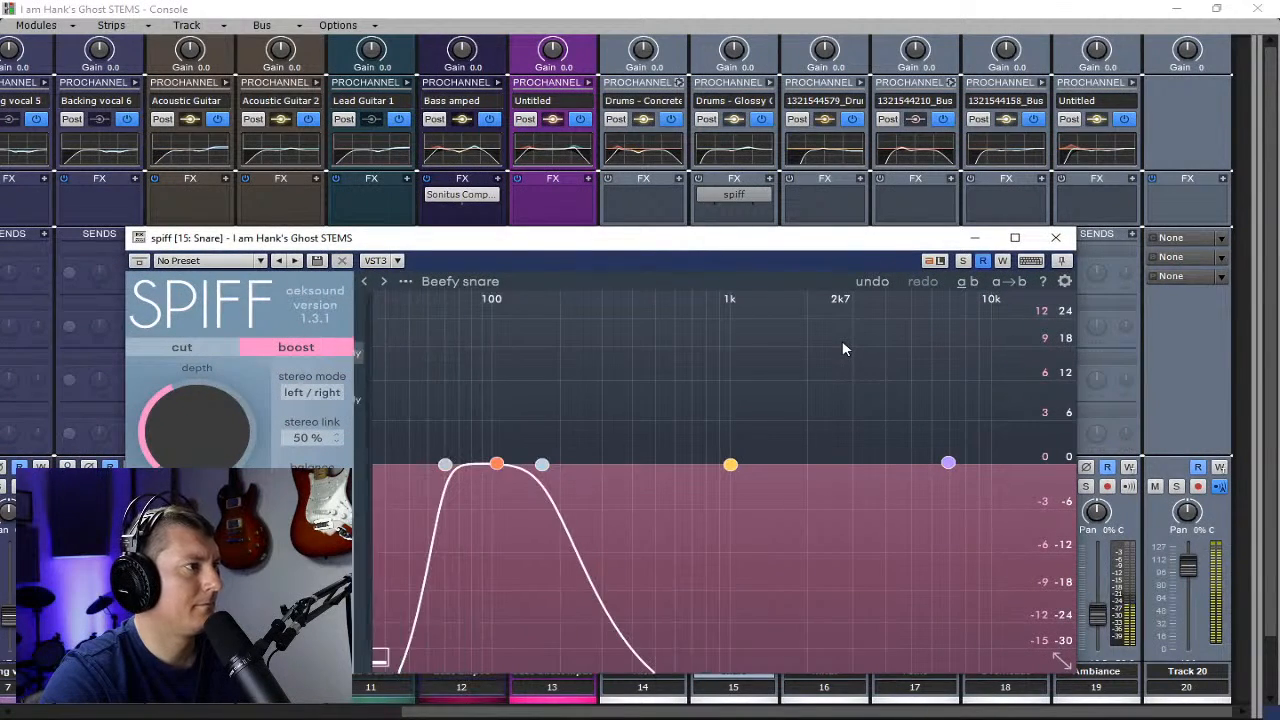
# - Solo the snare and raise spiff's band 1 to 13 dB at 119 Hz, closing the plug-in window
pyautogui.click(498, 460)
pyautogui.moveTo(498, 460); pyautogui.dragTo(500, 412)
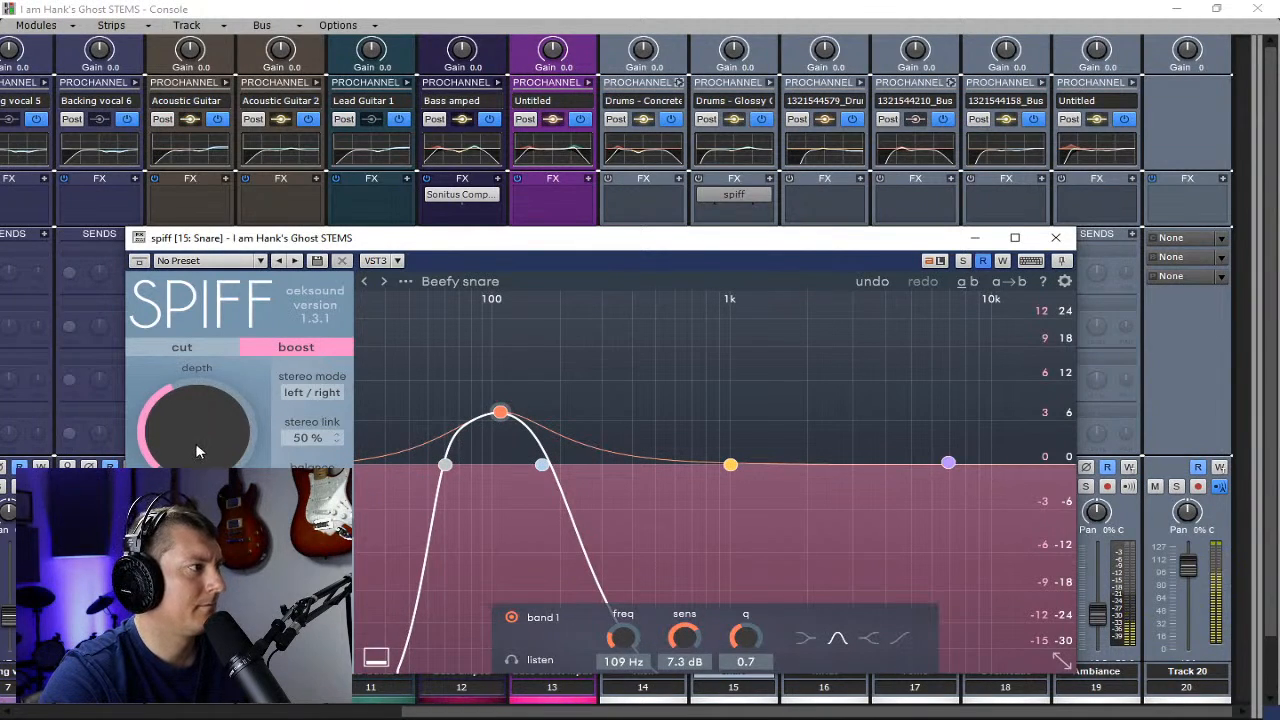
pyautogui.click(963, 261)
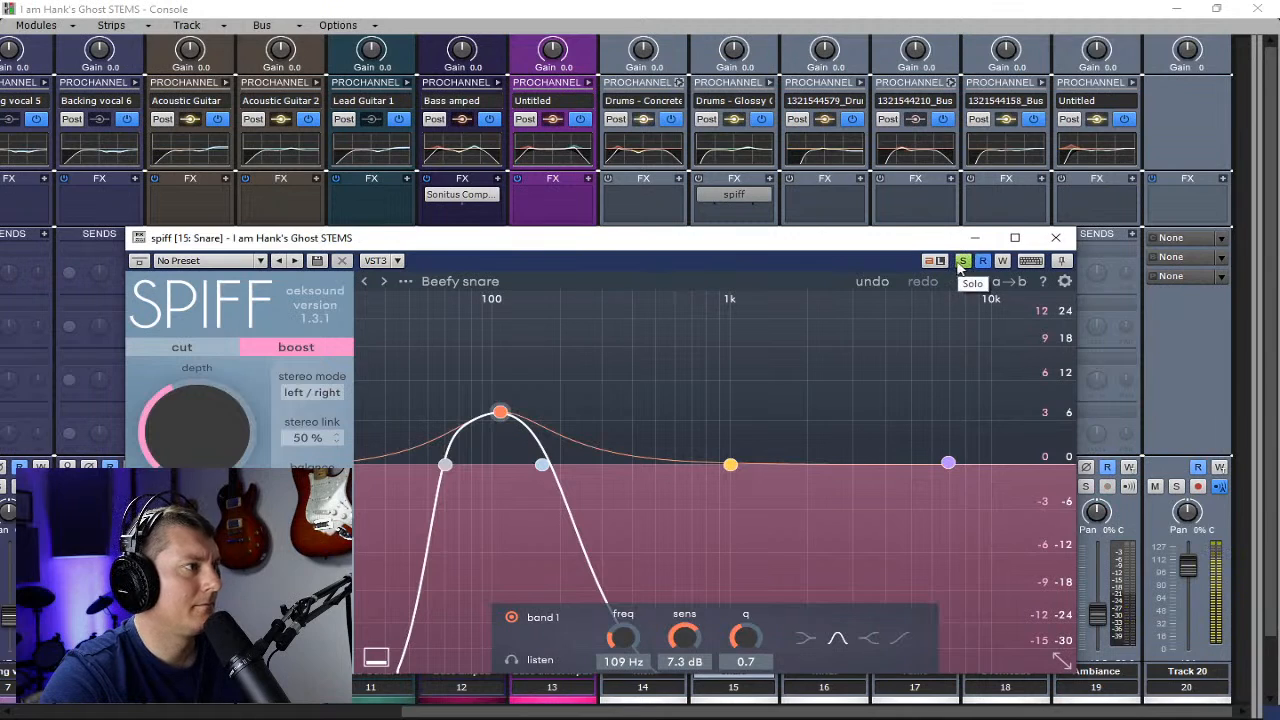
pyautogui.moveTo(500, 412); pyautogui.dragTo(511, 377)
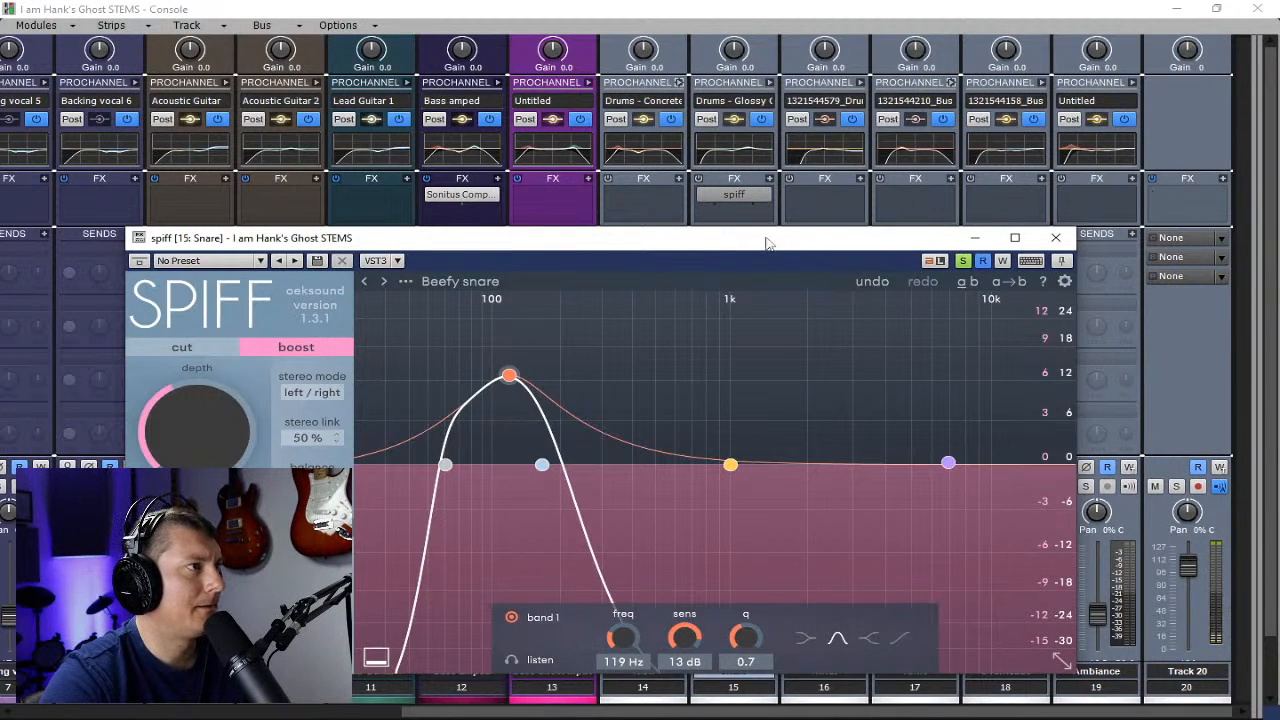
pyautogui.moveTo(768, 243); pyautogui.dragTo(886, 156)
pyautogui.click(1168, 153)
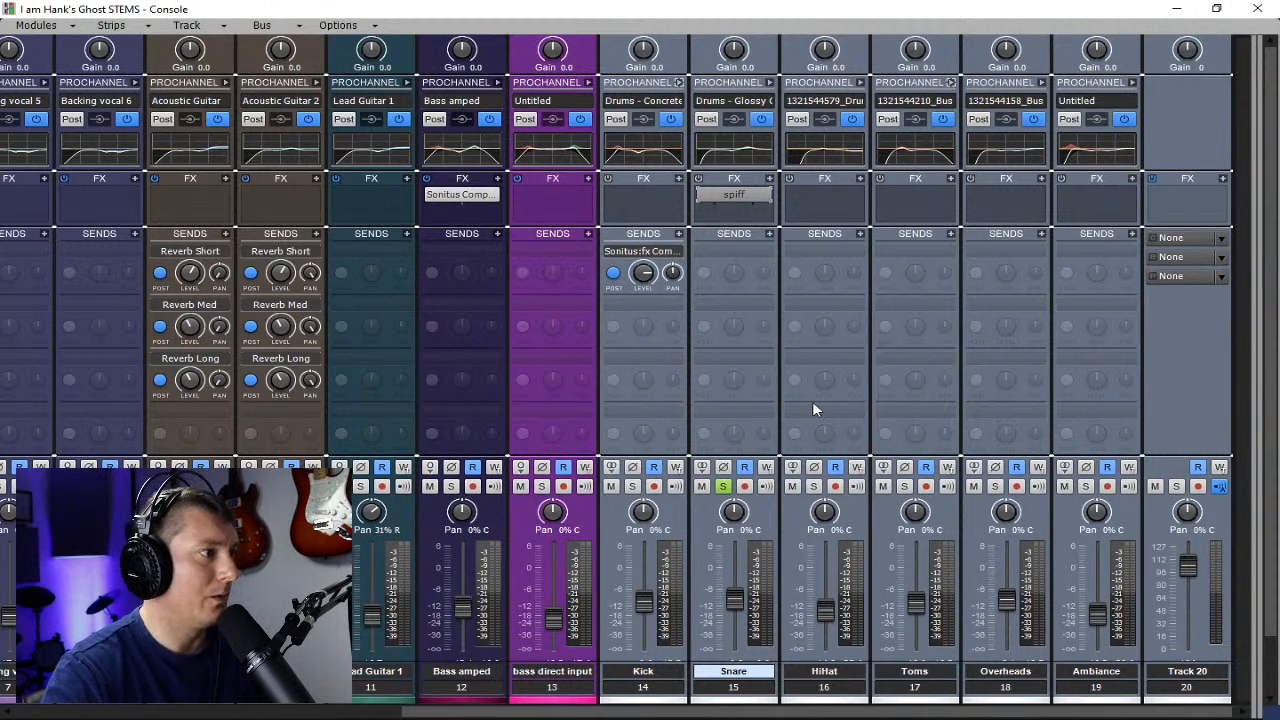
# - Resume playback, reopen spiff on the Snare track and set its output trim to -5.7 dB
pyautogui.press('space')
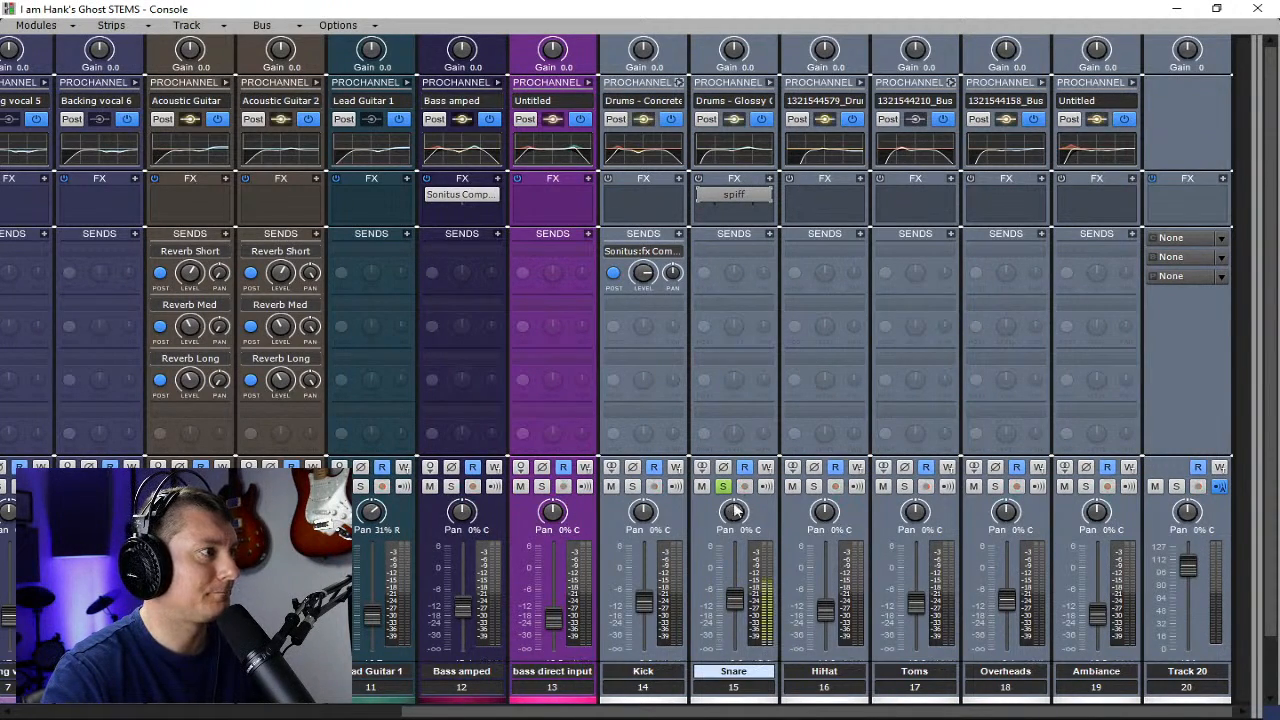
pyautogui.click(704, 193)
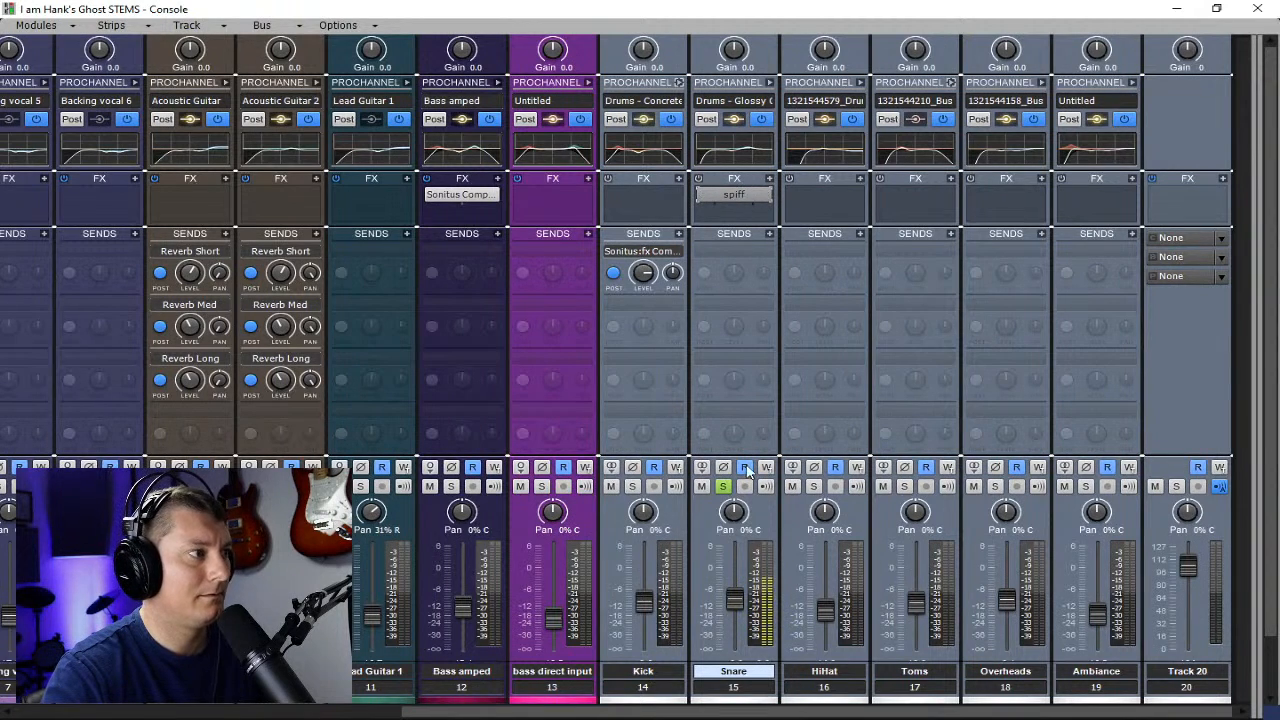
pyautogui.doubleClick(730, 194)
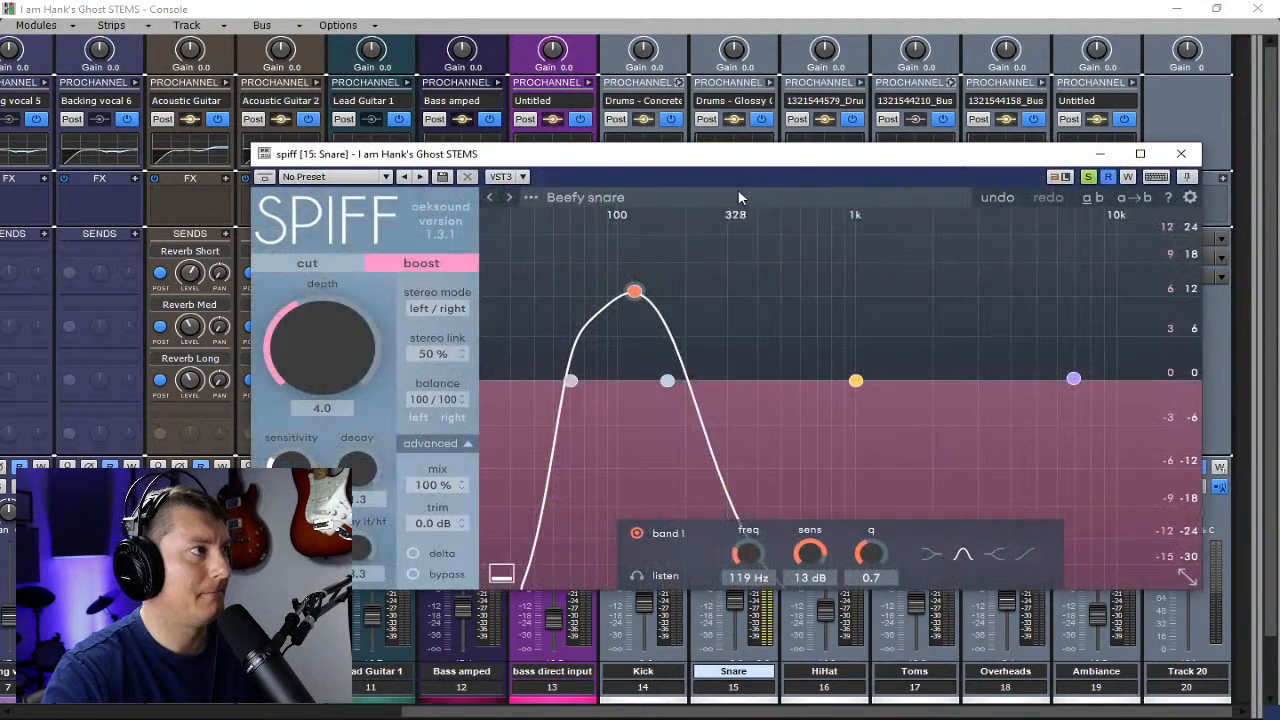
pyautogui.moveTo(895, 162); pyautogui.dragTo(761, 102)
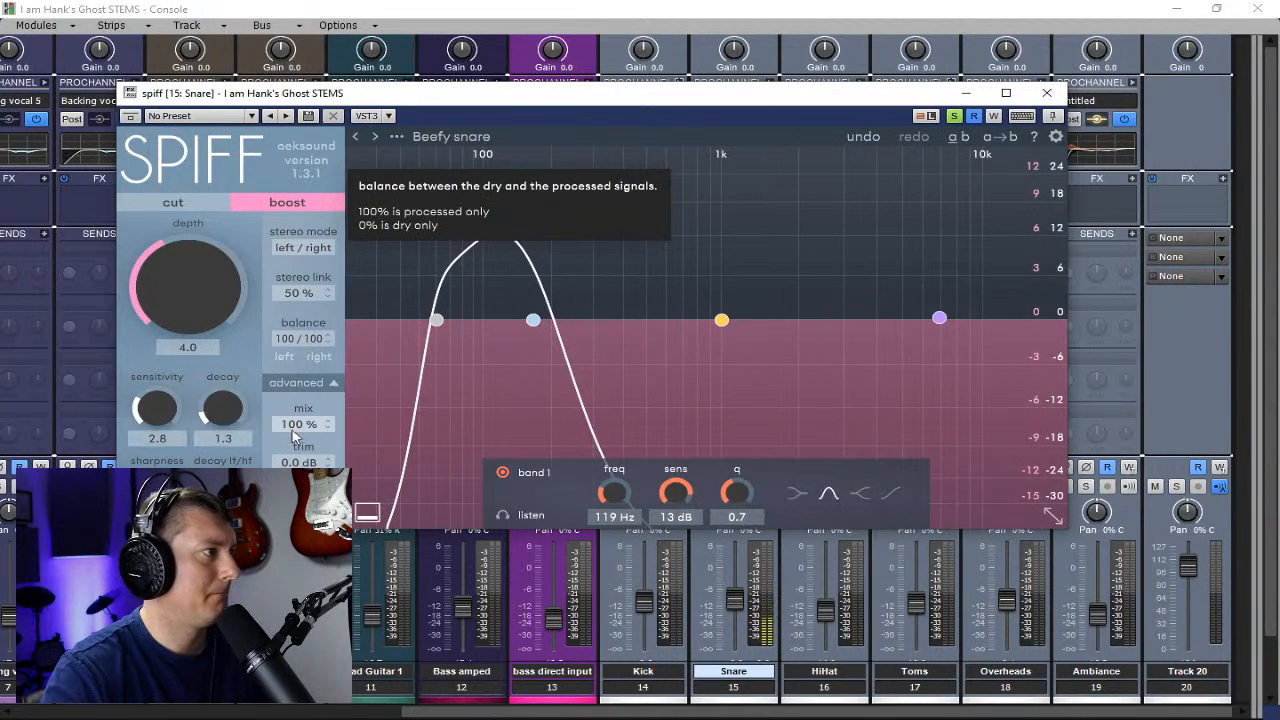
pyautogui.moveTo(304, 458)
pyautogui.mouseDown()
pyautogui.moveTo(298, 344)
pyautogui.moveTo(303, 490)
pyautogui.moveTo(303, 464)
pyautogui.mouseUp()
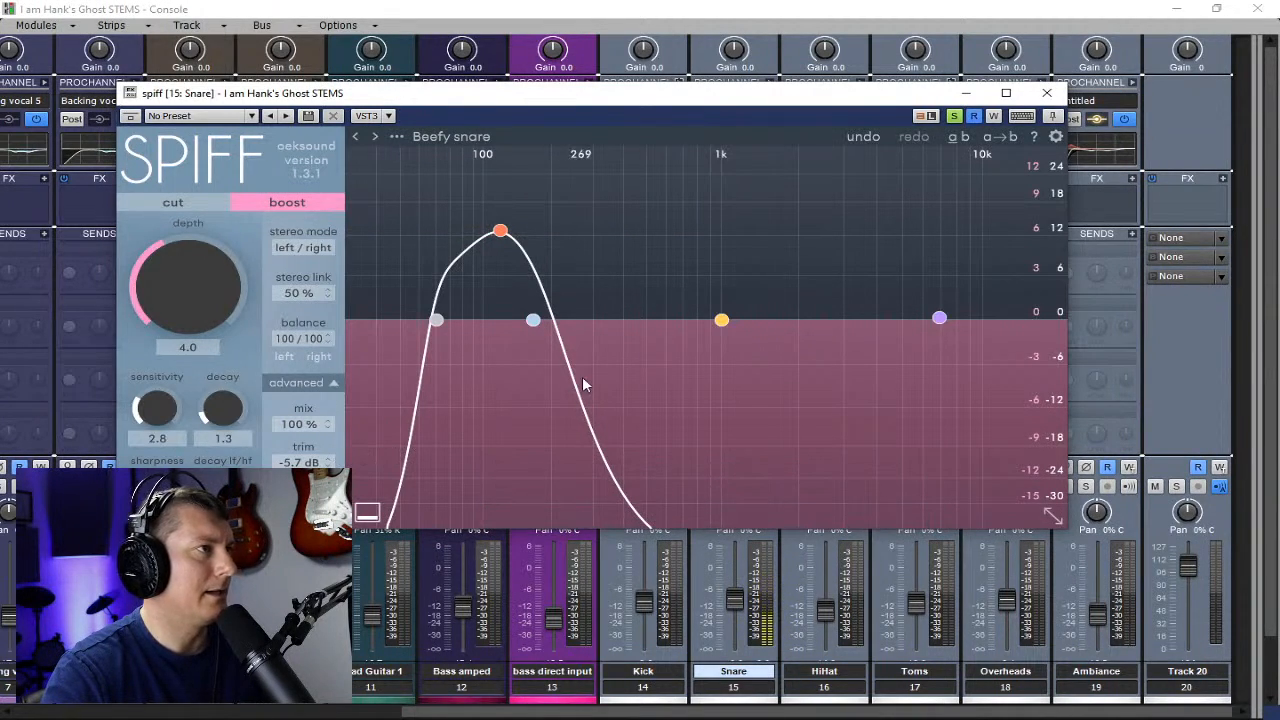
# - Check for a newer version in spiff's settings and close the plug-in window
pyautogui.click(1056, 136)
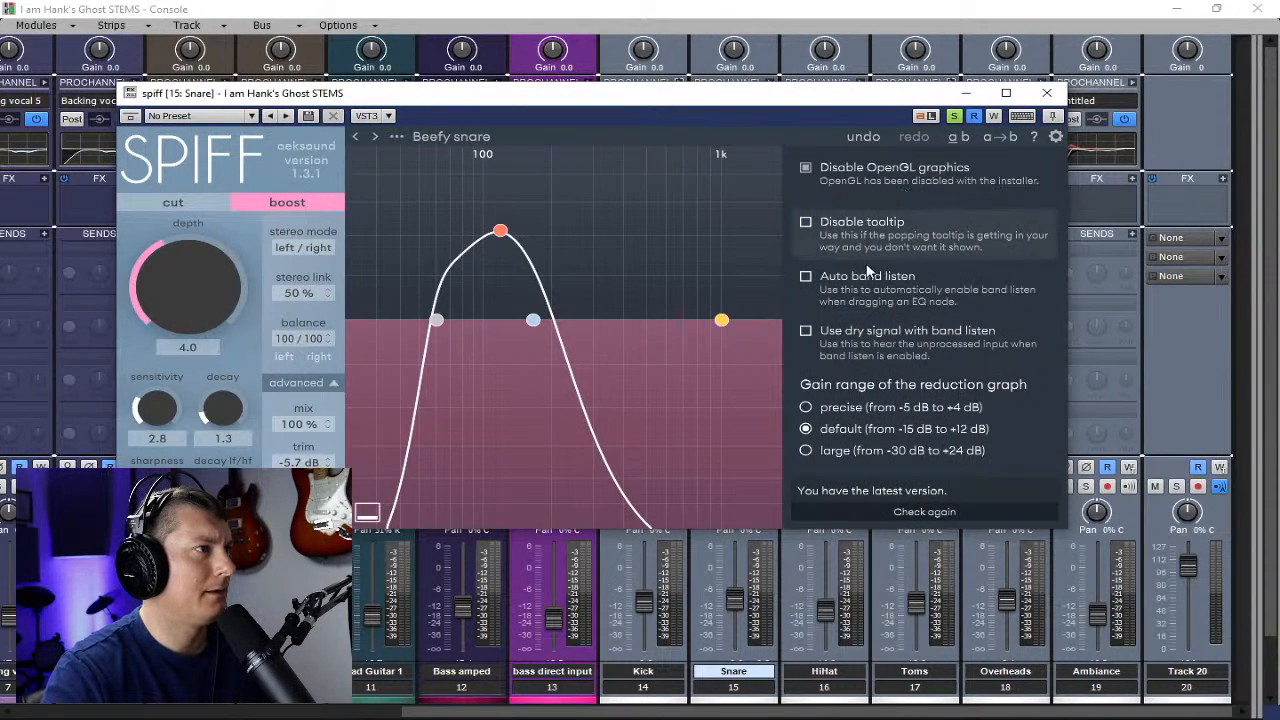
pyautogui.click(921, 511)
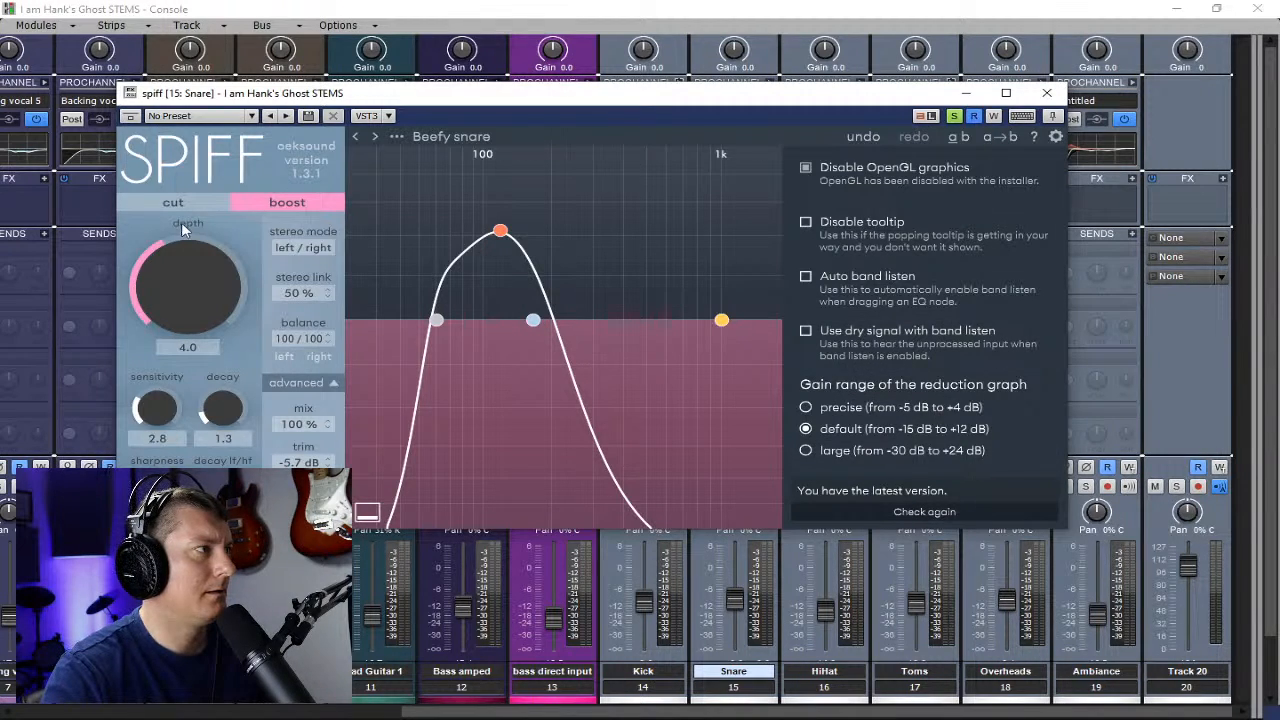
pyautogui.click(1054, 94)
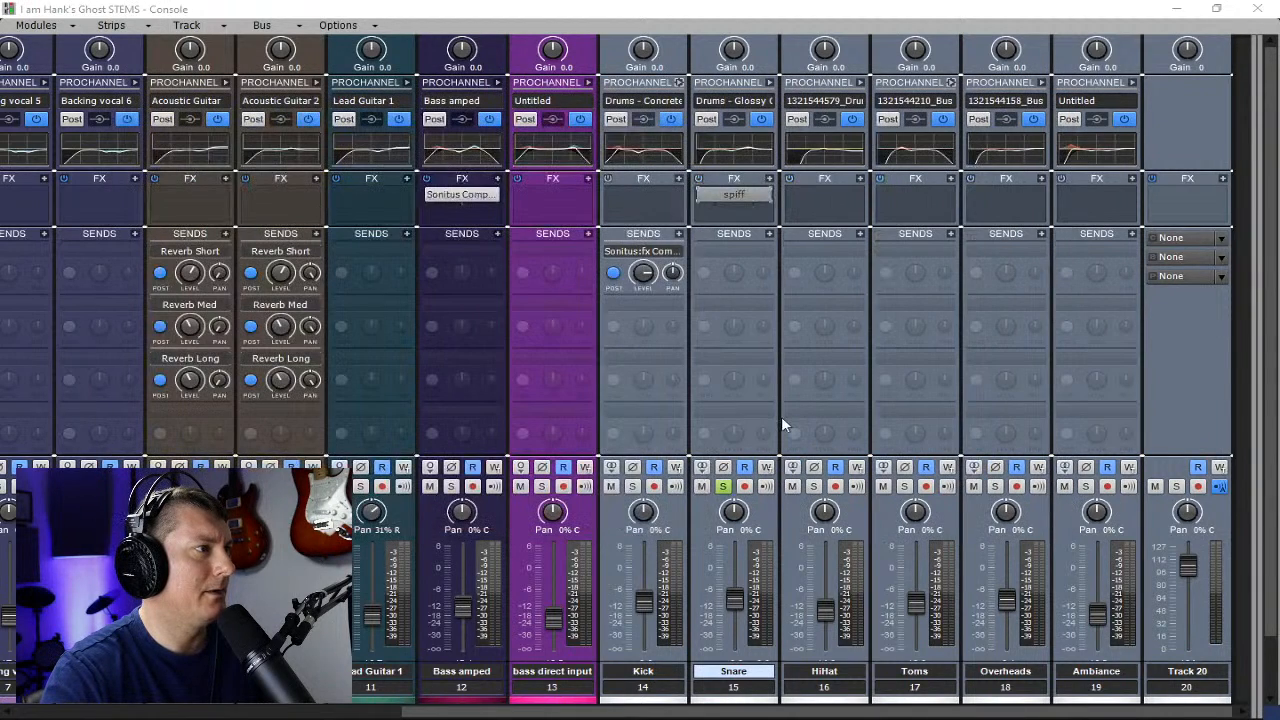
# - Check spiff on the Snare track, close its window and remove the plug-in from that track
pyautogui.doubleClick(727, 195)
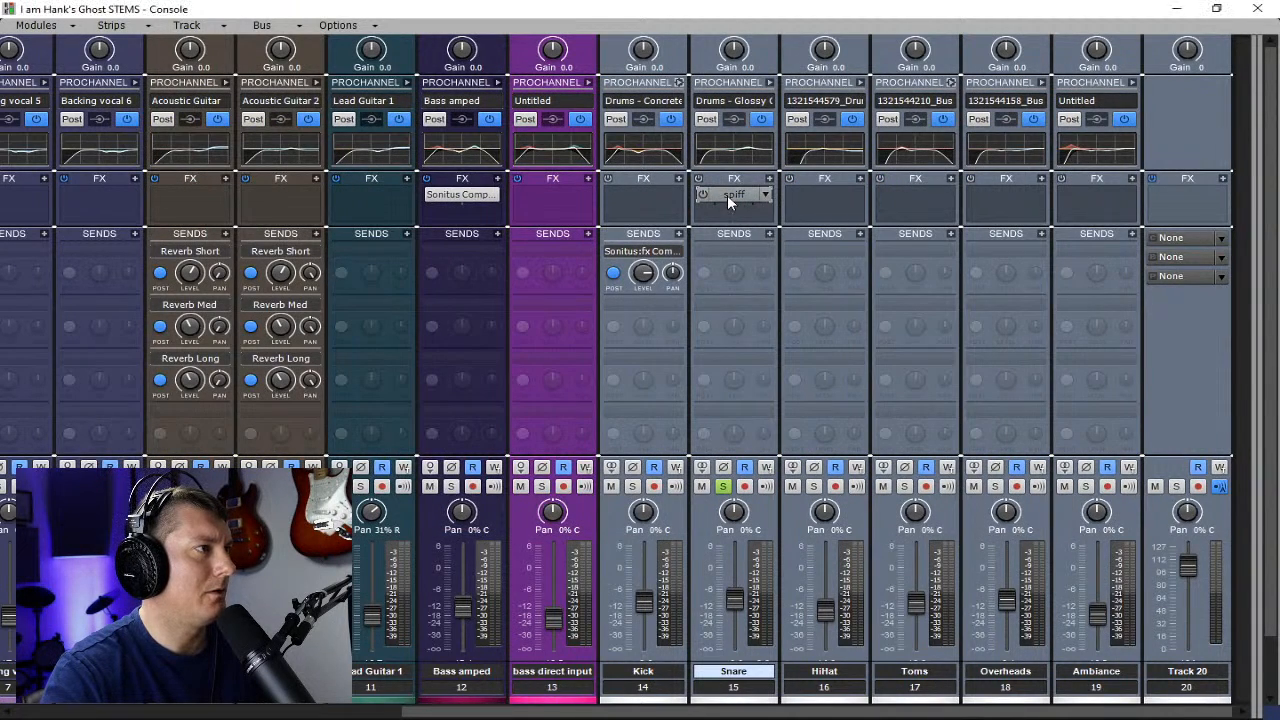
pyautogui.click(1047, 93)
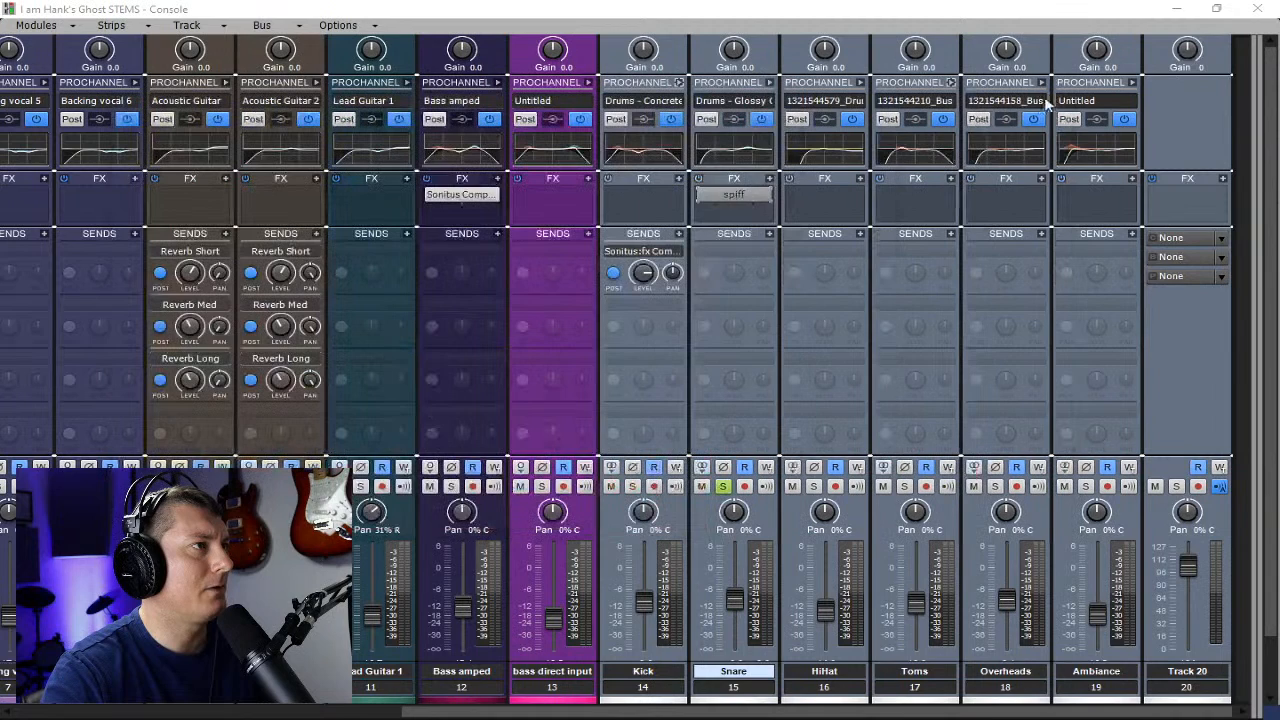
pyautogui.rightClick(700, 198)
pyautogui.click(581, 224)
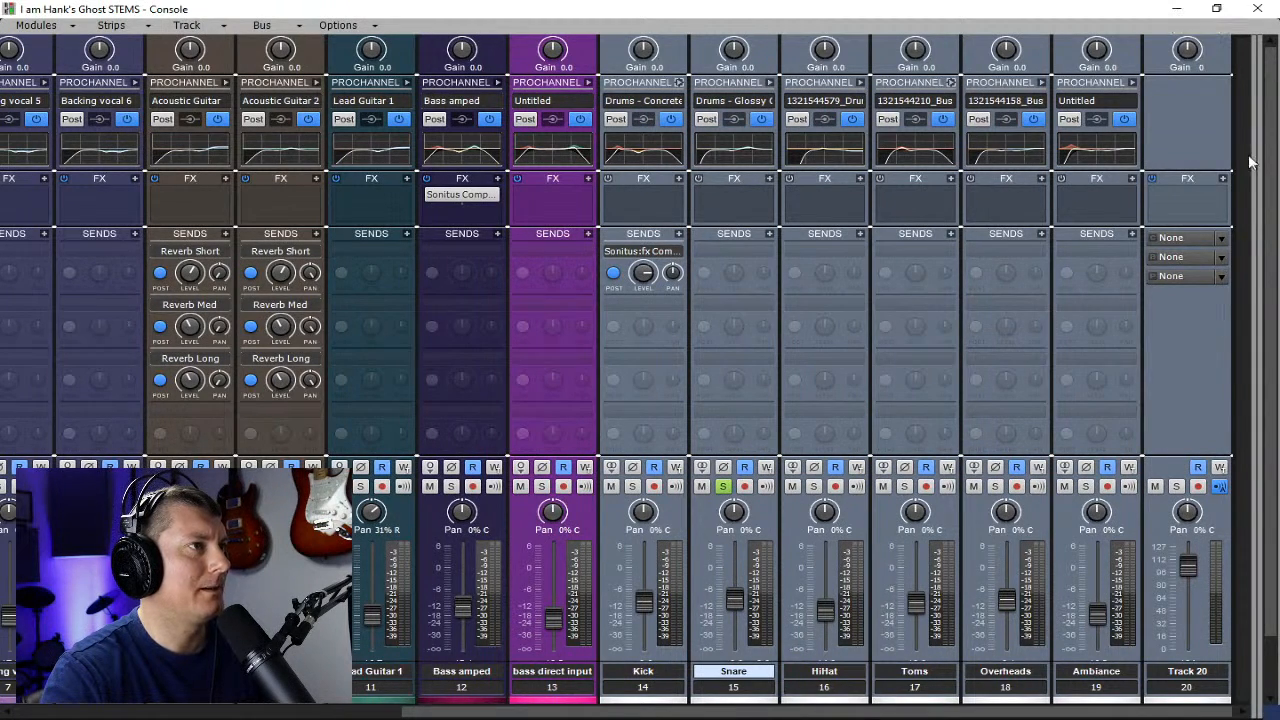
# - Widen the console's bus section and insert spiff after Gullfoss on the Drum Bus Comp bus
pyautogui.moveTo(1252, 160); pyautogui.dragTo(430, 234)
pyautogui.moveTo(411, 241); pyautogui.dragTo(409, 241)
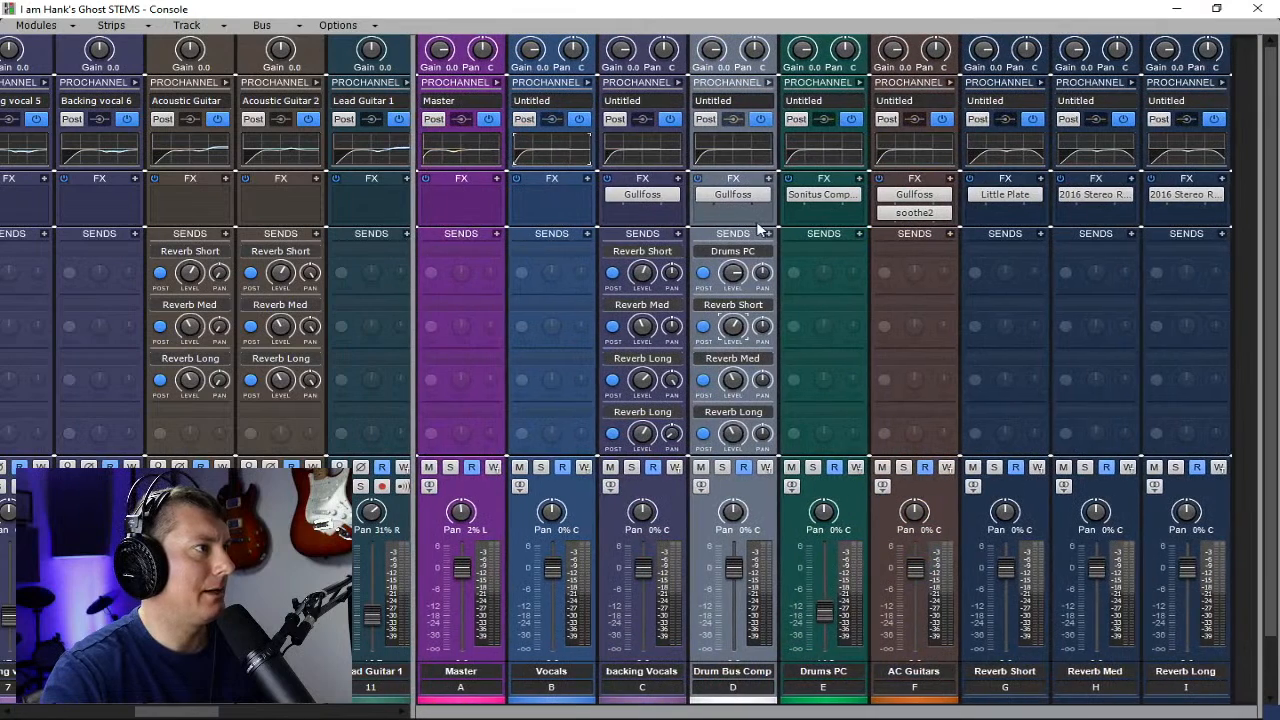
pyautogui.click(768, 180)
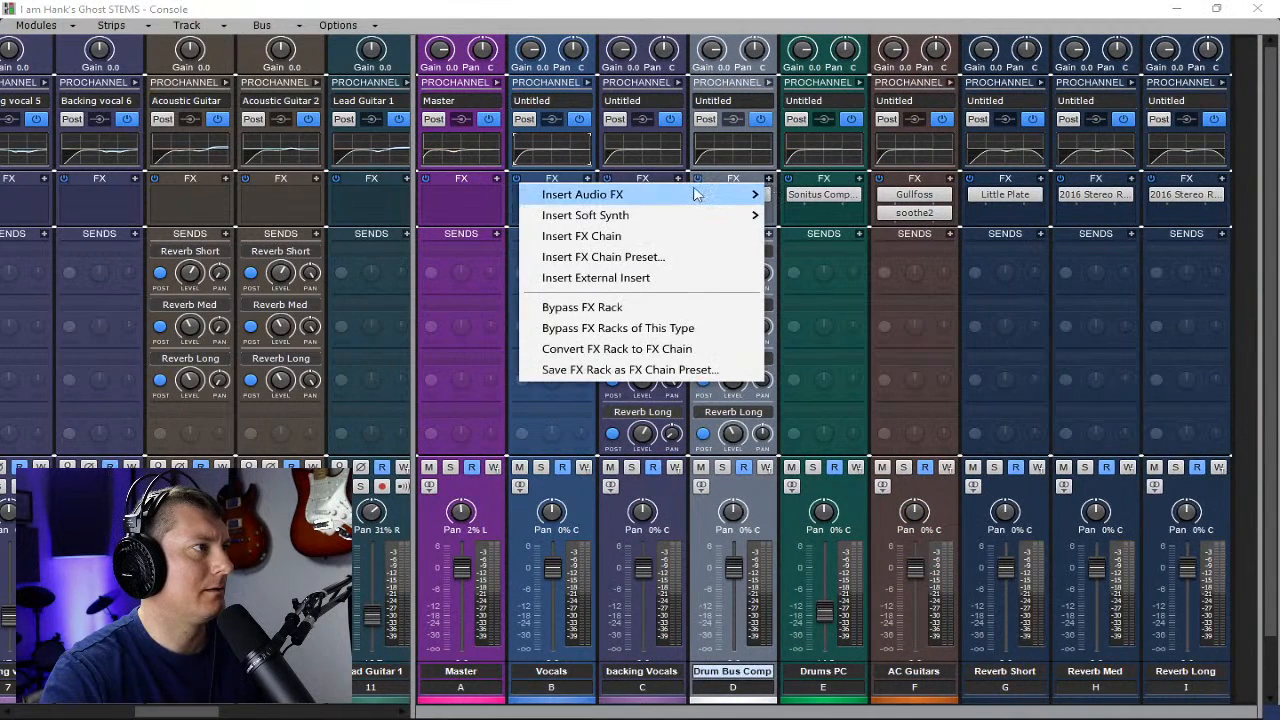
pyautogui.moveTo(700, 194)
pyautogui.click(833, 229)
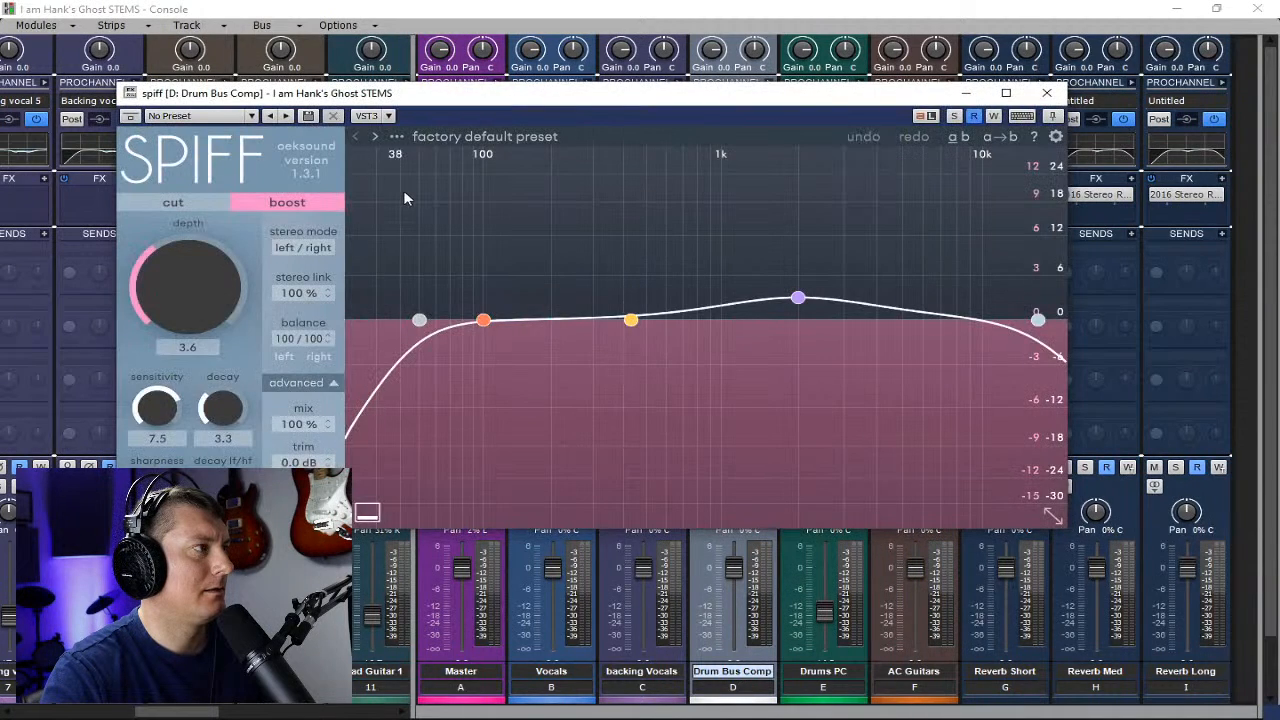
# - Start playback, load spiff's Beefy snare Drums preset on the drum bus and close the plug-in window
pyautogui.press('space')
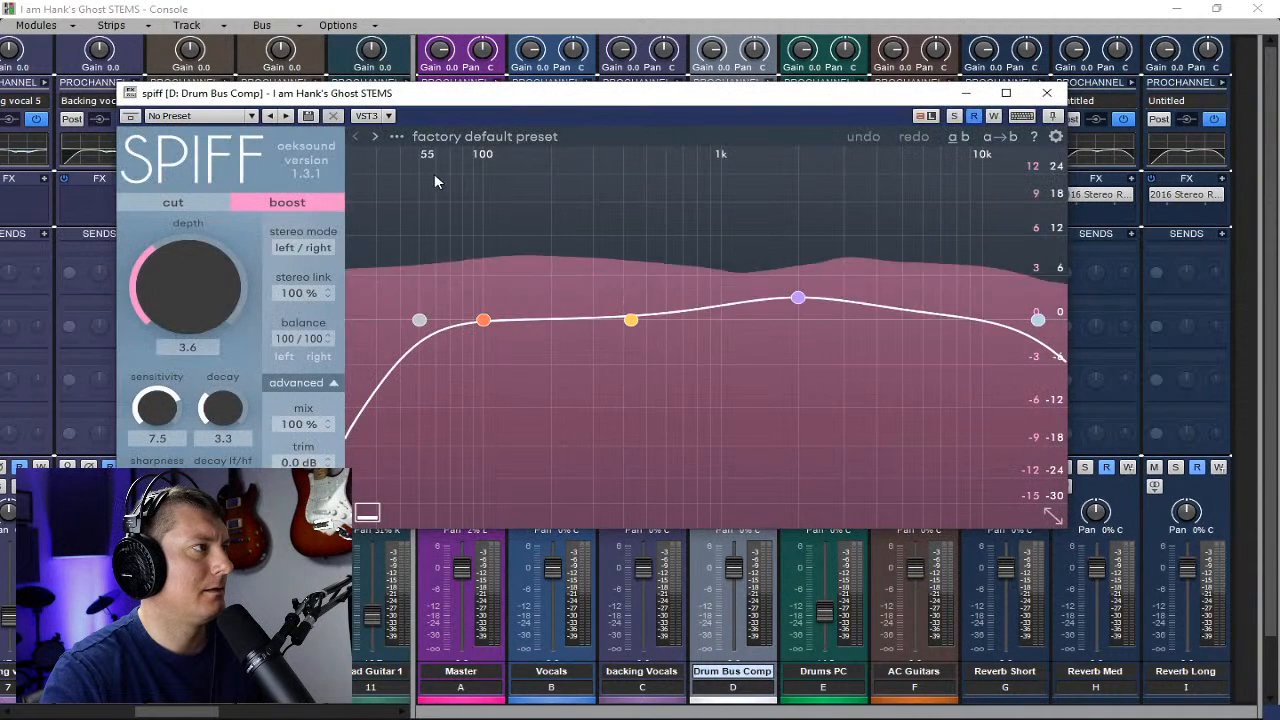
pyautogui.click(397, 137)
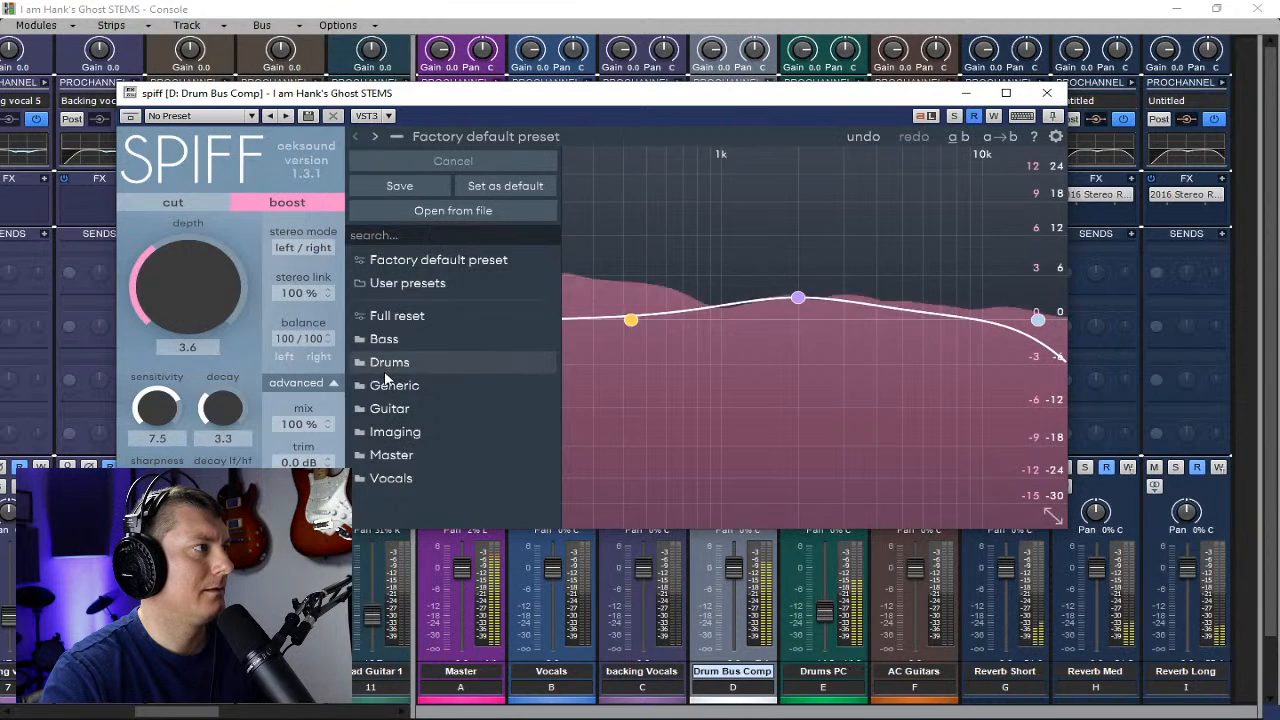
pyautogui.moveTo(386, 364)
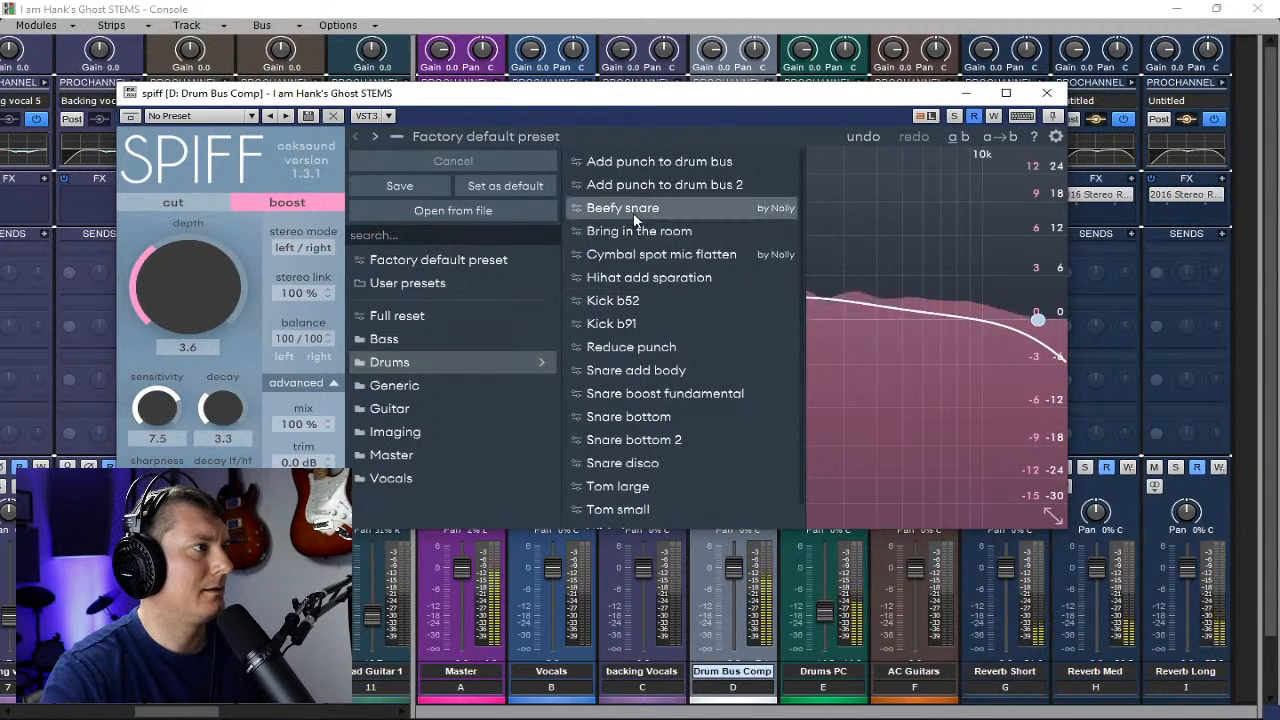
pyautogui.click(633, 212)
pyautogui.click(1047, 93)
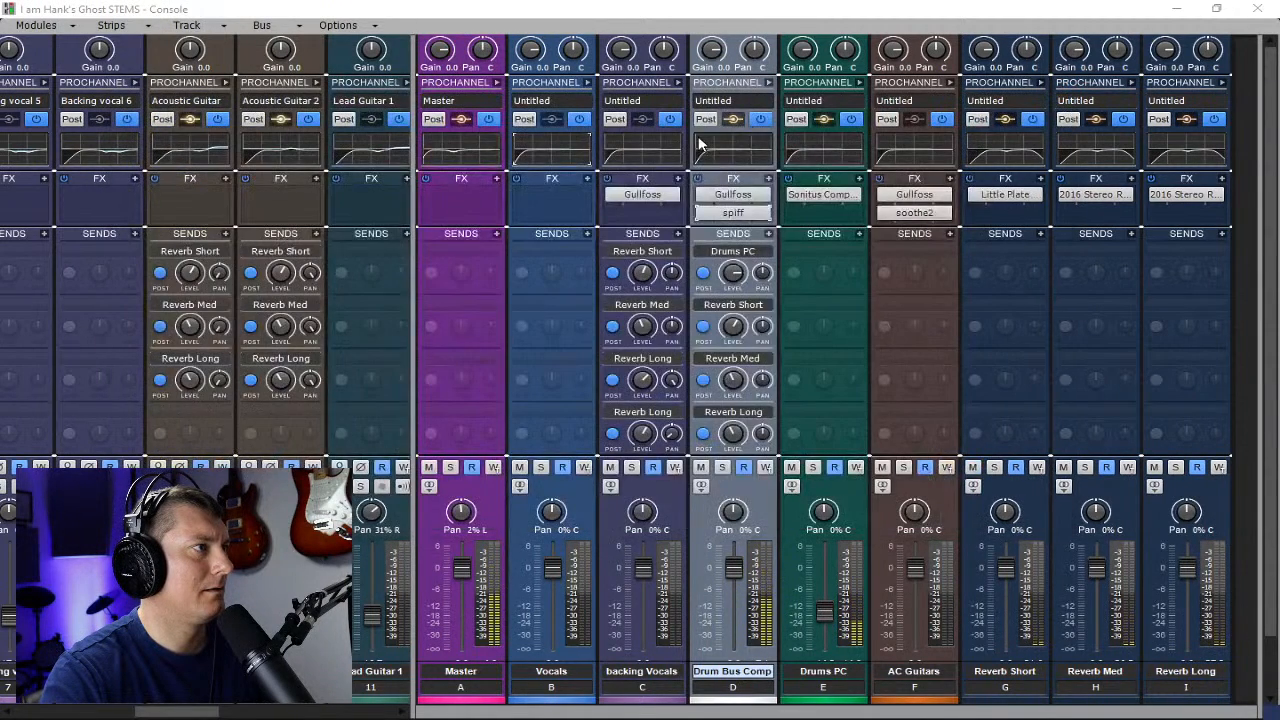
# - Reopen spiff on the drum bus, raise band 1 to 16 dB at 107 Hz and close the window
pyautogui.doubleClick(733, 212)
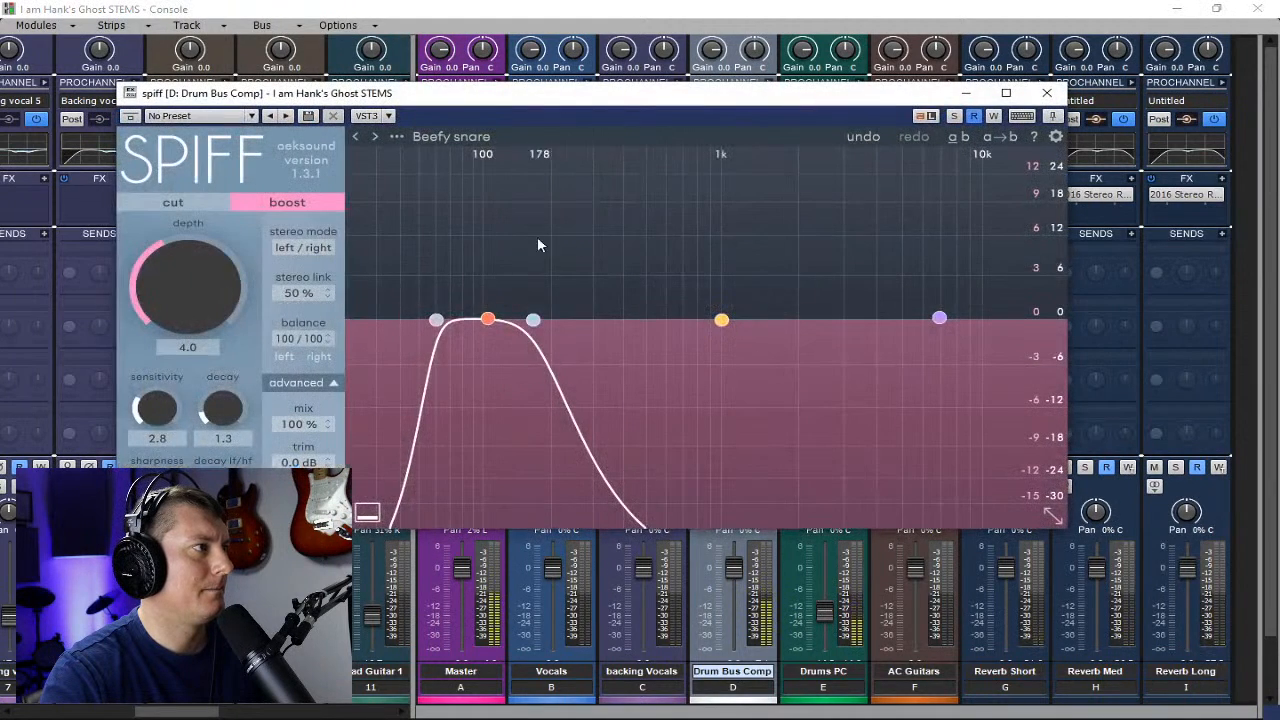
pyautogui.moveTo(485, 321); pyautogui.dragTo(484, 214)
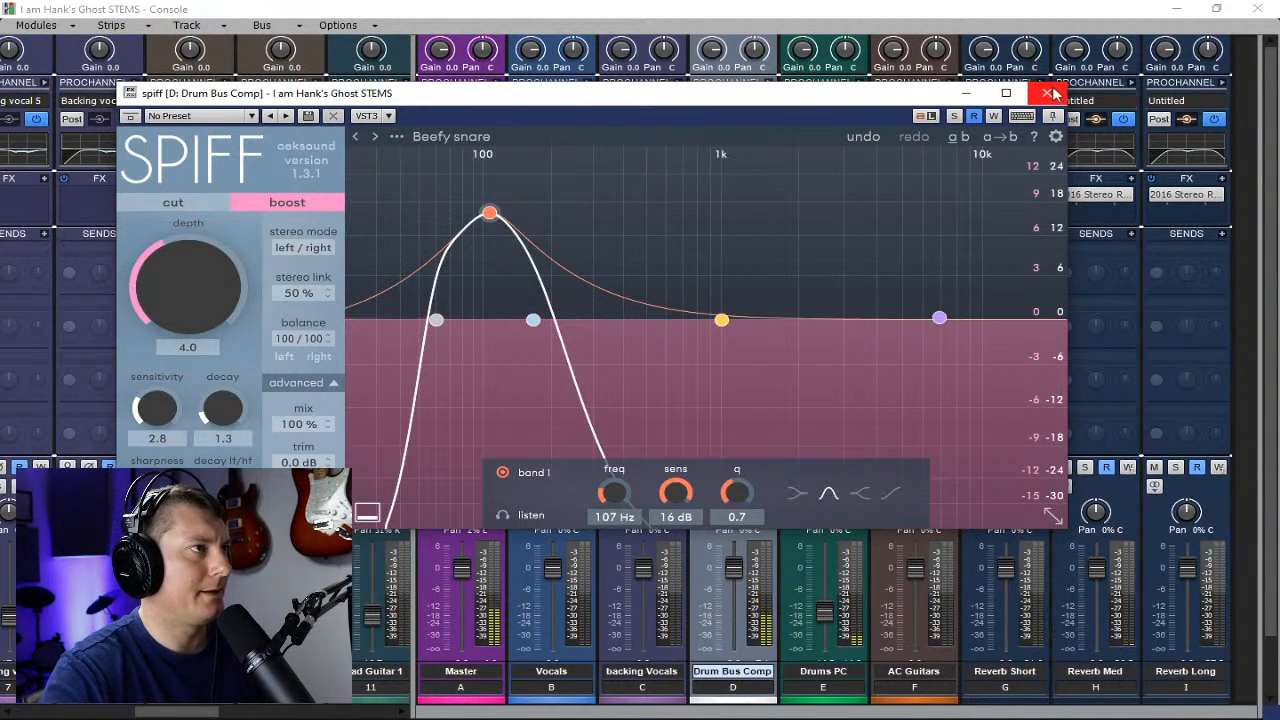
pyautogui.click(1048, 94)
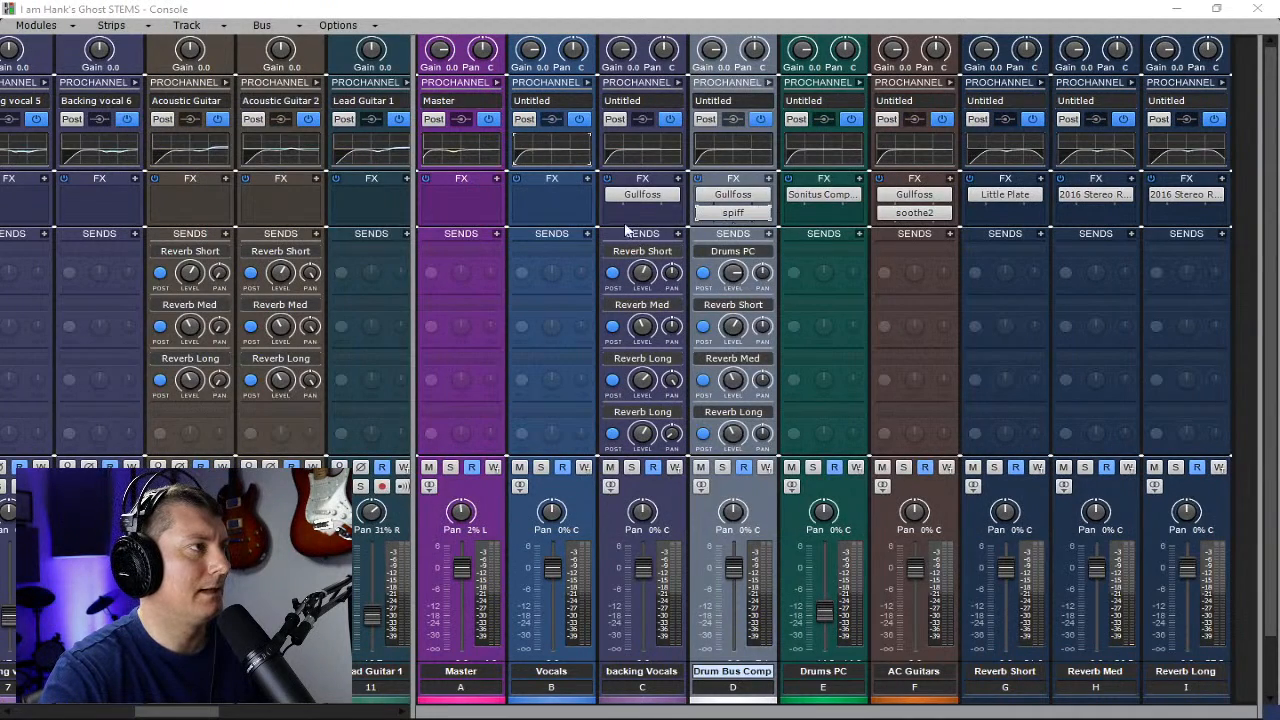
# - Resume playback, unsolo the Snare track, widen the console's track section again and close the console
pyautogui.moveTo(414, 273); pyautogui.dragTo(737, 290)
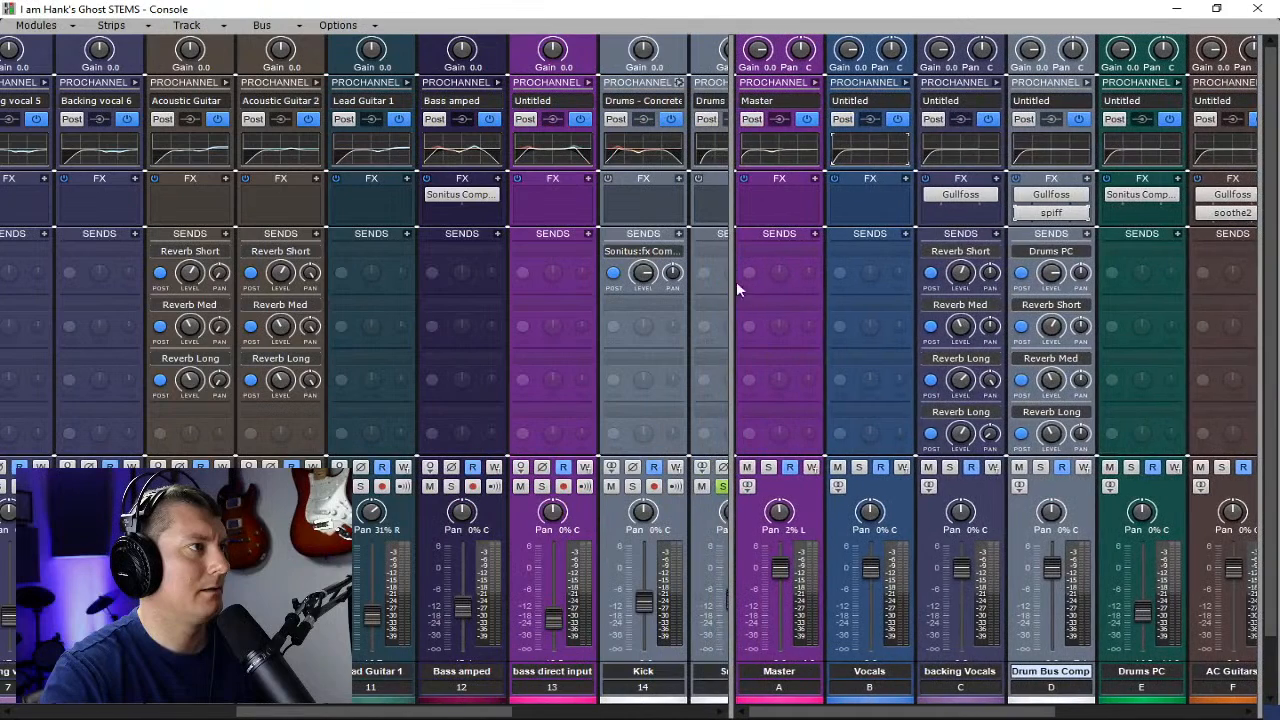
pyautogui.press('space')
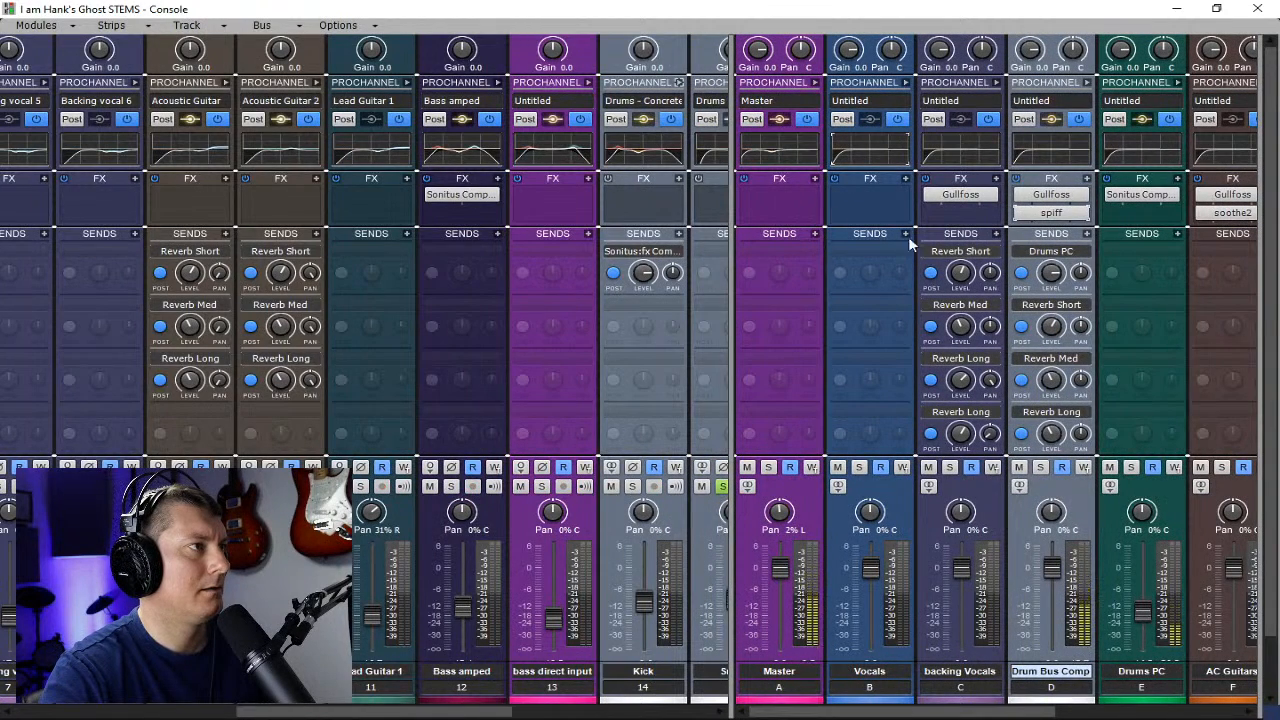
pyautogui.click(722, 490)
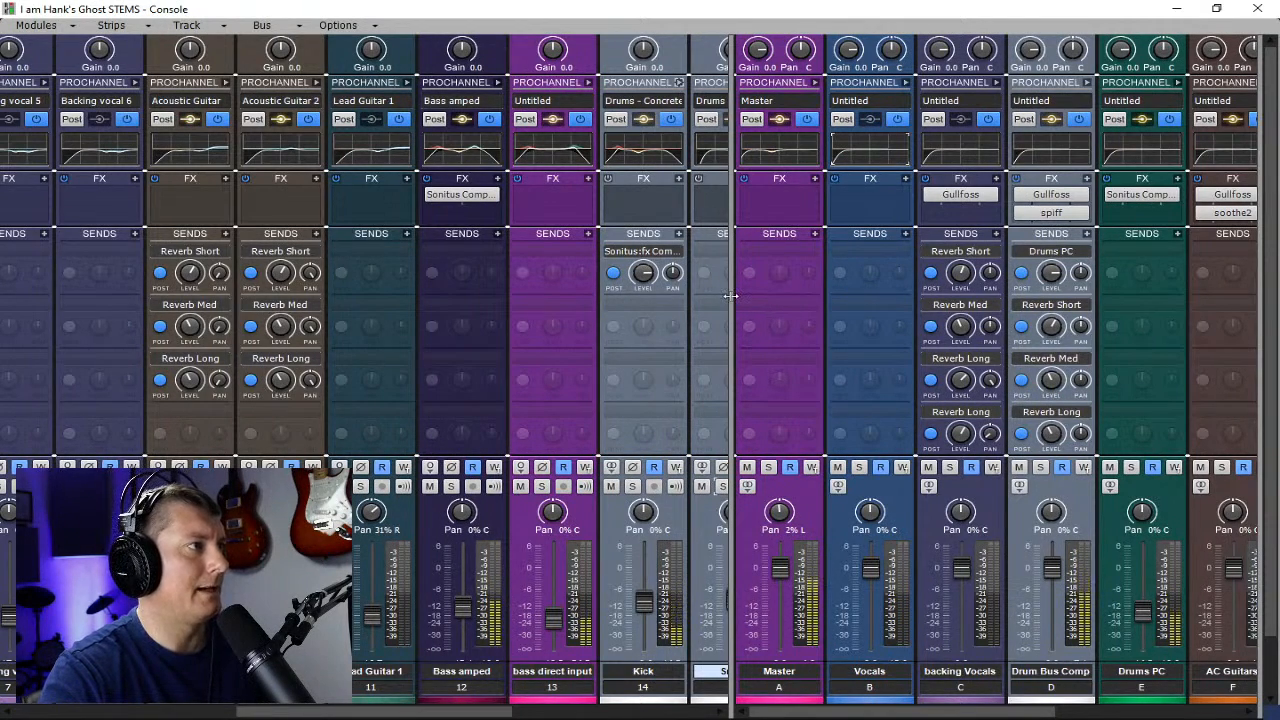
pyautogui.moveTo(731, 295); pyautogui.dragTo(1155, 340)
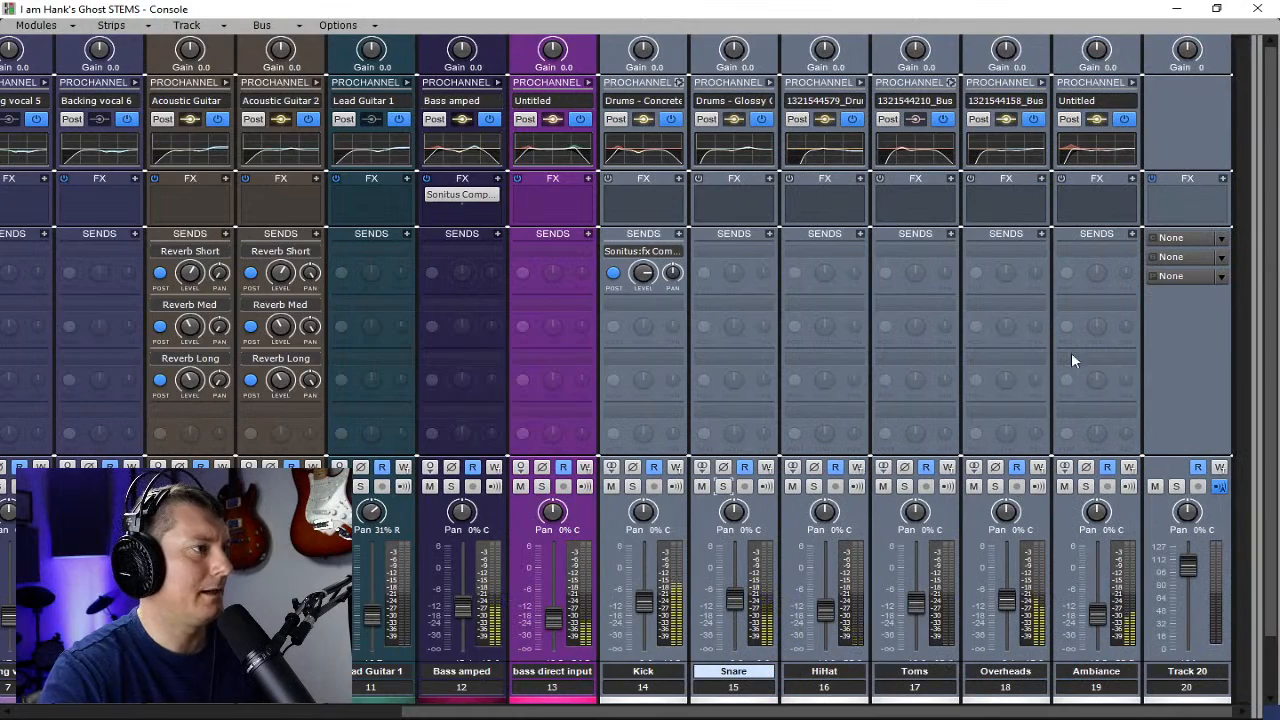
pyautogui.click(1257, 9)
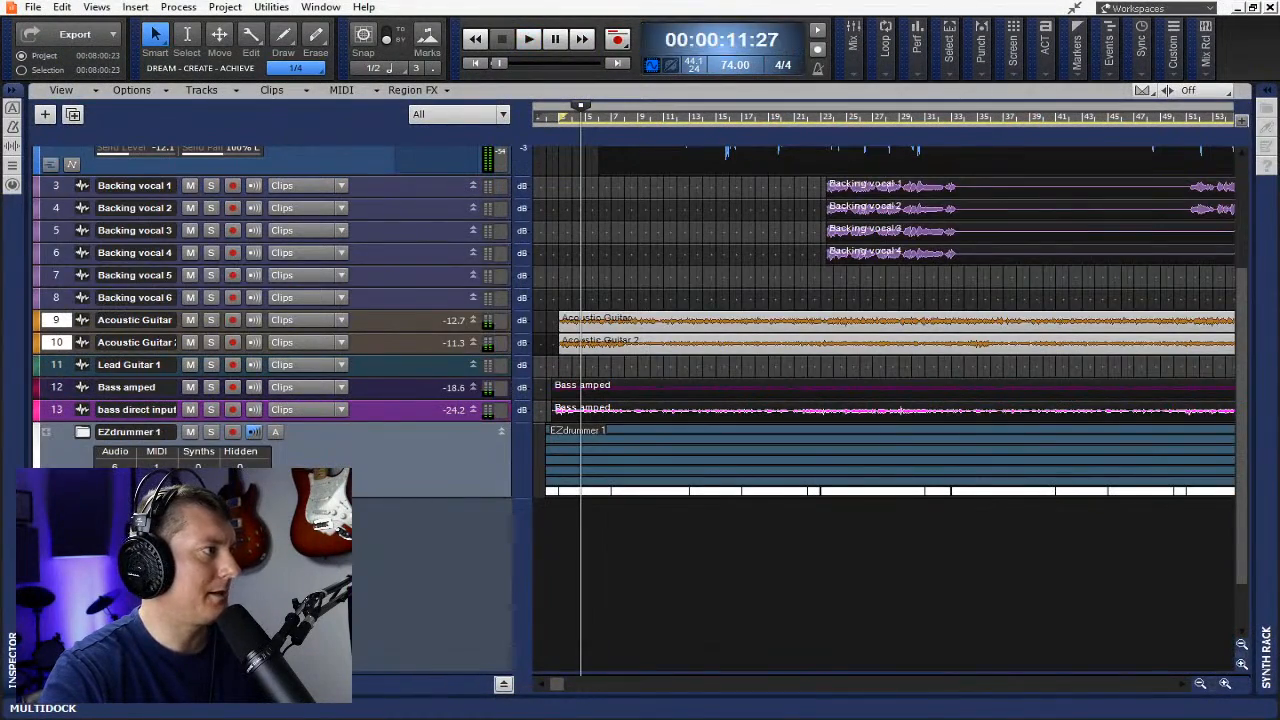
# - Insert one instrument track using Addictive Drums 2 with Omni input
pyautogui.rightClick(100, 302)
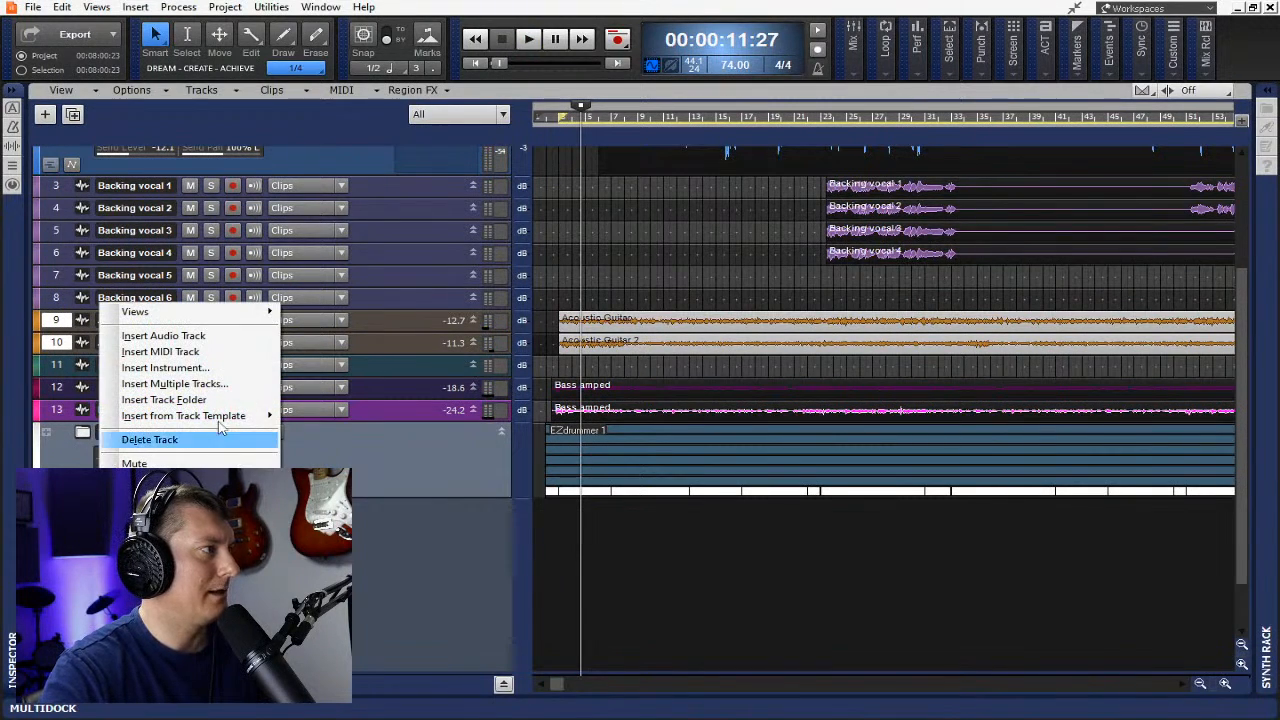
pyautogui.click(196, 370)
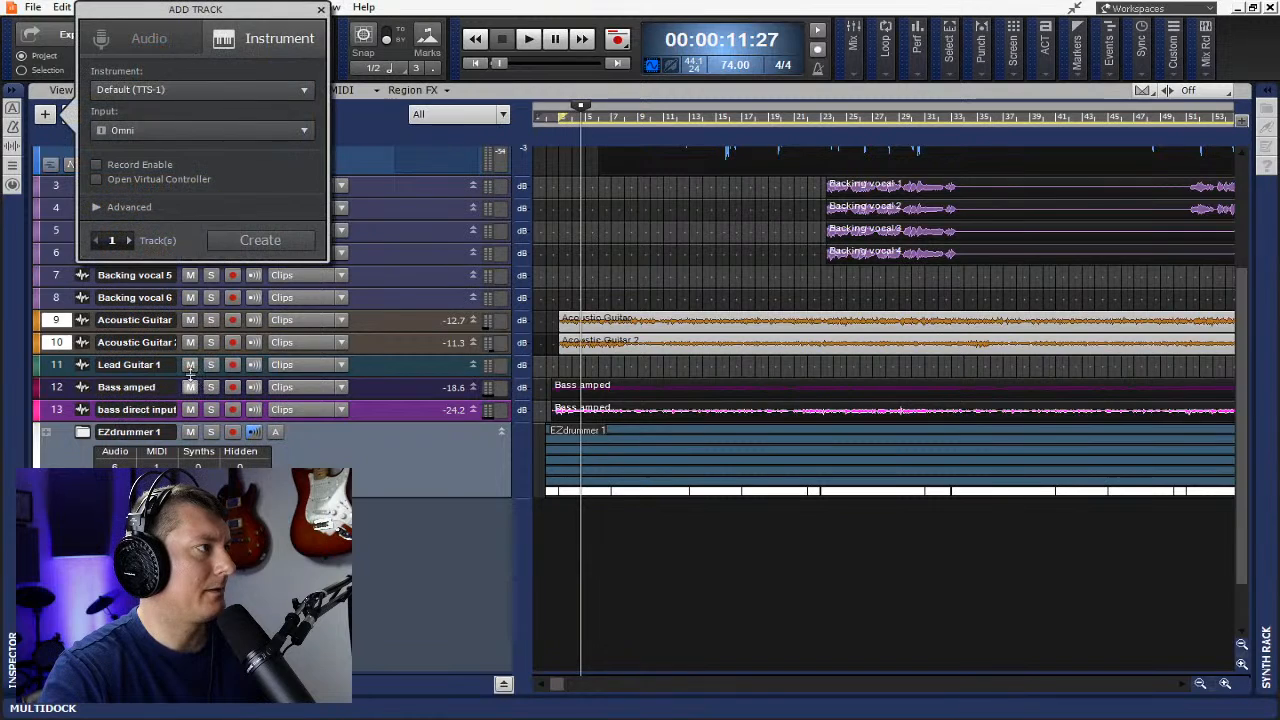
pyautogui.click(172, 94)
pyautogui.click(162, 172)
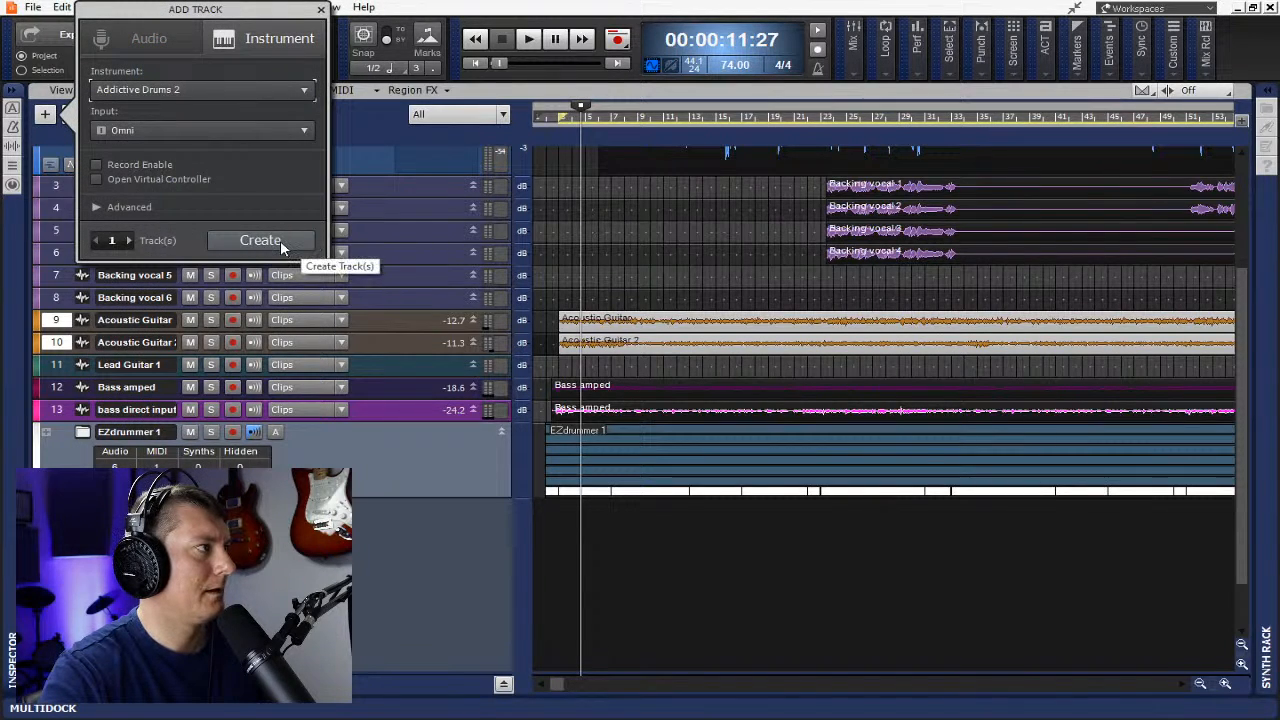
pyautogui.click(280, 240)
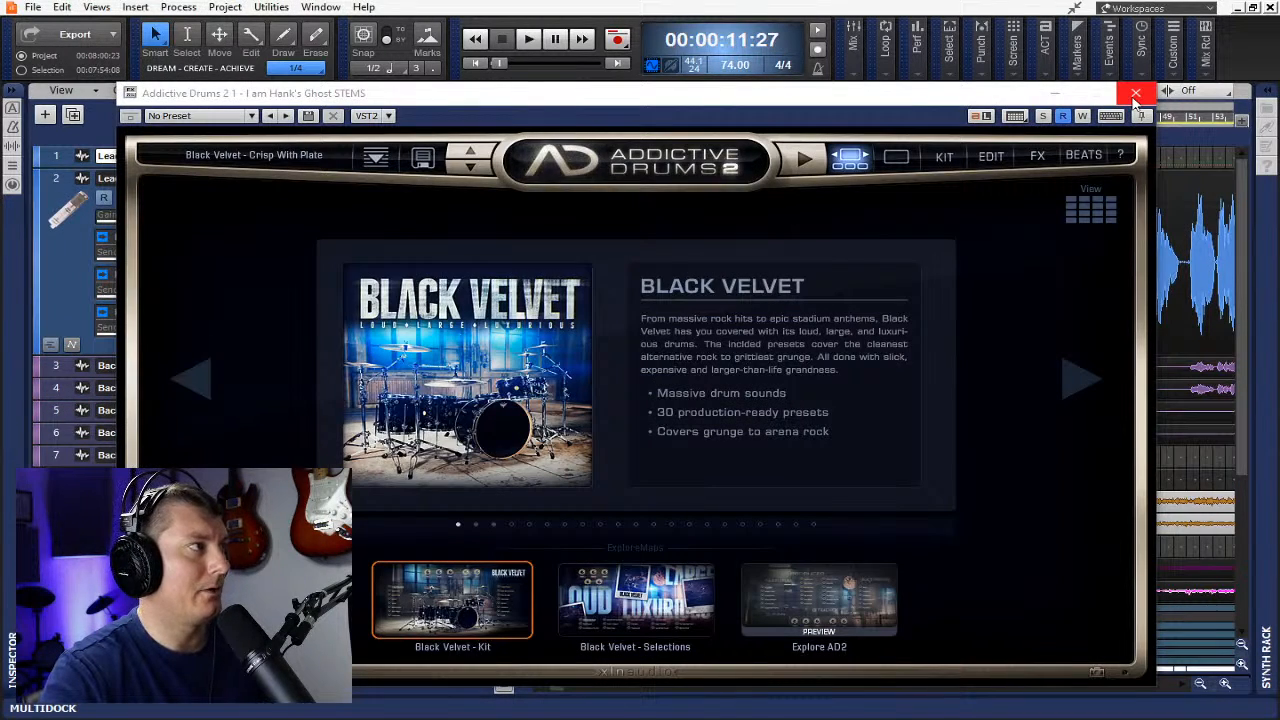
# - Load the Newest-2-12-20 preset in Addictive Drums 2 and close the instrument window
pyautogui.click(281, 161)
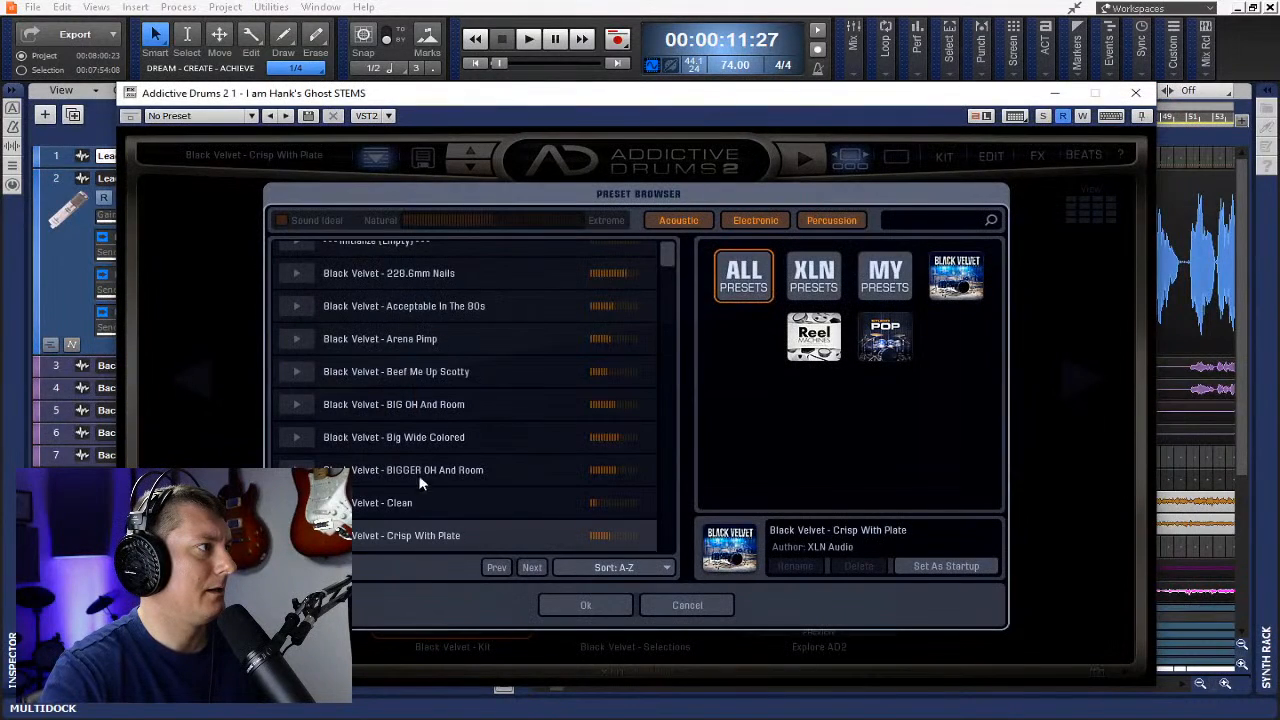
pyautogui.scroll(-12, 414, 485)
pyautogui.scroll(-8, 414, 482)
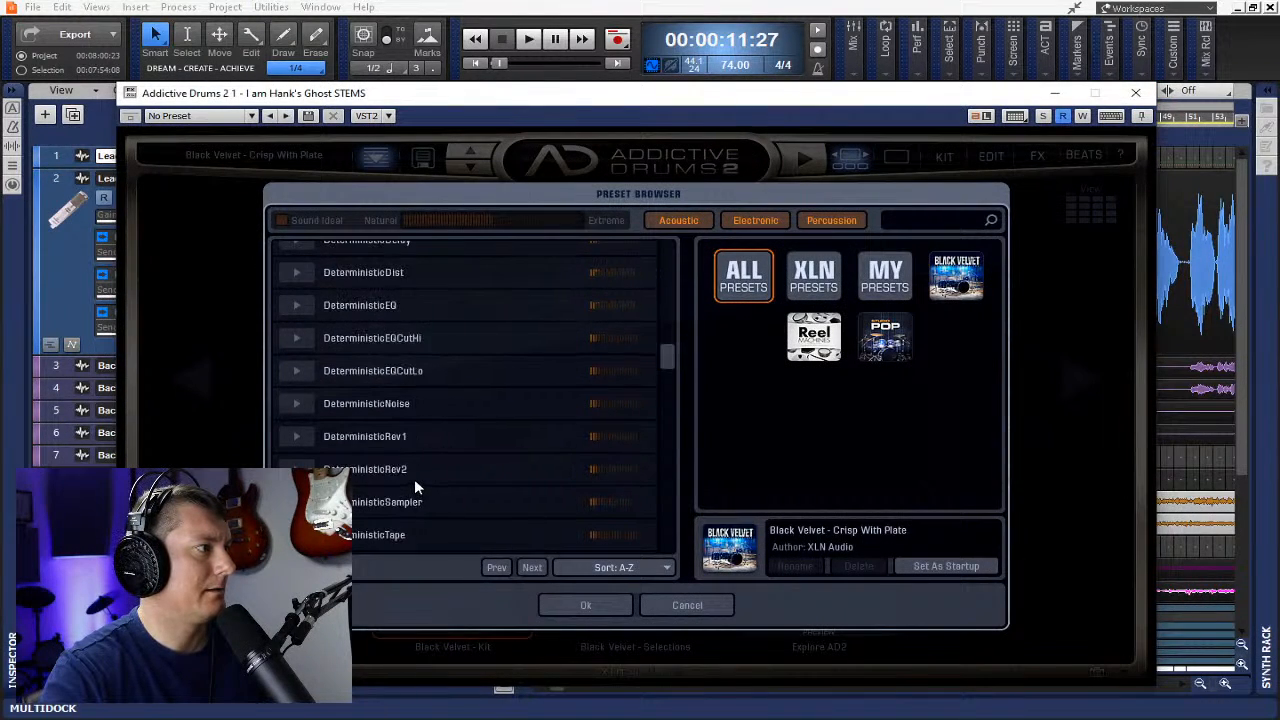
pyautogui.scroll(-1, 412, 472)
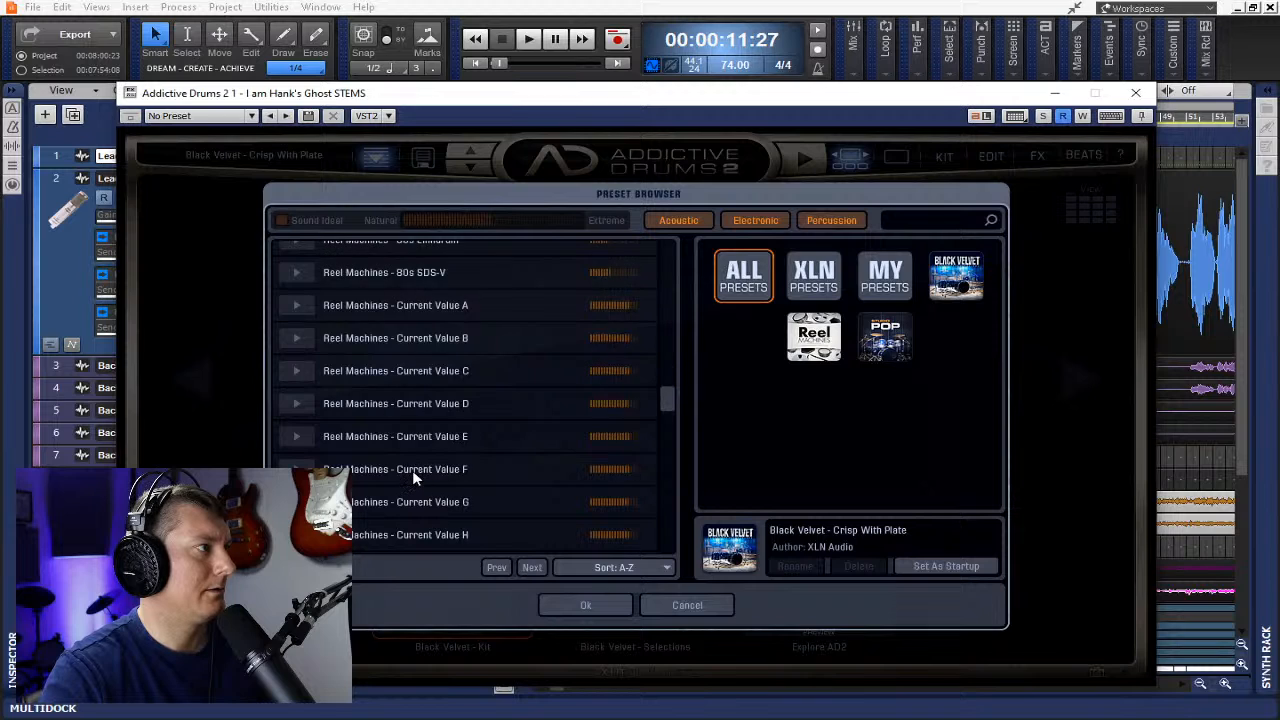
pyautogui.scroll(2, 412, 470)
pyautogui.doubleClick(390, 350)
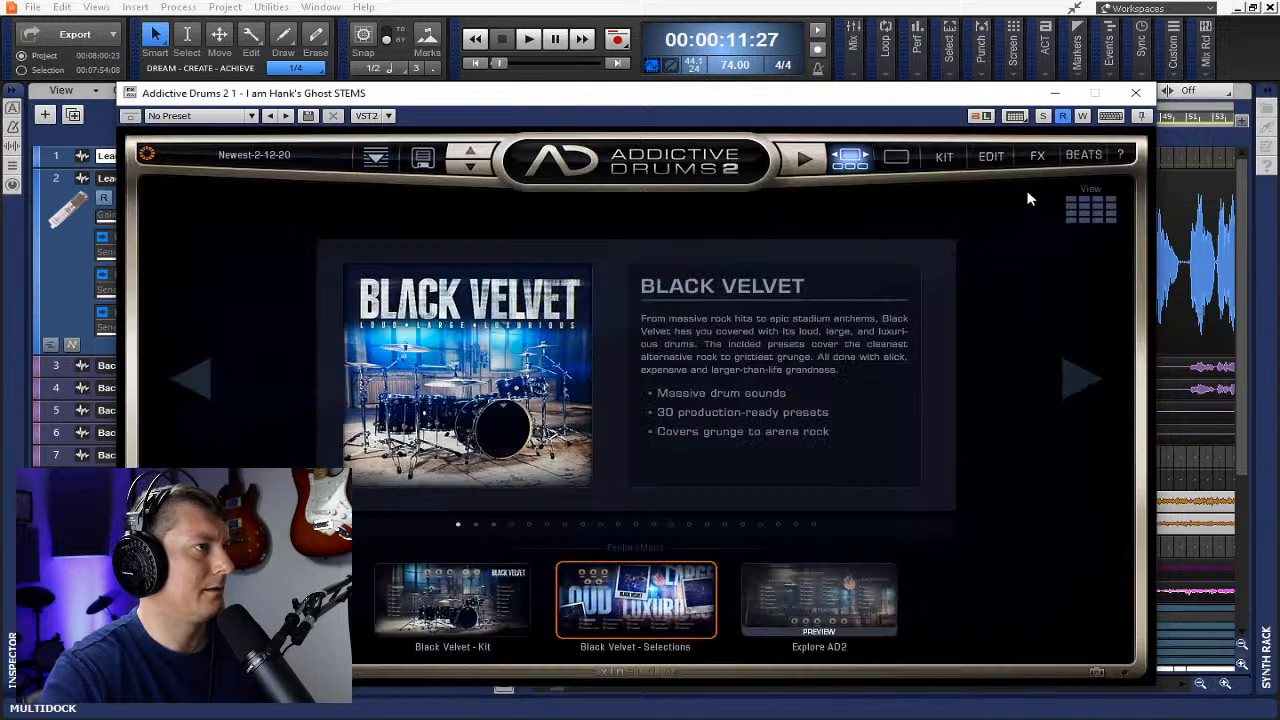
pyautogui.click(1135, 93)
# - Expand the EZdrummer 1 folder and move the Addictive Drums 2 track below Track 20, outside the folder
pyautogui.scroll(-5, 250, 440)
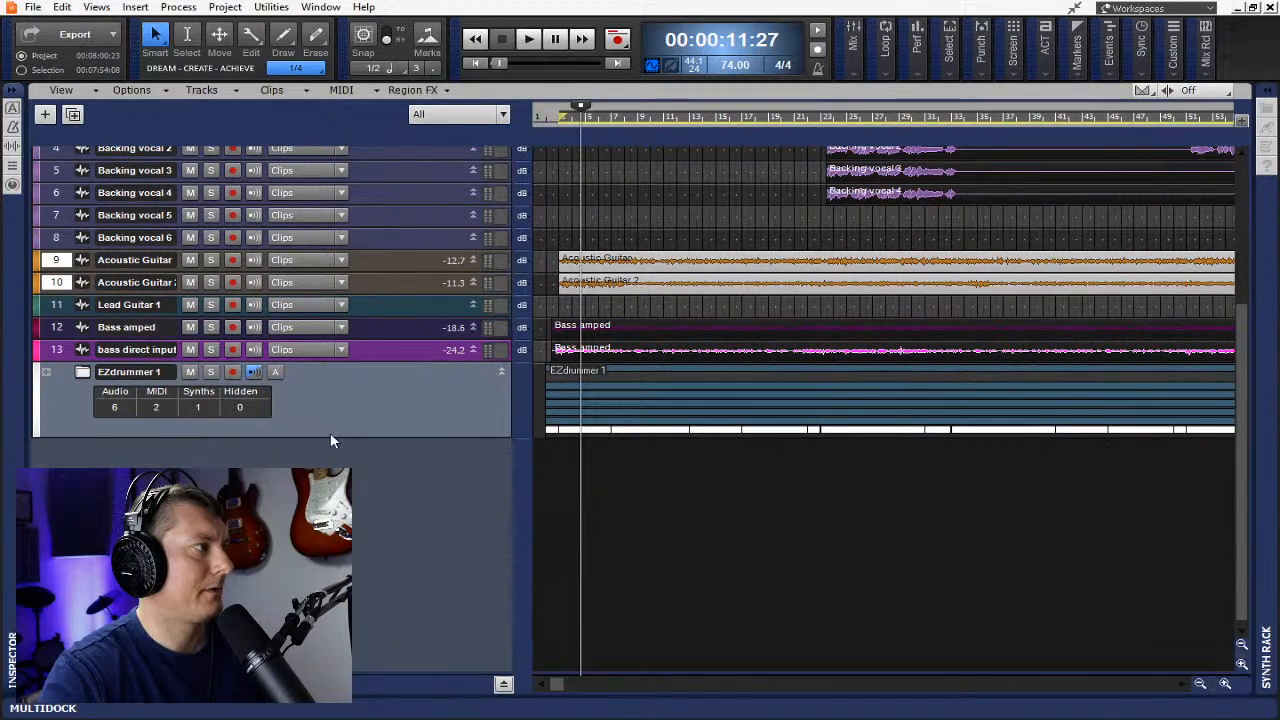
pyautogui.scroll(4, 330, 432)
pyautogui.scroll(-3, 327, 431)
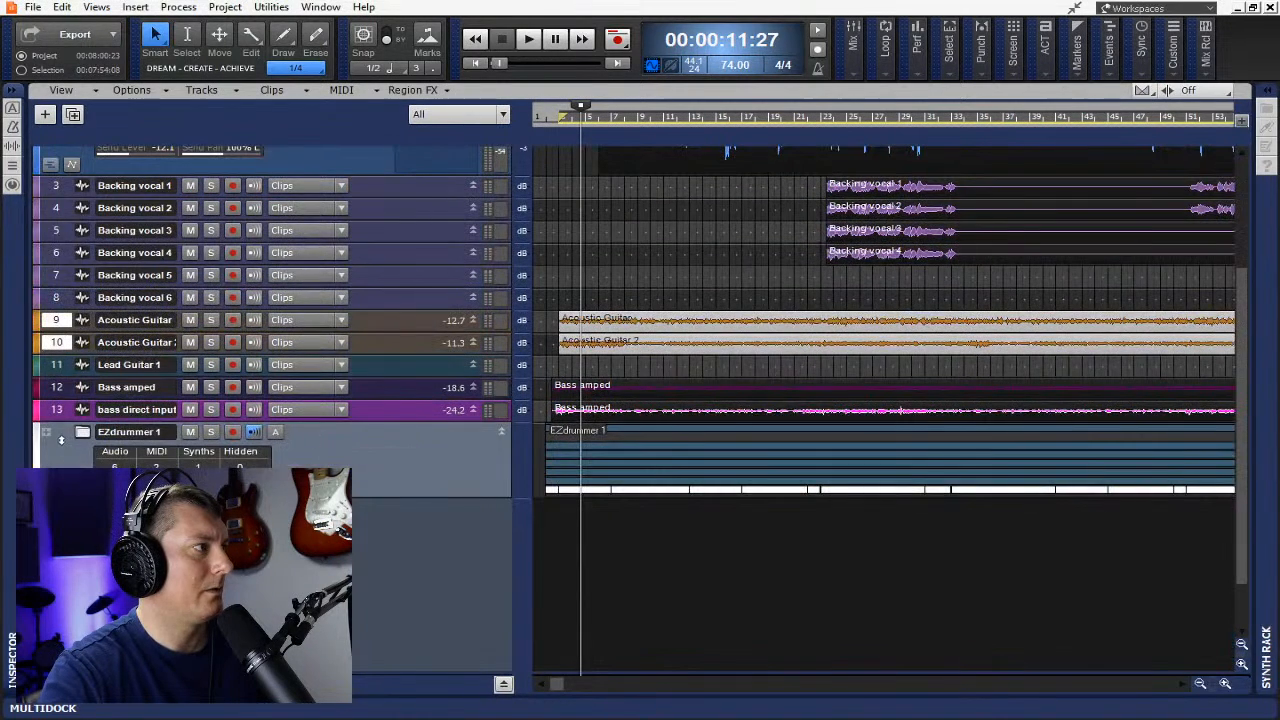
pyautogui.click(47, 433)
pyautogui.scroll(-3, 350, 425)
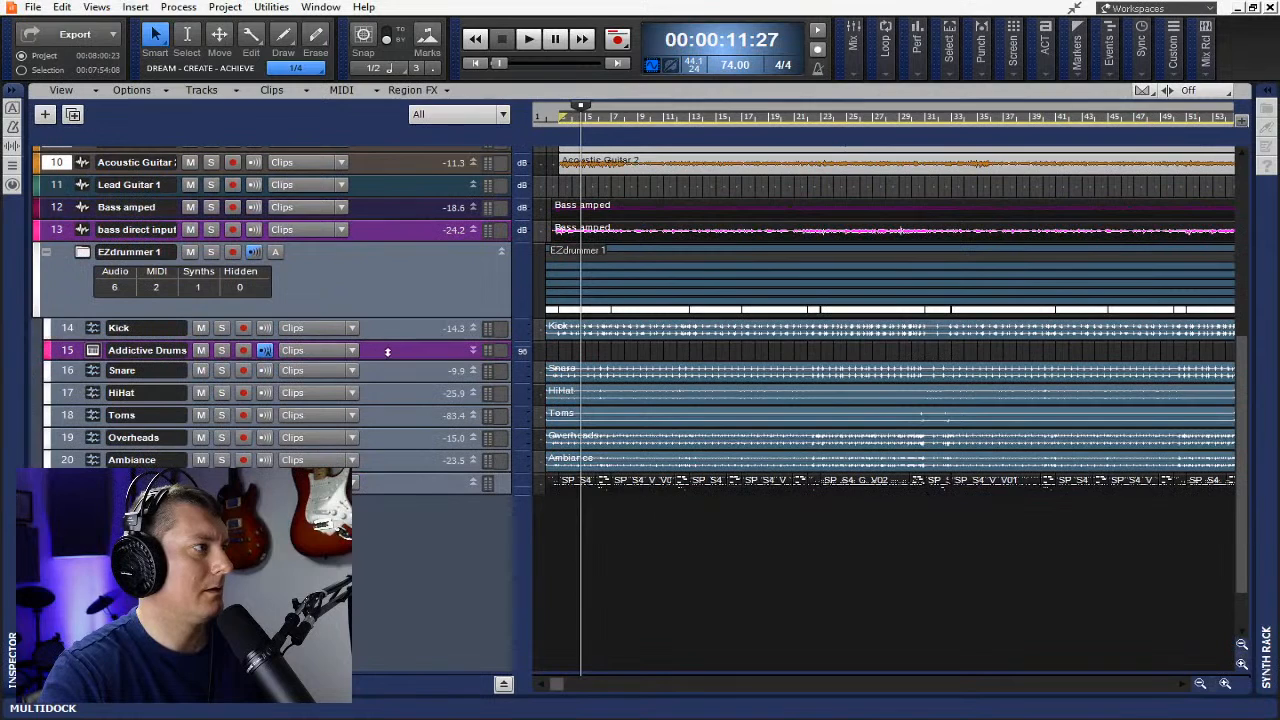
pyautogui.moveTo(388, 504); pyautogui.dragTo(388, 507)
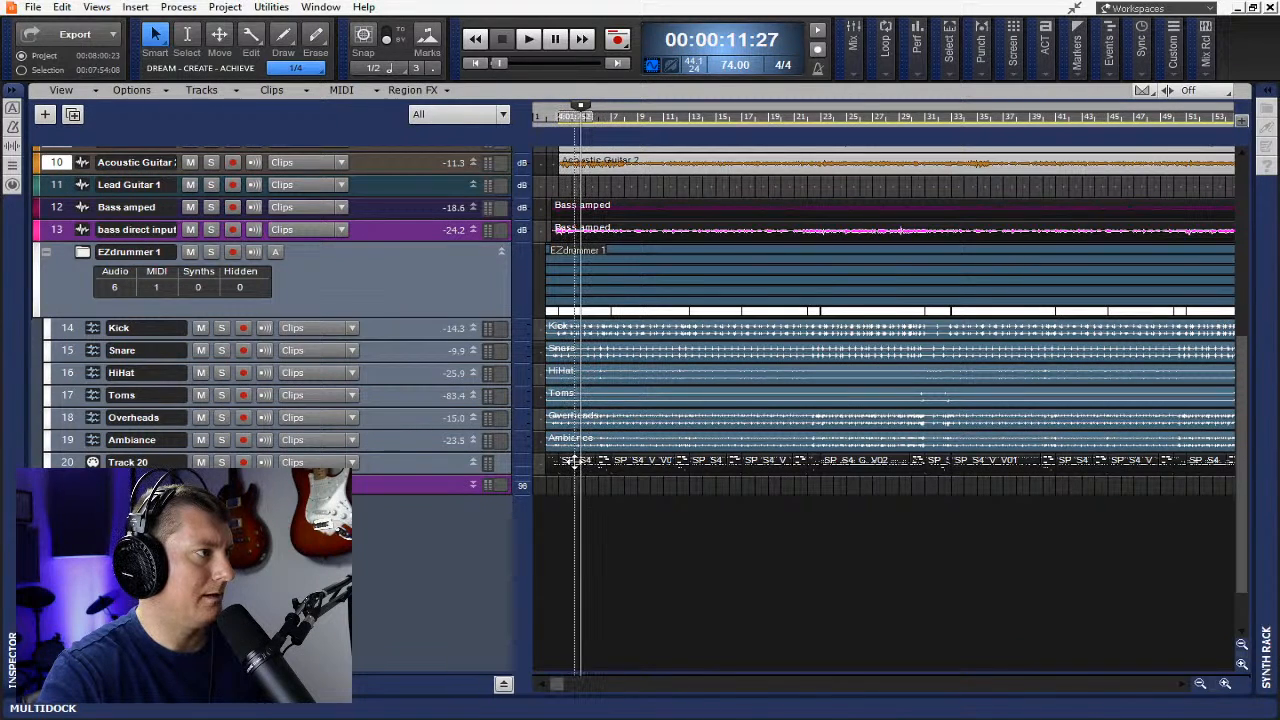
# - Copy all of Track 20's MIDI clips onto the Addictive Drums 2 track and play the song
pyautogui.click(68, 463)
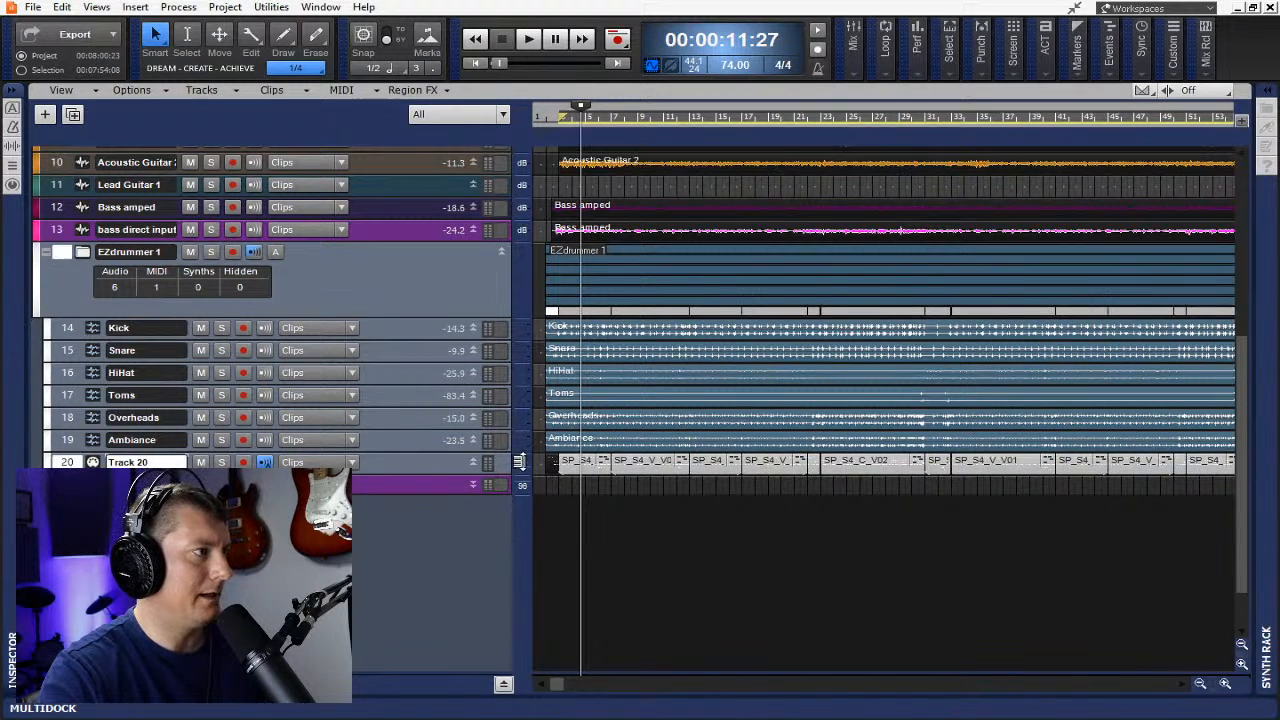
pyautogui.click(68, 463)
pyautogui.click(68, 463)
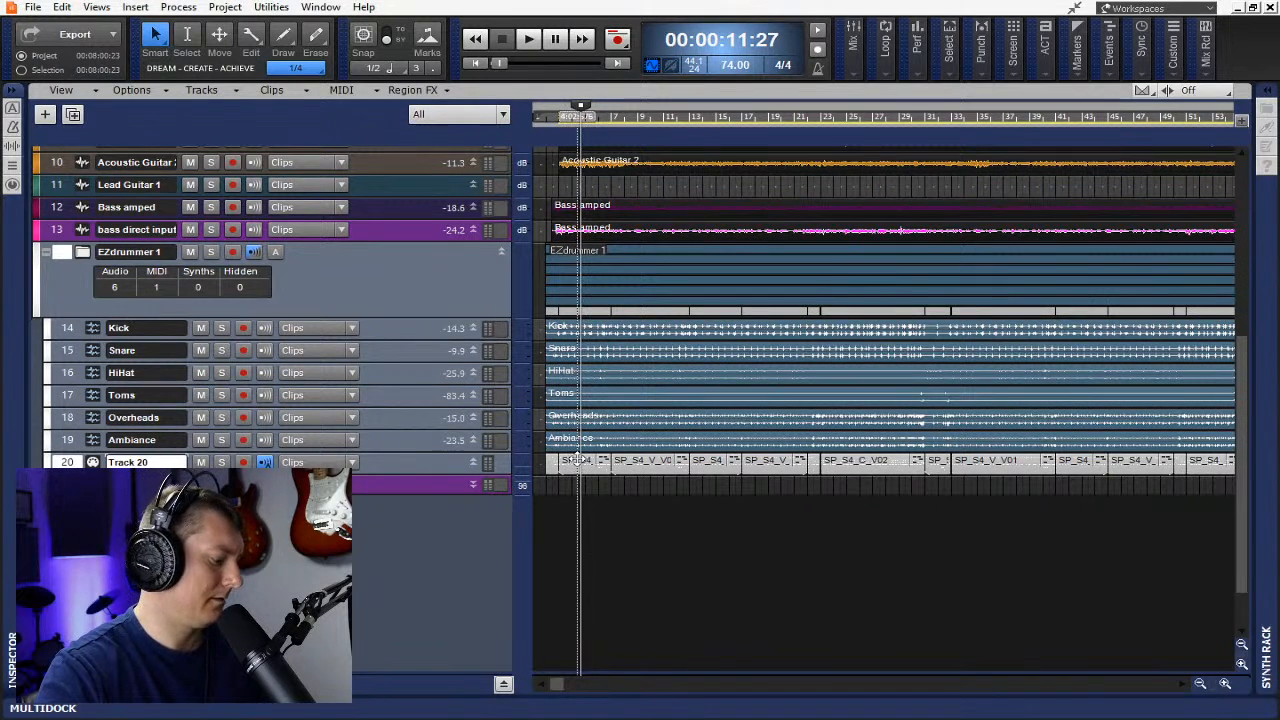
pyautogui.moveTo(578, 460); pyautogui.dragTo(578, 483)
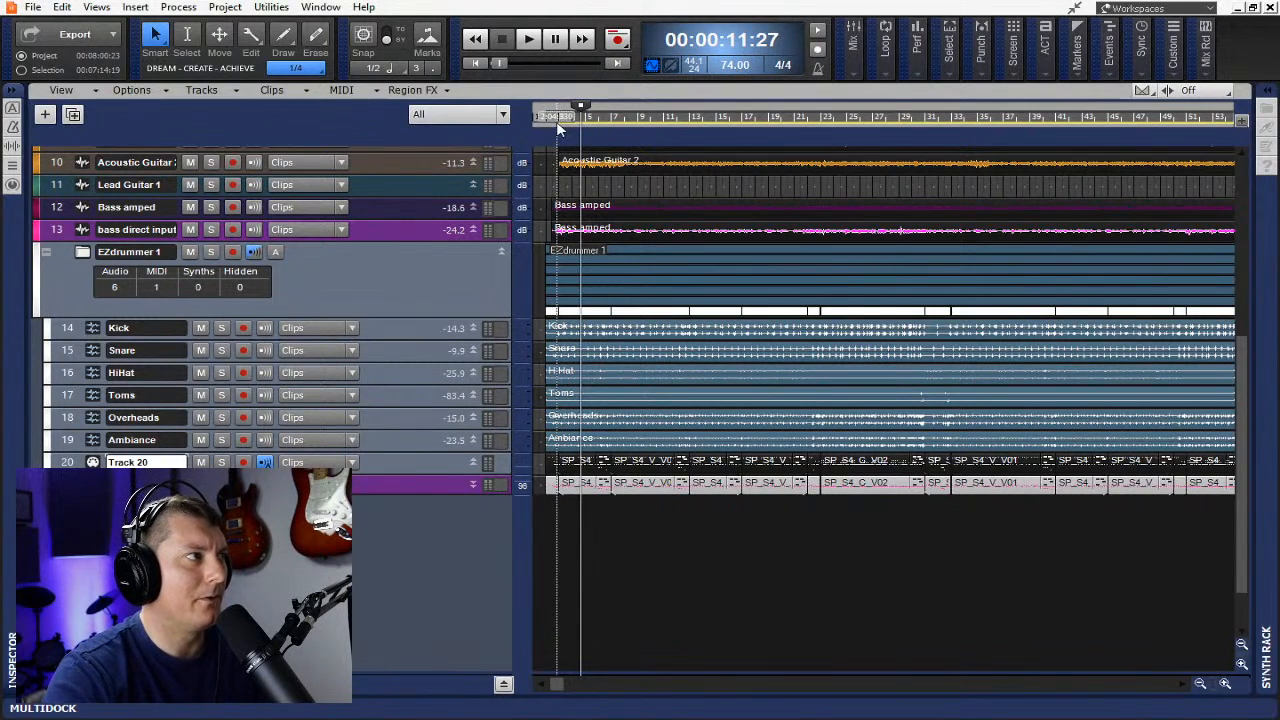
pyautogui.press('space')
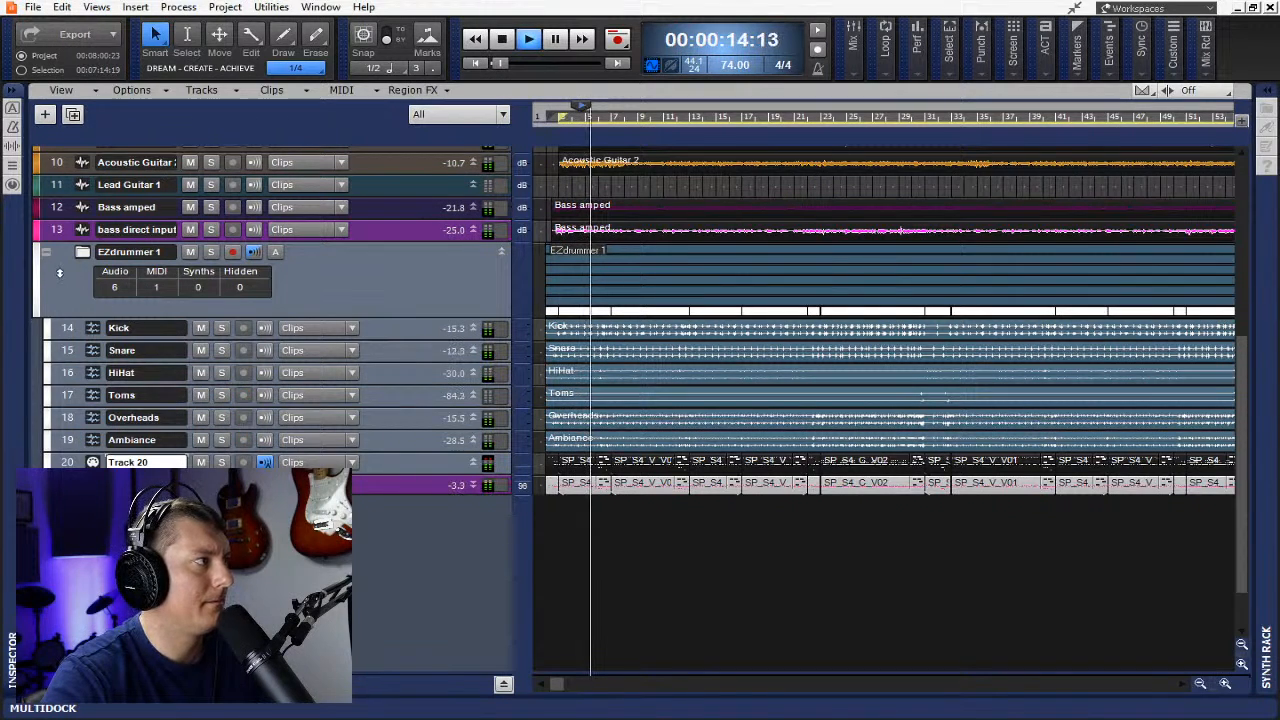
pyautogui.click(264, 462)
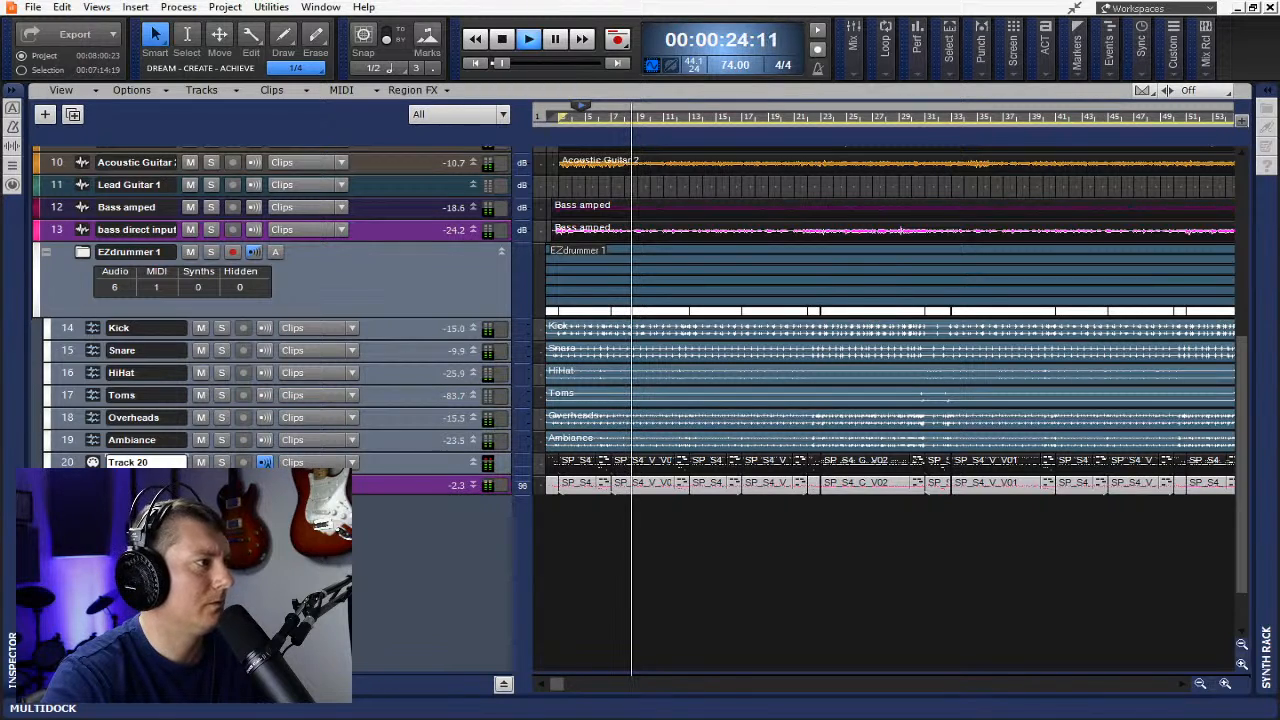
# - Check the loaded drum kit and its mixer in Addictive Drums 2's kit view, and close the instrument window
pyautogui.doubleClick(92, 485)
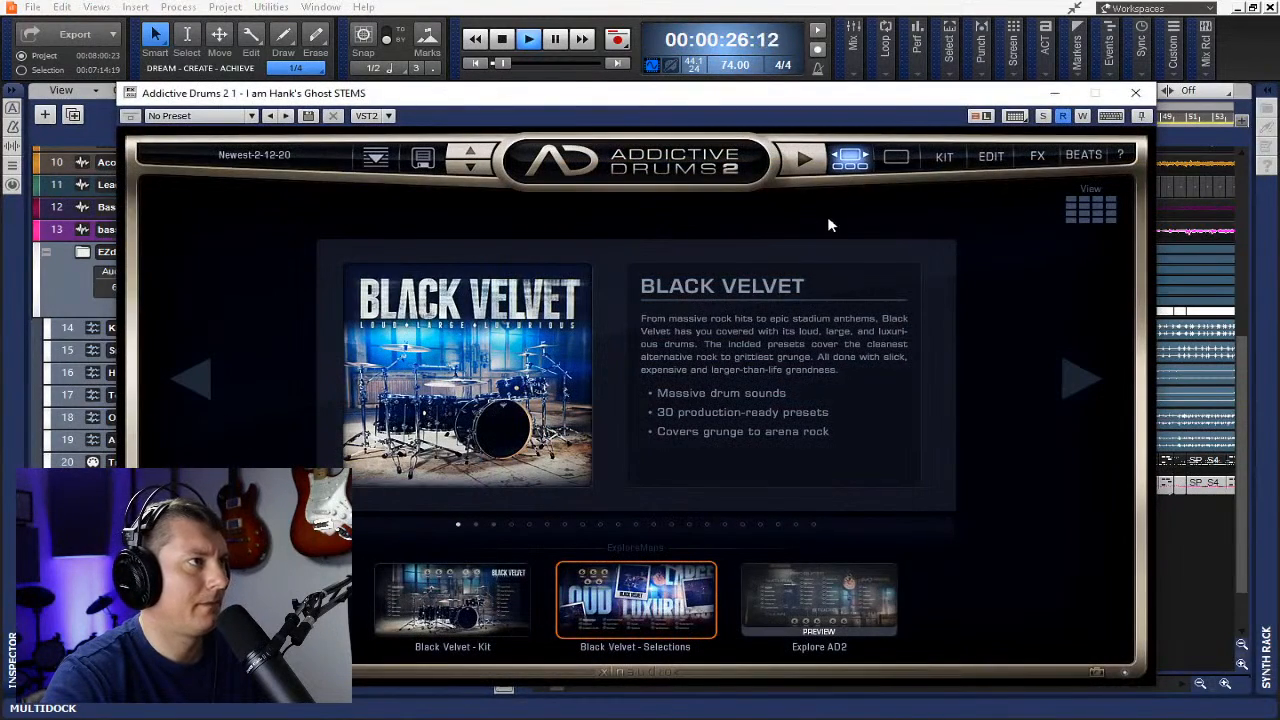
pyautogui.click(944, 160)
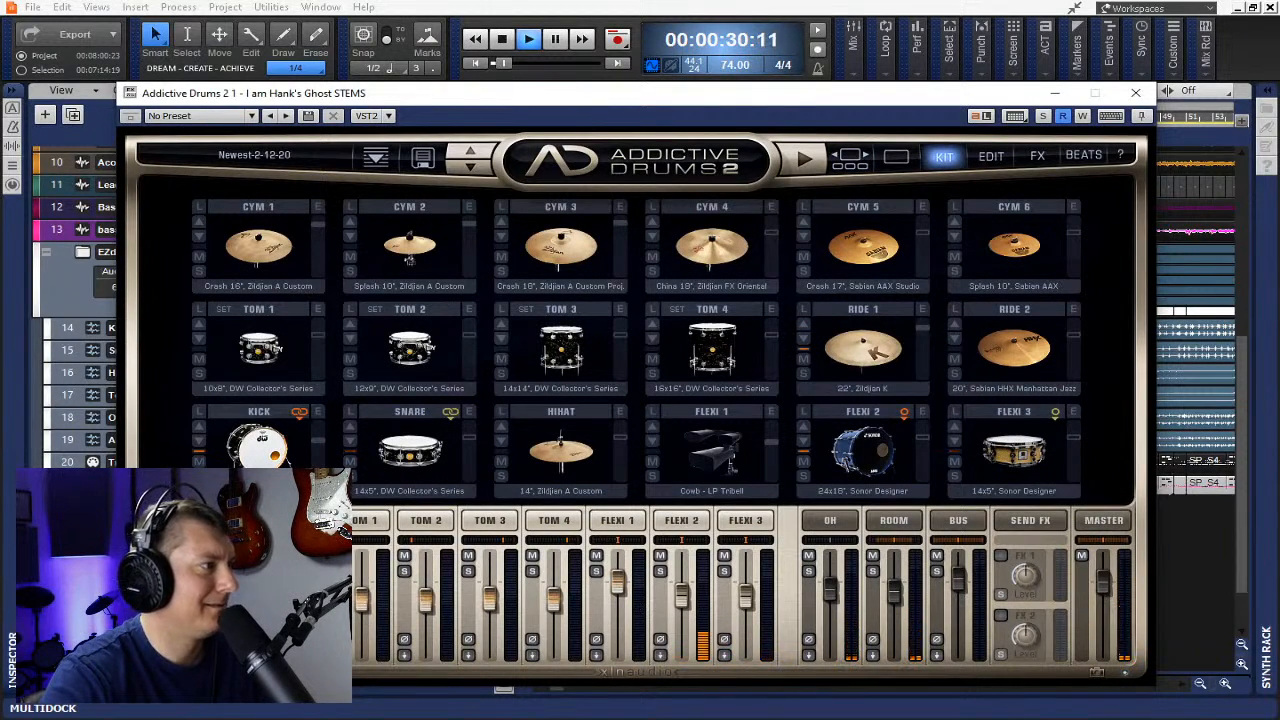
pyautogui.click(1135, 92)
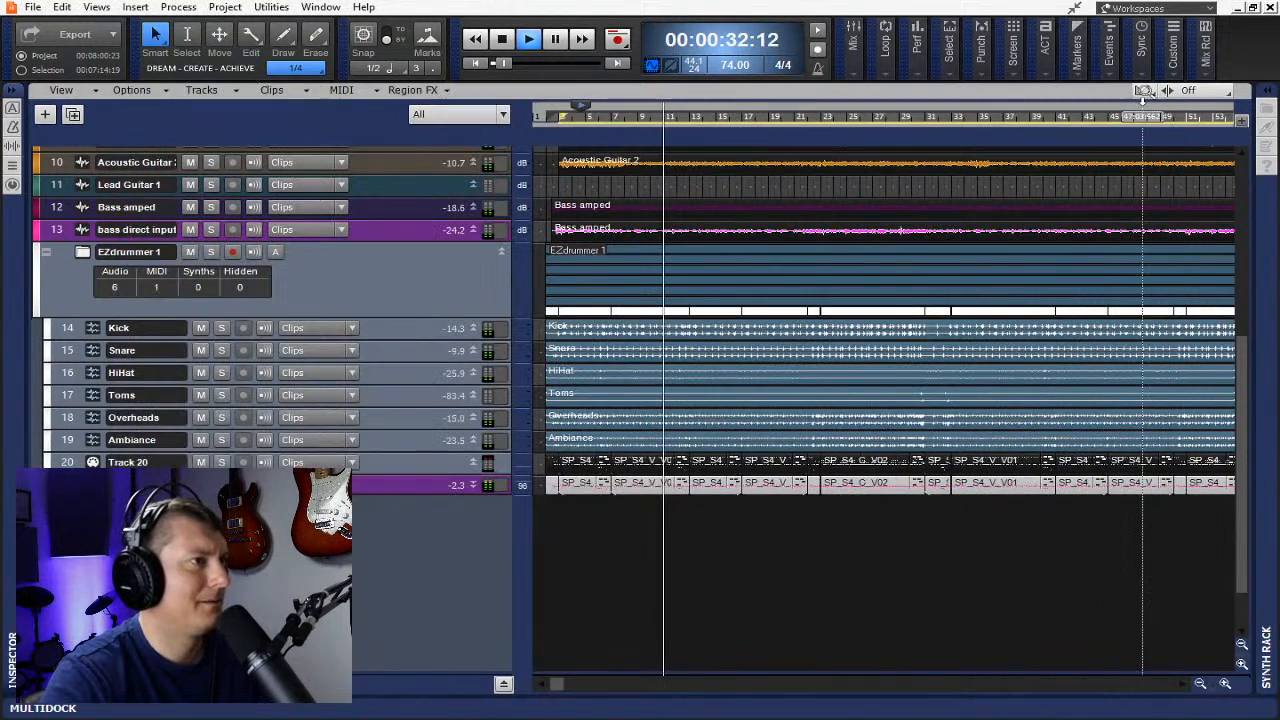
# - Enlarge the Addictive Drums 2 track, stop playback, and open its MIDI clip in a full-size floating Piano Roll
pyautogui.moveTo(401, 494); pyautogui.dragTo(411, 647)
pyautogui.press('space')
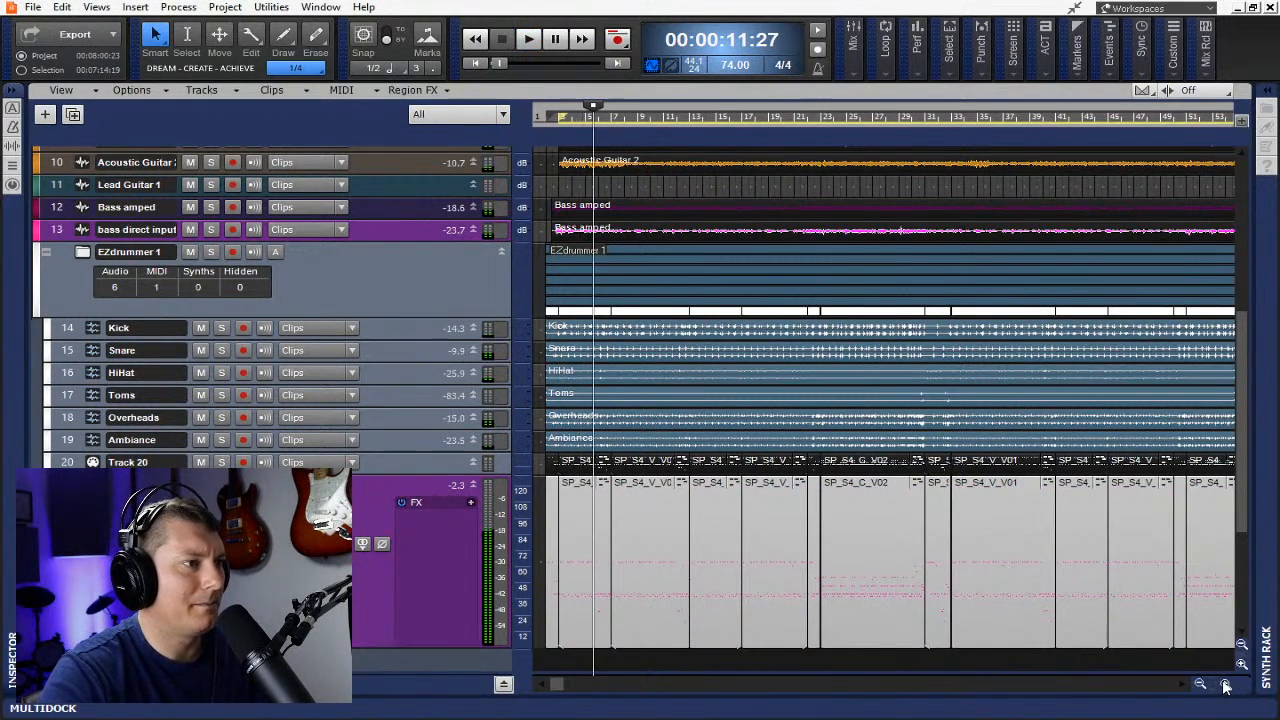
pyautogui.click(1225, 684)
pyautogui.click(1225, 684)
pyautogui.click(1225, 684)
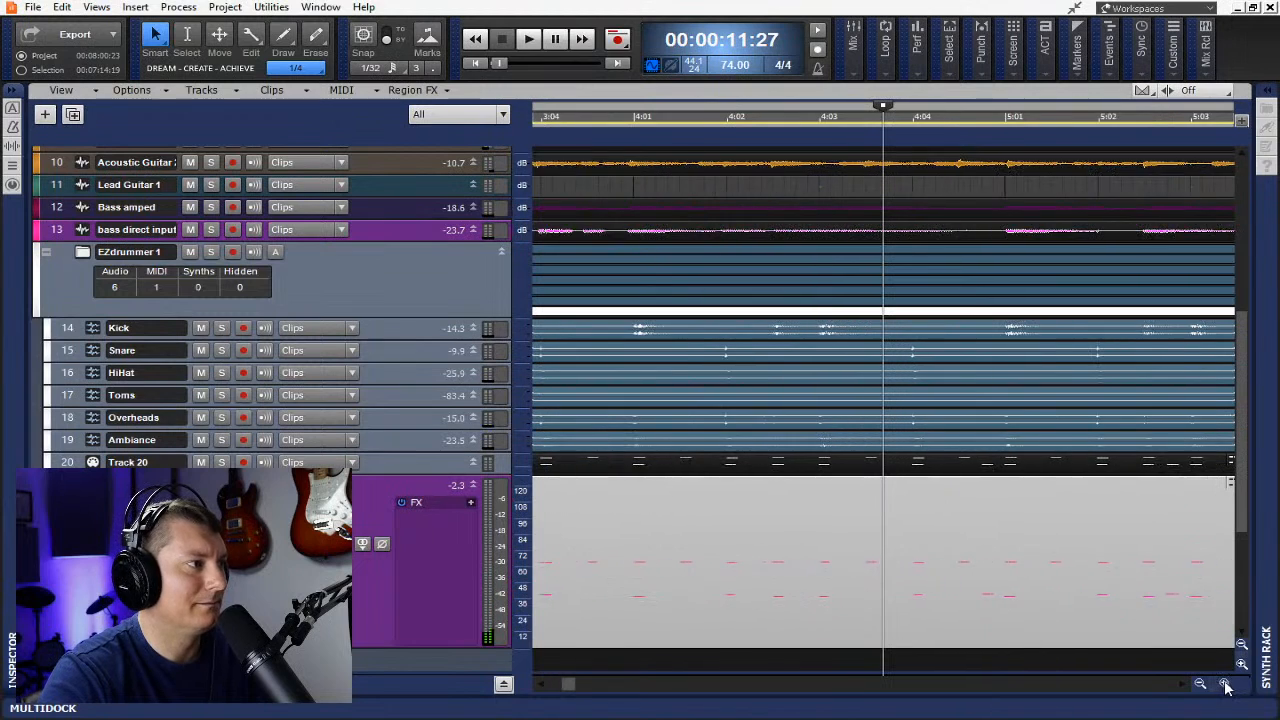
pyautogui.doubleClick(558, 552)
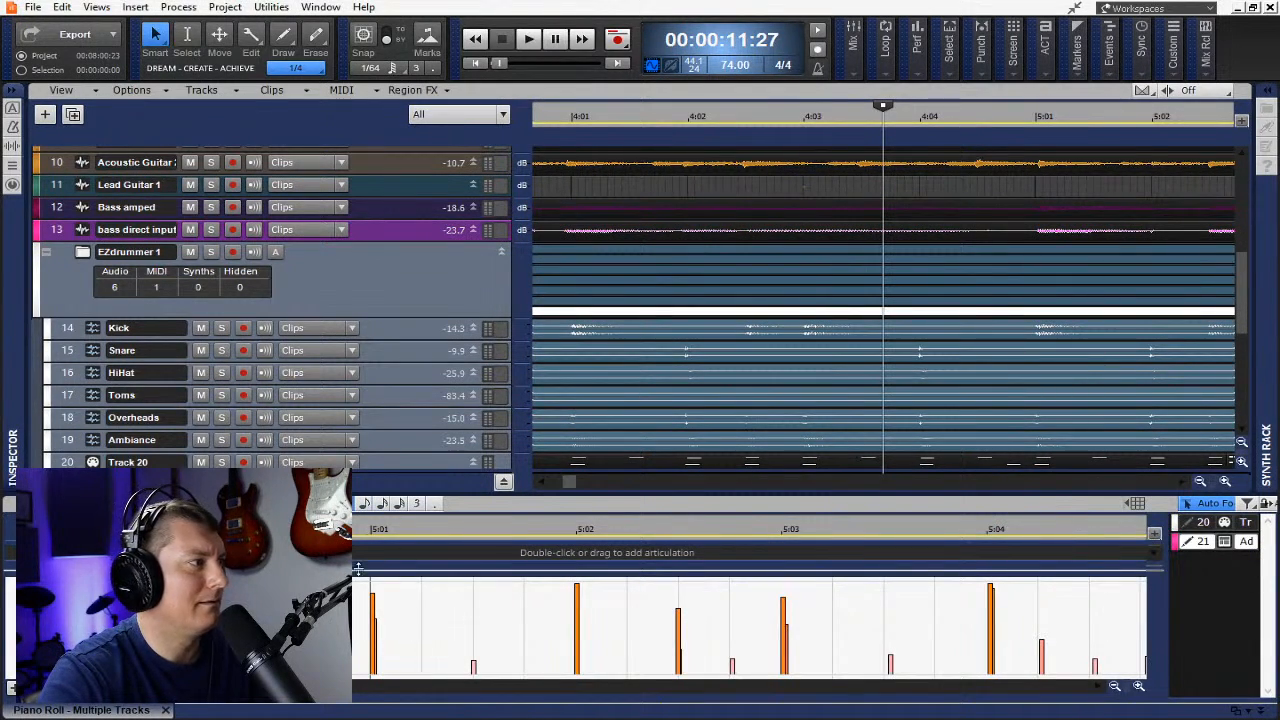
pyautogui.doubleClick(128, 710)
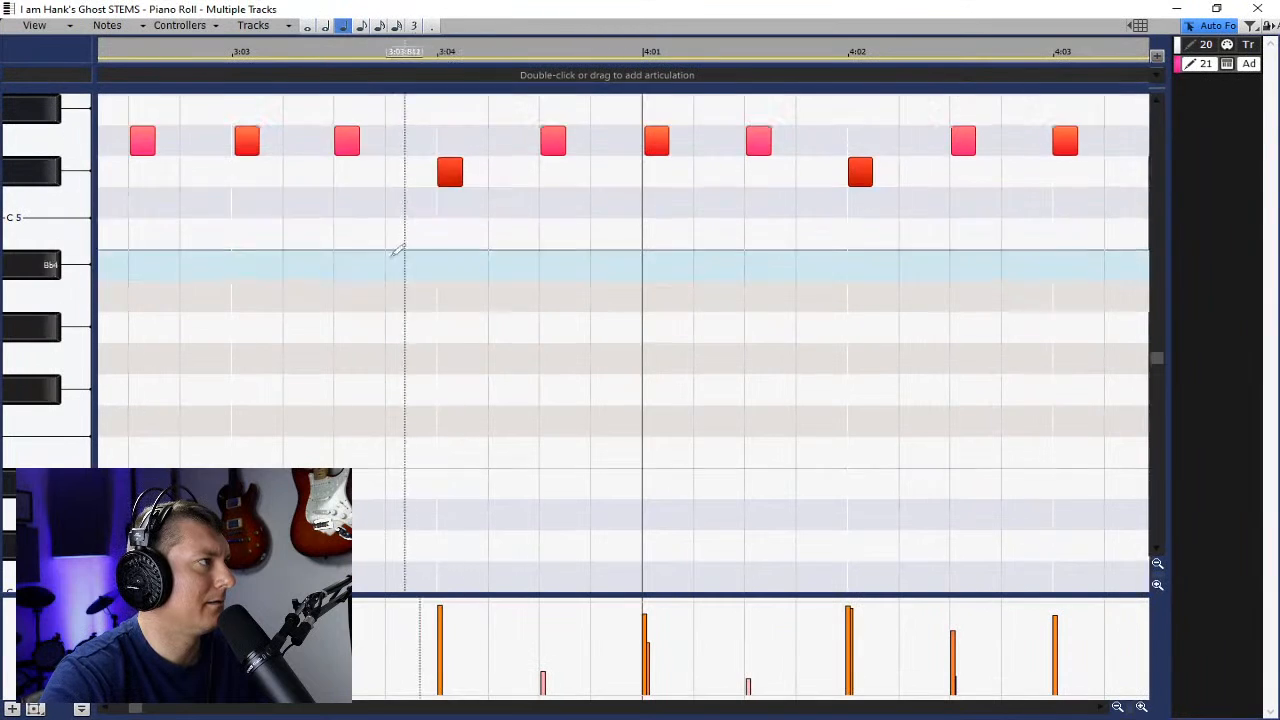
# - Delete every D5 note from the Addictive Drums 2 MIDI and close the Piano Roll
pyautogui.scroll(3, 397, 250)
pyautogui.click(18, 302)
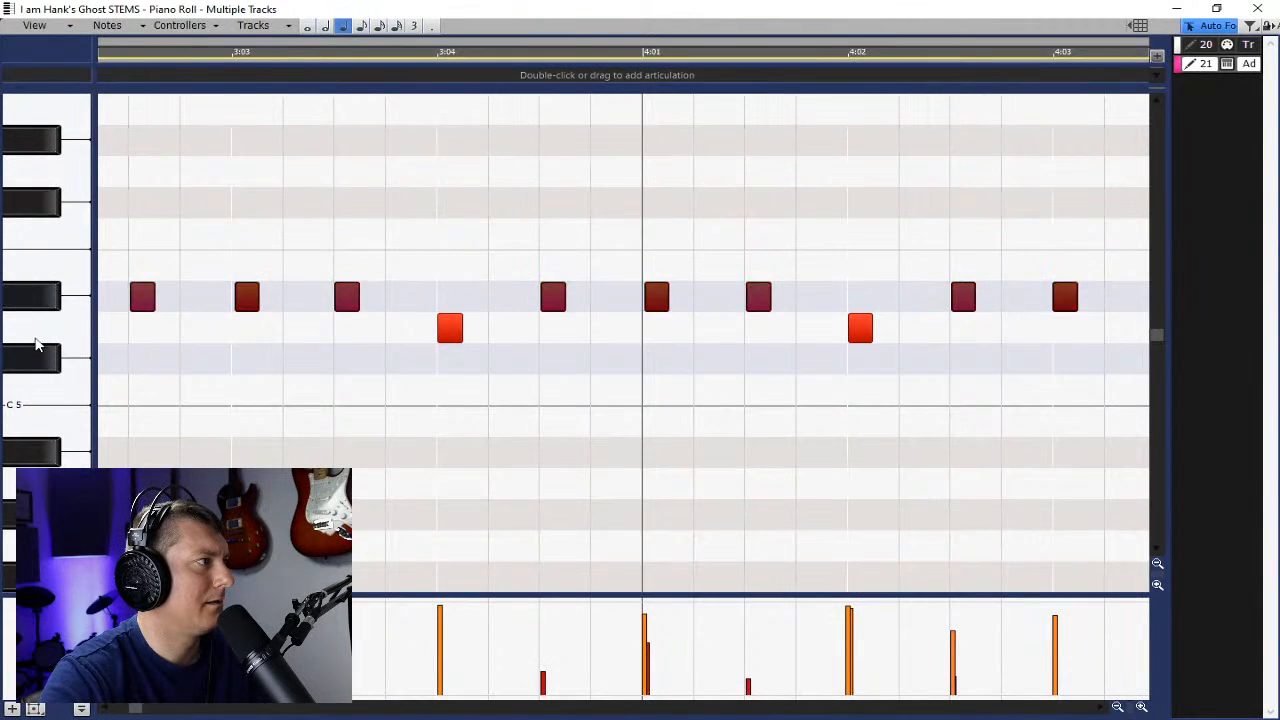
pyautogui.click(35, 338)
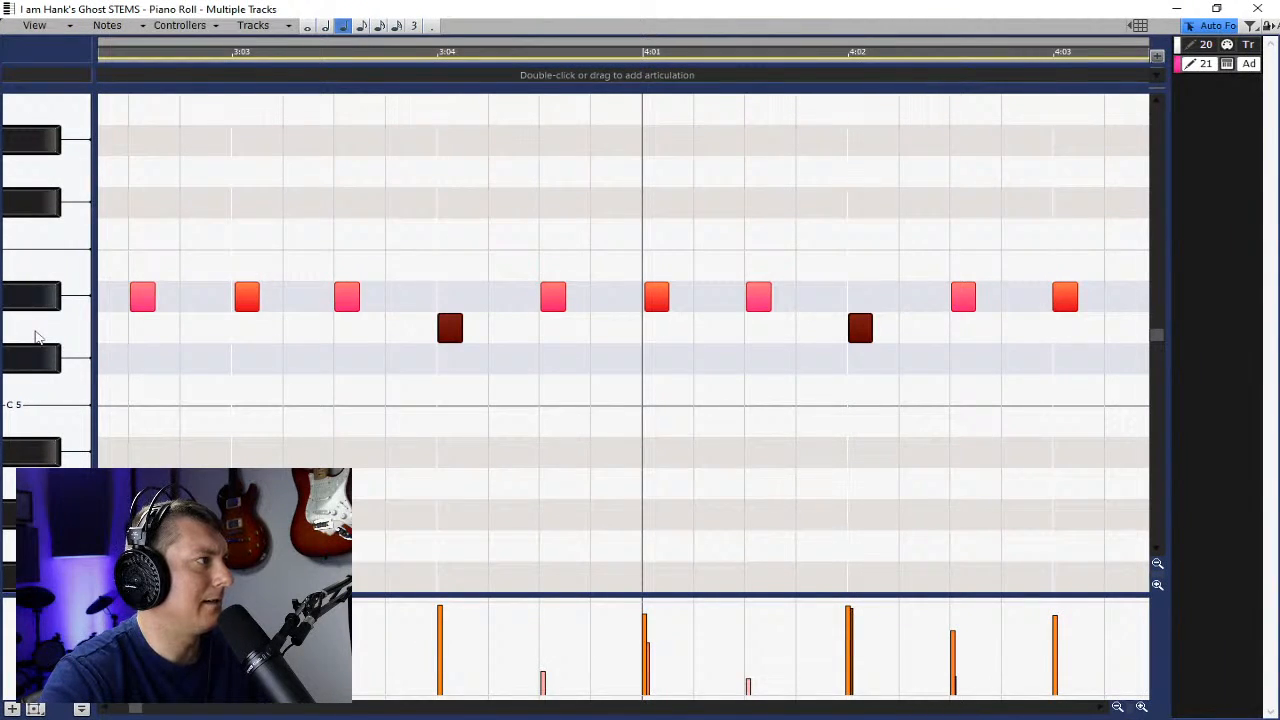
pyautogui.press('Delete')
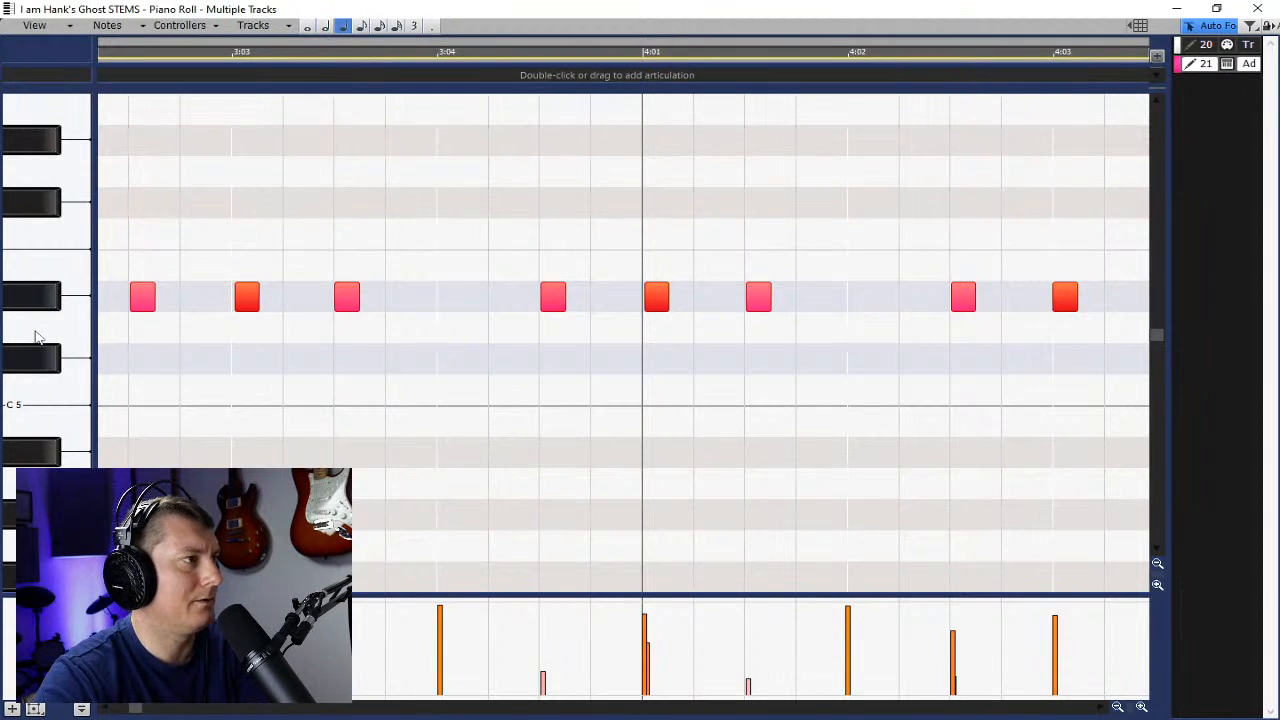
pyautogui.click(1257, 8)
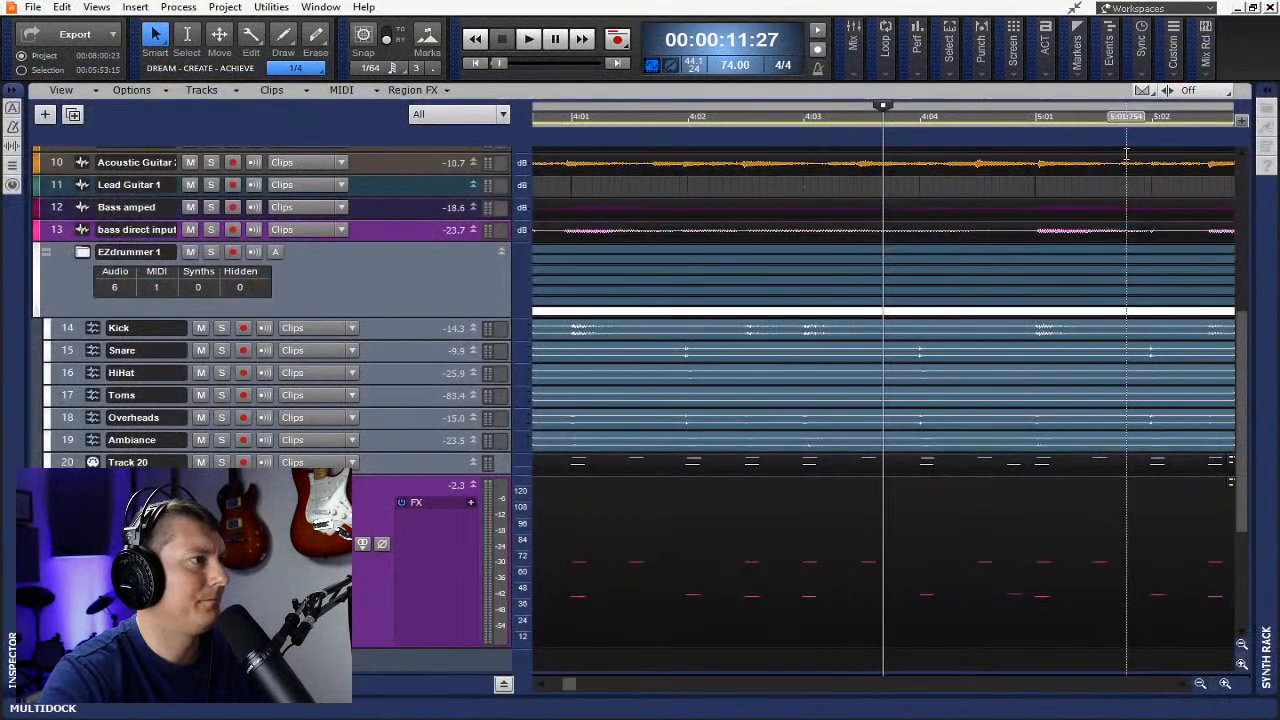
# - Play the song from just before measure 4 and collapse the EZdrummer 1 folder
pyautogui.click(547, 118)
pyautogui.press('space')
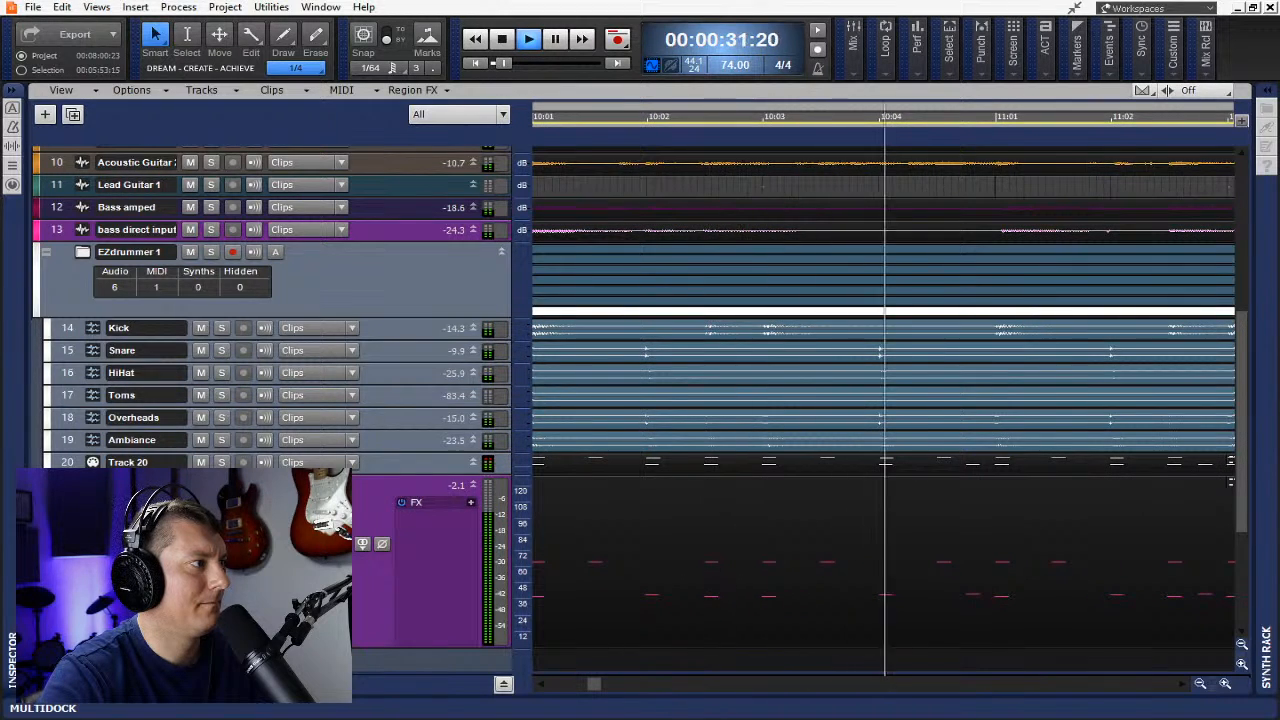
pyautogui.click(47, 253)
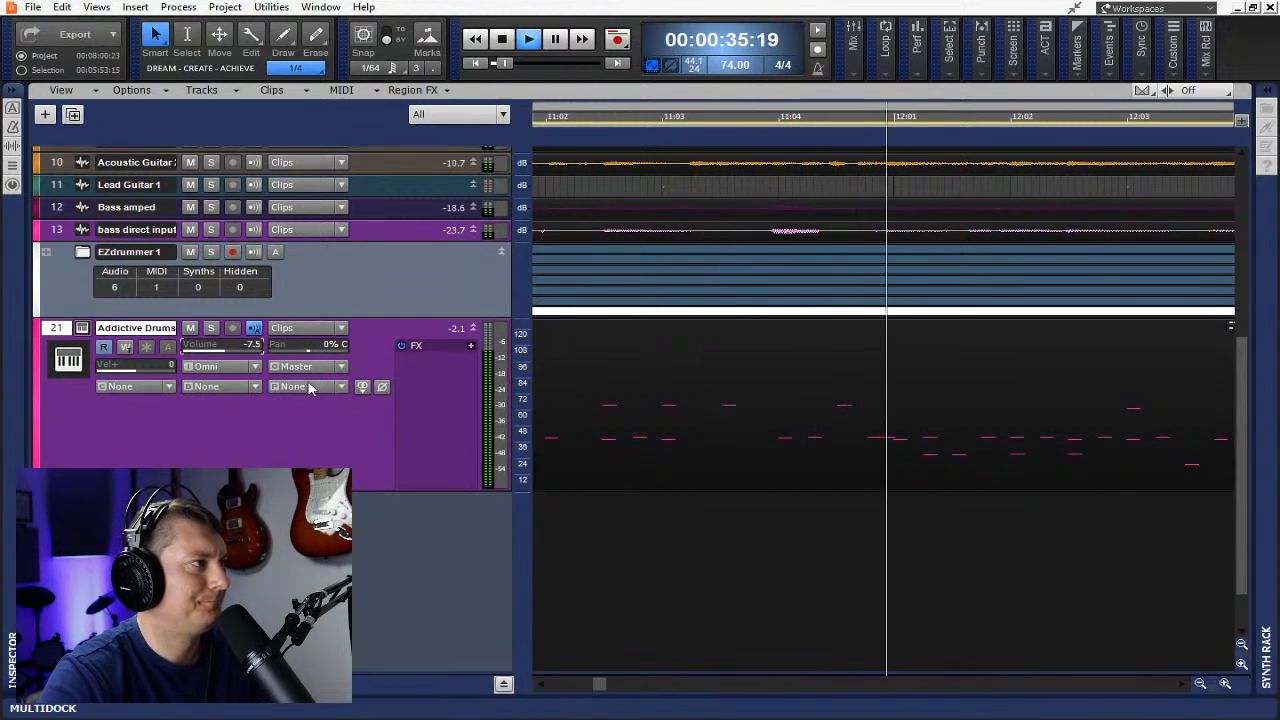
# - Audition the Addictive Drums 2 track in solo, and listen to it unsoloed within the full mix
pyautogui.click(210, 329)
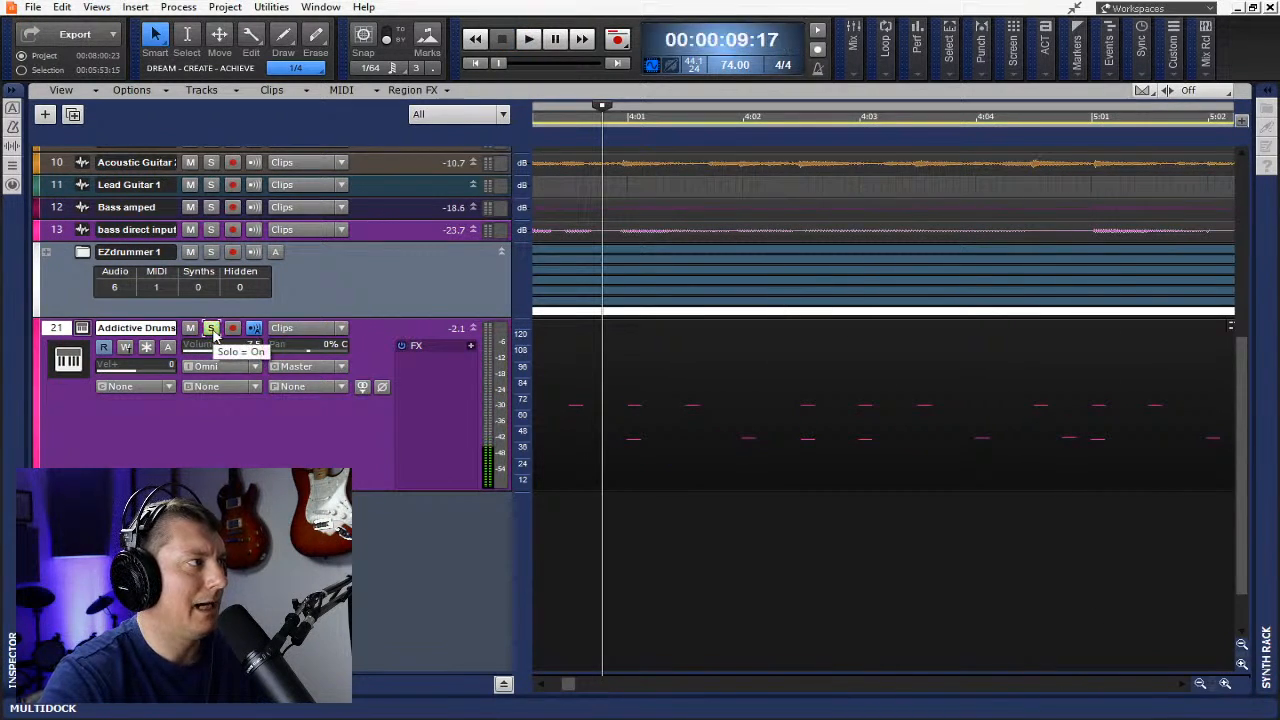
pyautogui.click(211, 329)
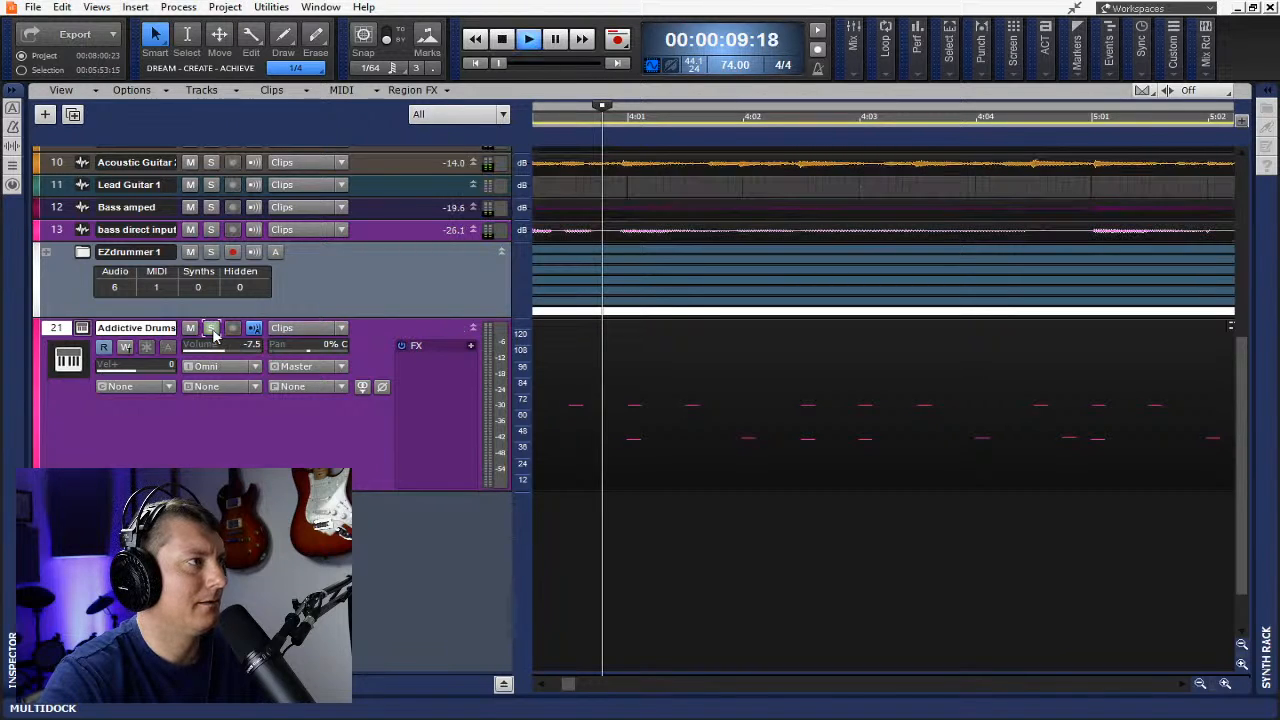
pyautogui.press('space')
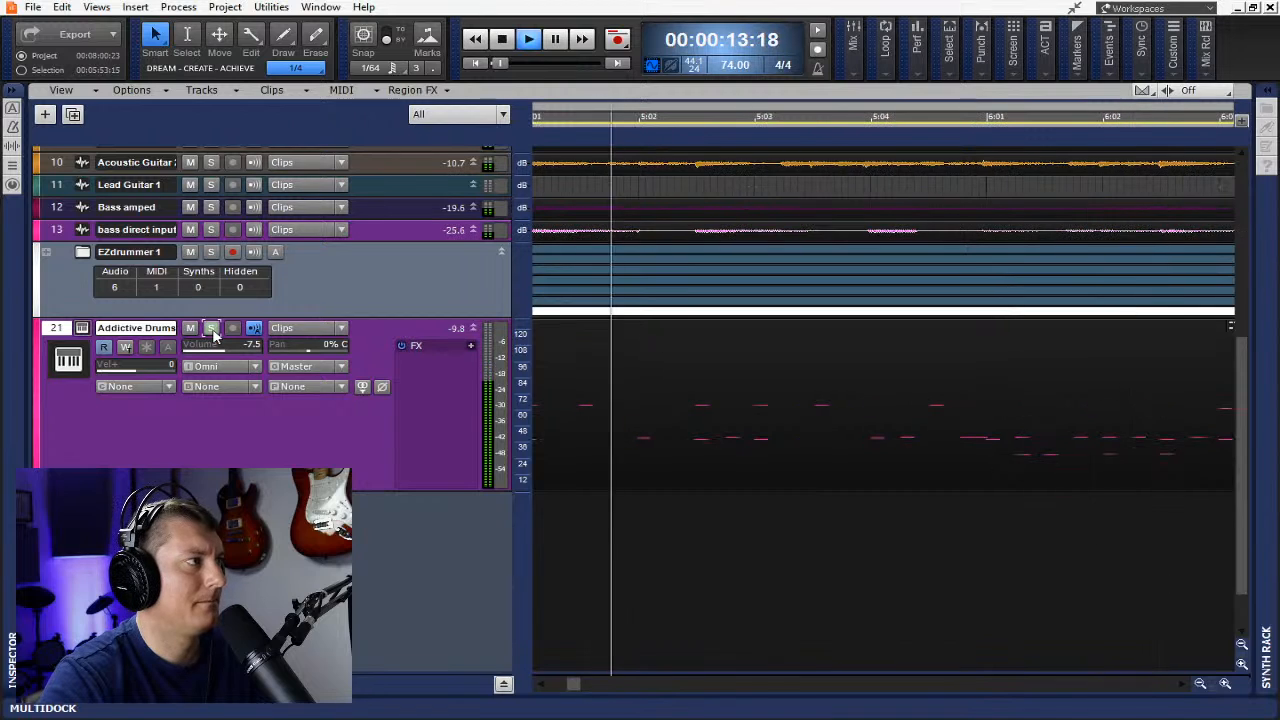
pyautogui.scroll(10, 270, 400)
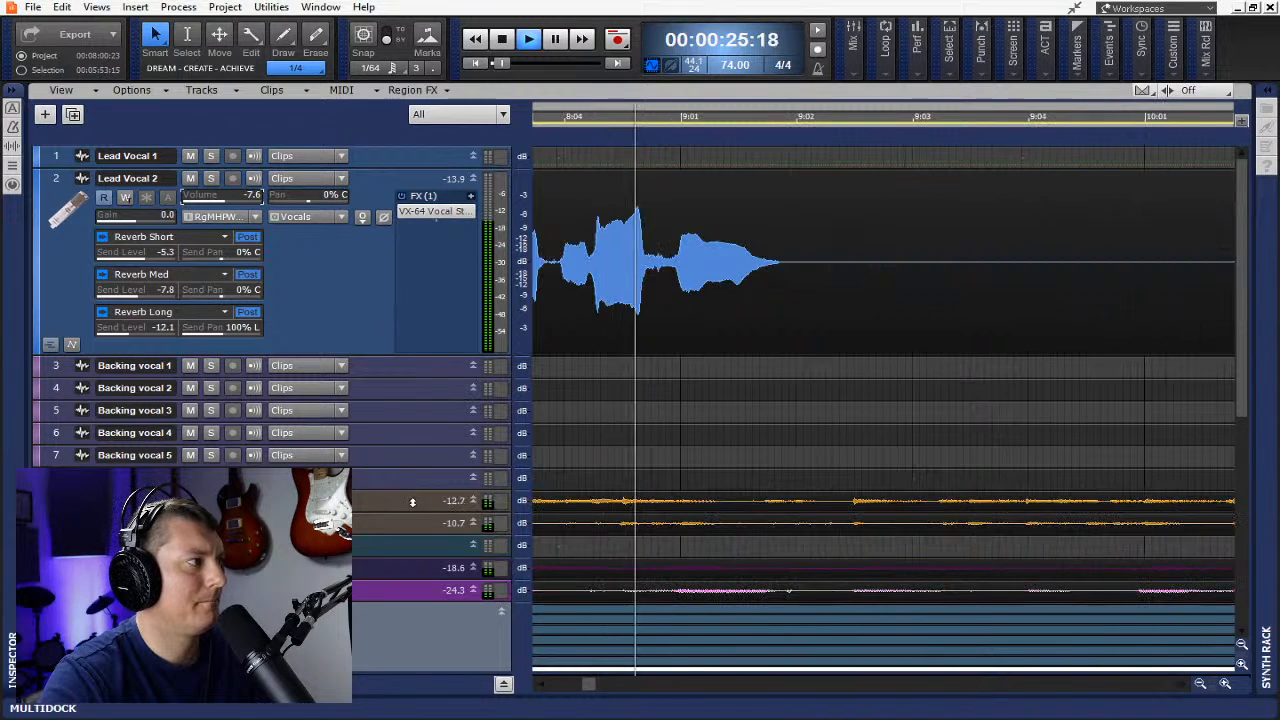
pyautogui.scroll(-5, 403, 510)
pyautogui.press('space')
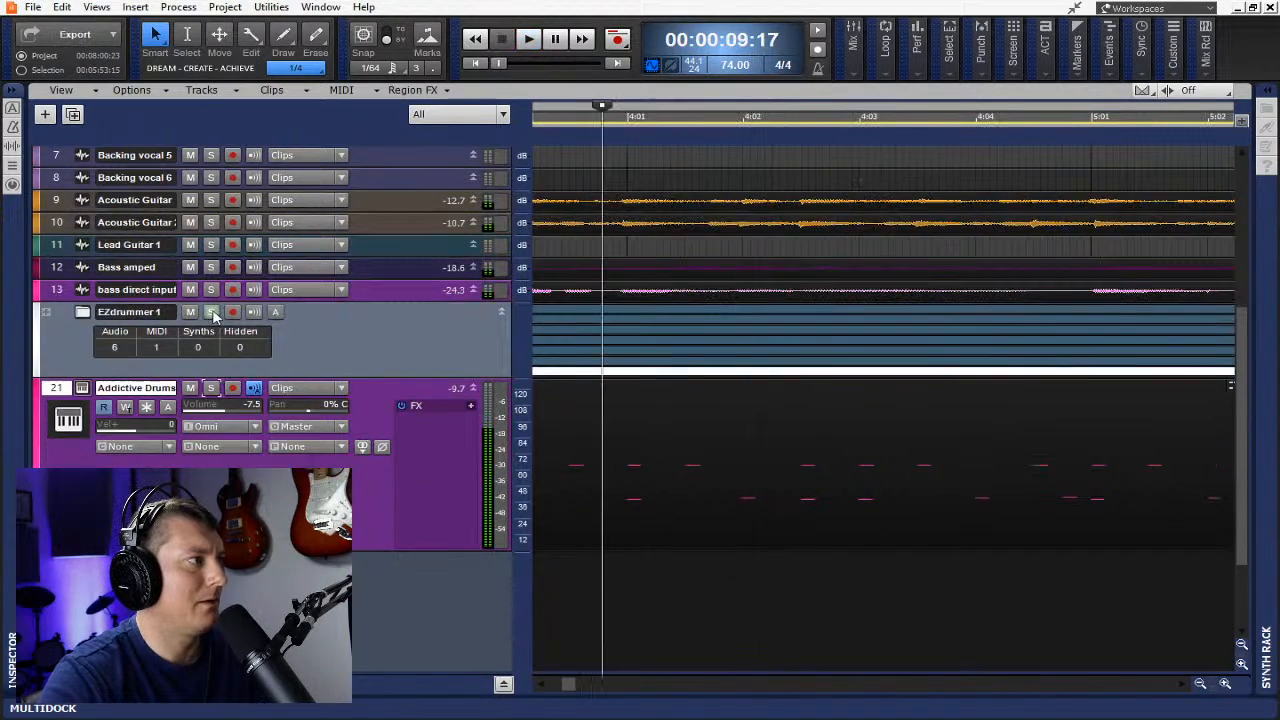
# - Solo the EZdrummer 1 folder and Addictive Drums 2 track together to compare their sound, and clear both solos during playback
pyautogui.click(211, 312)
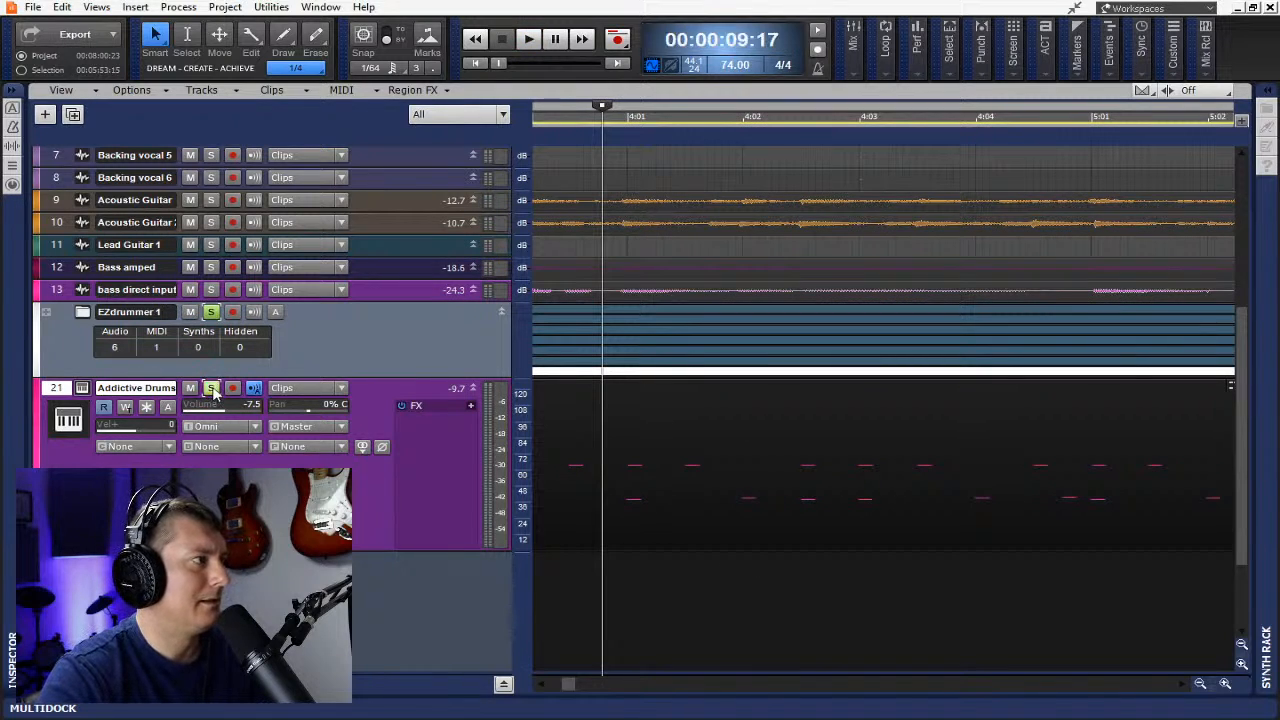
pyautogui.press('space')
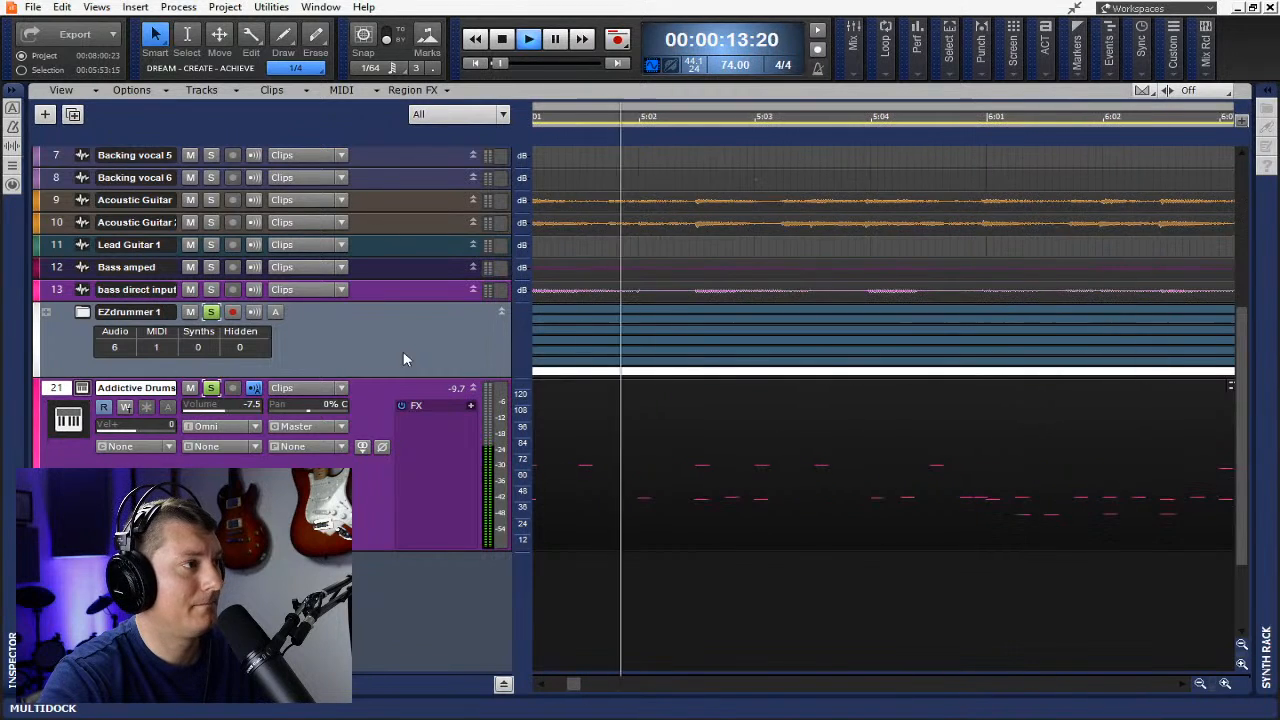
pyautogui.press('space')
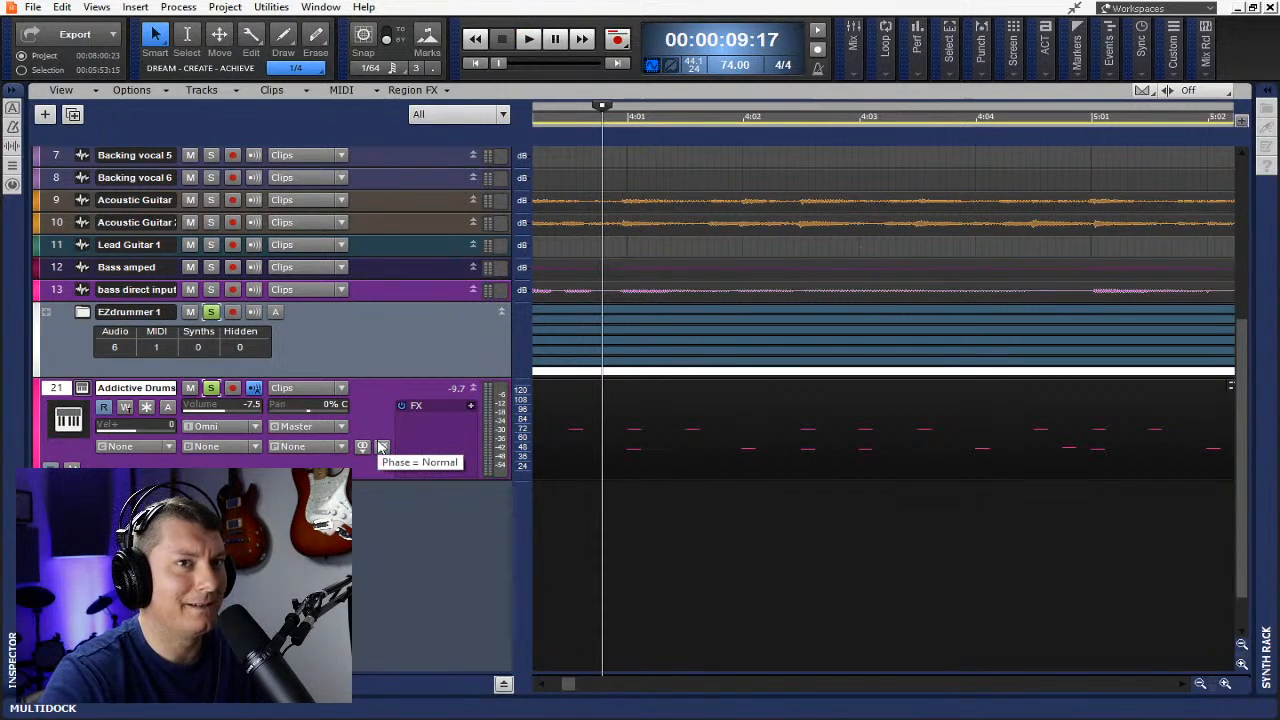
pyautogui.press('space')
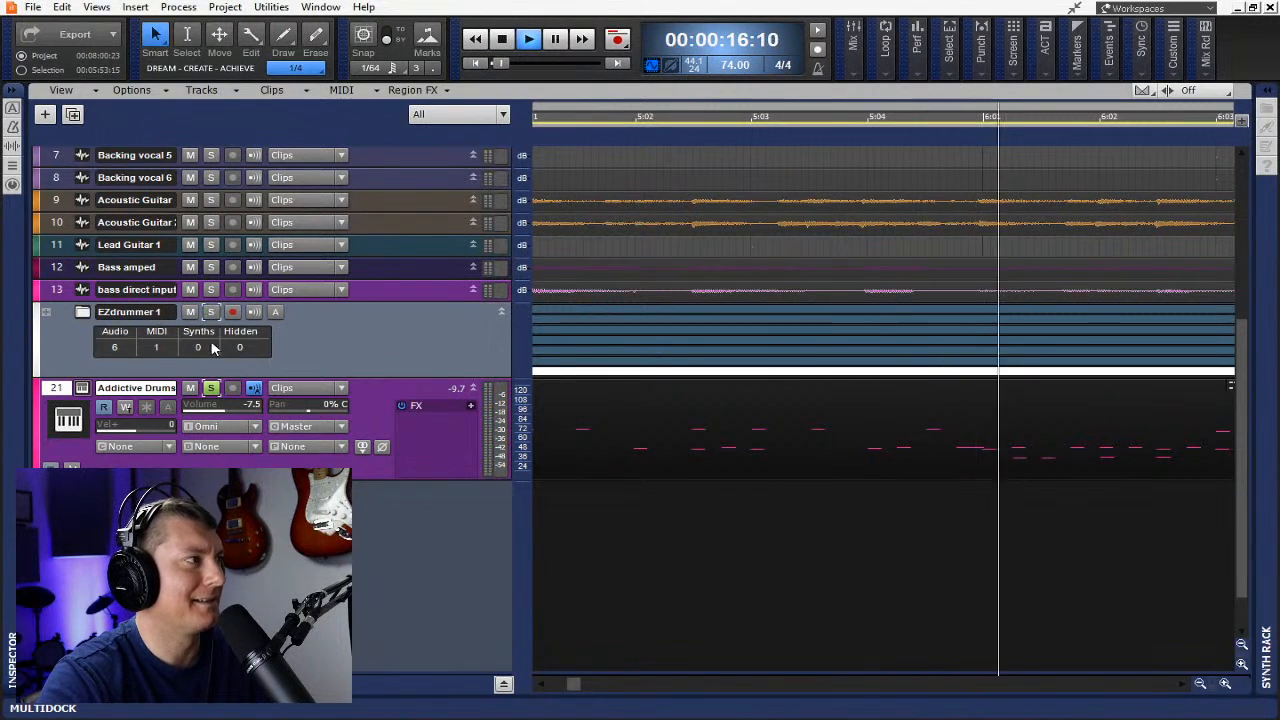
pyautogui.click(211, 387)
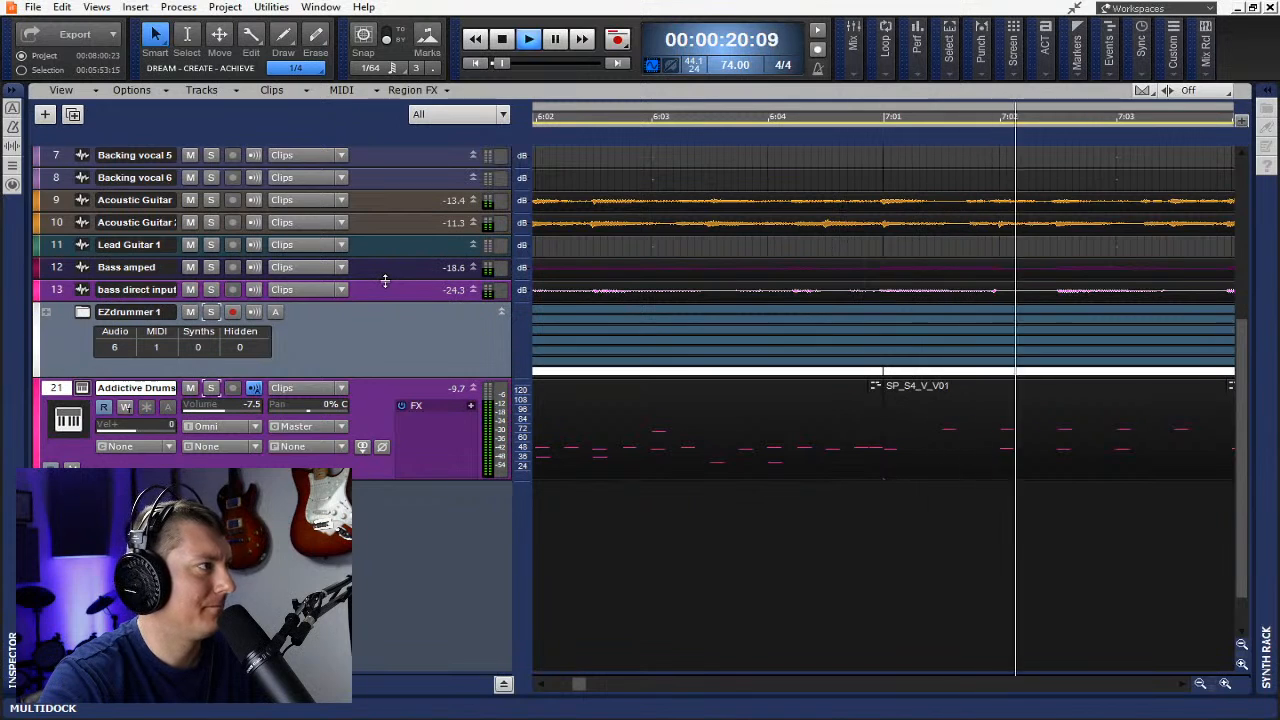
# - Enlarge the Addictive Drums 2 track and add a send to Reverb Short
pyautogui.scroll(3, 383, 568)
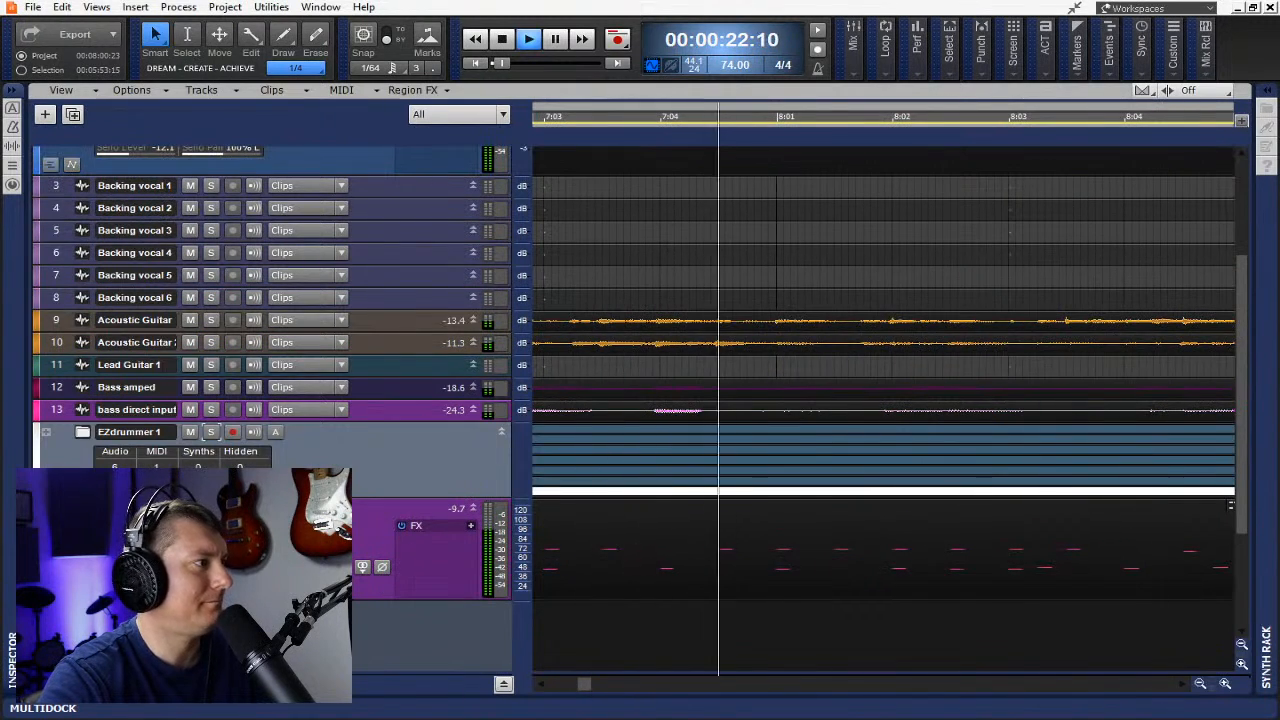
pyautogui.moveTo(300, 626); pyautogui.dragTo(300, 660)
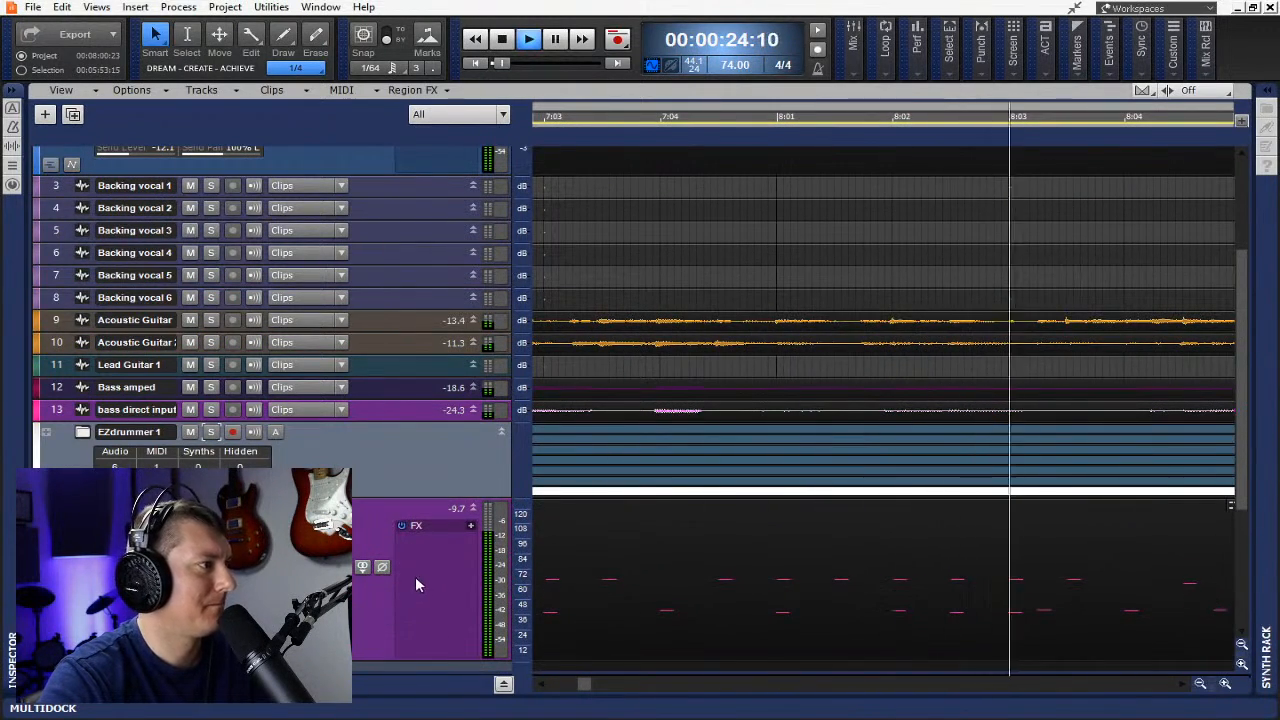
pyautogui.rightClick(232, 605)
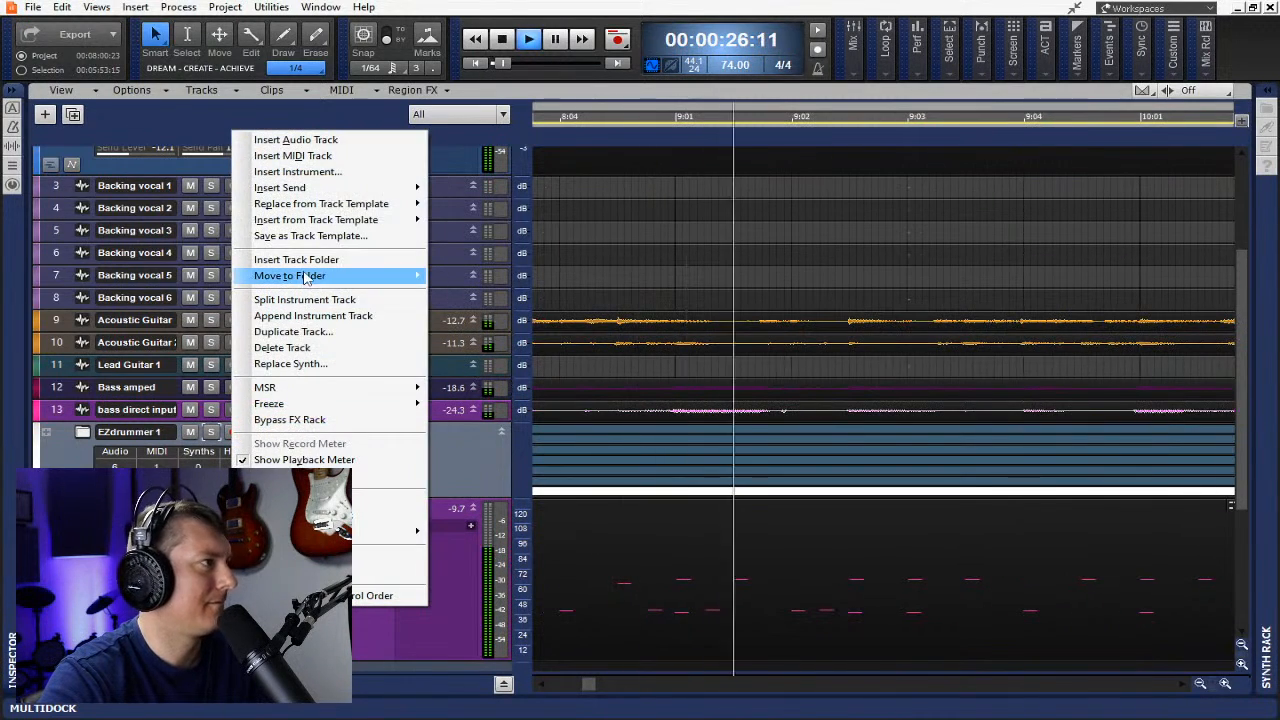
pyautogui.moveTo(310, 189)
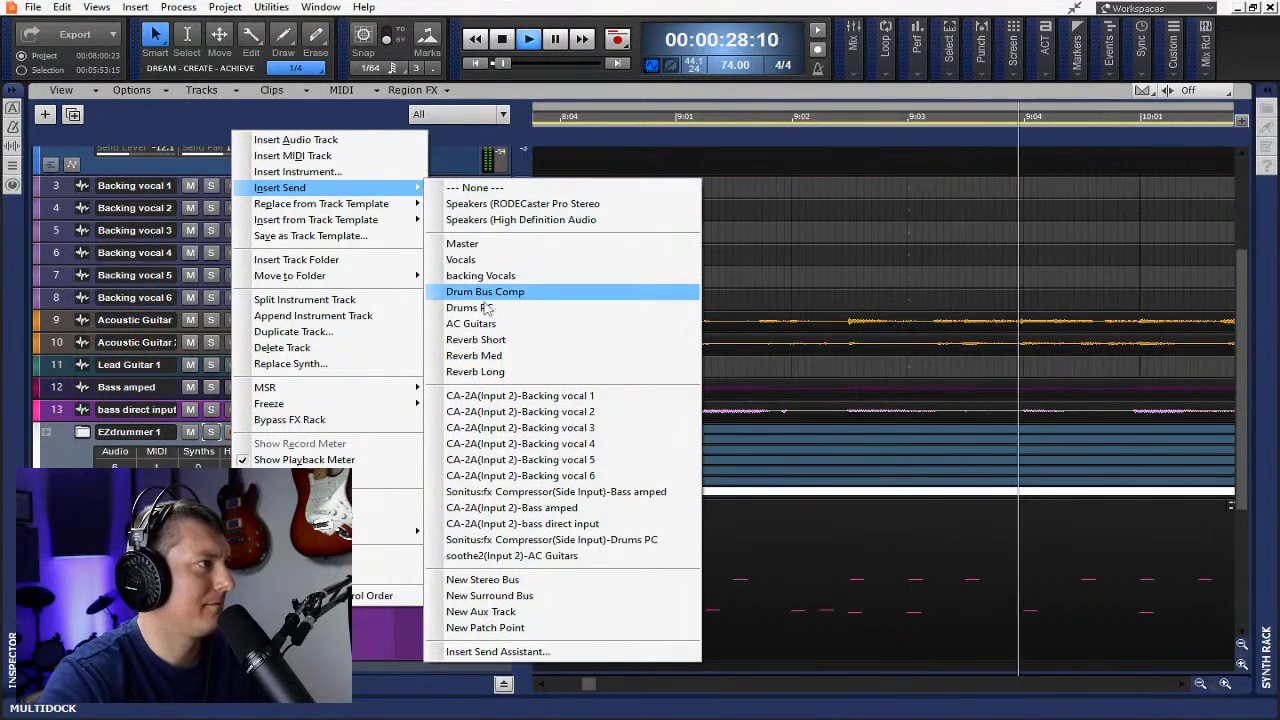
pyautogui.click(483, 341)
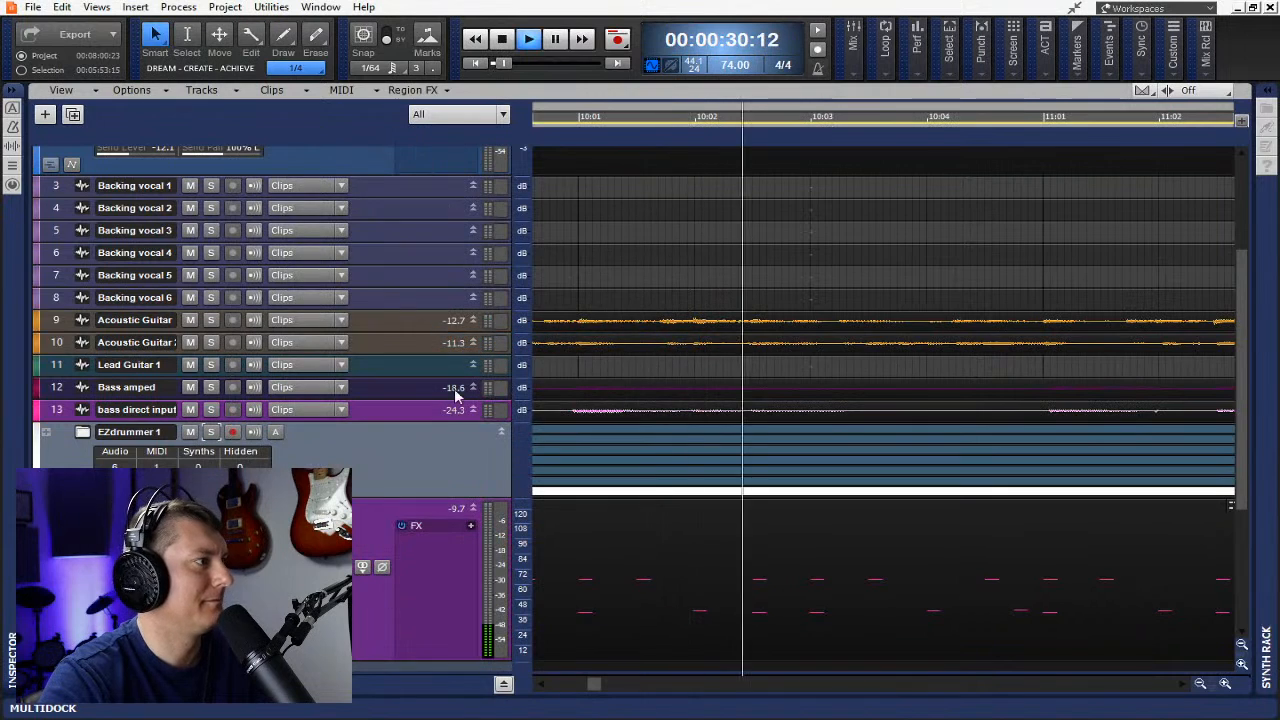
# - Add Reverb Med and Reverb Long sends to the Addictive Drums 2 track
pyautogui.scroll(-5, 200, 400)
pyautogui.rightClick(145, 458)
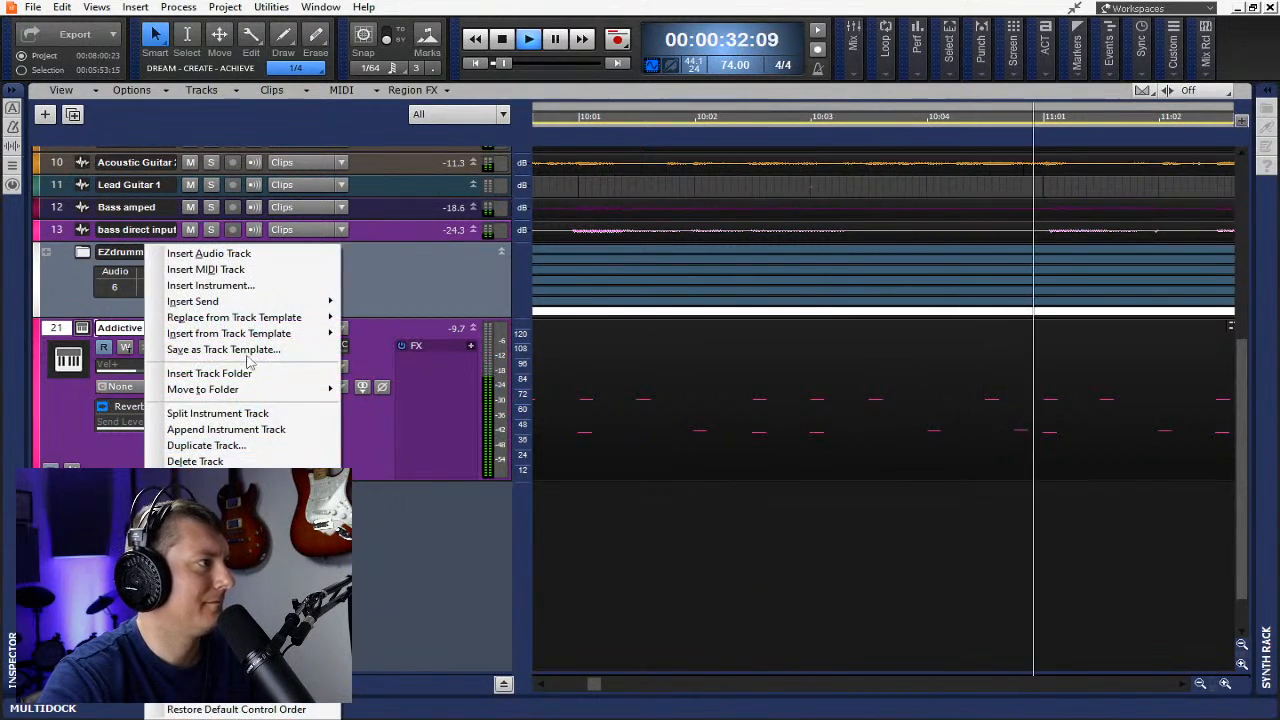
pyautogui.moveTo(315, 301)
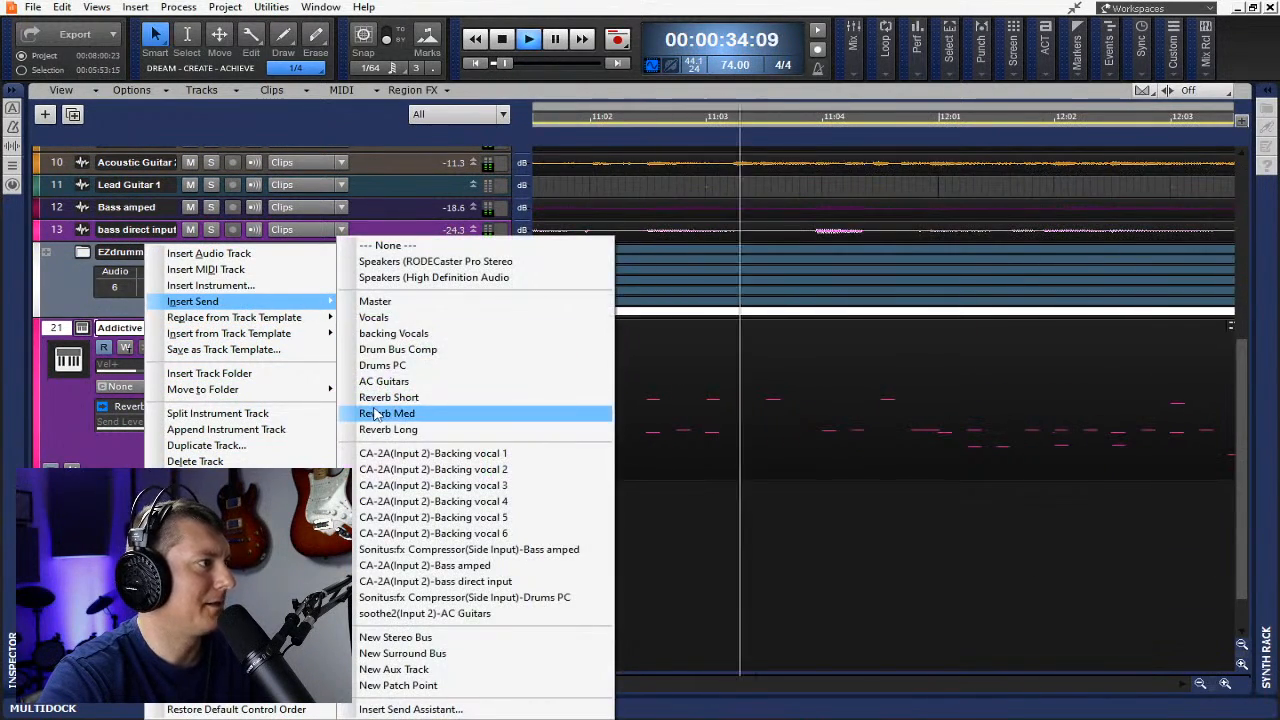
pyautogui.click(387, 413)
pyautogui.rightClick(289, 457)
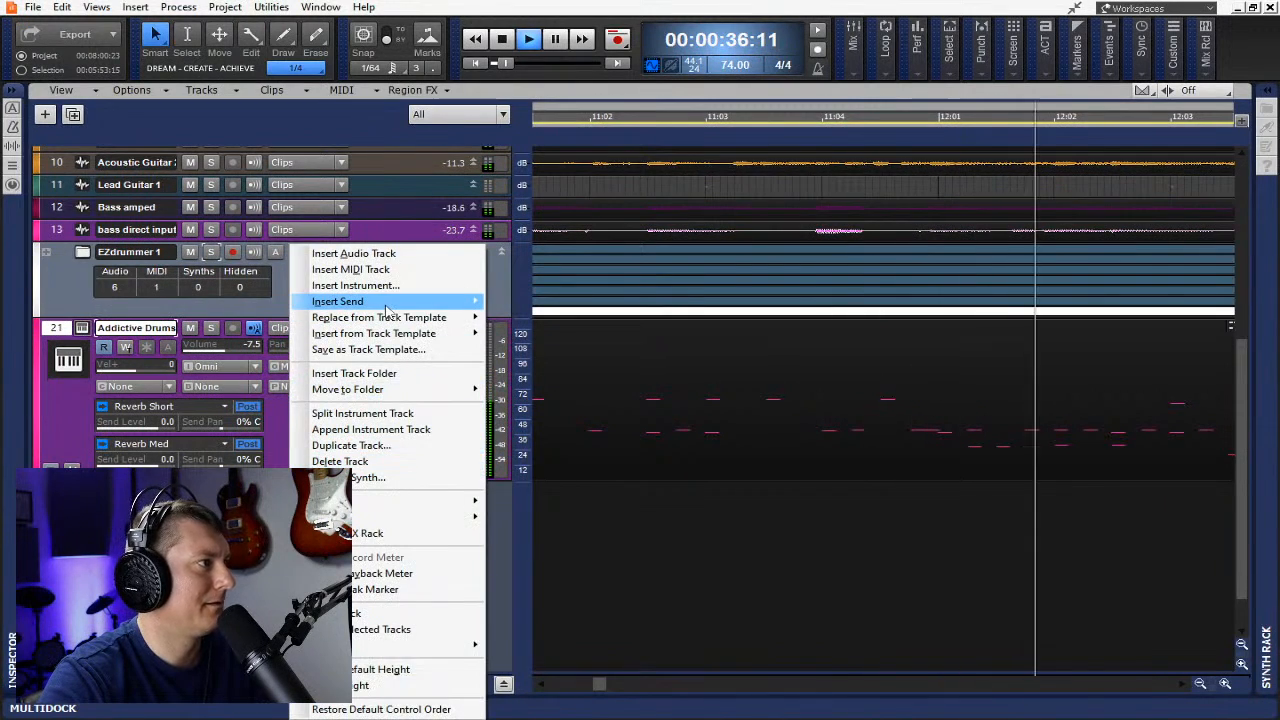
pyautogui.moveTo(338, 301)
pyautogui.click(537, 431)
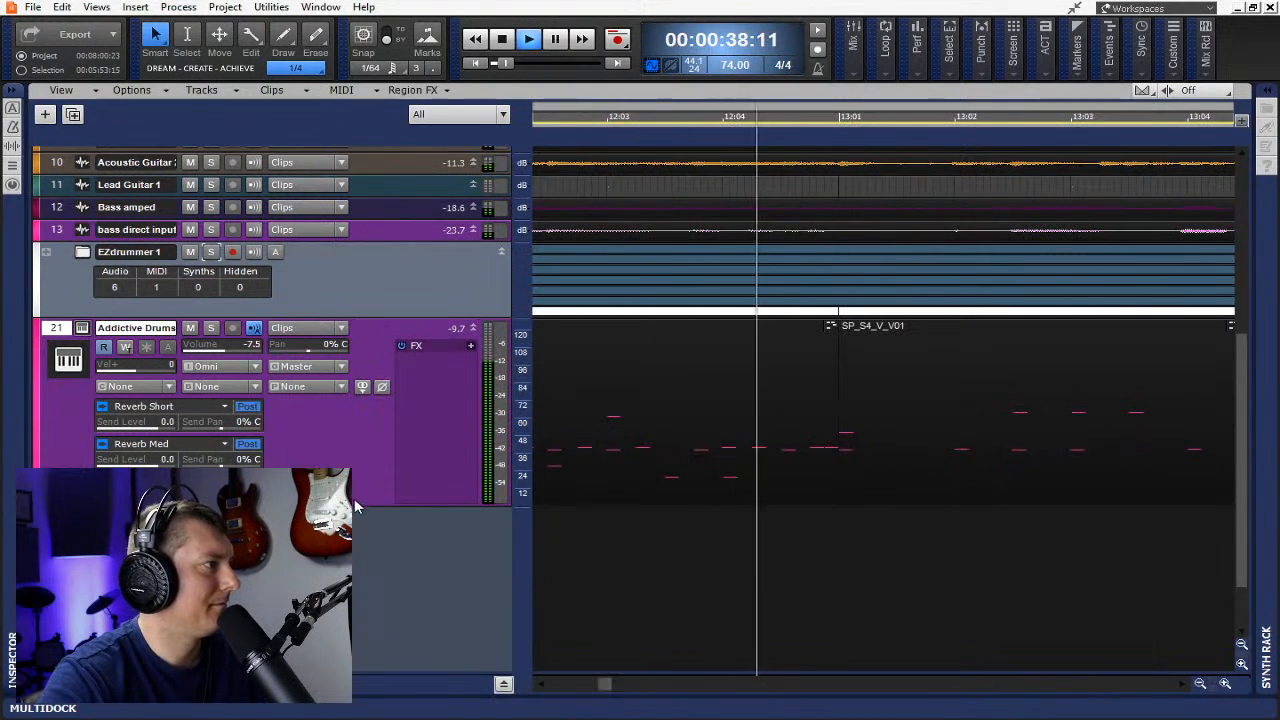
# - Set the Addictive Drums 2 track's Reverb Short send to -6.7 and Reverb Med send to -7.3, and shrink the track during playback
pyautogui.moveTo(348, 502); pyautogui.dragTo(348, 597)
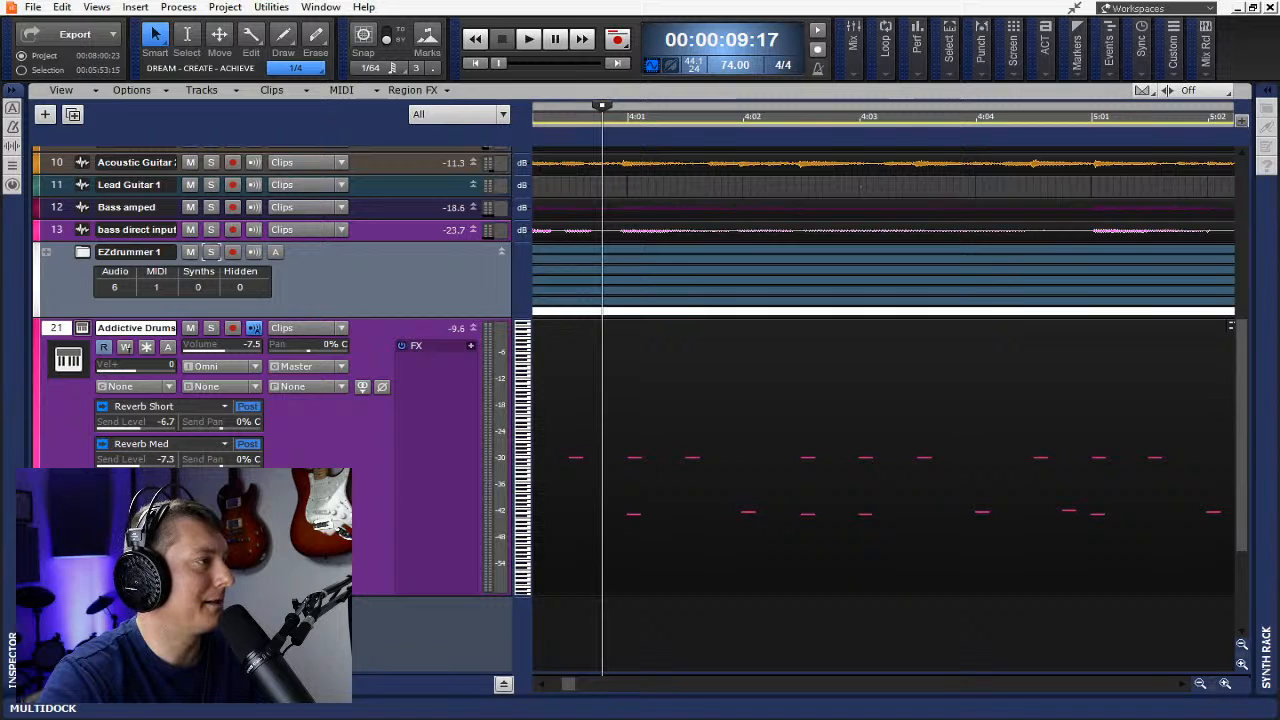
pyautogui.press('space')
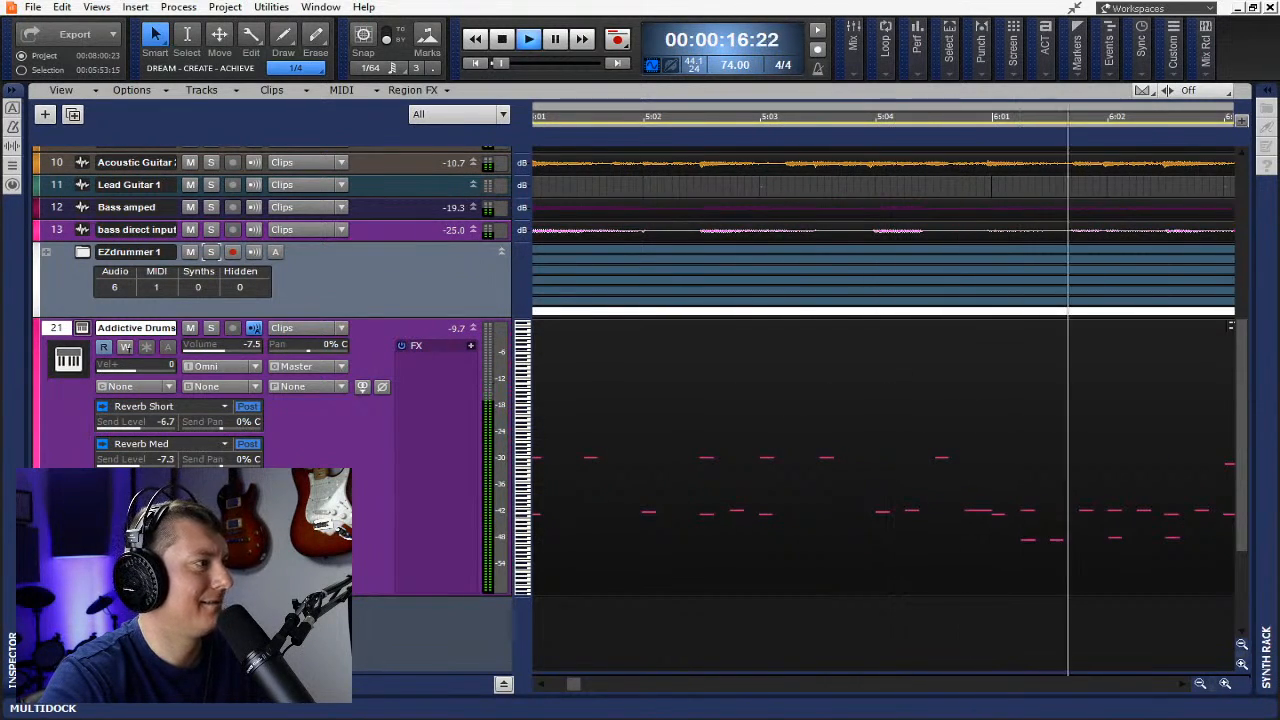
pyautogui.moveTo(318, 595); pyautogui.dragTo(326, 395)
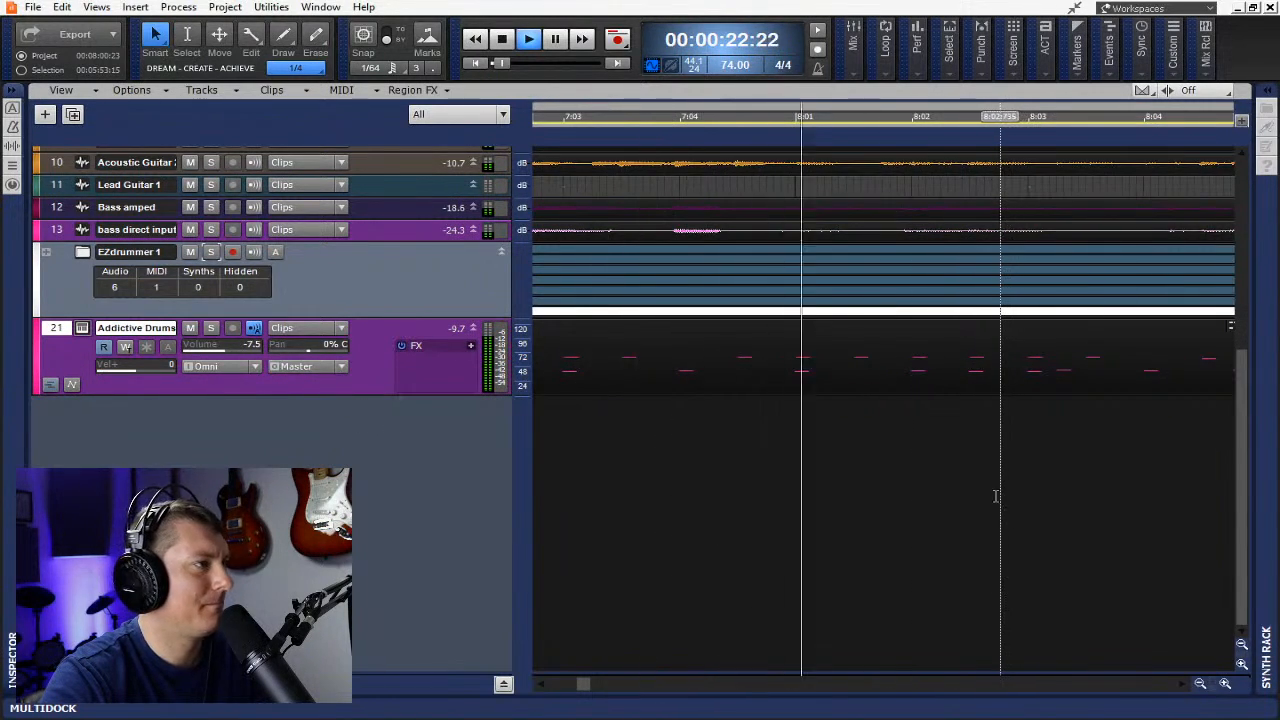
# - Review the tracks during playback and enlarge the bass direct input and Bass amped tracks to compare them
pyautogui.scroll(5, 601, 548)
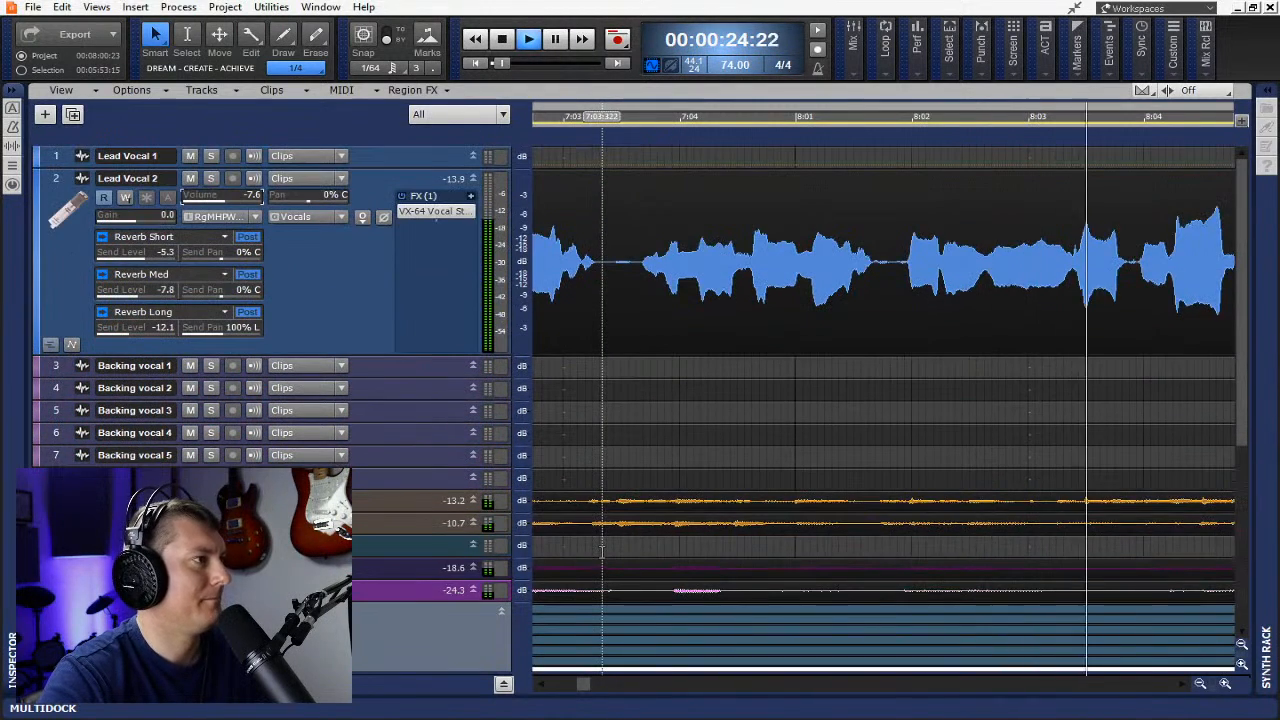
pyautogui.scroll(-1, 600, 500)
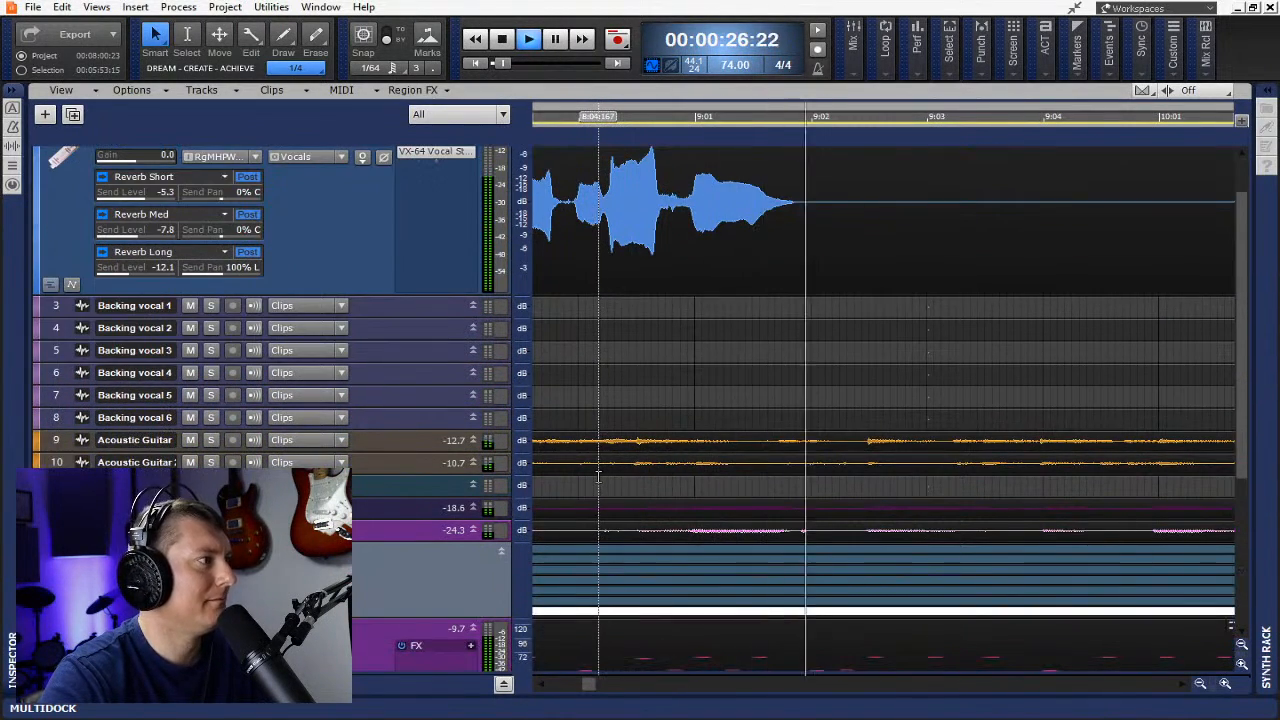
pyautogui.scroll(1, 598, 478)
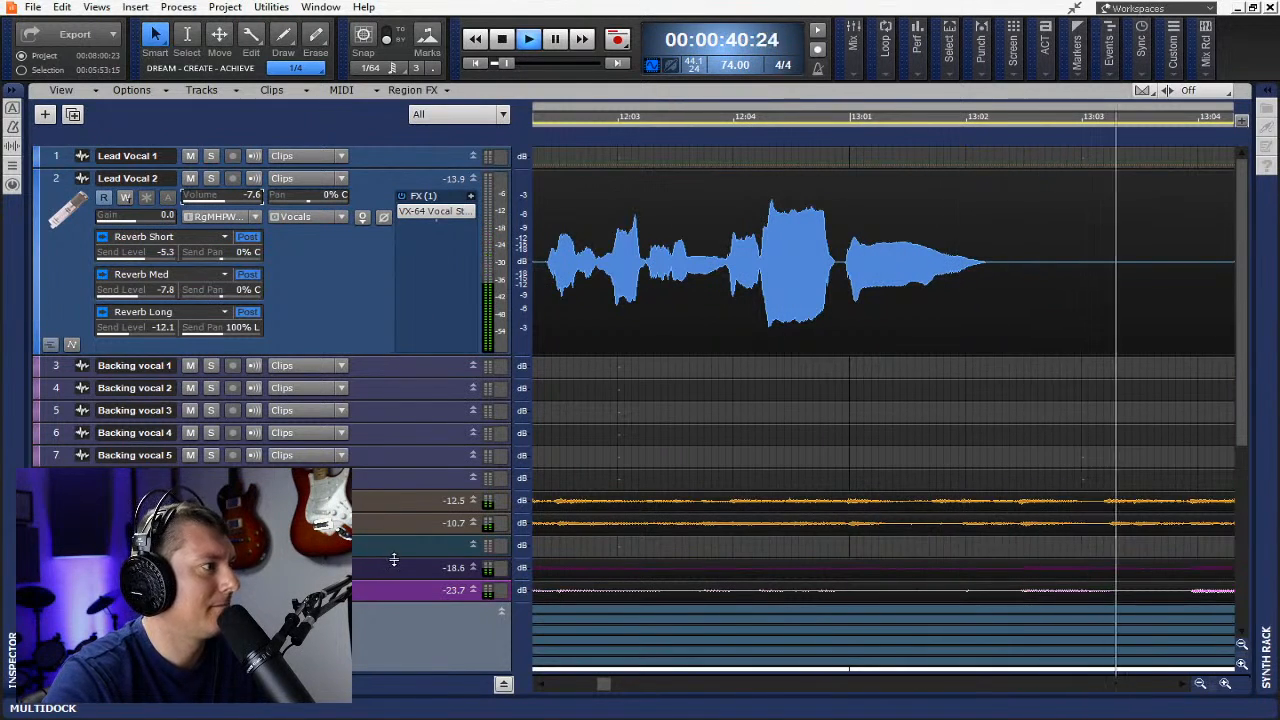
pyautogui.press('space')
pyautogui.scroll(-3, 408, 522)
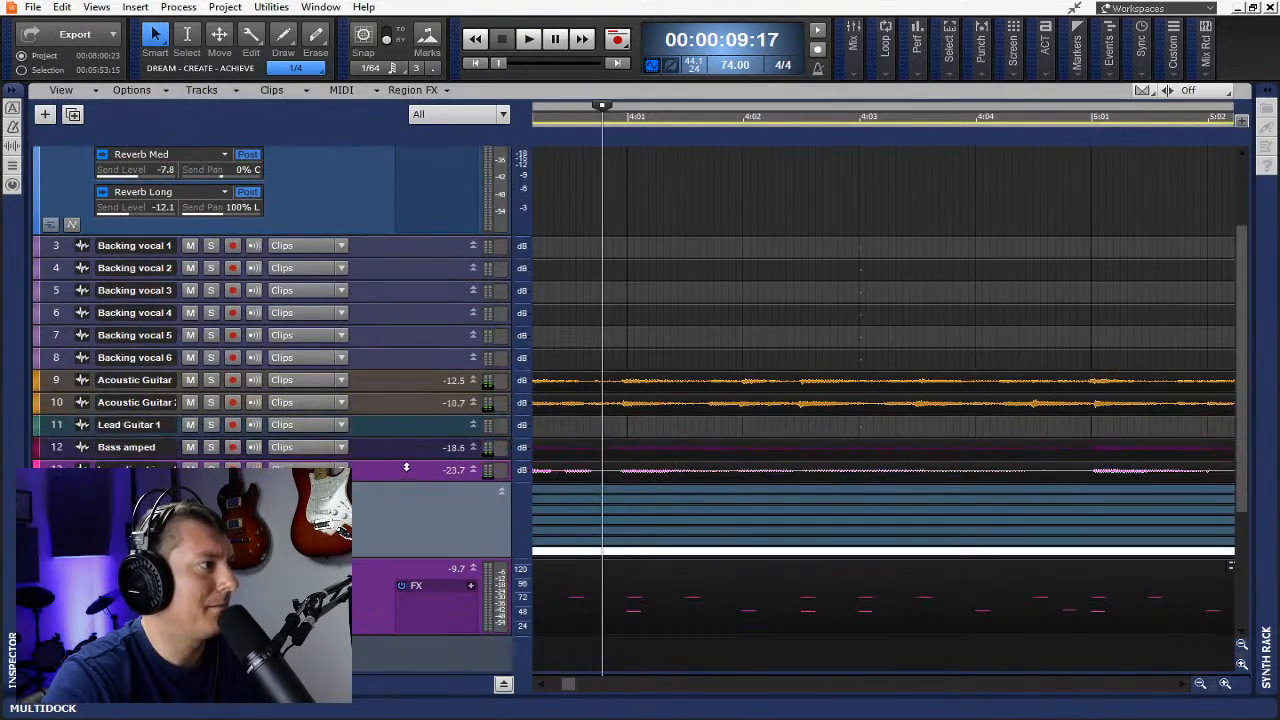
pyautogui.moveTo(405, 480); pyautogui.dragTo(408, 600)
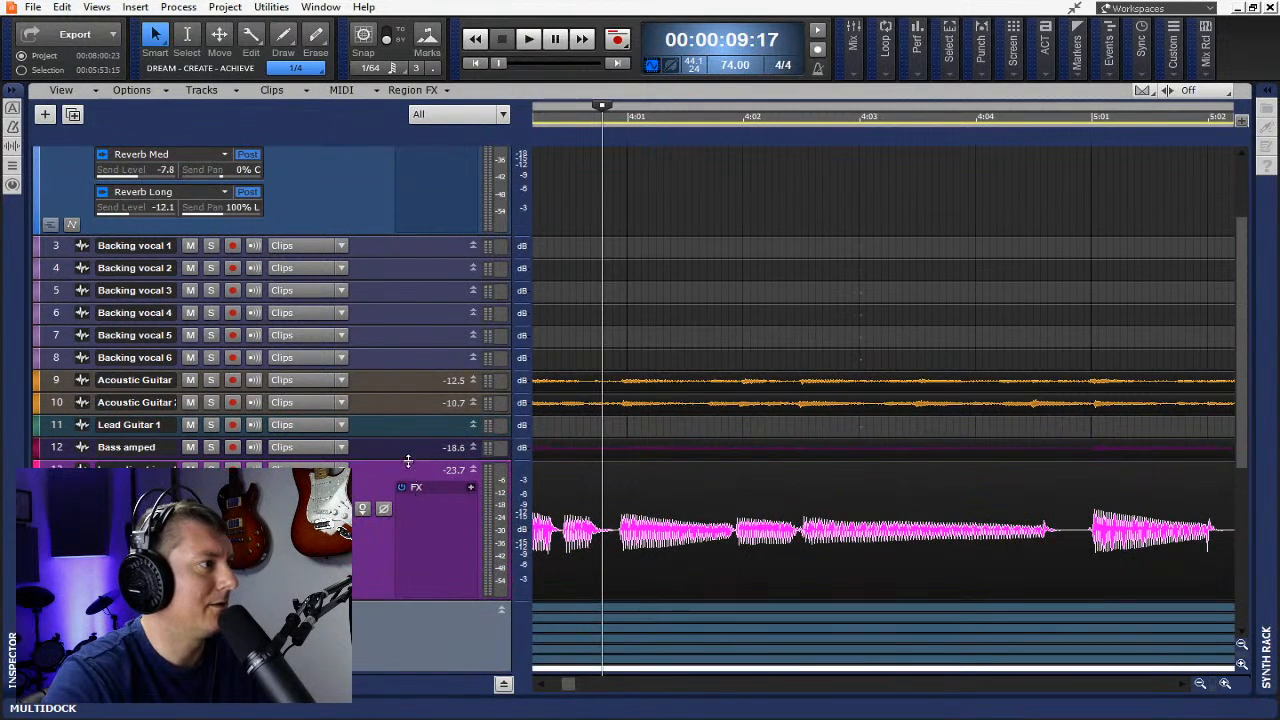
pyautogui.moveTo(408, 460); pyautogui.dragTo(415, 540)
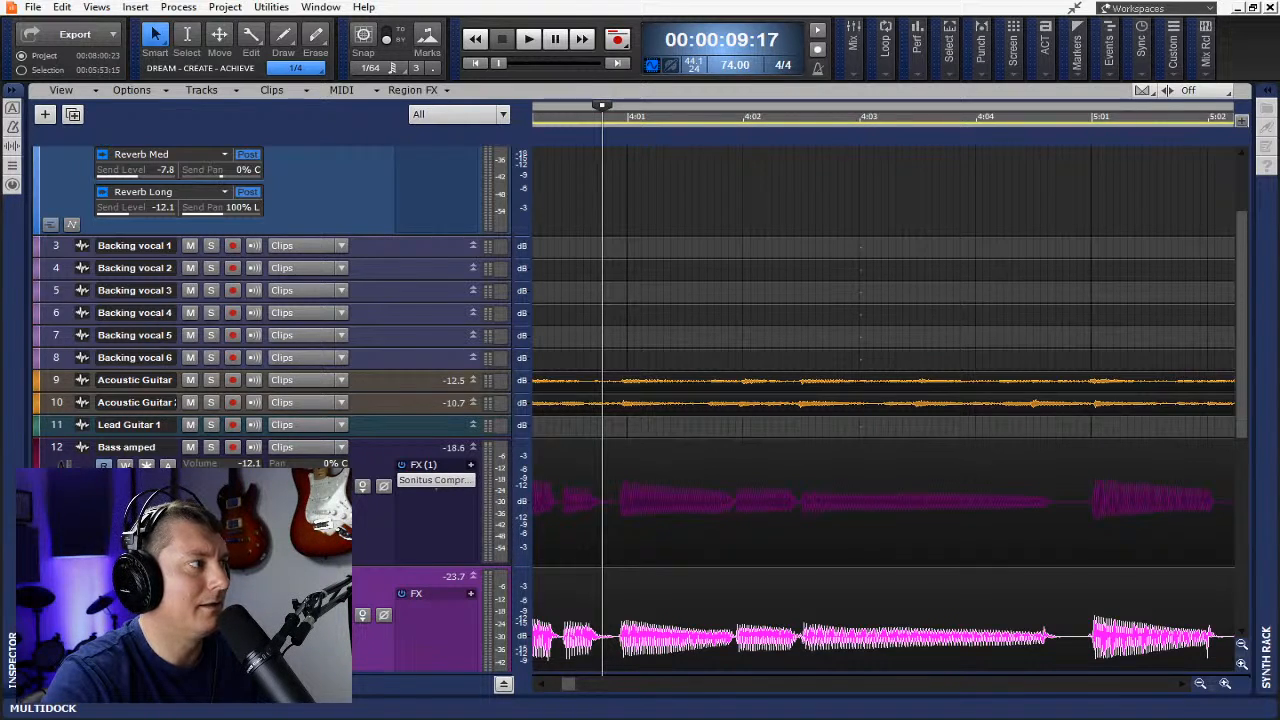
pyautogui.press('space')
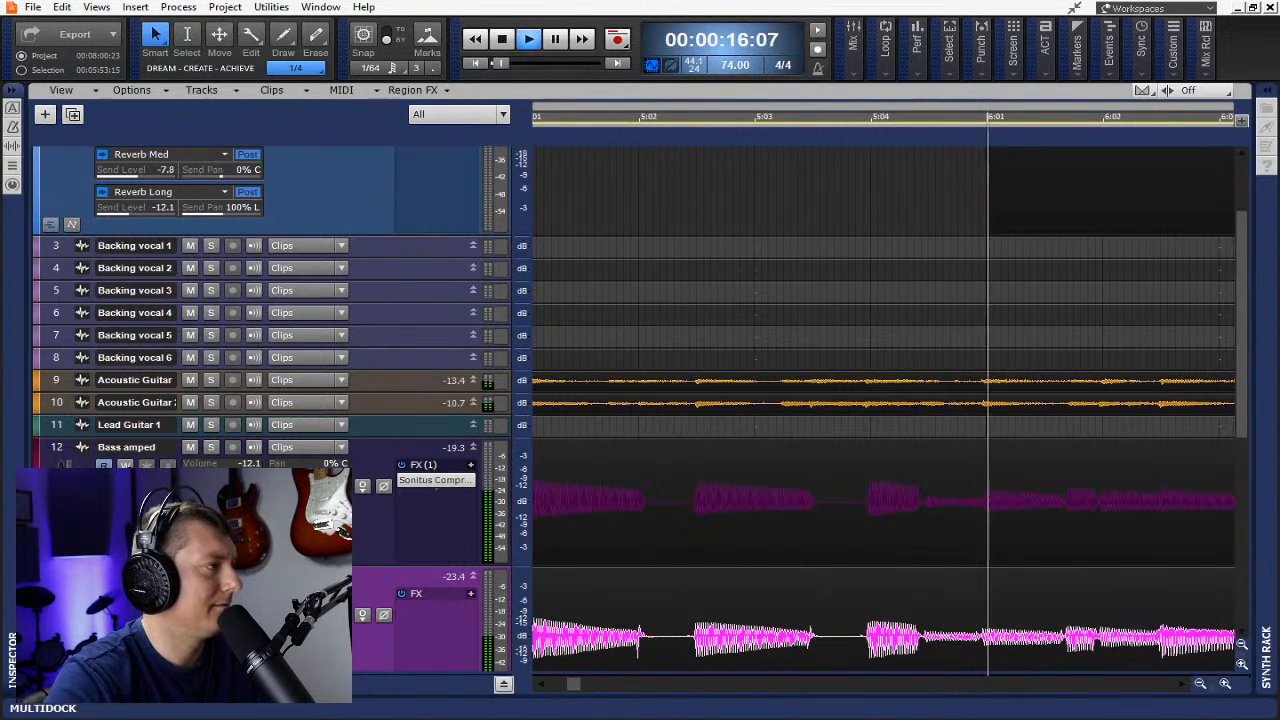
# - Fit the tracks vertically in the view, enlarge the Lead Vocal 2 track to show its controls, and stop playback
pyautogui.press('f')
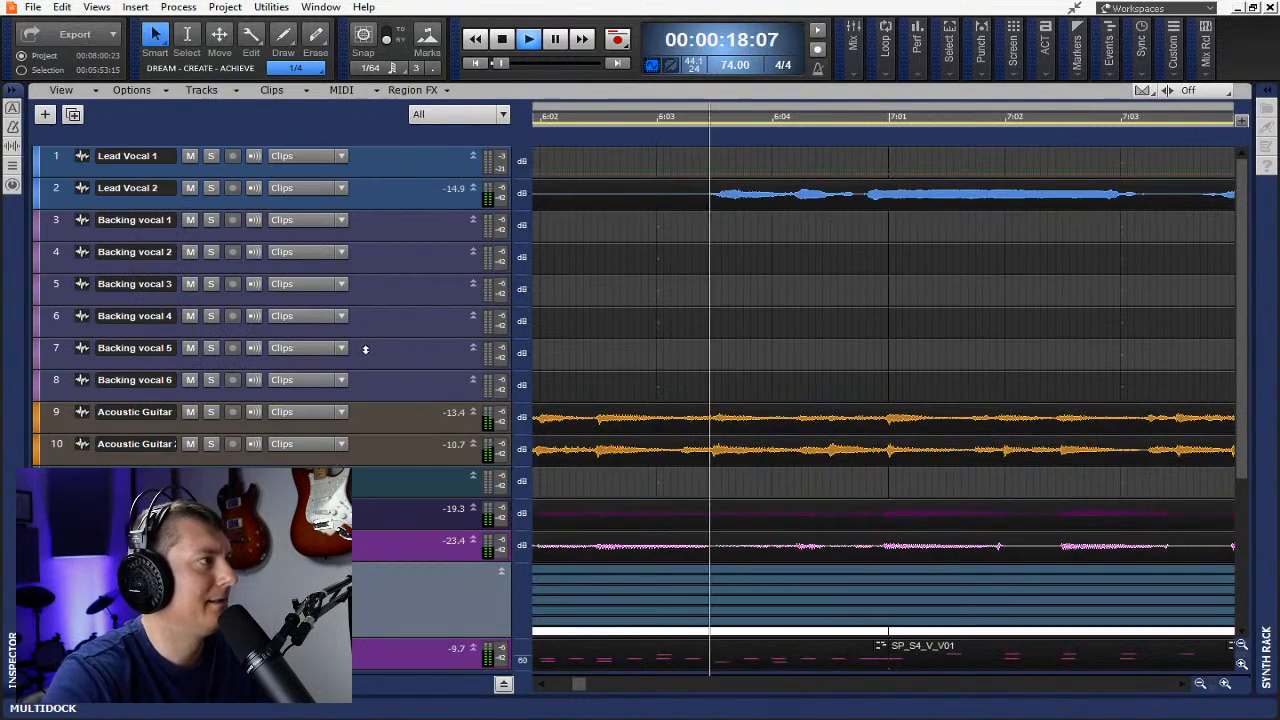
pyautogui.moveTo(386, 205); pyautogui.dragTo(396, 339)
pyautogui.press('space')
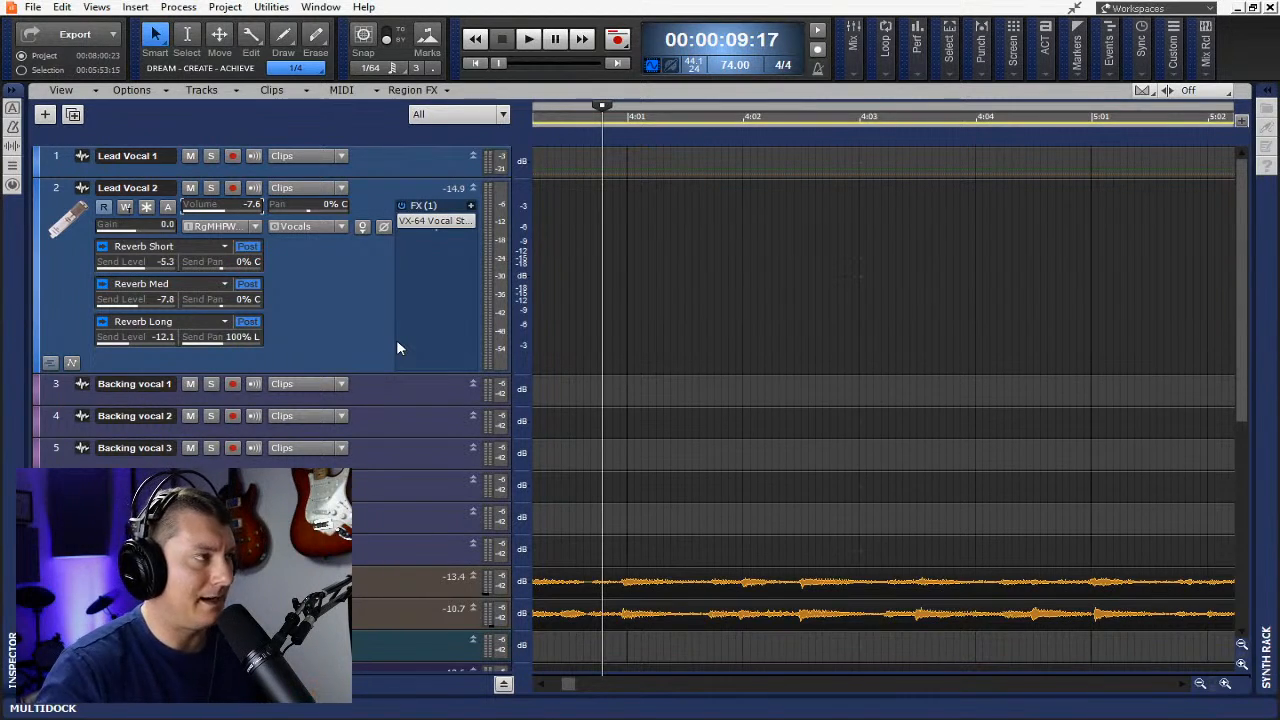
# - Insert the iZotope DDLY Dynamic Delay on the Lead Vocal 2 track and move its window clear of the track controls
pyautogui.rightClick(415, 252)
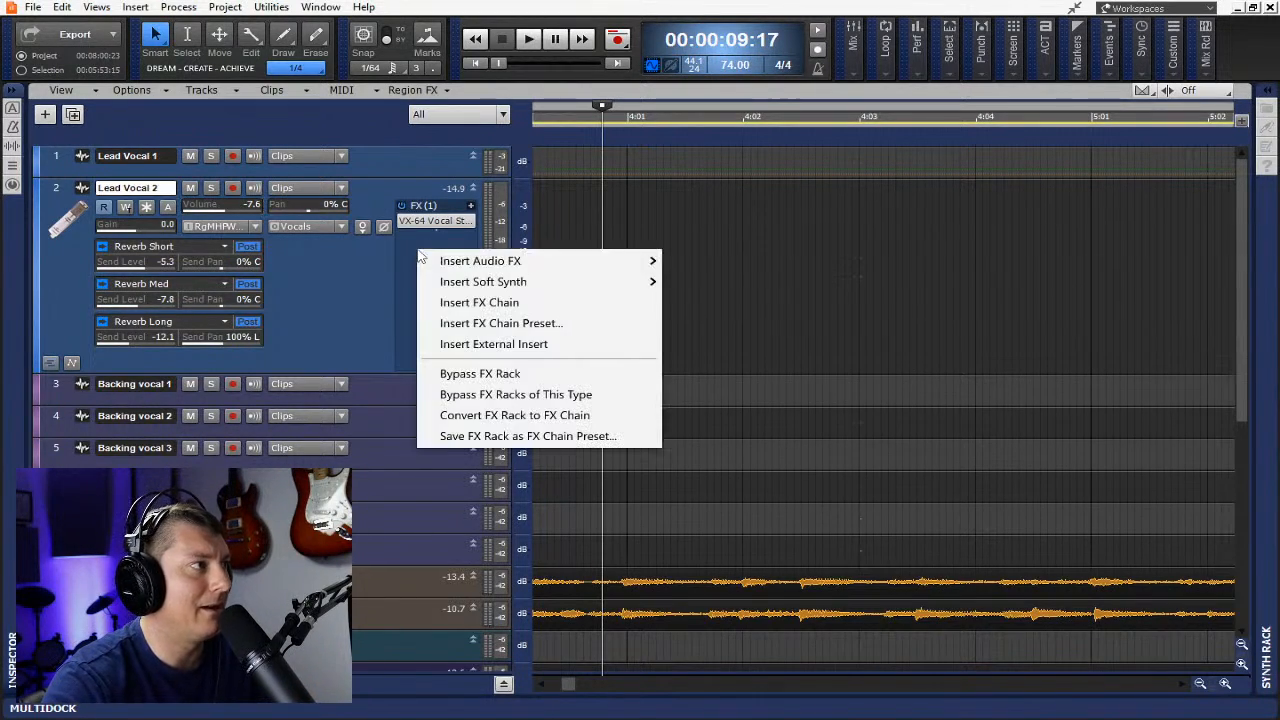
pyautogui.moveTo(480, 261)
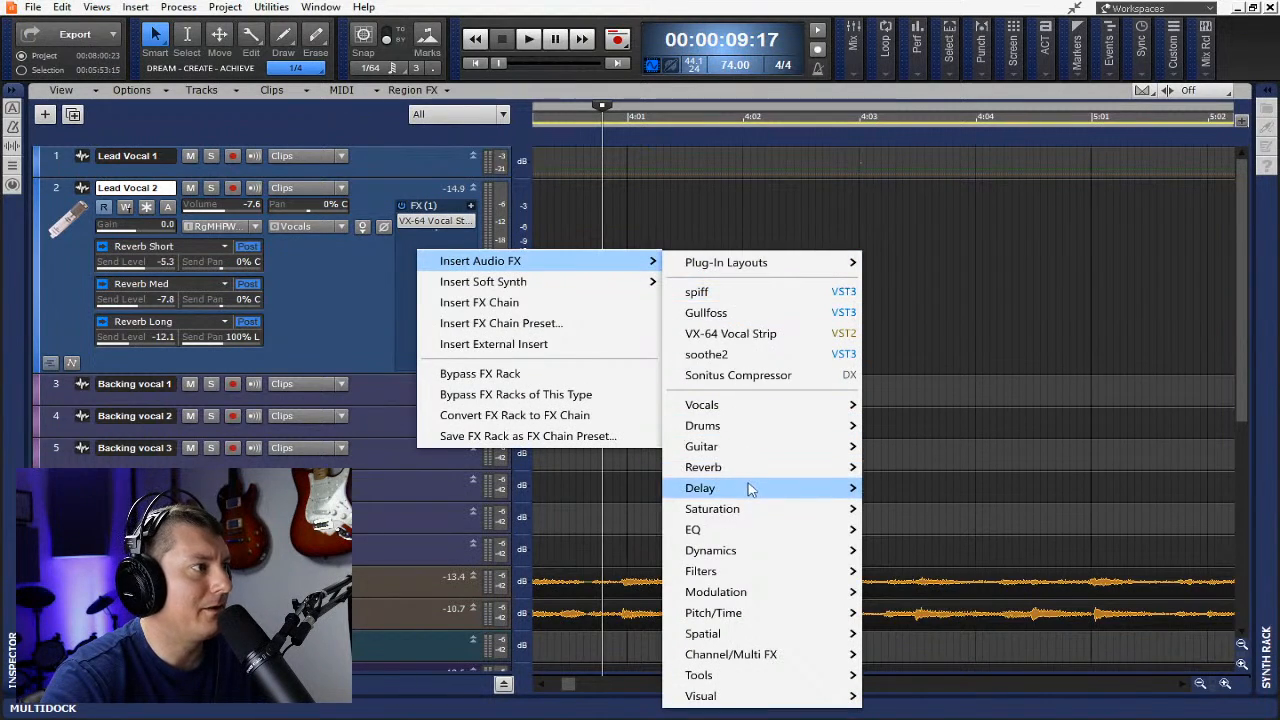
pyautogui.moveTo(749, 487)
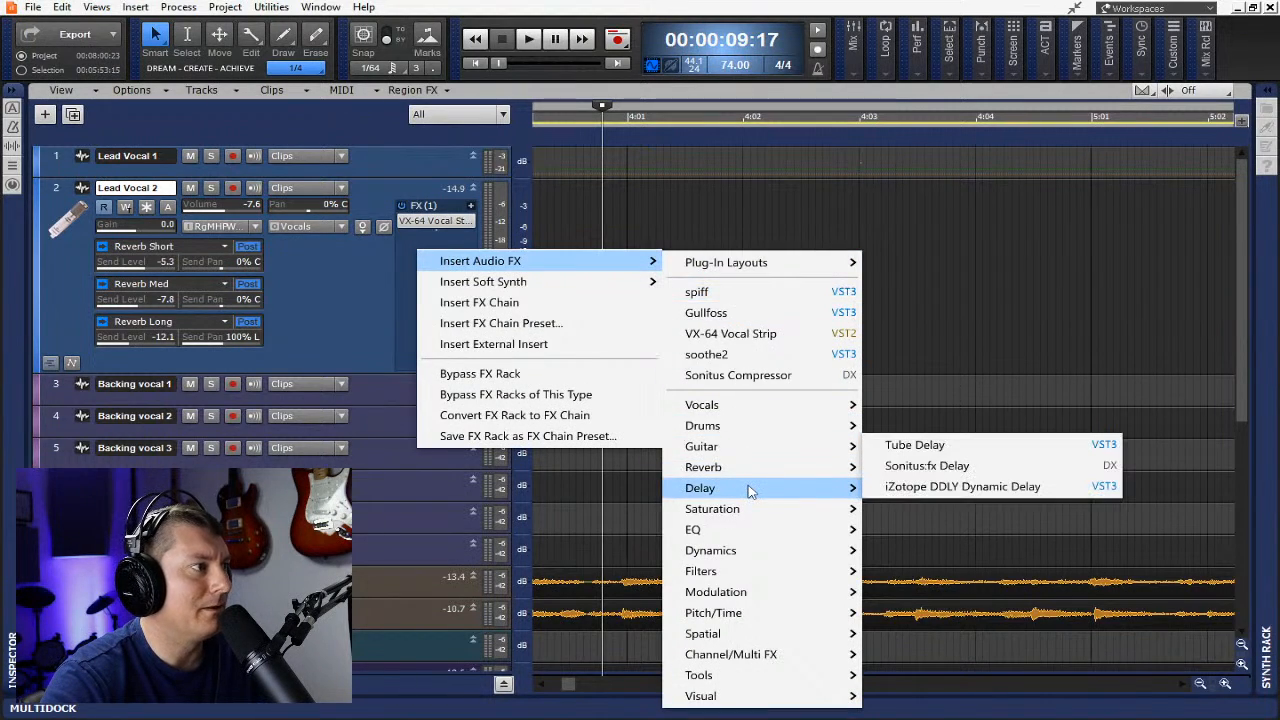
pyautogui.click(998, 488)
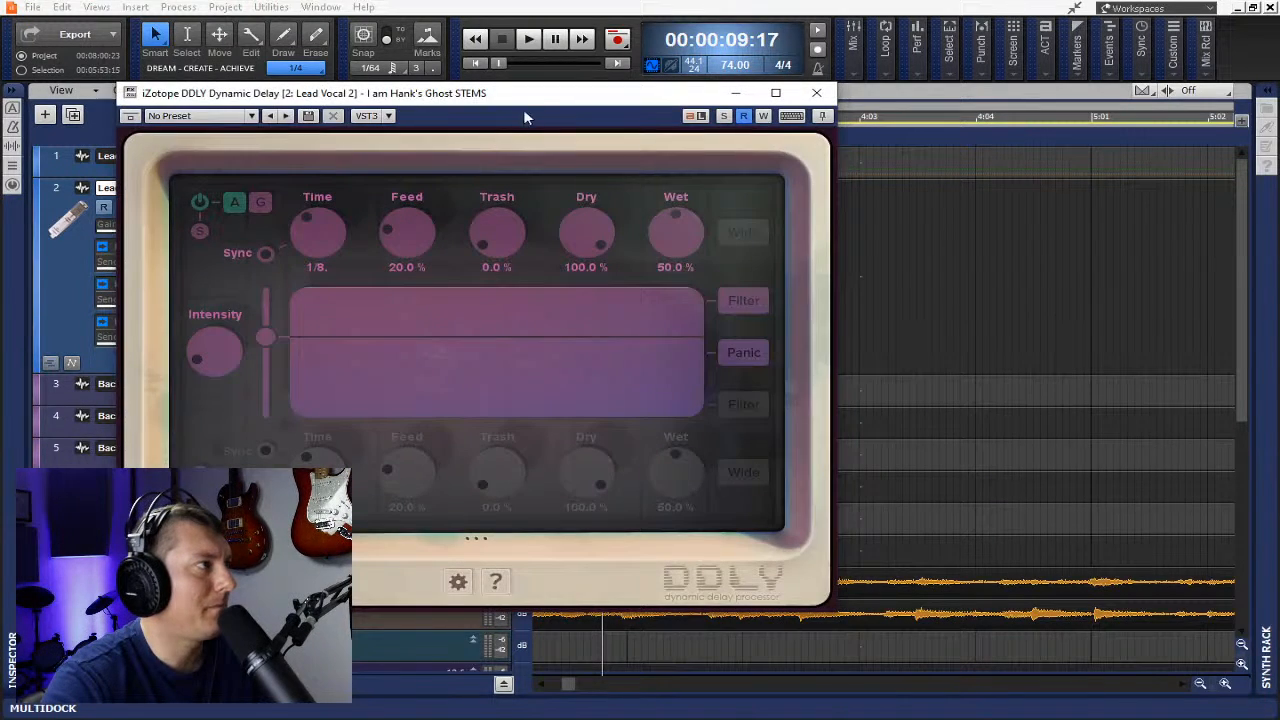
pyautogui.moveTo(523, 109); pyautogui.dragTo(824, 154)
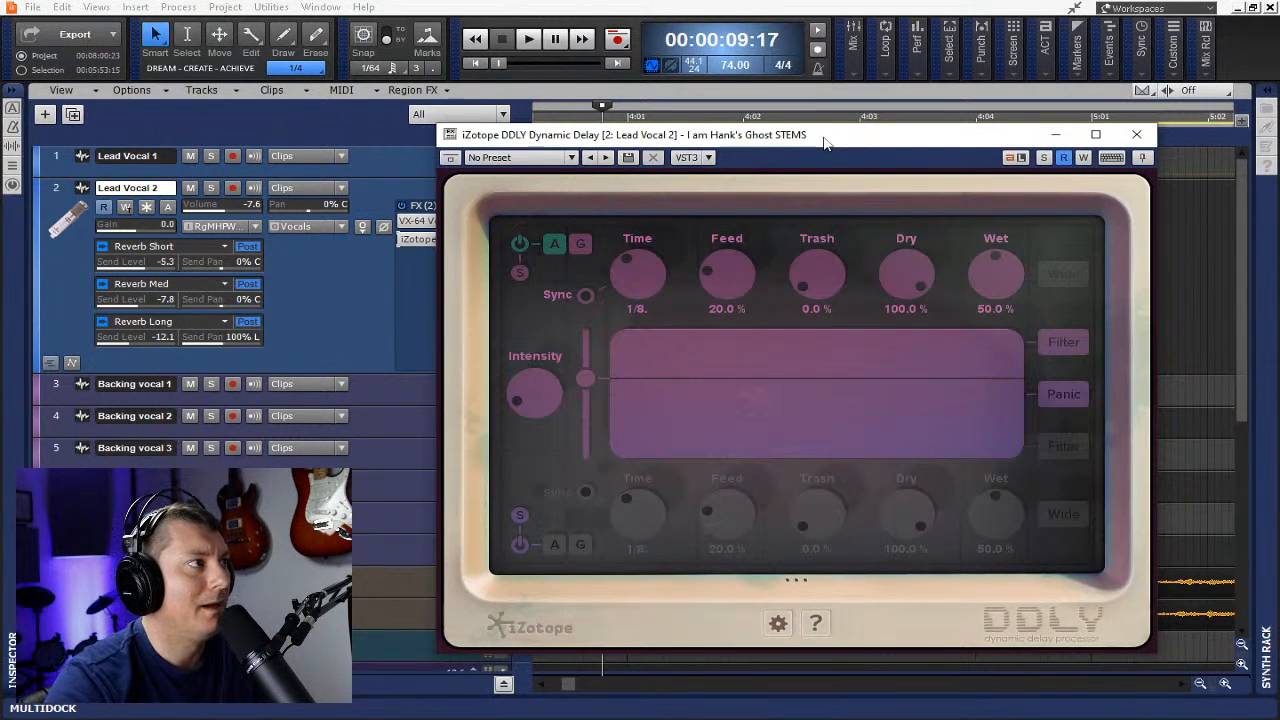
pyautogui.moveTo(843, 140); pyautogui.dragTo(925, 117)
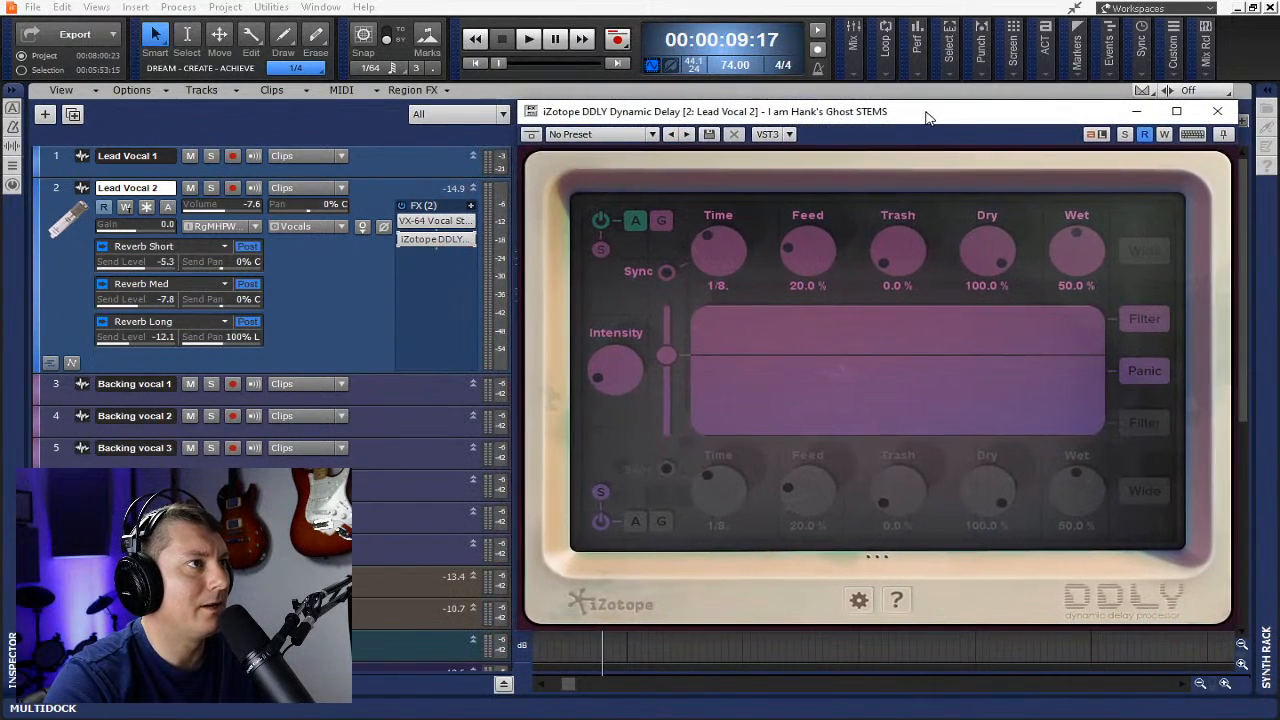
pyautogui.moveTo(928, 93); pyautogui.dragTo(916, 118)
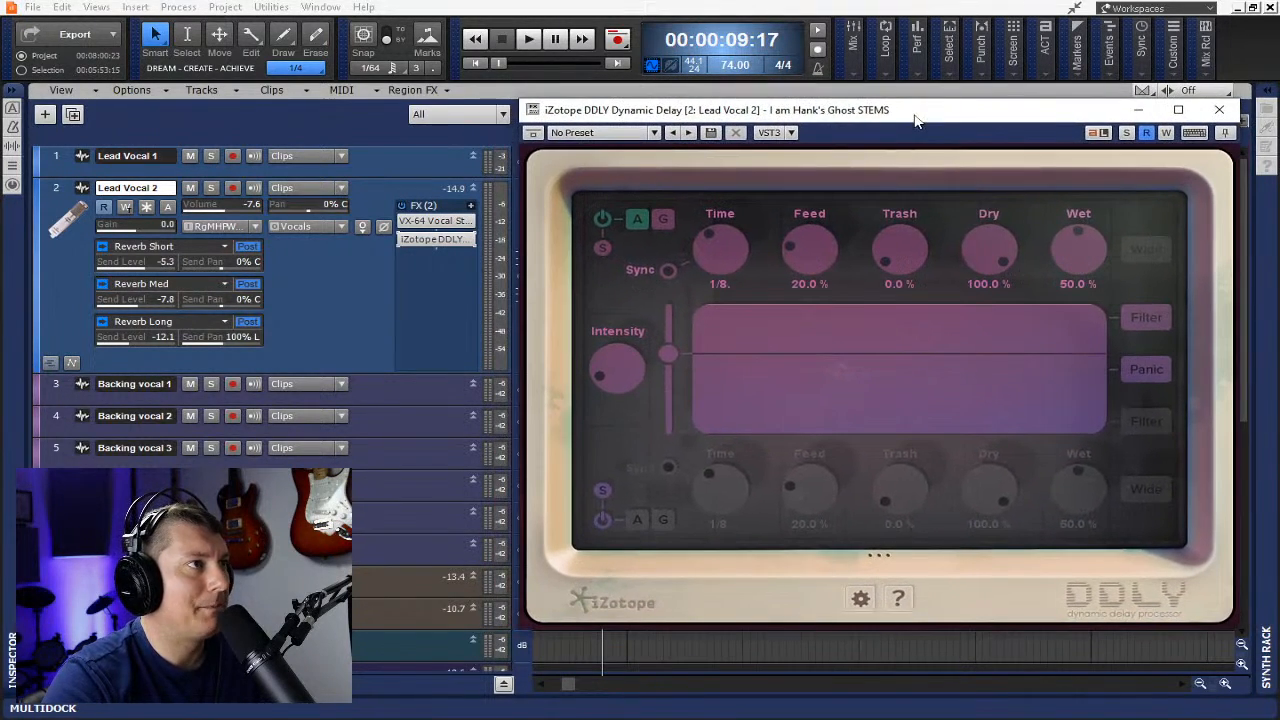
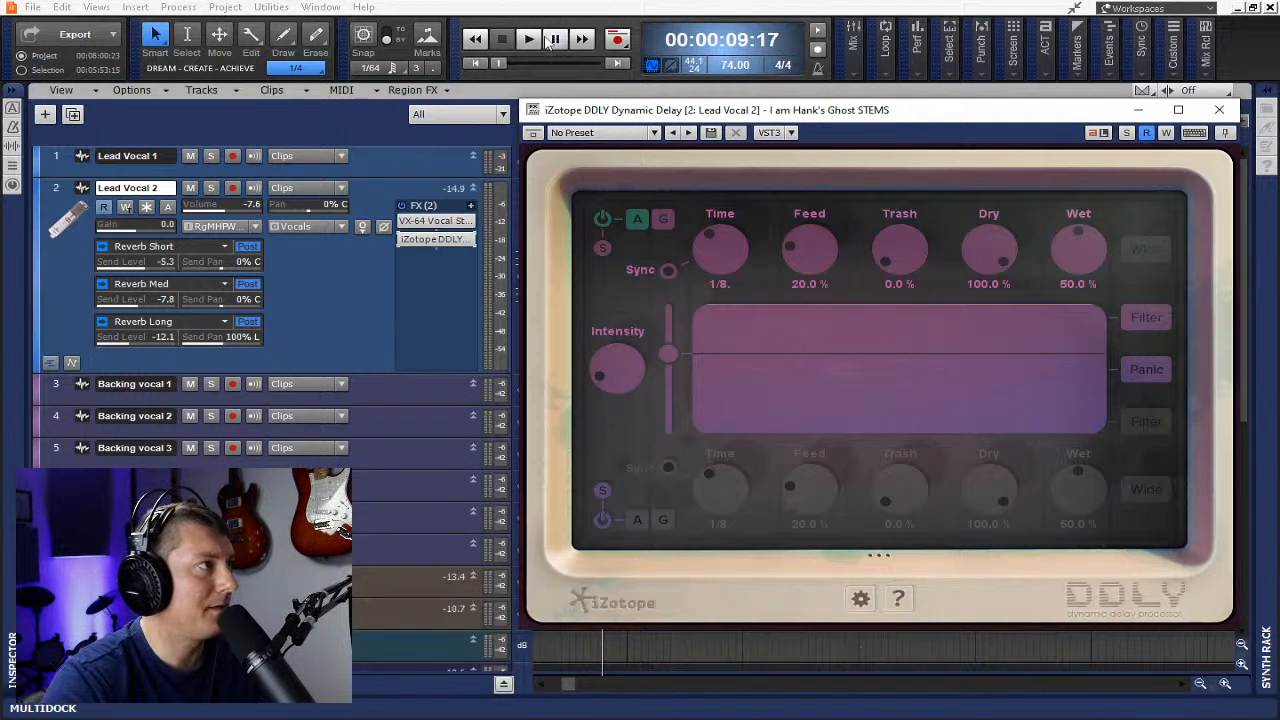
# - Turn off tempo sync in the Lead Vocal 2 delay and set its Feed to 33% during playback
pyautogui.click(534, 44)
pyautogui.moveTo(901, 111); pyautogui.dragTo(808, 303)
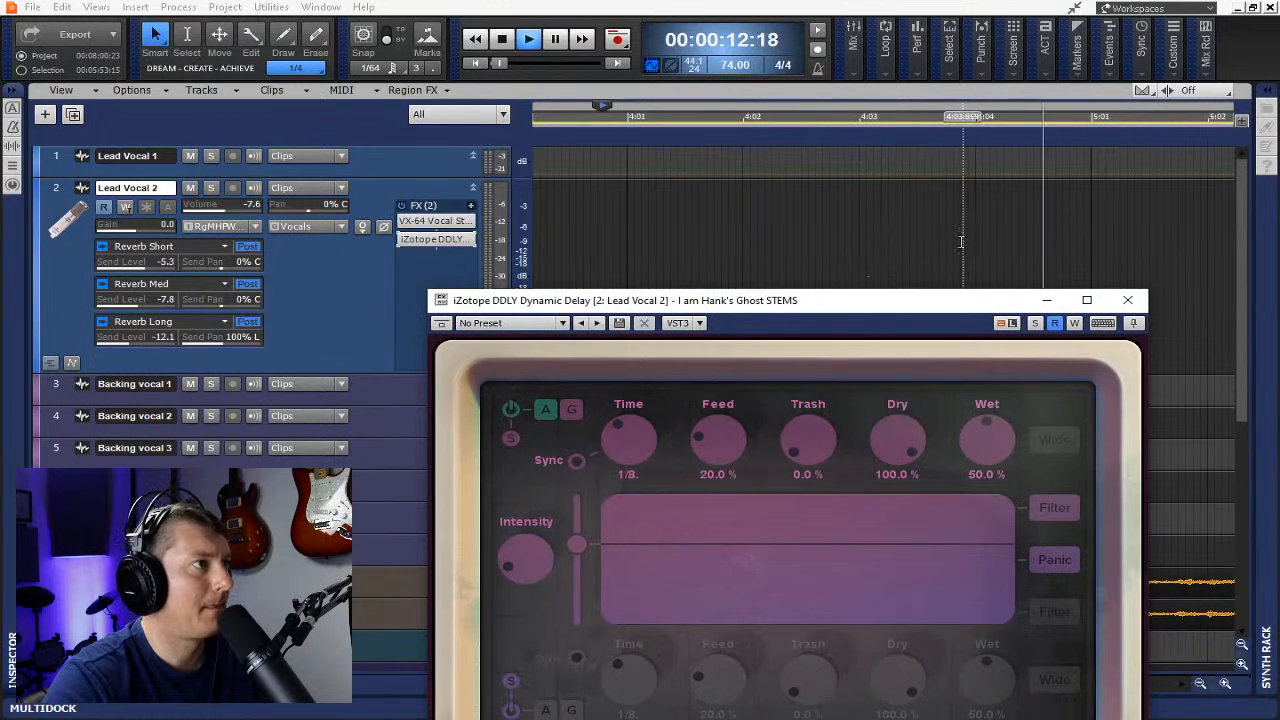
pyautogui.moveTo(903, 313); pyautogui.dragTo(691, 150)
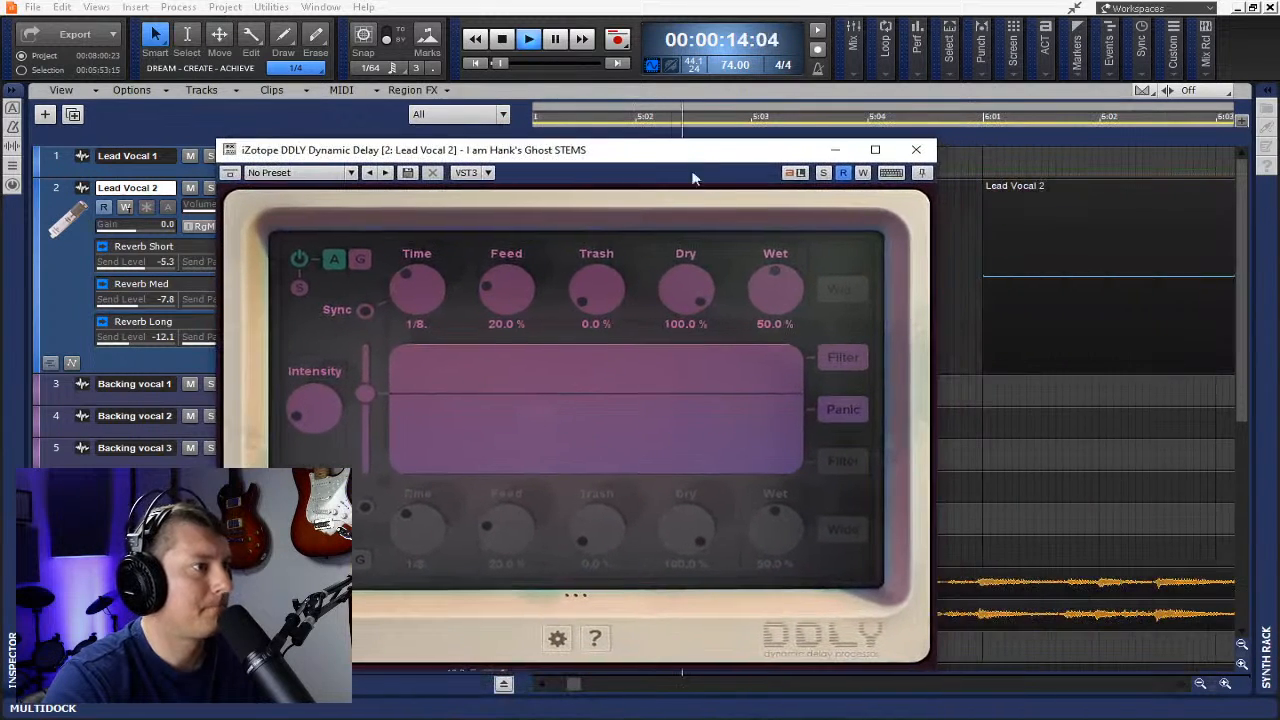
pyautogui.click(1200, 686)
pyautogui.click(1200, 686)
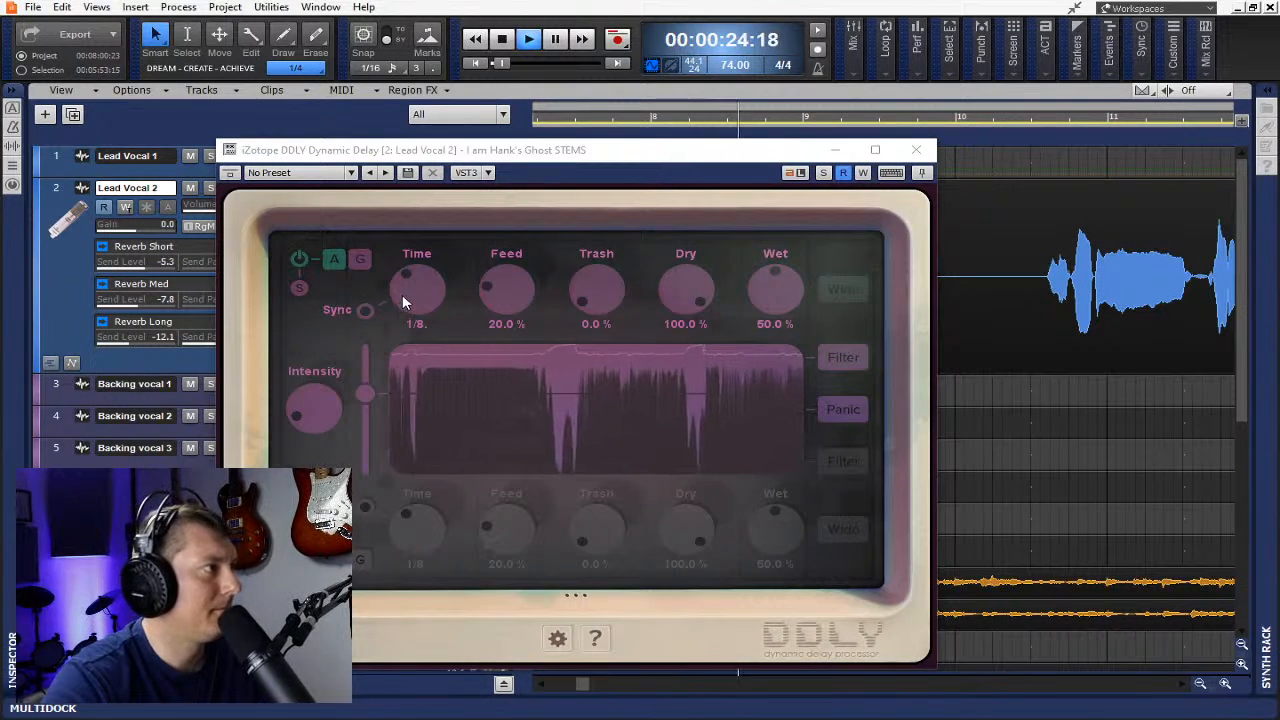
pyautogui.click(365, 310)
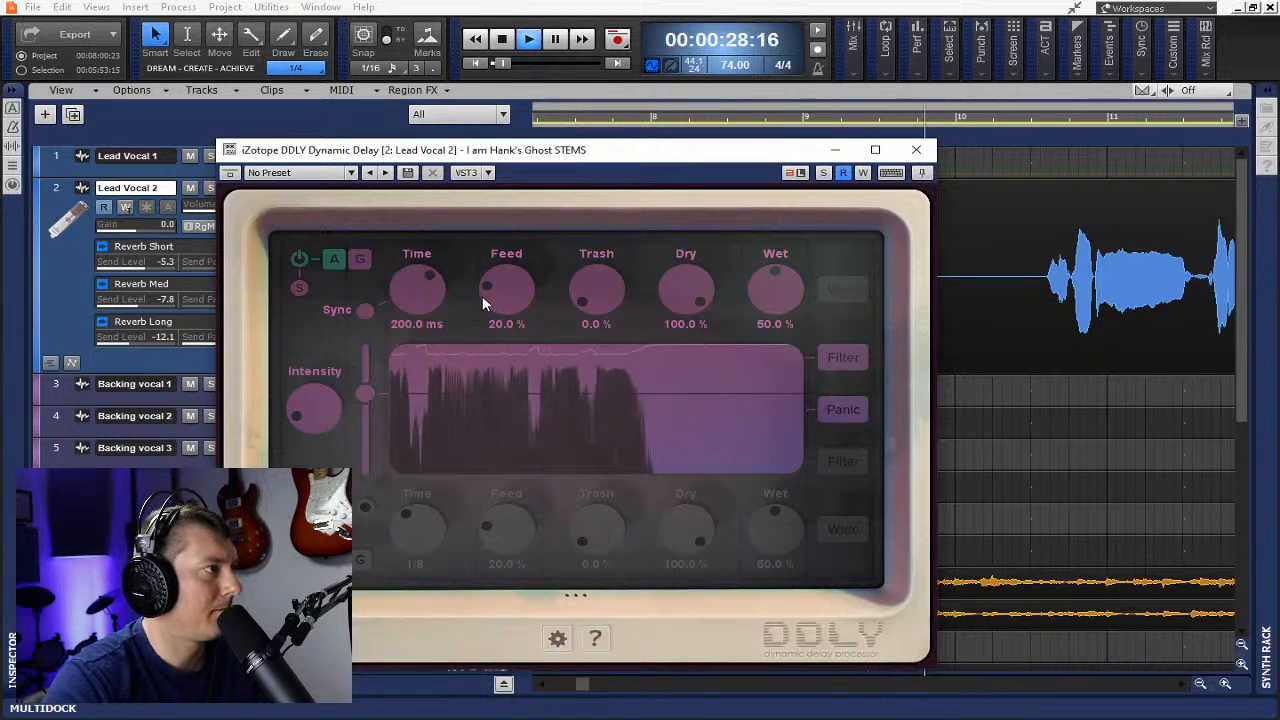
pyautogui.moveTo(483, 297); pyautogui.dragTo(482, 283)
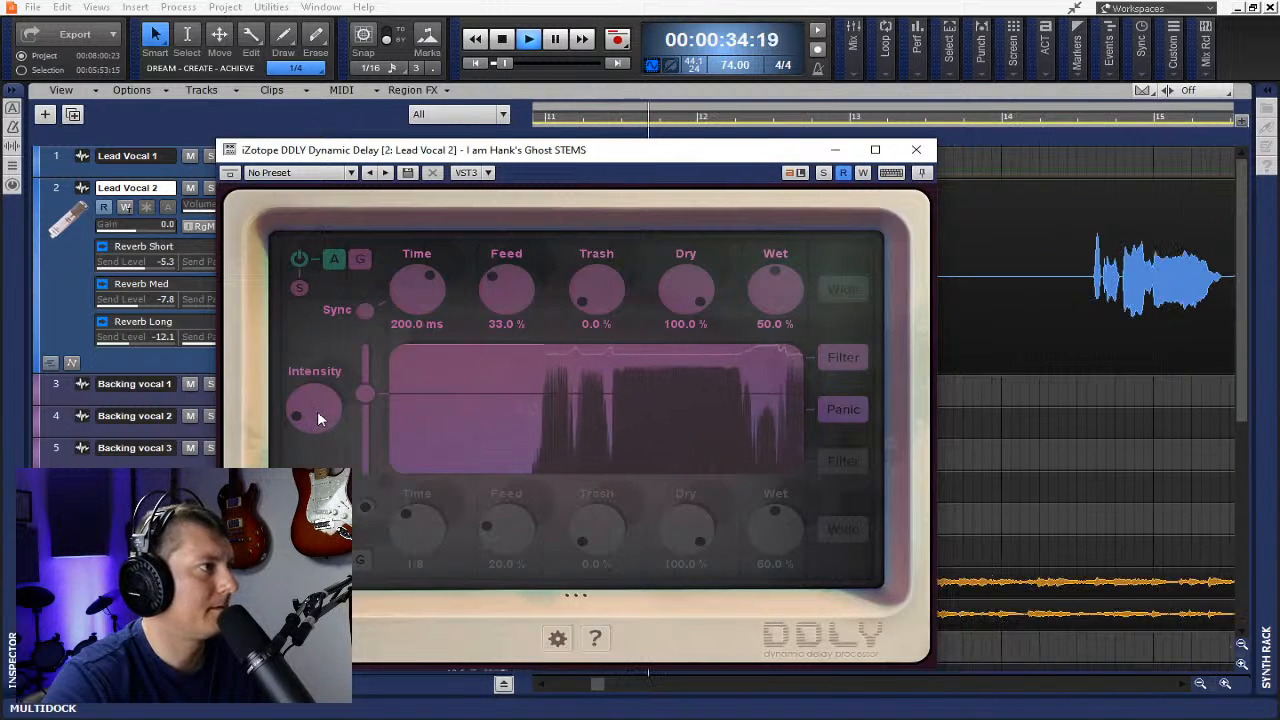
# - Raise the delay's Intensity slightly and lower its threshold line during playback
pyautogui.moveTo(319, 408); pyautogui.dragTo(315, 391)
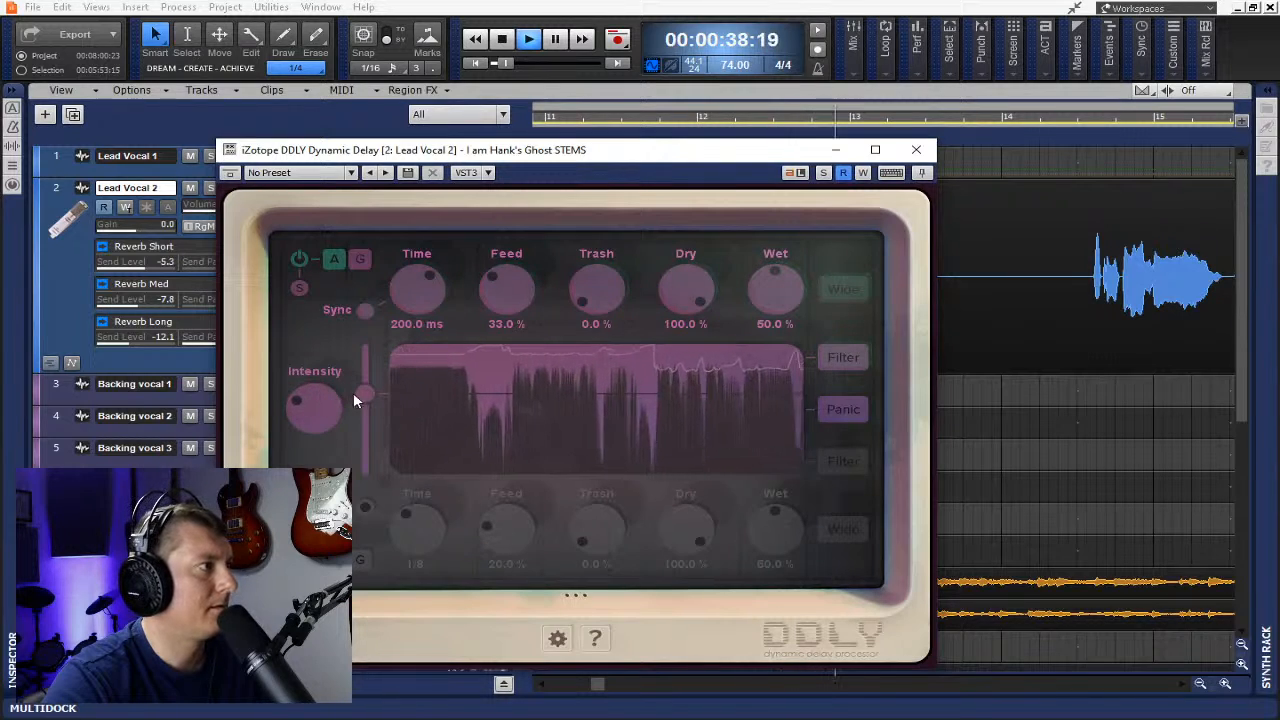
pyautogui.moveTo(366, 391); pyautogui.dragTo(372, 409)
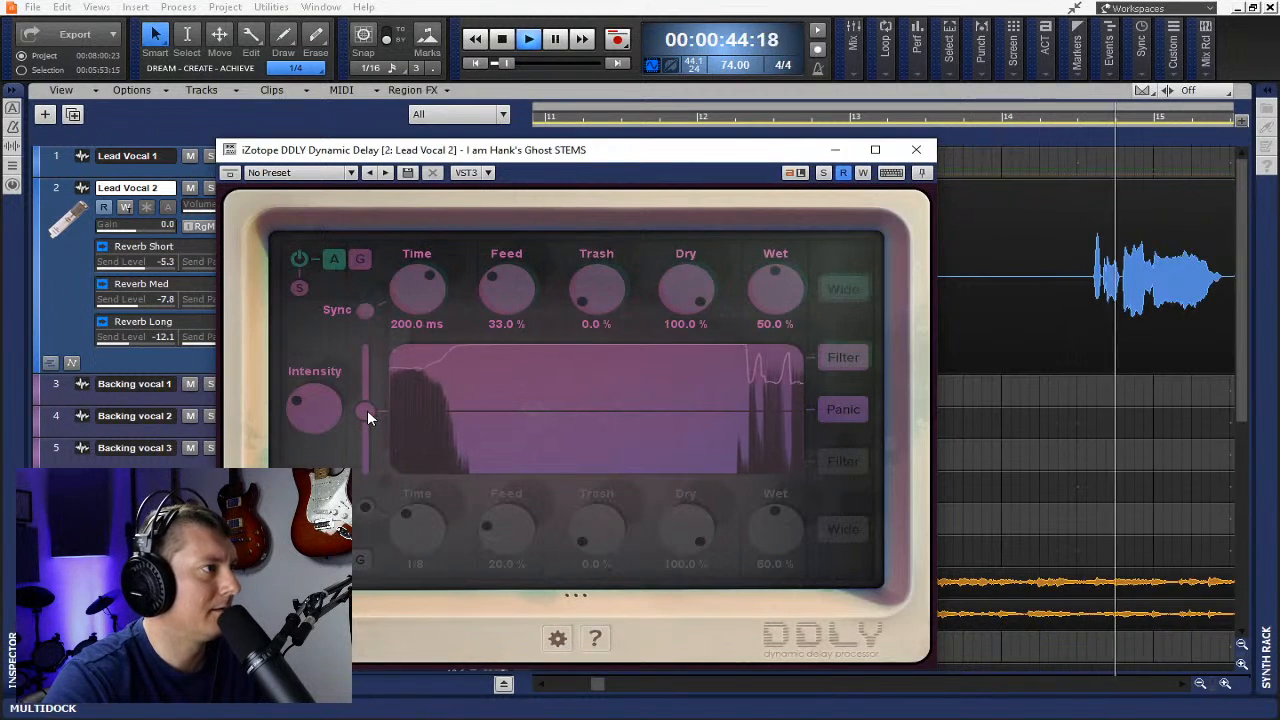
pyautogui.moveTo(367, 410); pyautogui.dragTo(369, 423)
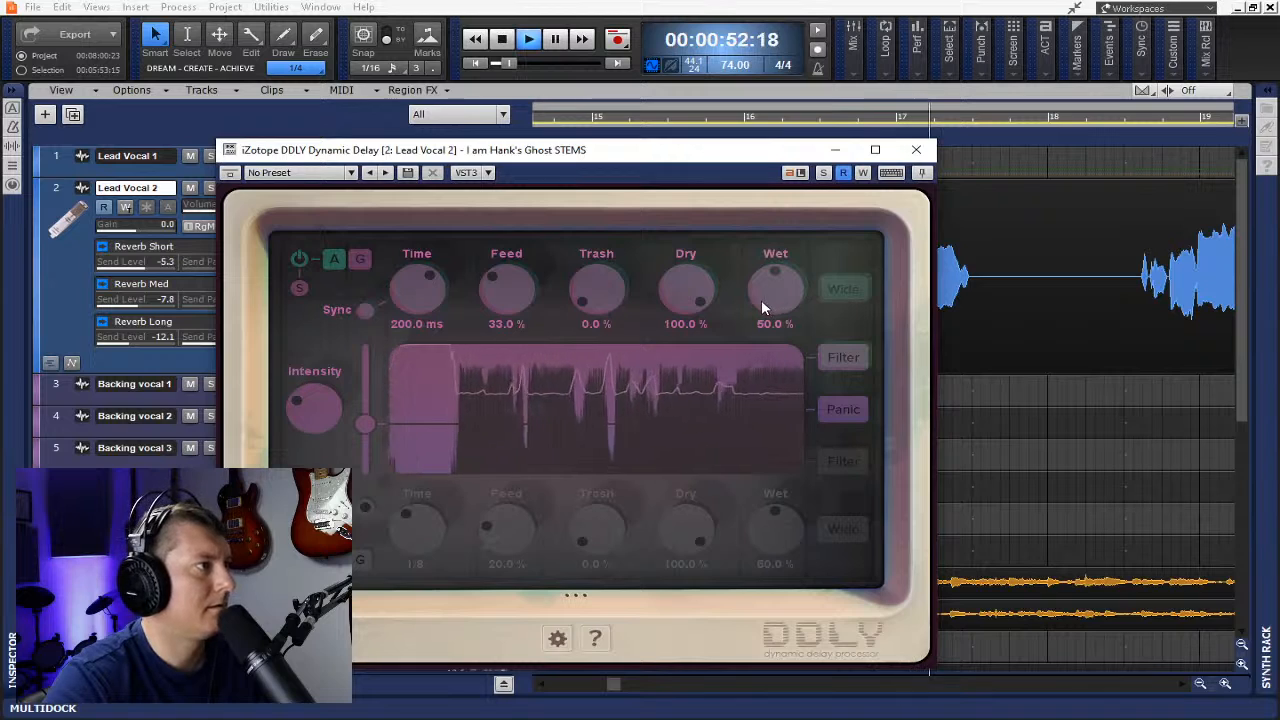
# - Try the delay's Wet level at 100%, return it to 50%, and stop playback
pyautogui.moveTo(762, 295)
pyautogui.mouseDown()
pyautogui.moveTo(765, 280)
pyautogui.moveTo(768, 292)
pyautogui.mouseUp()
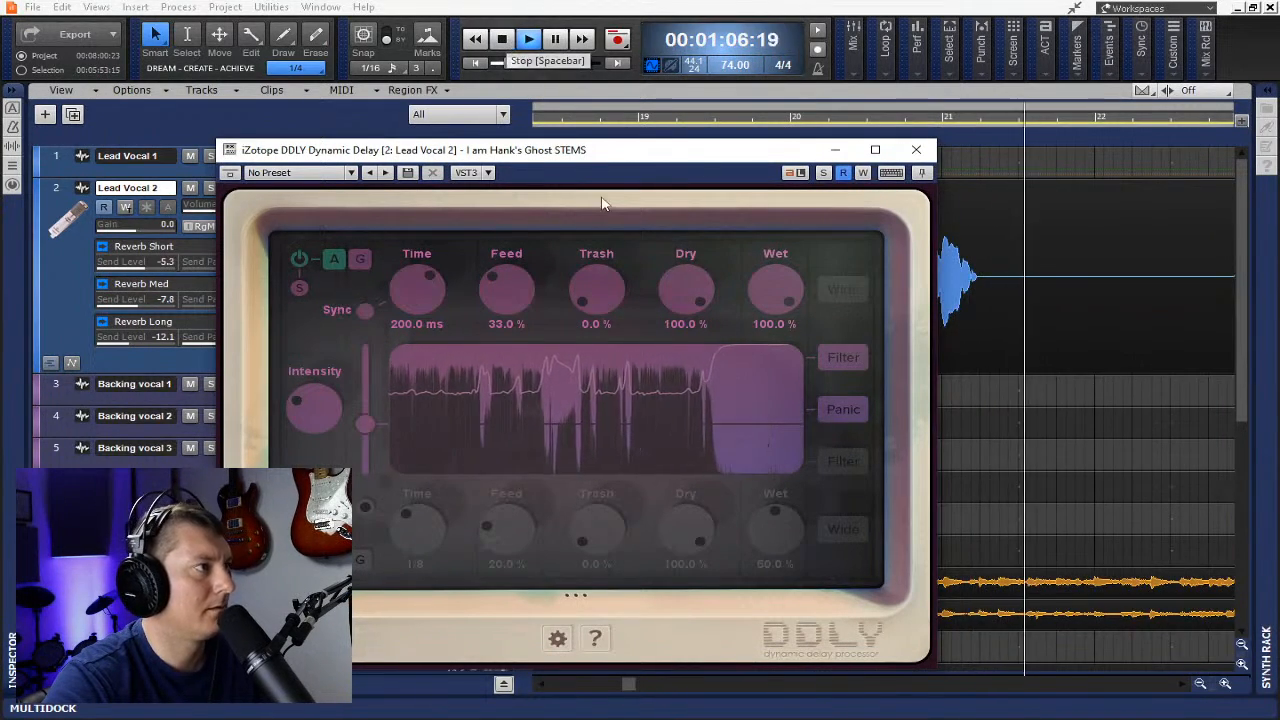
pyautogui.moveTo(767, 290)
pyautogui.mouseDown()
pyautogui.moveTo(778, 329)
pyautogui.moveTo(764, 299)
pyautogui.mouseUp()
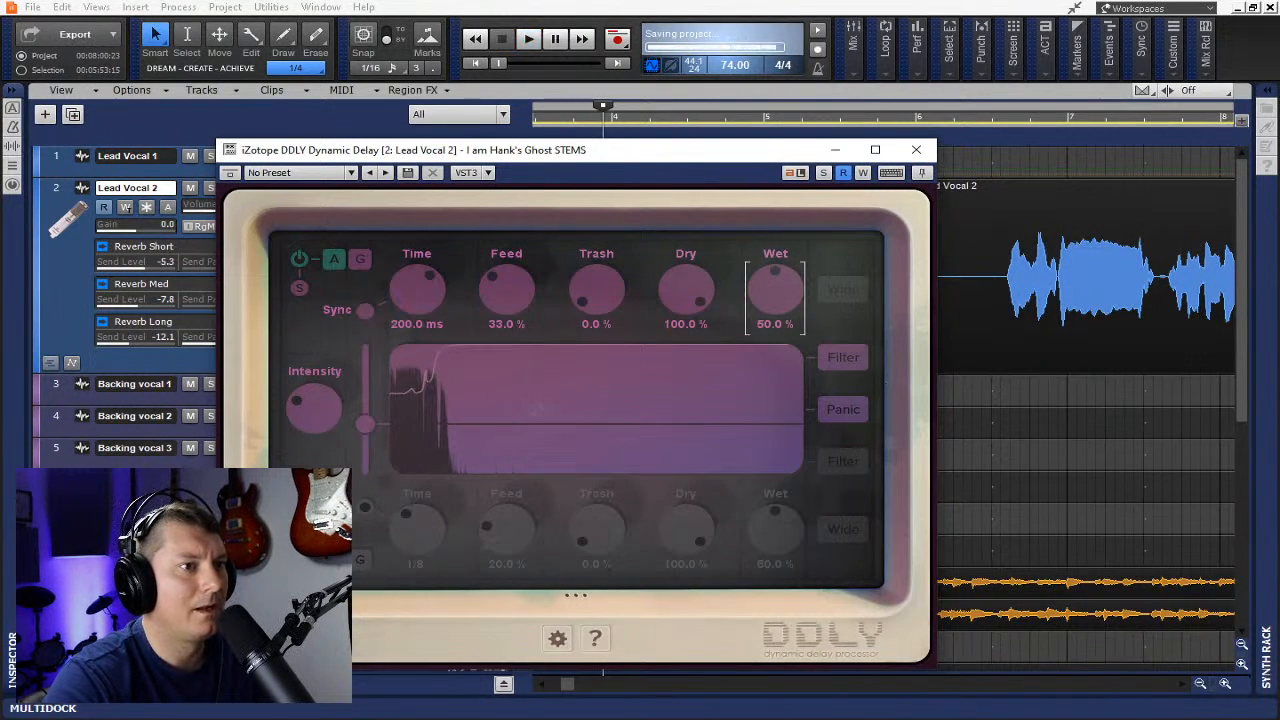
pyautogui.press('space')
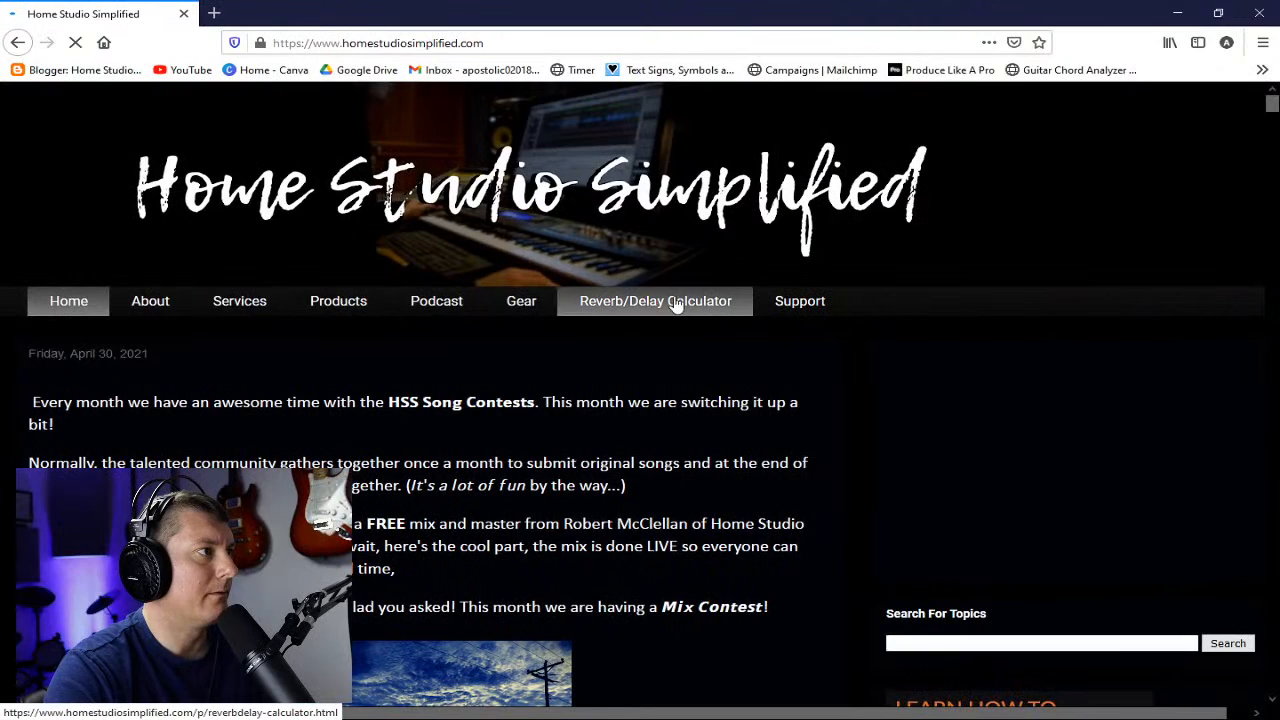
# - In the browser, open Home Studio Simplified's Reverb/Delay Calculator, set 74 beats per minute and choose the duration just below Quarter note
pyautogui.click(660, 303)
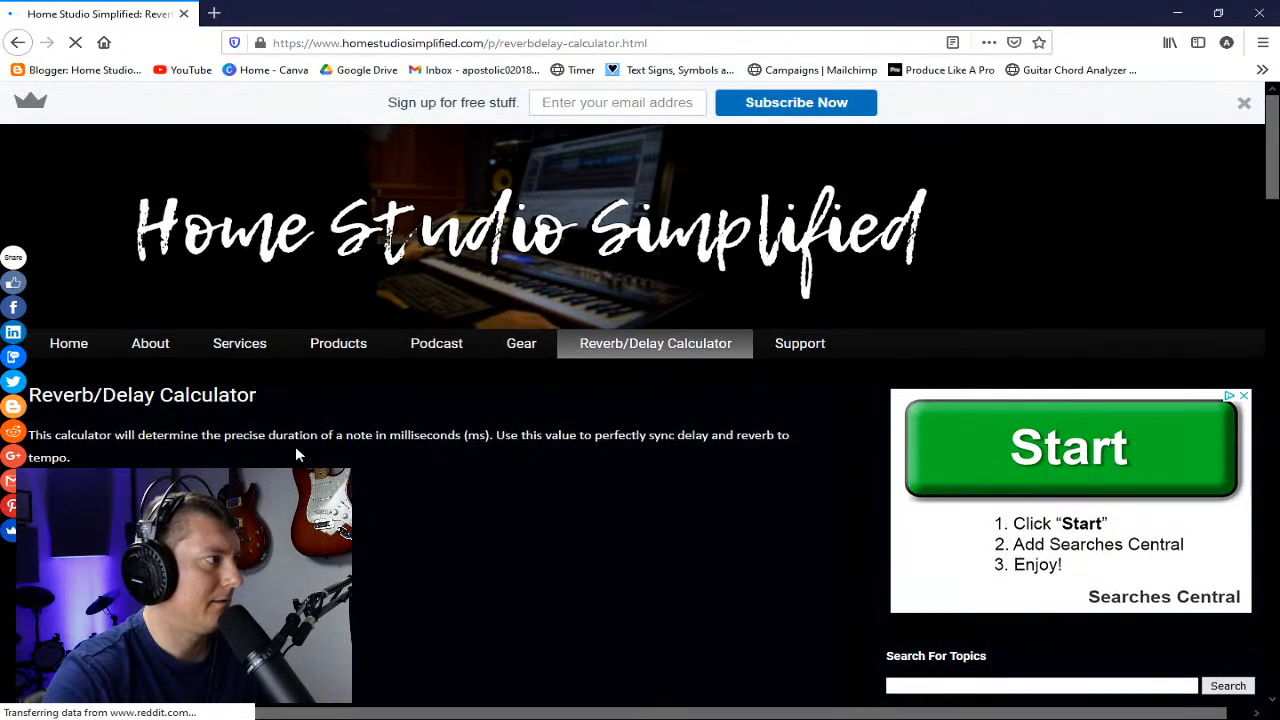
pyautogui.scroll(-3, 296, 455)
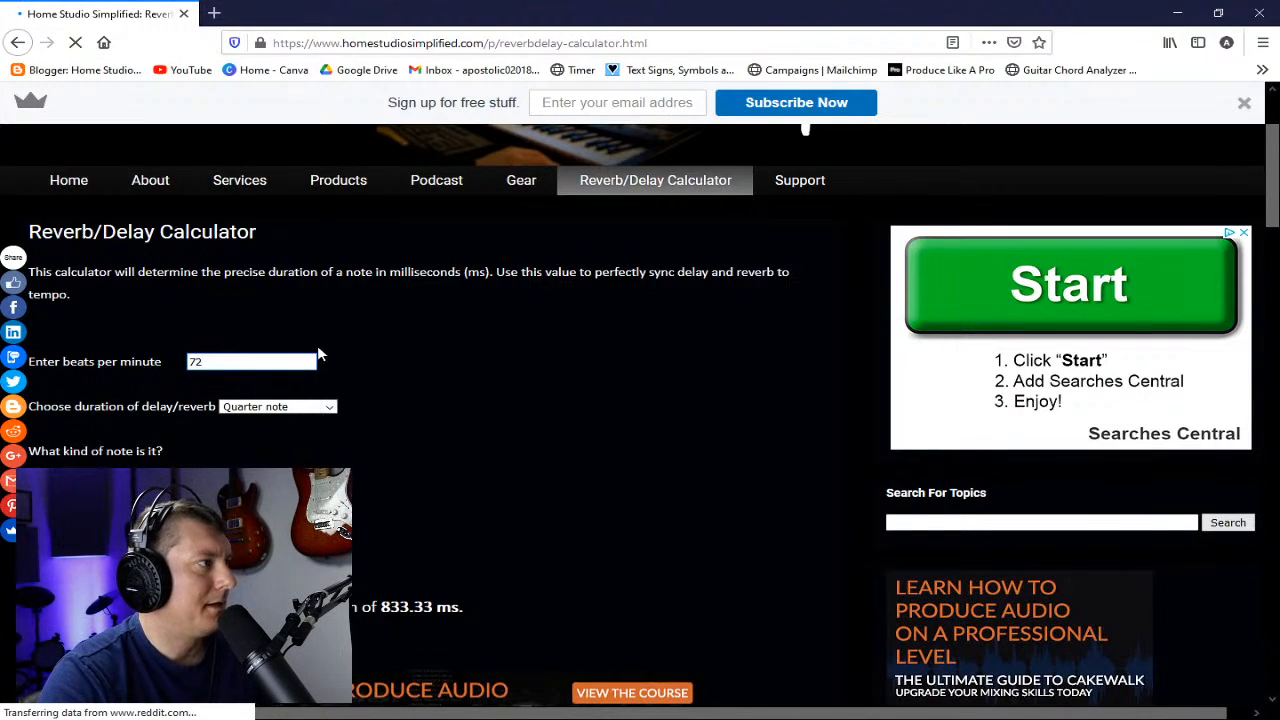
pyautogui.click(1192, 14)
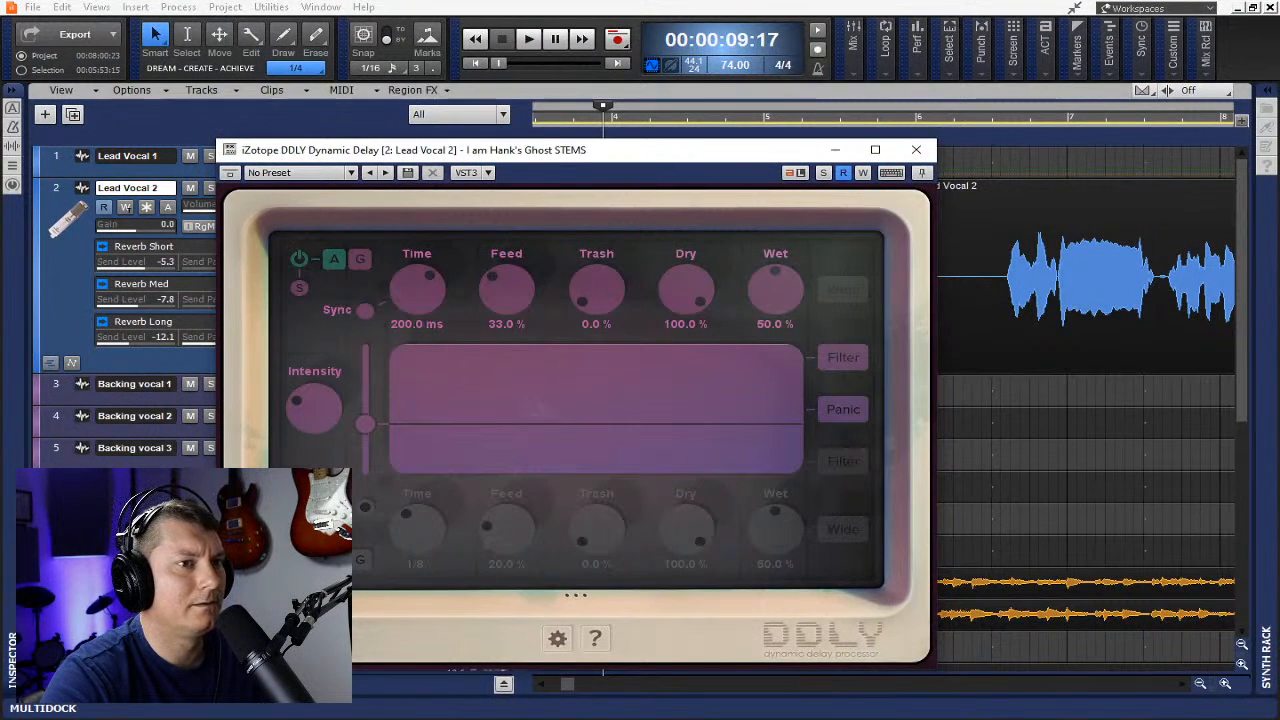
pyautogui.hotkey('alt', 'Tab')
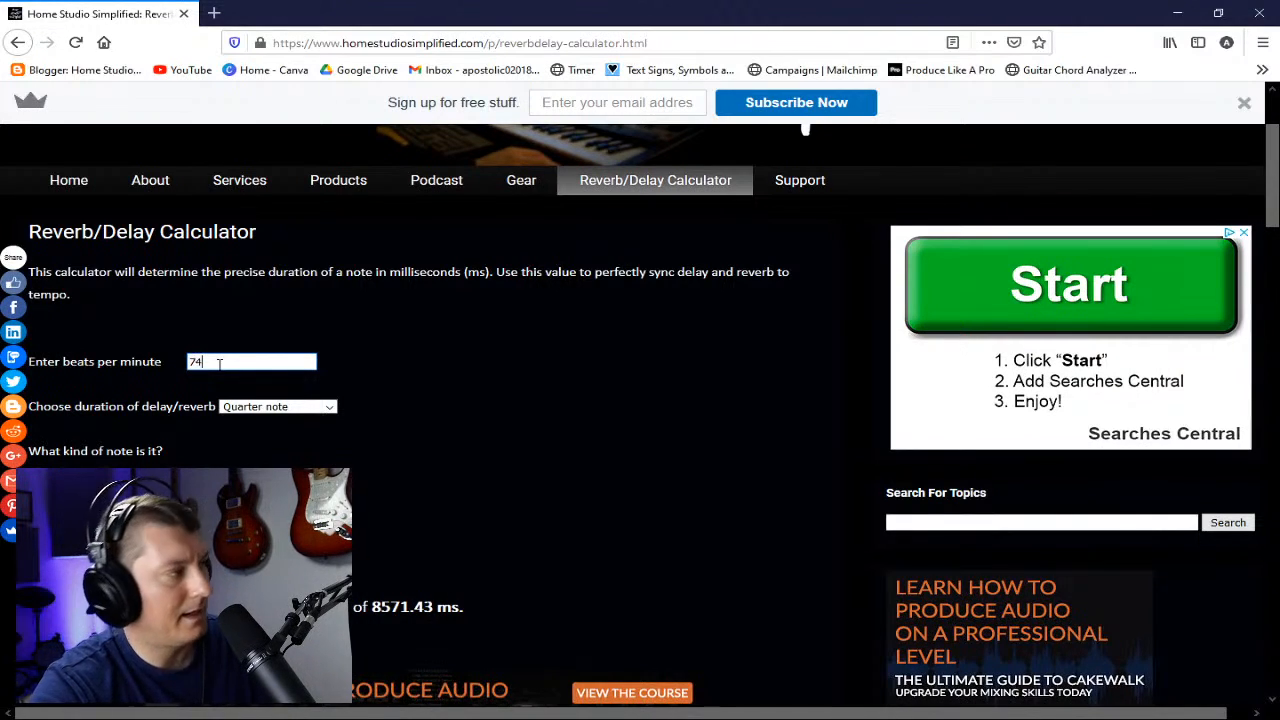
pyautogui.click(329, 408)
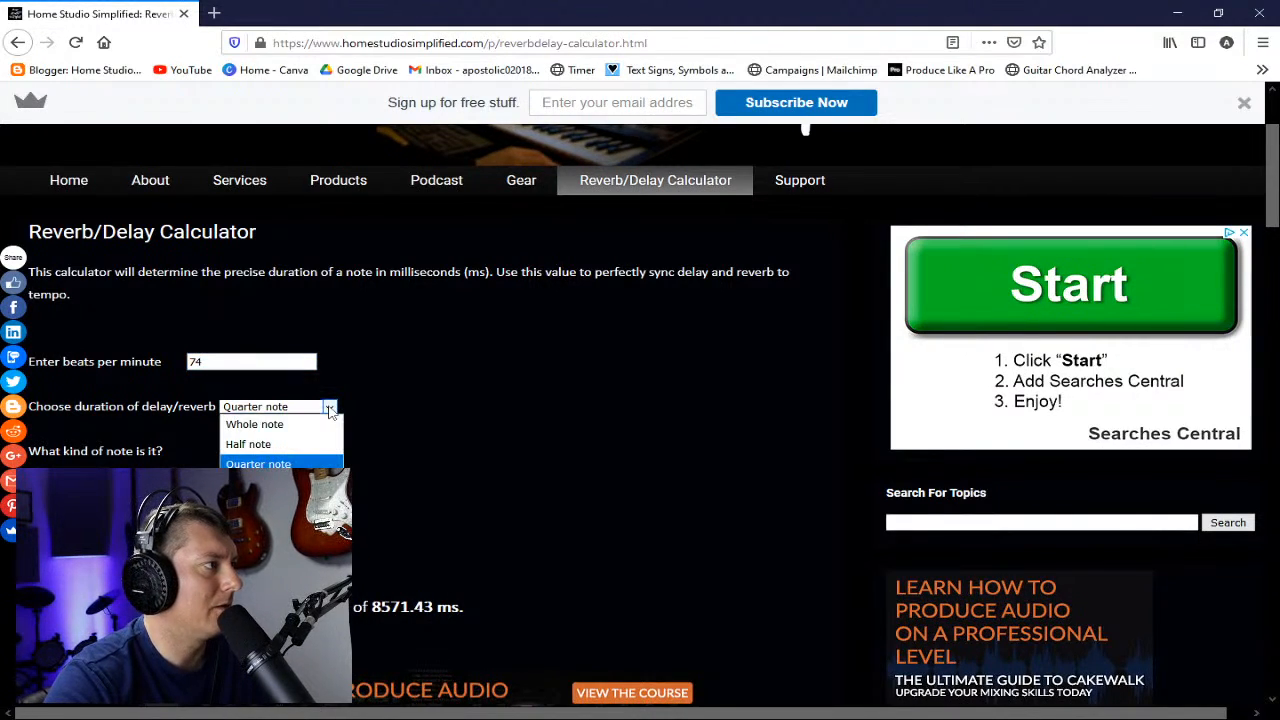
pyautogui.click(280, 484)
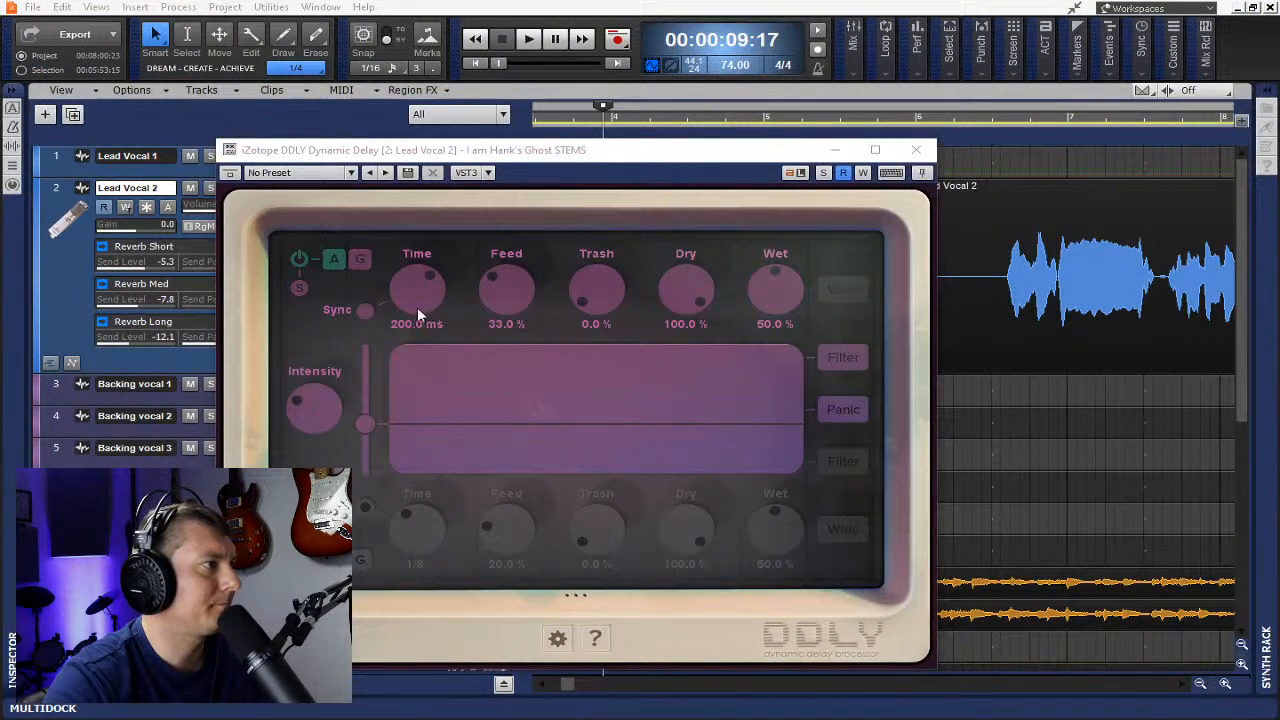
# - Set the upper delay's Time to 608 ms on Lead Vocal 2 and close the browser calculator
pyautogui.moveTo(417, 307); pyautogui.dragTo(414, 280)
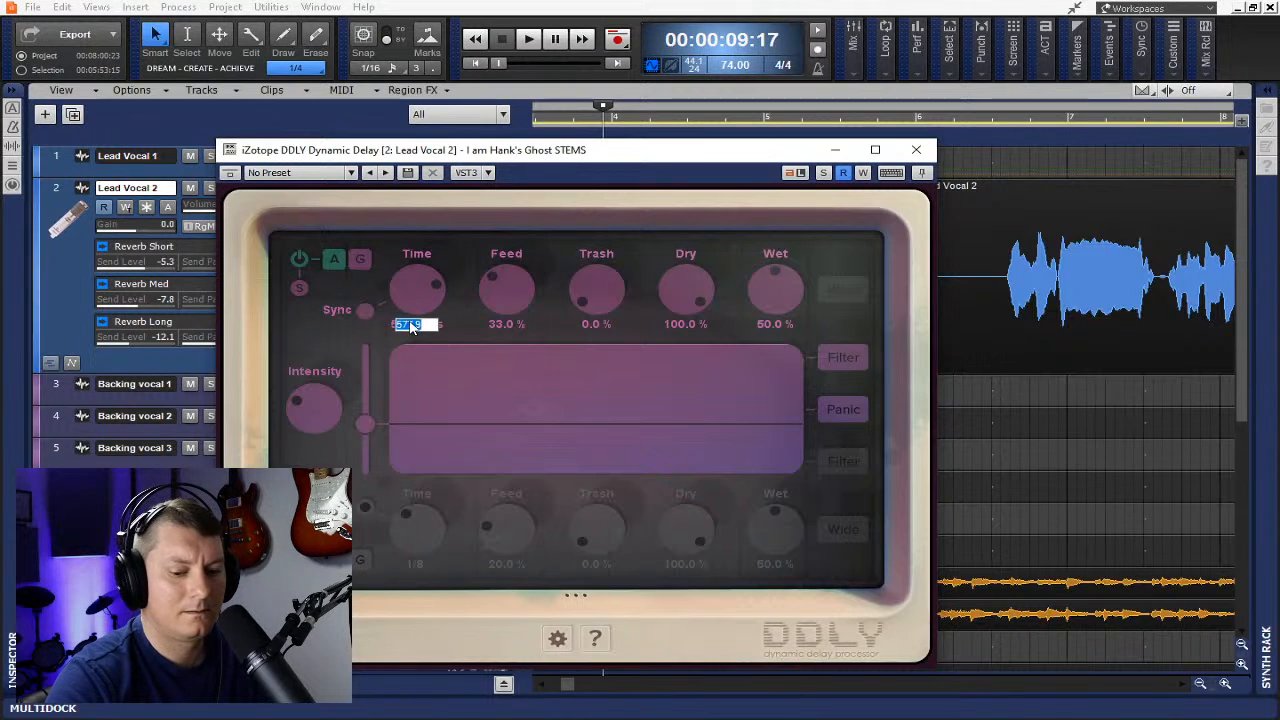
pyautogui.write('0')
pyautogui.press('Return')
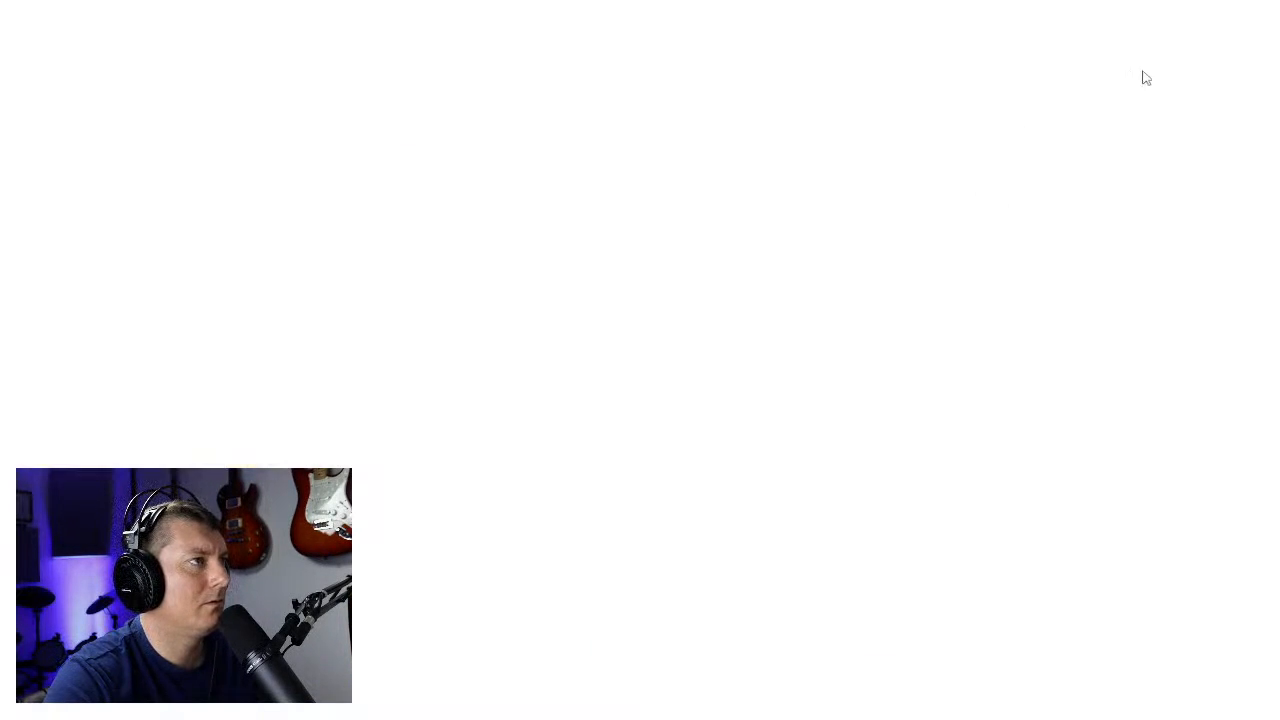
pyautogui.click(1263, 18)
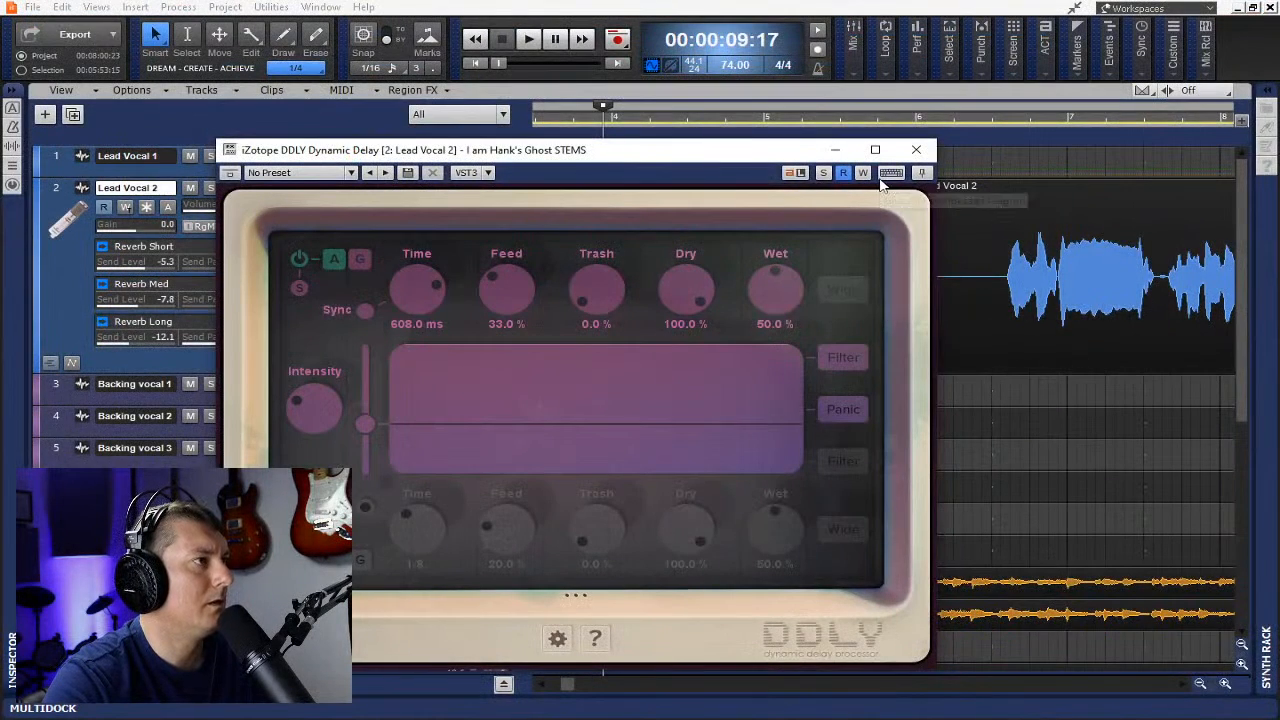
# - During playback, try a lower threshold line, raise it well above its starting level, fine-tune the Intensity, and stop playback
pyautogui.press('space')
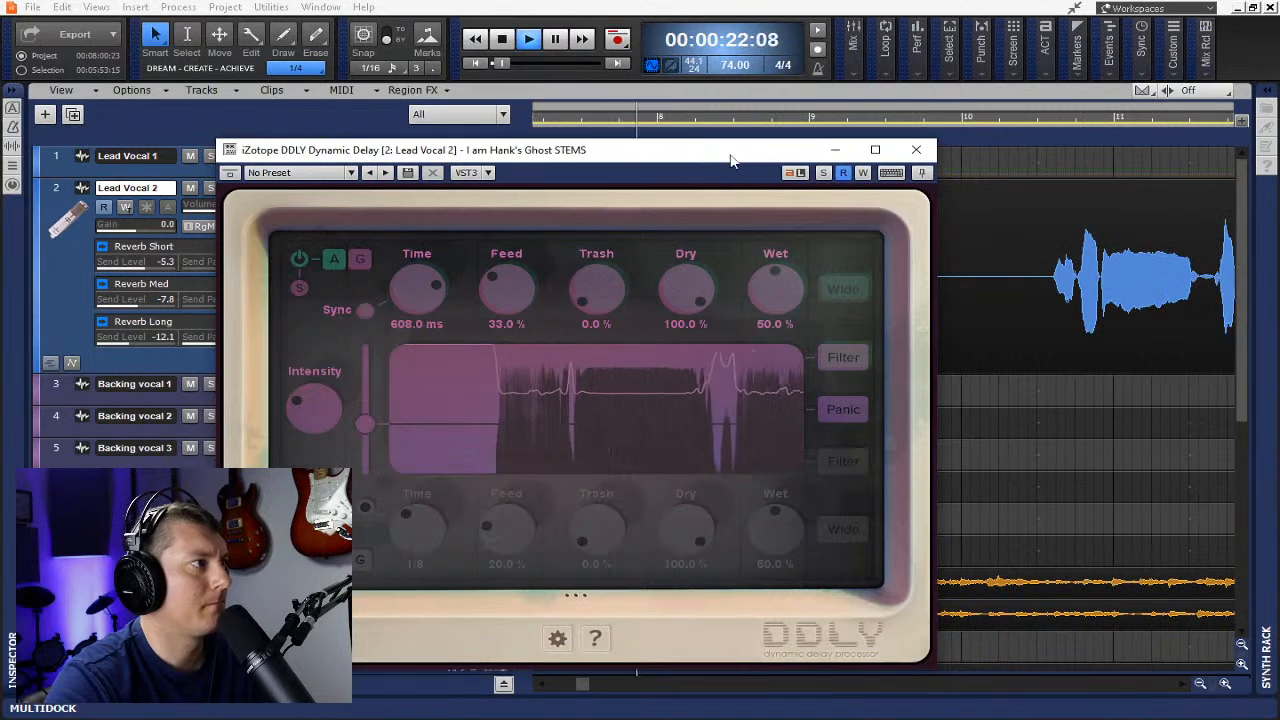
pyautogui.moveTo(366, 427); pyautogui.dragTo(369, 450)
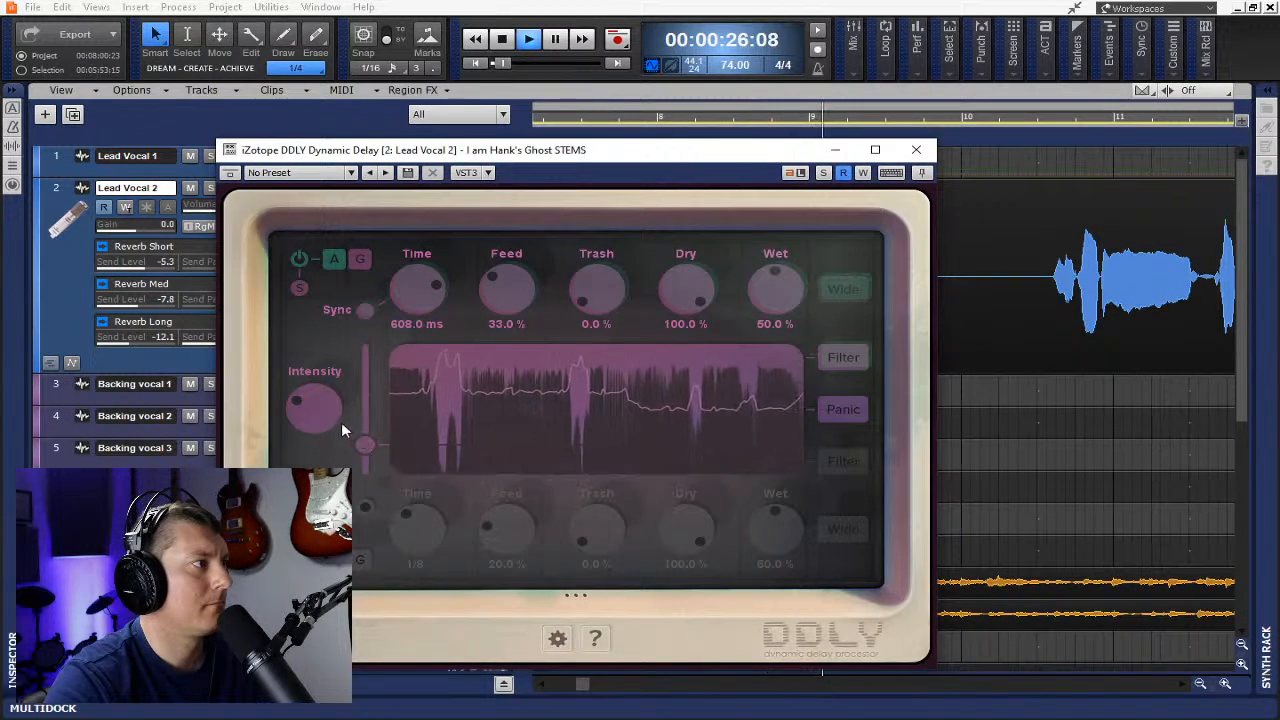
pyautogui.moveTo(309, 403); pyautogui.dragTo(312, 414)
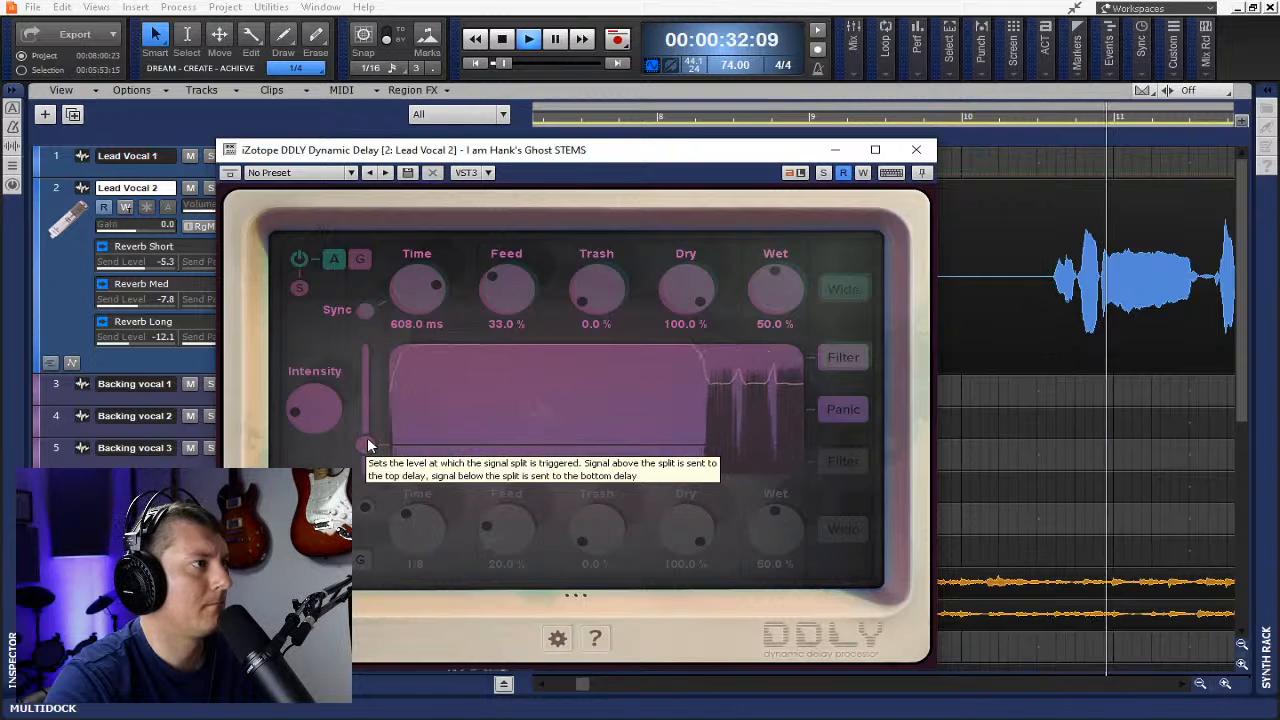
pyautogui.moveTo(367, 437); pyautogui.dragTo(364, 376)
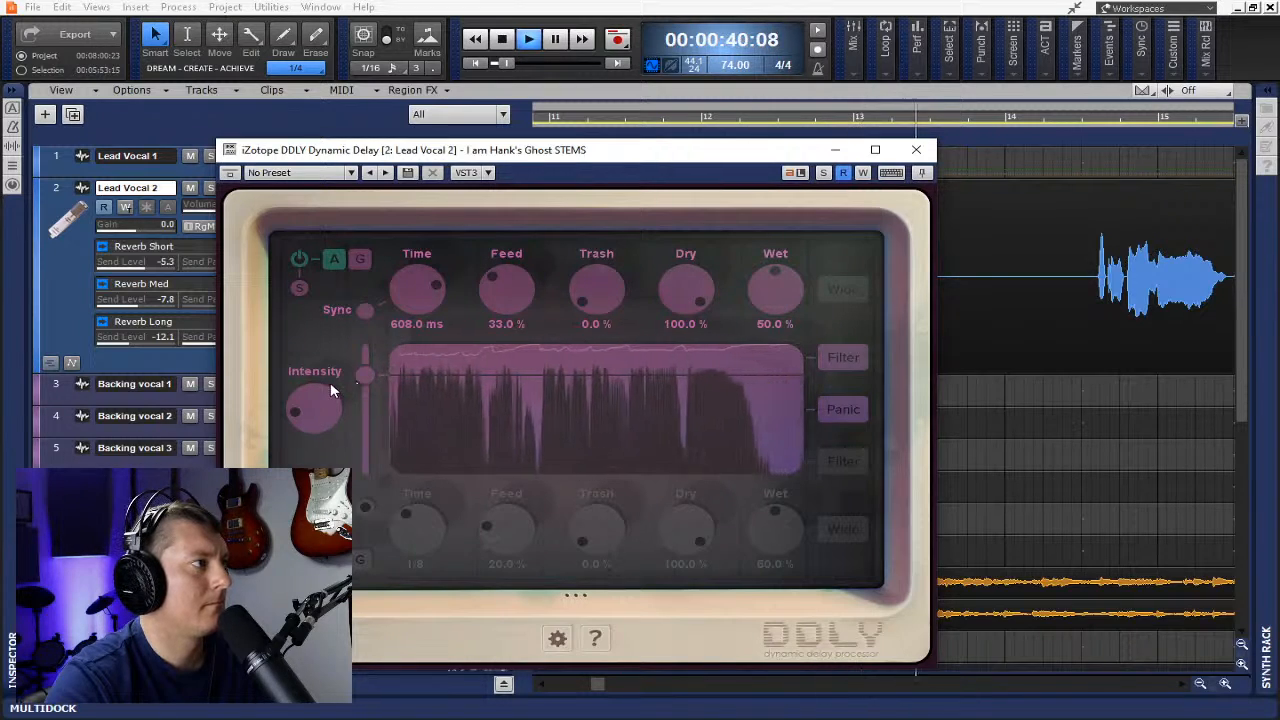
pyautogui.moveTo(308, 403); pyautogui.dragTo(308, 395)
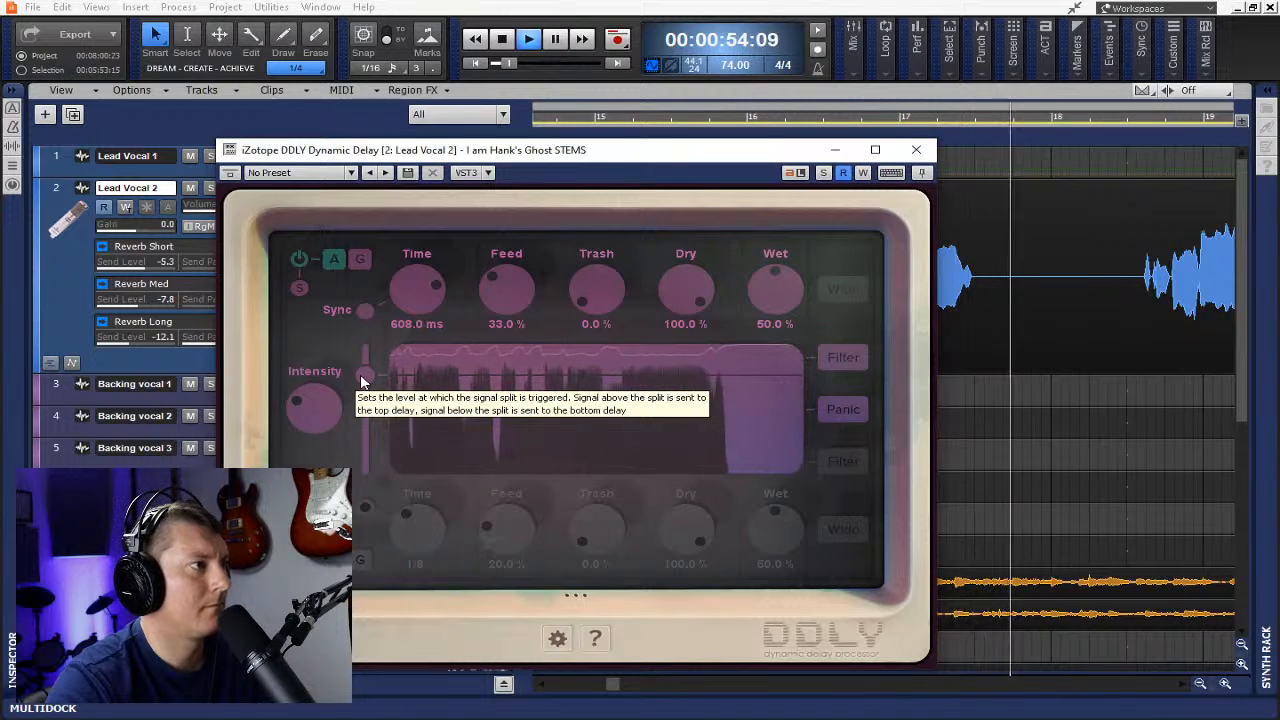
pyautogui.press('space')
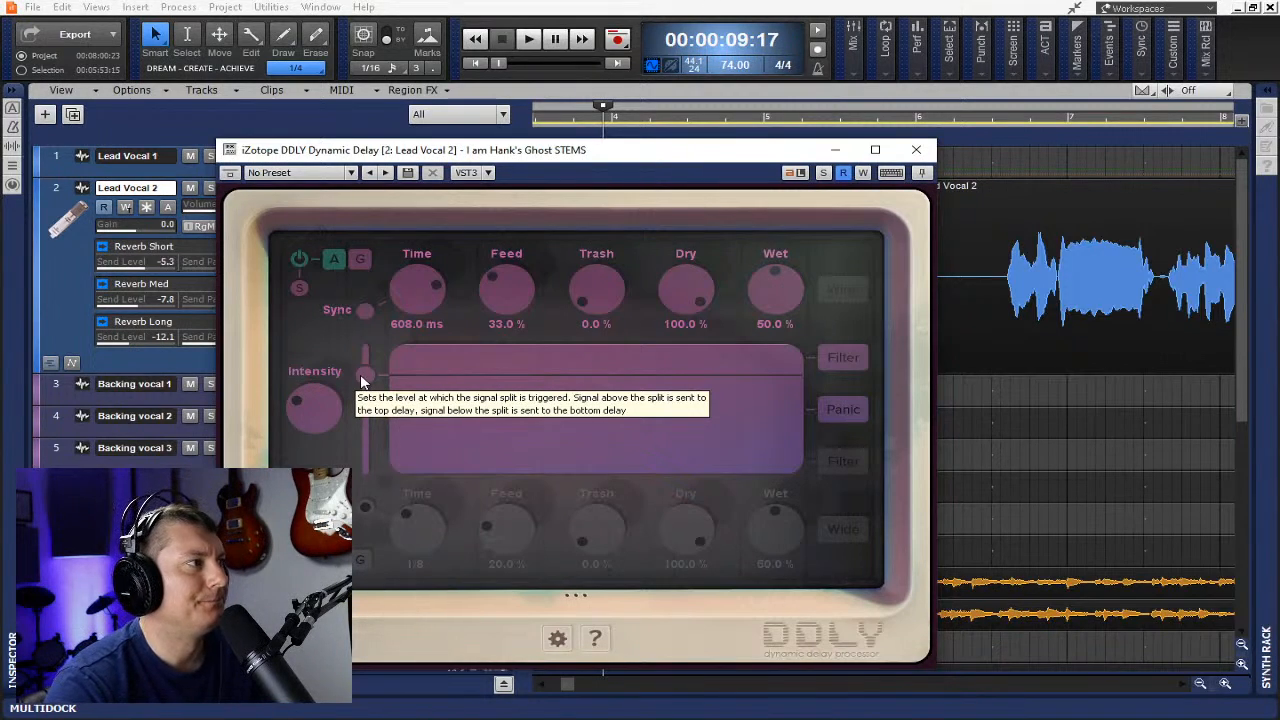
# - During playback, try the upper delay's Feed at 20% before settling on 34%, raise Trash to 28%, and nudge the threshold line up
pyautogui.press('space')
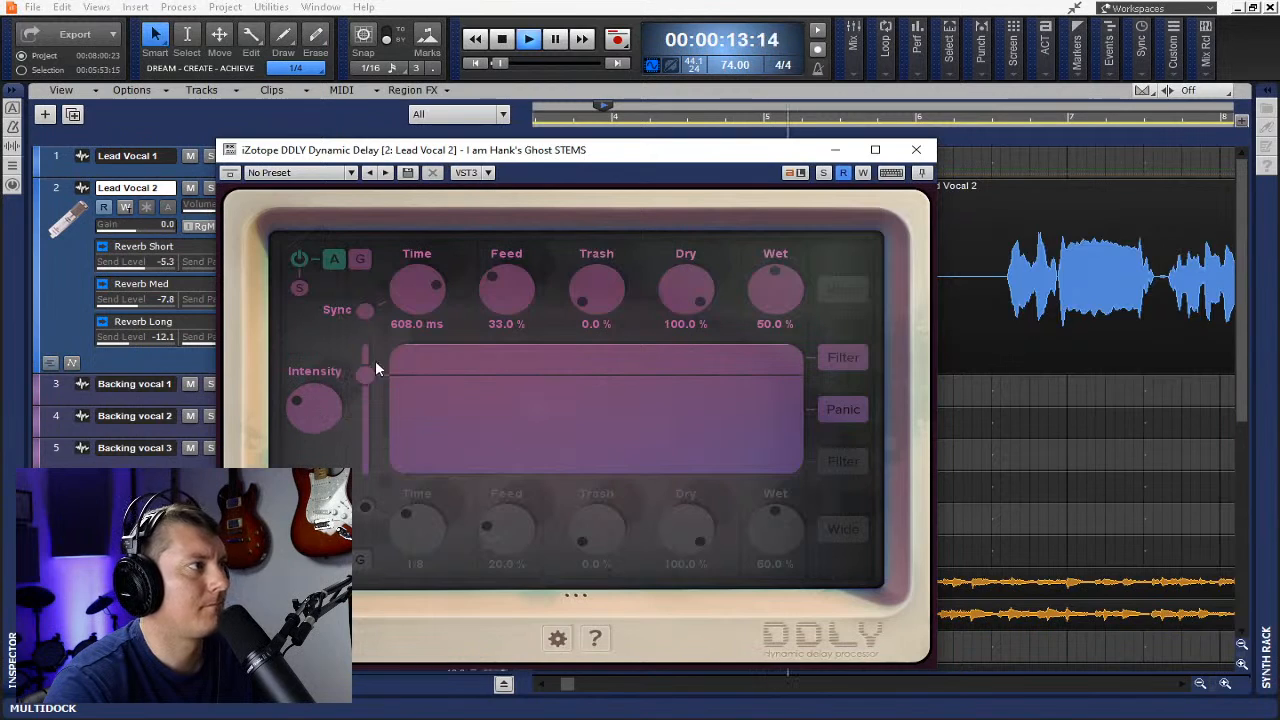
pyautogui.scroll(-1, 490, 290)
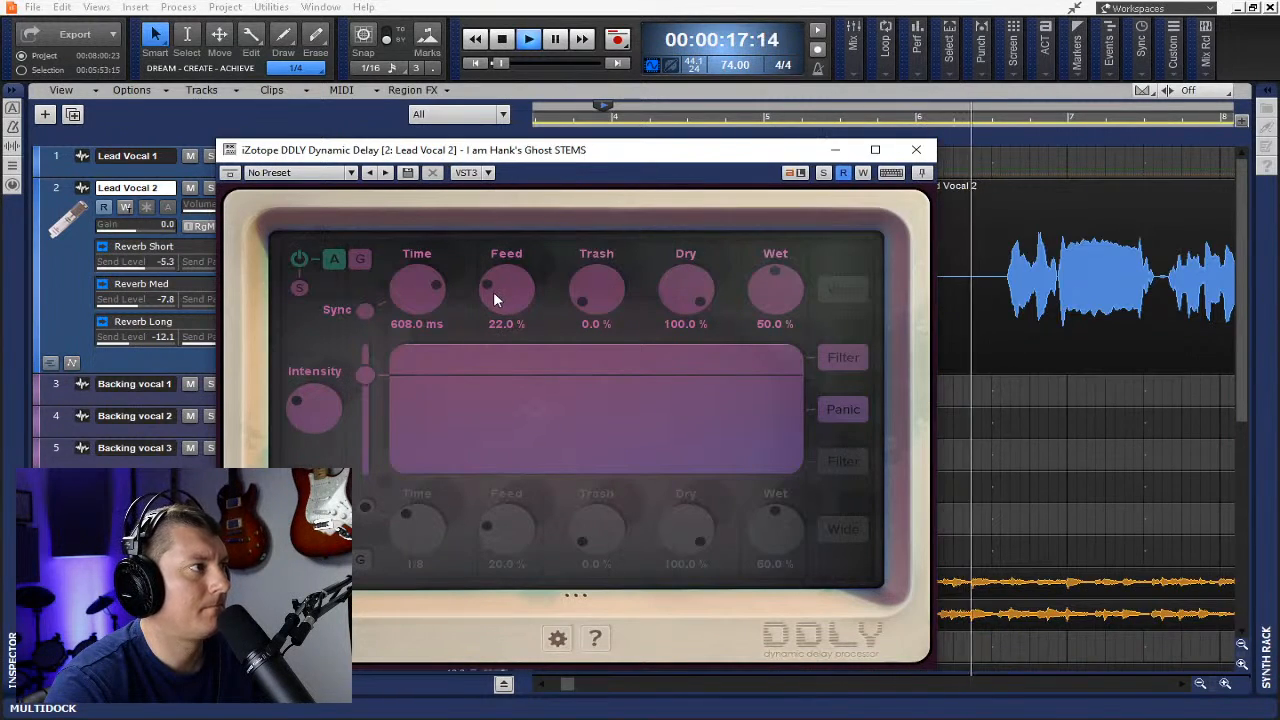
pyautogui.scroll(-3, 494, 294)
pyautogui.scroll(1, 494, 294)
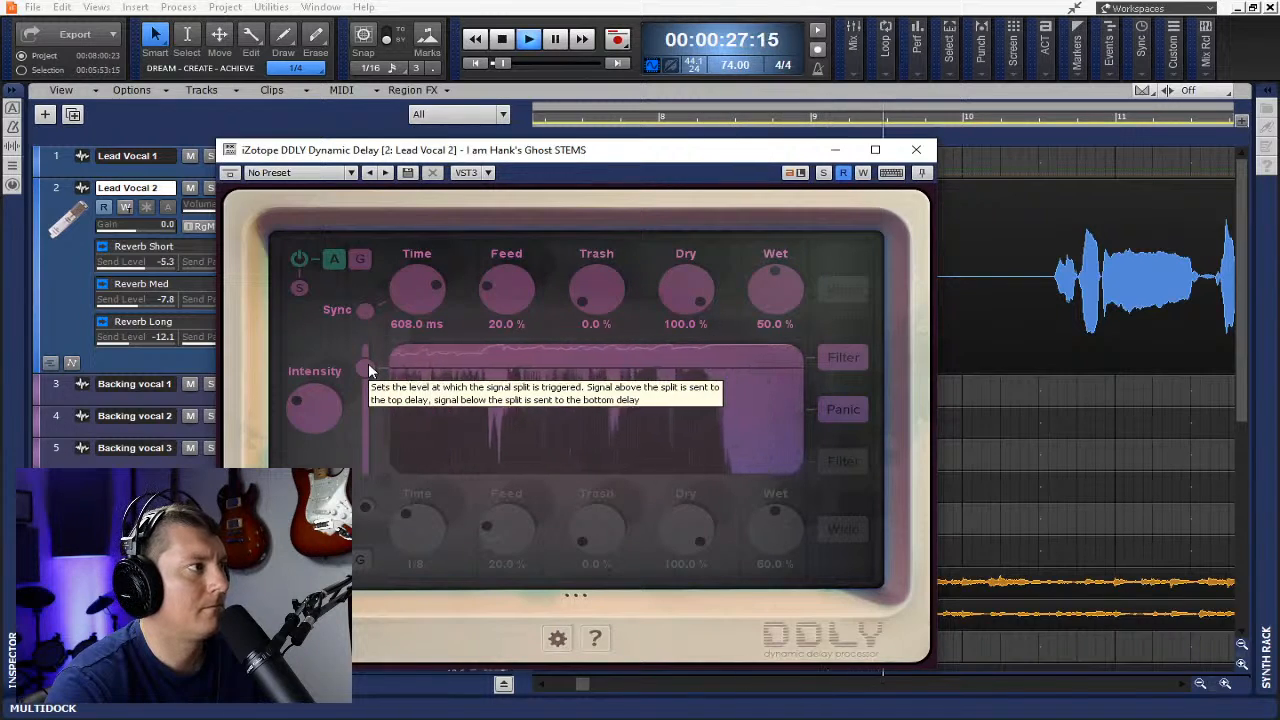
pyautogui.moveTo(369, 366); pyautogui.dragTo(374, 373)
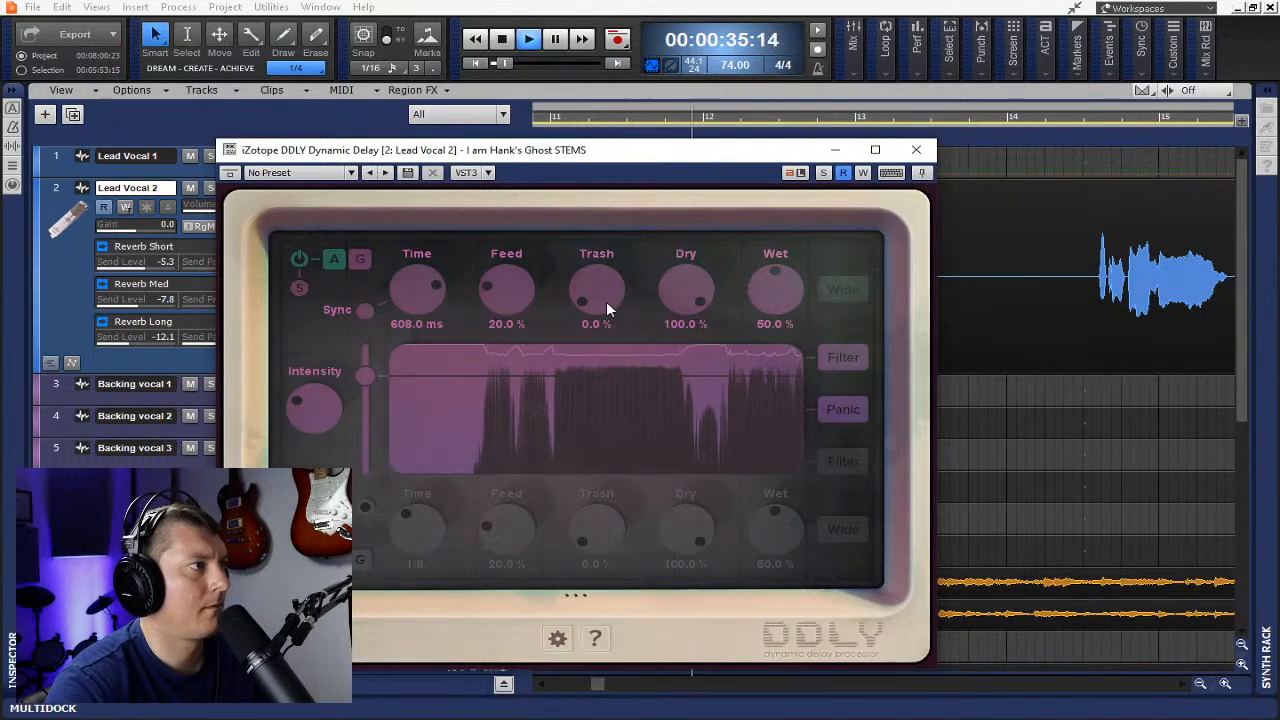
pyautogui.moveTo(606, 301); pyautogui.dragTo(591, 286)
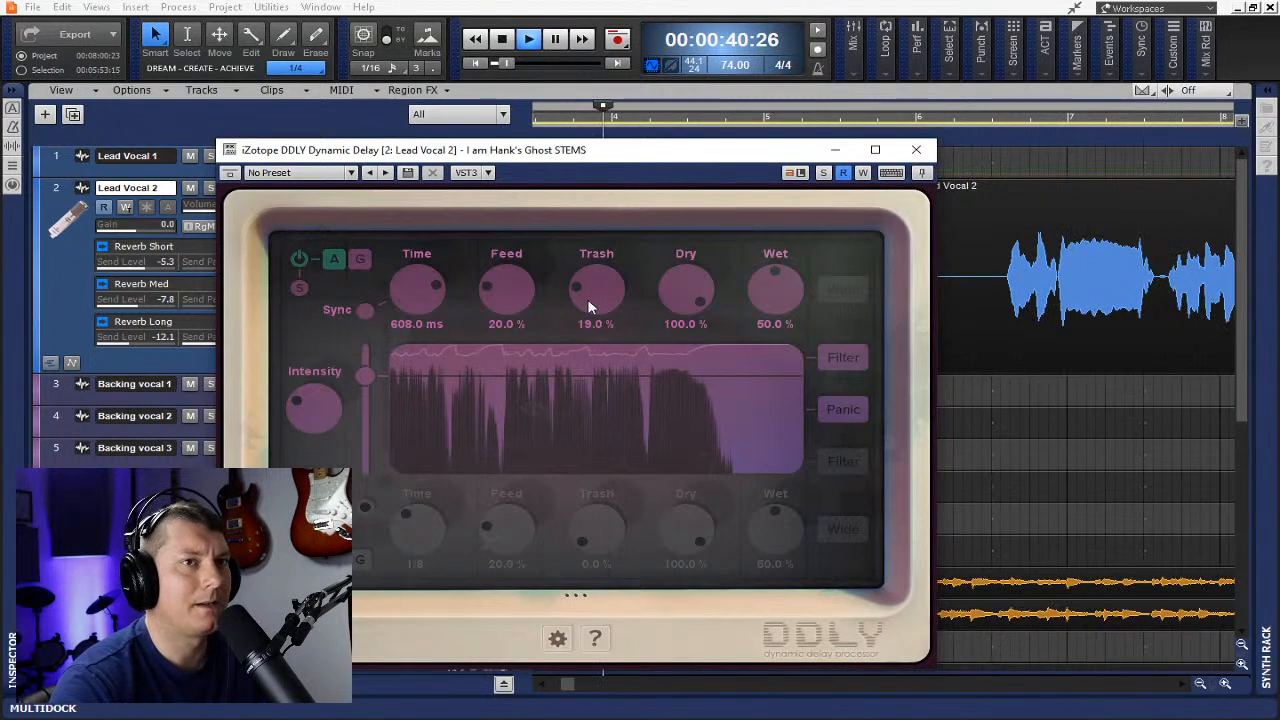
pyautogui.press('space')
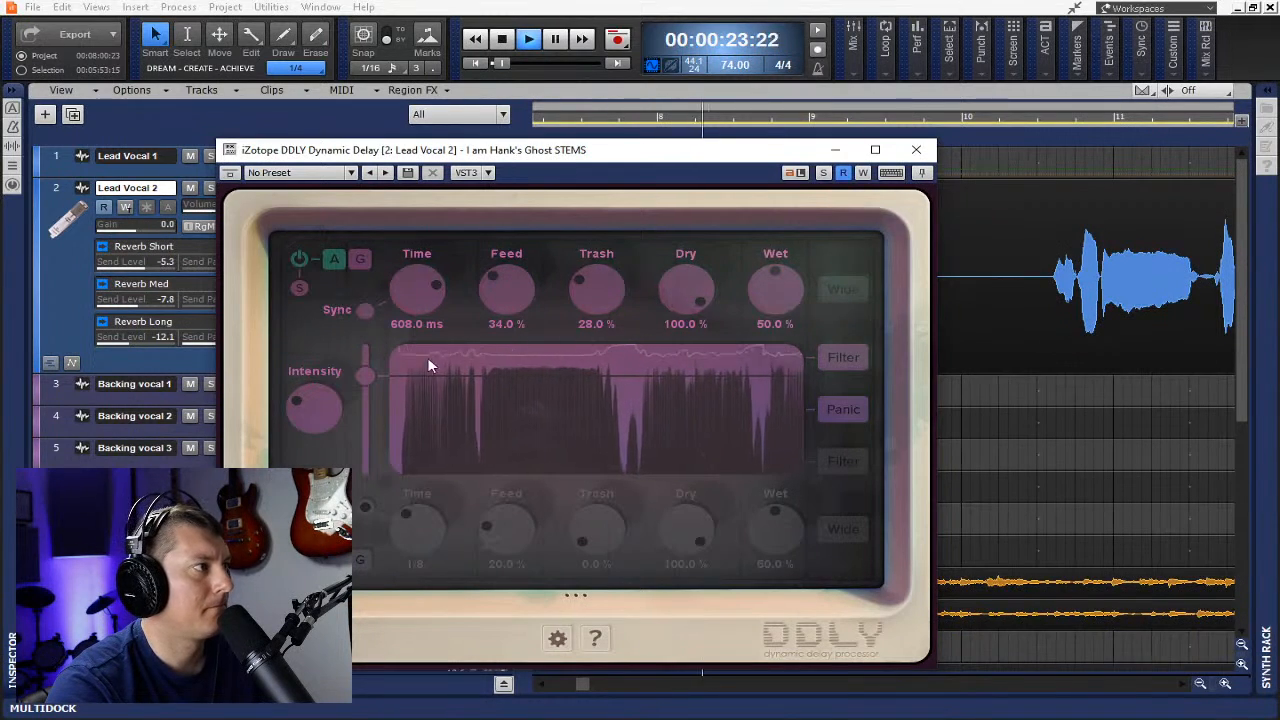
pyautogui.moveTo(372, 373); pyautogui.dragTo(372, 369)
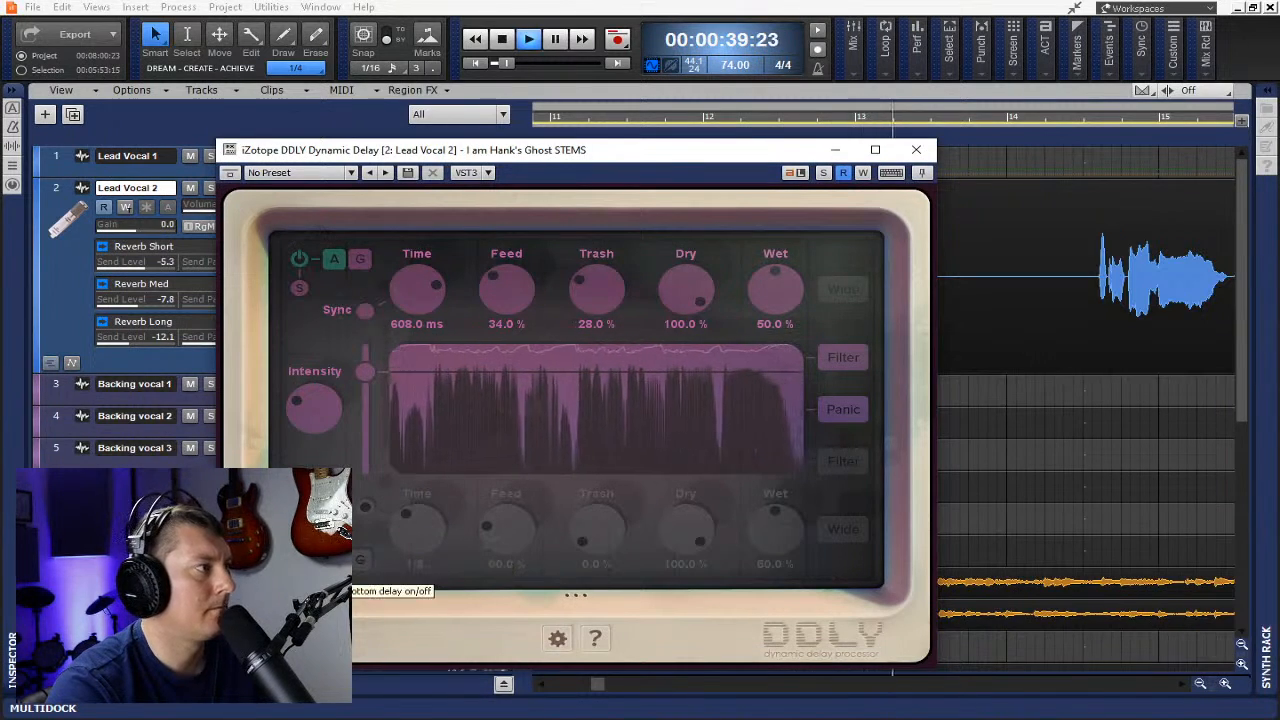
# - Turn on the lower delay, stop playback, turn off its tempo sync, and set its Time to about 144.3 ms
pyautogui.click(365, 507)
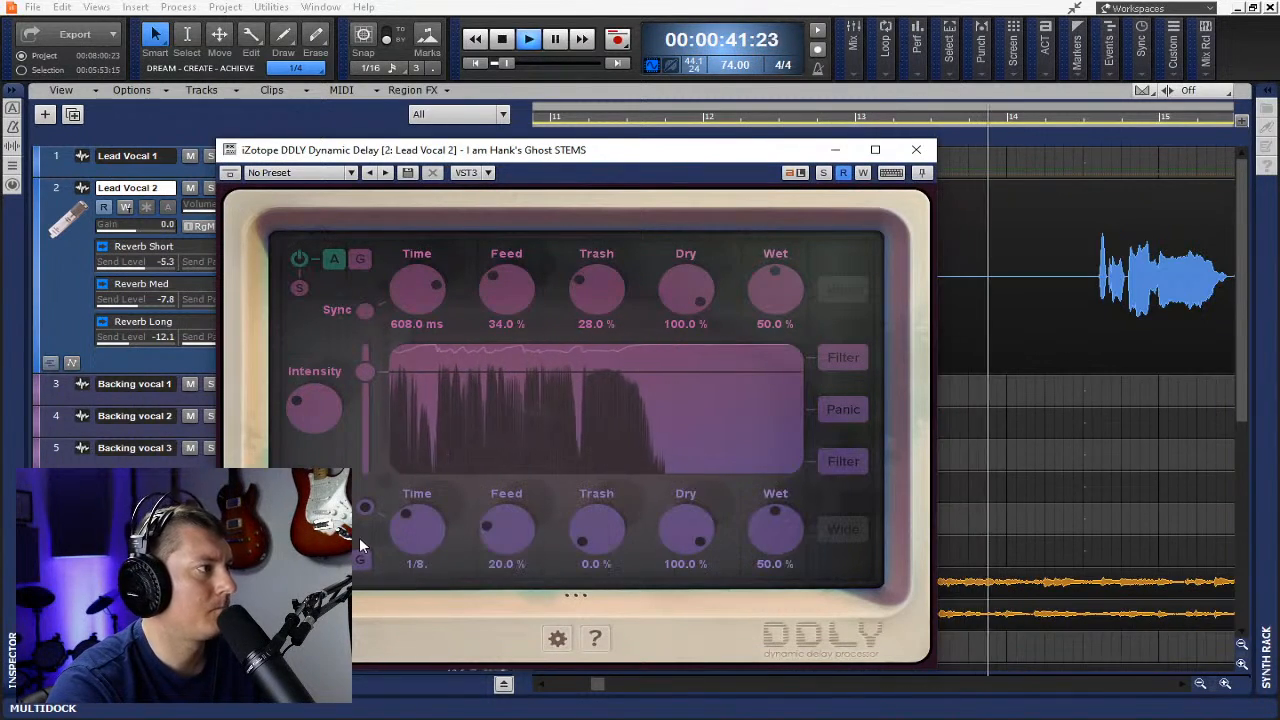
pyautogui.press('space')
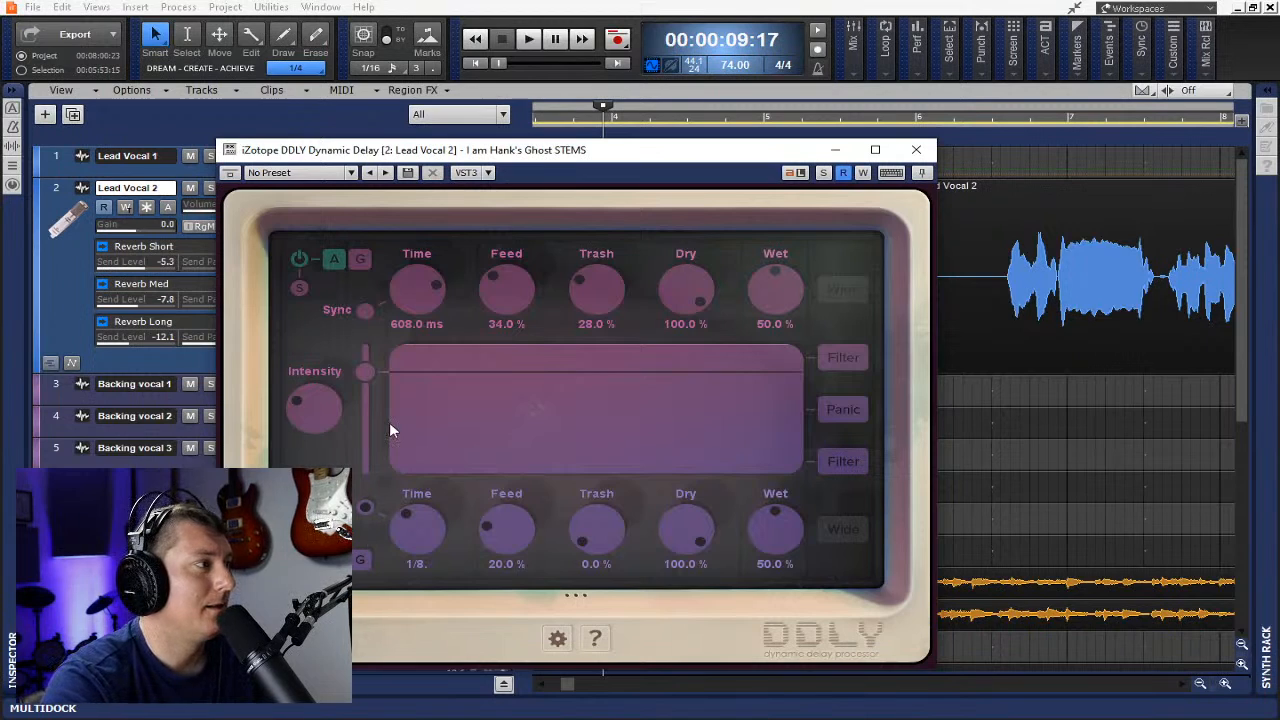
pyautogui.moveTo(447, 418)
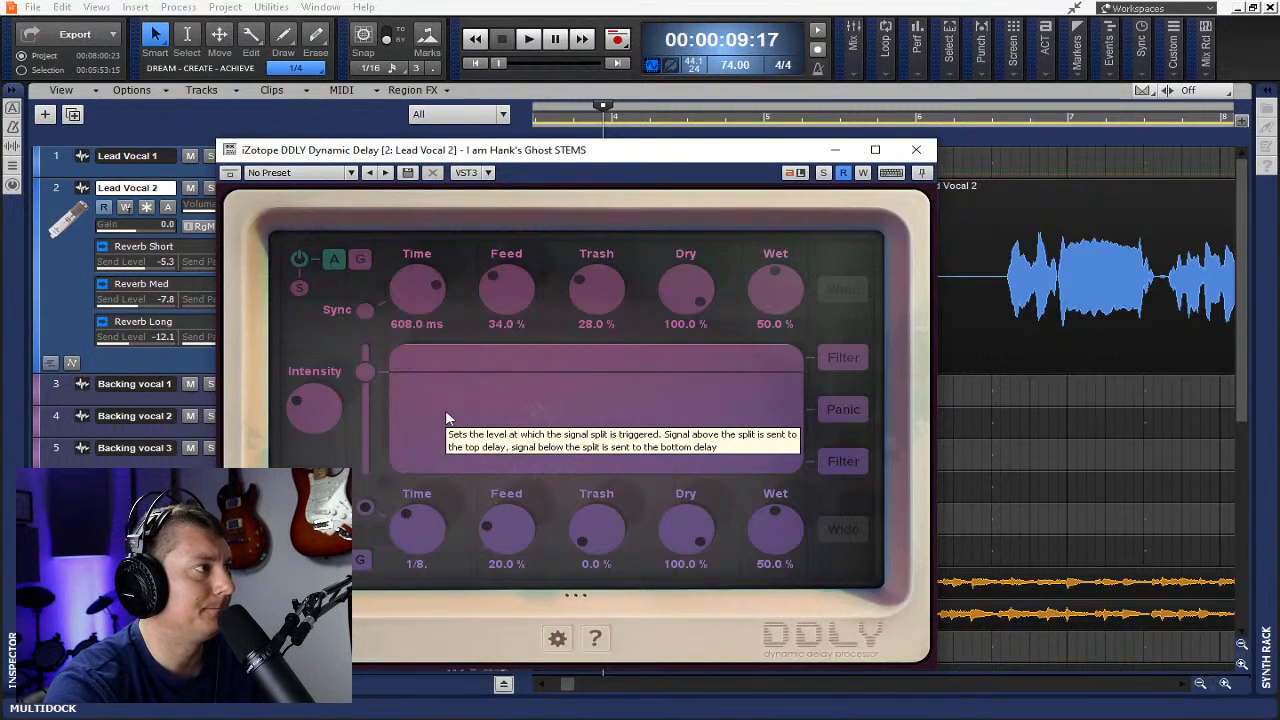
pyautogui.click(366, 509)
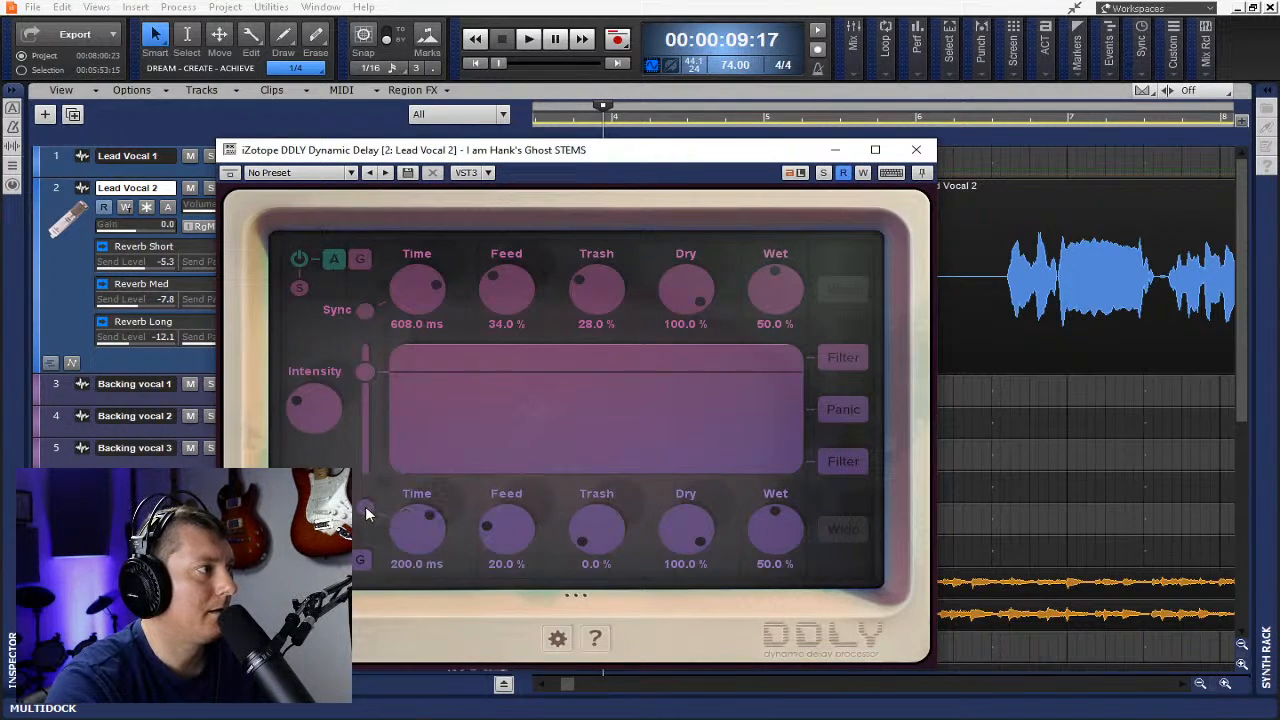
pyautogui.scroll(-6, 409, 525)
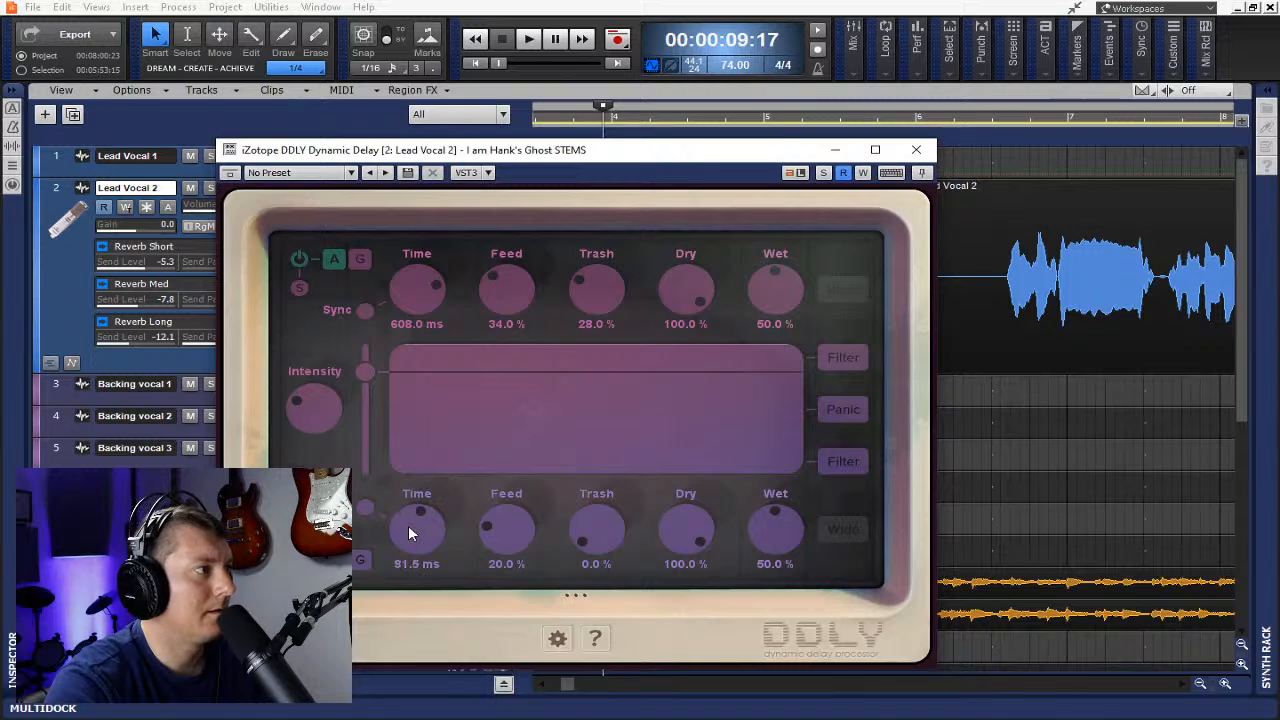
pyautogui.click(366, 509)
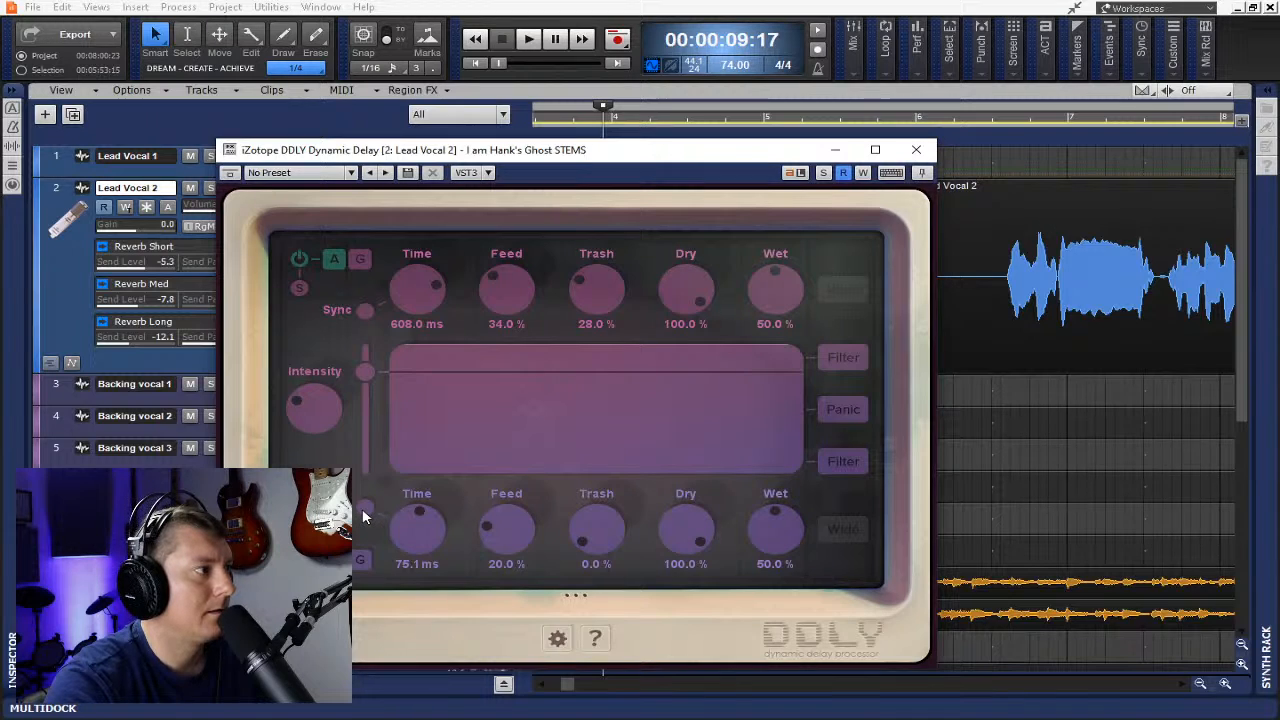
pyautogui.keyDown('alt'); pyautogui.click(390, 519); pyautogui.keyUp('alt')
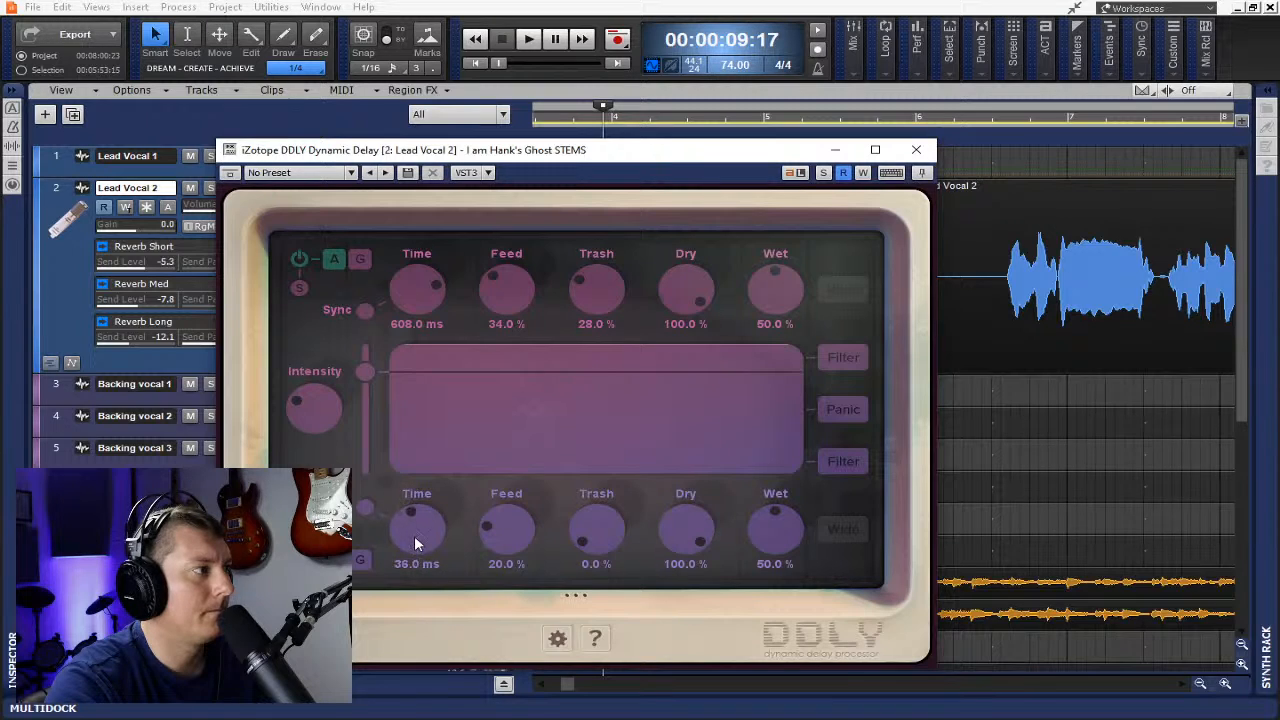
pyautogui.moveTo(415, 538); pyautogui.dragTo(413, 531)
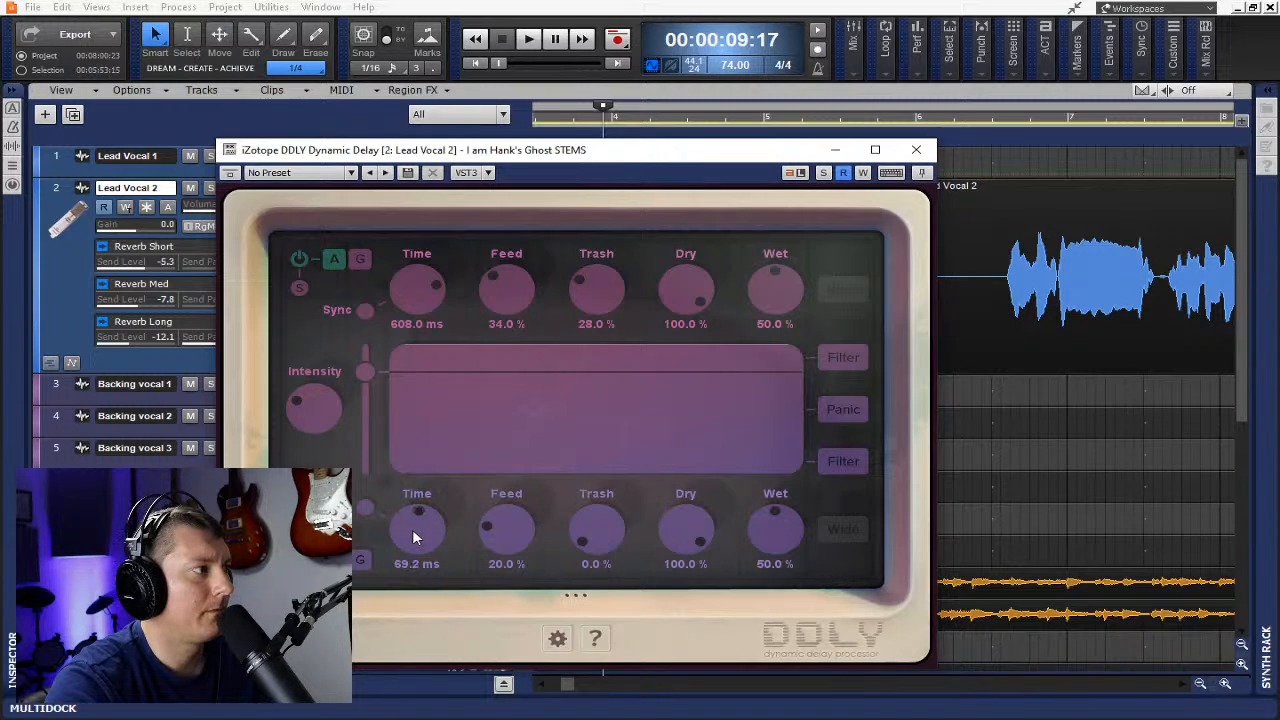
pyautogui.moveTo(415, 537); pyautogui.dragTo(409, 522)
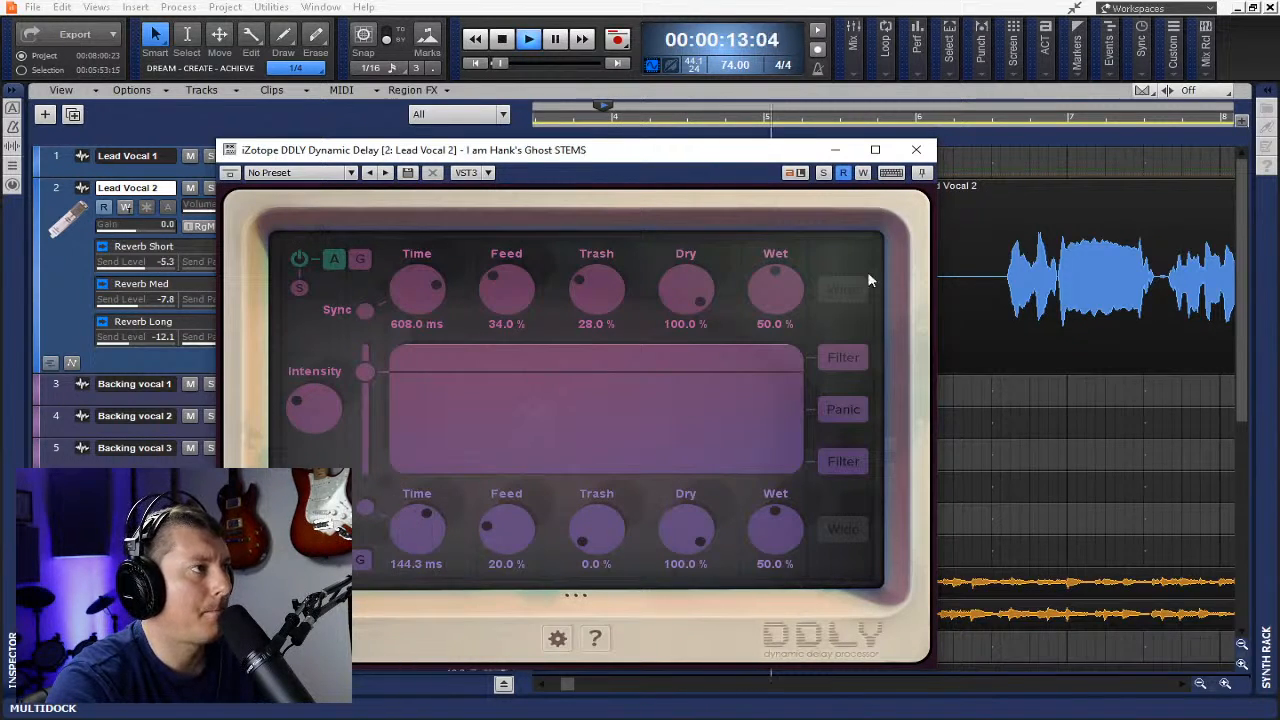
# - During playback, set the lower delay's Trash to 25% and Feed to 35%, trying Dry at 0% before returning it to 100%
pyautogui.click(977, 125)
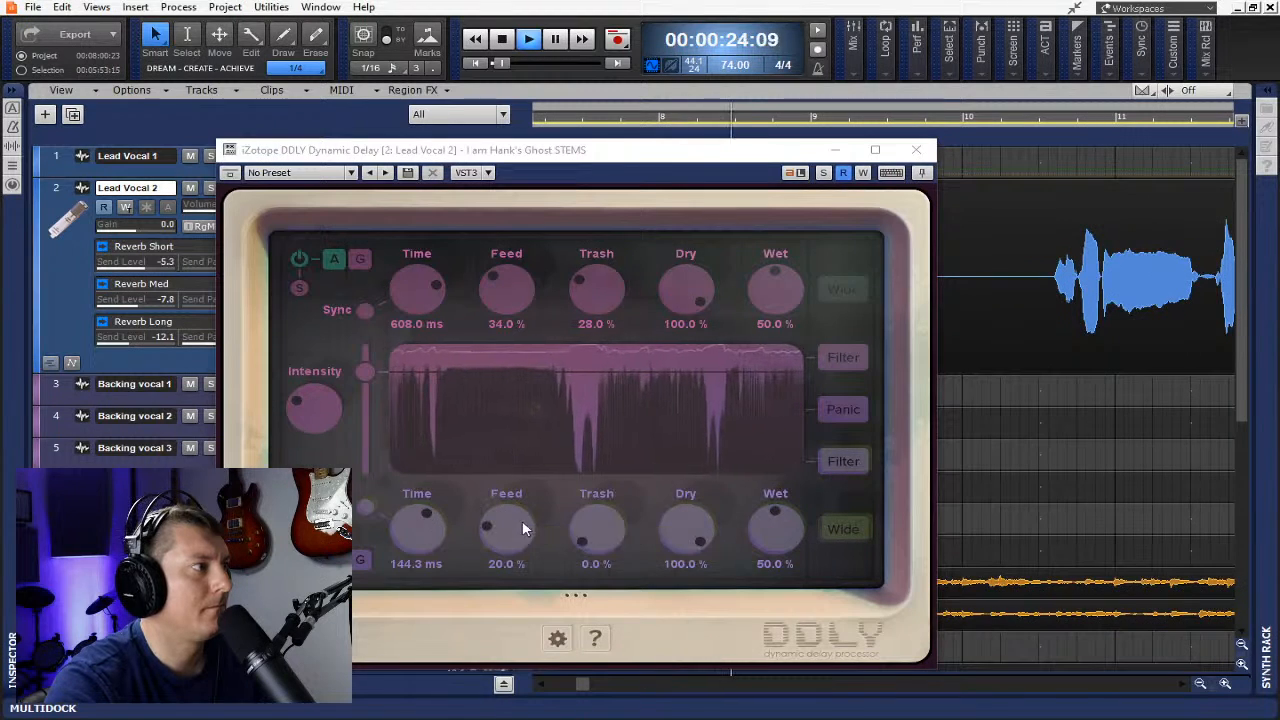
pyautogui.moveTo(571, 528); pyautogui.dragTo(586, 514)
pyautogui.moveTo(689, 519); pyautogui.dragTo(684, 610)
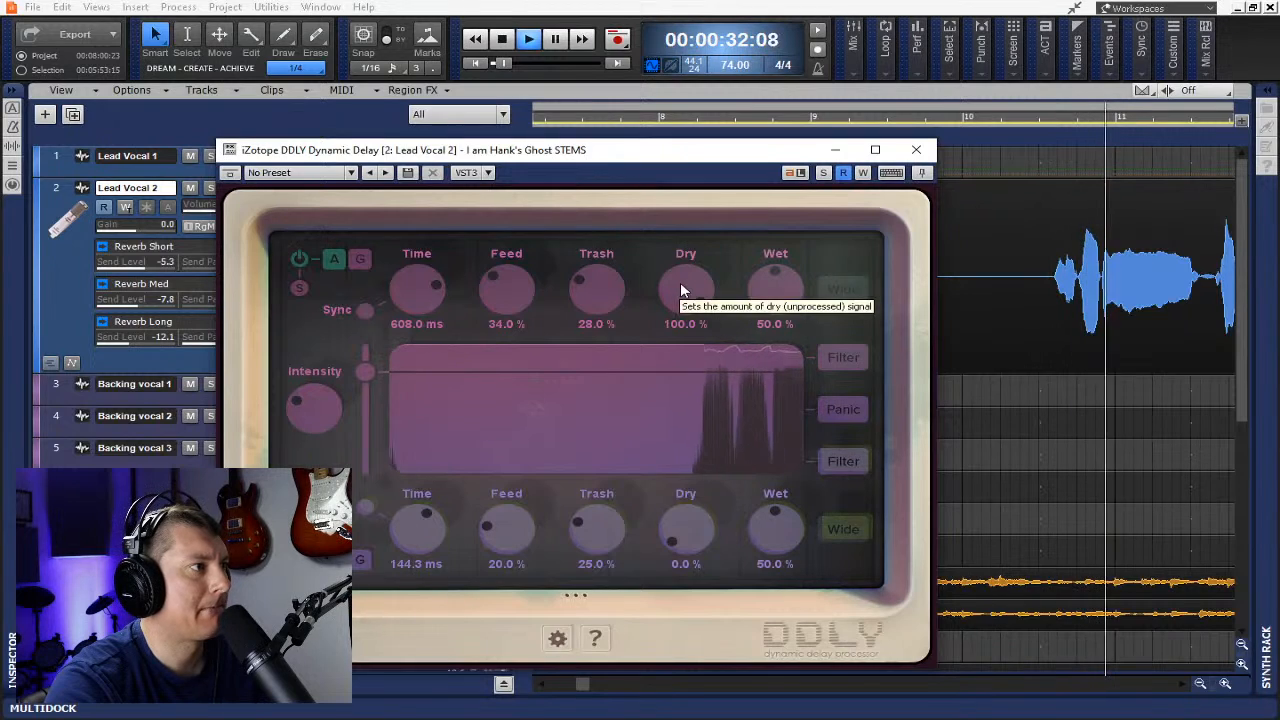
pyautogui.moveTo(685, 521); pyautogui.dragTo(634, 408)
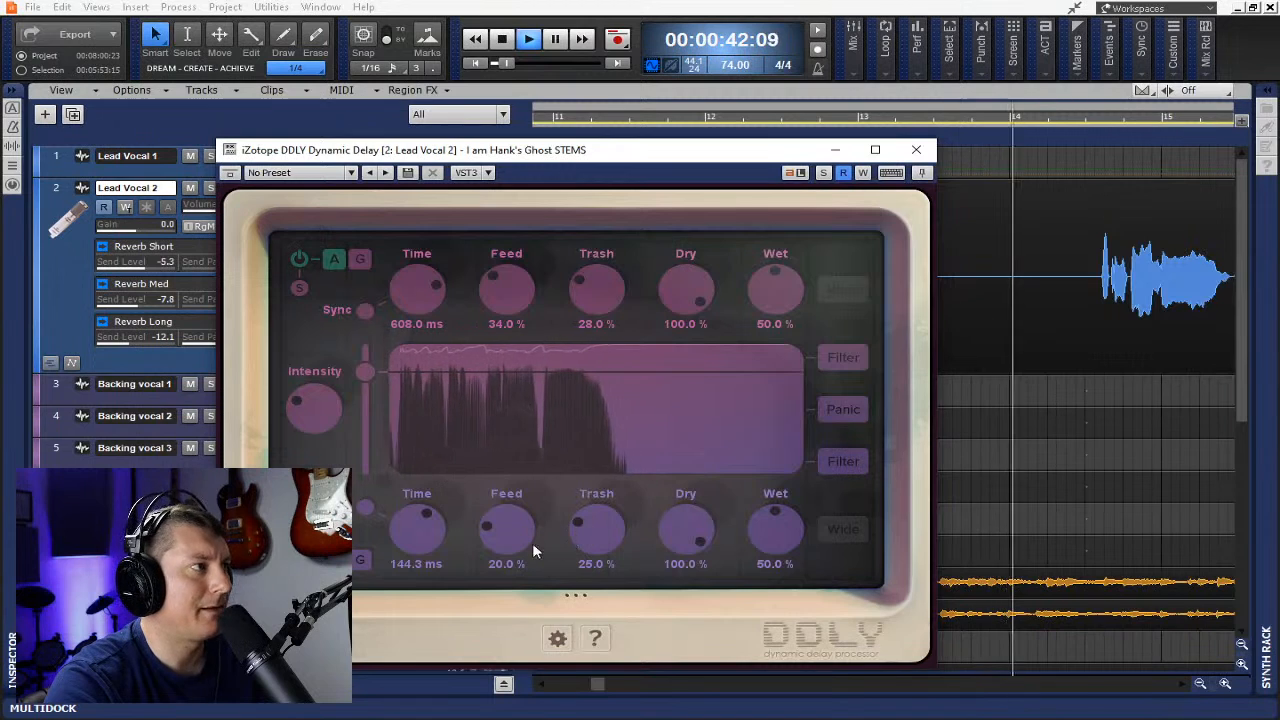
pyautogui.moveTo(502, 531); pyautogui.dragTo(499, 522)
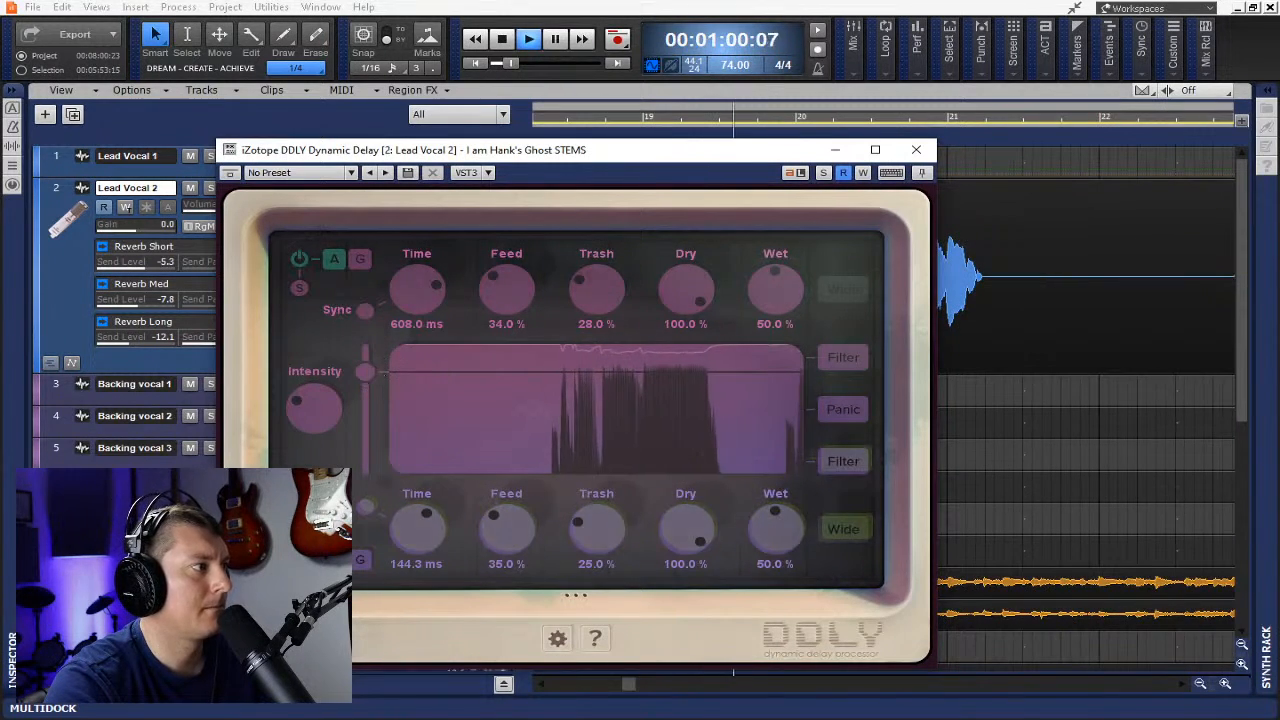
# - Try the lower delay's grain mode with Size 146.9 ms and Pitch at -5 and -1 semitones, and switch back to A mode
pyautogui.click(359, 561)
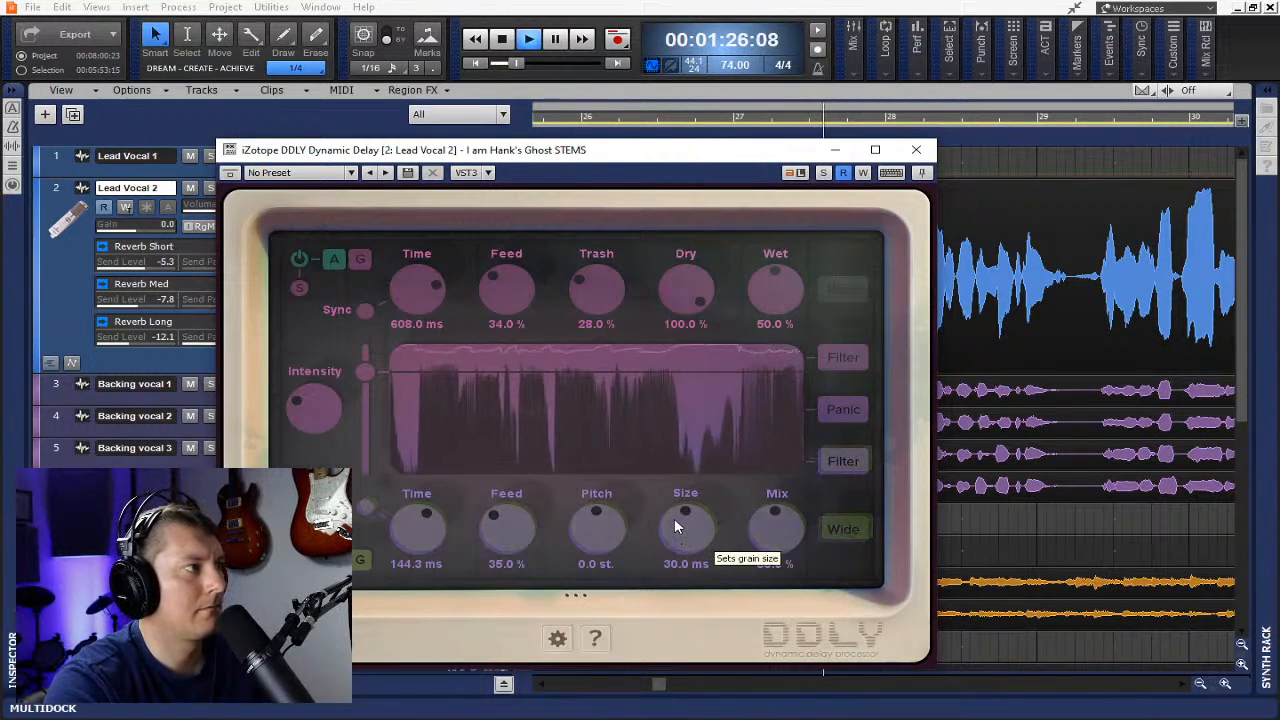
pyautogui.moveTo(674, 518)
pyautogui.mouseDown()
pyautogui.moveTo(669, 496)
pyautogui.moveTo(684, 530)
pyautogui.moveTo(685, 519)
pyautogui.mouseUp()
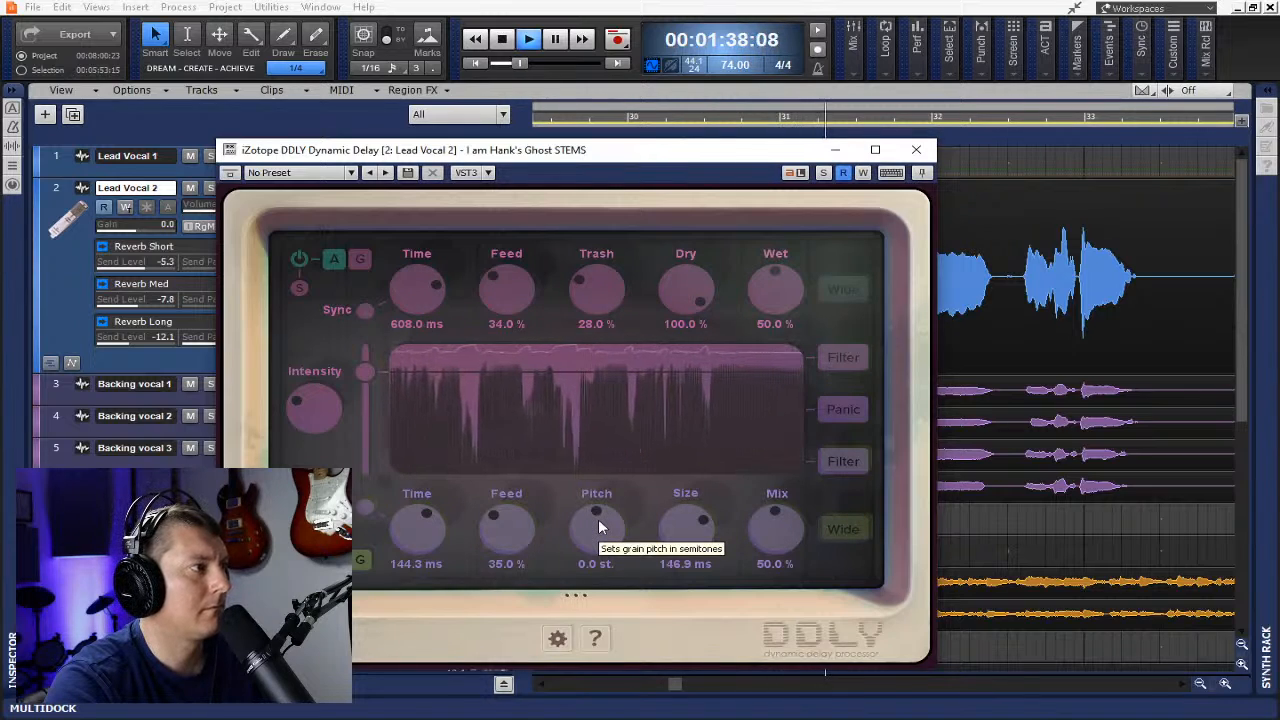
pyautogui.moveTo(598, 521); pyautogui.dragTo(602, 535)
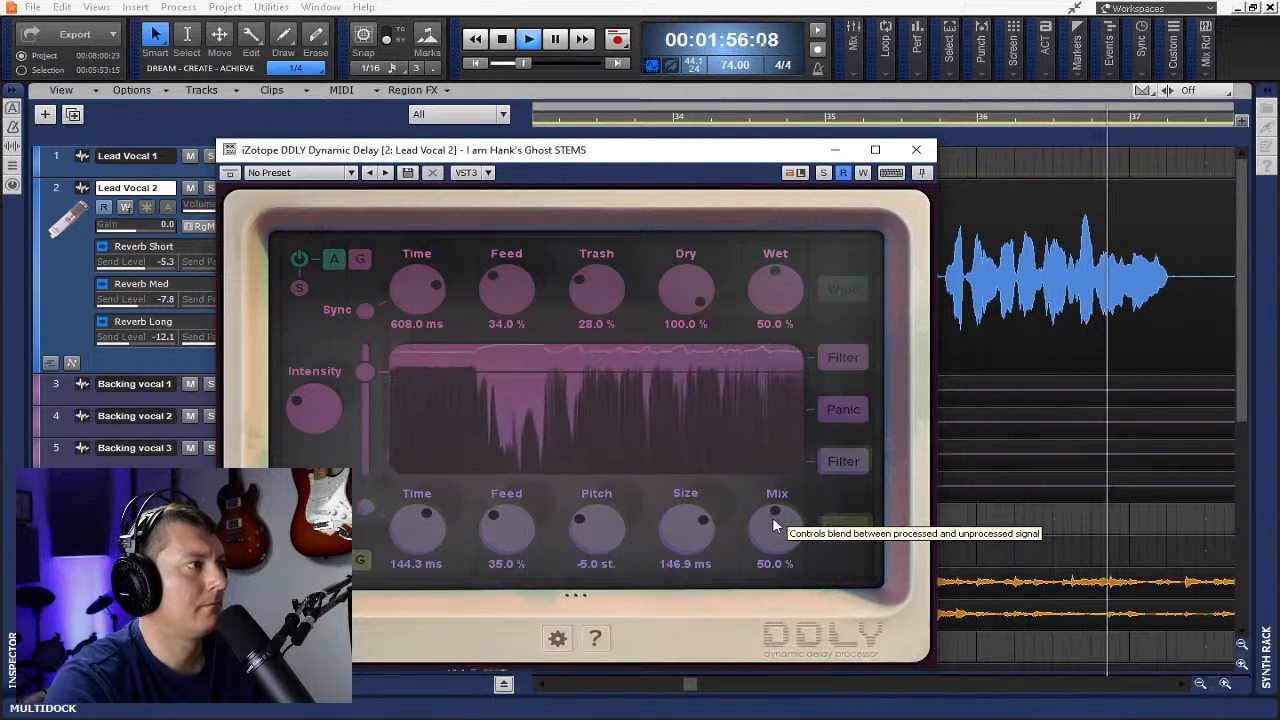
pyautogui.moveTo(597, 525); pyautogui.dragTo(596, 515)
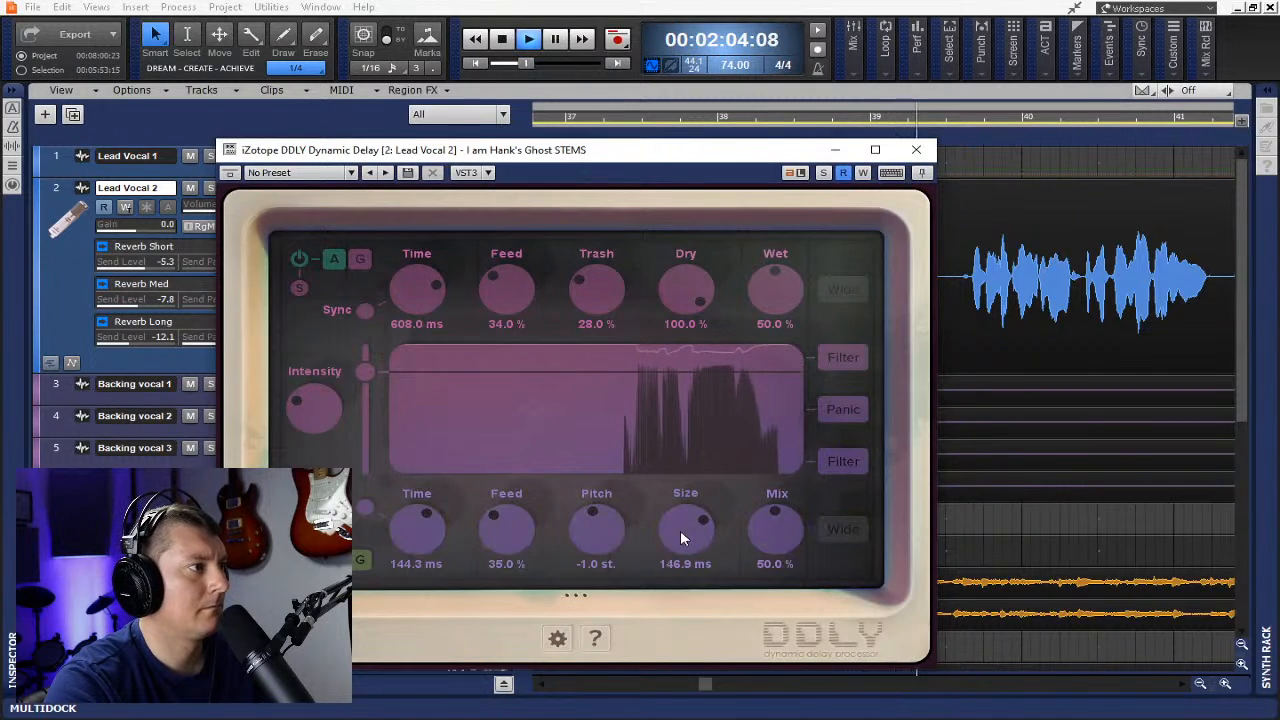
pyautogui.moveTo(604, 529); pyautogui.dragTo(607, 540)
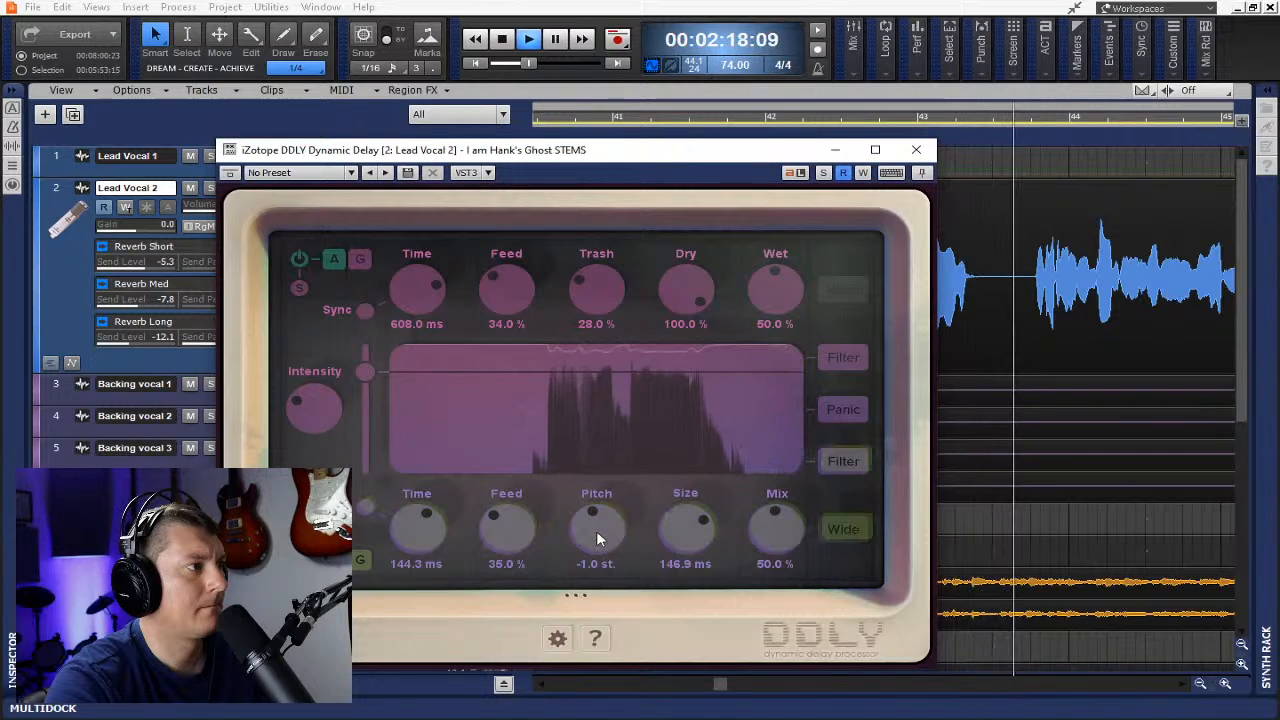
pyautogui.click(334, 559)
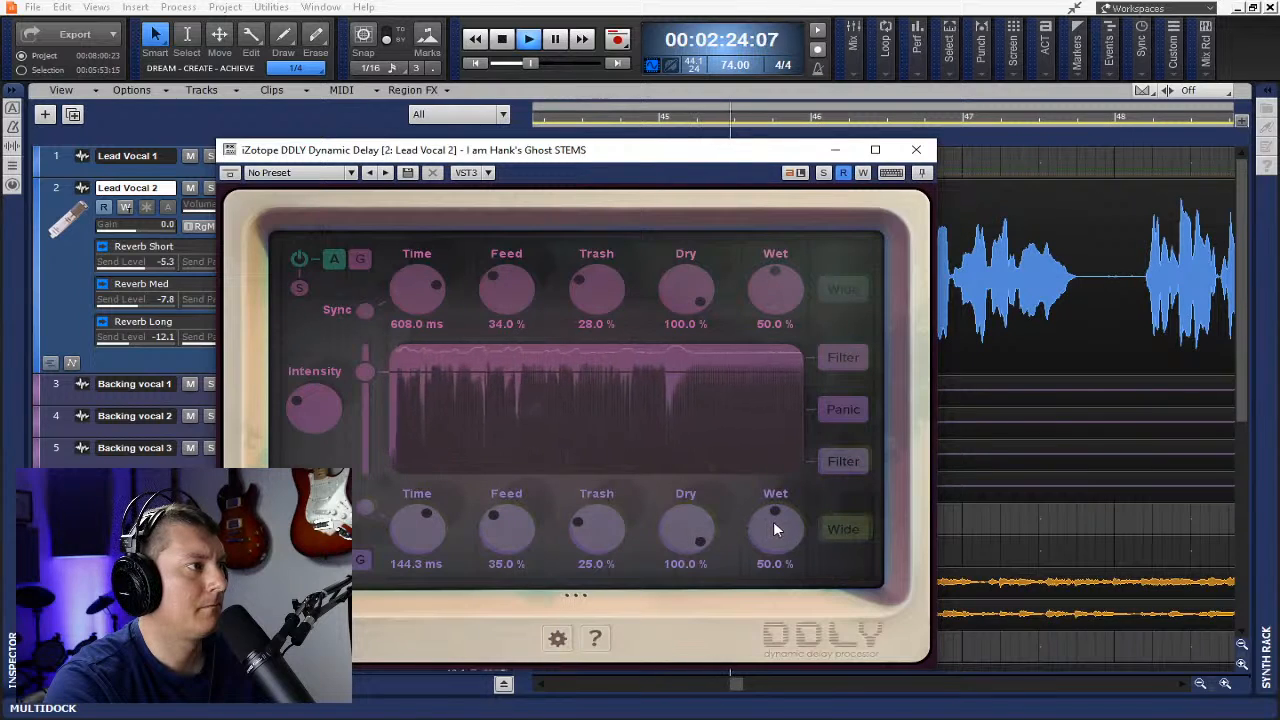
# - During playback, set the lower delay's Wet to 58% and Dry to 68%, and toggle its Wide option to compare
pyautogui.moveTo(773, 521); pyautogui.dragTo(770, 533)
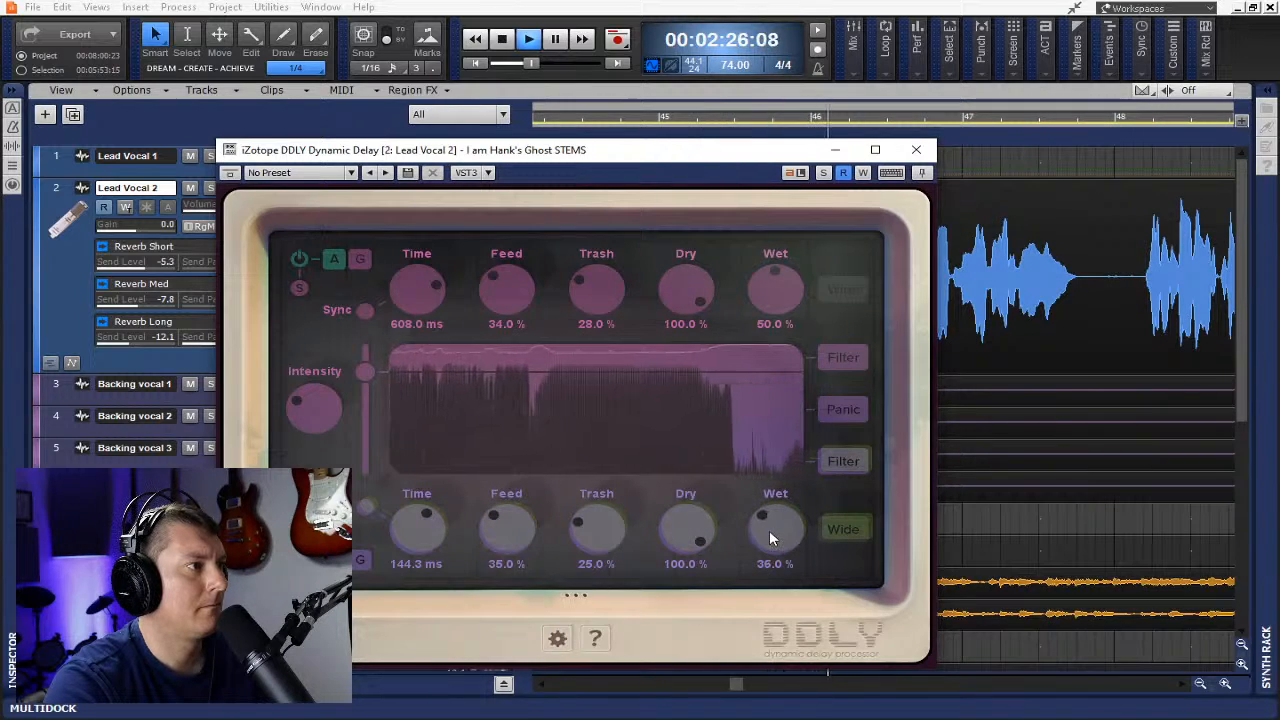
pyautogui.moveTo(766, 527)
pyautogui.mouseDown()
pyautogui.moveTo(759, 484)
pyautogui.moveTo(772, 549)
pyautogui.moveTo(766, 523)
pyautogui.mouseUp()
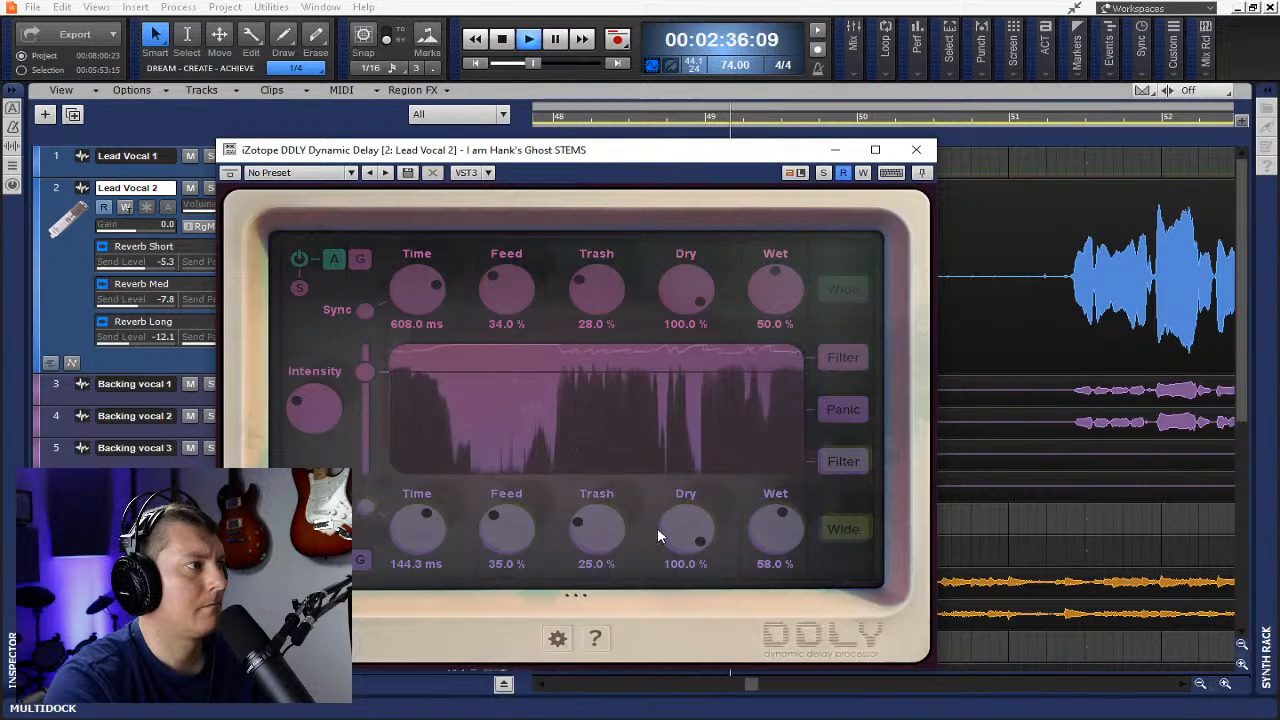
pyautogui.moveTo(657, 527); pyautogui.dragTo(676, 558)
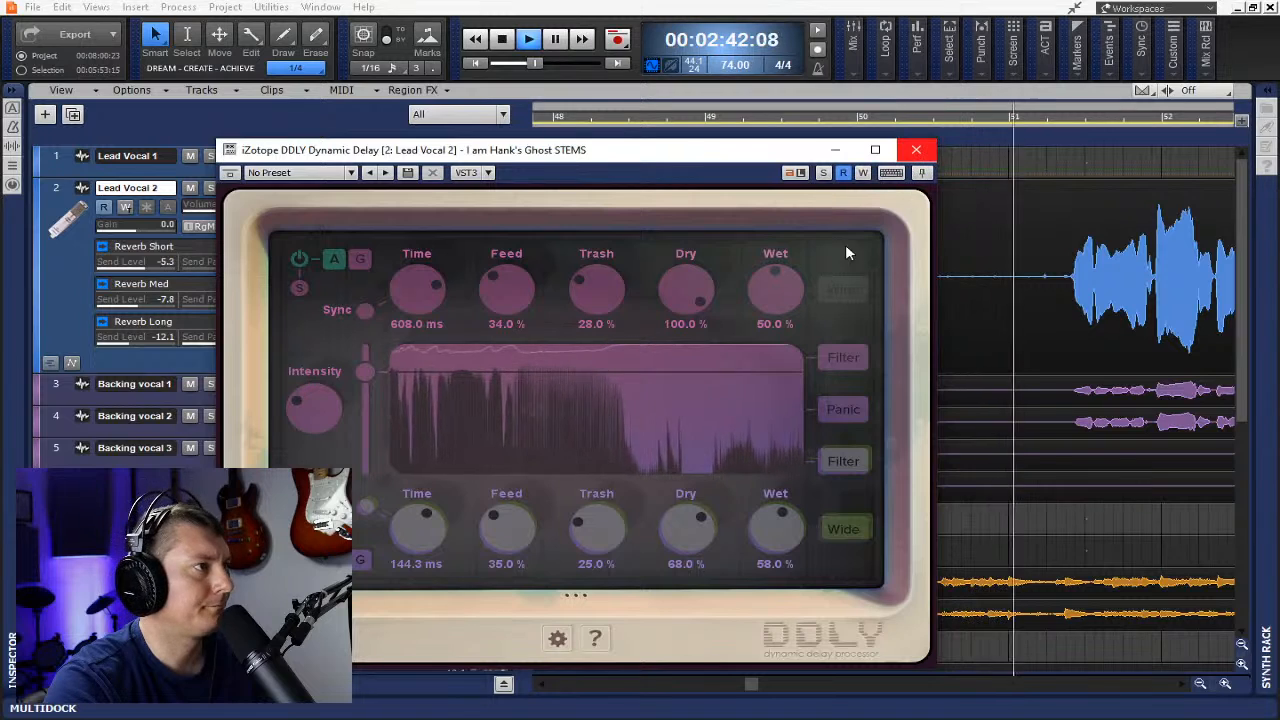
pyautogui.click(850, 532)
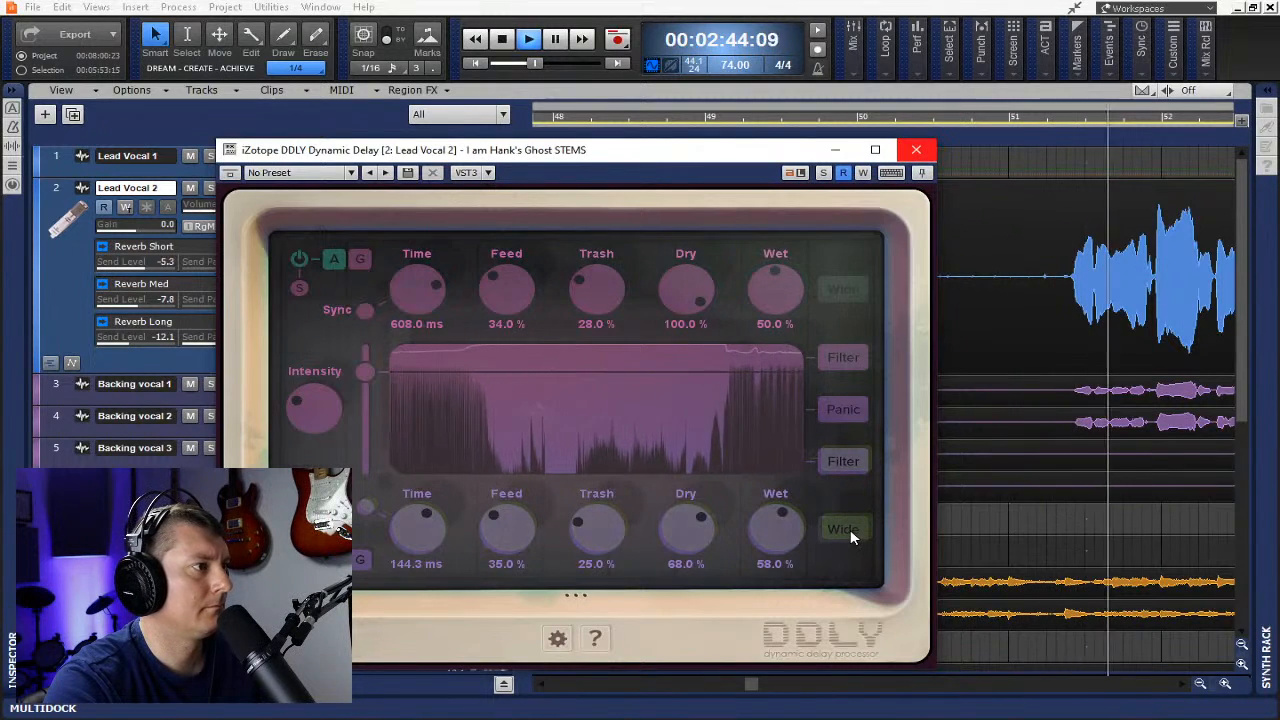
pyautogui.click(843, 530)
# - Show the lower delay's filter and narrow it from both ends, placing the low cut at about 922 Hz
pyautogui.click(849, 460)
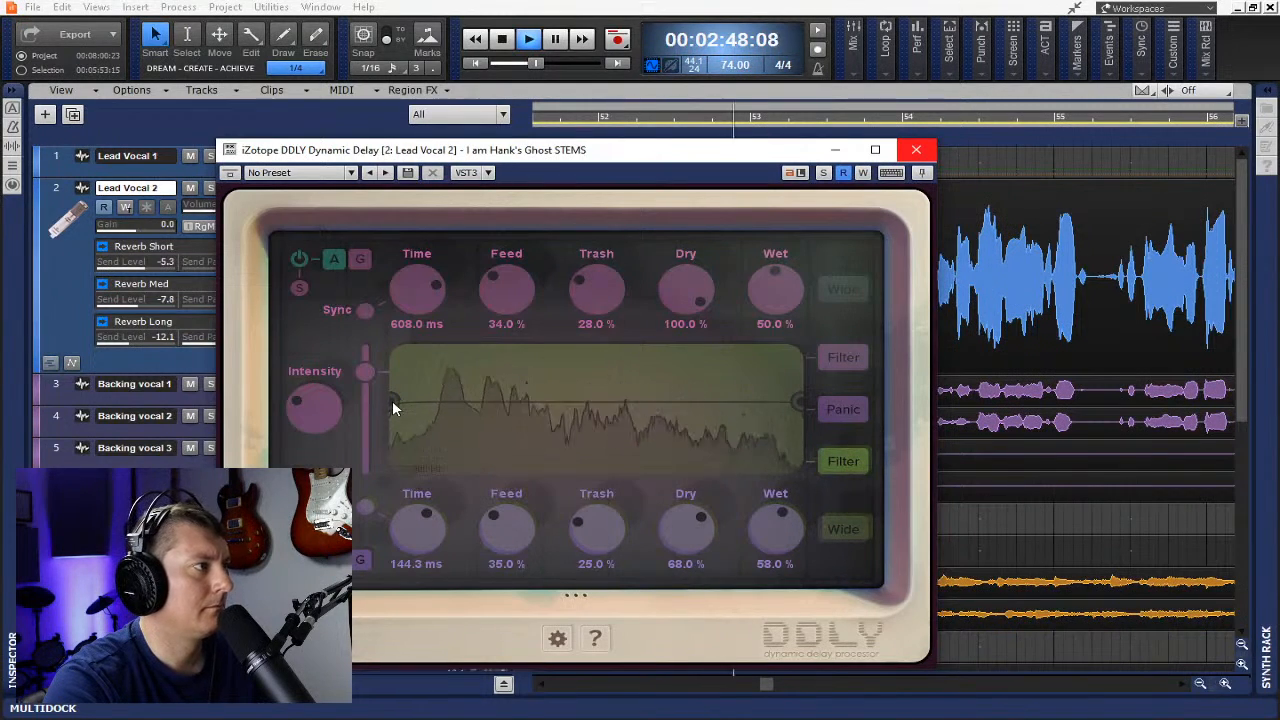
pyautogui.moveTo(393, 407); pyautogui.dragTo(459, 404)
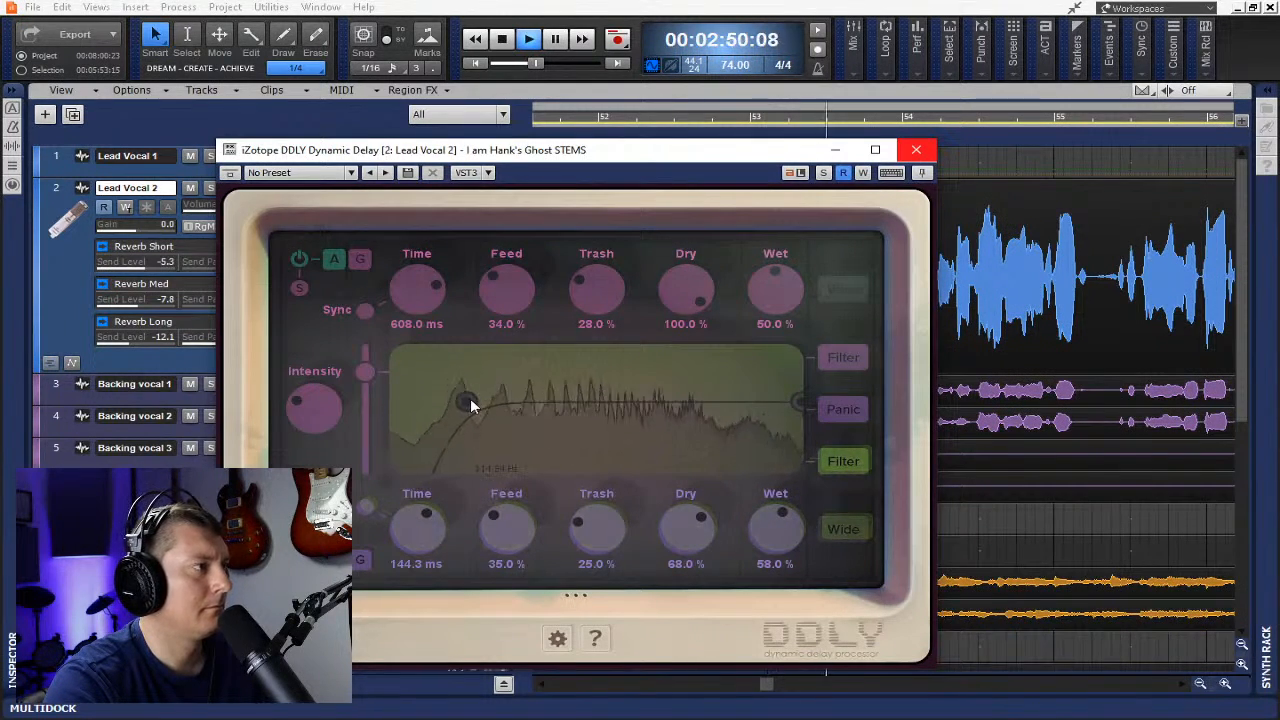
pyautogui.moveTo(797, 404); pyautogui.dragTo(747, 403)
pyautogui.moveTo(481, 402); pyautogui.dragTo(581, 400)
pyautogui.moveTo(753, 404); pyautogui.dragTo(719, 402)
pyautogui.moveTo(591, 404); pyautogui.dragTo(561, 402)
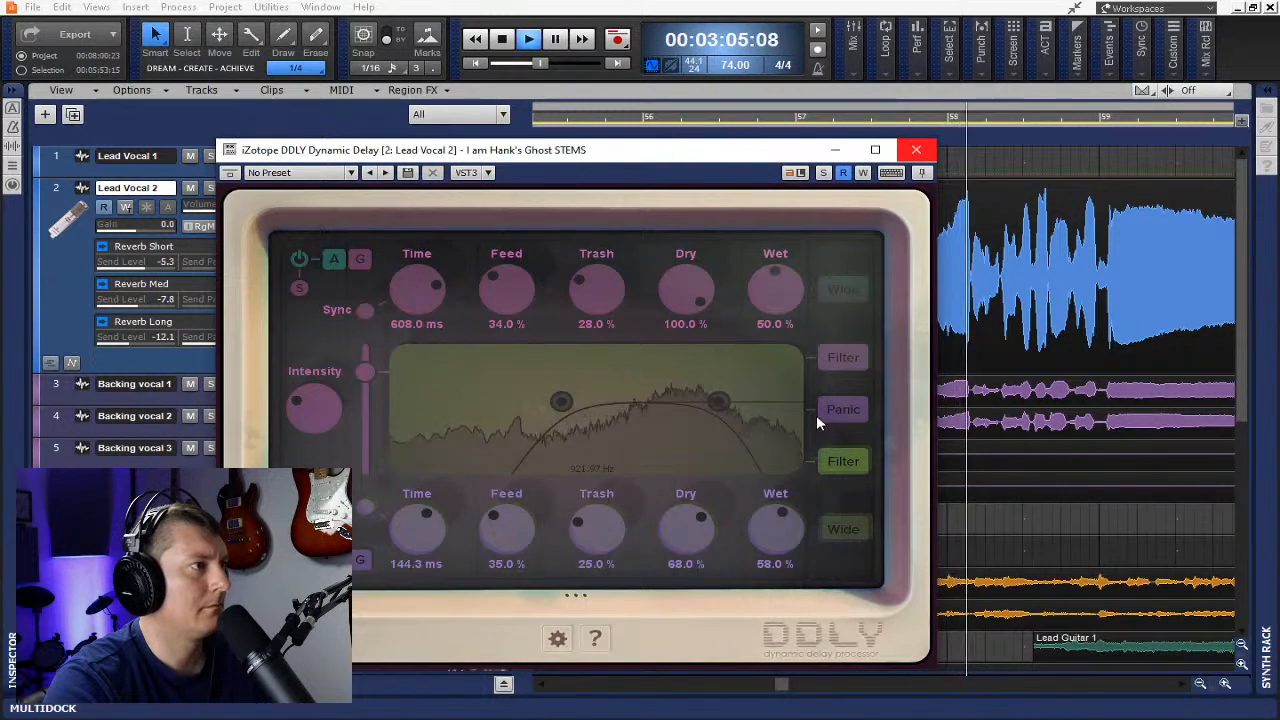
# - Narrow the upper delay's filter from both ends with the high cut at about 7841 Hz, then stop playback and save the project
pyautogui.click(845, 360)
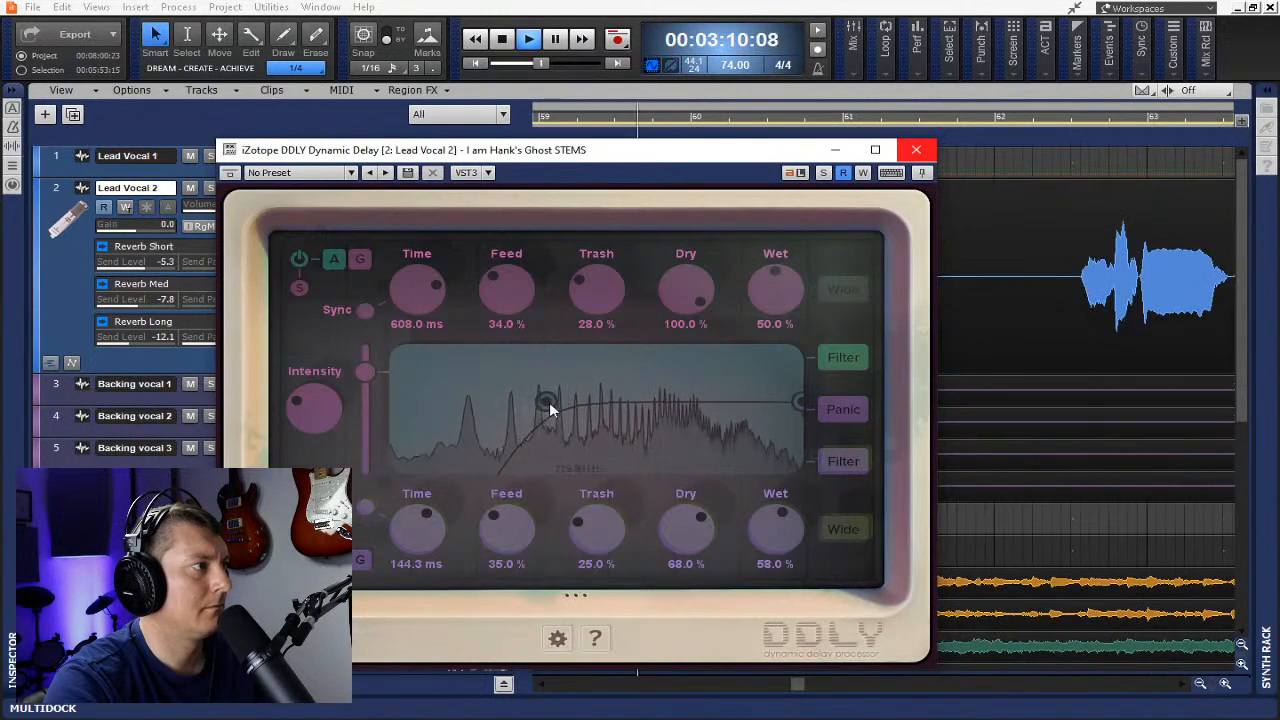
pyautogui.moveTo(788, 405); pyautogui.dragTo(719, 402)
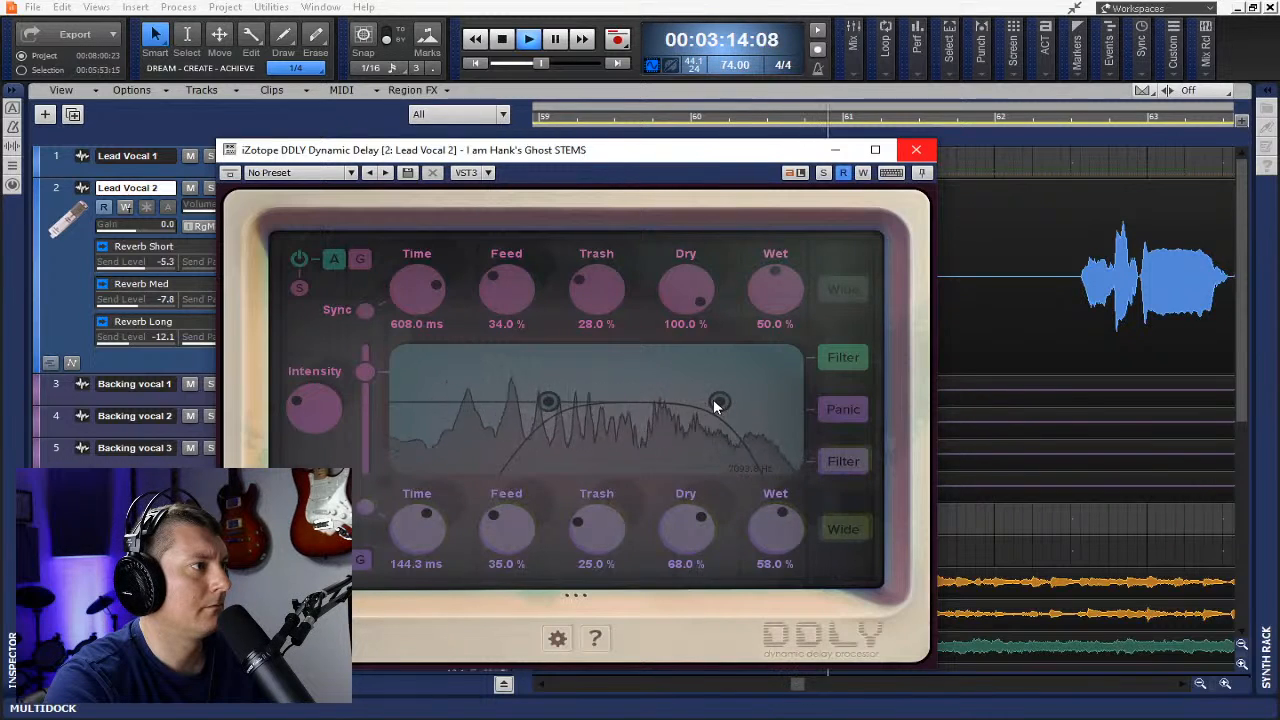
pyautogui.moveTo(548, 403); pyautogui.dragTo(560, 403)
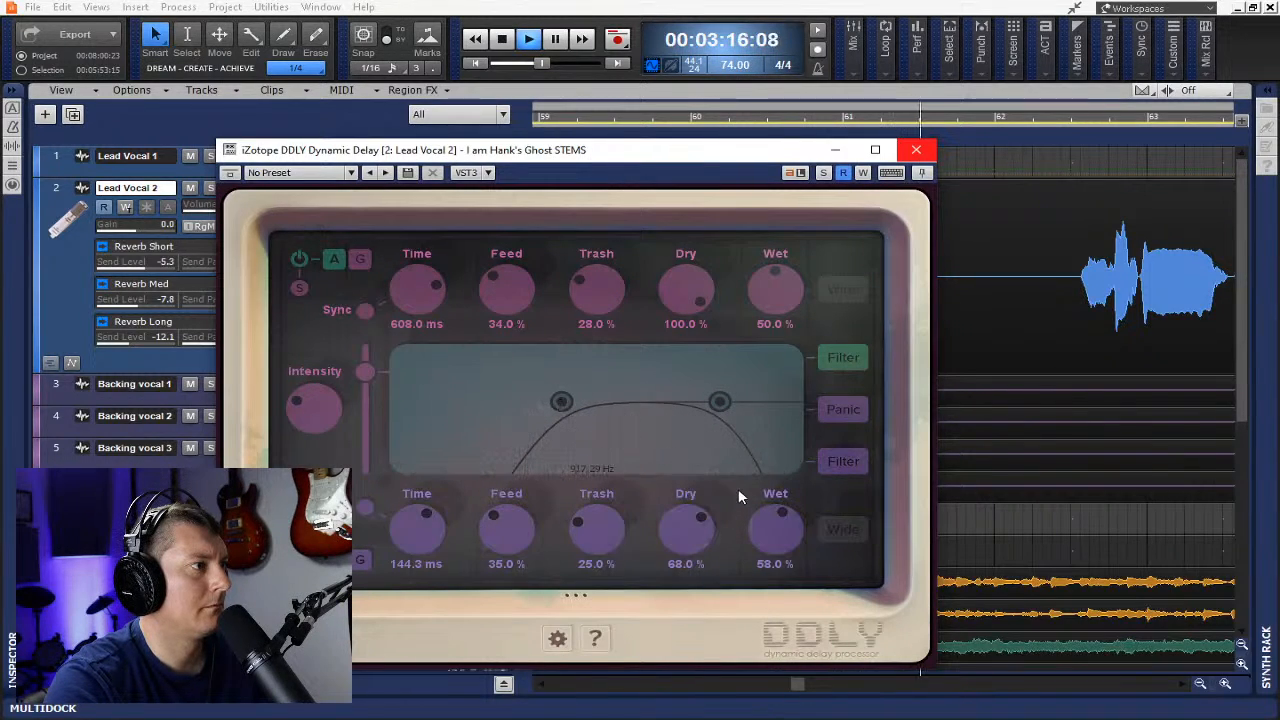
pyautogui.press('space')
pyautogui.hotkey('ctrl', 's')
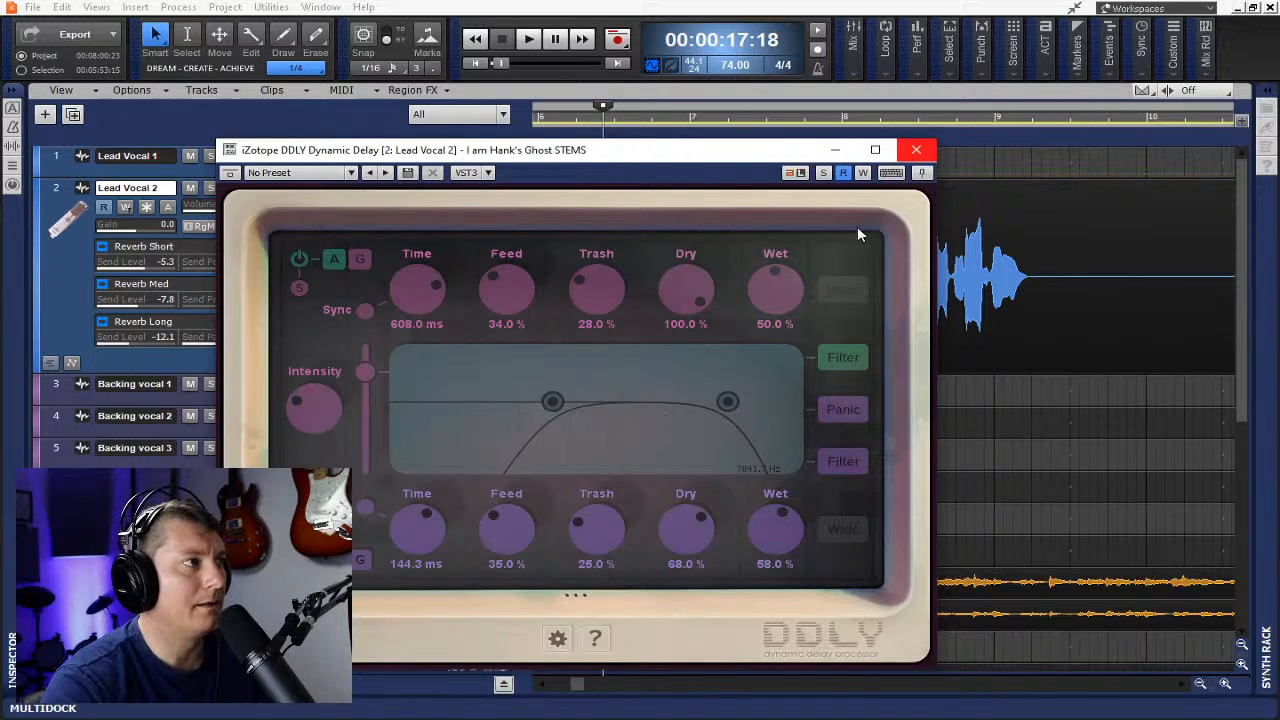
# - Close the delay's window, start playback and set Lead Vocal 2's volume to -5.8
pyautogui.click(917, 150)
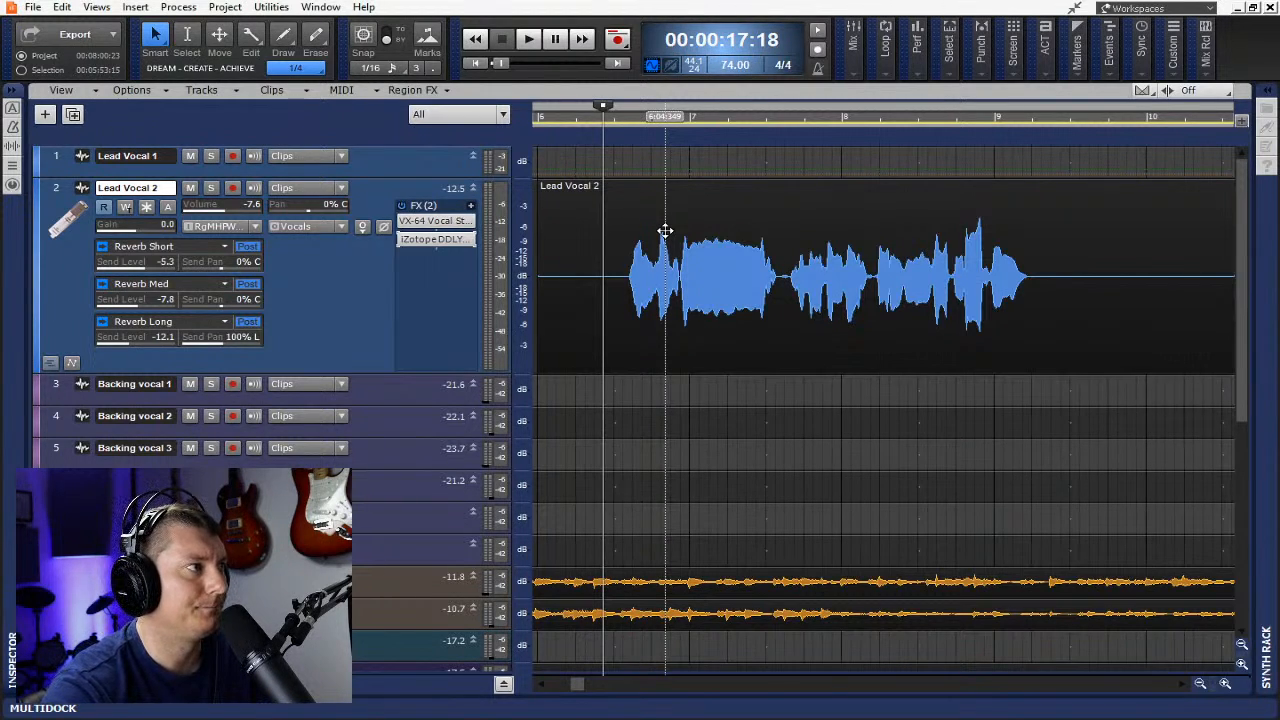
pyautogui.press('space')
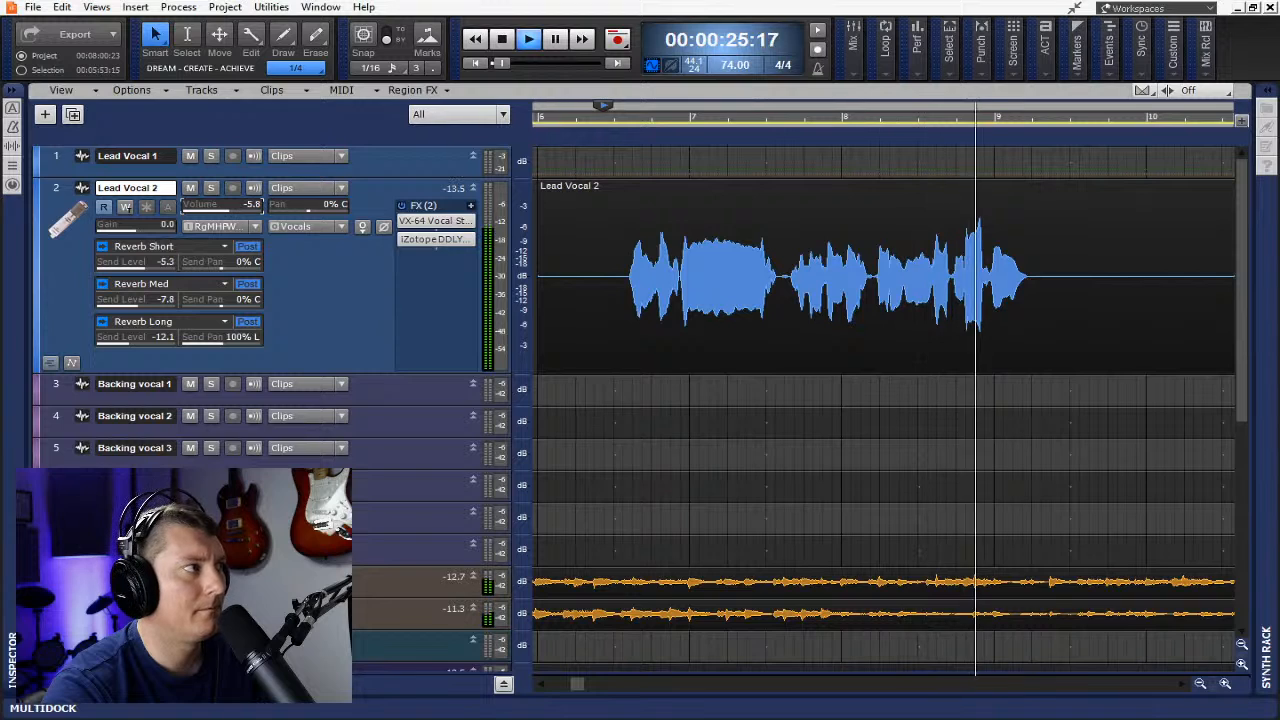
# - Reopen DDLY on Lead Vocal 2 and tighten the upper delay's filter to about 1023 Hz low cut and 4197 Hz high cut
pyautogui.doubleClick(434, 240)
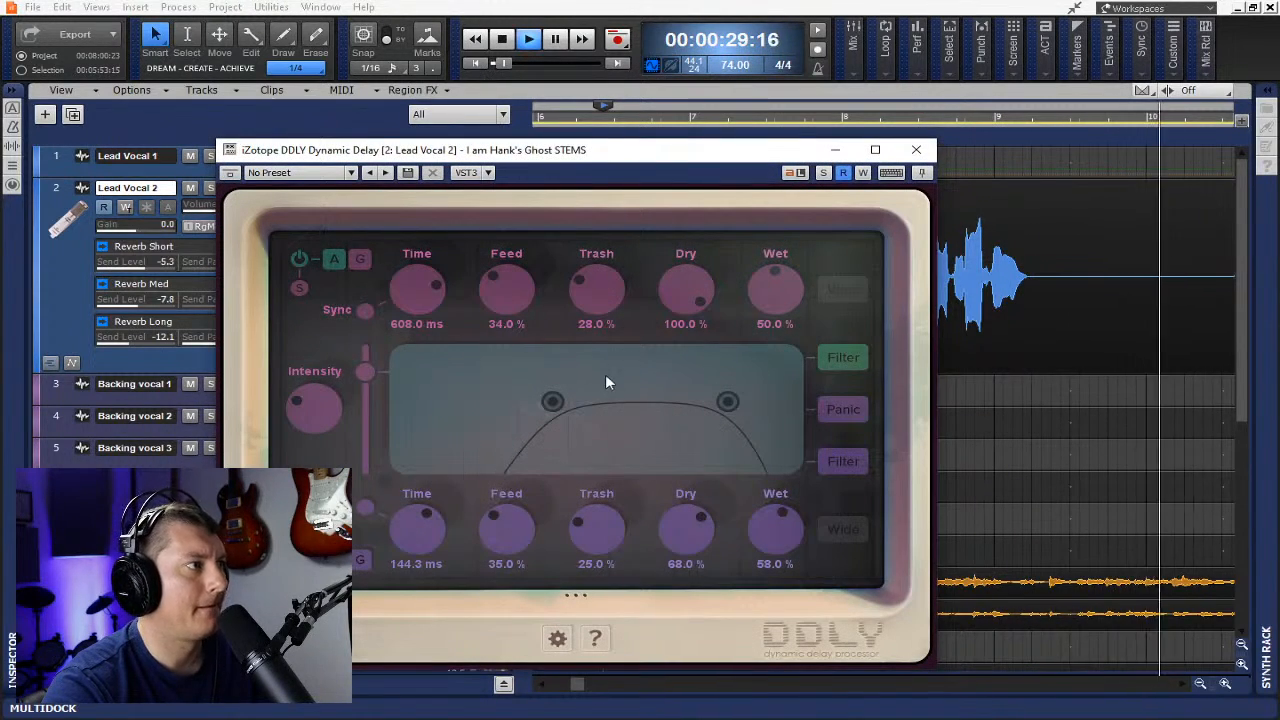
pyautogui.click(840, 358)
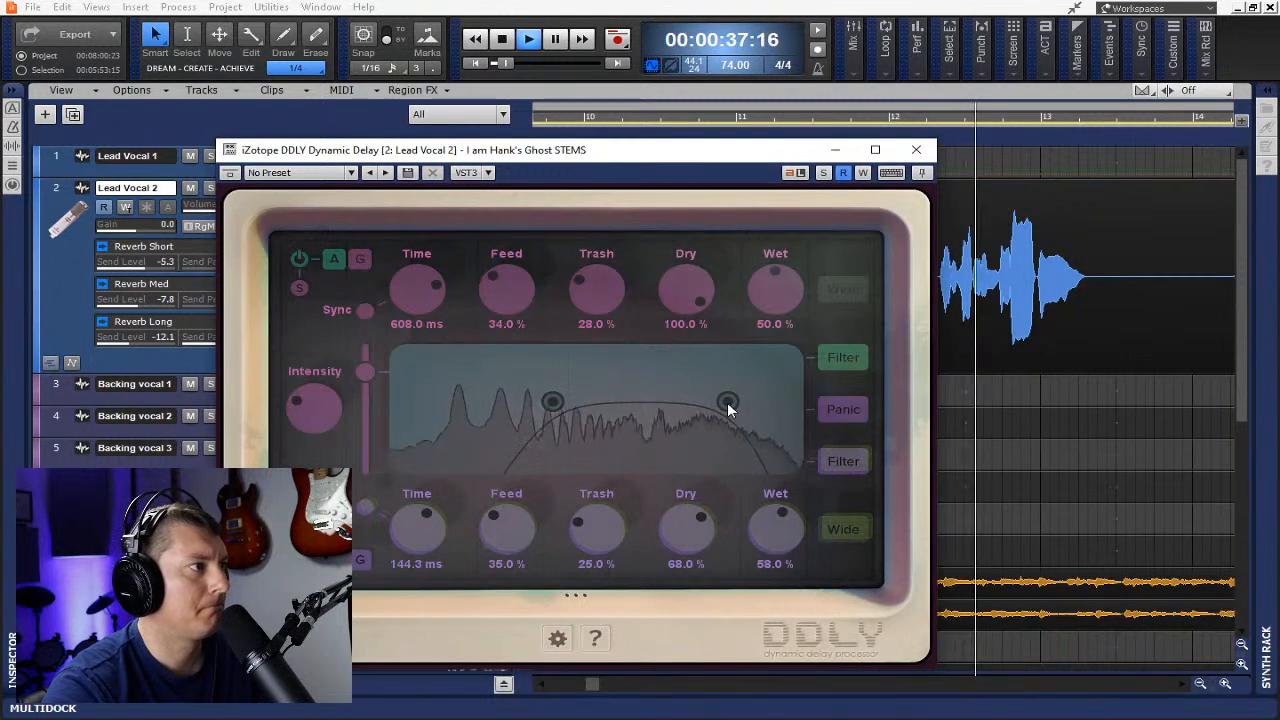
pyautogui.moveTo(728, 404); pyautogui.dragTo(678, 400)
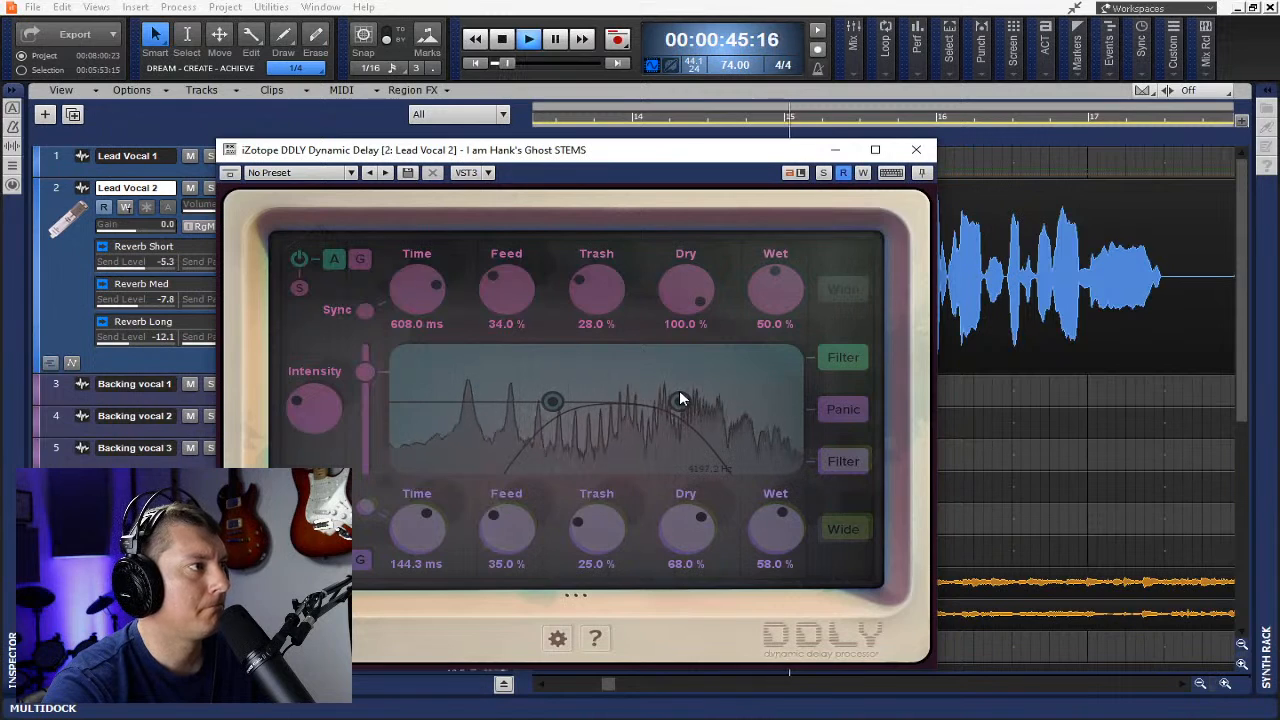
pyautogui.moveTo(553, 403); pyautogui.dragTo(572, 402)
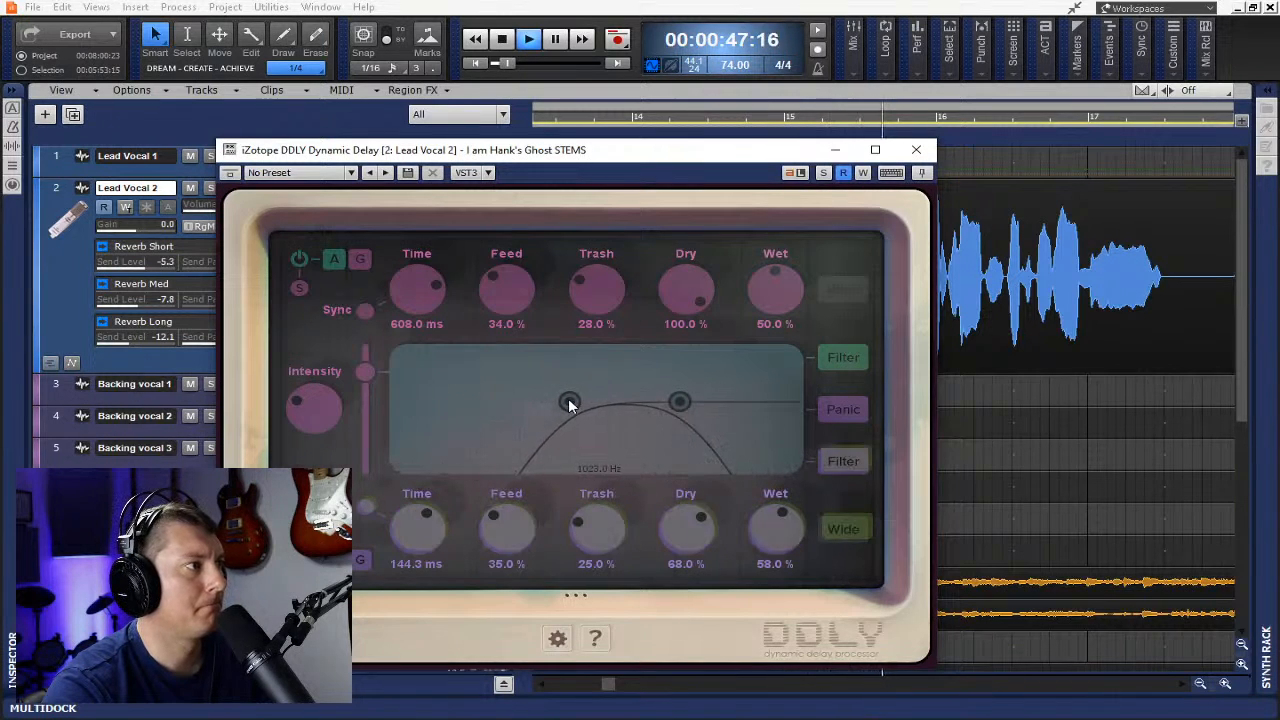
# - Tighten the lower delay's filter, lowering its high cut and setting the low cut to about 1028 Hz
pyautogui.click(835, 460)
pyautogui.moveTo(700, 405); pyautogui.dragTo(668, 404)
pyautogui.moveTo(561, 401); pyautogui.dragTo(569, 402)
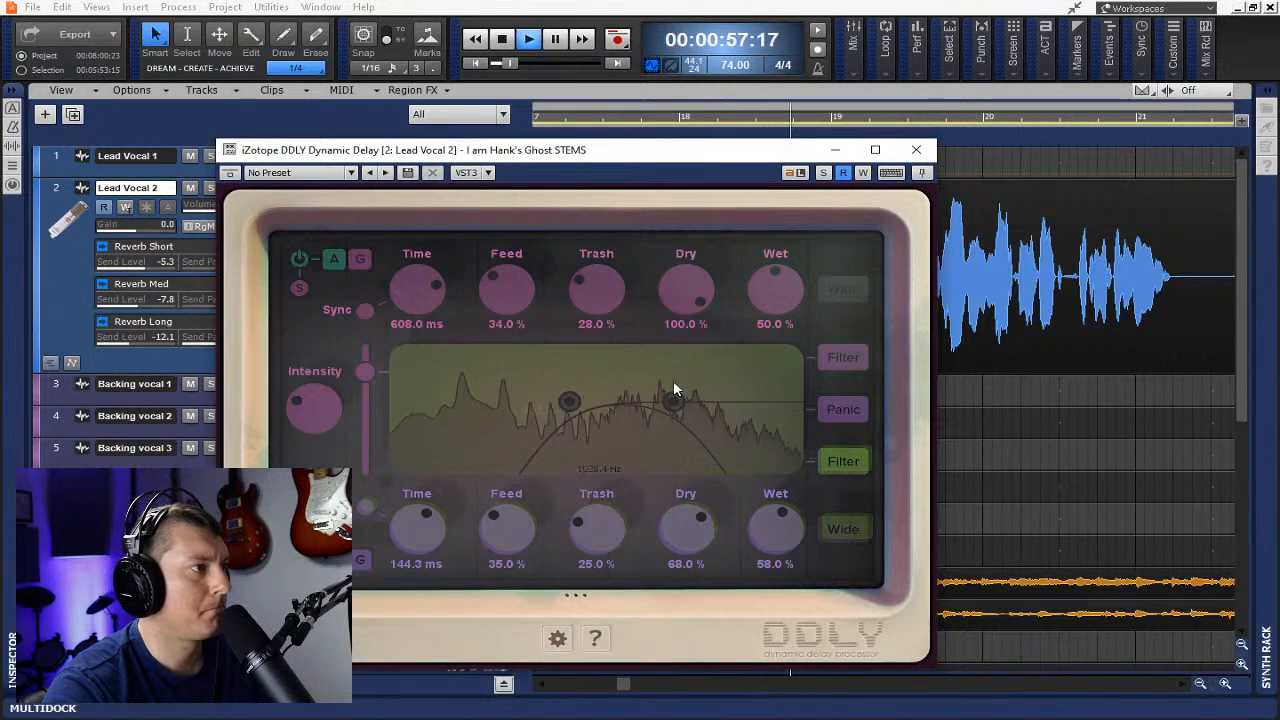
# - Set the upper delay's Wet to 67% and Feed to 44%, the lower Feed to 42%, raise Intensity slightly, and close the delay
pyautogui.moveTo(765, 296); pyautogui.dragTo(762, 286)
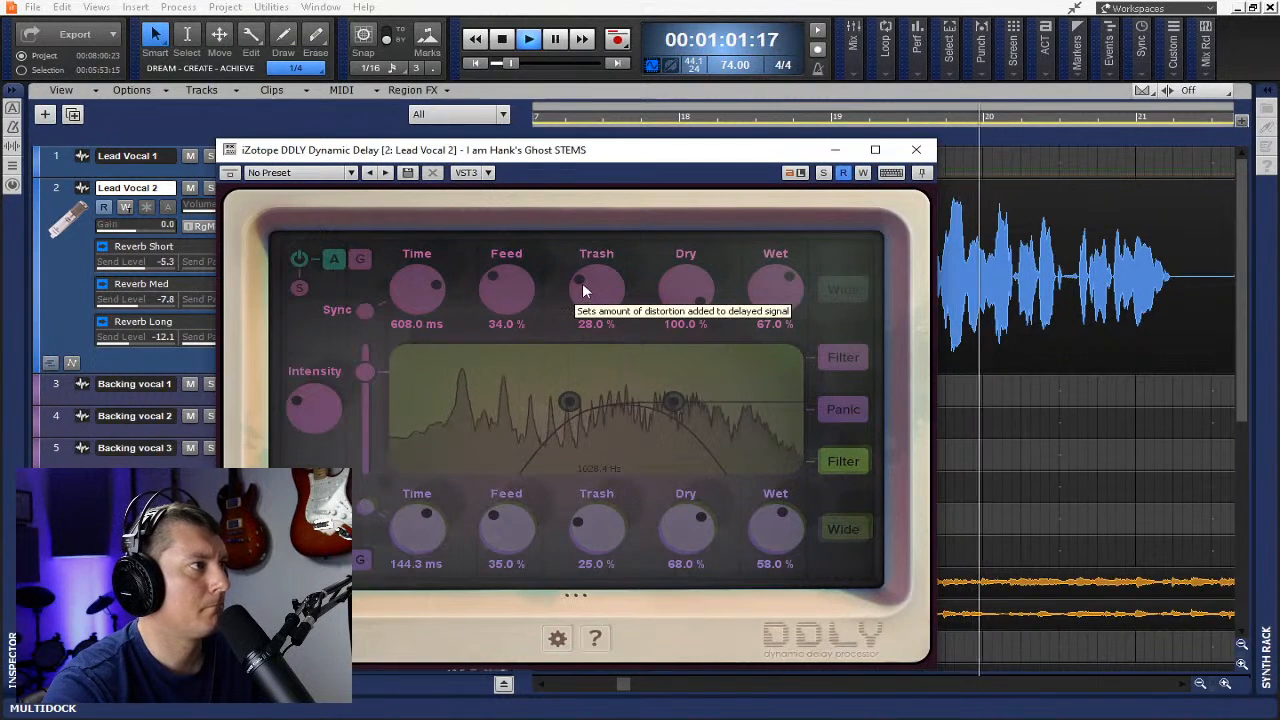
pyautogui.moveTo(508, 284); pyautogui.dragTo(487, 295)
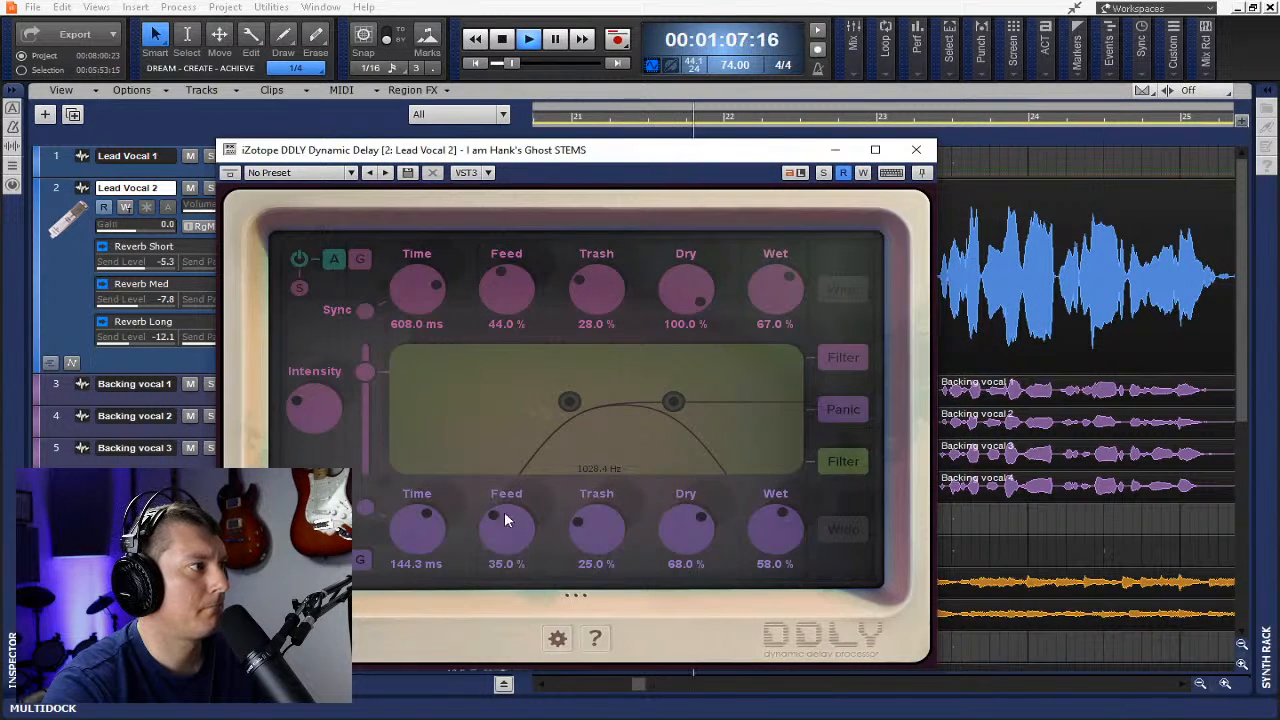
pyautogui.moveTo(505, 536); pyautogui.dragTo(479, 466)
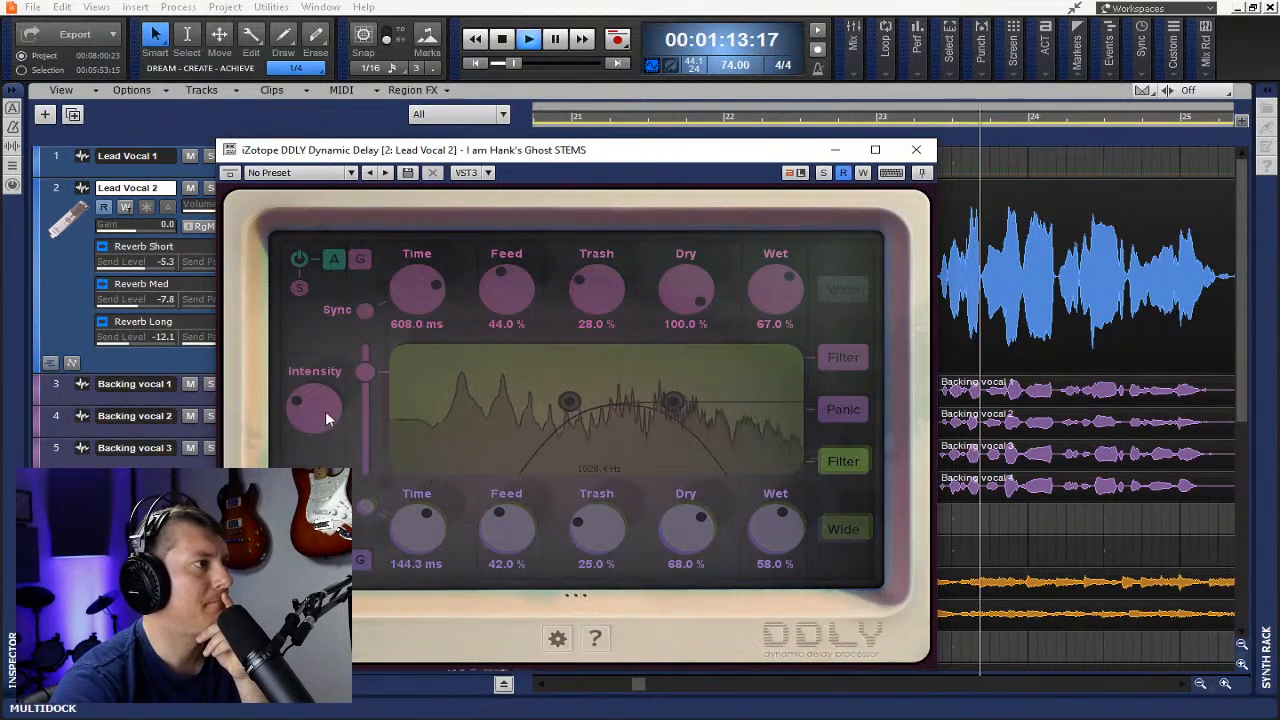
pyautogui.moveTo(308, 413); pyautogui.dragTo(307, 408)
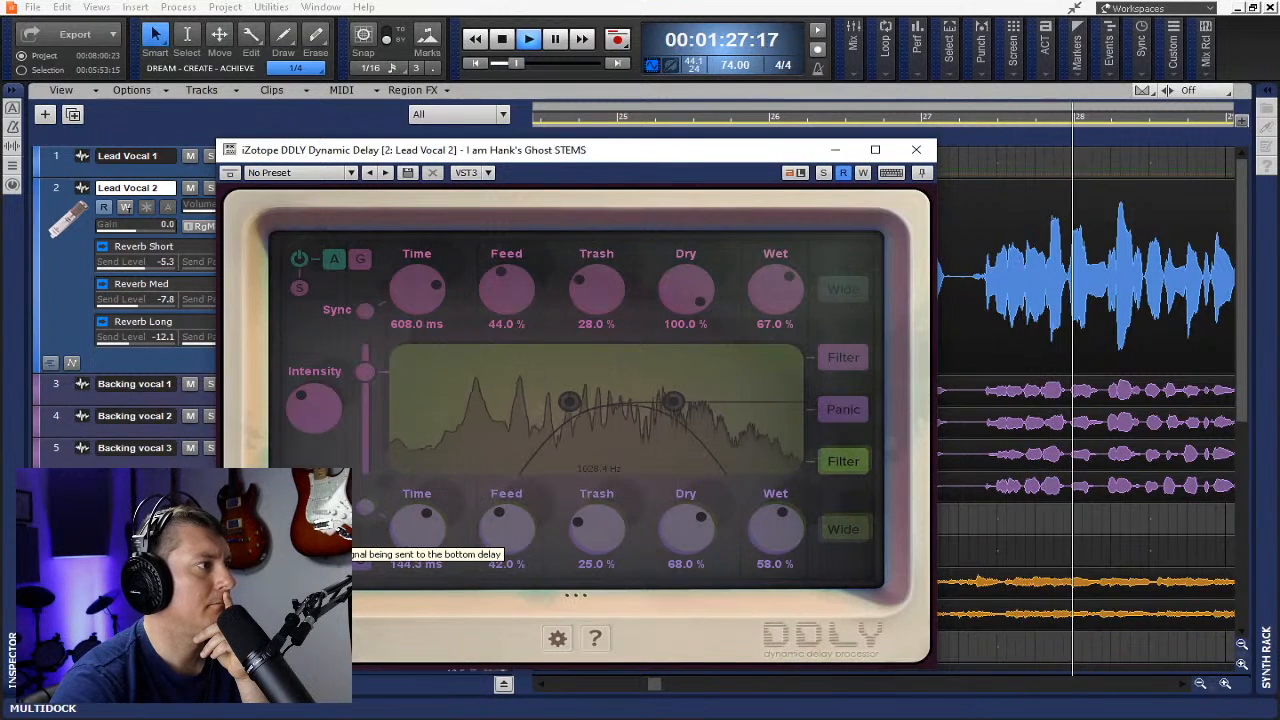
pyautogui.click(916, 149)
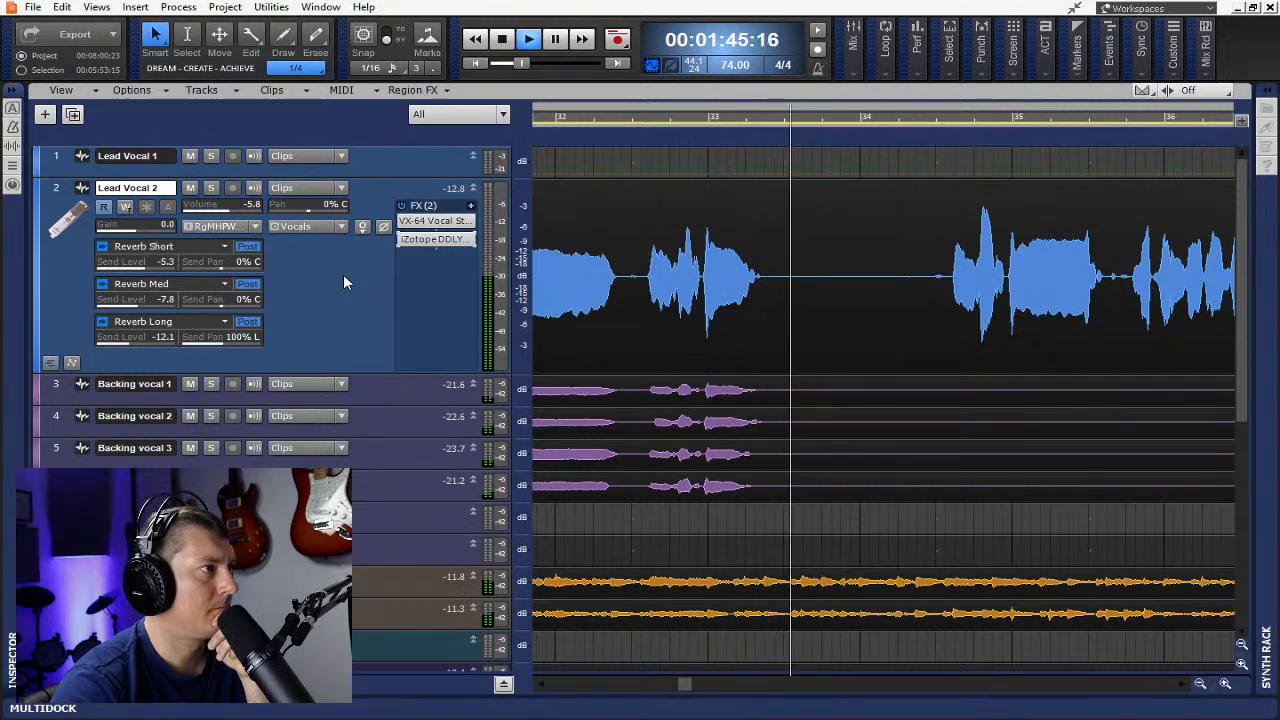
pyautogui.press('space')
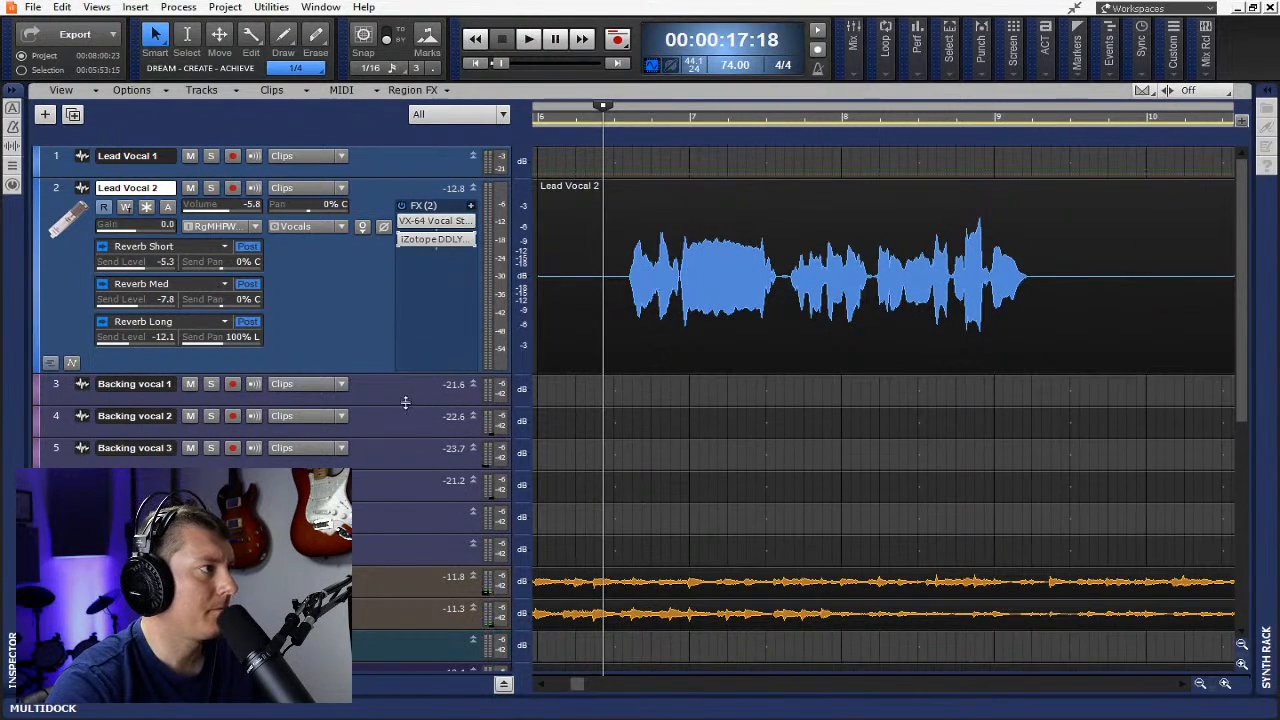
pyautogui.moveTo(405, 402); pyautogui.dragTo(420, 440)
pyautogui.rightClick(422, 428)
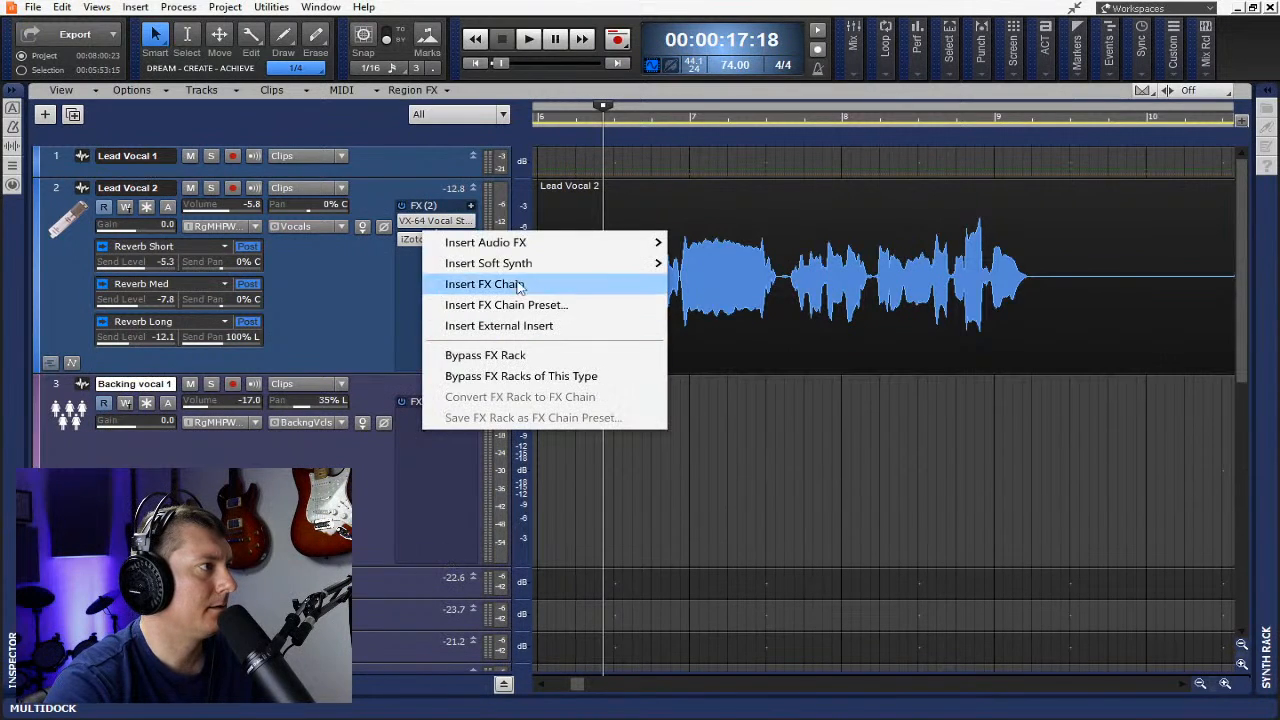
pyautogui.click(417, 570)
pyautogui.moveTo(403, 567); pyautogui.dragTo(409, 394)
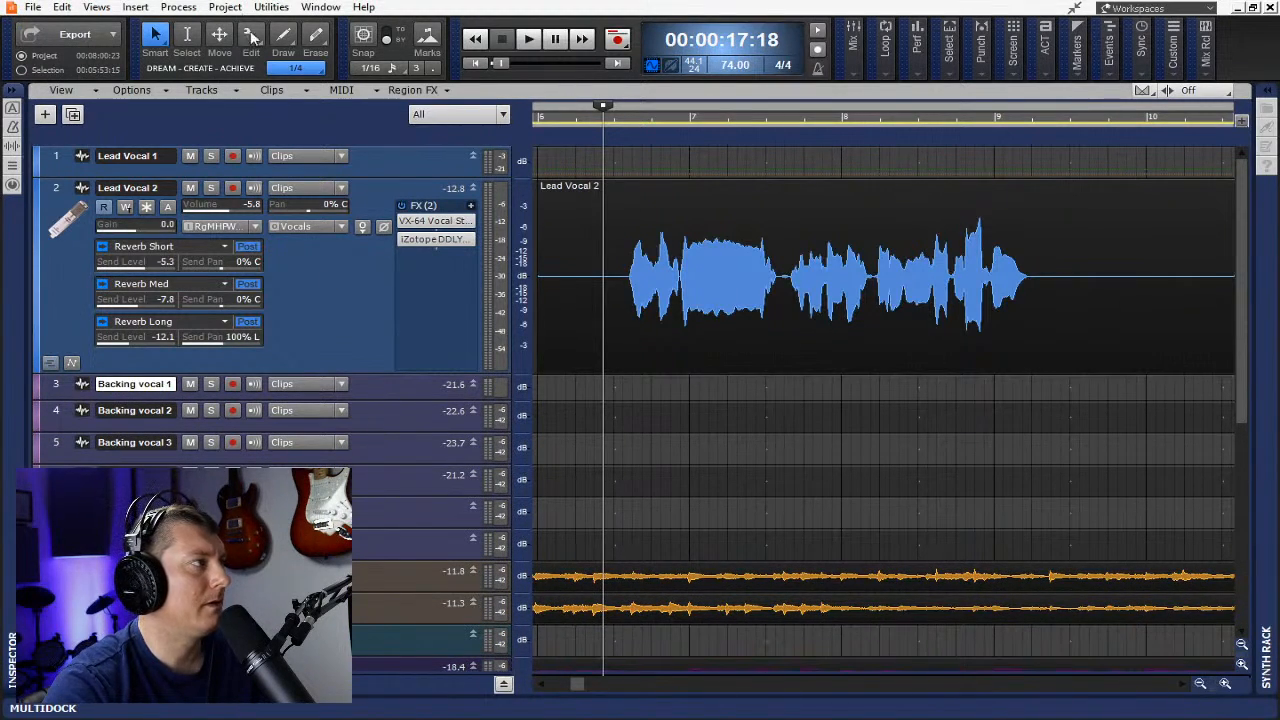
# - Open the Console view, maximize it, and widen the bus section to show all the buses
pyautogui.click(96, 7)
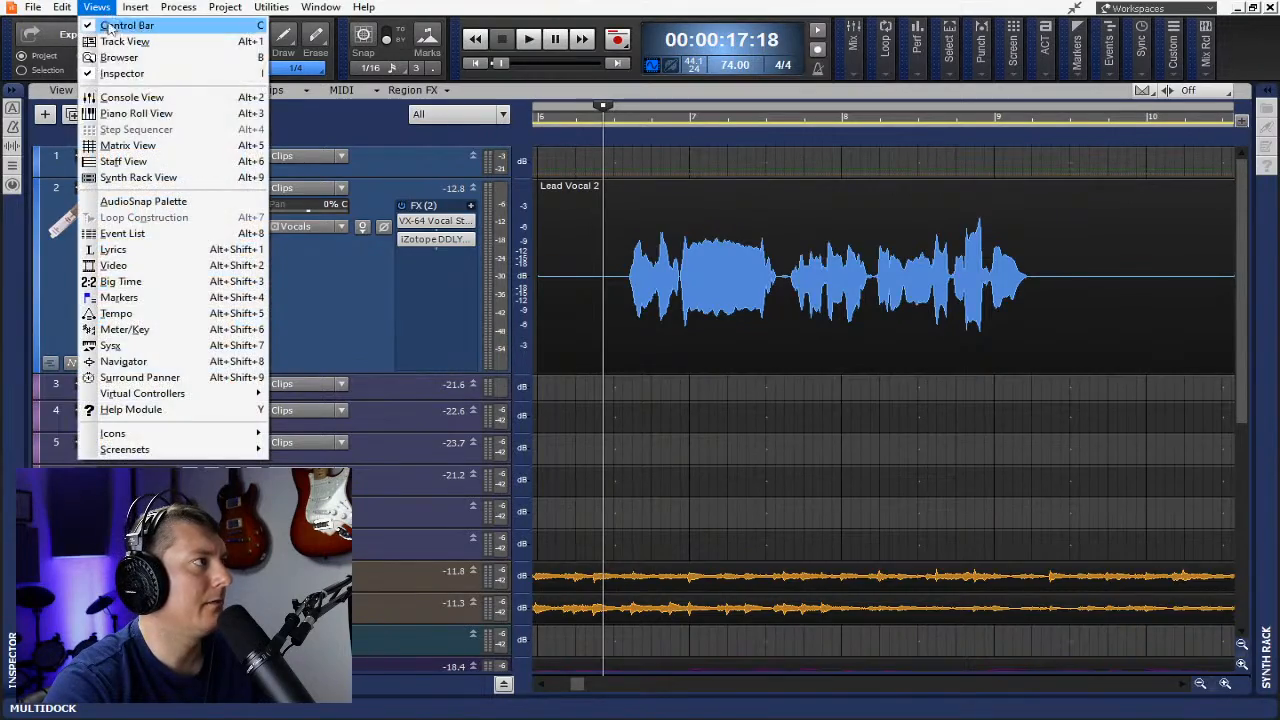
pyautogui.click(153, 100)
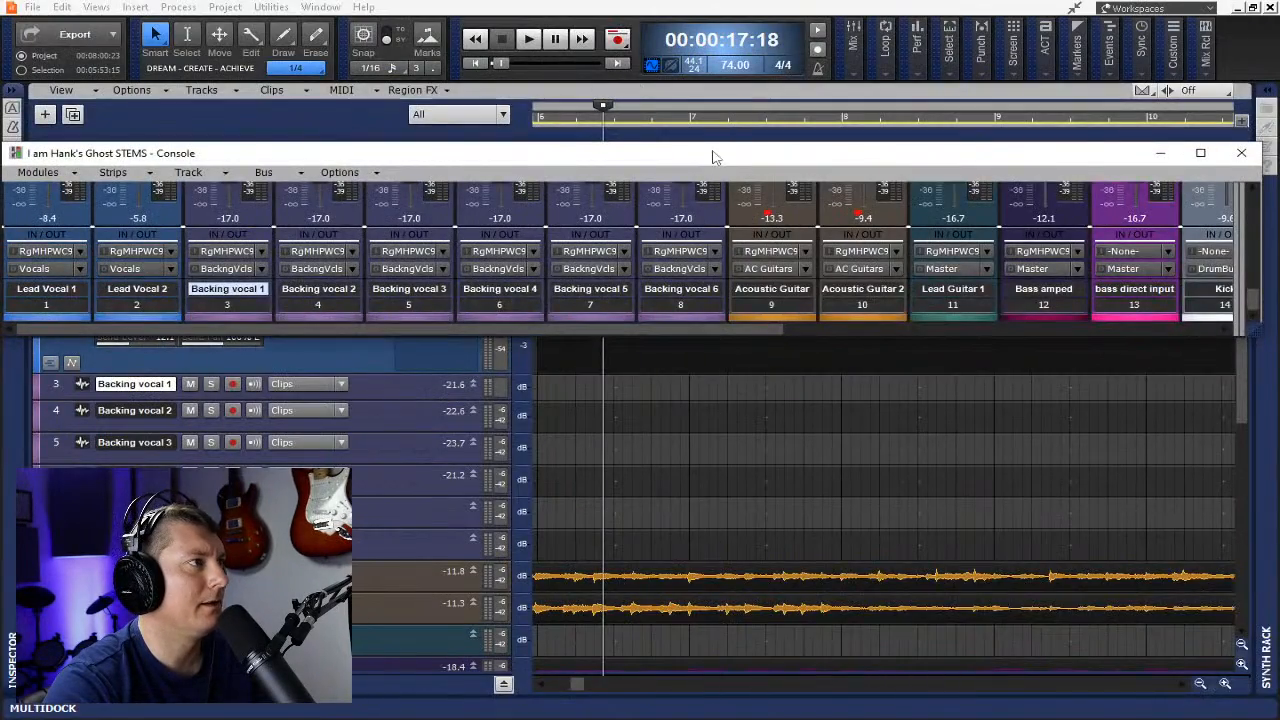
pyautogui.doubleClick(715, 154)
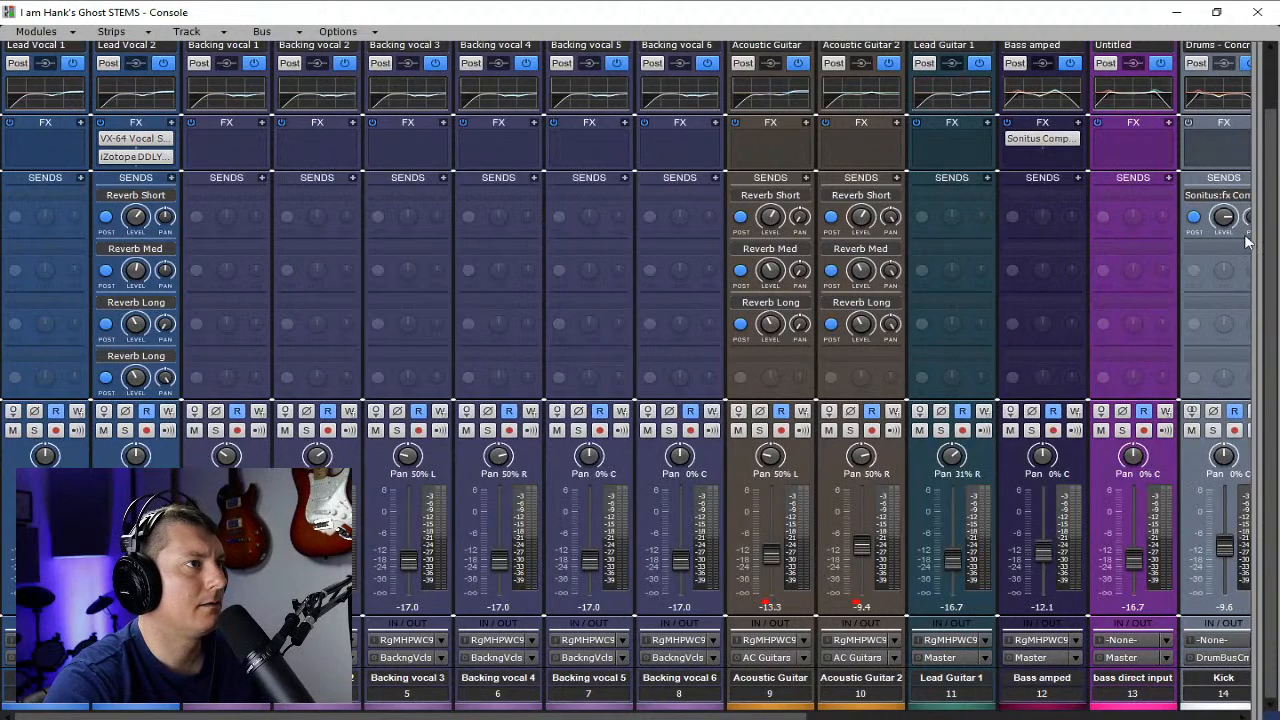
pyautogui.moveTo(1250, 240); pyautogui.dragTo(290, 240)
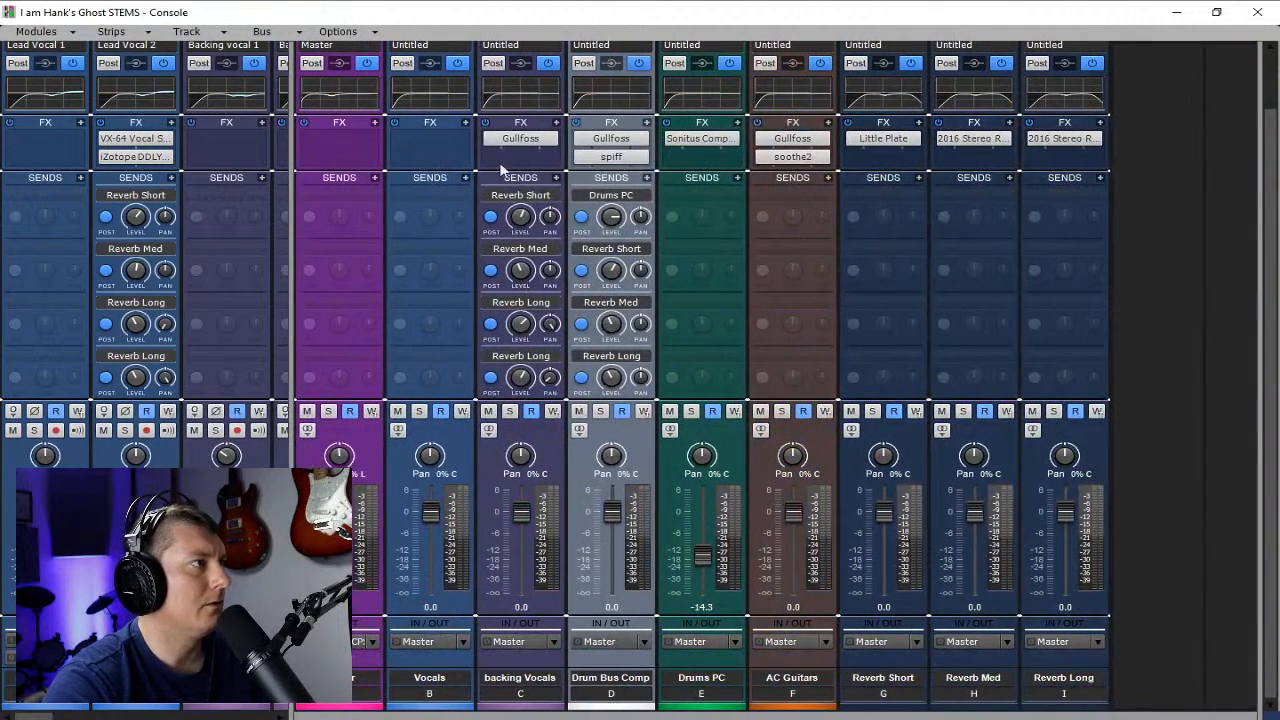
# - Insert Little AlterBoy on the backing Vocals bus and load its 05 Rich 5ths preset
pyautogui.rightClick(521, 156)
pyautogui.moveTo(600, 171)
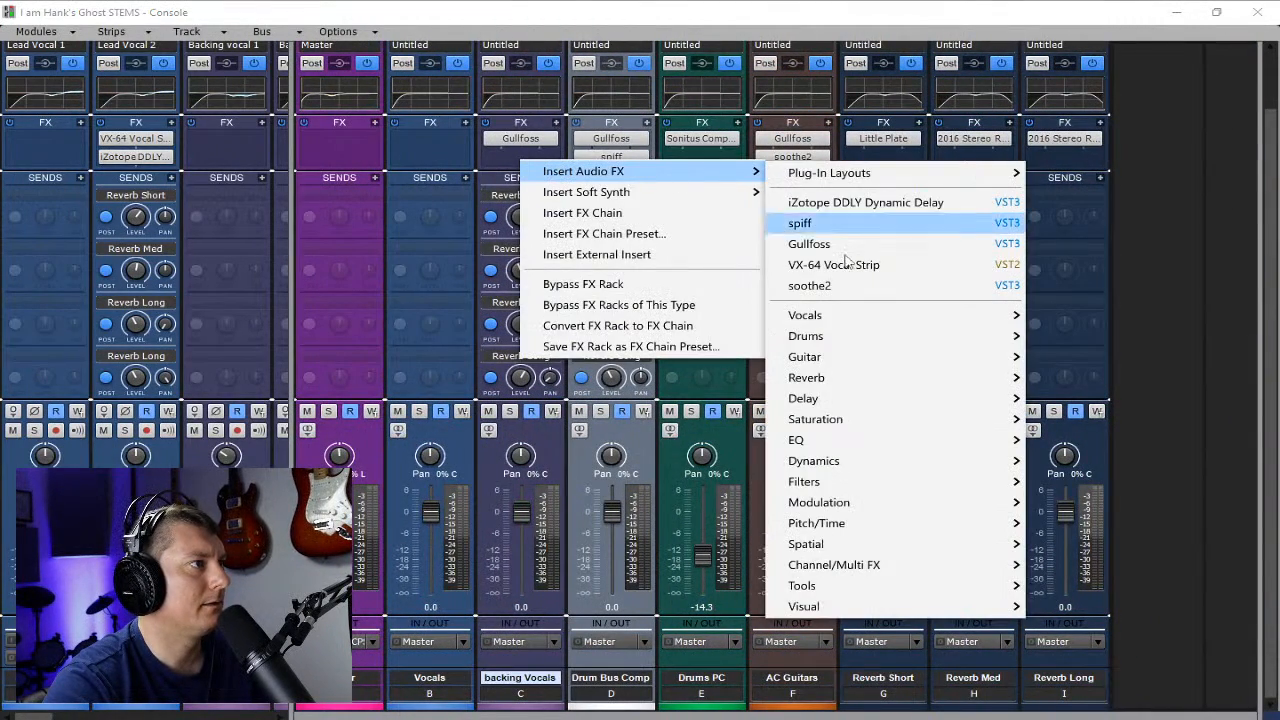
pyautogui.moveTo(966, 526)
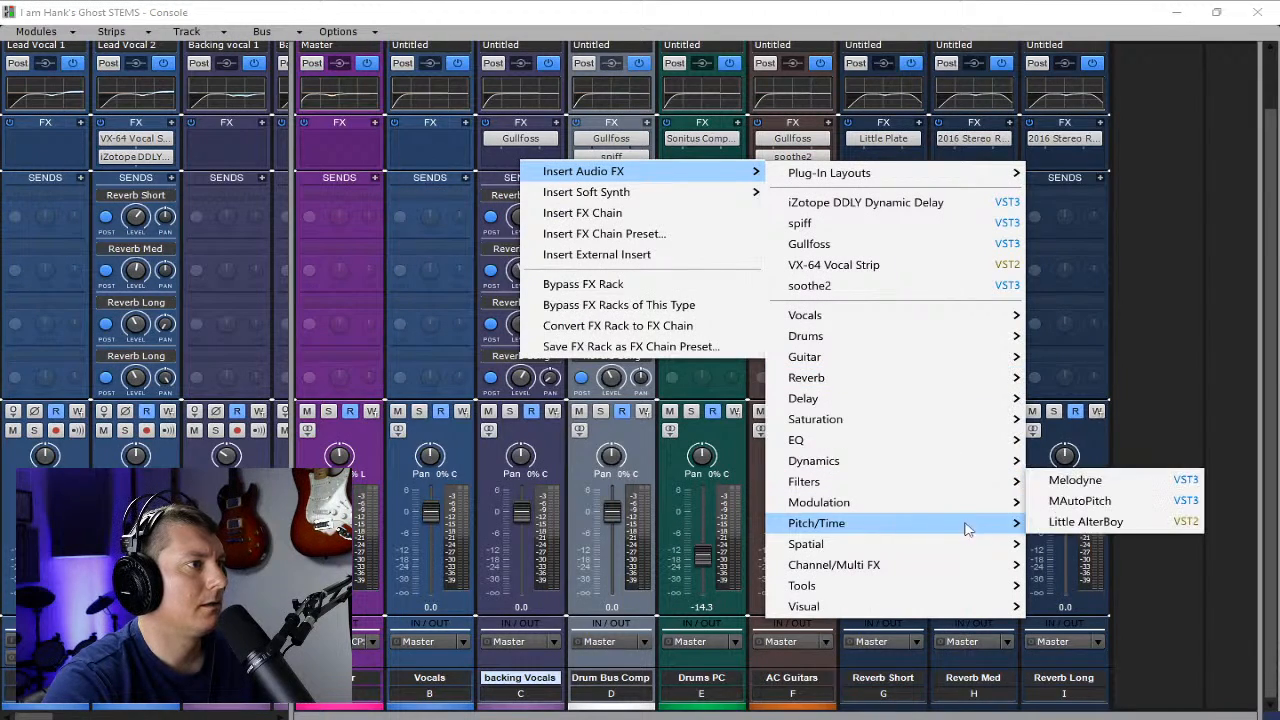
pyautogui.click(1100, 521)
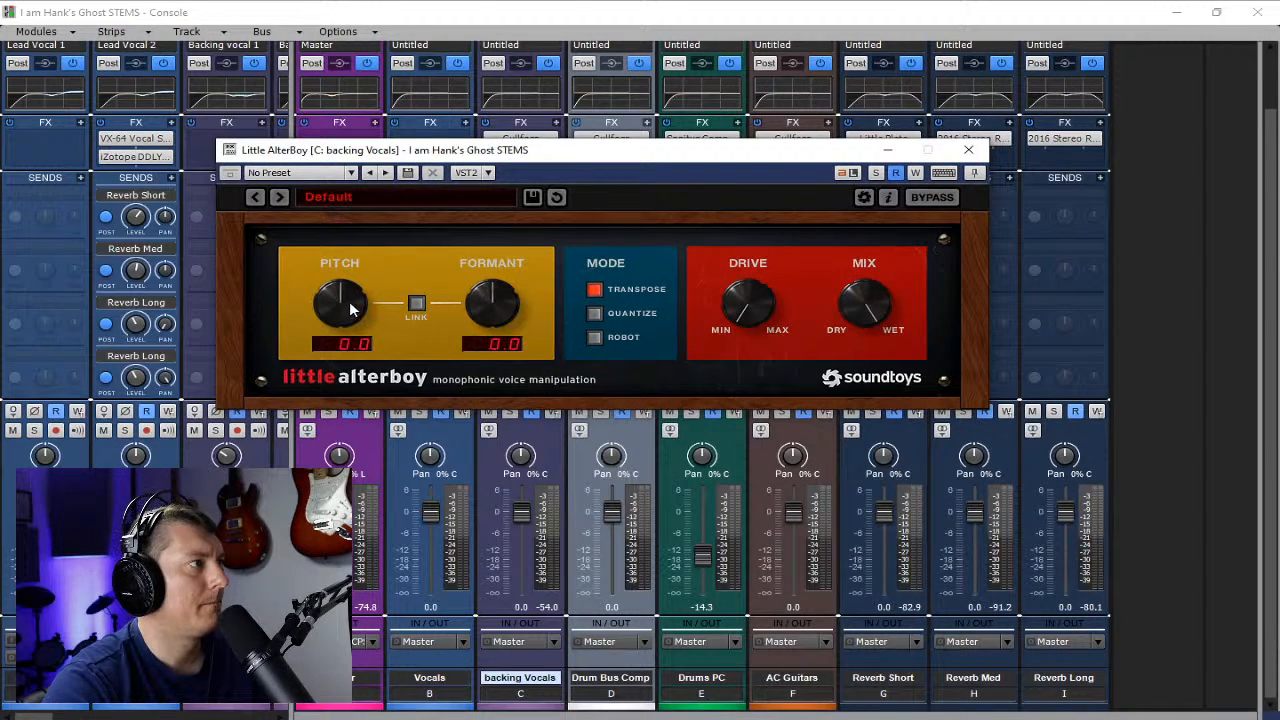
pyautogui.click(460, 199)
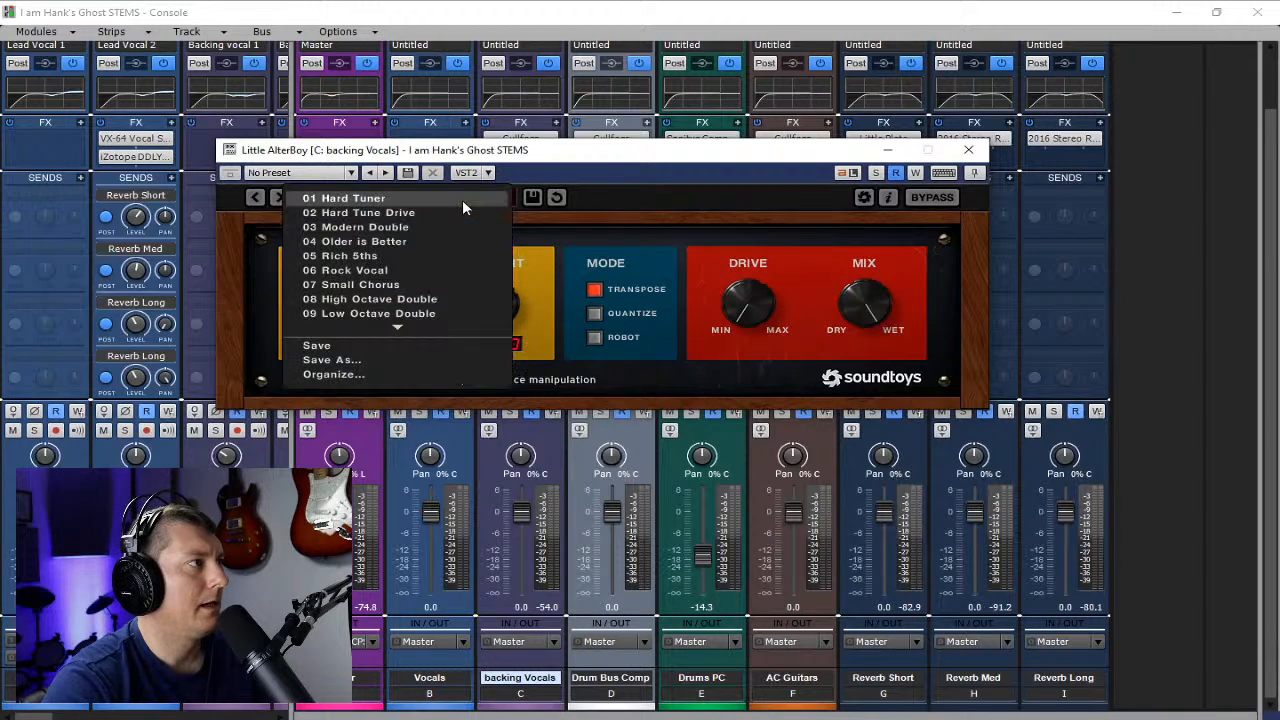
pyautogui.click(400, 252)
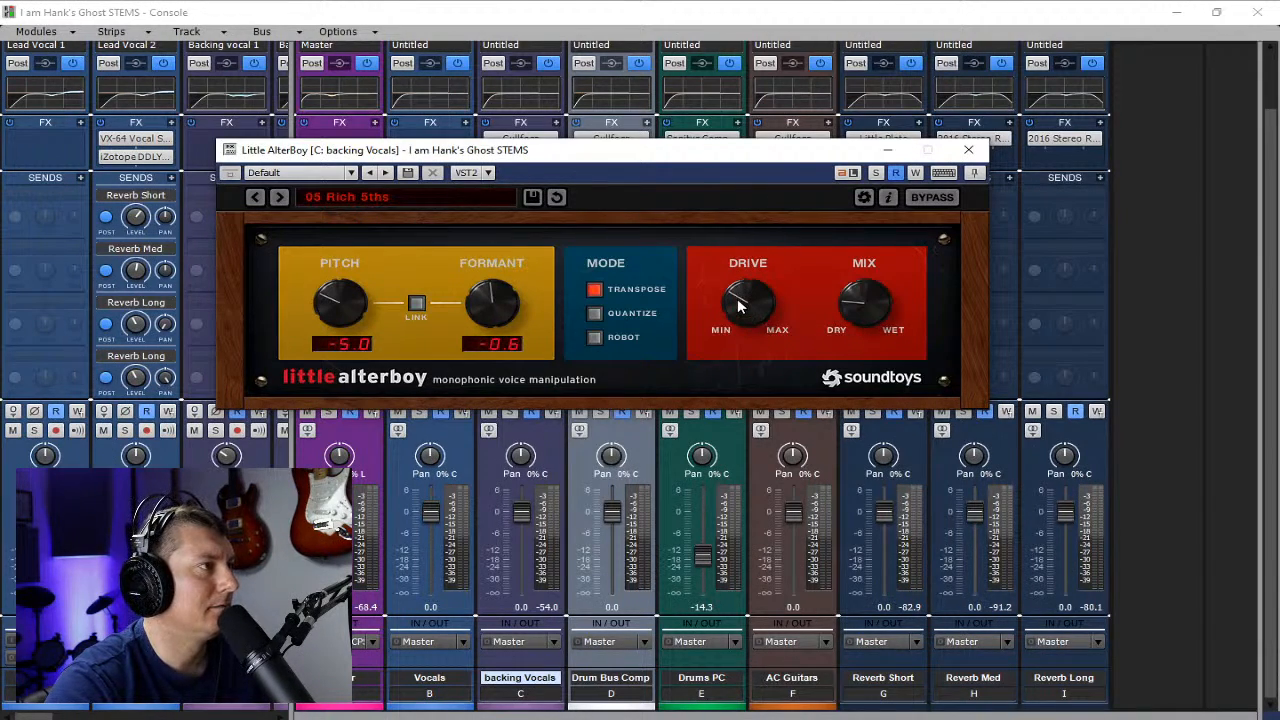
# - Lower the Drive slightly in Little AlterBoy on the backing Vocals bus, then close the plug-in and minimize the Console
pyautogui.moveTo(737, 307); pyautogui.dragTo(737, 317)
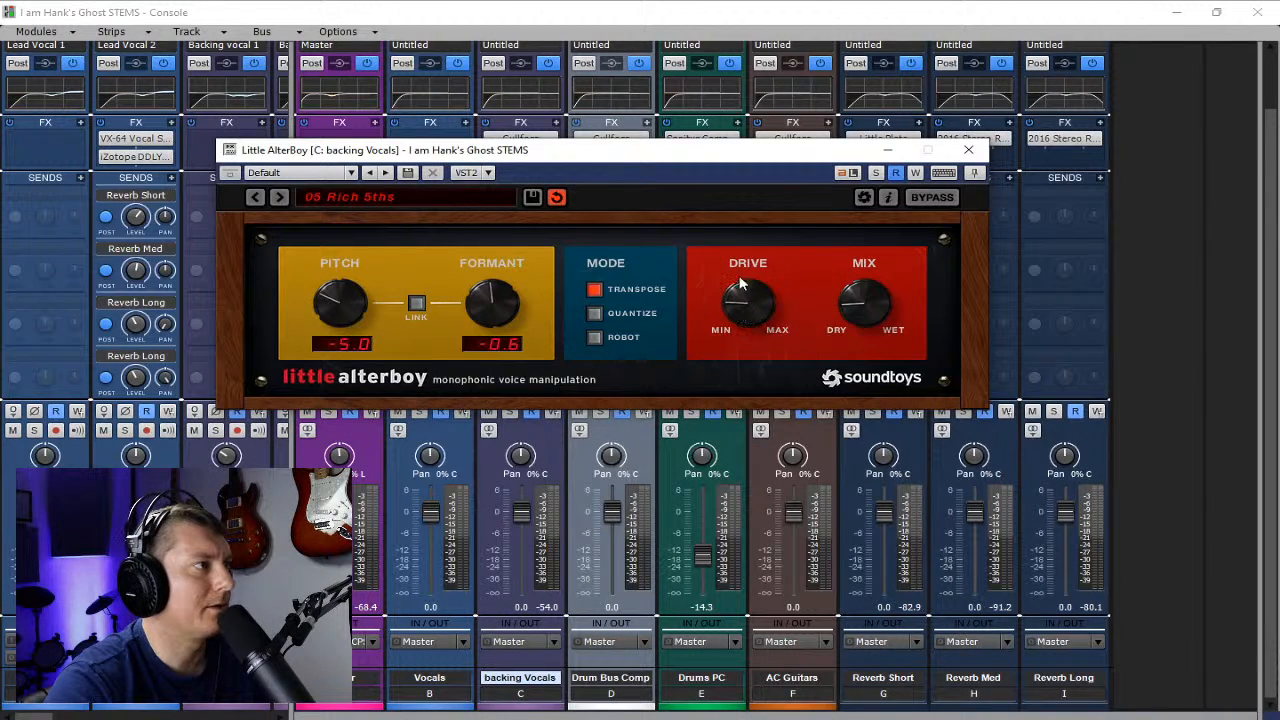
pyautogui.click(1175, 13)
pyautogui.click(968, 149)
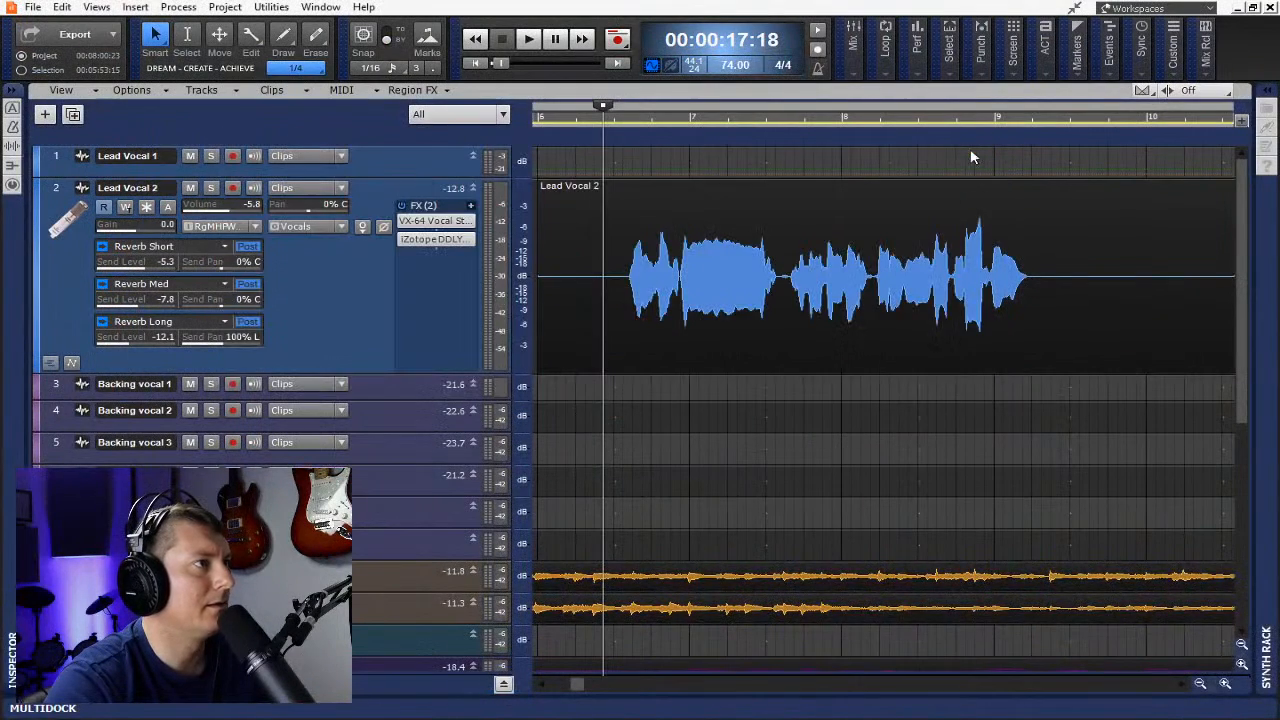
# - Place the playhead at the first backing vocal entry and make a time selection across that passage
pyautogui.scroll(-3, 834, 378)
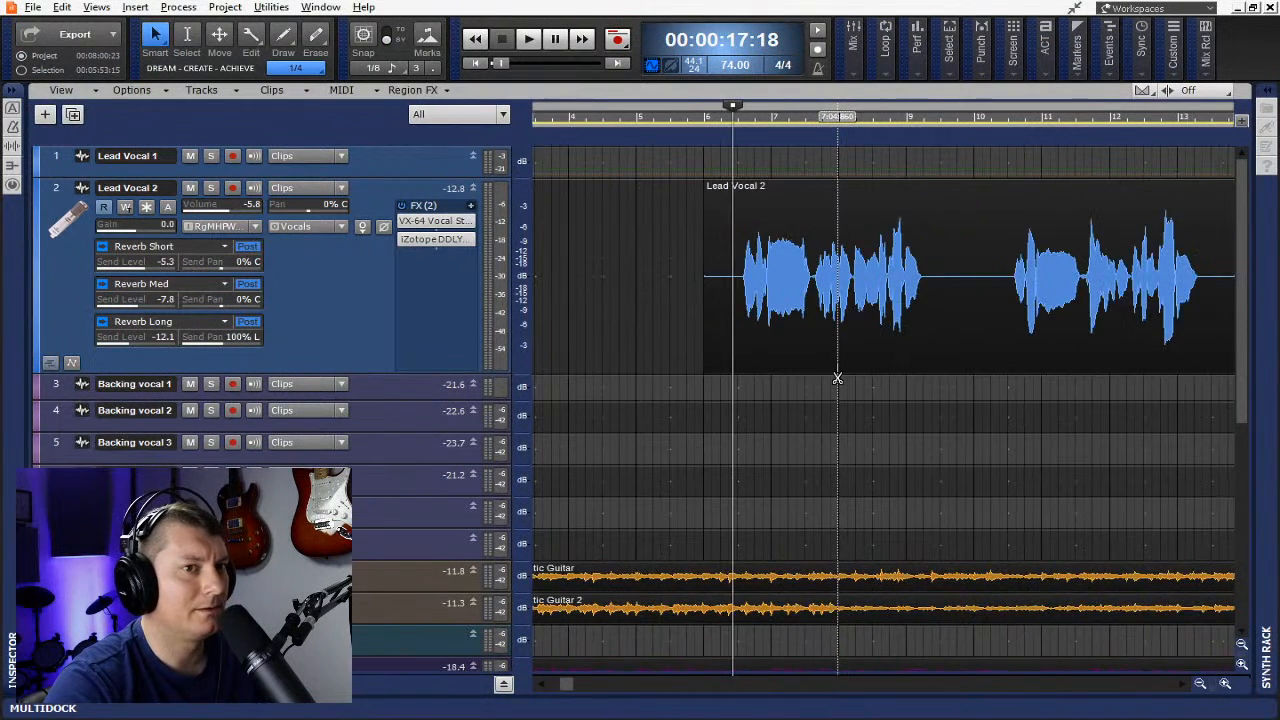
pyautogui.scroll(-2, 835, 378)
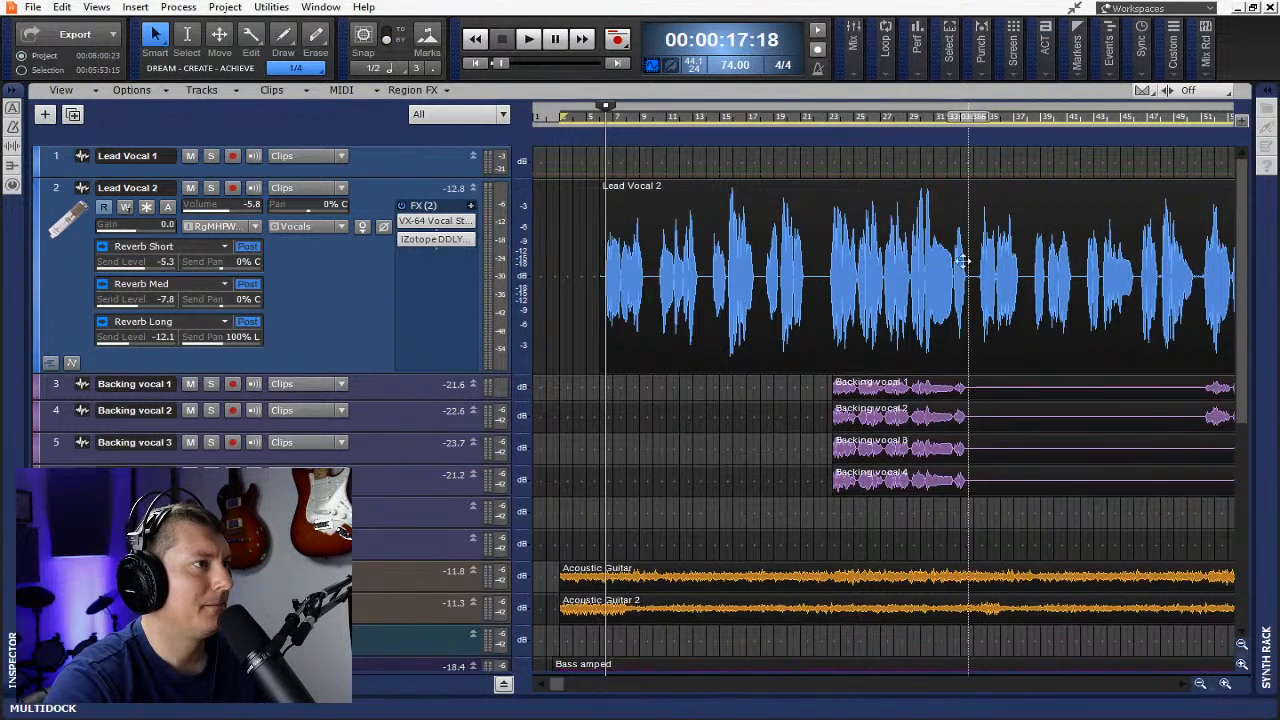
pyautogui.click(833, 118)
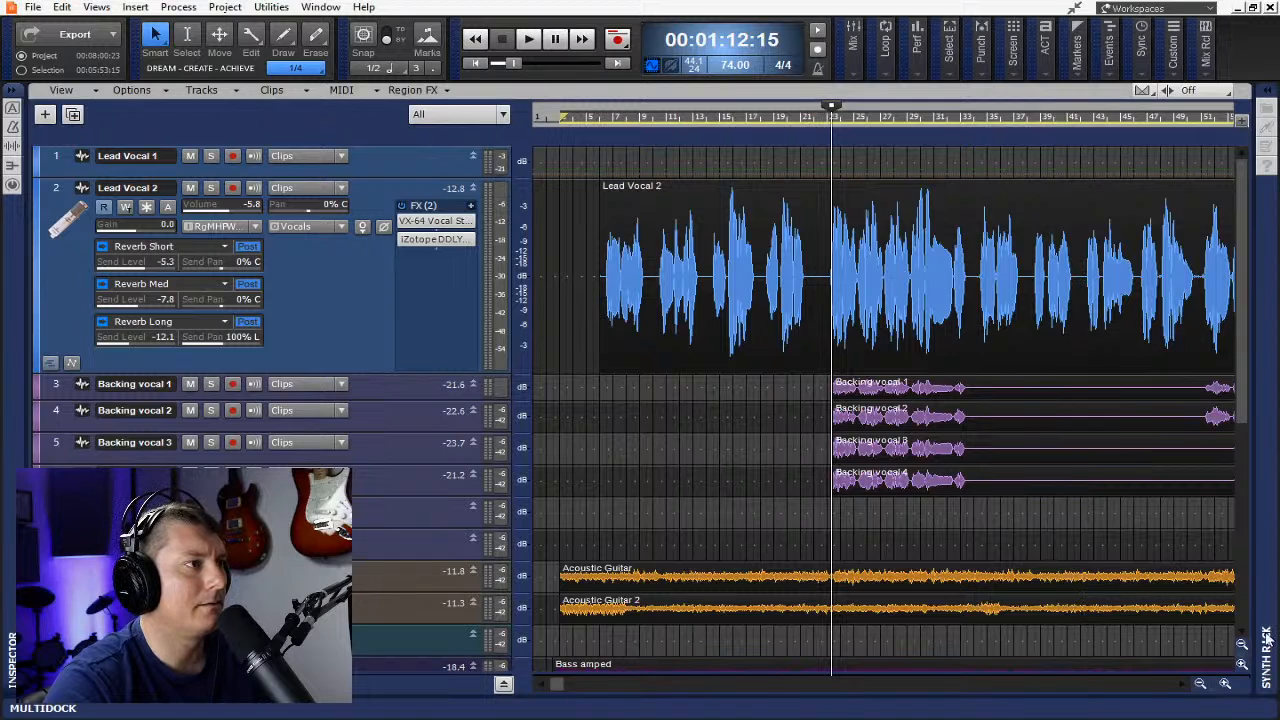
pyautogui.moveTo(984, 488); pyautogui.dragTo(820, 470)
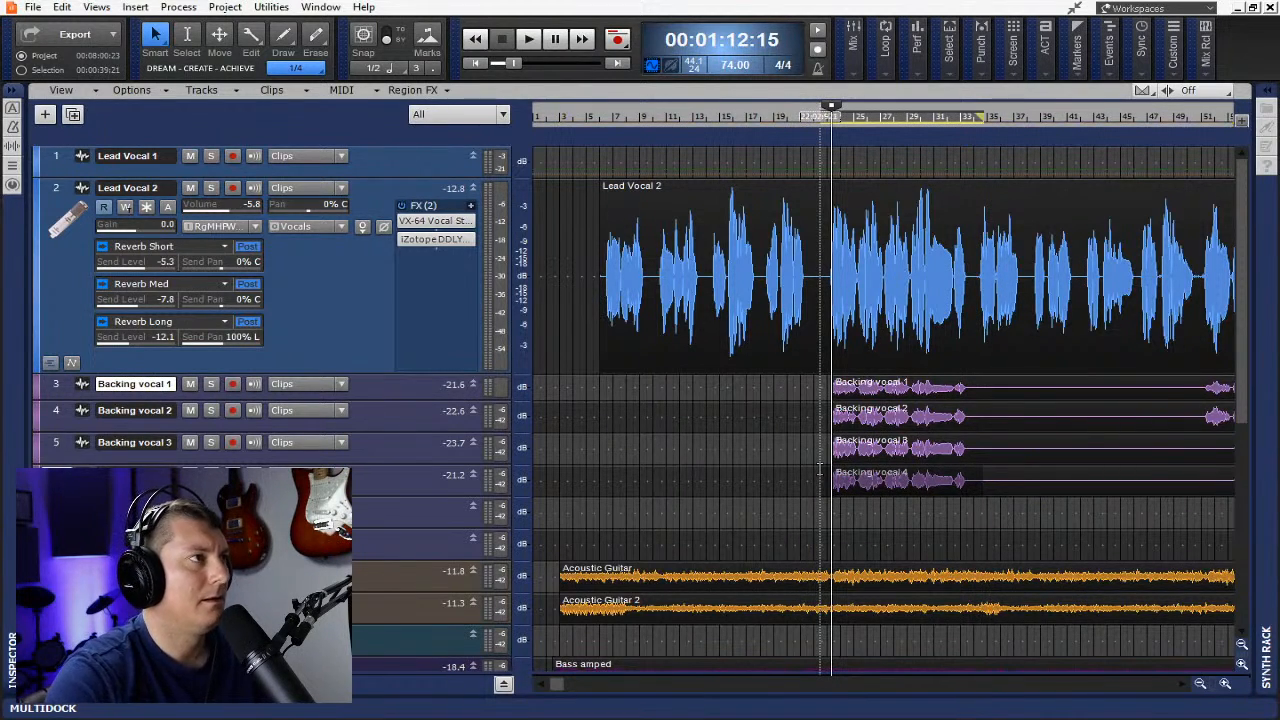
# - Reopen Little AlterBoy on the backing Vocals bus in the Console and raise its Drive and Mix slightly while auditioning the bus soloed
pyautogui.hotkey('alt', '2')
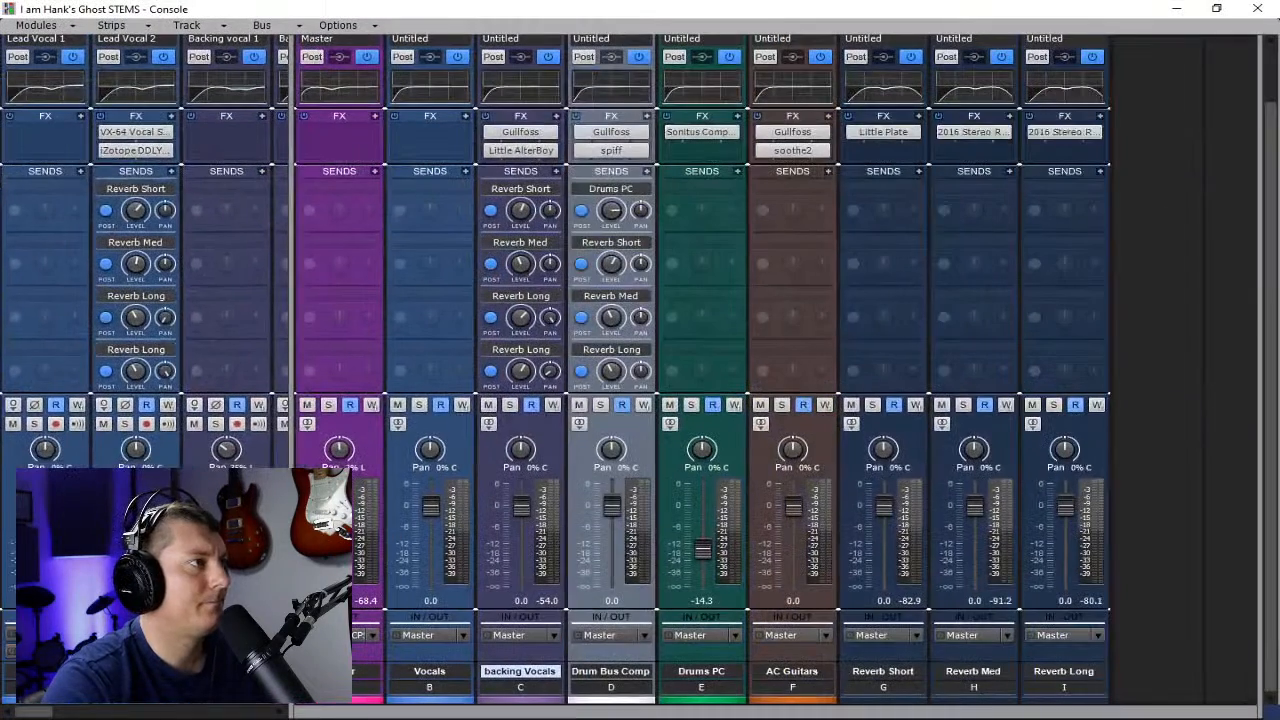
pyautogui.doubleClick(520, 150)
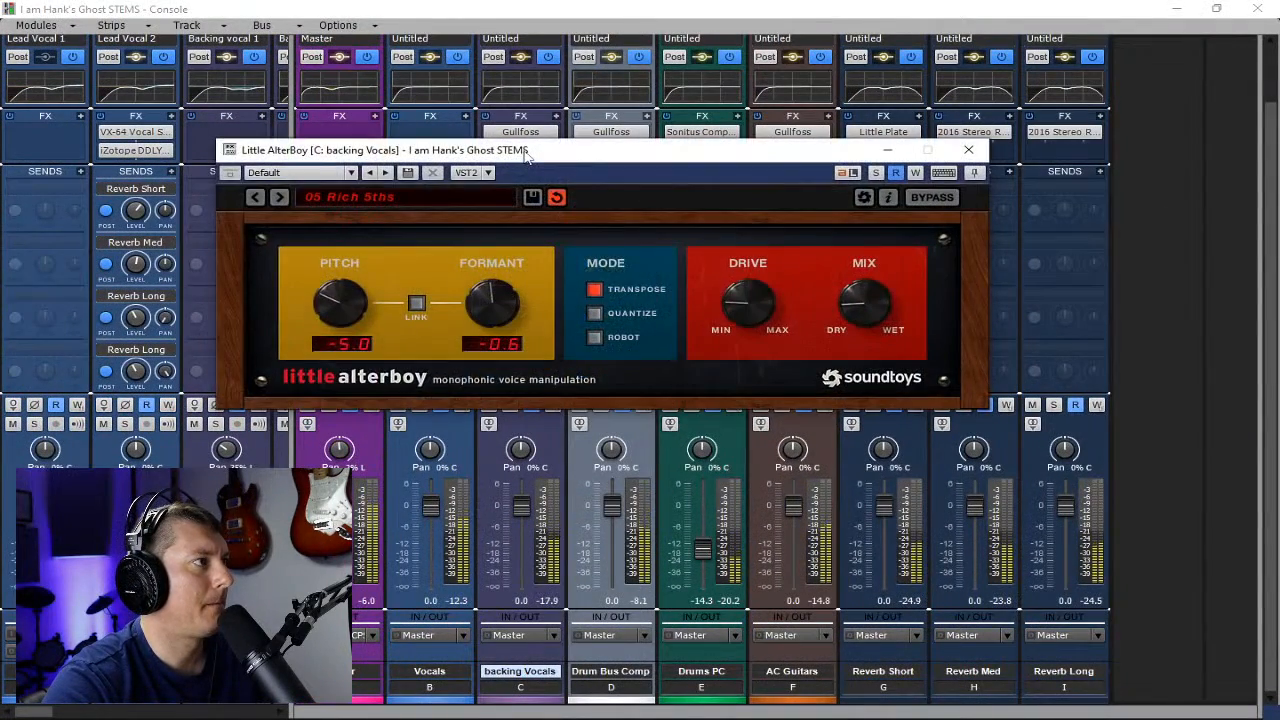
pyautogui.click(876, 173)
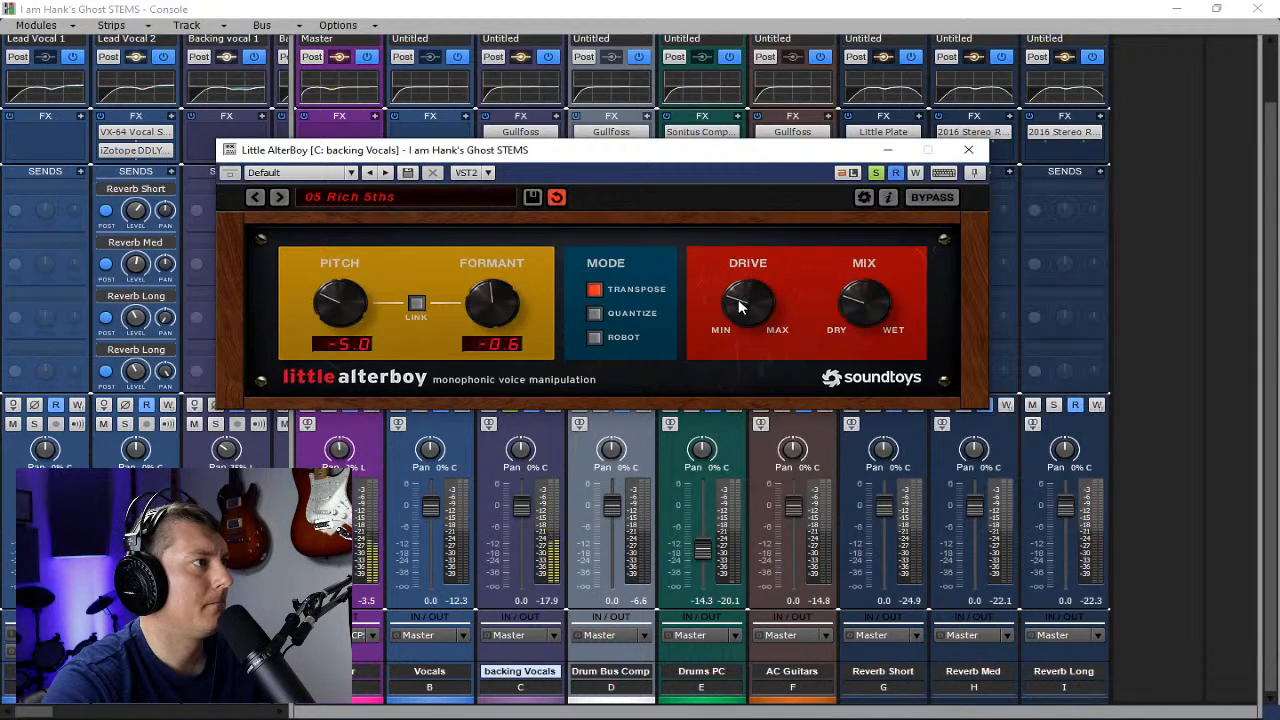
pyautogui.click(879, 173)
pyautogui.click(968, 150)
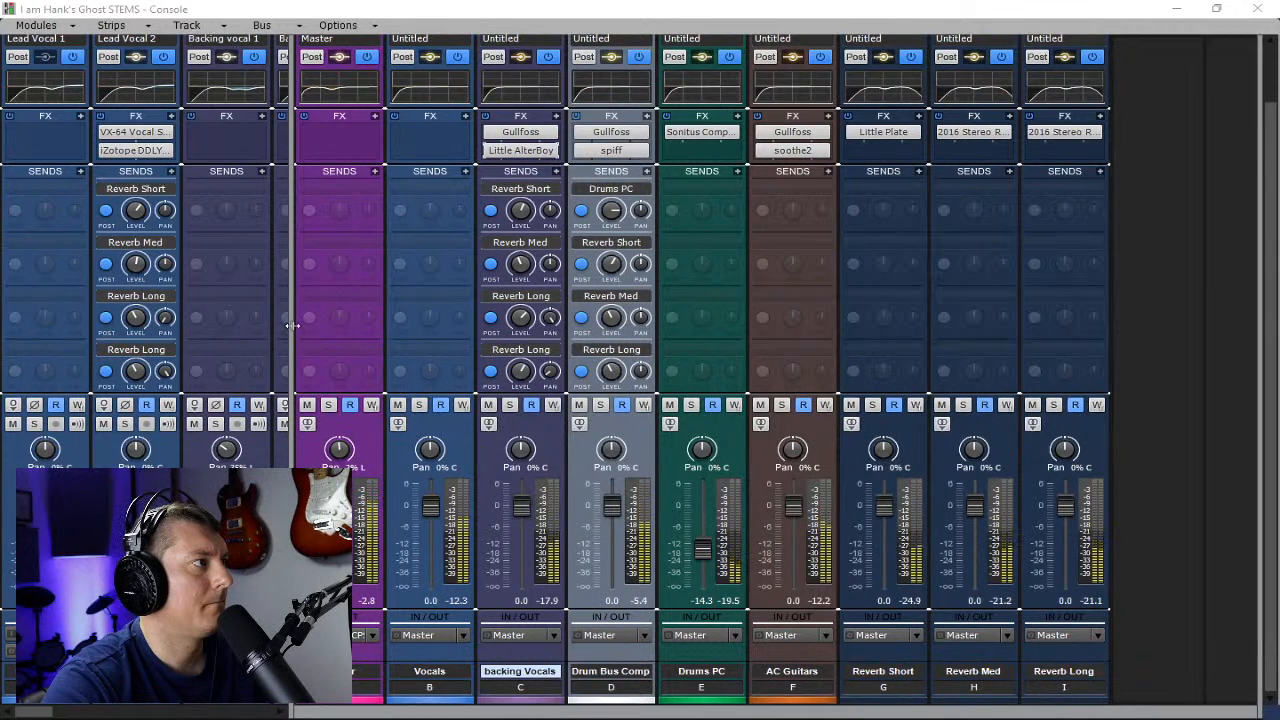
# - Raise the backing vocal strips together to -14.3 dB, and pan Backing vocal 3 to 100% L and Backing vocal 4 to 100% R
pyautogui.moveTo(292, 326); pyautogui.dragTo(1258, 326)
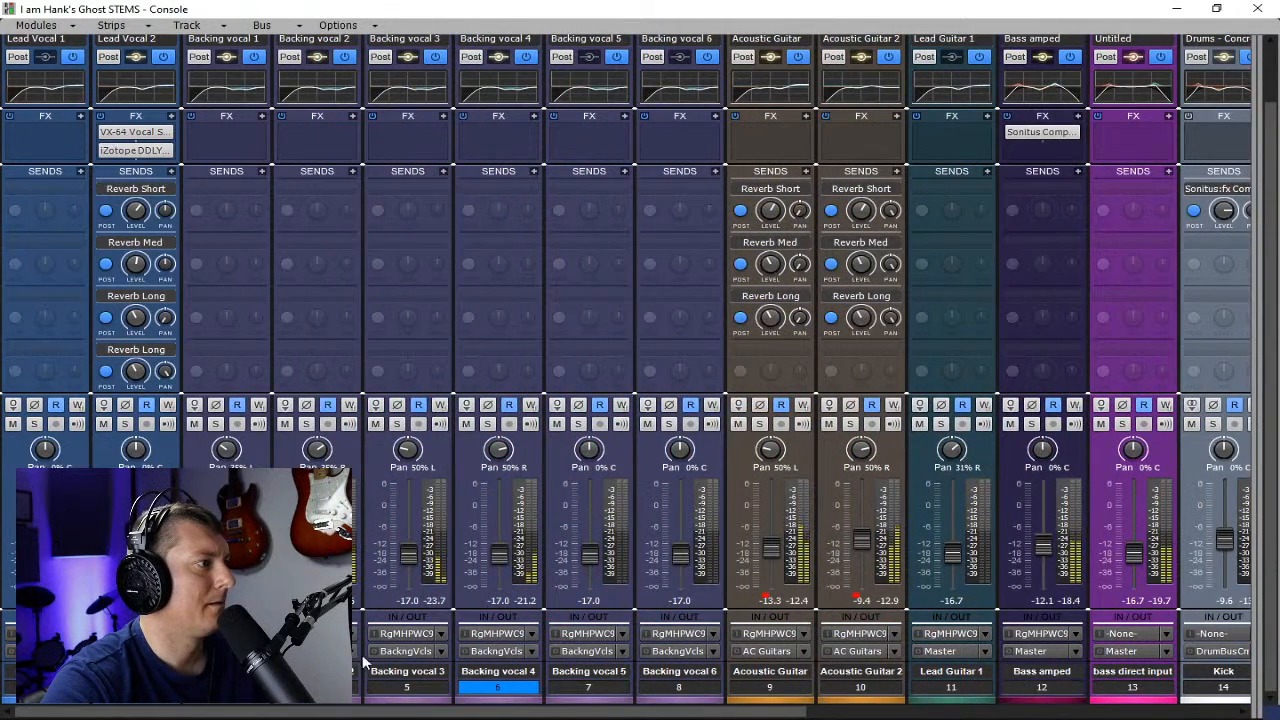
pyautogui.moveTo(679, 688); pyautogui.dragTo(300, 706)
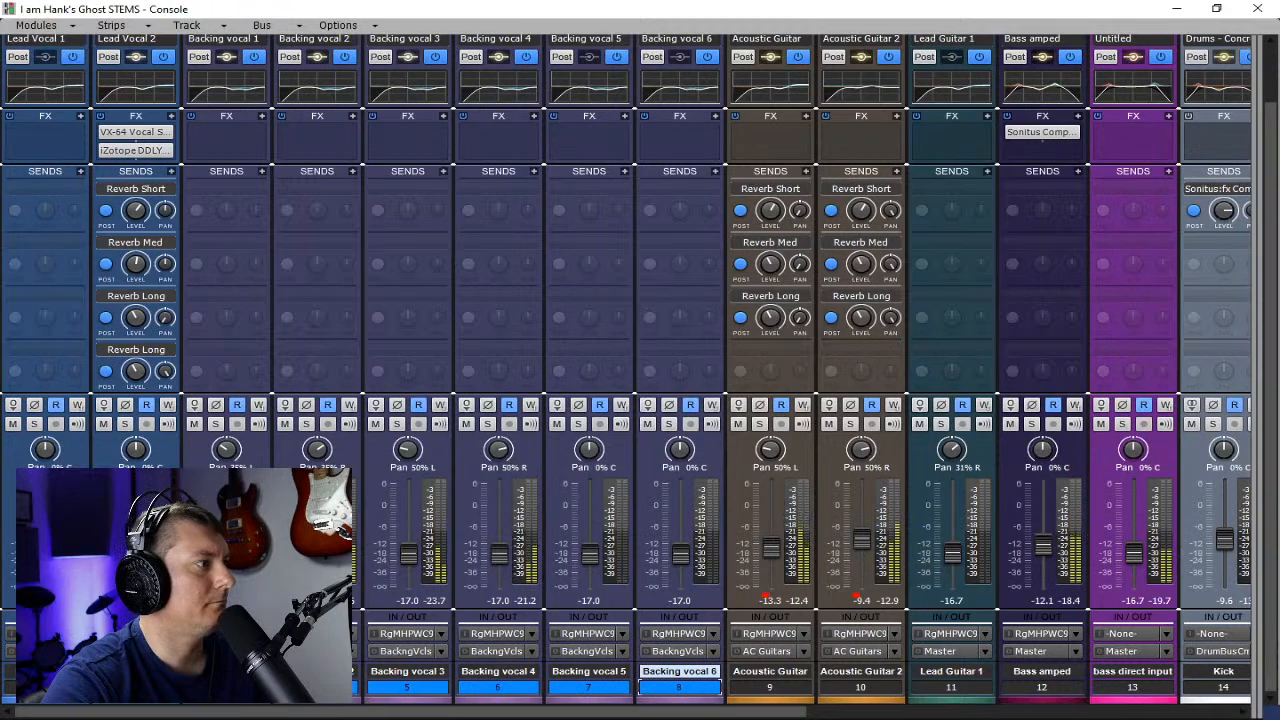
pyautogui.moveTo(317, 555); pyautogui.dragTo(317, 546)
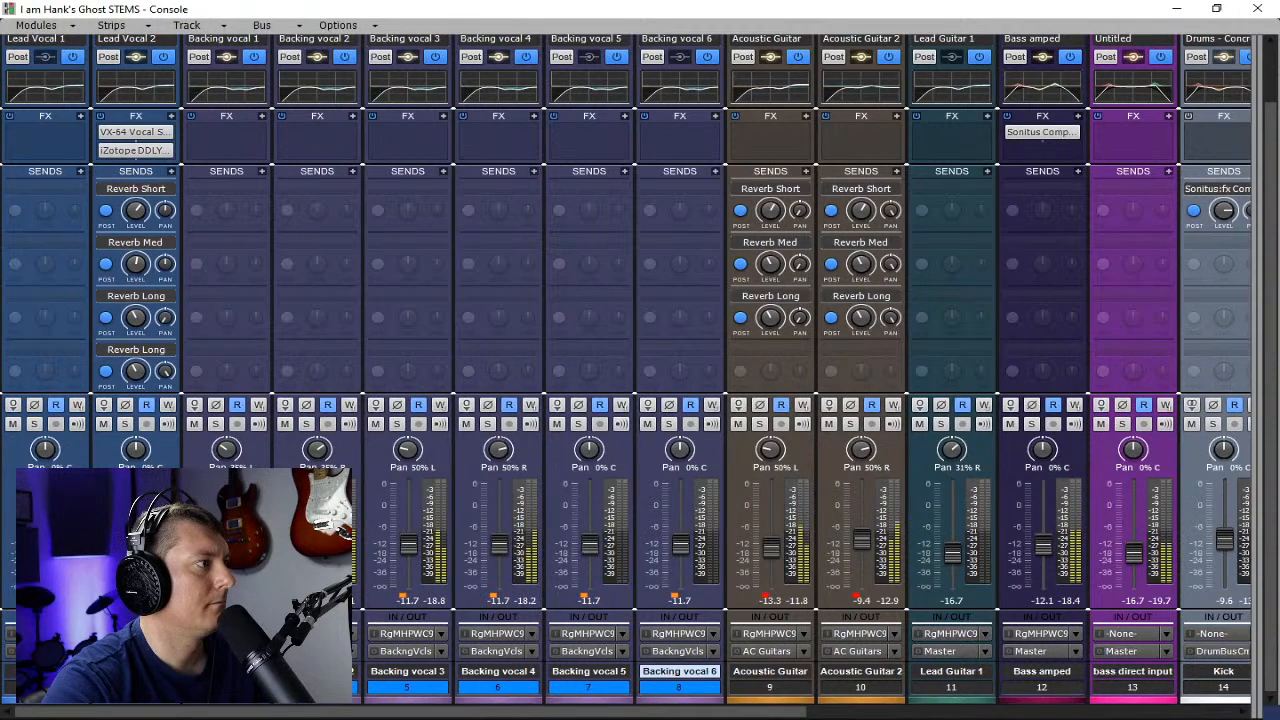
pyautogui.moveTo(317, 546); pyautogui.dragTo(317, 551)
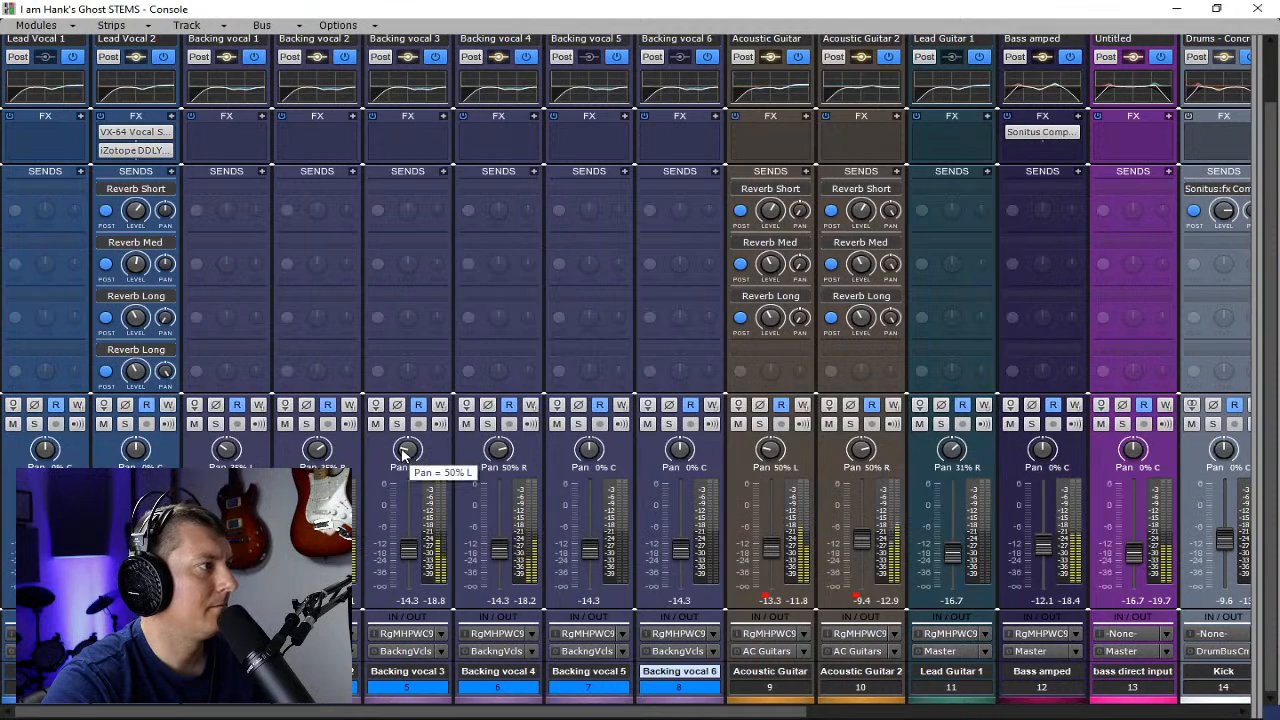
pyautogui.moveTo(406, 456); pyautogui.dragTo(428, 458)
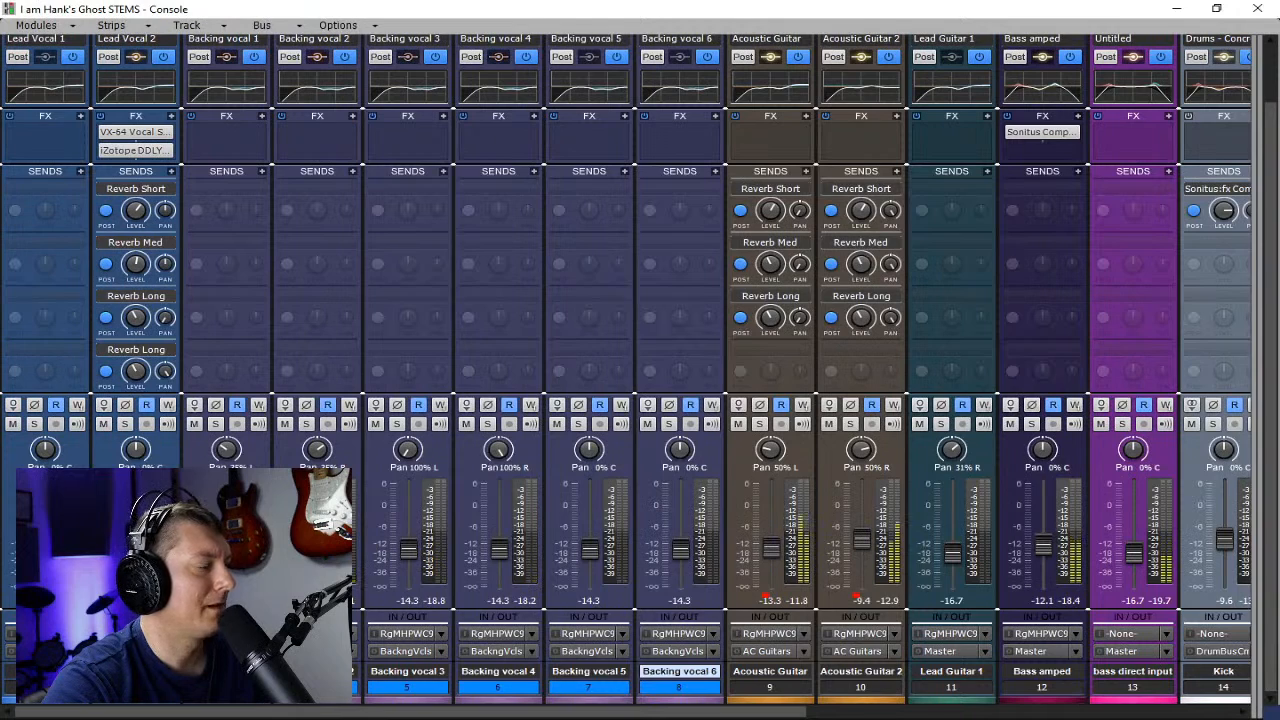
# - Solo all six backing vocal tracks and, during playback, raise Backing vocal 4 to -8.8 dB and Backing vocal 3 to -9.3 dB
pyautogui.press('space')
pyautogui.moveTo(218, 424); pyautogui.dragTo(670, 428)
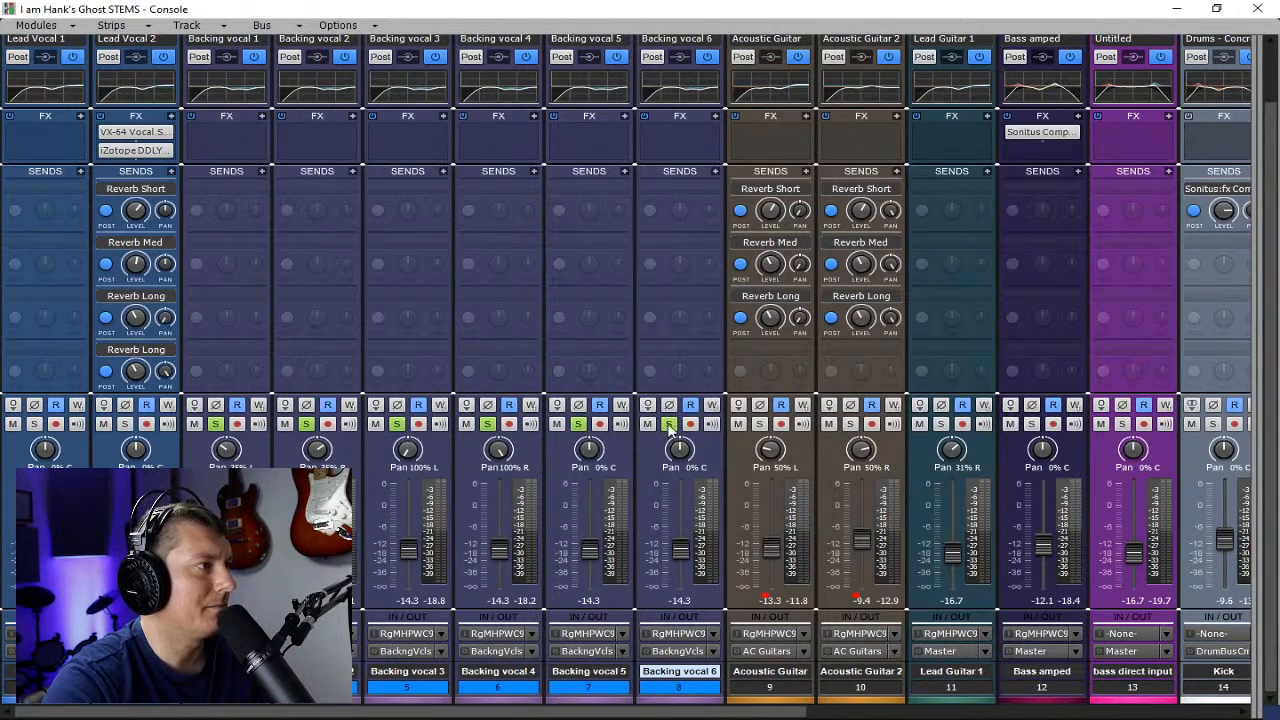
pyautogui.press('space')
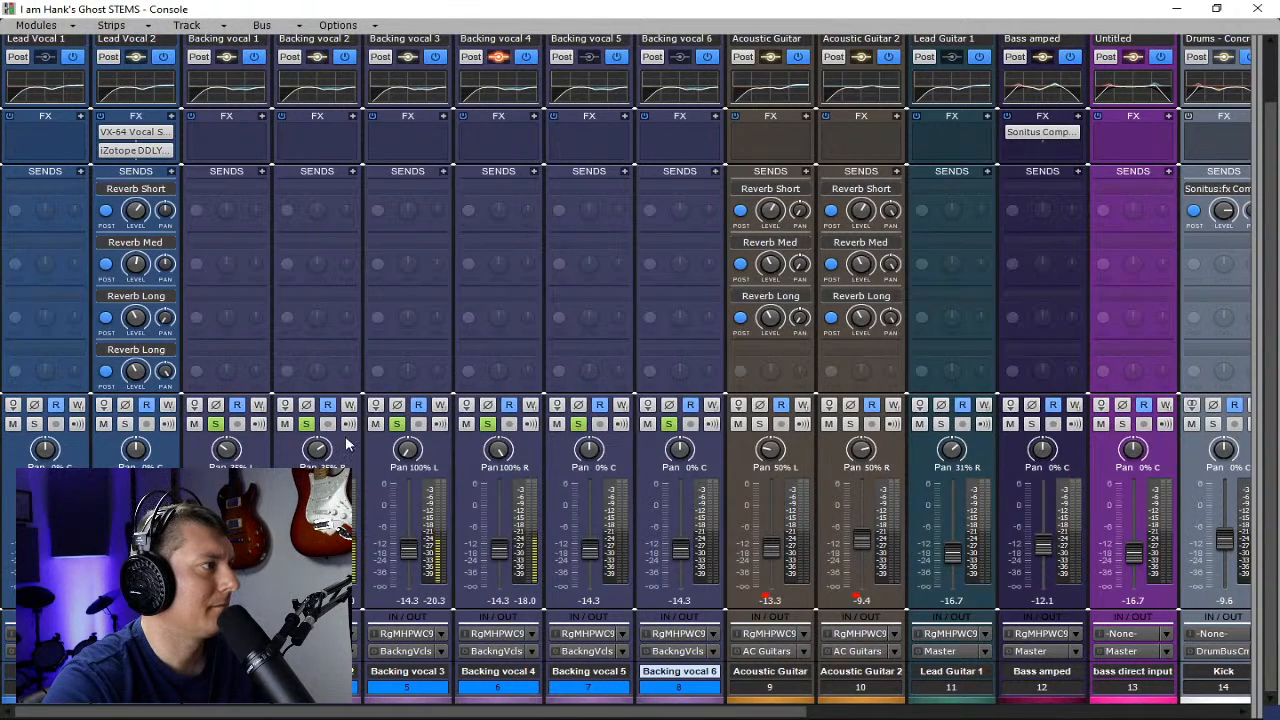
pyautogui.moveTo(499, 549); pyautogui.dragTo(499, 537)
pyautogui.moveTo(408, 549); pyautogui.dragTo(408, 539)
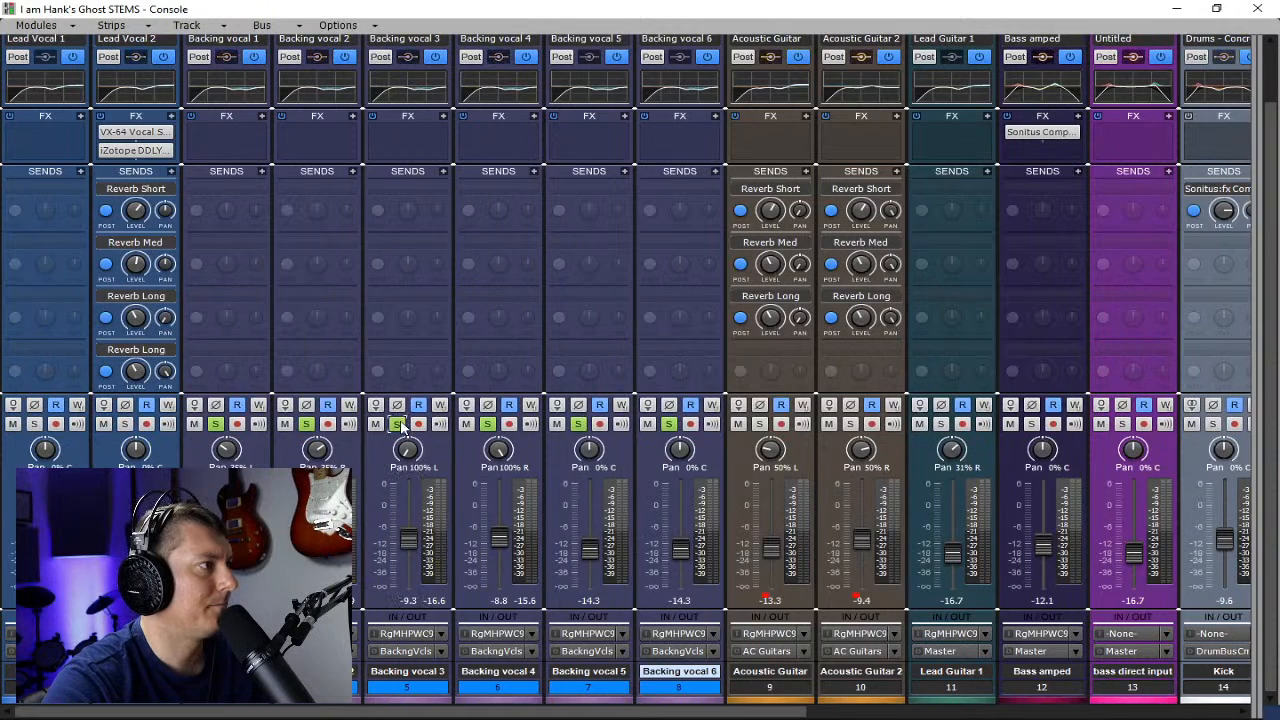
# - Unsolo all the backing vocal tracks and resize the Console's track section to show the buses again
pyautogui.moveTo(401, 424); pyautogui.dragTo(215, 424)
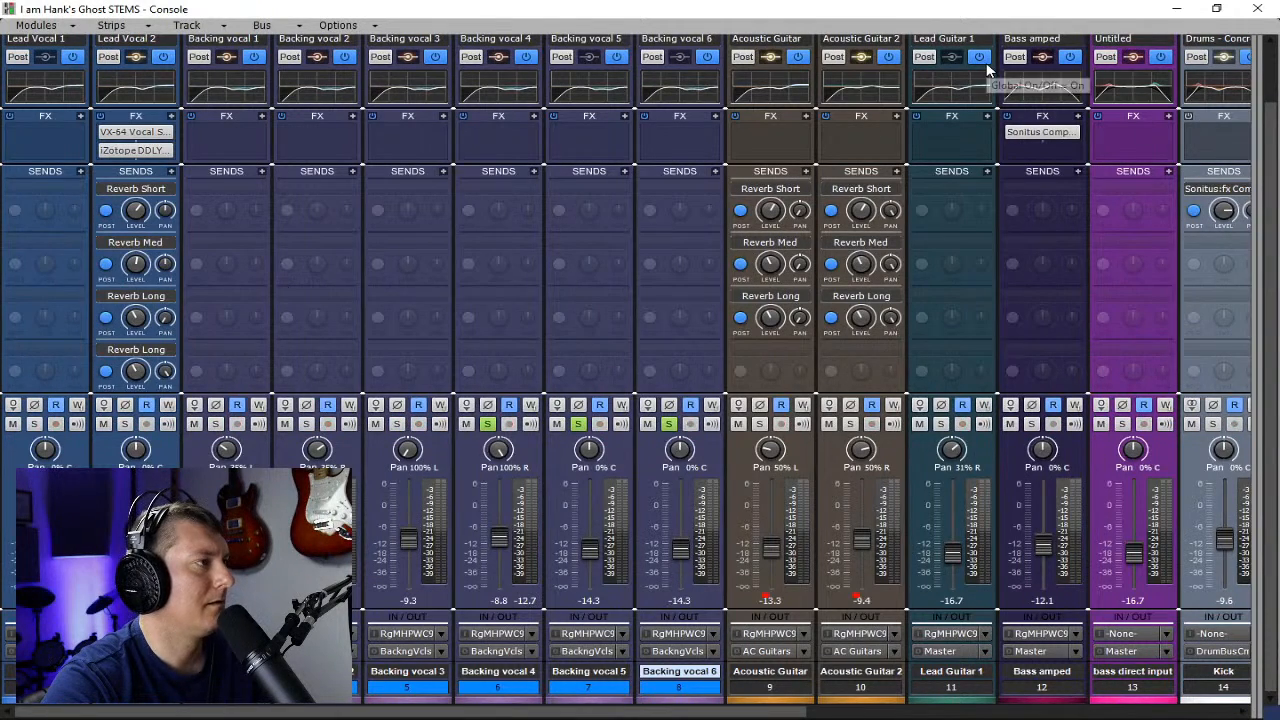
pyautogui.click(487, 424)
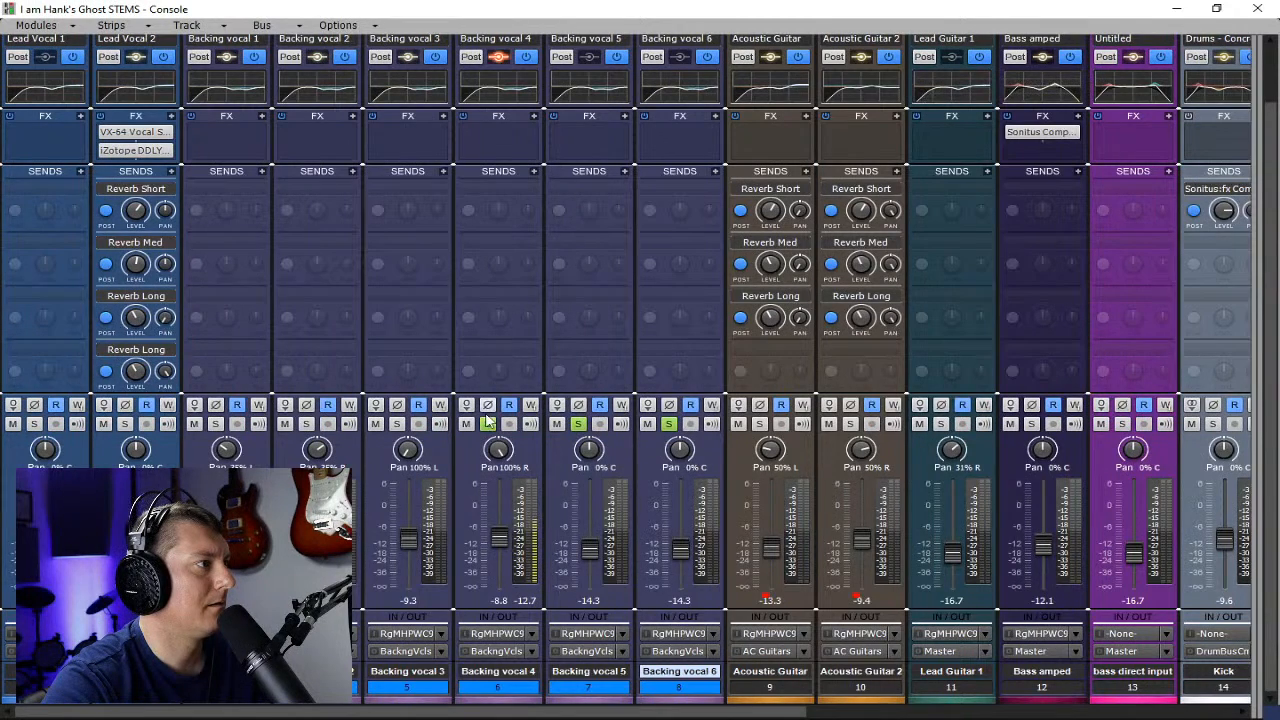
pyautogui.click(578, 424)
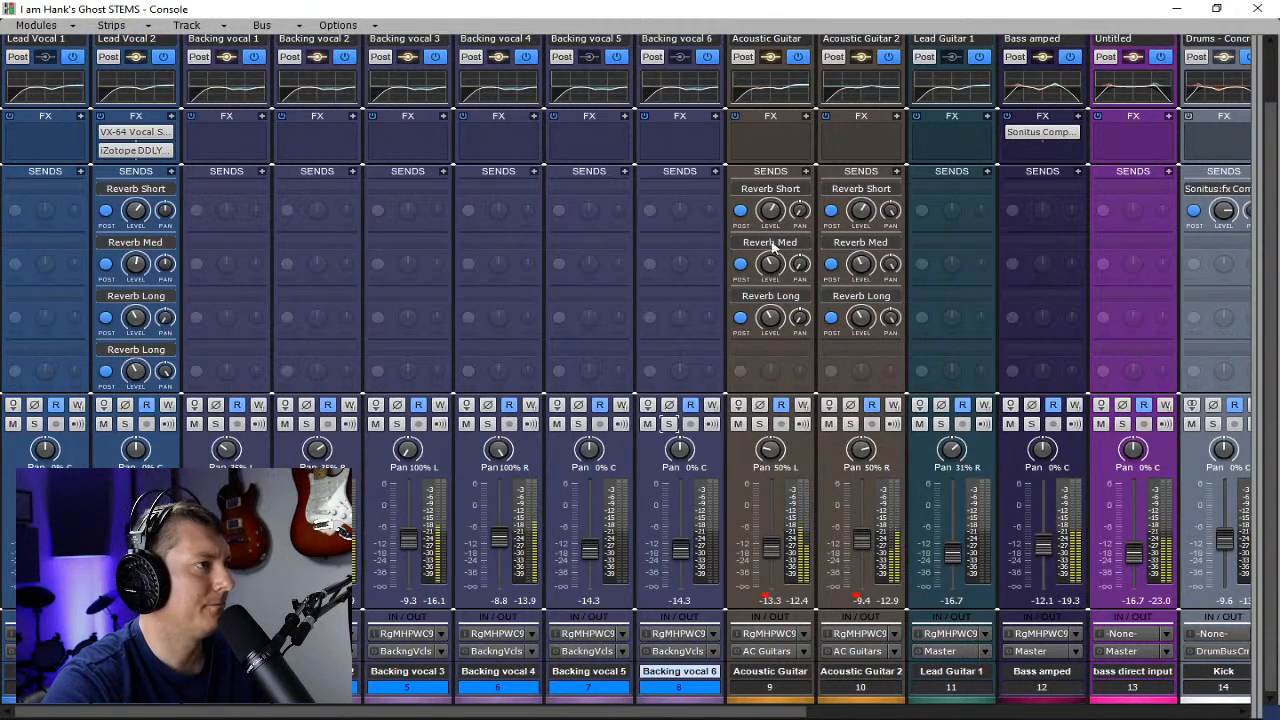
pyautogui.moveTo(1240, 158); pyautogui.dragTo(459, 203)
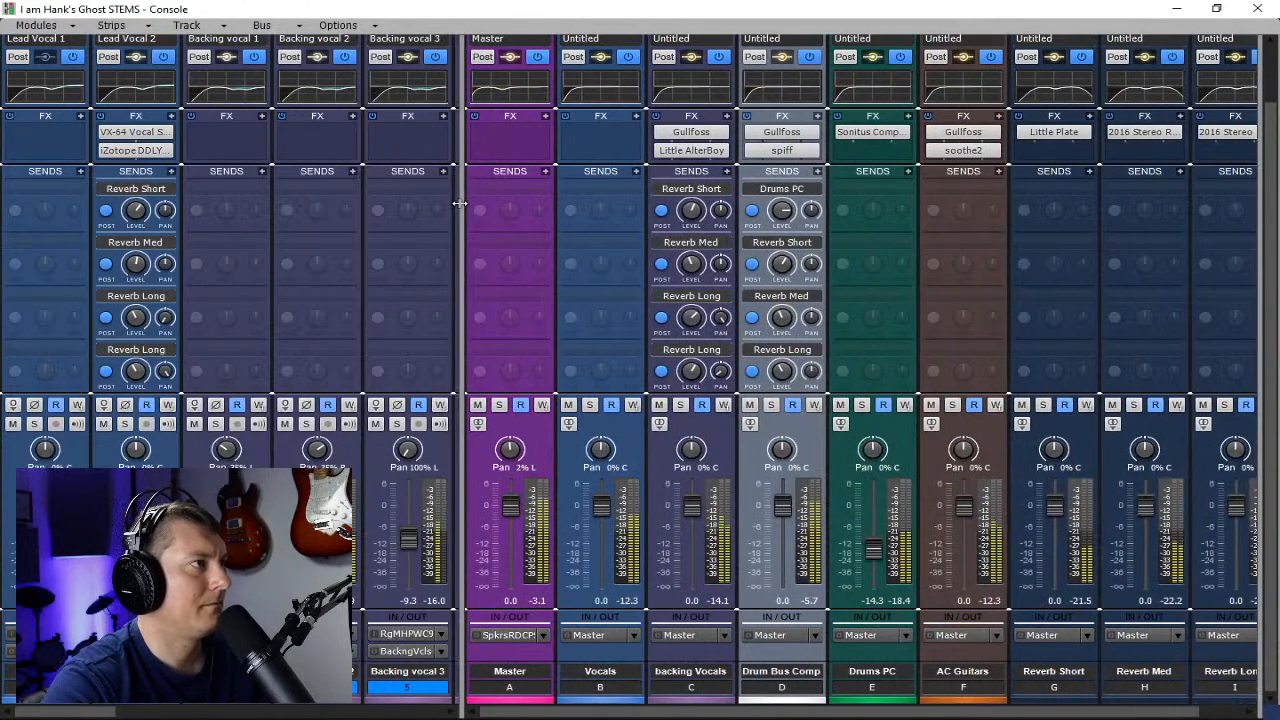